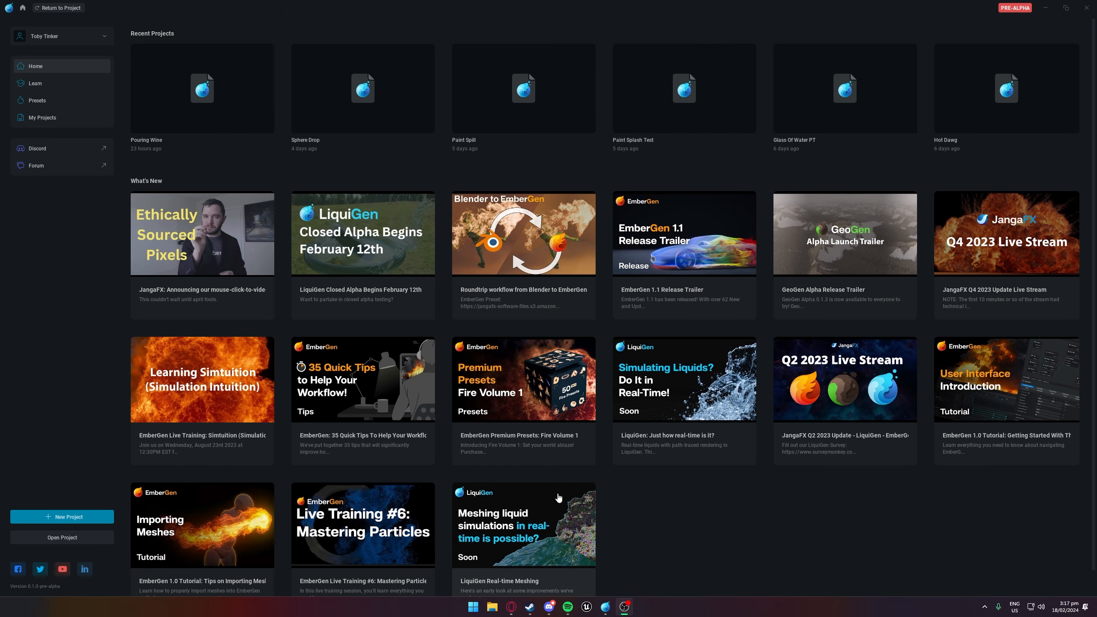
Look through the recent projects and news on the Home page and the live streams on the Learn page
{"action": "left_click", "coordinate": [743, 532]}
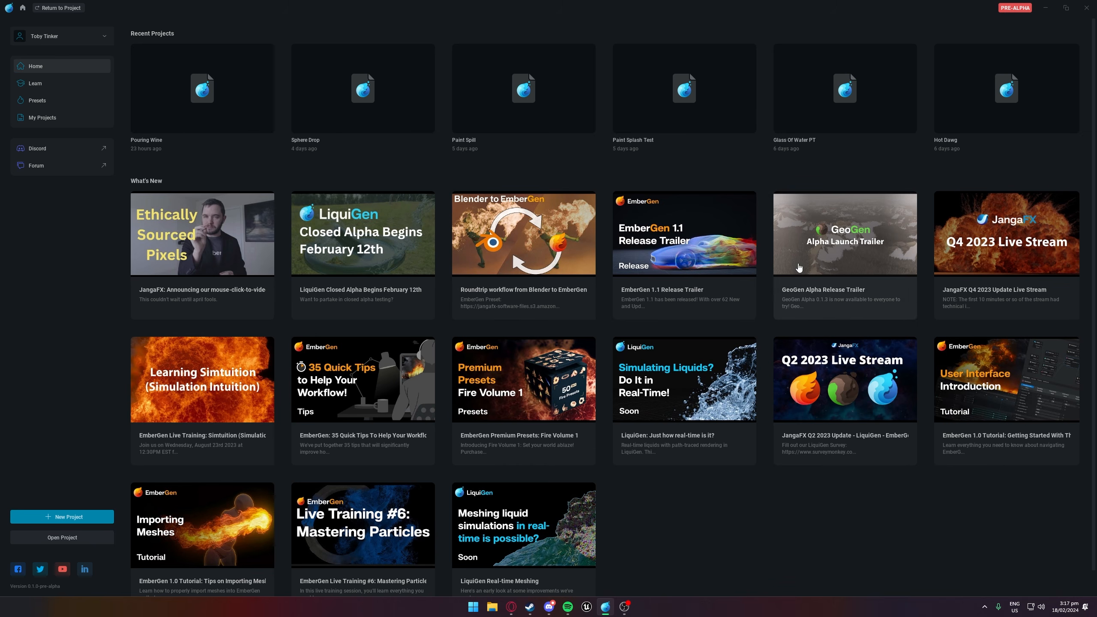
{"action": "scroll", "coordinate": [267, 367], "scroll_direction": "down", "scroll_amount": 1}
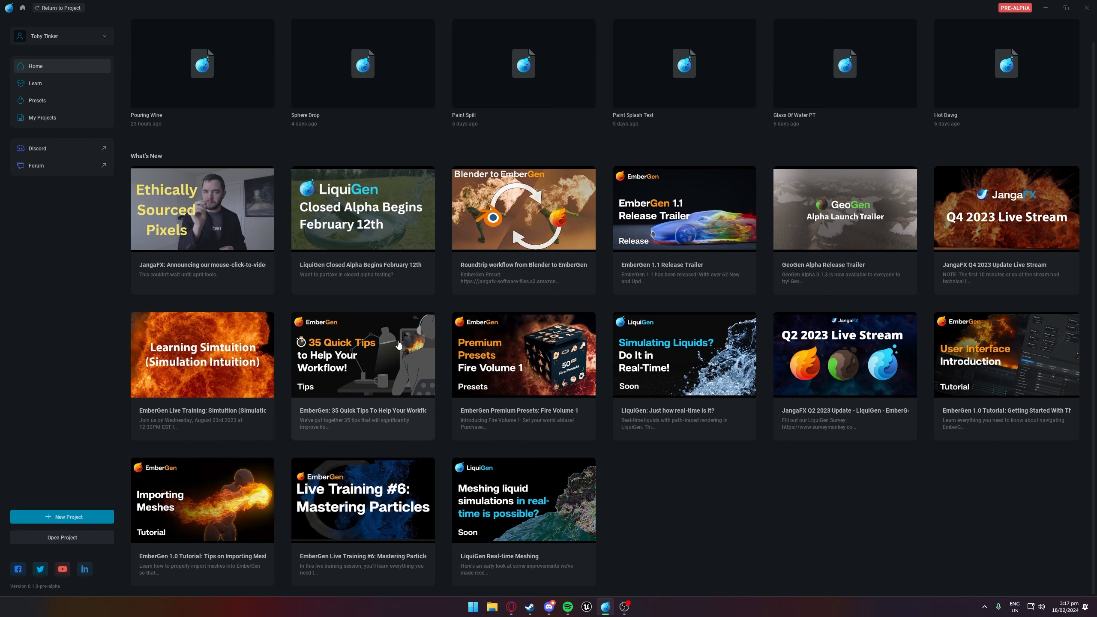
{"action": "scroll", "coordinate": [367, 346], "scroll_direction": "up", "scroll_amount": 1}
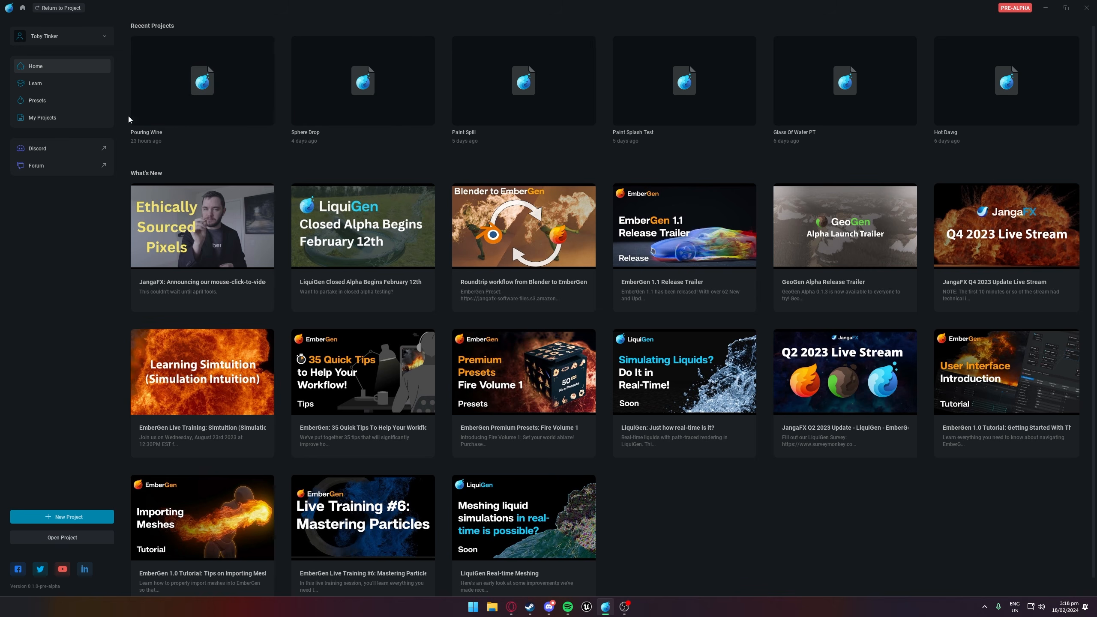
{"action": "left_click", "coordinate": [46, 84]}
{"action": "scroll", "coordinate": [666, 295], "scroll_direction": "down", "scroll_amount": 4}
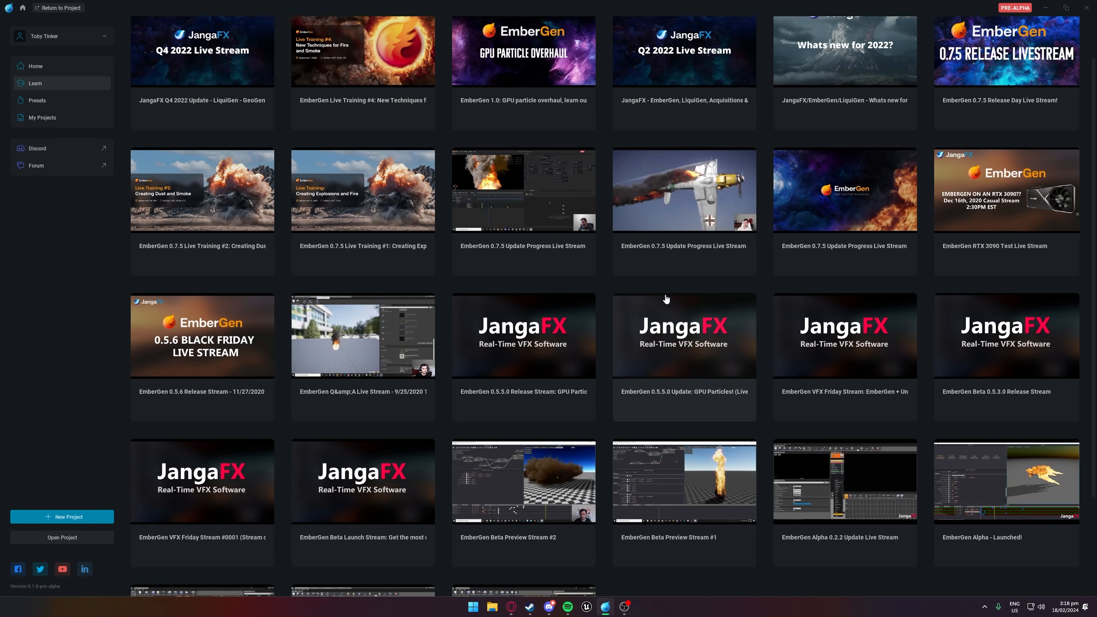
{"action": "scroll", "coordinate": [761, 374], "scroll_direction": "up", "scroll_amount": 4}
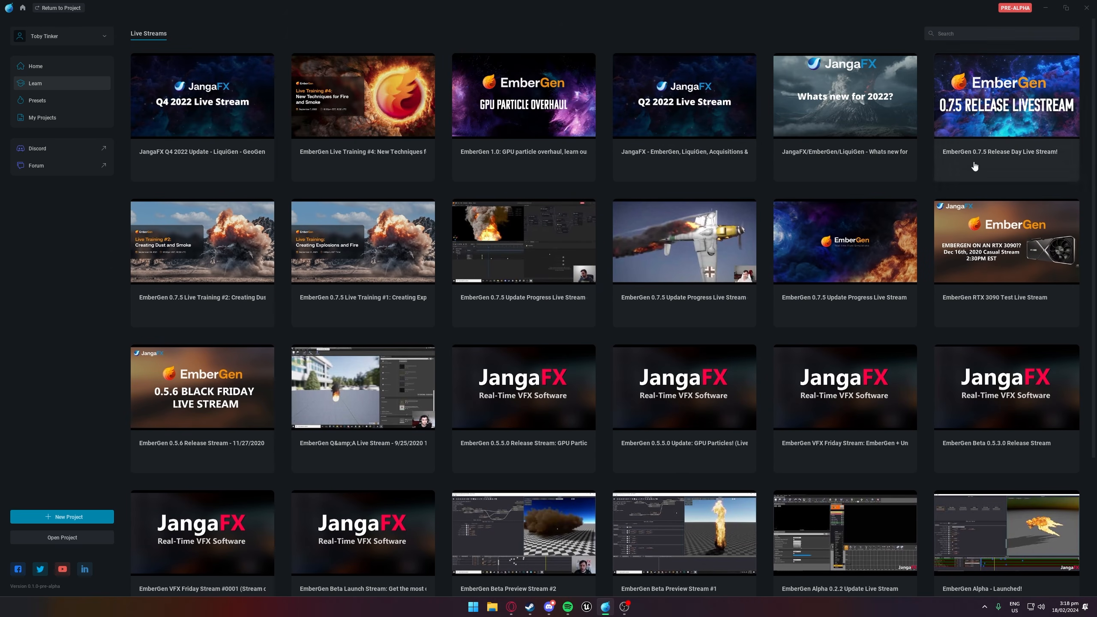
Look through the available presets and the saved files in My Projects
{"action": "left_click", "coordinate": [37, 100]}
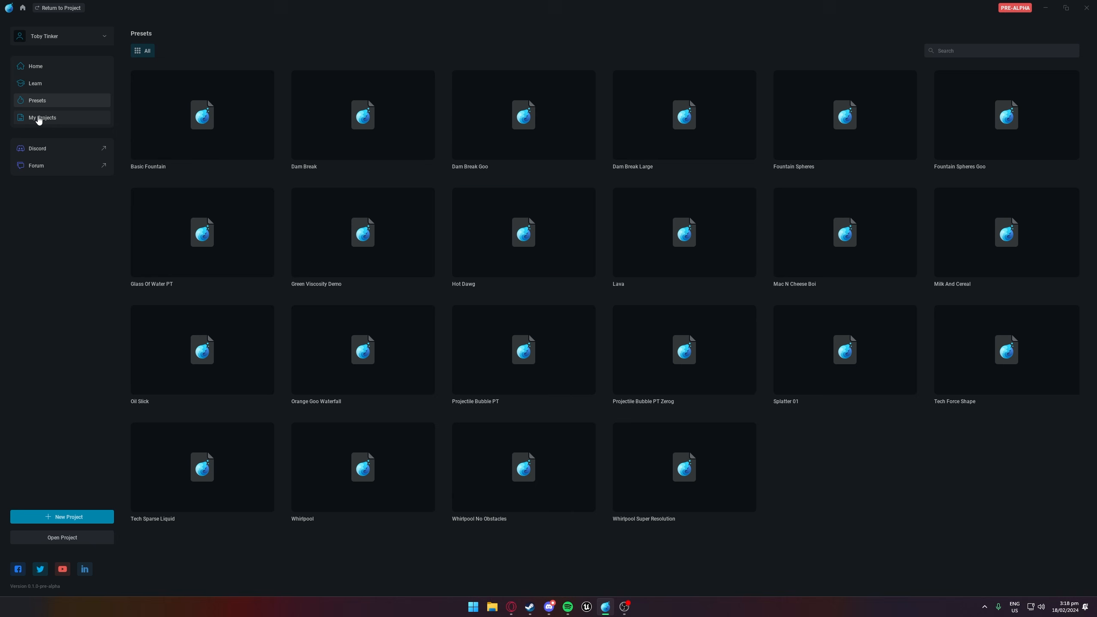
{"action": "left_click", "coordinate": [52, 119]}
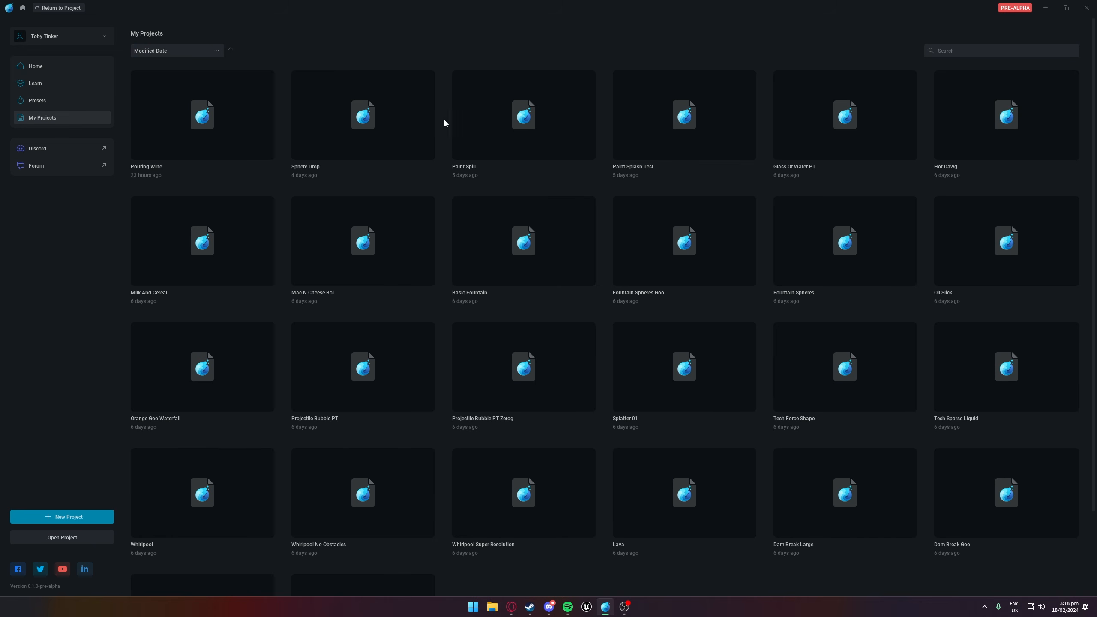
{"action": "scroll", "coordinate": [494, 253], "scroll_direction": "down", "scroll_amount": 3}
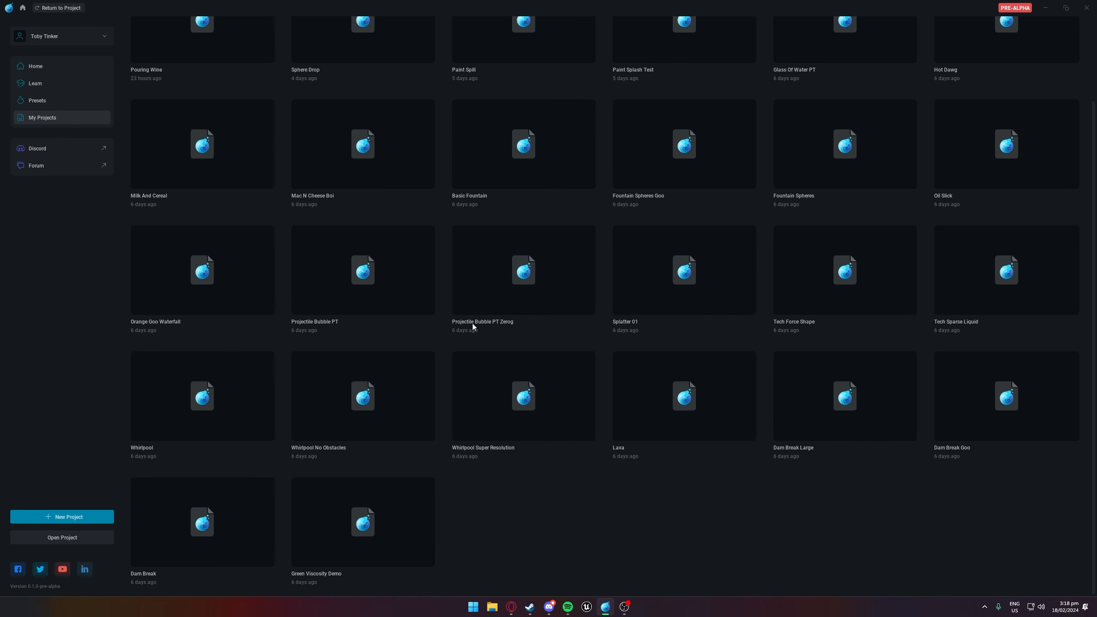
{"action": "left_click", "coordinate": [26, 98]}
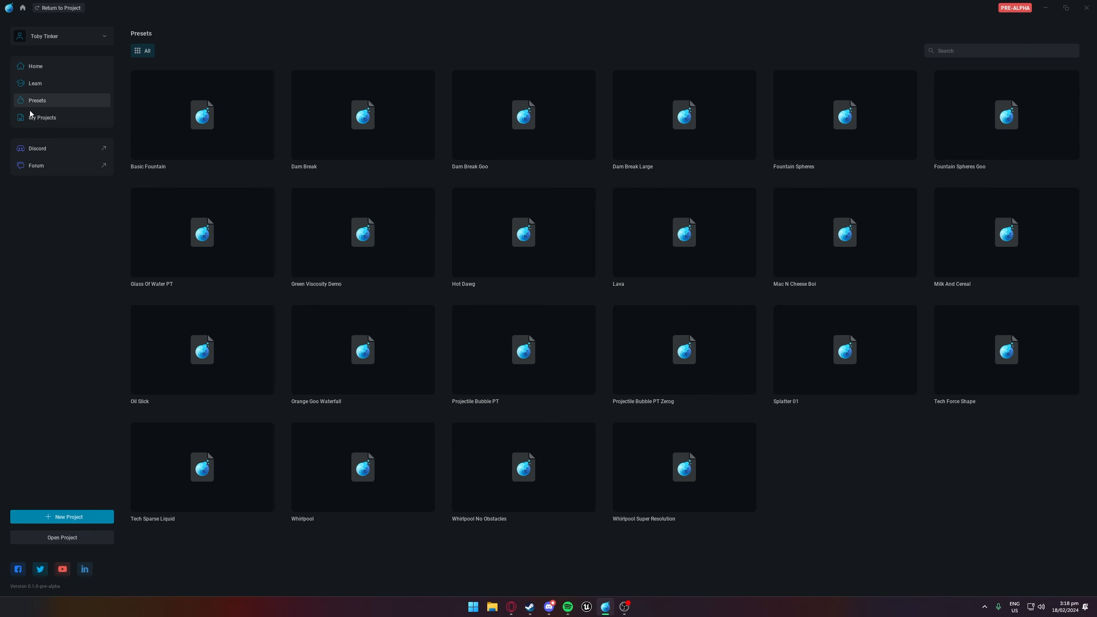
{"action": "left_click", "coordinate": [46, 119]}
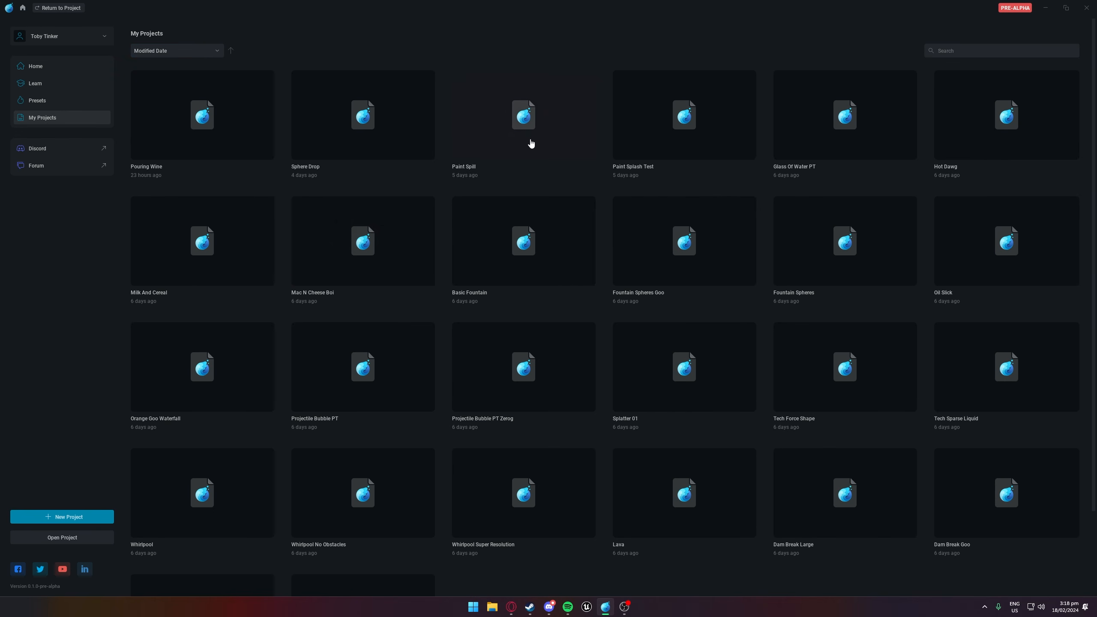
Open the Paint Spill project, pause its simulation, and switch the Skybox node's mode to Atmosphere
{"action": "left_click", "coordinate": [500, 151]}
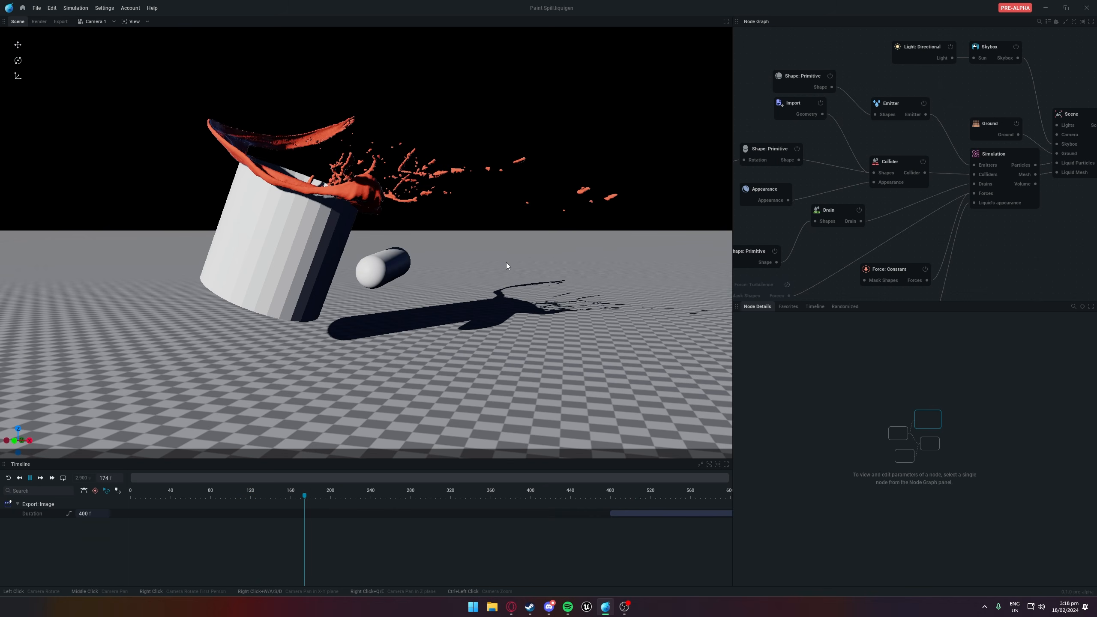
{"action": "key", "text": "space"}
{"action": "left_click", "coordinate": [998, 51]}
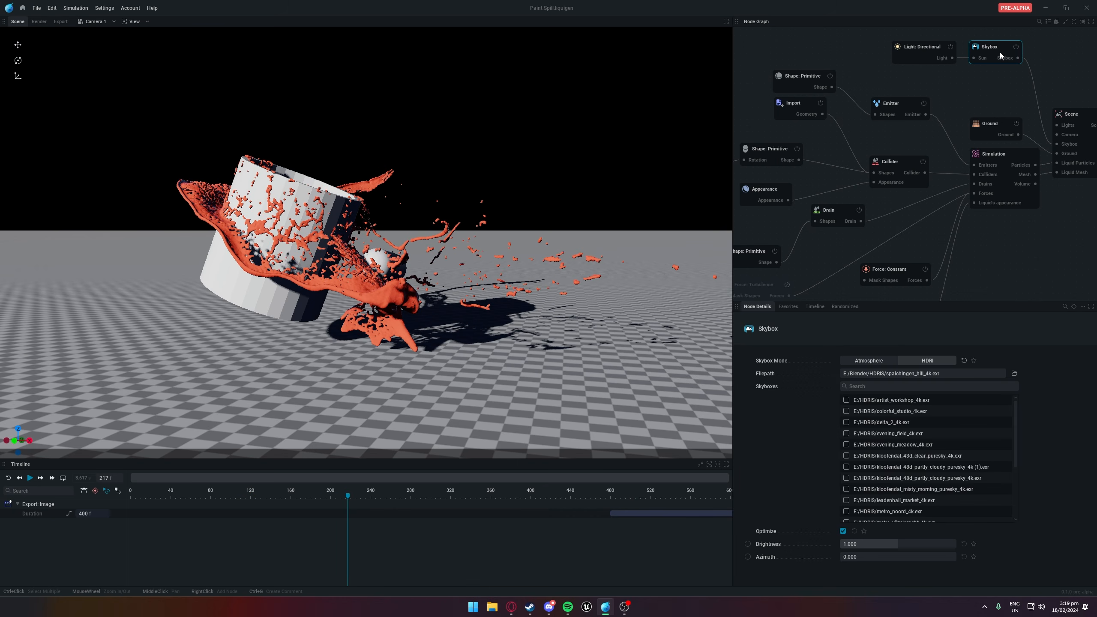
{"action": "left_click", "coordinate": [867, 362]}
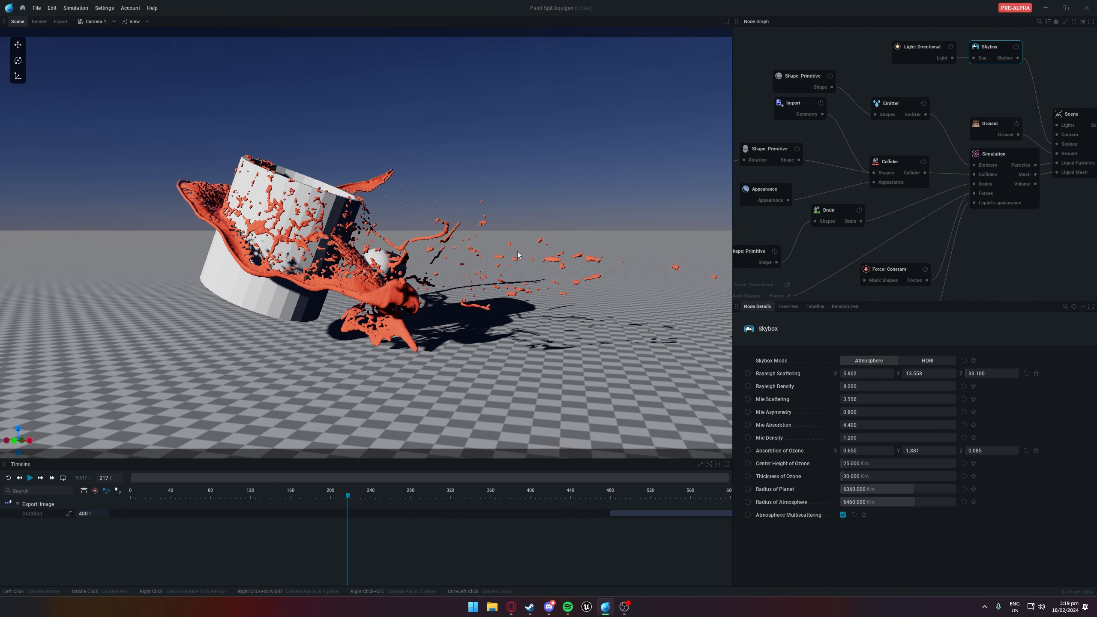
Open the Orange Goo Waterfall project from My Projects
{"action": "left_click", "coordinate": [23, 8]}
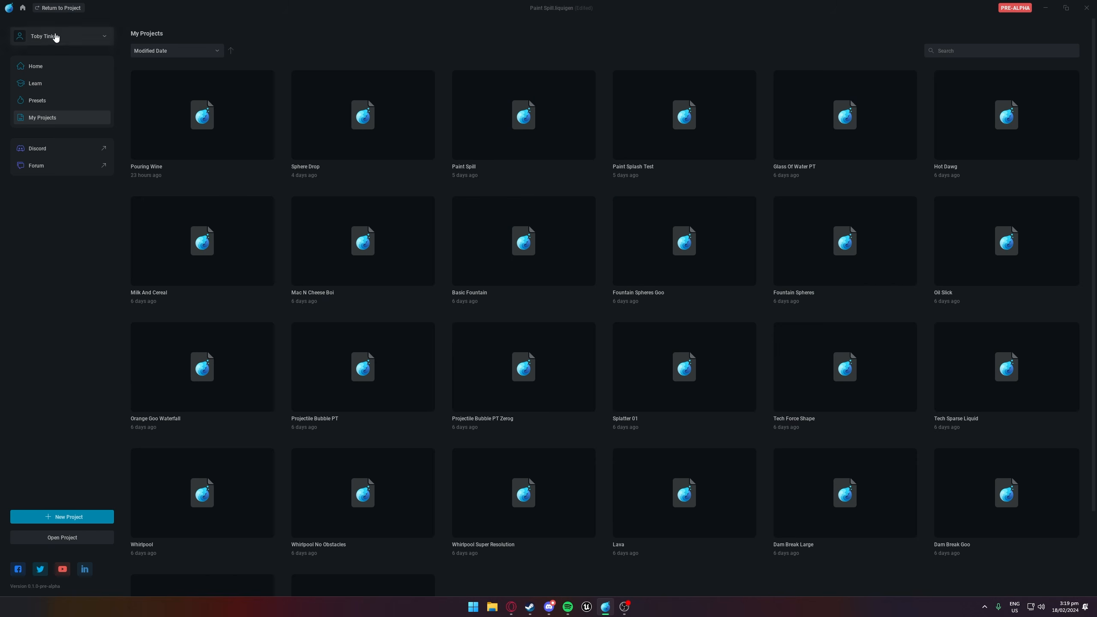
{"action": "scroll", "coordinate": [497, 298], "scroll_direction": "down", "scroll_amount": 2}
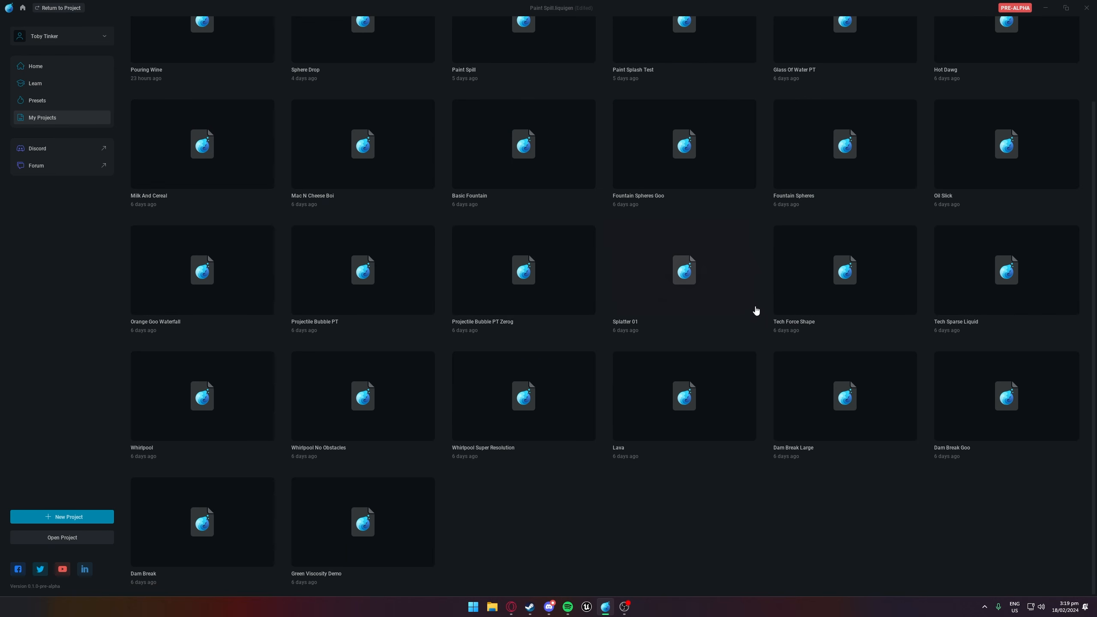
{"action": "scroll", "coordinate": [453, 208], "scroll_direction": "up", "scroll_amount": 2}
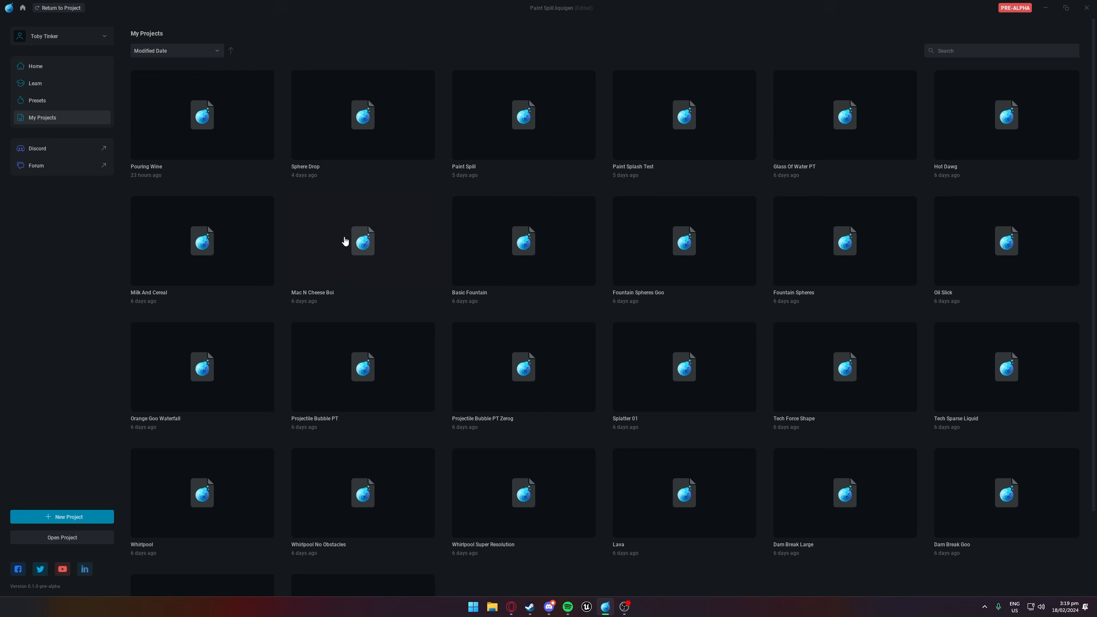
{"action": "left_click", "coordinate": [205, 402]}
{"action": "left_click", "coordinate": [485, 328]}
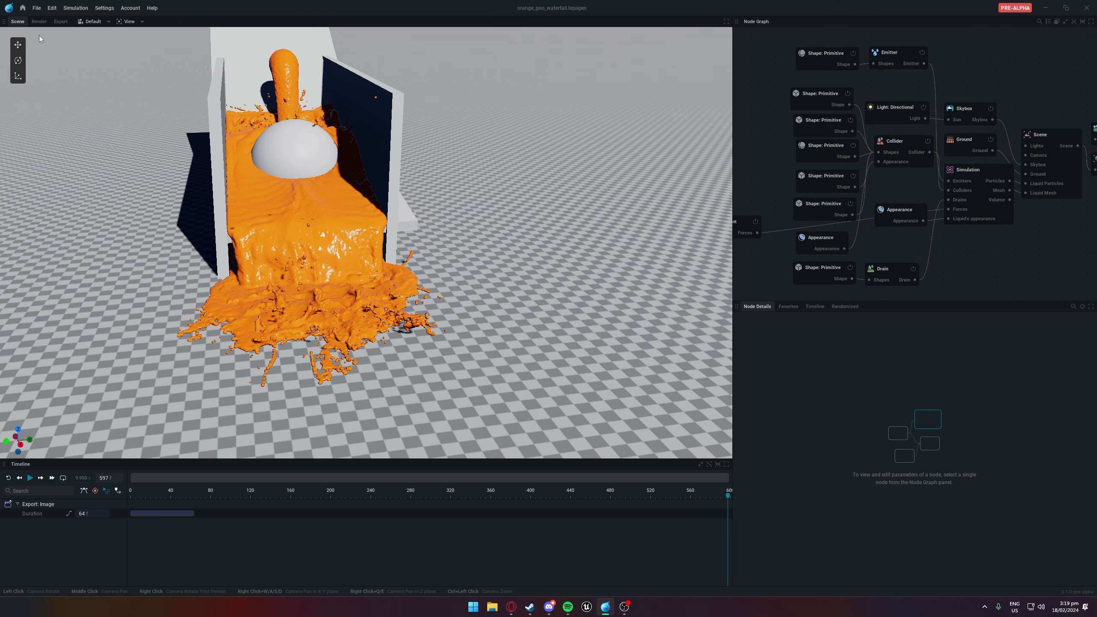
Start a new project with the default scene and pause its simulation
{"action": "left_click", "coordinate": [22, 8]}
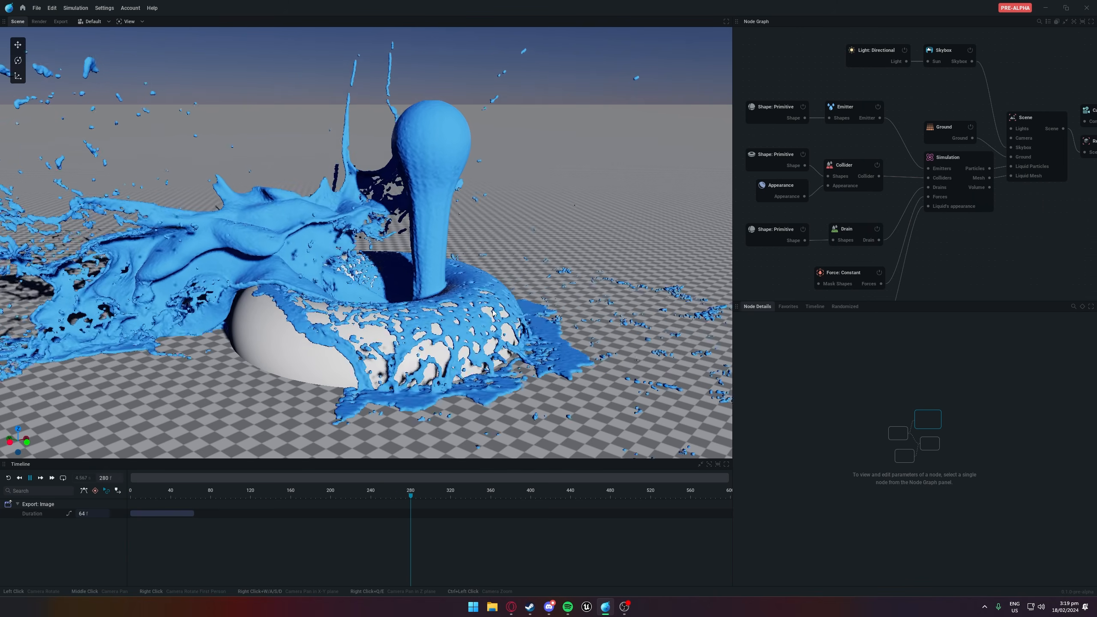
{"action": "key", "text": "space"}
Examine the paused blue liquid simulation from different distances and angles by zooming, panning and orbiting the camera
{"action": "scroll", "coordinate": [415, 345], "scroll_direction": "down", "scroll_amount": 5}
{"action": "middle_click_drag", "start_coordinate": [415, 345], "coordinate": [43, 380]}
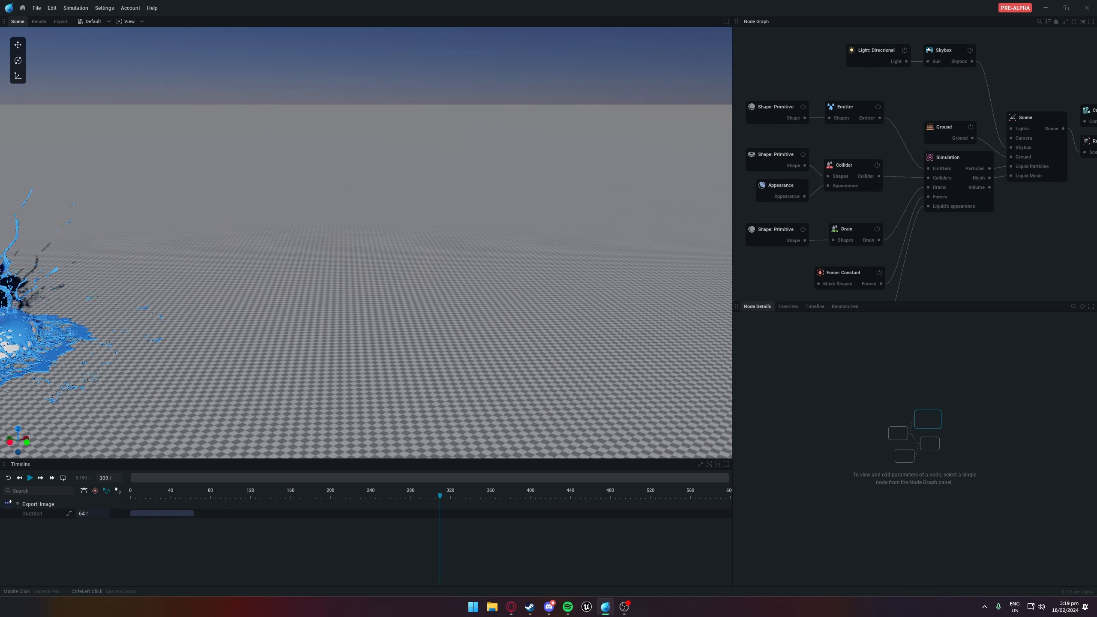
{"action": "middle_click_drag", "start_coordinate": [121, 342], "coordinate": [446, 332]}
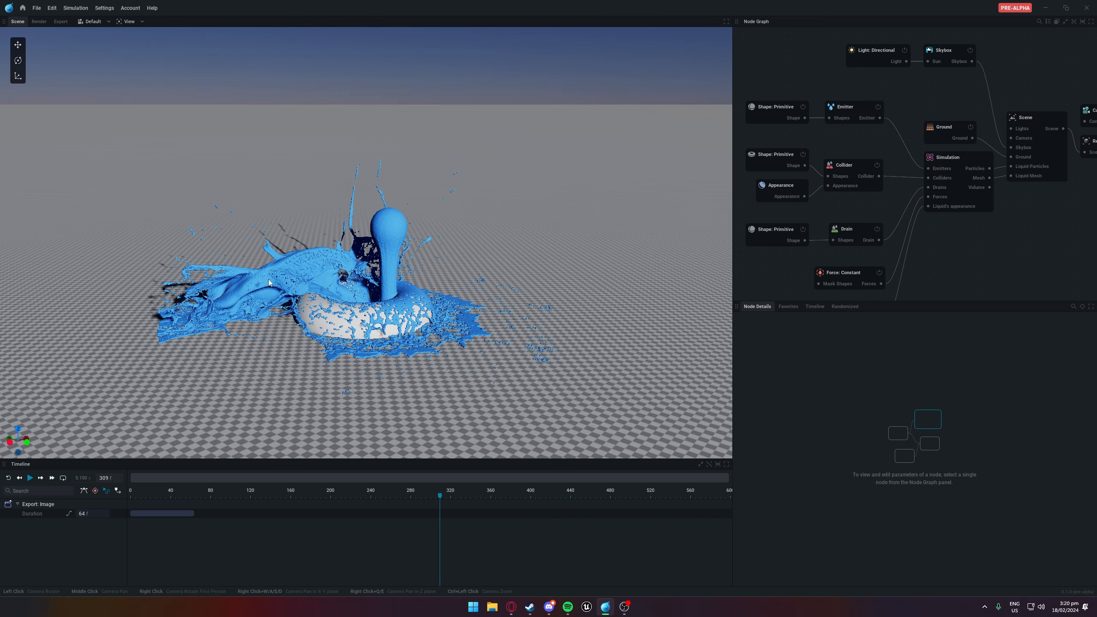
{"action": "left_click_drag", "start_coordinate": [451, 299], "coordinate": [437, 285]}
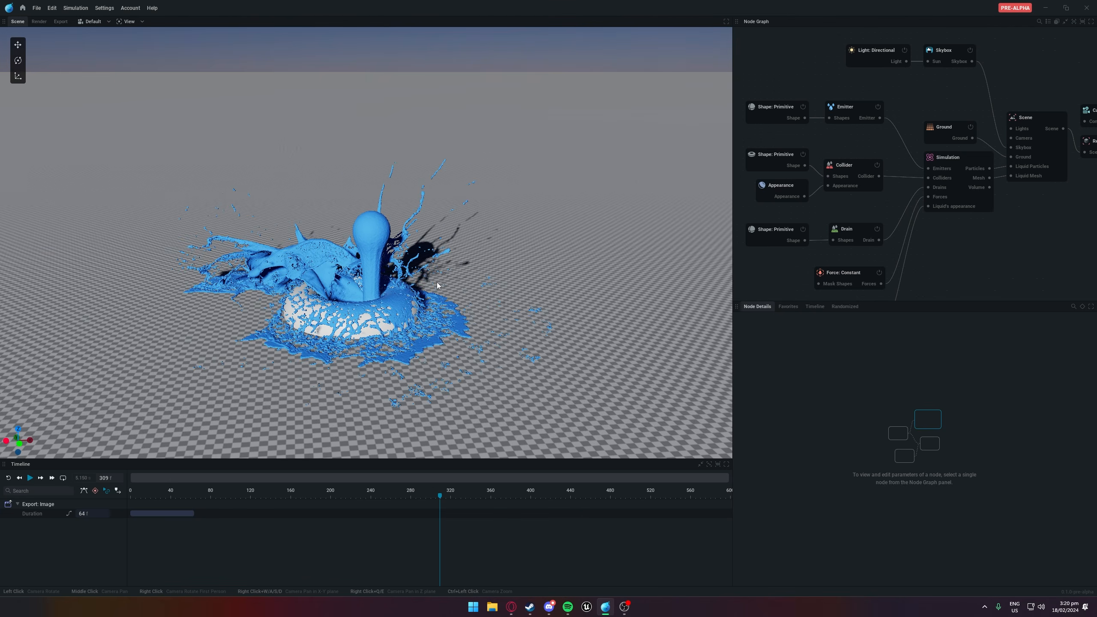
{"action": "left_click_drag", "start_coordinate": [265, 285], "coordinate": [113, 297]}
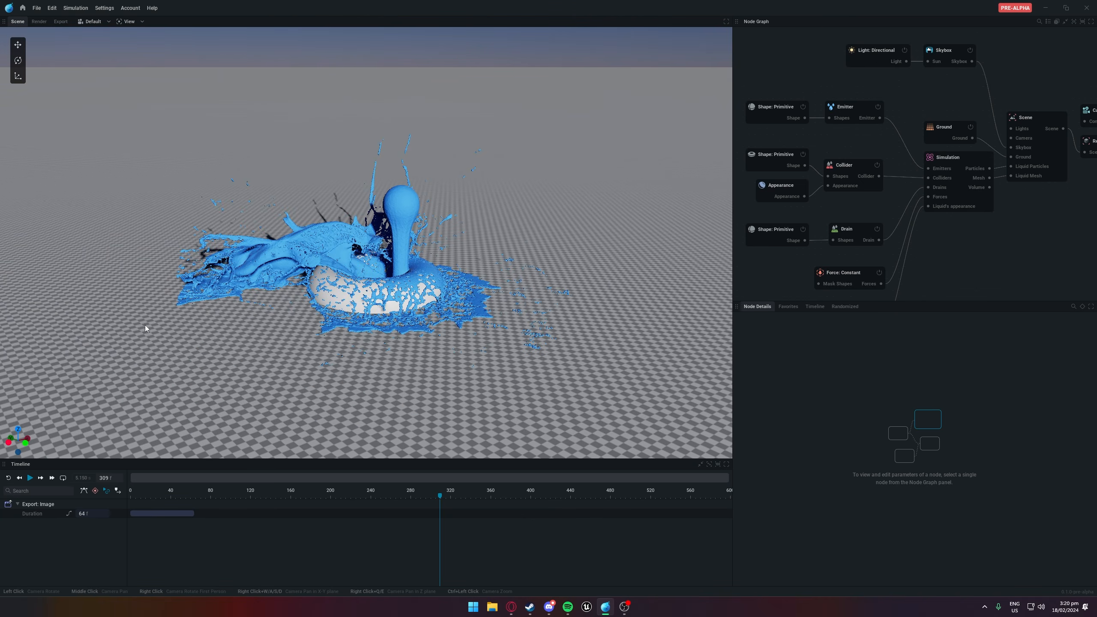
{"action": "mouse_move", "coordinate": [194, 336]}
{"action": "middle_mouse_down"}
{"action": "mouse_move", "coordinate": [363, 314]}
{"action": "mouse_move", "coordinate": [9, 330]}
{"action": "mouse_move", "coordinate": [177, 331]}
{"action": "middle_mouse_up"}
{"action": "left_click_drag", "start_coordinate": [281, 331], "coordinate": [282, 312]}
{"action": "scroll", "coordinate": [282, 311], "scroll_direction": "up", "scroll_amount": 6}
{"action": "scroll", "coordinate": [282, 311], "scroll_direction": "down", "scroll_amount": 6}
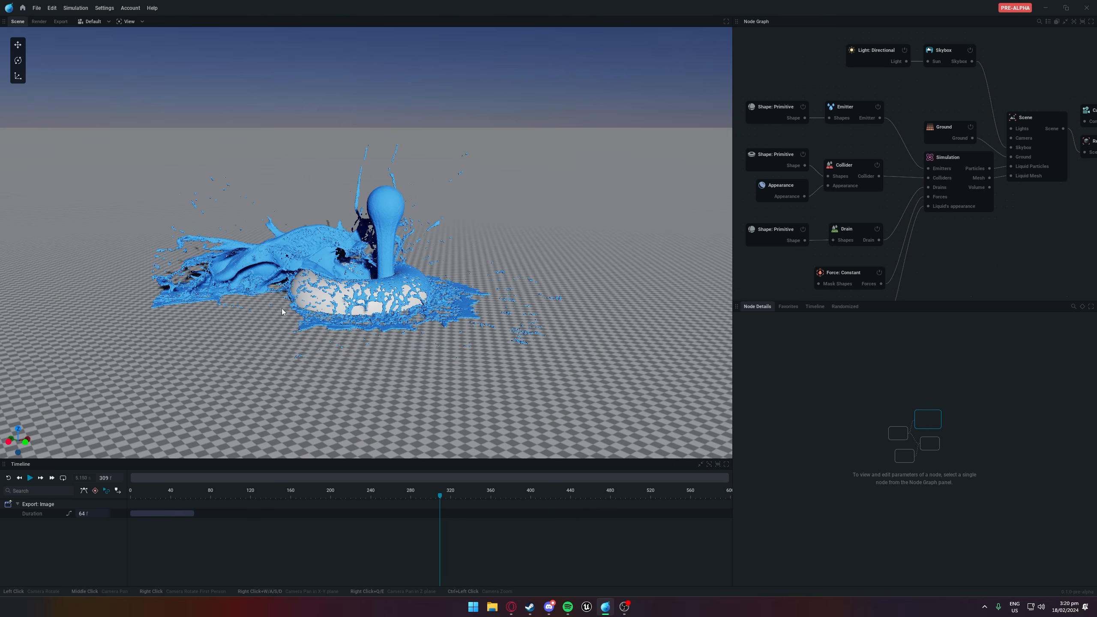
{"action": "scroll", "coordinate": [282, 311], "scroll_direction": "up", "scroll_amount": 6}
{"action": "scroll", "coordinate": [282, 312], "scroll_direction": "down", "scroll_amount": 6}
{"action": "scroll", "coordinate": [282, 312], "scroll_direction": "up", "scroll_amount": 5}
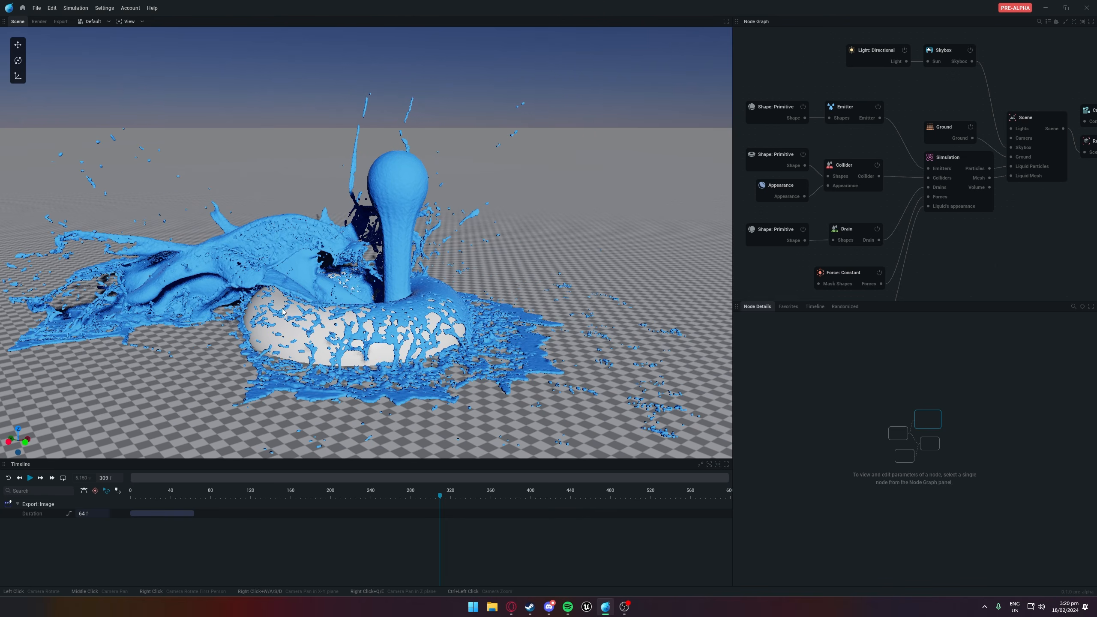
{"action": "scroll", "coordinate": [242, 326], "scroll_direction": "down", "scroll_amount": 3}
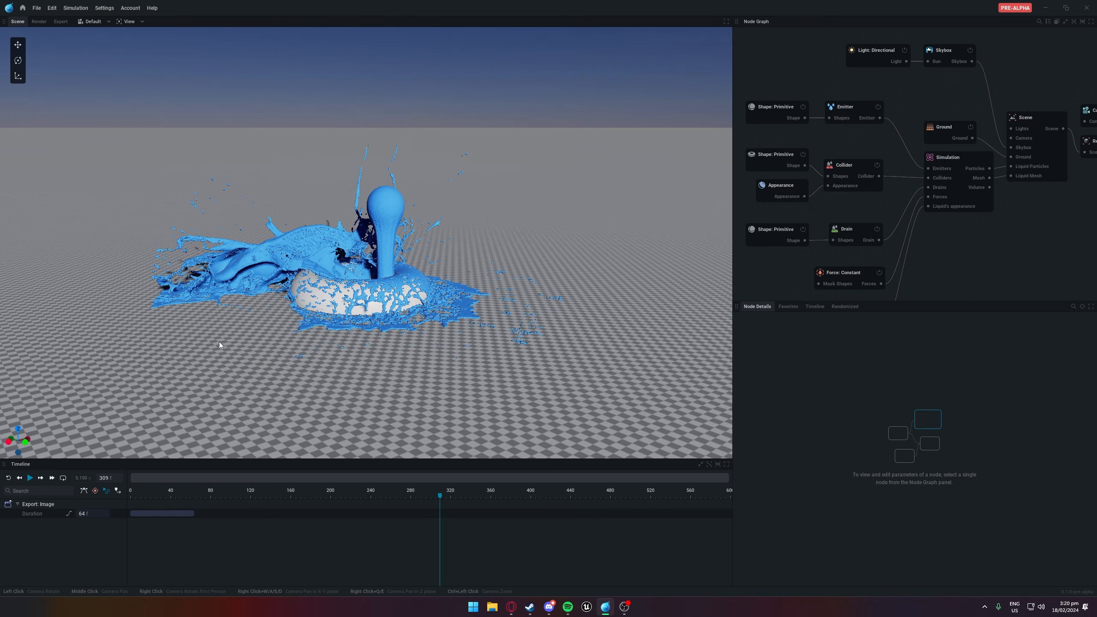
{"action": "left_click_drag", "start_coordinate": [214, 332], "coordinate": [216, 319]}
{"action": "mouse_move", "coordinate": [216, 319]}
{"action": "middle_mouse_down"}
{"action": "mouse_move", "coordinate": [445, 328]}
{"action": "mouse_move", "coordinate": [268, 322]}
{"action": "mouse_move", "coordinate": [347, 326]}
{"action": "mouse_move", "coordinate": [274, 352]}
{"action": "mouse_move", "coordinate": [299, 314]}
{"action": "mouse_move", "coordinate": [388, 330]}
{"action": "mouse_move", "coordinate": [215, 332]}
{"action": "mouse_move", "coordinate": [233, 332]}
{"action": "middle_mouse_up"}
{"action": "left_click_drag", "start_coordinate": [233, 332], "coordinate": [255, 337]}
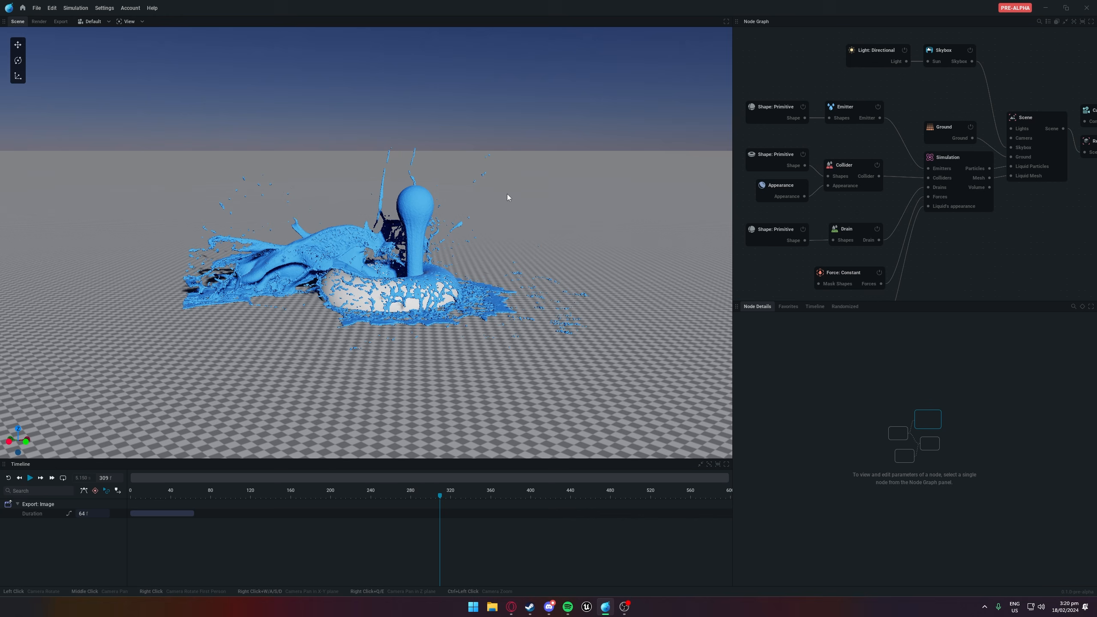
Raise the emitter's sphere shape to a Z position of about 27.16 m and briefly run the simulation
{"action": "left_click", "coordinate": [778, 109]}
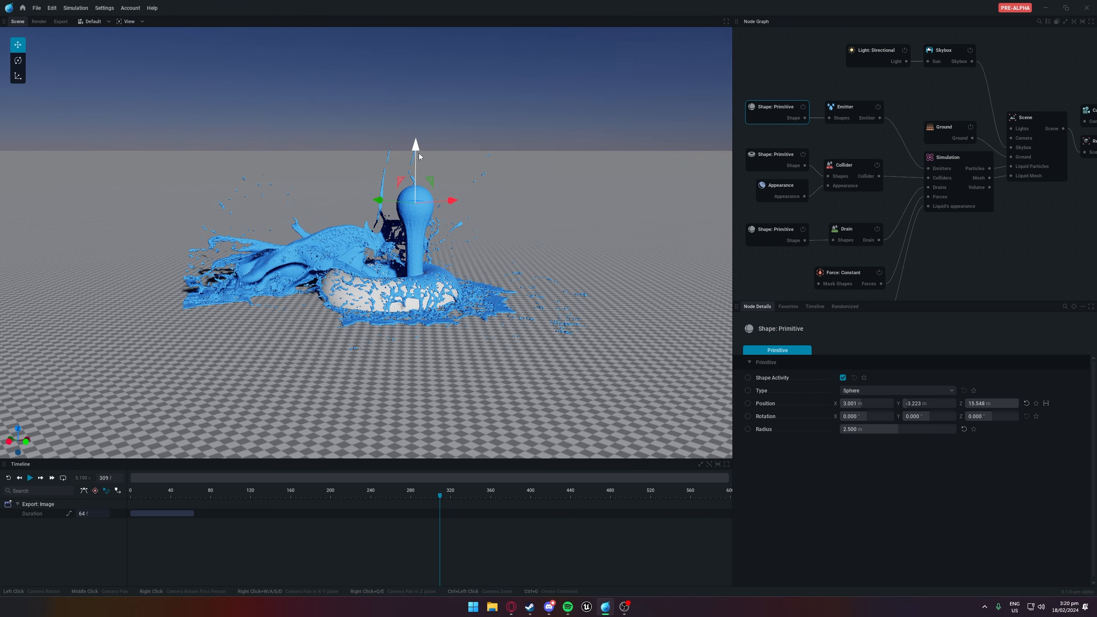
{"action": "left_click_drag", "start_coordinate": [418, 152], "coordinate": [428, 83]}
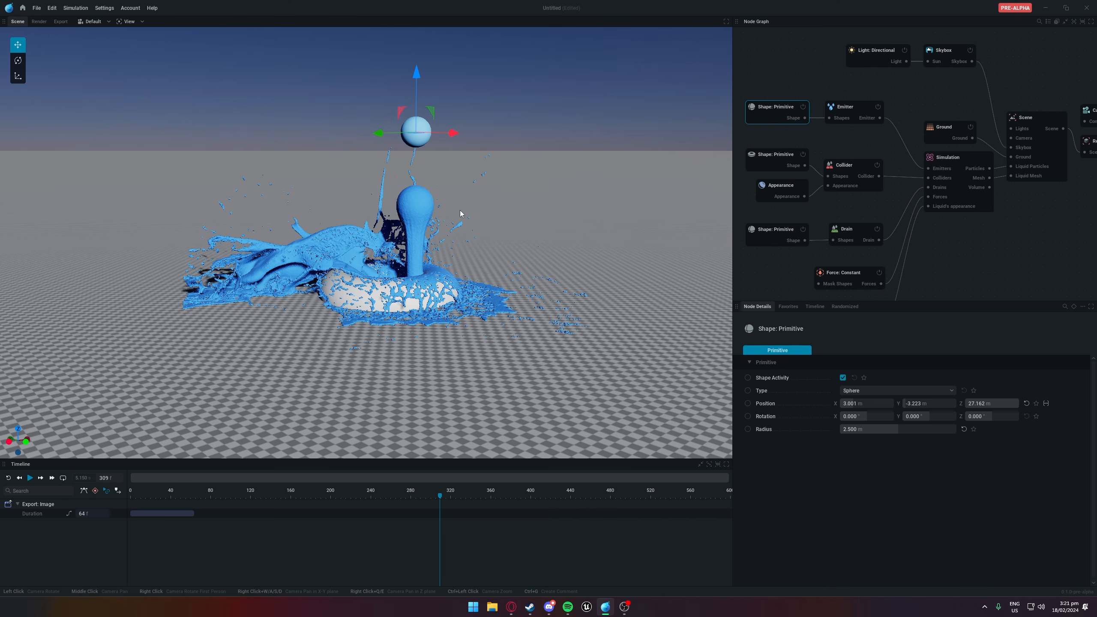
{"action": "key", "text": "space"}
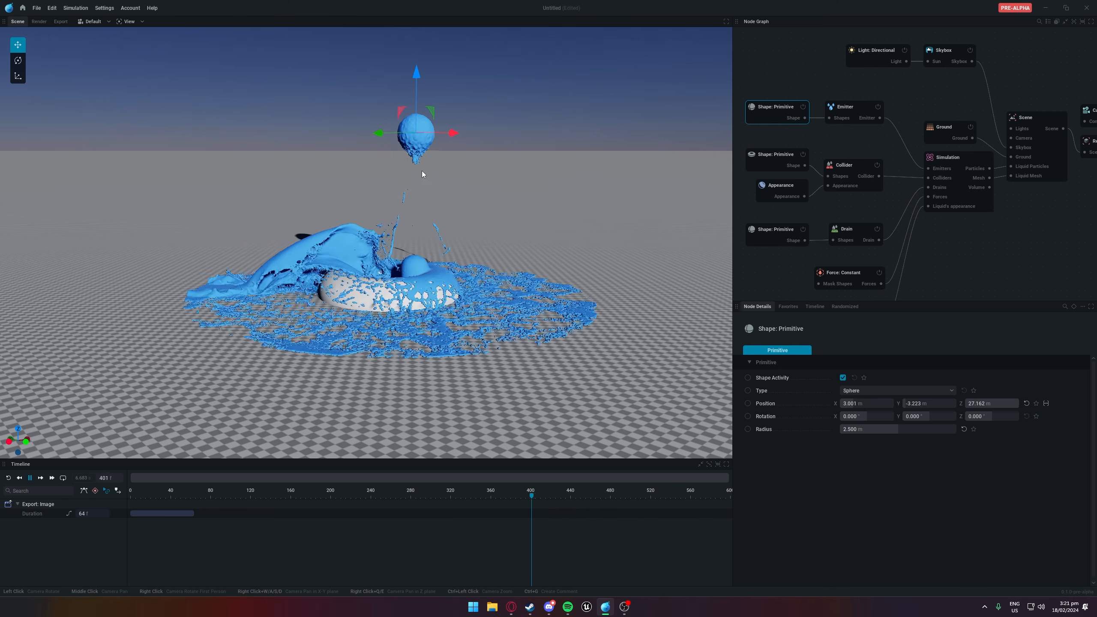
{"action": "key", "text": "space"}
Try rotating and scaling the emitter's sphere shape, and undo both changes
{"action": "left_click", "coordinate": [18, 60]}
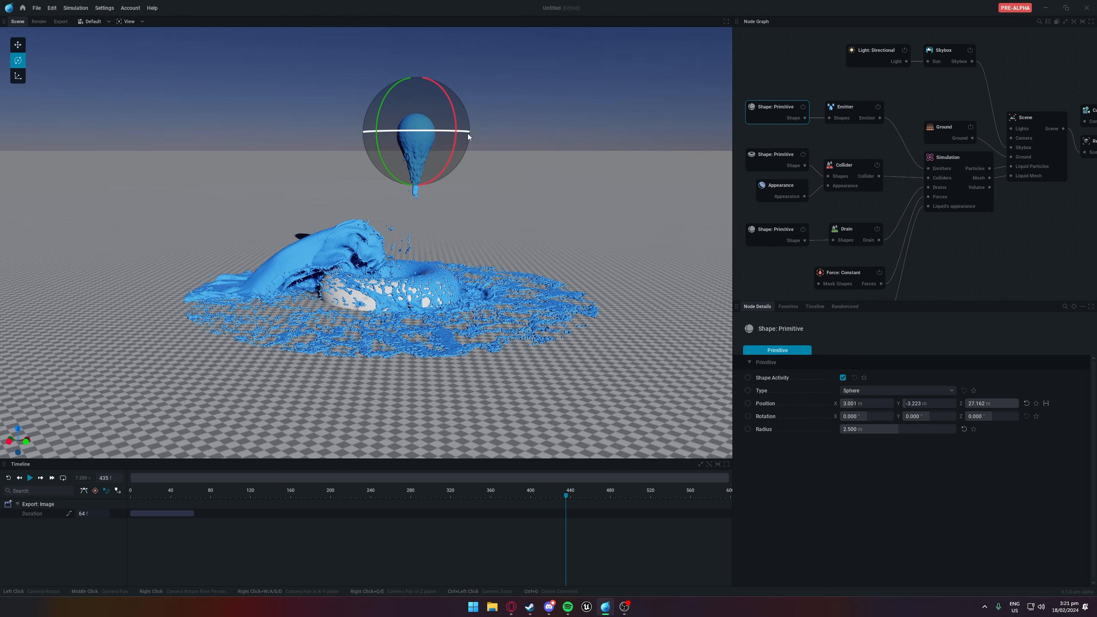
{"action": "mouse_move", "coordinate": [468, 137]}
{"action": "left_mouse_down"}
{"action": "mouse_move", "coordinate": [391, 127]}
{"action": "mouse_move", "coordinate": [454, 123]}
{"action": "mouse_move", "coordinate": [434, 80]}
{"action": "mouse_move", "coordinate": [458, 144]}
{"action": "left_mouse_up"}
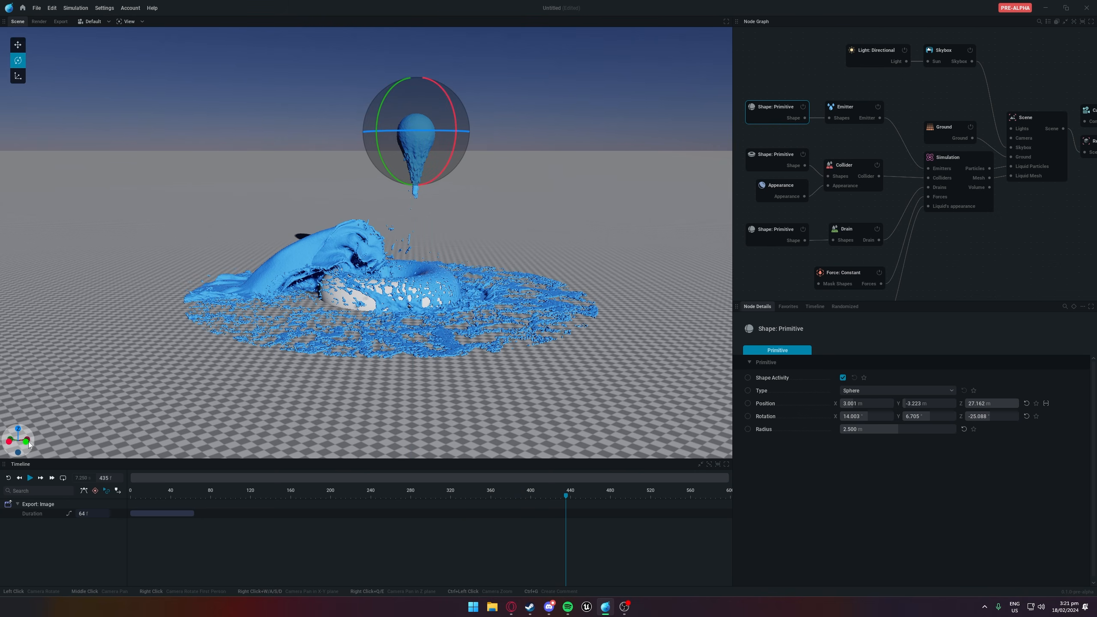
{"action": "left_click", "coordinate": [18, 76]}
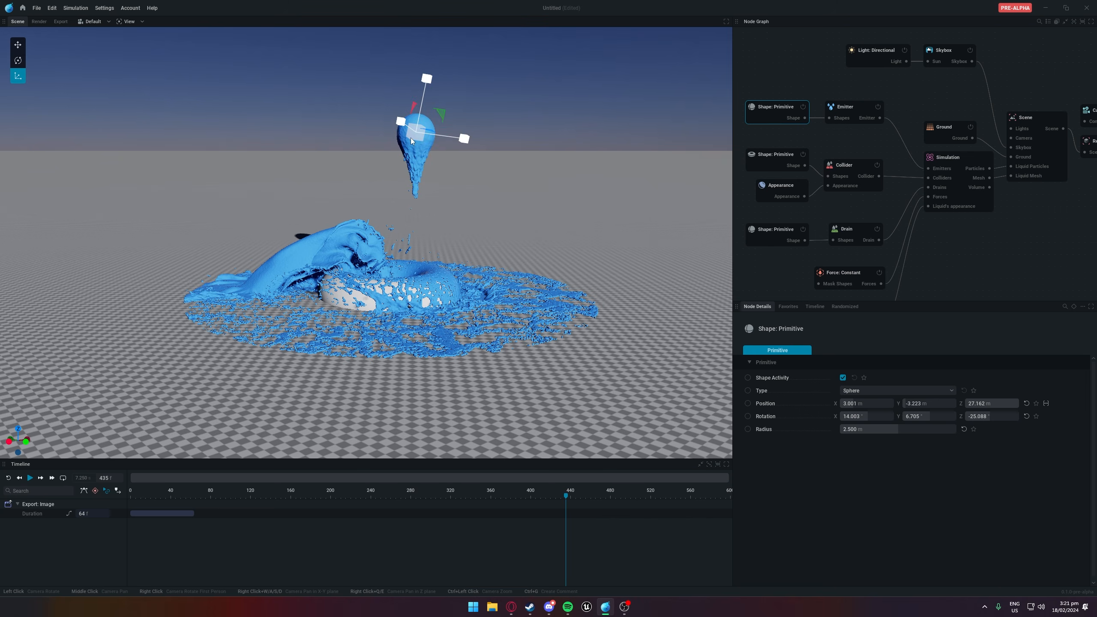
{"action": "left_click_drag", "start_coordinate": [415, 132], "coordinate": [429, 150]}
{"action": "key", "text": "ctrl+z"}
{"action": "key", "text": "ctrl+z"}
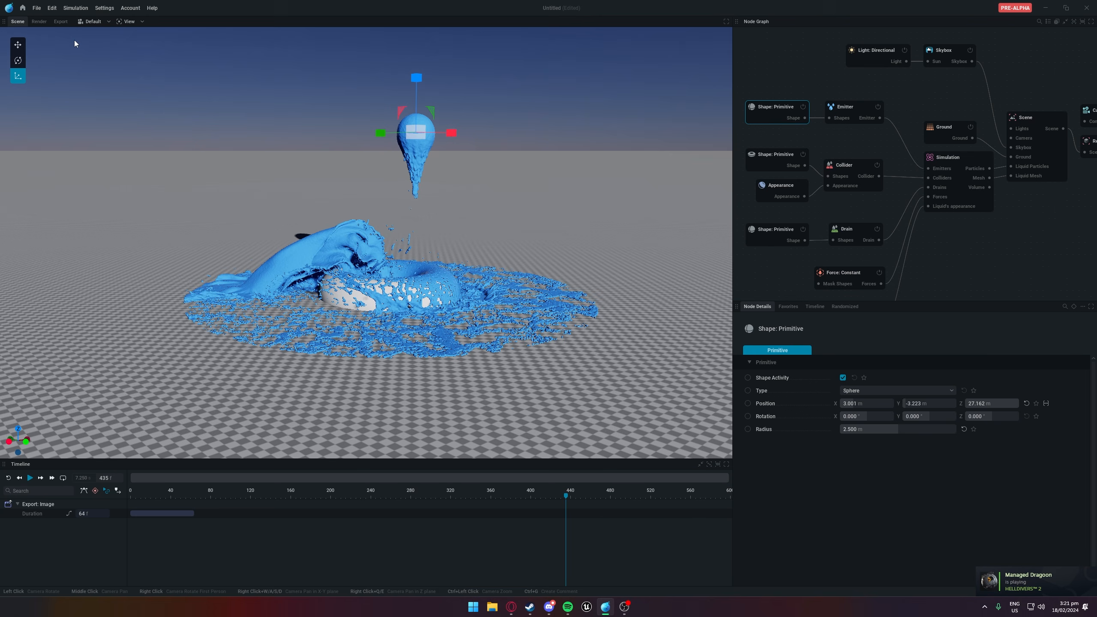
Review the available project file, editing and simulation commands
{"action": "left_click", "coordinate": [36, 8]}
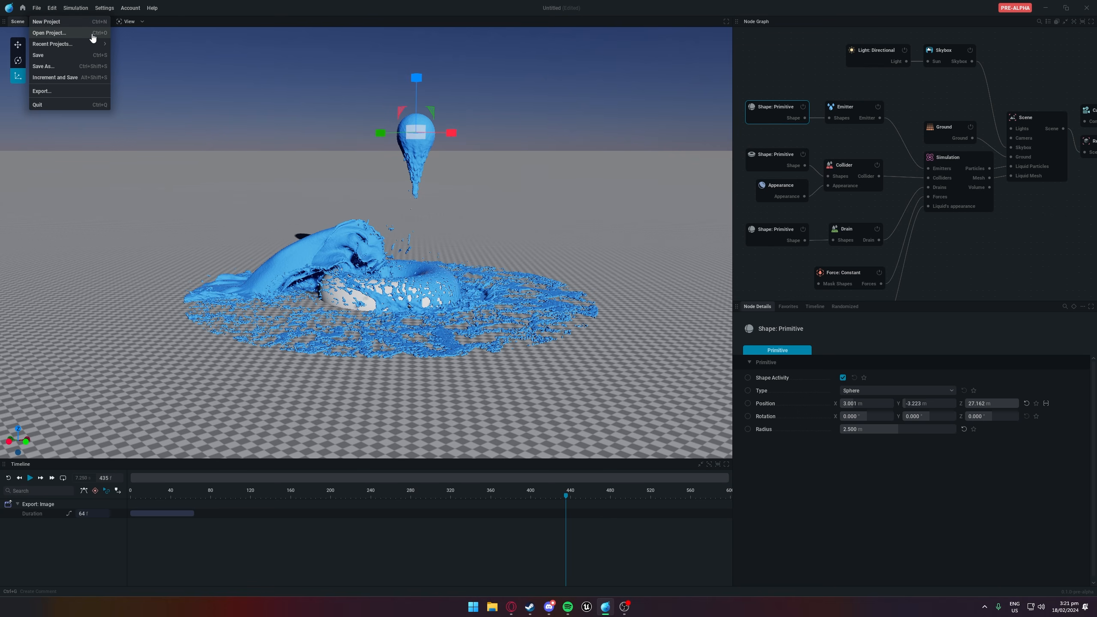
{"action": "mouse_move", "coordinate": [51, 43]}
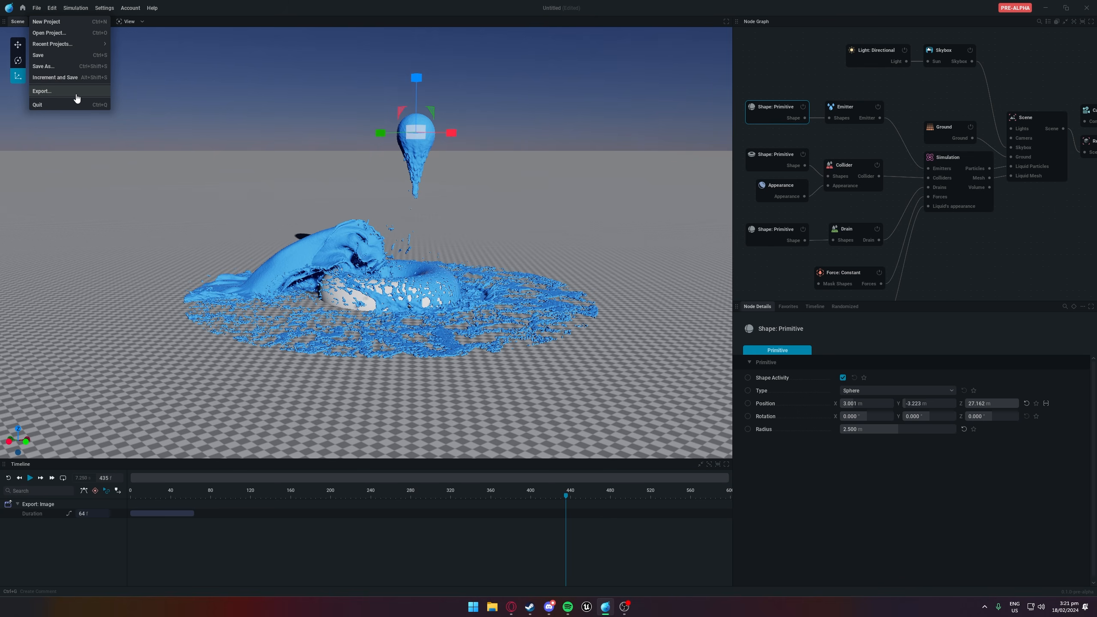
{"action": "left_click", "coordinate": [55, 10]}
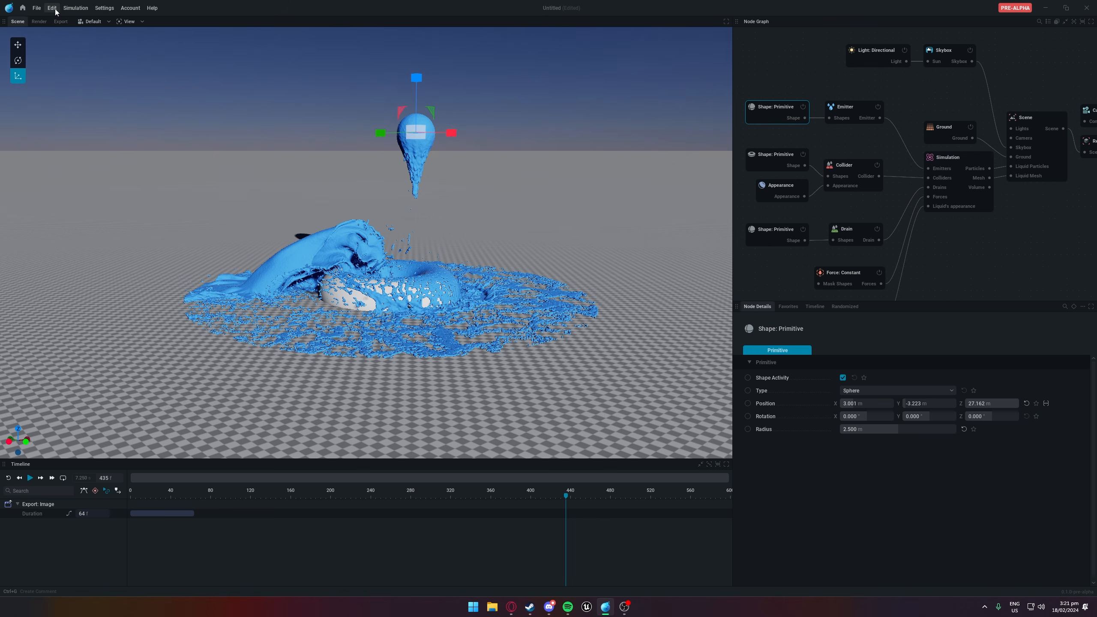
{"action": "left_click", "coordinate": [55, 11]}
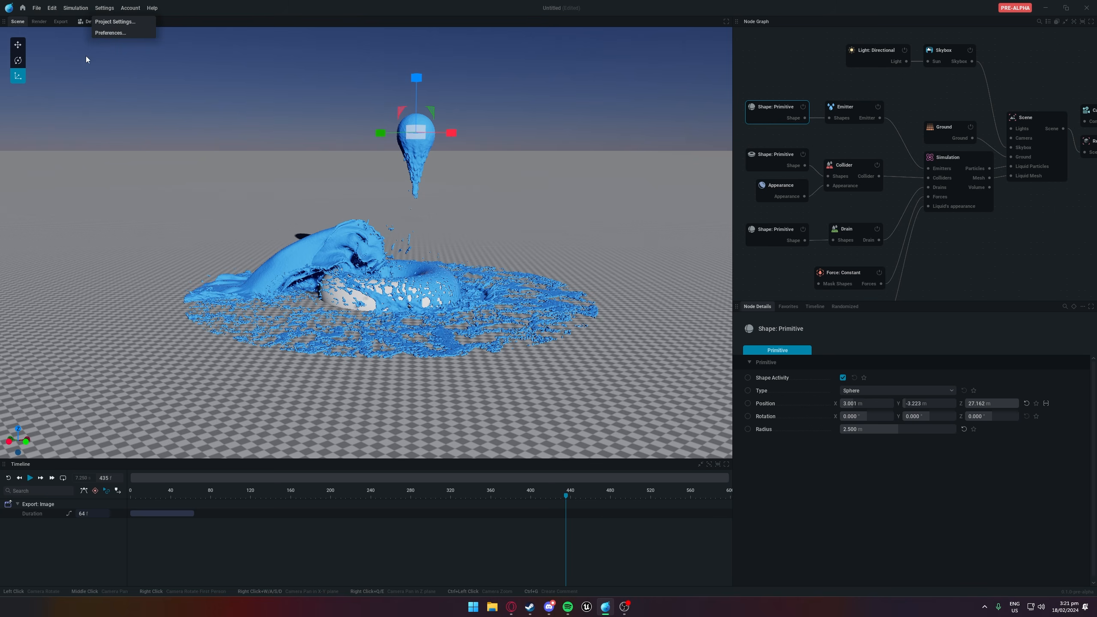
{"action": "left_click", "coordinate": [54, 9]}
{"action": "left_click", "coordinate": [52, 8]}
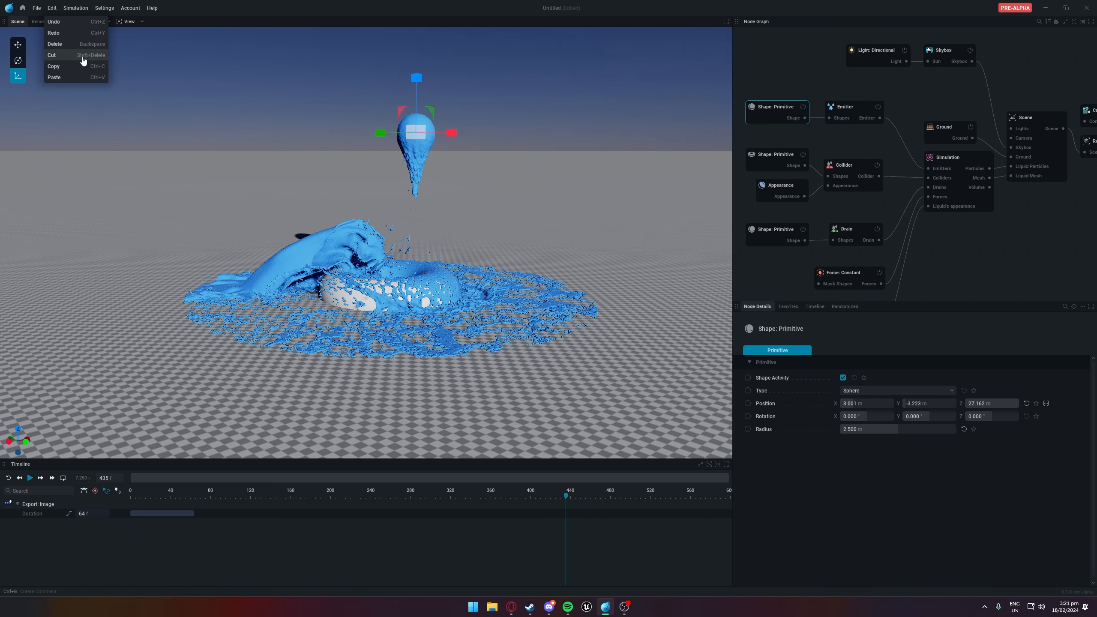
{"action": "mouse_move", "coordinate": [74, 10]}
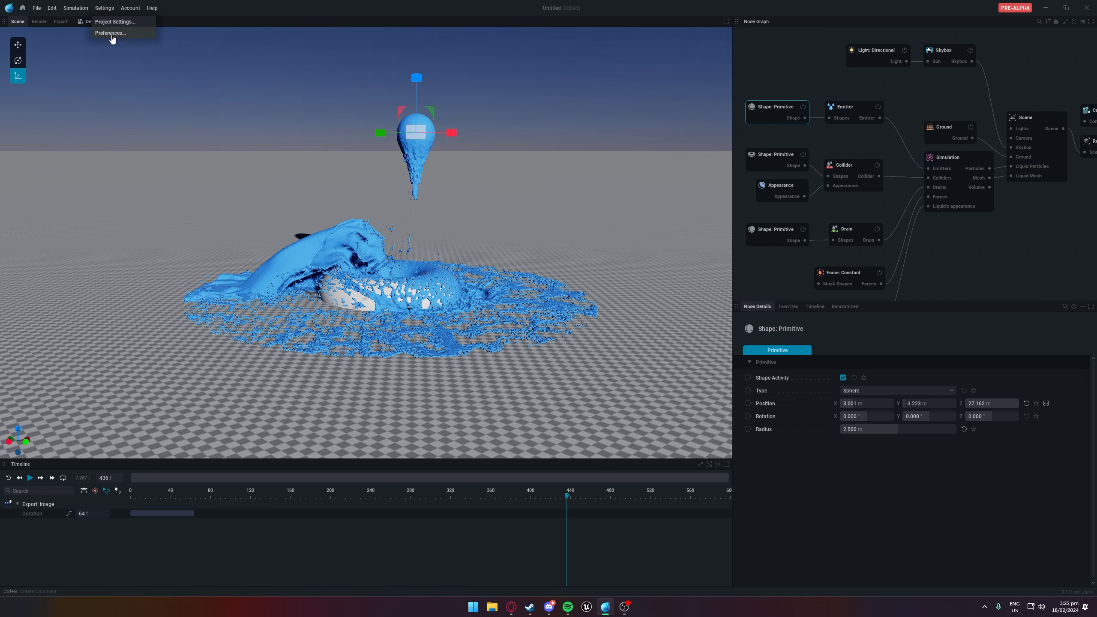
Open the project settings and examine the renderer's export quality, SDF antialiasing, advanced and simulation visualization options
{"action": "left_click", "coordinate": [125, 22]}
{"action": "left_click_drag", "start_coordinate": [461, 192], "coordinate": [336, 117]}
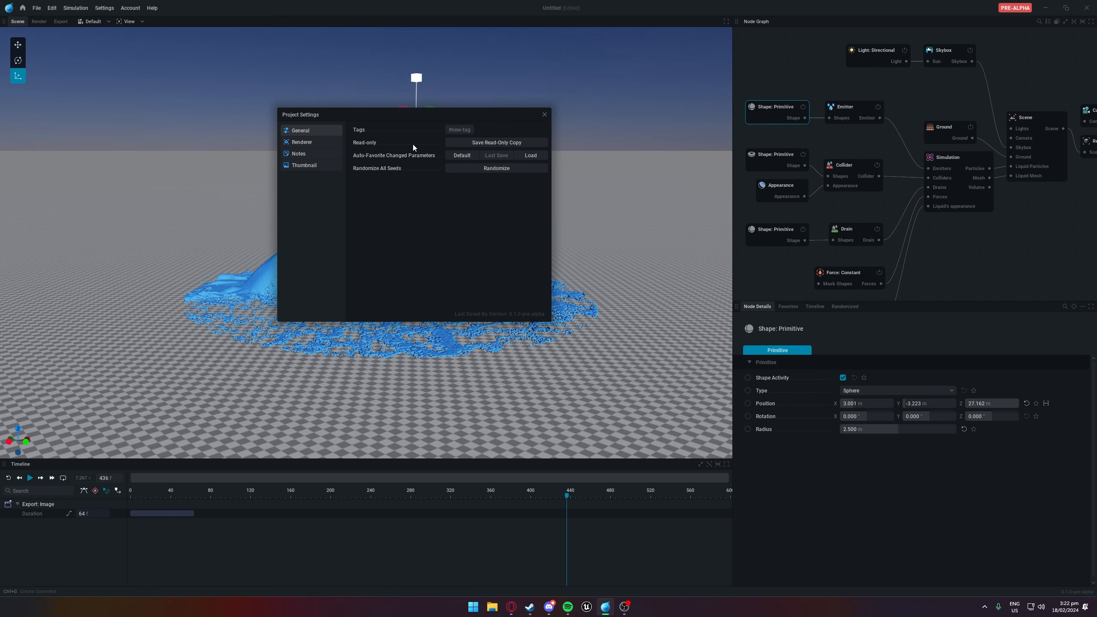
{"action": "left_click", "coordinate": [313, 143]}
{"action": "scroll", "coordinate": [453, 167], "scroll_direction": "down", "scroll_amount": 5}
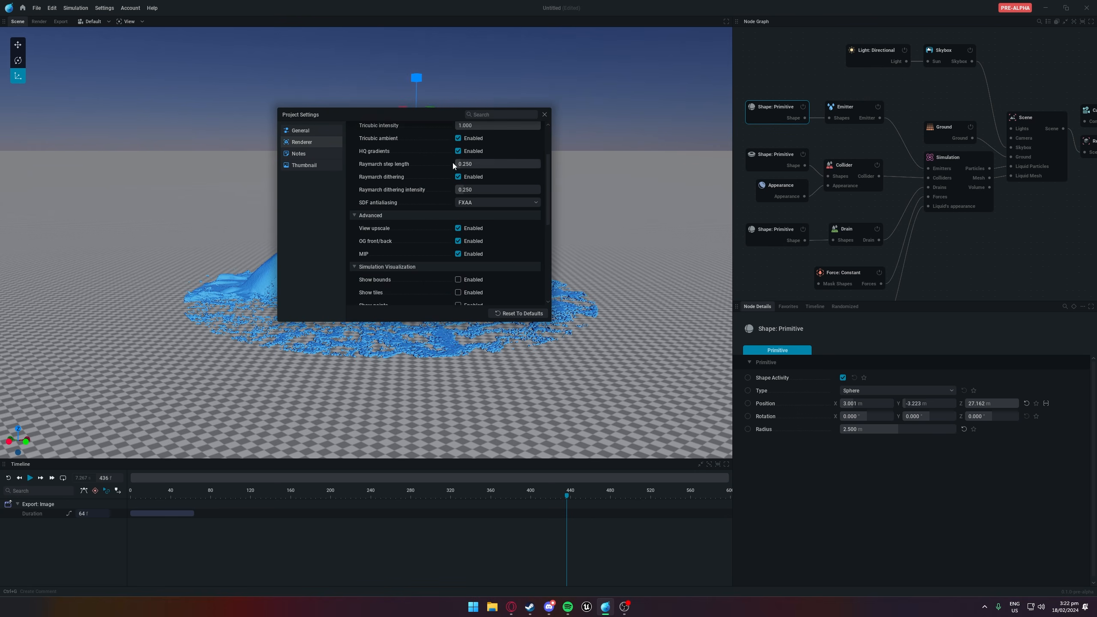
{"action": "scroll", "coordinate": [449, 194], "scroll_direction": "up", "scroll_amount": 5}
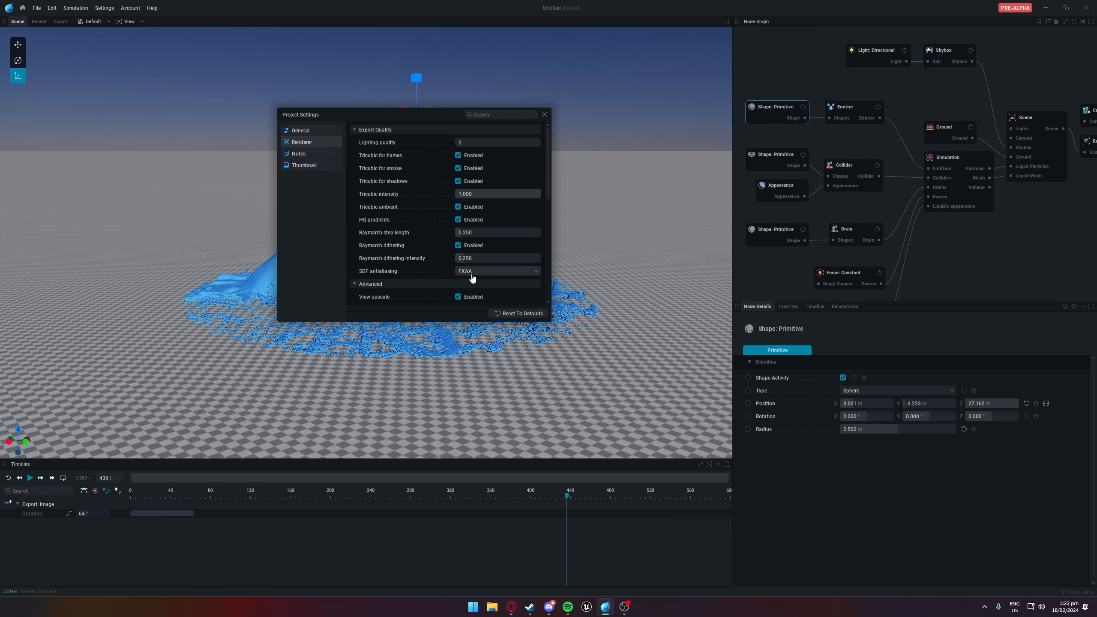
{"action": "scroll", "coordinate": [405, 195], "scroll_direction": "down", "scroll_amount": 1}
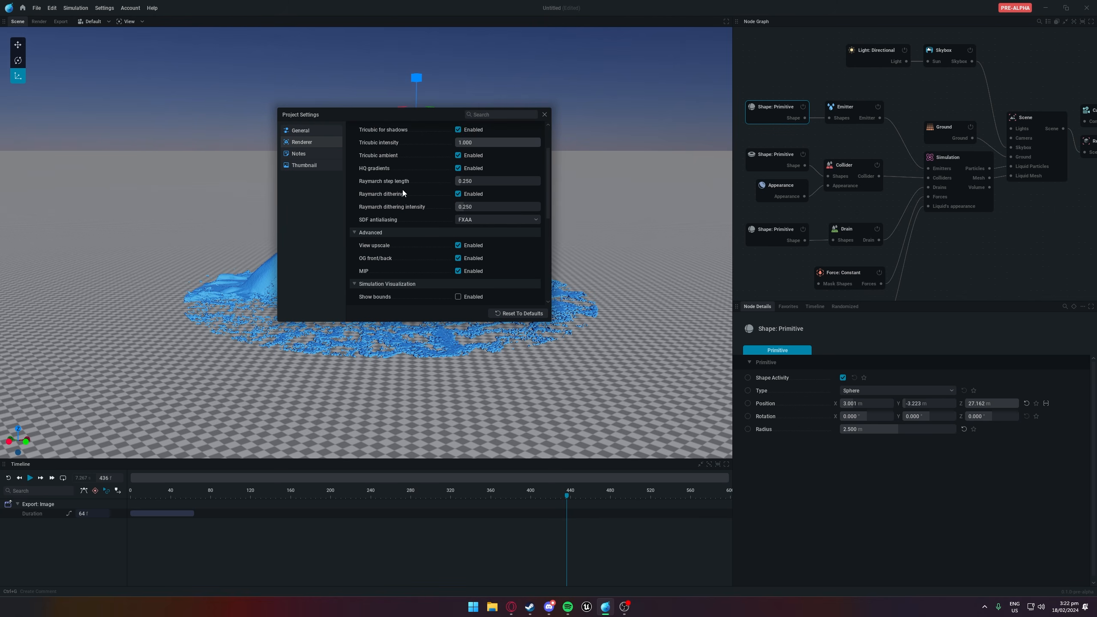
{"action": "scroll", "coordinate": [405, 194], "scroll_direction": "up", "scroll_amount": 1}
{"action": "left_click", "coordinate": [482, 271]}
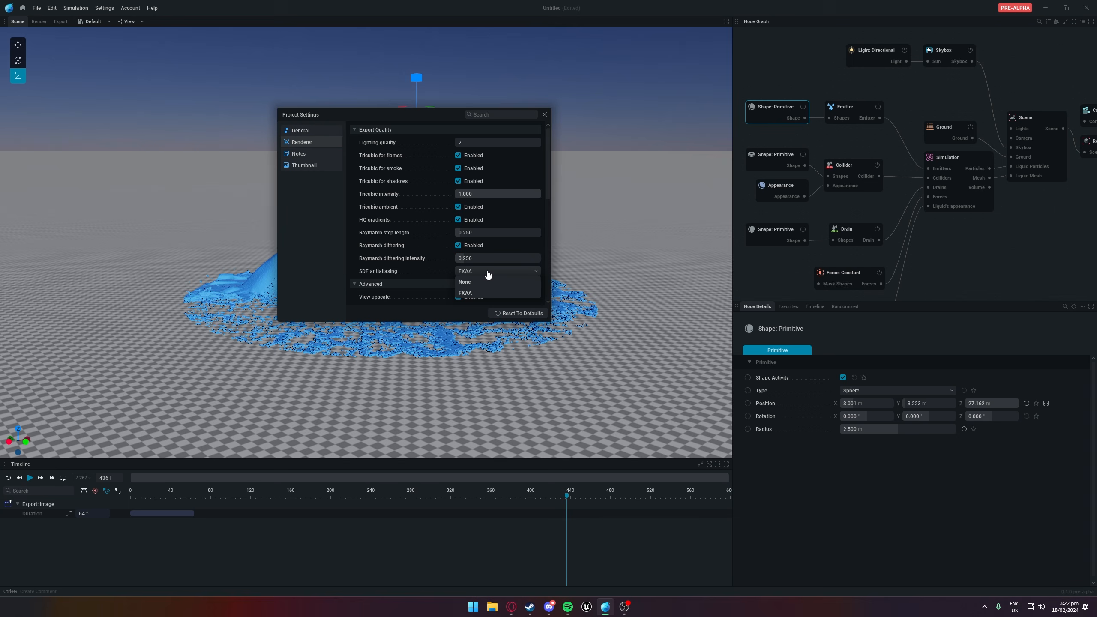
{"action": "left_click", "coordinate": [488, 274]}
{"action": "scroll", "coordinate": [426, 228], "scroll_direction": "down", "scroll_amount": 4}
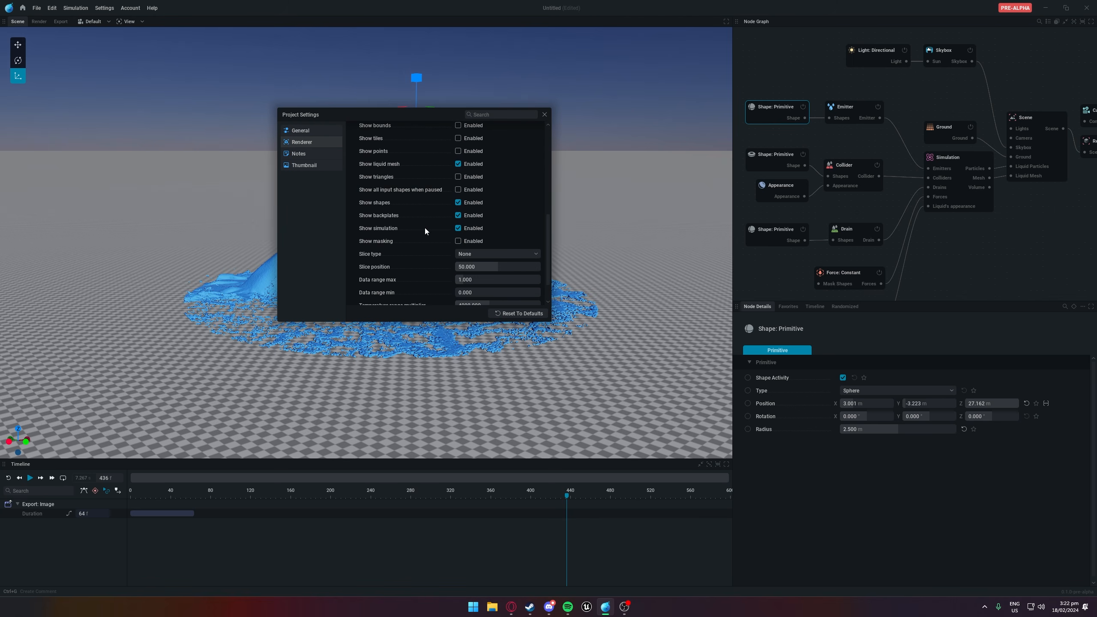
{"action": "scroll", "coordinate": [425, 228], "scroll_direction": "up", "scroll_amount": 3}
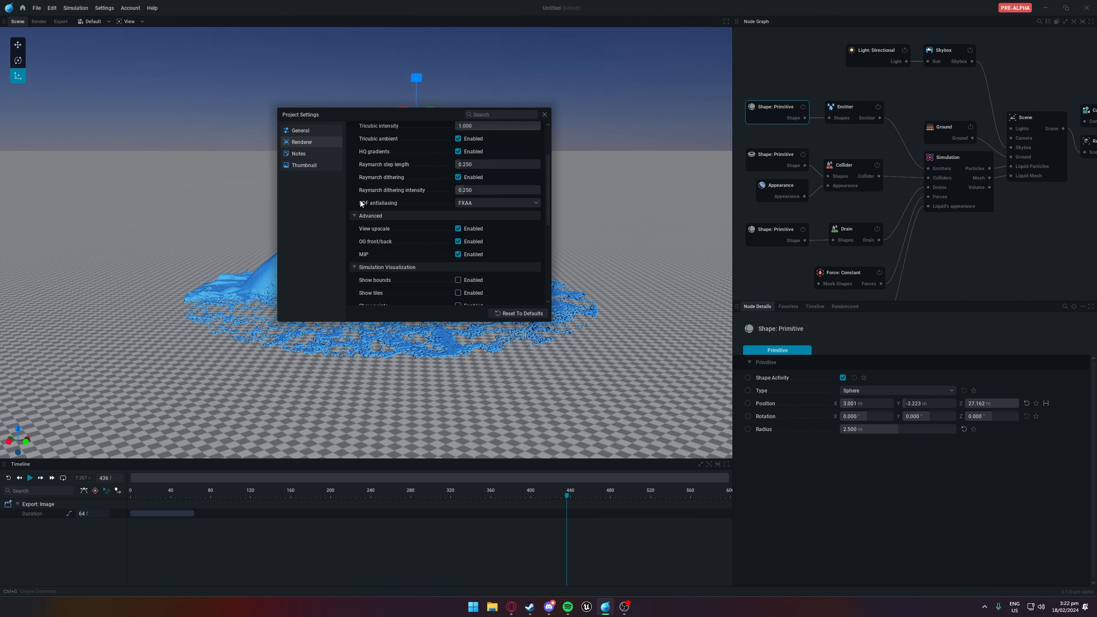
{"action": "scroll", "coordinate": [418, 218], "scroll_direction": "up", "scroll_amount": 2}
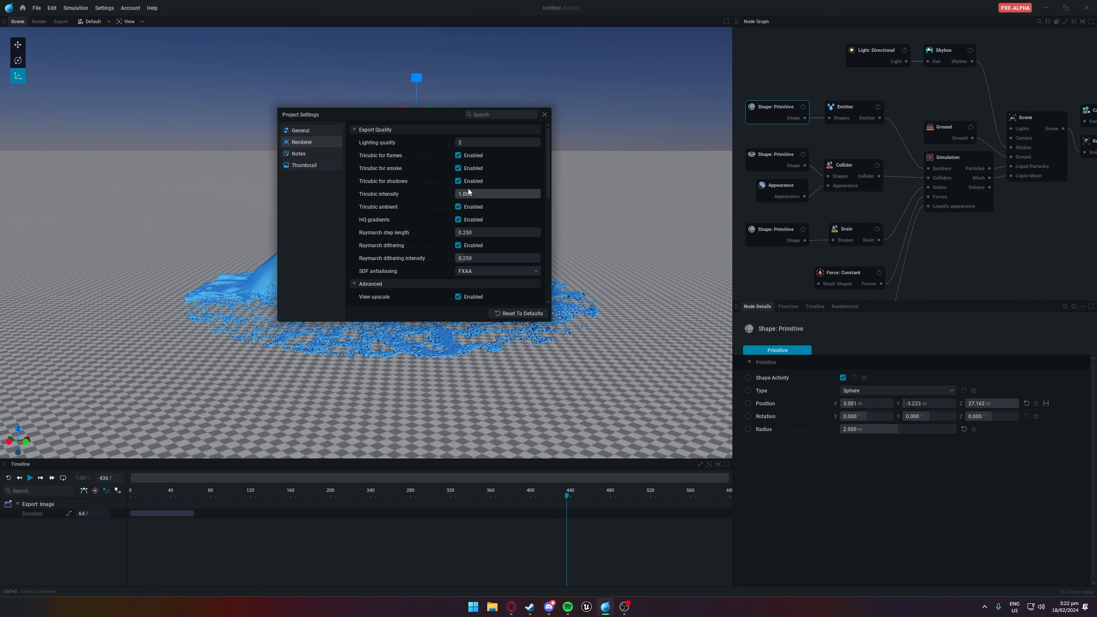
{"action": "scroll", "coordinate": [437, 182], "scroll_direction": "down", "scroll_amount": 1}
View the Notes page of the project settings and activate the empty notes field
{"action": "left_click", "coordinate": [305, 154]}
{"action": "left_click_drag", "start_coordinate": [378, 121], "coordinate": [344, 113]}
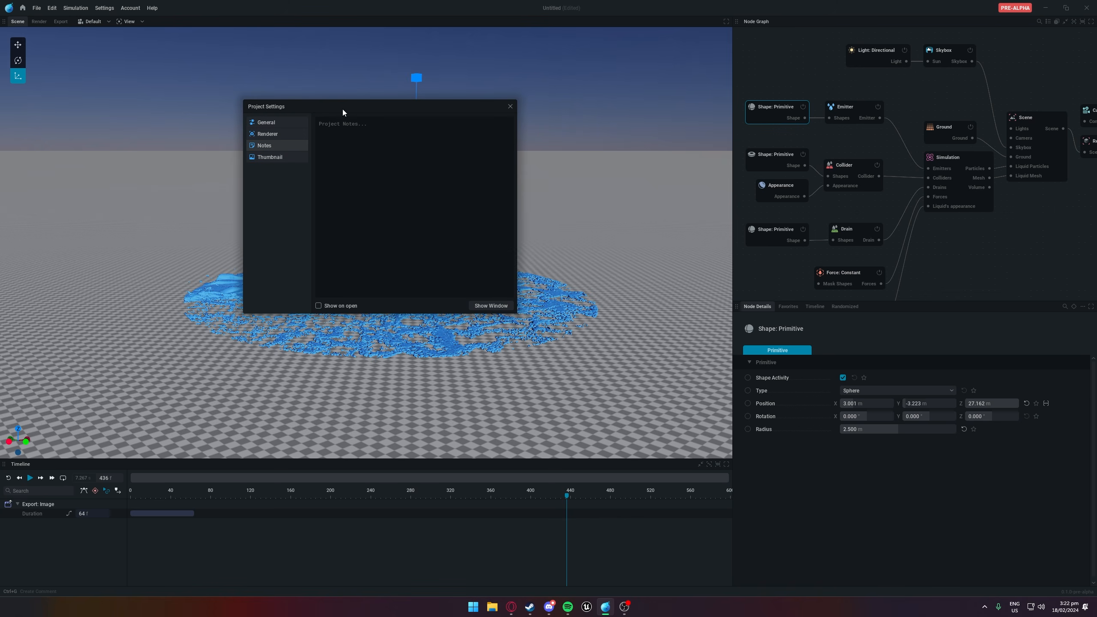
{"action": "left_click", "coordinate": [327, 181]}
{"action": "mouse_move", "coordinate": [361, 110]}
{"action": "left_mouse_down"}
{"action": "mouse_move", "coordinate": [405, 112]}
{"action": "mouse_move", "coordinate": [353, 113]}
{"action": "left_mouse_up"}
{"action": "left_click", "coordinate": [376, 133]}
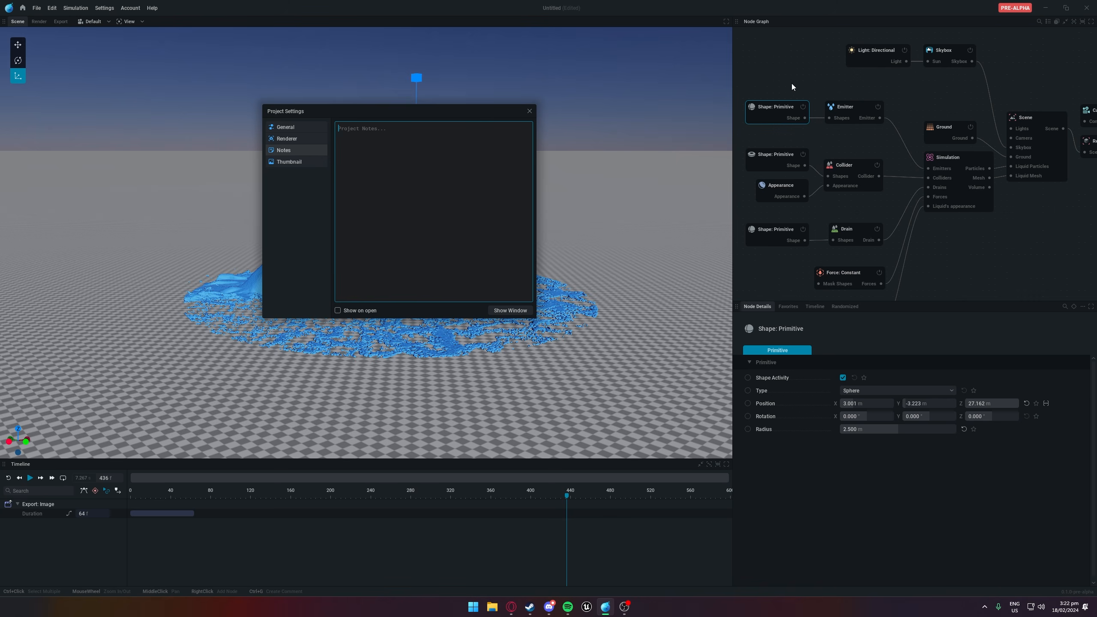
Capture a project thumbnail from the current viewport
{"action": "left_click", "coordinate": [288, 163]}
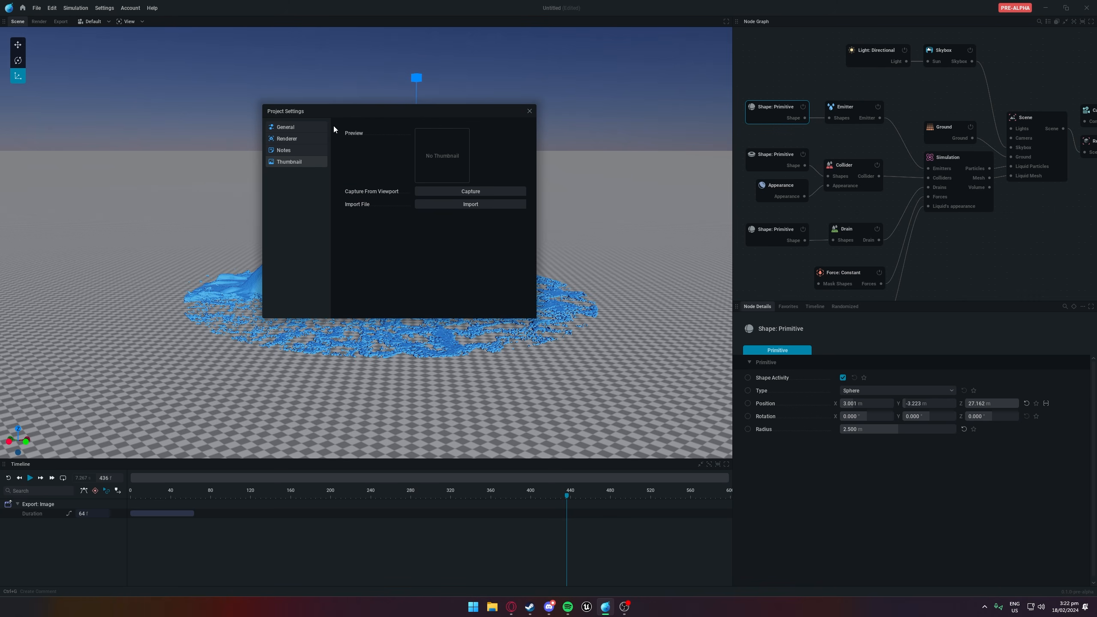
{"action": "left_click_drag", "start_coordinate": [368, 110], "coordinate": [287, 112]}
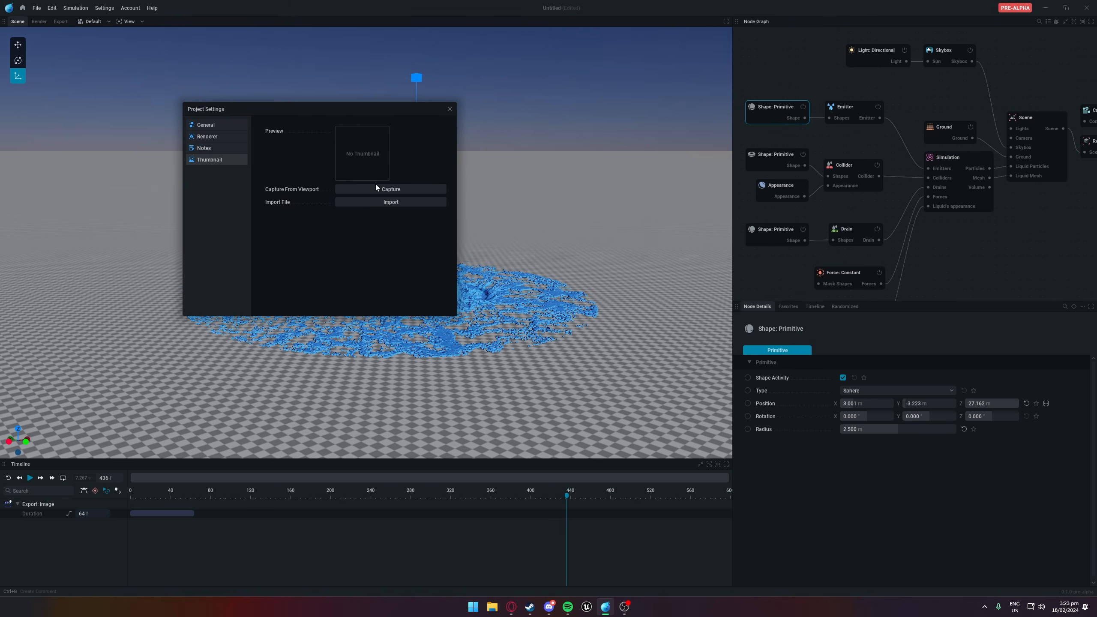
{"action": "left_click", "coordinate": [385, 190]}
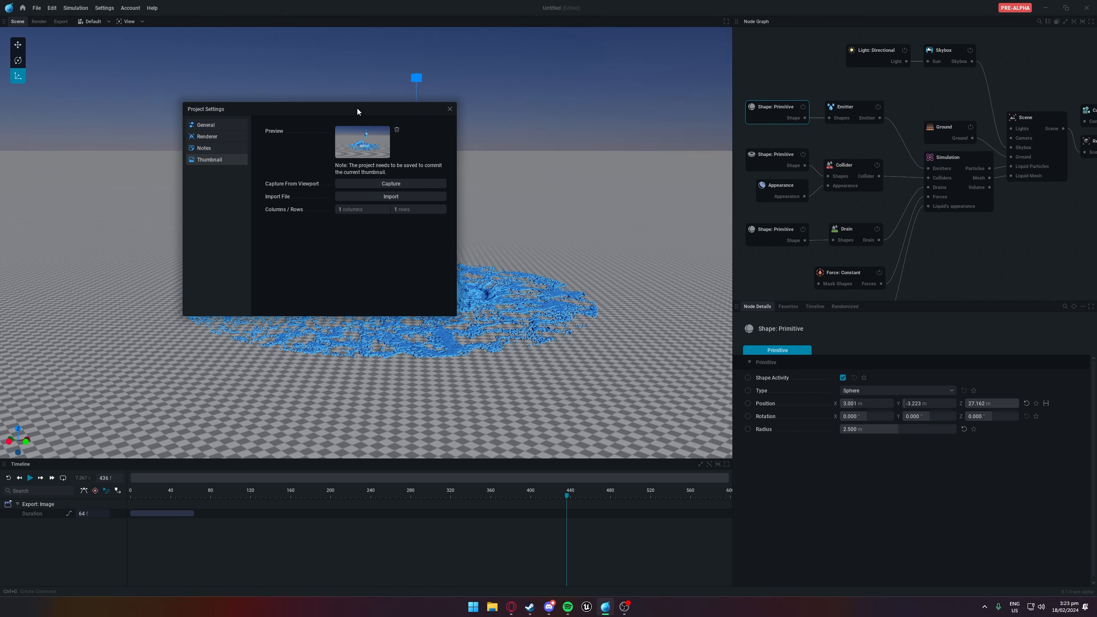
Set the thumbnail to 5 columns and 5 rows, and close the project settings
{"action": "left_click", "coordinate": [347, 211]}
{"action": "key", "text": "Tab"}
{"action": "left_click", "coordinate": [347, 211]}
{"action": "type", "text": "5"}
{"action": "key", "text": "Tab"}
{"action": "type", "text": "5"}
{"action": "key", "text": "Return"}
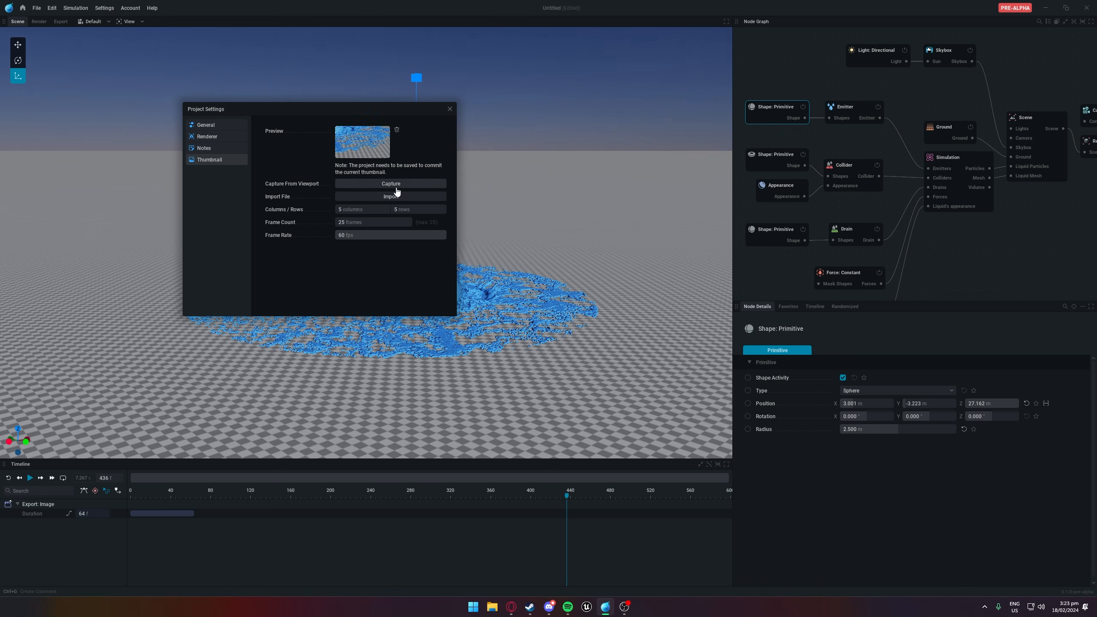
{"action": "left_click", "coordinate": [449, 110]}
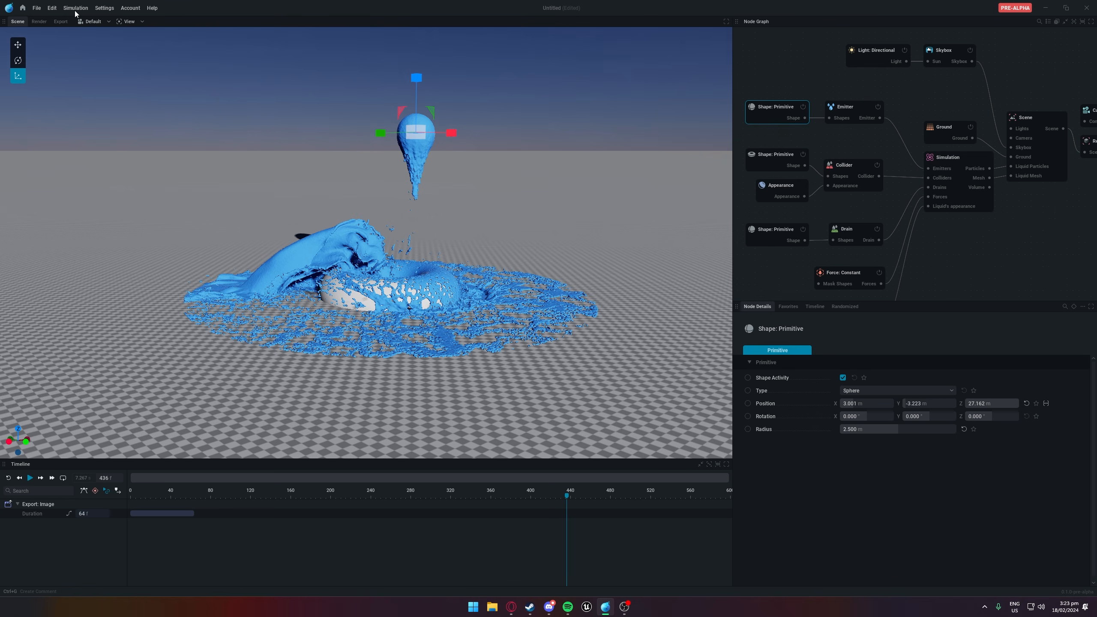
Open the general preferences and disable Play Project On Load
{"action": "left_click", "coordinate": [102, 9]}
{"action": "left_click", "coordinate": [102, 29]}
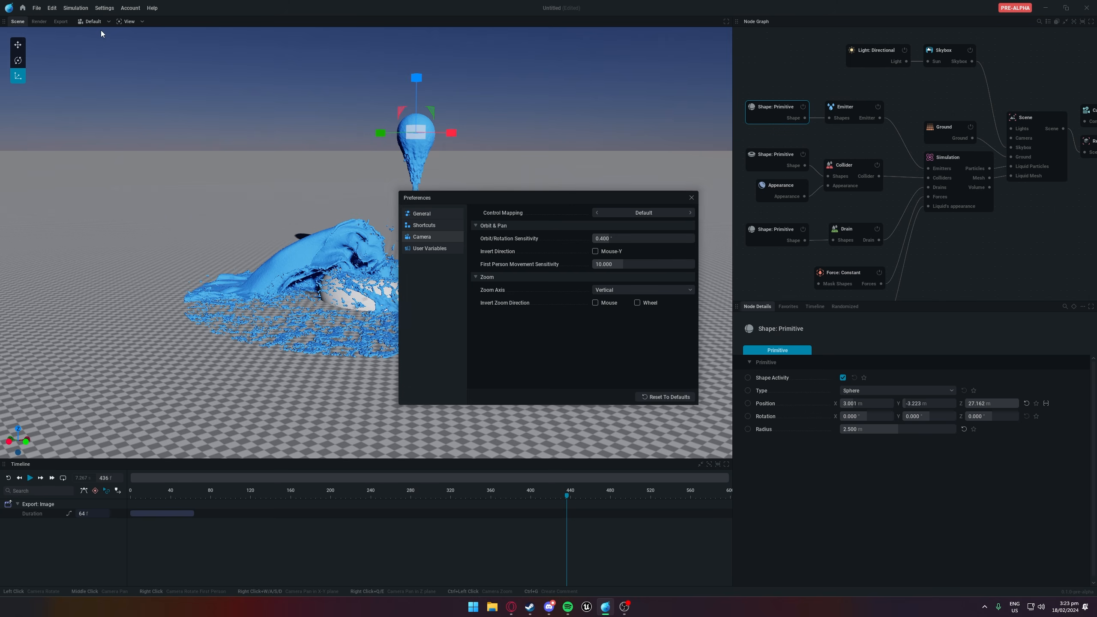
{"action": "left_click", "coordinate": [438, 215]}
{"action": "scroll", "coordinate": [612, 246], "scroll_direction": "down", "scroll_amount": 3}
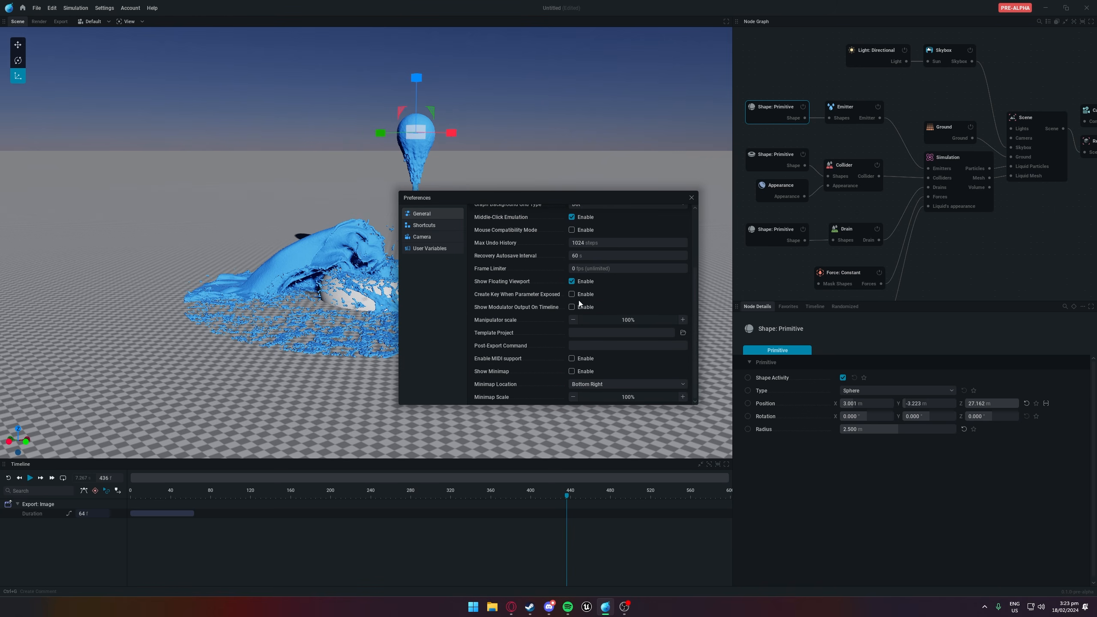
{"action": "scroll", "coordinate": [526, 314], "scroll_direction": "up", "scroll_amount": 3}
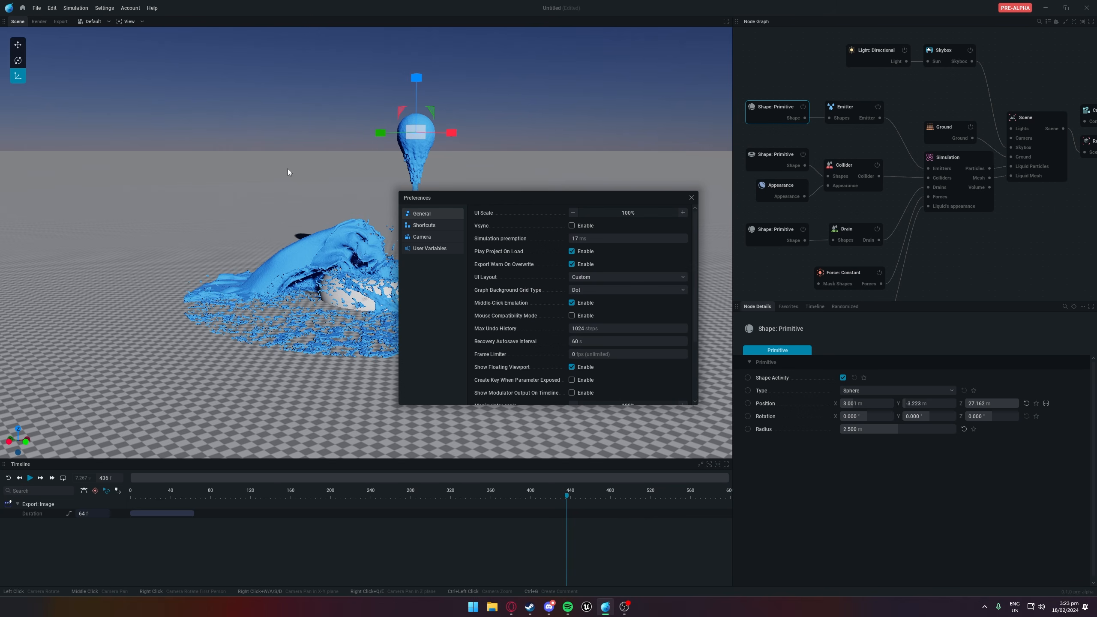
{"action": "scroll", "coordinate": [520, 230], "scroll_direction": "down", "scroll_amount": 1}
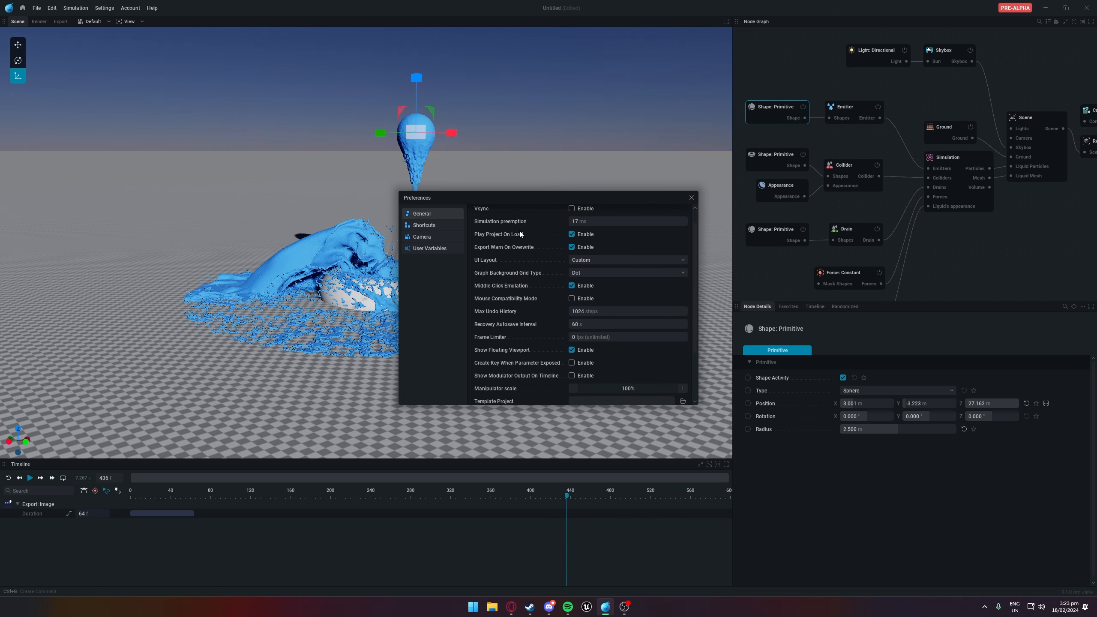
{"action": "left_click", "coordinate": [572, 236]}
{"action": "left_click", "coordinate": [572, 235]}
{"action": "left_click", "coordinate": [582, 236]}
{"action": "scroll", "coordinate": [474, 235], "scroll_direction": "up", "scroll_amount": 1}
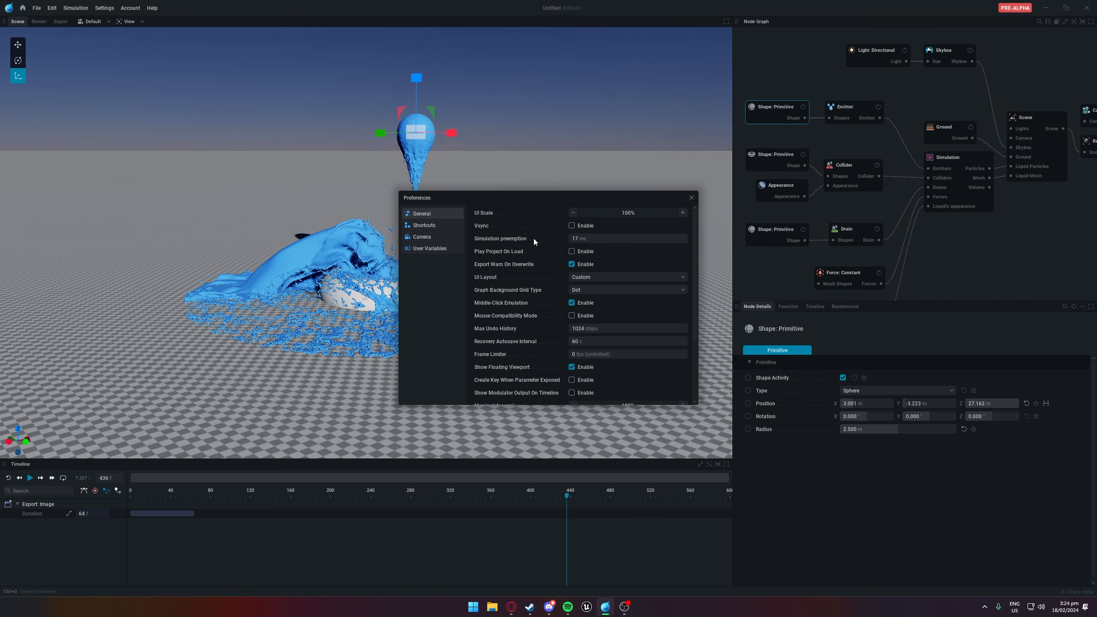
Enable Vsync and set the Frame Limiter to 60 fps in the general preferences
{"action": "left_click", "coordinate": [572, 226]}
{"action": "scroll", "coordinate": [551, 322], "scroll_direction": "down", "scroll_amount": 2}
{"action": "left_click", "coordinate": [604, 319]}
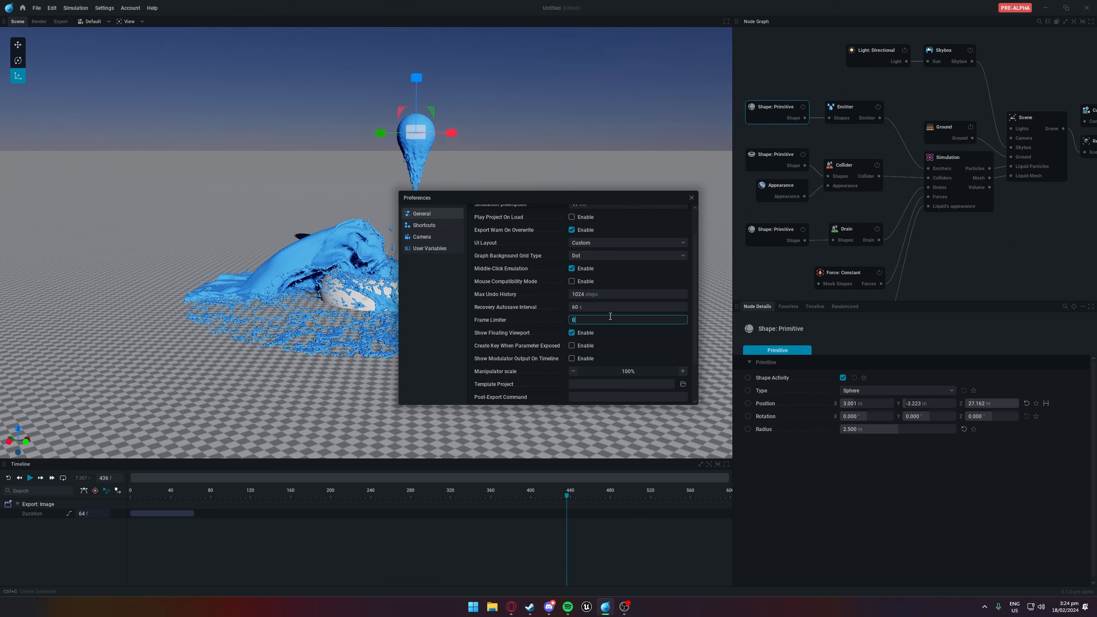
{"action": "left_click", "coordinate": [492, 320]}
{"action": "left_click", "coordinate": [580, 322]}
{"action": "type", "text": "60"}
{"action": "key", "text": "Return"}
Look through the remaining general preferences and the list of keyboard shortcuts
{"action": "scroll", "coordinate": [583, 324], "scroll_direction": "down", "scroll_amount": 2}
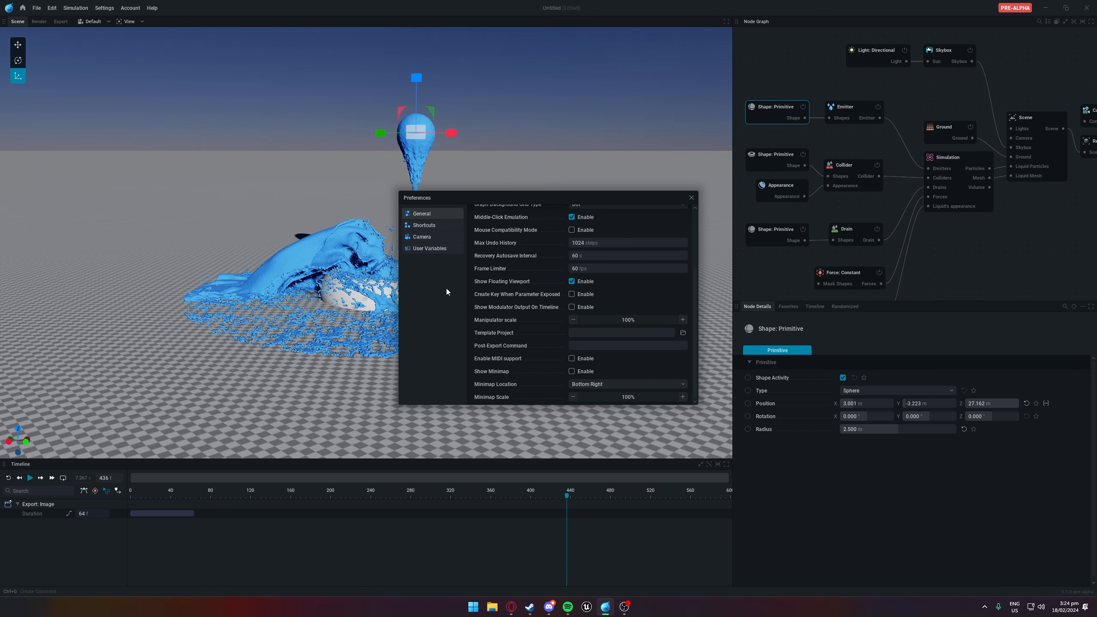
{"action": "left_click", "coordinate": [428, 226]}
{"action": "scroll", "coordinate": [580, 257], "scroll_direction": "up", "scroll_amount": 5}
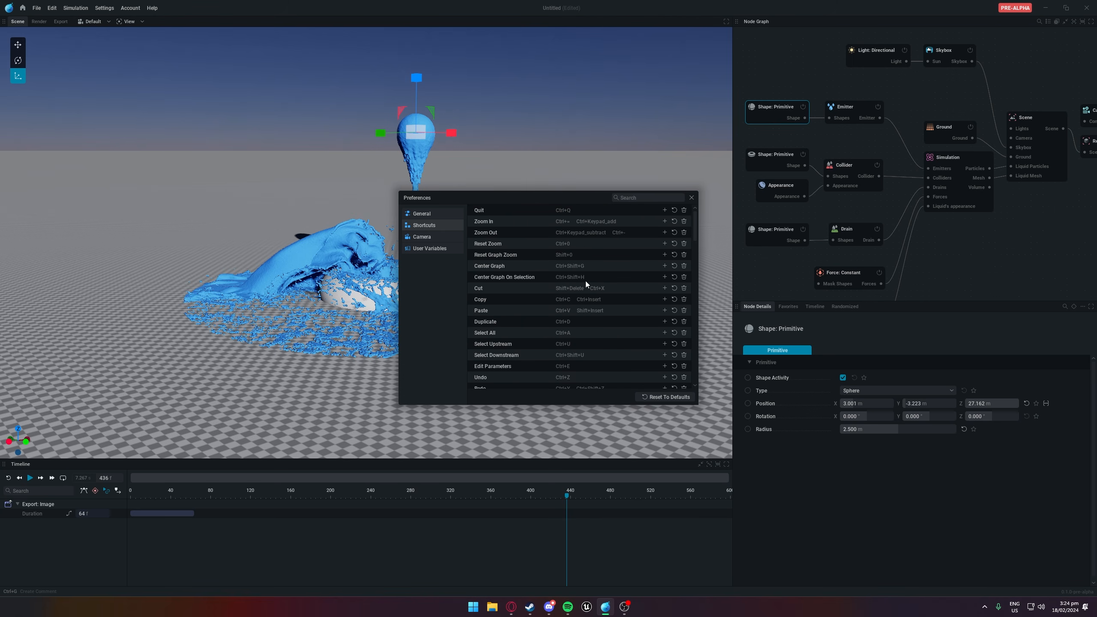
{"action": "scroll", "coordinate": [588, 280], "scroll_direction": "down", "scroll_amount": 5}
Set the camera's Control Mapping to Industry Compatible in the preferences
{"action": "left_click", "coordinate": [424, 237]}
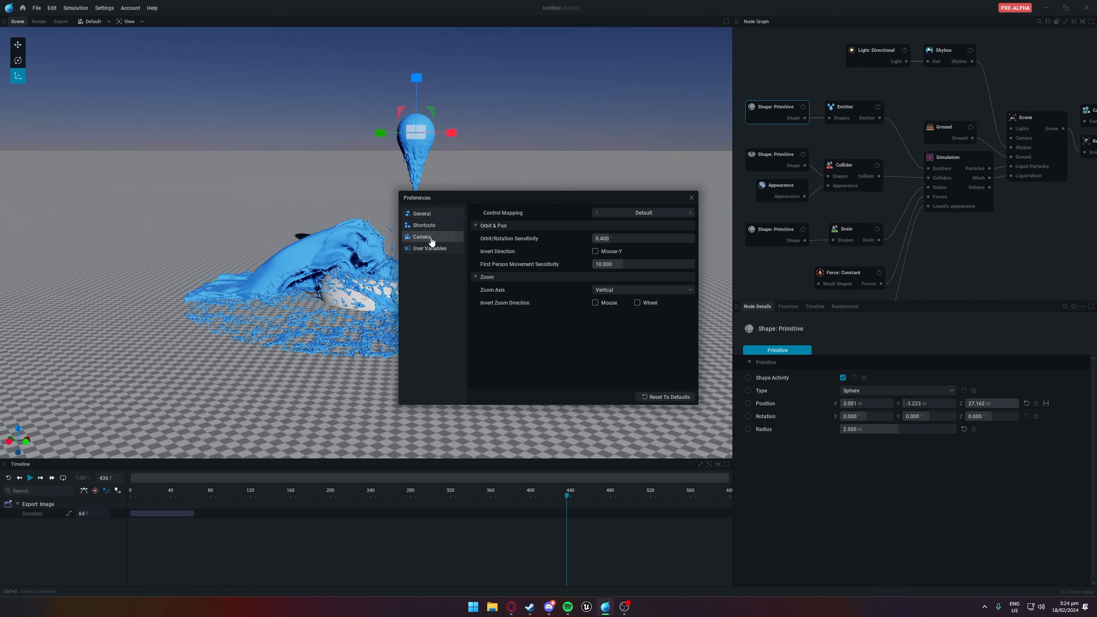
{"action": "left_click", "coordinate": [663, 216]}
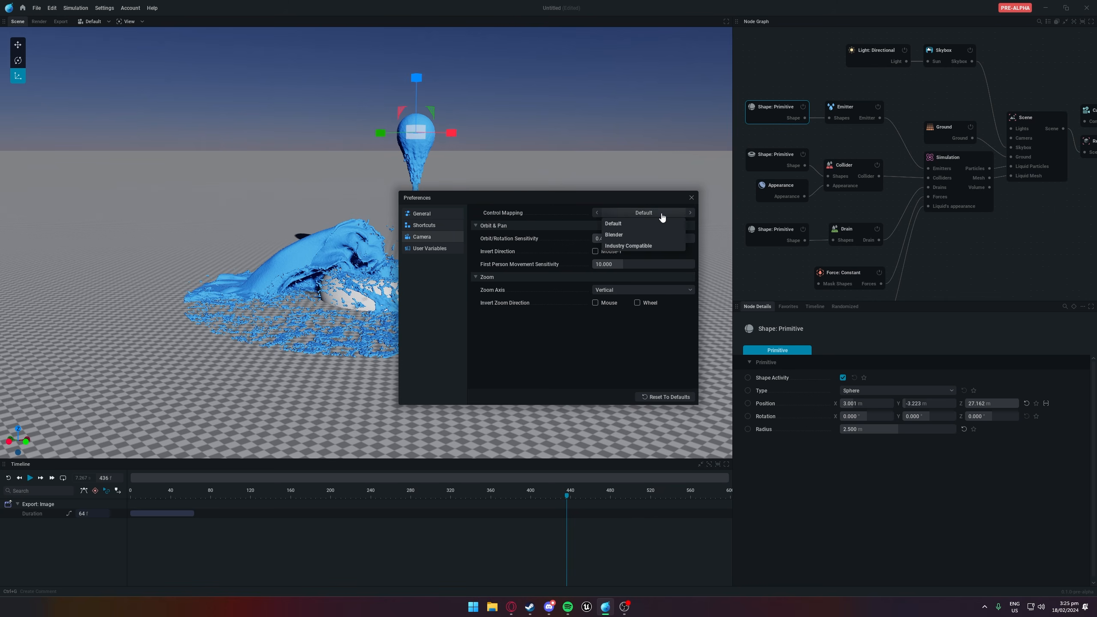
{"action": "left_click", "coordinate": [621, 245]}
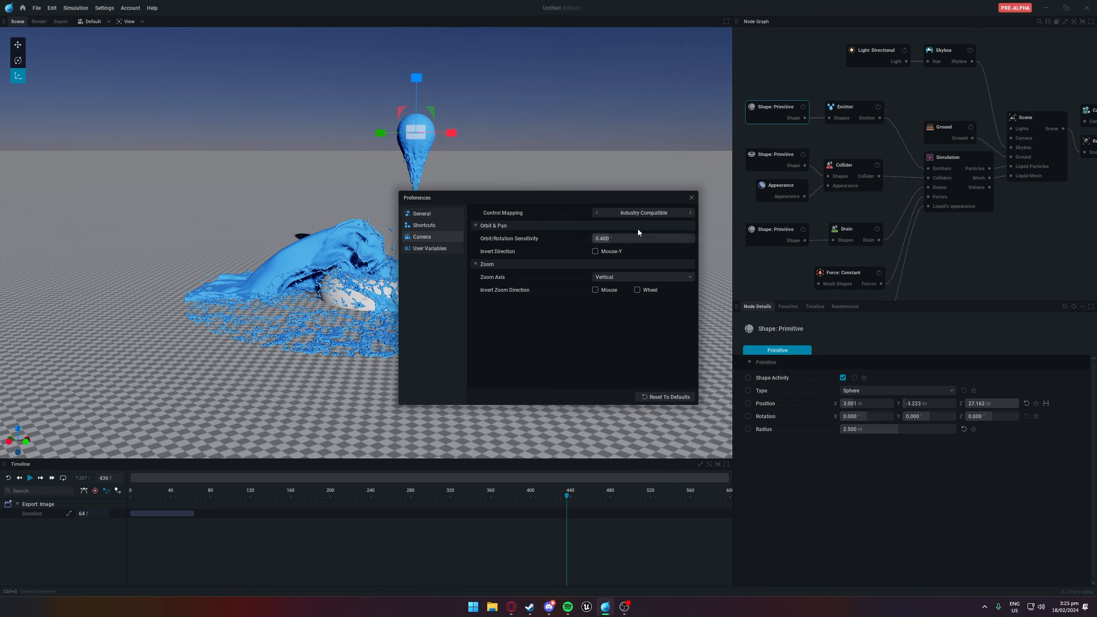
View the User Variables preferences, recheck the camera preferences, and close the preferences
{"action": "left_click", "coordinate": [441, 249]}
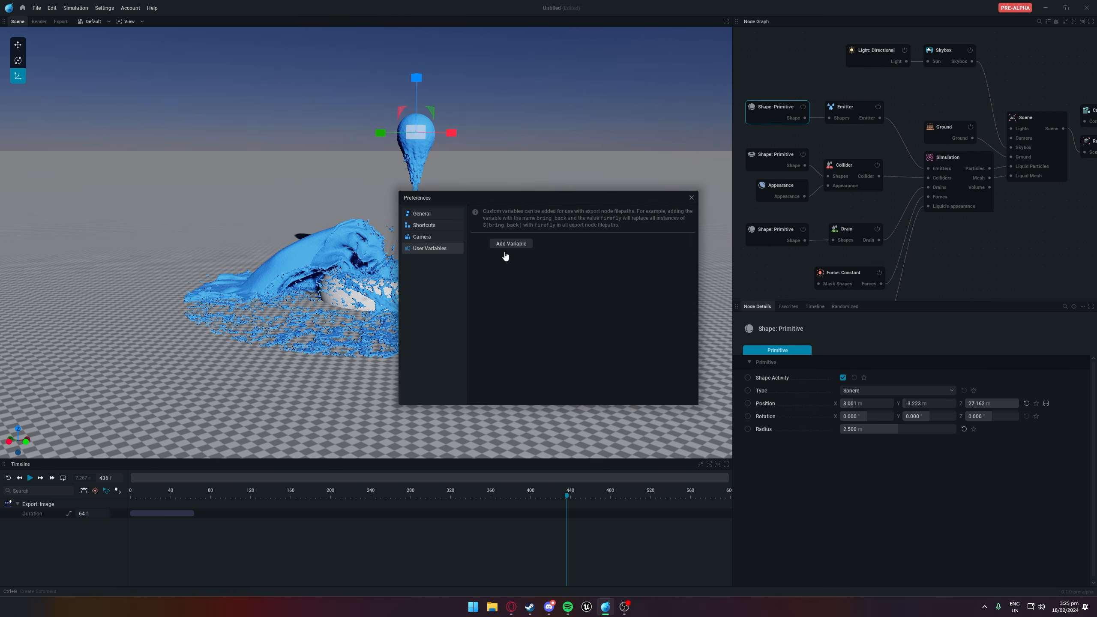
{"action": "left_click", "coordinate": [428, 240]}
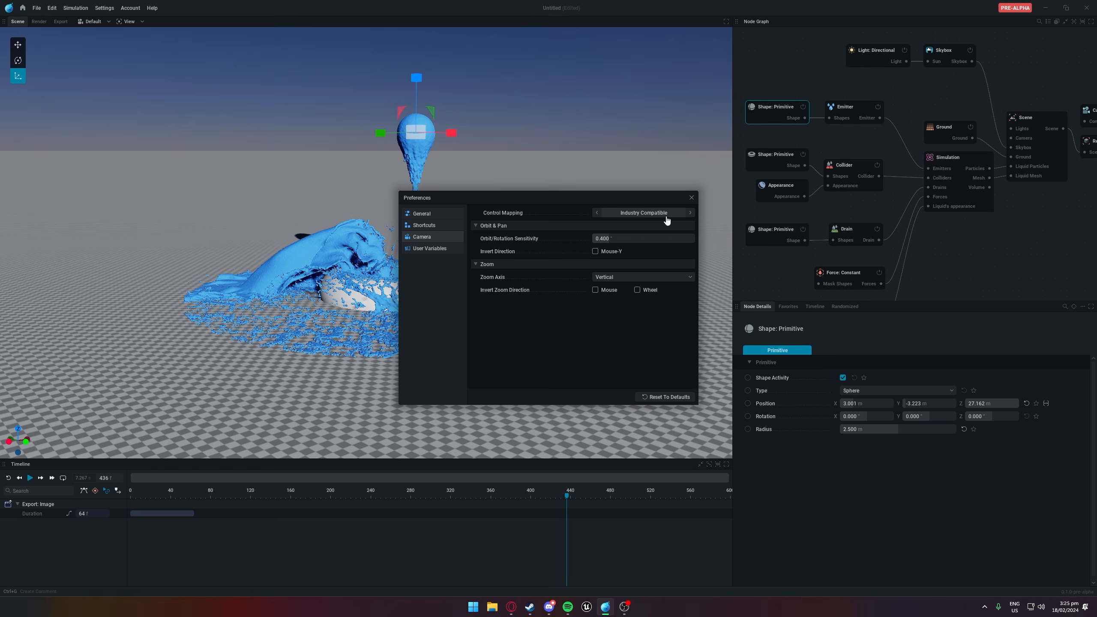
{"action": "left_click", "coordinate": [691, 197]}
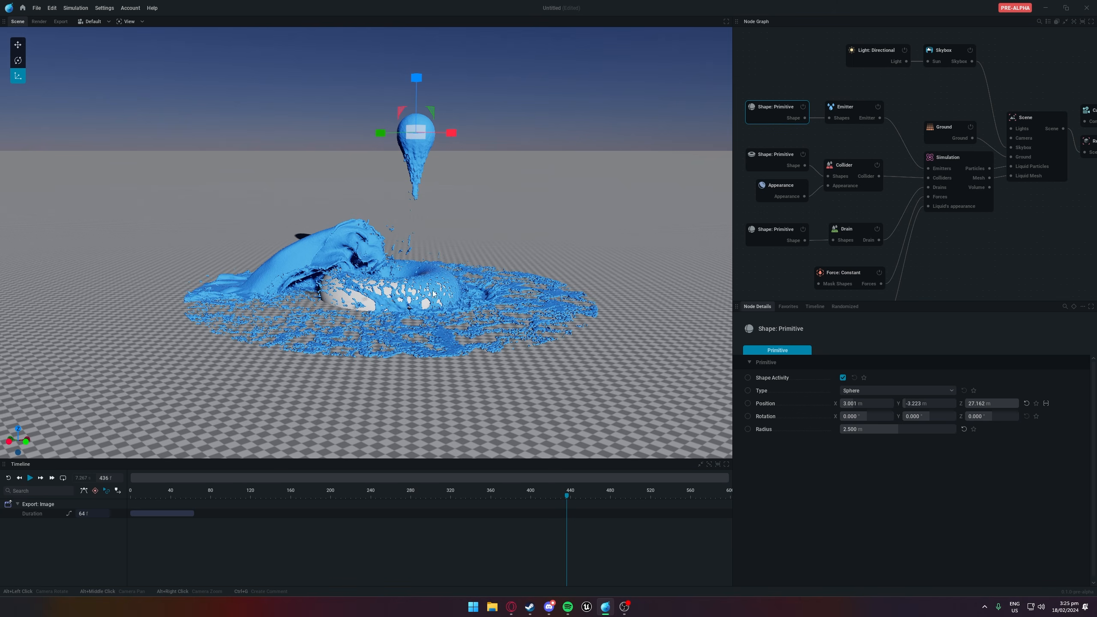
Orbit, pan and zoom around the liquid to try out the camera's control mapping
{"action": "left_click_drag", "start_coordinate": [434, 294], "coordinate": [552, 233], "text": "alt"}
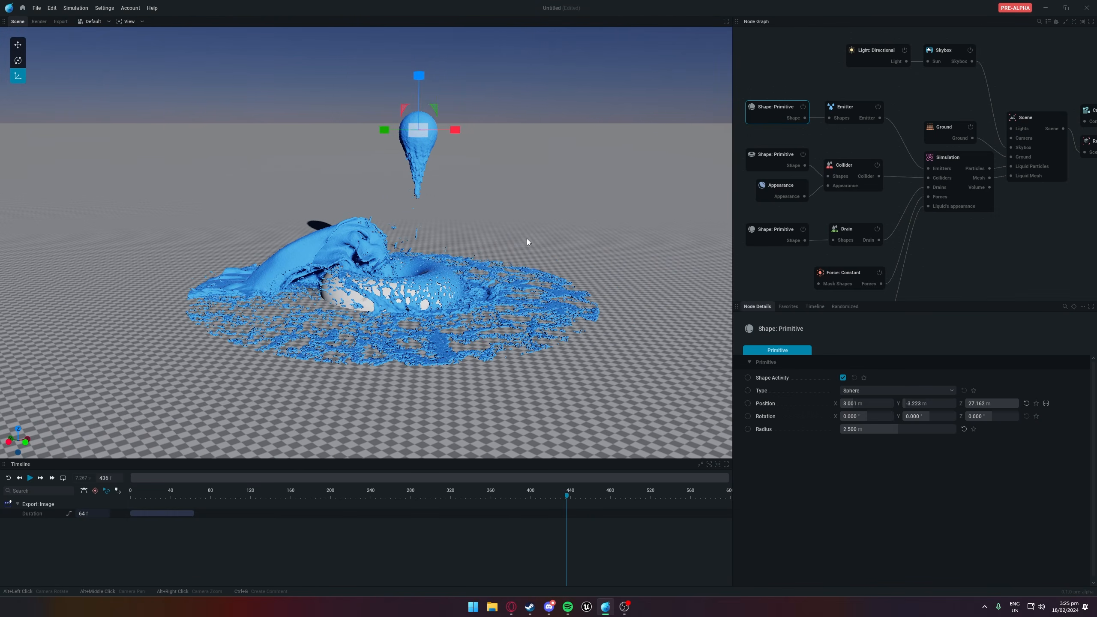
{"action": "mouse_move", "coordinate": [554, 239]}
{"action": "middle_mouse_down", "text": "alt"}
{"action": "mouse_move", "coordinate": [326, 261]}
{"action": "mouse_move", "coordinate": [657, 258]}
{"action": "mouse_move", "coordinate": [456, 236]}
{"action": "mouse_move", "coordinate": [474, 258]}
{"action": "mouse_move", "coordinate": [383, 257]}
{"action": "mouse_move", "coordinate": [598, 274]}
{"action": "mouse_move", "coordinate": [457, 275]}
{"action": "mouse_move", "coordinate": [705, 268]}
{"action": "mouse_move", "coordinate": [544, 240]}
{"action": "middle_mouse_up", "text": "alt"}
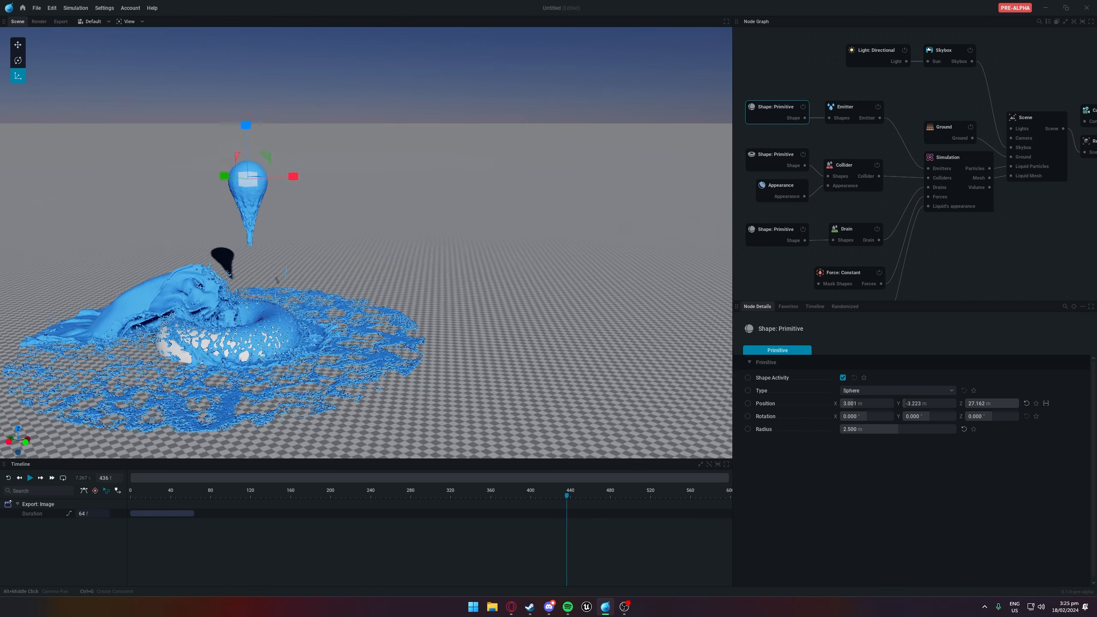
{"action": "right_click_drag", "start_coordinate": [544, 237], "coordinate": [602, 202], "text": "alt"}
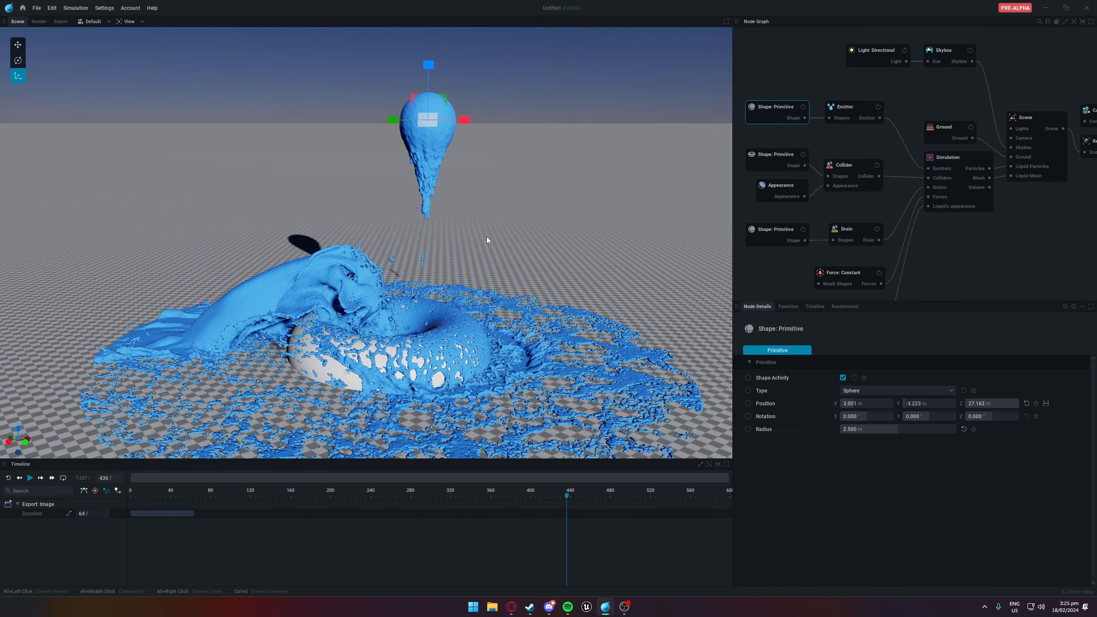
{"action": "right_click_drag", "start_coordinate": [487, 241], "coordinate": [560, 228], "text": "alt"}
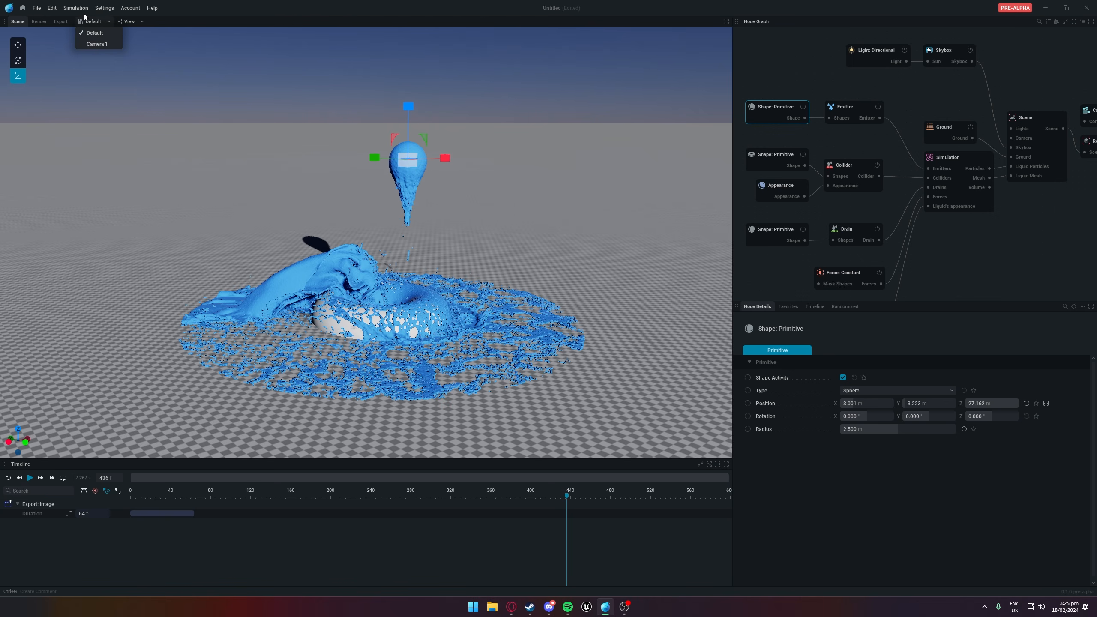
Select the Render node in the node graph and switch the viewport to Camera 1
{"action": "middle_click_drag", "start_coordinate": [912, 106], "coordinate": [780, 117]}
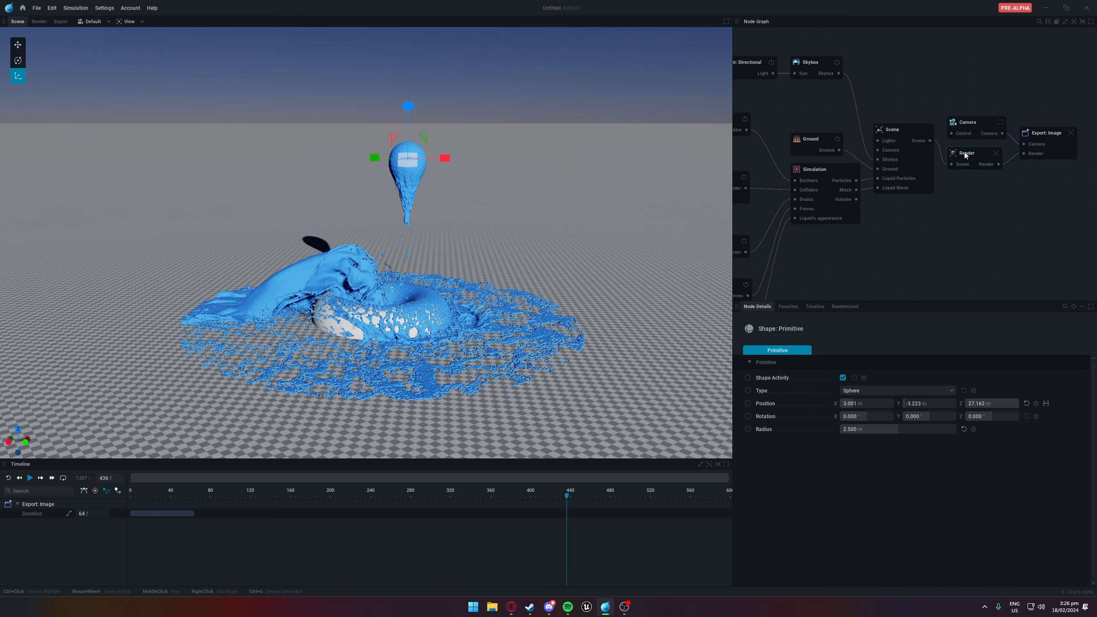
{"action": "left_click", "coordinate": [980, 156]}
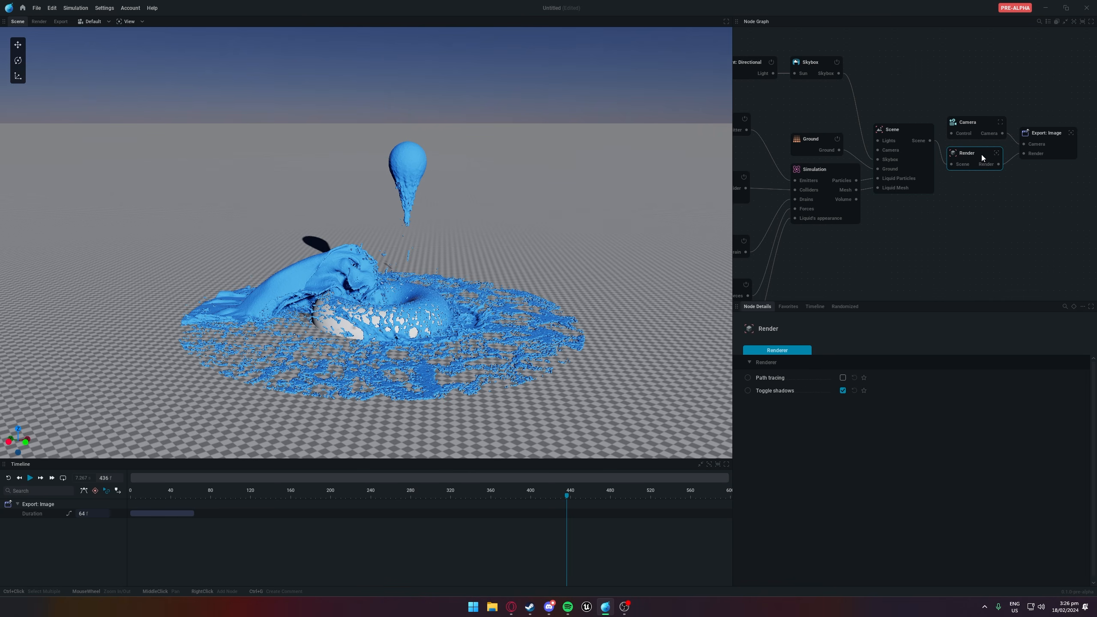
{"action": "left_click", "coordinate": [92, 21]}
{"action": "left_click", "coordinate": [97, 44]}
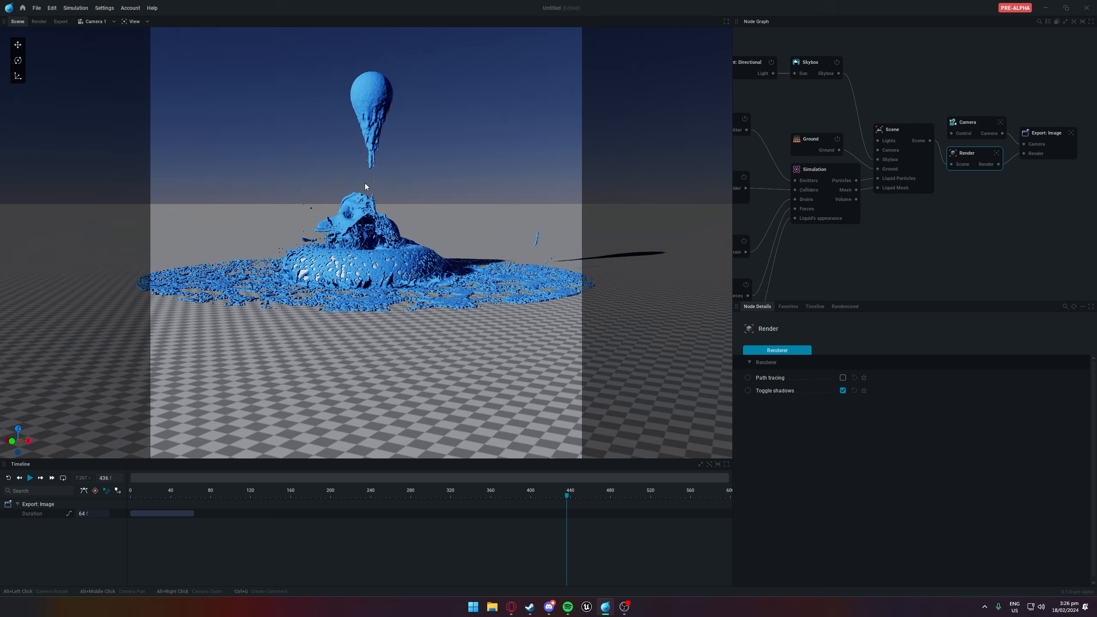
Reframe Camera 1 to a low side view of the falling liquid and the torus
{"action": "middle_click_drag", "start_coordinate": [366, 168], "coordinate": [375, 242], "text": "alt"}
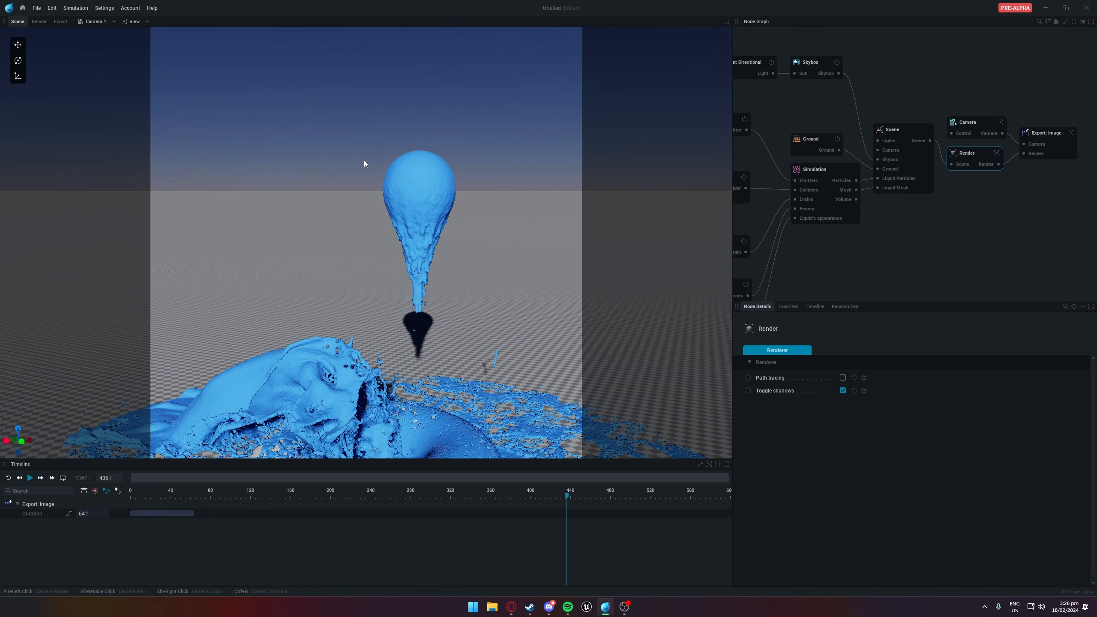
{"action": "left_click_drag", "start_coordinate": [364, 159], "coordinate": [363, 95], "text": "alt"}
{"action": "middle_click_drag", "start_coordinate": [363, 160], "coordinate": [363, 112], "text": "alt"}
{"action": "mouse_move", "coordinate": [360, 185]}
{"action": "middle_mouse_down", "text": "alt"}
{"action": "mouse_move", "coordinate": [399, 147]}
{"action": "mouse_move", "coordinate": [367, 174]}
{"action": "middle_mouse_up", "text": "alt"}
{"action": "scroll", "coordinate": [360, 186], "scroll_direction": "down", "scroll_amount": 1}
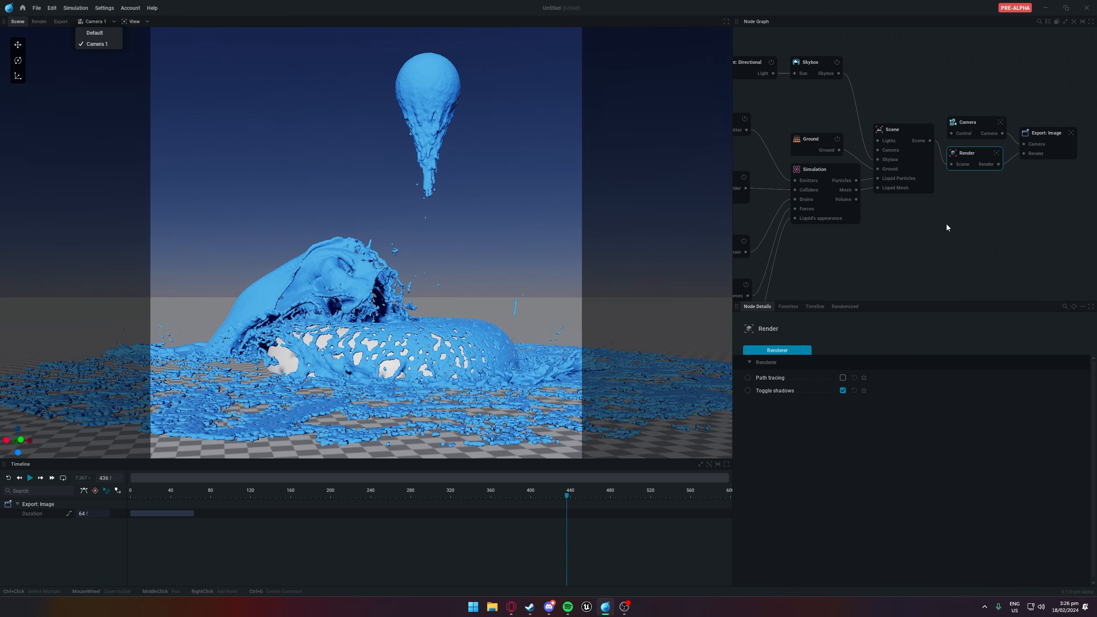
Check the Camera node's link to Export: Image and switch the viewport back to the Default camera
{"action": "middle_click_drag", "start_coordinate": [1028, 187], "coordinate": [870, 179]}
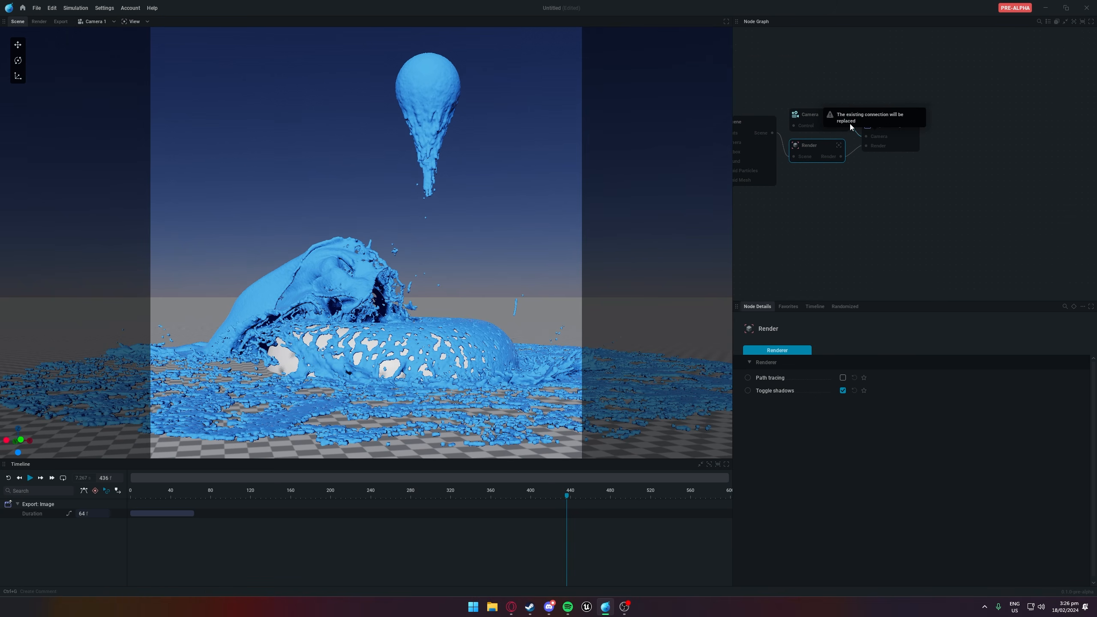
{"action": "left_click", "coordinate": [870, 139]}
{"action": "left_click", "coordinate": [830, 81]}
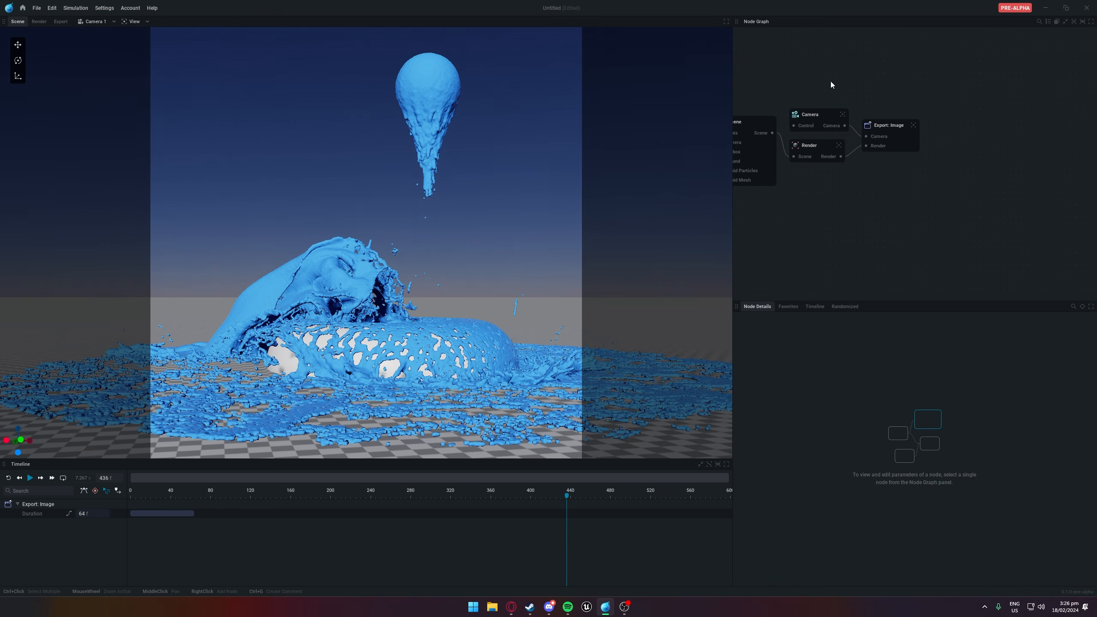
{"action": "left_click", "coordinate": [100, 22]}
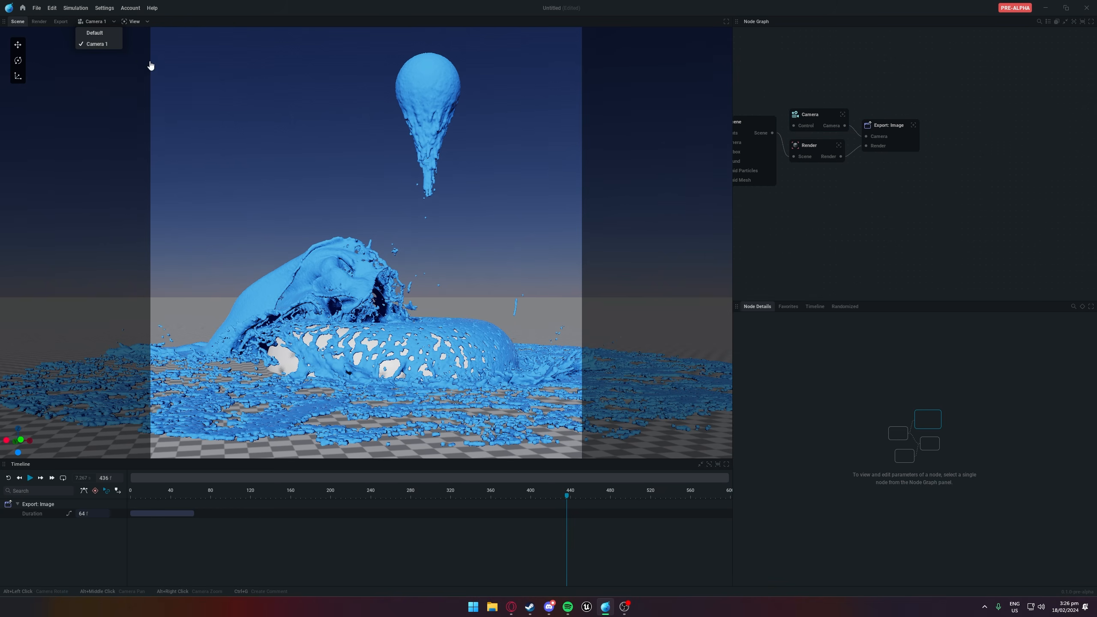
{"action": "left_click", "coordinate": [95, 34]}
{"action": "left_click", "coordinate": [82, 22]}
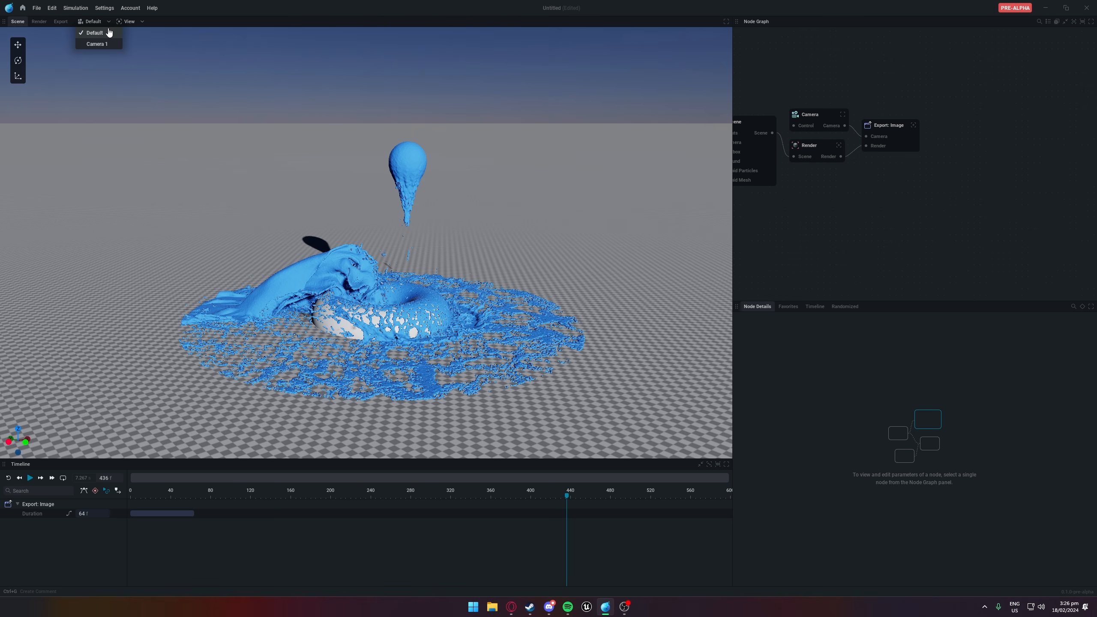
Turn on the Bounds display and look for it around the whole simulation
{"action": "left_click", "coordinate": [131, 24]}
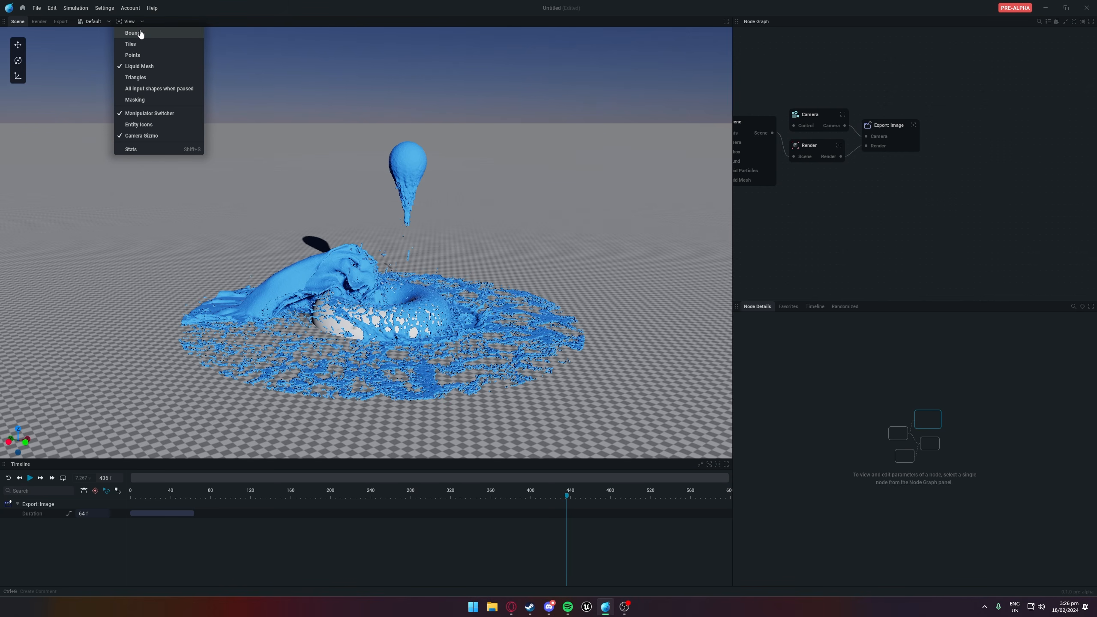
{"action": "left_click", "coordinate": [140, 32]}
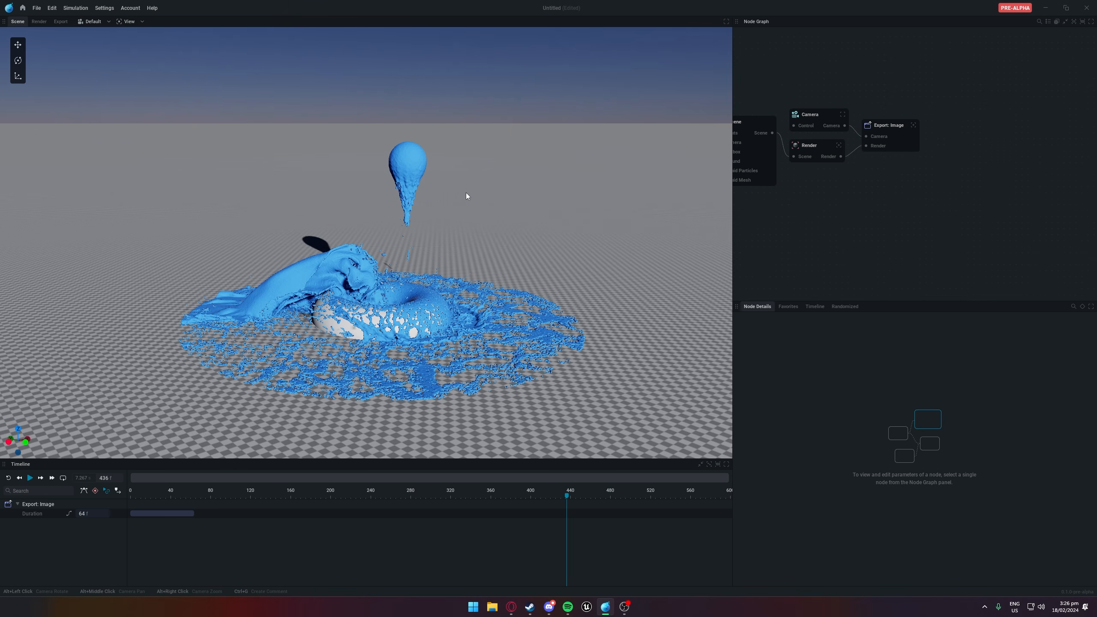
{"action": "scroll", "coordinate": [501, 272], "scroll_direction": "up", "scroll_amount": 3}
{"action": "scroll", "coordinate": [502, 272], "scroll_direction": "down", "scroll_amount": 6}
{"action": "middle_click_drag", "start_coordinate": [848, 199], "coordinate": [1093, 242]}
Turn on the Tiles display, turn off Bounds, and inspect the tile grid around the liquid
{"action": "left_click", "coordinate": [135, 22]}
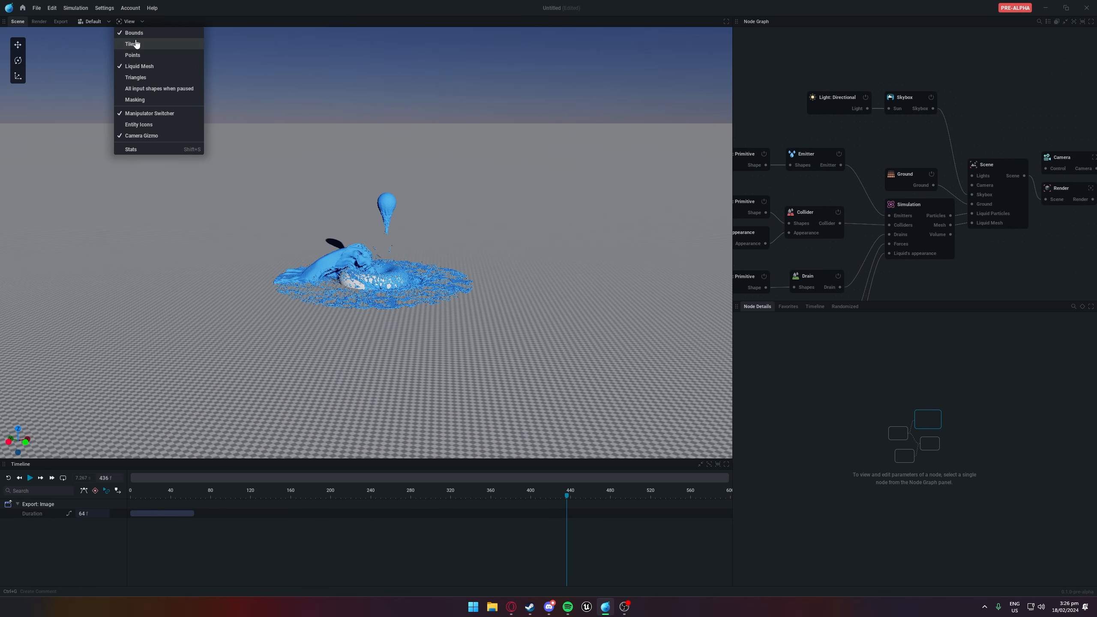
{"action": "left_click", "coordinate": [142, 44]}
{"action": "left_click", "coordinate": [133, 22]}
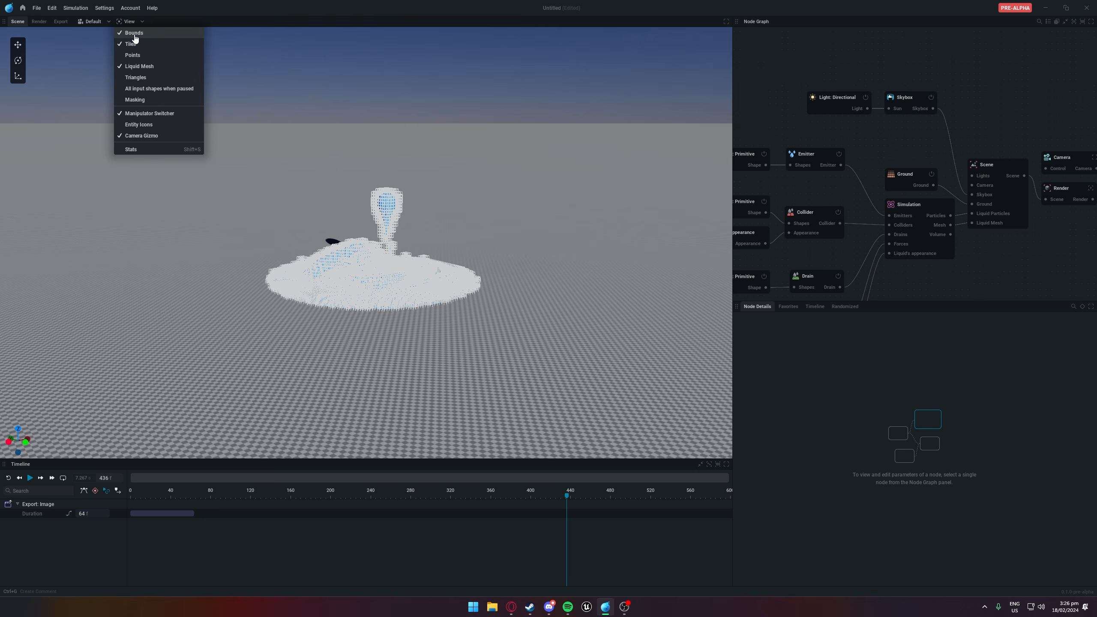
{"action": "left_click", "coordinate": [126, 35]}
{"action": "scroll", "coordinate": [344, 176], "scroll_direction": "up", "scroll_amount": 3}
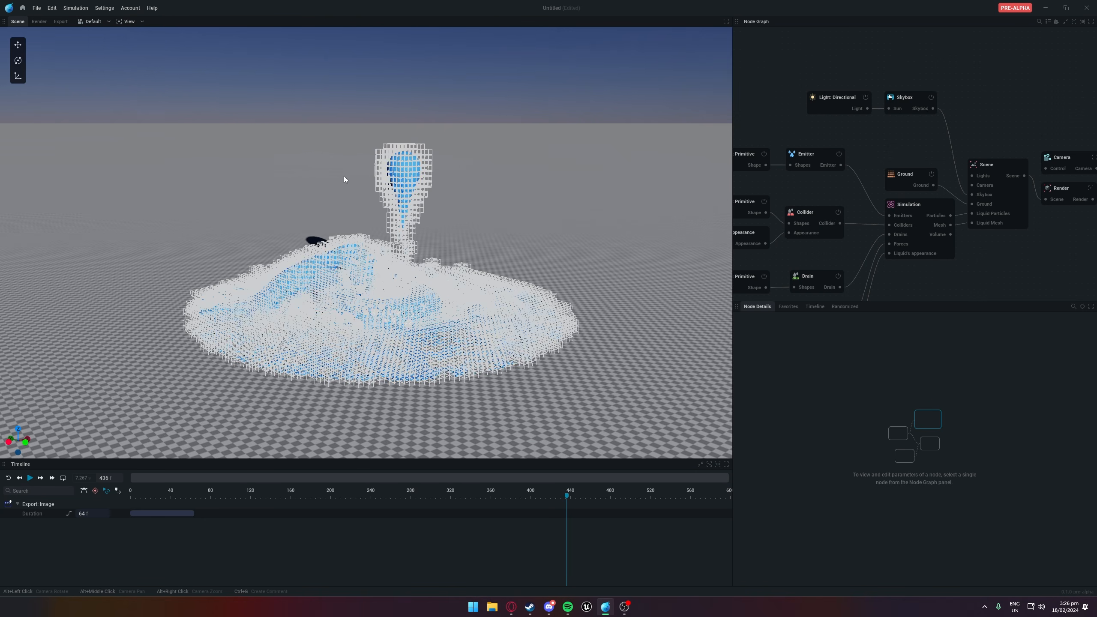
{"action": "scroll", "coordinate": [343, 176], "scroll_direction": "up", "scroll_amount": 3}
{"action": "left_click", "coordinate": [130, 21]}
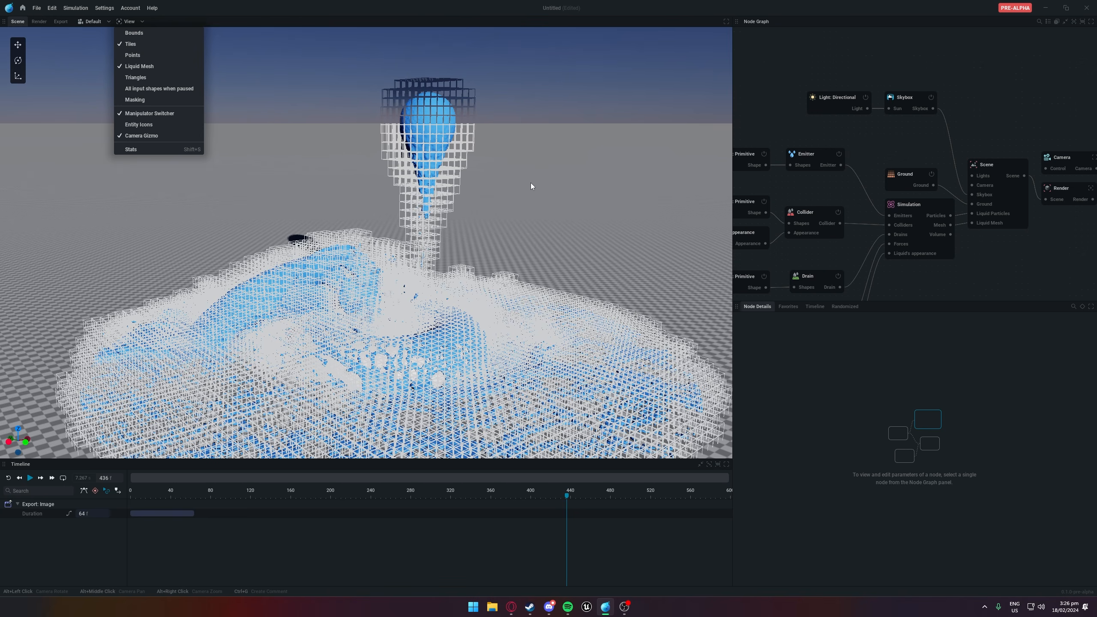
{"action": "left_click_drag", "start_coordinate": [531, 187], "coordinate": [478, 177], "text": "alt"}
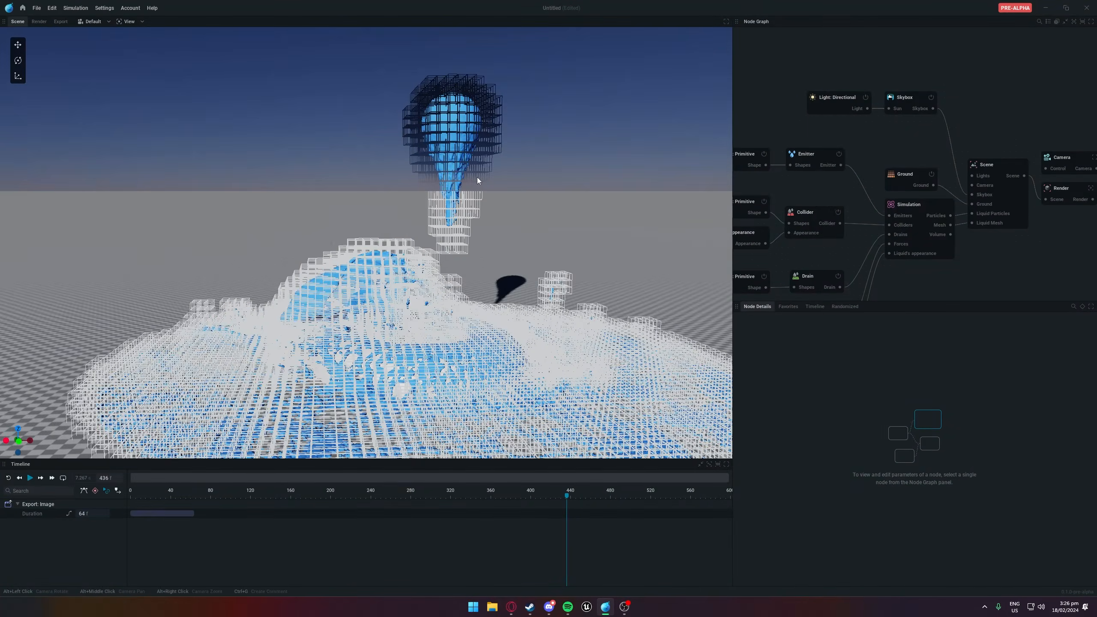
Turn on the Points display, turn off Tiles, and inspect the liquid close up
{"action": "left_click", "coordinate": [128, 21]}
{"action": "left_click", "coordinate": [149, 45]}
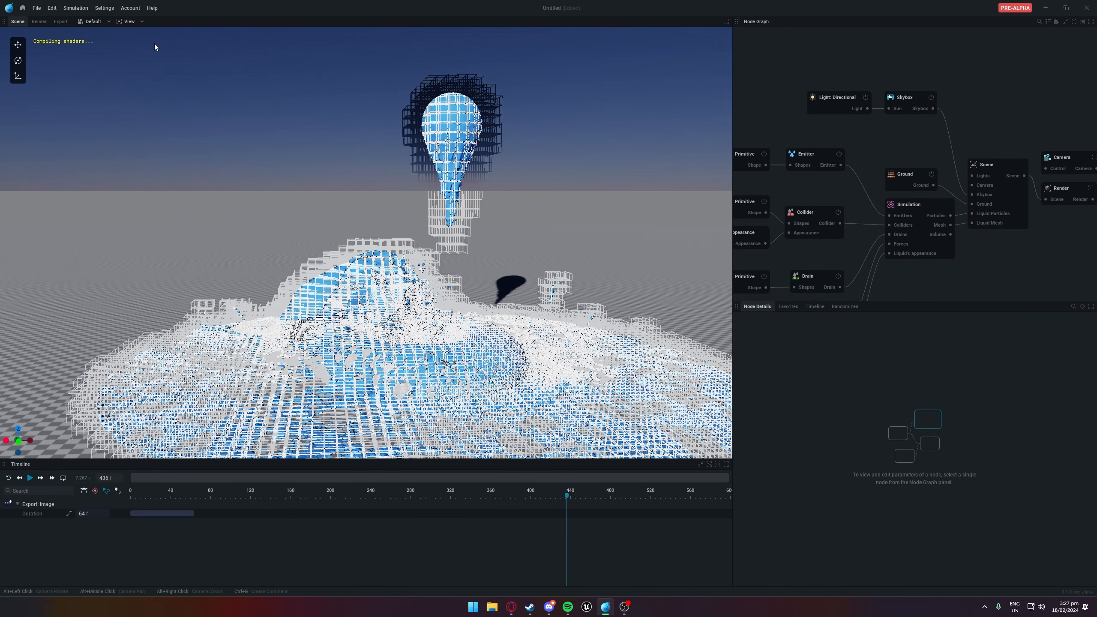
{"action": "left_click", "coordinate": [133, 22]}
{"action": "left_click", "coordinate": [135, 44]}
{"action": "left_click_drag", "start_coordinate": [330, 145], "coordinate": [341, 201], "text": "alt"}
{"action": "scroll", "coordinate": [335, 192], "scroll_direction": "up", "scroll_amount": 5}
Hide the Liquid Mesh and view the liquid as points only
{"action": "left_click", "coordinate": [128, 21]}
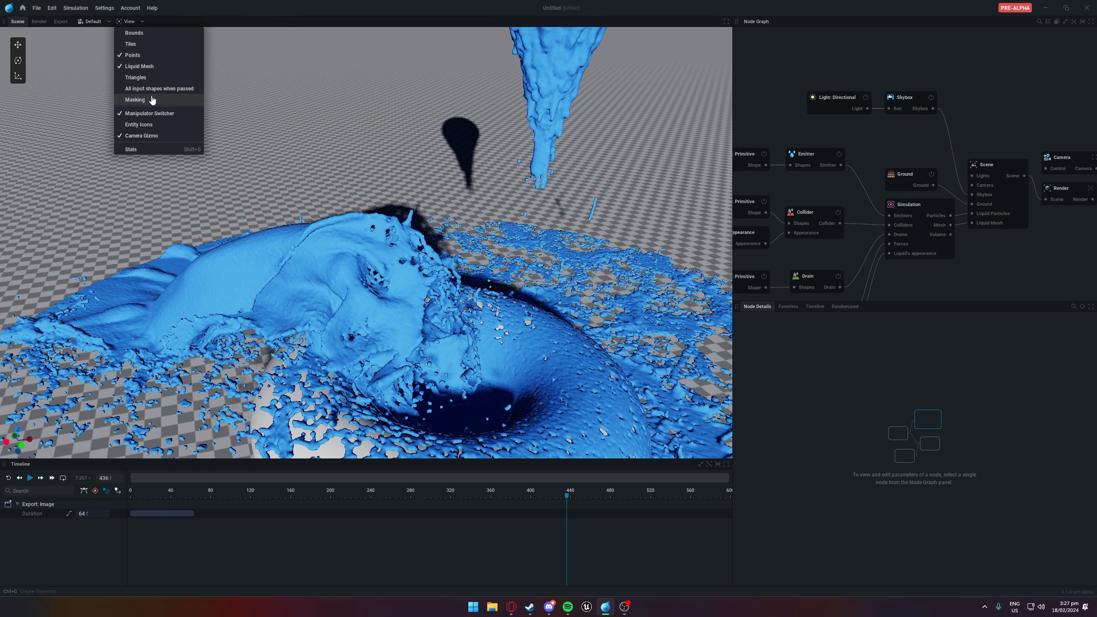
{"action": "left_click", "coordinate": [143, 68]}
{"action": "left_click_drag", "start_coordinate": [274, 141], "coordinate": [488, 197], "text": "alt"}
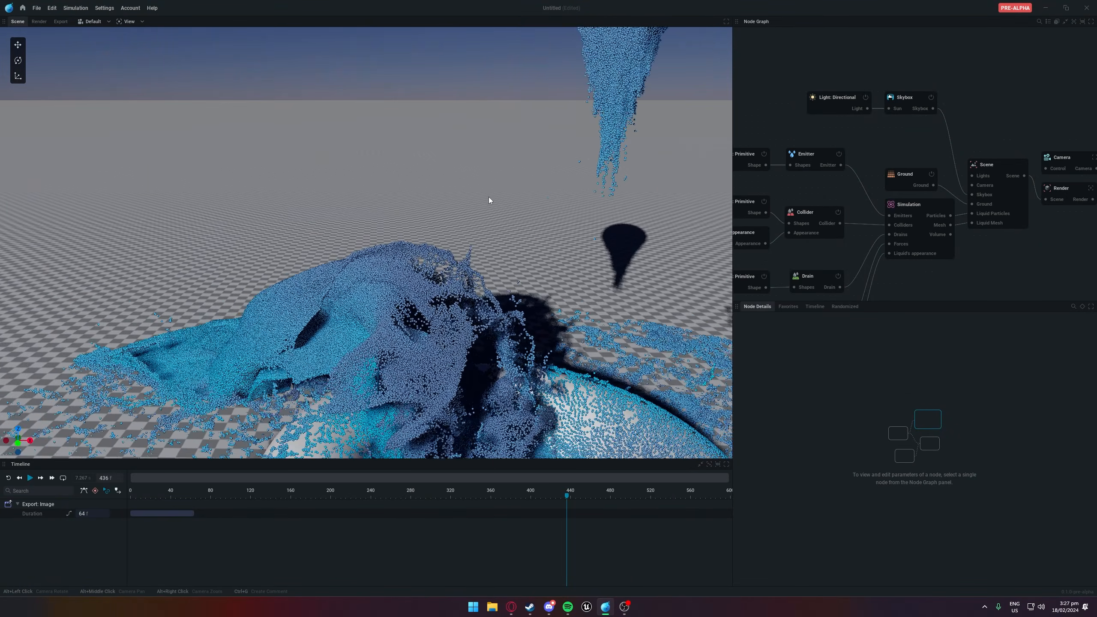
{"action": "middle_click_drag", "start_coordinate": [489, 197], "coordinate": [449, 338], "text": "alt"}
Turn off the Points display and show the Liquid Mesh again
{"action": "left_click", "coordinate": [138, 21]}
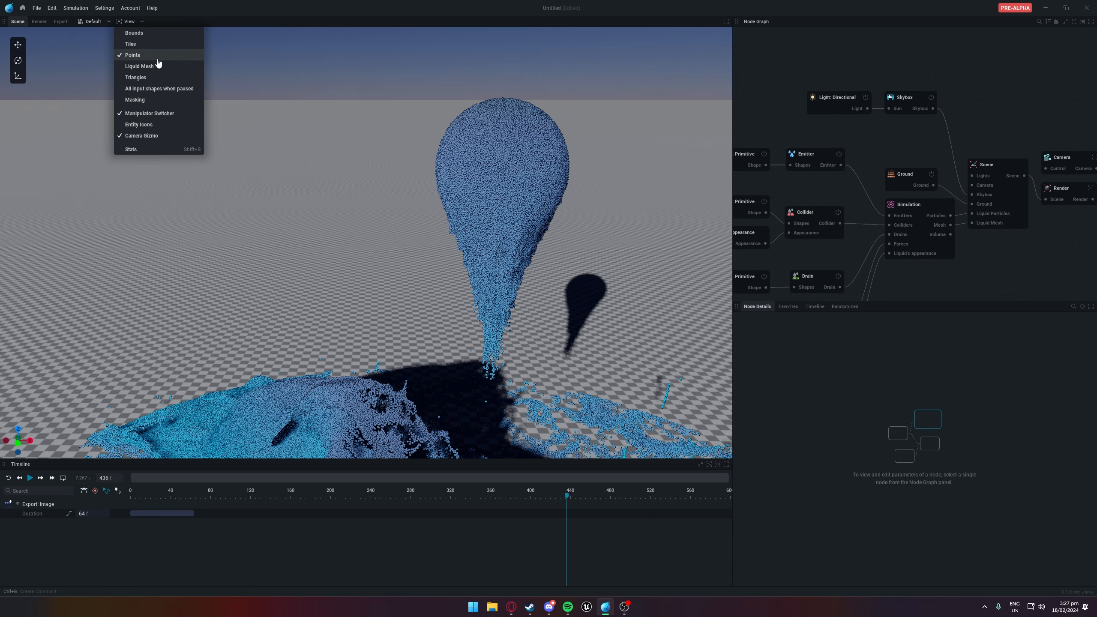
{"action": "left_click", "coordinate": [159, 60]}
{"action": "left_click", "coordinate": [129, 21]}
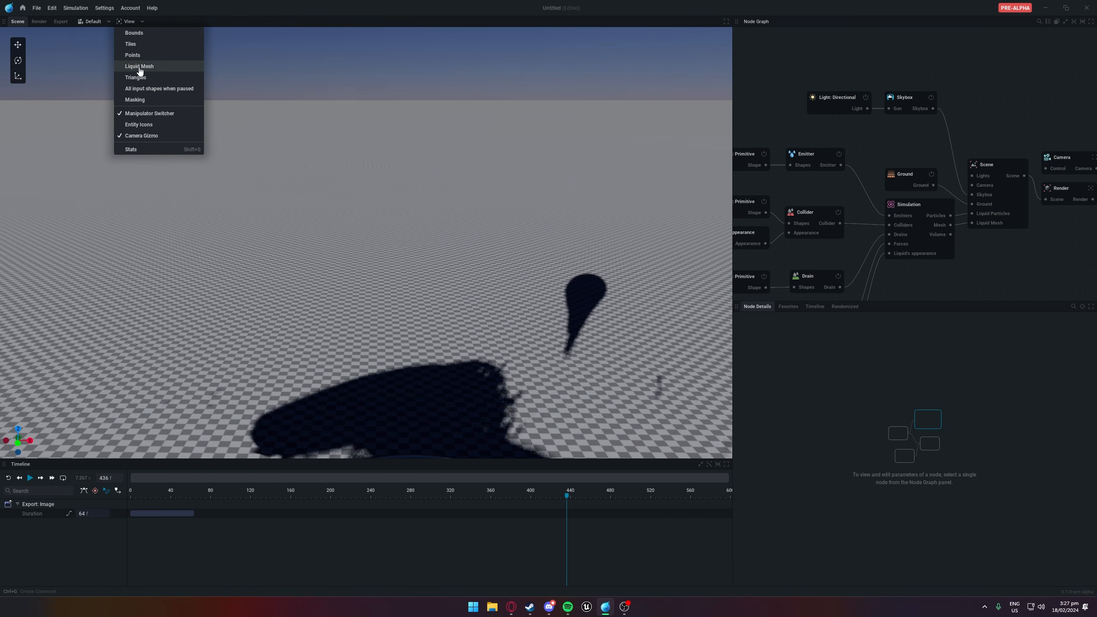
{"action": "left_click", "coordinate": [140, 67]}
Turn on the Triangles display, and toggle the Liquid Mesh off and back on to compare
{"action": "left_click", "coordinate": [129, 21]}
{"action": "left_click", "coordinate": [147, 86]}
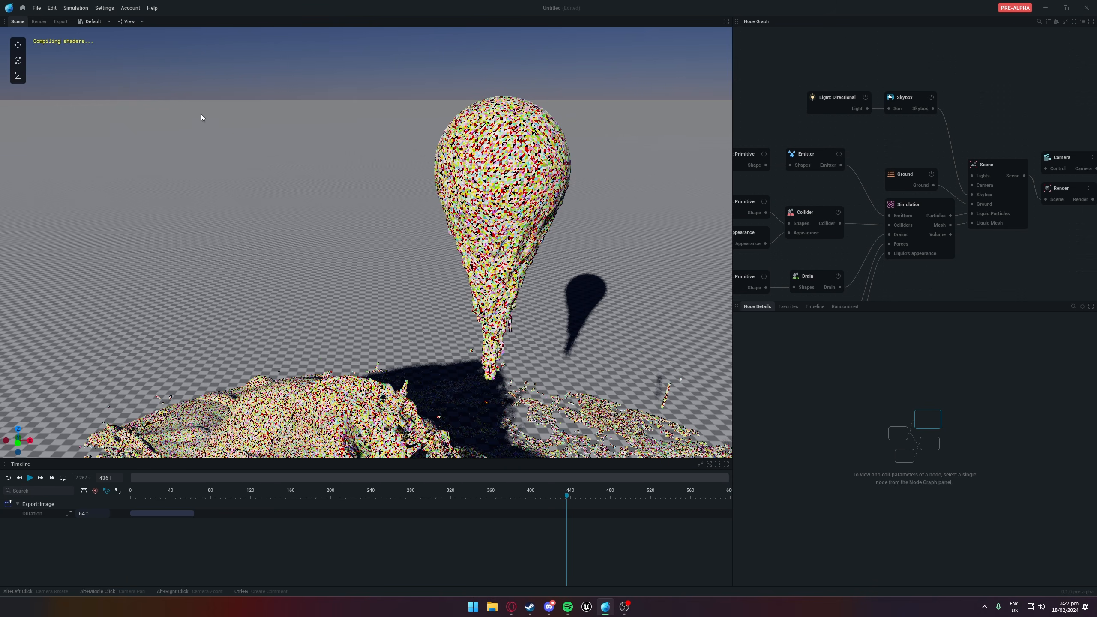
{"action": "left_click", "coordinate": [129, 21]}
{"action": "left_click", "coordinate": [150, 67]}
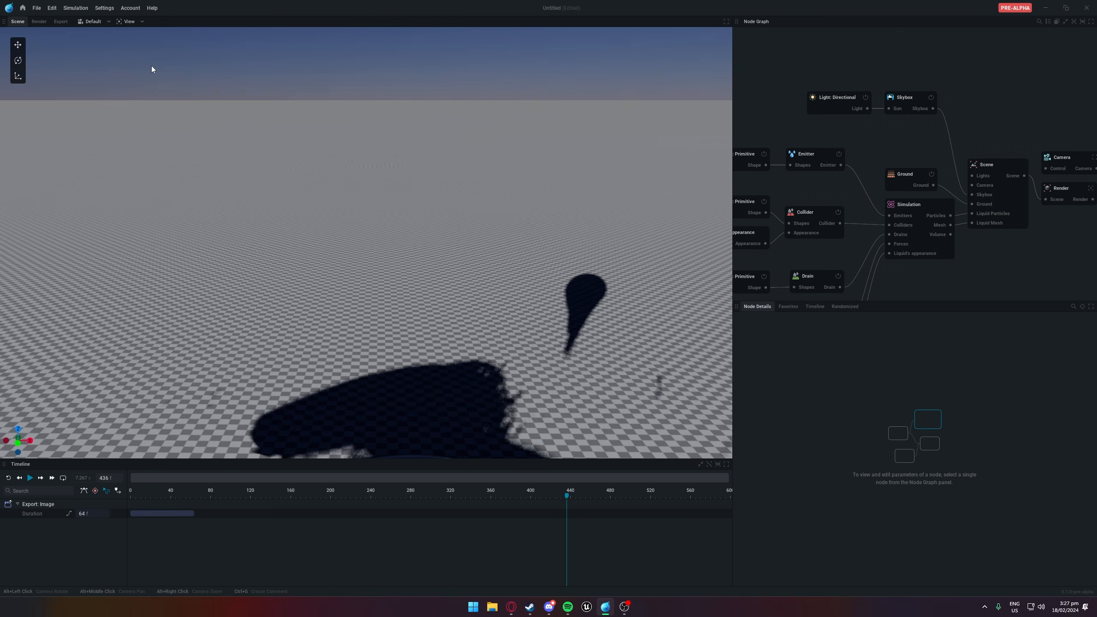
{"action": "scroll", "coordinate": [260, 113], "scroll_direction": "down", "scroll_amount": 3}
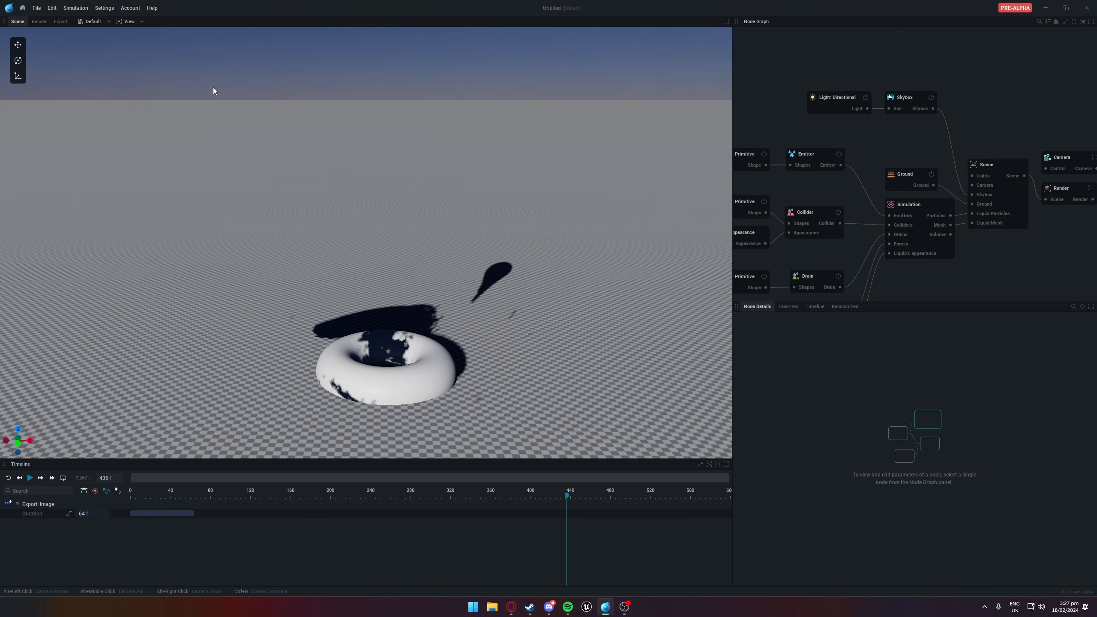
{"action": "left_click", "coordinate": [129, 22]}
{"action": "left_click", "coordinate": [151, 66]}
Examine the triangles of the liquid mesh up close around the falling stream and the torus
{"action": "scroll", "coordinate": [302, 272], "scroll_direction": "up", "scroll_amount": 5}
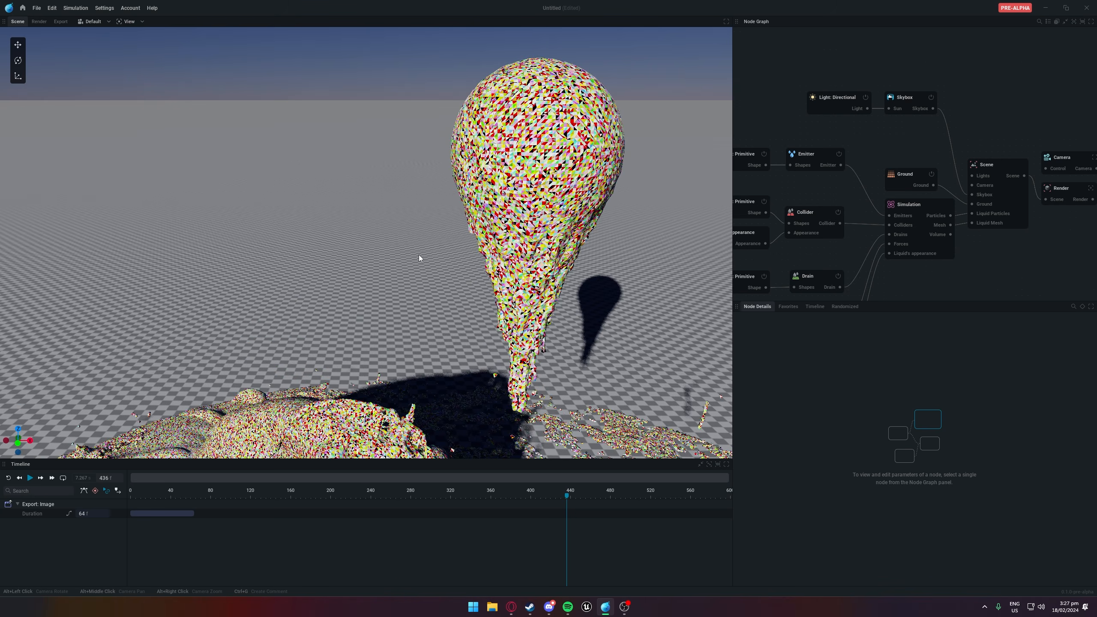
{"action": "left_click_drag", "start_coordinate": [418, 254], "coordinate": [476, 299], "text": "alt"}
{"action": "scroll", "coordinate": [452, 243], "scroll_direction": "up", "scroll_amount": 3}
{"action": "scroll", "coordinate": [452, 243], "scroll_direction": "down", "scroll_amount": 8}
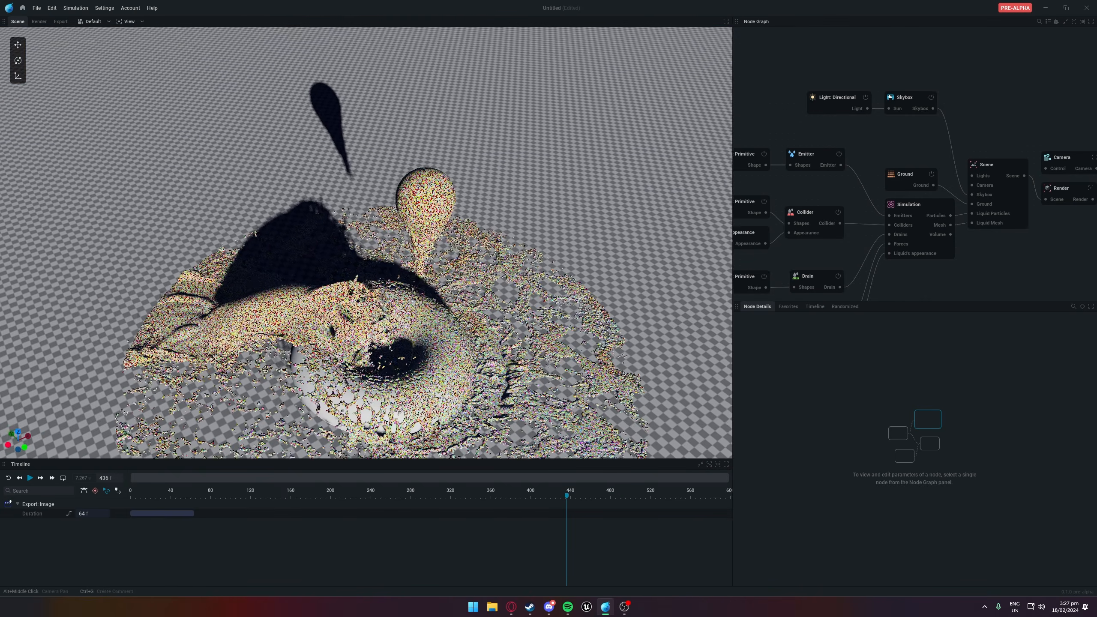
{"action": "middle_click_drag", "start_coordinate": [476, 299], "coordinate": [521, 175], "text": "alt"}
{"action": "middle_click_drag", "start_coordinate": [375, 267], "coordinate": [374, 253], "text": "alt"}
{"action": "scroll", "coordinate": [374, 252], "scroll_direction": "up", "scroll_amount": 3}
{"action": "left_click_drag", "start_coordinate": [374, 252], "coordinate": [182, 89], "text": "alt"}
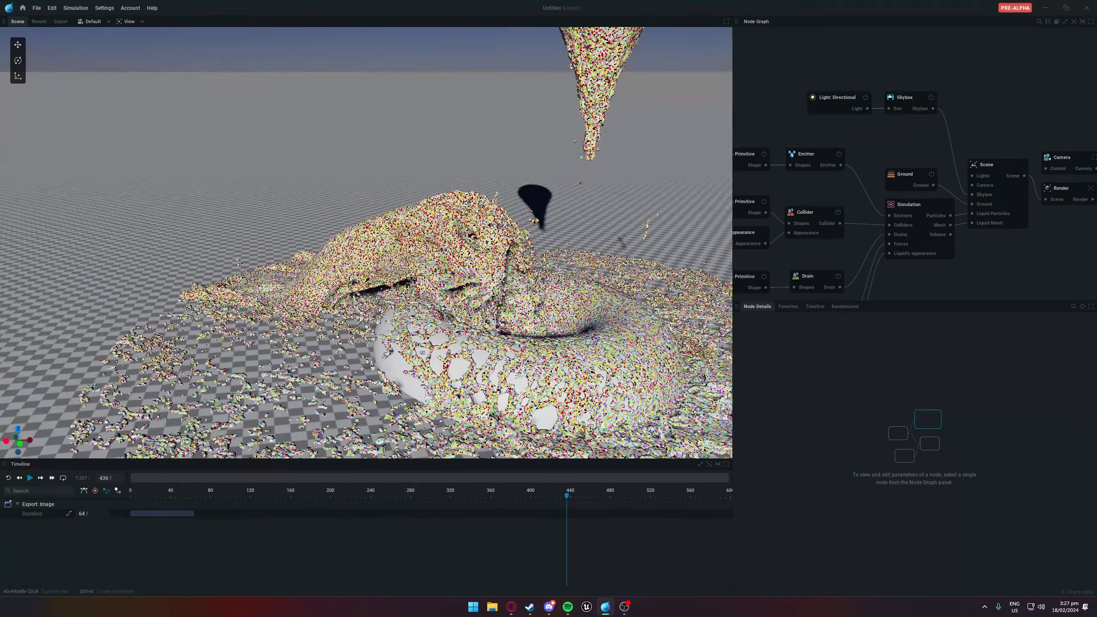
Turn off the Triangles display and enable the display of all input shapes when paused
{"action": "left_click", "coordinate": [129, 21]}
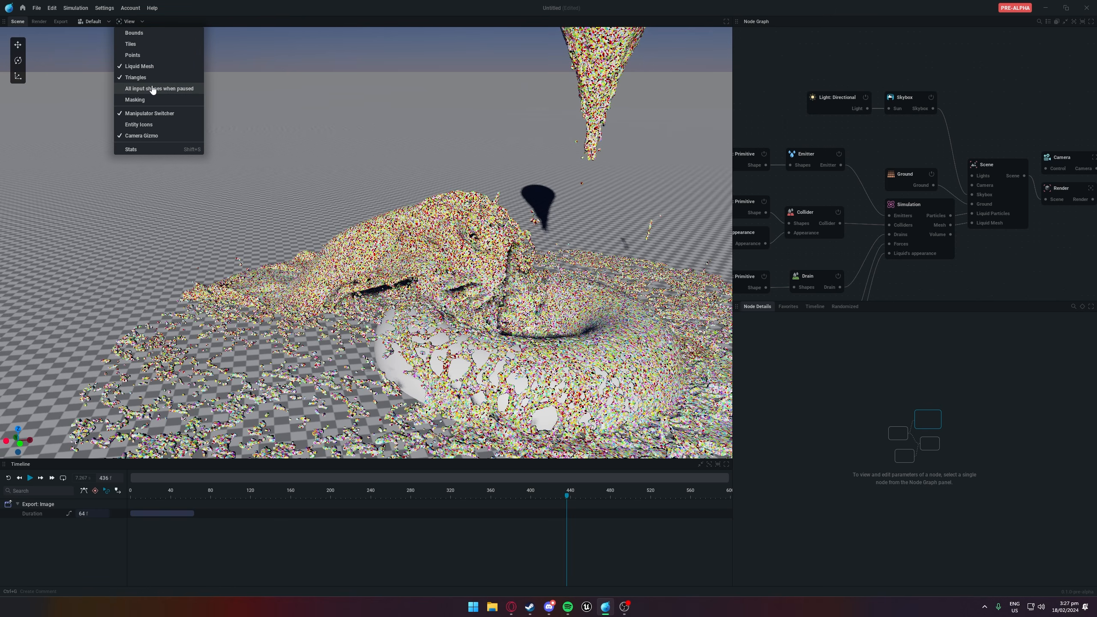
{"action": "left_click", "coordinate": [144, 80]}
{"action": "left_click", "coordinate": [129, 21]}
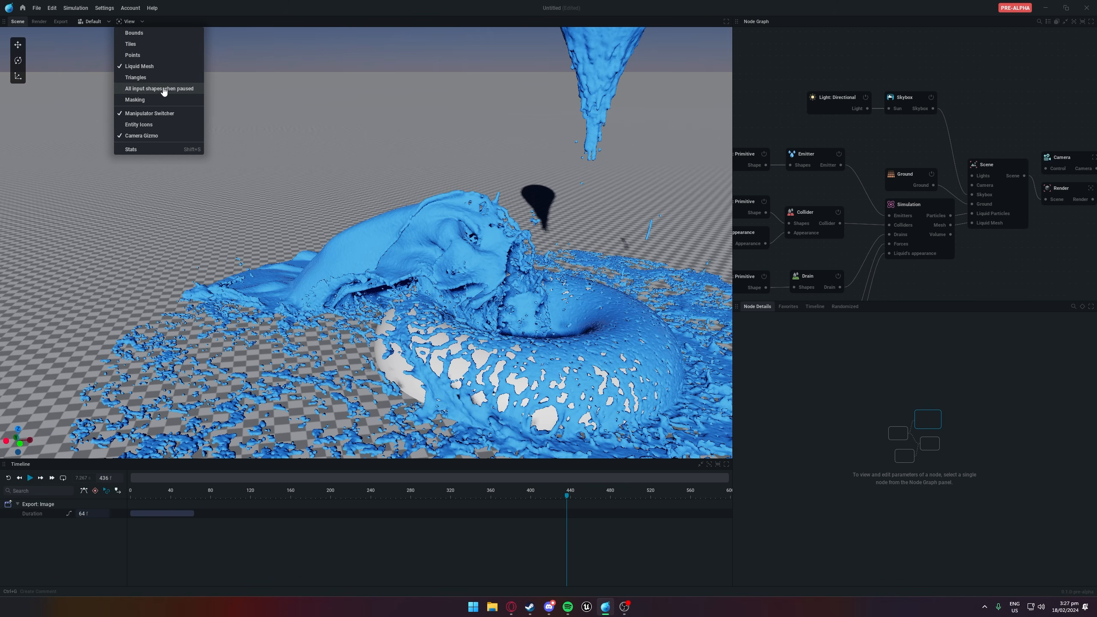
{"action": "left_click", "coordinate": [150, 89]}
{"action": "scroll", "coordinate": [218, 112], "scroll_direction": "down", "scroll_amount": 5}
{"action": "left_click_drag", "start_coordinate": [292, 156], "coordinate": [382, 158], "text": "alt"}
{"action": "middle_click_drag", "start_coordinate": [804, 186], "coordinate": [923, 210]}
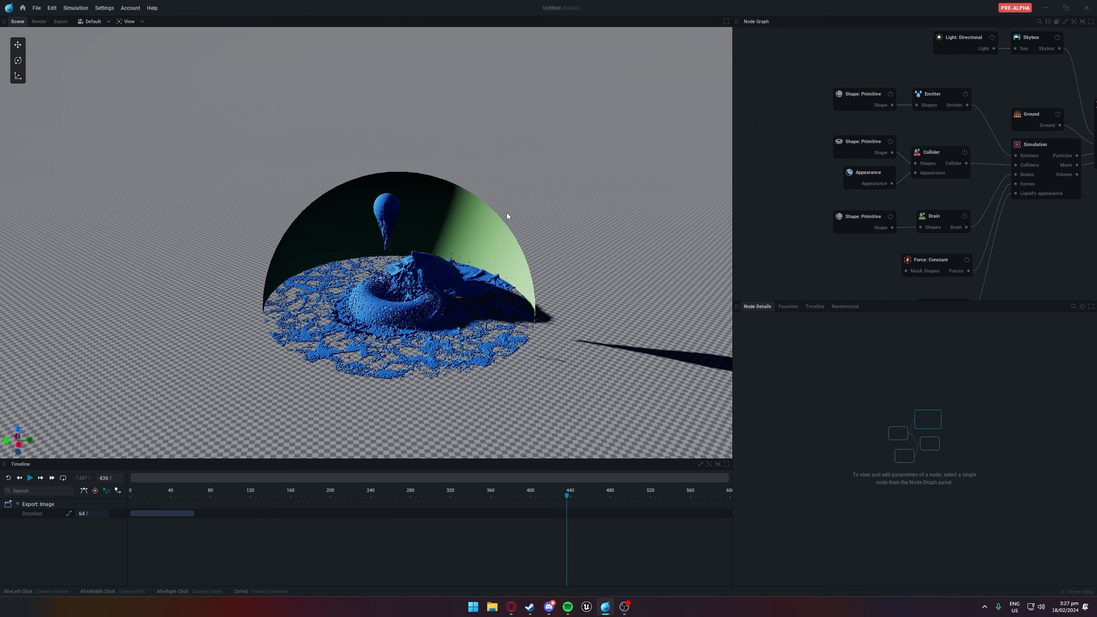
{"action": "scroll", "coordinate": [321, 225], "scroll_direction": "up", "scroll_amount": 4}
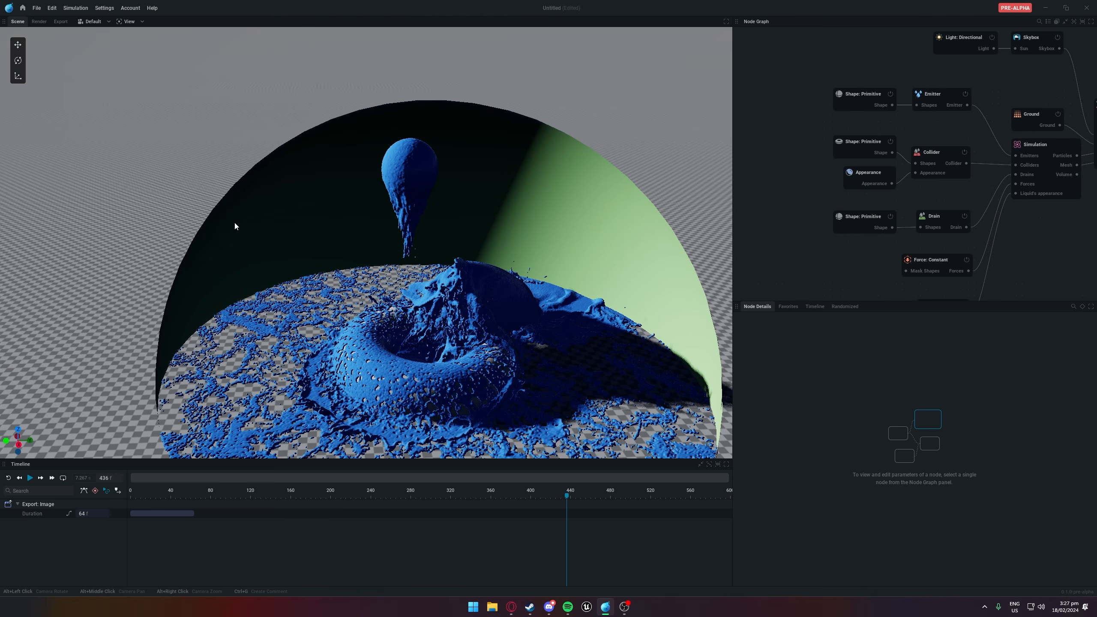
Examine the drain sphere around the paused liquid from several angles after playing the simulation briefly
{"action": "left_click_drag", "start_coordinate": [234, 223], "coordinate": [240, 220], "text": "alt"}
{"action": "key", "text": "space"}
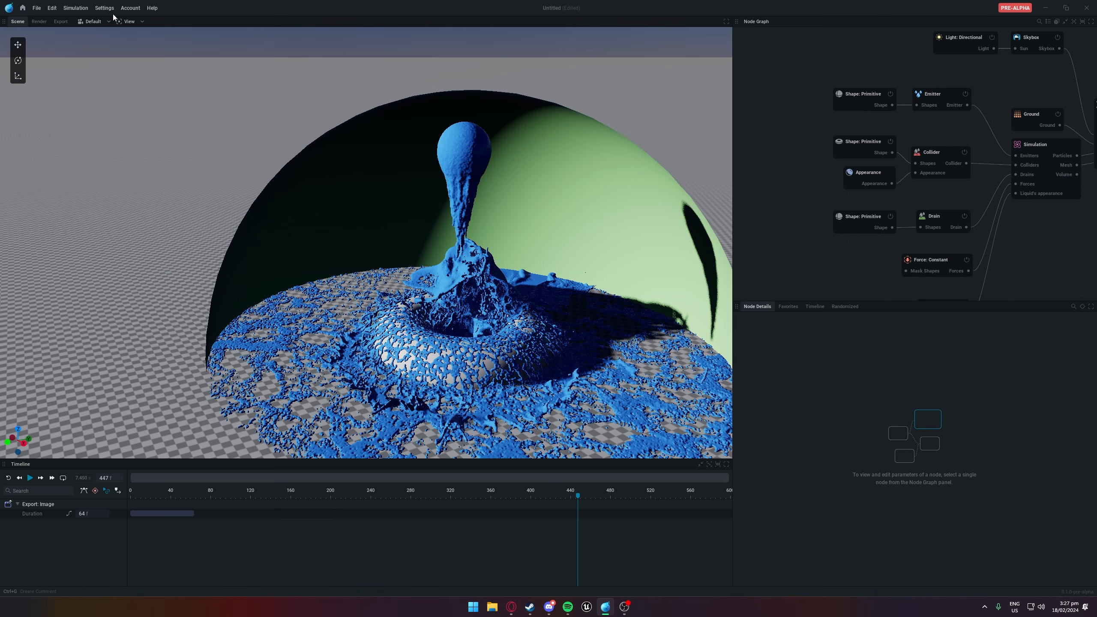
{"action": "left_click", "coordinate": [129, 21]}
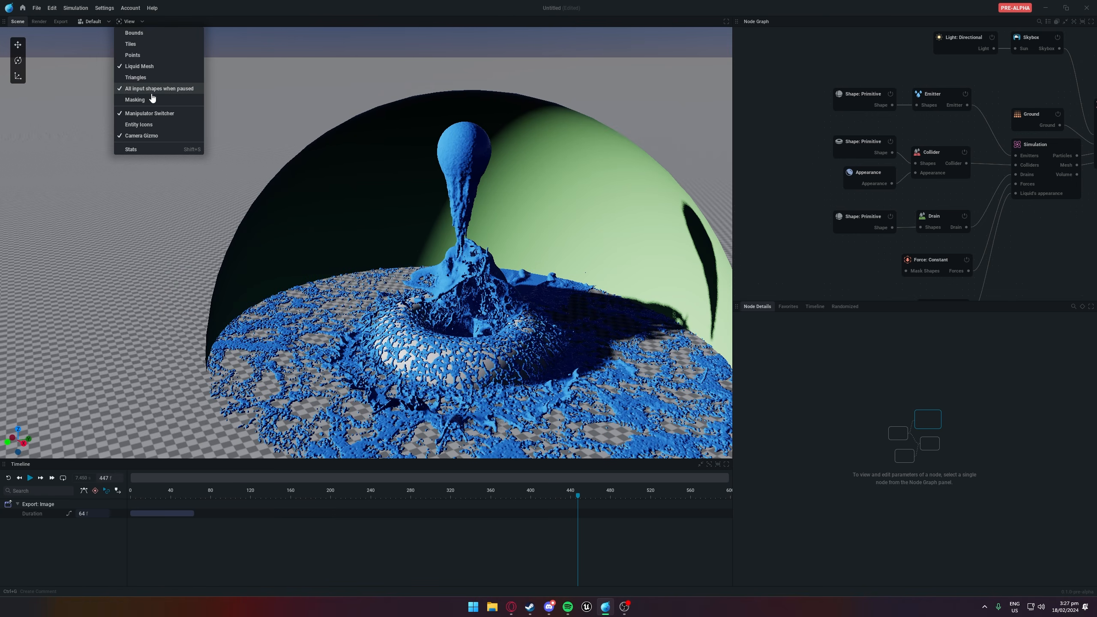
{"action": "left_click_drag", "start_coordinate": [575, 229], "coordinate": [490, 246], "text": "alt"}
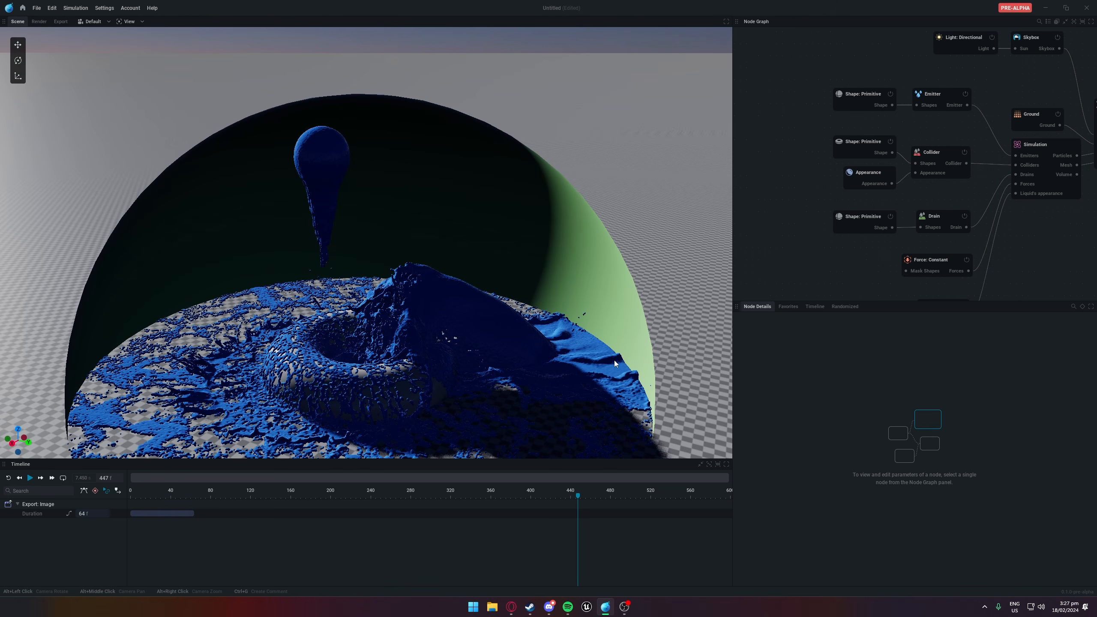
{"action": "left_click_drag", "start_coordinate": [563, 297], "coordinate": [533, 283], "text": "alt"}
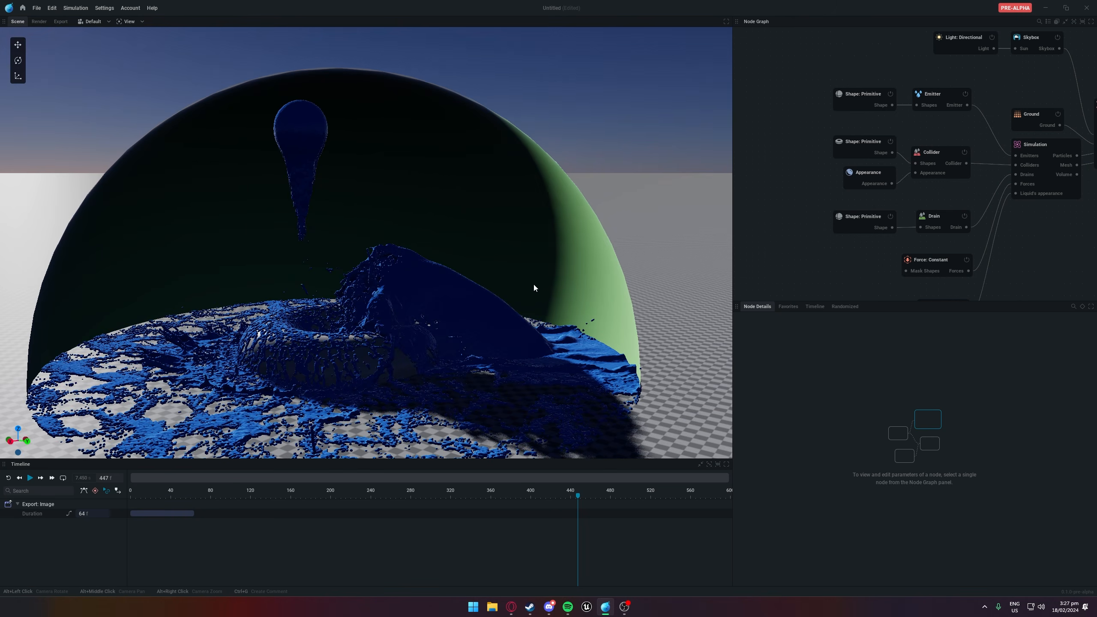
{"action": "left_click_drag", "start_coordinate": [668, 394], "coordinate": [641, 393], "text": "alt"}
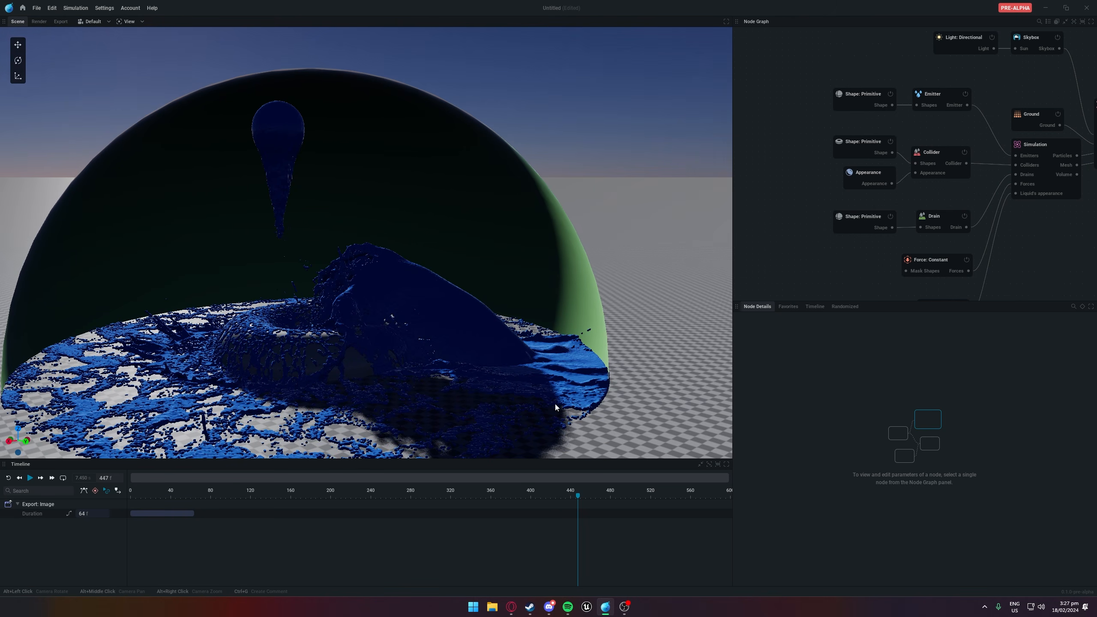
{"action": "left_click_drag", "start_coordinate": [555, 405], "coordinate": [319, 420], "text": "alt"}
Toggle the Masking display on and back off, and turn off the display of all input shapes when paused
{"action": "left_click", "coordinate": [134, 23]}
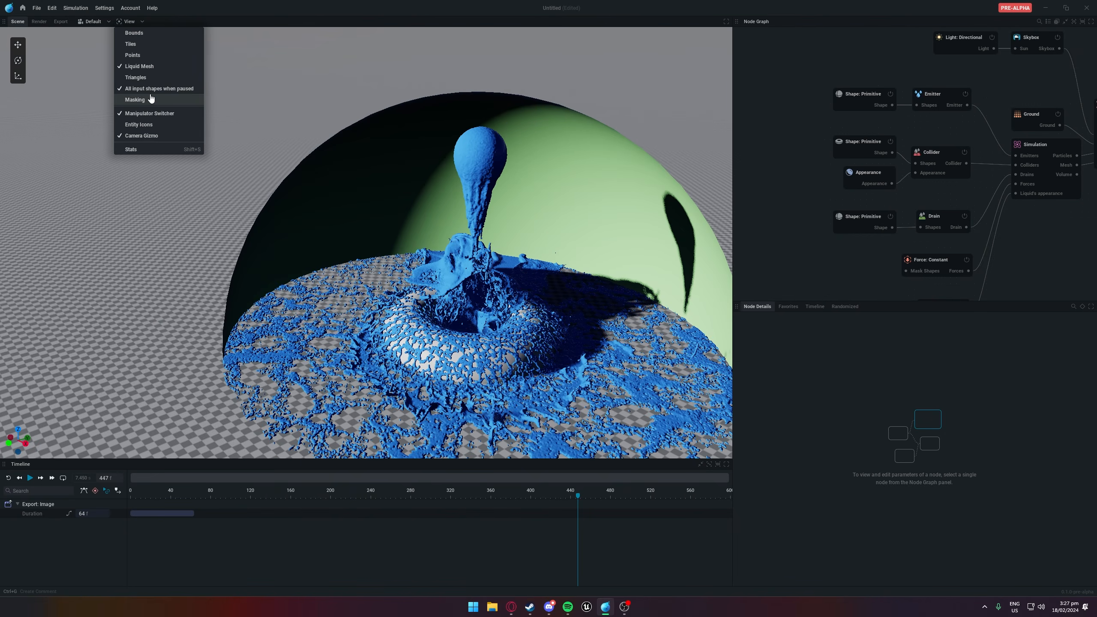
{"action": "left_click", "coordinate": [150, 99]}
{"action": "left_click", "coordinate": [129, 23]}
{"action": "left_click", "coordinate": [138, 100]}
{"action": "left_click", "coordinate": [126, 24]}
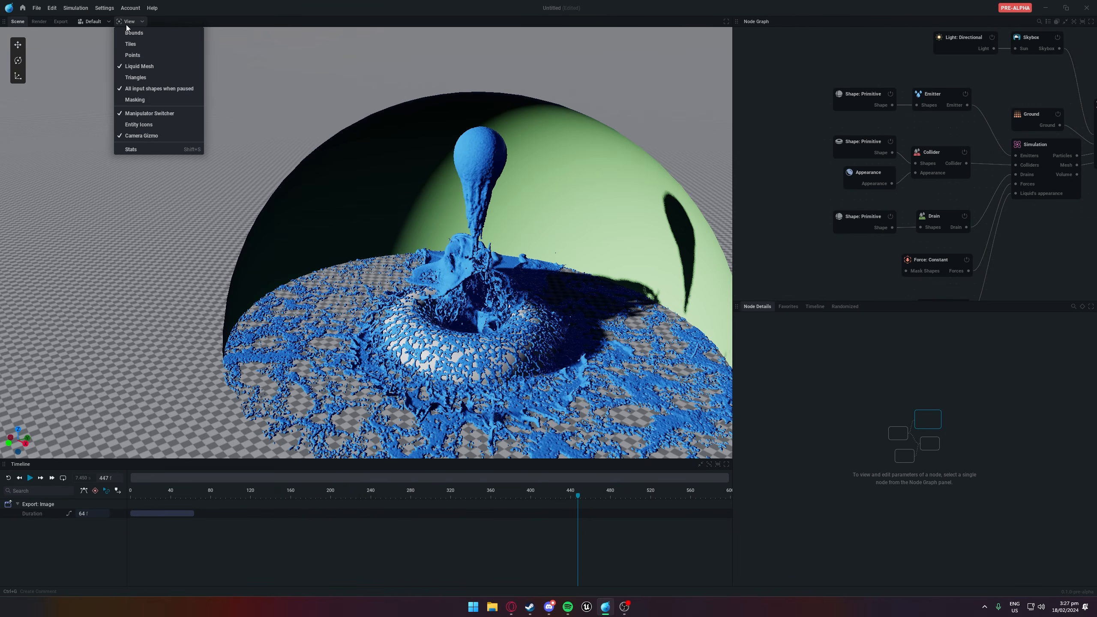
{"action": "left_click", "coordinate": [141, 88]}
Hide the Manipulator Switcher in the viewport and show it again
{"action": "left_click", "coordinate": [128, 22]}
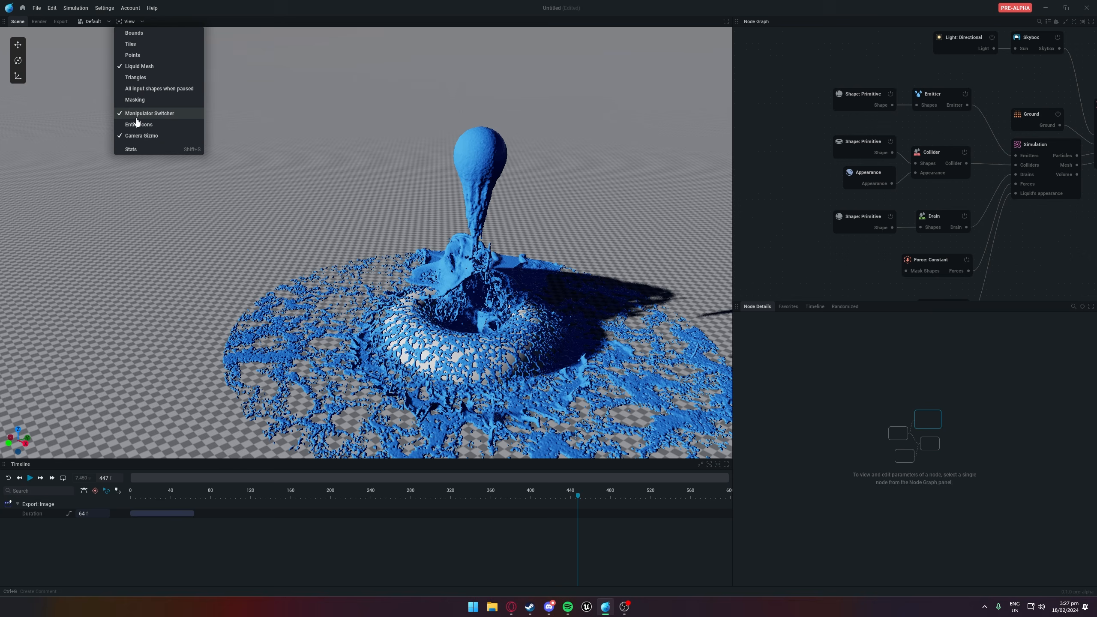
{"action": "left_click", "coordinate": [148, 115]}
{"action": "left_click", "coordinate": [129, 23]}
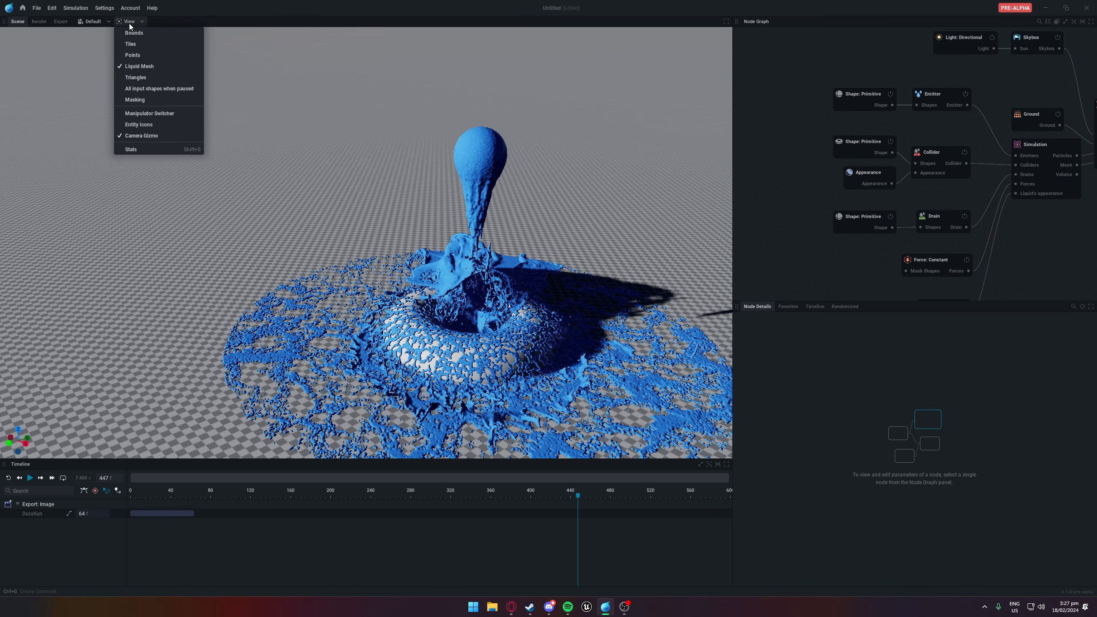
{"action": "left_click", "coordinate": [145, 114]}
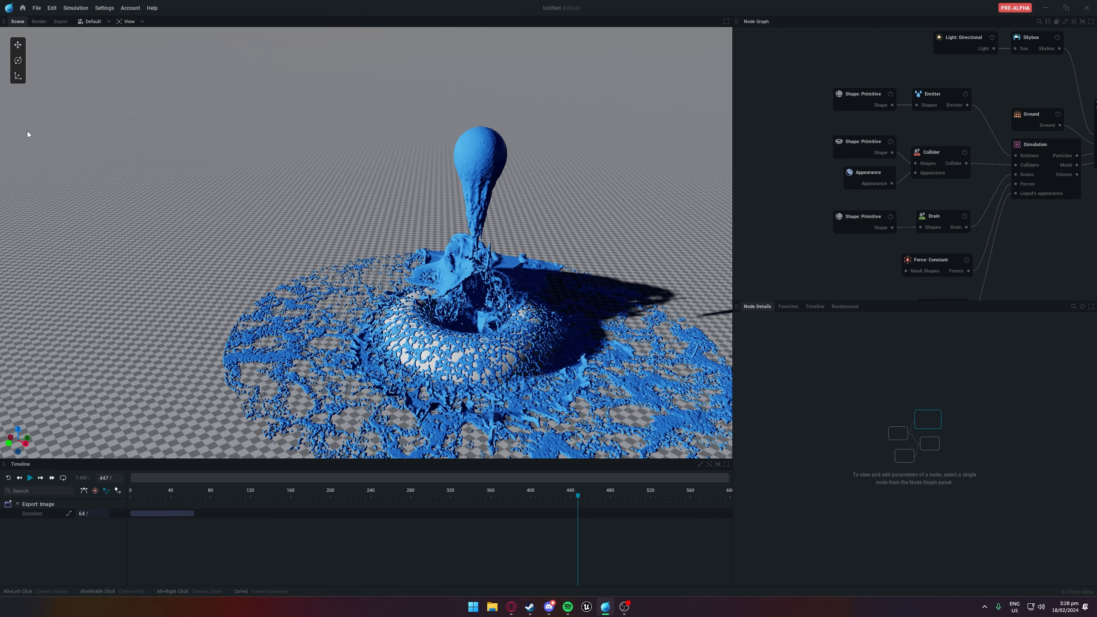
Turn the Entity Icons display on and back off
{"action": "left_click", "coordinate": [129, 21]}
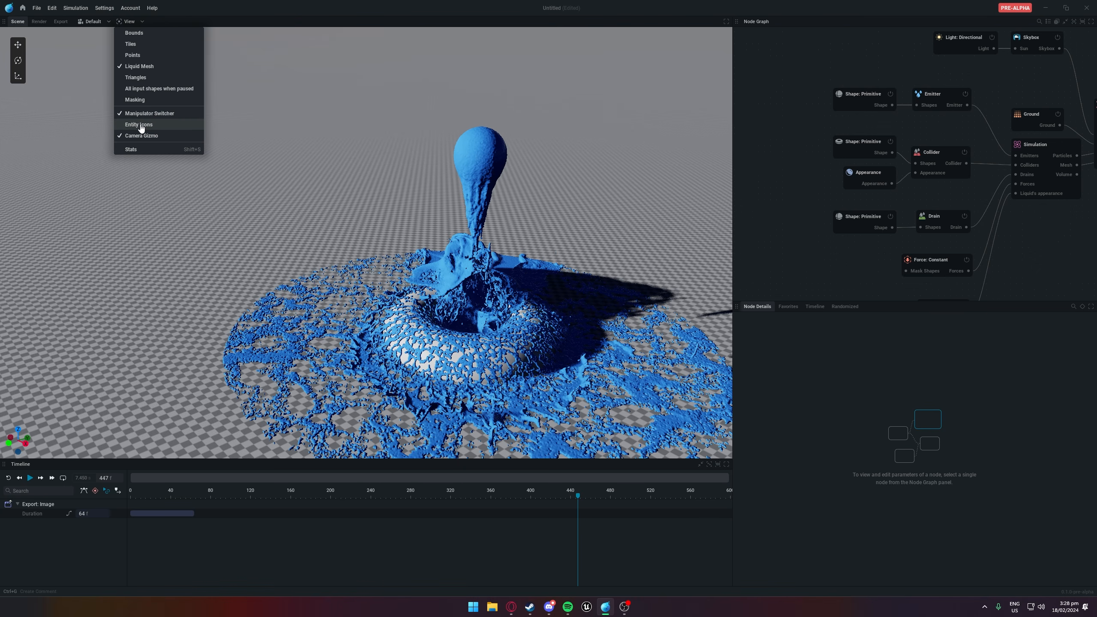
{"action": "left_click", "coordinate": [139, 126]}
{"action": "left_click", "coordinate": [129, 21]}
{"action": "left_click", "coordinate": [143, 124]}
Turn on the viewport Stats and run the simulation briefly to watch the figures update
{"action": "left_click", "coordinate": [127, 22]}
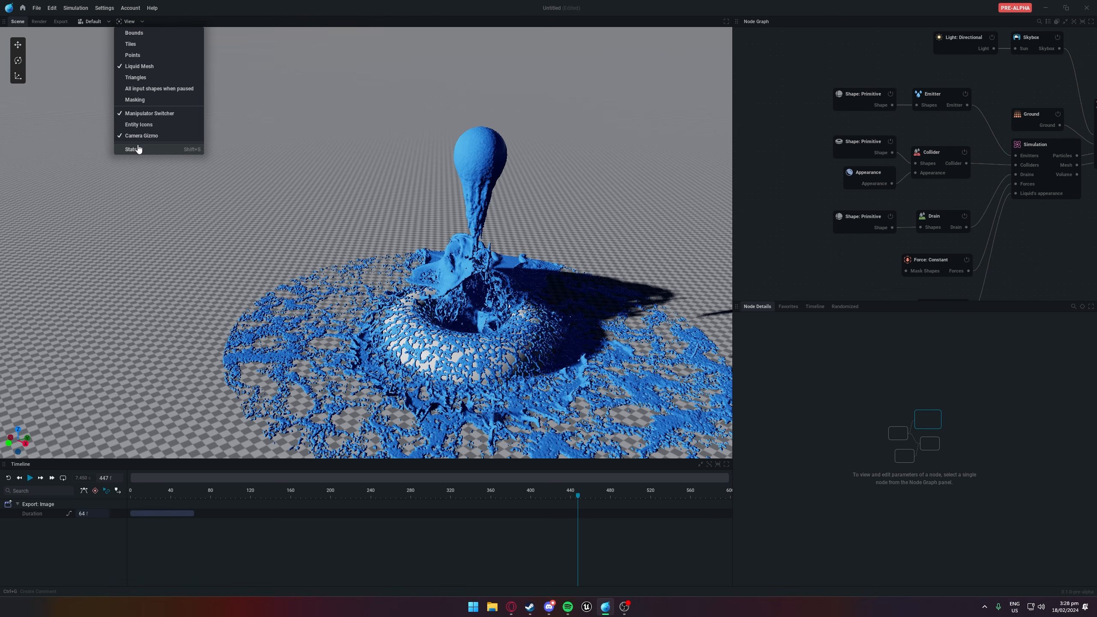
{"action": "left_click", "coordinate": [167, 150]}
{"action": "scroll", "coordinate": [696, 138], "scroll_direction": "up", "scroll_amount": 2}
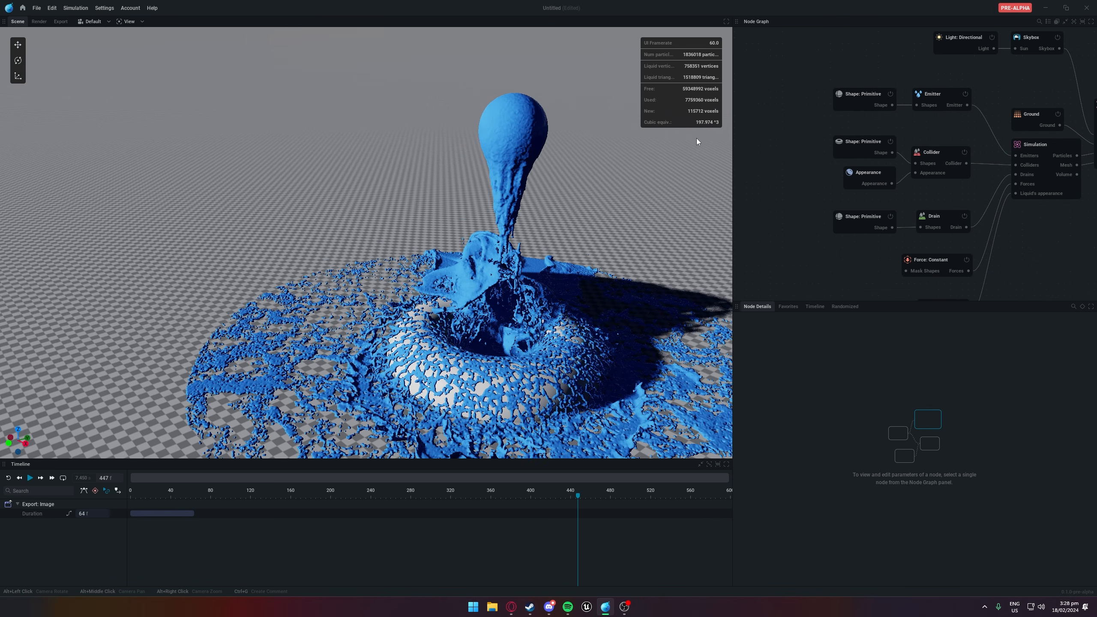
{"action": "key", "text": "space"}
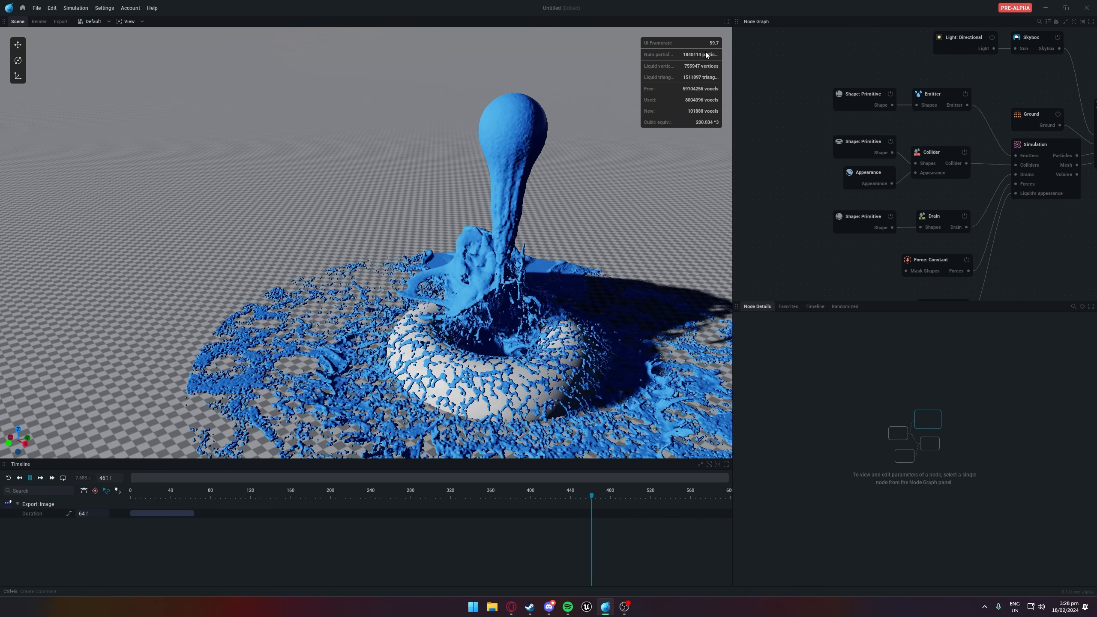
{"action": "key", "text": "space"}
Set the Frame Limiter to 0 fps (unlimited) in the General preferences and close them
{"action": "left_click", "coordinate": [104, 7]}
{"action": "left_click", "coordinate": [119, 35]}
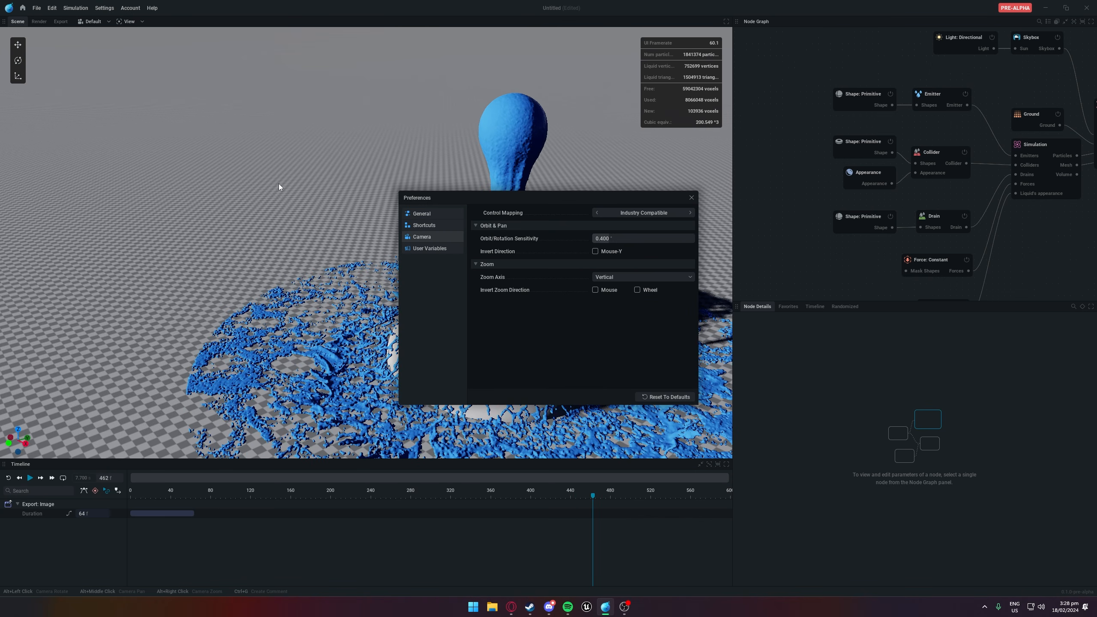
{"action": "left_click", "coordinate": [431, 216]}
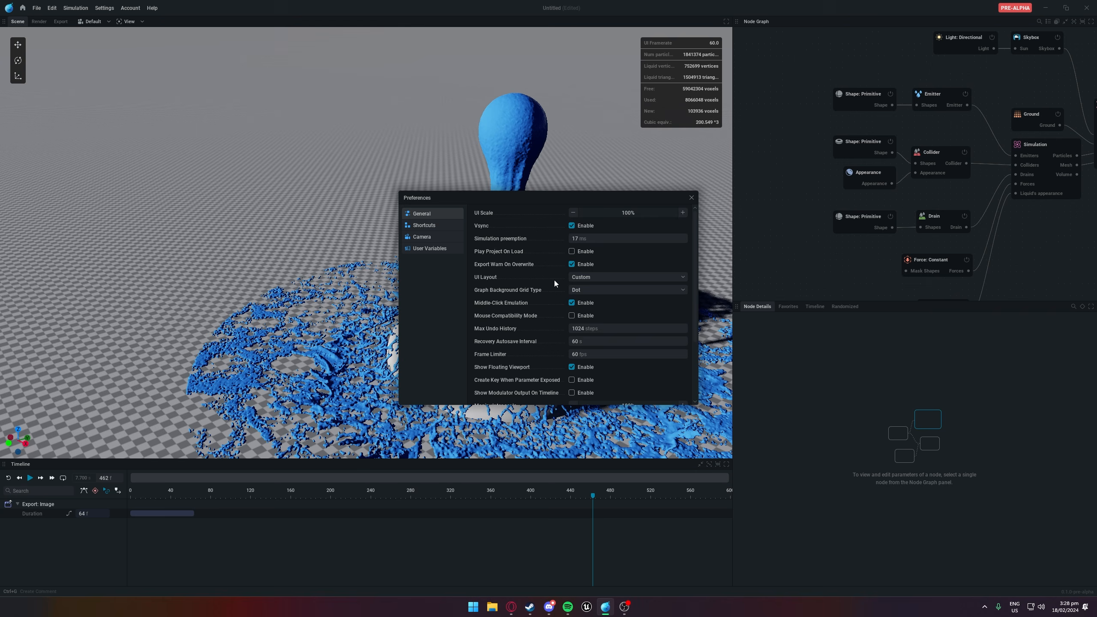
{"action": "scroll", "coordinate": [607, 291], "scroll_direction": "down", "scroll_amount": 2}
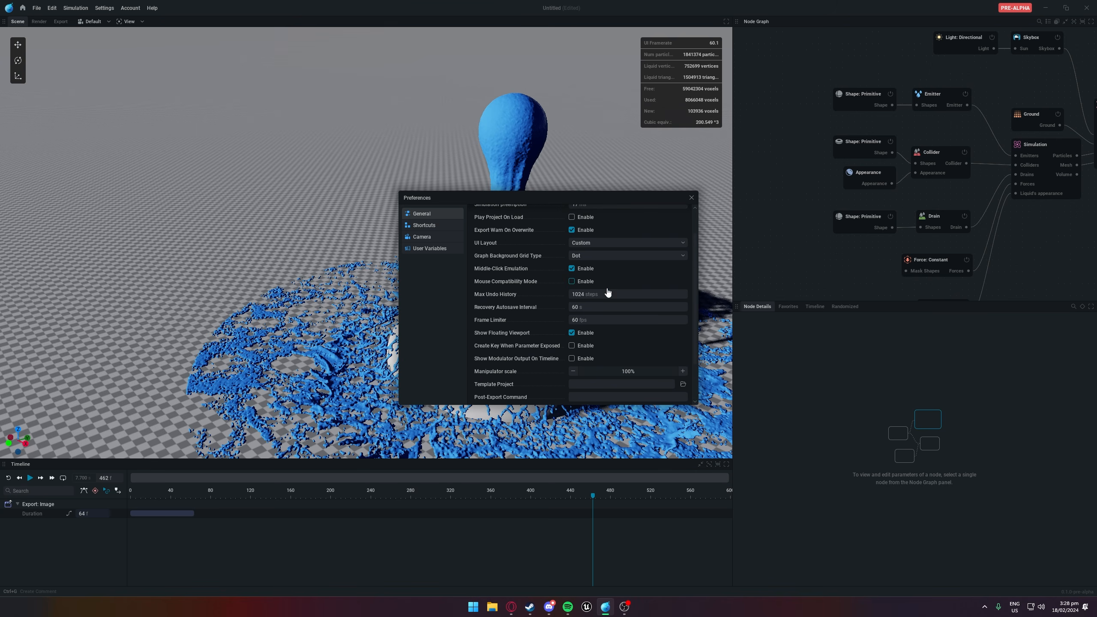
{"action": "left_click", "coordinate": [587, 320]}
{"action": "type", "text": "0"}
{"action": "key", "text": "Return"}
{"action": "left_click", "coordinate": [691, 198]}
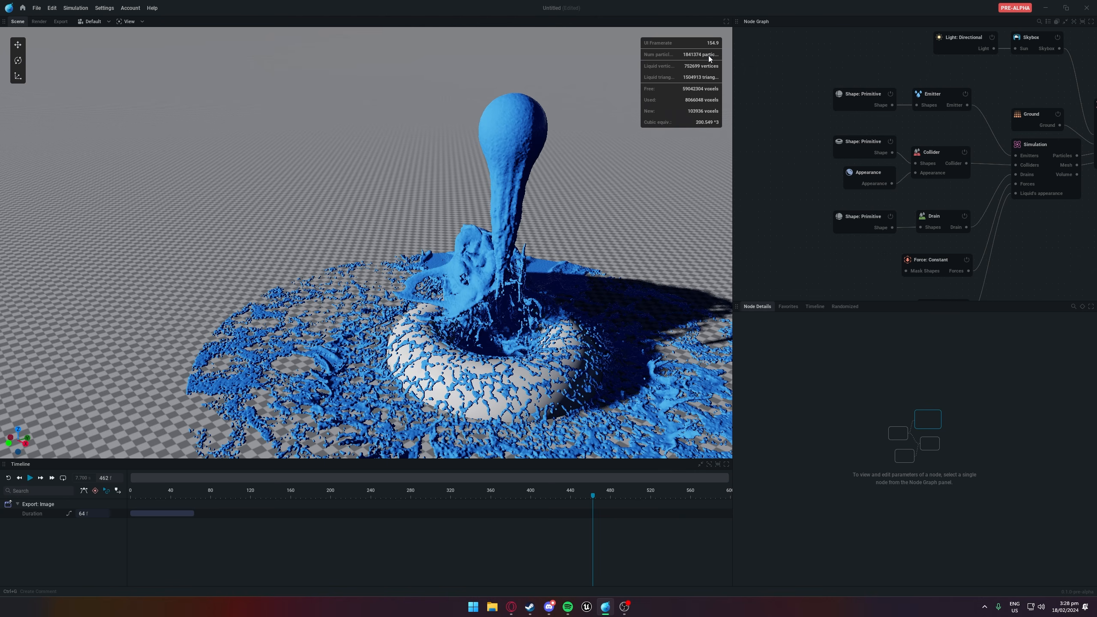
Reopen the General preferences and toggle Vsync off and back on
{"action": "left_click", "coordinate": [75, 8]}
{"action": "mouse_move", "coordinate": [105, 9]}
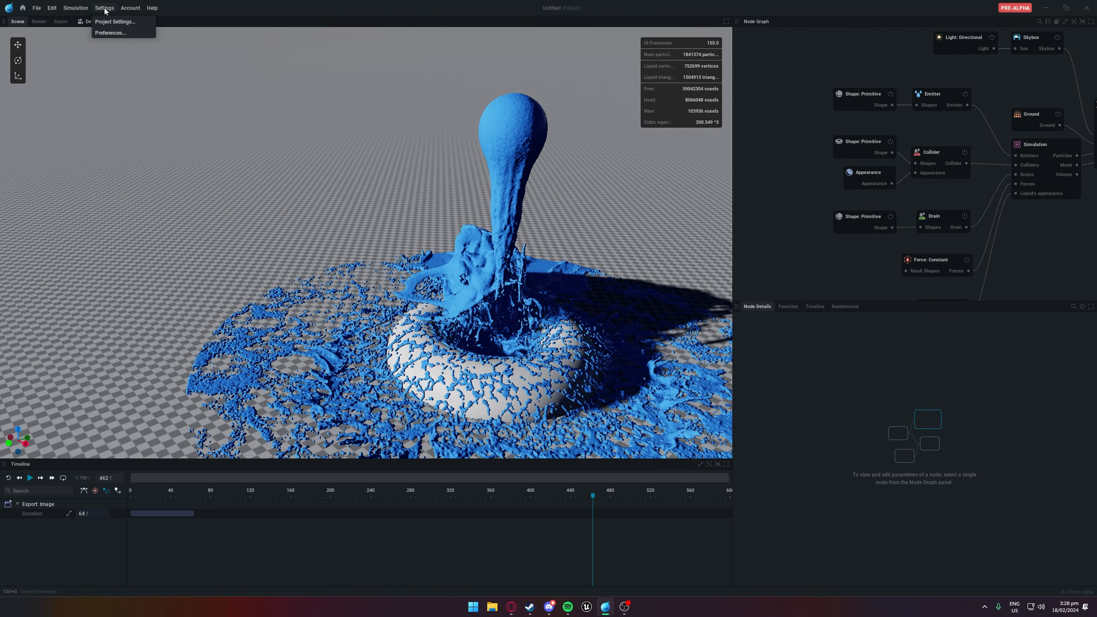
{"action": "left_click", "coordinate": [110, 33]}
{"action": "scroll", "coordinate": [547, 271], "scroll_direction": "up", "scroll_amount": 2}
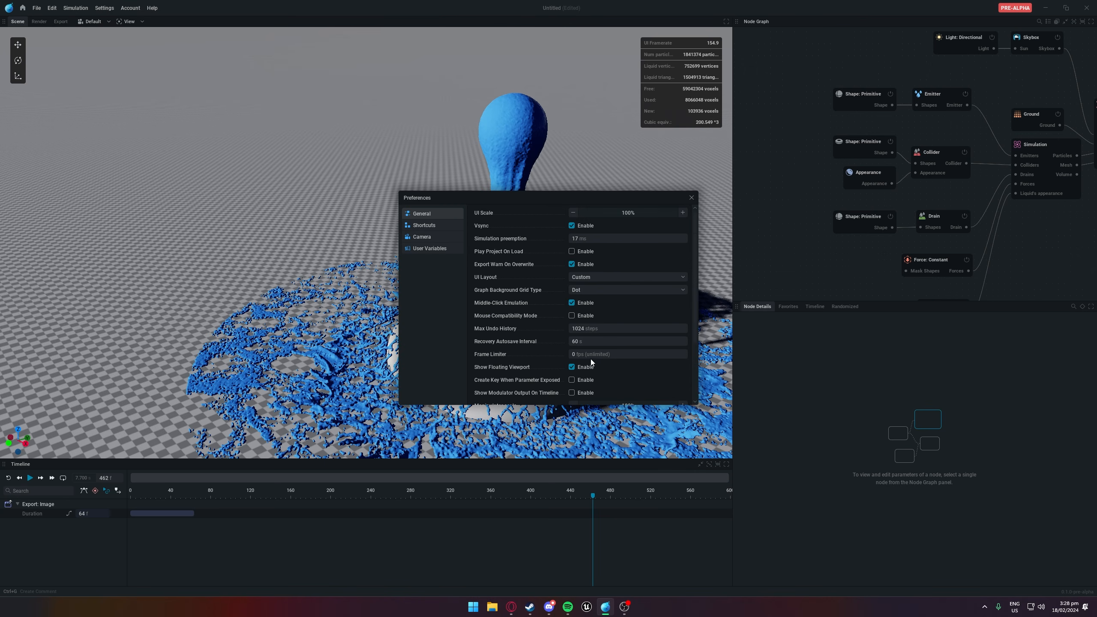
{"action": "scroll", "coordinate": [535, 303], "scroll_direction": "down", "scroll_amount": 2}
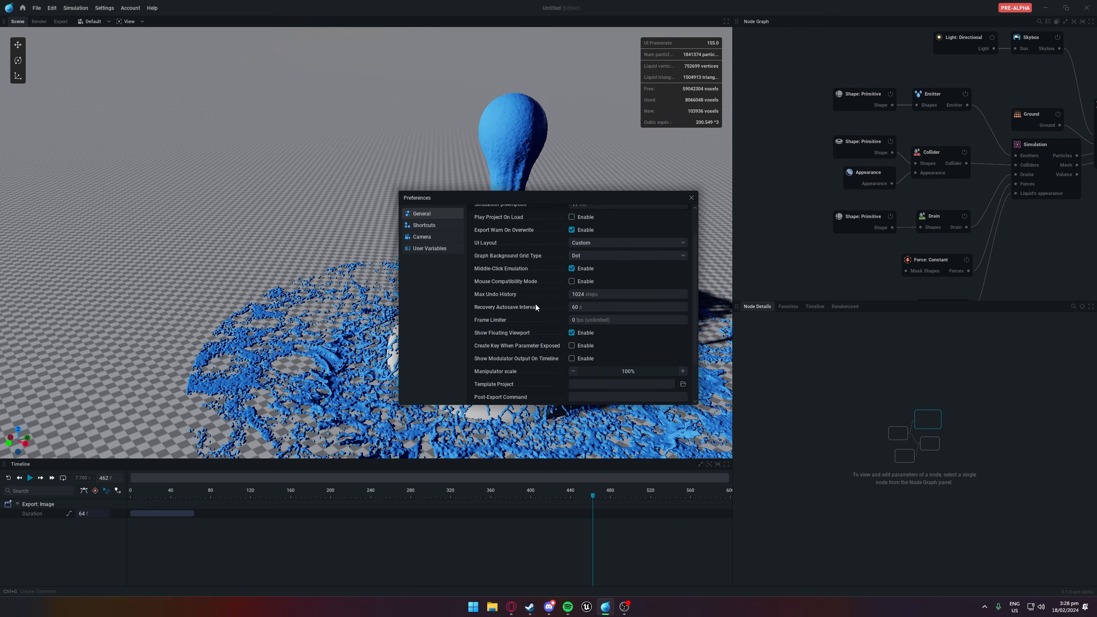
{"action": "scroll", "coordinate": [561, 301], "scroll_direction": "up", "scroll_amount": 2}
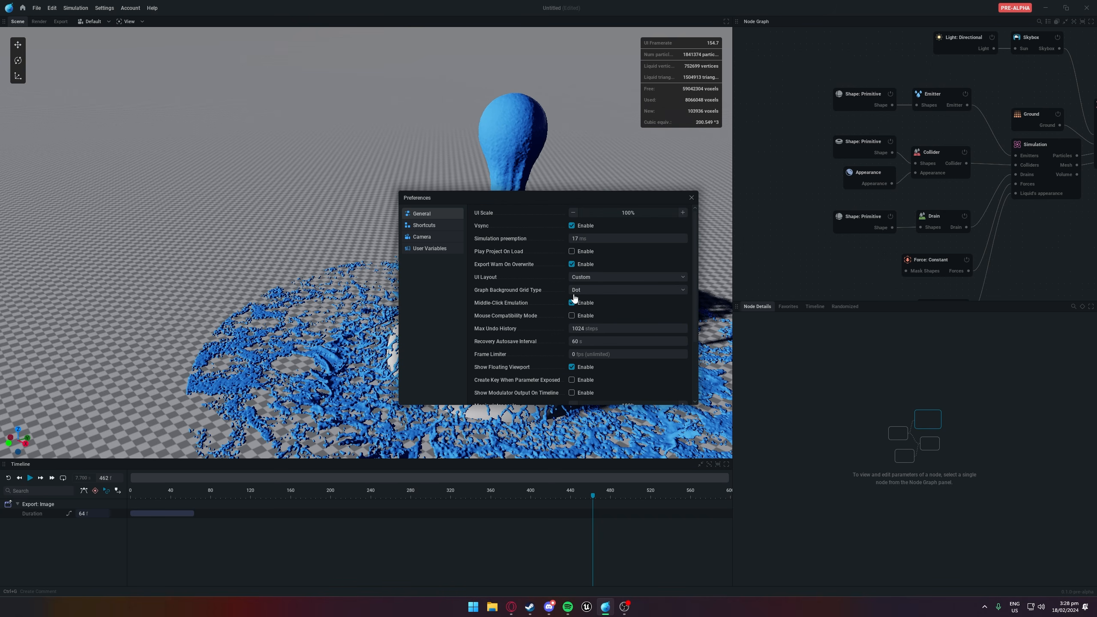
{"action": "left_click", "coordinate": [571, 226]}
{"action": "left_click", "coordinate": [571, 225]}
Set the Frame Limiter to 60 fps and close the preferences
{"action": "scroll", "coordinate": [575, 228], "scroll_direction": "down", "scroll_amount": 2}
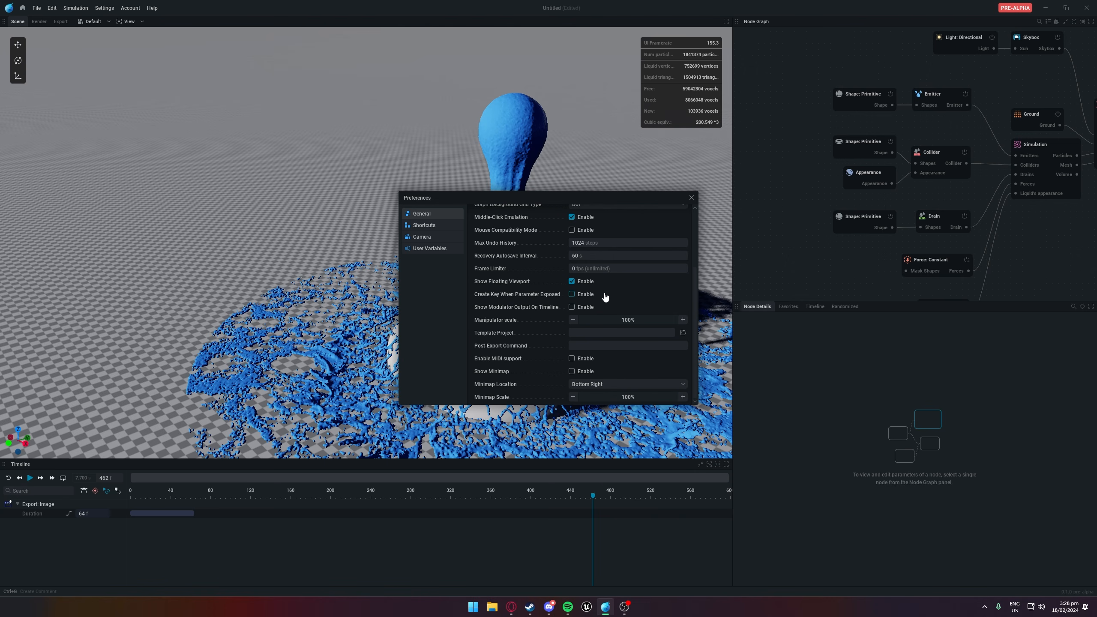
{"action": "left_click", "coordinate": [573, 269]}
{"action": "type", "text": "60"}
{"action": "key", "text": "Return"}
{"action": "left_click", "coordinate": [690, 198]}
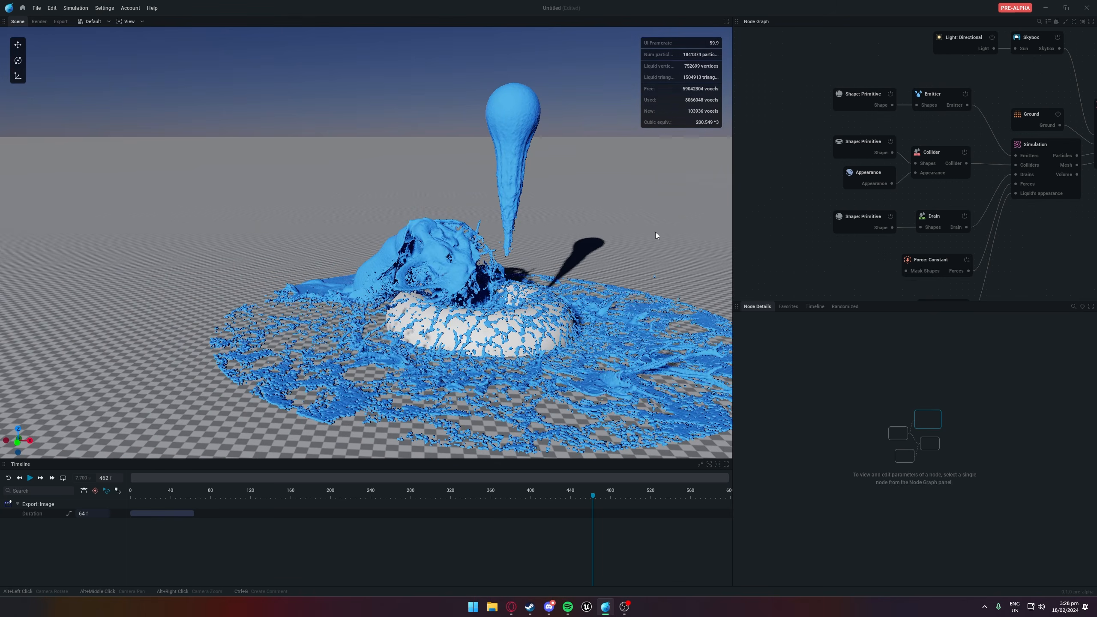
Review the viewport stats and examine the Simulation node's maximum voxel, particle and triangle settings
{"action": "scroll", "coordinate": [600, 231], "scroll_direction": "down", "scroll_amount": 2}
{"action": "middle_click_drag", "start_coordinate": [600, 231], "coordinate": [548, 283], "text": "alt"}
{"action": "left_click_drag", "start_coordinate": [548, 283], "coordinate": [601, 310], "text": "alt"}
{"action": "middle_click_drag", "start_coordinate": [601, 310], "coordinate": [653, 249], "text": "alt"}
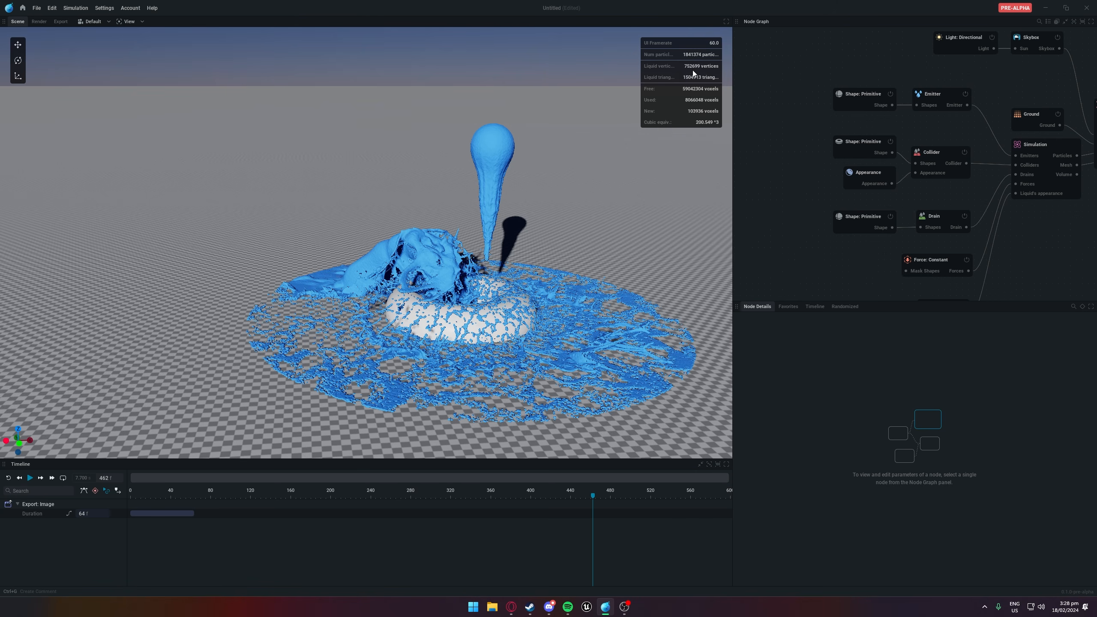
{"action": "left_click", "coordinate": [1040, 152]}
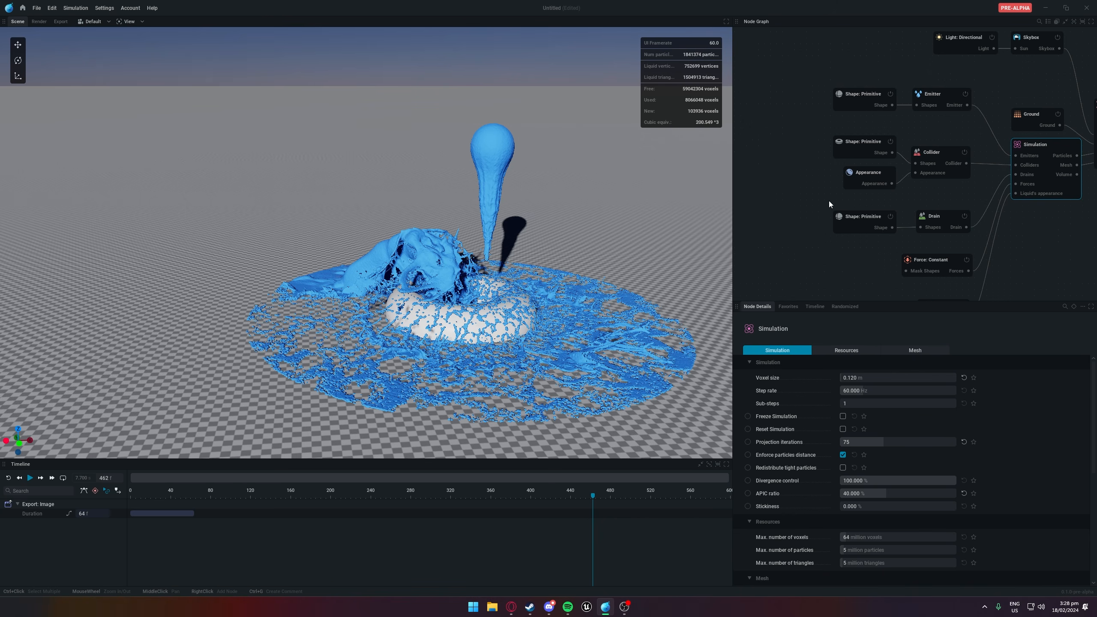
{"action": "middle_click_drag", "start_coordinate": [801, 201], "coordinate": [755, 172]}
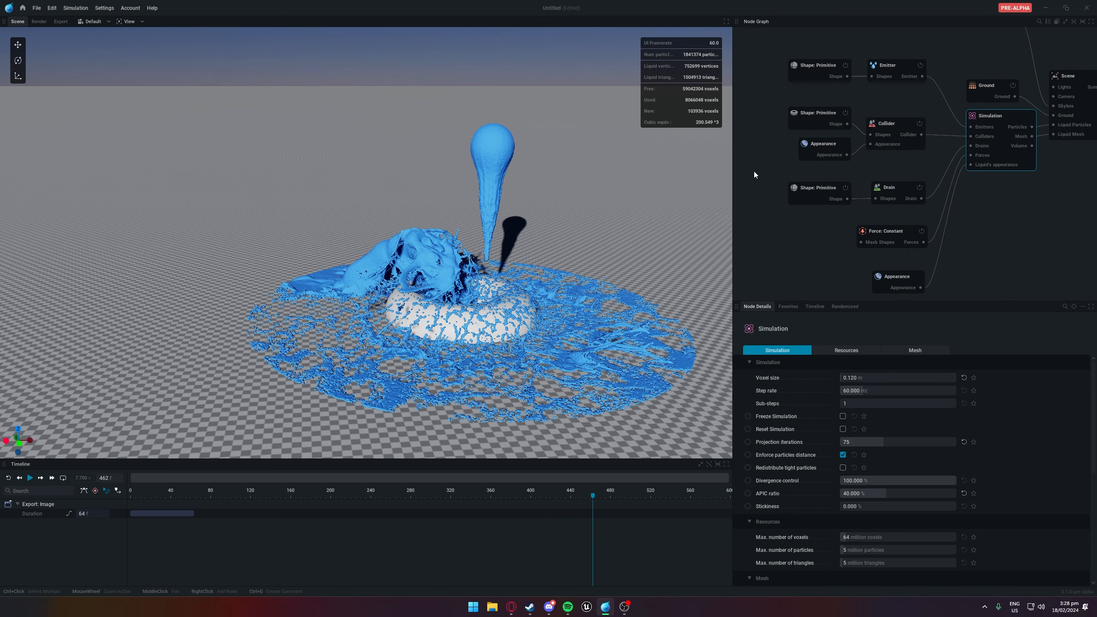
Disable the Drain node, clear the node selection and play the simulation
{"action": "left_click", "coordinate": [919, 188]}
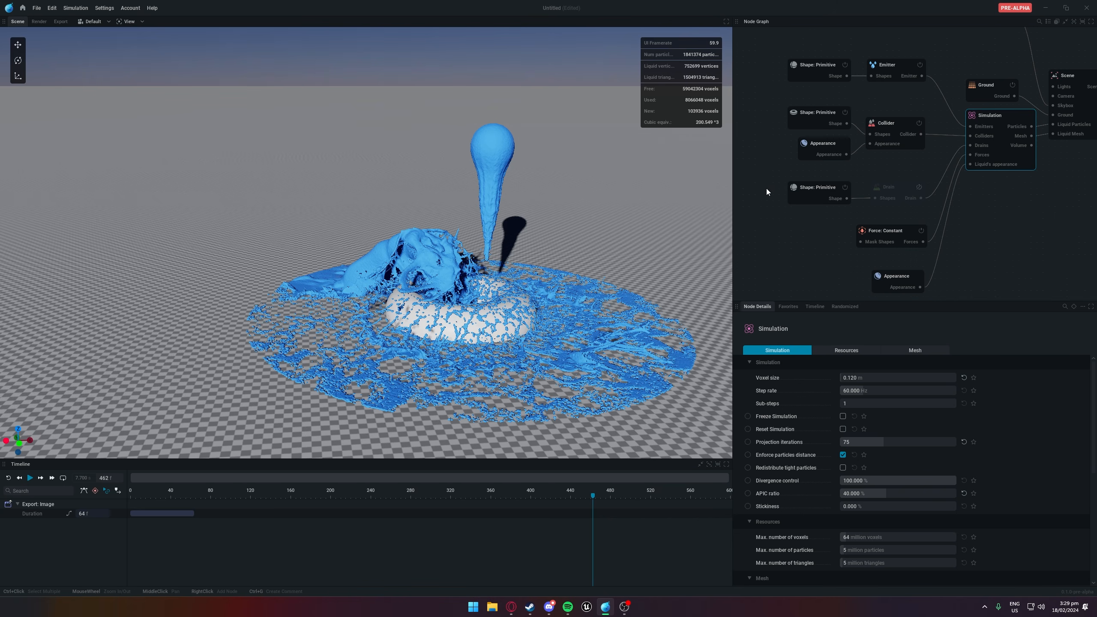
{"action": "left_click", "coordinate": [777, 181]}
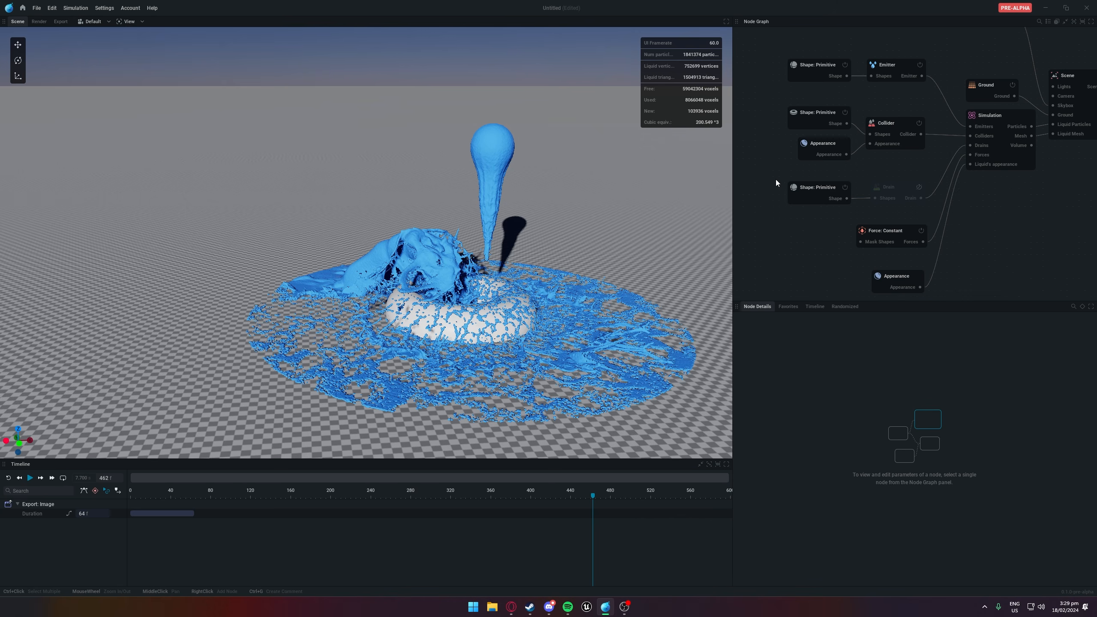
{"action": "key", "text": "space"}
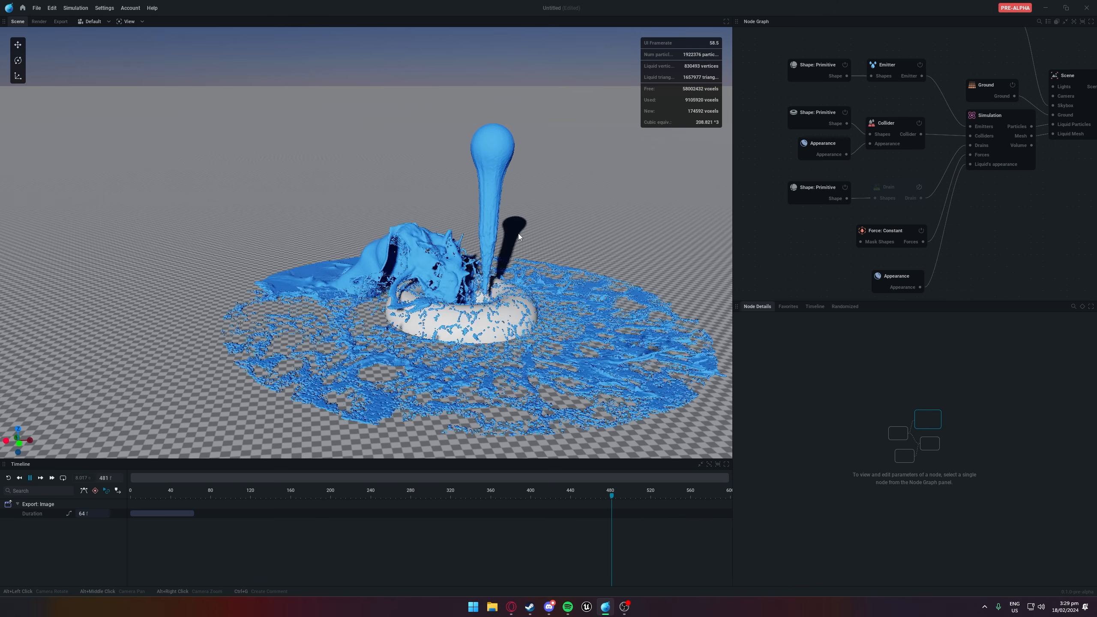
Watch the undrained liquid spread across the ground from several angles and up close, and pause the simulation
{"action": "scroll", "coordinate": [503, 233], "scroll_direction": "down", "scroll_amount": 4}
{"action": "left_click_drag", "start_coordinate": [474, 245], "coordinate": [532, 278], "text": "alt"}
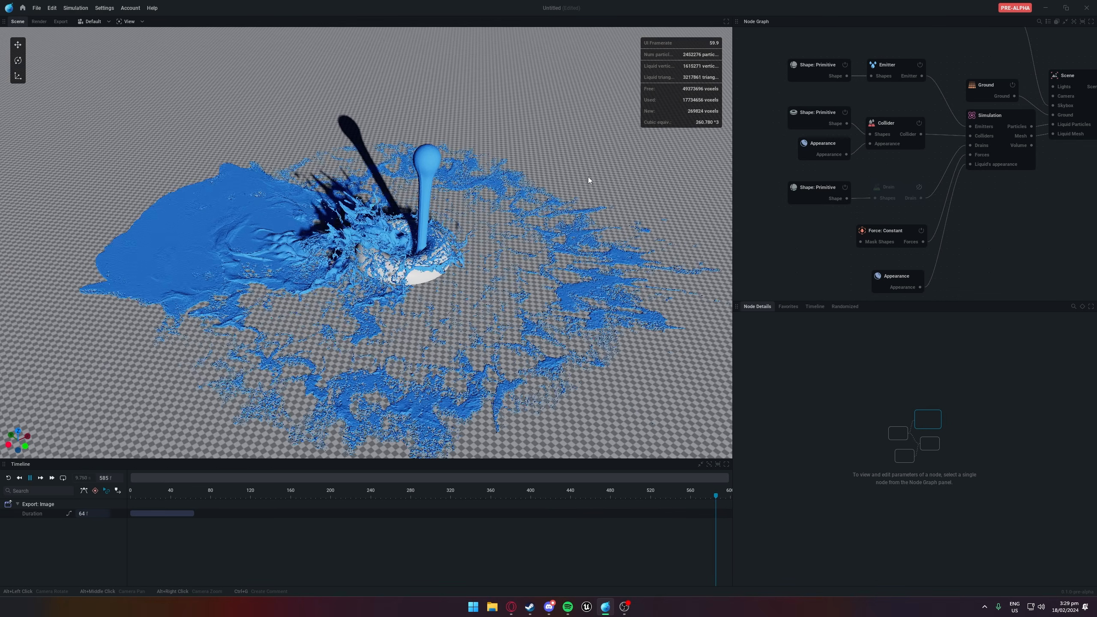
{"action": "left_click_drag", "start_coordinate": [536, 234], "coordinate": [444, 220], "text": "alt"}
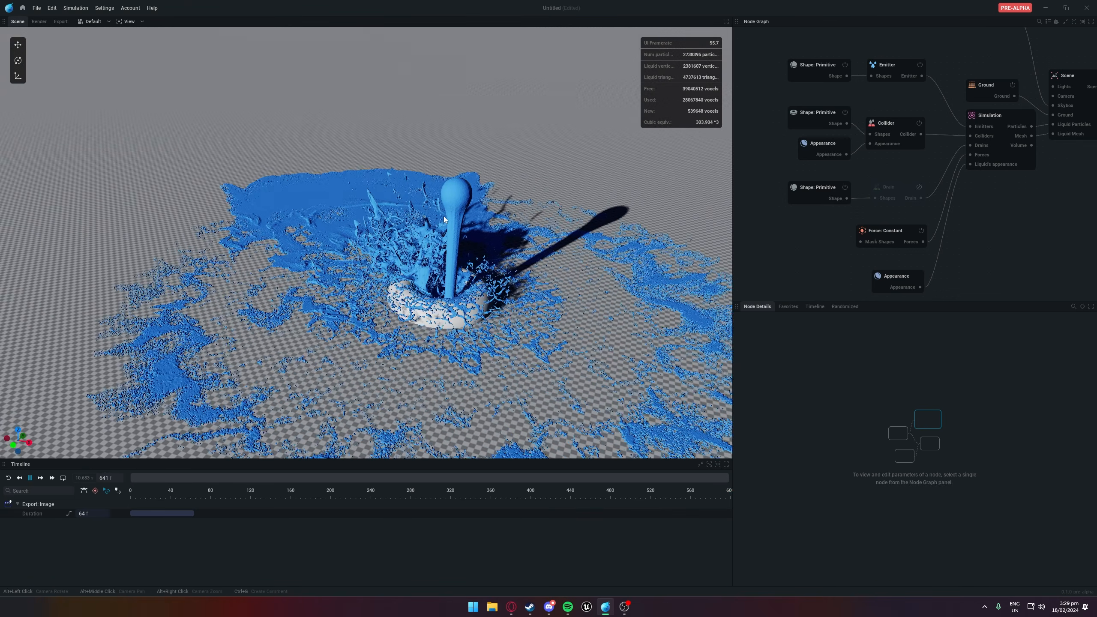
{"action": "scroll", "coordinate": [449, 231], "scroll_direction": "up", "scroll_amount": 6}
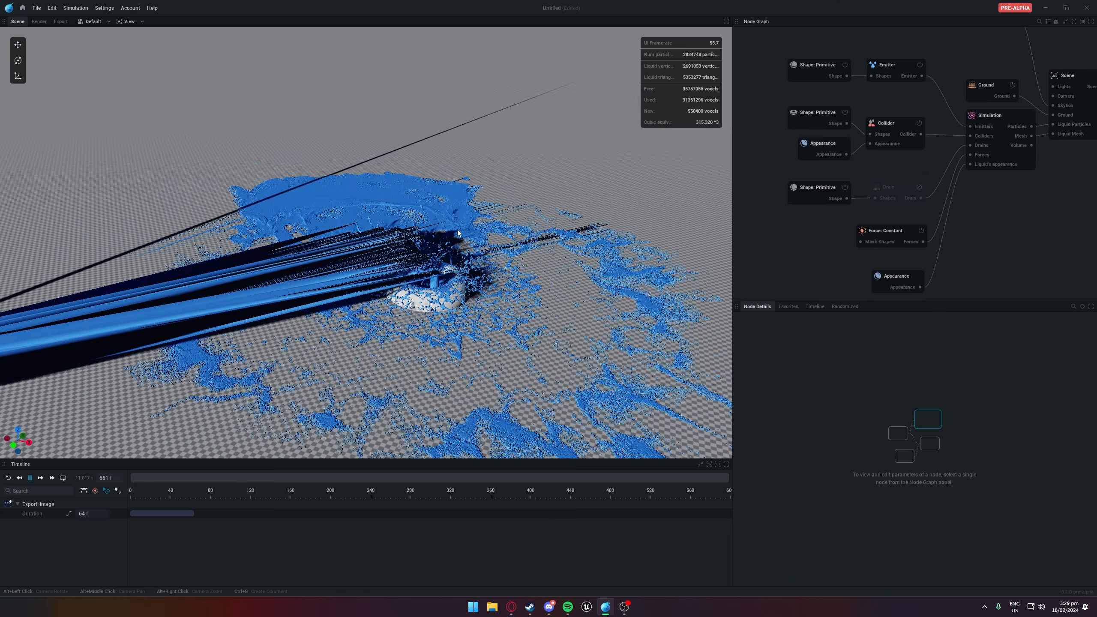
{"action": "left_click_drag", "start_coordinate": [552, 268], "coordinate": [504, 235], "text": "alt"}
{"action": "key", "text": "space"}
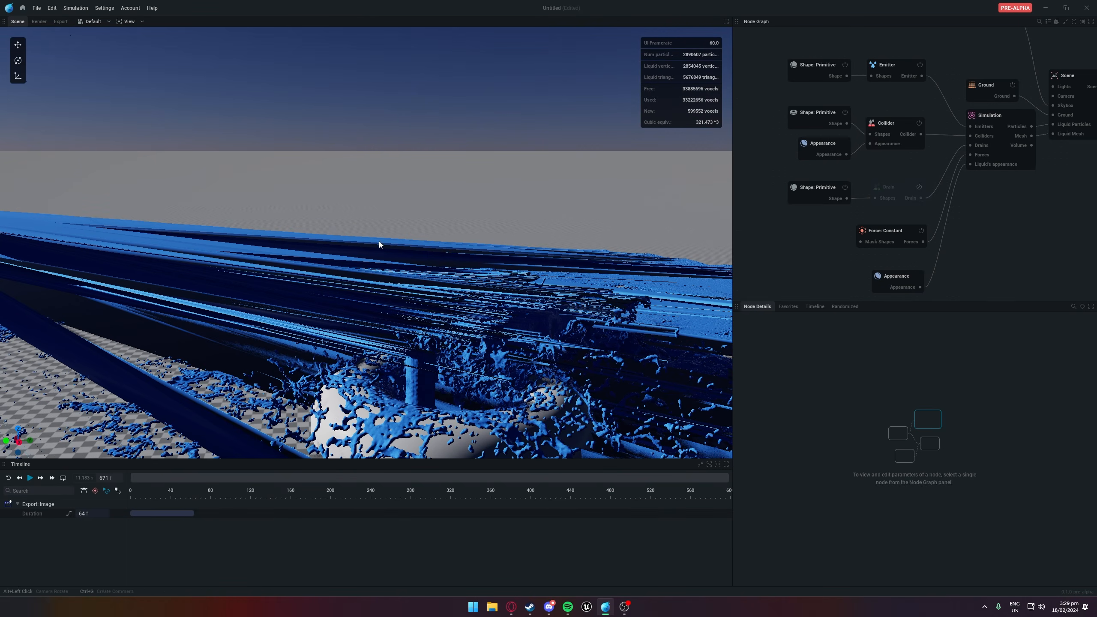
Reset the simulation and play it from the start with the Drain disabled
{"action": "left_click_drag", "start_coordinate": [454, 186], "coordinate": [363, 211], "text": "alt"}
{"action": "key", "text": "r"}
{"action": "key", "text": "space"}
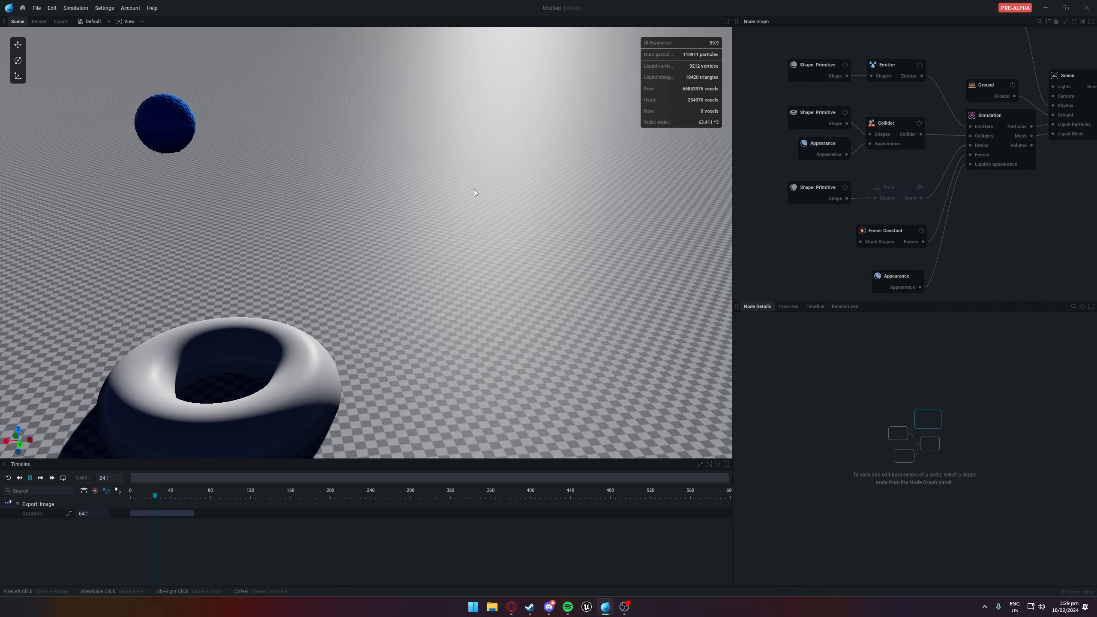
Watch the running simulation from farther away and open the Emitter node's settings
{"action": "scroll", "coordinate": [478, 189], "scroll_direction": "down", "scroll_amount": 5}
{"action": "left_click_drag", "start_coordinate": [478, 189], "coordinate": [487, 187], "text": "alt"}
{"action": "left_click", "coordinate": [890, 77]}
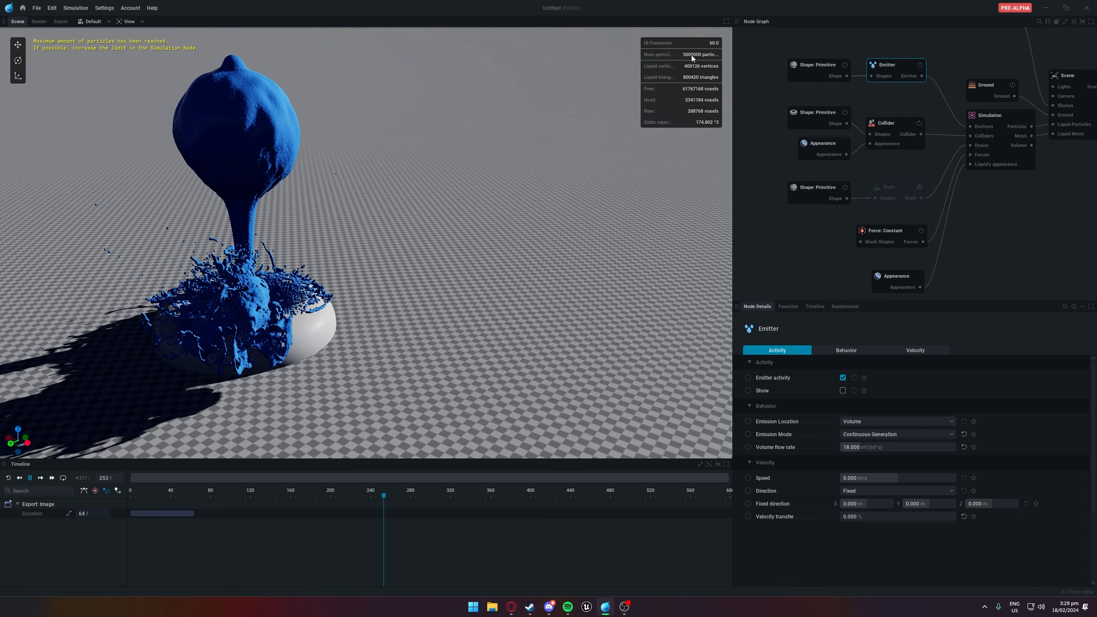
Set the Simulation node's maximum number of particles to 10 million and apply the change with a simulation reset
{"action": "left_click", "coordinate": [997, 113]}
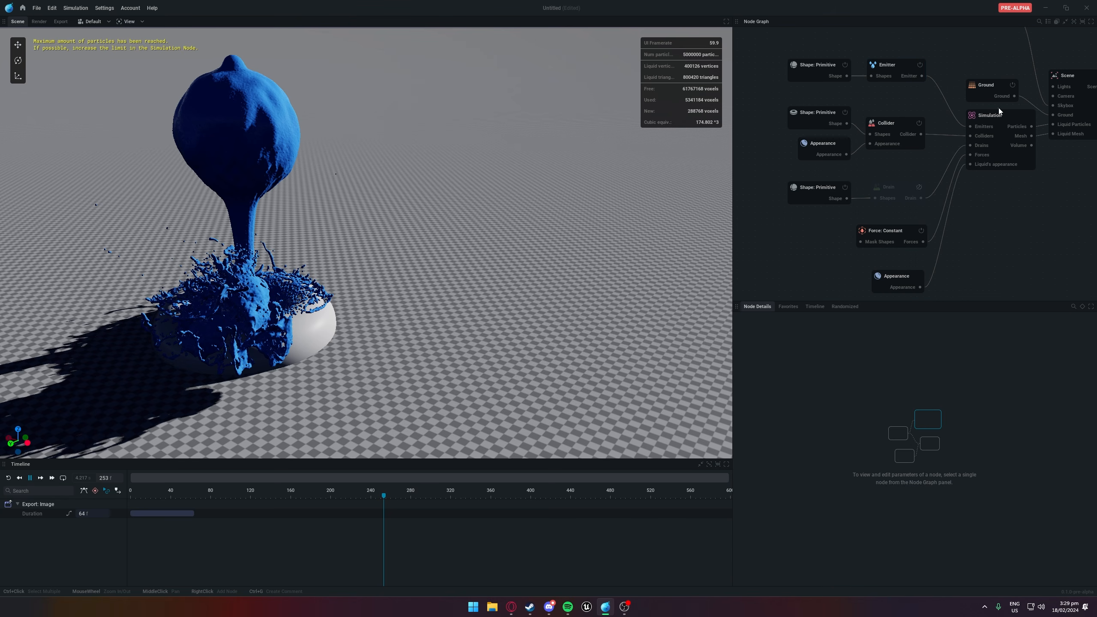
{"action": "scroll", "coordinate": [902, 488], "scroll_direction": "down", "scroll_amount": 3}
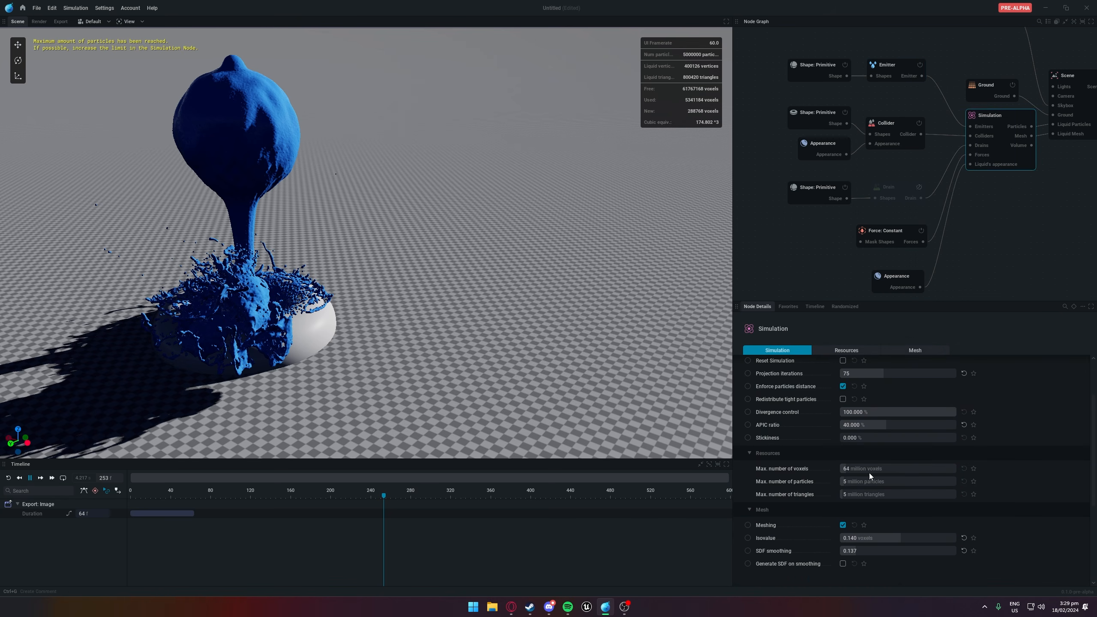
{"action": "left_click", "coordinate": [850, 480]}
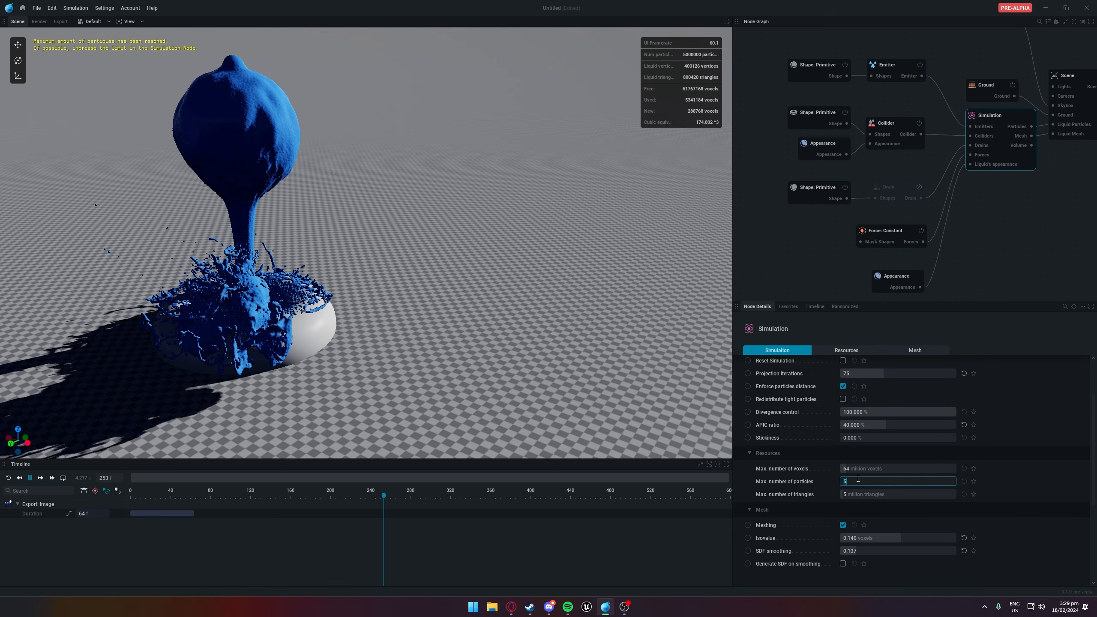
{"action": "type", "text": "10"}
{"action": "key", "text": "Return"}
{"action": "left_click", "coordinate": [869, 506]}
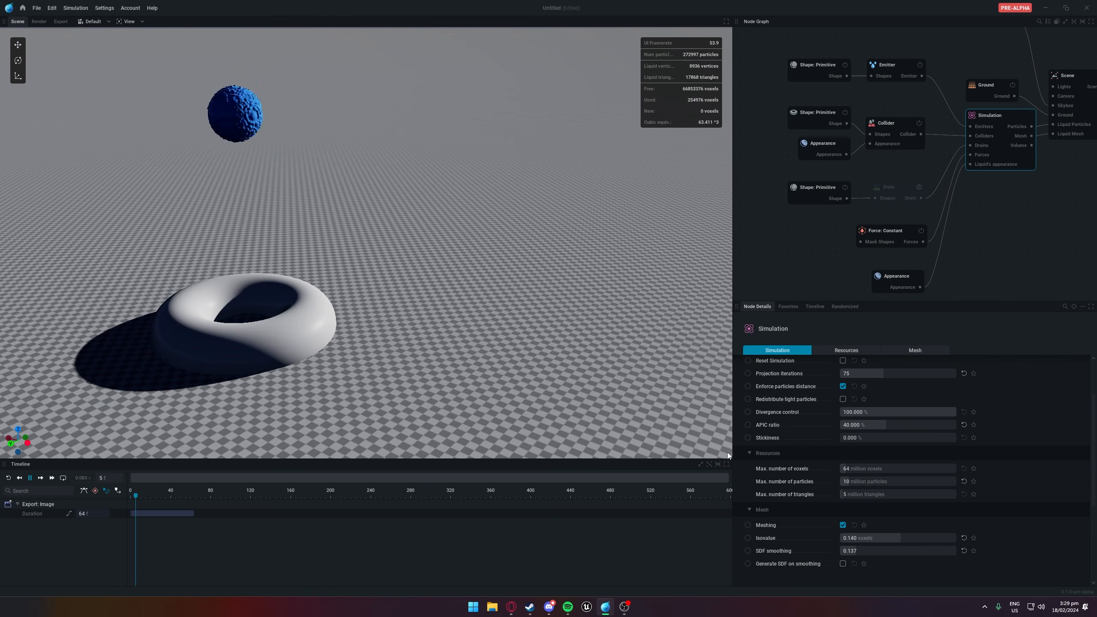
Replay the simulation, inspect the liquid burst from several angles and distances with the Emitter selected, and pause it
{"action": "left_click_drag", "start_coordinate": [466, 312], "coordinate": [448, 299], "text": "alt"}
{"action": "left_click_drag", "start_coordinate": [532, 298], "coordinate": [494, 287], "text": "alt"}
{"action": "key", "text": "r"}
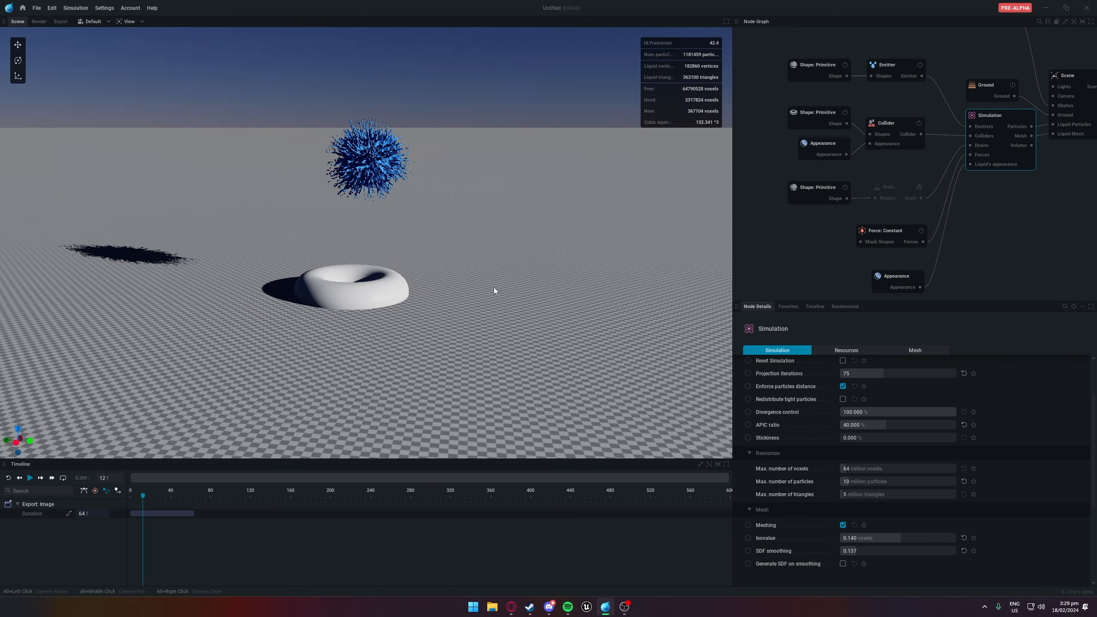
{"action": "left_click_drag", "start_coordinate": [691, 234], "coordinate": [614, 215], "text": "alt"}
{"action": "left_click", "coordinate": [889, 69]}
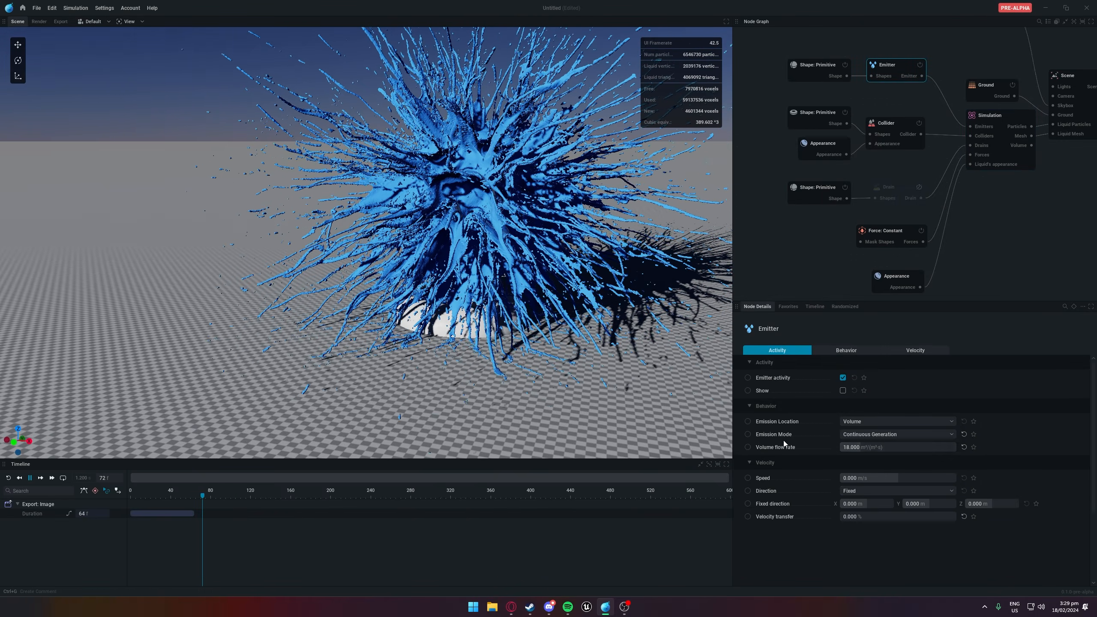
{"action": "mouse_move", "coordinate": [578, 393]}
{"action": "left_mouse_down", "text": "alt"}
{"action": "mouse_move", "coordinate": [514, 391]}
{"action": "mouse_move", "coordinate": [577, 389]}
{"action": "left_mouse_up", "text": "alt"}
{"action": "key", "text": "space"}
{"action": "left_click_drag", "start_coordinate": [608, 293], "coordinate": [501, 275], "text": "alt"}
{"action": "scroll", "coordinate": [580, 359], "scroll_direction": "down", "scroll_amount": 5}
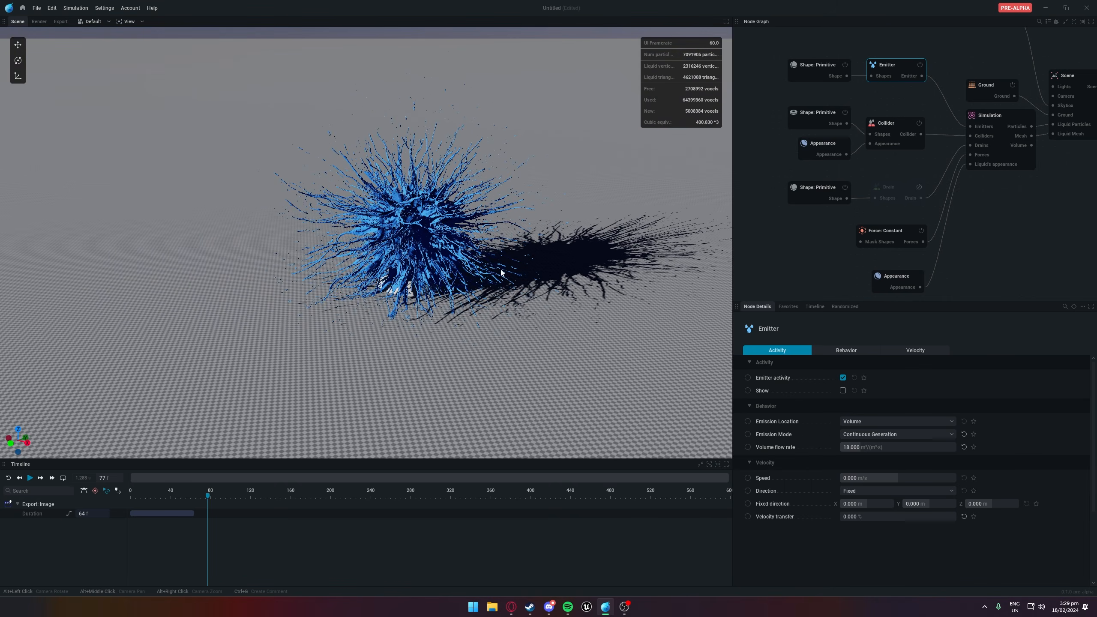
{"action": "scroll", "coordinate": [501, 275], "scroll_direction": "up", "scroll_amount": 5}
Set the Simulation node's maximum number of particles to 50 million and apply the change with a simulation reset
{"action": "left_click", "coordinate": [1000, 115]}
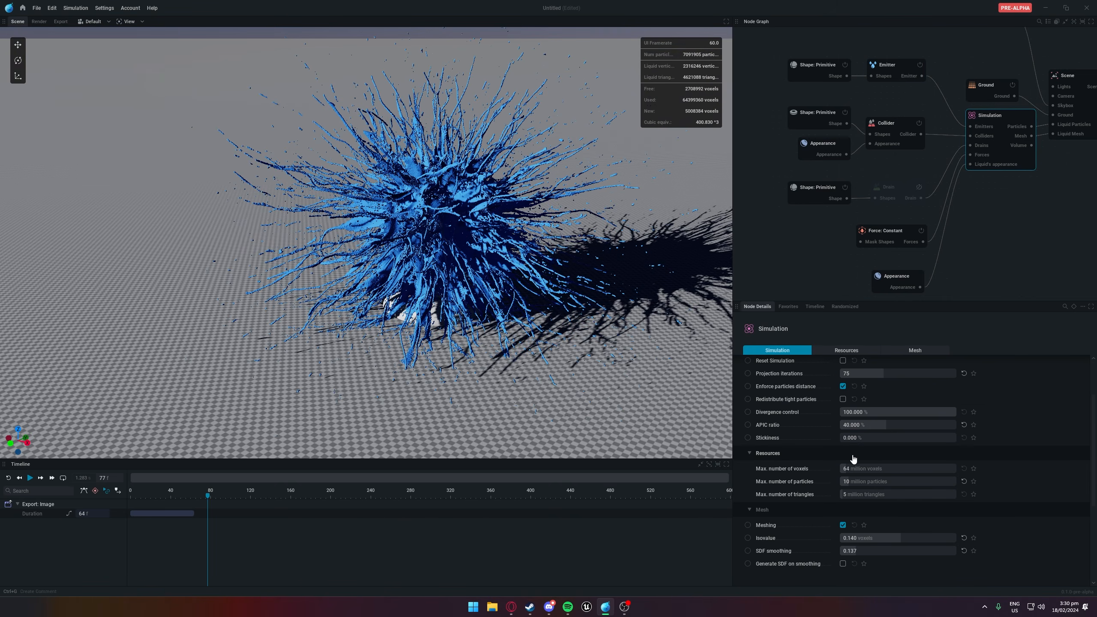
{"action": "double_click", "coordinate": [861, 480]}
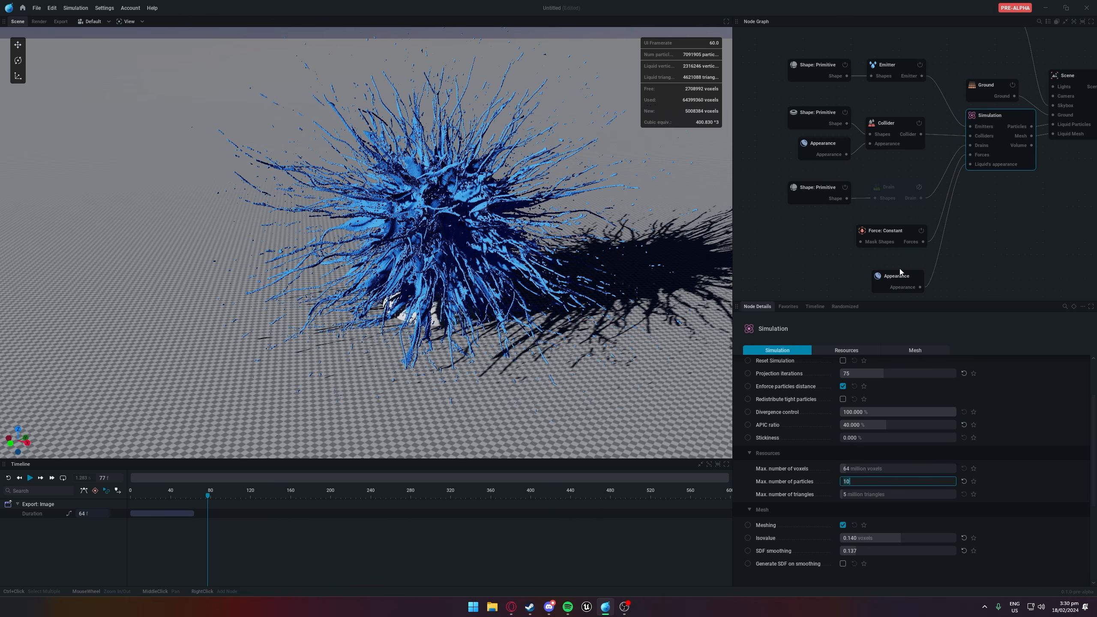
{"action": "key", "text": "BackSpace"}
{"action": "key", "text": "BackSpace"}
{"action": "type", "text": "50"}
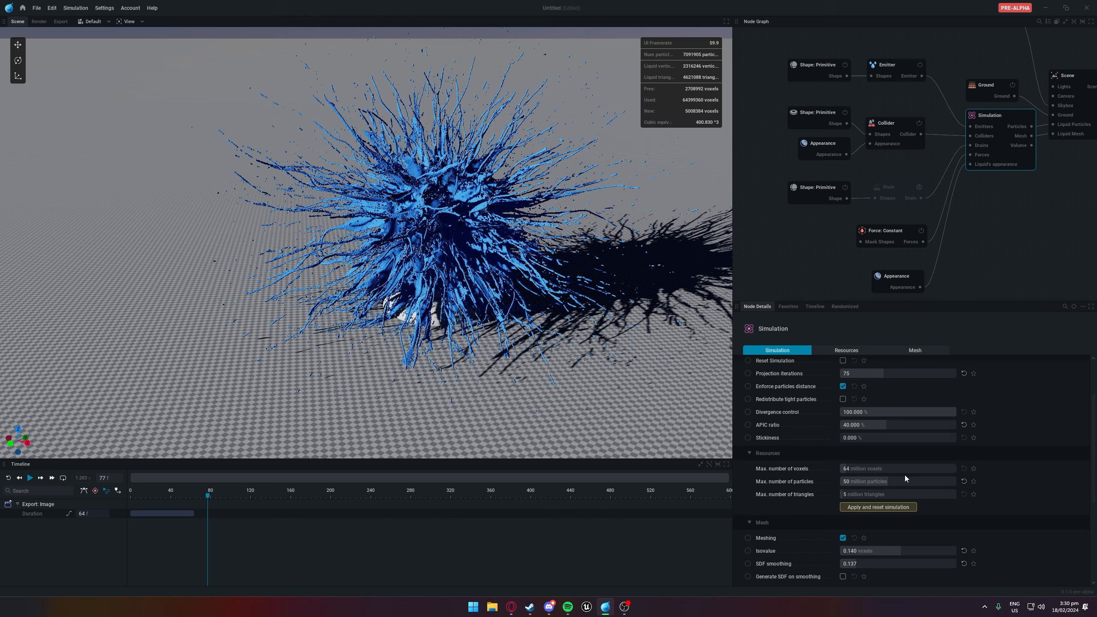
{"action": "key", "text": "Return"}
{"action": "left_click", "coordinate": [878, 507]}
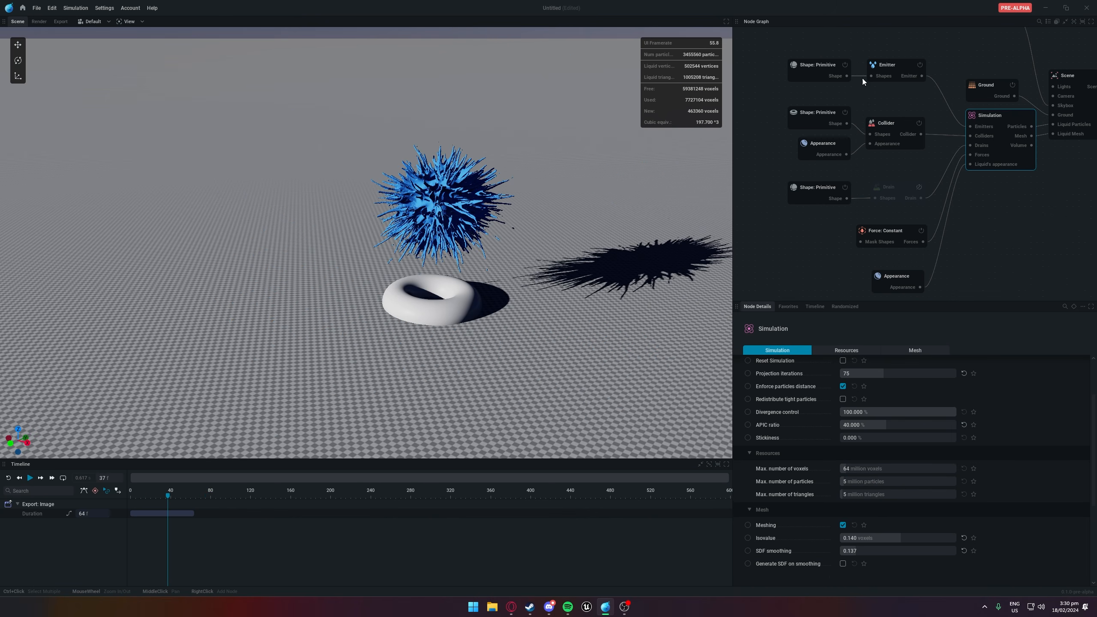
Set the Emitter node's volume flow rate to 1
{"action": "left_click", "coordinate": [886, 71]}
{"action": "left_click", "coordinate": [862, 447]}
{"action": "type", "text": "1"}
{"action": "key", "text": "Return"}
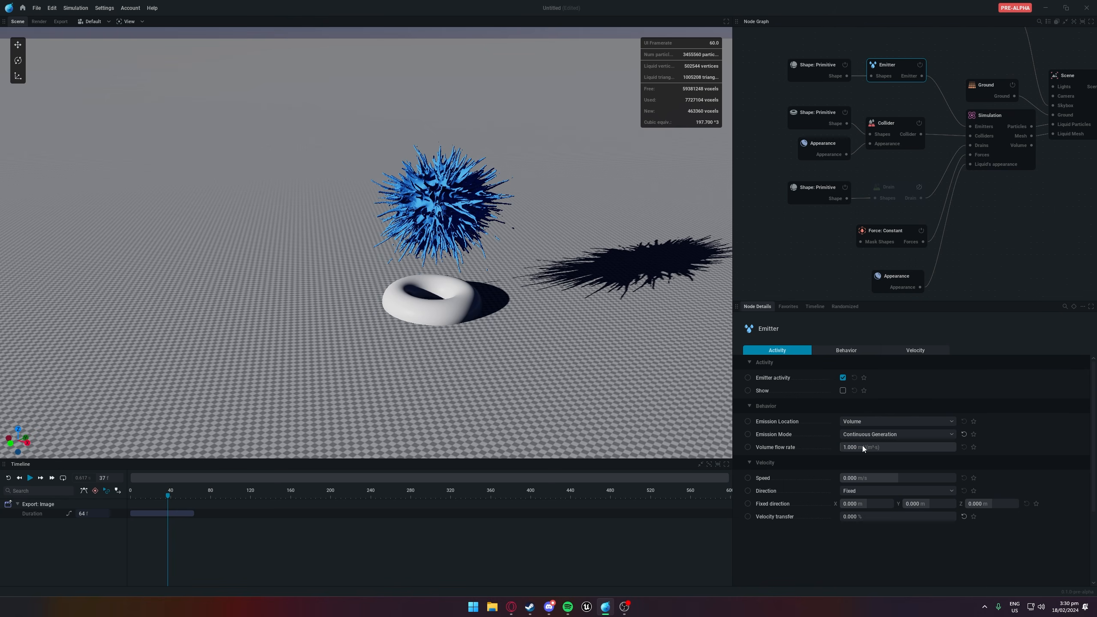
Reset and play the simulation, watch the liquid pour onto the torus from a closer angle, and pause it
{"action": "key", "text": "r"}
{"action": "key", "text": "space"}
{"action": "right_click_drag", "start_coordinate": [618, 277], "coordinate": [599, 220], "text": "alt"}
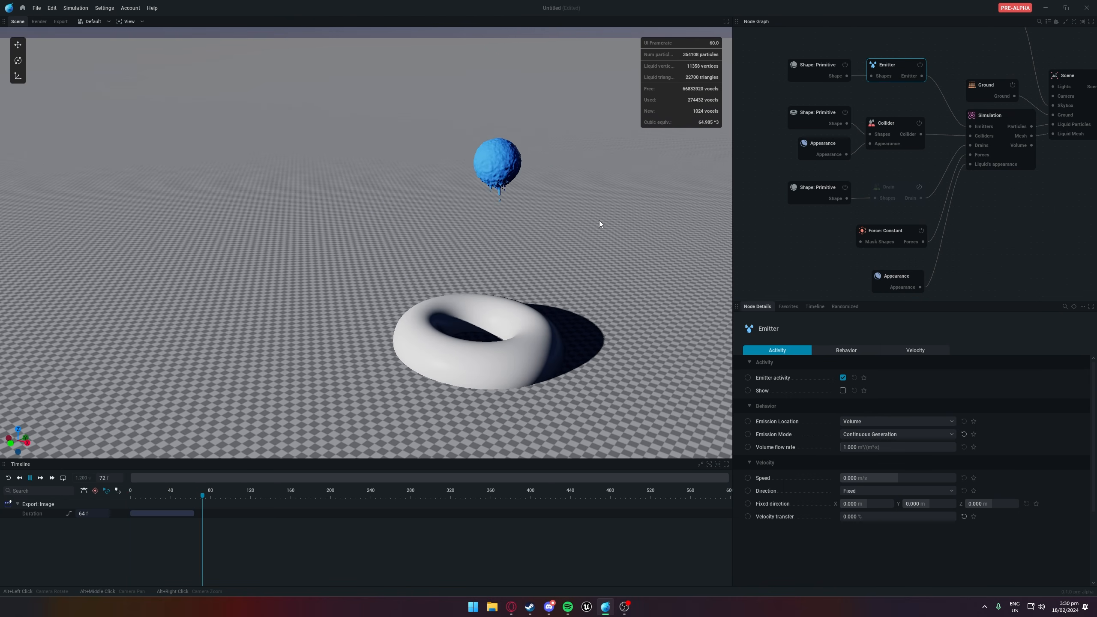
{"action": "left_click_drag", "start_coordinate": [599, 220], "coordinate": [622, 177], "text": "alt"}
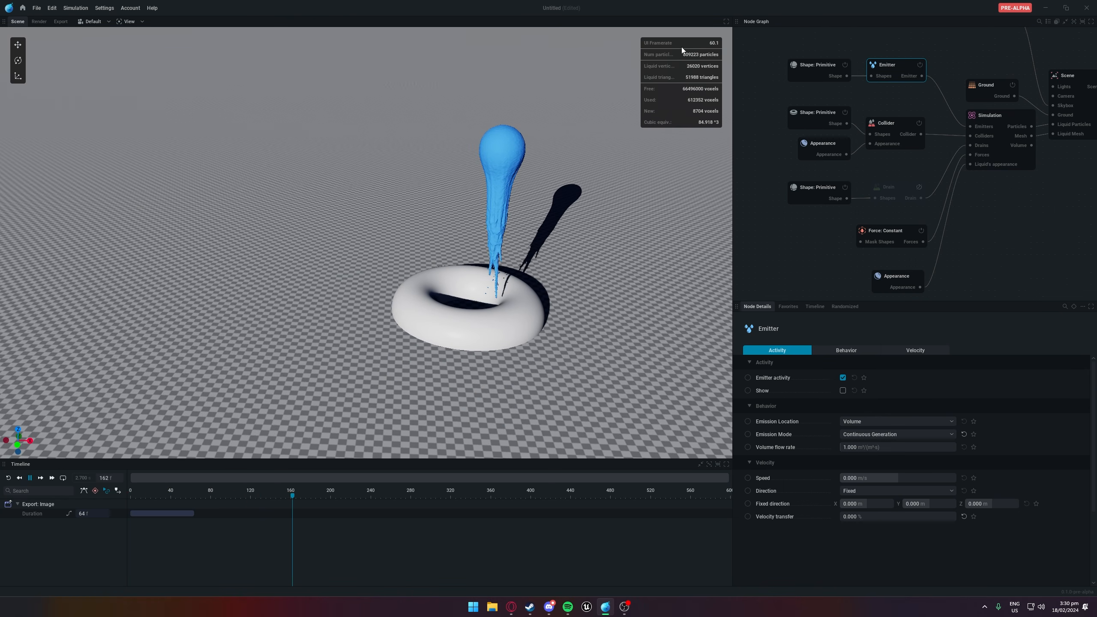
{"action": "key", "text": "space"}
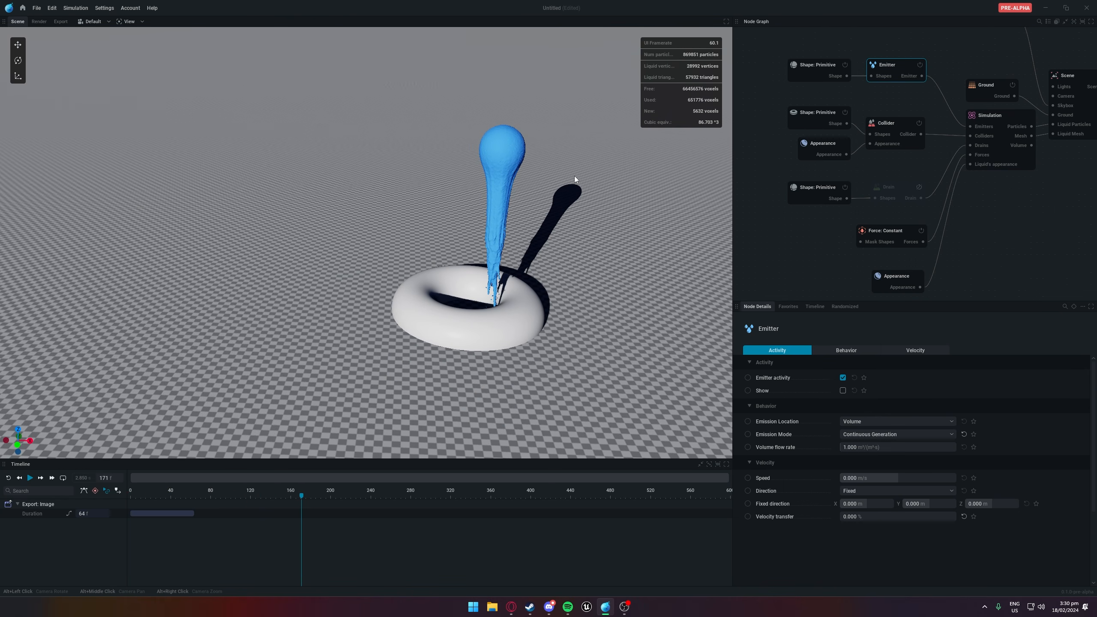
Enable the Drain node again and review the Simulation node's settings from voxel size to resources and mesh
{"action": "left_click", "coordinate": [919, 187]}
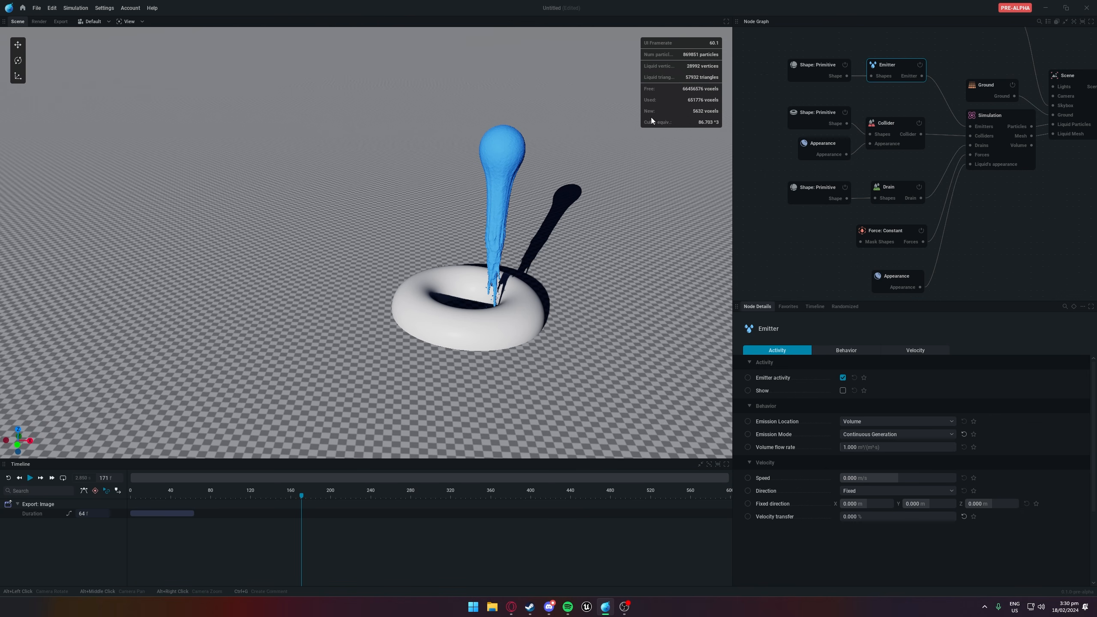
{"action": "left_click", "coordinate": [1001, 123]}
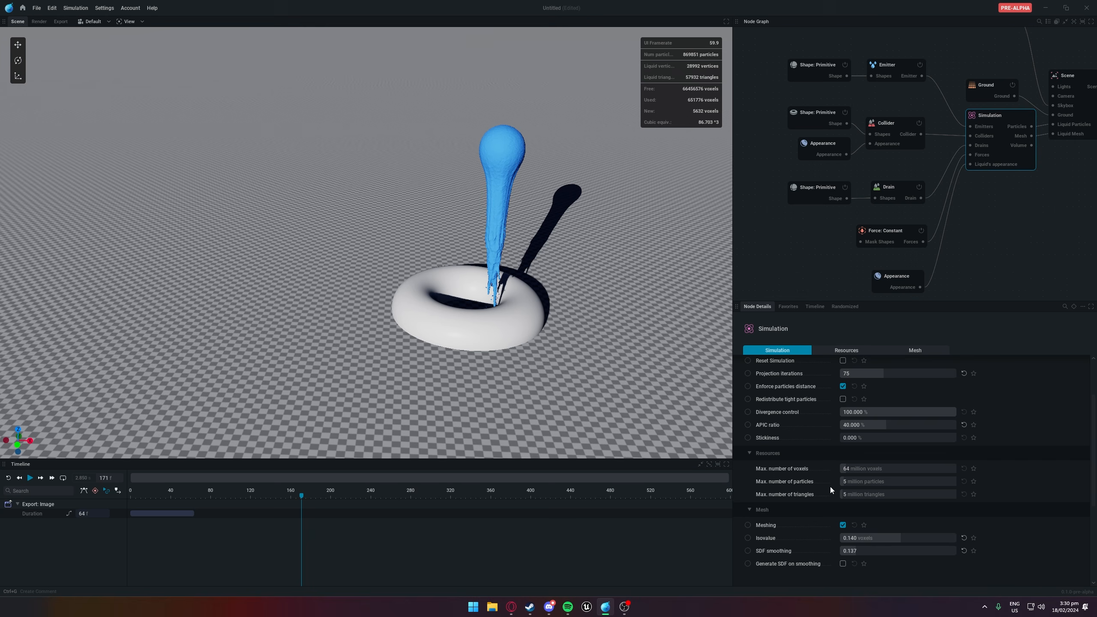
{"action": "scroll", "coordinate": [845, 468], "scroll_direction": "up", "scroll_amount": 3}
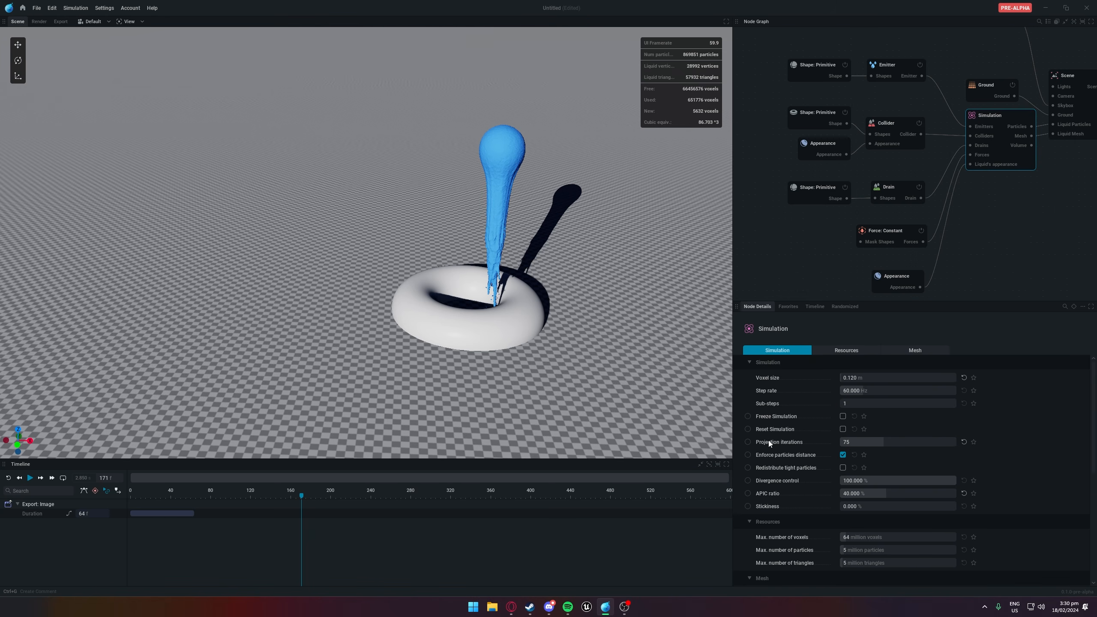
{"action": "scroll", "coordinate": [820, 462], "scroll_direction": "down", "scroll_amount": 4}
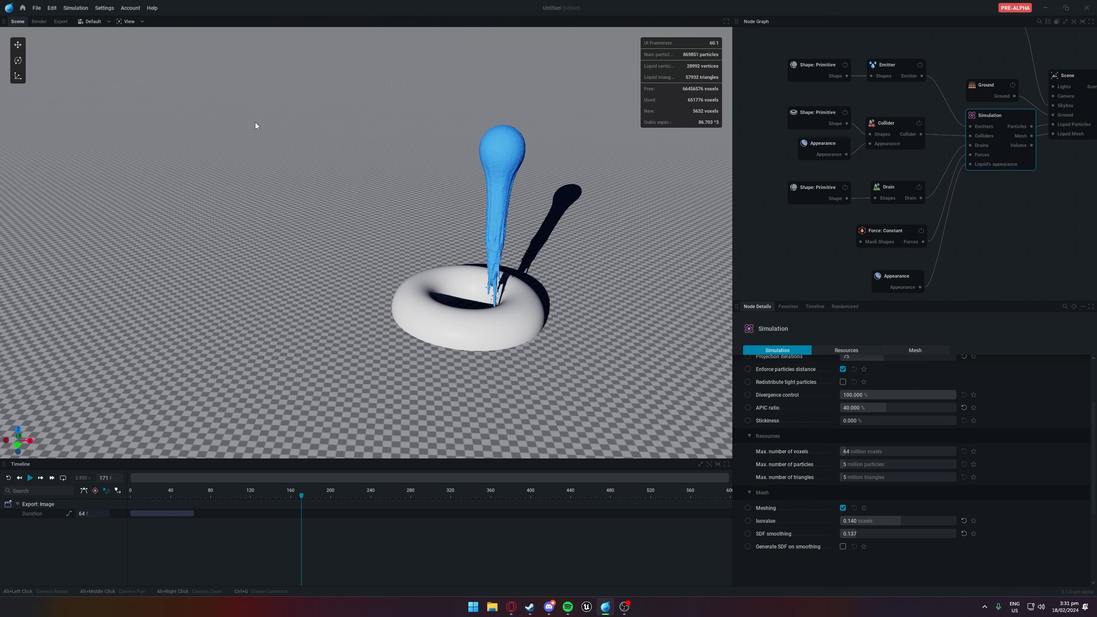
{"action": "left_click", "coordinate": [754, 59]}
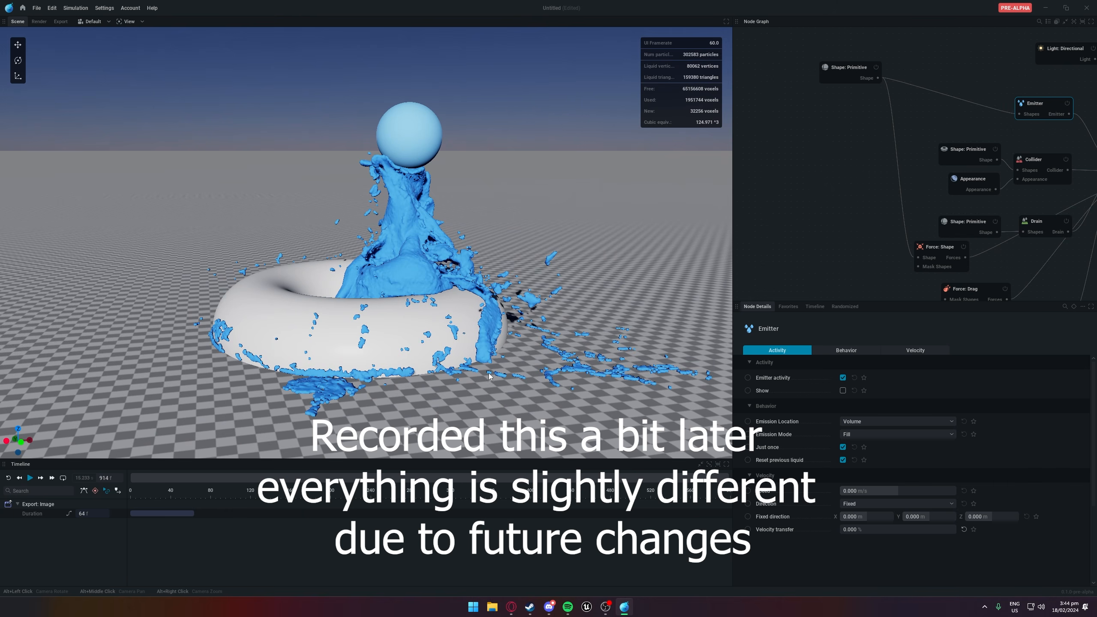
Reset the simulation with the whole torus in view and play it to about frame 73
{"action": "middle_click_drag", "start_coordinate": [490, 377], "coordinate": [324, 373]}
{"action": "key", "text": "r"}
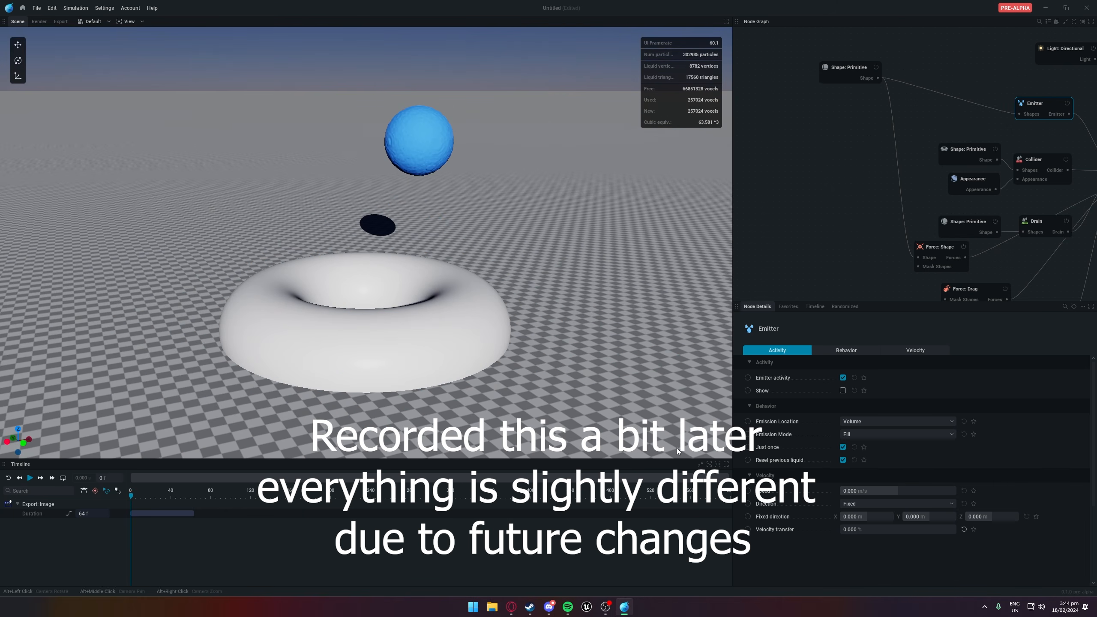
{"action": "middle_click_drag", "start_coordinate": [834, 273], "coordinate": [820, 239]}
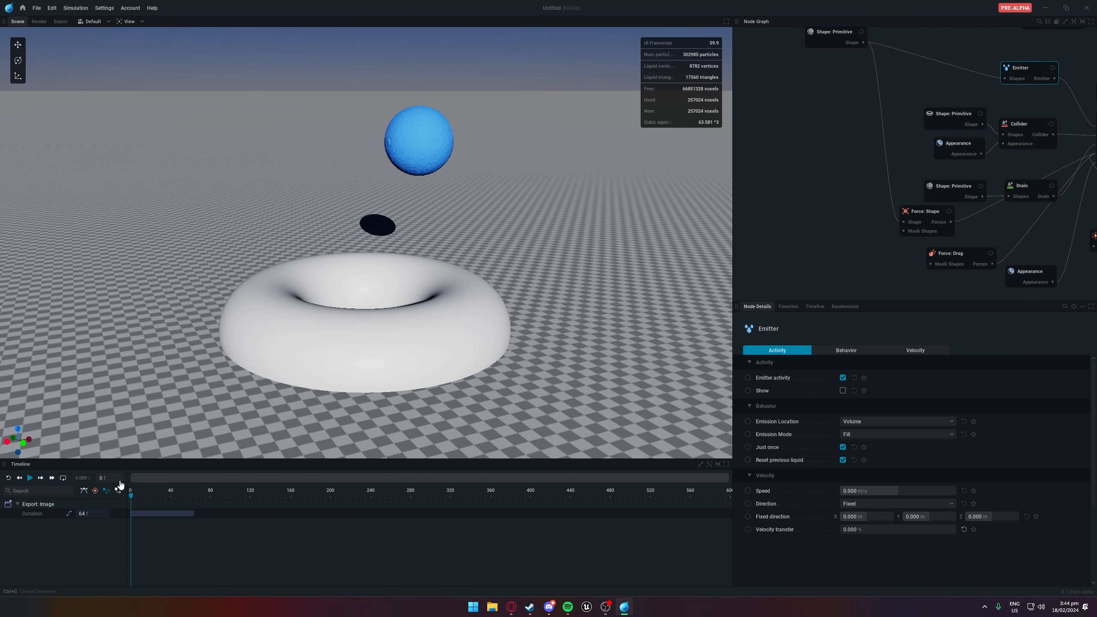
{"action": "left_click", "coordinate": [30, 478]}
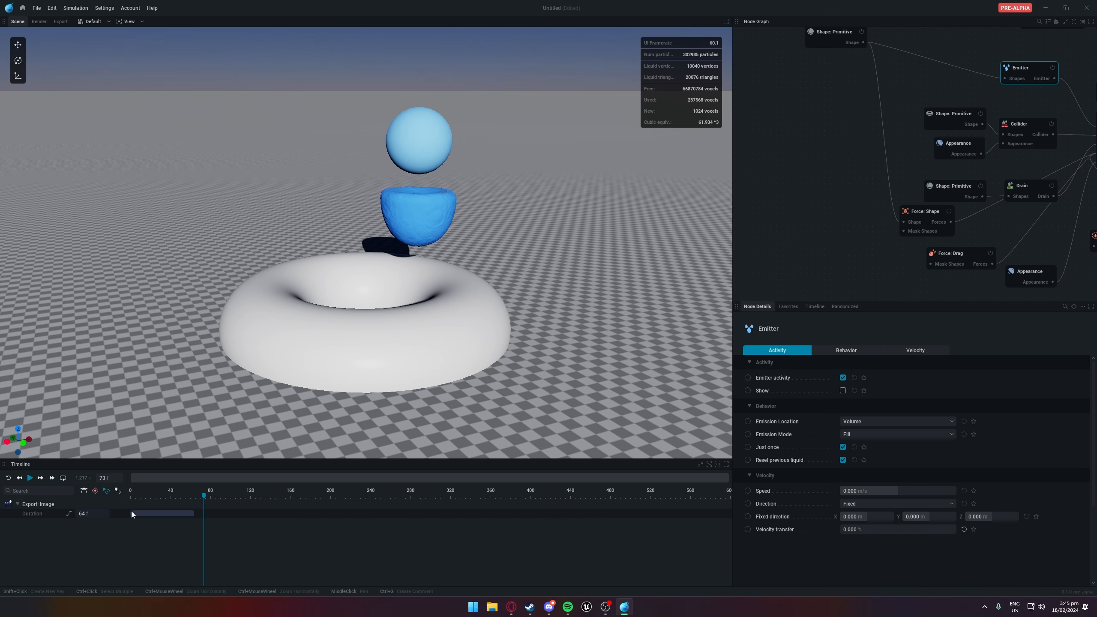
Step the paused simulation forward in several increments to frame 85
{"action": "left_click", "coordinate": [52, 480]}
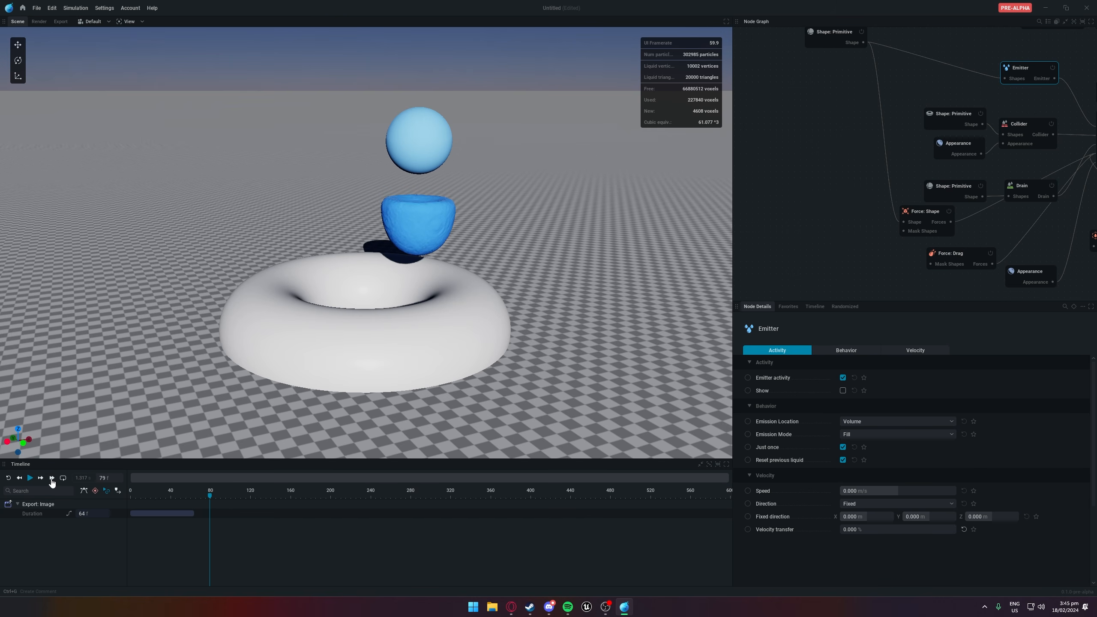
{"action": "left_click", "coordinate": [52, 477]}
{"action": "left_click", "coordinate": [52, 478]}
{"action": "left_click", "coordinate": [51, 478]}
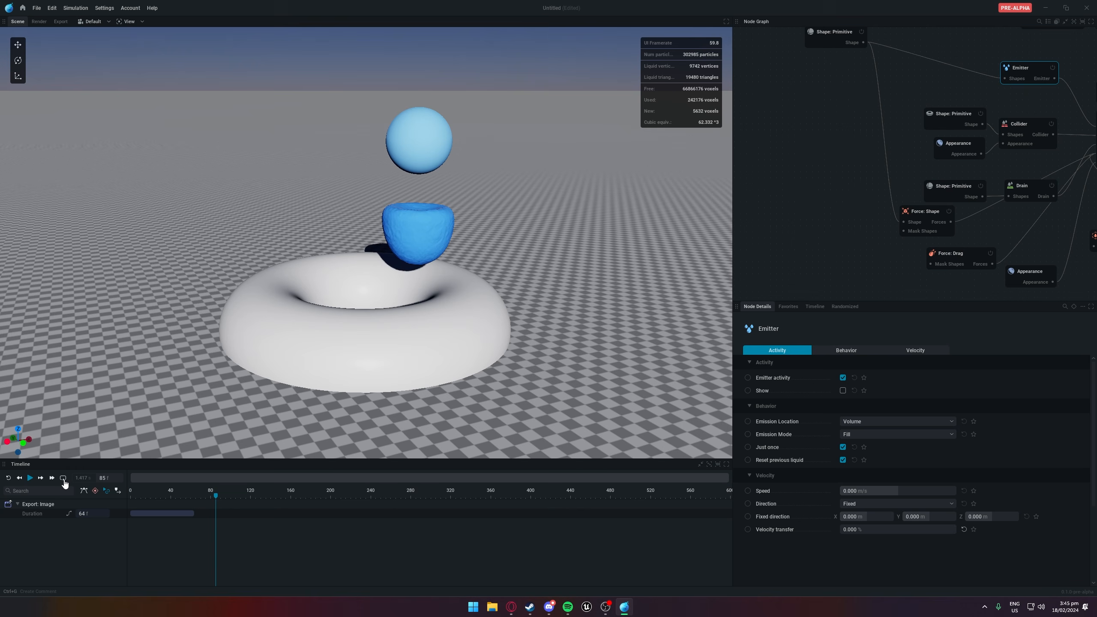
Turn on timeline looping with a range up to about frame 163, restart the simulation, and turn looping off
{"action": "left_click", "coordinate": [64, 479]}
{"action": "left_click_drag", "start_coordinate": [259, 496], "coordinate": [288, 496]}
{"action": "left_click", "coordinate": [8, 478]}
{"action": "left_click", "coordinate": [30, 478]}
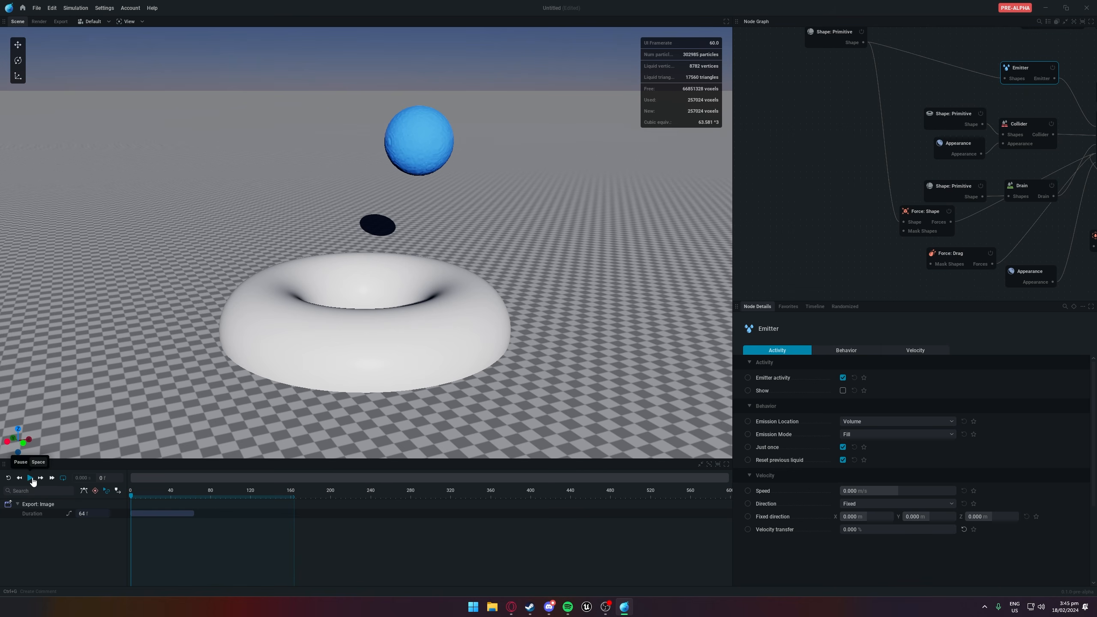
{"action": "left_click", "coordinate": [63, 478]}
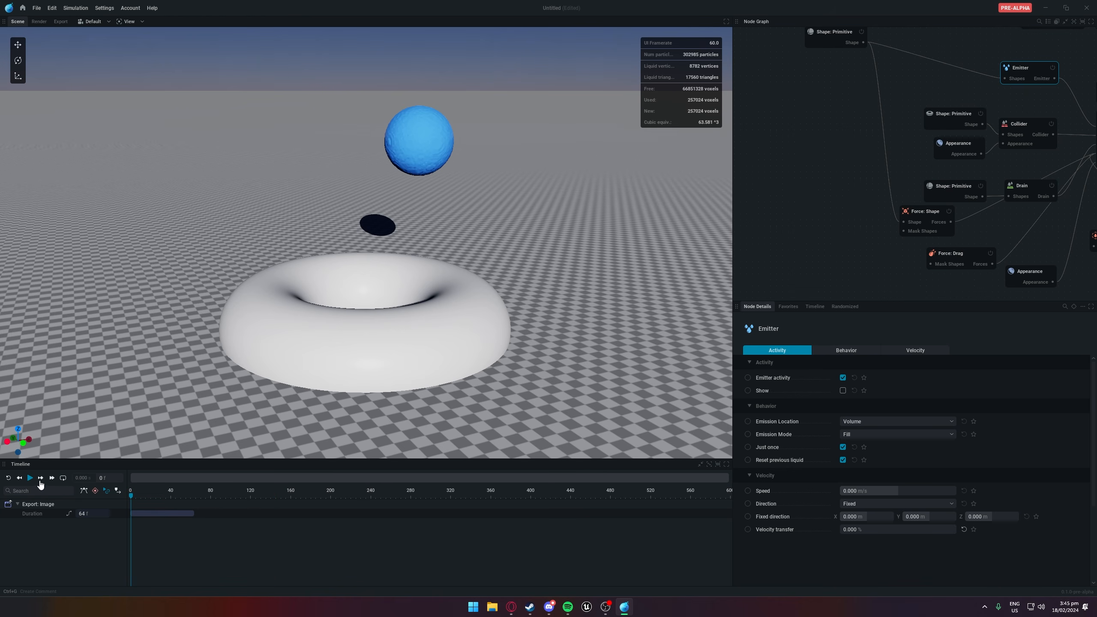
Play and pause the simulation, reset it, and replay it from the start to frame 161
{"action": "left_click", "coordinate": [30, 478]}
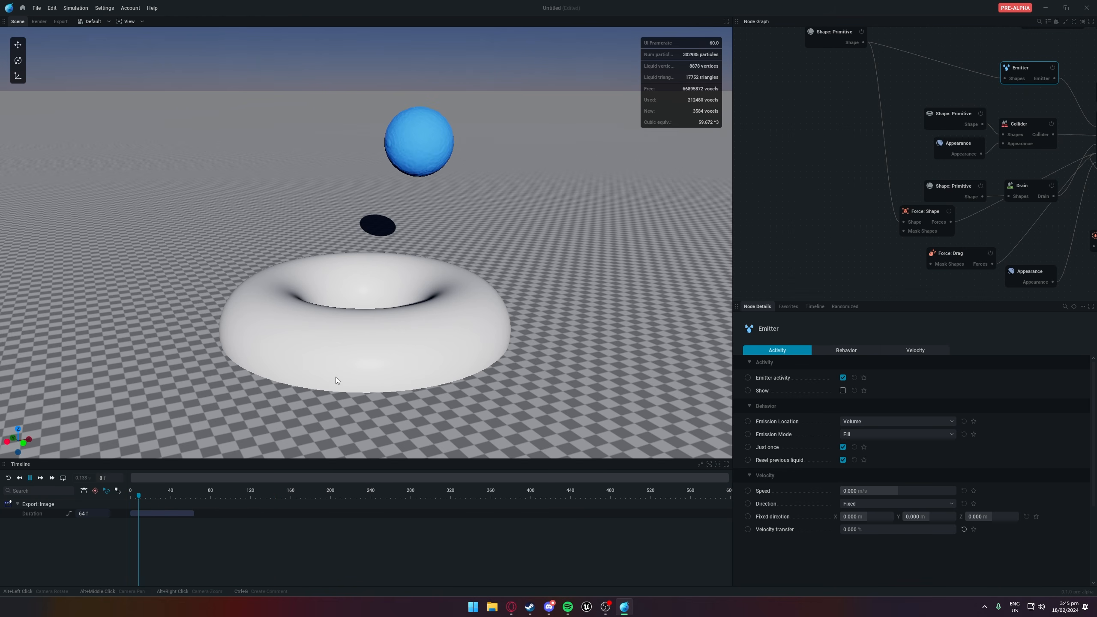
{"action": "left_click", "coordinate": [30, 478]}
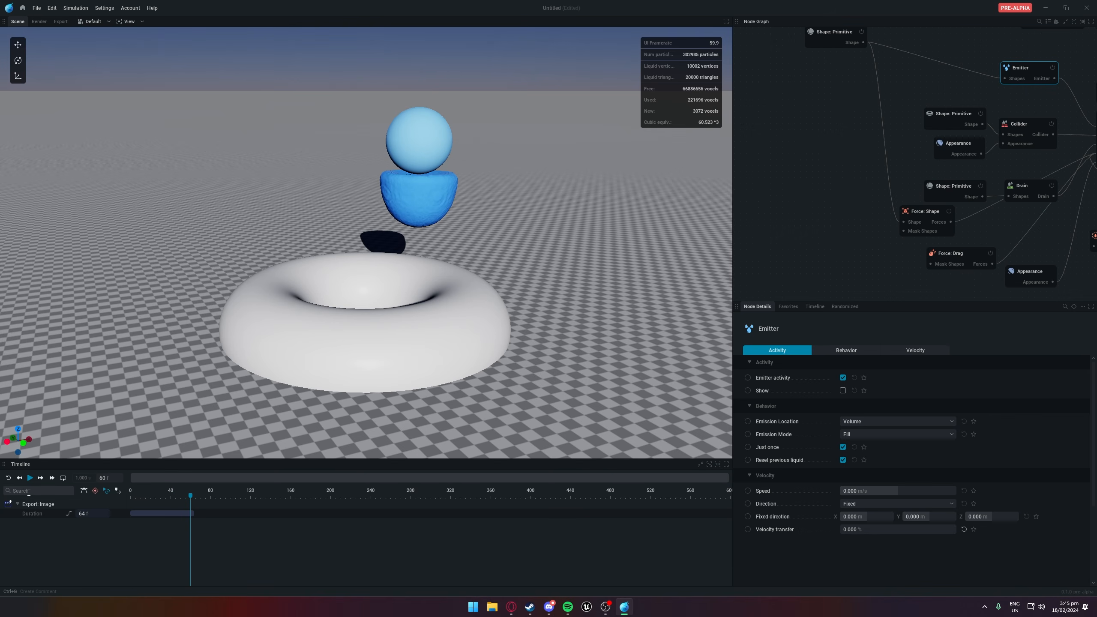
{"action": "left_click", "coordinate": [9, 478]}
{"action": "left_click", "coordinate": [30, 478]}
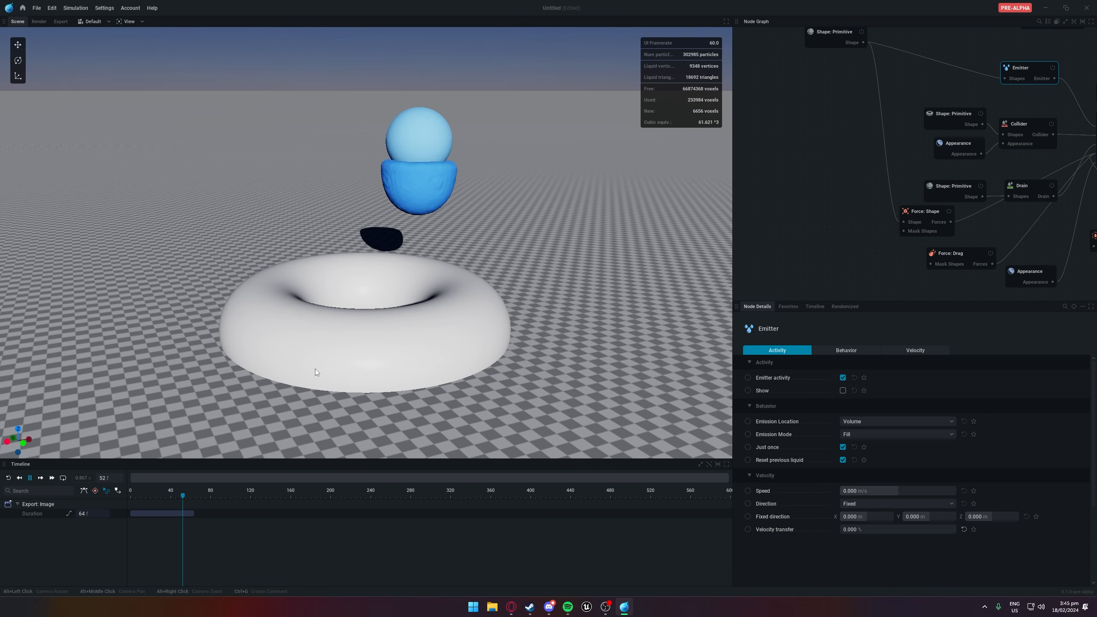
{"action": "key", "text": "space"}
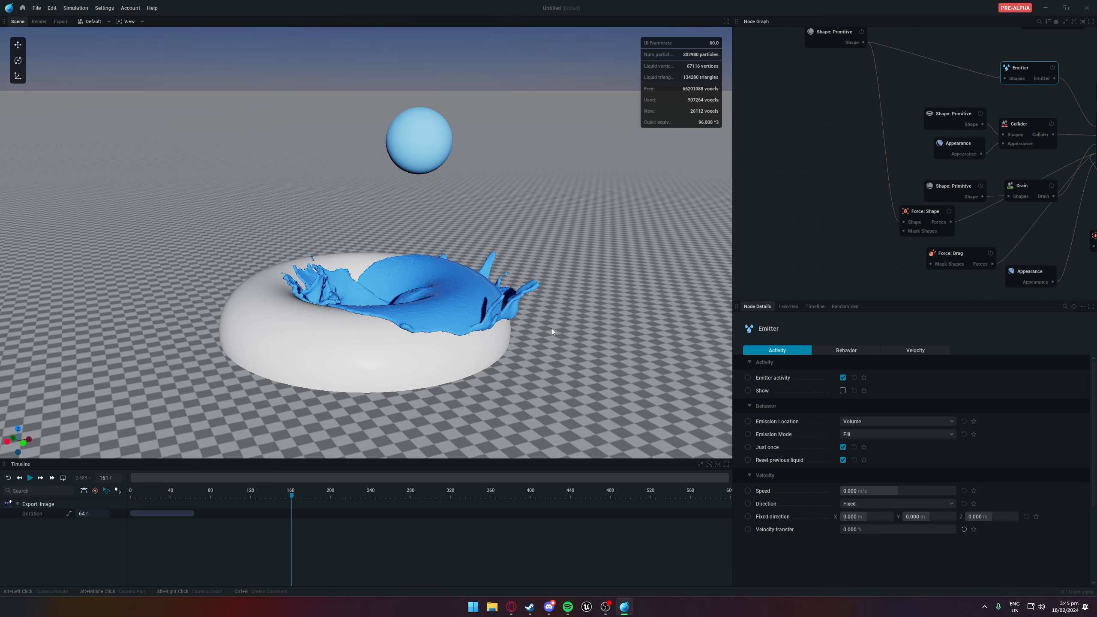
Locate the Export: Image node at the end of the node graph and open its settings
{"action": "middle_click_drag", "start_coordinate": [887, 223], "coordinate": [827, 227]}
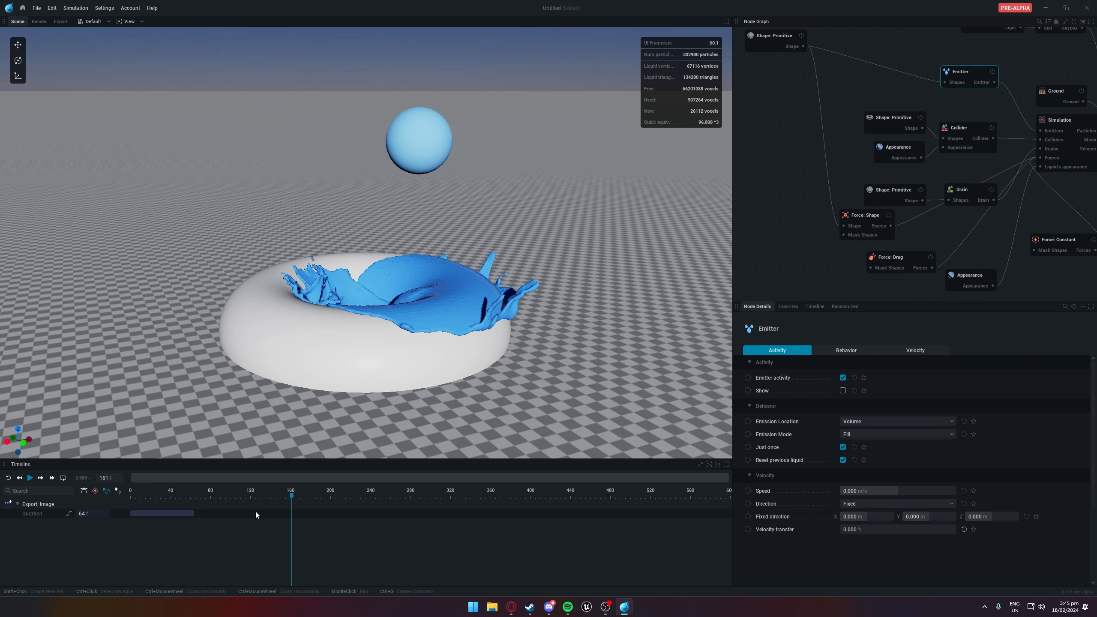
{"action": "middle_click_drag", "start_coordinate": [843, 285], "coordinate": [642, 301]}
{"action": "middle_click_drag", "start_coordinate": [913, 169], "coordinate": [744, 200]}
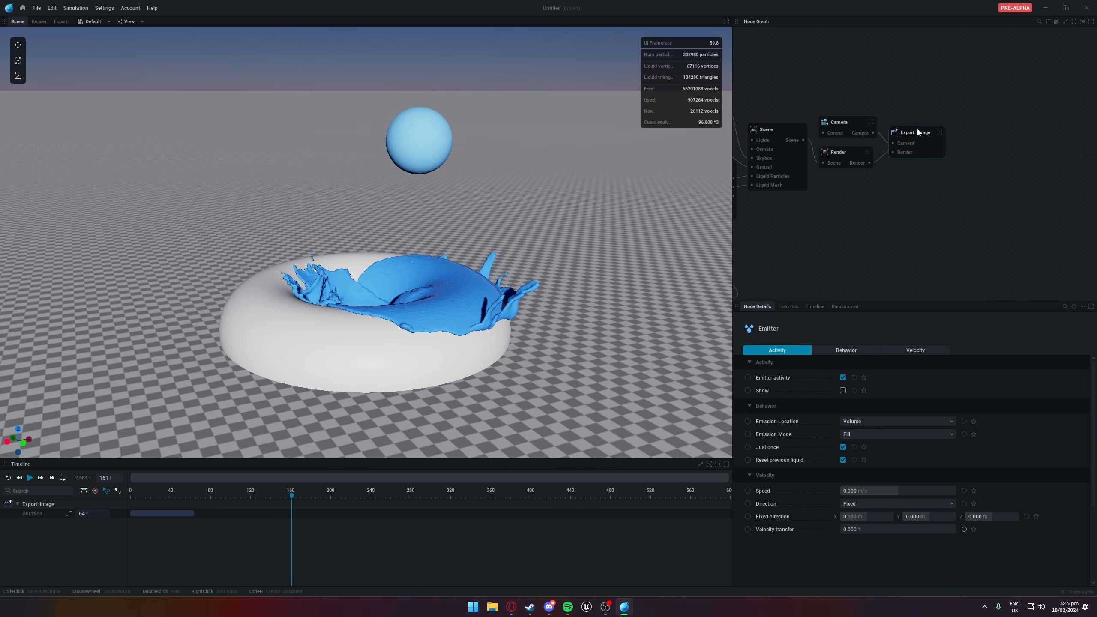
{"action": "left_click", "coordinate": [927, 149]}
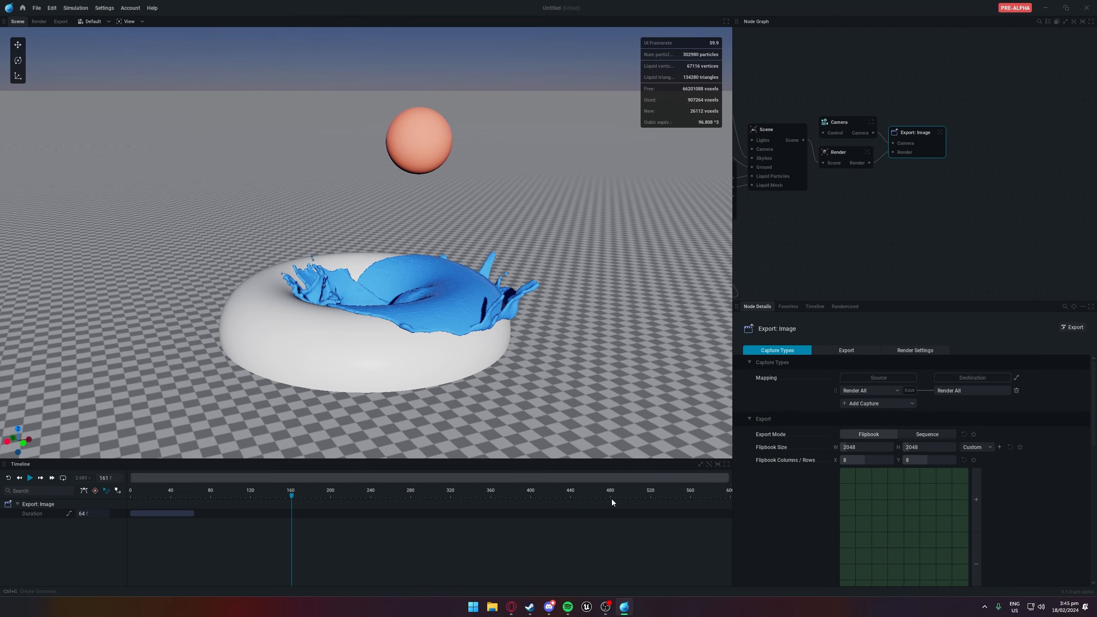
Keyframe the position of the sphere primitive feeding the emitter at the current frame and add another Z keyframe at frame 0
{"action": "middle_click_drag", "start_coordinate": [835, 220], "coordinate": [1052, 190]}
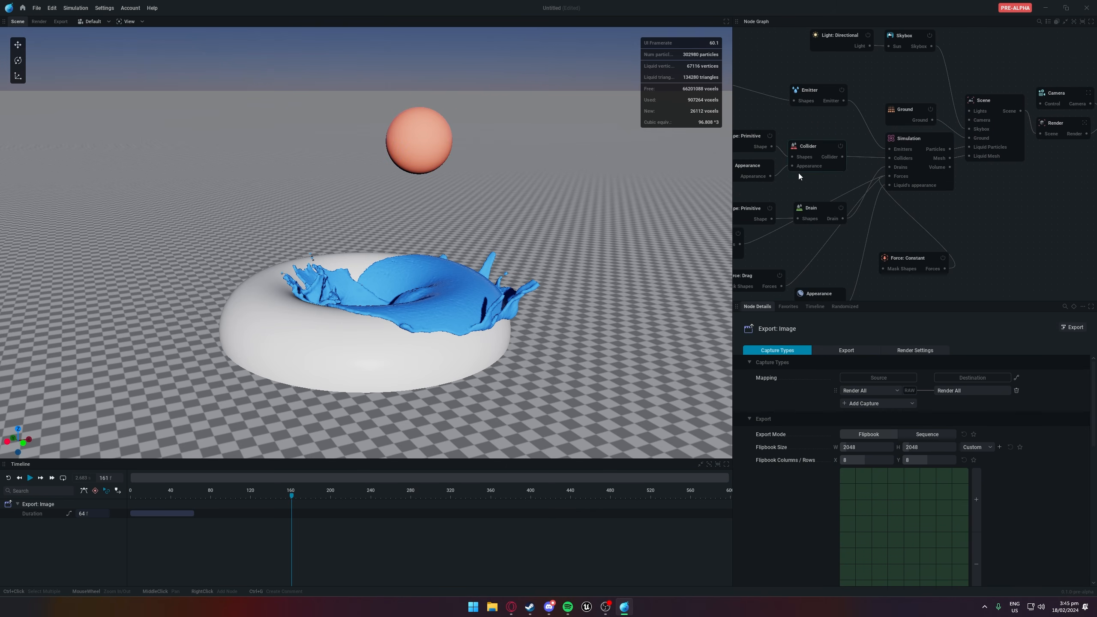
{"action": "middle_click_drag", "start_coordinate": [799, 173], "coordinate": [906, 223]}
{"action": "middle_click_drag", "start_coordinate": [820, 158], "coordinate": [873, 127]}
{"action": "left_click", "coordinate": [871, 127]}
{"action": "left_click", "coordinate": [799, 81]}
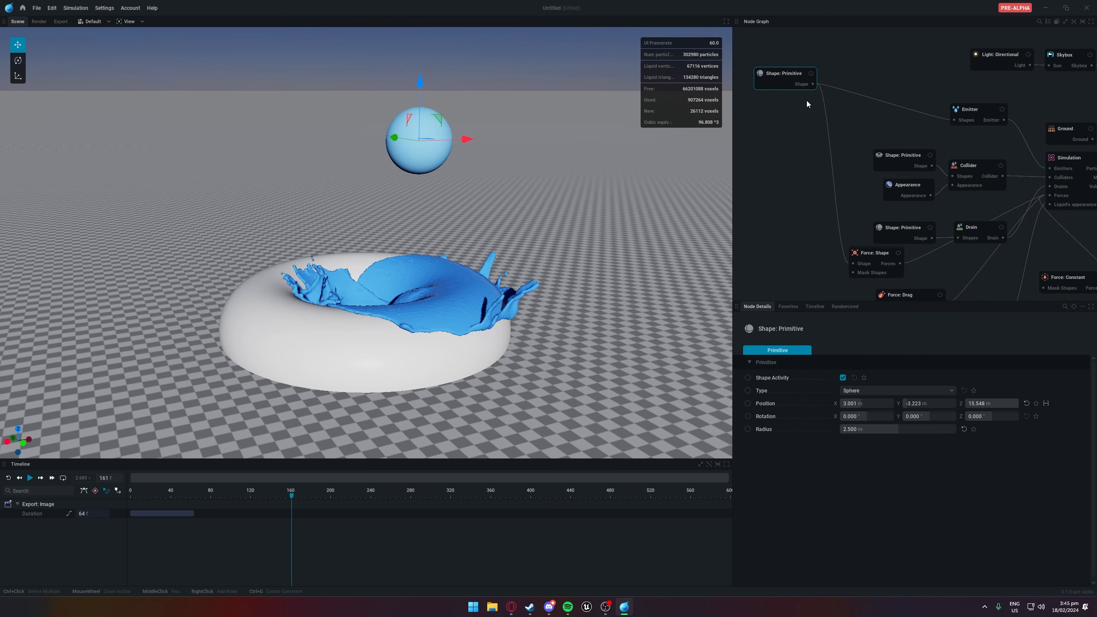
{"action": "left_click", "coordinate": [748, 404]}
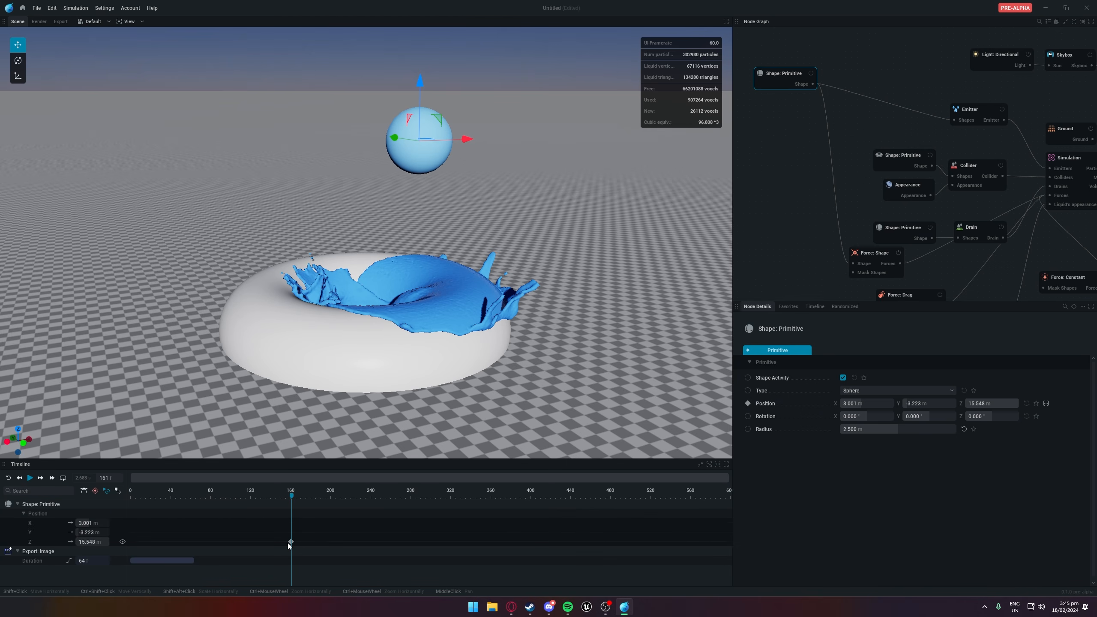
{"action": "left_click", "coordinate": [134, 543], "text": "shift"}
{"action": "left_click_drag", "start_coordinate": [135, 541], "coordinate": [108, 540]}
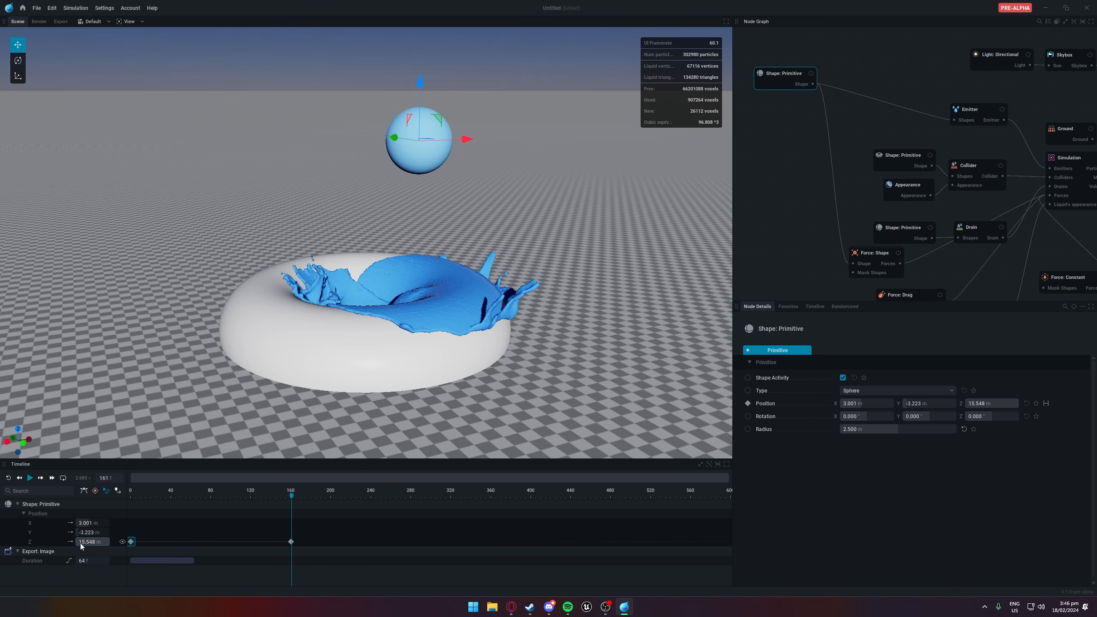
Set the sphere's Z position keyframe at frame 160 to 2.876 m and play the simulation to frame 325
{"action": "left_click", "coordinate": [291, 542]}
{"action": "left_click_drag", "start_coordinate": [92, 543], "coordinate": [73, 543]}
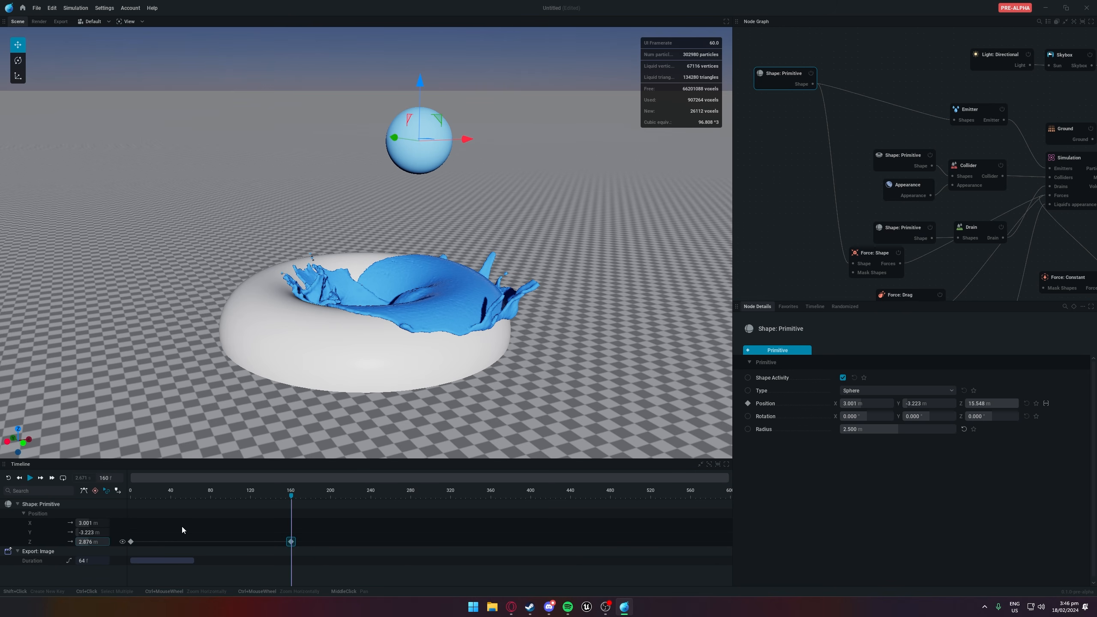
{"action": "key", "text": "space"}
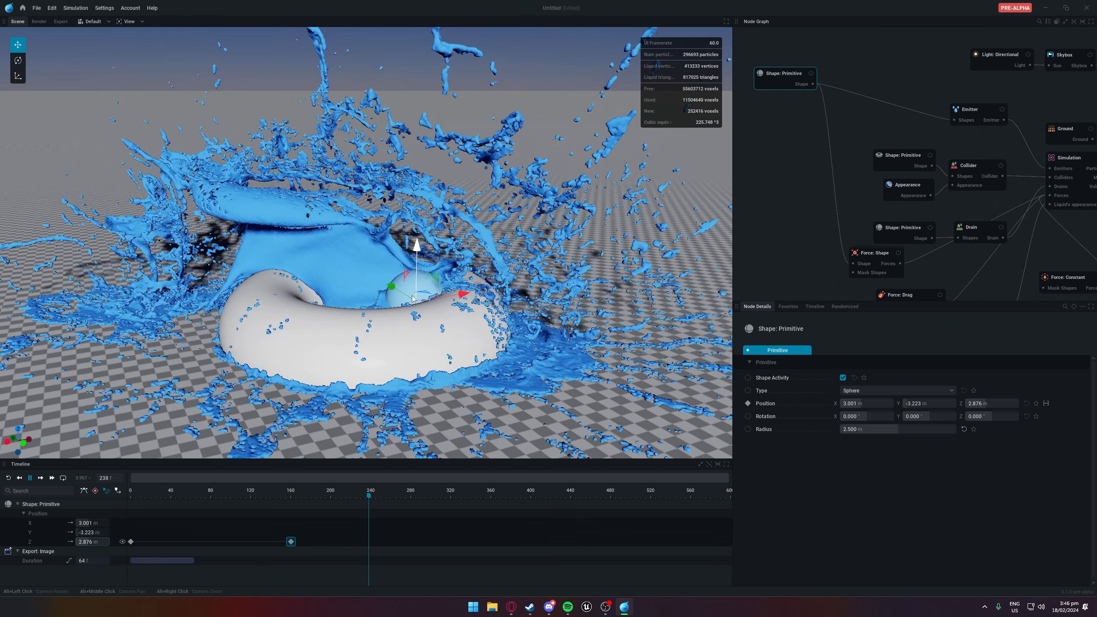
{"action": "key", "text": "space"}
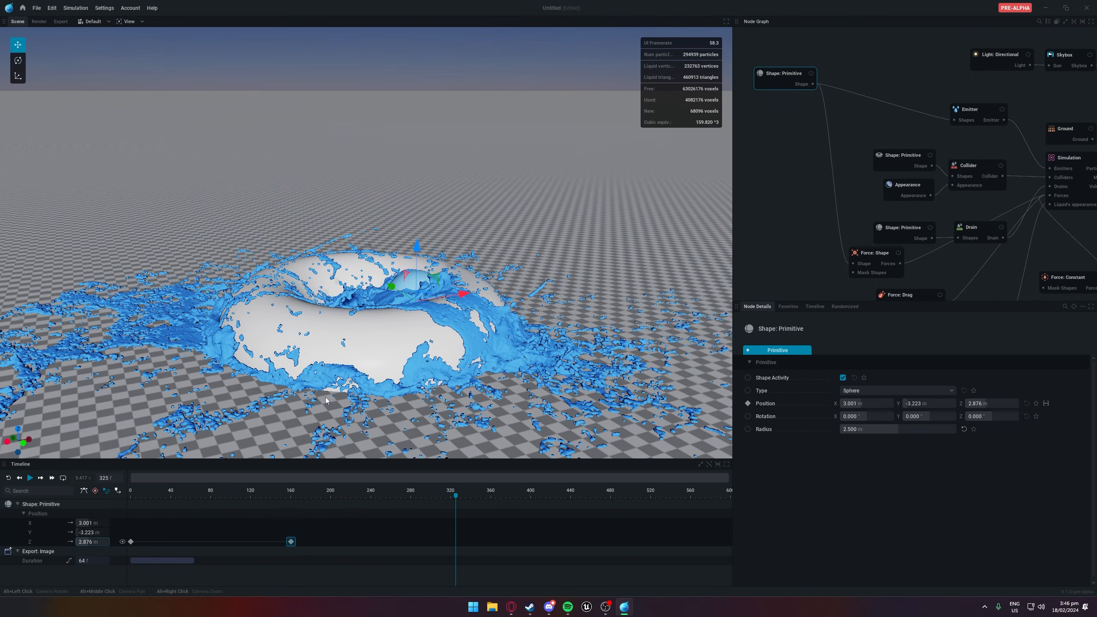
Set the handle type of the Z keyframe at frame 160 to Free and review its interpolation modes
{"action": "right_click", "coordinate": [292, 543]}
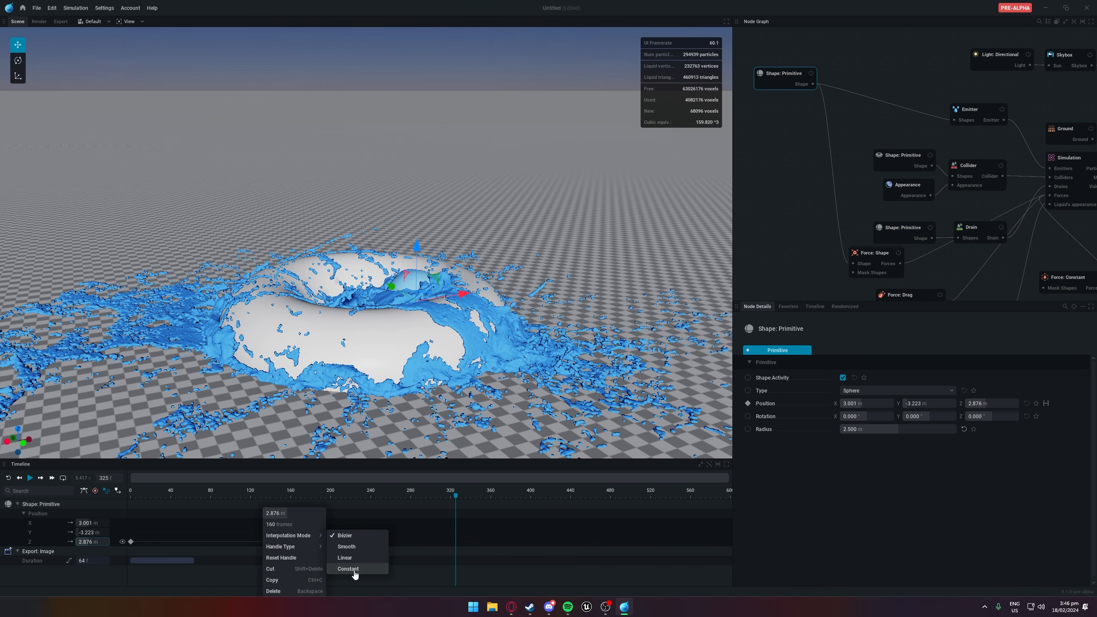
{"action": "mouse_move", "coordinate": [301, 548]}
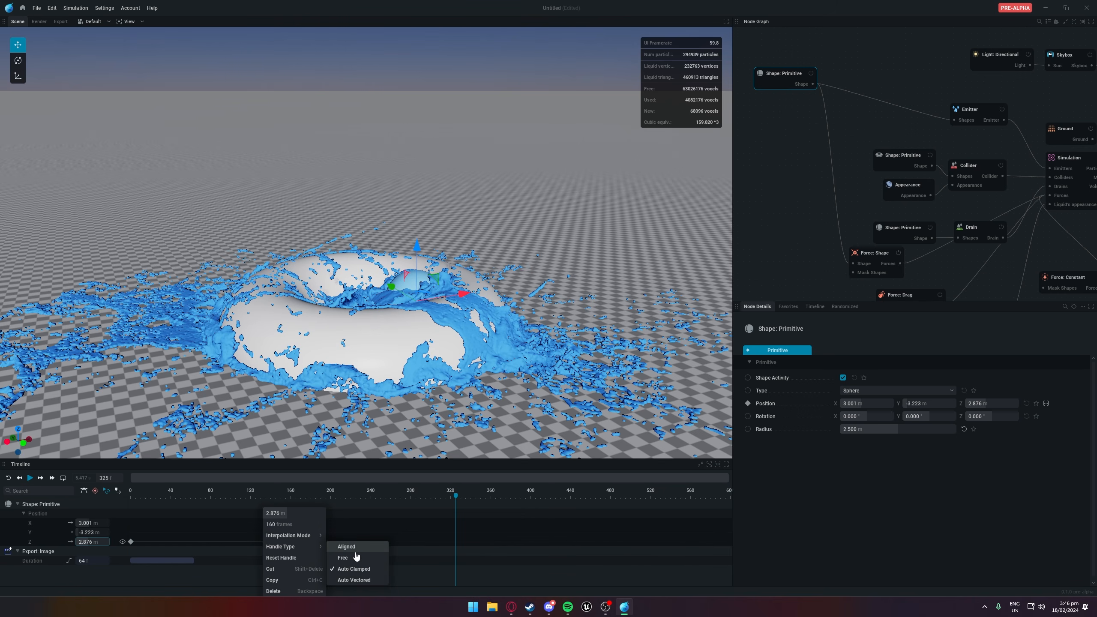
{"action": "left_click", "coordinate": [342, 558]}
{"action": "right_click", "coordinate": [290, 544]}
{"action": "mouse_move", "coordinate": [293, 547]}
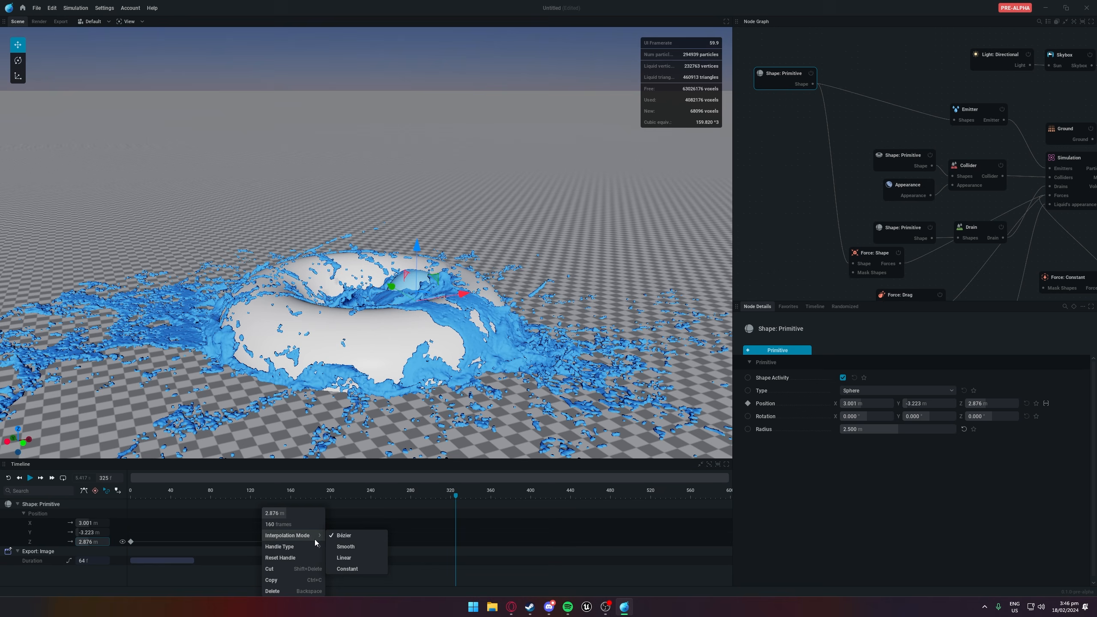
{"action": "left_click", "coordinate": [158, 589]}
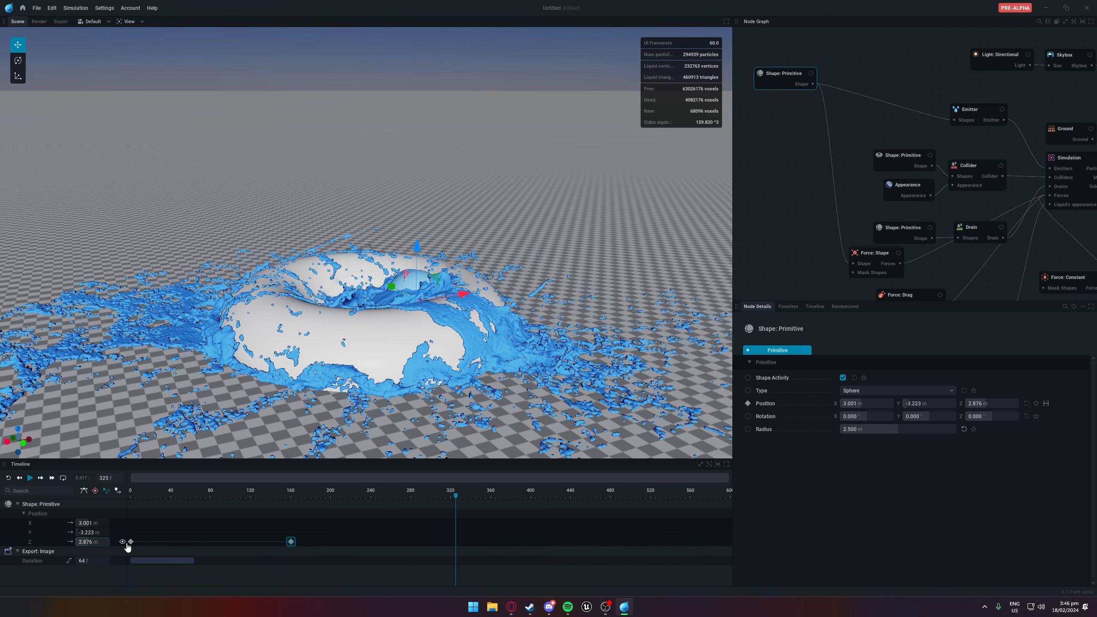
Select both Z position keyframes and switch their handle type to Aligned and finally to Free
{"action": "left_click", "coordinate": [131, 543]}
{"action": "left_click", "coordinate": [291, 542]}
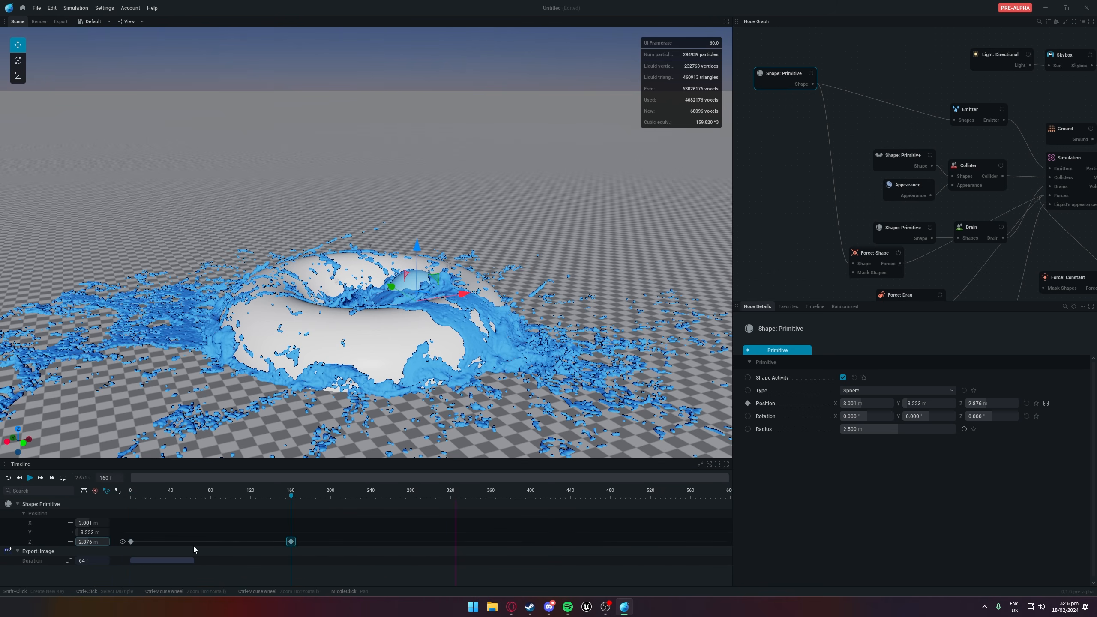
{"action": "left_click", "coordinate": [131, 542], "text": "ctrl"}
{"action": "right_click", "coordinate": [285, 544]}
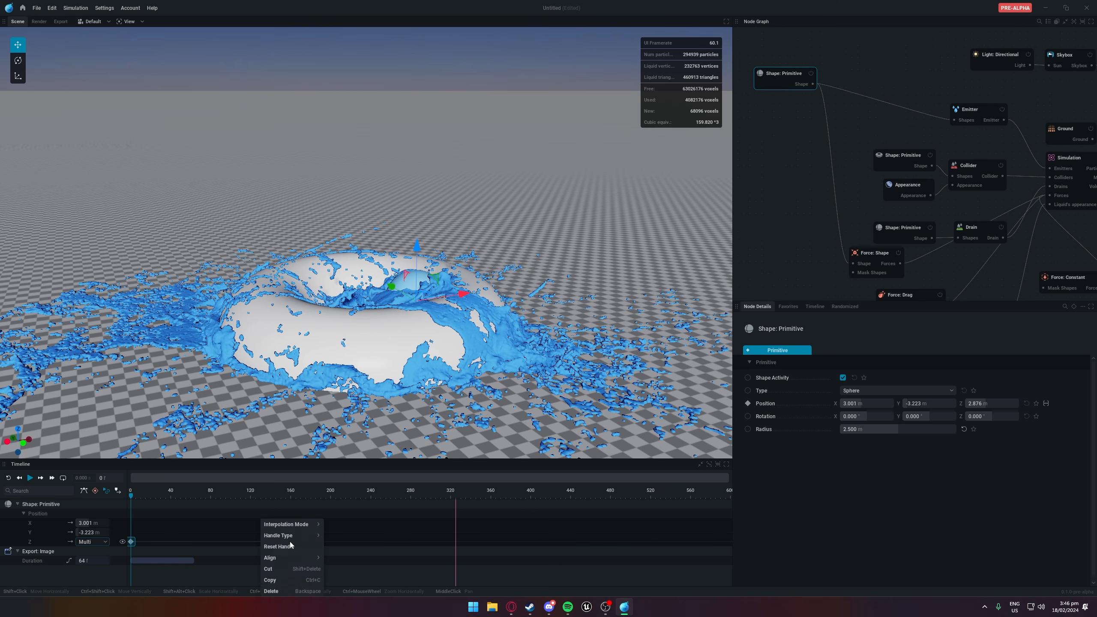
{"action": "mouse_move", "coordinate": [302, 558]}
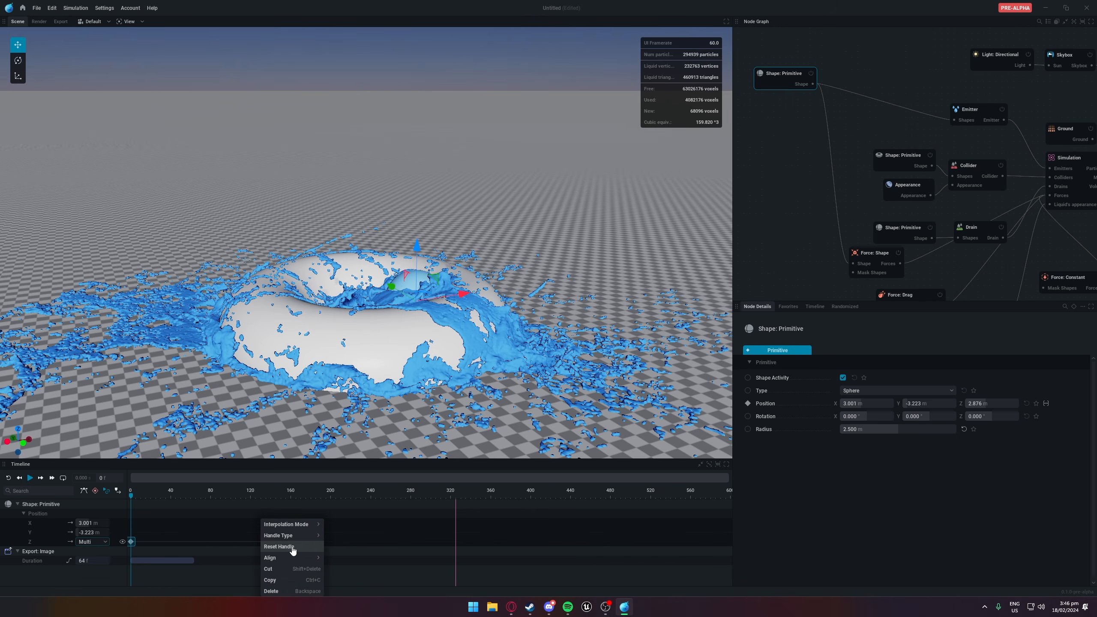
{"action": "mouse_move", "coordinate": [297, 536]}
{"action": "left_click", "coordinate": [345, 537]}
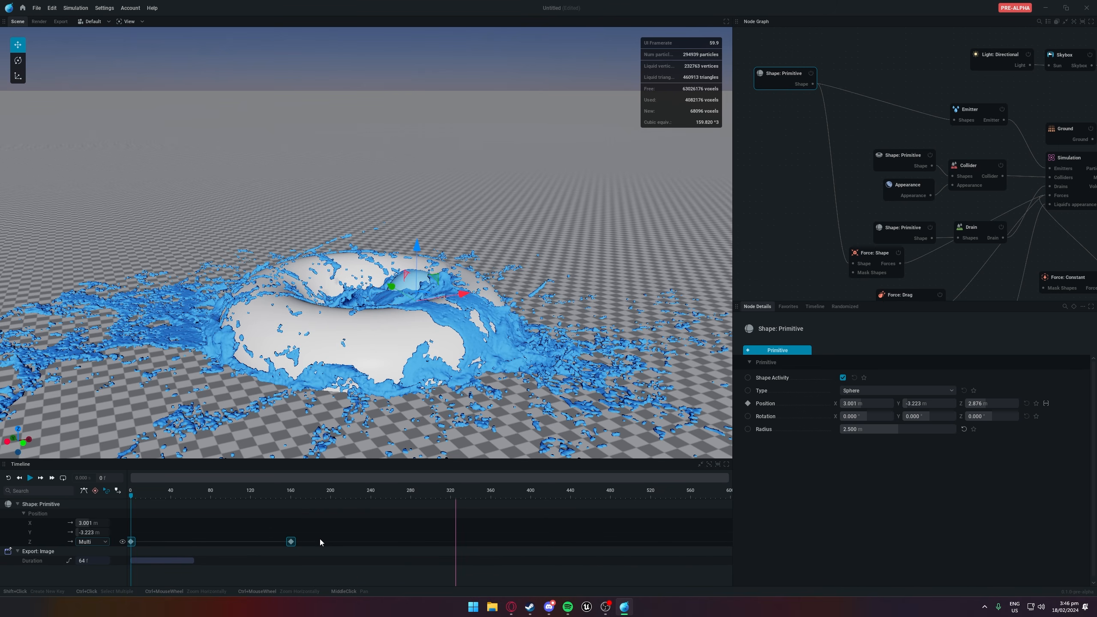
{"action": "right_click", "coordinate": [291, 542]}
{"action": "mouse_move", "coordinate": [298, 524]}
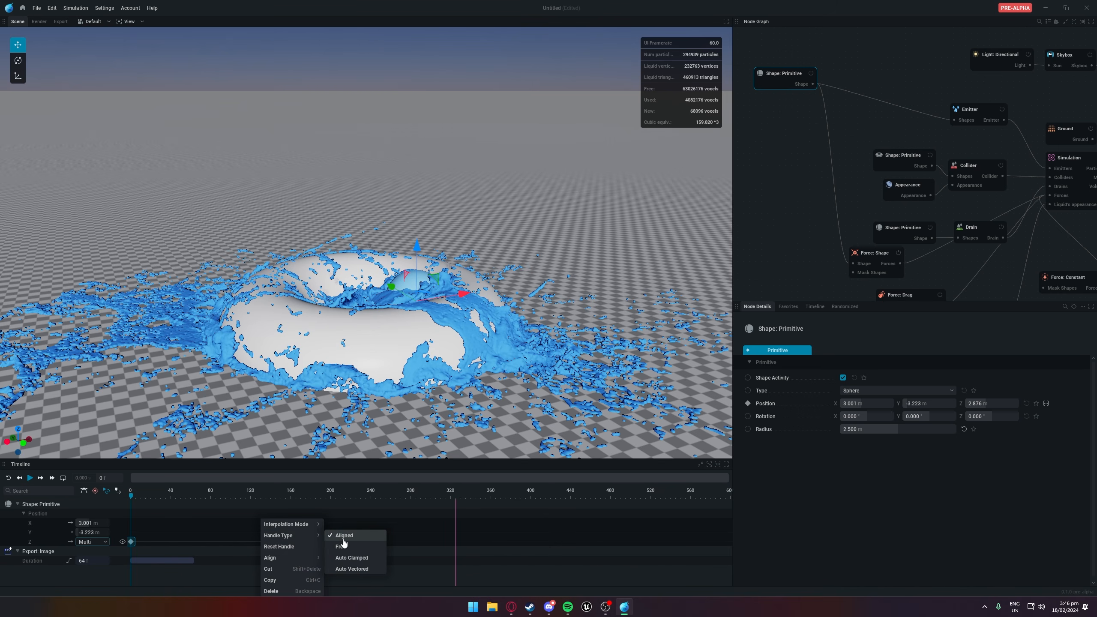
{"action": "left_click", "coordinate": [344, 547]}
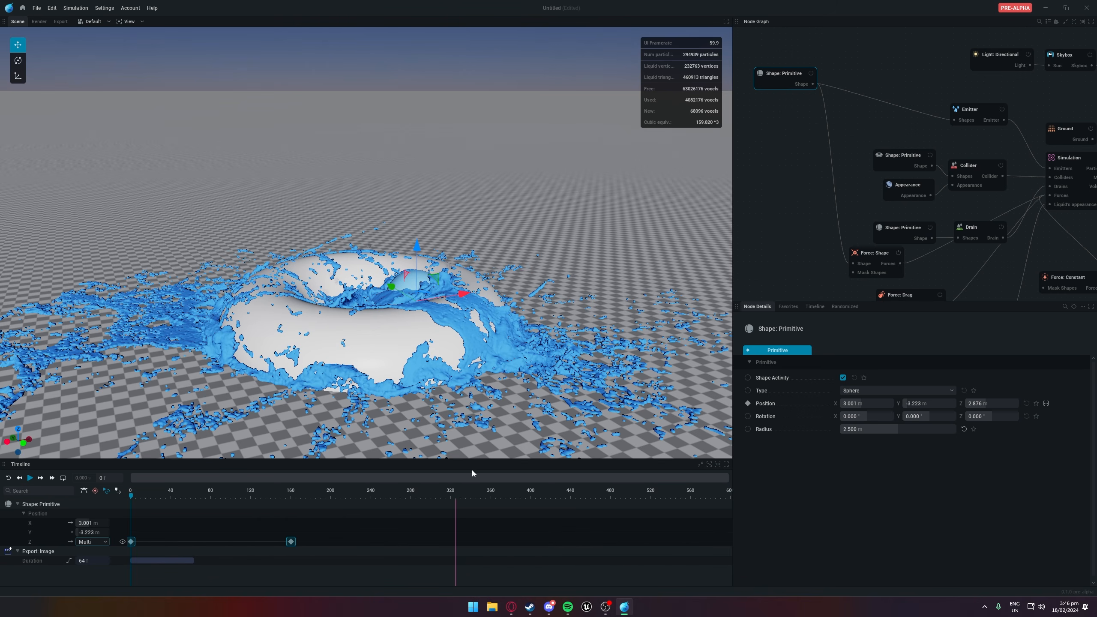
Replay the keyframed sphere animation from the start and pause it at frame 215
{"action": "key", "text": "space"}
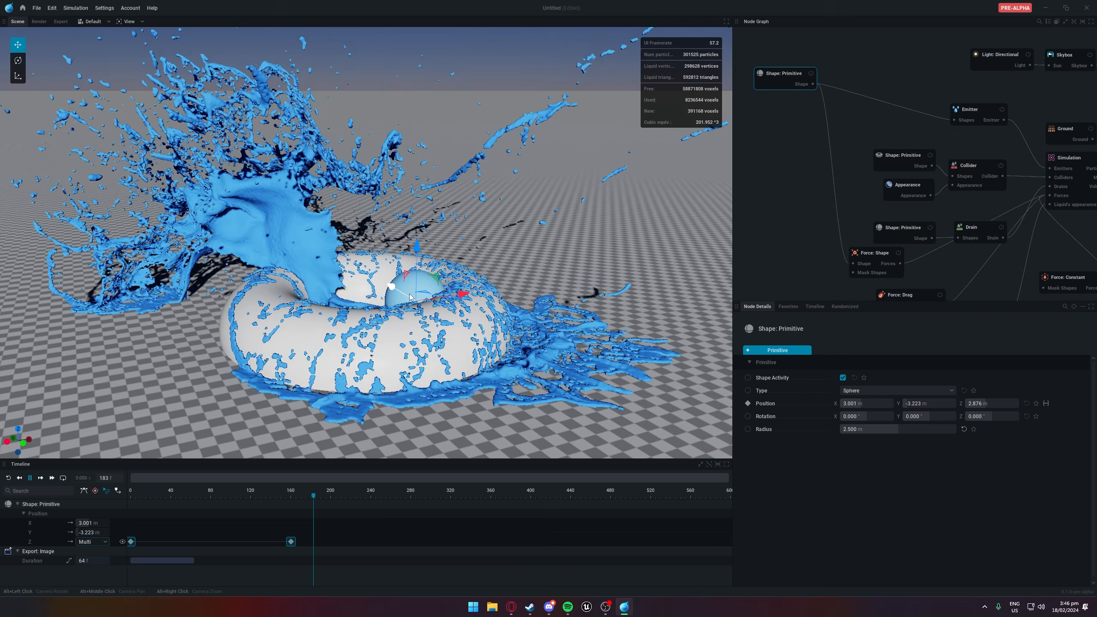
{"action": "key", "text": "space"}
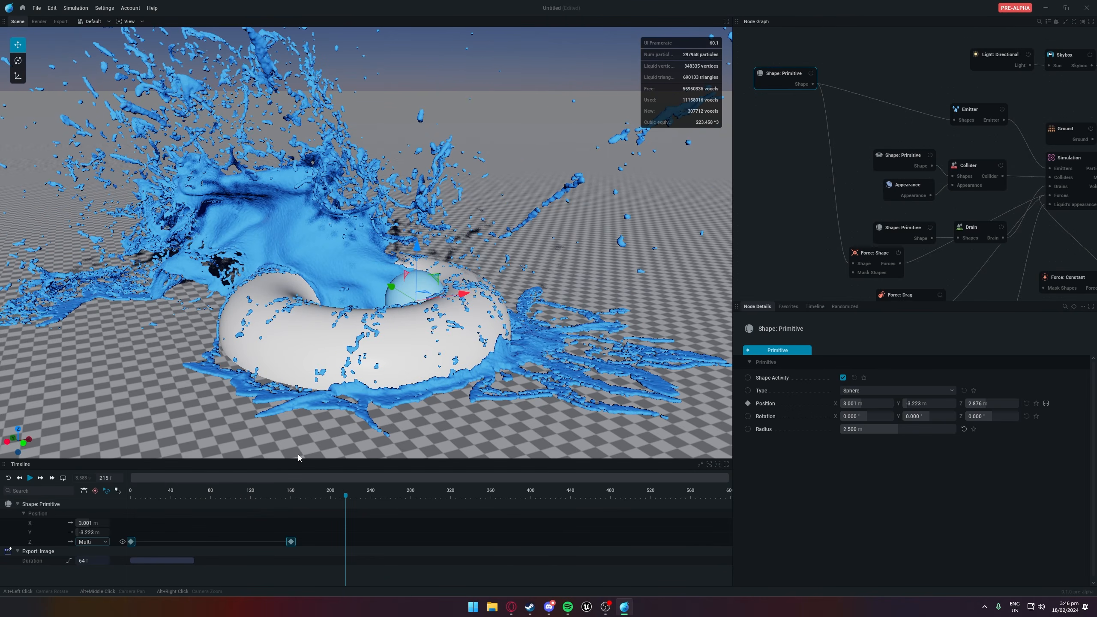
{"action": "left_click", "coordinate": [96, 534]}
{"action": "left_click", "coordinate": [96, 542]}
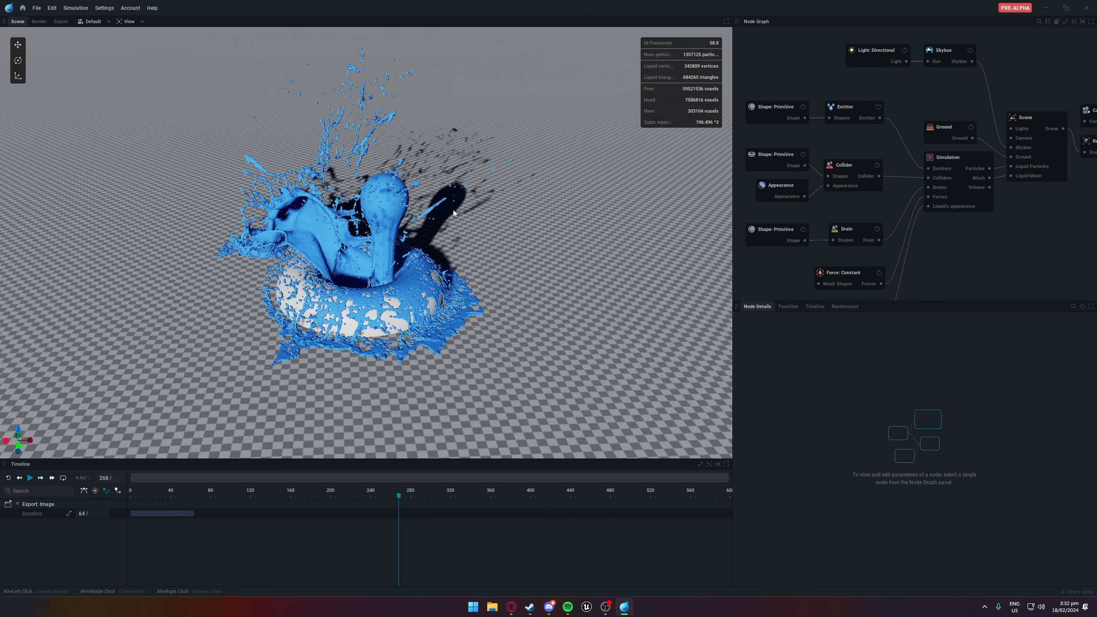
Examine the node graph's layout and the parameters of the Simulation, Emitter and Scene nodes
{"action": "scroll", "coordinate": [452, 211], "scroll_direction": "down", "scroll_amount": 3}
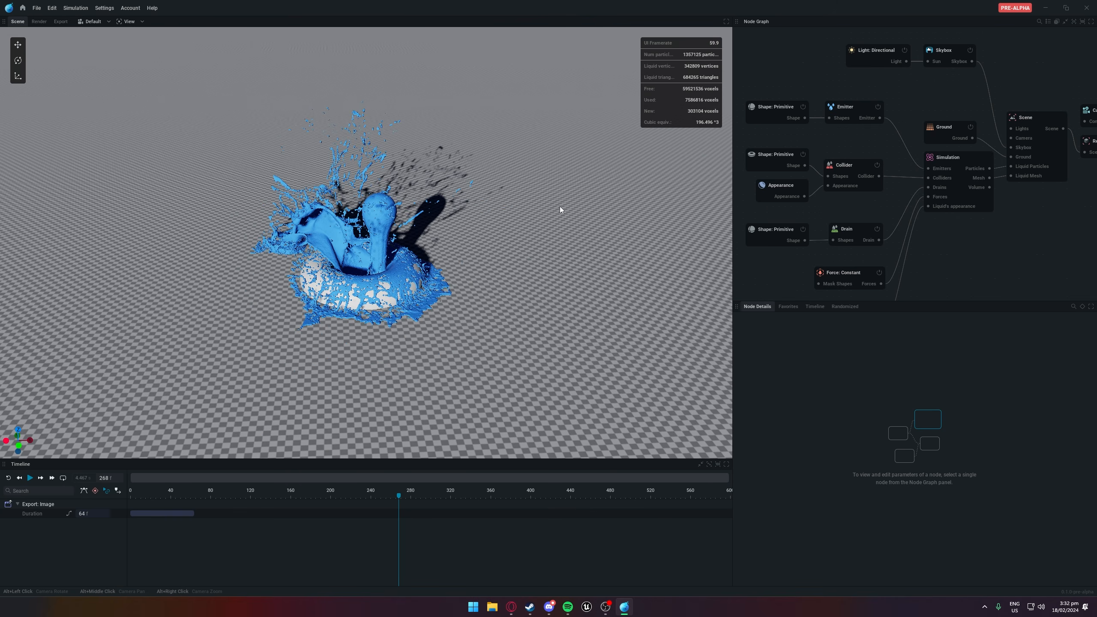
{"action": "scroll", "coordinate": [904, 102], "scroll_direction": "down", "scroll_amount": 4}
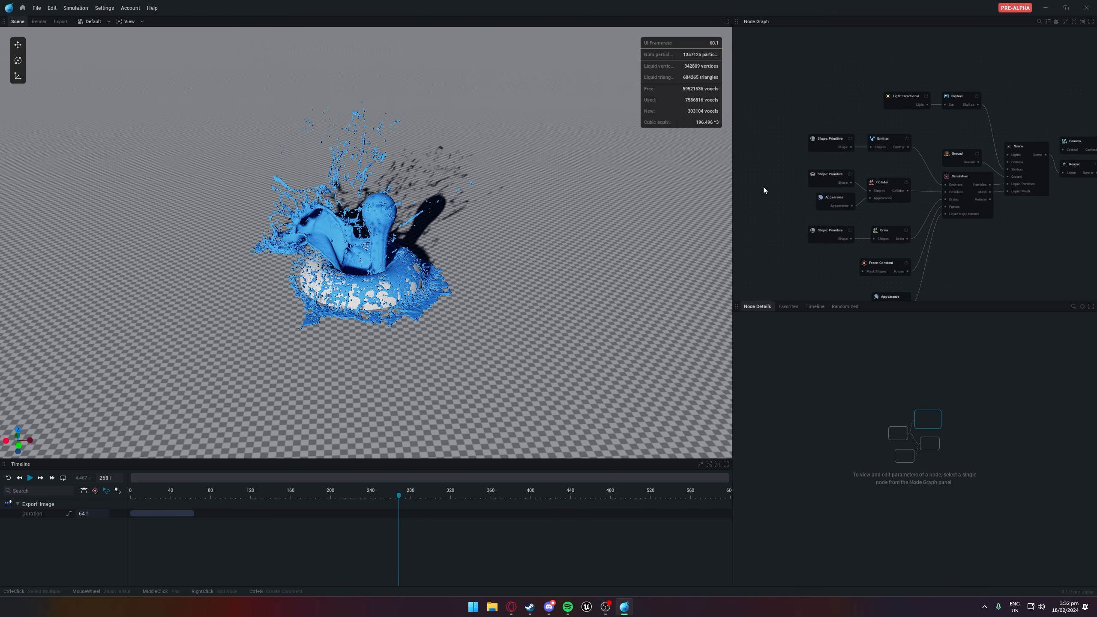
{"action": "scroll", "coordinate": [764, 190], "scroll_direction": "up", "scroll_amount": 5}
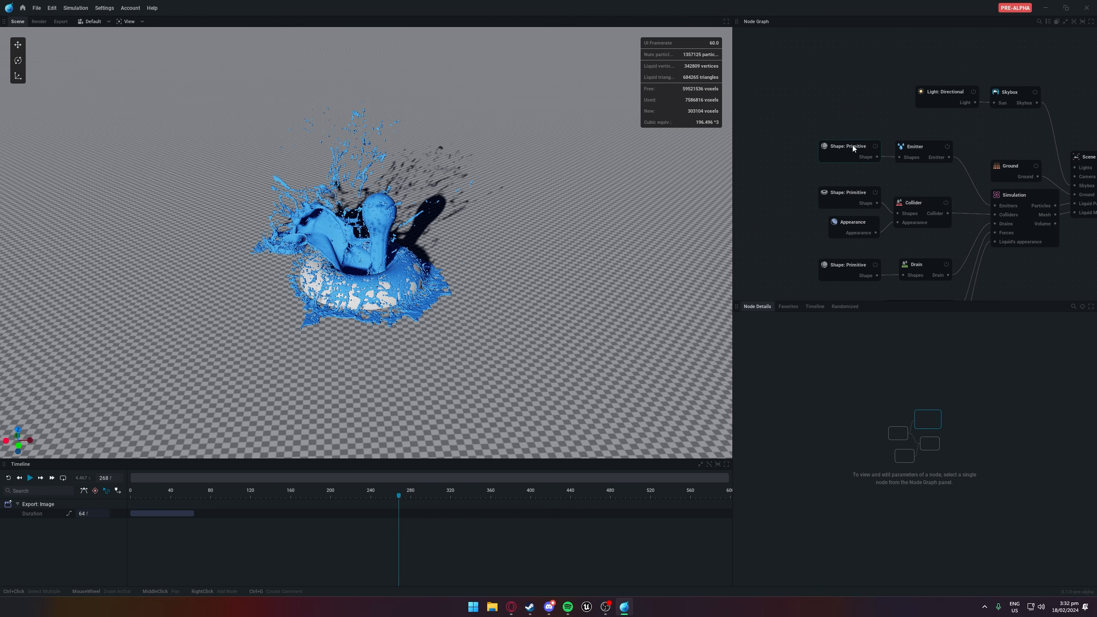
{"action": "middle_click_drag", "start_coordinate": [879, 114], "coordinate": [825, 31]}
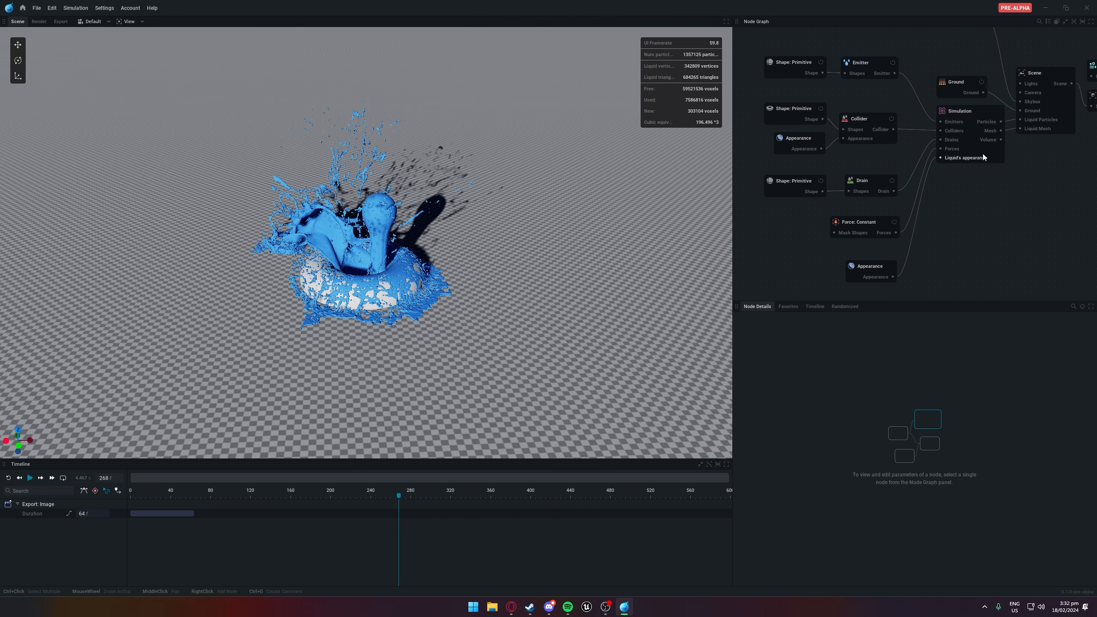
{"action": "middle_click_drag", "start_coordinate": [982, 152], "coordinate": [913, 270]}
{"action": "left_click", "coordinate": [876, 188]}
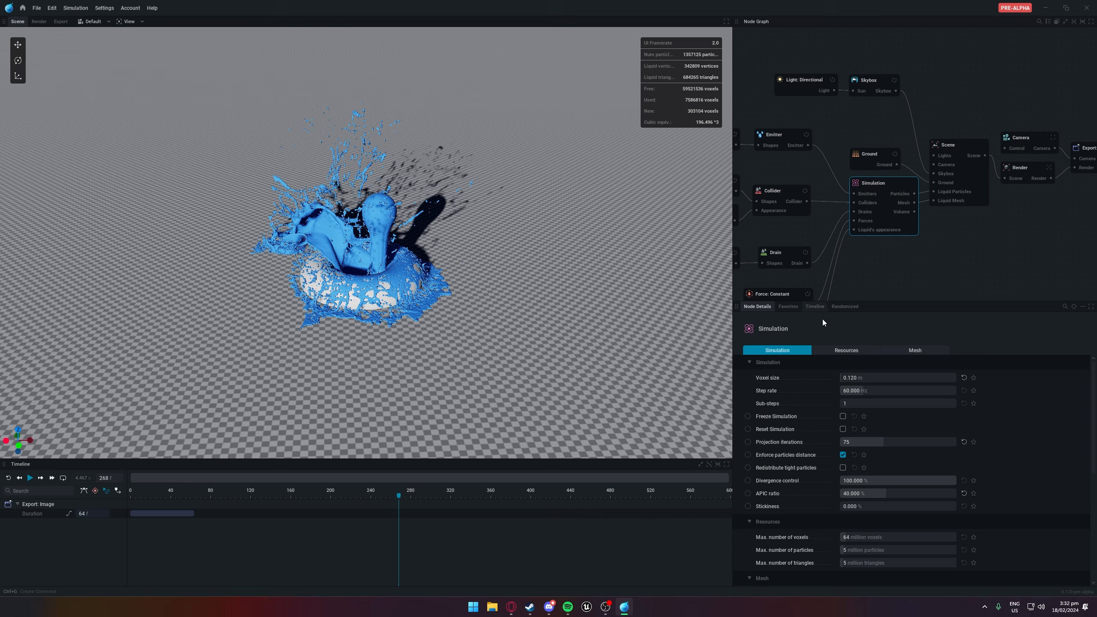
{"action": "scroll", "coordinate": [904, 402], "scroll_direction": "down", "scroll_amount": 4}
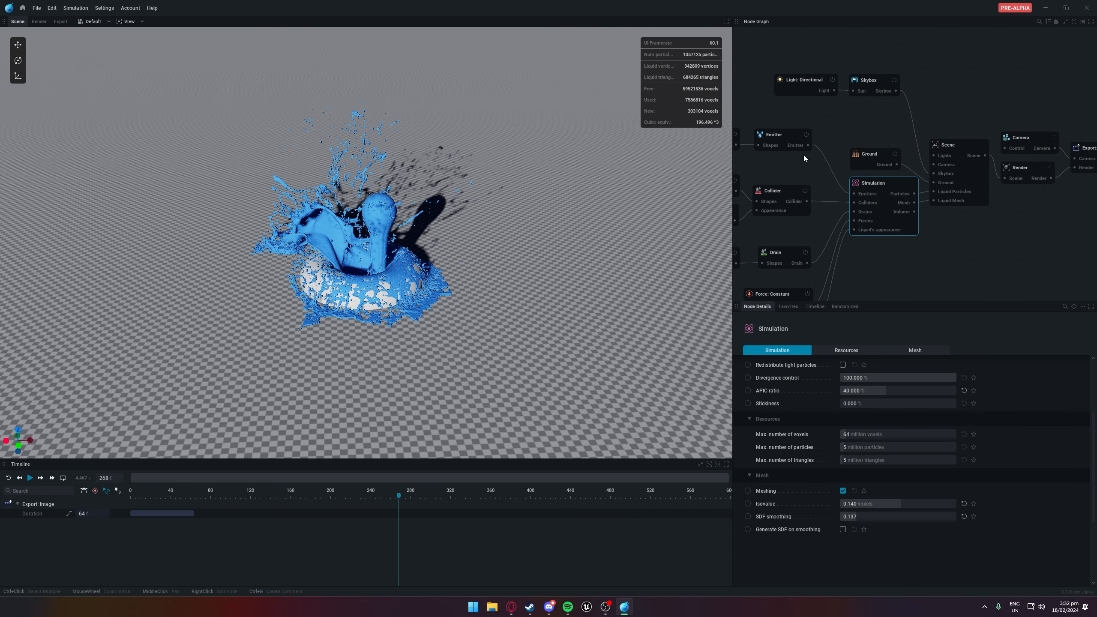
{"action": "left_click", "coordinate": [771, 139]}
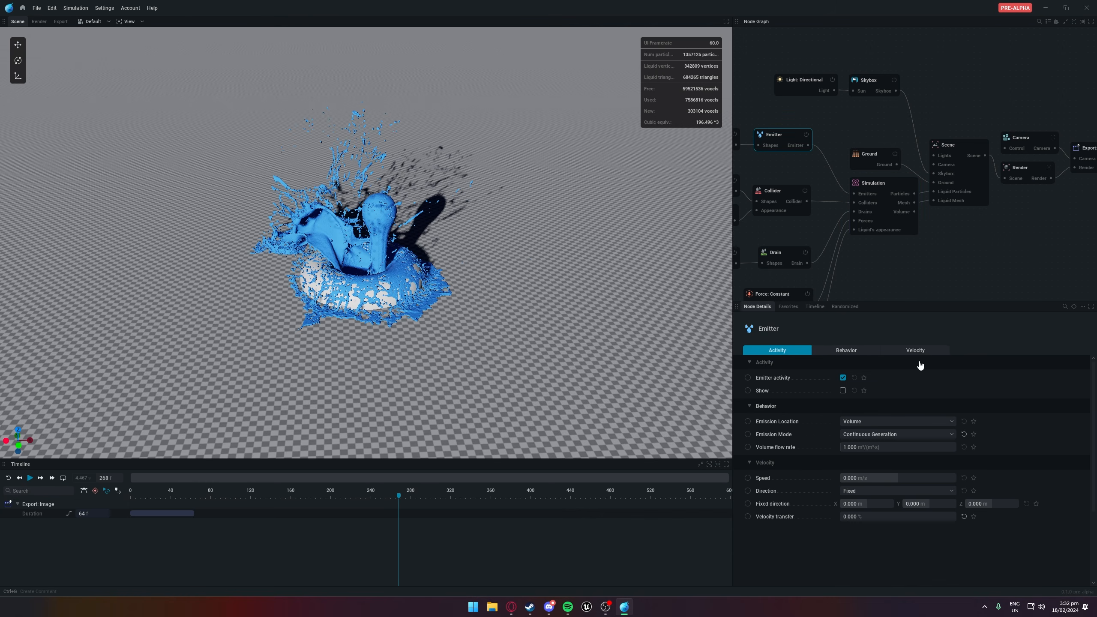
{"action": "left_click", "coordinate": [877, 187]}
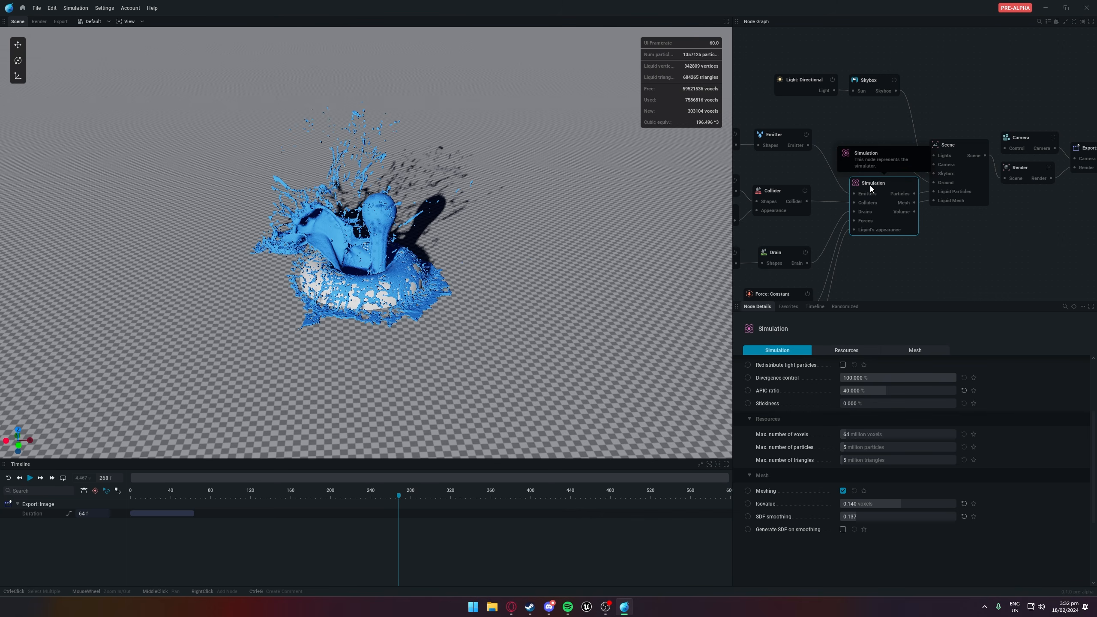
{"action": "left_click", "coordinate": [957, 154]}
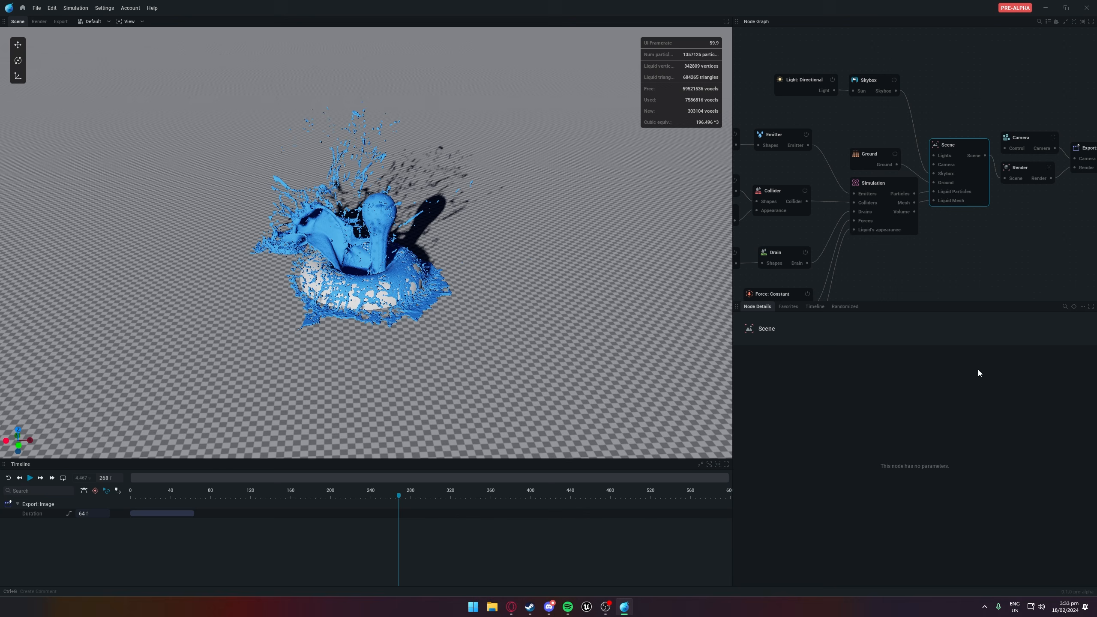
Change the type of the shape primitive feeding the emitter to Box
{"action": "middle_click_drag", "start_coordinate": [865, 265], "coordinate": [986, 262]}
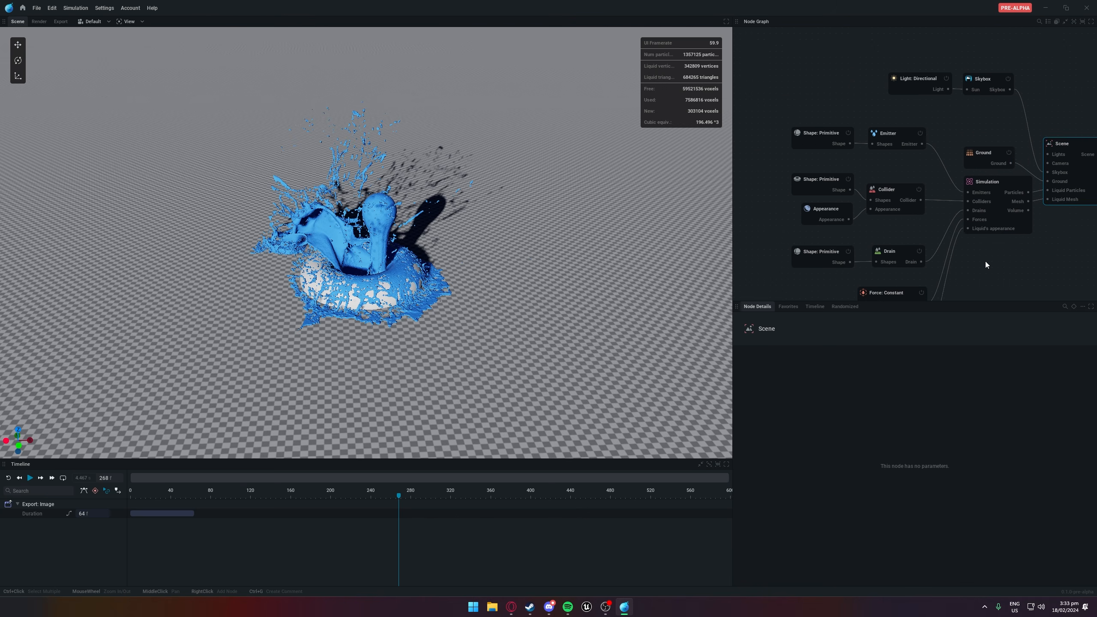
{"action": "middle_click_drag", "start_coordinate": [764, 221], "coordinate": [749, 204]}
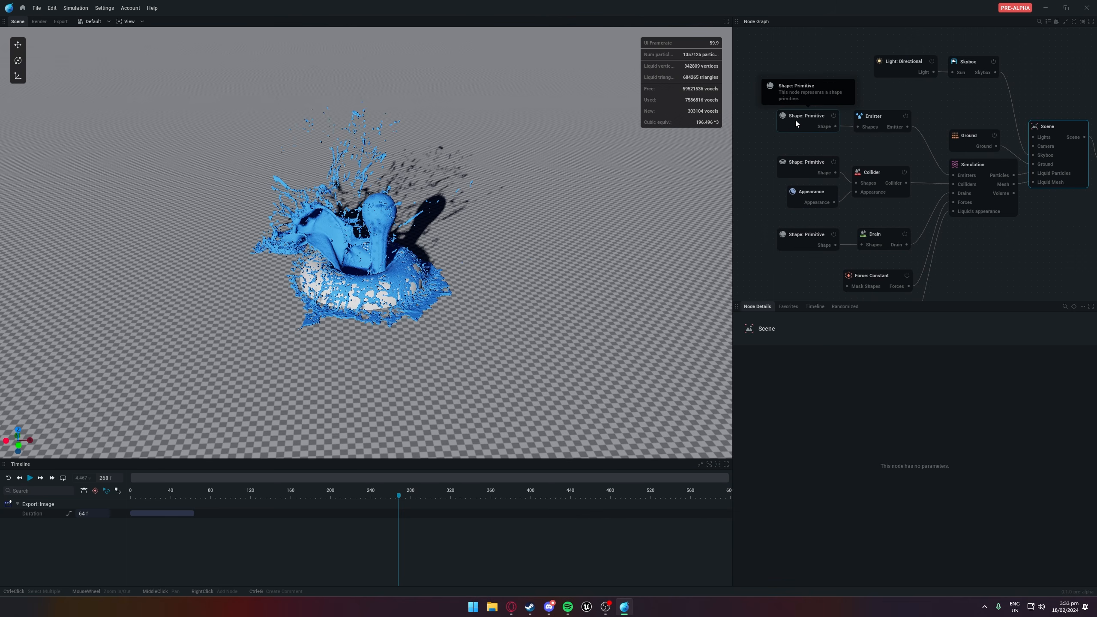
{"action": "middle_click_drag", "start_coordinate": [767, 240], "coordinate": [788, 230]}
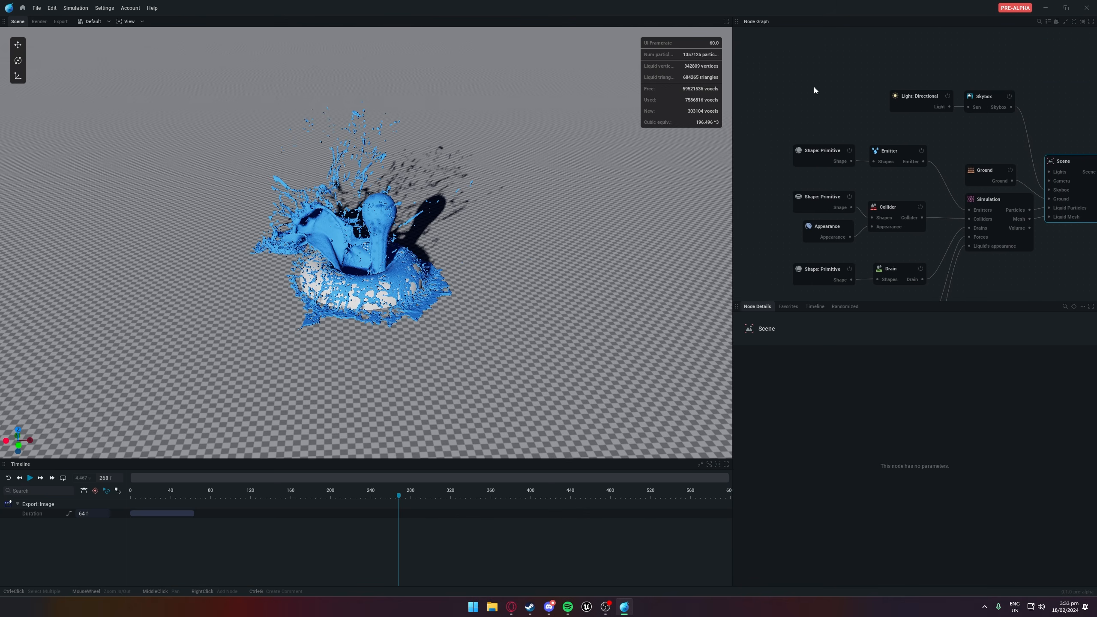
{"action": "left_click", "coordinate": [833, 138]}
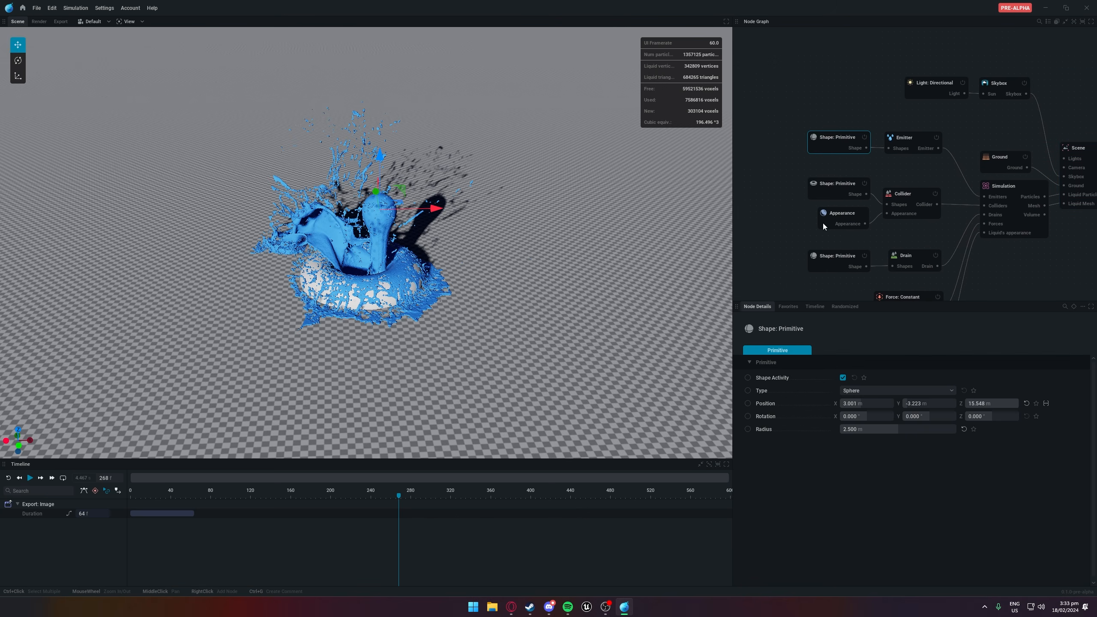
{"action": "left_click", "coordinate": [865, 391]}
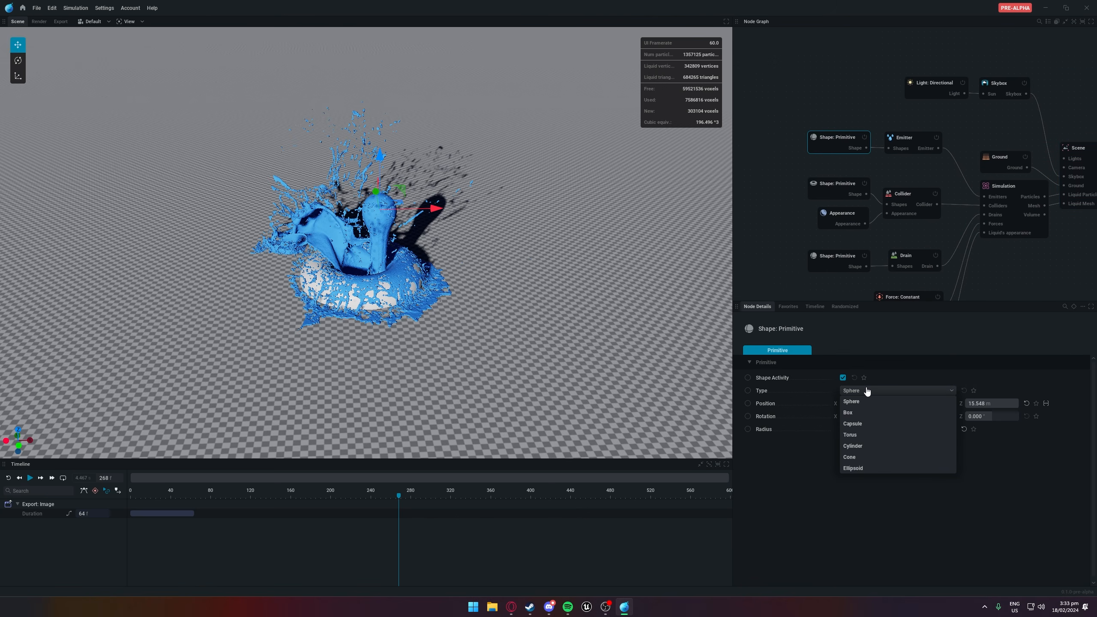
{"action": "left_click", "coordinate": [857, 415]}
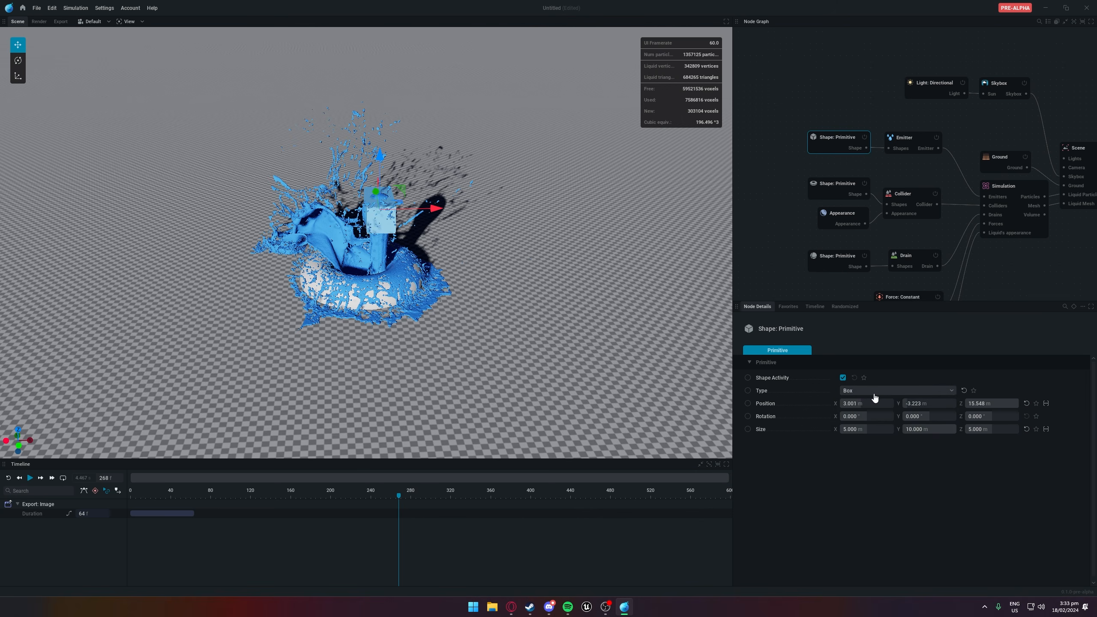
Change the emitter's shape primitive to Capsule and finally to Cylinder
{"action": "left_click", "coordinate": [875, 391]}
{"action": "left_click", "coordinate": [863, 409]}
{"action": "left_click", "coordinate": [868, 391]}
{"action": "left_click", "coordinate": [869, 415]}
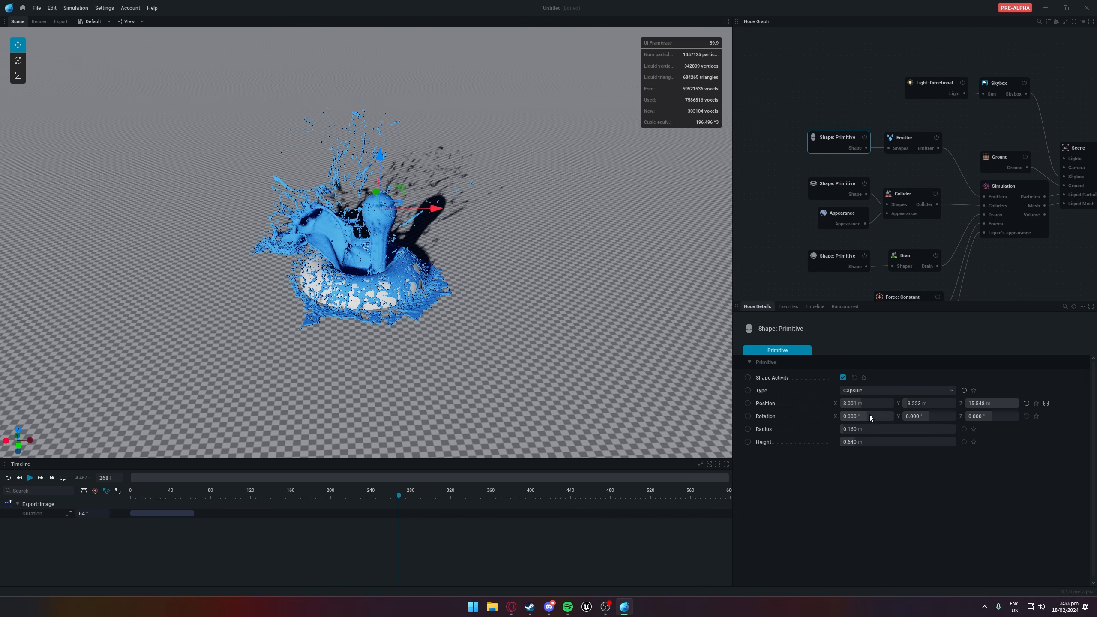
{"action": "left_click", "coordinate": [871, 390]}
{"action": "left_click", "coordinate": [869, 448]}
Give the cylinder a 1.860 m radius and 3.133 m height, reset its position, and move it to about X 17 m, Z 21.4 m
{"action": "left_click_drag", "start_coordinate": [428, 208], "coordinate": [502, 210]}
{"action": "scroll", "coordinate": [512, 207], "scroll_direction": "up", "scroll_amount": 5}
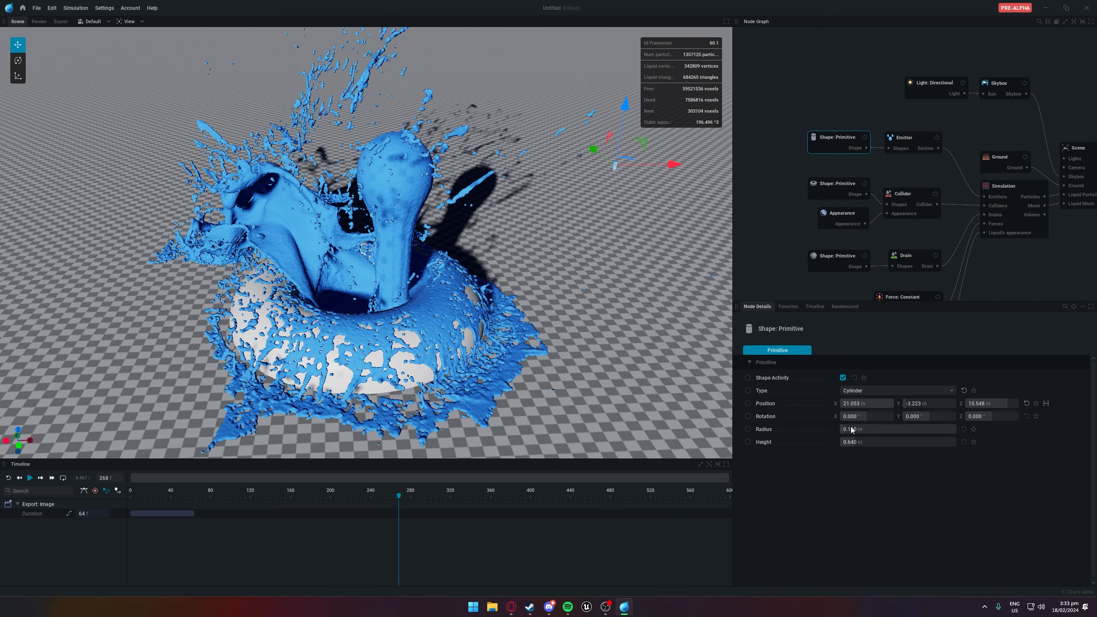
{"action": "left_click_drag", "start_coordinate": [852, 429], "coordinate": [985, 449]}
{"action": "left_click_drag", "start_coordinate": [862, 427], "coordinate": [844, 443]}
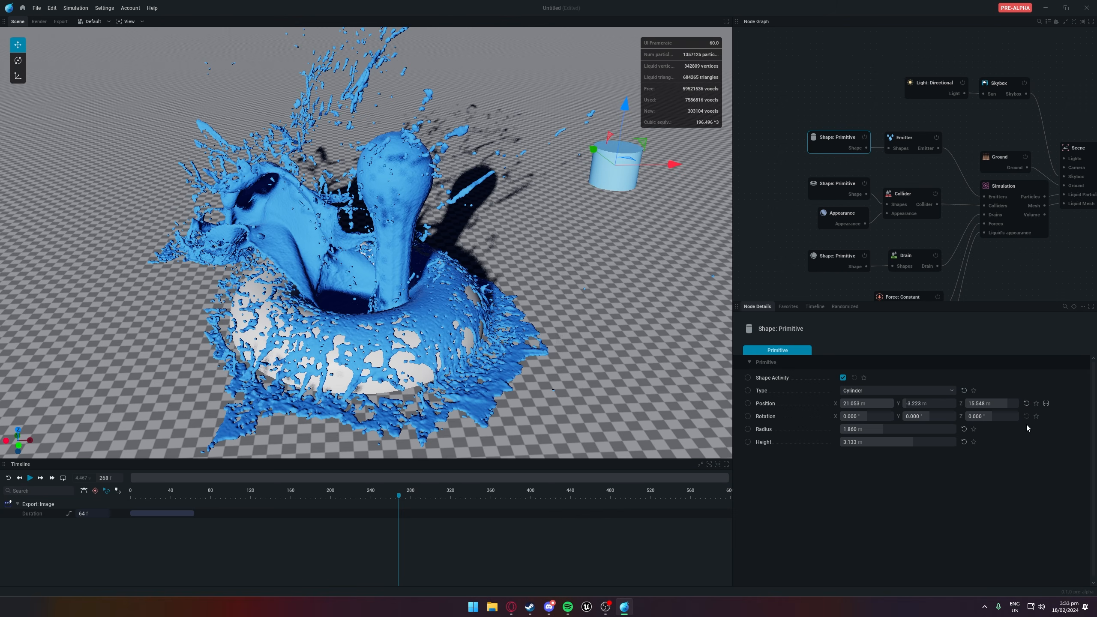
{"action": "left_click", "coordinate": [1026, 404]}
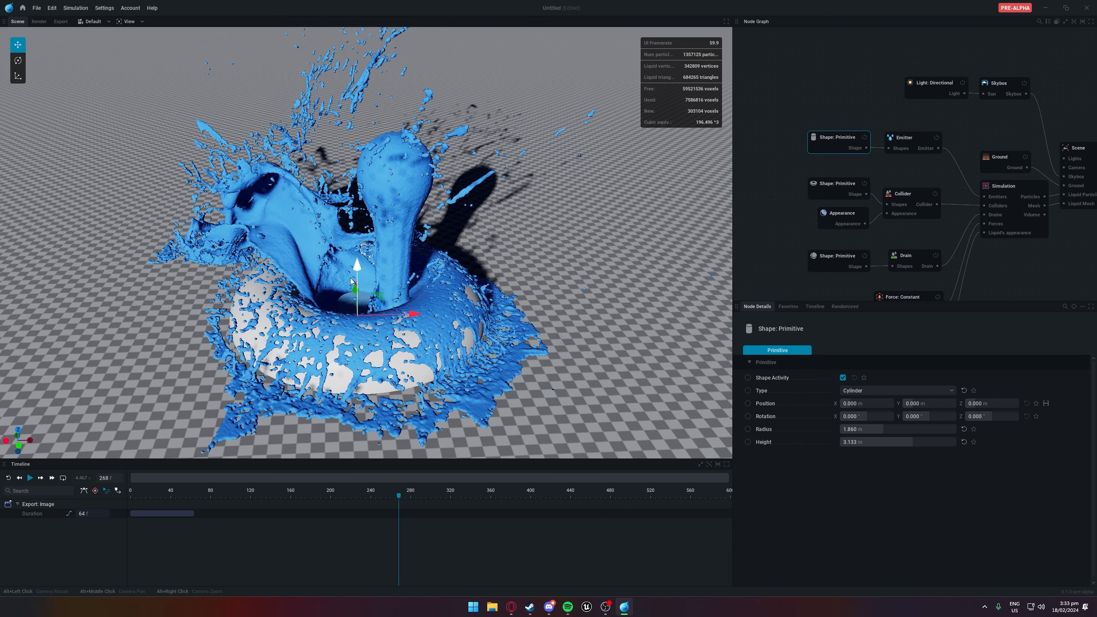
{"action": "left_click_drag", "start_coordinate": [349, 277], "coordinate": [556, 68]}
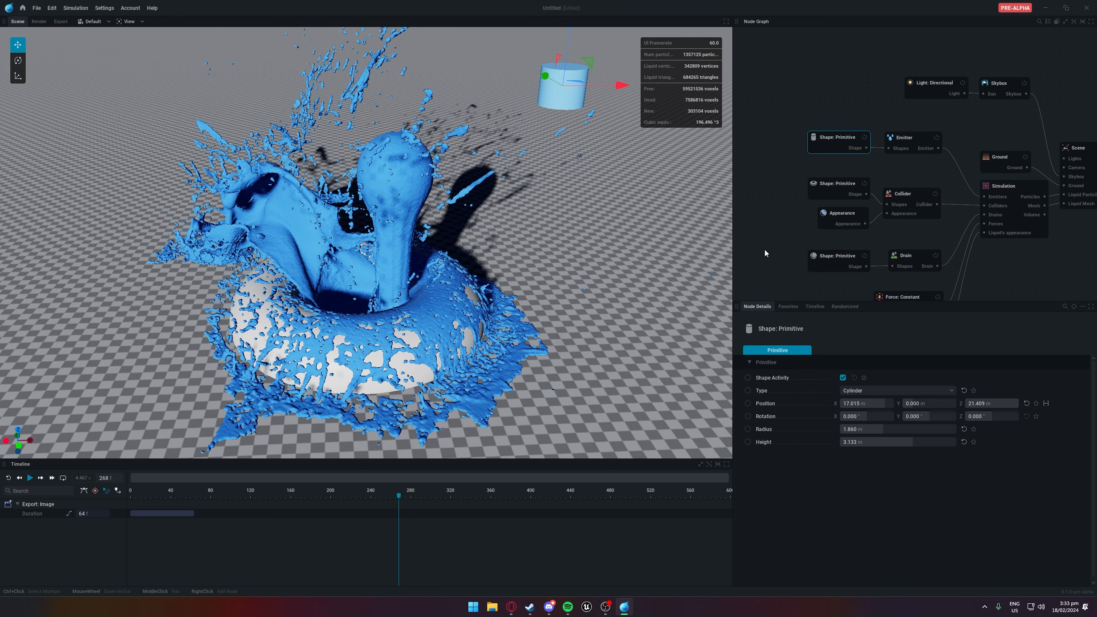
Switch the cylinder's Shape Activity off and back on, and deselect its node
{"action": "left_click", "coordinate": [843, 377]}
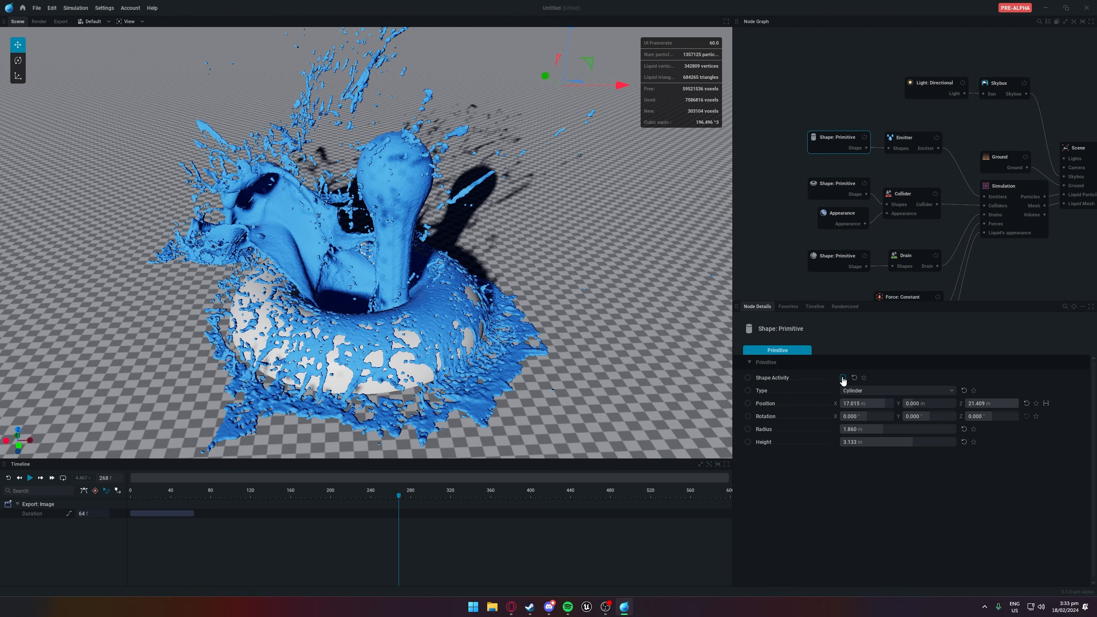
{"action": "left_click", "coordinate": [843, 378]}
{"action": "left_click", "coordinate": [794, 228]}
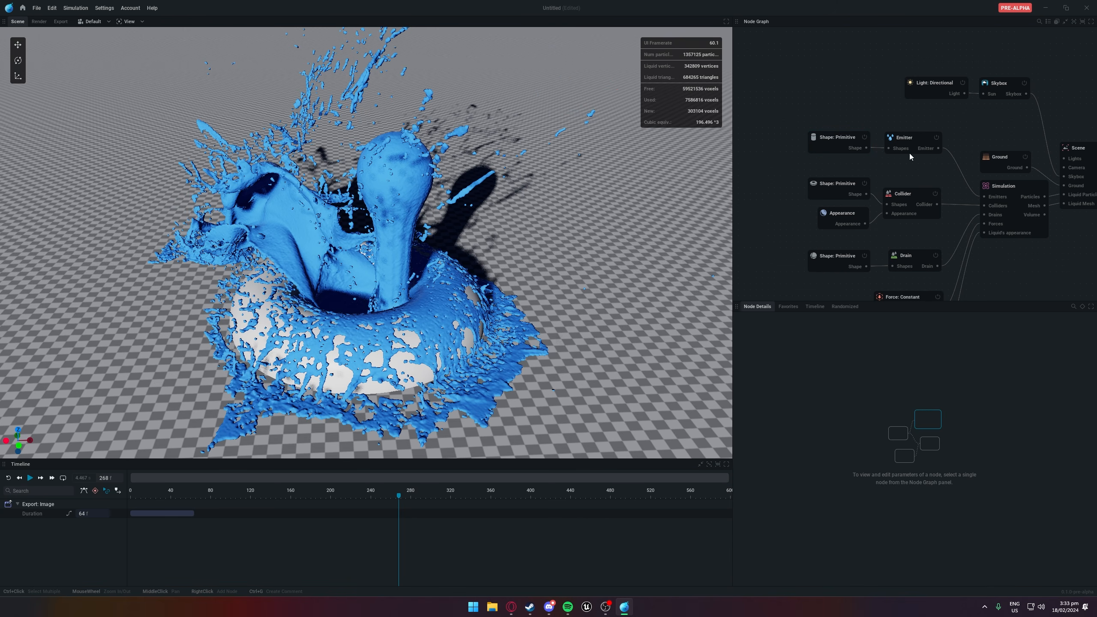
Toggle the Emitter node's activity off and on twice, leaving it enabled
{"action": "left_click", "coordinate": [912, 137]}
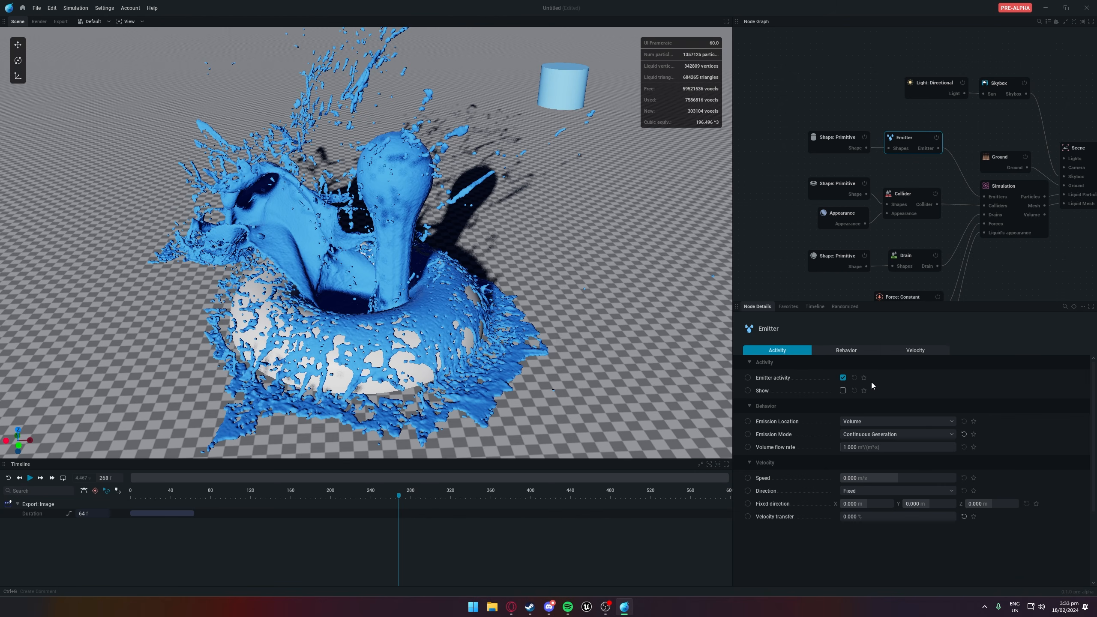
{"action": "left_click", "coordinate": [842, 380]}
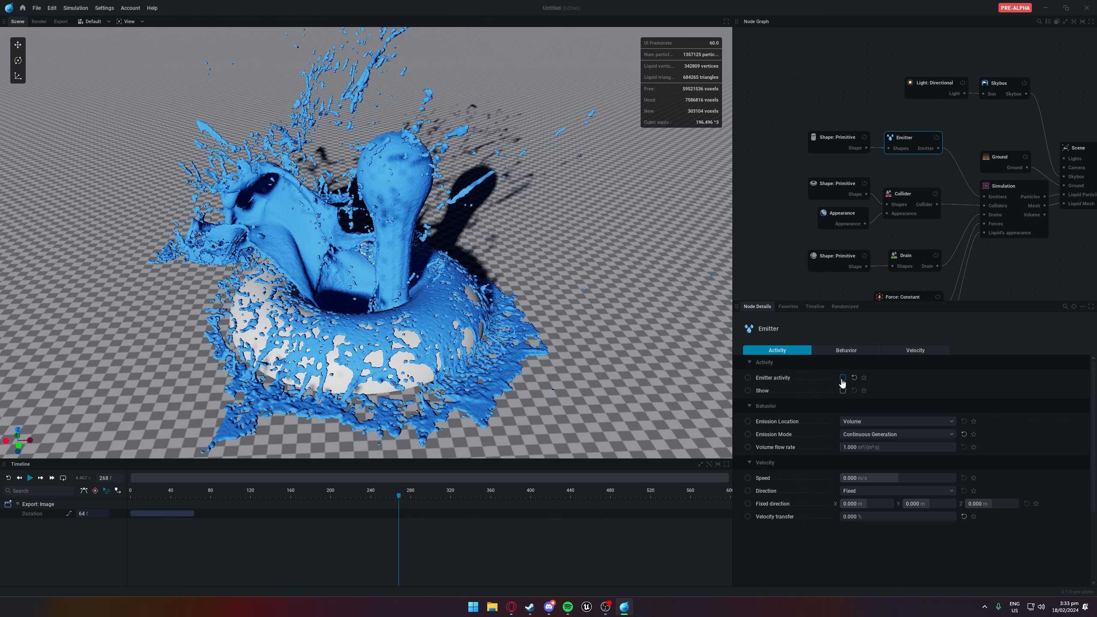
{"action": "left_click", "coordinate": [842, 380]}
{"action": "left_click", "coordinate": [842, 380]}
{"action": "left_click", "coordinate": [842, 380]}
Move the cylinder's node upward in the graph and connect two new shape primitives to the Emitter's Shapes input
{"action": "left_click_drag", "start_coordinate": [849, 135], "coordinate": [815, 31]}
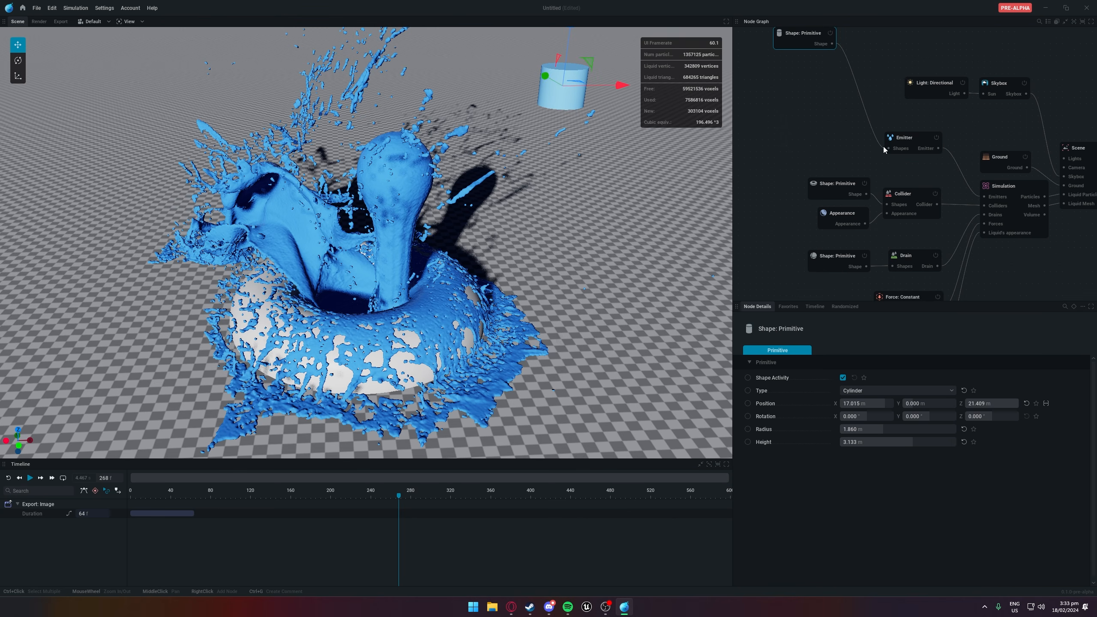
{"action": "left_click_drag", "start_coordinate": [888, 148], "coordinate": [810, 153]}
{"action": "left_click", "coordinate": [788, 170]}
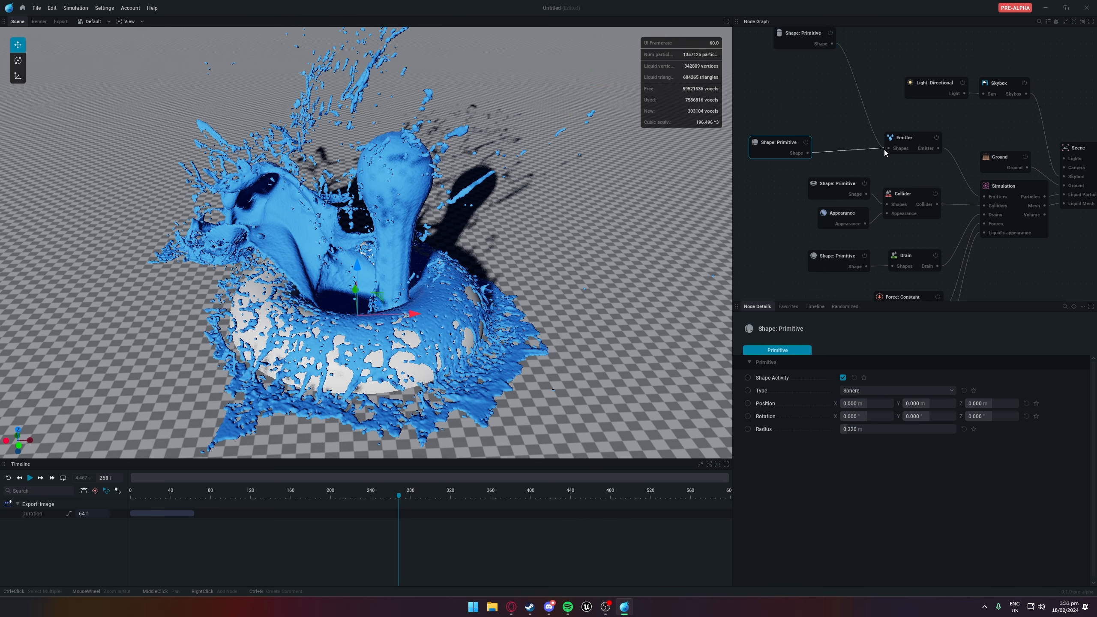
{"action": "left_click_drag", "start_coordinate": [886, 149], "coordinate": [765, 87]}
{"action": "left_click", "coordinate": [734, 104]}
Move the most recently added sphere to about X 26.9 m, Z 16.6 m
{"action": "scroll", "coordinate": [605, 187], "scroll_direction": "down", "scroll_amount": 3}
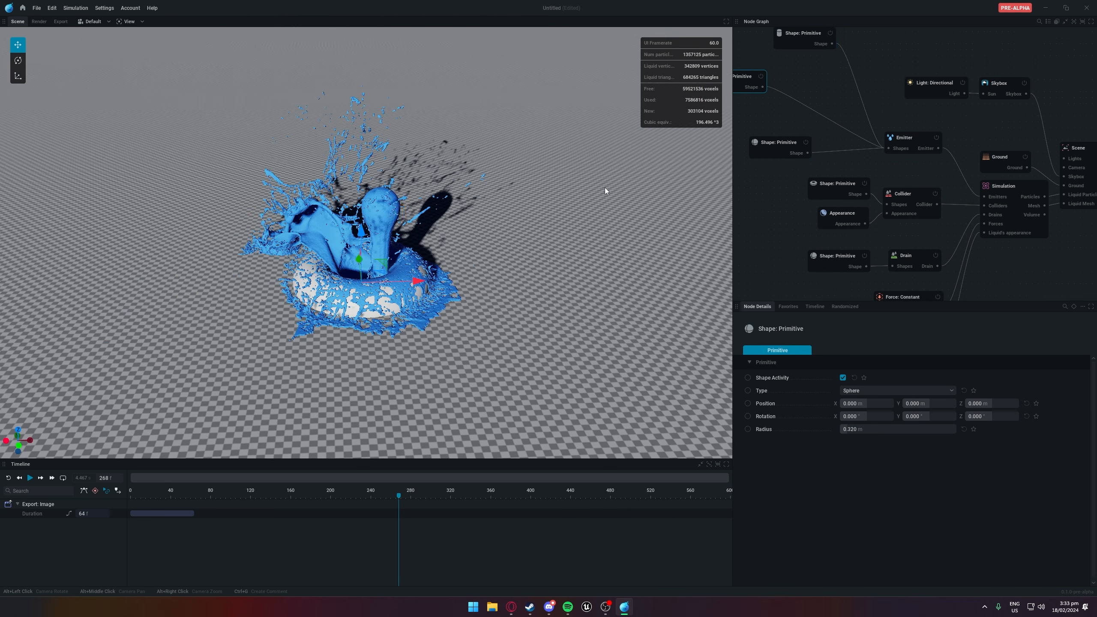
{"action": "left_click_drag", "start_coordinate": [417, 281], "coordinate": [570, 279]}
{"action": "left_click_drag", "start_coordinate": [516, 227], "coordinate": [530, 134]}
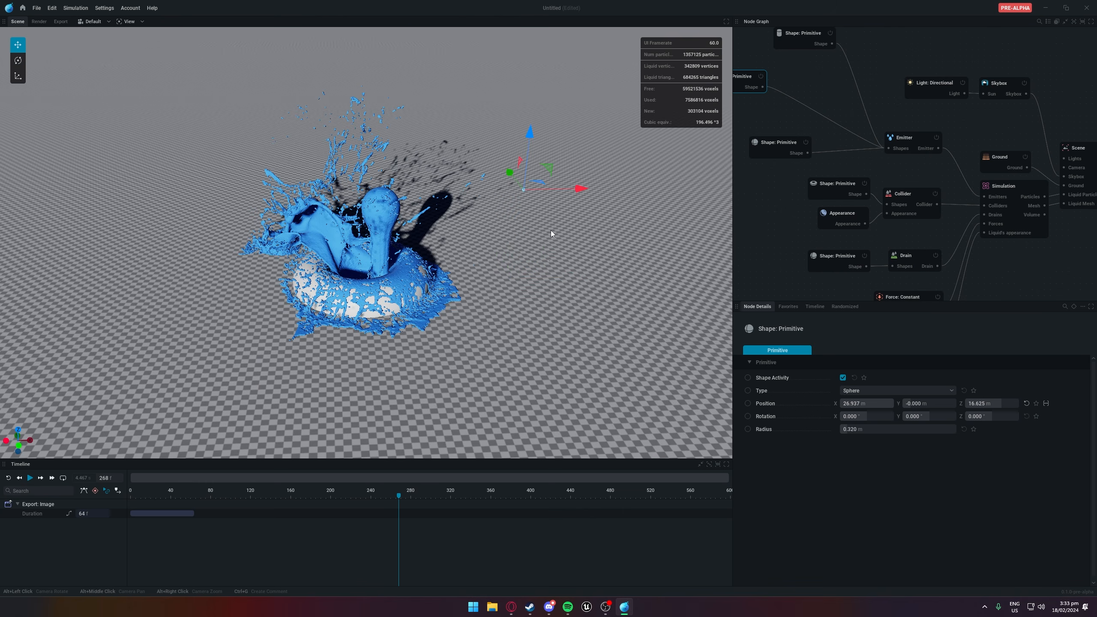
Move the other new sphere to about X -27.3 m, Z 20.8 m and set its radius to 2.770 m
{"action": "left_click", "coordinate": [774, 143]}
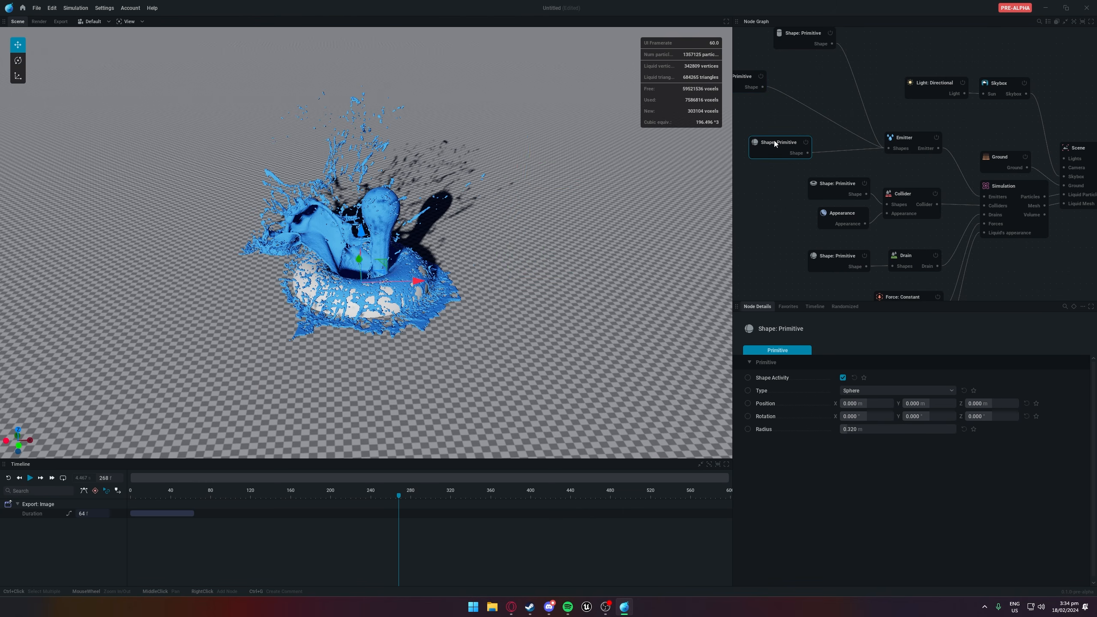
{"action": "left_click_drag", "start_coordinate": [361, 231], "coordinate": [361, 124]}
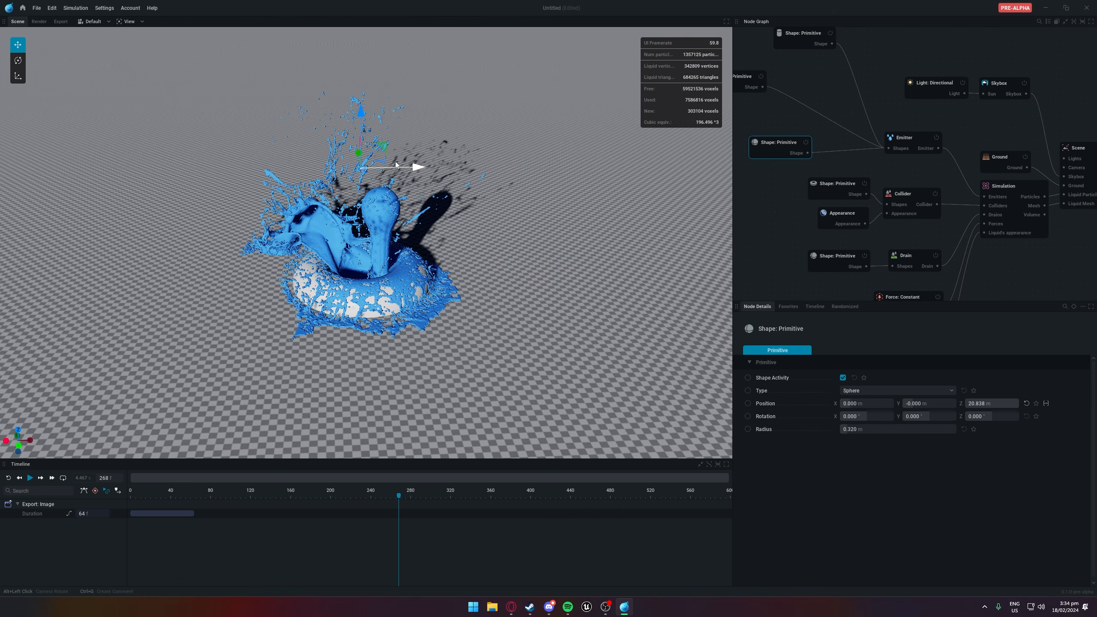
{"action": "left_click_drag", "start_coordinate": [396, 164], "coordinate": [225, 170]}
{"action": "left_click_drag", "start_coordinate": [849, 429], "coordinate": [904, 428]}
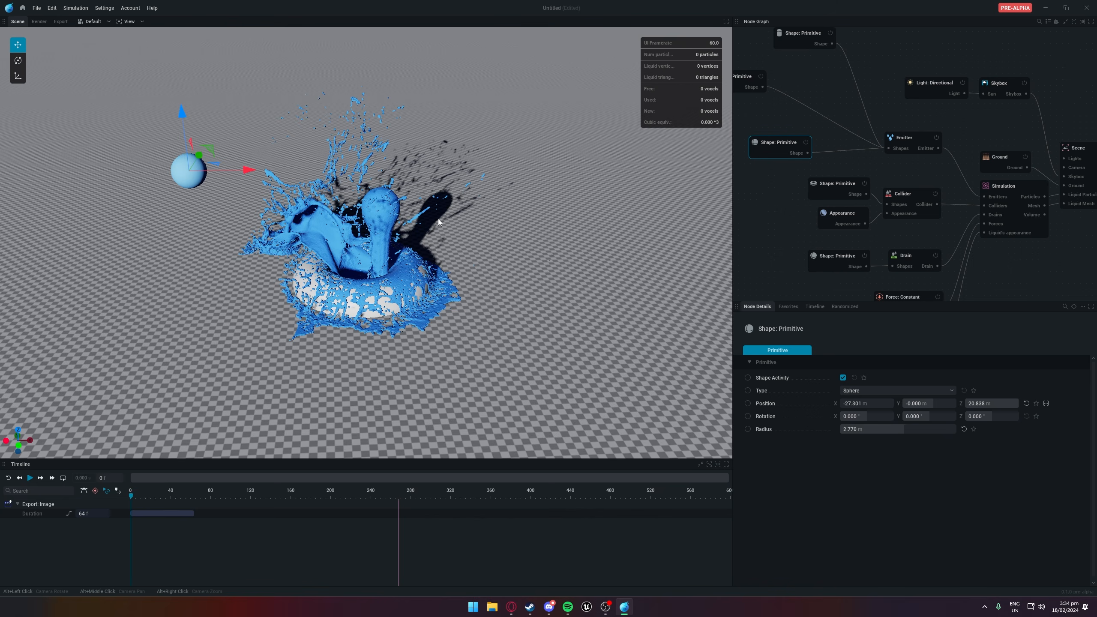
Play the simulation from the start with all three emitting shapes and pause it at frame 222
{"action": "key", "text": "space"}
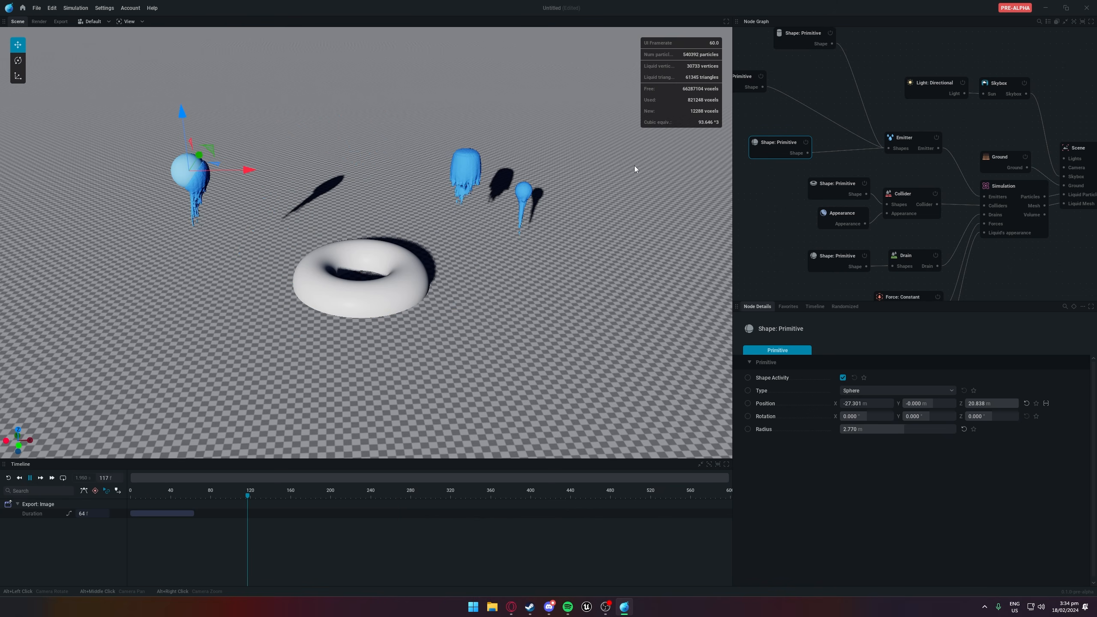
{"action": "key", "text": "space"}
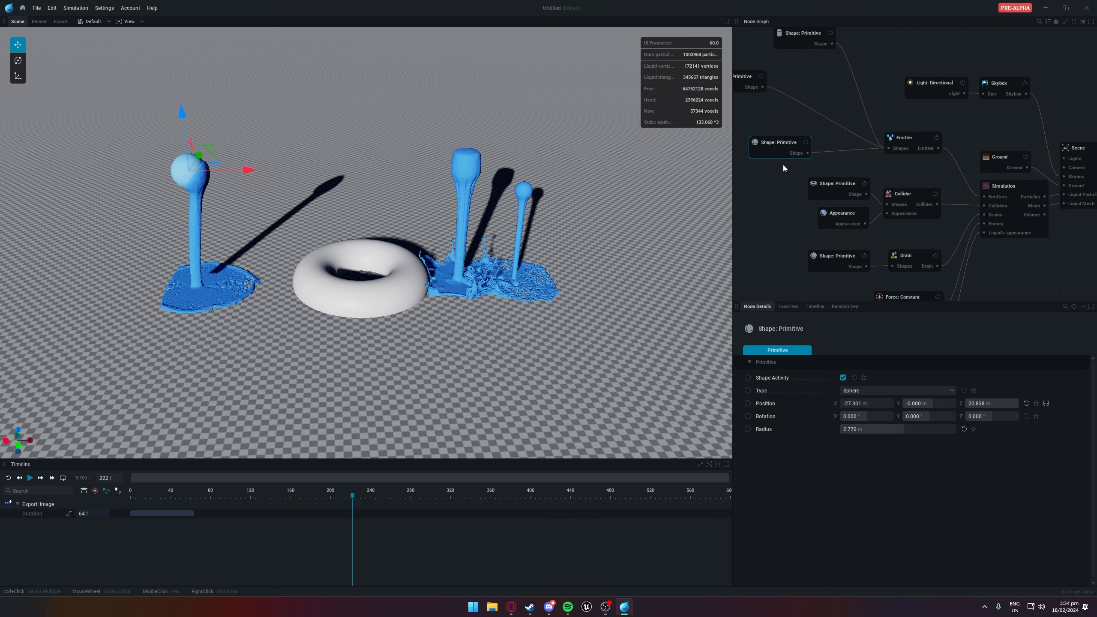
Deactivate the cylinder shape, replay the simulation from the start up to frame 123, and reactivate the shape
{"action": "middle_click_drag", "start_coordinate": [816, 96], "coordinate": [855, 162]}
{"action": "left_click", "coordinate": [842, 106]}
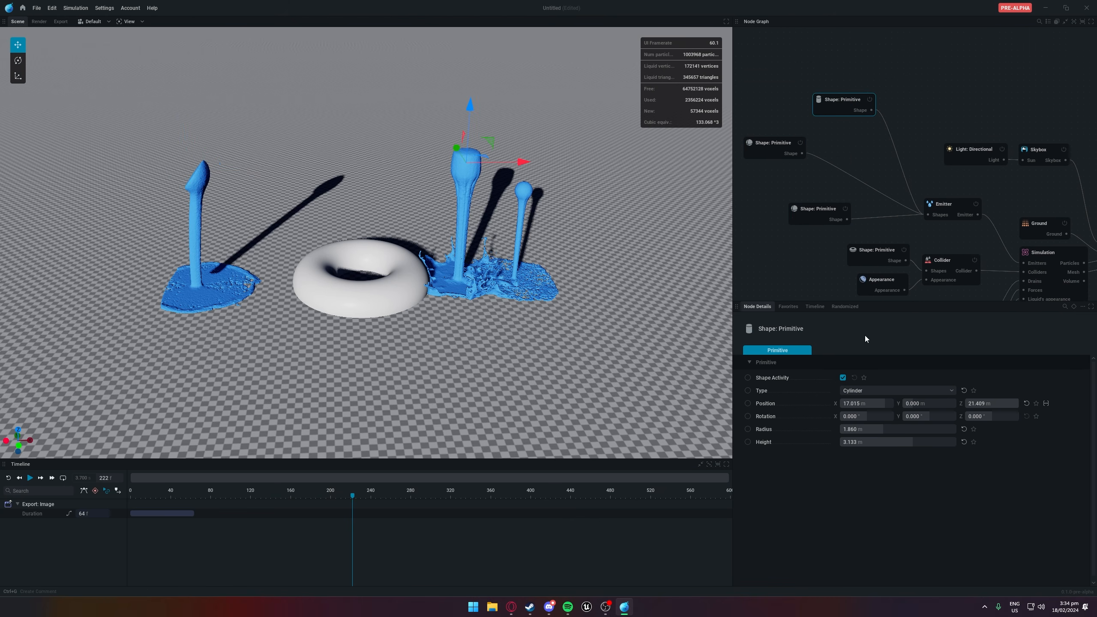
{"action": "left_click", "coordinate": [843, 378]}
{"action": "key", "text": "space"}
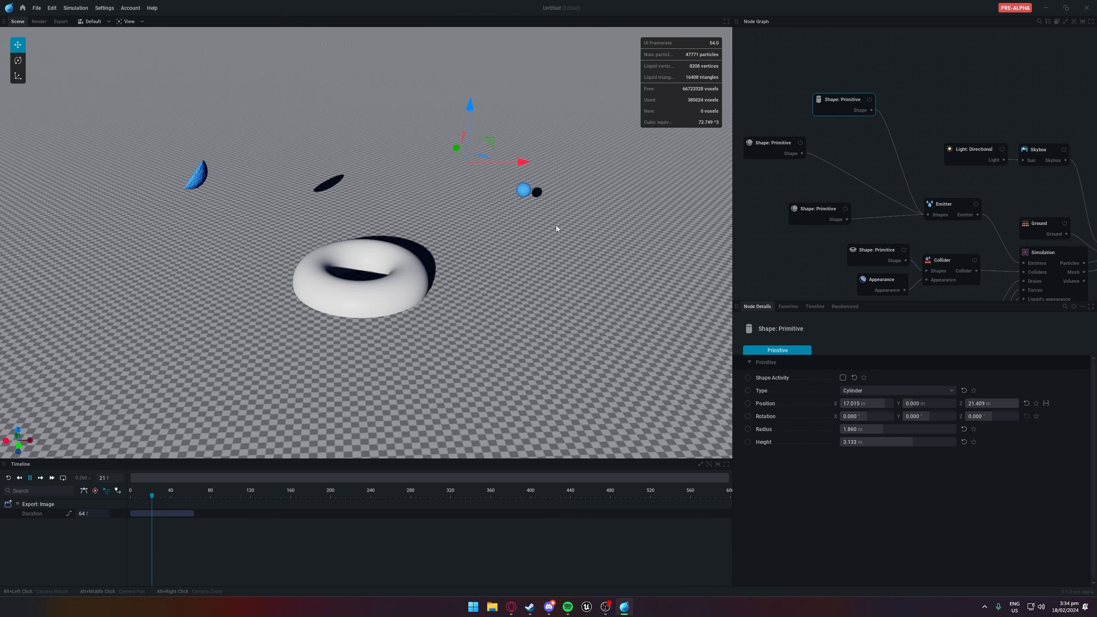
{"action": "key", "text": "space"}
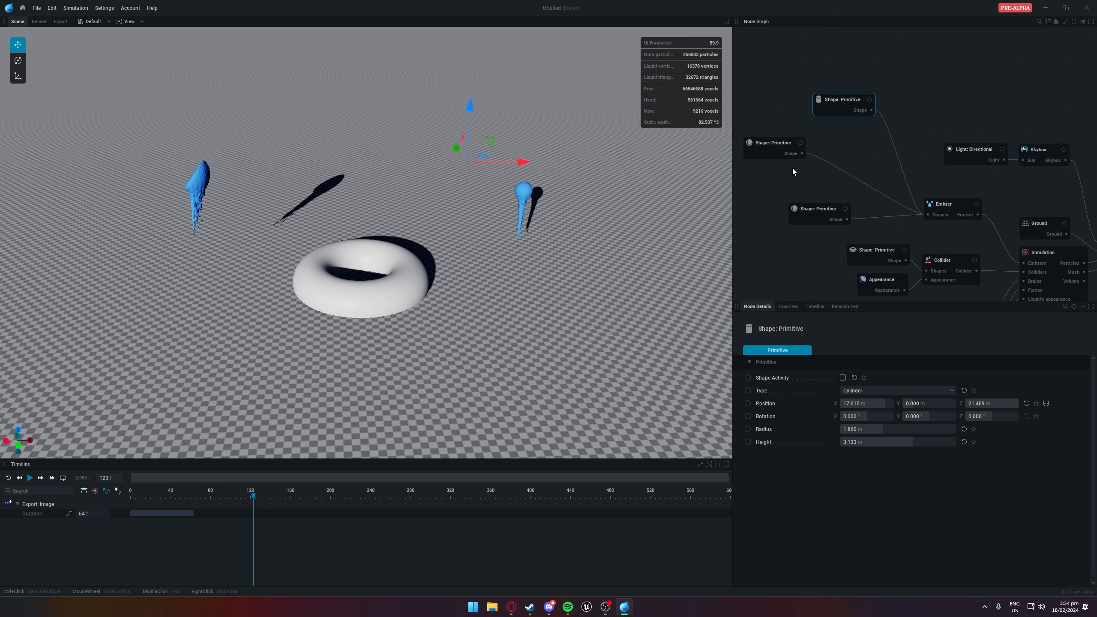
{"action": "left_click", "coordinate": [842, 378]}
Disable the Emitter's activity, replay the simulation from the start up to frame 105, and enable the activity again
{"action": "left_click", "coordinate": [988, 166]}
{"action": "left_click", "coordinate": [957, 209]}
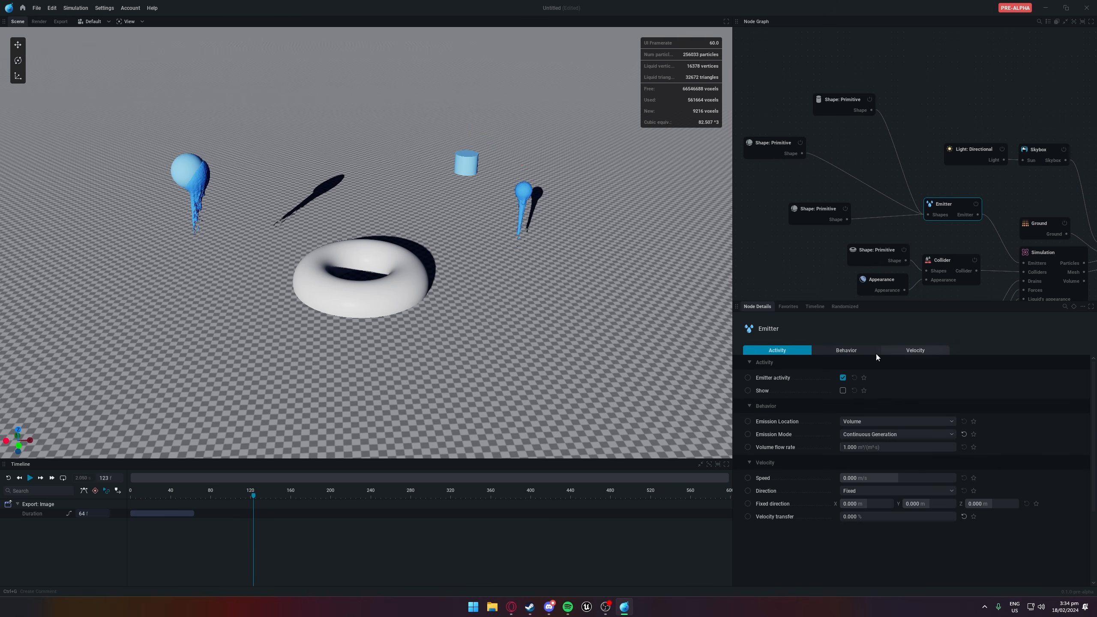
{"action": "left_click", "coordinate": [843, 378]}
{"action": "key", "text": "space"}
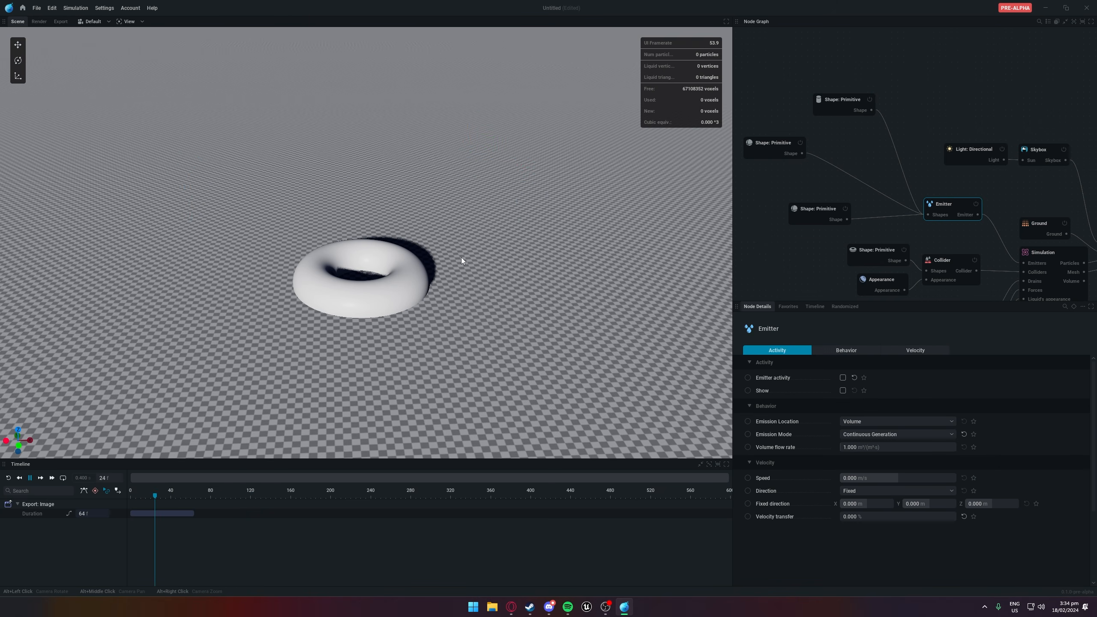
{"action": "key", "text": "space"}
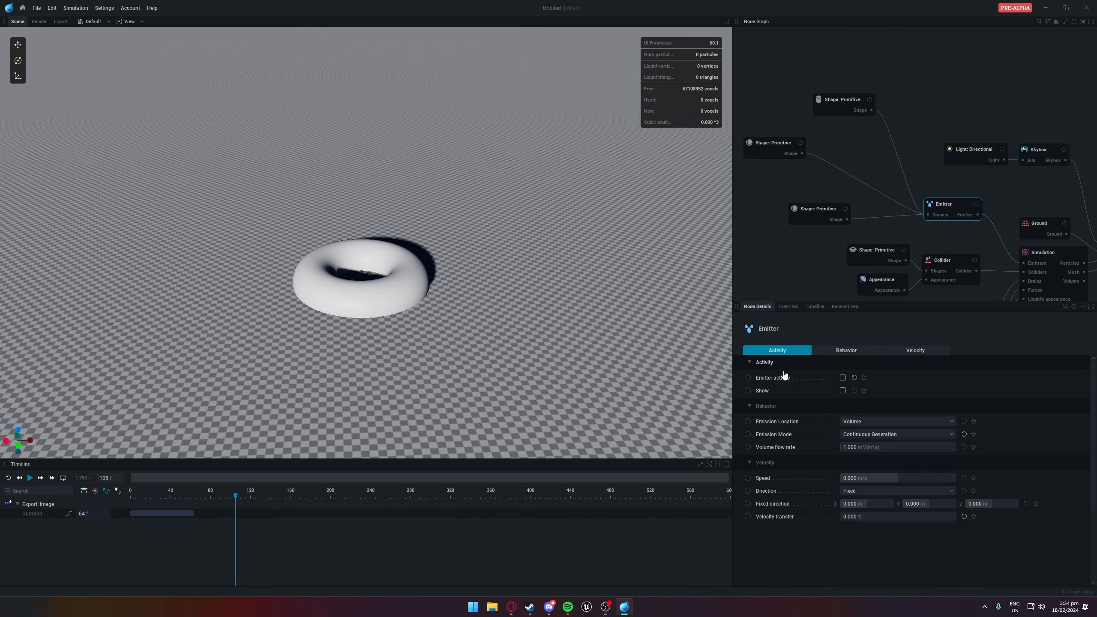
{"action": "left_click", "coordinate": [842, 378]}
Delete the two added sphere primitive nodes, keeping only the cylinder connected to the Emitter
{"action": "left_click", "coordinate": [810, 214]}
{"action": "key", "text": "Delete"}
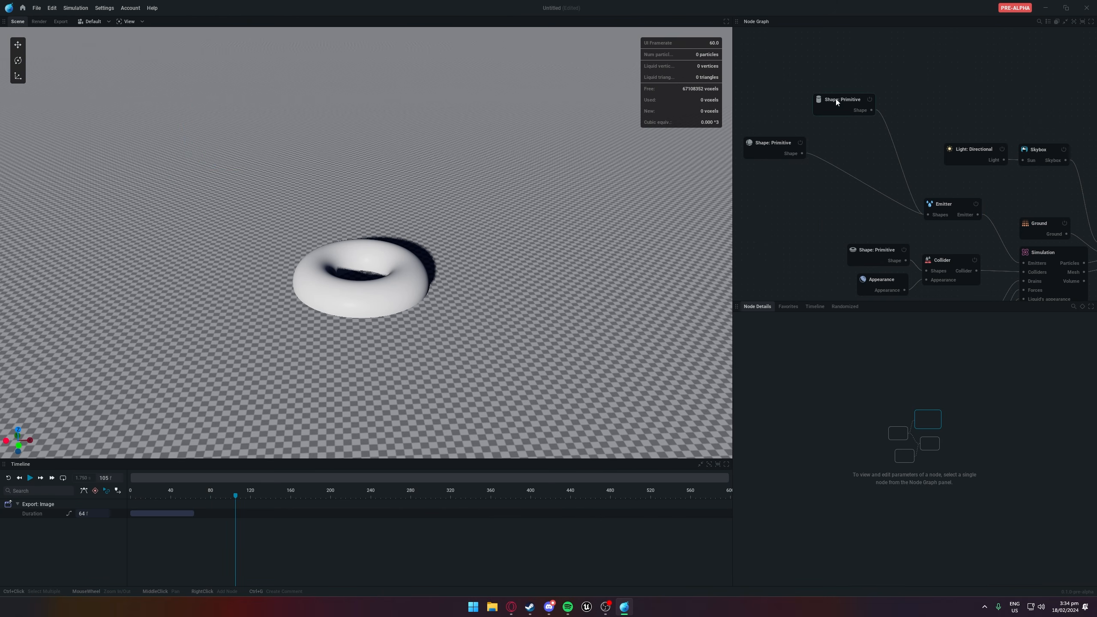
{"action": "left_click", "coordinate": [953, 211]}
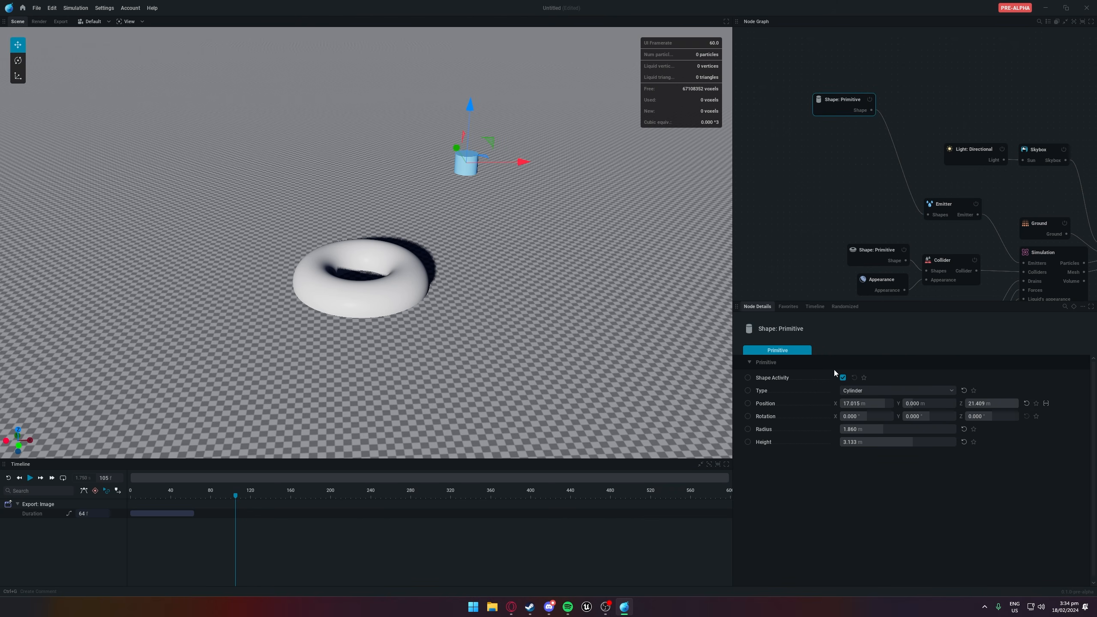
Turn on the Emitter's Show option and replay the simulation from the start, pausing at frame 48
{"action": "left_click", "coordinate": [945, 207]}
{"action": "key", "text": "space"}
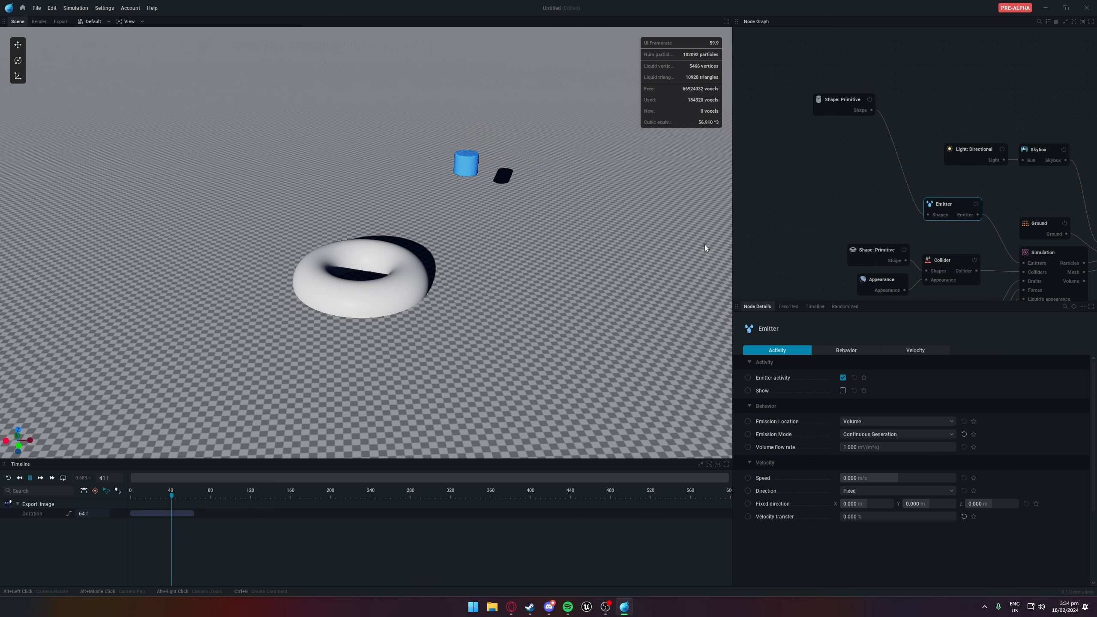
{"action": "key", "text": "space"}
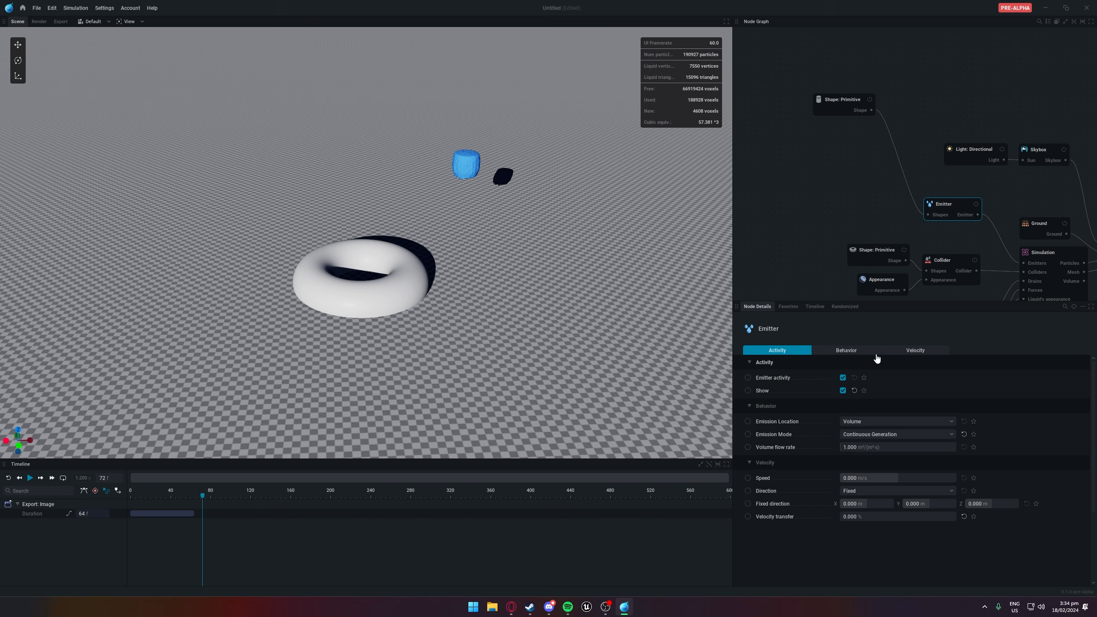
{"action": "key", "text": "space"}
{"action": "left_click", "coordinate": [818, 184]}
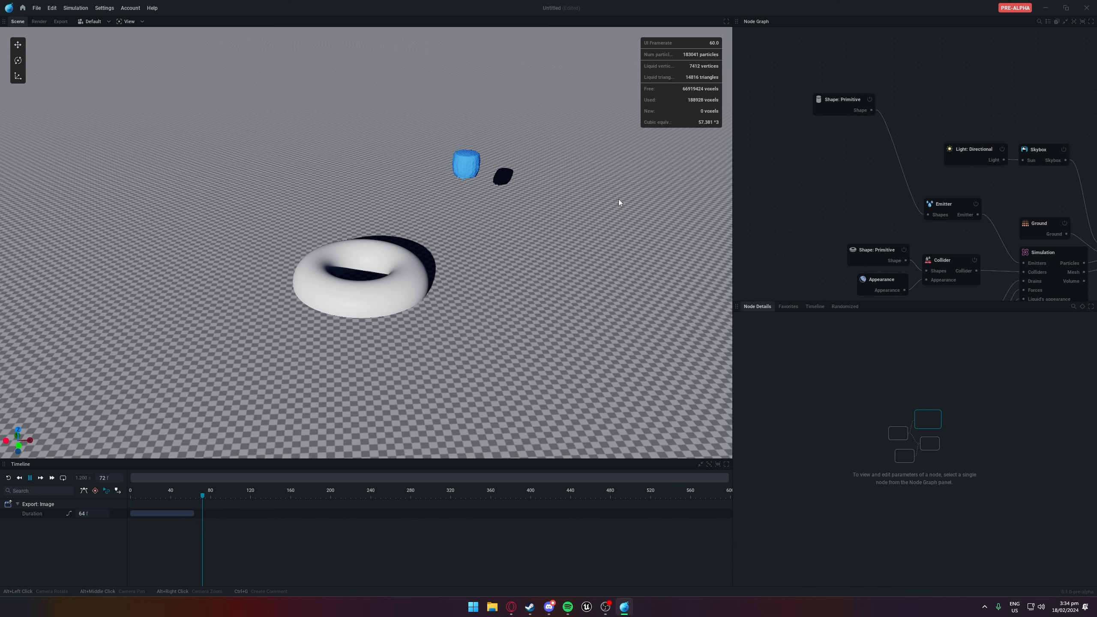
{"action": "key", "text": "space"}
{"action": "key", "text": "space"}
Turn off the Emitter's Show option, replay the simulation close up on the cylinder until frame 41, and reselect the Emitter node
{"action": "left_click", "coordinate": [941, 207]}
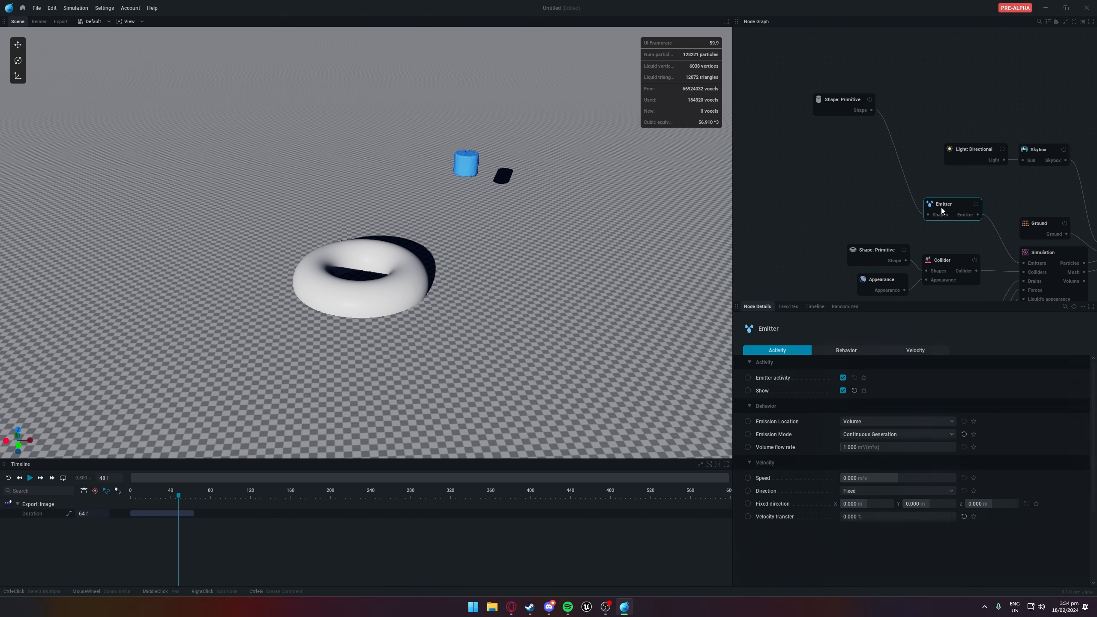
{"action": "left_click", "coordinate": [850, 196]}
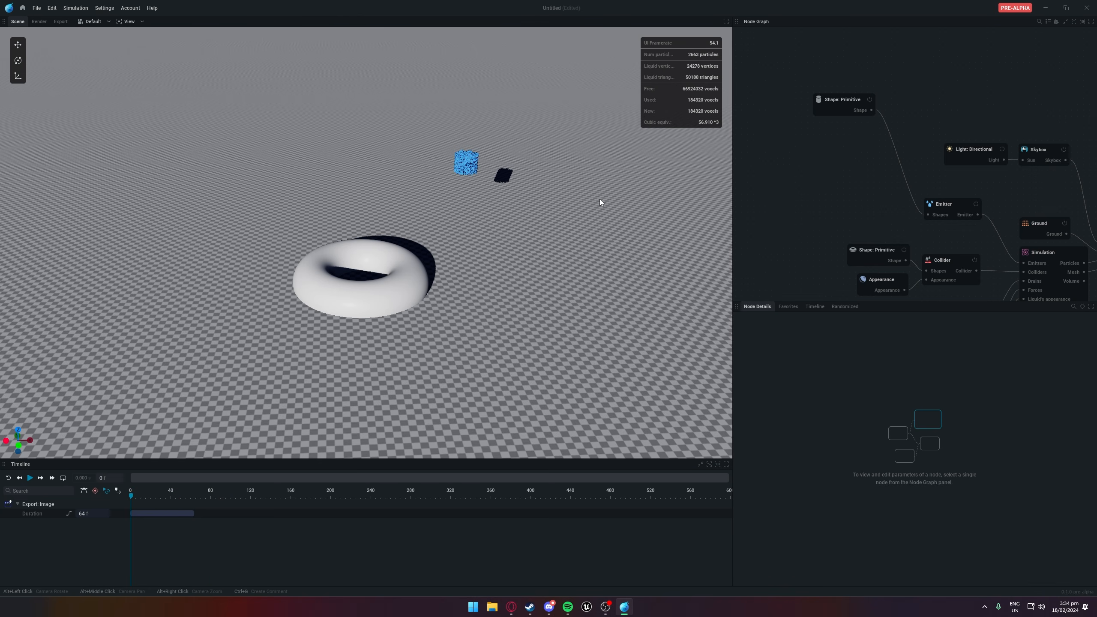
{"action": "scroll", "coordinate": [478, 162], "scroll_direction": "up", "scroll_amount": 5}
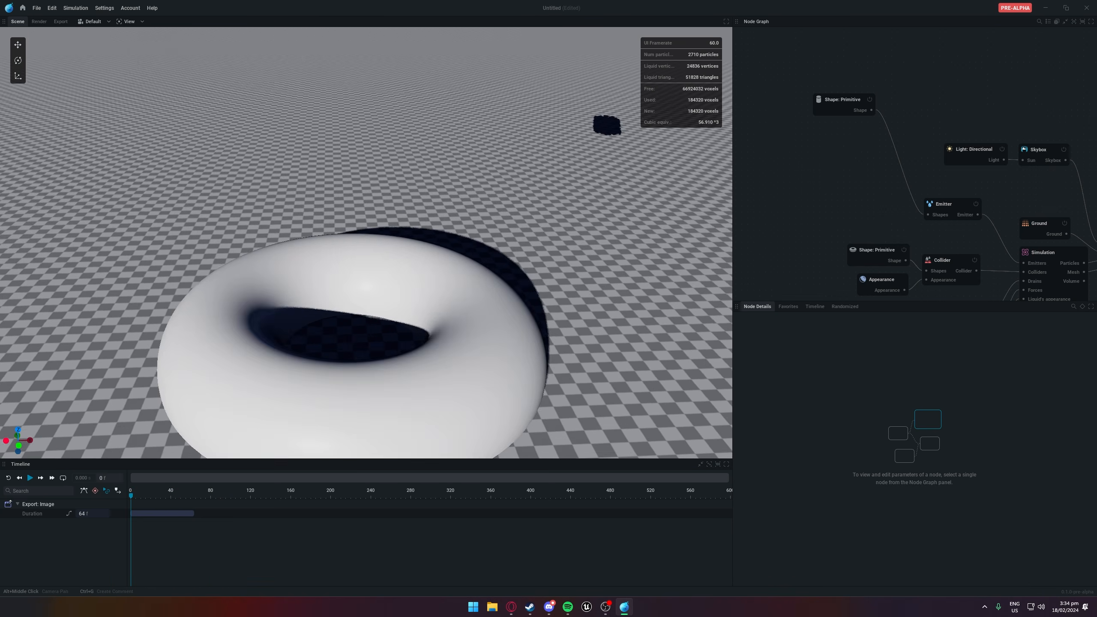
{"action": "middle_click_drag", "start_coordinate": [535, 89], "coordinate": [578, 194], "text": "alt"}
{"action": "key", "text": "space"}
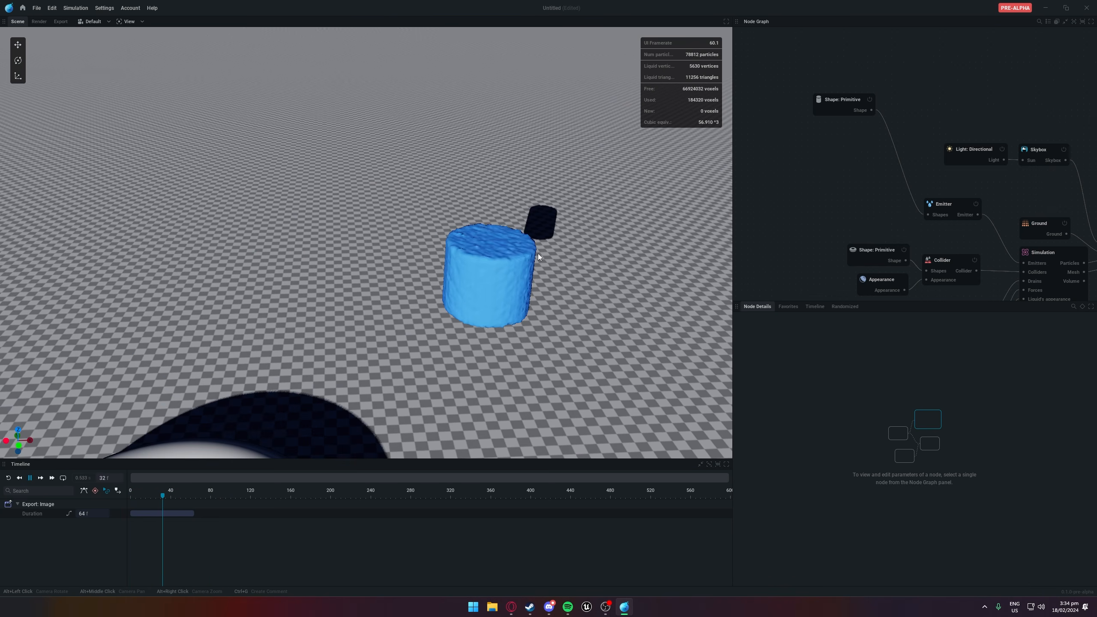
{"action": "key", "text": "space"}
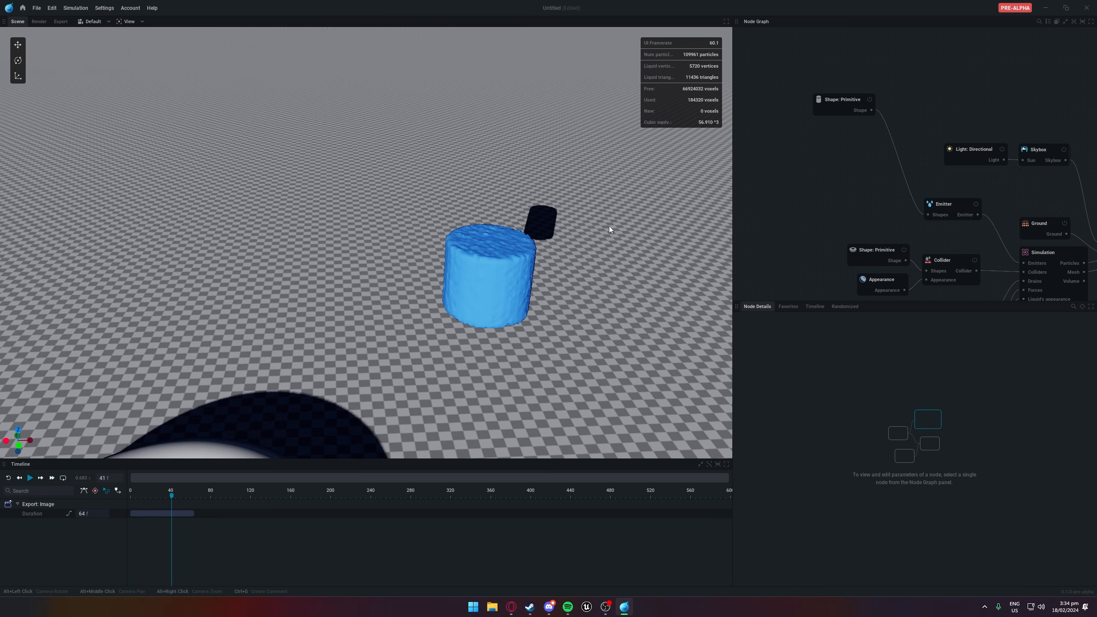
{"action": "left_click", "coordinate": [929, 211]}
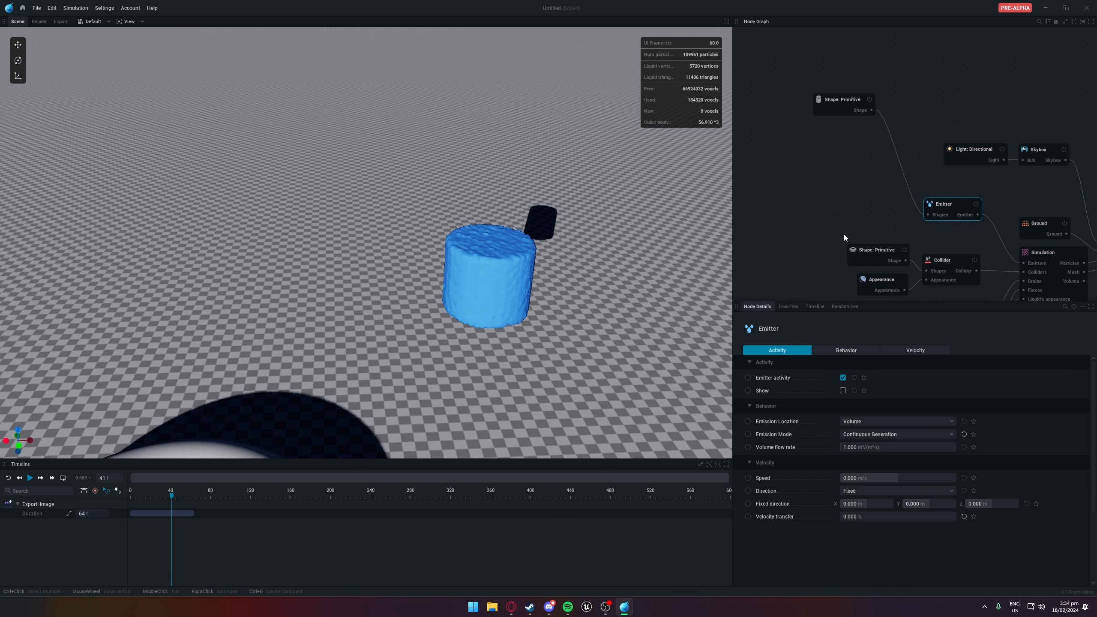
Review the Emitter's Emission Location options, keep Volume, and replay the simulation from the start, pausing at frame 66
{"action": "left_click", "coordinate": [860, 422]}
{"action": "left_click", "coordinate": [847, 443]}
{"action": "left_click", "coordinate": [909, 417]}
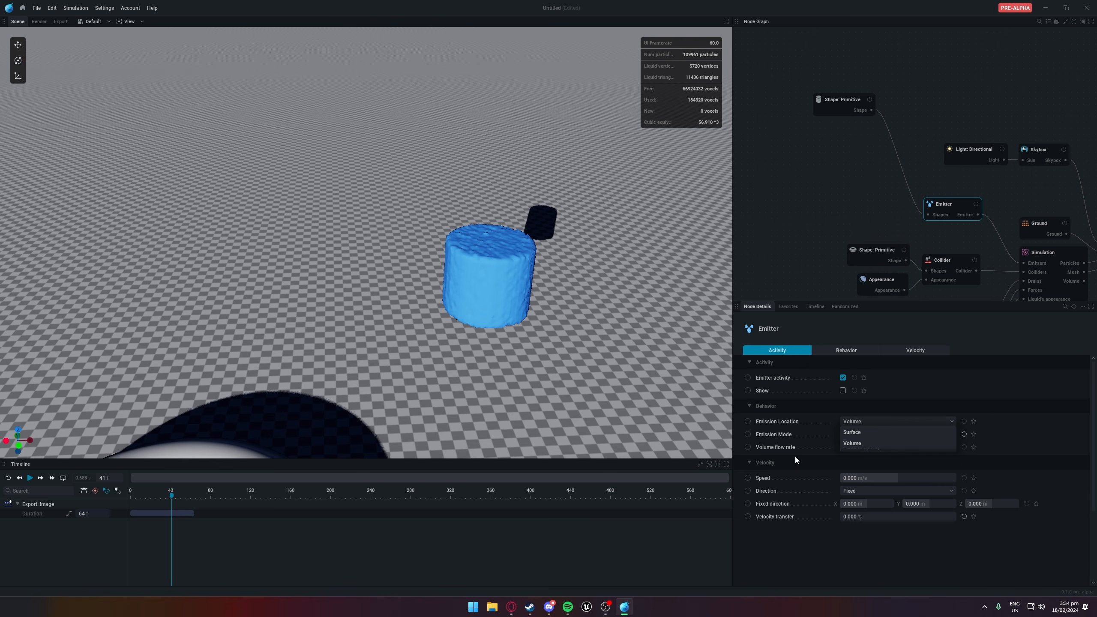
{"action": "left_click", "coordinate": [871, 422]}
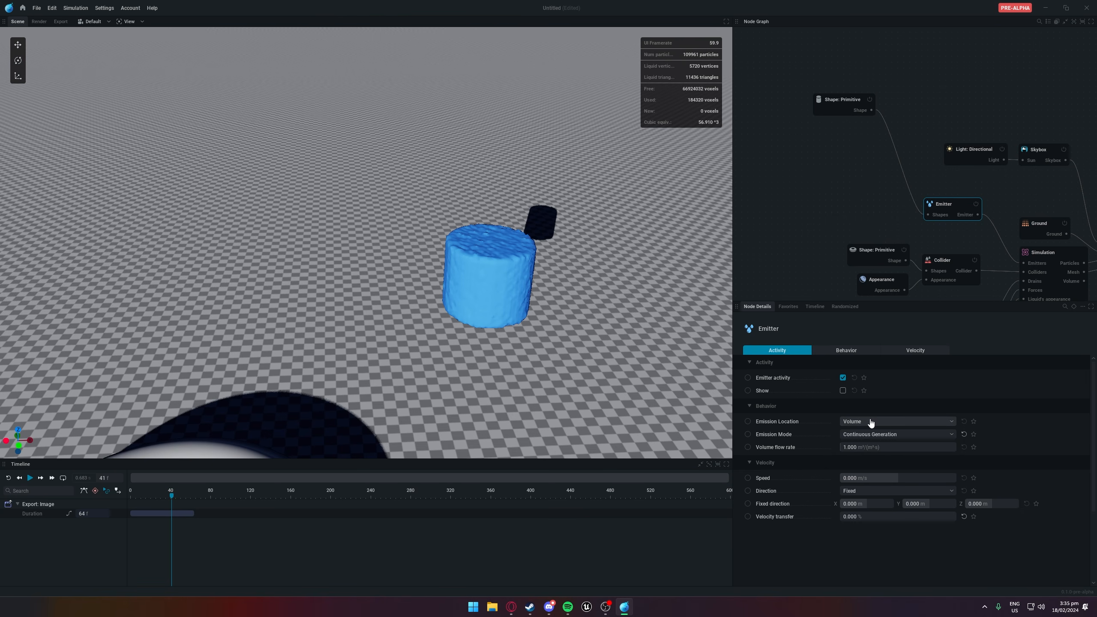
{"action": "left_click", "coordinate": [871, 422]}
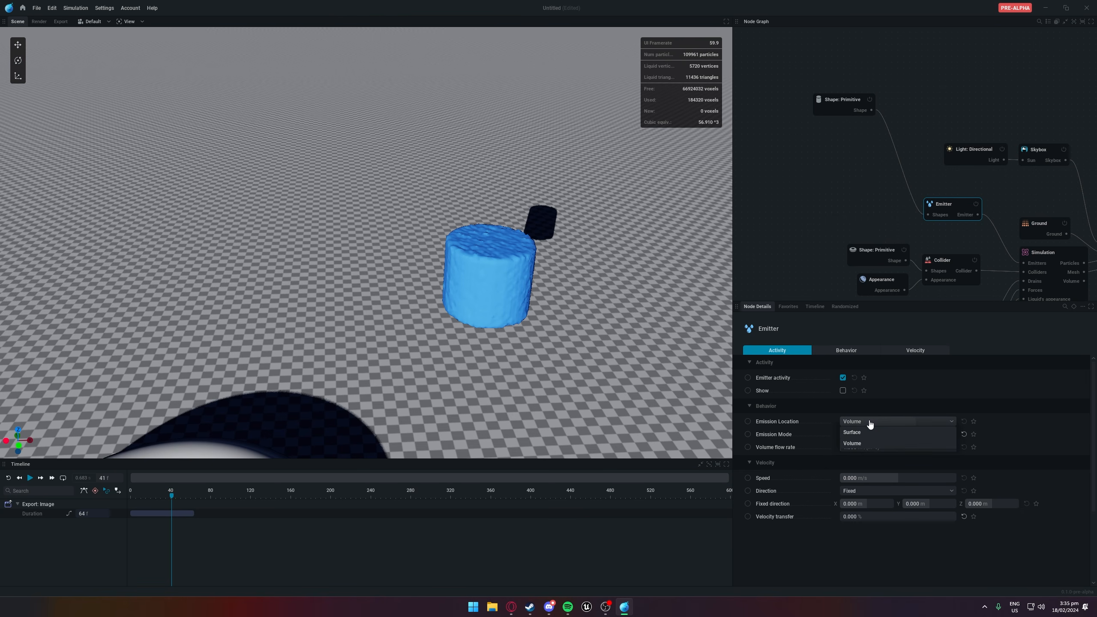
{"action": "left_click", "coordinate": [858, 422]}
{"action": "key", "text": "space"}
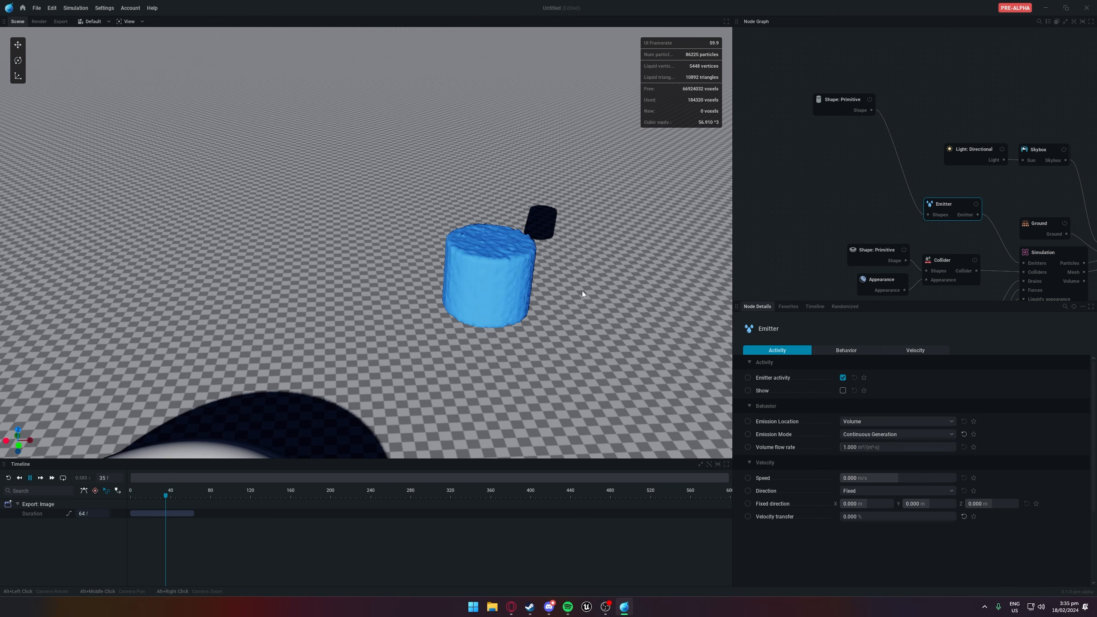
{"action": "key", "text": "space"}
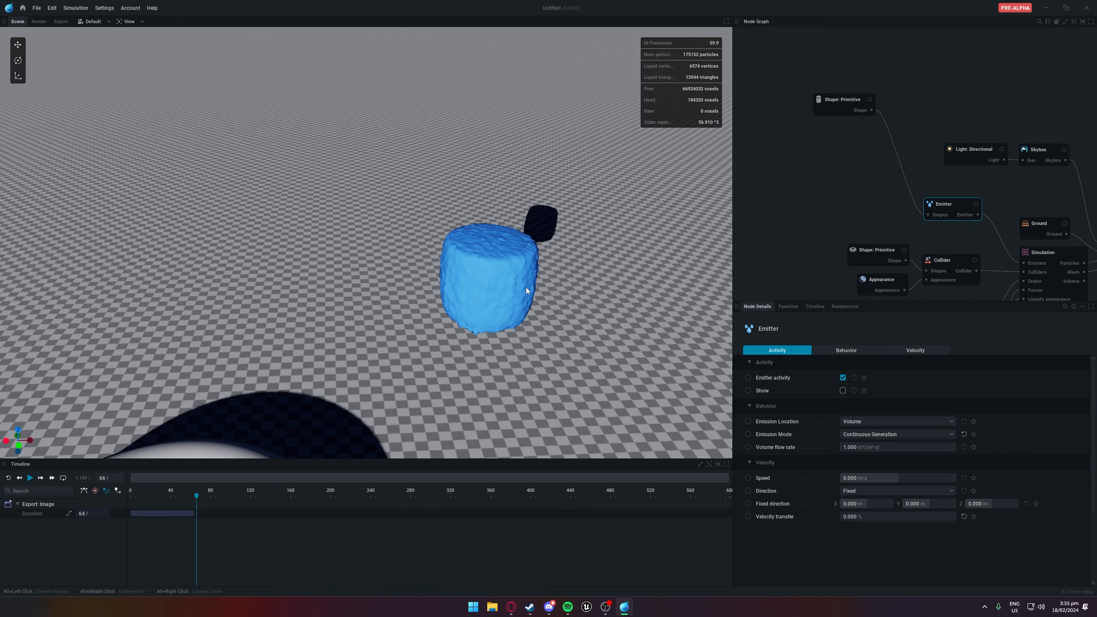
Set the Emitter's Emission Location to Surface and replay the simulation from the start
{"action": "left_click", "coordinate": [865, 422]}
{"action": "left_click", "coordinate": [860, 443]}
{"action": "key", "text": "space"}
{"action": "key", "text": "space"}
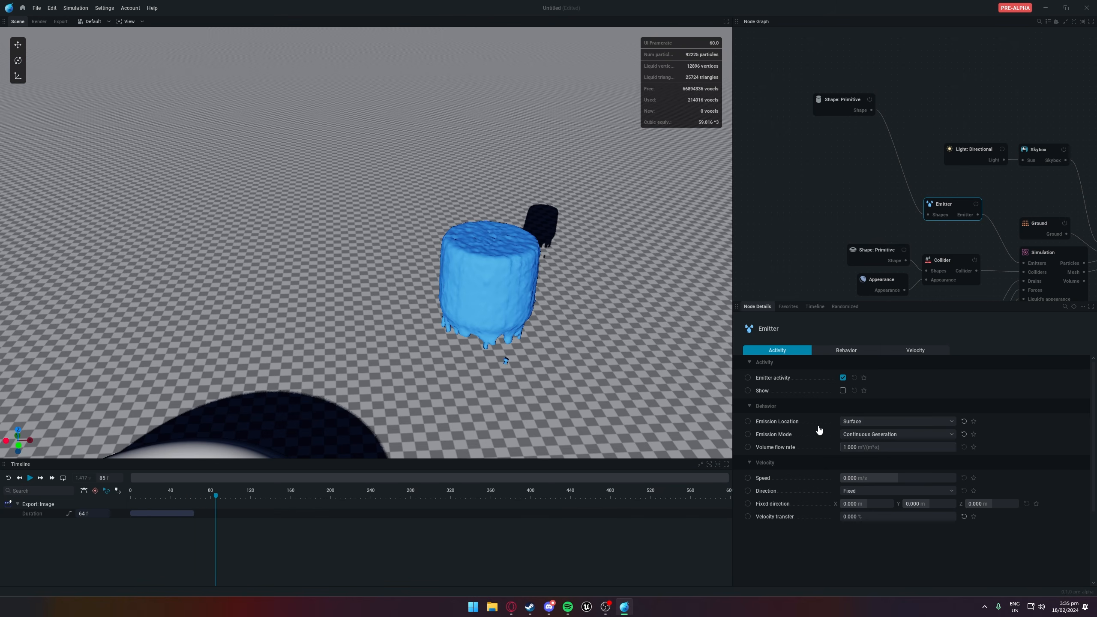
{"action": "key", "text": "space"}
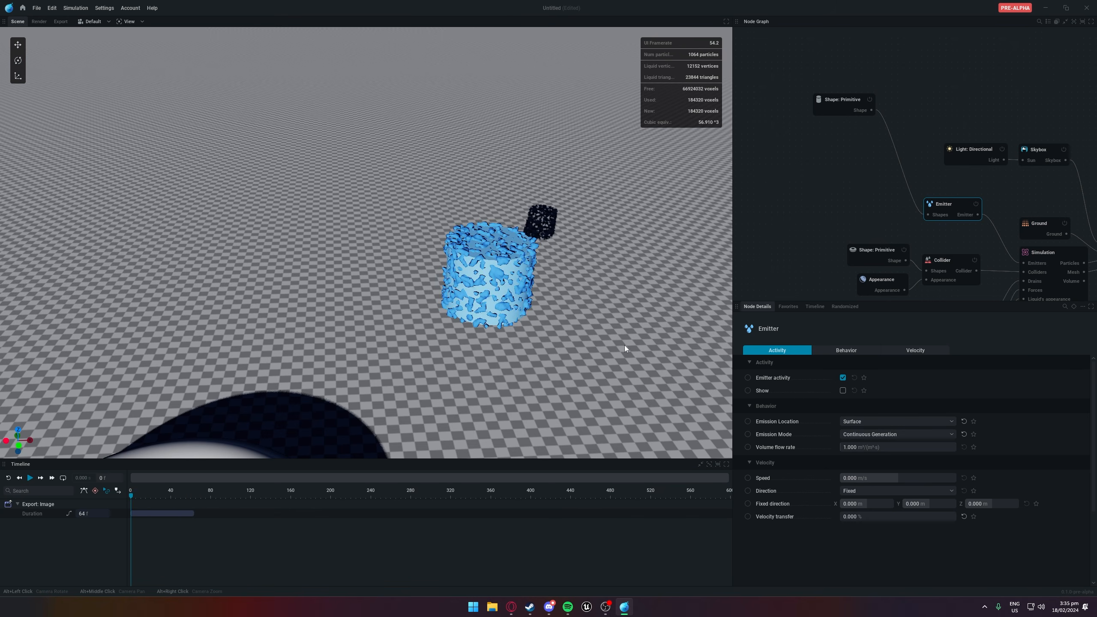
{"action": "left_click", "coordinate": [862, 421]}
{"action": "left_click", "coordinate": [854, 435]}
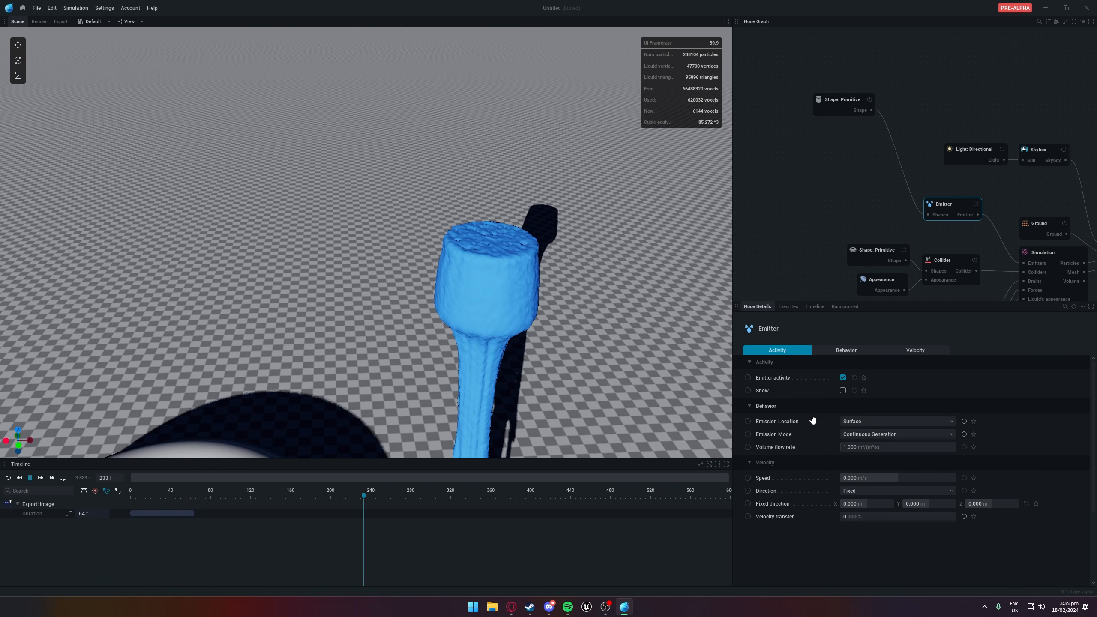
Set the Emitter's Emission Location back to Volume and replay the simulation from the start, pausing at frame 276
{"action": "left_click", "coordinate": [866, 422]}
{"action": "left_click", "coordinate": [852, 443]}
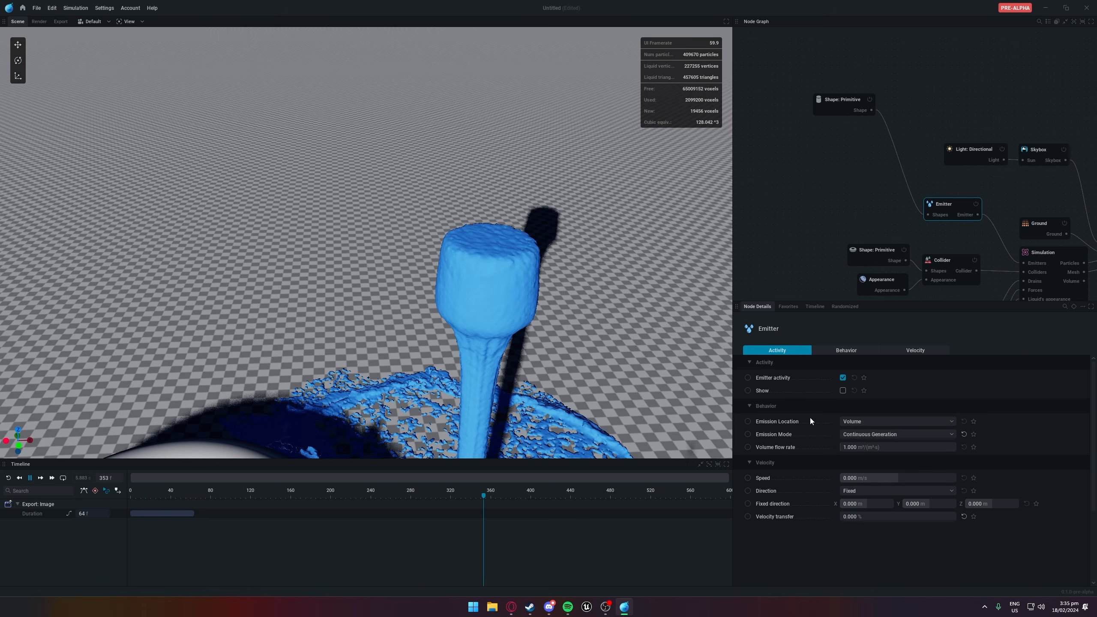
{"action": "key", "text": "space"}
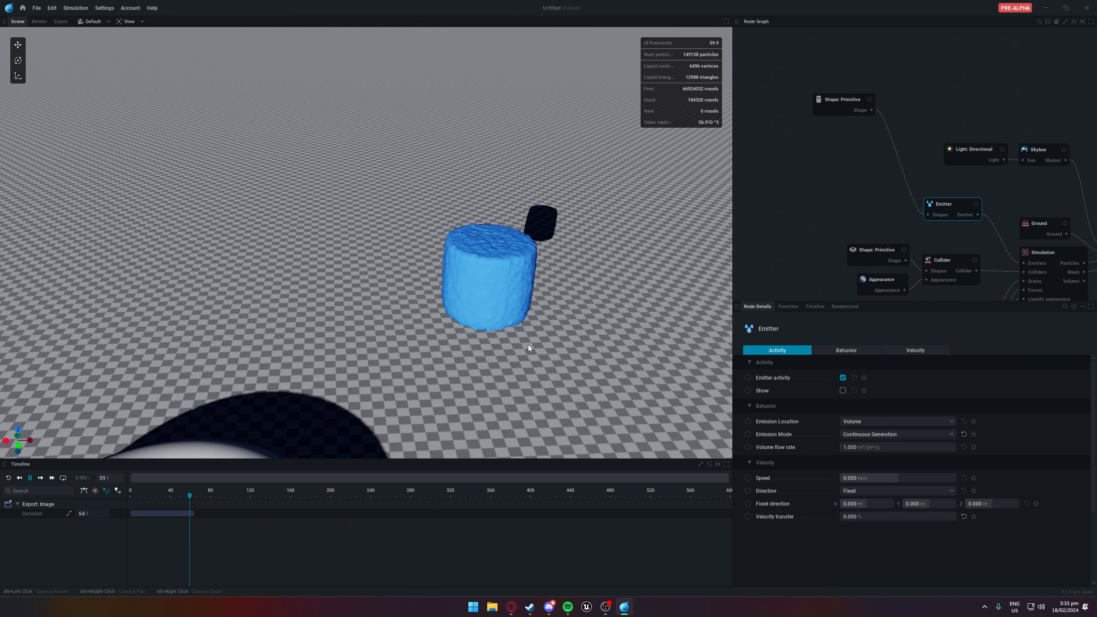
{"action": "left_click_drag", "start_coordinate": [528, 345], "coordinate": [525, 264], "text": "alt"}
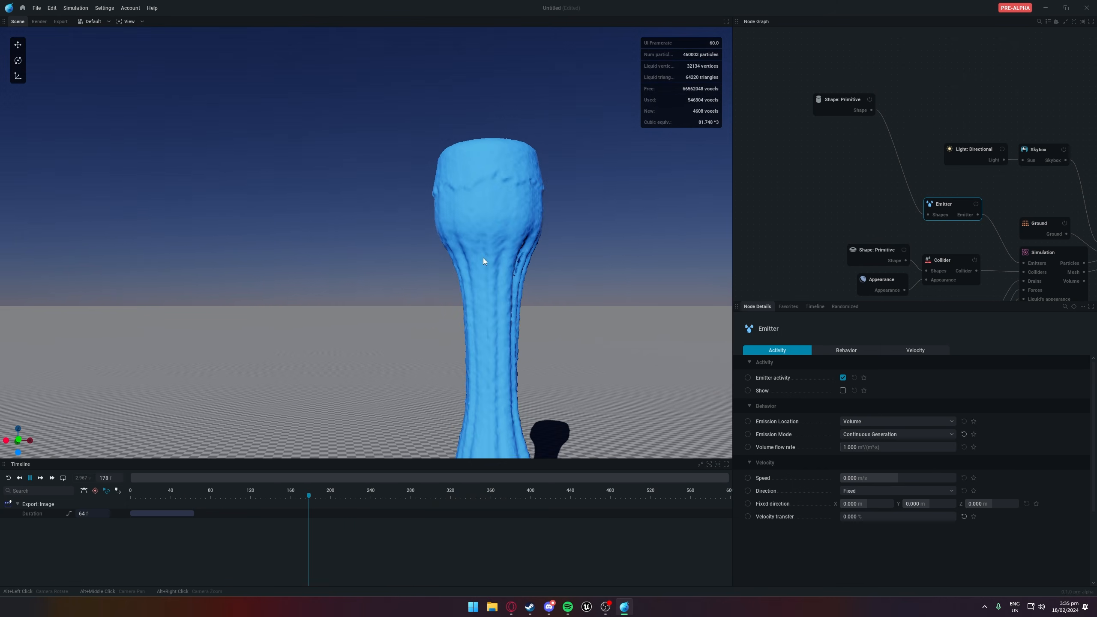
{"action": "left_click_drag", "start_coordinate": [453, 262], "coordinate": [495, 284], "text": "alt"}
{"action": "key", "text": "space"}
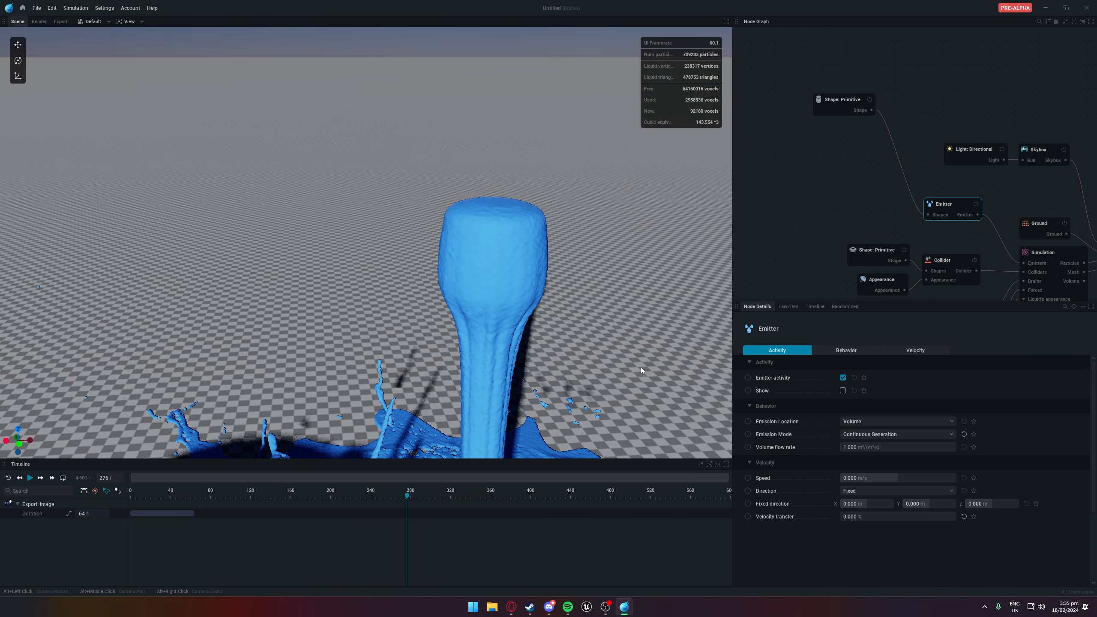
{"action": "left_click", "coordinate": [879, 422]}
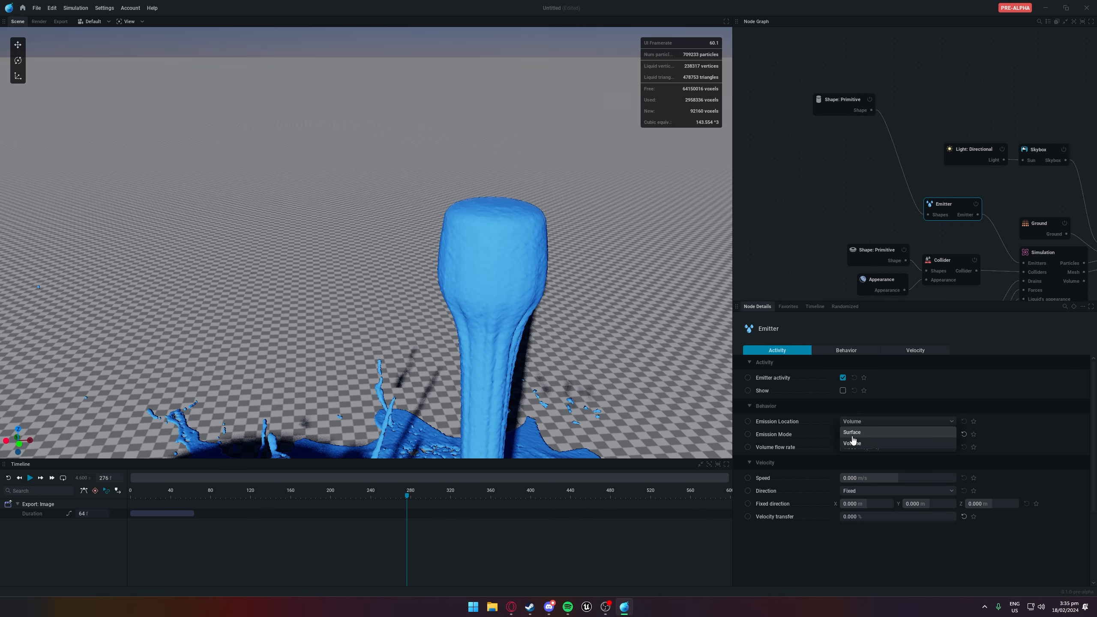
{"action": "left_click", "coordinate": [867, 445]}
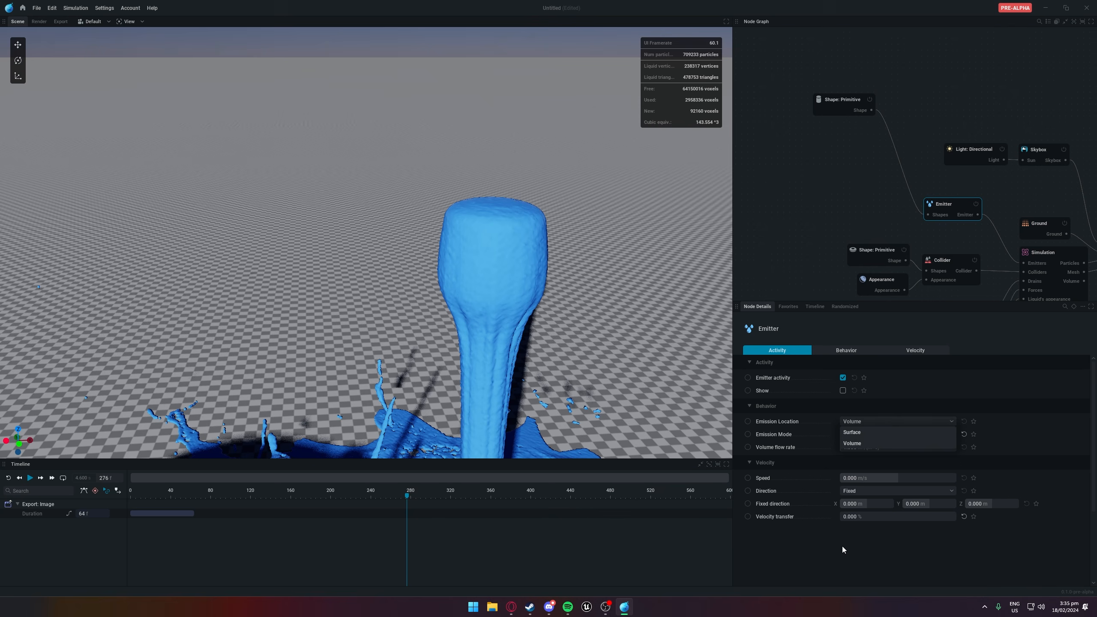
Set the Emitter's Emission Mode to Fill and replay the simulation with the cylinder and torus in view
{"action": "left_click", "coordinate": [875, 438]}
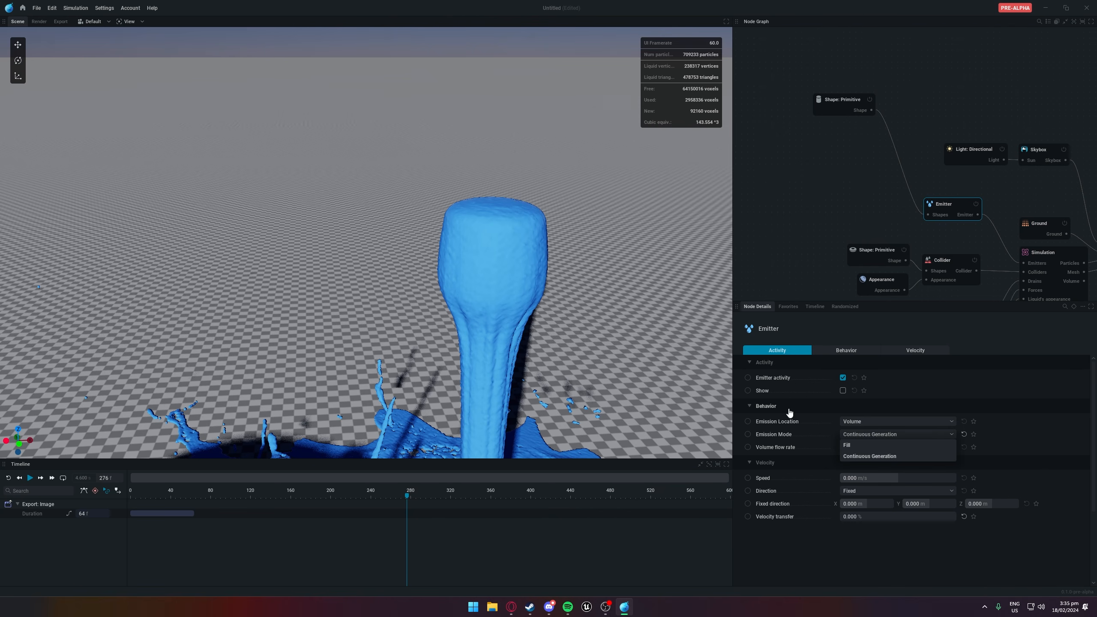
{"action": "left_click", "coordinate": [863, 445]}
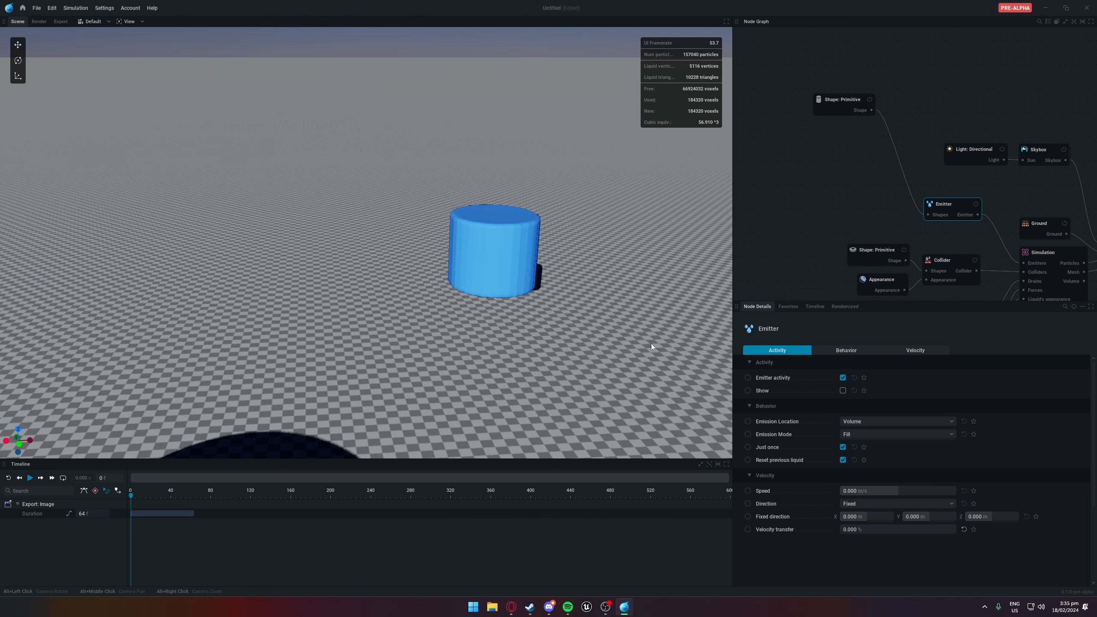
{"action": "key", "text": "space"}
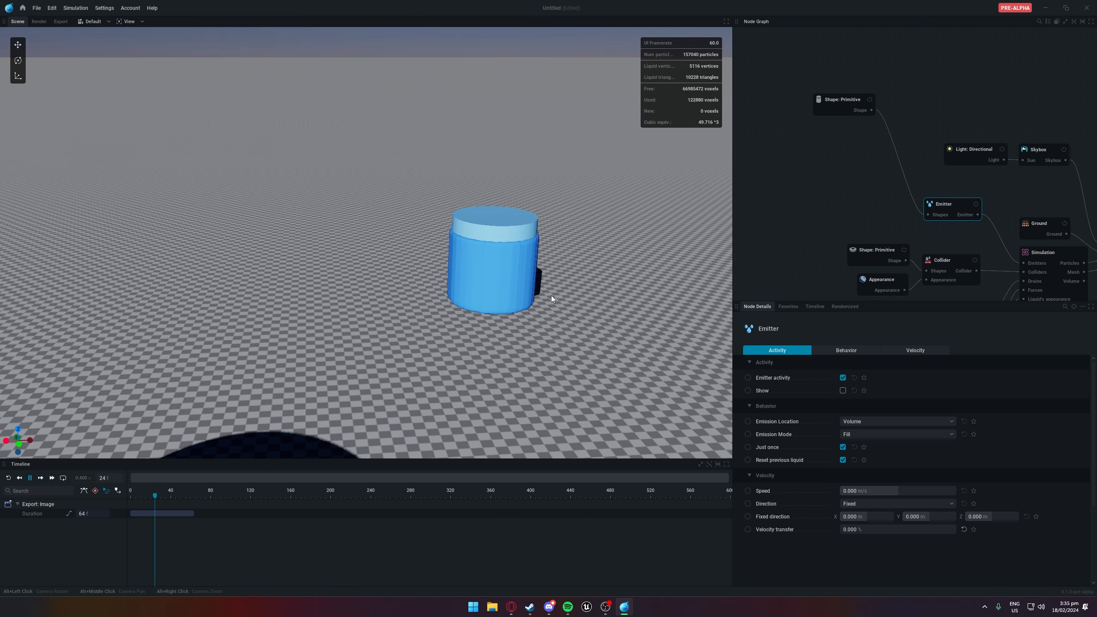
{"action": "middle_click_drag", "start_coordinate": [513, 357], "coordinate": [691, 367]}
{"action": "key", "text": "space"}
{"action": "scroll", "coordinate": [558, 346], "scroll_direction": "down", "scroll_amount": 5}
Set the Emitter's Emission Location to Surface and play the simulation, pausing at frame 202
{"action": "left_click", "coordinate": [873, 421]}
{"action": "left_click", "coordinate": [852, 432]}
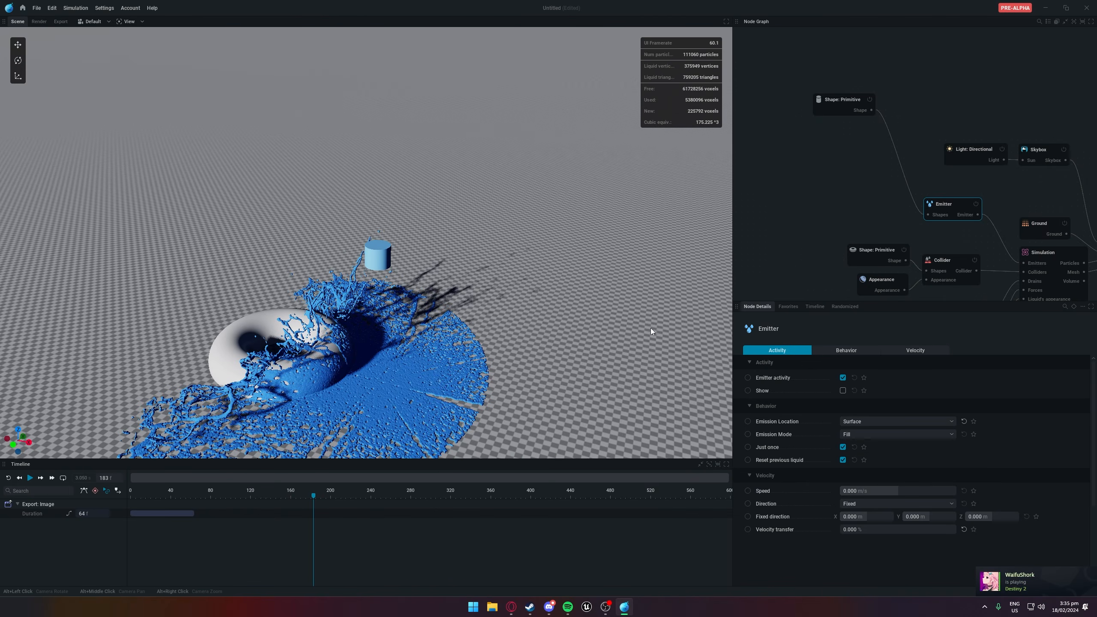
{"action": "key", "text": "space"}
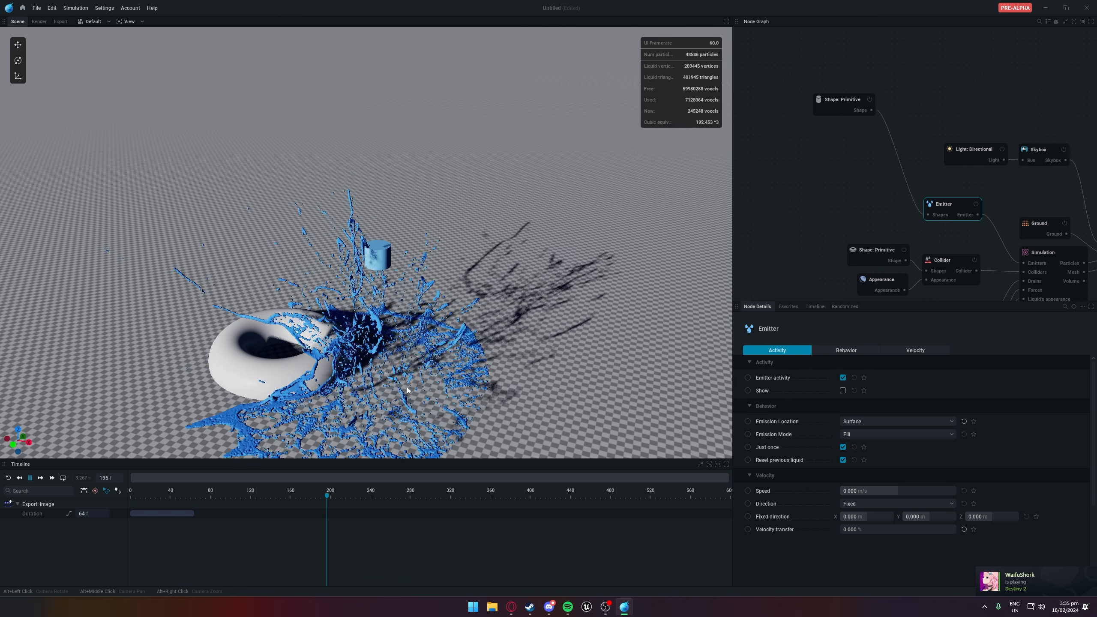
{"action": "key", "text": "space"}
Examine the liquid splash around the cylinder and torus from several angles and close up, and review the Emission Mode options
{"action": "left_click_drag", "start_coordinate": [605, 281], "coordinate": [479, 272], "text": "alt"}
{"action": "scroll", "coordinate": [479, 273], "scroll_direction": "up", "scroll_amount": 6}
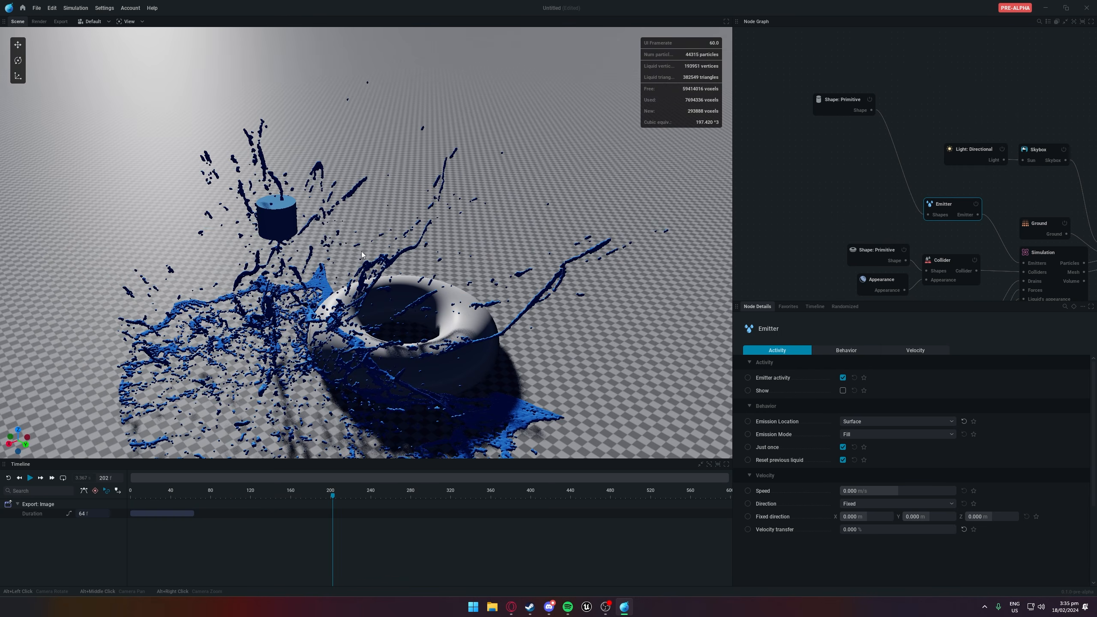
{"action": "left_click_drag", "start_coordinate": [319, 266], "coordinate": [414, 256], "text": "alt"}
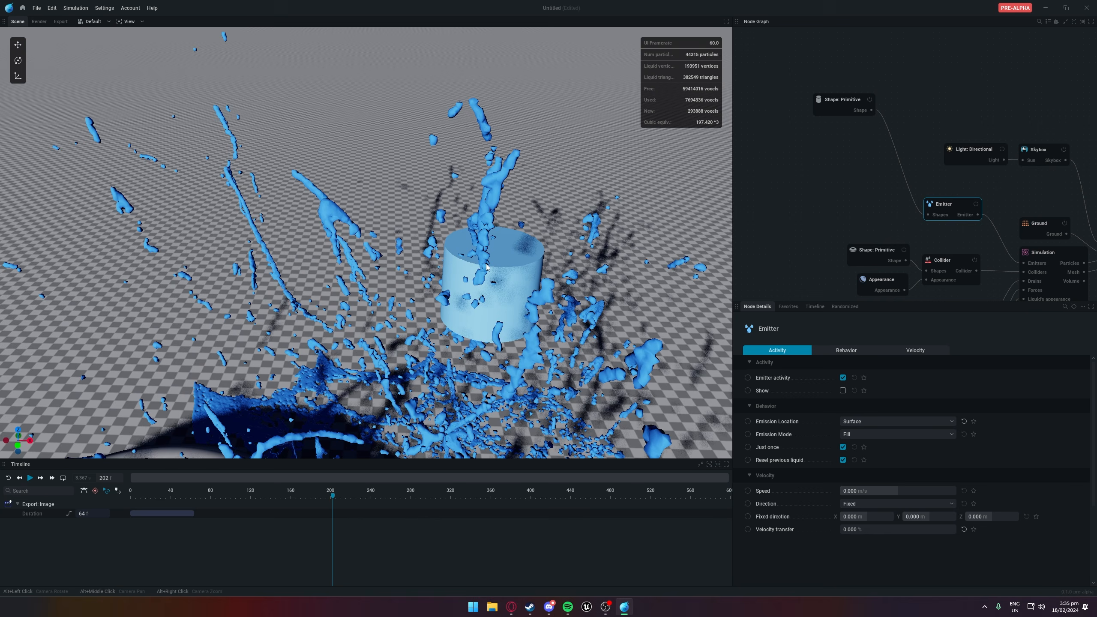
{"action": "scroll", "coordinate": [557, 322], "scroll_direction": "up", "scroll_amount": 10}
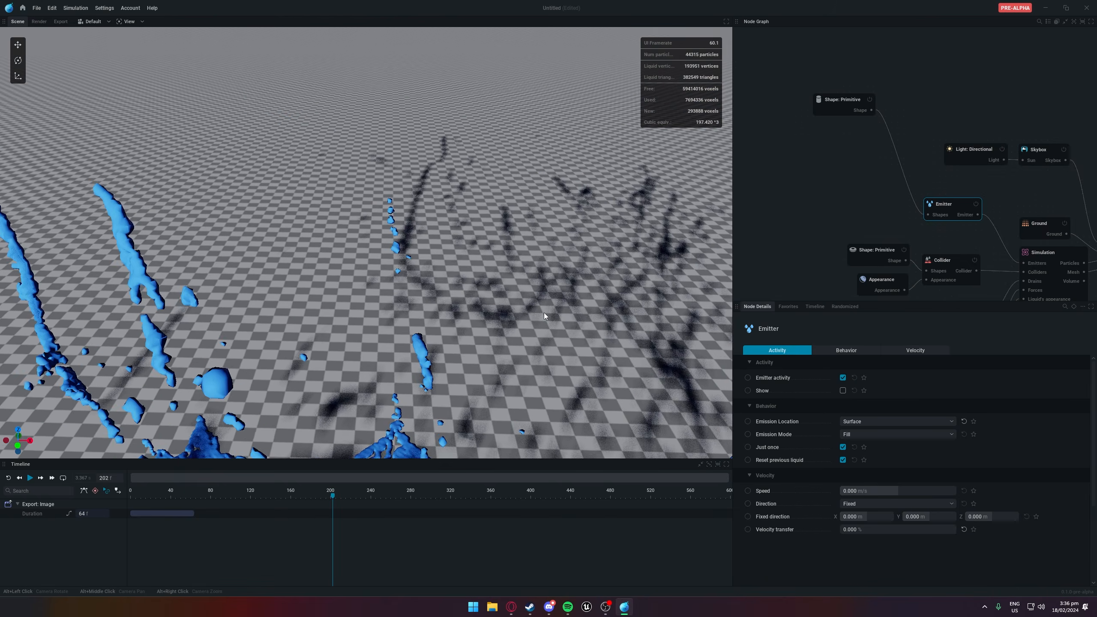
{"action": "scroll", "coordinate": [544, 312], "scroll_direction": "down", "scroll_amount": 12}
{"action": "left_click_drag", "start_coordinate": [639, 308], "coordinate": [572, 288], "text": "alt"}
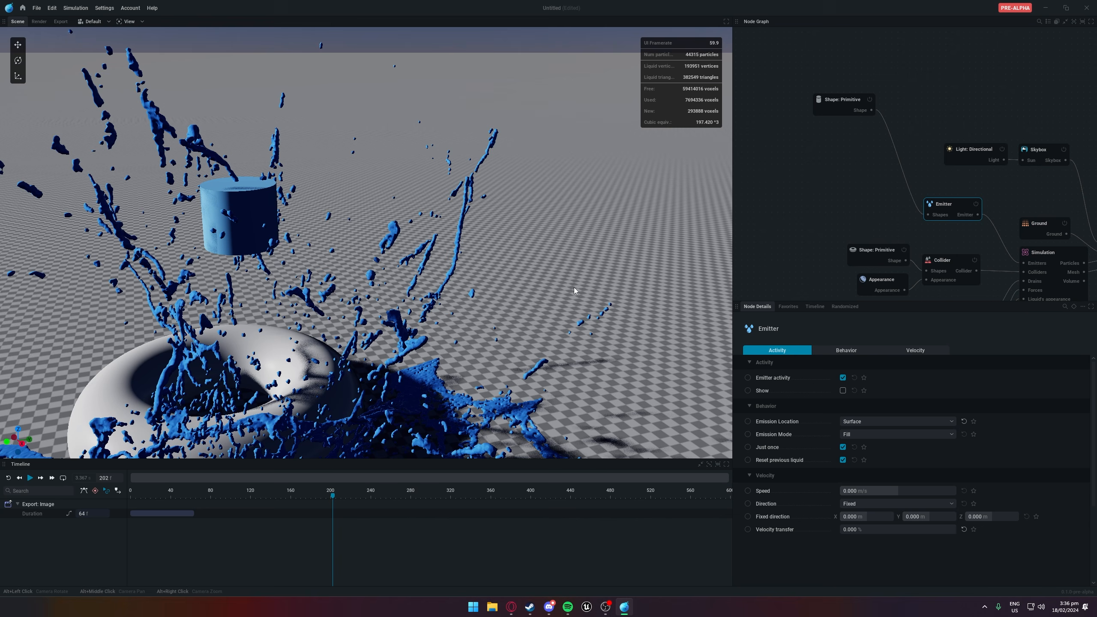
{"action": "left_click", "coordinate": [866, 436]}
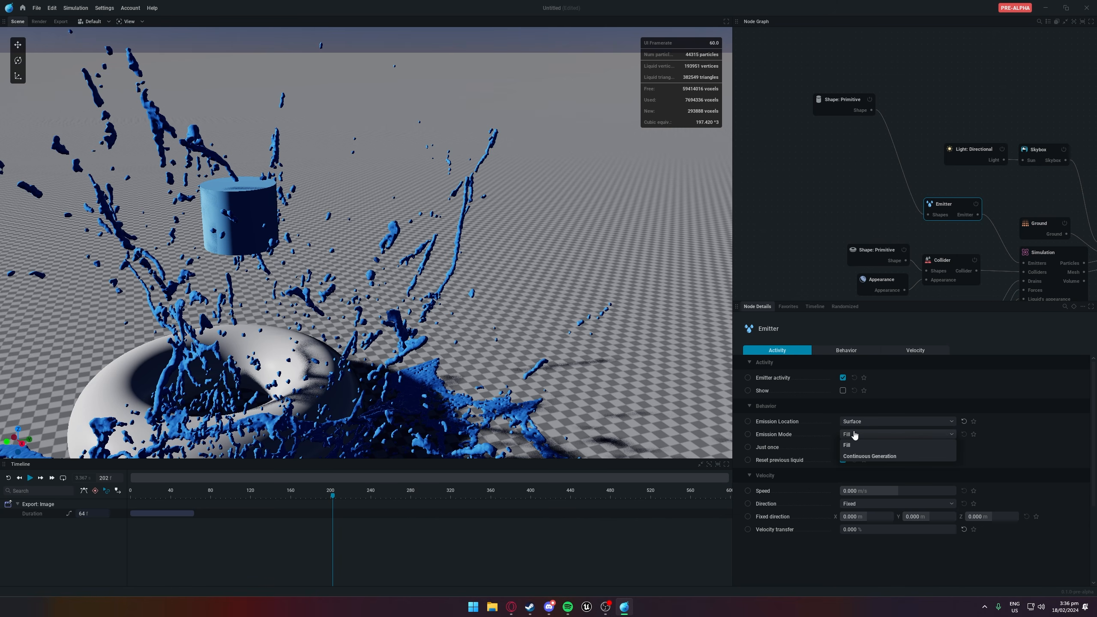
{"action": "left_click", "coordinate": [879, 445]}
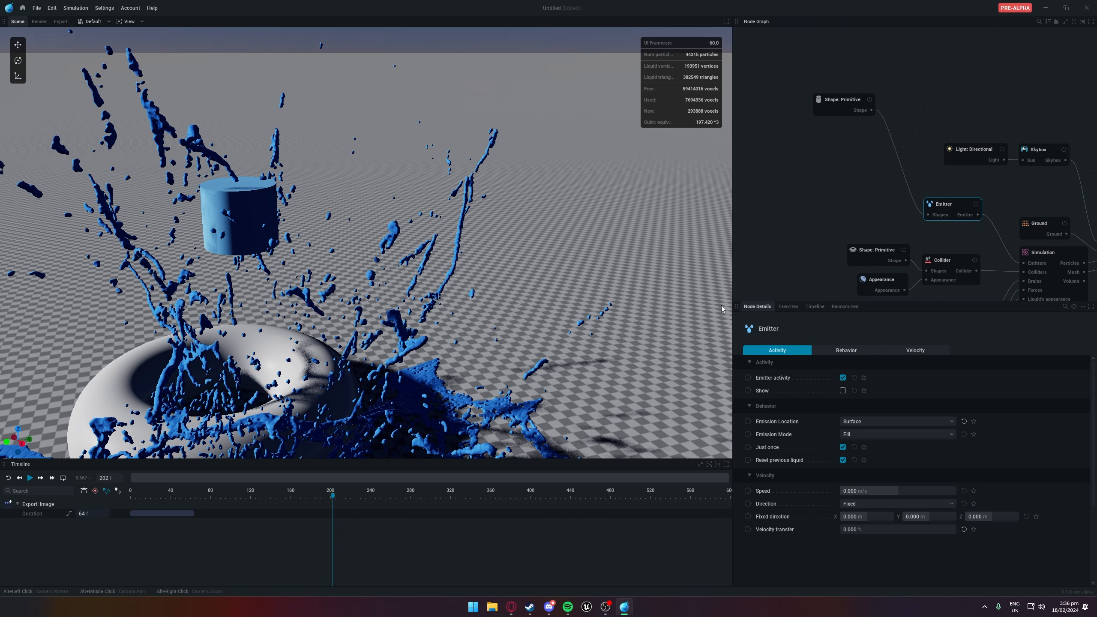
{"action": "left_click", "coordinate": [875, 435]}
{"action": "left_click", "coordinate": [899, 433]}
Turn off the Emitter's Just once and Reset previous liquid options and replay the simulation from the start, pausing at frame 204
{"action": "left_click", "coordinate": [843, 448]}
{"action": "key", "text": "space"}
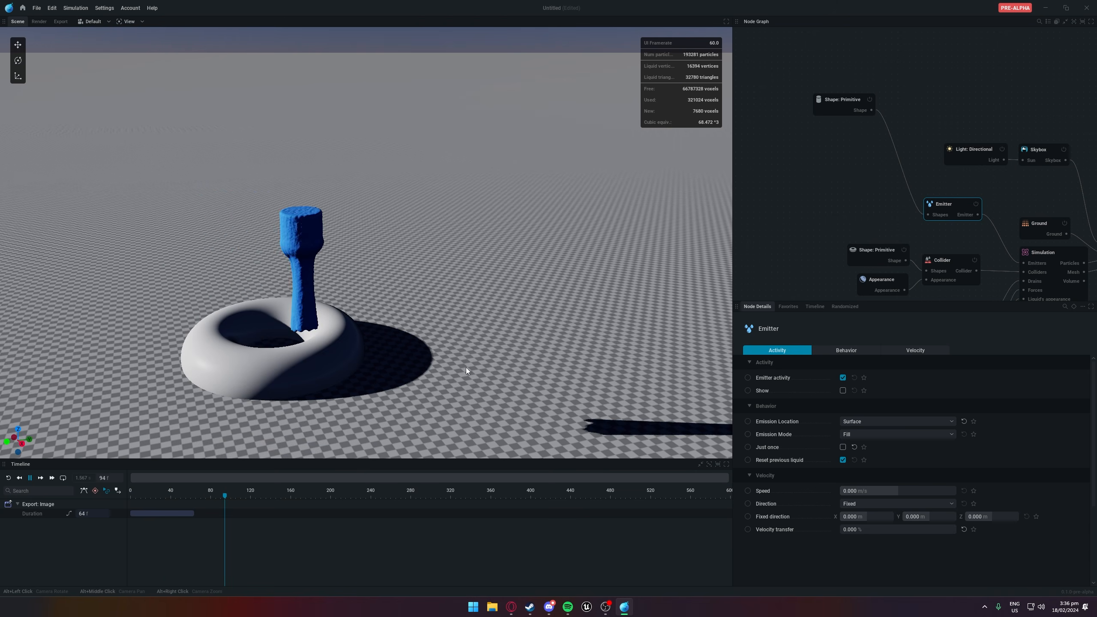
{"action": "left_click_drag", "start_coordinate": [466, 368], "coordinate": [756, 427], "text": "alt"}
{"action": "left_click_drag", "start_coordinate": [530, 400], "coordinate": [681, 404], "text": "alt"}
{"action": "key", "text": "space"}
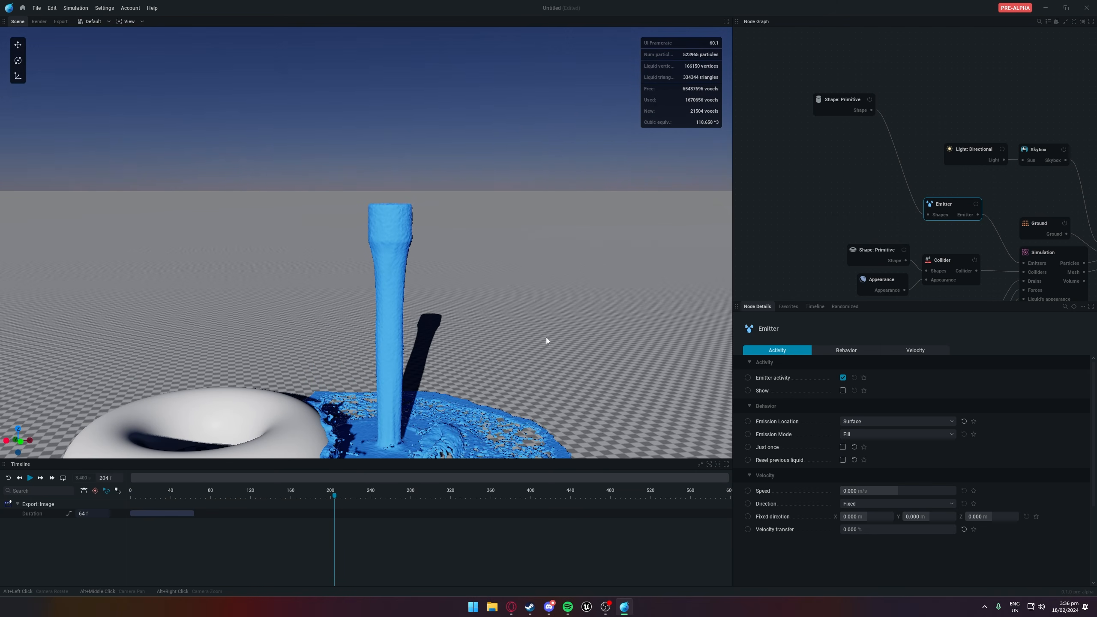
Replay the simulation from the start with a stop at frame 131, pause at frame 214, and look over the Emitter's remaining parameters
{"action": "key", "text": "space"}
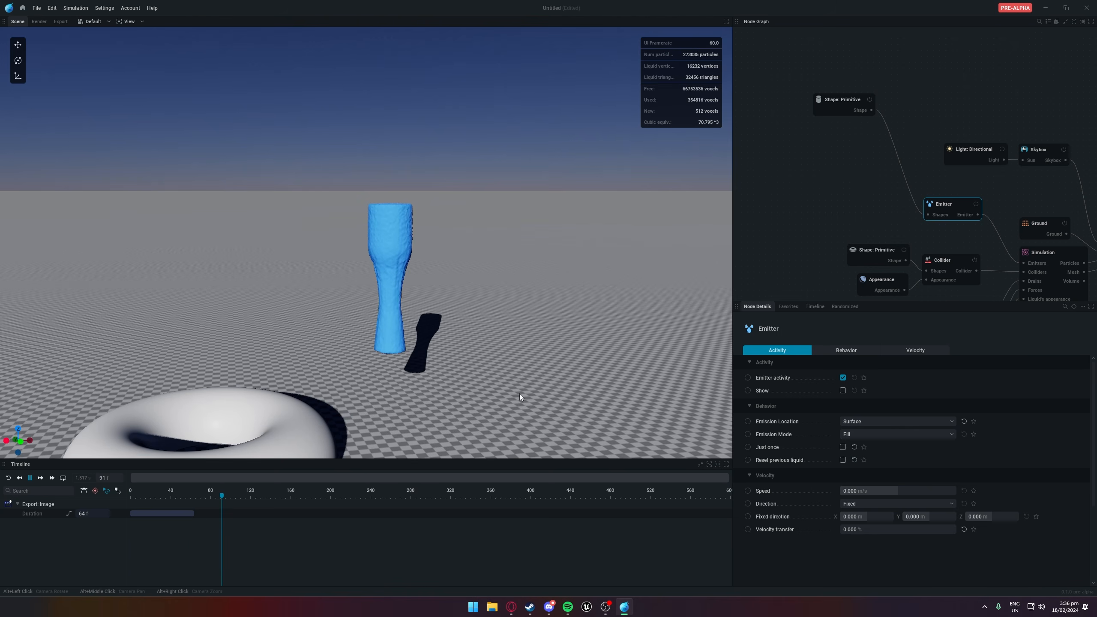
{"action": "scroll", "coordinate": [513, 391], "scroll_direction": "down", "scroll_amount": 3}
{"action": "key", "text": "space"}
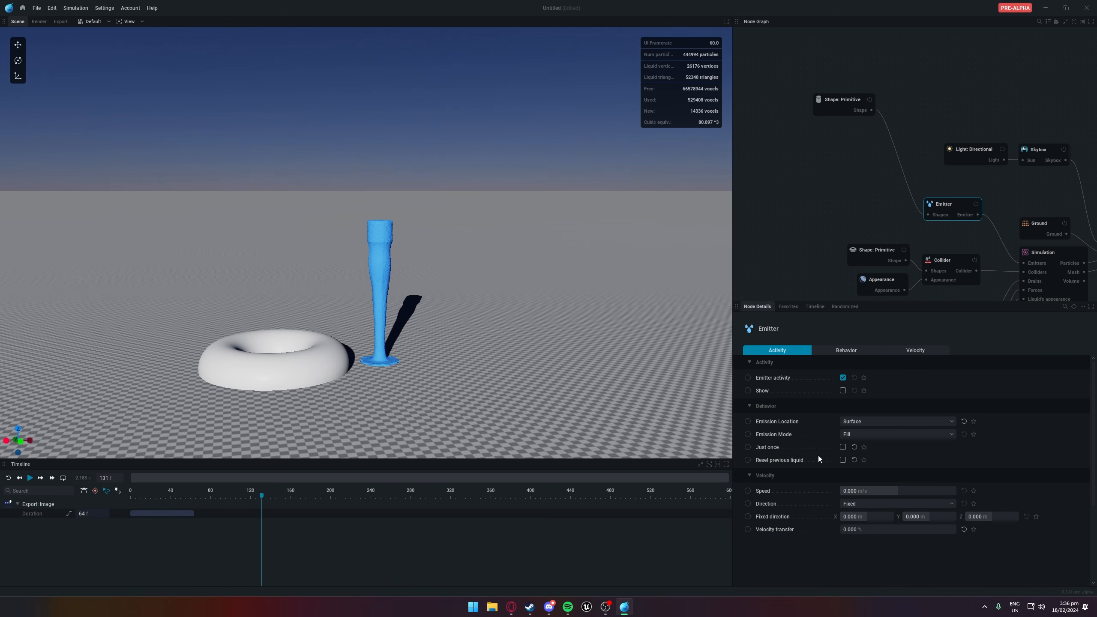
{"action": "scroll", "coordinate": [485, 353], "scroll_direction": "up", "scroll_amount": 3}
{"action": "key", "text": "space"}
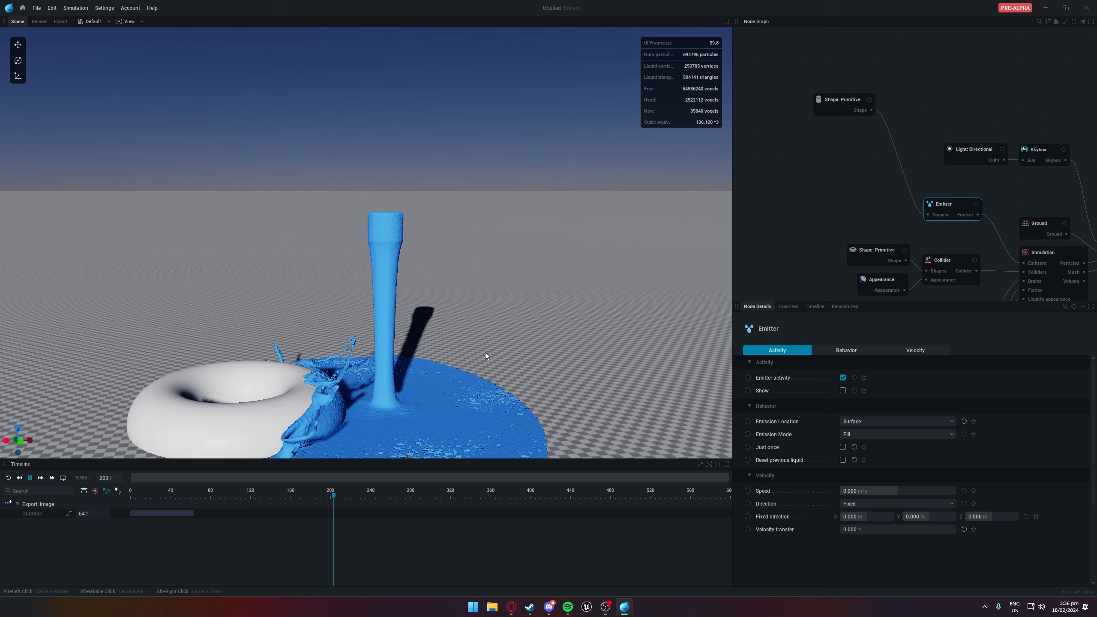
{"action": "key", "text": "space"}
{"action": "left_click_drag", "start_coordinate": [487, 354], "coordinate": [421, 380], "text": "alt"}
{"action": "scroll", "coordinate": [807, 421], "scroll_direction": "down", "scroll_amount": 2}
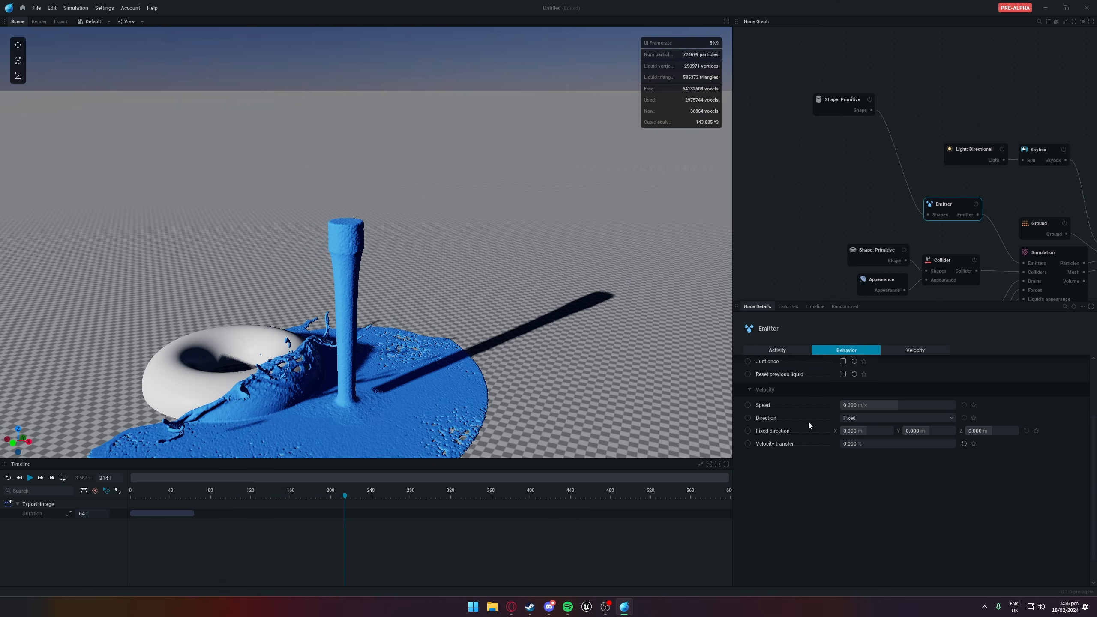
{"action": "scroll", "coordinate": [798, 390], "scroll_direction": "up", "scroll_amount": 2}
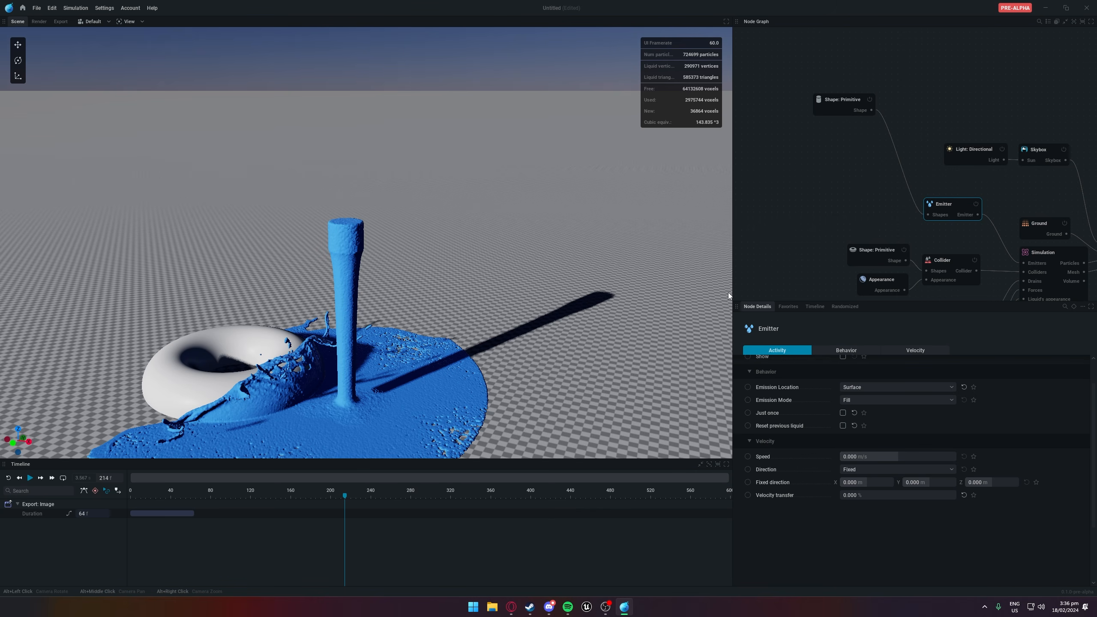
Reselect the Emitter node and set its velocity Speed to 16.333 m/s
{"action": "left_click", "coordinate": [801, 260]}
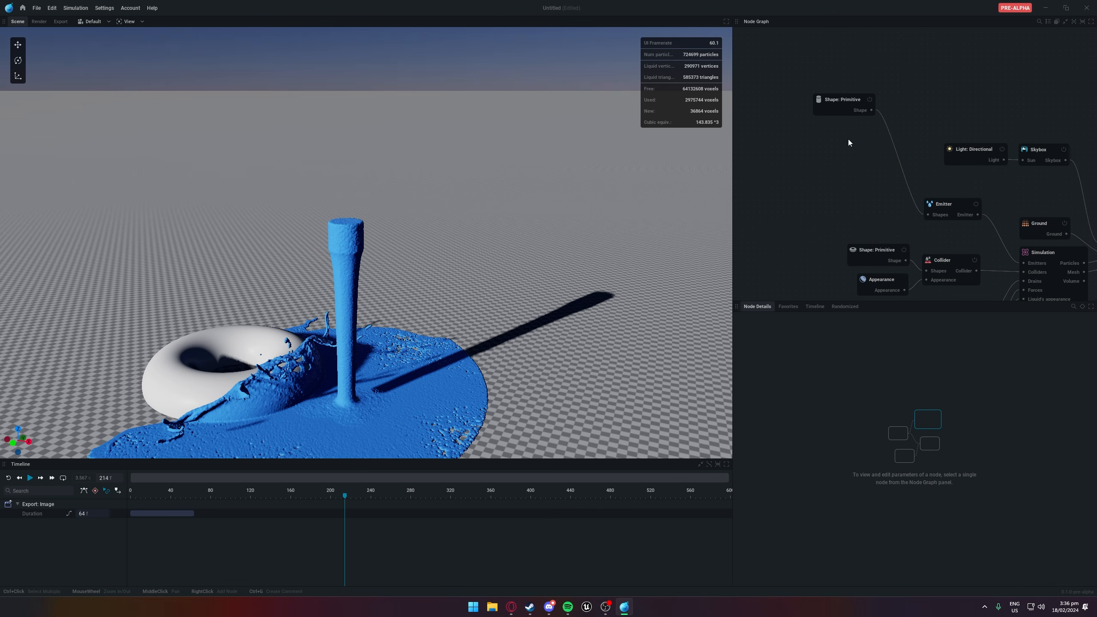
{"action": "left_click", "coordinate": [842, 101]}
{"action": "left_click", "coordinate": [933, 210]}
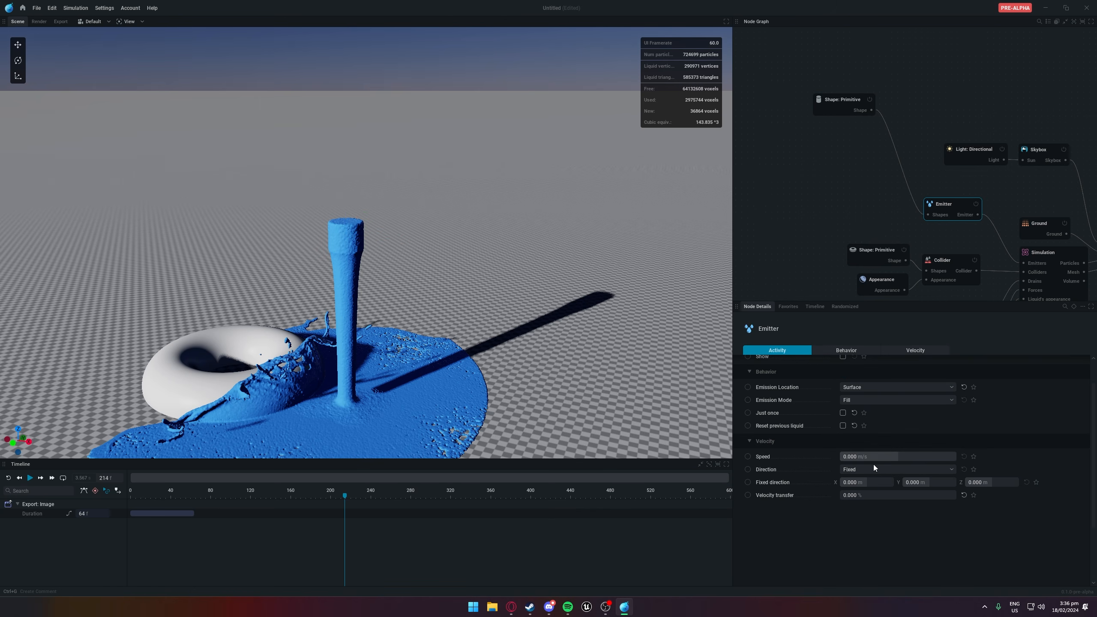
{"action": "left_click_drag", "start_coordinate": [865, 458], "coordinate": [916, 457]}
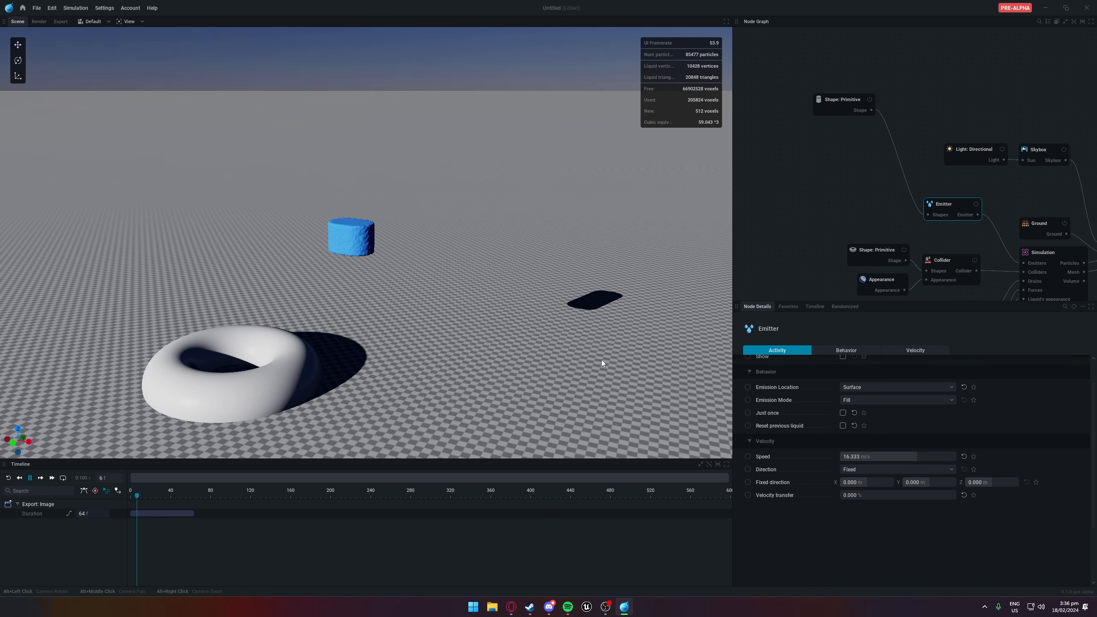
Pause the simulation at frame 82 and review the Emitter's velocity Direction options, keeping Fixed
{"action": "key", "text": "space"}
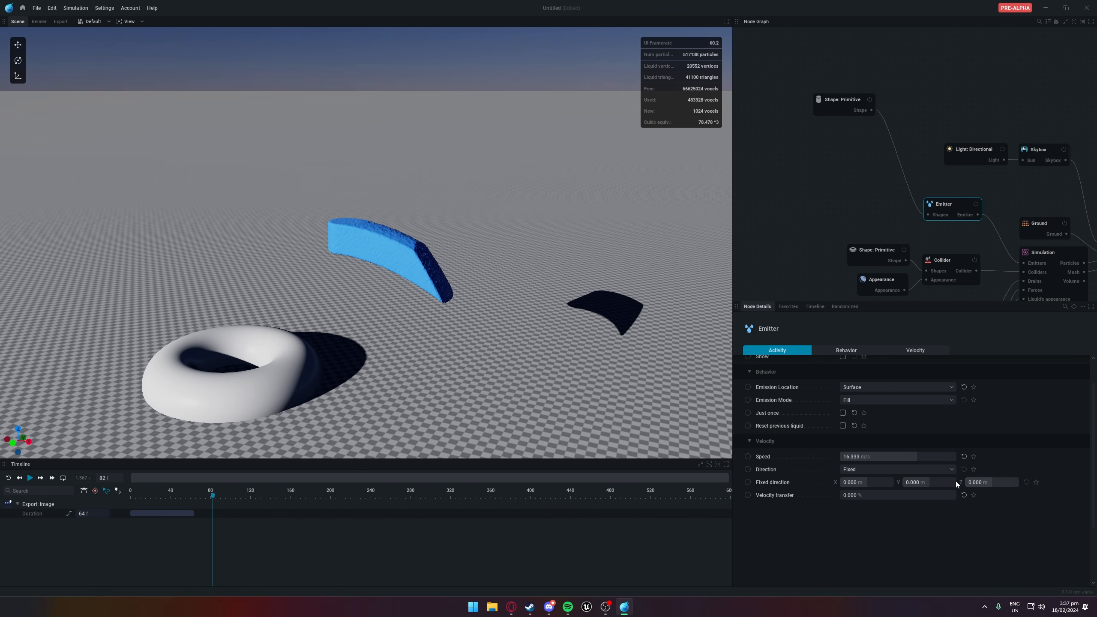
{"action": "left_click_drag", "start_coordinate": [906, 458], "coordinate": [886, 458]}
{"action": "left_click", "coordinate": [914, 471]}
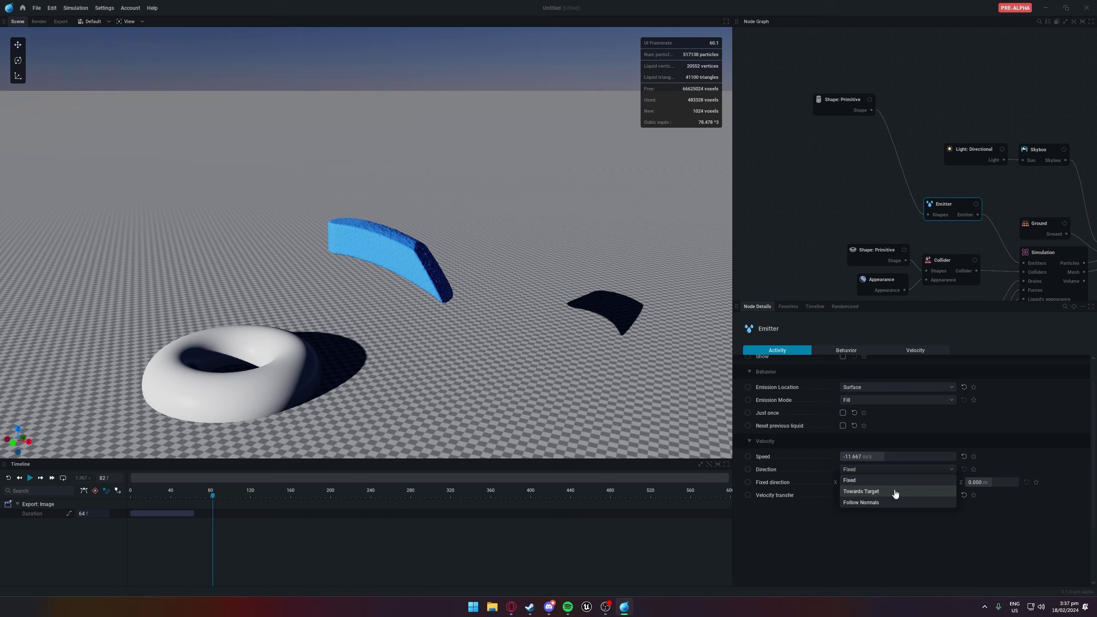
{"action": "left_click", "coordinate": [864, 484]}
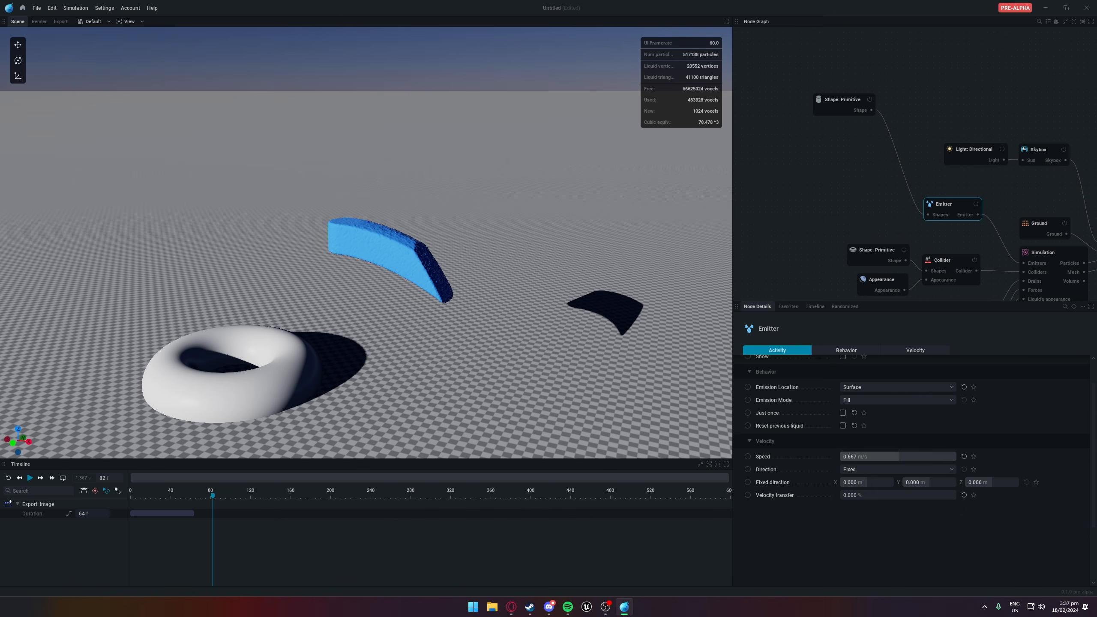
Set the Emitter's Speed to 2 m/s and fixed direction Z to -1 m, and replay the simulation up to frame 98
{"action": "left_click_drag", "start_coordinate": [899, 456], "coordinate": [900, 457]}
{"action": "left_click", "coordinate": [987, 481]}
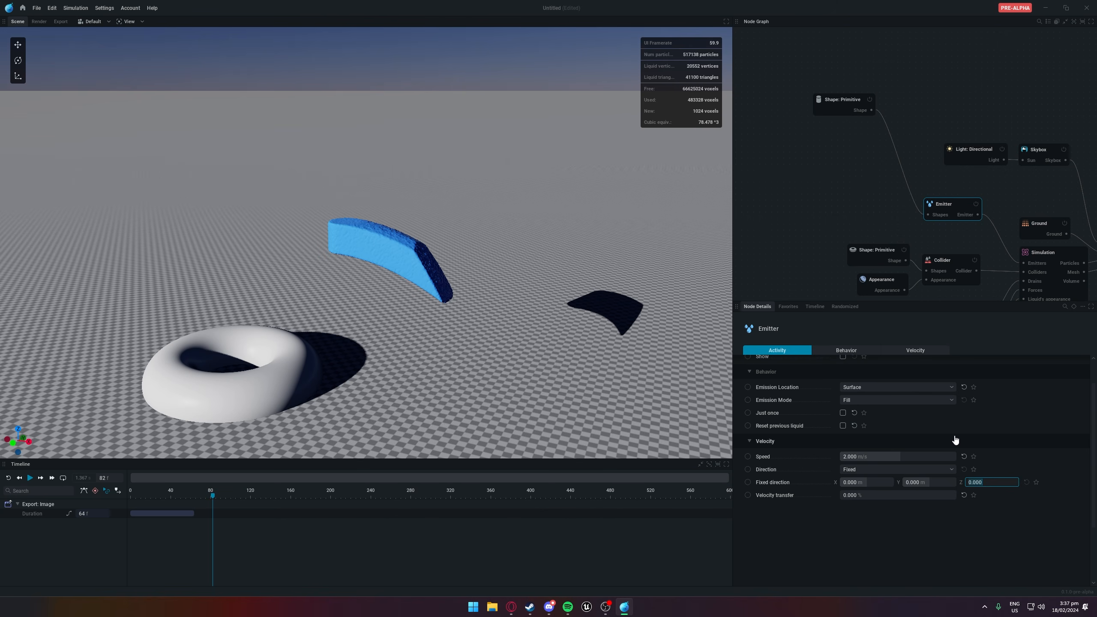
{"action": "type", "text": "-1"}
{"action": "key", "text": "Return"}
{"action": "key", "text": "r"}
{"action": "key", "text": "space"}
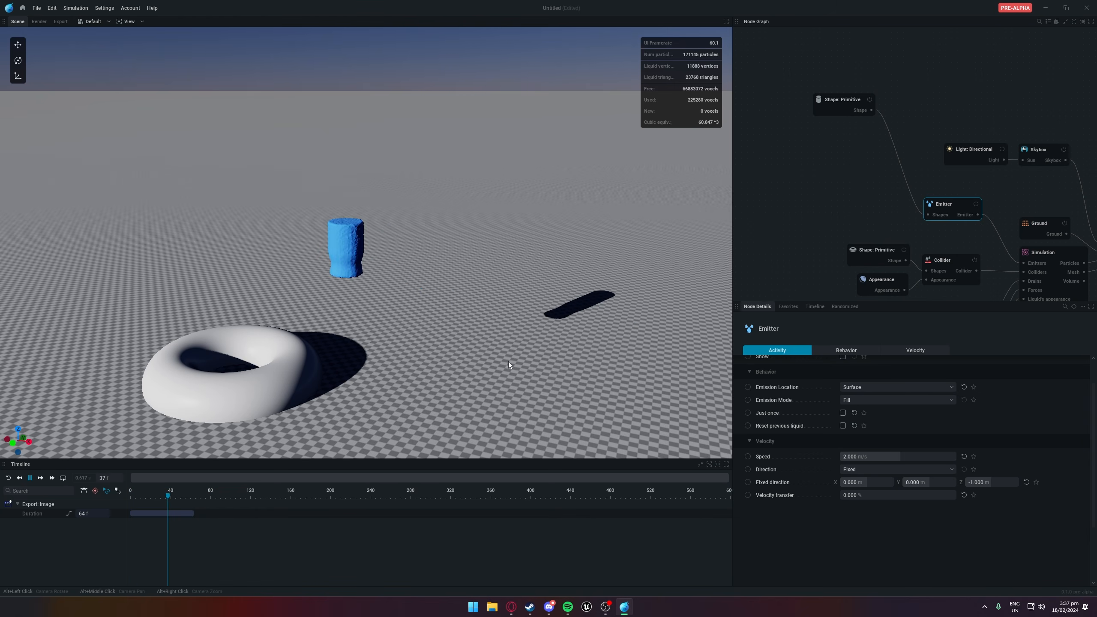
{"action": "key", "text": "space"}
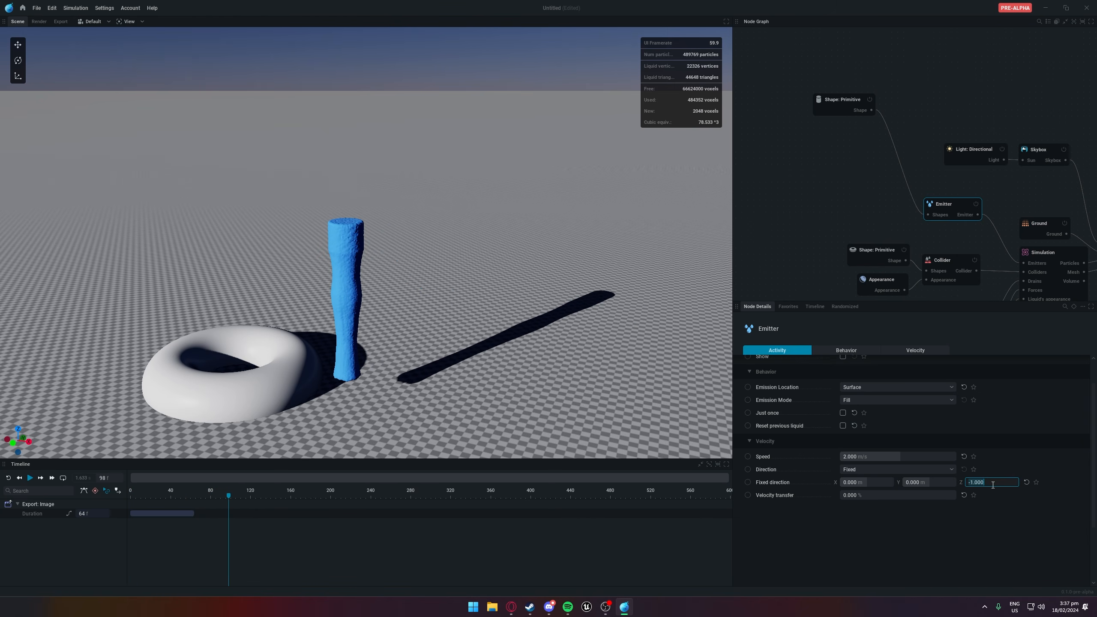
Set the Emitter's fixed direction Z to 5 m and replay the simulation from the start, pausing at frame 59
{"action": "type", "text": "-r"}
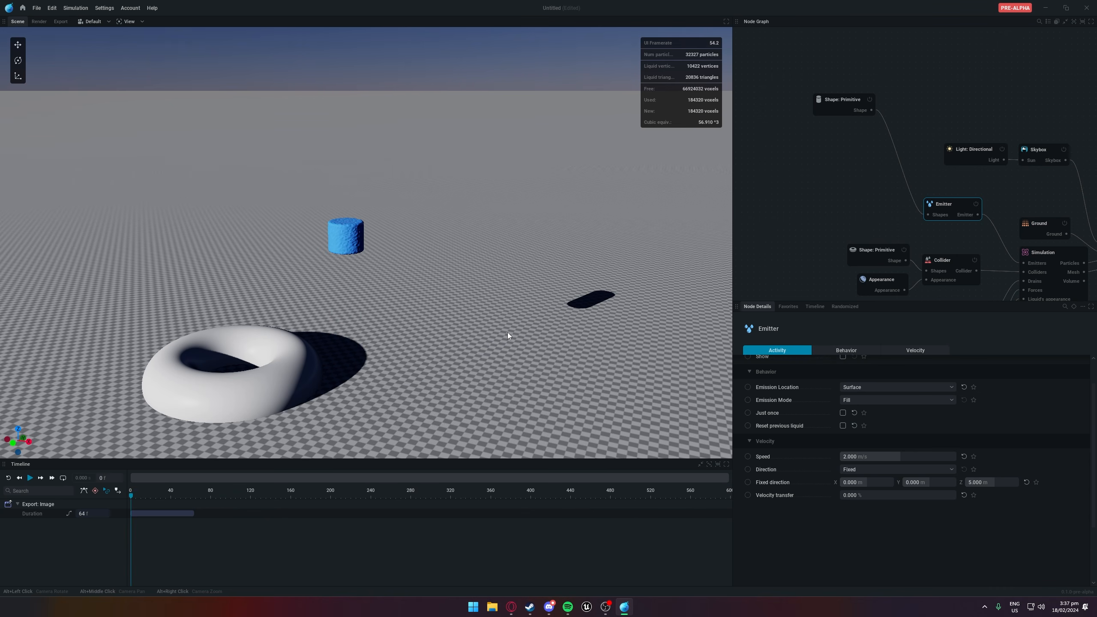
{"action": "key", "text": "space"}
{"action": "key", "text": "space"}
Raise the Emitter's fixed direction Z to 50 m and replay the simulation from the start, pausing at frame 72
{"action": "double_click", "coordinate": [991, 485]}
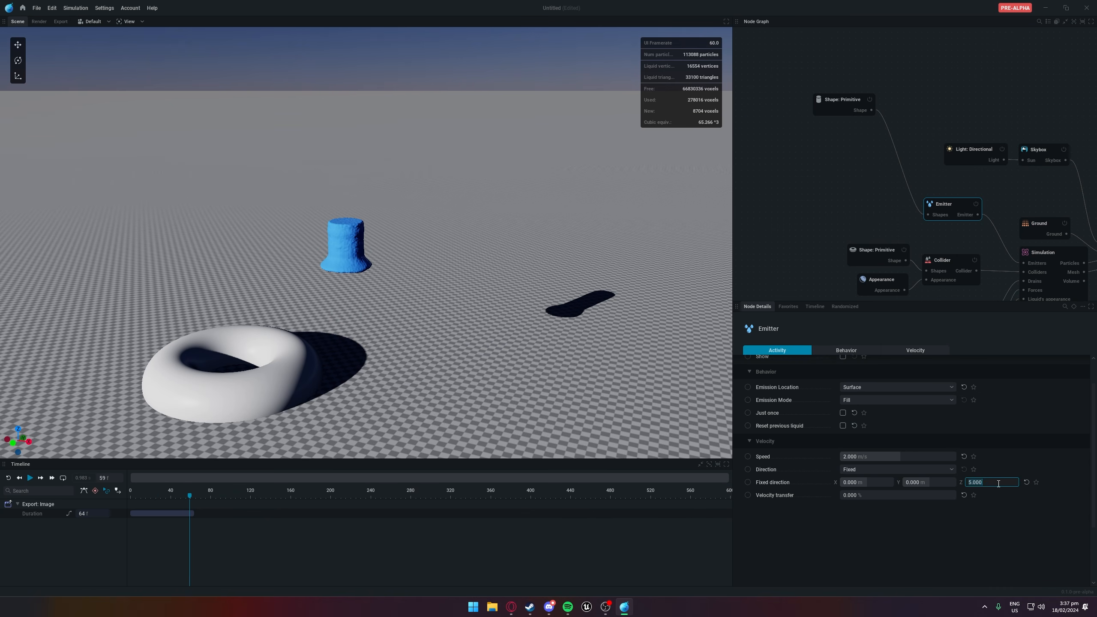
{"action": "key", "text": "r"}
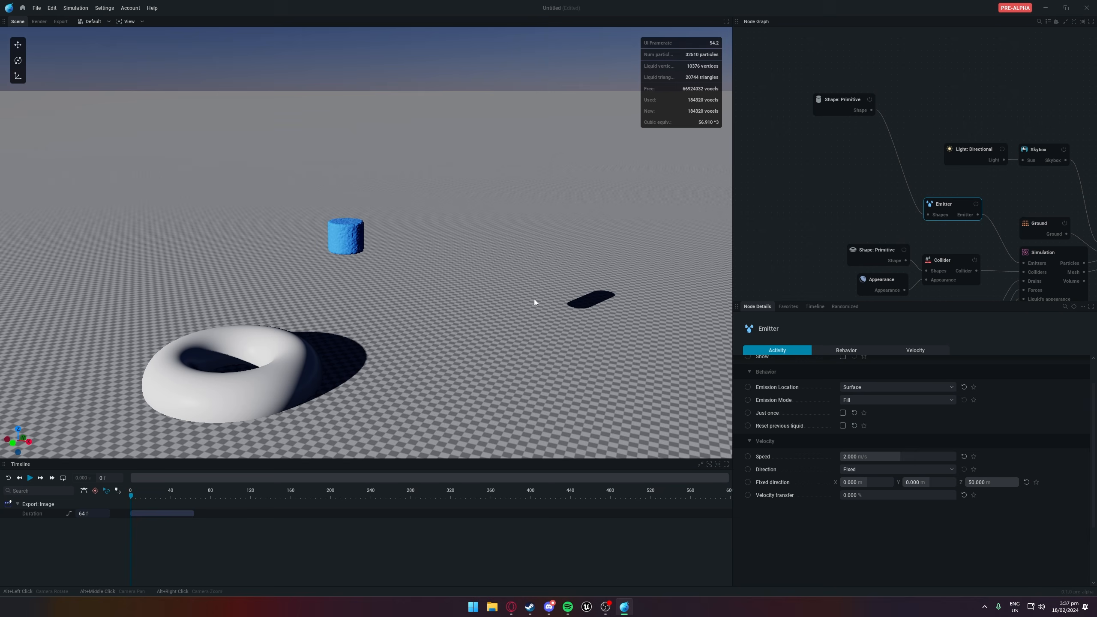
{"action": "key", "text": "space"}
{"action": "key", "text": "space"}
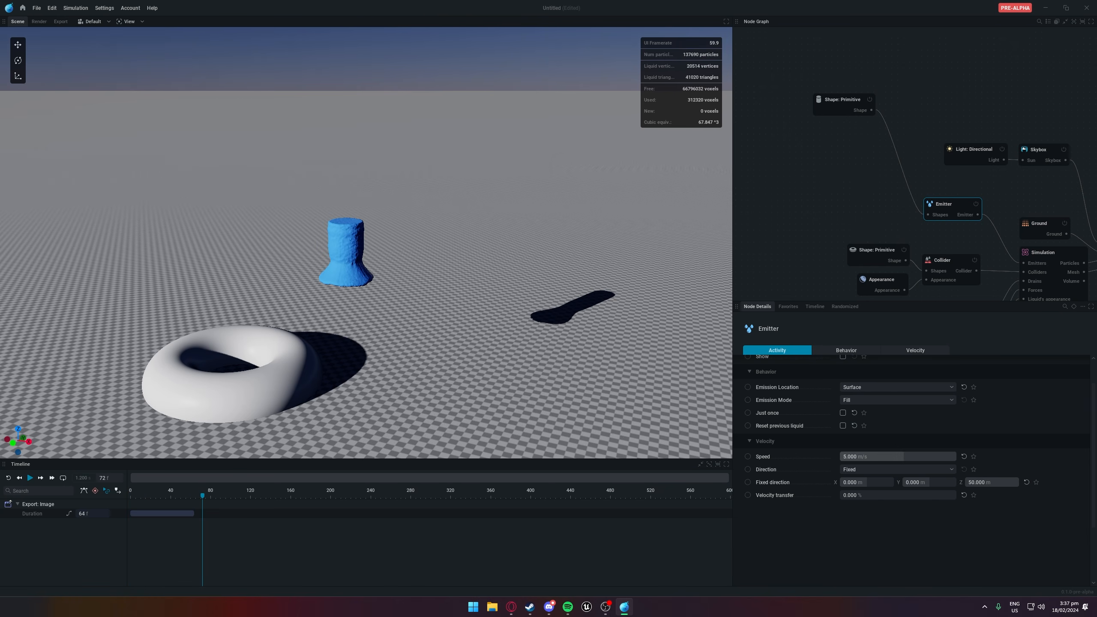
Set the Emitter's Speed to 6.333 m/s and replay the simulation from the start, pausing at frame 261
{"action": "left_click_drag", "start_coordinate": [903, 456], "coordinate": [906, 457]}
{"action": "key", "text": "r"}
{"action": "key", "text": "space"}
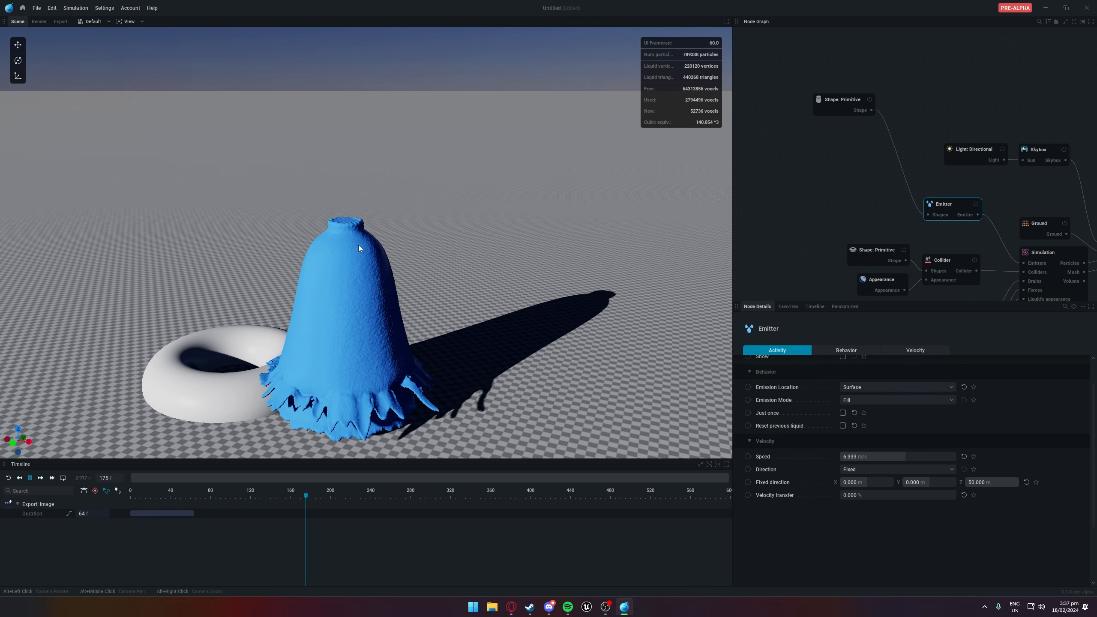
{"action": "key", "text": "space"}
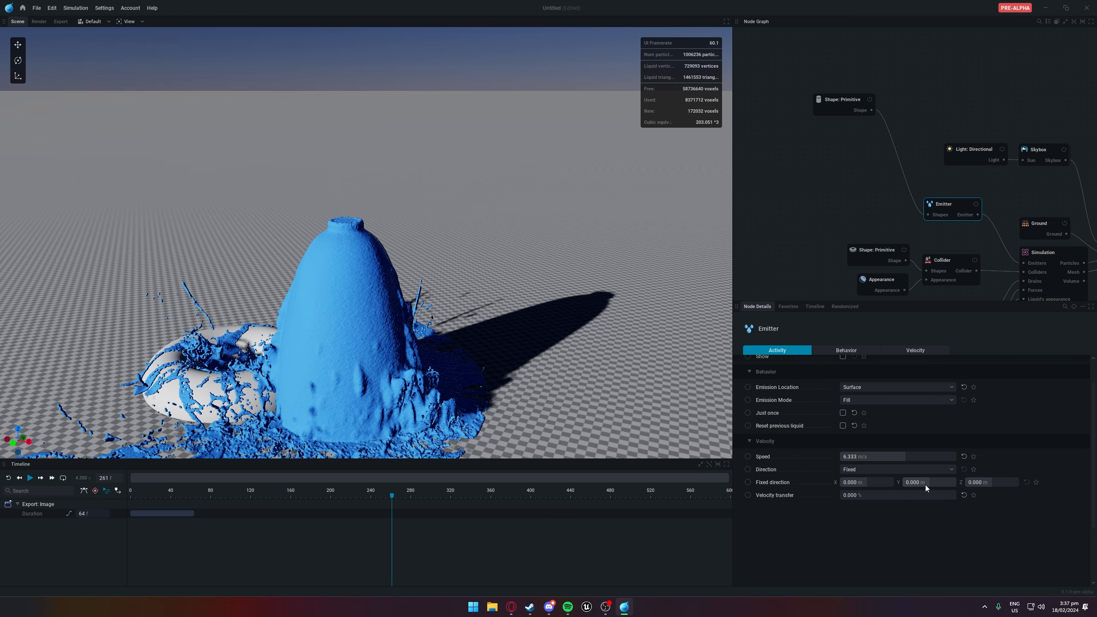
Set the fixed direction to Y 50 m and Z 0 m, and replay the simulation to frame 280, ending in a side view
{"action": "key", "text": "r"}
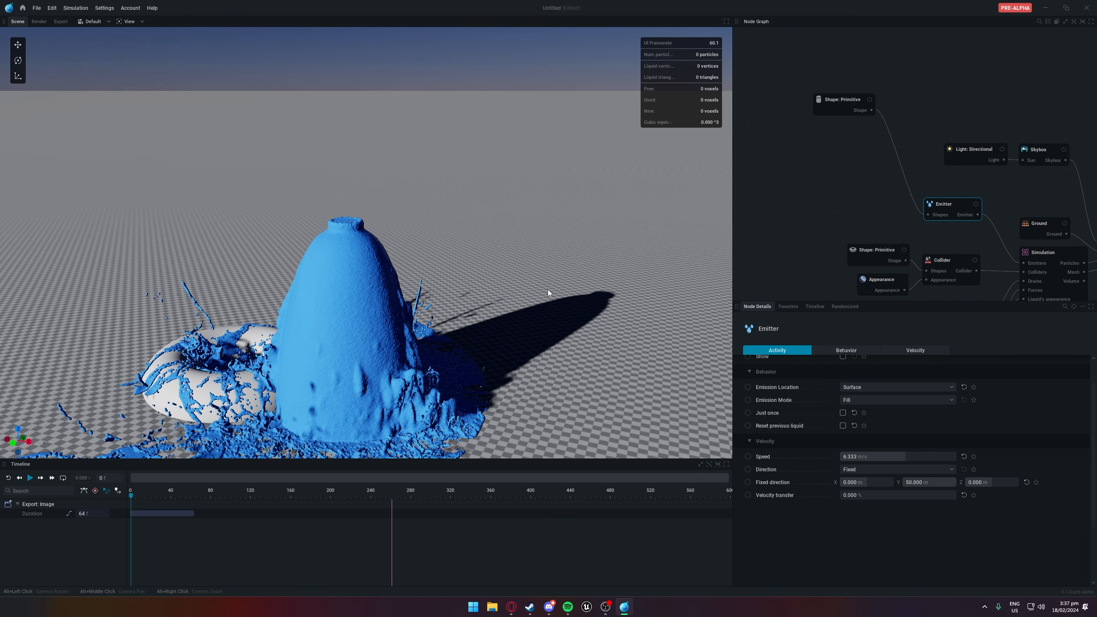
{"action": "middle_click_drag", "start_coordinate": [404, 308], "coordinate": [150, 403]}
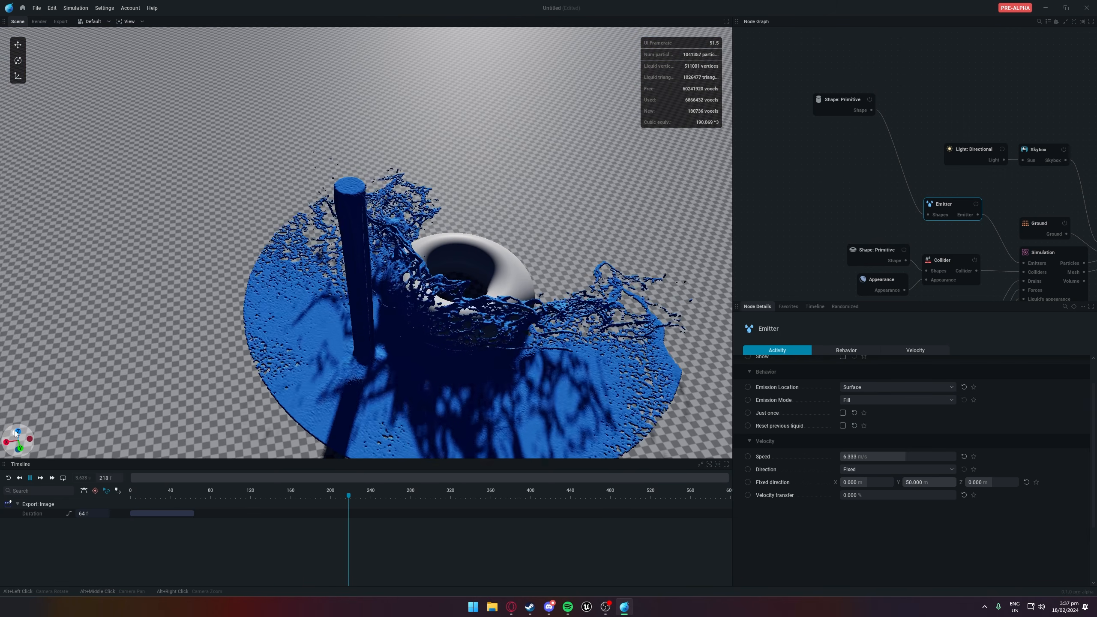
{"action": "left_click", "coordinate": [6, 442]}
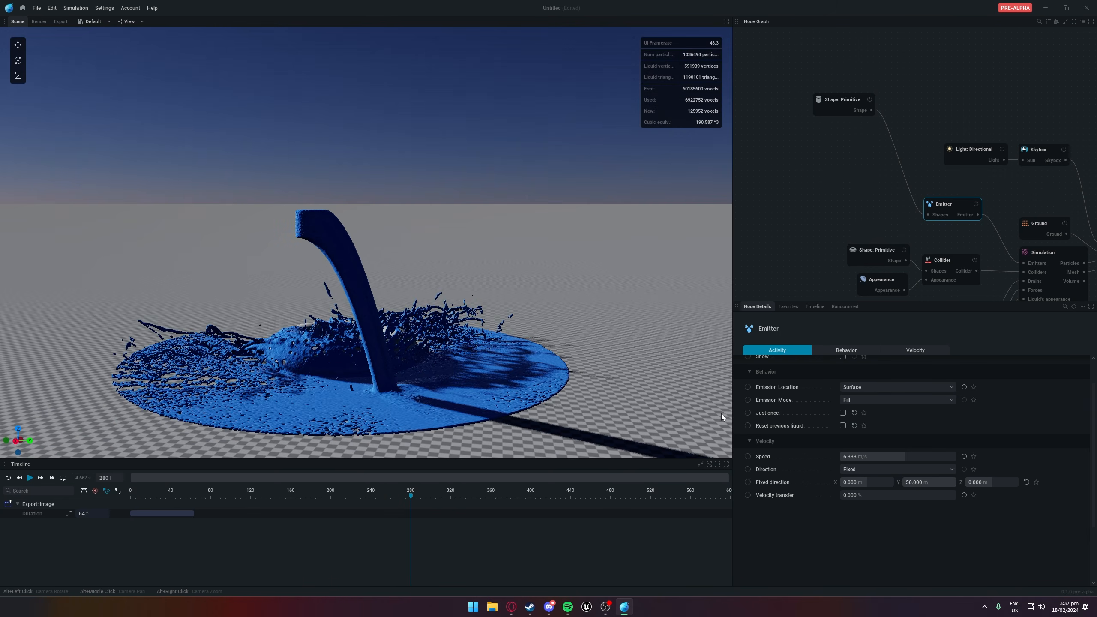
Set the Emitter's Speed to 40 m/s and replay the simulation, viewing the stream from the opposite side and pausing at frame 134
{"action": "double_click", "coordinate": [869, 456]}
{"action": "type", "text": "40"}
{"action": "key", "text": "Return"}
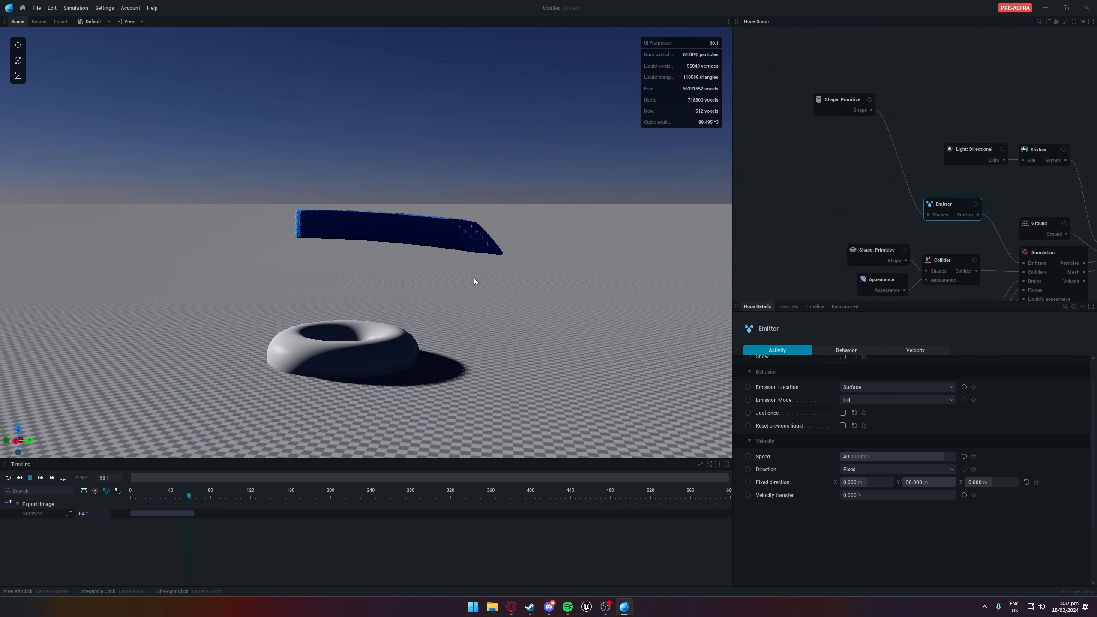
{"action": "left_click_drag", "start_coordinate": [475, 279], "coordinate": [241, 319], "text": "alt"}
{"action": "key", "text": "space"}
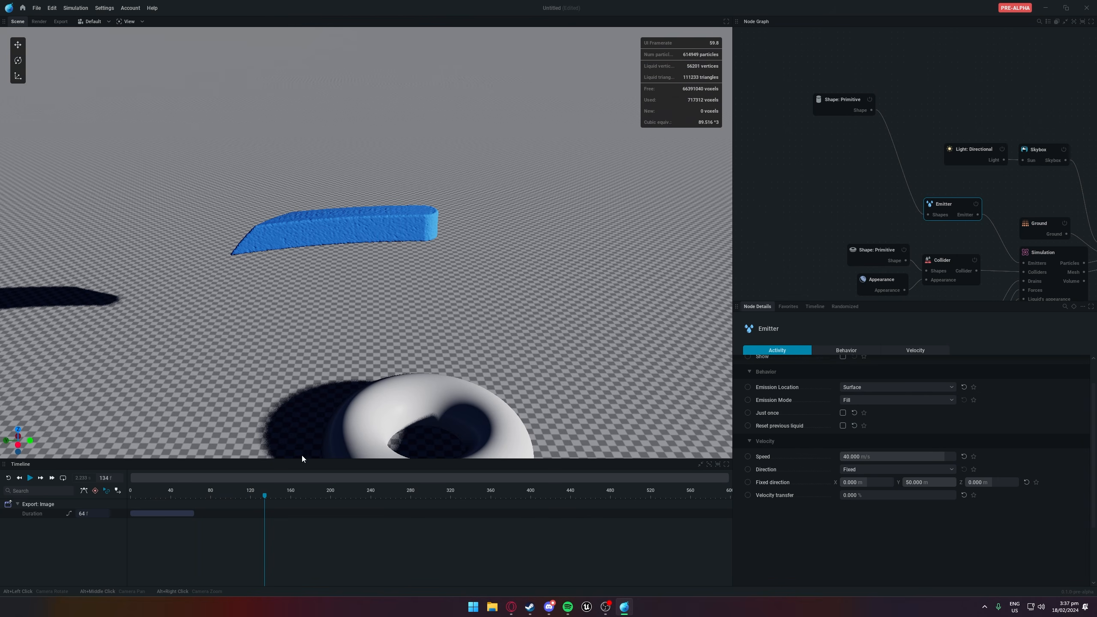
Reset the Emitter's Speed and Fixed direction to their default values
{"action": "left_click", "coordinate": [964, 457]}
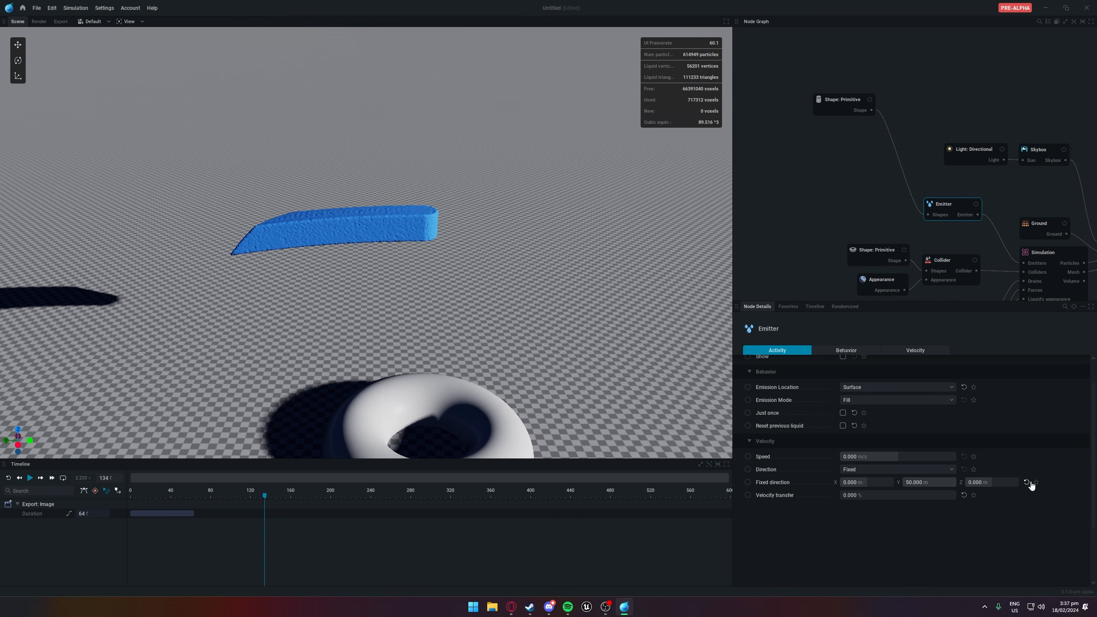
{"action": "left_click", "coordinate": [1026, 482]}
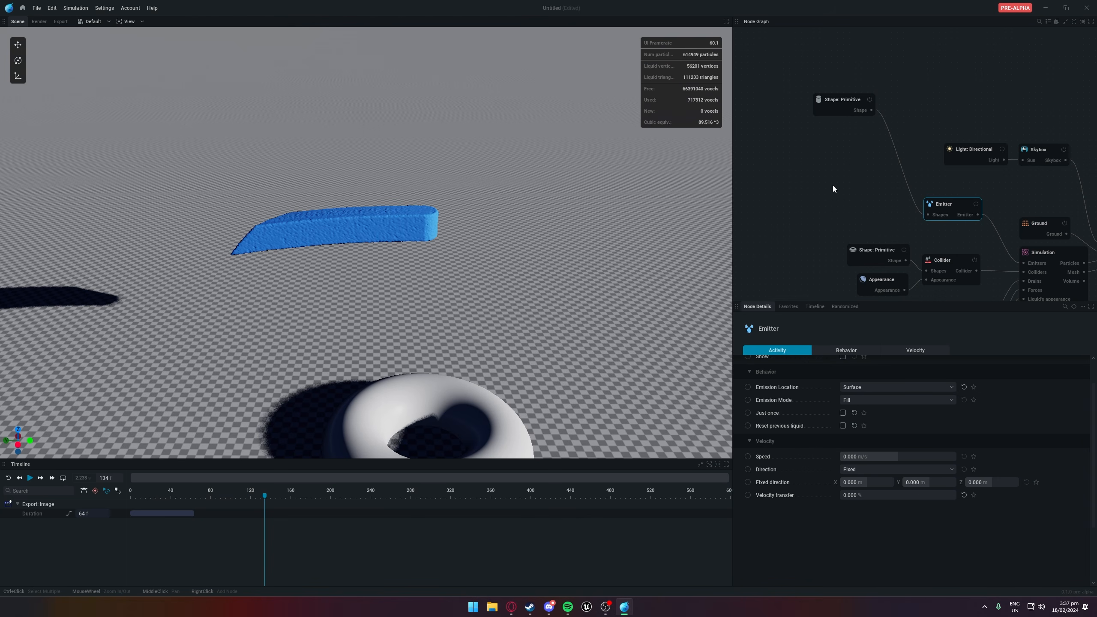
{"action": "middle_click_drag", "start_coordinate": [897, 177], "coordinate": [792, 135]}
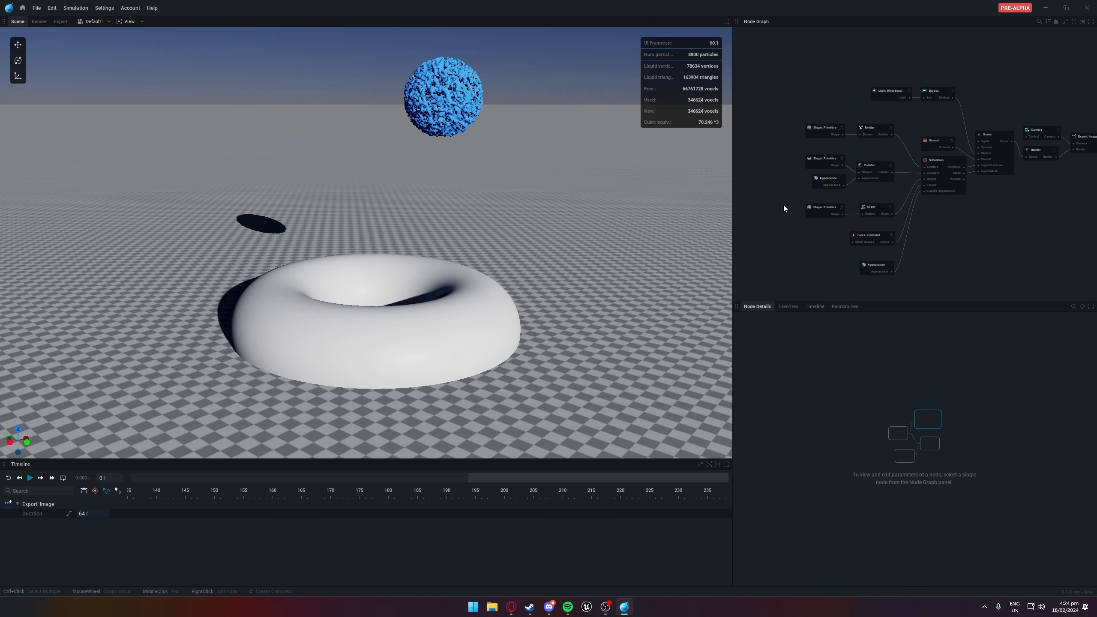
Add an Import node to the node graph and connect its Geometry output to the Collider's Shapes input
{"action": "middle_click_drag", "start_coordinate": [784, 205], "coordinate": [847, 193]}
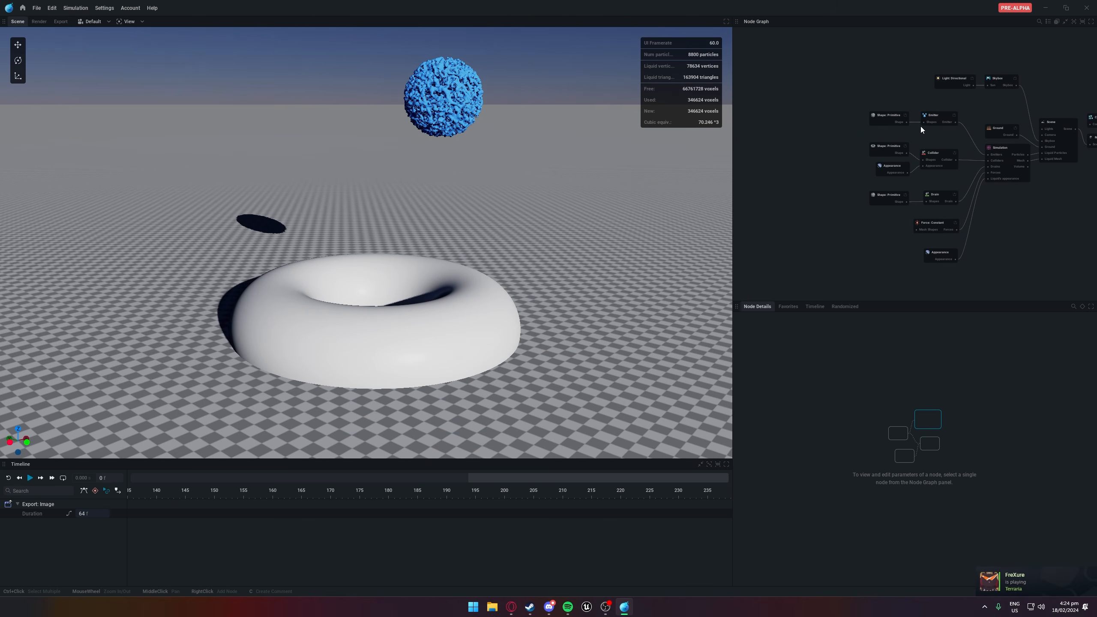
{"action": "left_click_drag", "start_coordinate": [924, 121], "coordinate": [785, 149]}
{"action": "left_click", "coordinate": [764, 153]}
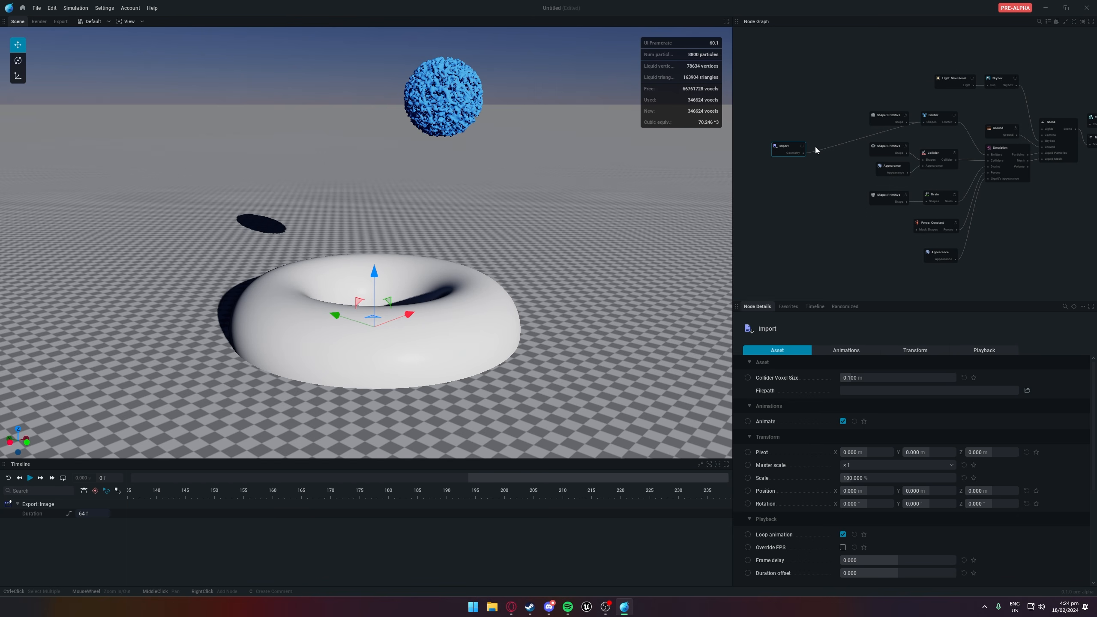
{"action": "left_click_drag", "start_coordinate": [805, 152], "coordinate": [923, 159]}
Load the Wine Glass animated FBX file into the Import node from the Wine Glass folder
{"action": "left_click", "coordinate": [1027, 391]}
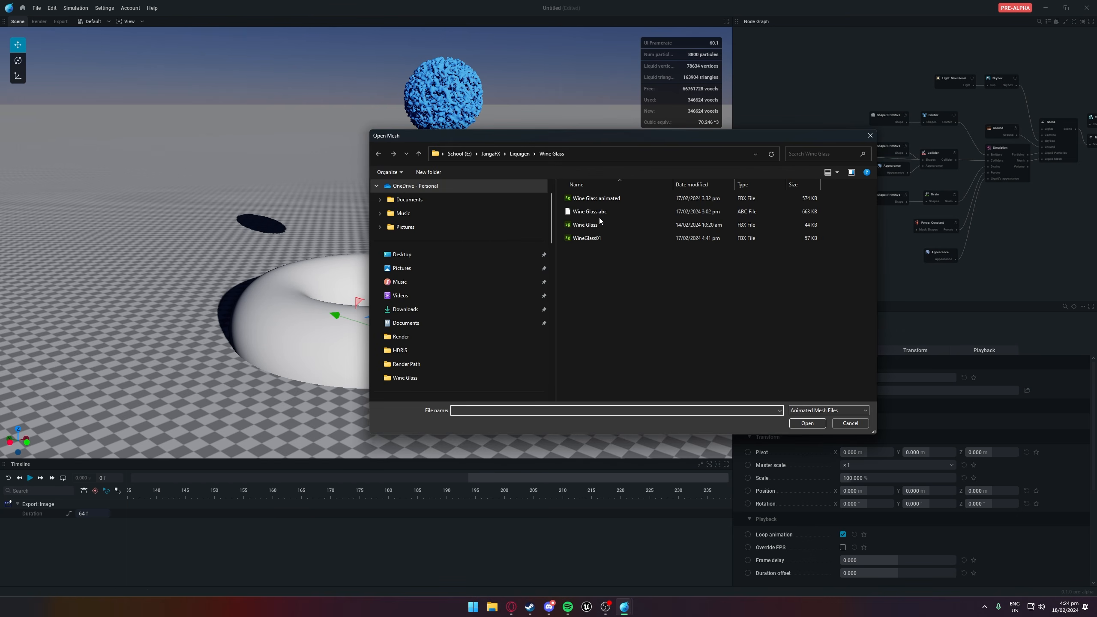
{"action": "left_click", "coordinate": [598, 237]}
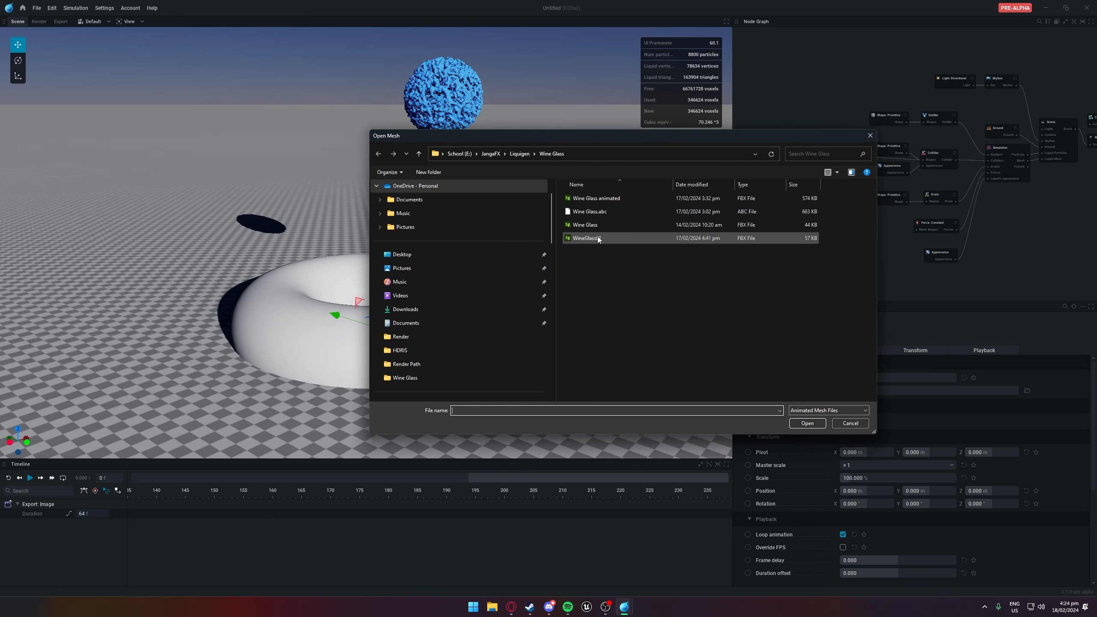
{"action": "left_click", "coordinate": [617, 198]}
{"action": "left_click", "coordinate": [817, 423]}
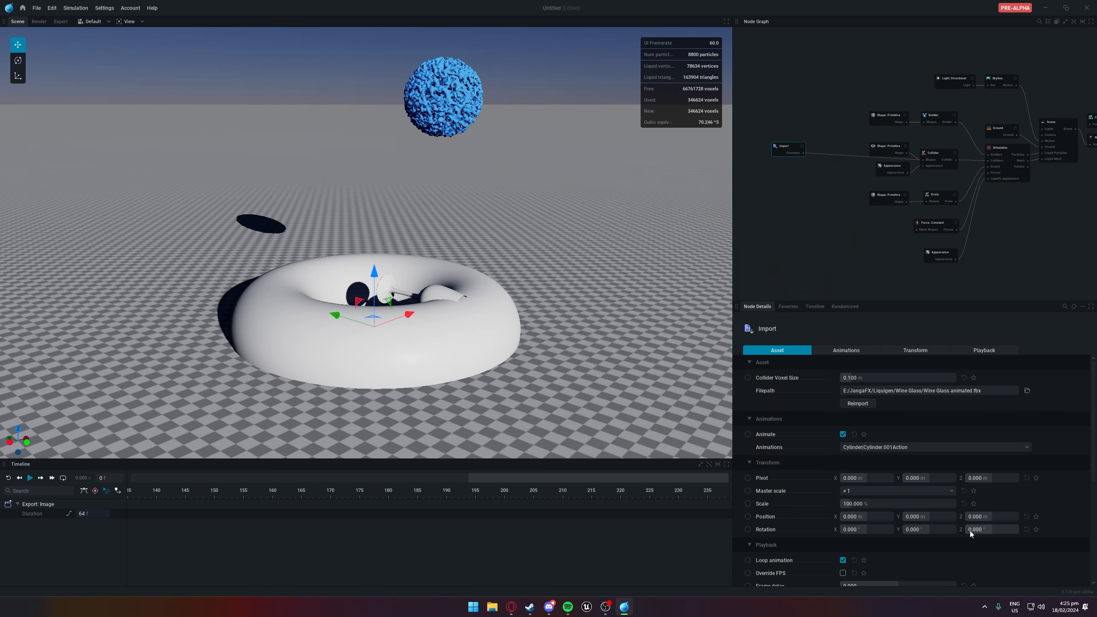
Compare the wine glass's Cylinder|CylinderAction and Cylinder|Cylinder.001Action animations
{"action": "left_click", "coordinate": [897, 447]}
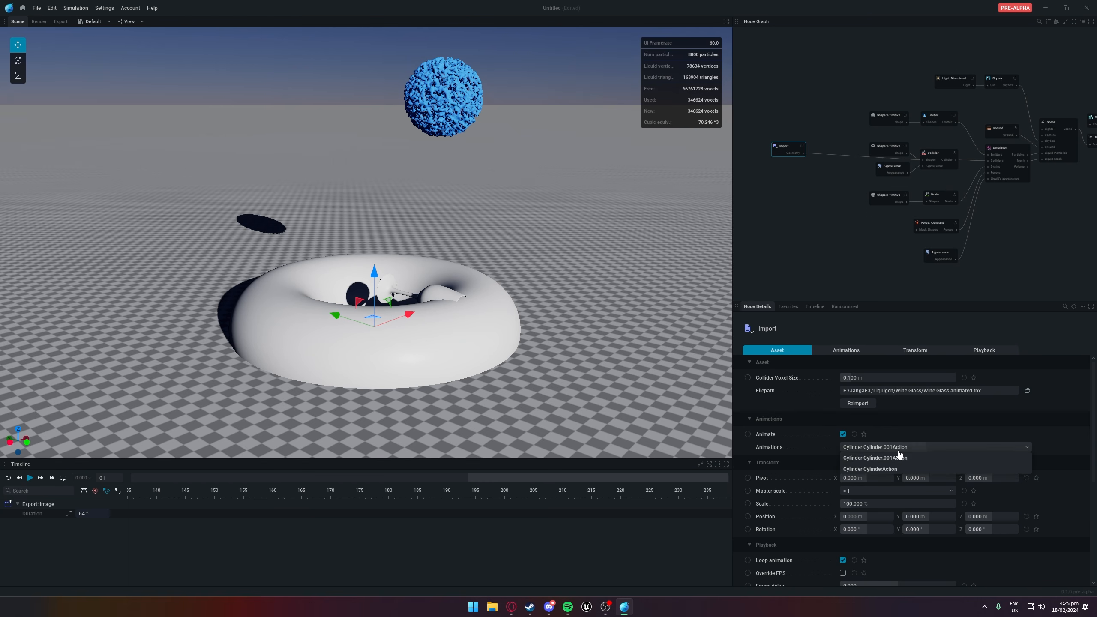
{"action": "left_click", "coordinate": [894, 468]}
{"action": "left_click", "coordinate": [877, 448]}
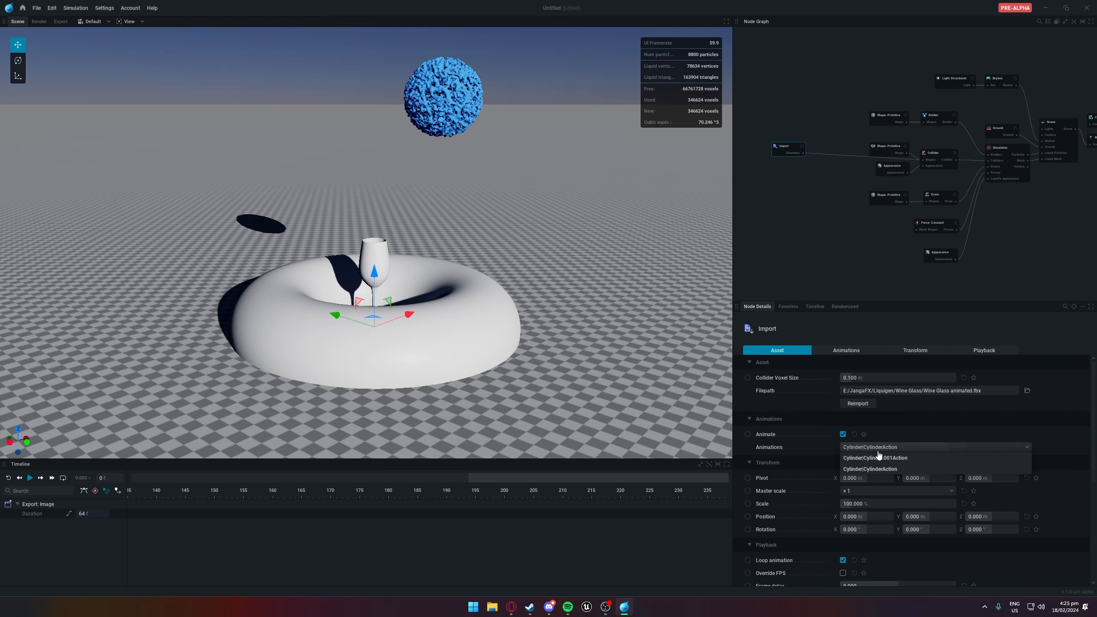
{"action": "left_click", "coordinate": [875, 457]}
{"action": "left_click", "coordinate": [879, 450]}
Turn Animate off and back on for the imported glass and set its animation to Cylinder|CylinderAction
{"action": "left_click", "coordinate": [843, 434]}
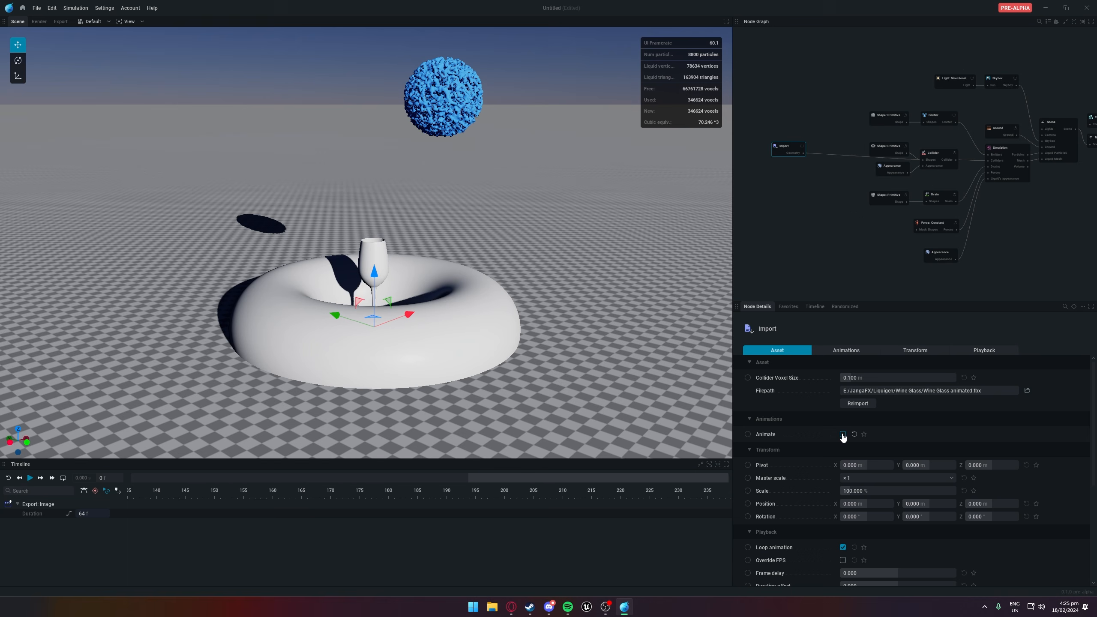
{"action": "left_click", "coordinate": [843, 434]}
{"action": "left_click", "coordinate": [876, 447]}
{"action": "left_click", "coordinate": [891, 469]}
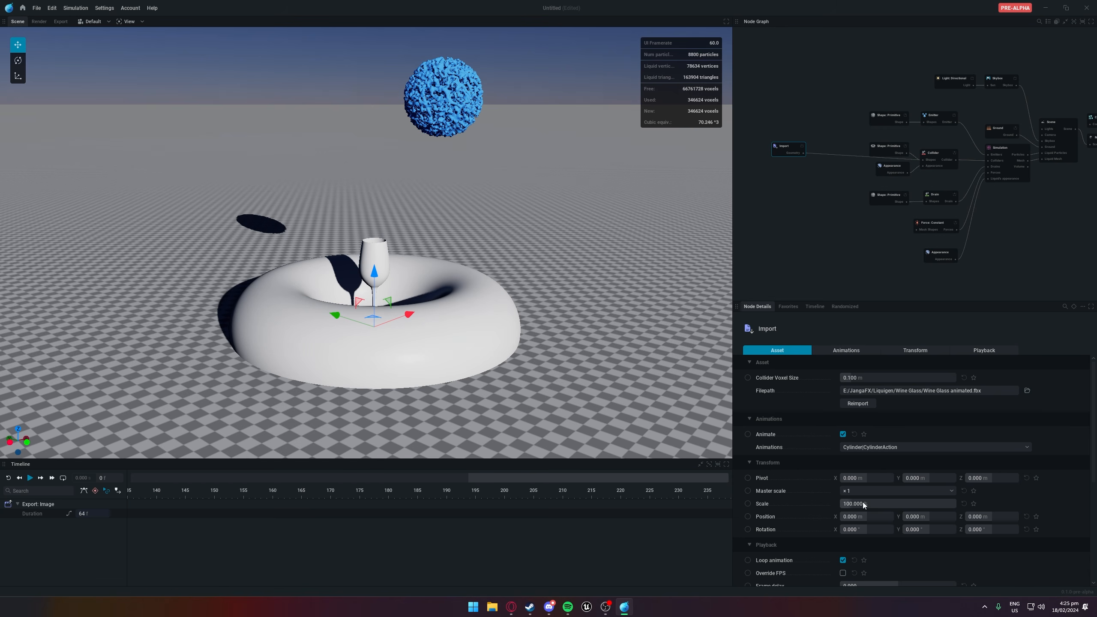
Review the Master scale options and set the imported wine glass's Scale to 300%
{"action": "left_click", "coordinate": [858, 491]}
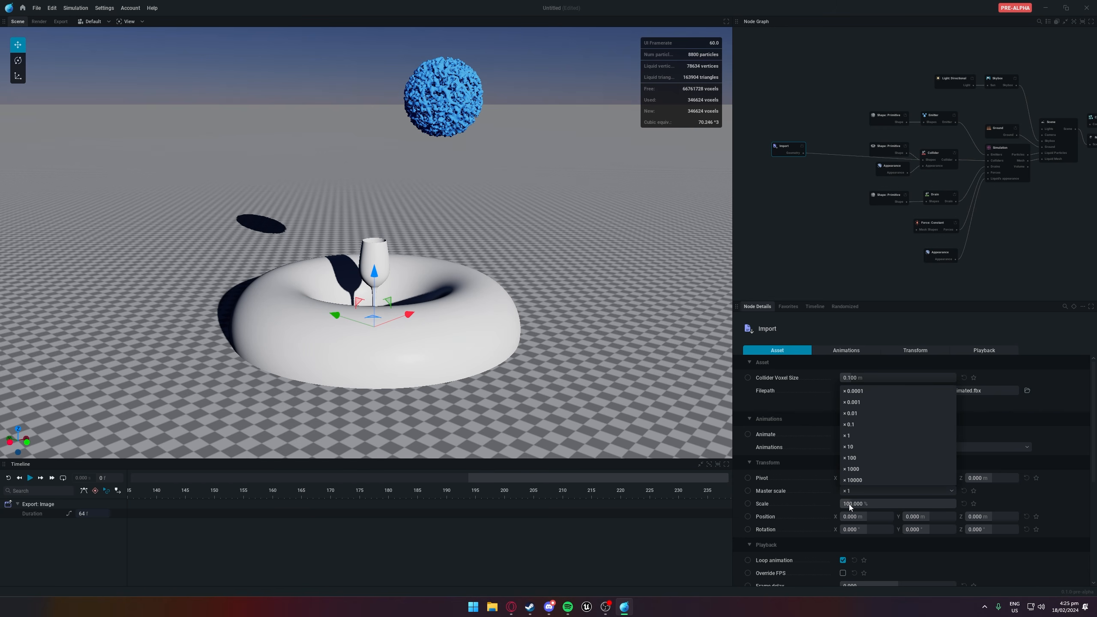
{"action": "left_click", "coordinate": [849, 504]}
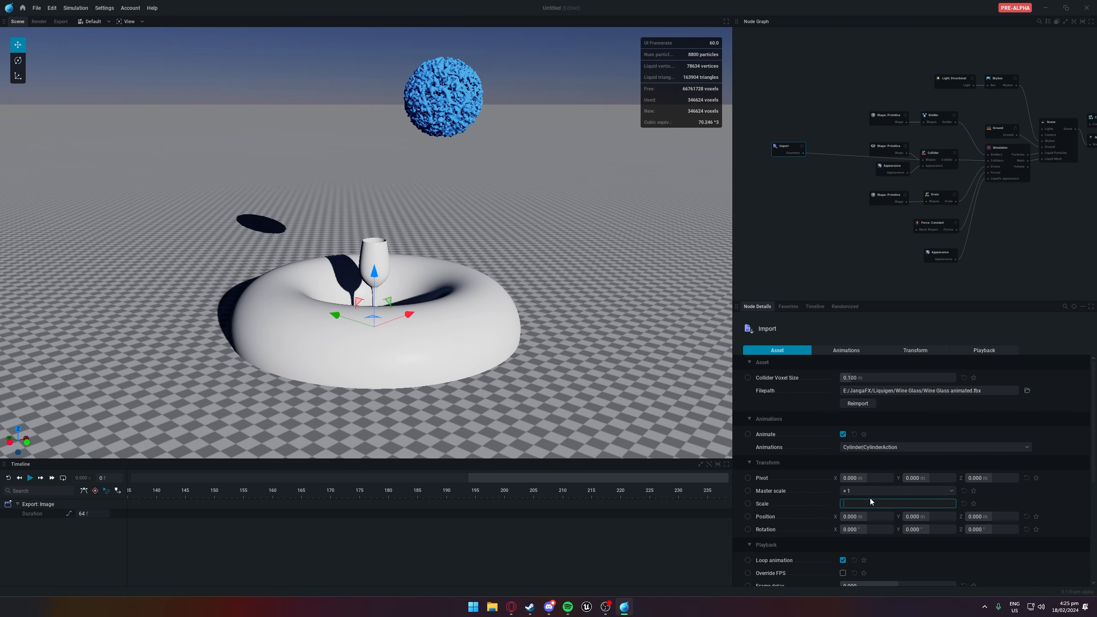
{"action": "key", "text": "Return"}
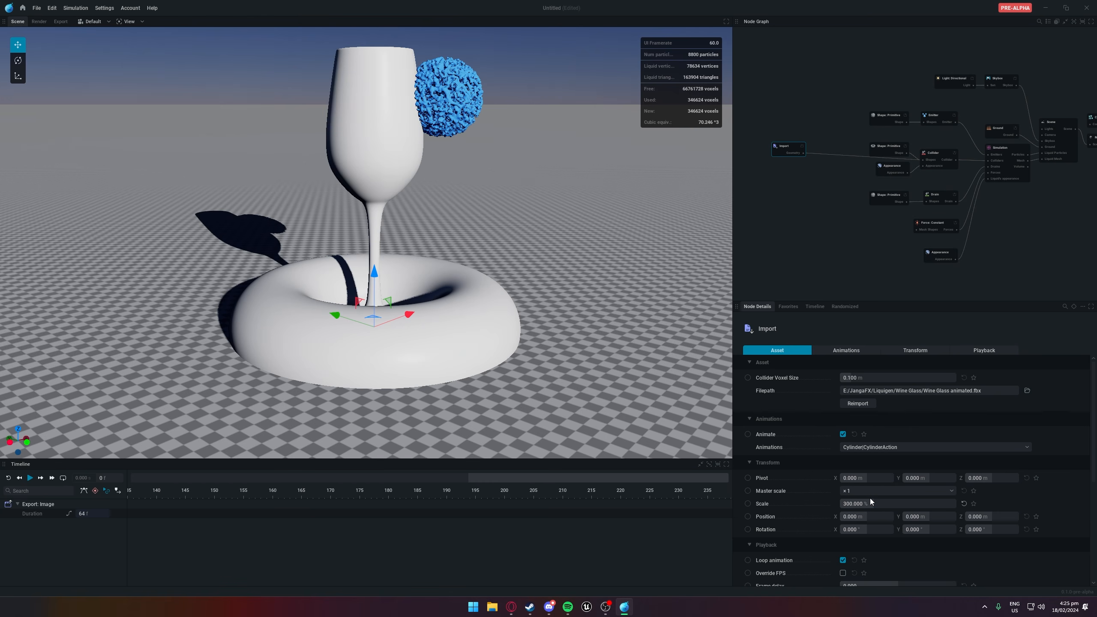
Disable the Emitter and the torus's Shape: Primitive node with the simulation reset, and select the Collider's Appearance node
{"action": "left_click", "coordinate": [930, 117]}
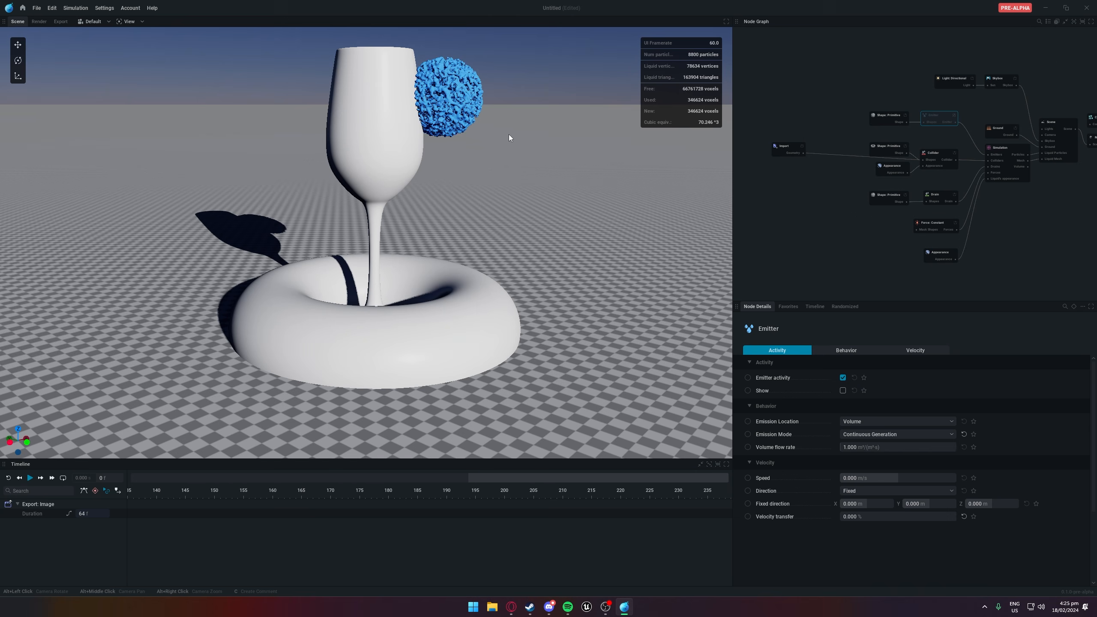
{"action": "key", "text": "r"}
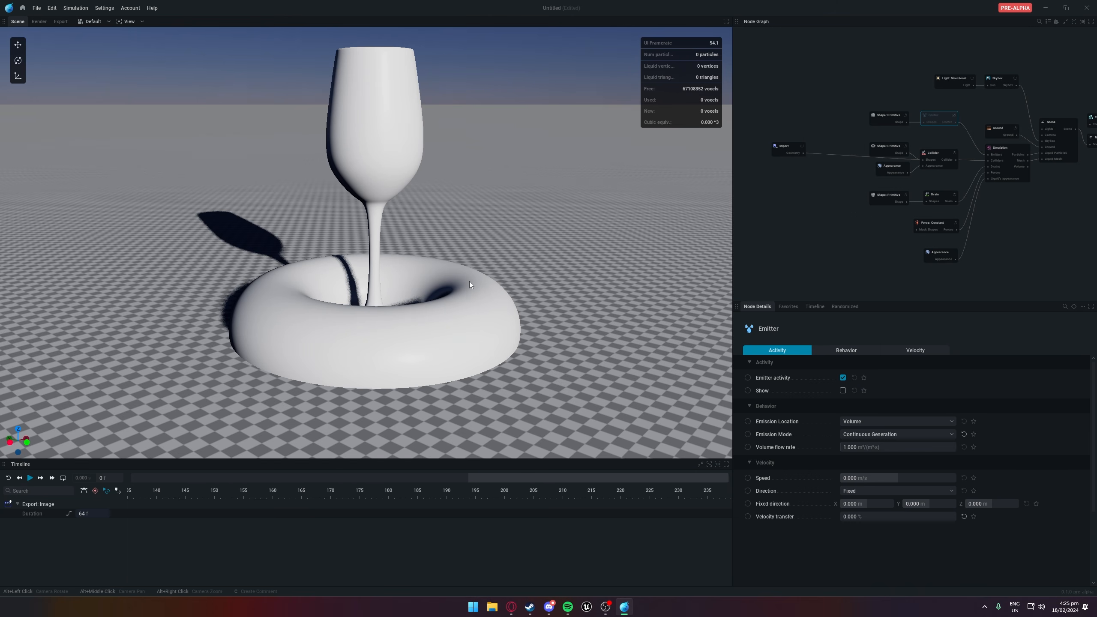
{"action": "left_click", "coordinate": [904, 147]}
{"action": "left_click", "coordinate": [900, 172]}
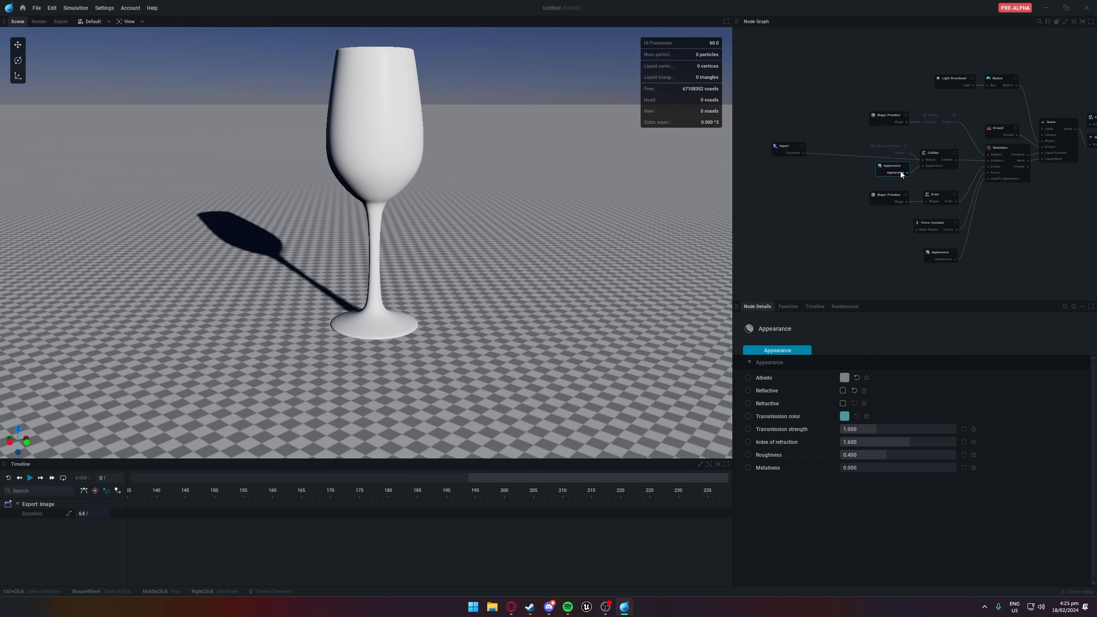
Examine the imported wine glass's rim and inner bowl from above, then its full profile from the side
{"action": "left_click_drag", "start_coordinate": [429, 275], "coordinate": [321, 272], "text": "alt"}
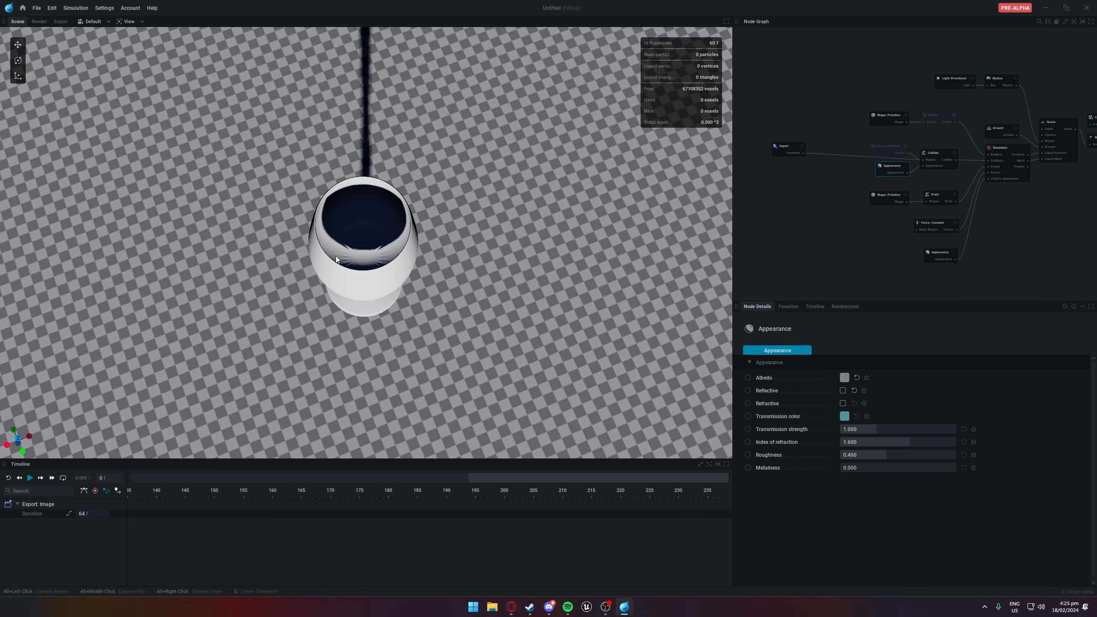
{"action": "scroll", "coordinate": [336, 259], "scroll_direction": "up", "scroll_amount": 3}
{"action": "scroll", "coordinate": [341, 266], "scroll_direction": "down", "scroll_amount": 2}
{"action": "left_click_drag", "start_coordinate": [342, 271], "coordinate": [472, 297], "text": "alt"}
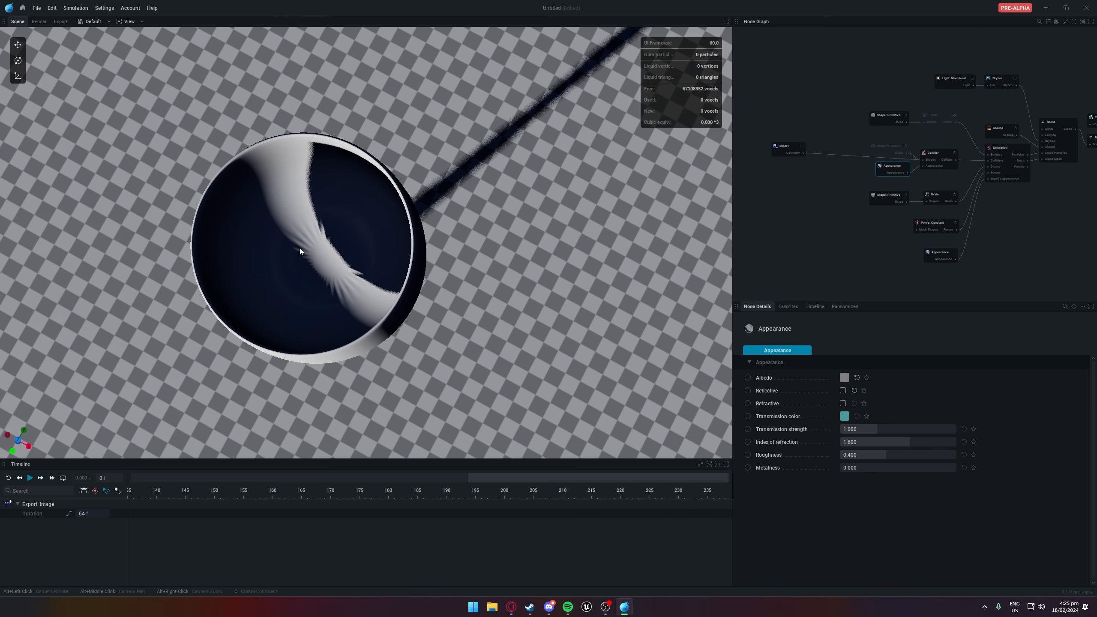
{"action": "scroll", "coordinate": [298, 251], "scroll_direction": "down", "scroll_amount": 3}
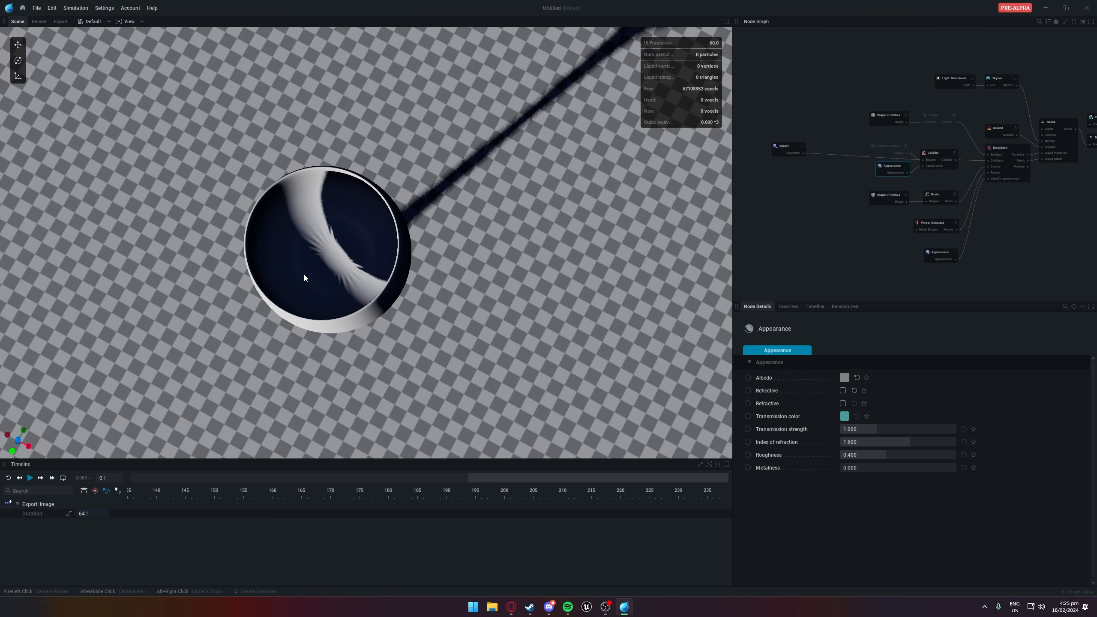
{"action": "left_click_drag", "start_coordinate": [304, 277], "coordinate": [364, 270], "text": "alt"}
{"action": "middle_click_drag", "start_coordinate": [364, 270], "coordinate": [418, 403], "text": "alt"}
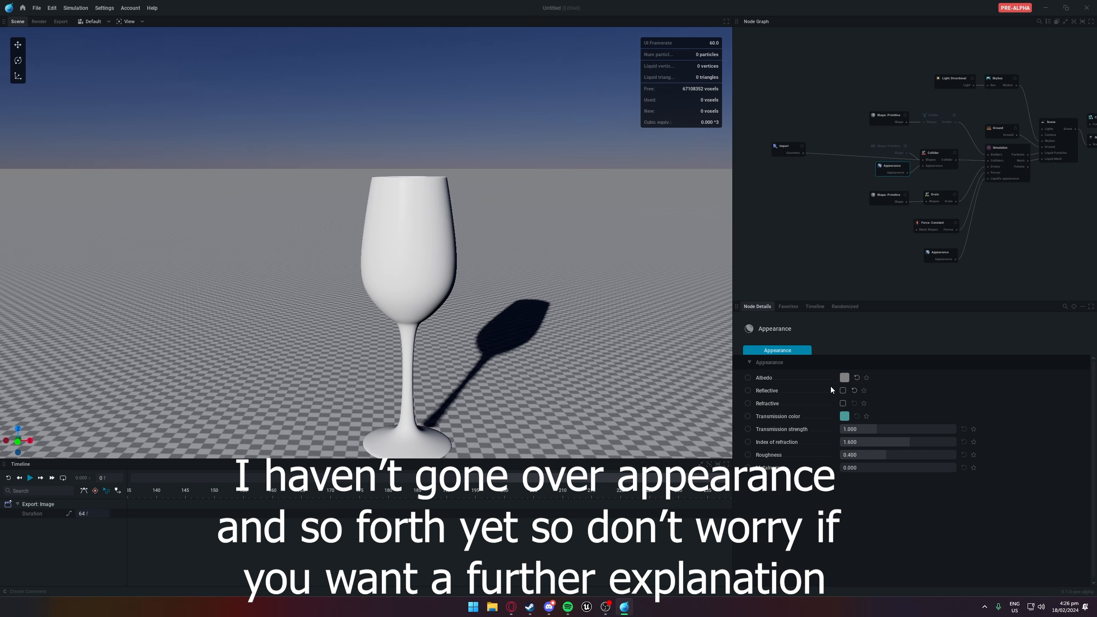
Enable Reflective and Refractive on the Collider's Appearance node, and turn on Path tracing in the Render node
{"action": "left_click", "coordinate": [843, 391]}
{"action": "left_click", "coordinate": [843, 404]}
{"action": "left_click", "coordinate": [1049, 119]}
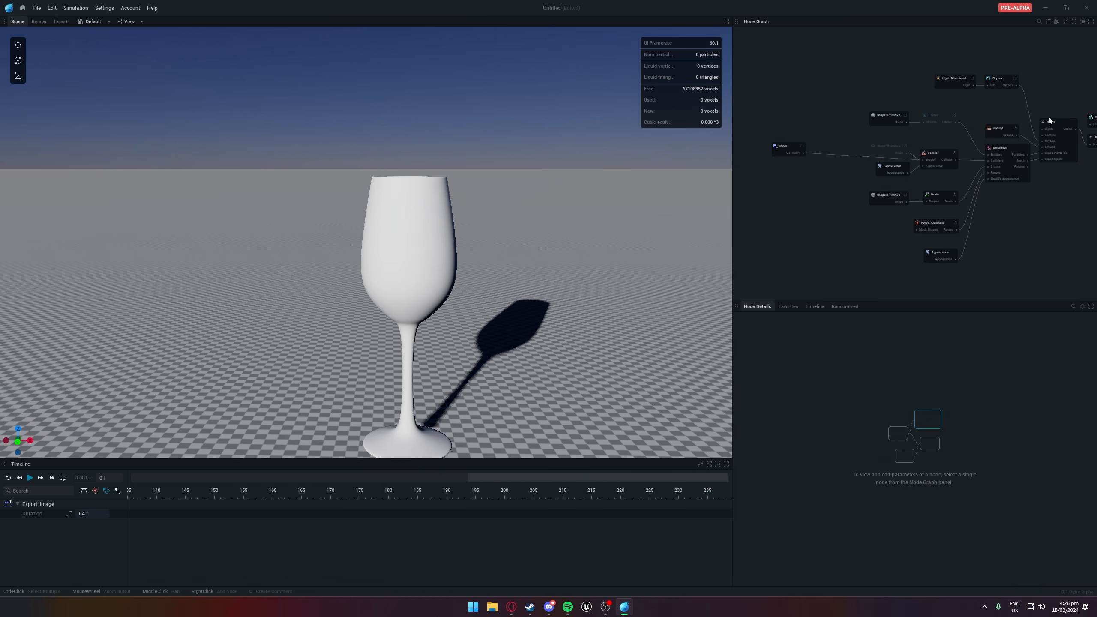
{"action": "middle_click_drag", "start_coordinate": [1035, 207], "coordinate": [927, 244]}
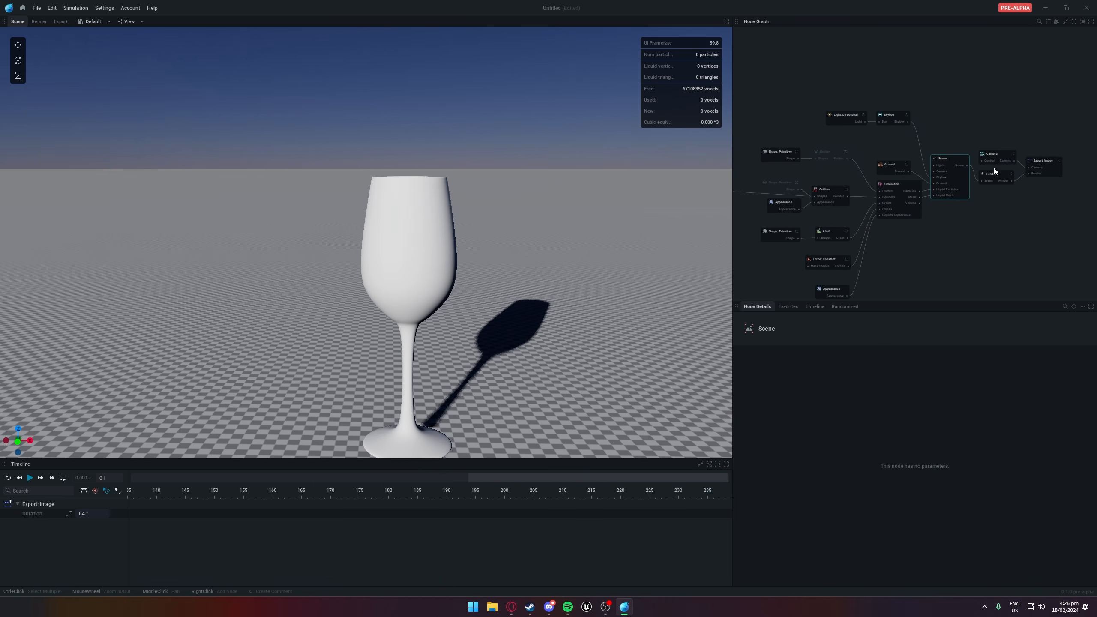
{"action": "left_click", "coordinate": [995, 171]}
{"action": "left_click", "coordinate": [843, 378]}
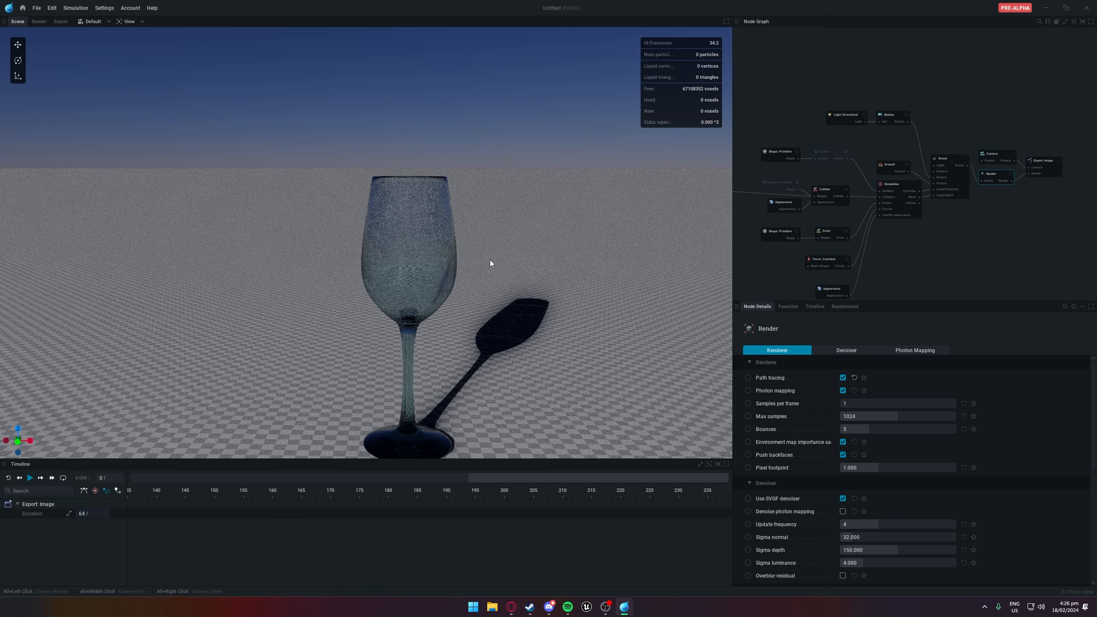
Set the Skybox node to HDRI mode with metro_noord_4k.exr as the environment
{"action": "left_click", "coordinate": [877, 114]}
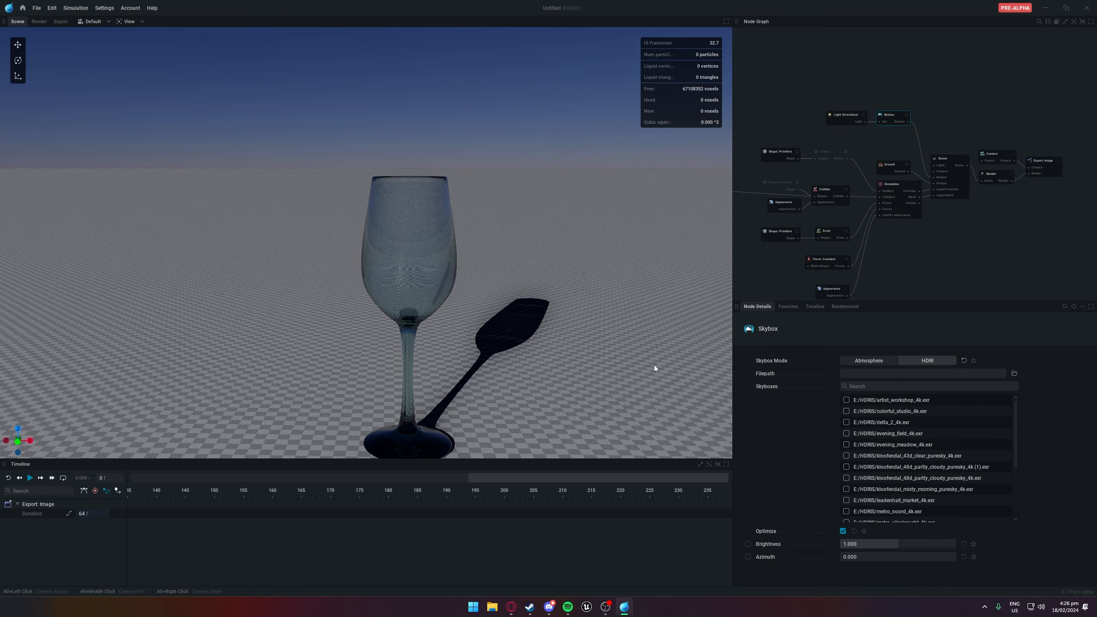
{"action": "scroll", "coordinate": [880, 453], "scroll_direction": "down", "scroll_amount": 2}
{"action": "scroll", "coordinate": [868, 458], "scroll_direction": "down", "scroll_amount": 1}
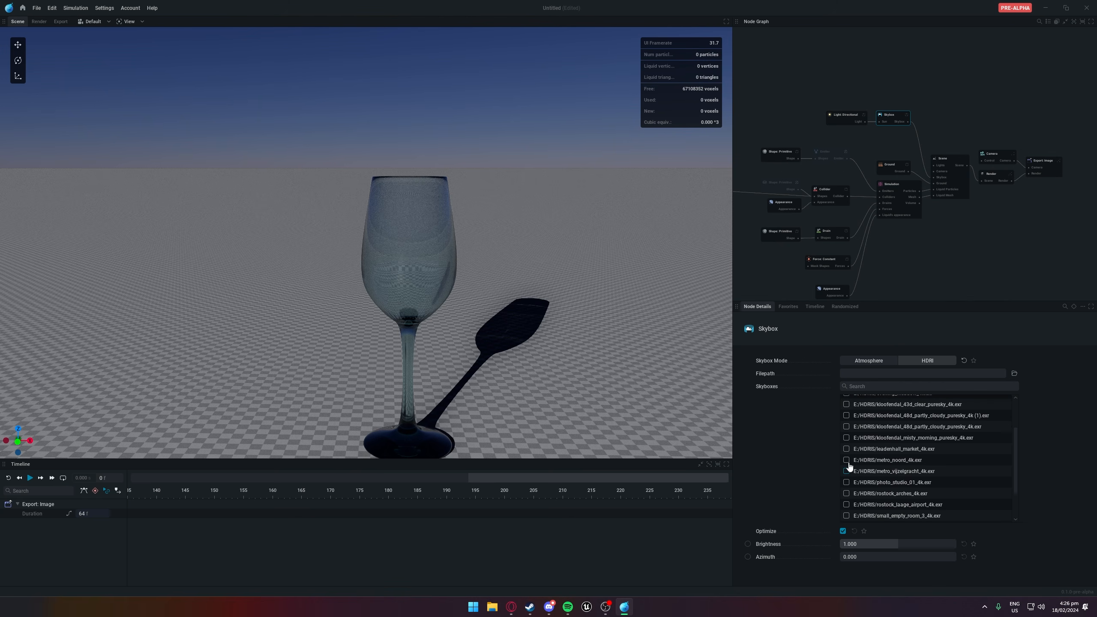
{"action": "left_click", "coordinate": [847, 460]}
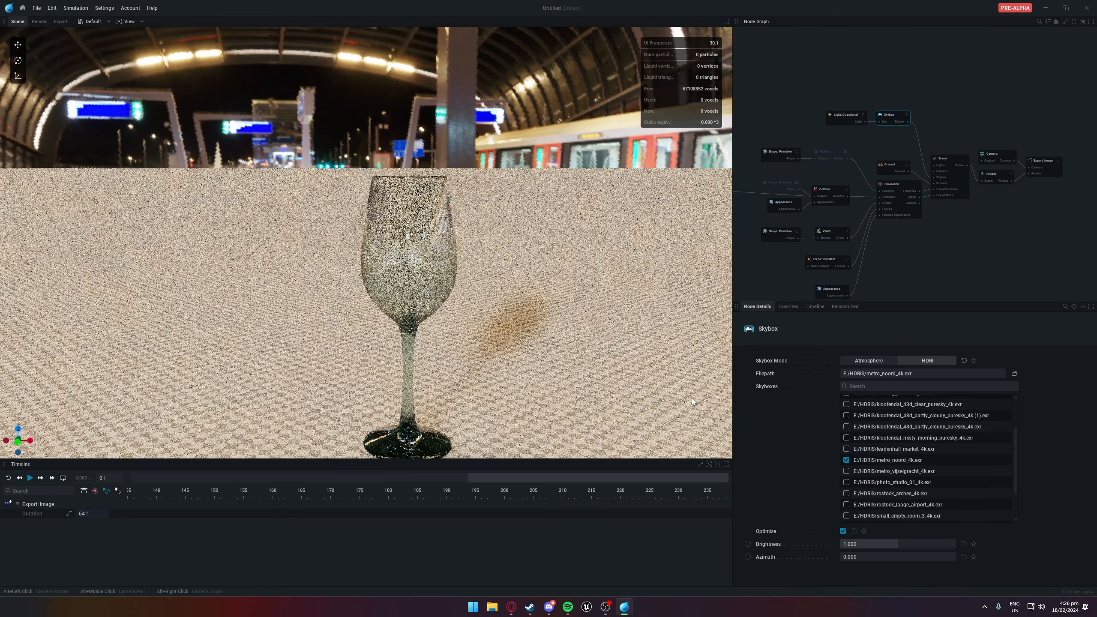
Try the evening_field_4k.exr skybox and inspect the refractive glass from a higher angle
{"action": "scroll", "coordinate": [849, 451], "scroll_direction": "up", "scroll_amount": 2}
{"action": "left_click", "coordinate": [846, 433]}
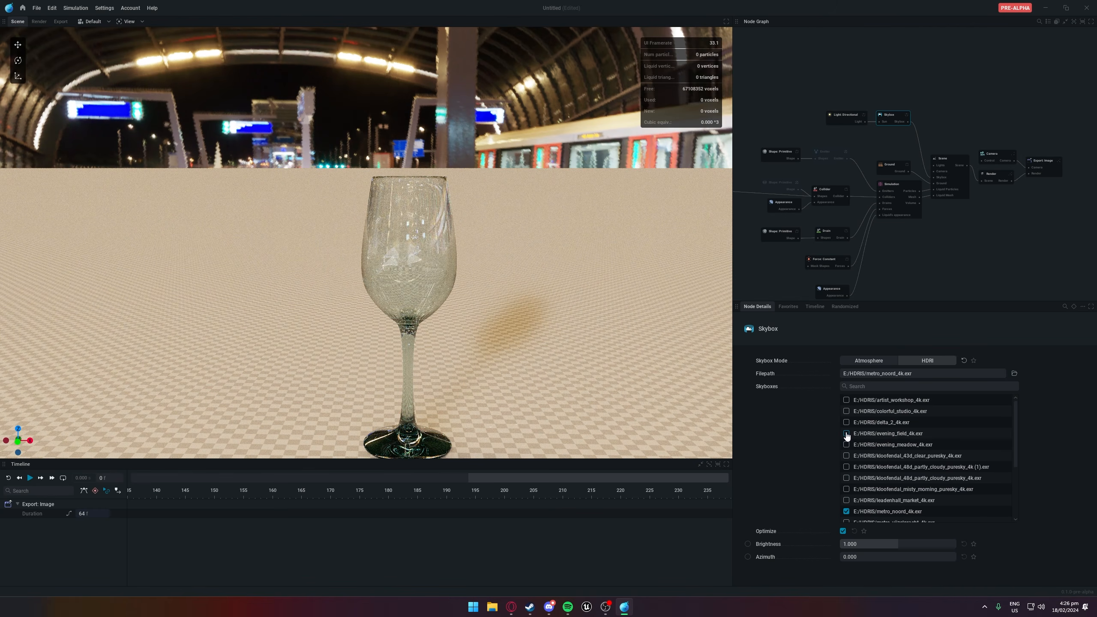
{"action": "scroll", "coordinate": [501, 335], "scroll_direction": "up", "scroll_amount": 2}
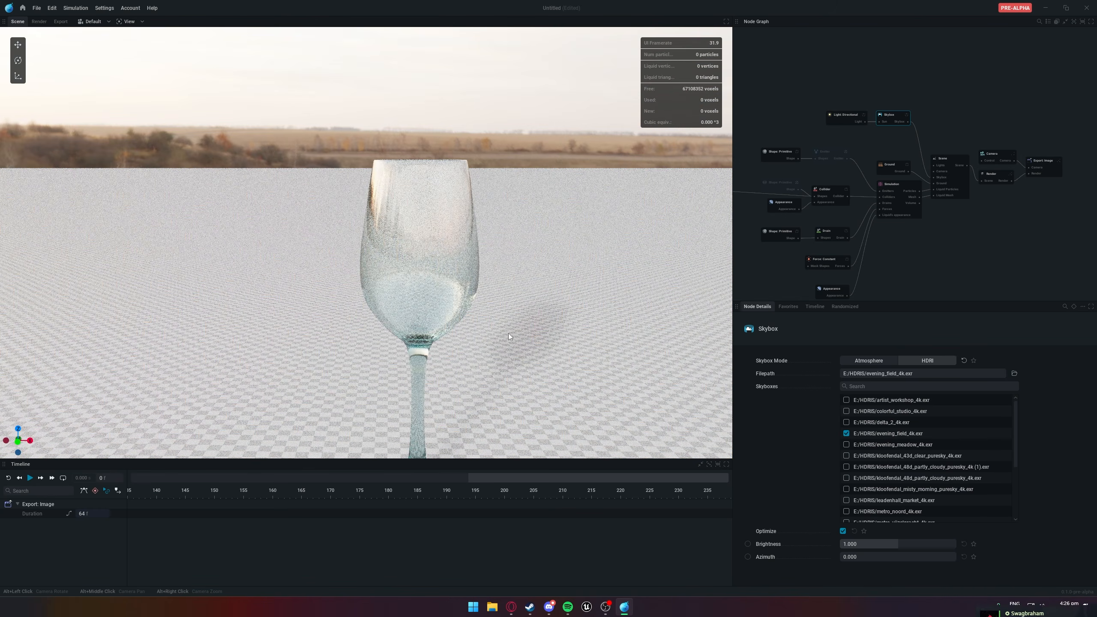
{"action": "middle_click_drag", "start_coordinate": [509, 333], "coordinate": [509, 237], "text": "alt"}
{"action": "left_click_drag", "start_coordinate": [508, 336], "coordinate": [436, 398], "text": "alt"}
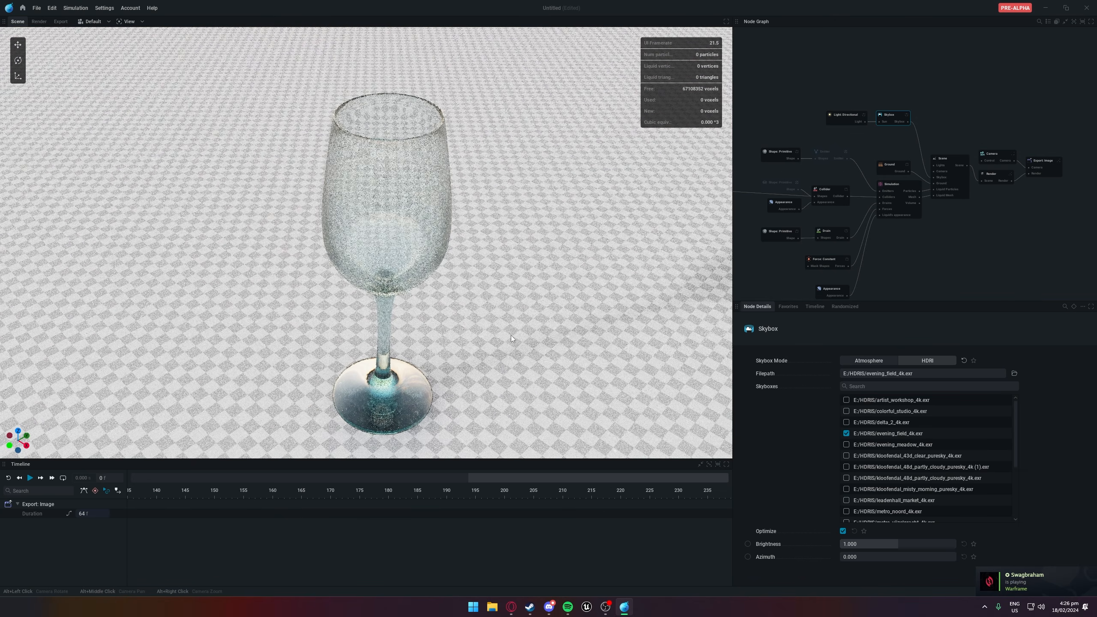
Preview the glass against the delta_2_4k.exr skybox, and switch the HDRI to colorful_studio_4k.exr
{"action": "left_click", "coordinate": [846, 423]}
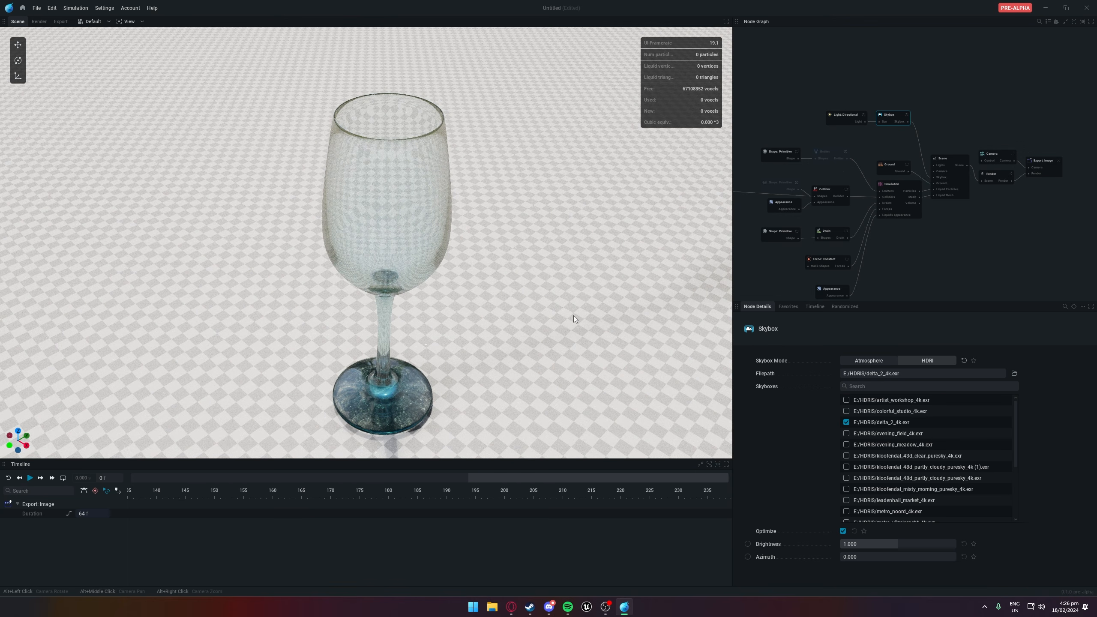
{"action": "left_click_drag", "start_coordinate": [577, 312], "coordinate": [611, 246], "text": "alt"}
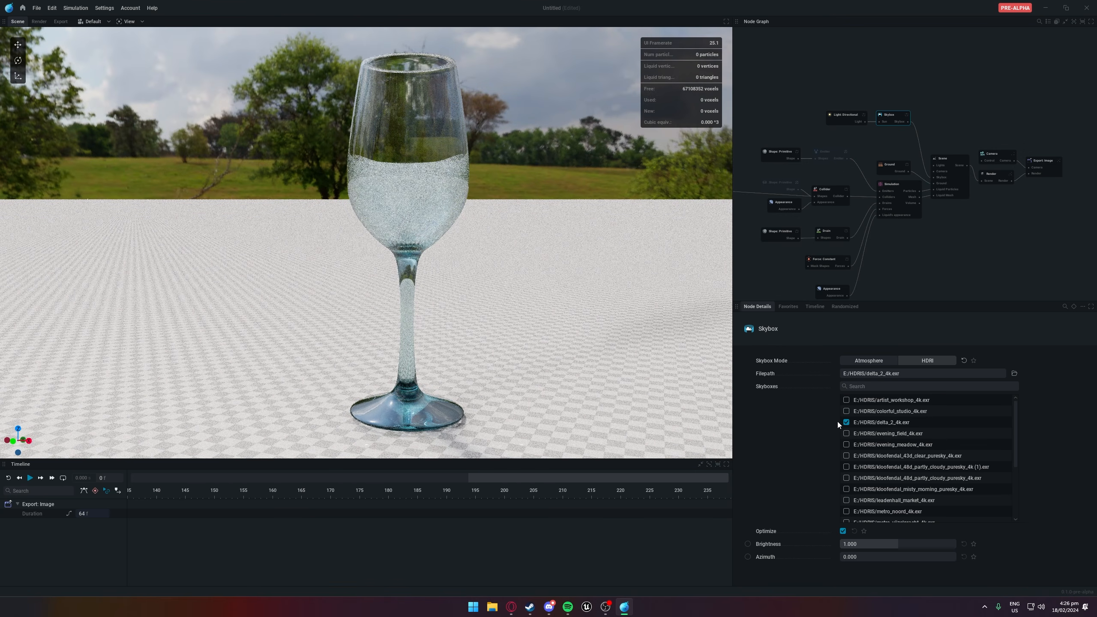
{"action": "left_click", "coordinate": [846, 412]}
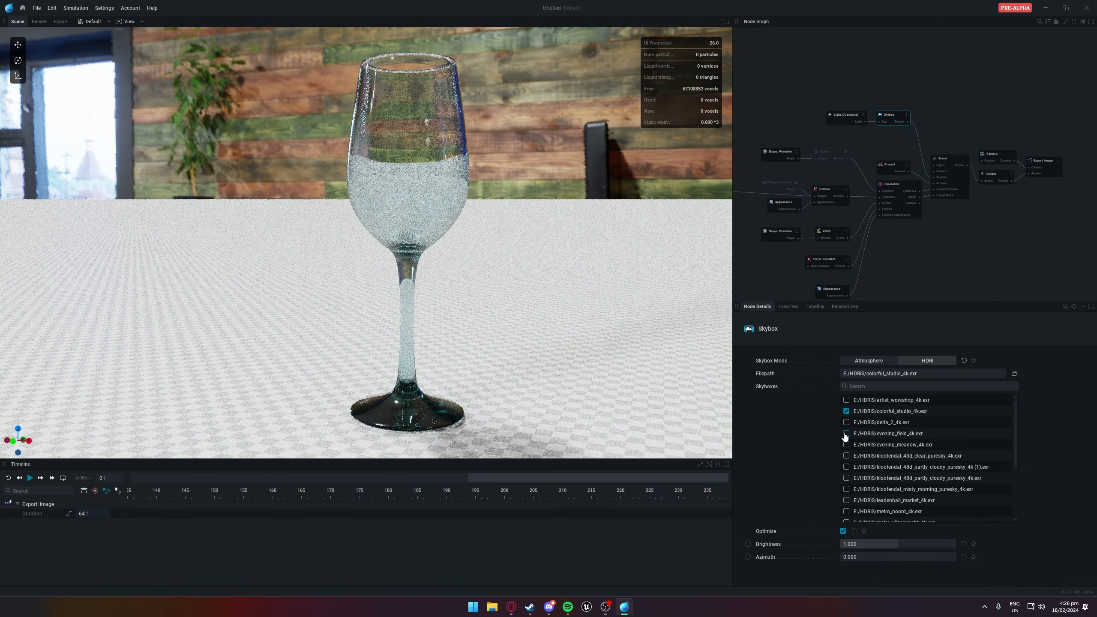
Set the transmission color of the wine glass collider's Appearance node to white (#FFFFFF)
{"action": "left_click", "coordinate": [782, 205]}
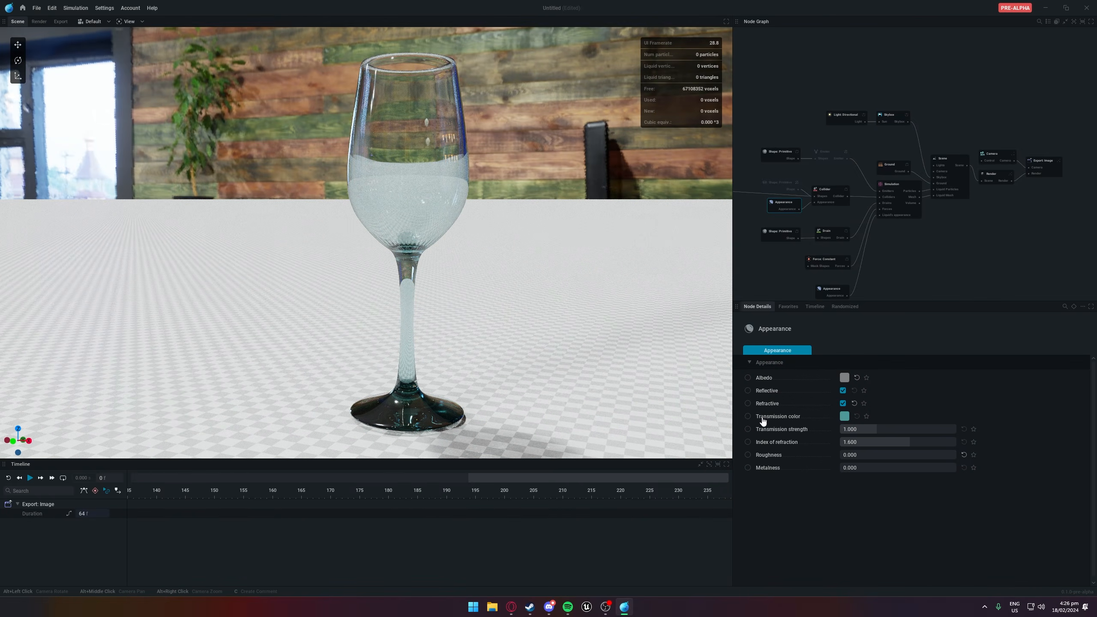
{"action": "left_click", "coordinate": [844, 416]}
{"action": "left_click_drag", "start_coordinate": [906, 449], "coordinate": [912, 432]}
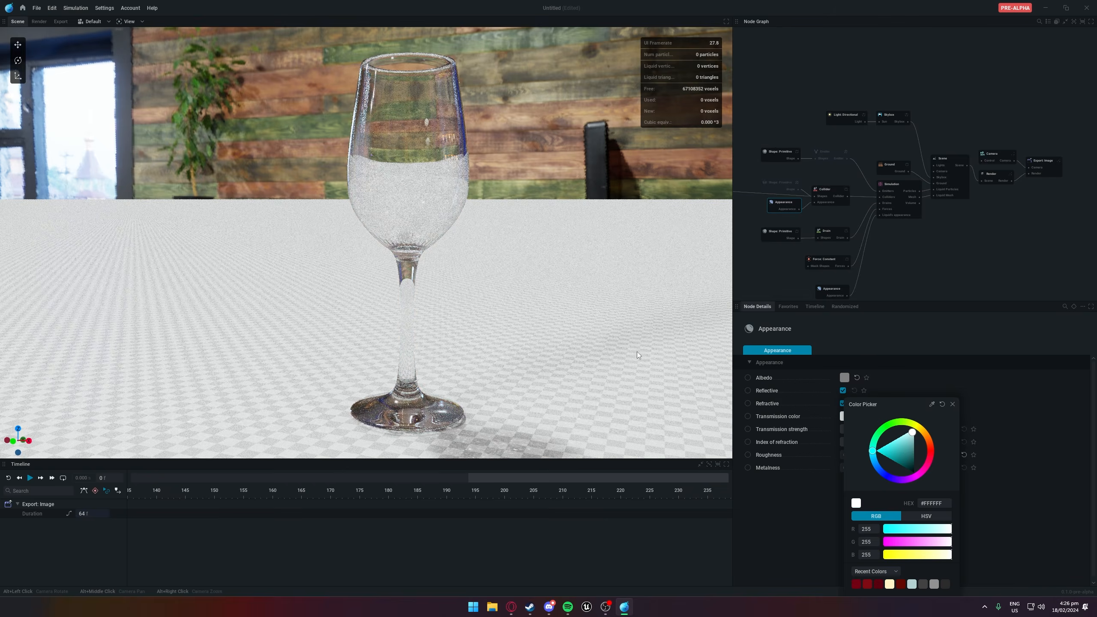
Examine the glass material's refraction and reflections from the side and from above
{"action": "middle_click_drag", "start_coordinate": [609, 341], "coordinate": [573, 309]}
{"action": "left_click_drag", "start_coordinate": [572, 310], "coordinate": [421, 317], "text": "alt"}
{"action": "middle_click_drag", "start_coordinate": [421, 316], "coordinate": [513, 304], "text": "alt"}
{"action": "left_click_drag", "start_coordinate": [513, 303], "coordinate": [626, 322], "text": "alt"}
{"action": "middle_click_drag", "start_coordinate": [626, 322], "coordinate": [640, 324], "text": "alt"}
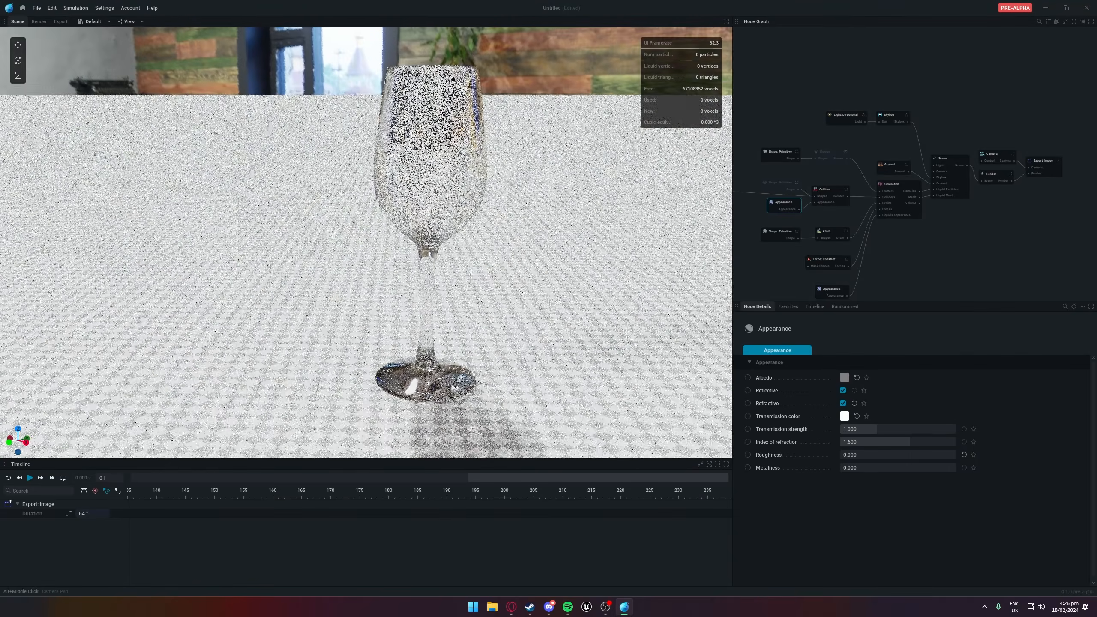
{"action": "mouse_move", "coordinate": [475, 318]}
{"action": "left_mouse_down", "text": "alt"}
{"action": "mouse_move", "coordinate": [486, 369]}
{"action": "mouse_move", "coordinate": [508, 300]}
{"action": "mouse_move", "coordinate": [473, 319]}
{"action": "mouse_move", "coordinate": [443, 312]}
{"action": "mouse_move", "coordinate": [443, 331]}
{"action": "mouse_move", "coordinate": [389, 337]}
{"action": "mouse_move", "coordinate": [441, 325]}
{"action": "mouse_move", "coordinate": [493, 350]}
{"action": "mouse_move", "coordinate": [494, 317]}
{"action": "left_mouse_up", "text": "alt"}
{"action": "left_click_drag", "start_coordinate": [493, 268], "coordinate": [496, 262], "text": "alt"}
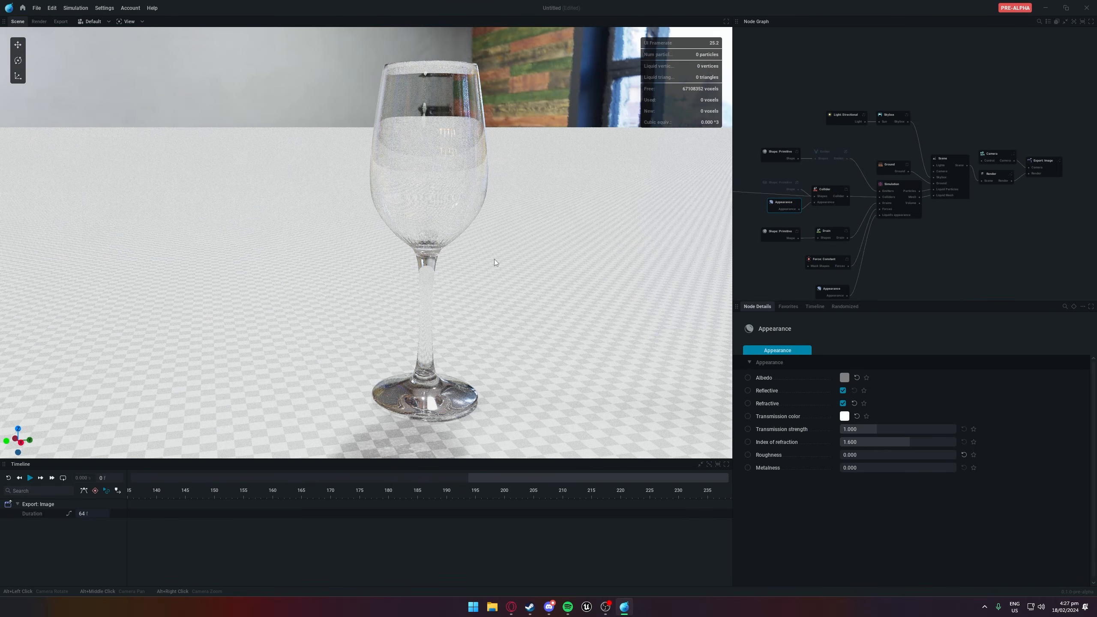
{"action": "mouse_move", "coordinate": [495, 259]}
{"action": "left_mouse_down", "text": "alt"}
{"action": "mouse_move", "coordinate": [493, 240]}
{"action": "mouse_move", "coordinate": [486, 264]}
{"action": "mouse_move", "coordinate": [477, 245]}
{"action": "mouse_move", "coordinate": [480, 258]}
{"action": "left_mouse_up", "text": "alt"}
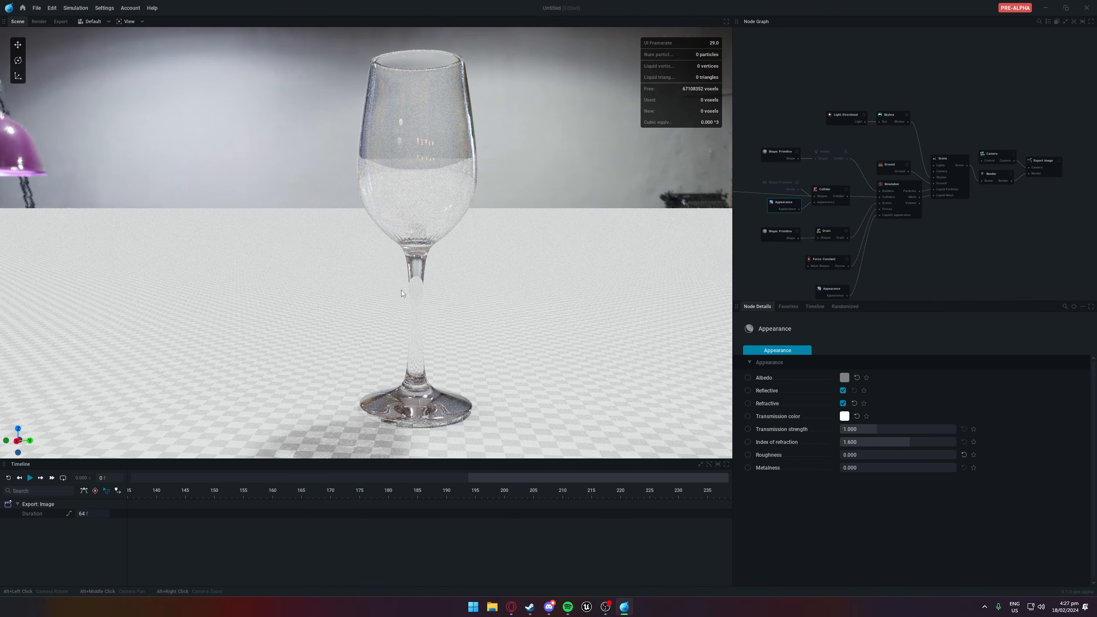
{"action": "left_click_drag", "start_coordinate": [450, 300], "coordinate": [475, 261], "text": "alt"}
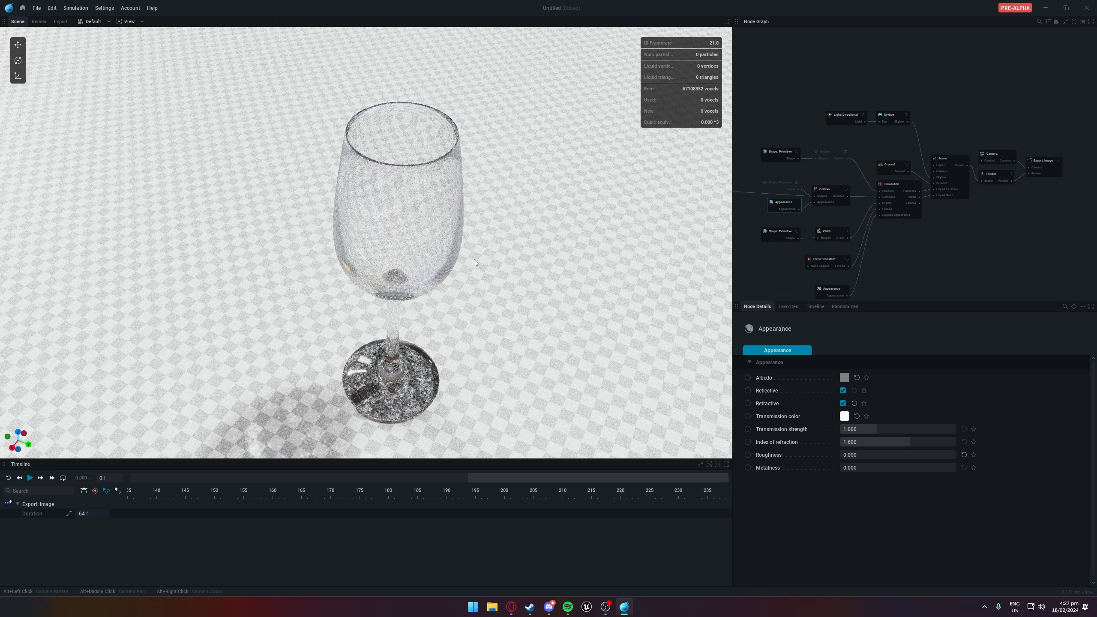
{"action": "left_click_drag", "start_coordinate": [471, 312], "coordinate": [477, 323], "text": "alt"}
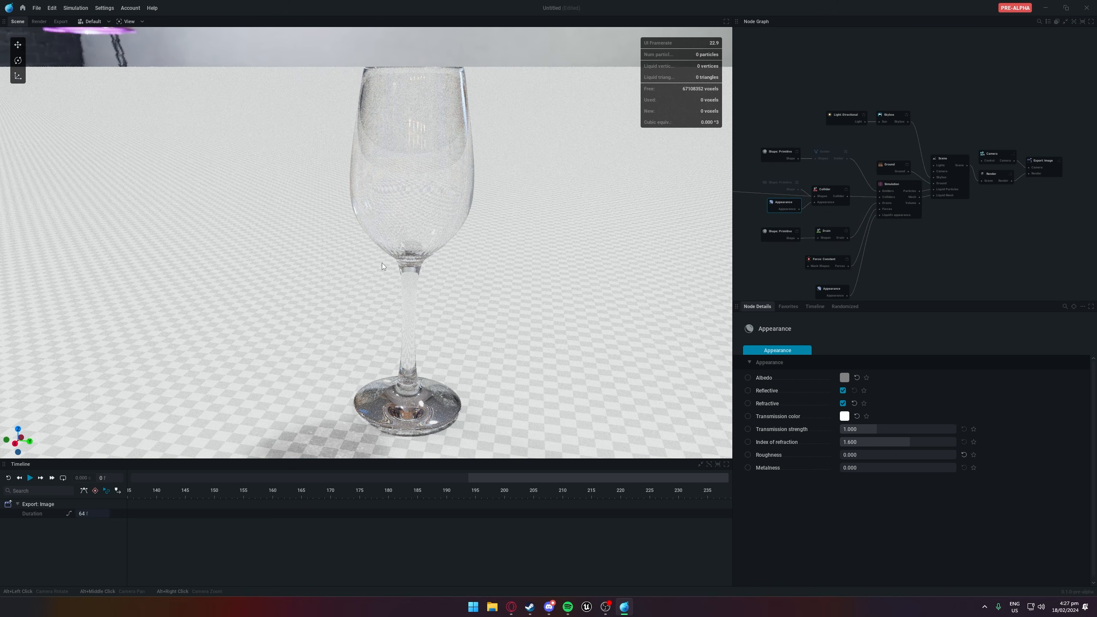
Turn off Refractive and Reflective in the wine glass collider's Appearance node
{"action": "middle_click_drag", "start_coordinate": [760, 266], "coordinate": [777, 249]}
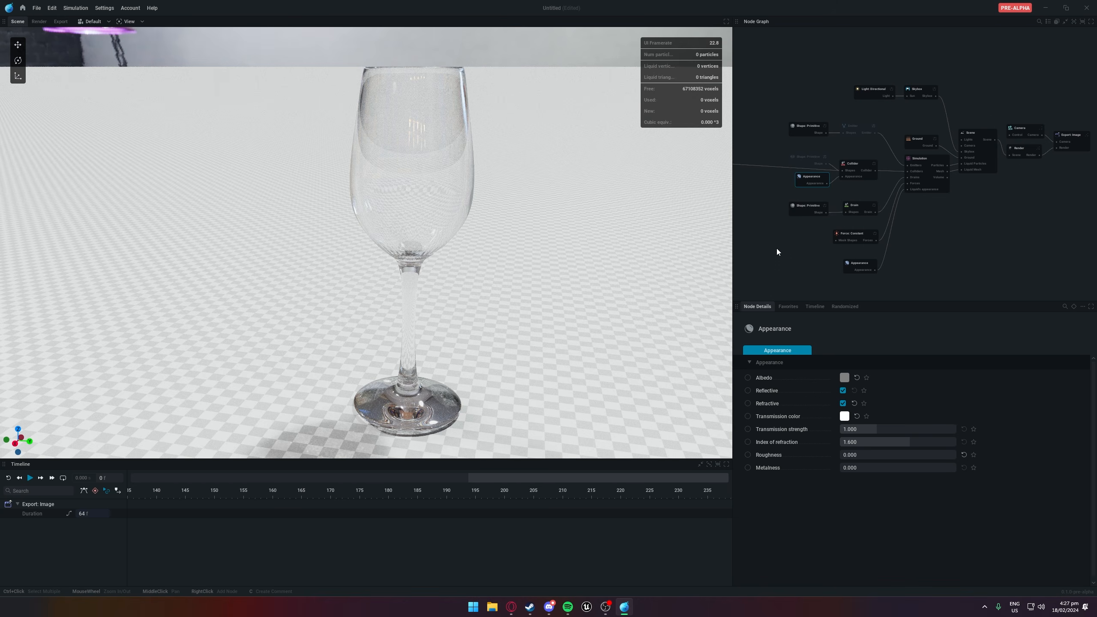
{"action": "middle_click_drag", "start_coordinate": [793, 224], "coordinate": [834, 220]}
{"action": "scroll", "coordinate": [879, 207], "scroll_direction": "up", "scroll_amount": 1}
{"action": "scroll", "coordinate": [881, 208], "scroll_direction": "up", "scroll_amount": 1}
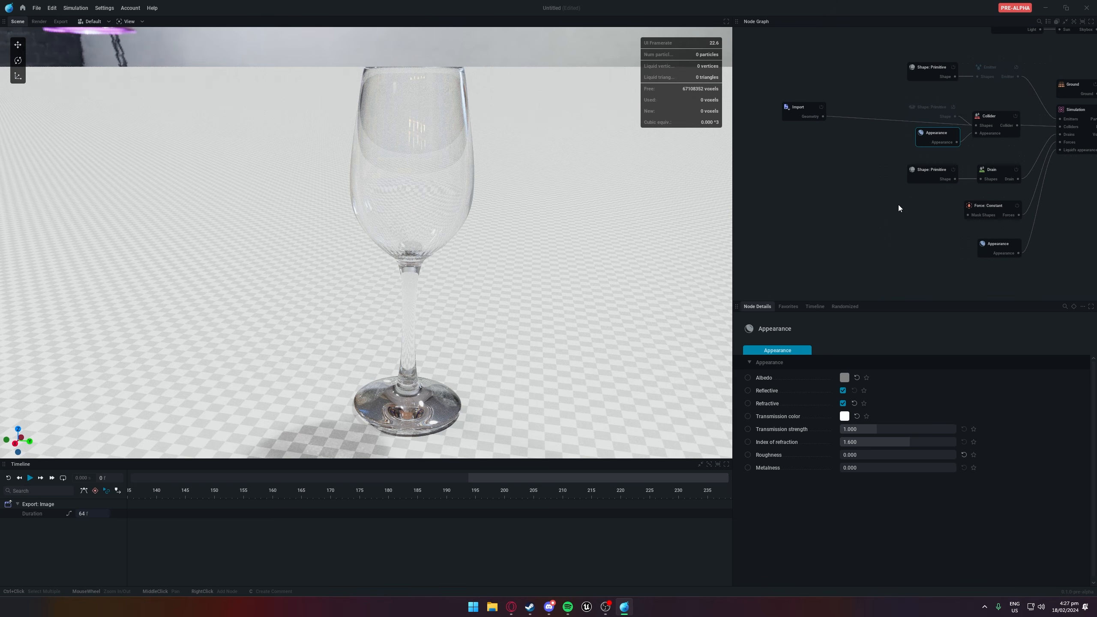
{"action": "middle_click_drag", "start_coordinate": [905, 204], "coordinate": [881, 207]}
{"action": "mouse_move", "coordinate": [594, 292]}
{"action": "middle_mouse_down"}
{"action": "mouse_move", "coordinate": [598, 275]}
{"action": "mouse_move", "coordinate": [597, 298]}
{"action": "middle_mouse_up"}
{"action": "middle_click_drag", "start_coordinate": [840, 220], "coordinate": [785, 240]}
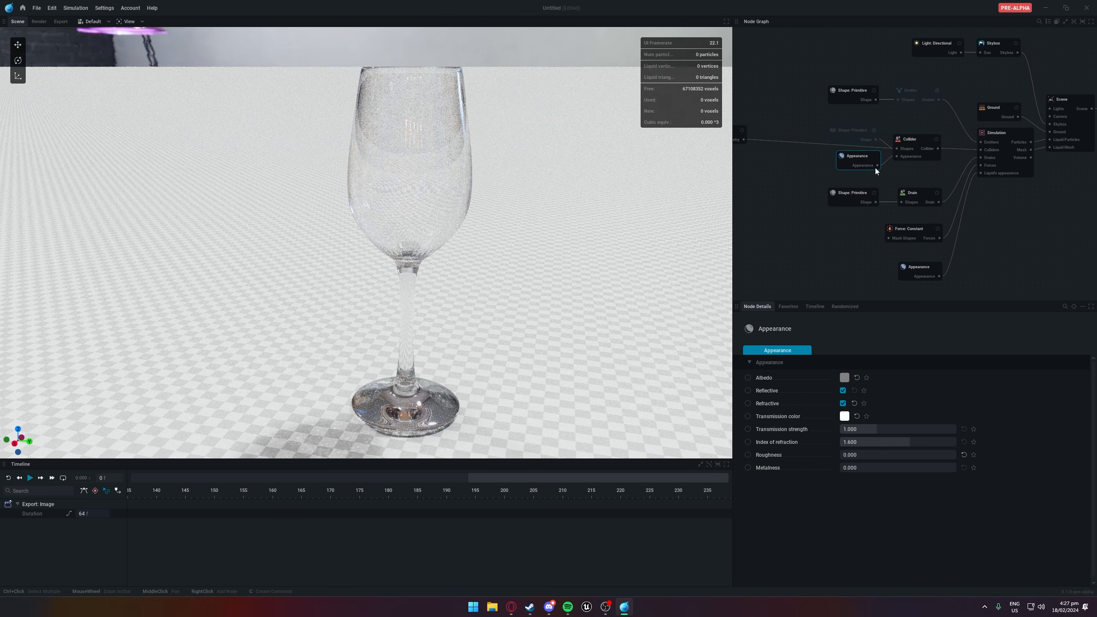
{"action": "middle_click_drag", "start_coordinate": [555, 209], "coordinate": [556, 207]}
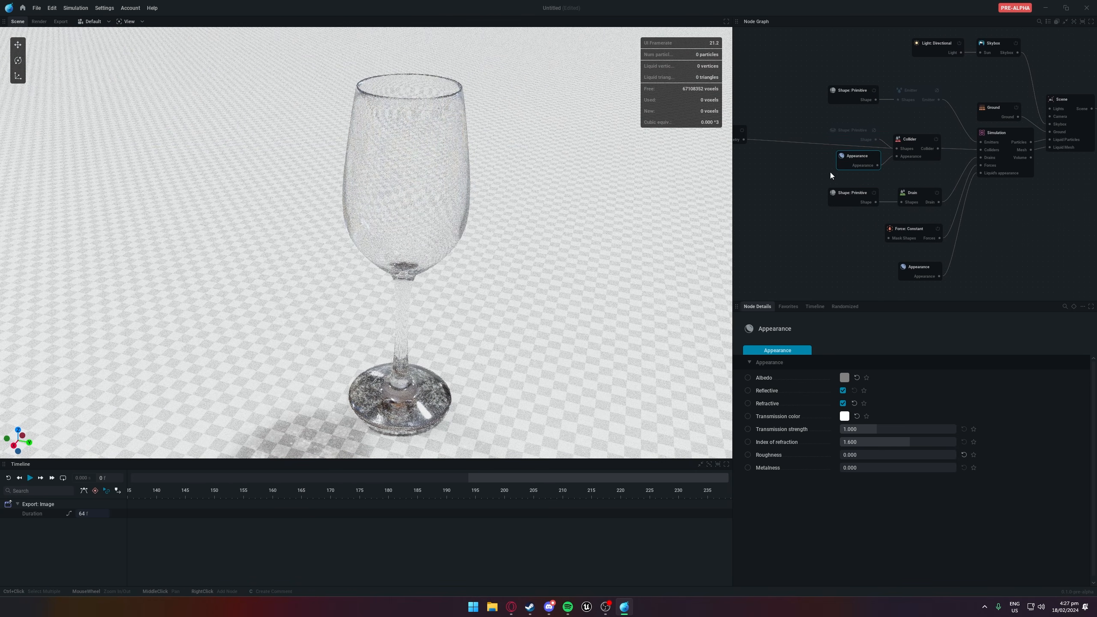
{"action": "left_click", "coordinate": [842, 404]}
{"action": "left_click", "coordinate": [842, 390]}
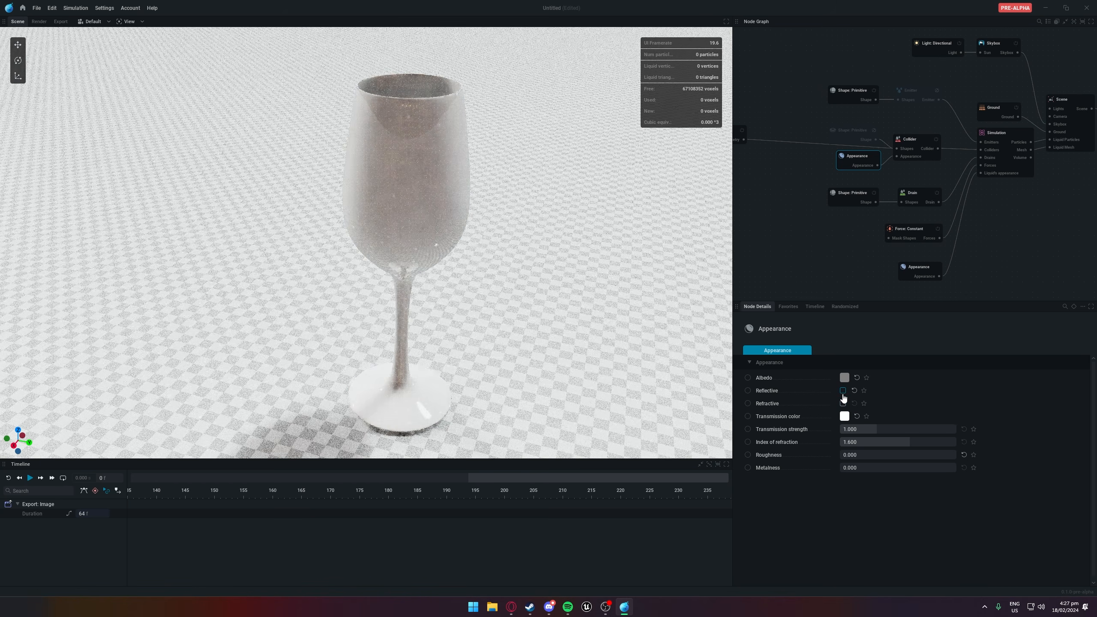
{"action": "middle_click_drag", "start_coordinate": [559, 297], "coordinate": [588, 290]}
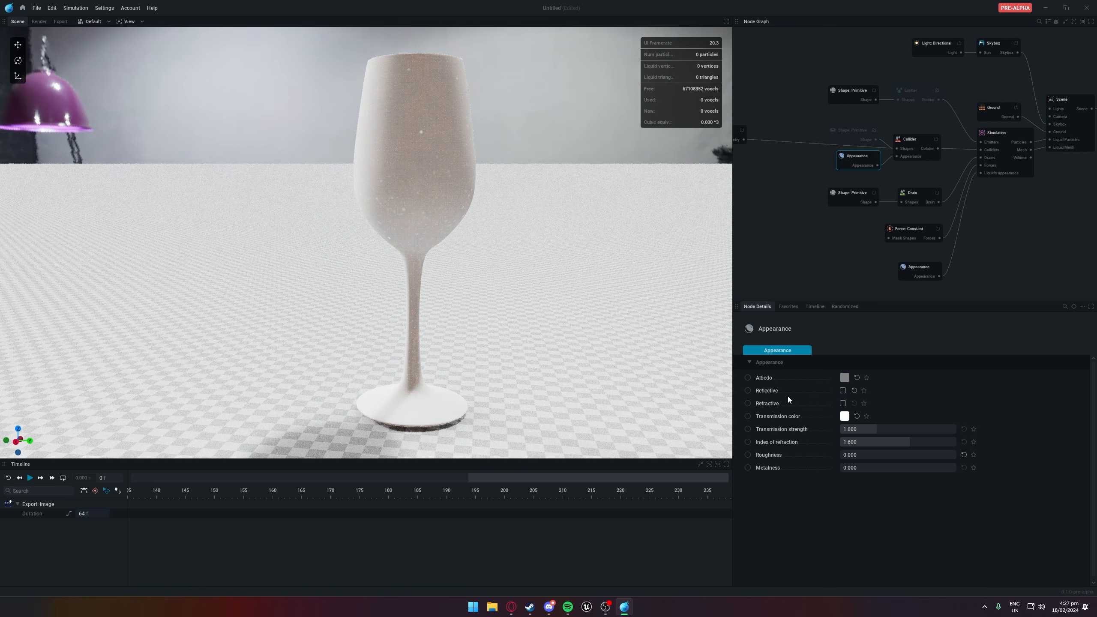
Disable path tracing in the Render node
{"action": "middle_click_drag", "start_coordinate": [809, 264], "coordinate": [752, 265]}
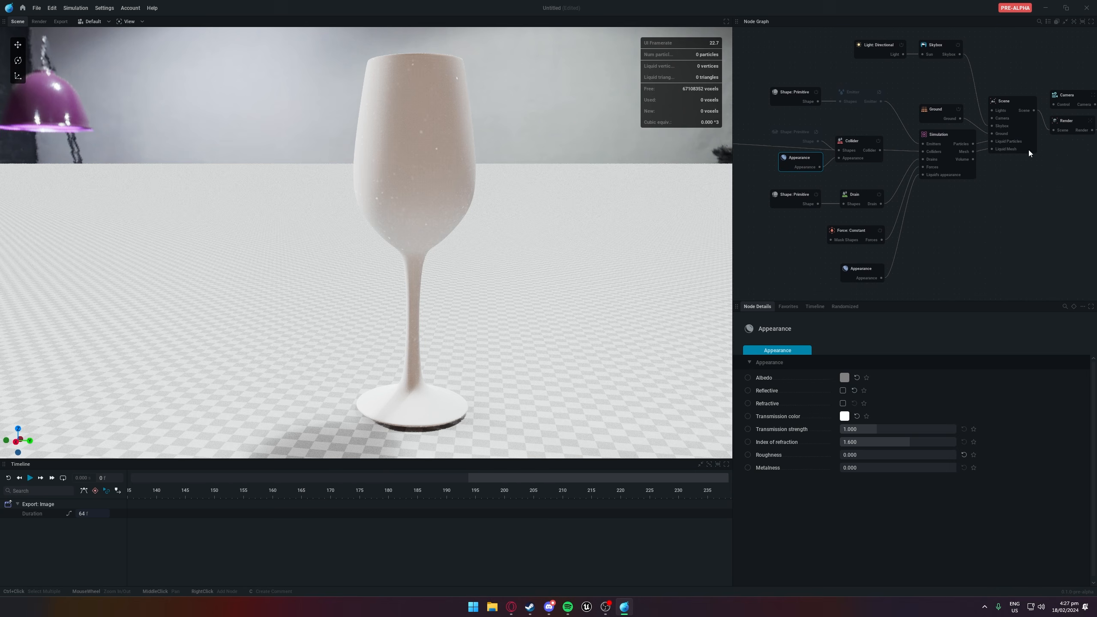
{"action": "left_click", "coordinate": [1066, 119]}
{"action": "left_click", "coordinate": [1070, 131]}
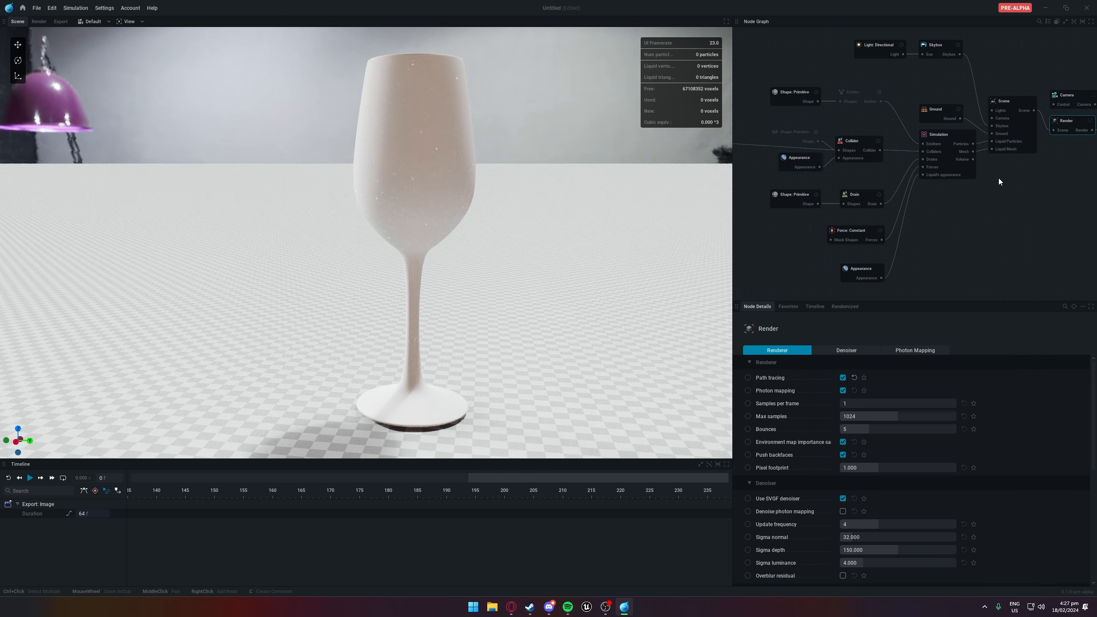
{"action": "left_click", "coordinate": [842, 379]}
{"action": "mouse_move", "coordinate": [557, 276]}
{"action": "middle_mouse_down"}
{"action": "mouse_move", "coordinate": [529, 367]}
{"action": "mouse_move", "coordinate": [514, 380]}
{"action": "mouse_move", "coordinate": [627, 255]}
{"action": "mouse_move", "coordinate": [531, 294]}
{"action": "mouse_move", "coordinate": [598, 319]}
{"action": "middle_mouse_up"}
Open the transform and playback settings of the wine glass's Import node
{"action": "middle_click_drag", "start_coordinate": [821, 218], "coordinate": [853, 217]}
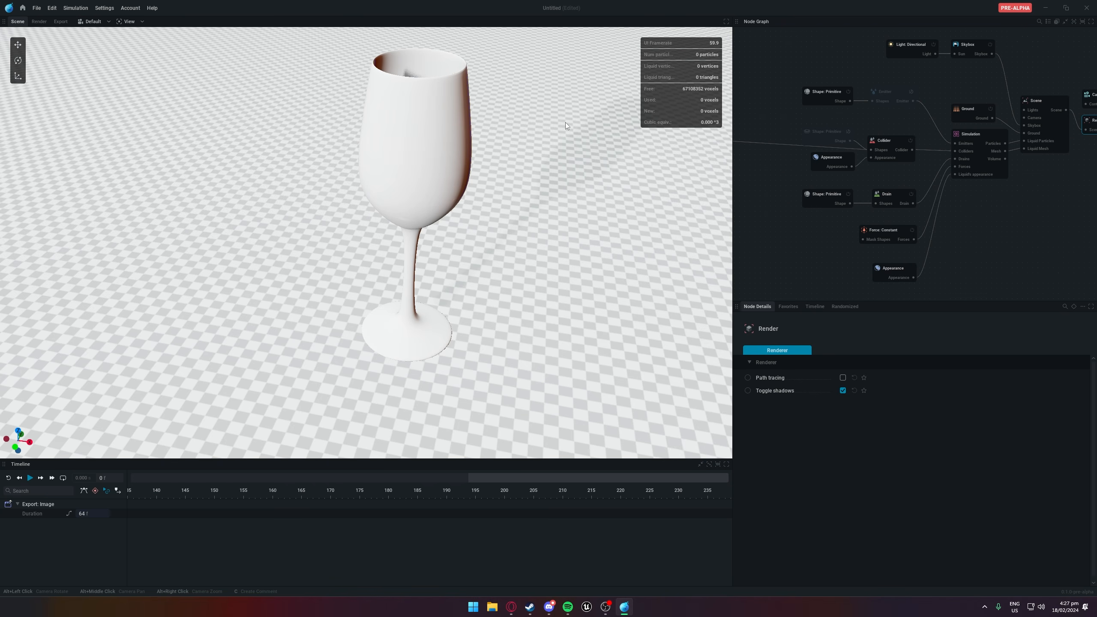
{"action": "middle_click_drag", "start_coordinate": [760, 156], "coordinate": [876, 182]}
{"action": "left_click", "coordinate": [777, 138]}
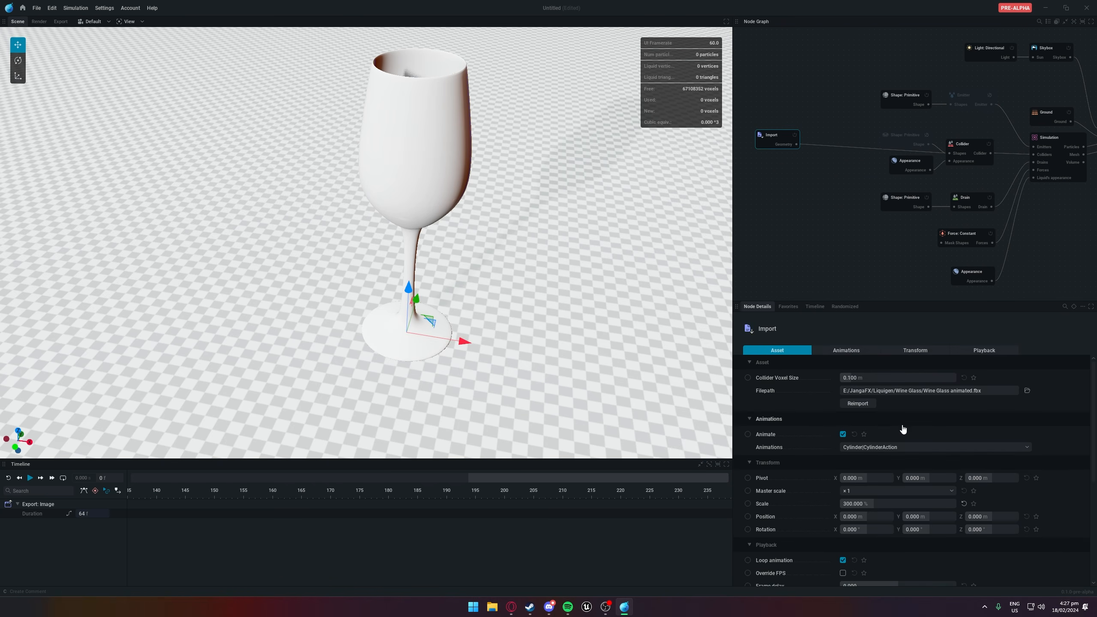
{"action": "scroll", "coordinate": [903, 429], "scroll_direction": "down", "scroll_amount": 2}
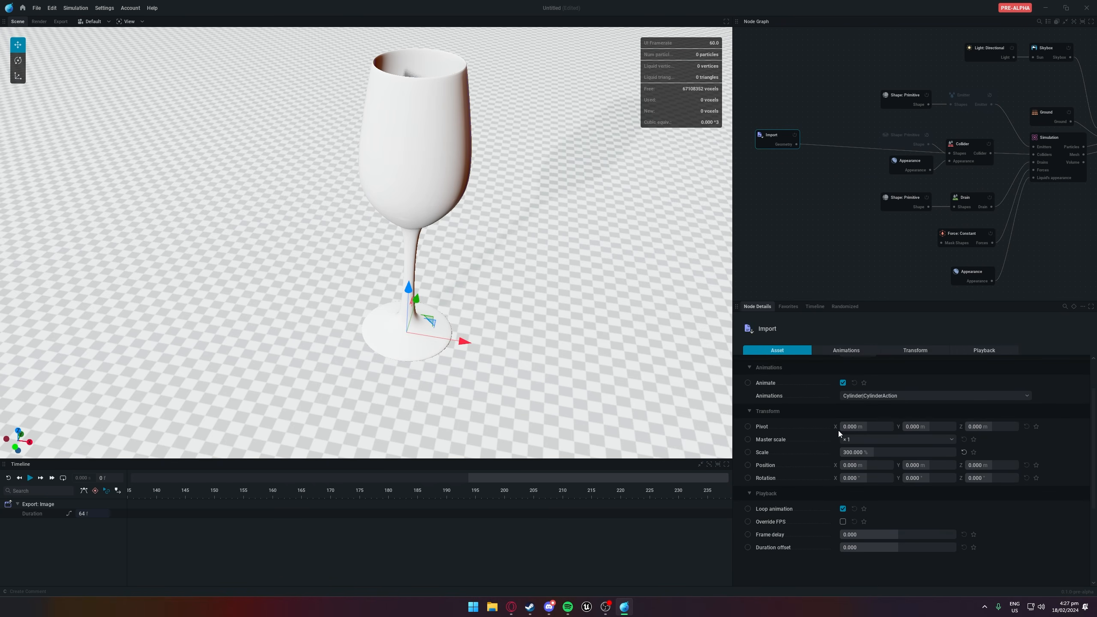
Try a master scale of ×10 on the imported wine glass and restore it to ×1
{"action": "left_click", "coordinate": [869, 439]}
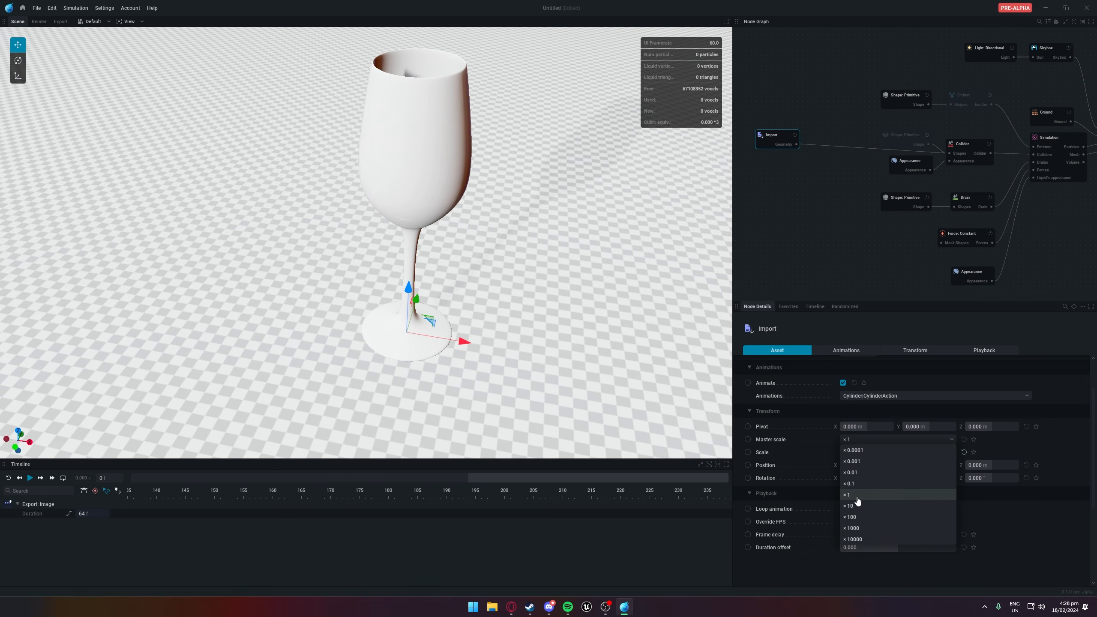
{"action": "left_click", "coordinate": [857, 509]}
{"action": "left_click", "coordinate": [861, 440]}
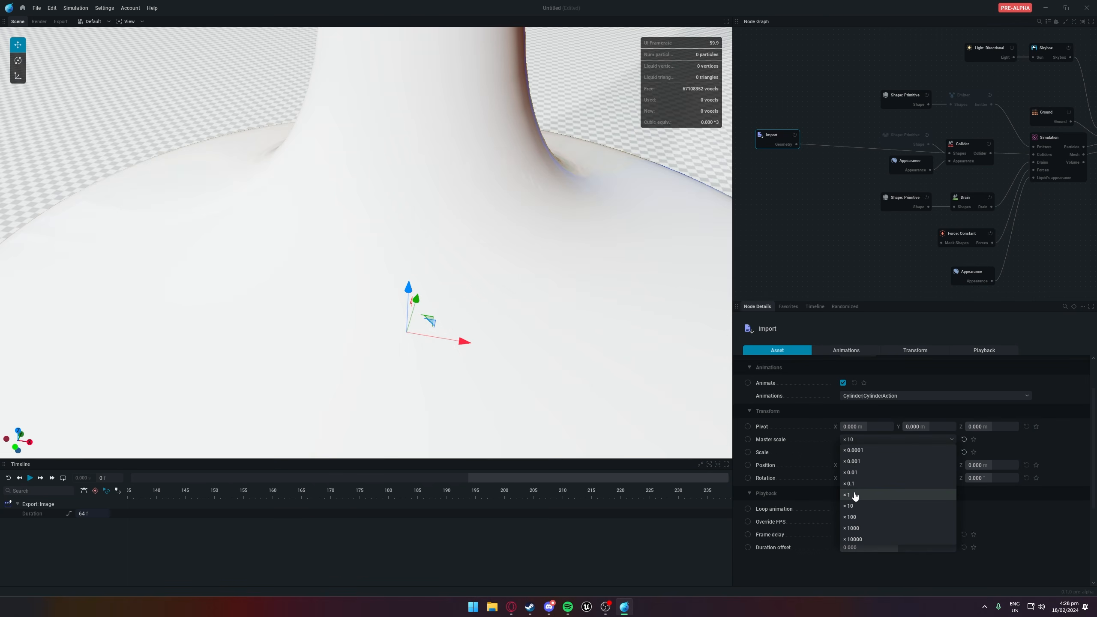
{"action": "left_click", "coordinate": [876, 462]}
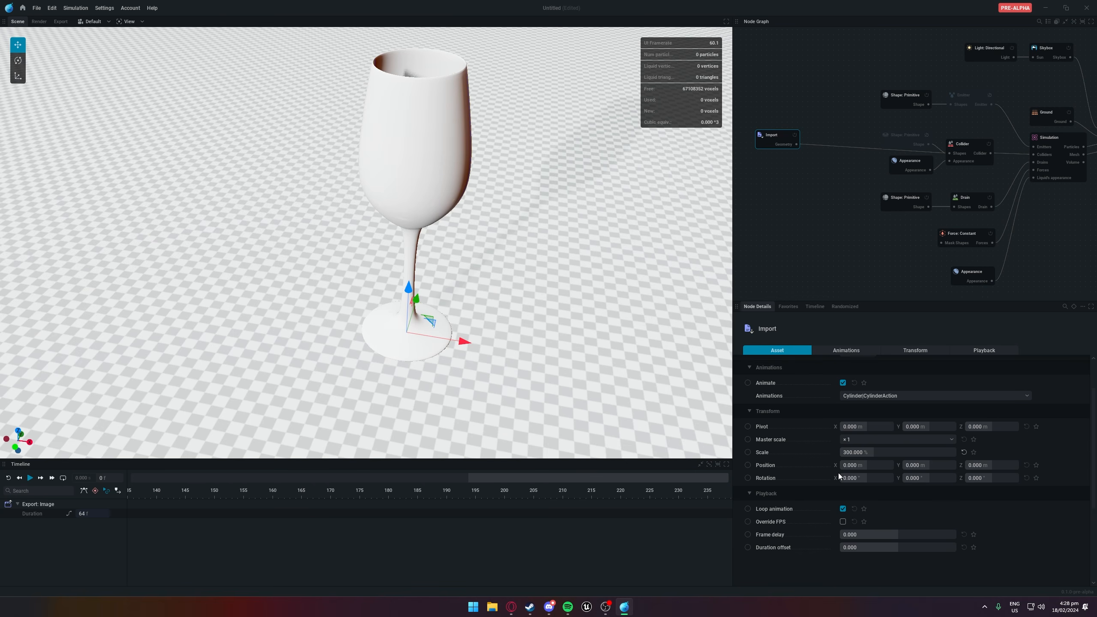
Try changing the imported glass's Z position and Y rotation, and reset the rotation
{"action": "left_click_drag", "start_coordinate": [980, 468], "coordinate": [1016, 476]}
{"action": "left_click_drag", "start_coordinate": [915, 479], "coordinate": [1008, 482]}
{"action": "left_click", "coordinate": [1026, 478]}
Enable Override FPS for the imported glass, preview its animation at 6.667 FPS, and reset the FPS to 60
{"action": "left_click", "coordinate": [843, 522]}
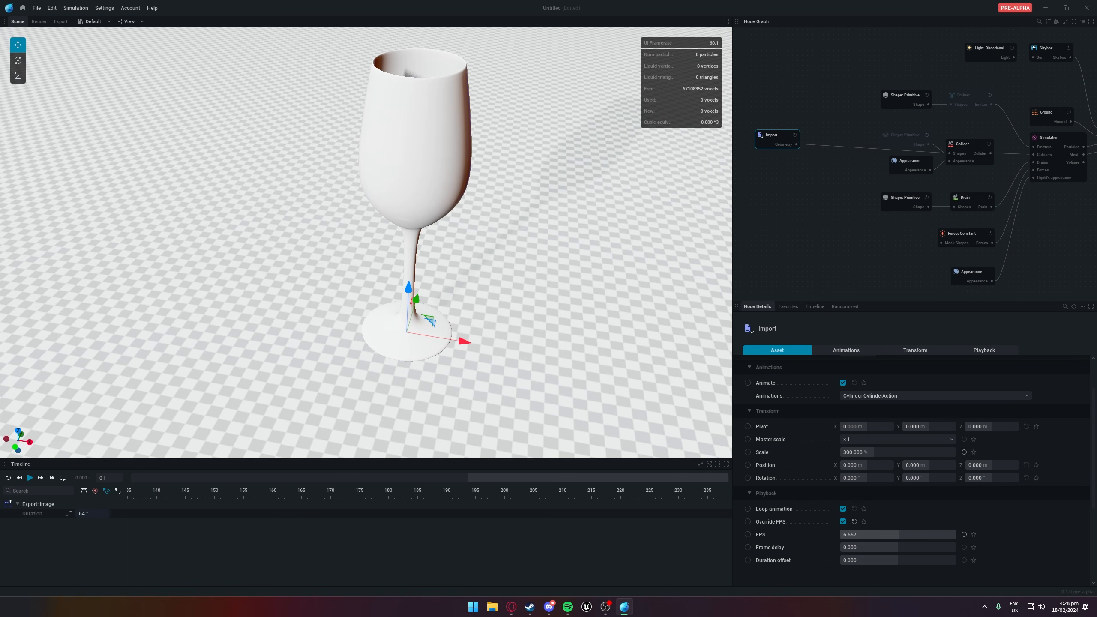
{"action": "key", "text": "space"}
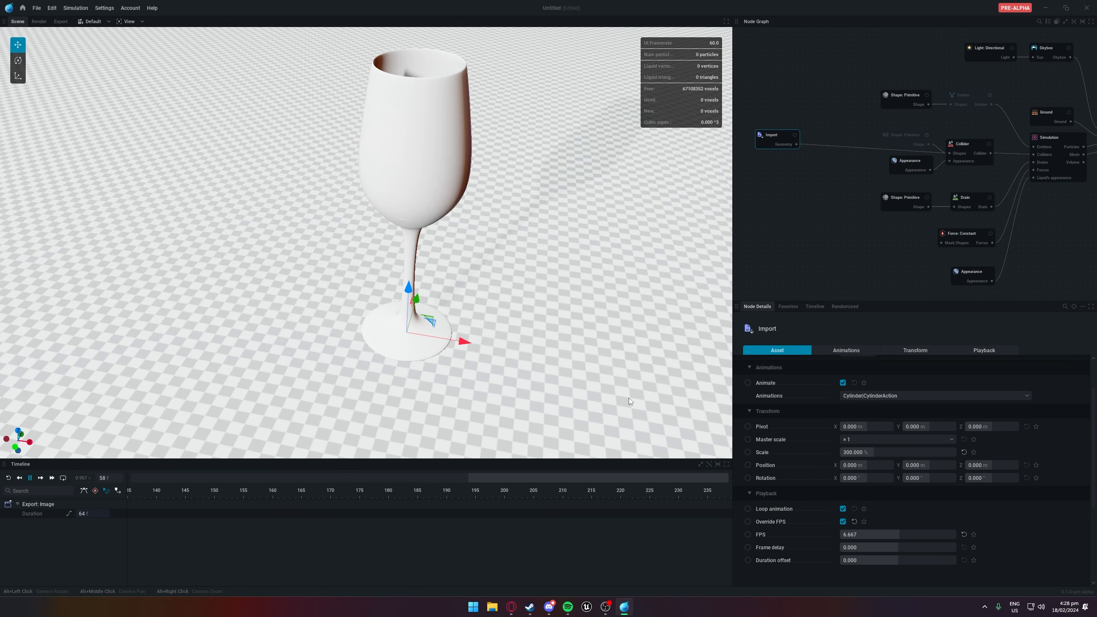
{"action": "scroll", "coordinate": [536, 381], "scroll_direction": "down", "scroll_amount": 2}
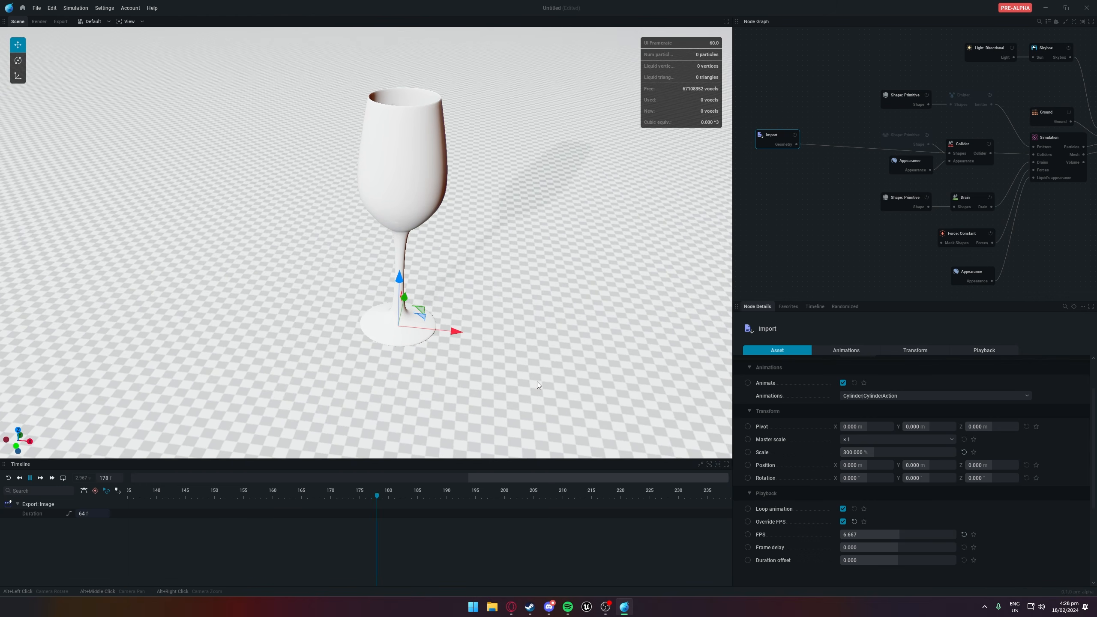
{"action": "left_click_drag", "start_coordinate": [544, 378], "coordinate": [538, 298], "text": "alt"}
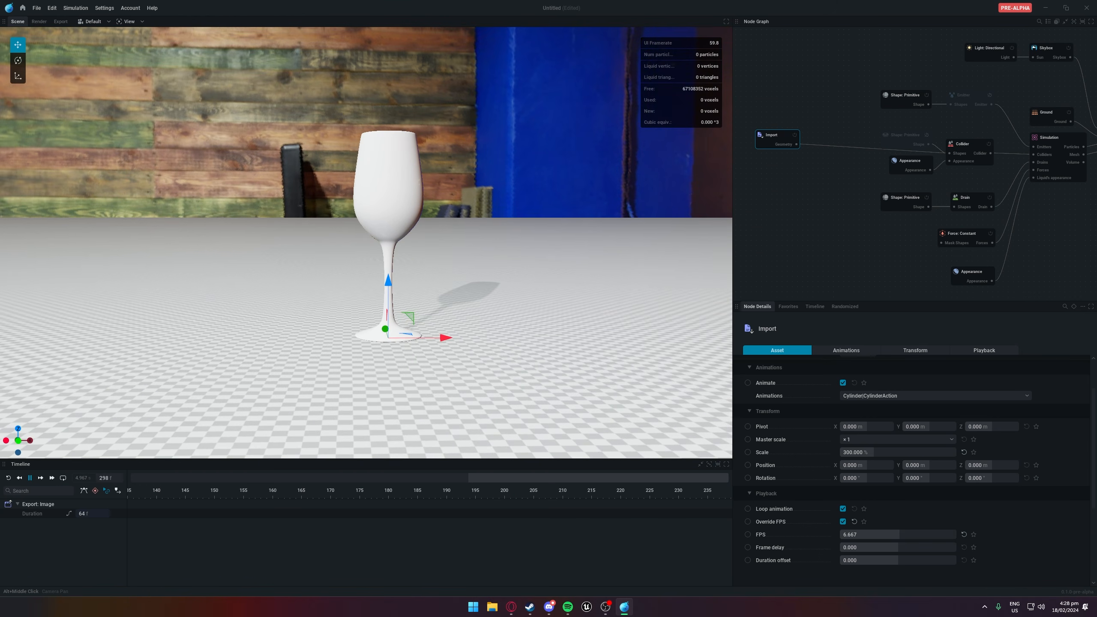
{"action": "left_click_drag", "start_coordinate": [546, 369], "coordinate": [389, 342], "text": "alt"}
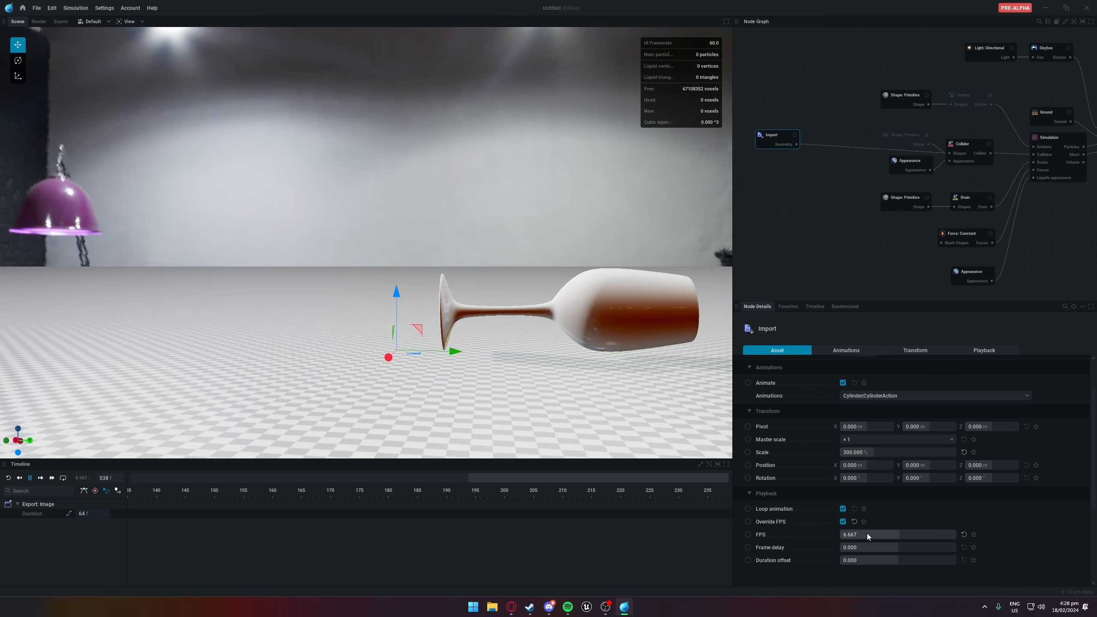
{"action": "left_click", "coordinate": [963, 534]}
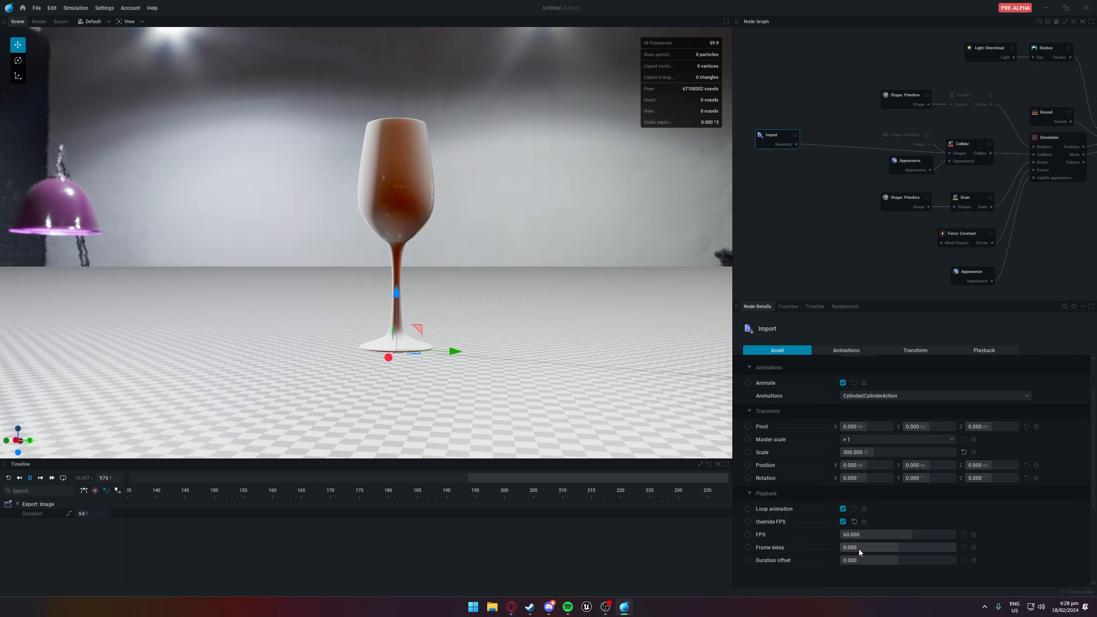
Set the glass animation's frame delay to 91.667 and duration offset to 133.333, and replay it from the start
{"action": "left_click_drag", "start_coordinate": [859, 549], "coordinate": [880, 549]}
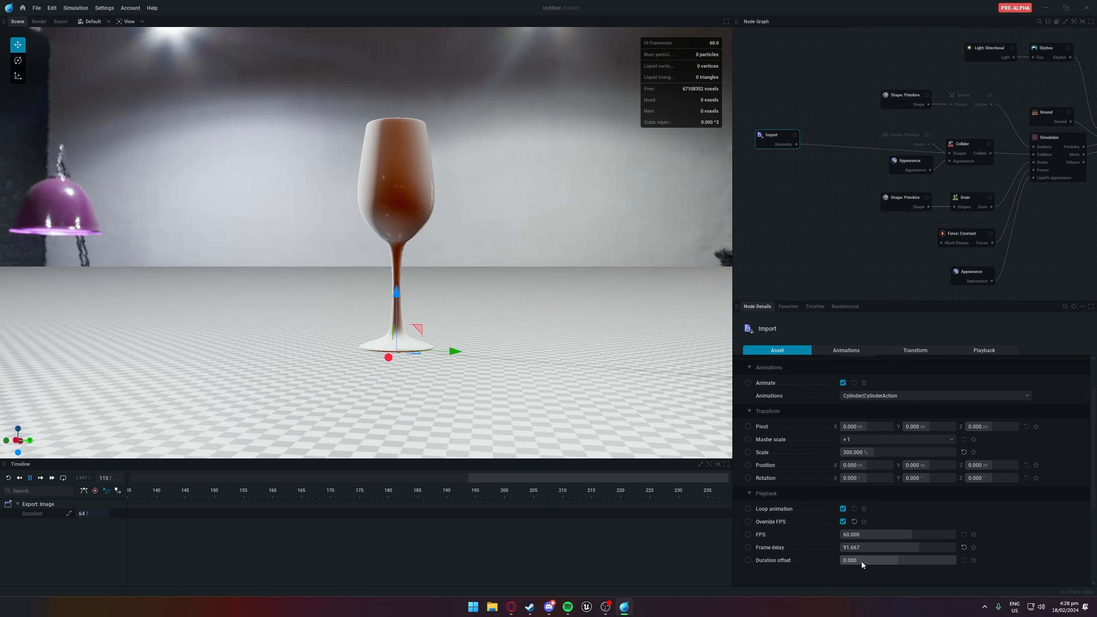
{"action": "left_click_drag", "start_coordinate": [861, 562], "coordinate": [857, 562]}
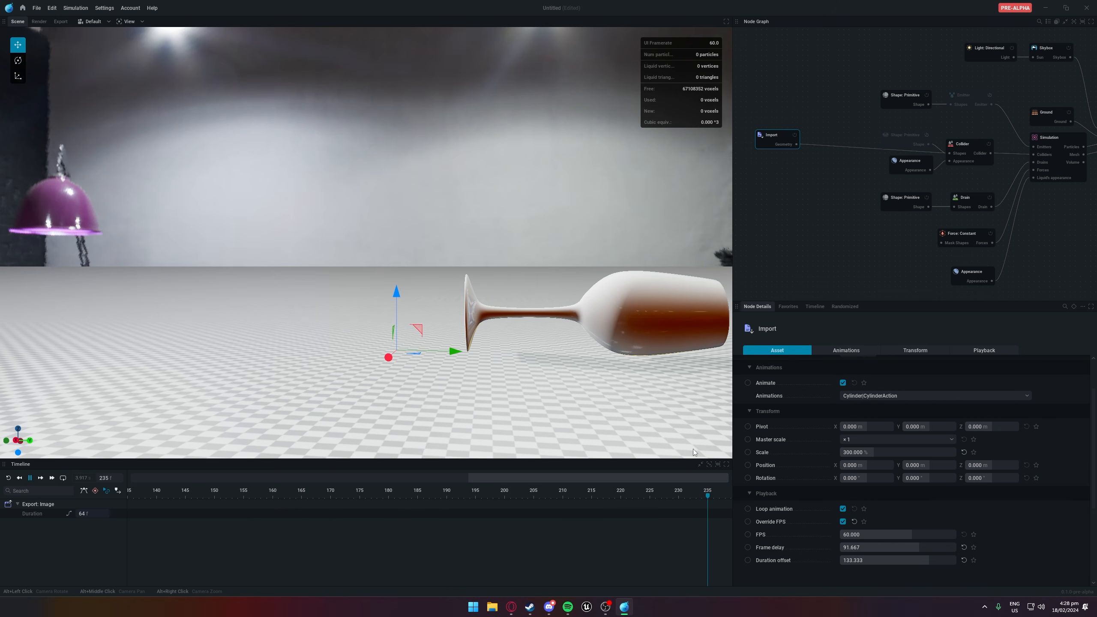
{"action": "key", "text": "r"}
{"action": "key", "text": "space"}
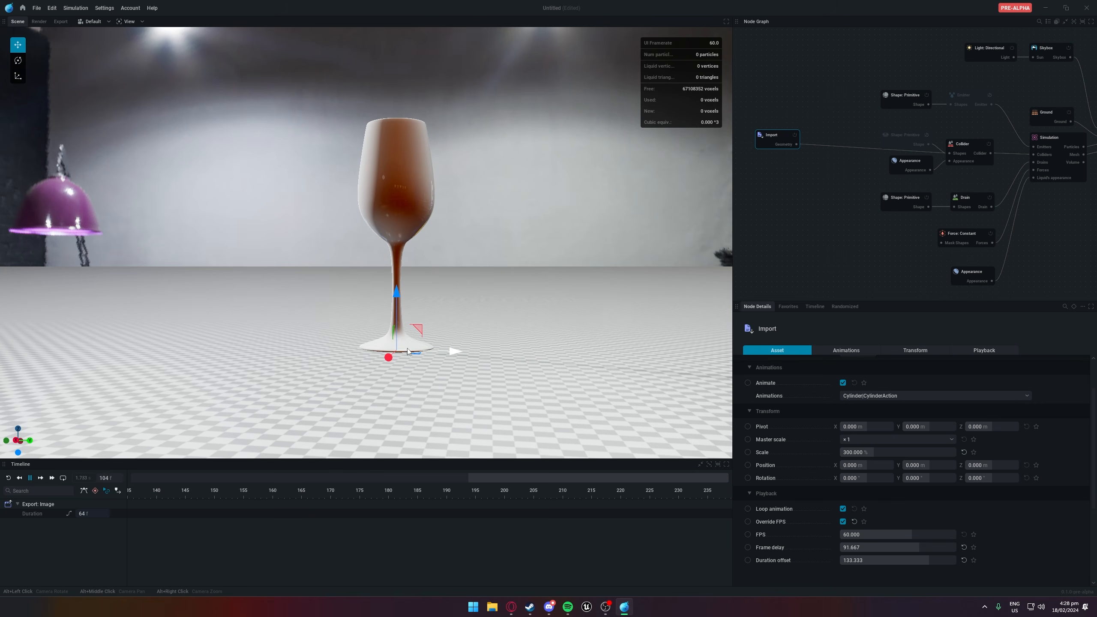
Turn off Loop animation, set the frame delay to 75, and play the glass animation
{"action": "left_click", "coordinate": [963, 548]}
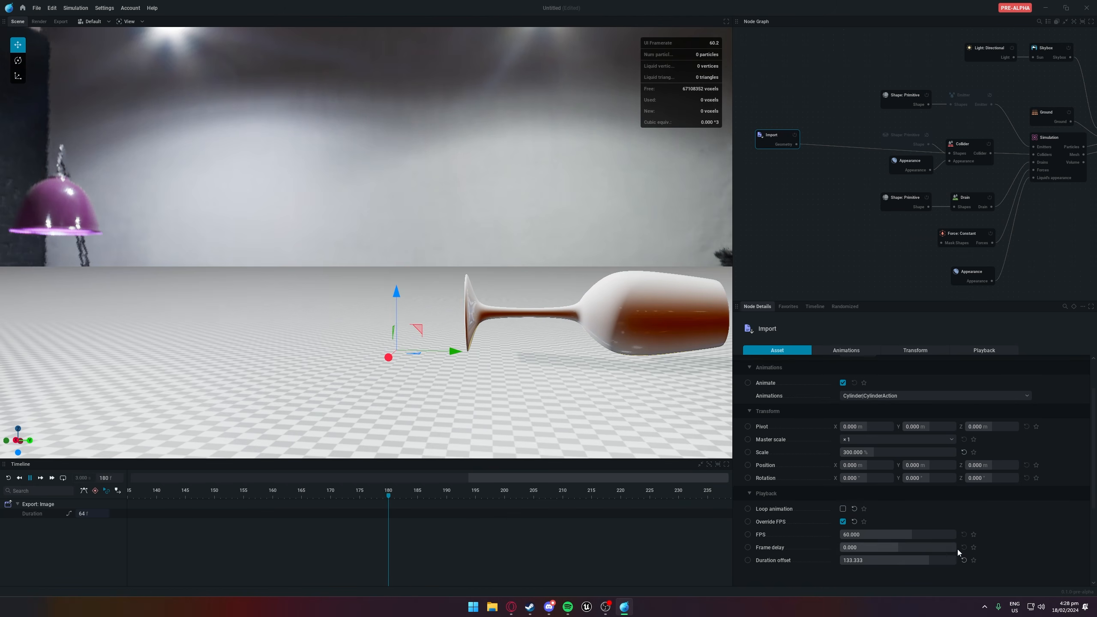
{"action": "left_click_drag", "start_coordinate": [955, 548], "coordinate": [970, 548]}
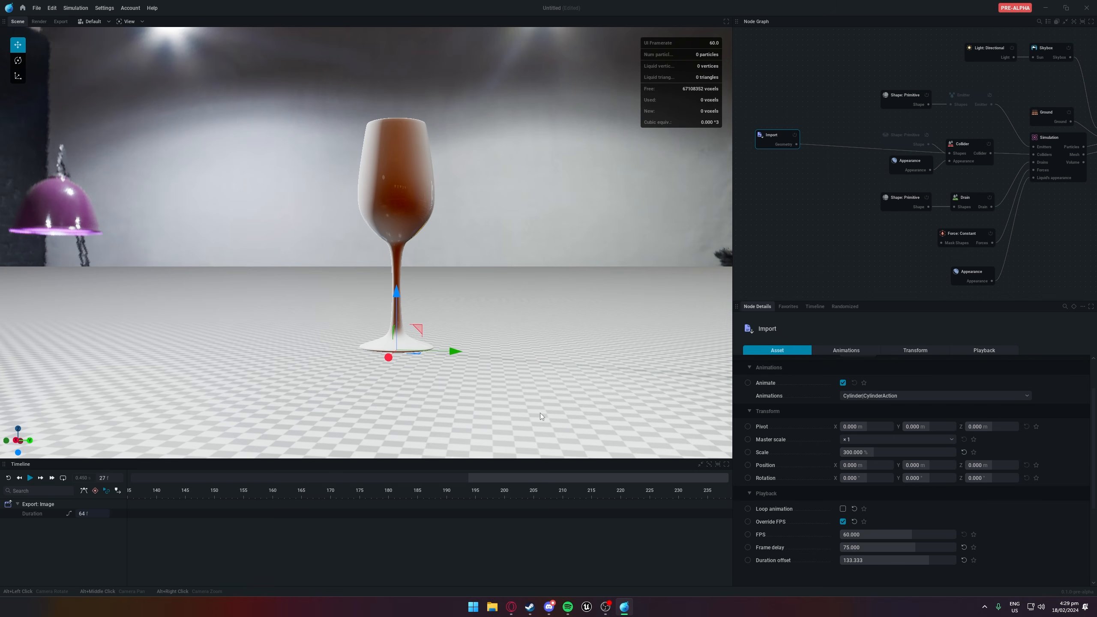
{"action": "key", "text": "space"}
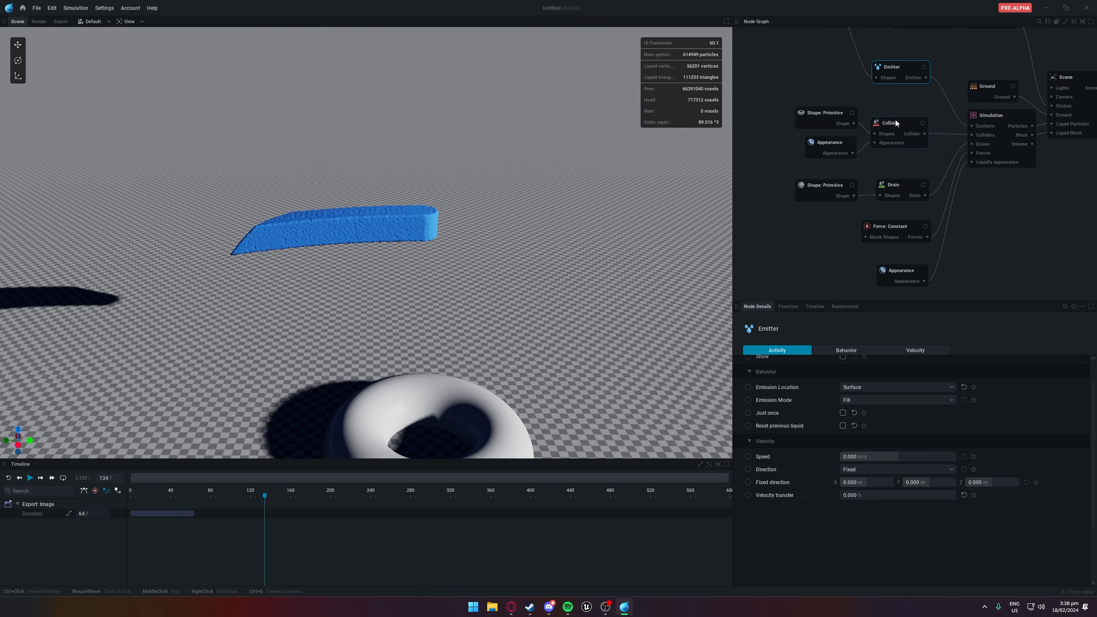
Open the Collider node's general settings and bring the torus collider fully into view
{"action": "left_click", "coordinate": [896, 123]}
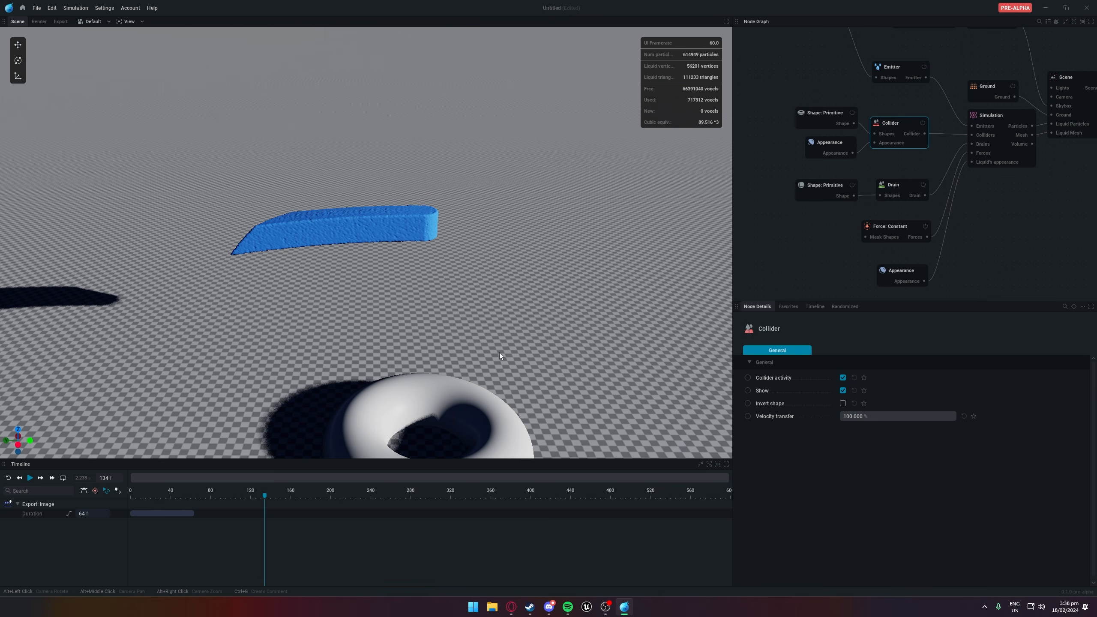
{"action": "scroll", "coordinate": [544, 288], "scroll_direction": "down", "scroll_amount": 7}
{"action": "scroll", "coordinate": [490, 350], "scroll_direction": "up", "scroll_amount": 7}
{"action": "scroll", "coordinate": [499, 360], "scroll_direction": "down", "scroll_amount": 5, "text": "shift"}
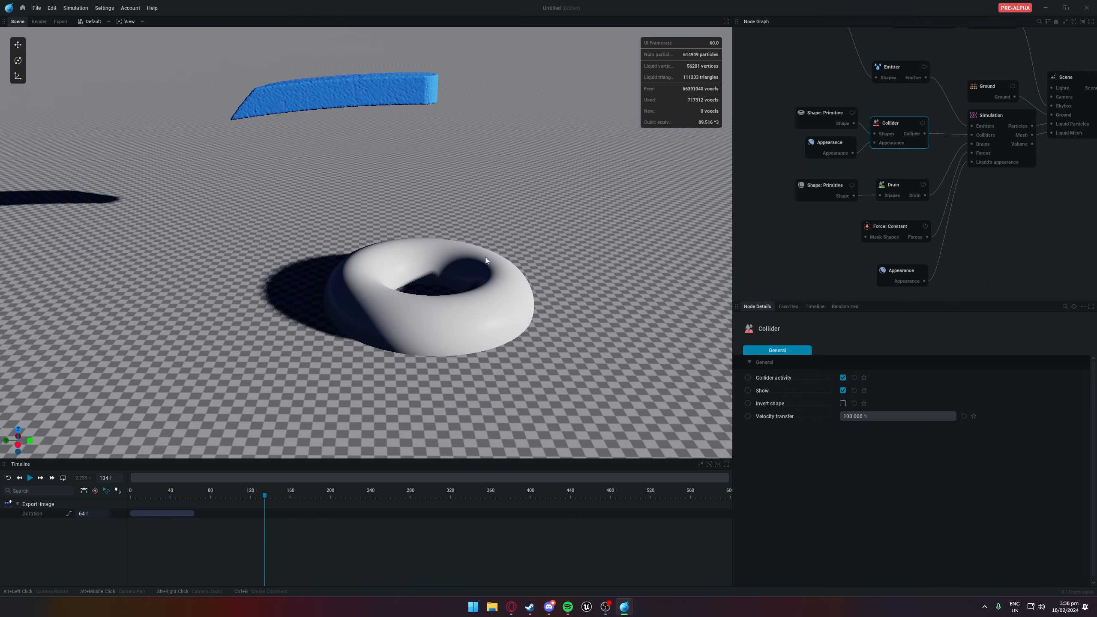
Replay the simulation from the start to watch the liquid hit the torus collider, and pause the playback
{"action": "left_click_drag", "start_coordinate": [386, 257], "coordinate": [242, 285], "text": "alt"}
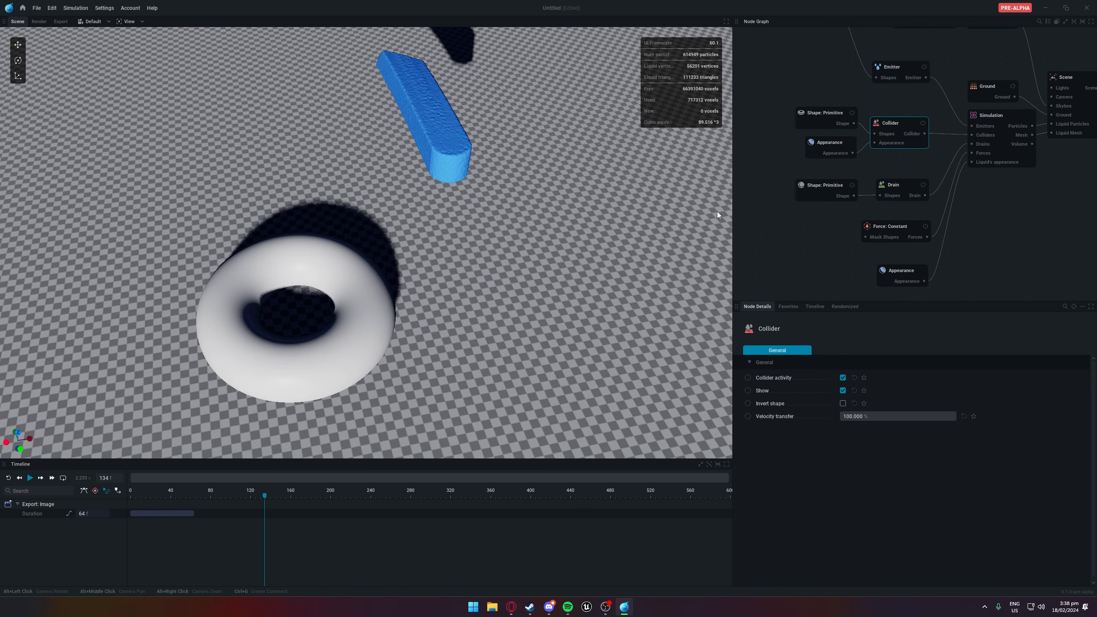
{"action": "left_click", "coordinate": [775, 168]}
{"action": "key", "text": "r"}
{"action": "key", "text": "space"}
{"action": "left_click_drag", "start_coordinate": [577, 223], "coordinate": [531, 195], "text": "alt"}
{"action": "key", "text": "space"}
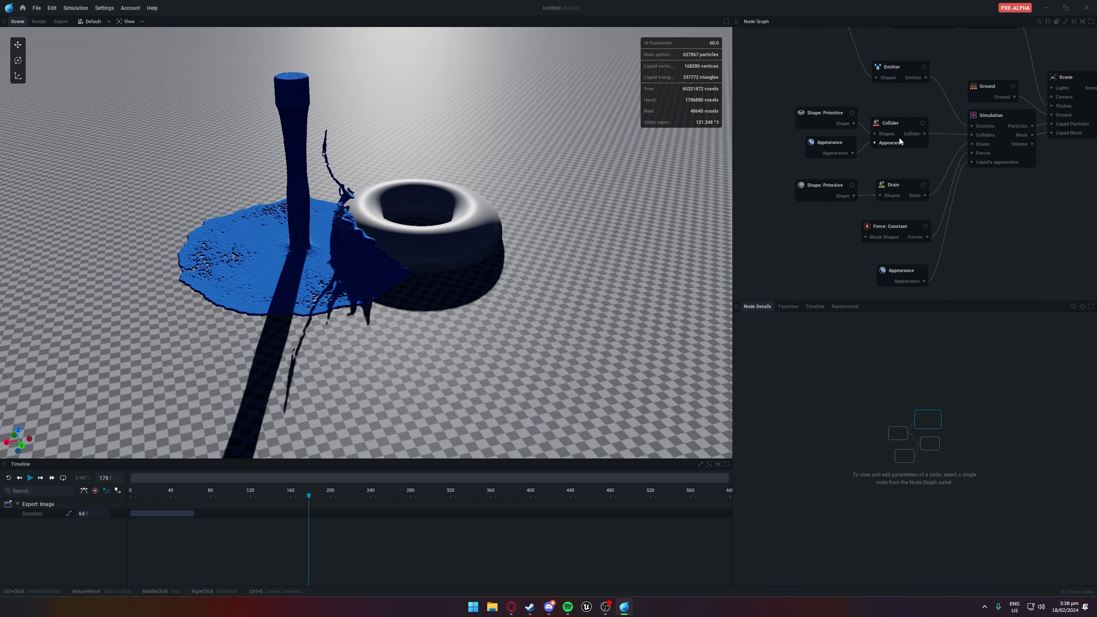
Change the collider's primitive type to Capsule, with a radius of 2.610 m and a height of 5.000 m
{"action": "middle_click_drag", "start_coordinate": [835, 125], "coordinate": [862, 212]}
{"action": "left_click", "coordinate": [858, 216]}
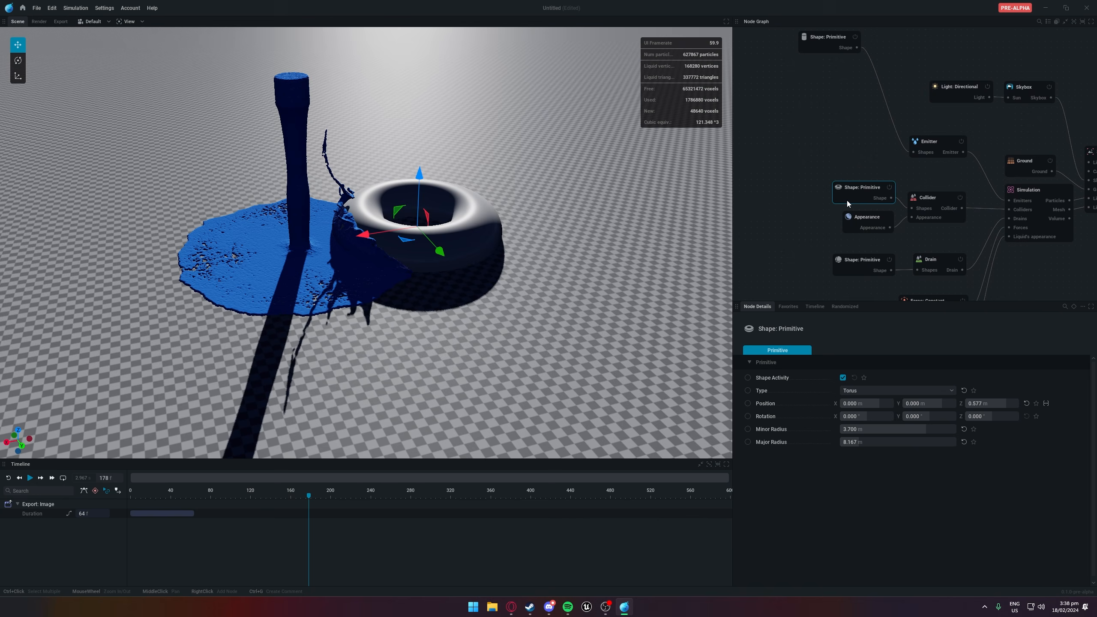
{"action": "left_click", "coordinate": [869, 392]}
{"action": "left_click", "coordinate": [857, 435]}
{"action": "left_click", "coordinate": [857, 389]}
{"action": "left_click", "coordinate": [859, 403]}
{"action": "left_click", "coordinate": [855, 387]}
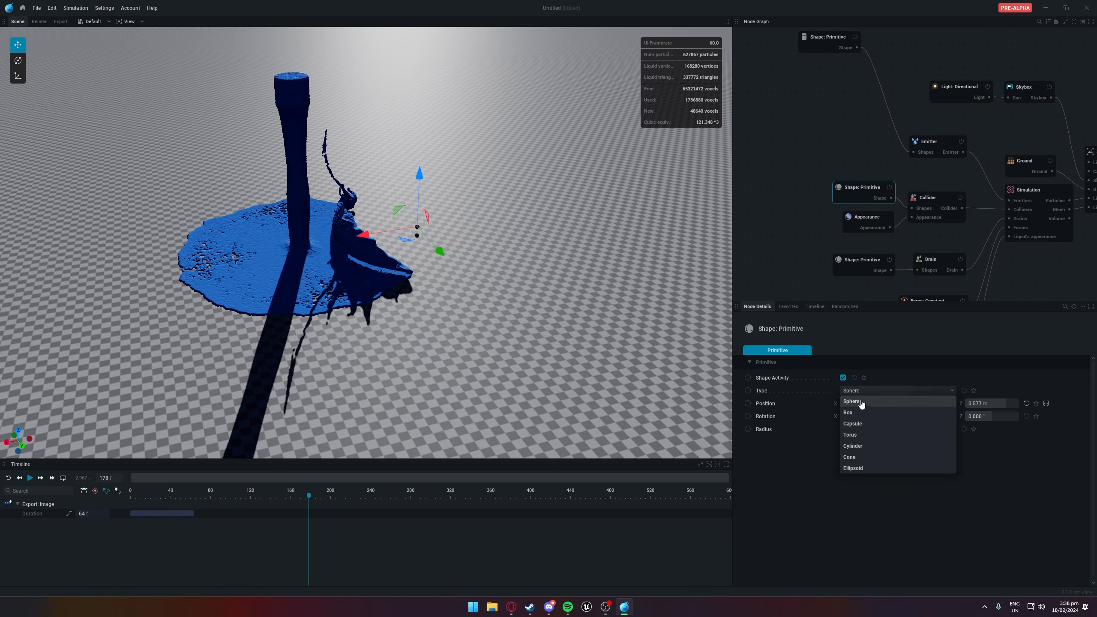
{"action": "left_click", "coordinate": [858, 428]}
{"action": "scroll", "coordinate": [597, 275], "scroll_direction": "up", "scroll_amount": 2}
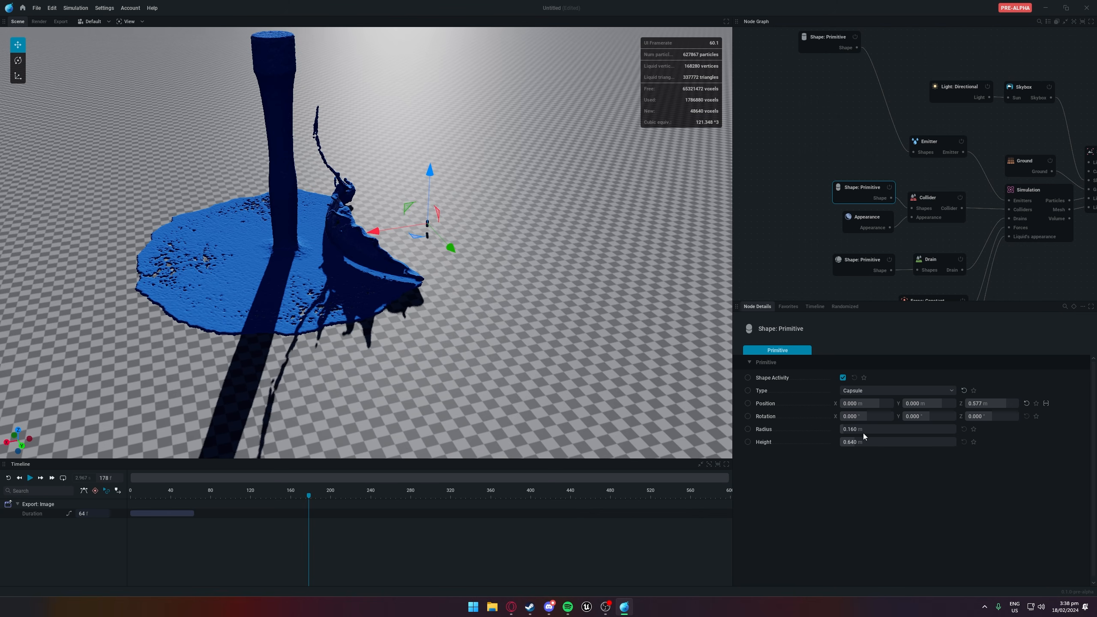
{"action": "left_click_drag", "start_coordinate": [849, 431], "coordinate": [954, 442]}
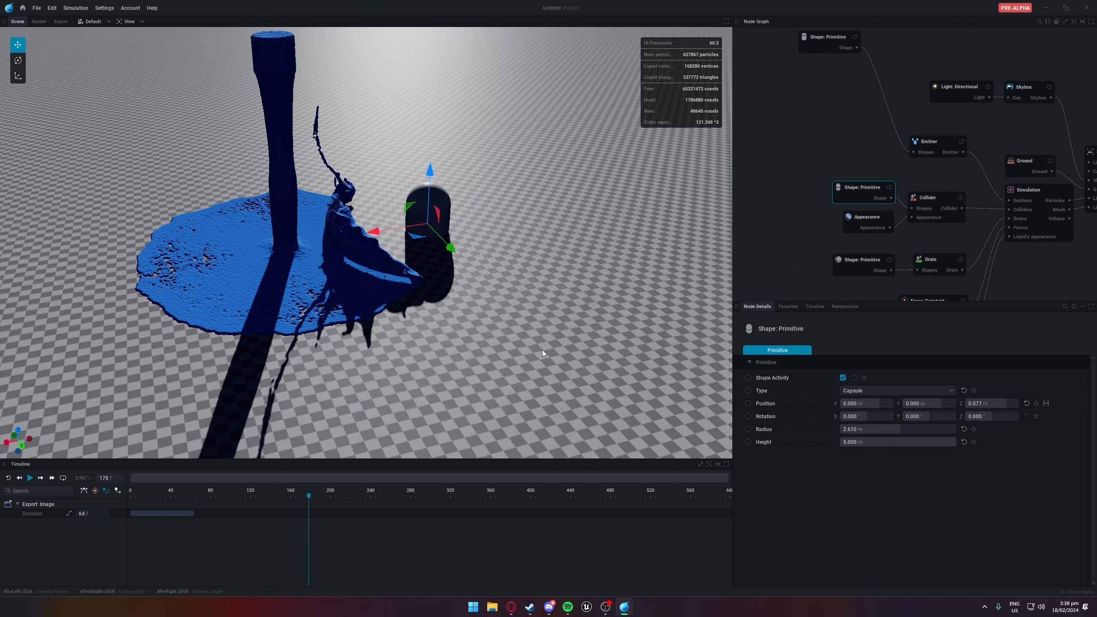
Move the capsule collider beneath the emitter to about X 15.383 m, Z 5.209 m, and replay the simulation until liquid pours over it
{"action": "left_click_drag", "start_coordinate": [429, 174], "coordinate": [294, 187]}
{"action": "key", "text": "r"}
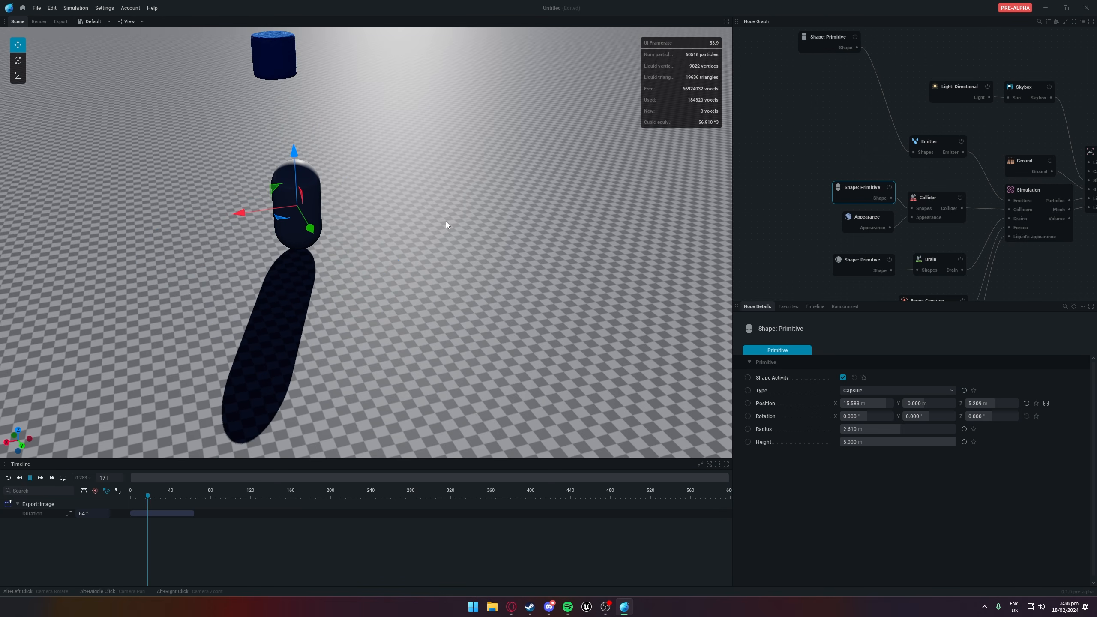
{"action": "middle_click_drag", "start_coordinate": [446, 221], "coordinate": [557, 203]}
{"action": "middle_click_drag", "start_coordinate": [436, 242], "coordinate": [536, 216]}
{"action": "middle_click_drag", "start_coordinate": [454, 285], "coordinate": [455, 279], "text": "alt"}
{"action": "key", "text": "space"}
{"action": "mouse_move", "coordinate": [526, 278]}
{"action": "left_mouse_down", "text": "alt"}
{"action": "mouse_move", "coordinate": [752, 265]}
{"action": "mouse_move", "coordinate": [699, 266]}
{"action": "left_mouse_up", "text": "alt"}
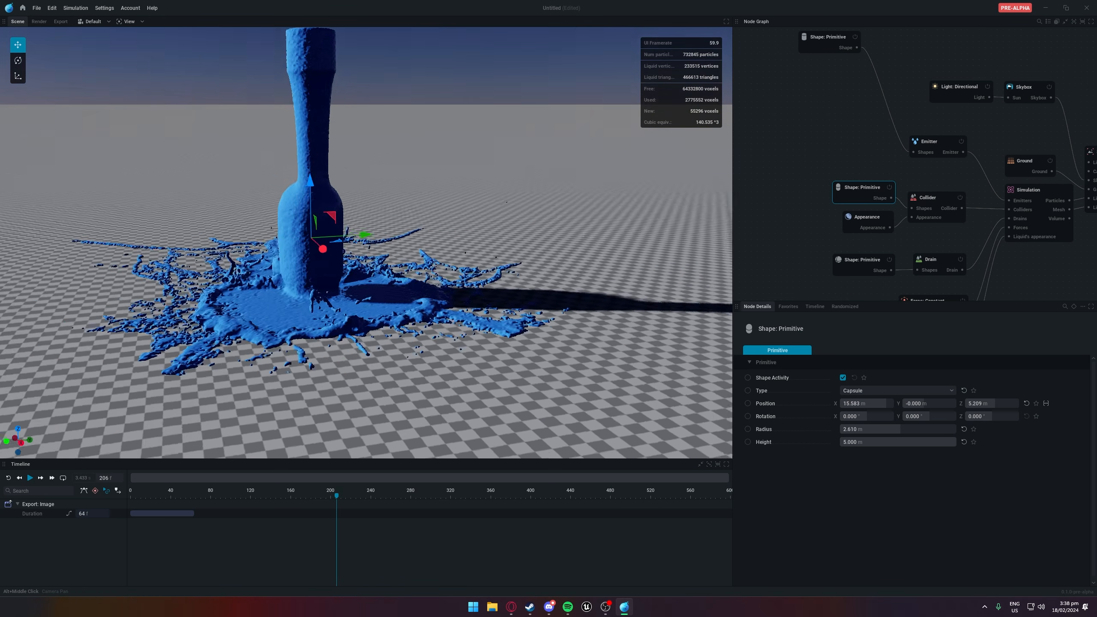
Raise the capsule collider around the emitter to about X 17.427 m, Z 21.318 m, and set its radius to 5.000 m
{"action": "left_click", "coordinate": [942, 198]}
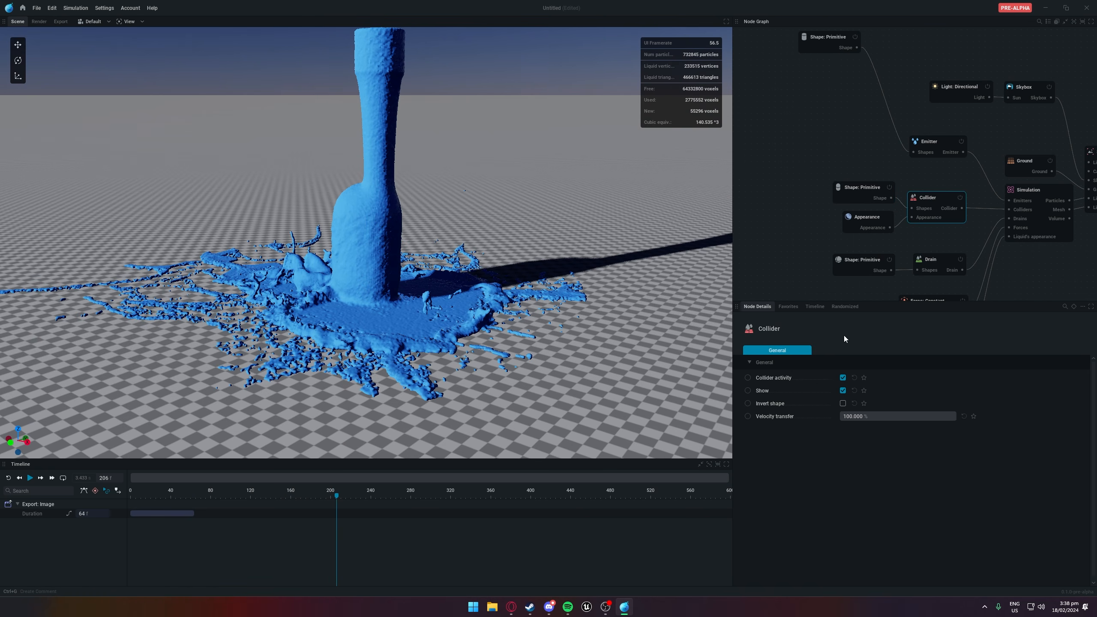
{"action": "scroll", "coordinate": [577, 249], "scroll_direction": "up", "scroll_amount": 3}
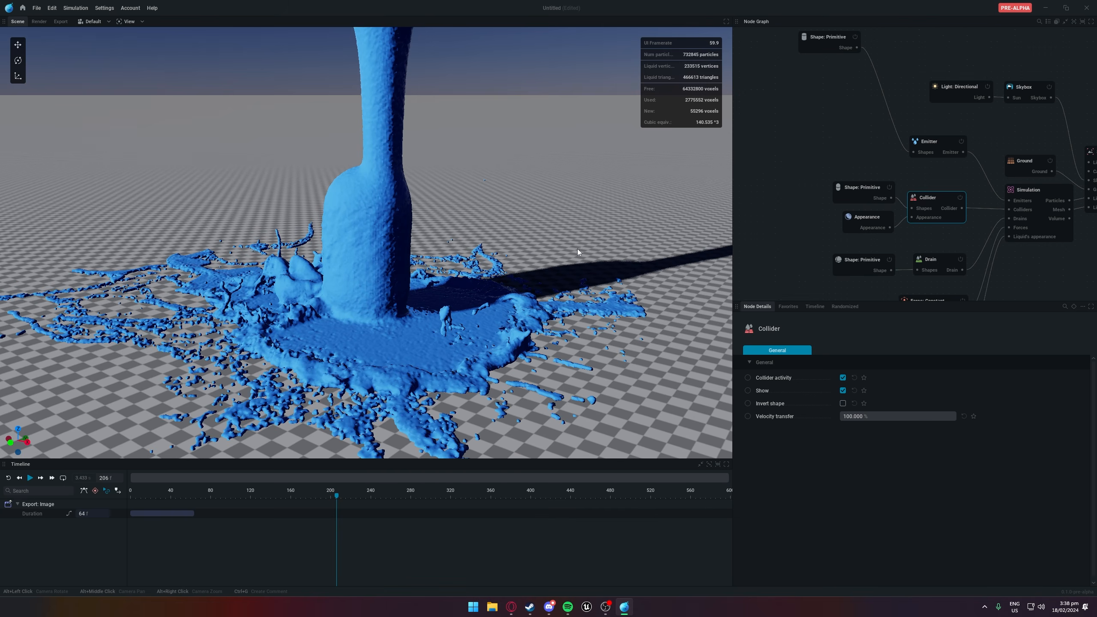
{"action": "middle_click_drag", "start_coordinate": [577, 248], "coordinate": [581, 438], "text": "alt"}
{"action": "left_click", "coordinate": [869, 193]}
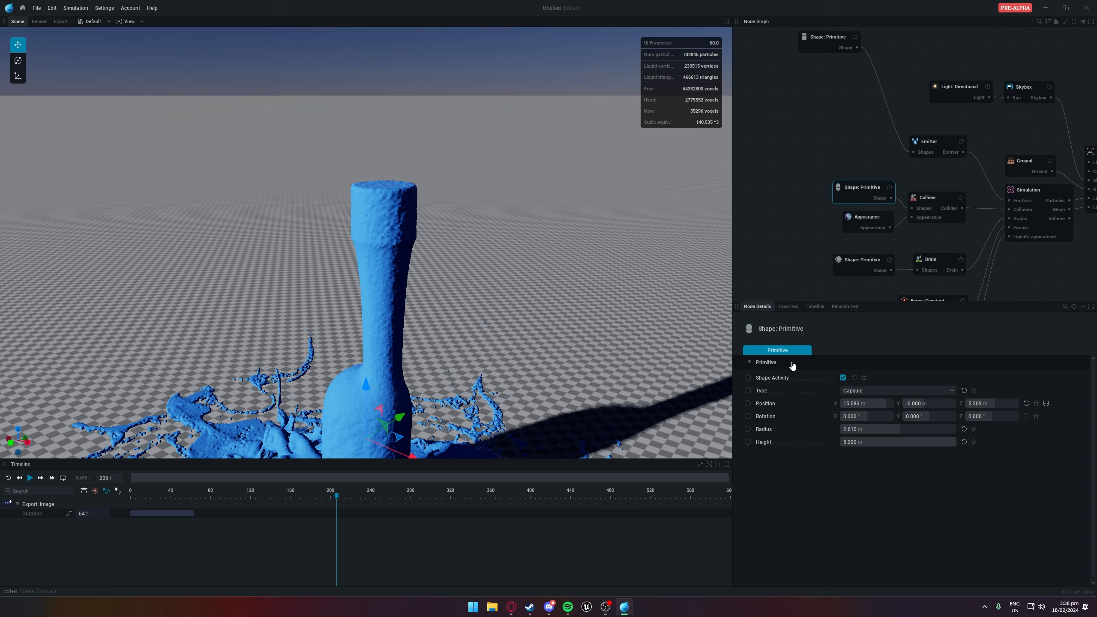
{"action": "left_click_drag", "start_coordinate": [391, 414], "coordinate": [378, 177]}
{"action": "left_click_drag", "start_coordinate": [411, 217], "coordinate": [431, 224]}
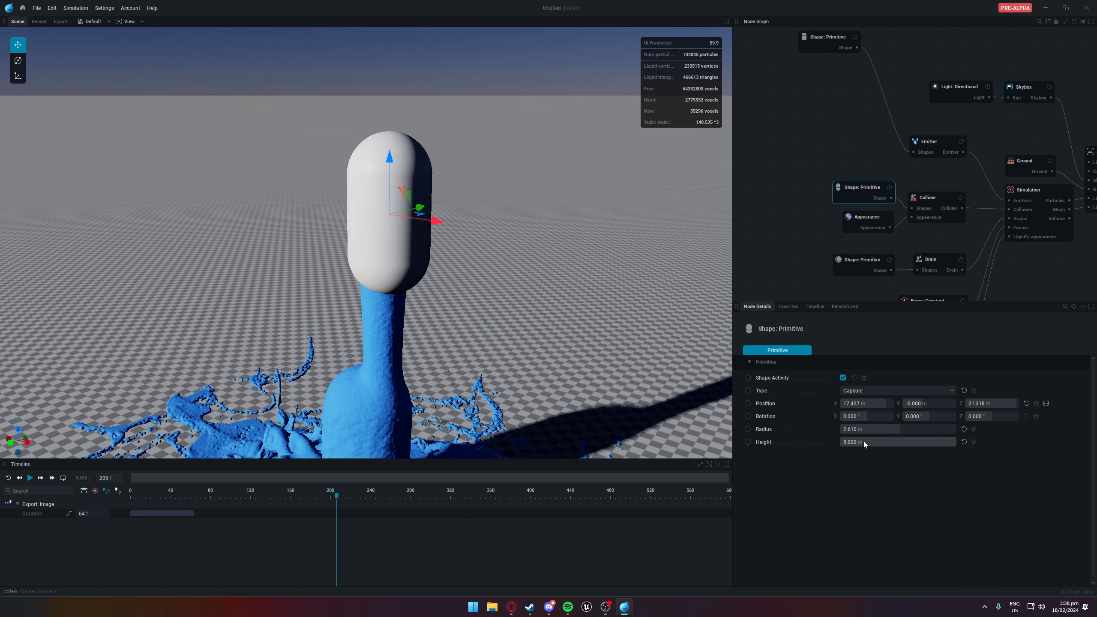
{"action": "left_click_drag", "start_coordinate": [861, 432], "coordinate": [941, 432]}
{"action": "middle_click_drag", "start_coordinate": [540, 281], "coordinate": [367, 315]}
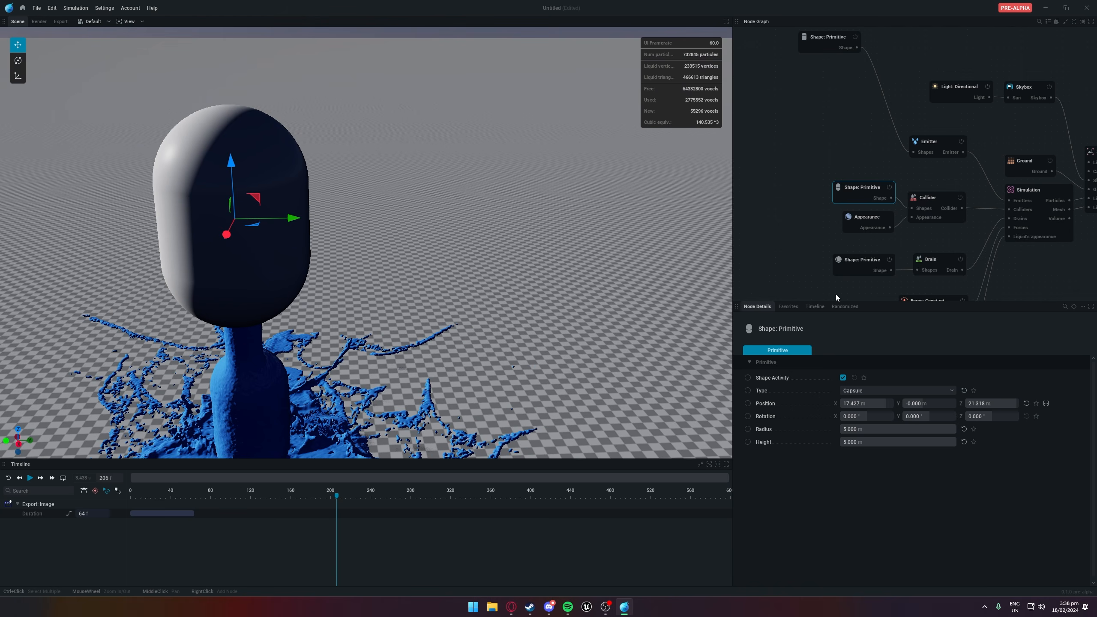
Enable Invert shape on the collider and replay the simulation to fill the inside of the capsule with liquid
{"action": "left_click", "coordinate": [928, 197]}
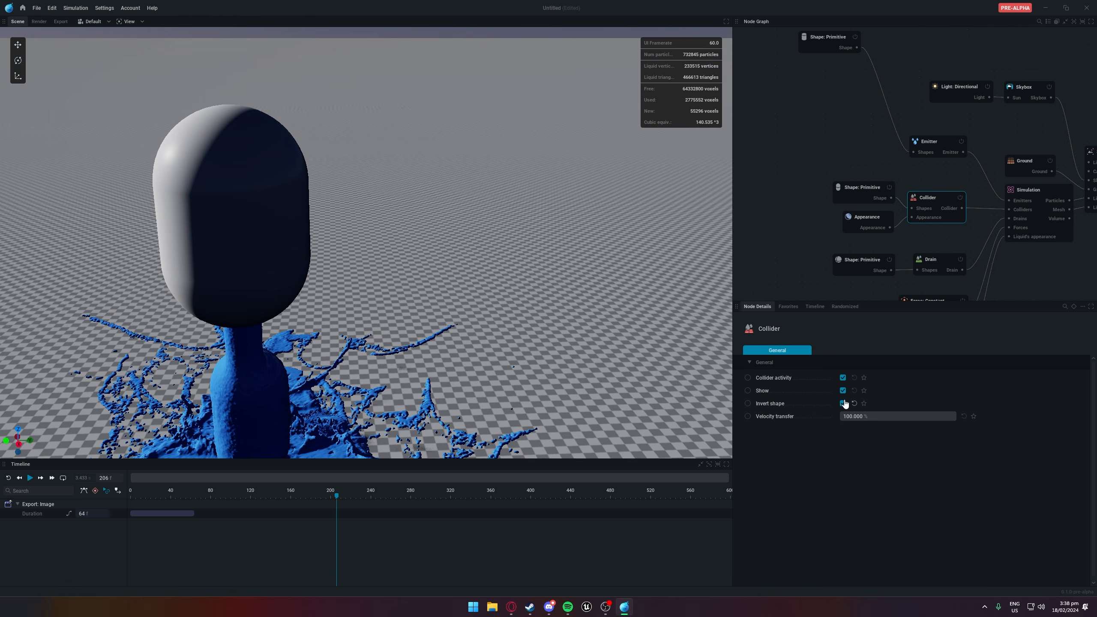
{"action": "left_click_drag", "start_coordinate": [438, 300], "coordinate": [418, 308], "text": "alt"}
{"action": "key", "text": "r"}
{"action": "key", "text": "space"}
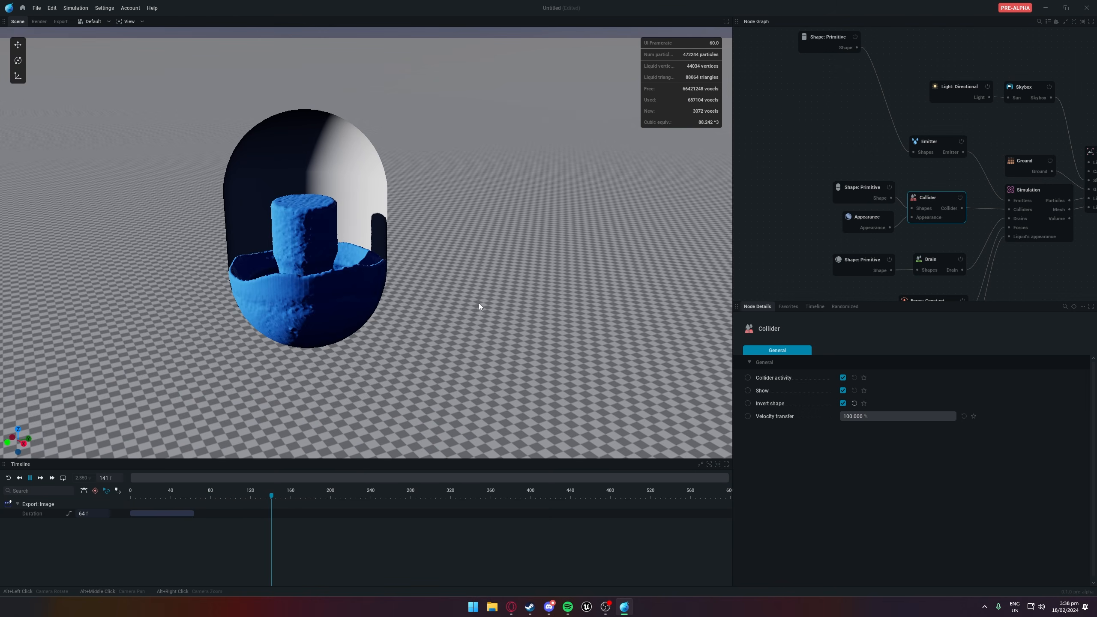
{"action": "mouse_move", "coordinate": [478, 304]}
{"action": "left_mouse_down", "text": "alt"}
{"action": "mouse_move", "coordinate": [476, 320]}
{"action": "mouse_move", "coordinate": [489, 309]}
{"action": "mouse_move", "coordinate": [480, 302]}
{"action": "left_mouse_up", "text": "alt"}
{"action": "key", "text": "space"}
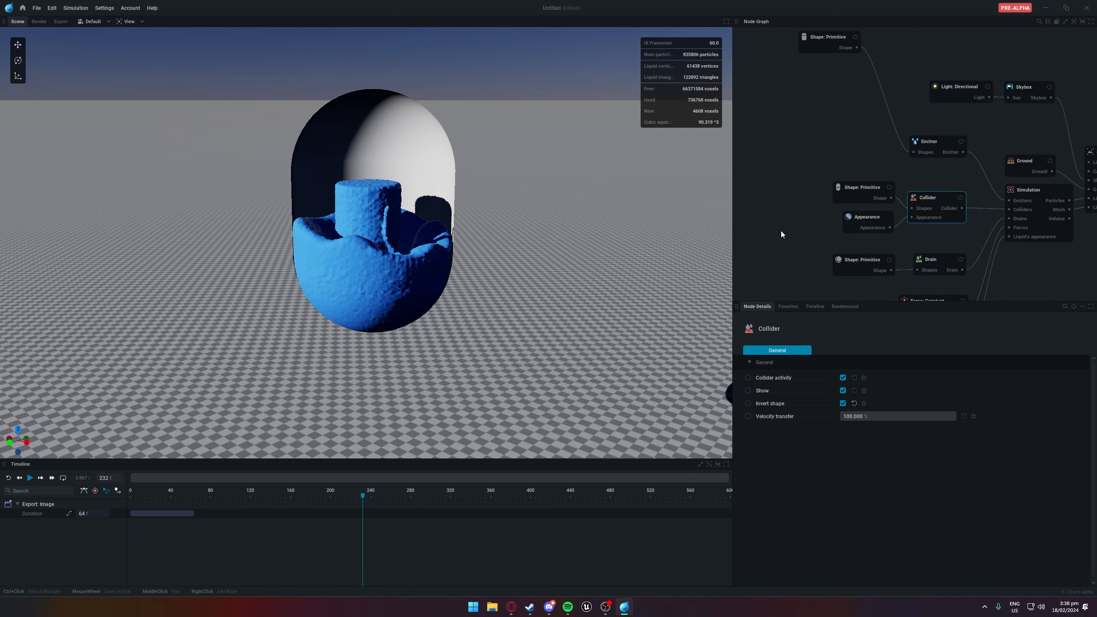
{"action": "left_click_drag", "start_coordinate": [567, 241], "coordinate": [642, 209], "text": "alt"}
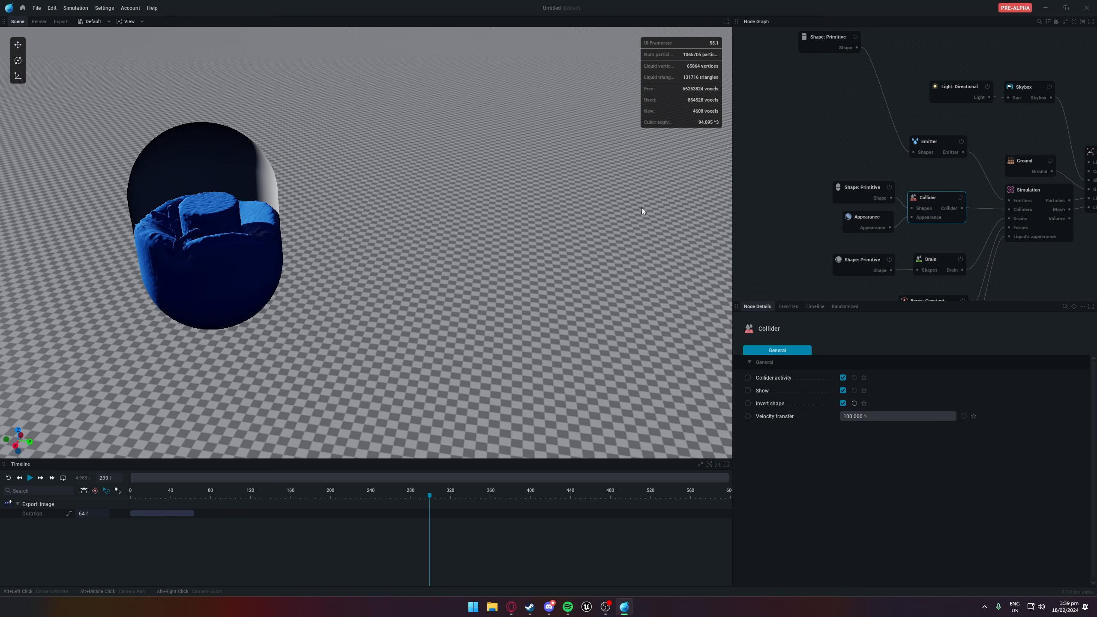
Enable Just once on the emitter, set its Emission Location to Volume, and play the simulation
{"action": "left_click", "coordinate": [829, 43]}
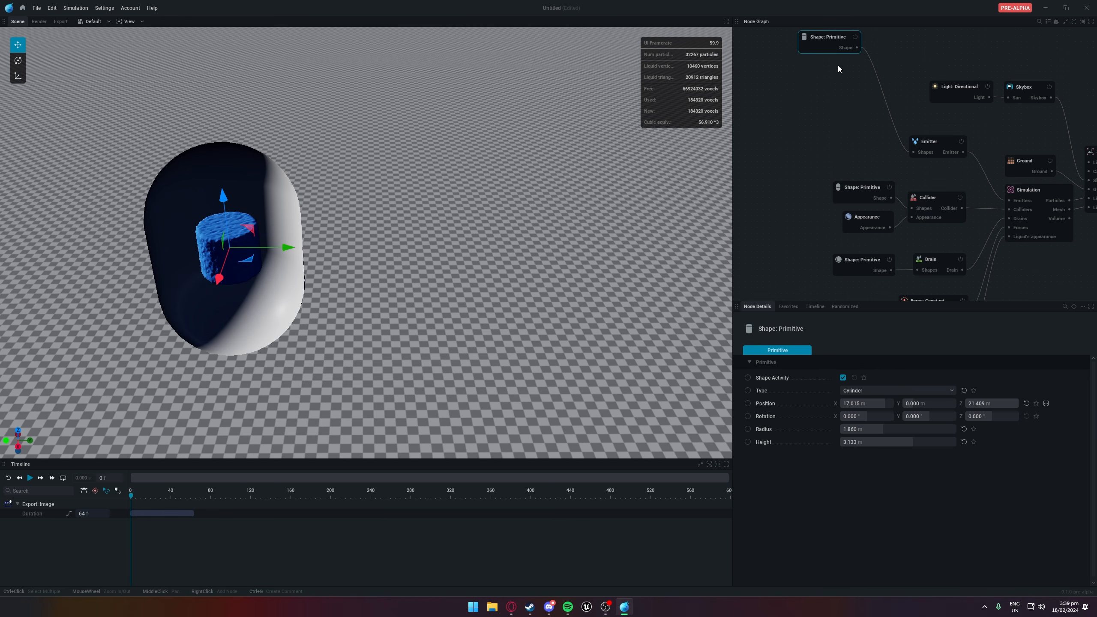
{"action": "left_click", "coordinate": [936, 146]}
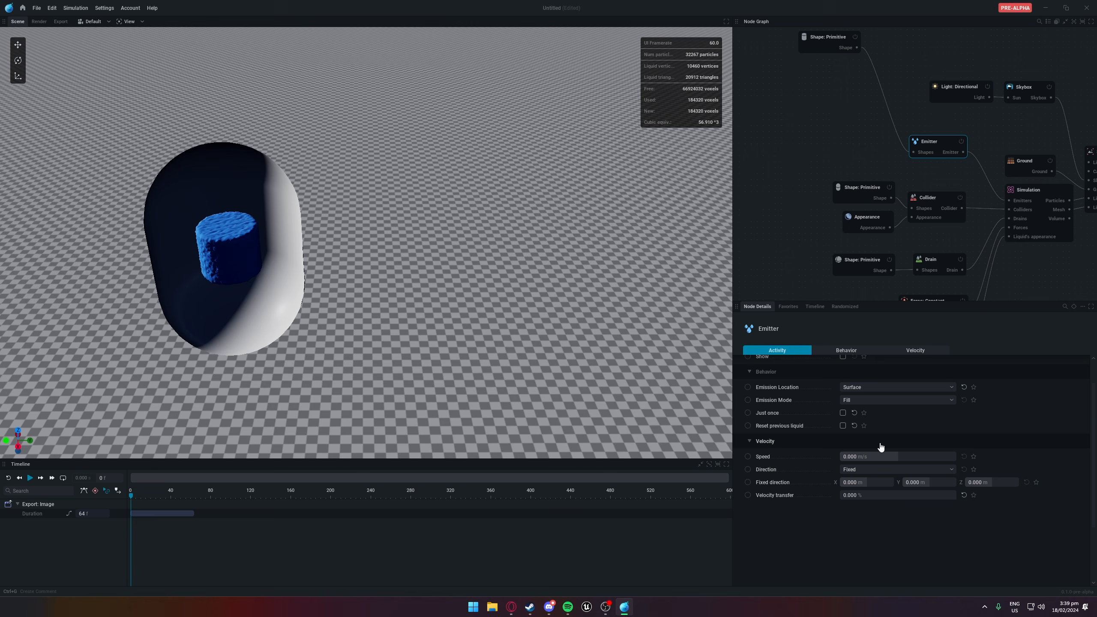
{"action": "scroll", "coordinate": [895, 397], "scroll_direction": "up", "scroll_amount": 1}
{"action": "left_click", "coordinate": [869, 434]}
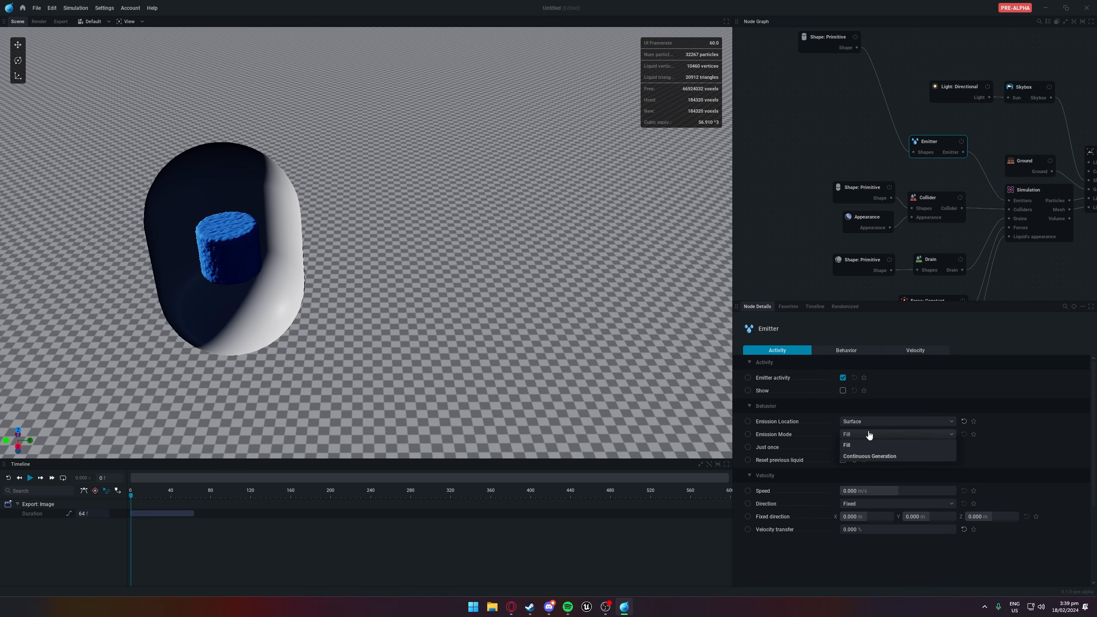
{"action": "left_click", "coordinate": [988, 403]}
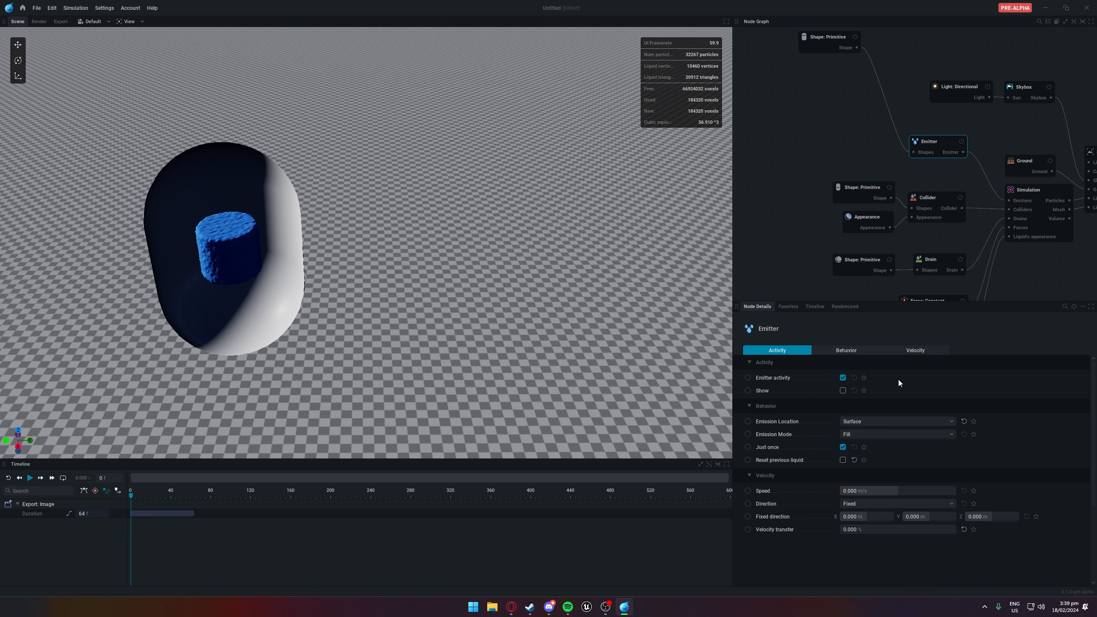
{"action": "left_click", "coordinate": [871, 421]}
{"action": "left_click", "coordinate": [865, 444]}
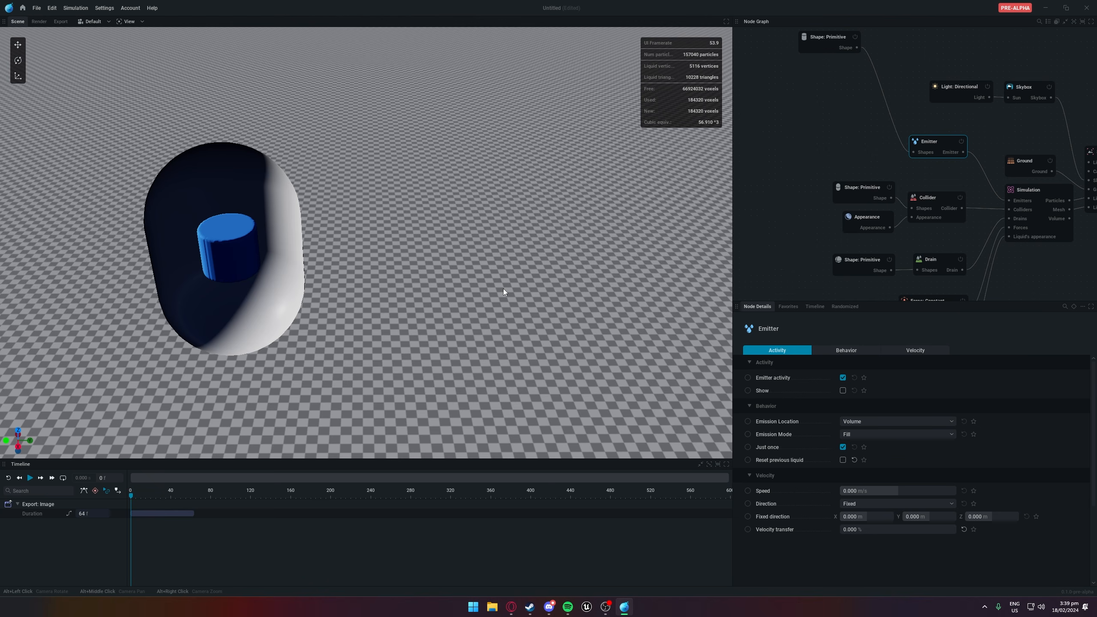
{"action": "key", "text": "space"}
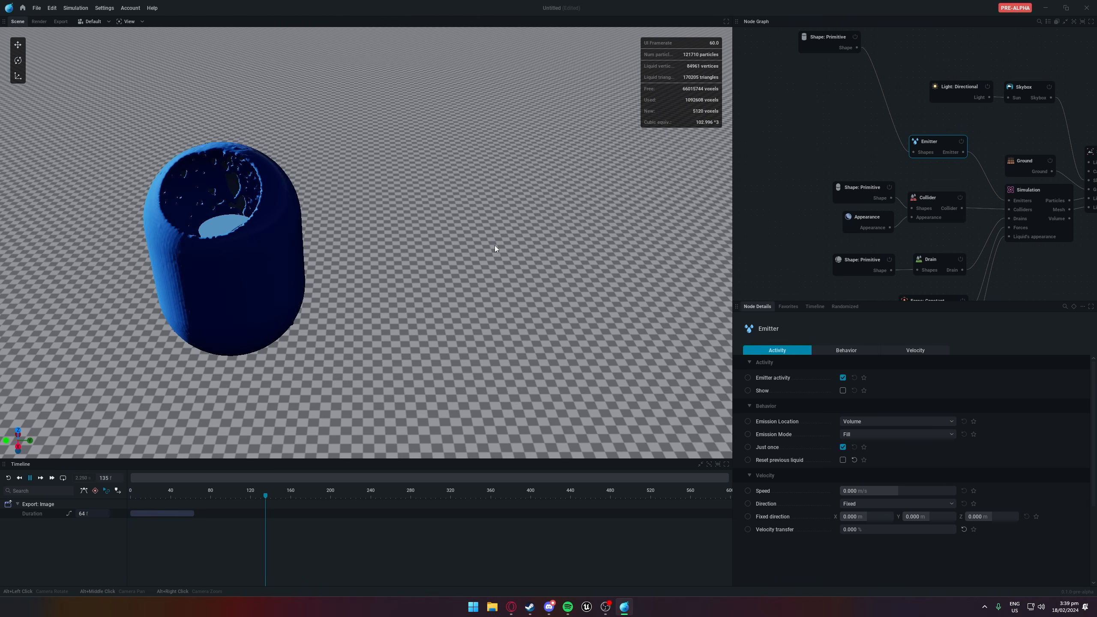
{"action": "left_click_drag", "start_coordinate": [420, 246], "coordinate": [457, 248], "text": "alt"}
{"action": "middle_click_drag", "start_coordinate": [420, 247], "coordinate": [471, 248], "text": "alt"}
{"action": "left_click_drag", "start_coordinate": [553, 248], "coordinate": [611, 248], "text": "alt"}
Set the emitter's Emission Location back to Surface, replay the simulation from the start, and pause it once the liquid settles
{"action": "left_click", "coordinate": [777, 152]}
{"action": "left_click", "coordinate": [922, 142]}
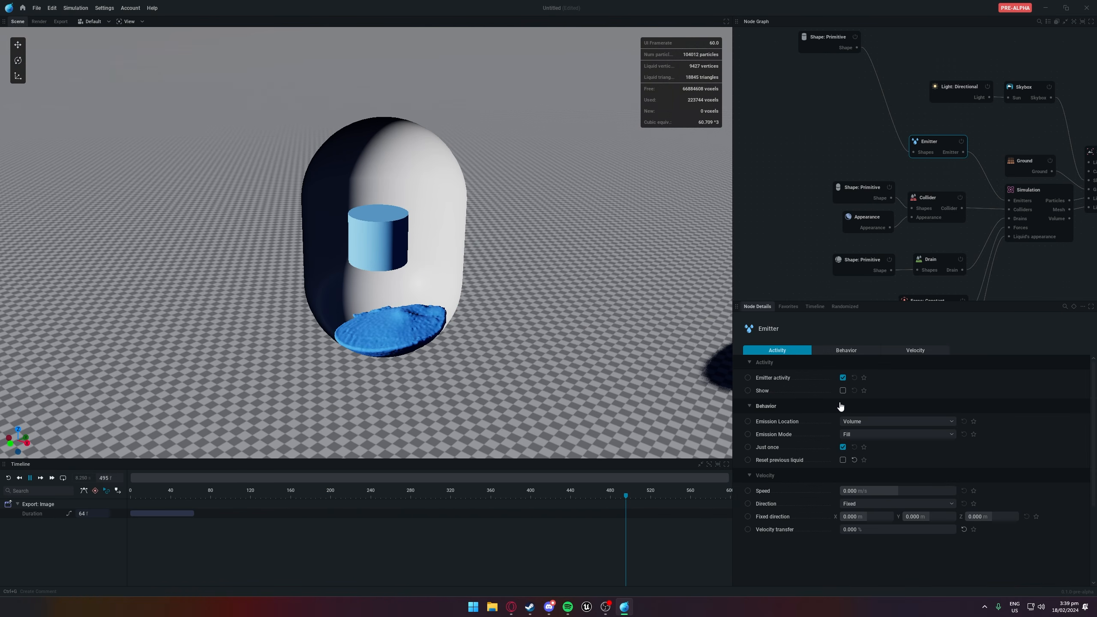
{"action": "left_click", "coordinate": [857, 421]}
{"action": "left_click", "coordinate": [860, 432]}
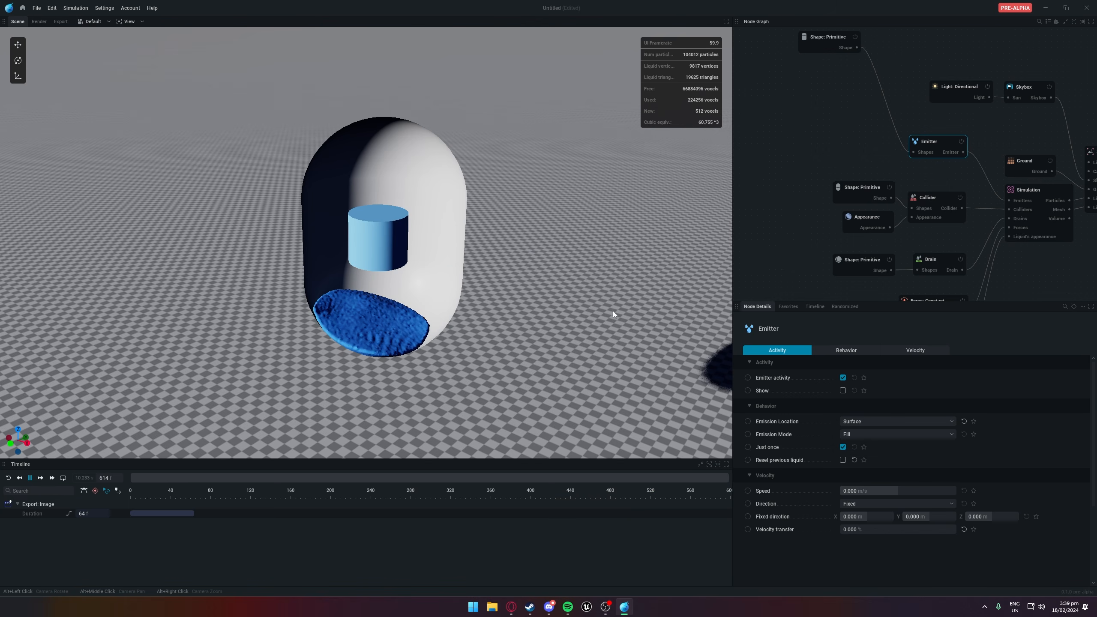
{"action": "left_click", "coordinate": [797, 181]}
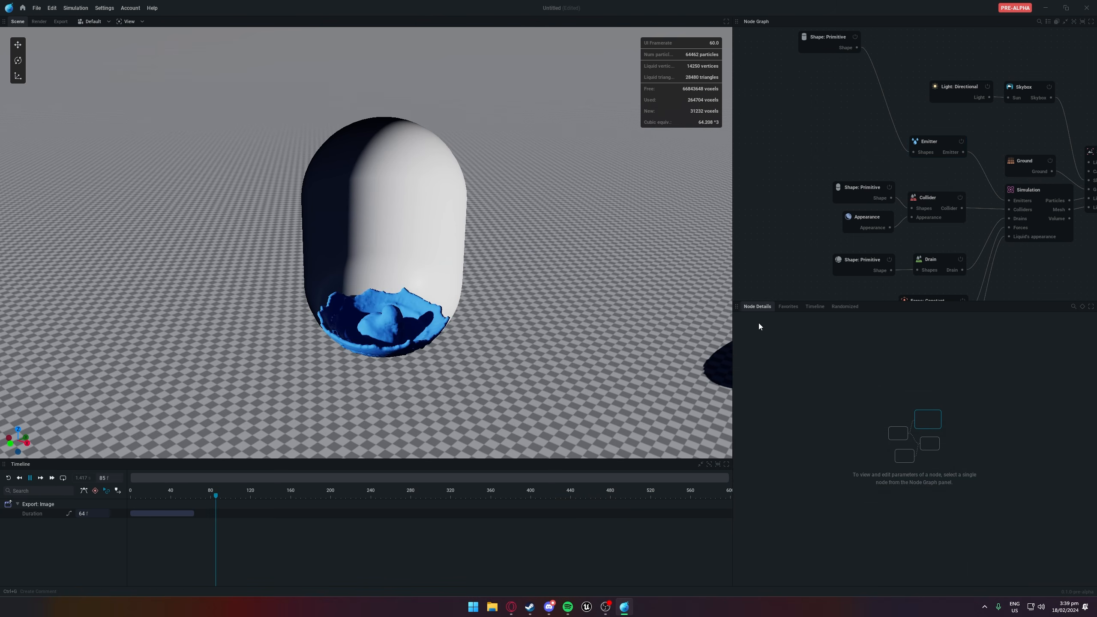
{"action": "left_click_drag", "start_coordinate": [626, 339], "coordinate": [682, 317], "text": "alt"}
{"action": "key", "text": "space"}
{"action": "left_click_drag", "start_coordinate": [600, 340], "coordinate": [586, 338], "text": "alt"}
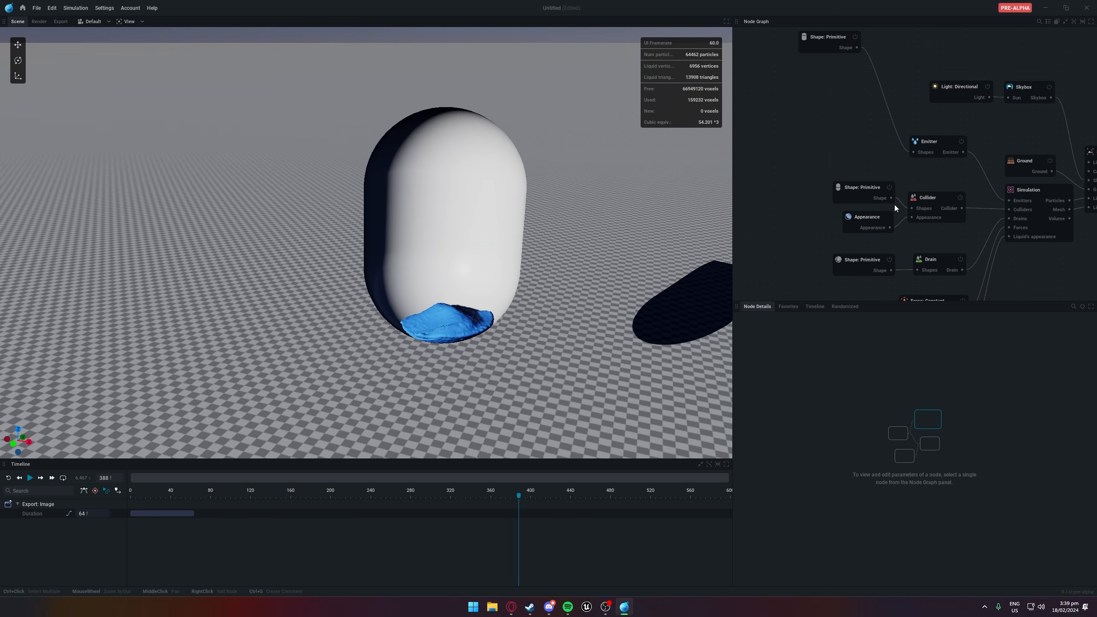
Turn off Invert shape and Show for the capsule collider, and briefly replay the simulation from the start
{"action": "left_click", "coordinate": [893, 200]}
{"action": "left_click", "coordinate": [919, 202]}
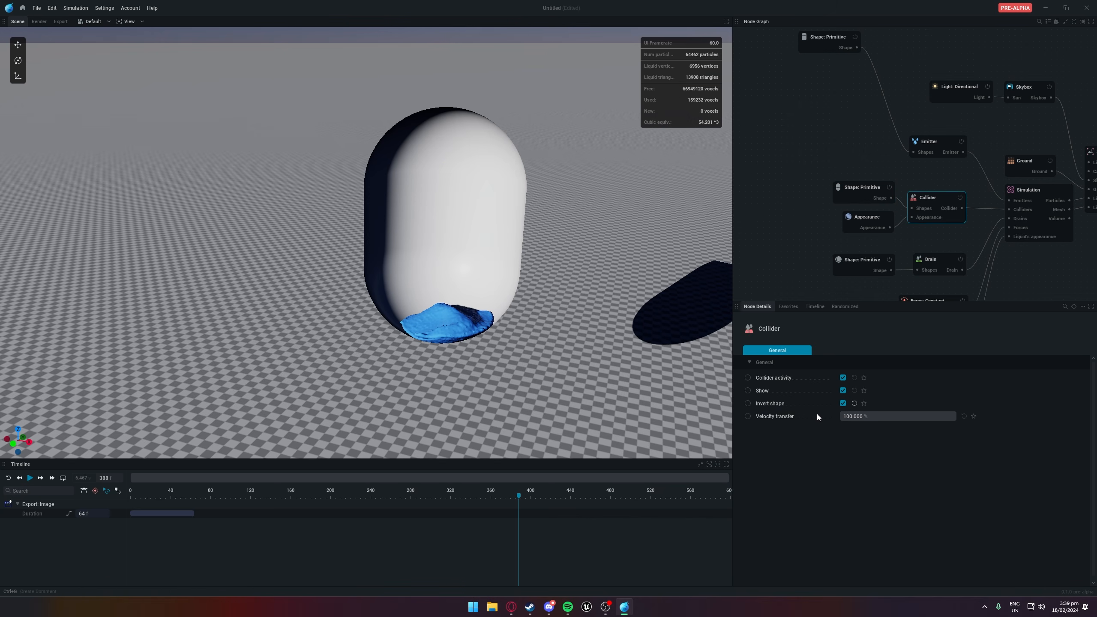
{"action": "left_click", "coordinate": [842, 404]}
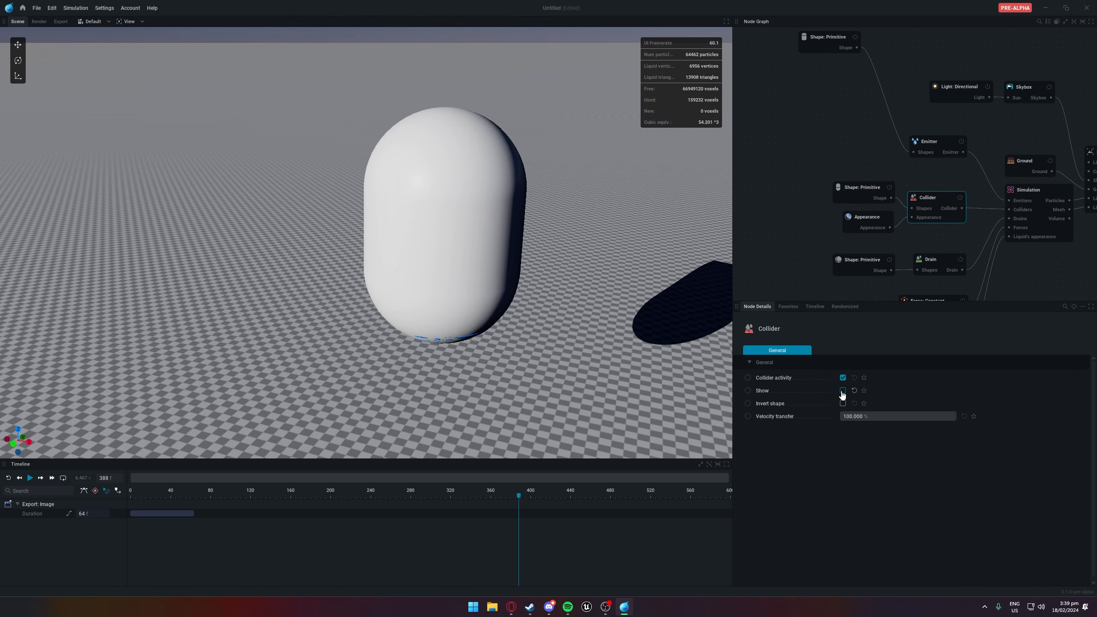
{"action": "left_click", "coordinate": [800, 282]}
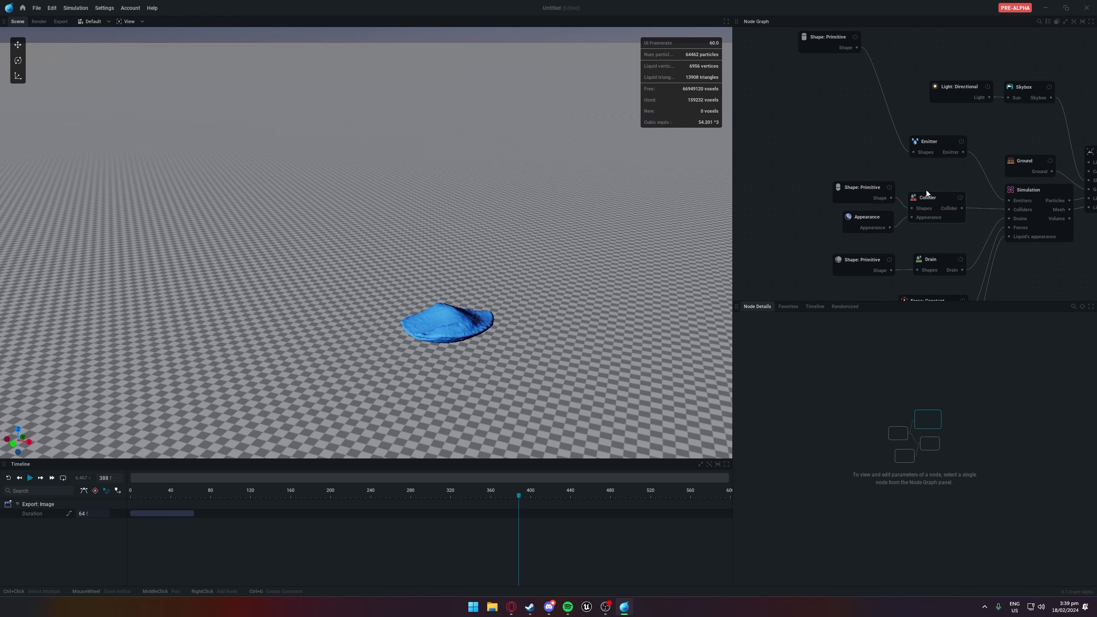
{"action": "key", "text": "r"}
{"action": "key", "text": "space"}
{"action": "key", "text": "space"}
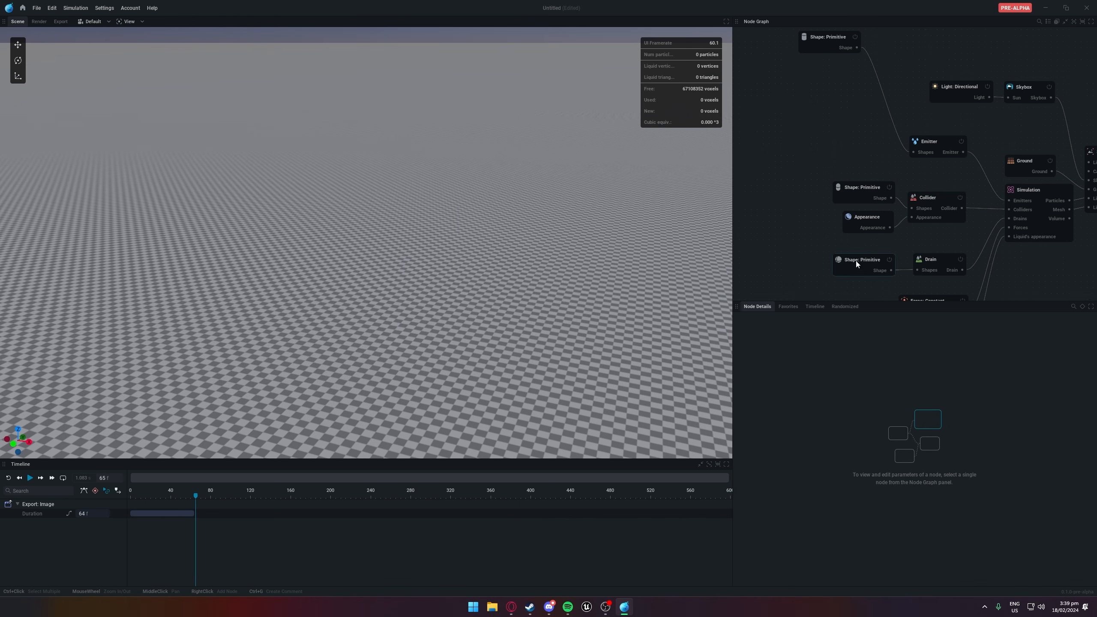
Re-enable Invert shape on the capsule collider, keep the collider hidden, and replay the simulation from the start
{"action": "left_click", "coordinate": [911, 199]}
{"action": "left_click", "coordinate": [832, 39]}
{"action": "left_click", "coordinate": [946, 153]}
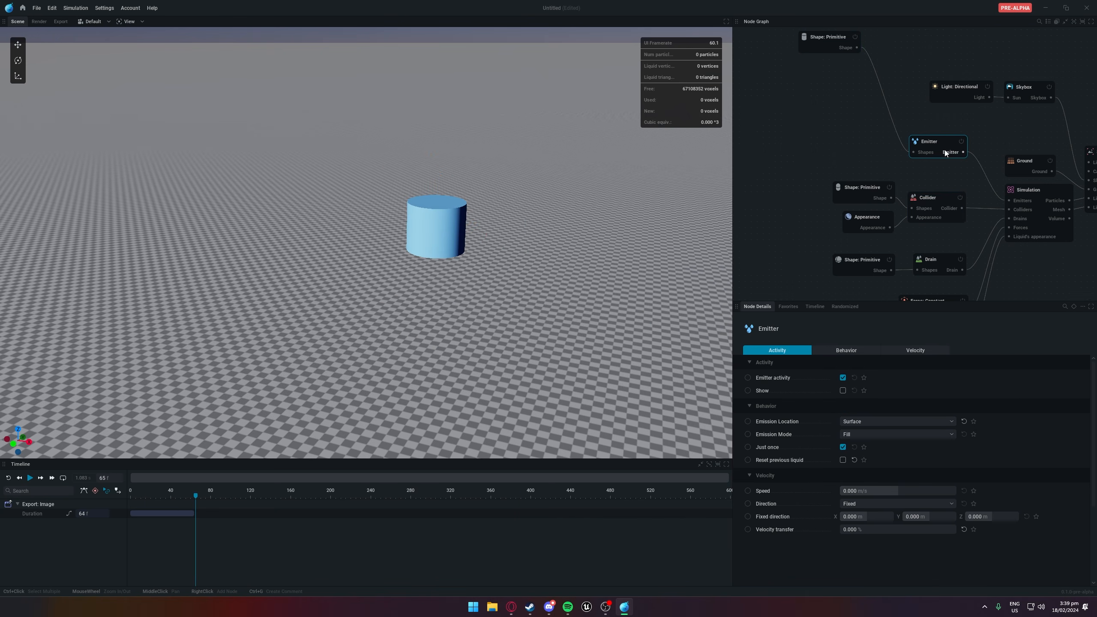
{"action": "left_click", "coordinate": [926, 211]}
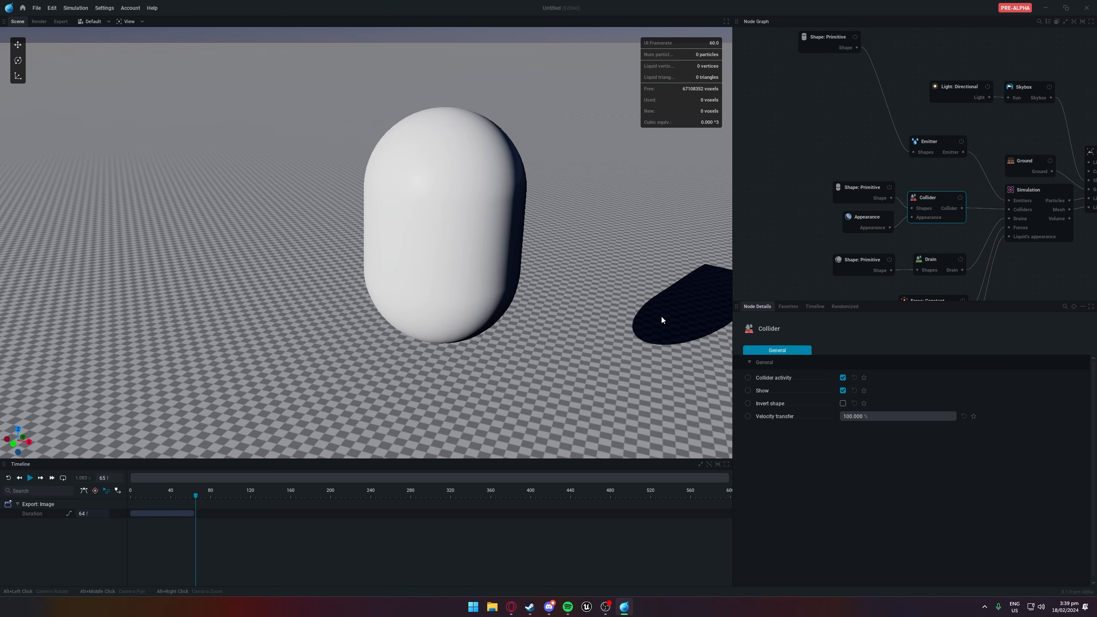
{"action": "left_click", "coordinate": [840, 403]}
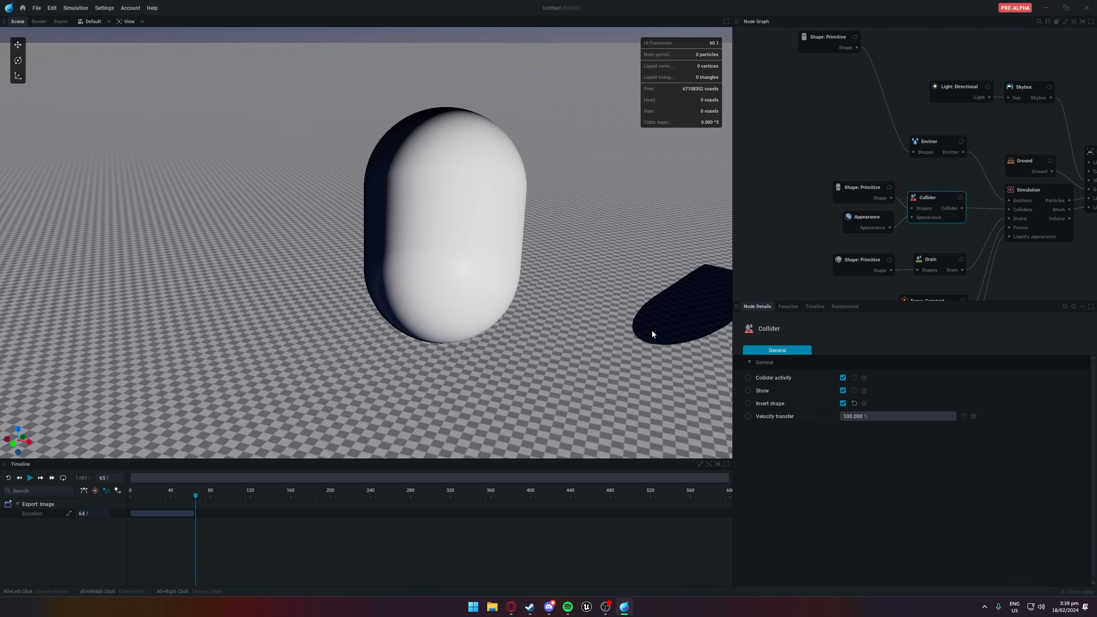
{"action": "left_click", "coordinate": [801, 223]}
{"action": "key", "text": "space"}
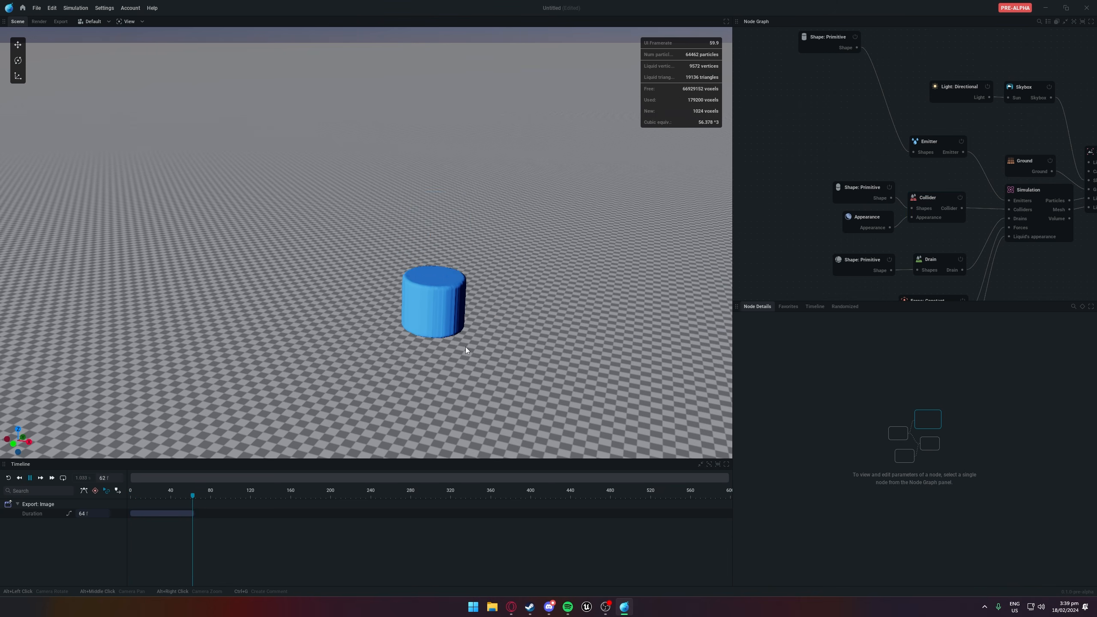
Pause the simulation, then turn off Invert shape and turn on Show for the capsule collider
{"action": "middle_click_drag", "start_coordinate": [495, 324], "coordinate": [524, 310]}
{"action": "key", "text": "space"}
{"action": "left_click", "coordinate": [924, 204]}
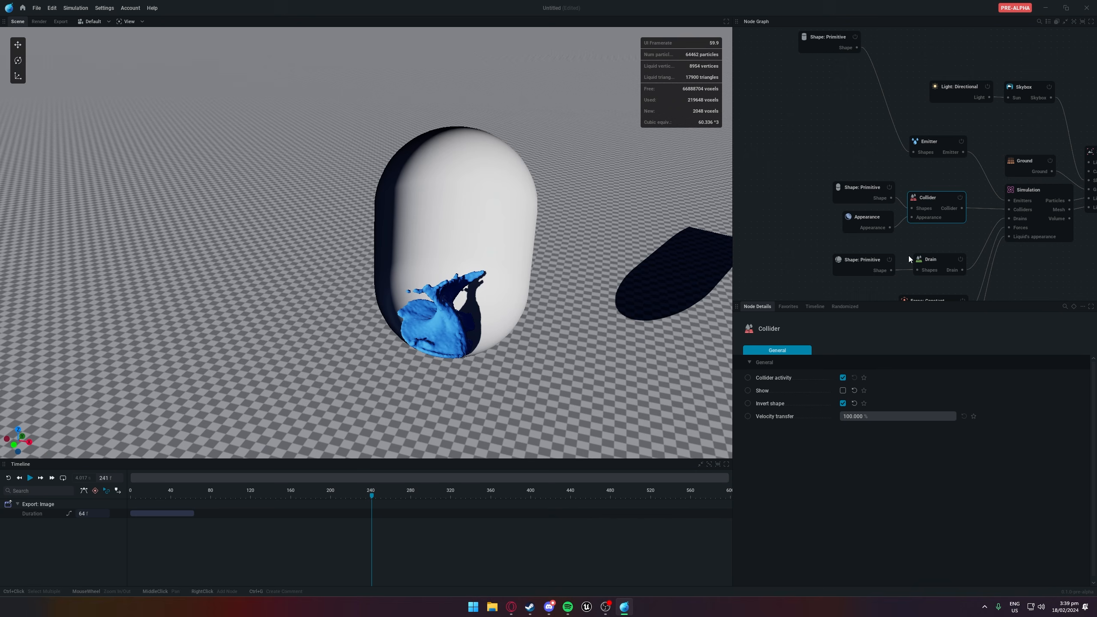
{"action": "left_click", "coordinate": [842, 403]}
{"action": "left_click", "coordinate": [842, 378]}
{"action": "left_click", "coordinate": [843, 378]}
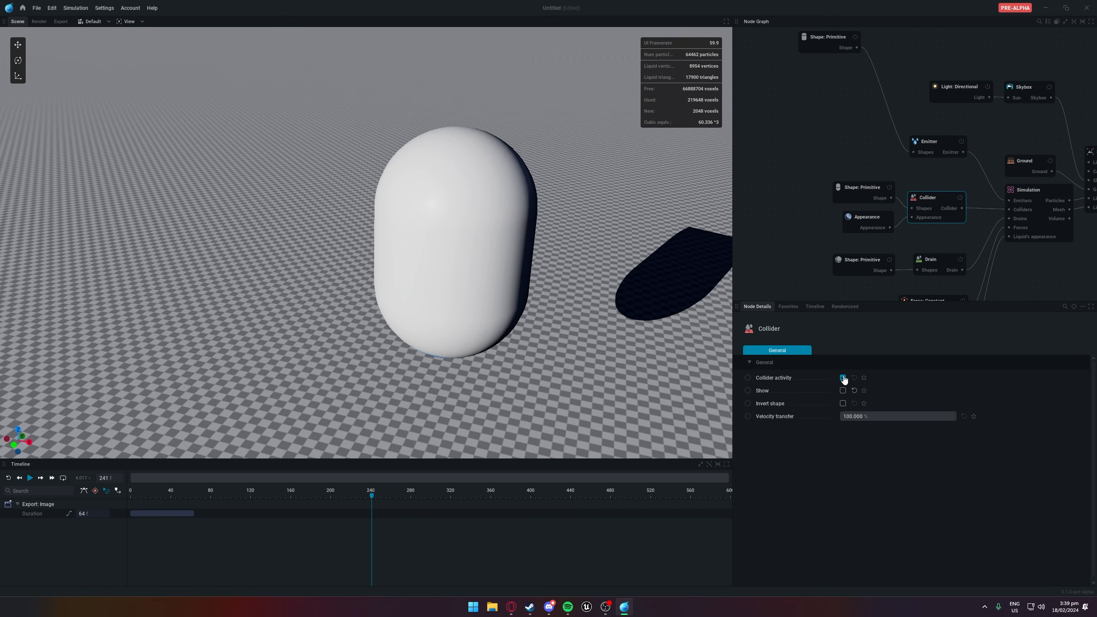
{"action": "left_click", "coordinate": [866, 219]}
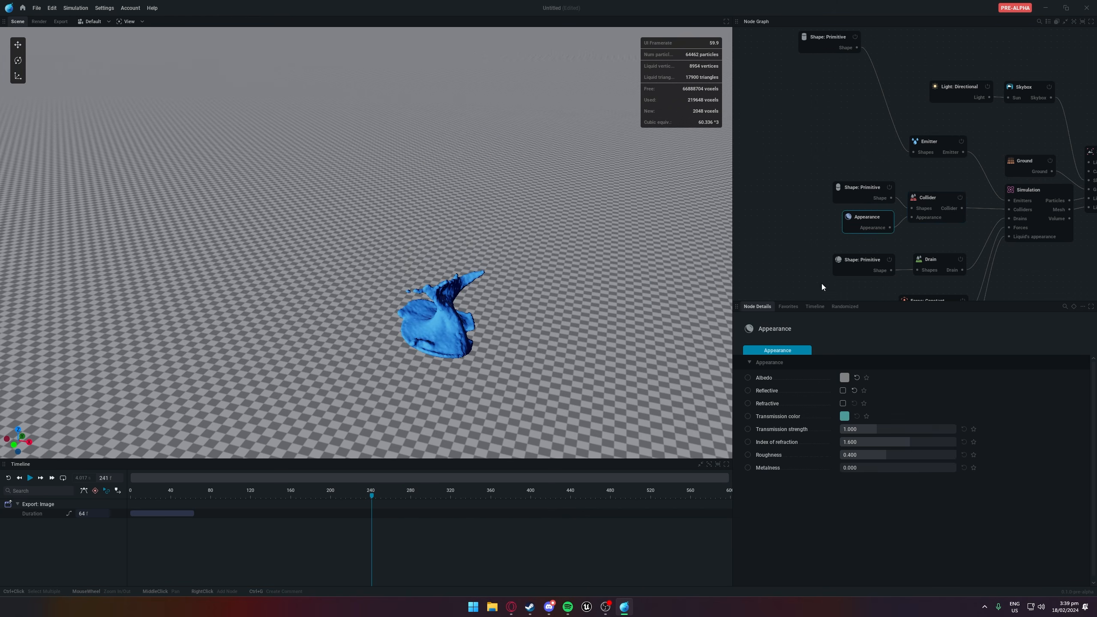
{"action": "left_click", "coordinate": [927, 201]}
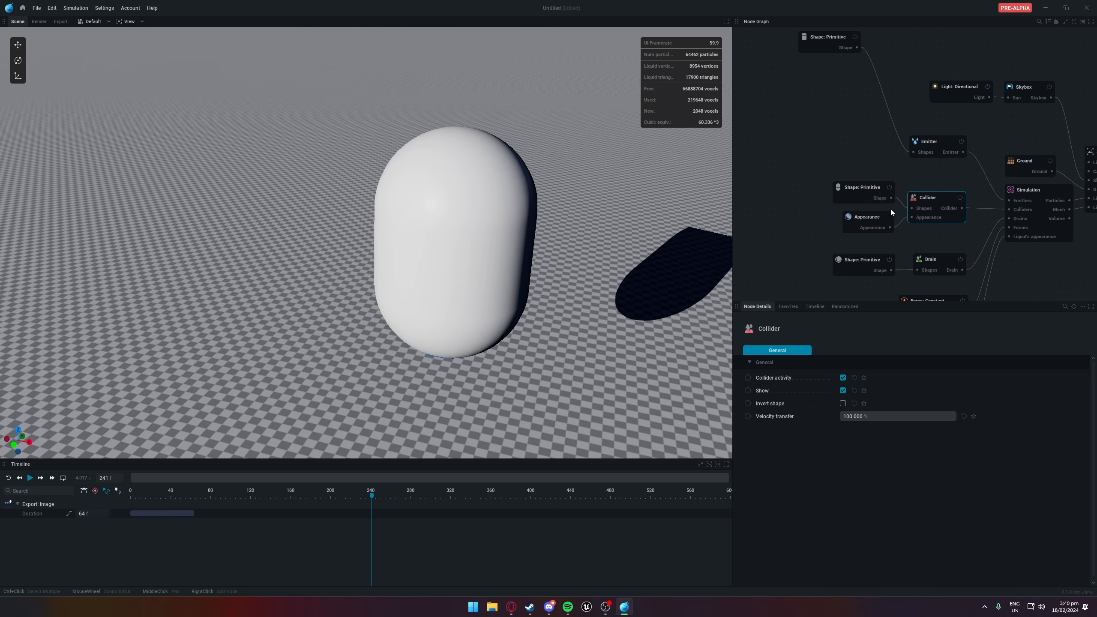
Set the Albedo of the collider's Appearance node to blue, #226CB7
{"action": "left_click", "coordinate": [873, 220]}
{"action": "left_click", "coordinate": [844, 378]}
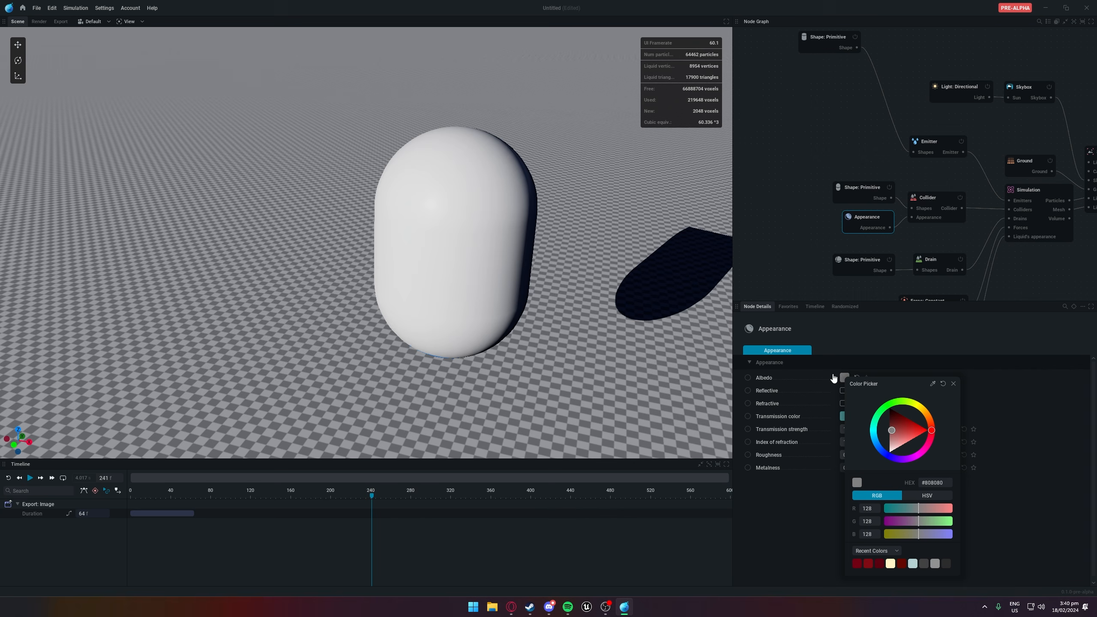
{"action": "mouse_move", "coordinate": [903, 429]}
{"action": "left_mouse_down"}
{"action": "mouse_move", "coordinate": [913, 426]}
{"action": "mouse_move", "coordinate": [890, 433]}
{"action": "left_mouse_up"}
{"action": "mouse_move", "coordinate": [931, 428]}
{"action": "left_mouse_down"}
{"action": "mouse_move", "coordinate": [927, 412]}
{"action": "mouse_move", "coordinate": [887, 405]}
{"action": "mouse_move", "coordinate": [899, 439]}
{"action": "mouse_move", "coordinate": [921, 439]}
{"action": "mouse_move", "coordinate": [901, 427]}
{"action": "mouse_move", "coordinate": [896, 437]}
{"action": "left_mouse_up"}
{"action": "left_click", "coordinate": [895, 417]}
{"action": "left_click", "coordinate": [877, 445]}
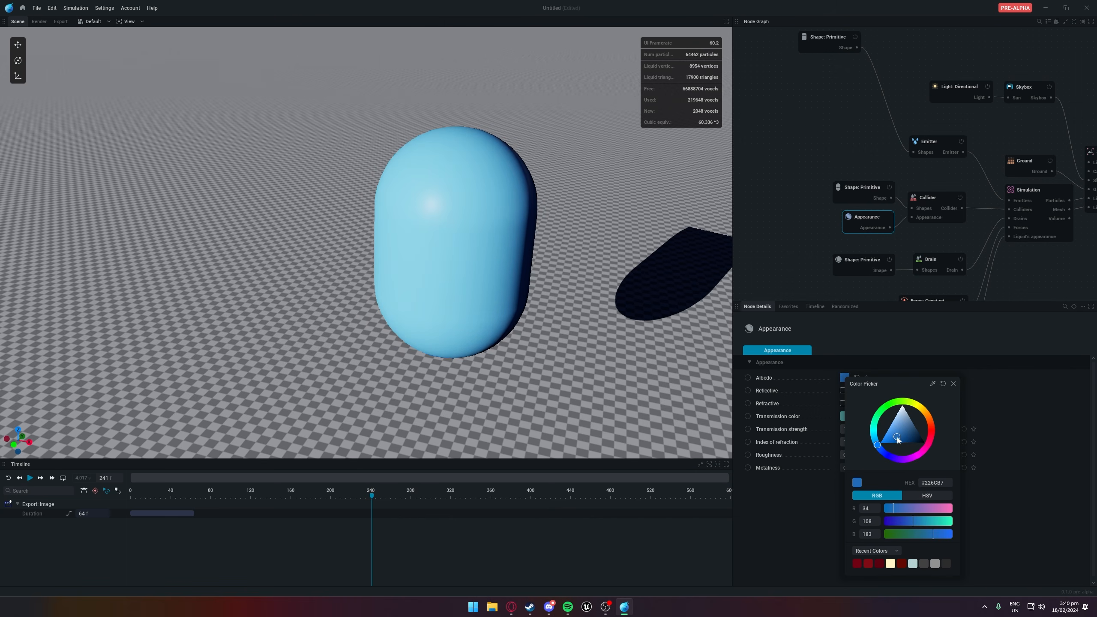
{"action": "left_click", "coordinate": [796, 225]}
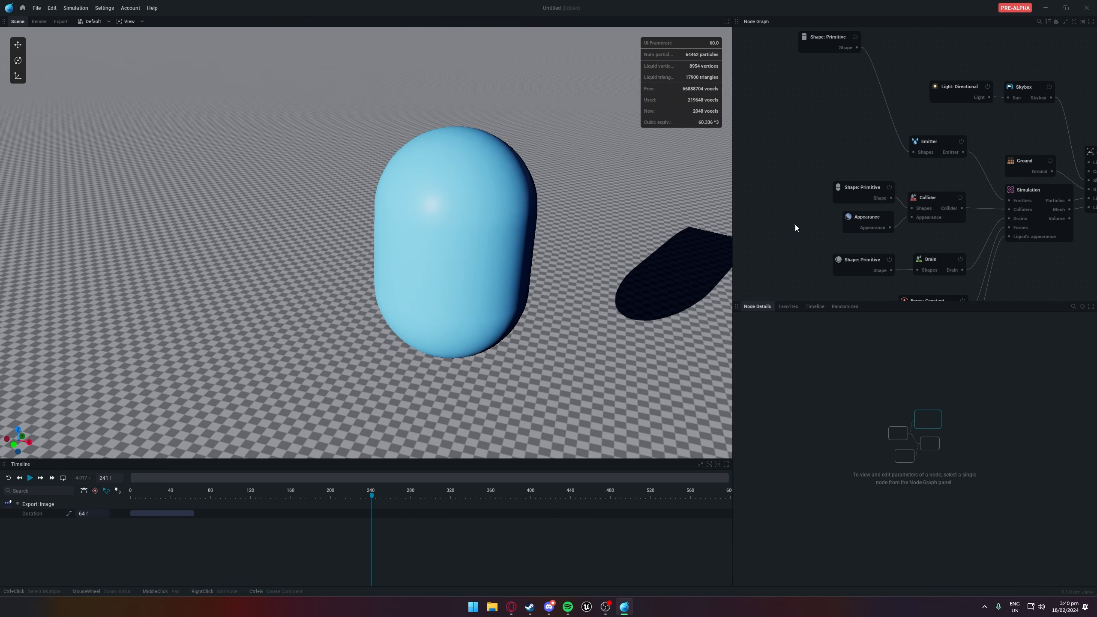
Enable Reflective and Refractive on the collider's appearance, with a white #FFFFFF Transmission color and Roughness 0.033
{"action": "left_click", "coordinate": [874, 218]}
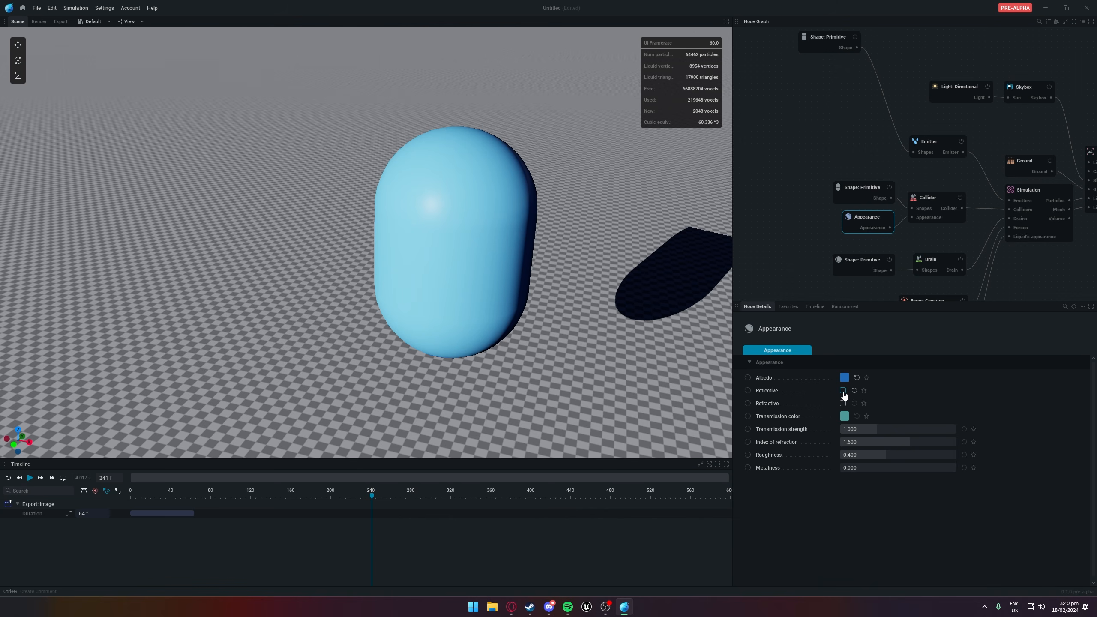
{"action": "left_click", "coordinate": [842, 391]}
{"action": "left_click", "coordinate": [842, 417]}
{"action": "left_click_drag", "start_coordinate": [895, 433], "coordinate": [914, 412]}
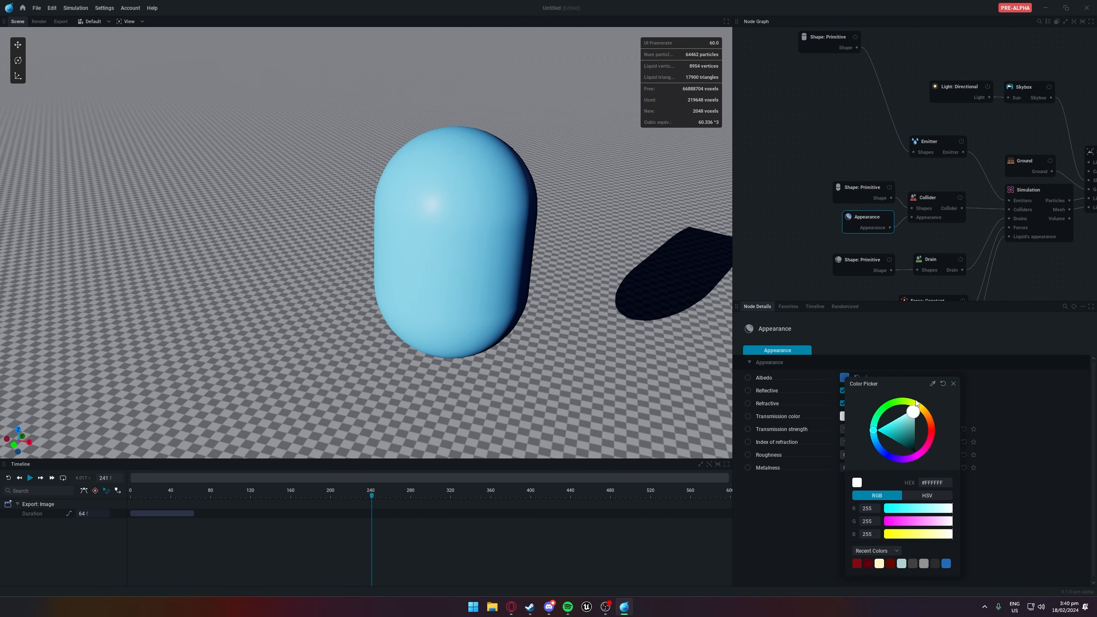
{"action": "left_click", "coordinate": [788, 502]}
{"action": "left_click_drag", "start_coordinate": [864, 456], "coordinate": [849, 456]}
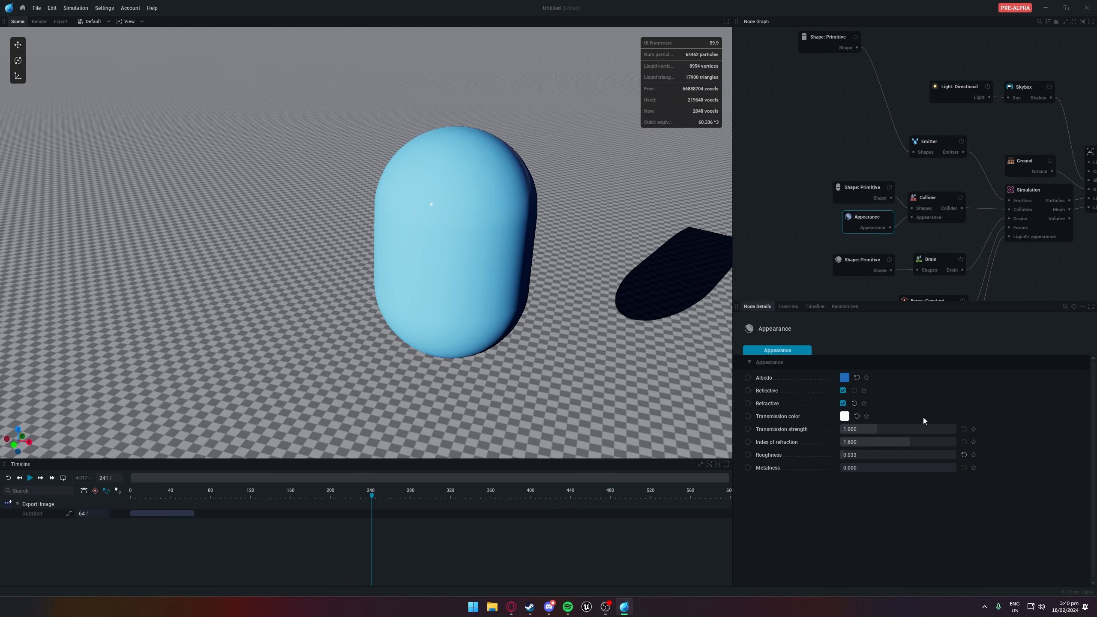
Enable Path tracing in the Render node and switch the Skybox Mode to HDRI
{"action": "left_click", "coordinate": [998, 248]}
{"action": "middle_click_drag", "start_coordinate": [1052, 234], "coordinate": [850, 224]}
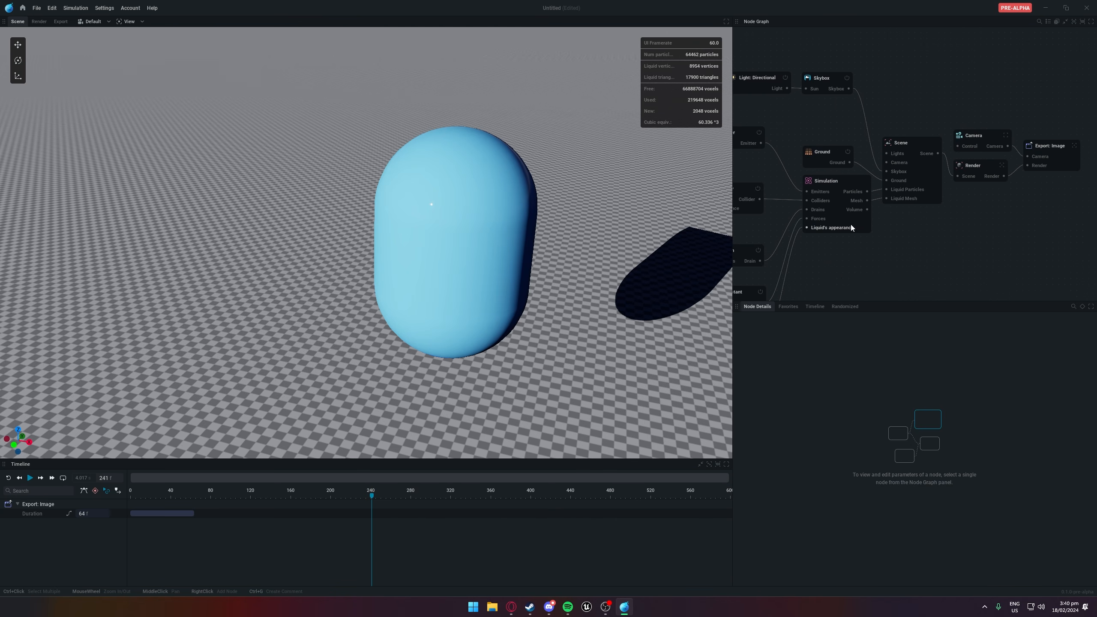
{"action": "left_click", "coordinate": [957, 164]}
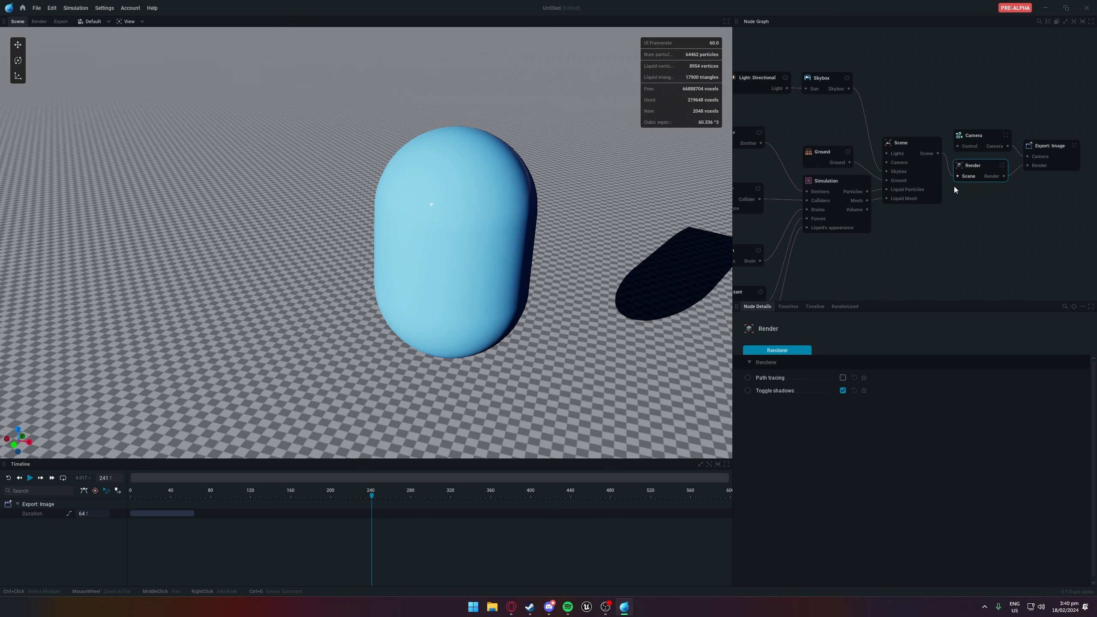
{"action": "left_click", "coordinate": [842, 378]}
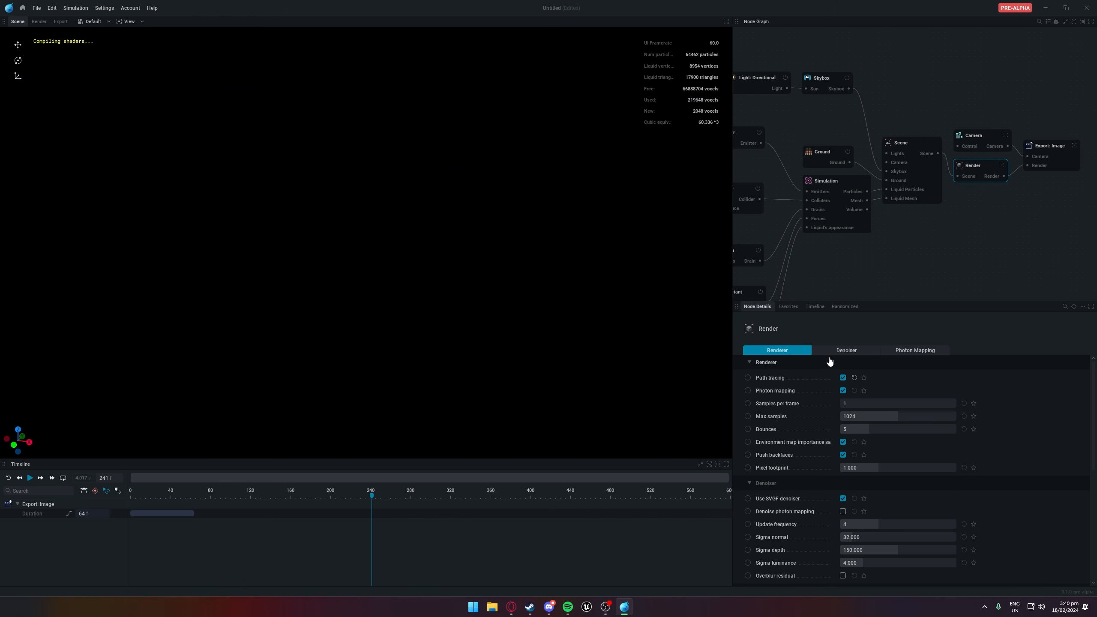
{"action": "left_click", "coordinate": [908, 111]}
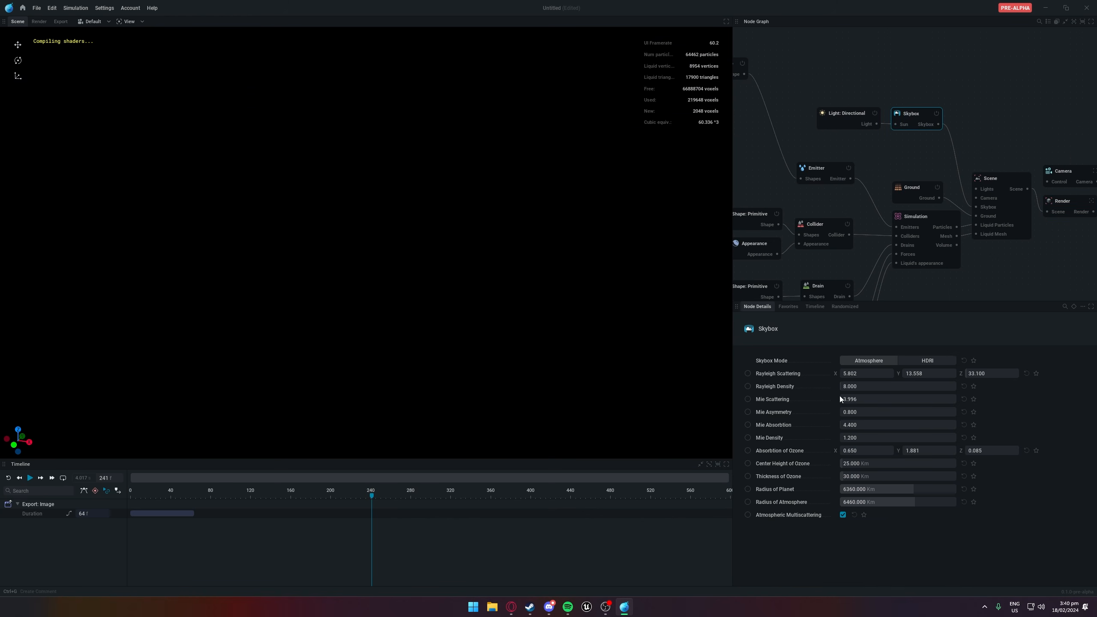
{"action": "left_click", "coordinate": [918, 360]}
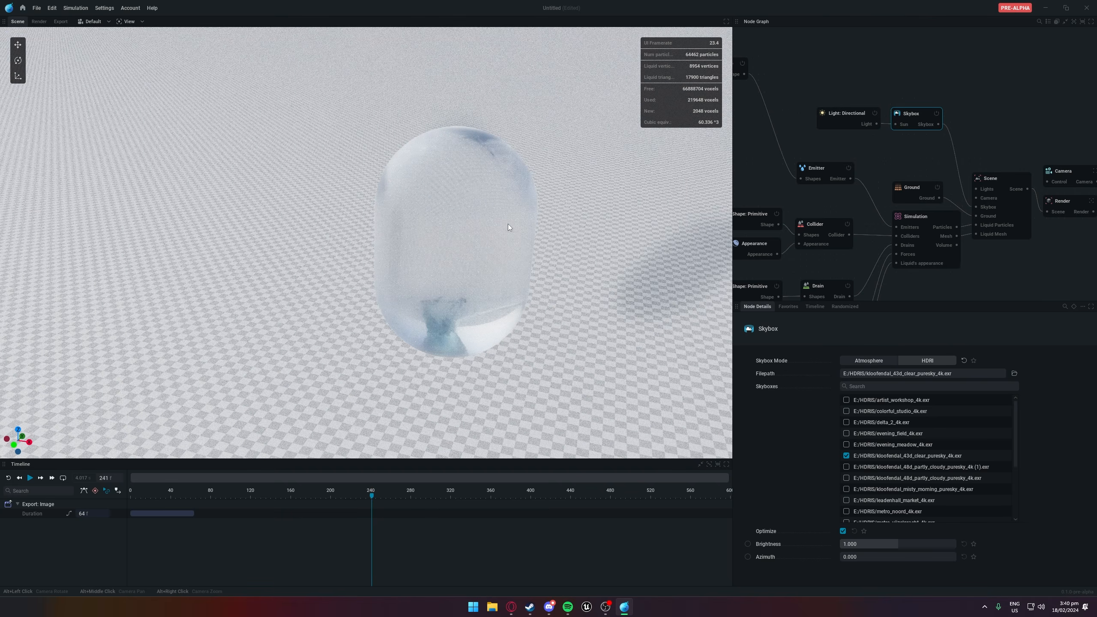
Run the simulation briefly to frame 256, and inspect the path-traced capsule and liquid from a lower angle
{"action": "key", "text": "space"}
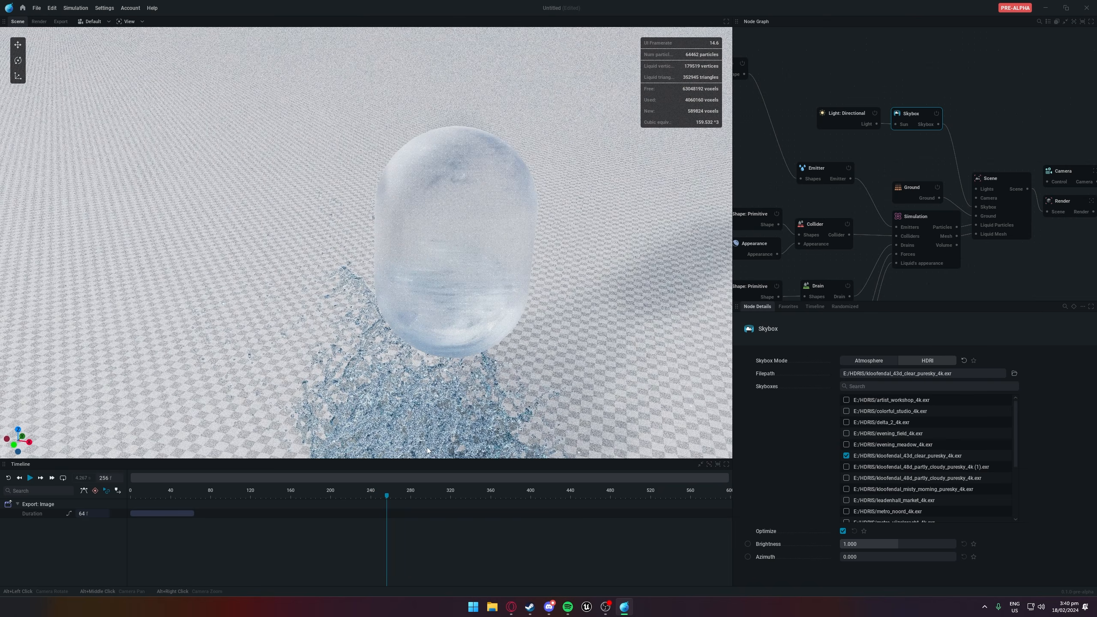
{"action": "left_click_drag", "start_coordinate": [432, 302], "coordinate": [481, 268], "text": "alt"}
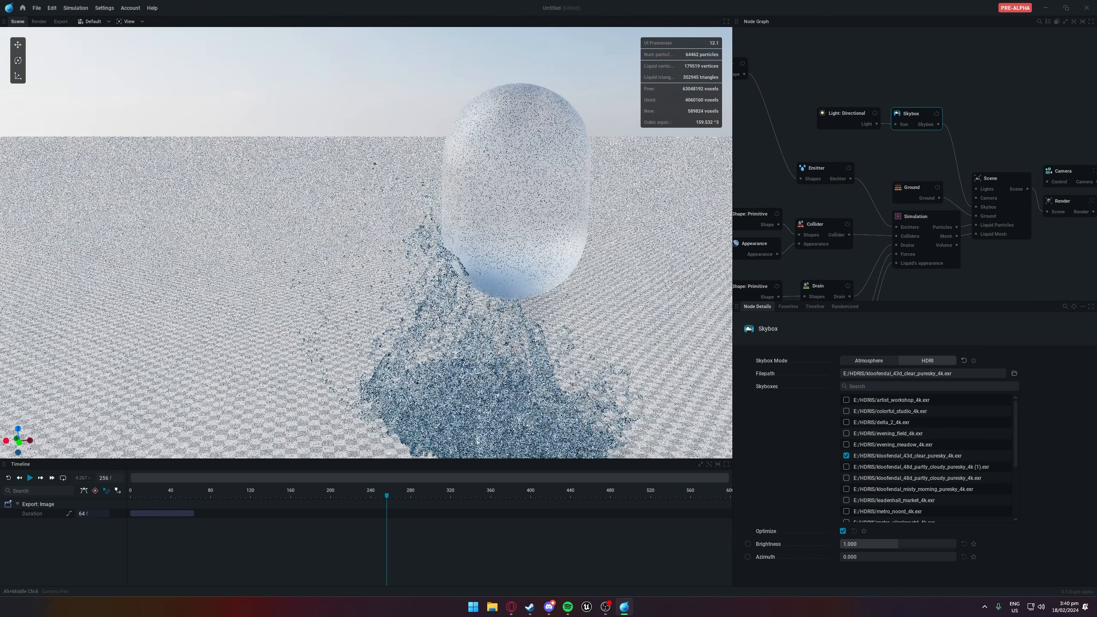
{"action": "left_click", "coordinate": [824, 224]}
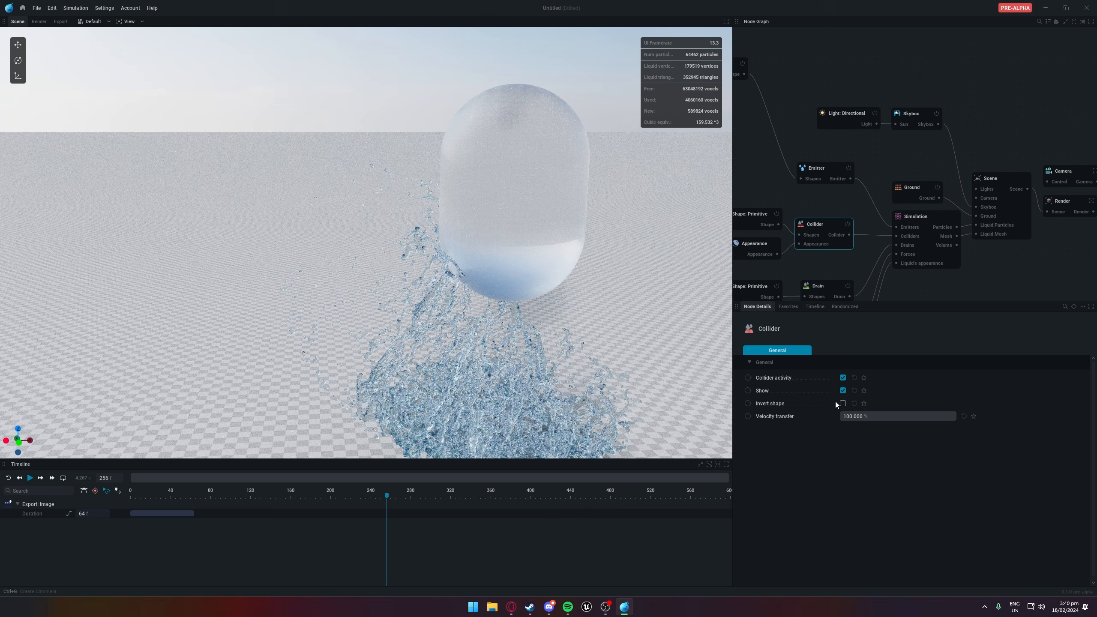
{"action": "left_click_drag", "start_coordinate": [615, 256], "coordinate": [687, 223], "text": "alt"}
Set the Roughness of the collider's appearance to 0.000 and inspect the clear glass capsule from above
{"action": "left_click", "coordinate": [755, 248]}
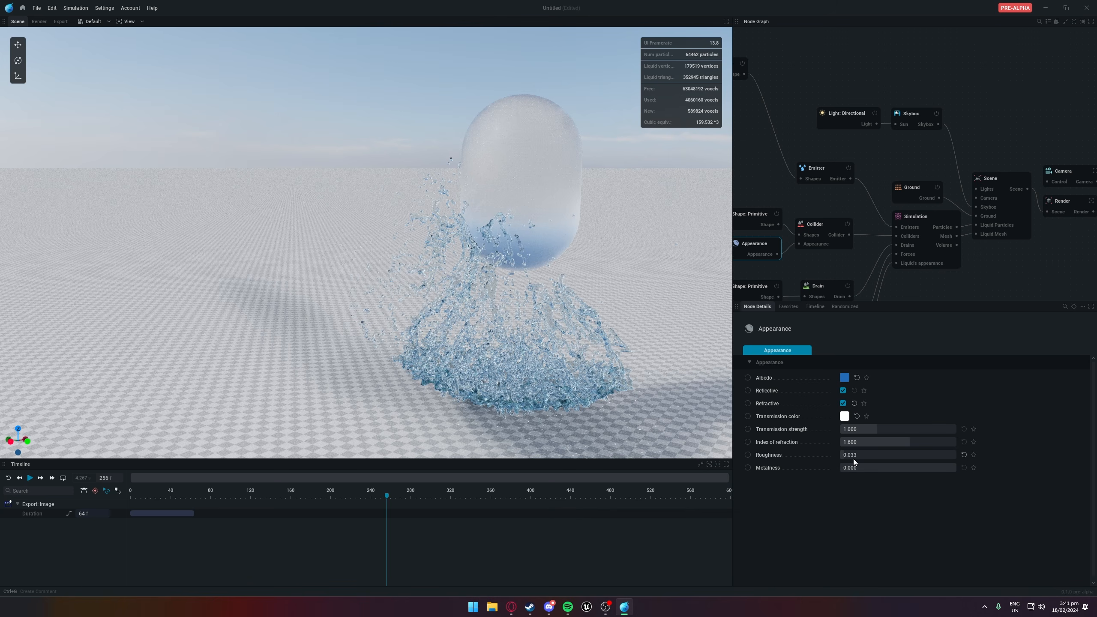
{"action": "left_click_drag", "start_coordinate": [855, 455], "coordinate": [804, 457]}
{"action": "left_click_drag", "start_coordinate": [592, 242], "coordinate": [484, 324], "text": "alt"}
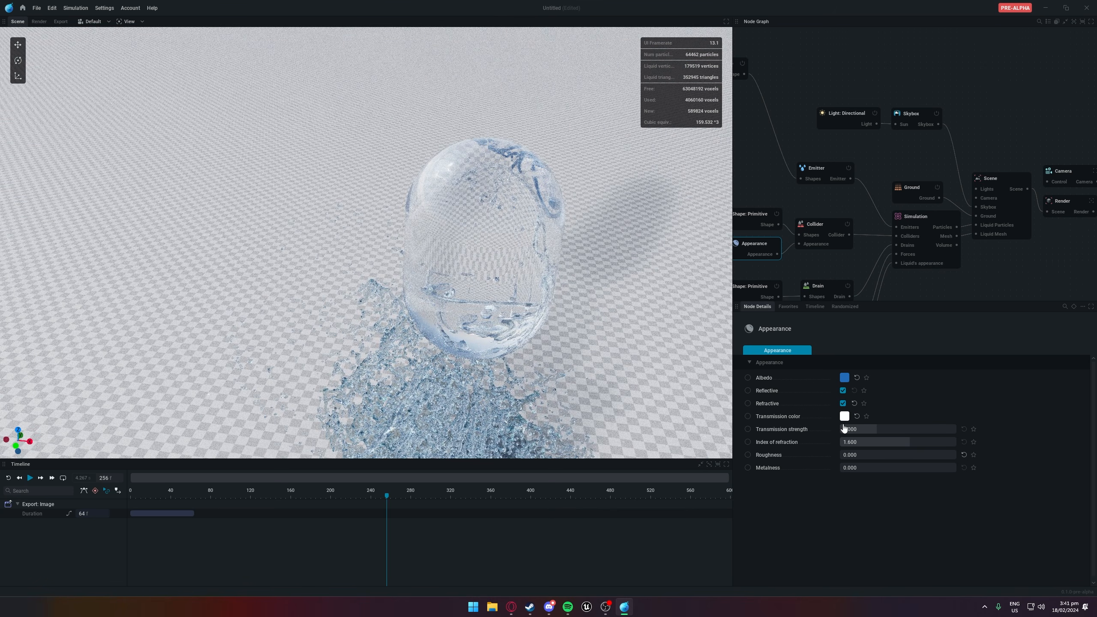
{"action": "mouse_move", "coordinate": [656, 383]}
{"action": "left_mouse_down", "text": "alt"}
{"action": "mouse_move", "coordinate": [646, 425]}
{"action": "mouse_move", "coordinate": [652, 396]}
{"action": "left_mouse_up", "text": "alt"}
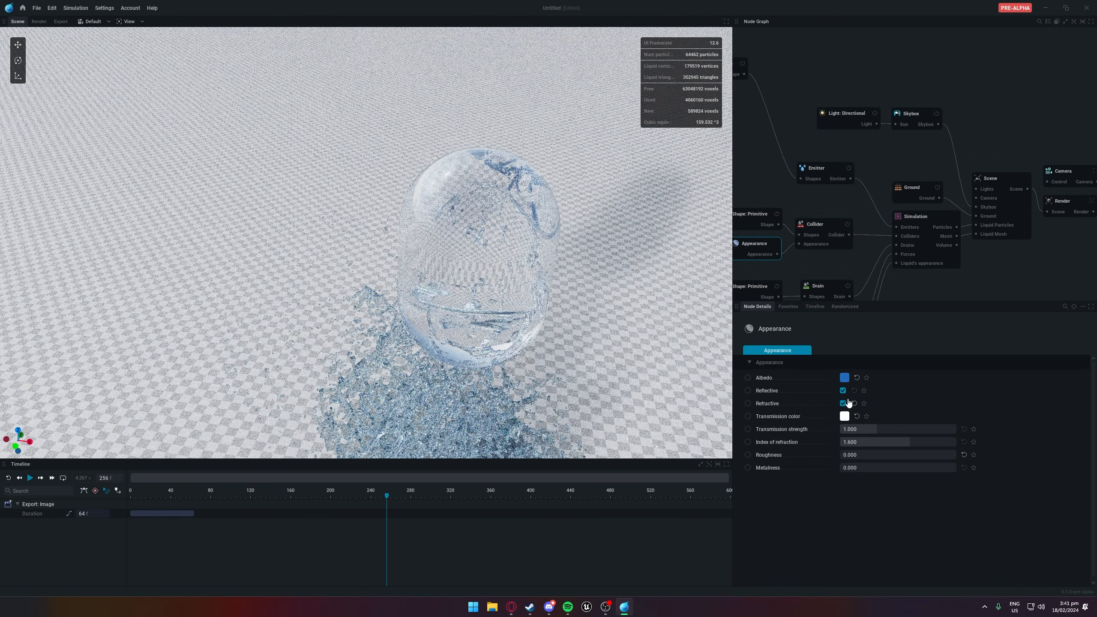
Turn off Refractive for the collider's appearance, compare Reflective off and on, leaving it on, and raise the Roughness
{"action": "left_click", "coordinate": [843, 391]}
{"action": "left_click", "coordinate": [842, 403]}
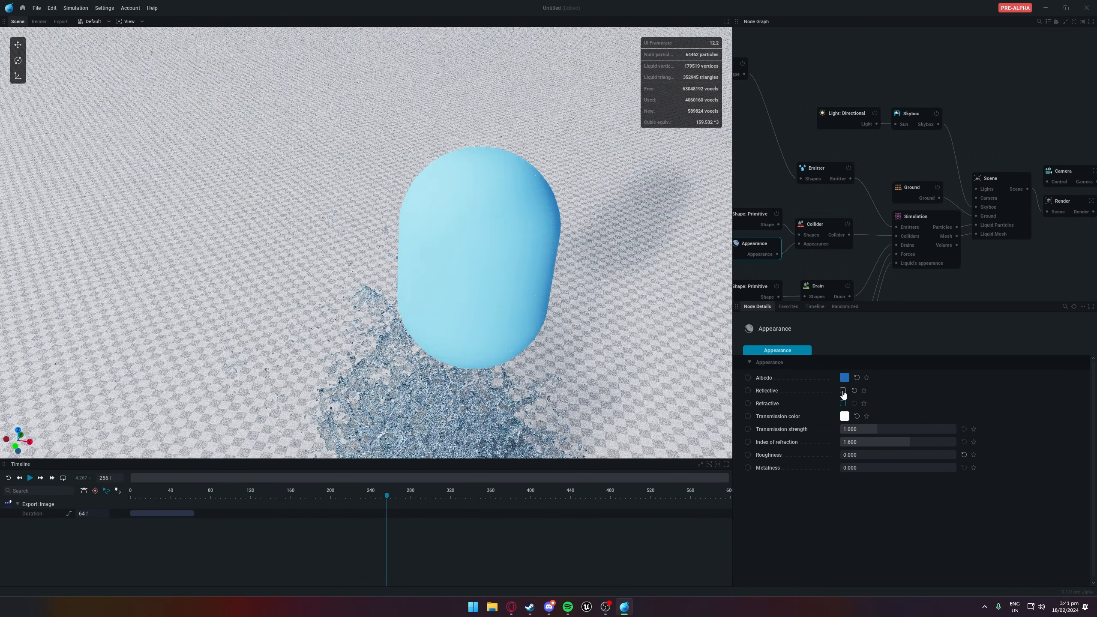
{"action": "left_click", "coordinate": [843, 391]}
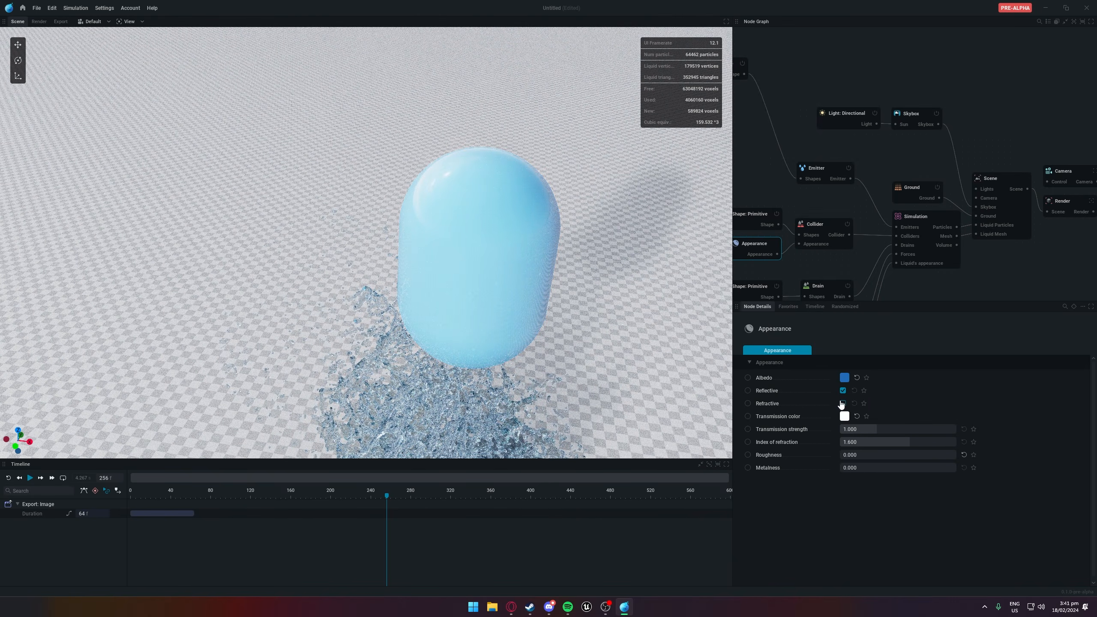
{"action": "left_click", "coordinate": [843, 391]}
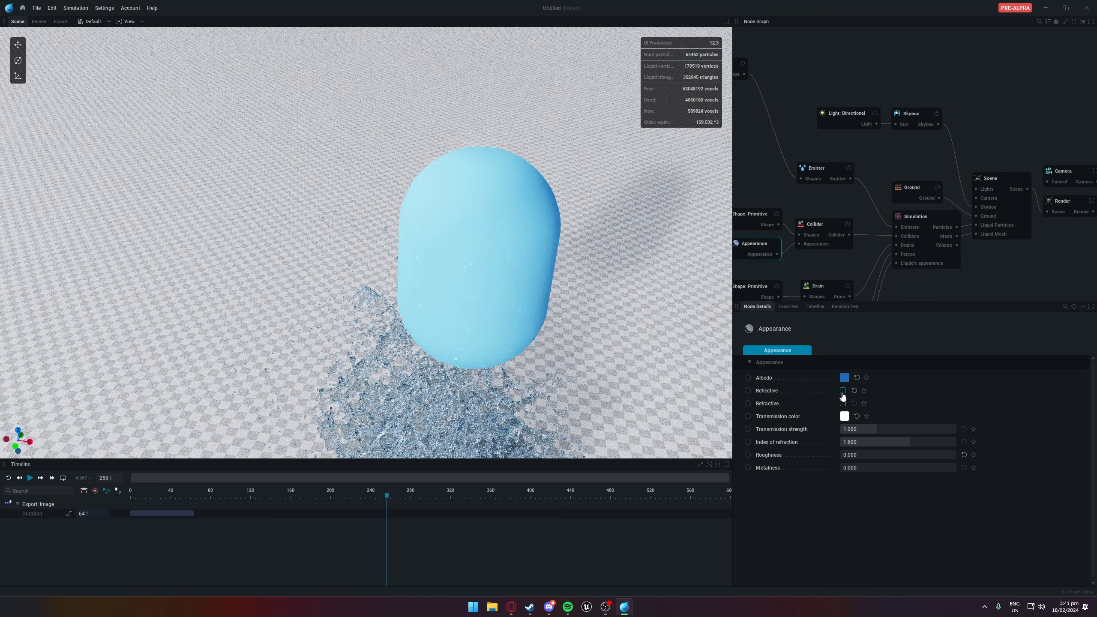
{"action": "left_click", "coordinate": [843, 392]}
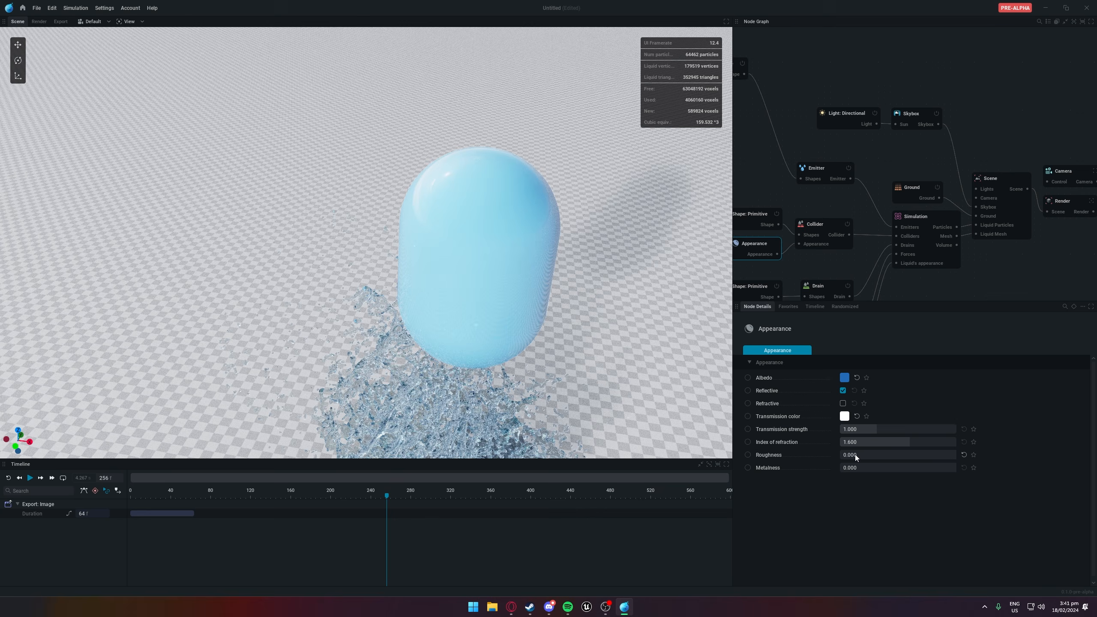
{"action": "left_click_drag", "start_coordinate": [855, 455], "coordinate": [891, 455]}
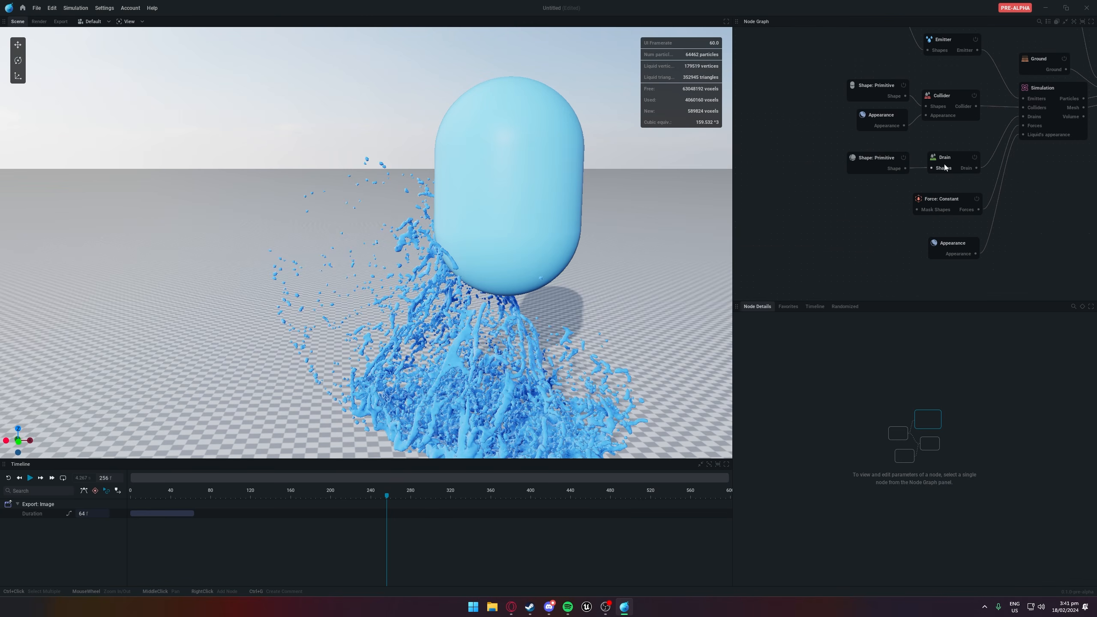
Inspect the Drain node's shape around the liquid and turn off its Invert shape option
{"action": "left_click", "coordinate": [944, 167]}
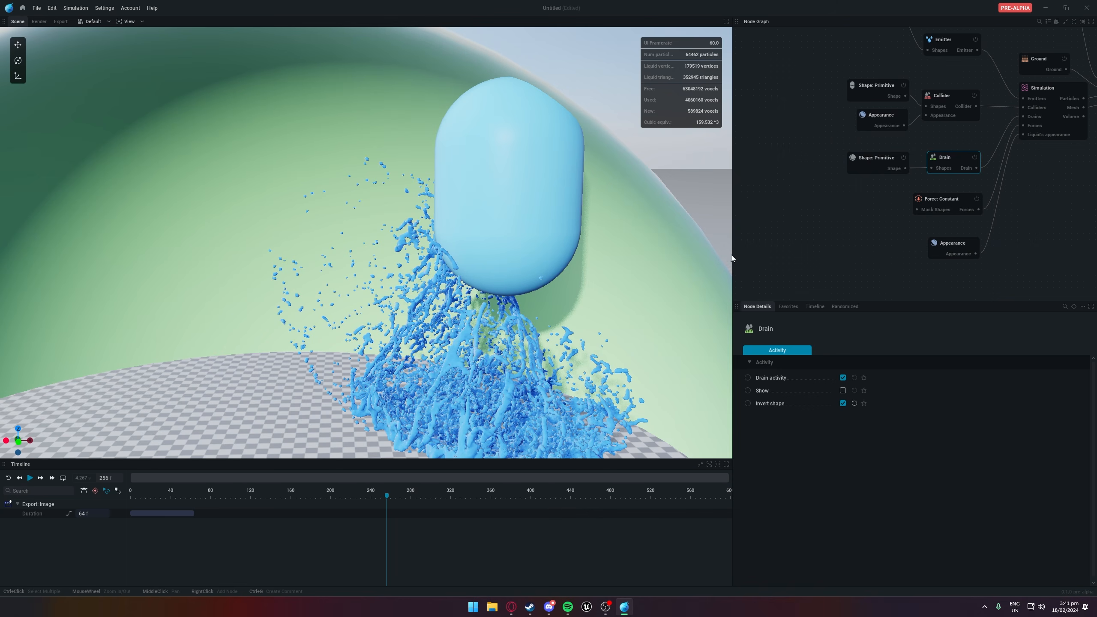
{"action": "left_click_drag", "start_coordinate": [726, 258], "coordinate": [507, 257], "text": "alt"}
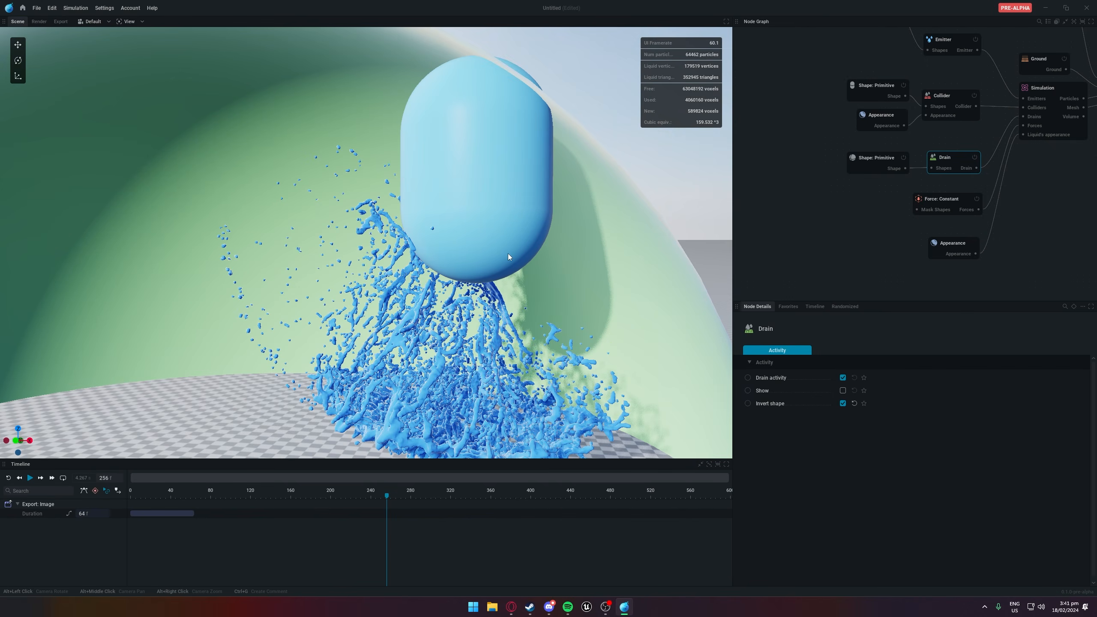
{"action": "scroll", "coordinate": [526, 256], "scroll_direction": "down", "scroll_amount": 5}
{"action": "left_click_drag", "start_coordinate": [421, 283], "coordinate": [427, 290], "text": "alt"}
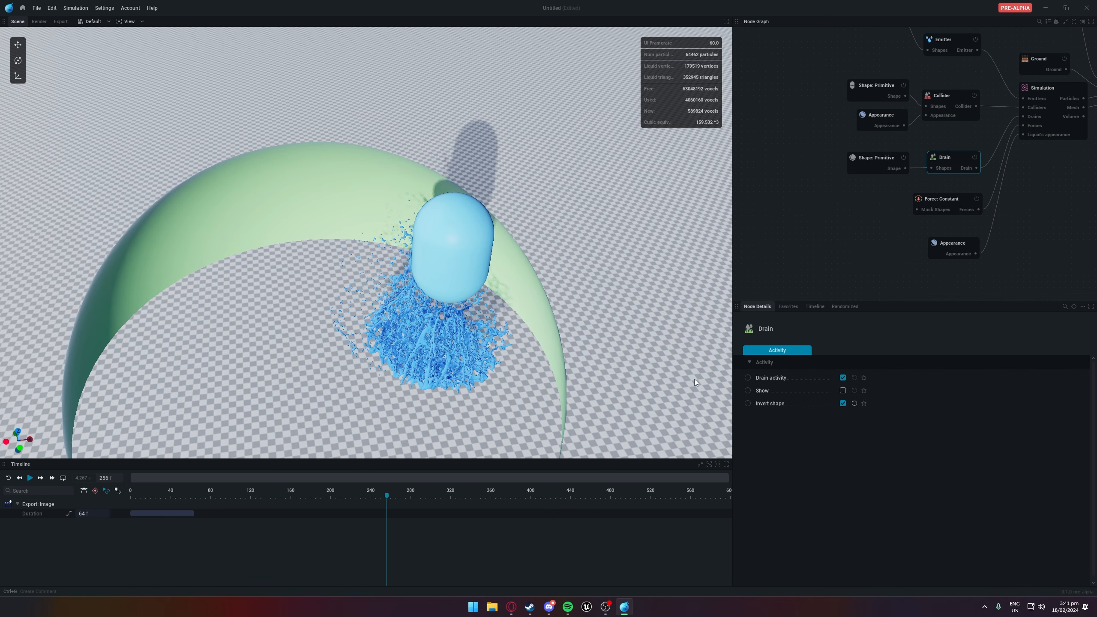
{"action": "left_click", "coordinate": [842, 403]}
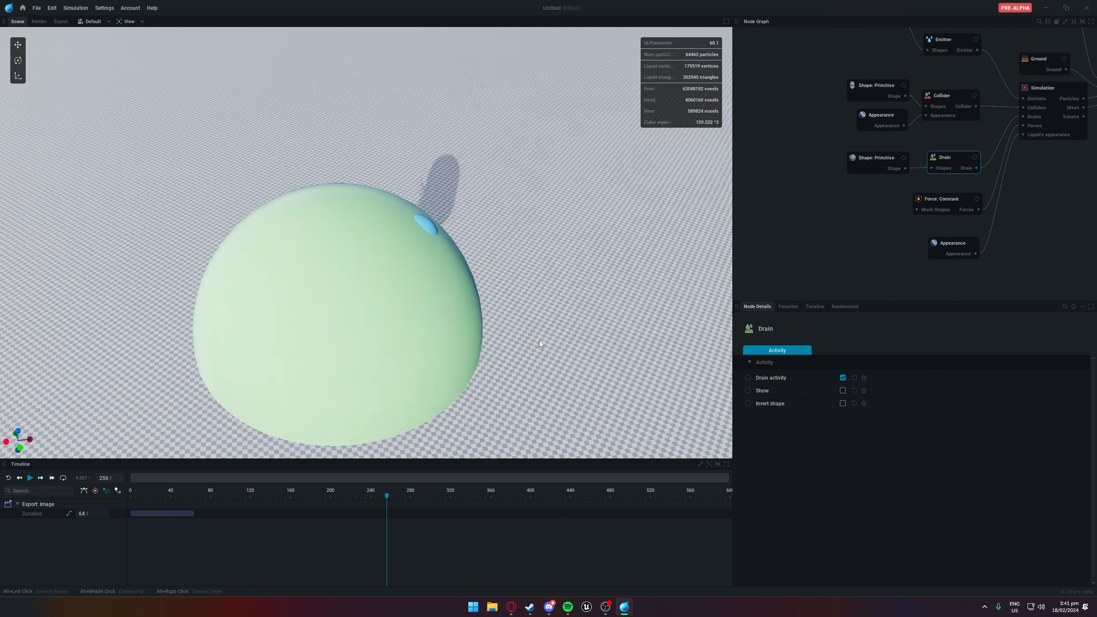
{"action": "scroll", "coordinate": [396, 330], "scroll_direction": "down", "scroll_amount": 2}
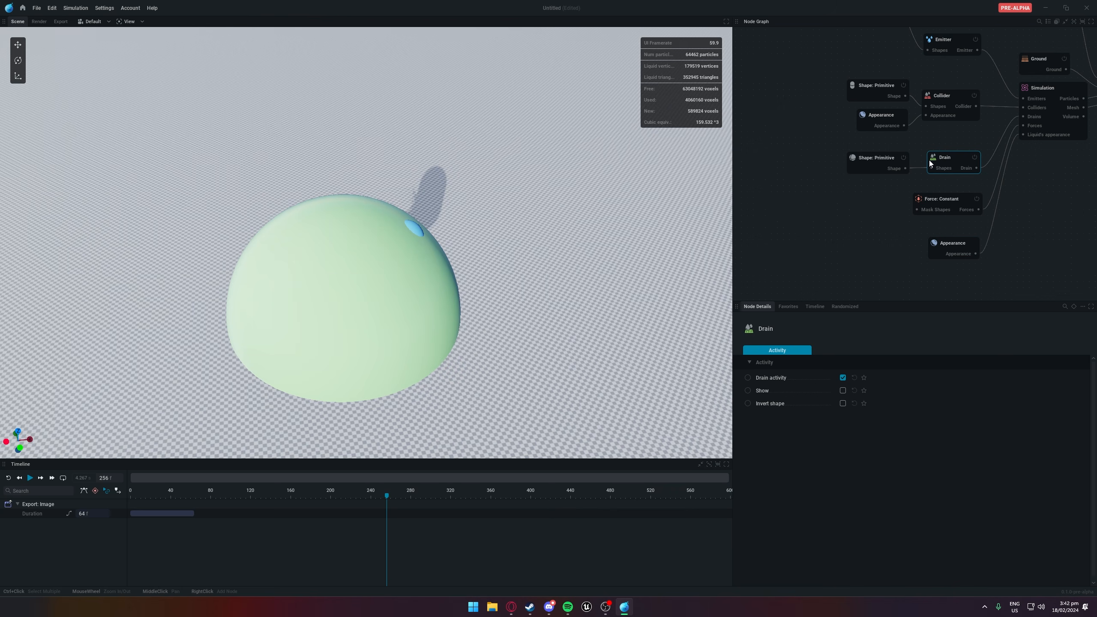
Lower the drain's sphere shape to a Z position of -23.549 m and replay the simulation from the start
{"action": "left_click", "coordinate": [885, 164]}
{"action": "left_click_drag", "start_coordinate": [355, 267], "coordinate": [434, 357]}
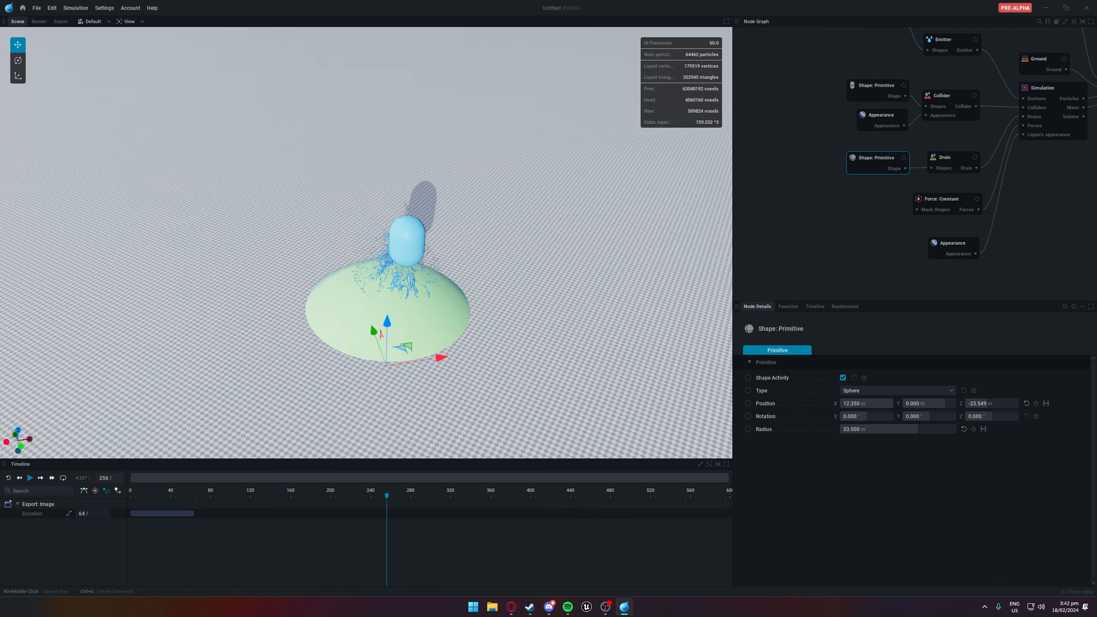
{"action": "middle_click_drag", "start_coordinate": [475, 359], "coordinate": [516, 321]}
{"action": "key", "text": "r"}
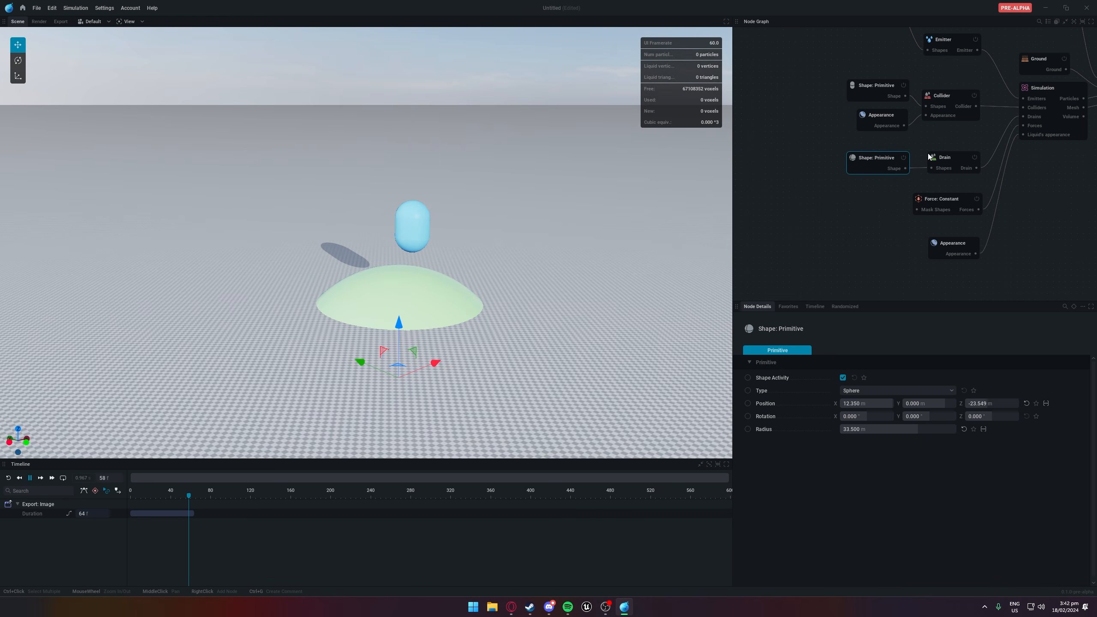
Disable the Collider node and replay the simulation from the start to watch liquid fall onto the drain
{"action": "left_click", "coordinate": [974, 95]}
{"action": "key", "text": "r"}
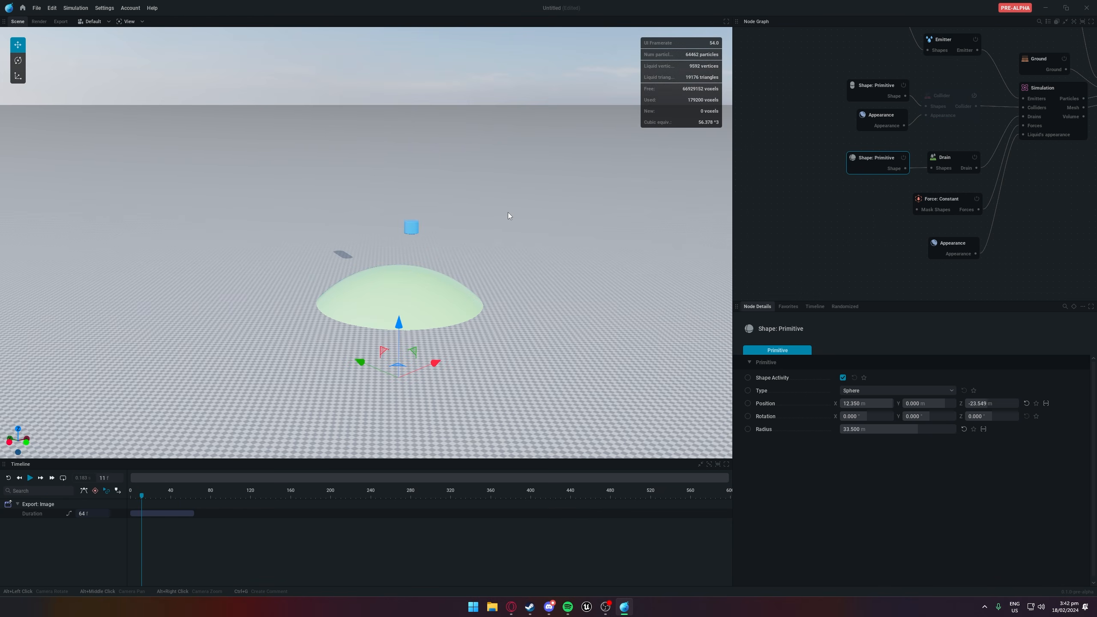
{"action": "scroll", "coordinate": [510, 252], "scroll_direction": "up", "scroll_amount": 2}
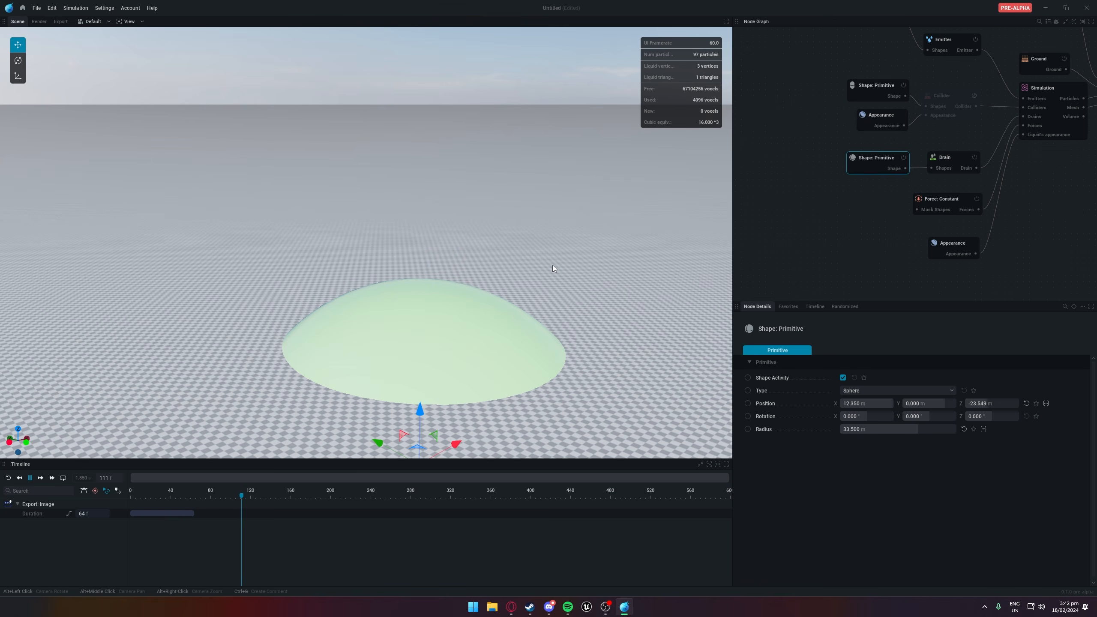
Pause the simulation and move the drain's sphere along the X axis to 2.221 m
{"action": "left_click_drag", "start_coordinate": [552, 265], "coordinate": [440, 339], "text": "alt"}
{"action": "key", "text": "space"}
{"action": "scroll", "coordinate": [446, 345], "scroll_direction": "up", "scroll_amount": 3}
{"action": "middle_click_drag", "start_coordinate": [446, 344], "coordinate": [285, 181], "text": "alt"}
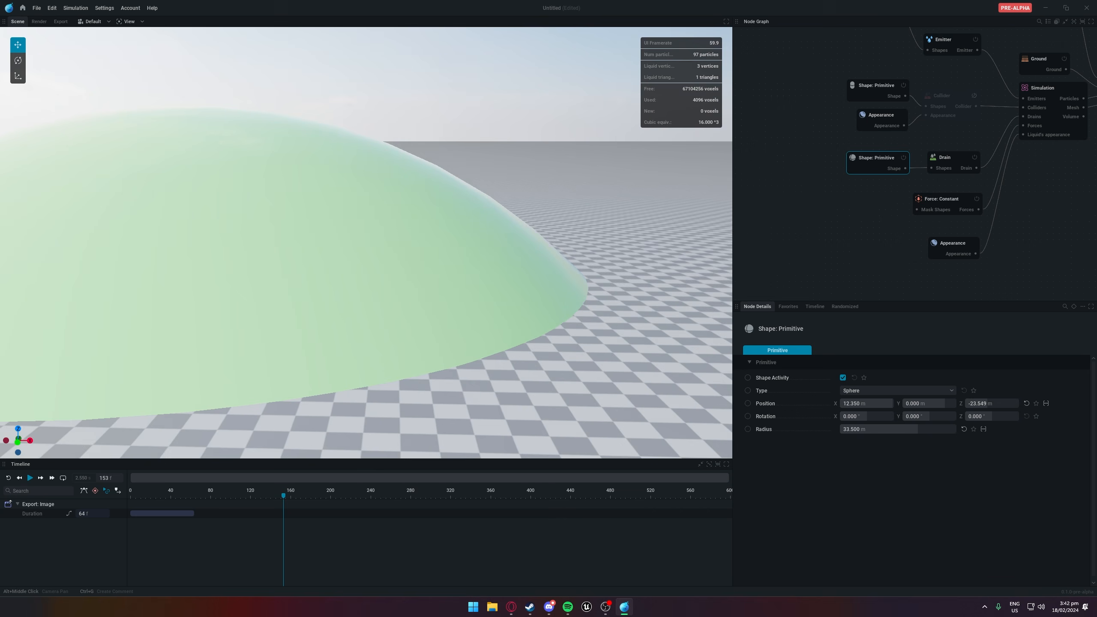
{"action": "scroll", "coordinate": [454, 337], "scroll_direction": "down", "scroll_amount": 5}
{"action": "left_click_drag", "start_coordinate": [324, 411], "coordinate": [249, 411]}
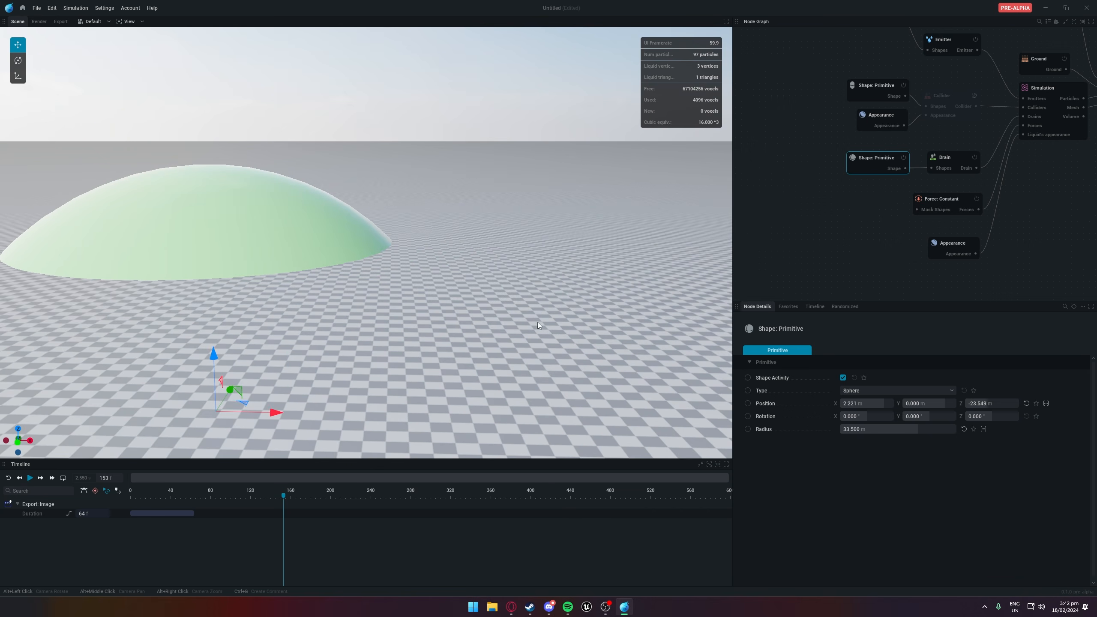
Check the Emitter node's shape and settings to locate it relative to the drain
{"action": "left_click", "coordinate": [821, 209]}
{"action": "middle_click_drag", "start_coordinate": [815, 183], "coordinate": [805, 277]}
{"action": "left_click", "coordinate": [933, 135]}
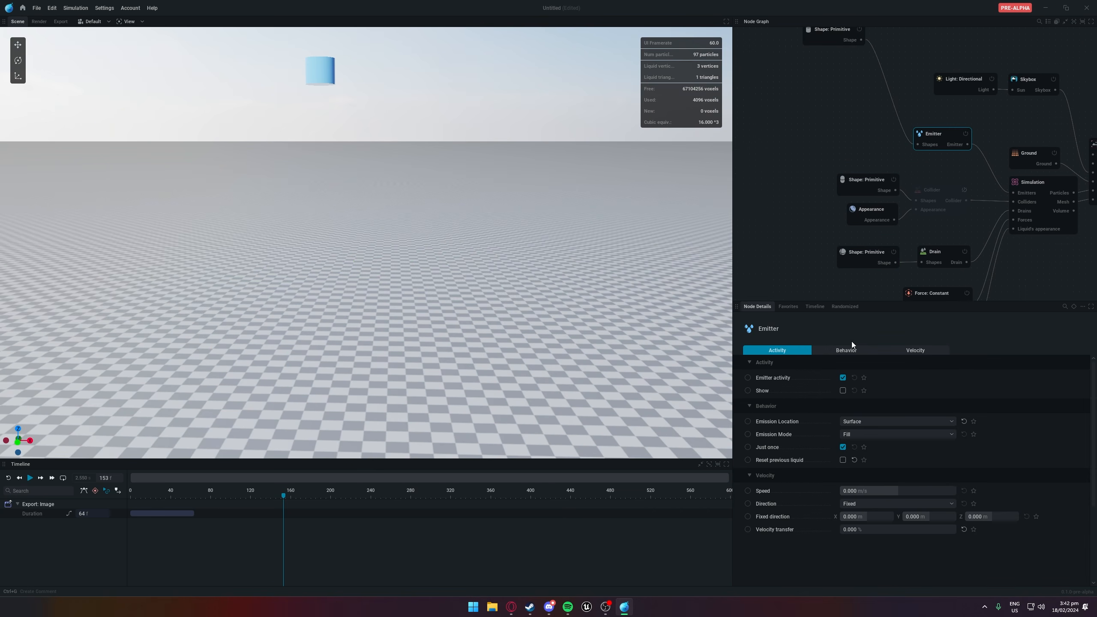
{"action": "left_click", "coordinate": [787, 235]}
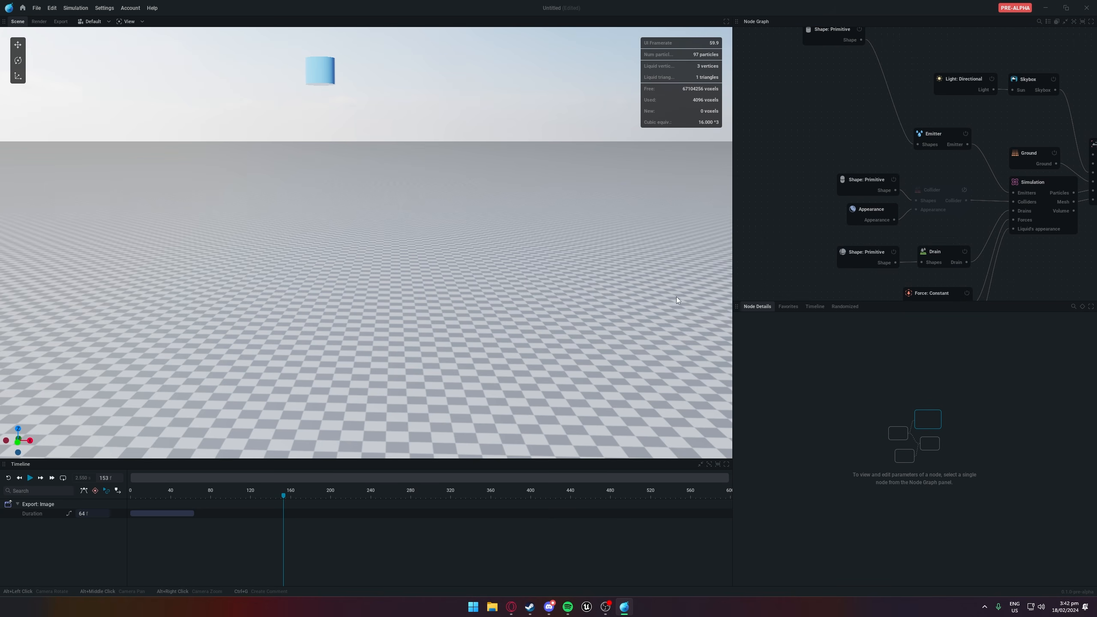
Move the drain's sphere to an X position of -6.264 m and replay the simulation from the start, pausing once the liquid has spread
{"action": "left_click", "coordinate": [870, 253]}
{"action": "left_click_drag", "start_coordinate": [372, 246], "coordinate": [235, 399], "text": "alt"}
{"action": "key", "text": "r"}
{"action": "key", "text": "space"}
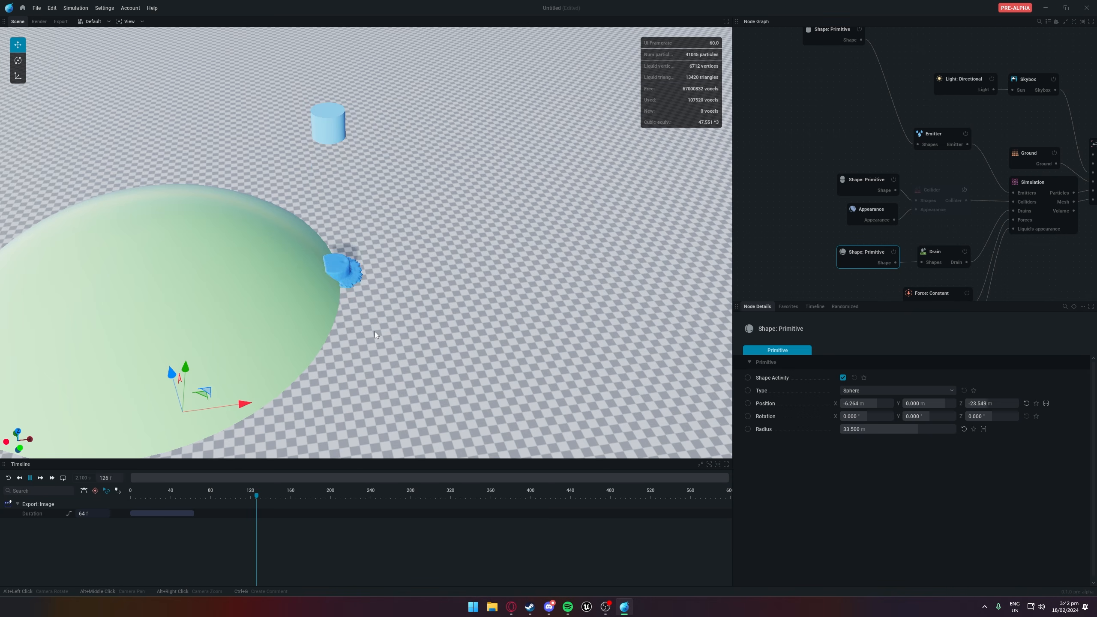
{"action": "key", "text": "space"}
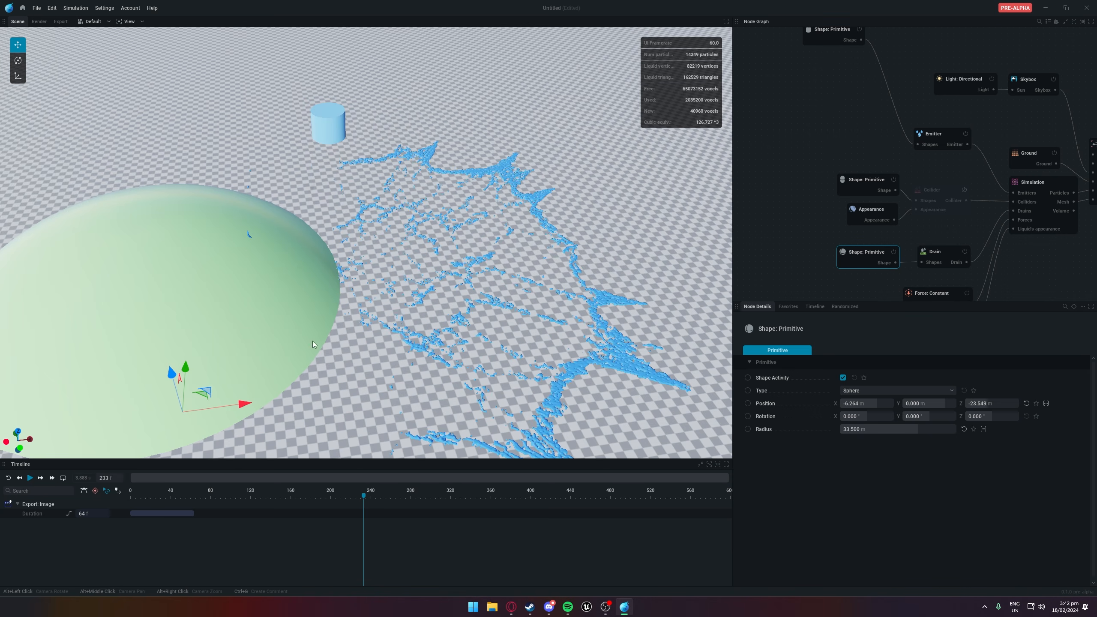
Examine the liquid beside the drain from another angle, advance the simulation briefly, and open the Drain node's settings
{"action": "left_click_drag", "start_coordinate": [250, 375], "coordinate": [330, 330], "text": "alt"}
{"action": "scroll", "coordinate": [301, 340], "scroll_direction": "up", "scroll_amount": 3}
{"action": "scroll", "coordinate": [330, 330], "scroll_direction": "down", "scroll_amount": 3}
{"action": "left_click_drag", "start_coordinate": [337, 134], "coordinate": [356, 185], "text": "alt"}
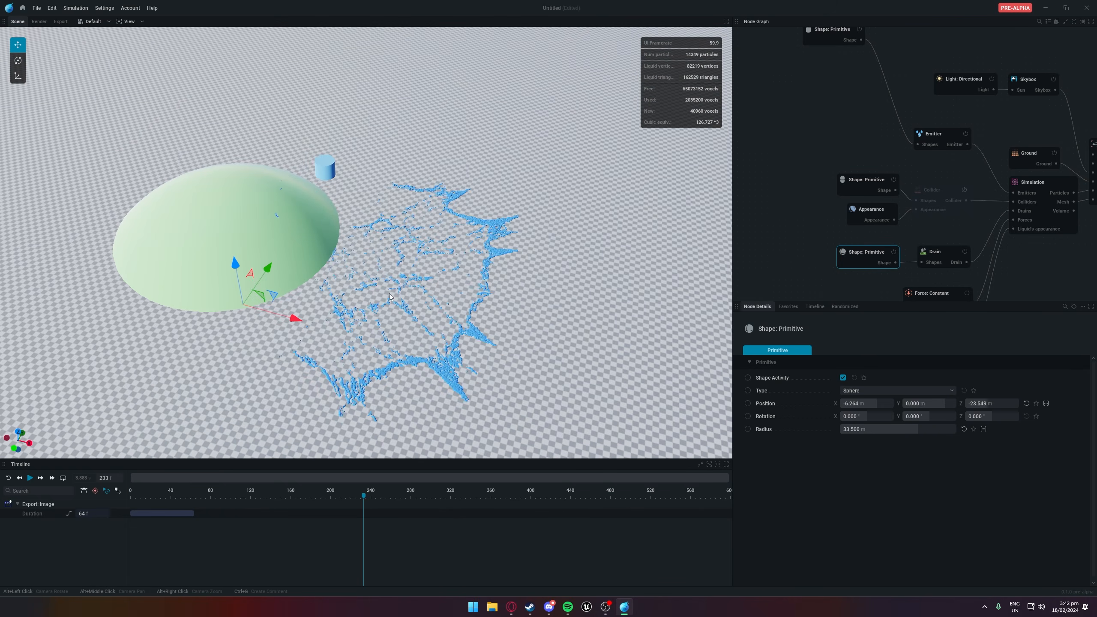
{"action": "key", "text": "space"}
{"action": "key", "text": "space"}
{"action": "left_click", "coordinate": [935, 259]}
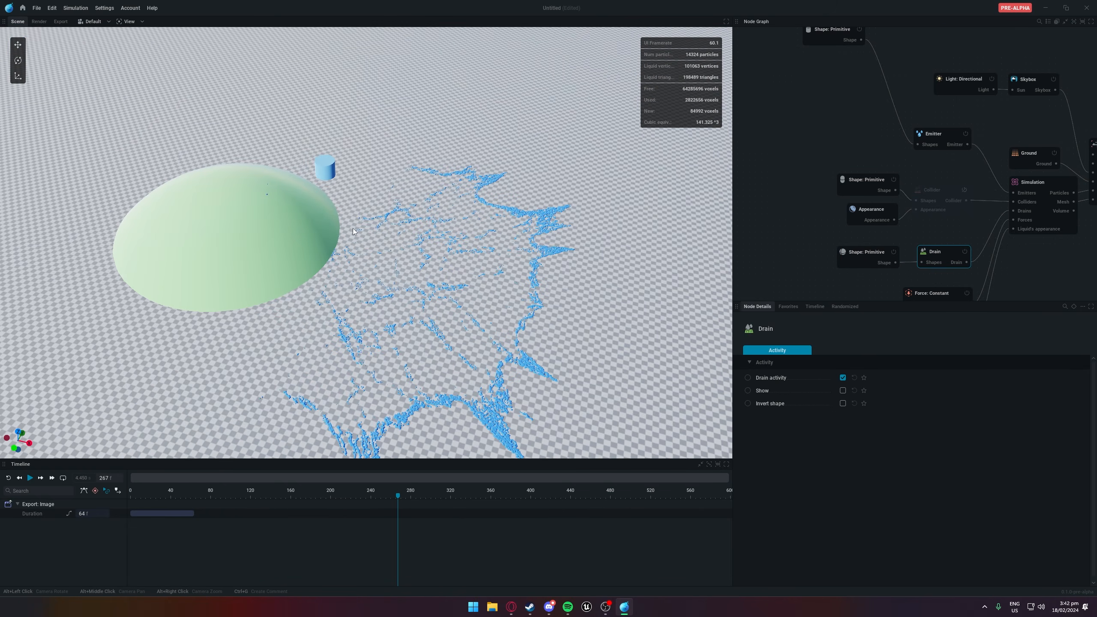
Raise the drain's sphere to a Z position of 6.971 m and shift it to X 10.946 m, over the emitter
{"action": "left_click", "coordinate": [847, 263]}
{"action": "left_click_drag", "start_coordinate": [236, 269], "coordinate": [215, 156]}
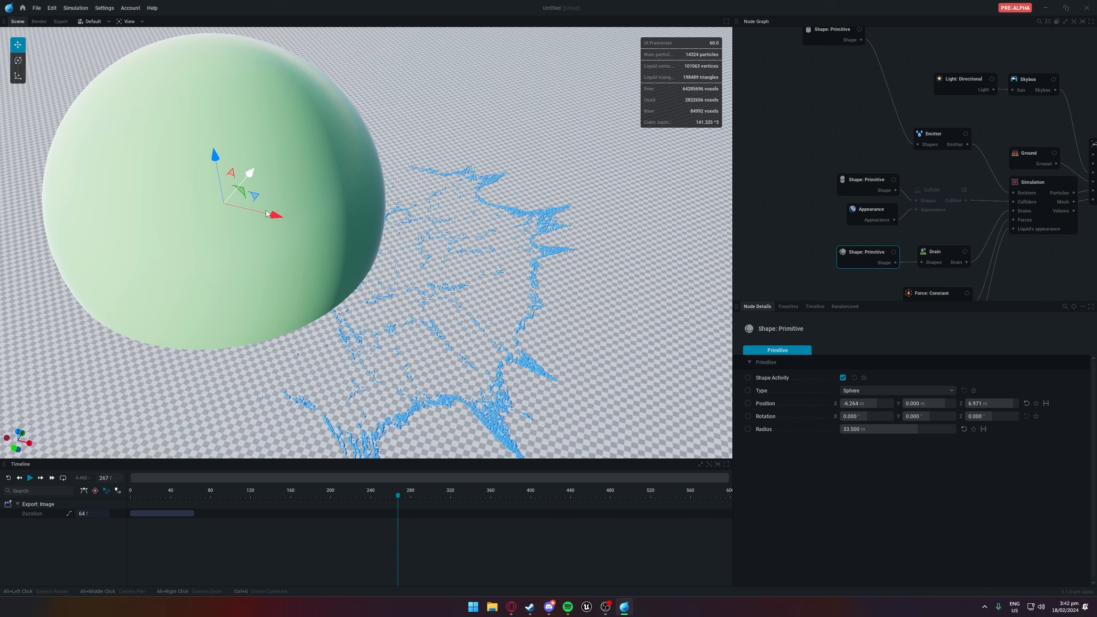
{"action": "left_click_drag", "start_coordinate": [275, 215], "coordinate": [378, 235]}
Turn on Invert shape for the drain and replay the simulation from the start to watch liquid inside the sphere
{"action": "left_click", "coordinate": [935, 255]}
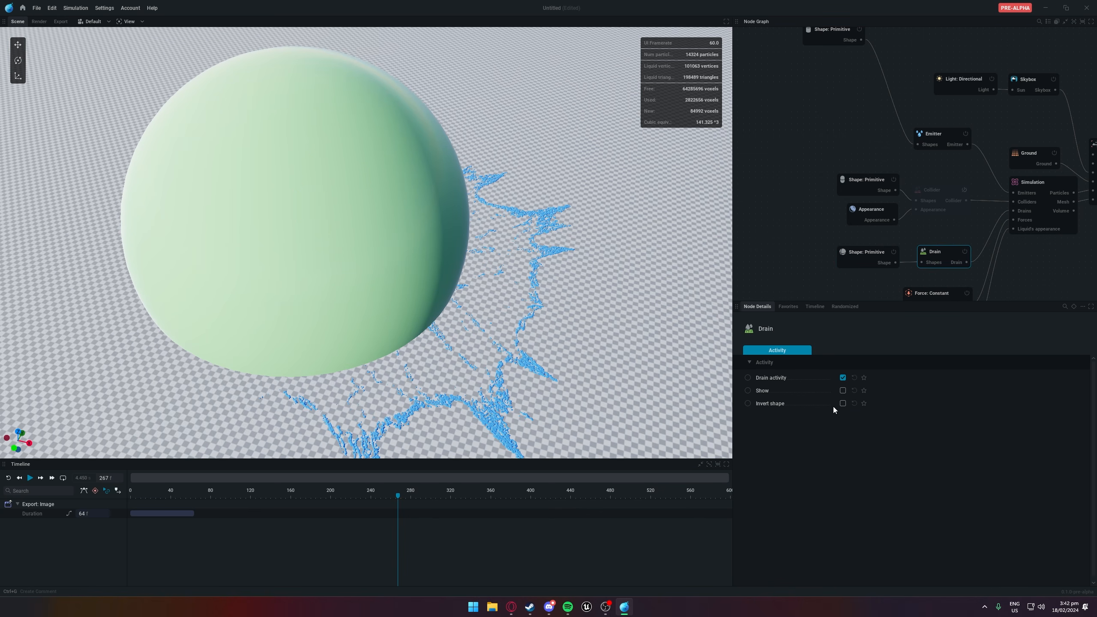
{"action": "left_click", "coordinate": [842, 405]}
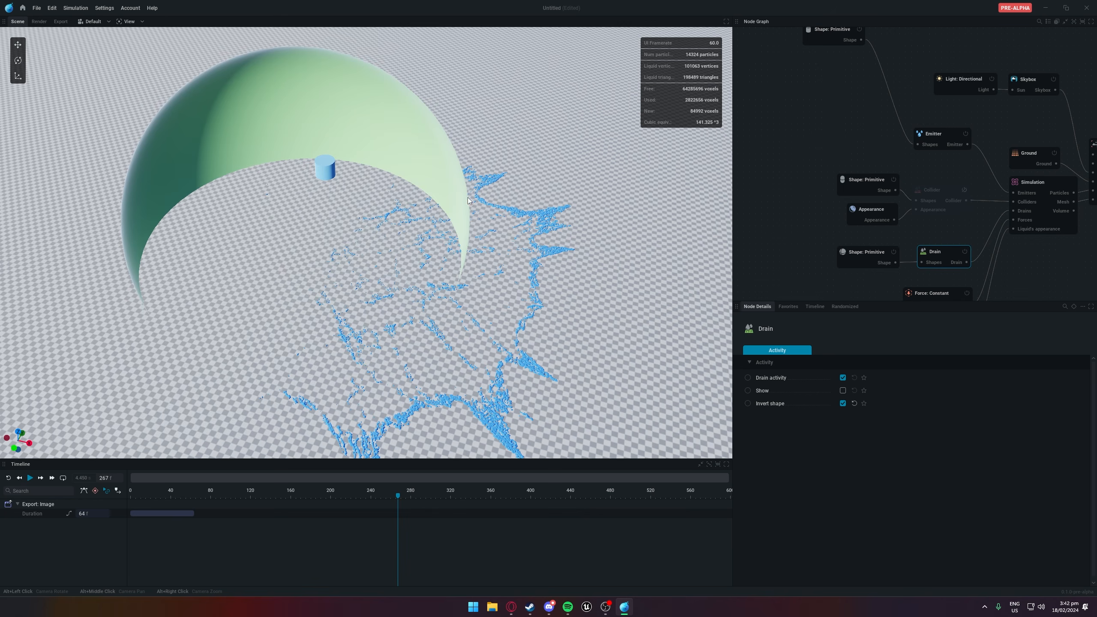
{"action": "key", "text": "r"}
{"action": "key", "text": "space"}
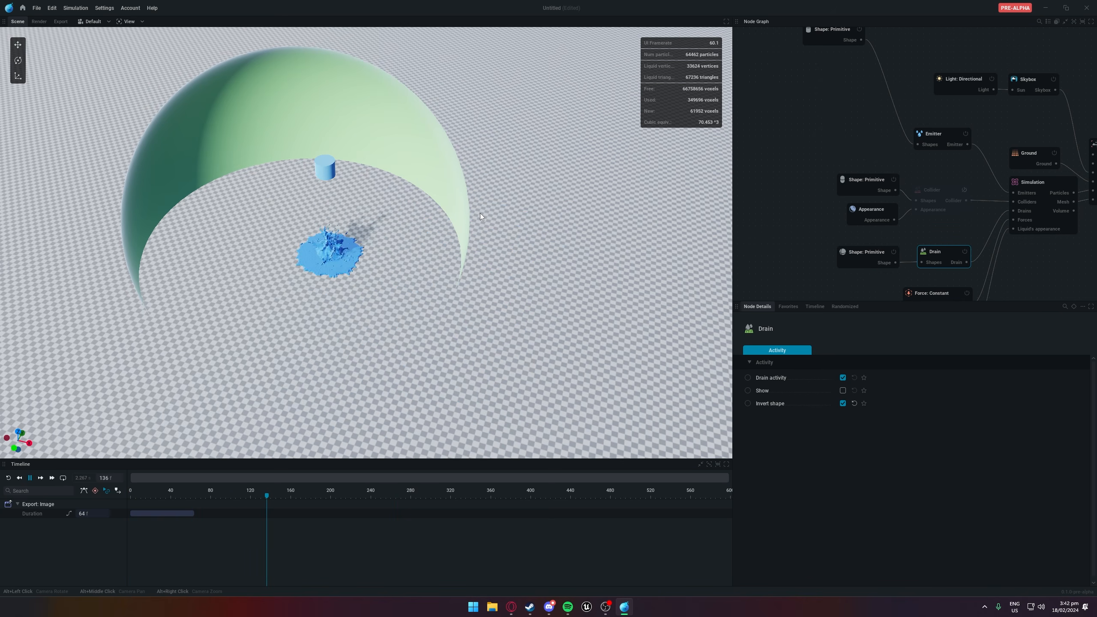
{"action": "left_click_drag", "start_coordinate": [453, 210], "coordinate": [575, 242], "text": "alt"}
{"action": "key", "text": "space"}
Reduce the drain sphere's radius and change the shape's type to Box after trying Torus
{"action": "left_click", "coordinate": [870, 254]}
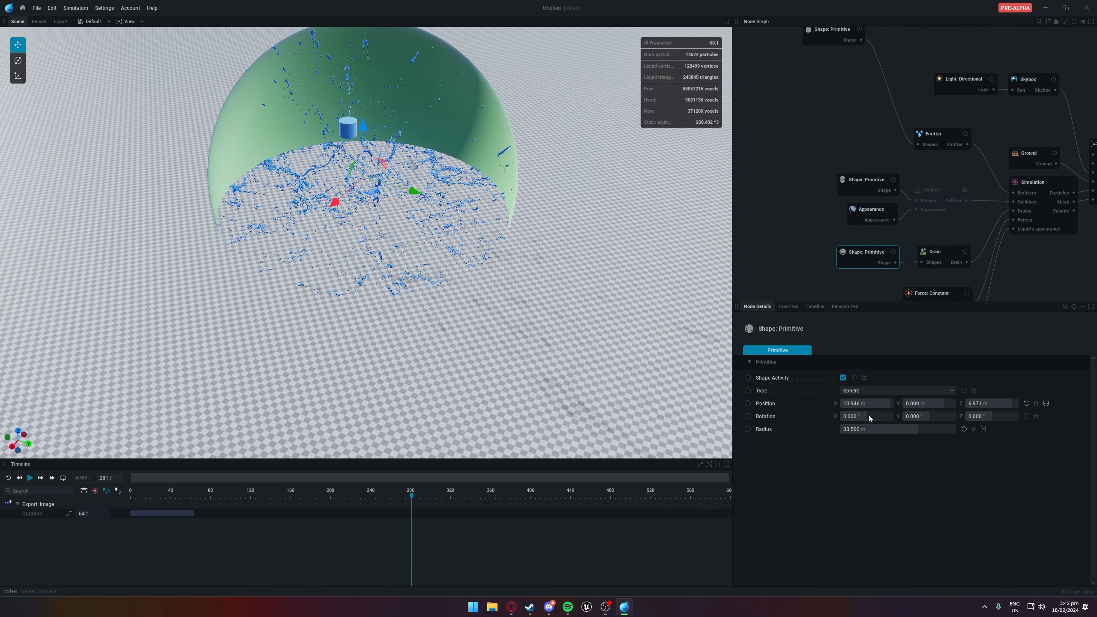
{"action": "left_click_drag", "start_coordinate": [911, 428], "coordinate": [879, 429]}
{"action": "left_click", "coordinate": [884, 391]}
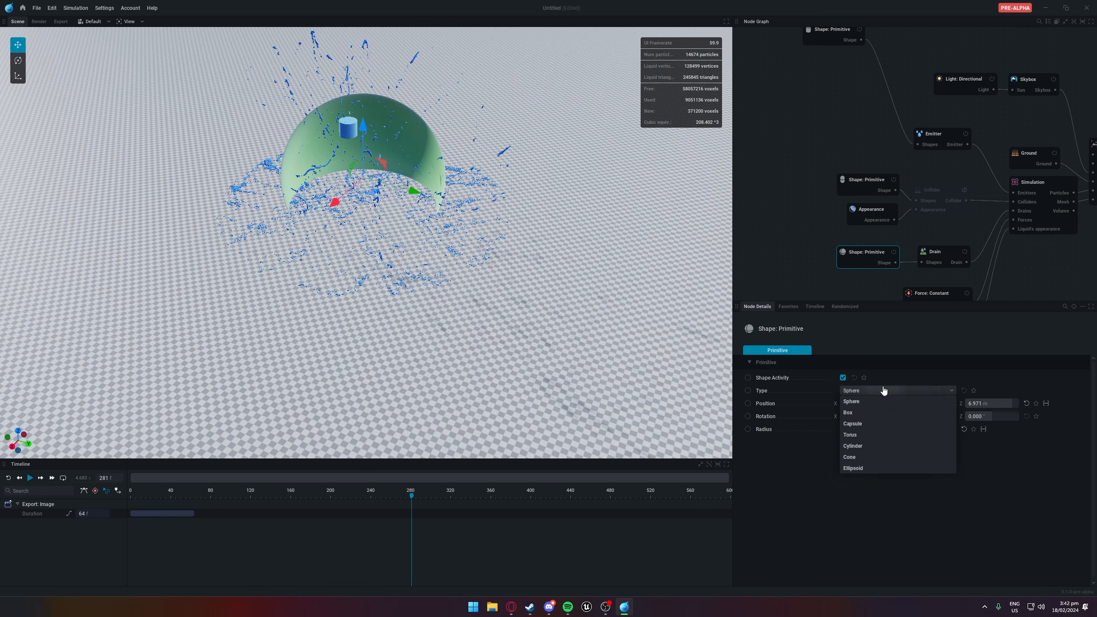
{"action": "left_click", "coordinate": [848, 413]}
{"action": "left_click", "coordinate": [870, 391]}
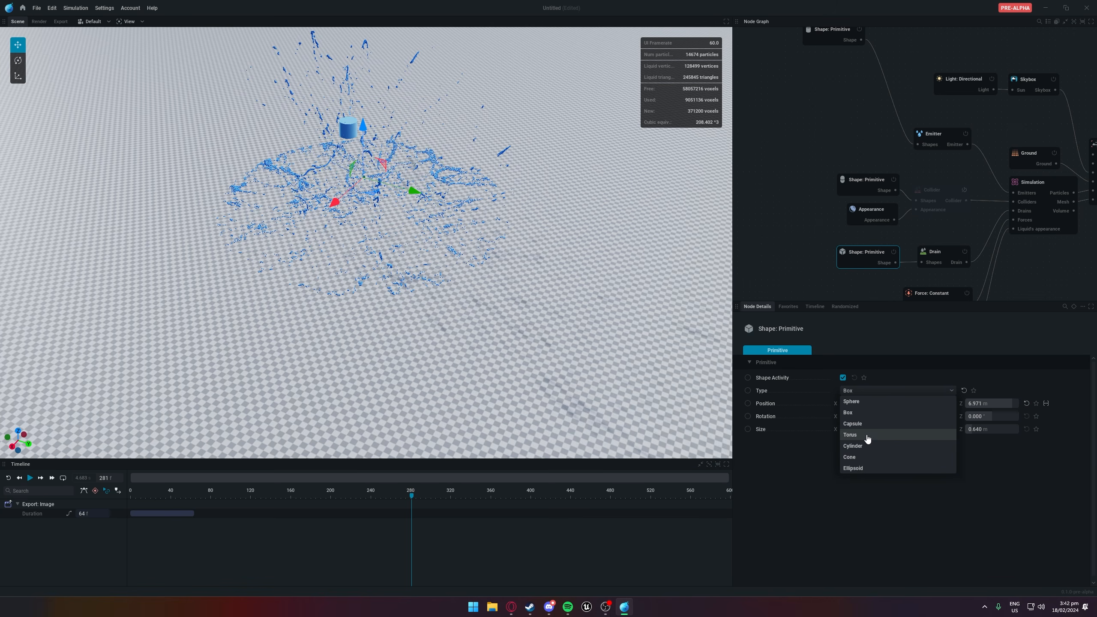
{"action": "left_click", "coordinate": [867, 437]}
{"action": "left_click", "coordinate": [849, 391]}
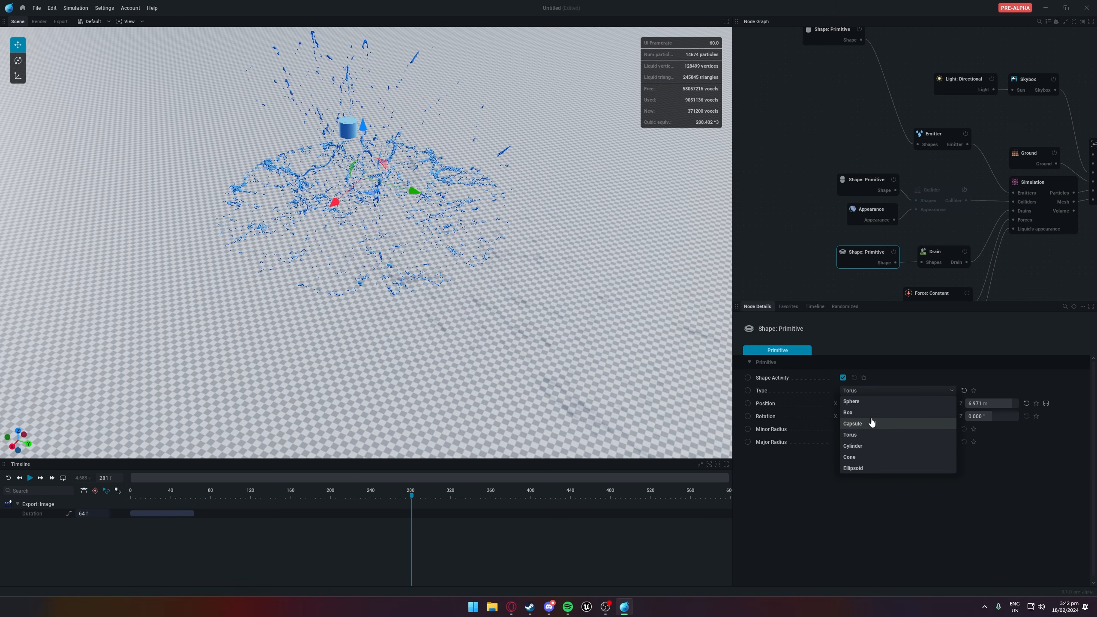
{"action": "left_click", "coordinate": [850, 412]}
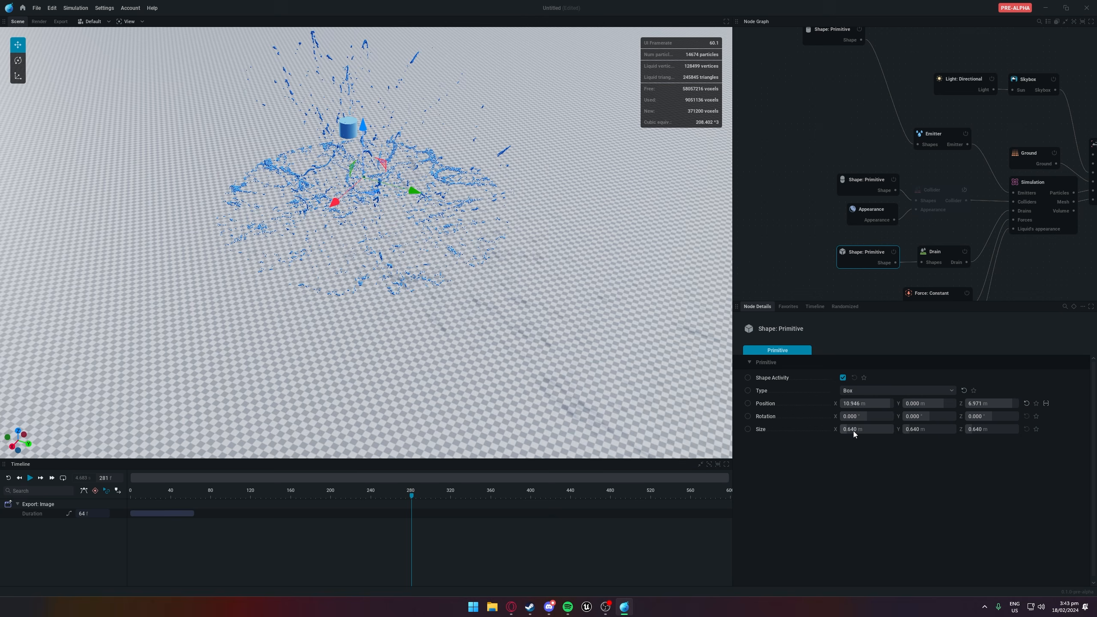
Set the drain box's size to 5 m on the X, Y and Z axes
{"action": "left_click_drag", "start_coordinate": [854, 430], "coordinate": [865, 430]}
{"action": "left_click_drag", "start_coordinate": [916, 429], "coordinate": [979, 427]}
{"action": "left_click_drag", "start_coordinate": [906, 433], "coordinate": [1013, 429]}
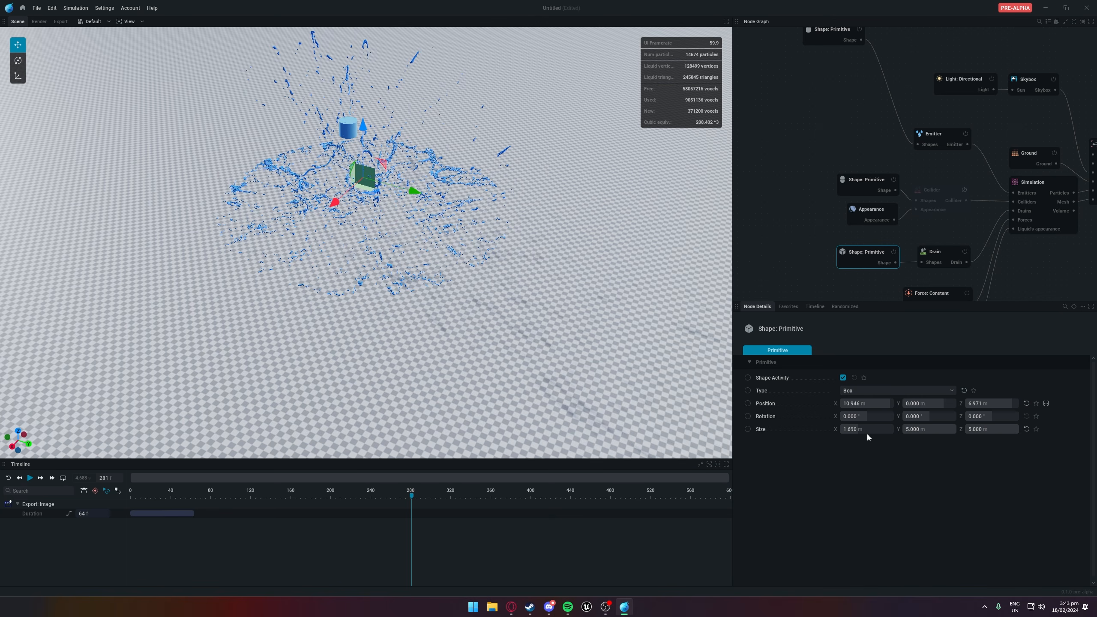
{"action": "left_click_drag", "start_coordinate": [867, 434], "coordinate": [892, 430]}
Position the drain box around the emitter at X 17.570 m and Z 21.947 m
{"action": "left_click_drag", "start_coordinate": [394, 317], "coordinate": [300, 318]}
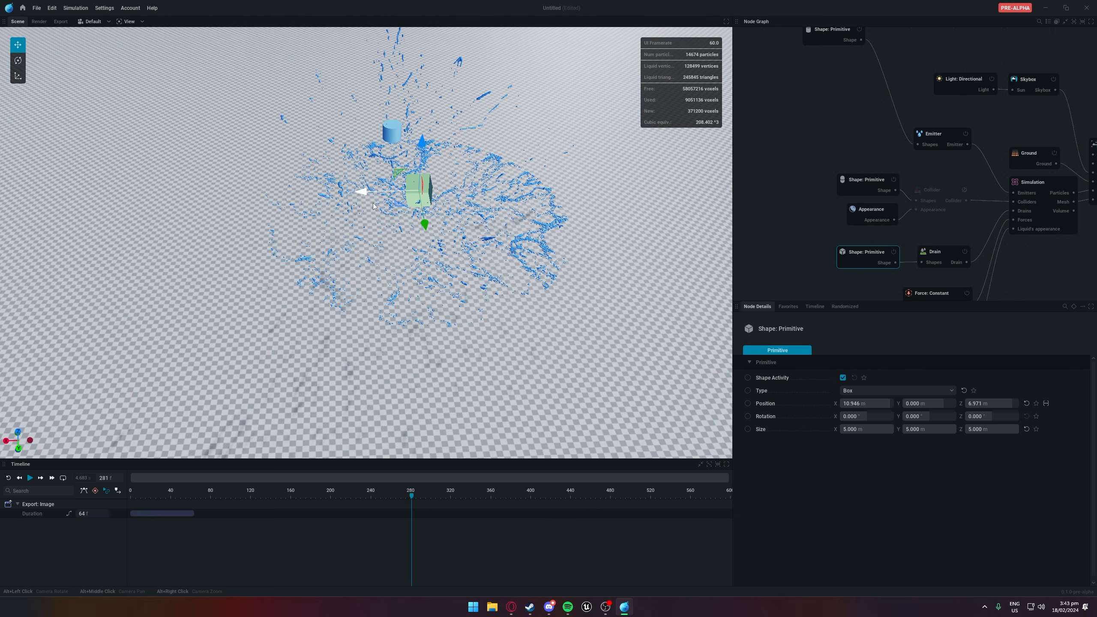
{"action": "left_click_drag", "start_coordinate": [366, 191], "coordinate": [335, 188]}
{"action": "left_click_drag", "start_coordinate": [388, 144], "coordinate": [389, 80]}
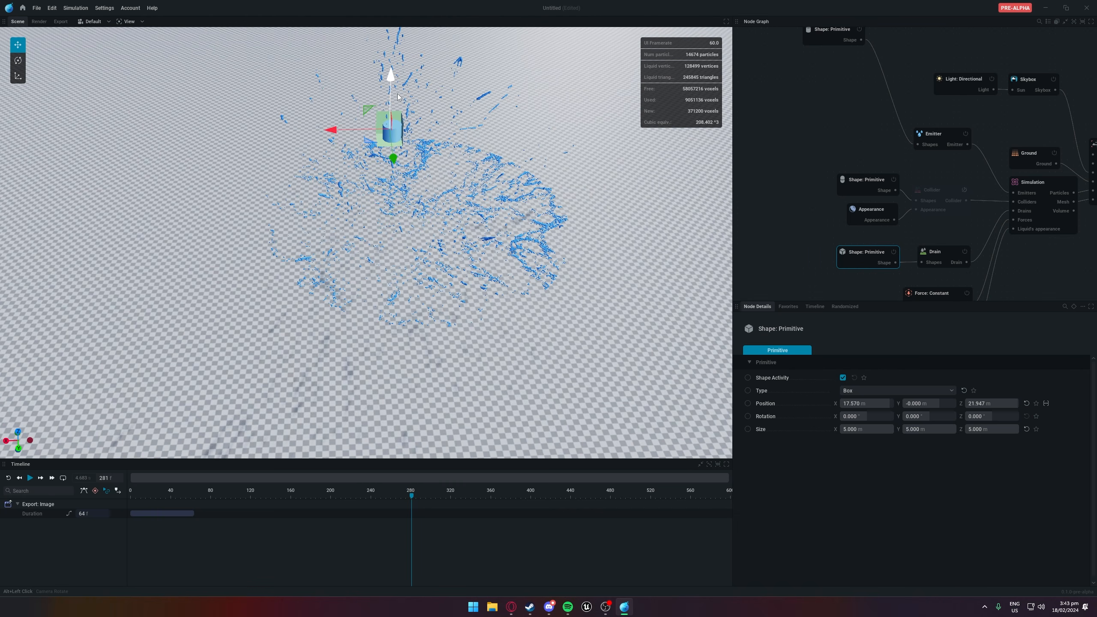
{"action": "middle_click_drag", "start_coordinate": [390, 87], "coordinate": [450, 105]}
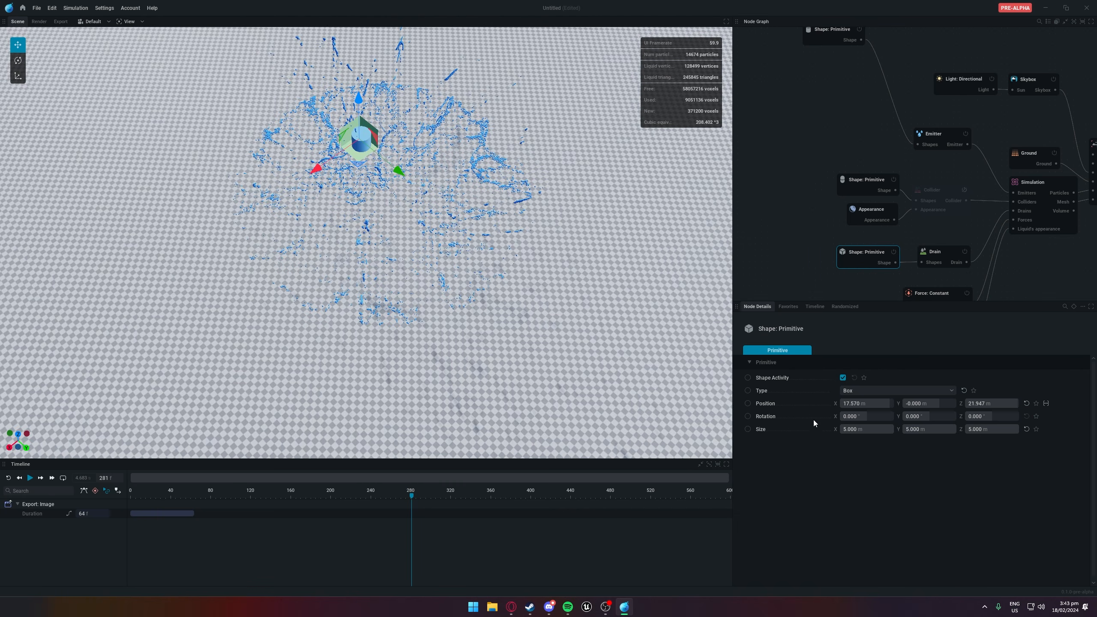
Set the drain box's size to 50 m on the X, Y and Z axes
{"action": "left_click", "coordinate": [875, 429]}
{"action": "type", "text": "50"}
{"action": "key", "text": "Return"}
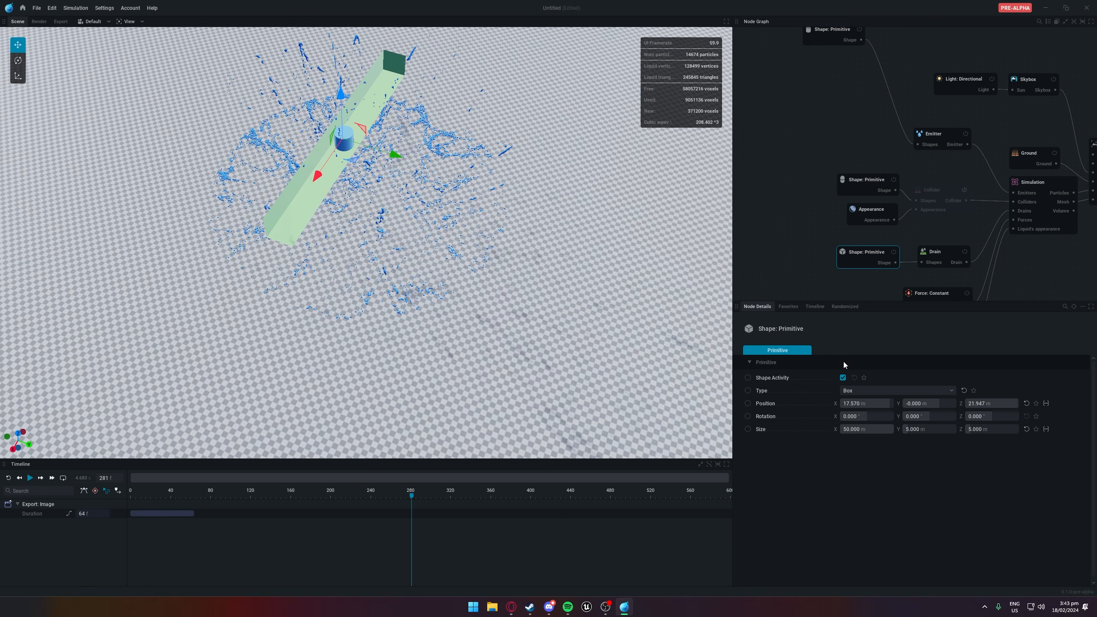
{"action": "left_click", "coordinate": [924, 428]}
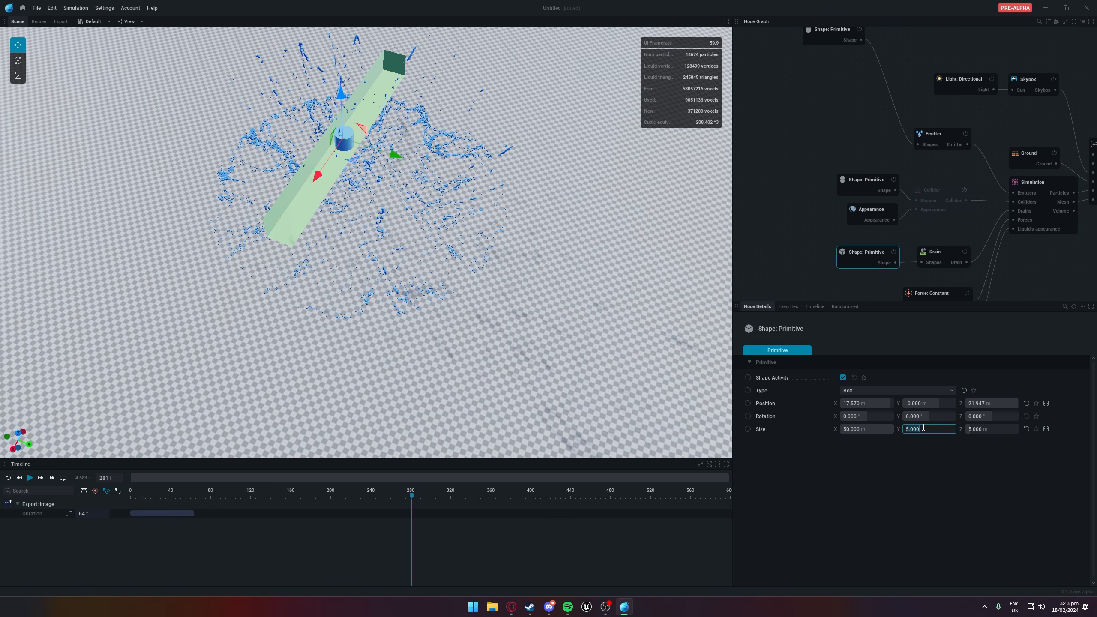
{"action": "left_click", "coordinate": [984, 428]}
{"action": "type", "text": "50"}
Raise the maximum bound of the drain box's Size parameter to 900 m
{"action": "left_click", "coordinate": [1046, 429]}
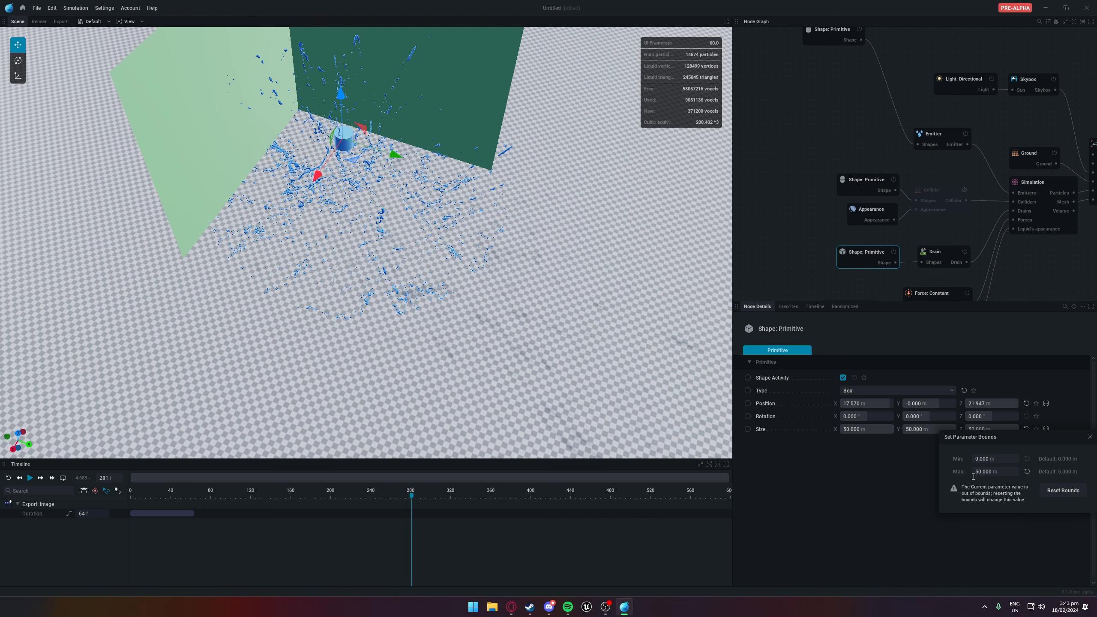
{"action": "left_click", "coordinate": [1011, 471]}
{"action": "key", "text": "Return"}
{"action": "left_click", "coordinate": [884, 453]}
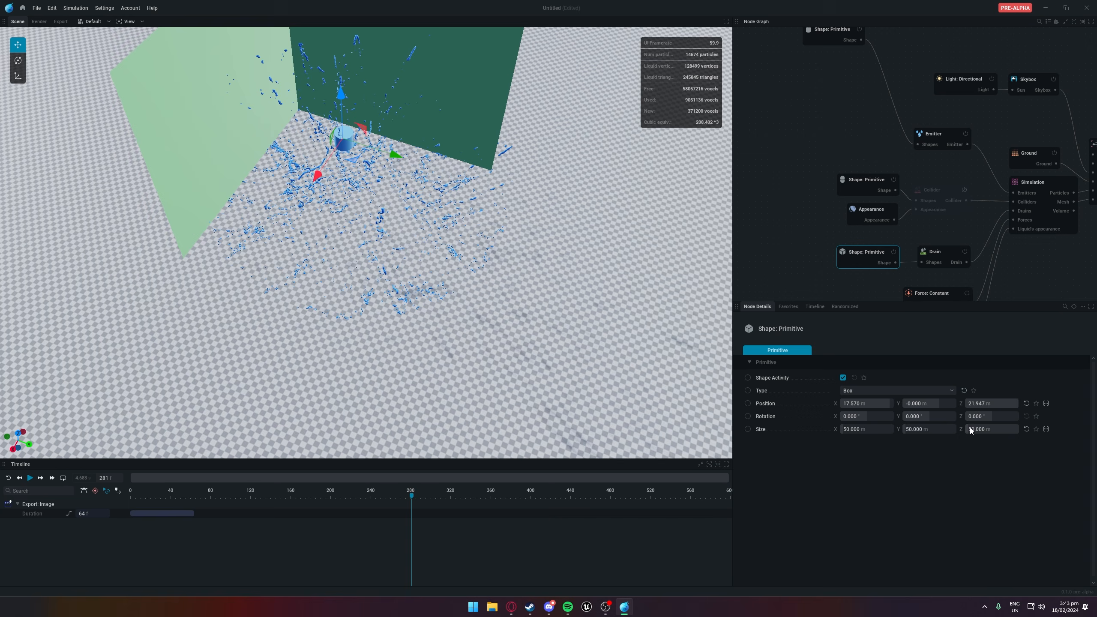
Stretch the drain box's Z size to 362 m, inspect it from afar, and reduce it to 170 m
{"action": "left_click_drag", "start_coordinate": [972, 429], "coordinate": [987, 429]}
{"action": "scroll", "coordinate": [518, 299], "scroll_direction": "down", "scroll_amount": 5}
{"action": "middle_click_drag", "start_coordinate": [518, 299], "coordinate": [530, 181]}
{"action": "scroll", "coordinate": [485, 284], "scroll_direction": "down", "scroll_amount": 5}
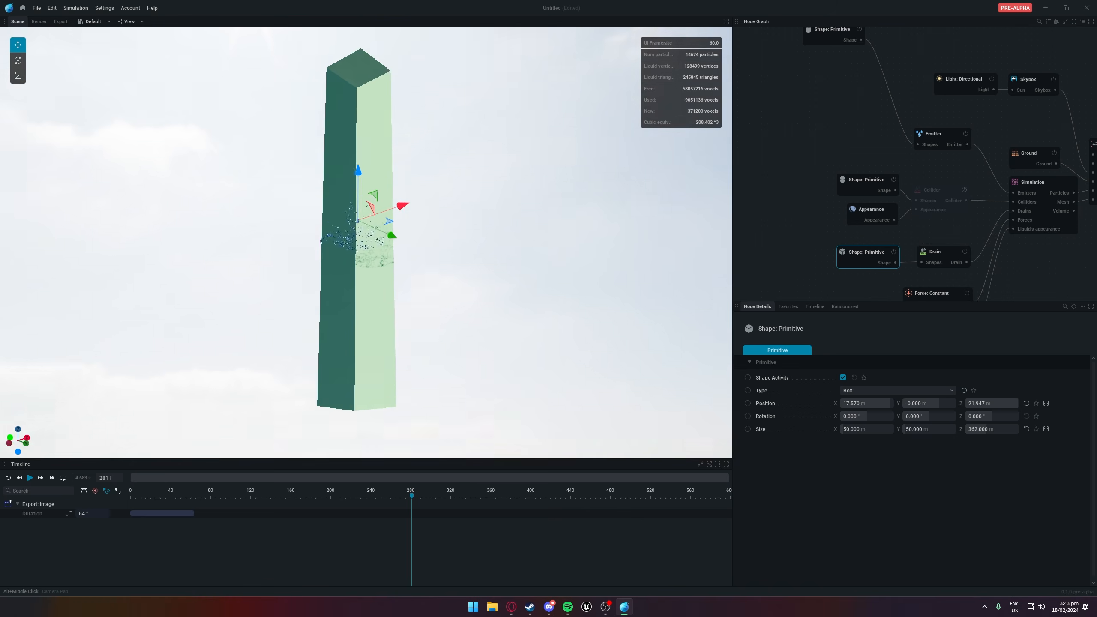
{"action": "left_click_drag", "start_coordinate": [486, 284], "coordinate": [641, 303], "text": "alt"}
{"action": "left_click_drag", "start_coordinate": [993, 431], "coordinate": [911, 432]}
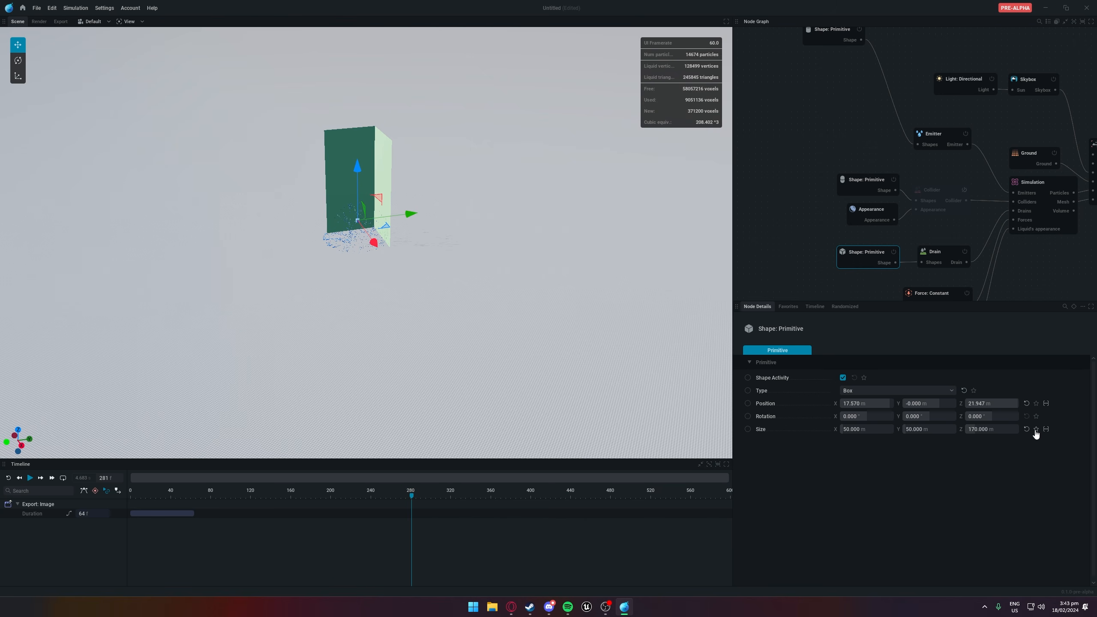
Reset the drain box's Size values and the parameter's bounds to their defaults
{"action": "left_click", "coordinate": [1027, 429]}
{"action": "left_click", "coordinate": [1045, 429]}
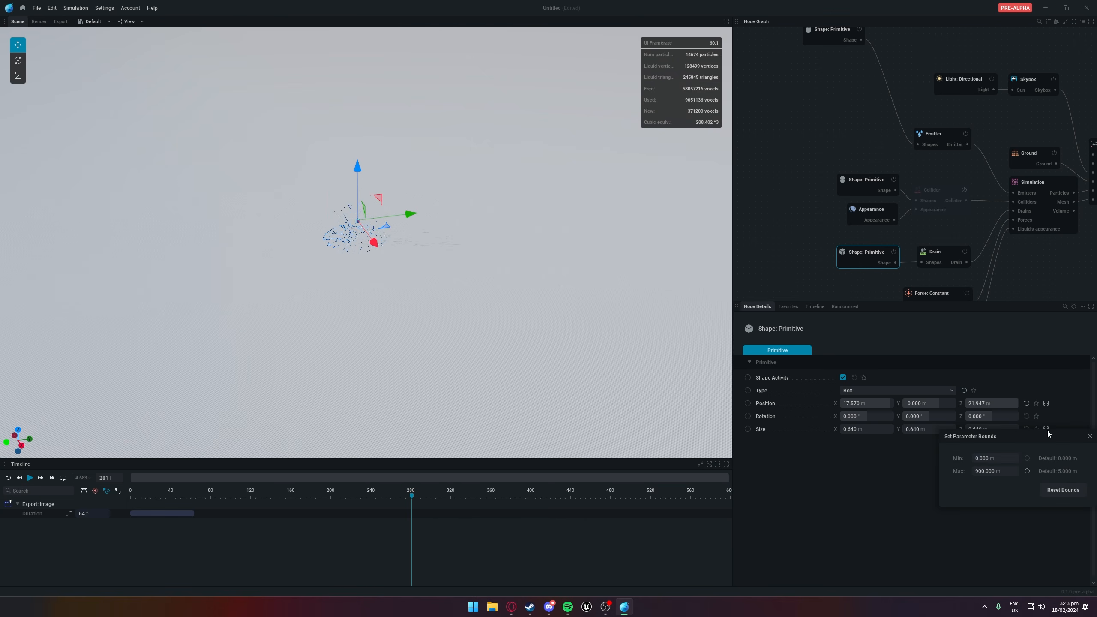
{"action": "left_click", "coordinate": [1069, 492]}
{"action": "left_click", "coordinate": [1090, 436]}
{"action": "scroll", "coordinate": [454, 323], "scroll_direction": "up", "scroll_amount": 10}
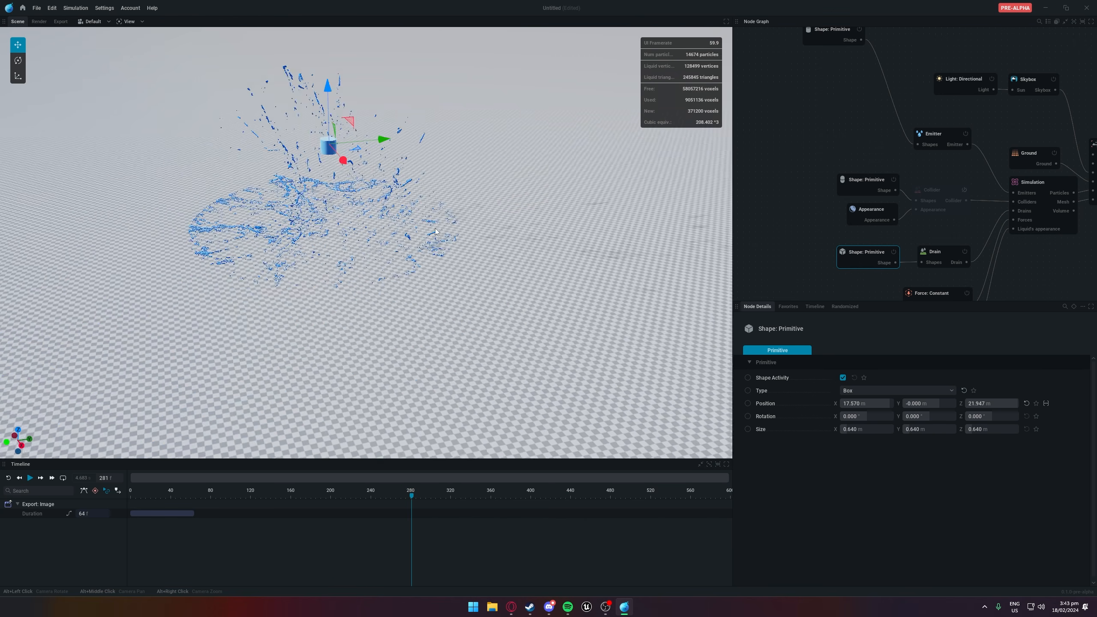
Start a new project and discard the current project's unsaved changes
{"action": "left_click_drag", "start_coordinate": [467, 225], "coordinate": [522, 215], "text": "alt"}
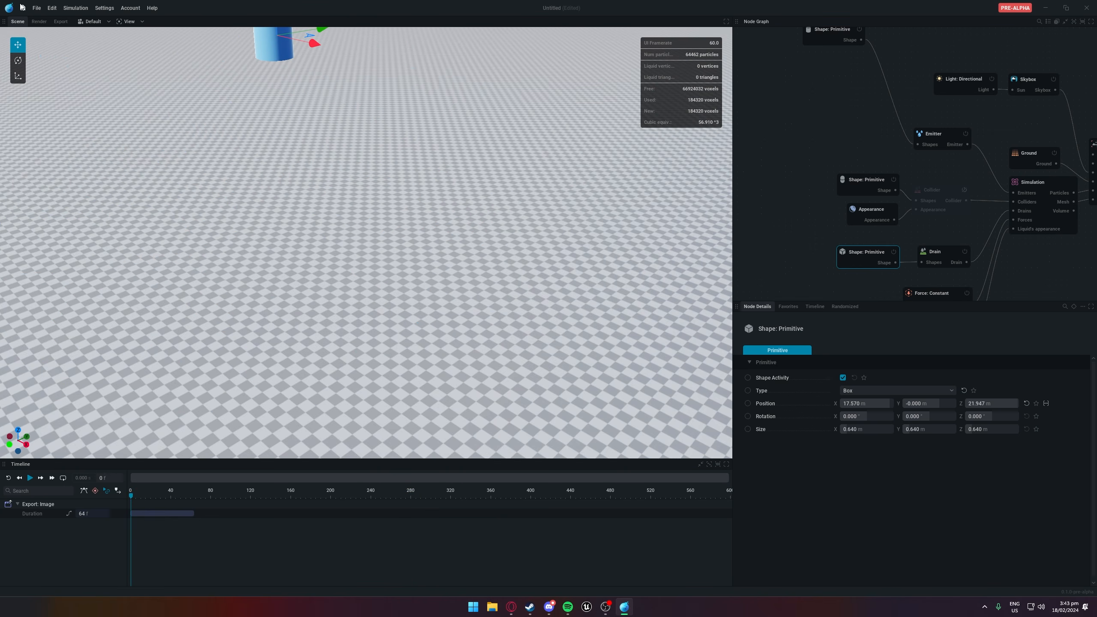
{"action": "left_click", "coordinate": [37, 8]}
{"action": "left_click", "coordinate": [42, 21]}
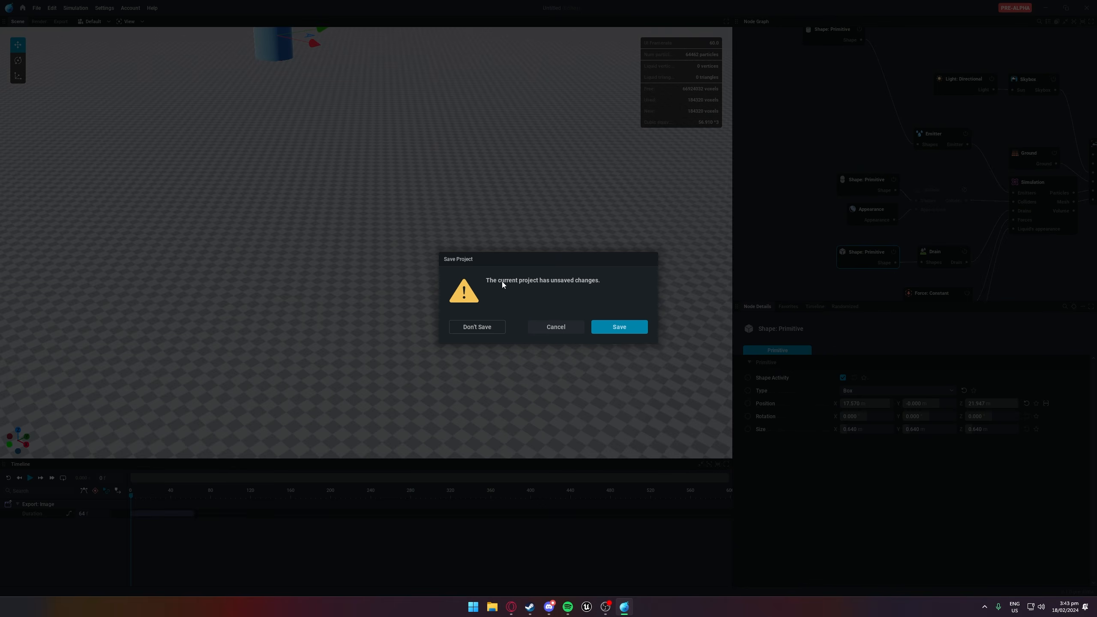
{"action": "left_click", "coordinate": [471, 326]}
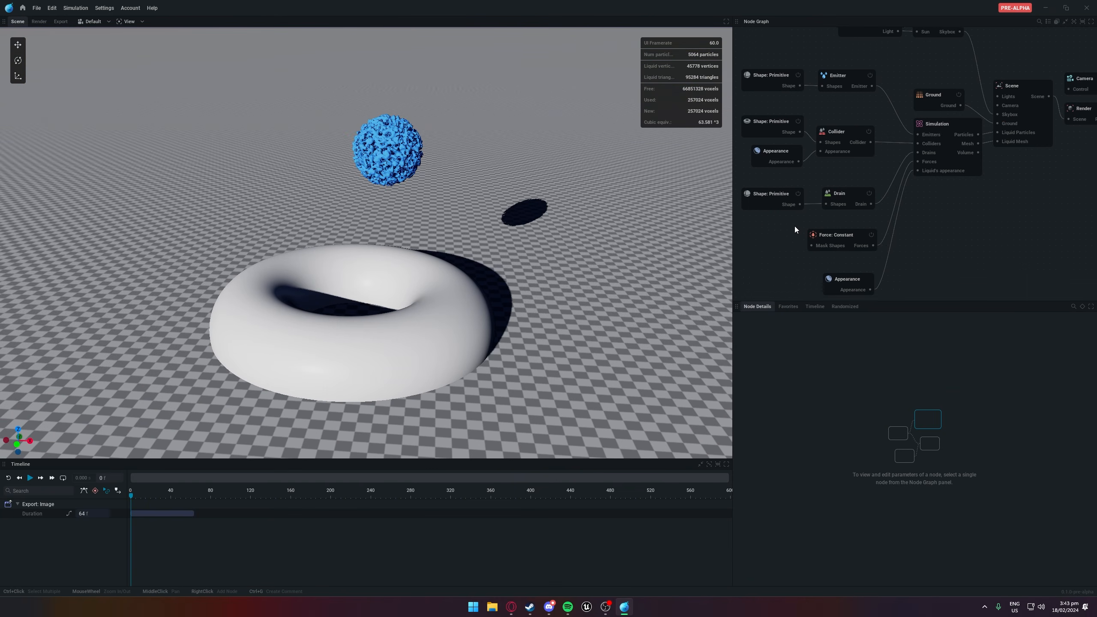
Inspect the Drain node and its connected primitive shape in the new scene
{"action": "left_click", "coordinate": [857, 201]}
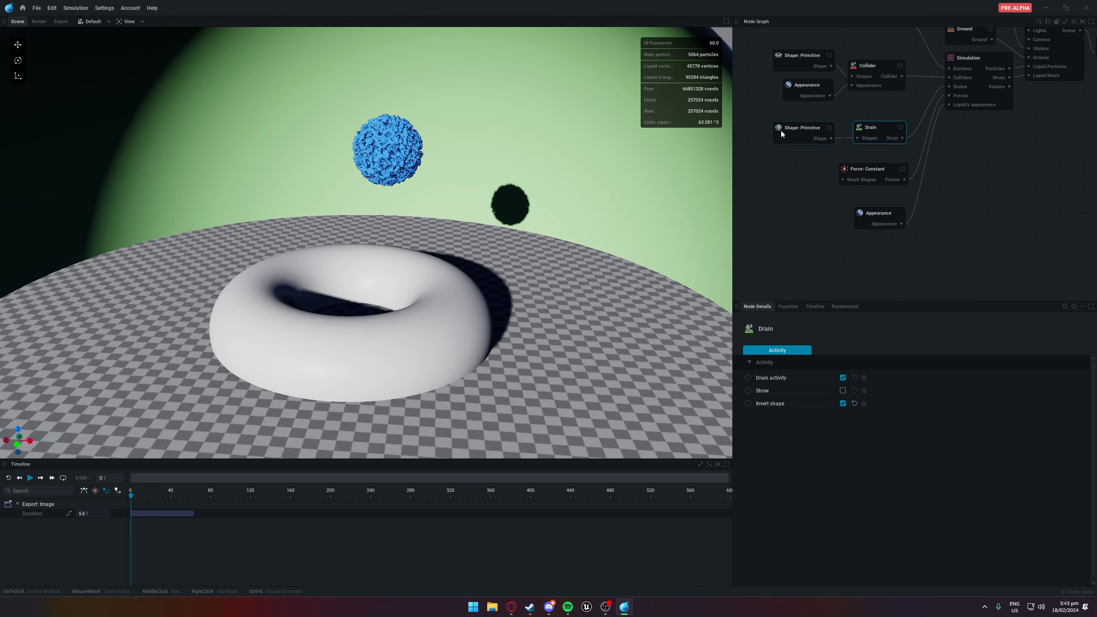
{"action": "left_click", "coordinate": [781, 132]}
{"action": "left_click", "coordinate": [810, 252]}
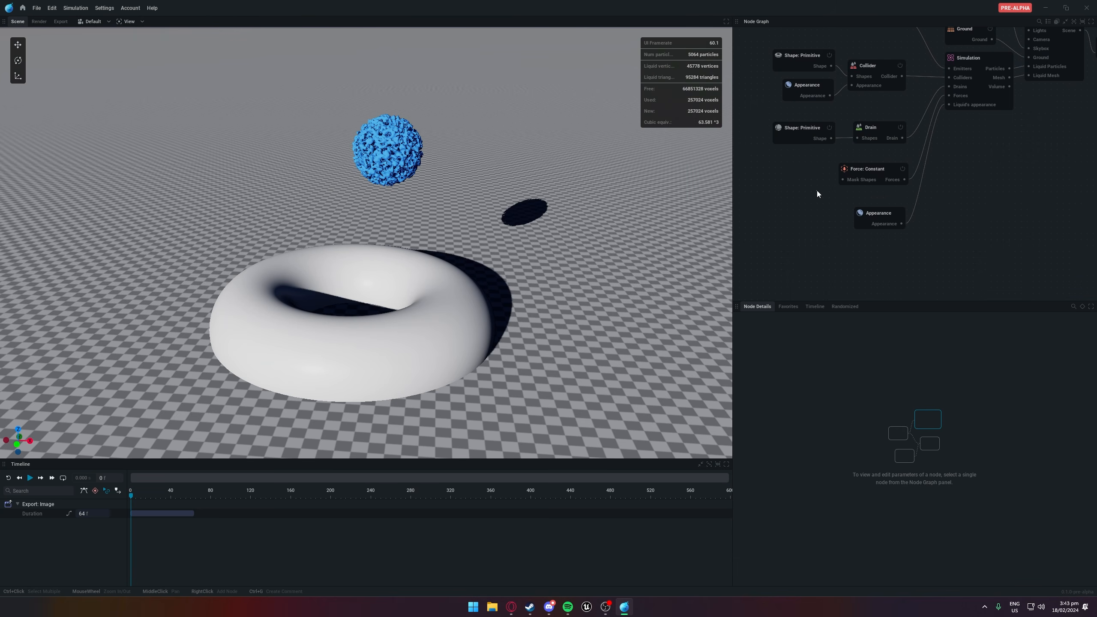
Open the Force: Constant node's settings and move the node away from its connection to the Simulation node
{"action": "left_click", "coordinate": [871, 174]}
{"action": "left_click_drag", "start_coordinate": [891, 170], "coordinate": [852, 176]}
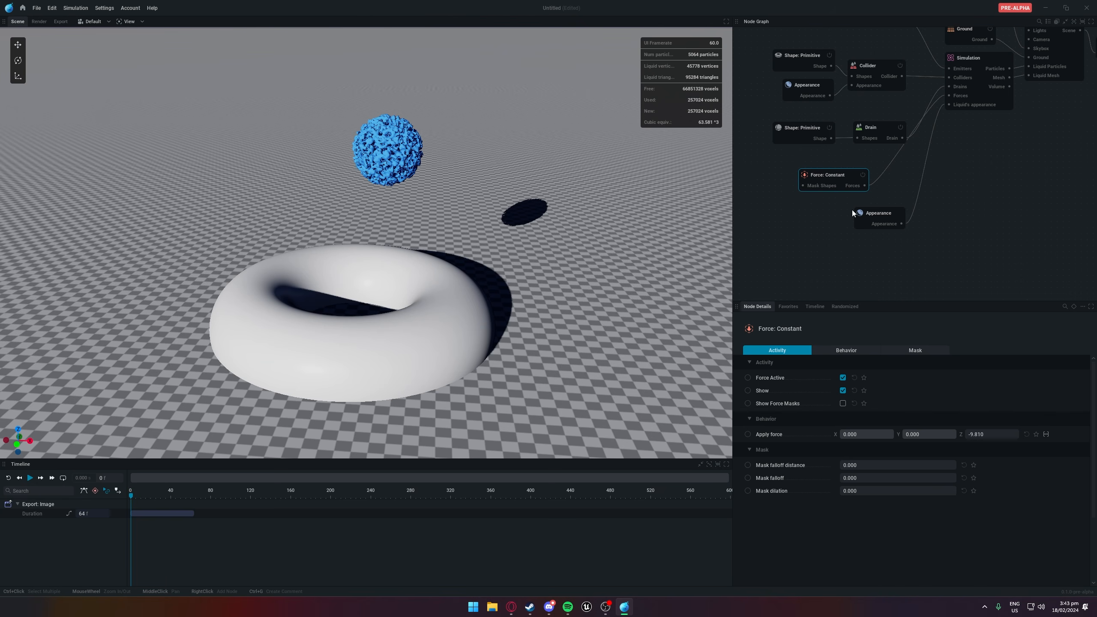
Move the Force: Constant node below Simulation, and add Force: Drag and Force: Shape nodes to Simulation's Forces input
{"action": "left_click_drag", "start_coordinate": [832, 179], "coordinate": [975, 185]}
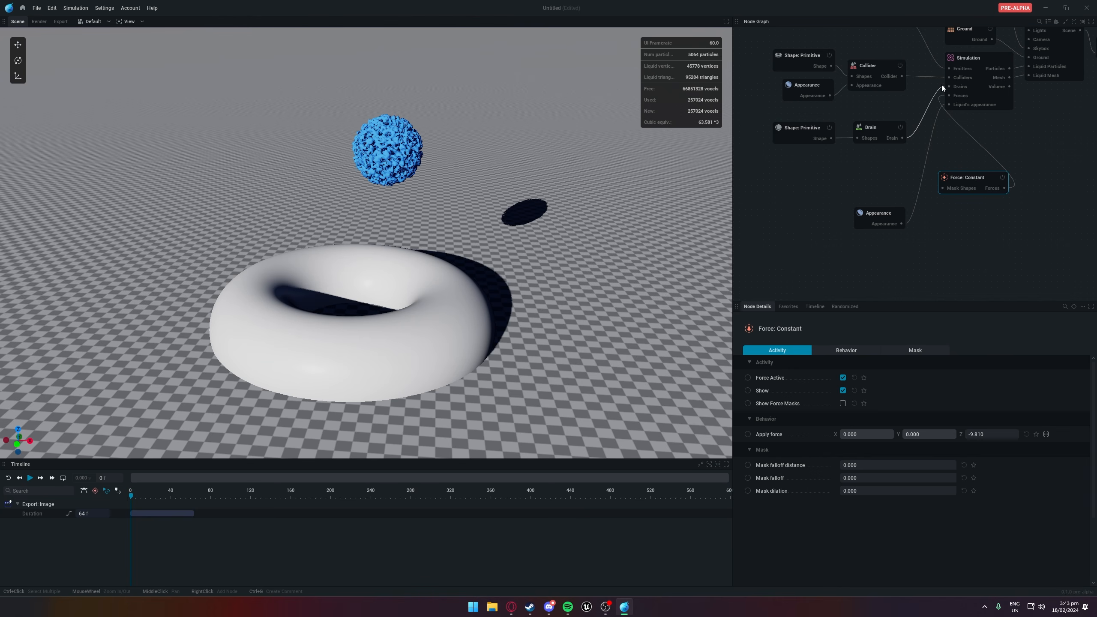
{"action": "left_click_drag", "start_coordinate": [949, 96], "coordinate": [805, 197]}
{"action": "left_click", "coordinate": [774, 216]}
{"action": "left_click_drag", "start_coordinate": [948, 95], "coordinate": [780, 181]}
{"action": "left_click", "coordinate": [758, 209]}
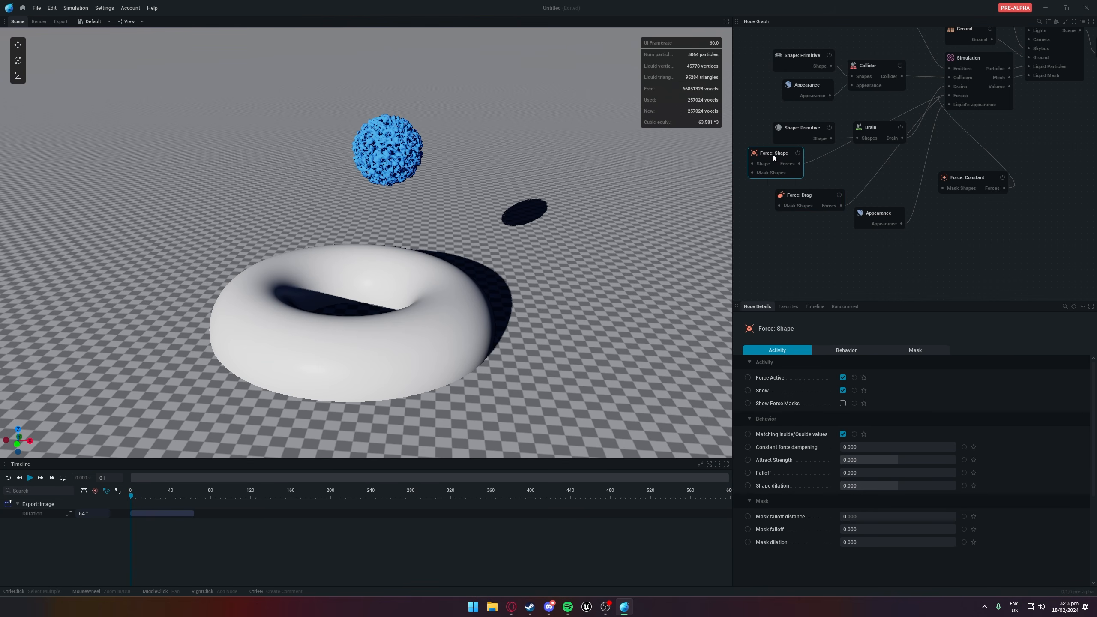
Try a new Shape: Primitive node as the Shape input of Force: Shape, and delete that primitive
{"action": "middle_click_drag", "start_coordinate": [756, 187], "coordinate": [875, 214]}
{"action": "left_click_drag", "start_coordinate": [854, 192], "coordinate": [759, 160]}
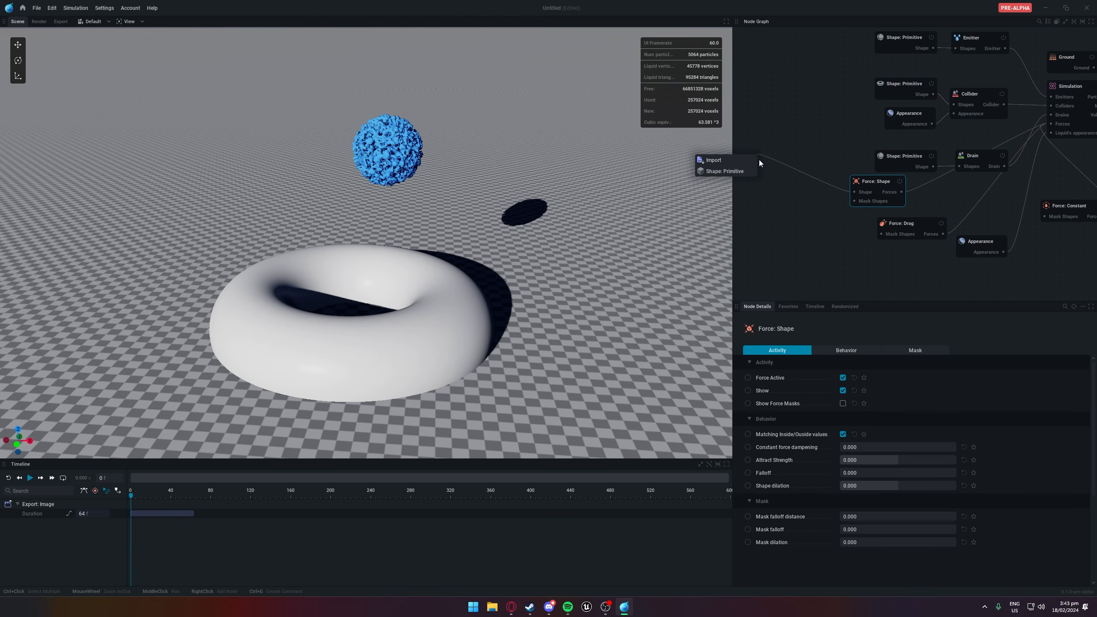
{"action": "left_click", "coordinate": [725, 171]}
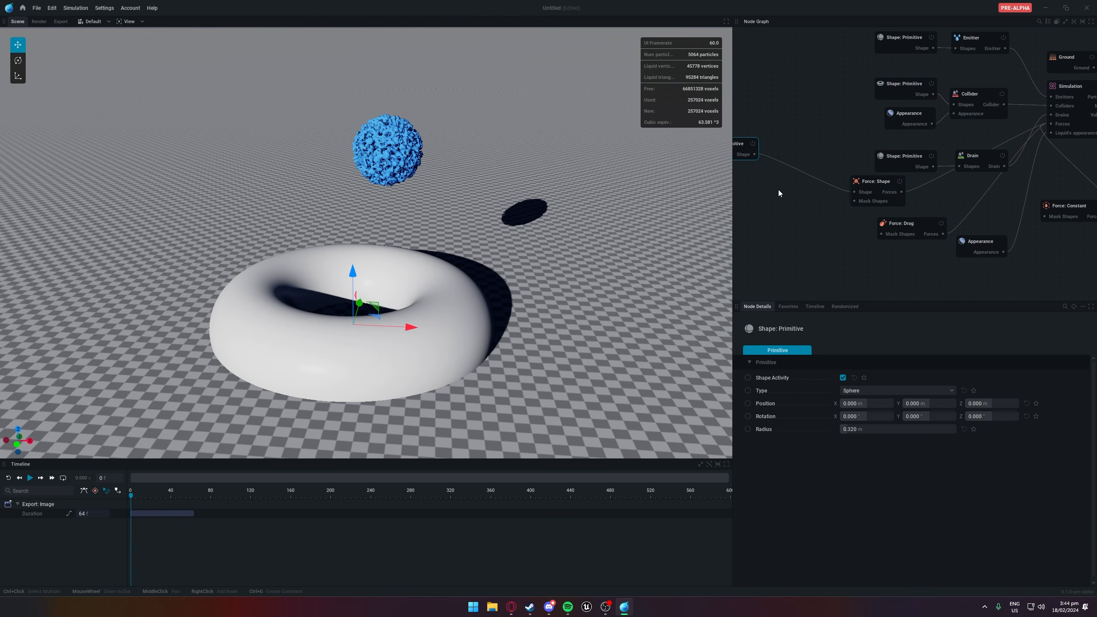
{"action": "middle_click_drag", "start_coordinate": [778, 190], "coordinate": [851, 264]}
{"action": "key", "text": "Delete"}
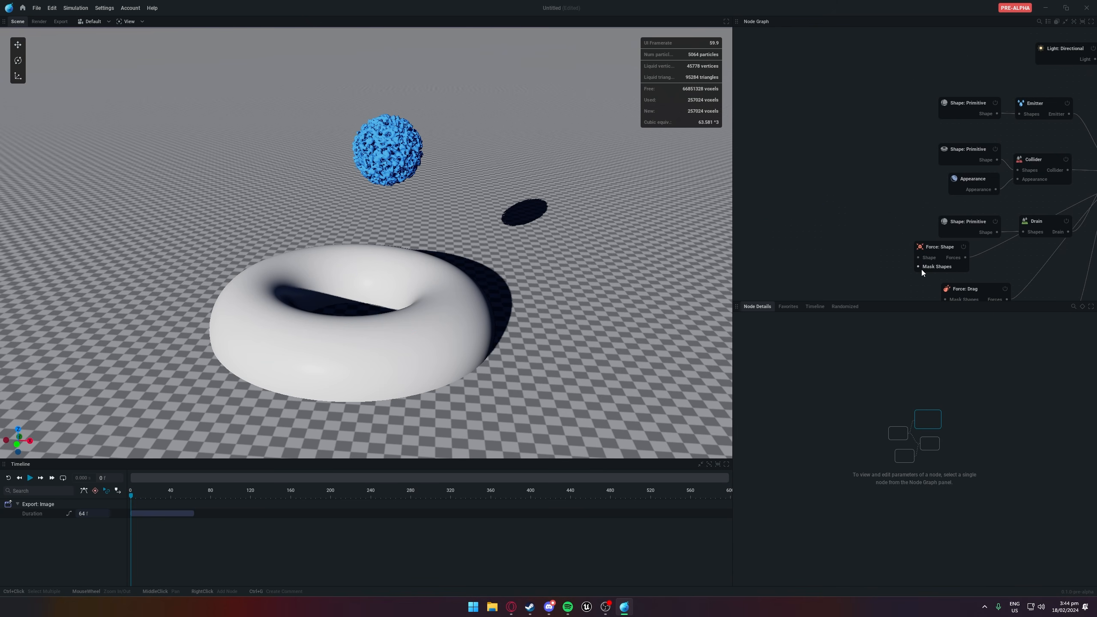
Connect the Emitter's Shape: Primitive to the Shape input of Force: Shape, and inspect the linked nodes
{"action": "left_click_drag", "start_coordinate": [918, 258], "coordinate": [842, 69]}
{"action": "left_click", "coordinate": [937, 248]}
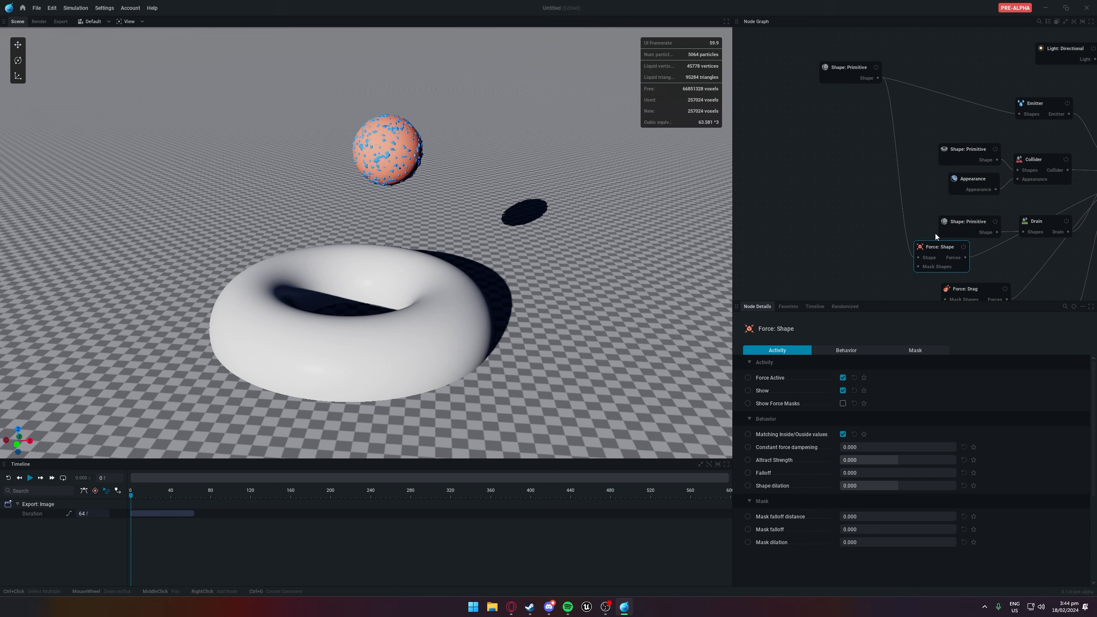
{"action": "left_click", "coordinate": [858, 69]}
{"action": "left_click", "coordinate": [840, 277]}
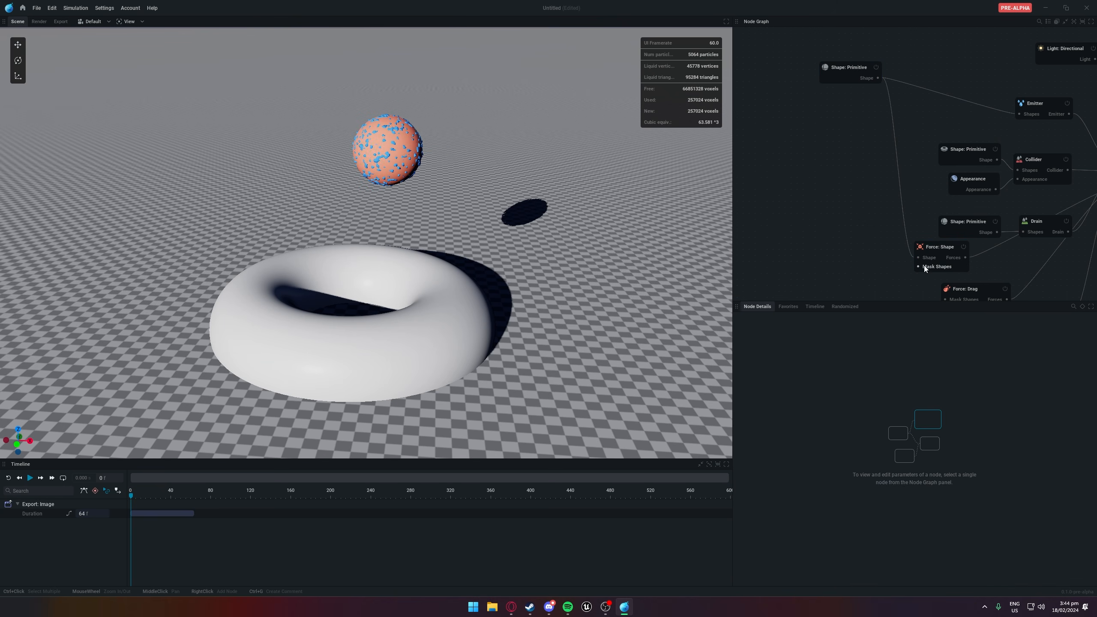
{"action": "left_click", "coordinate": [847, 76]}
{"action": "left_click", "coordinate": [1039, 107]}
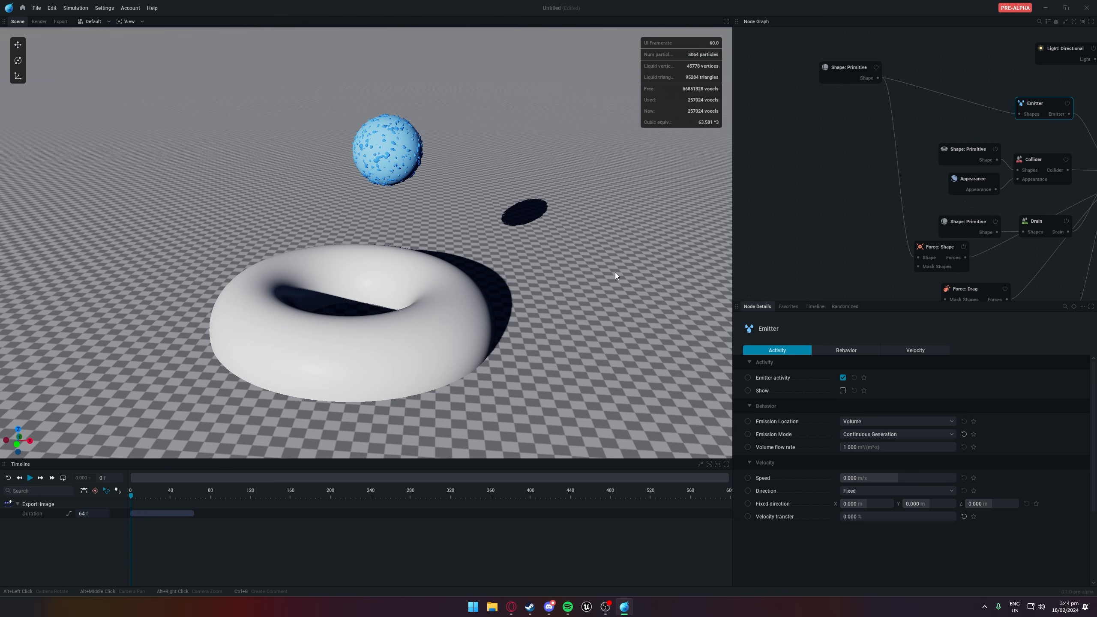
Play the simulation with the shape force, set its Attract Strength to 10, and watch the liquid from several angles
{"action": "key", "text": "space"}
{"action": "left_click_drag", "start_coordinate": [569, 281], "coordinate": [432, 259], "text": "alt"}
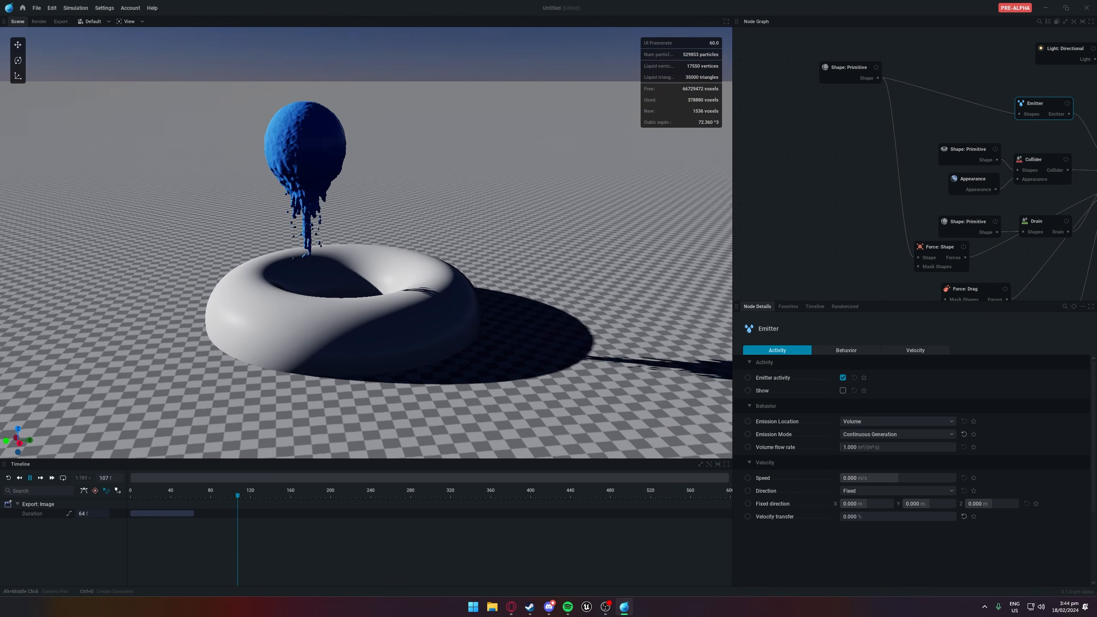
{"action": "left_click", "coordinate": [940, 248]}
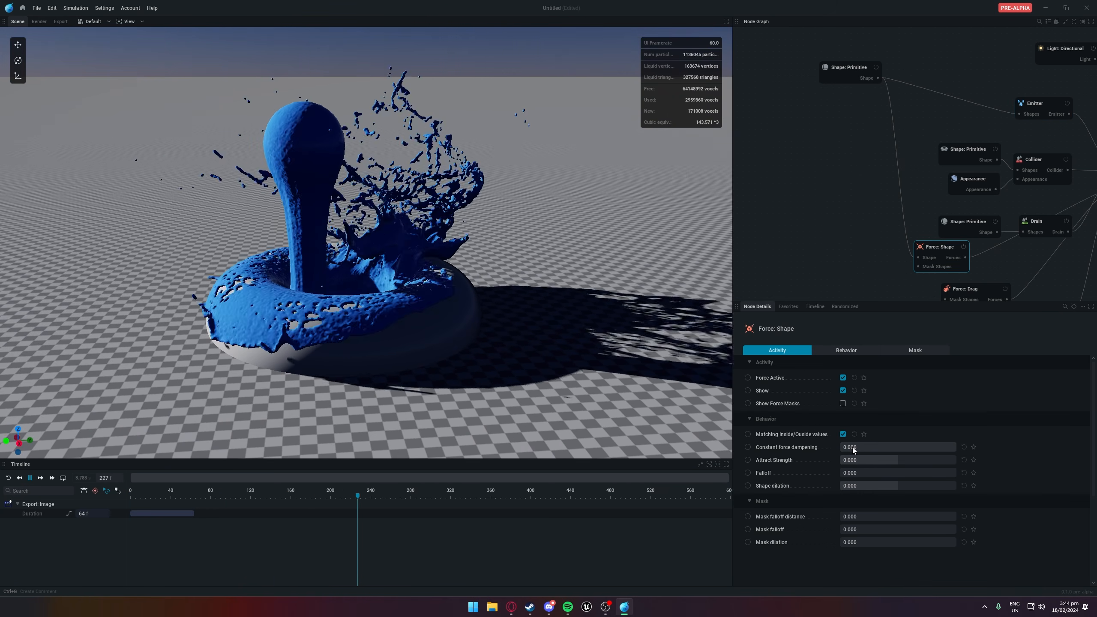
{"action": "left_click_drag", "start_coordinate": [848, 460], "coordinate": [957, 460]}
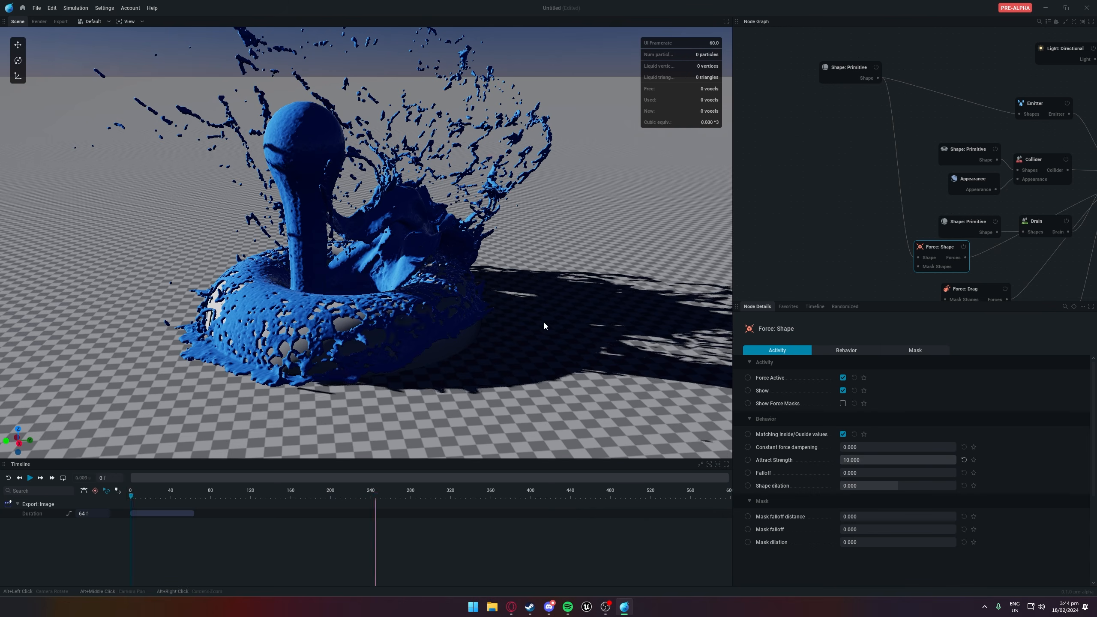
{"action": "left_click_drag", "start_coordinate": [380, 264], "coordinate": [445, 247], "text": "alt"}
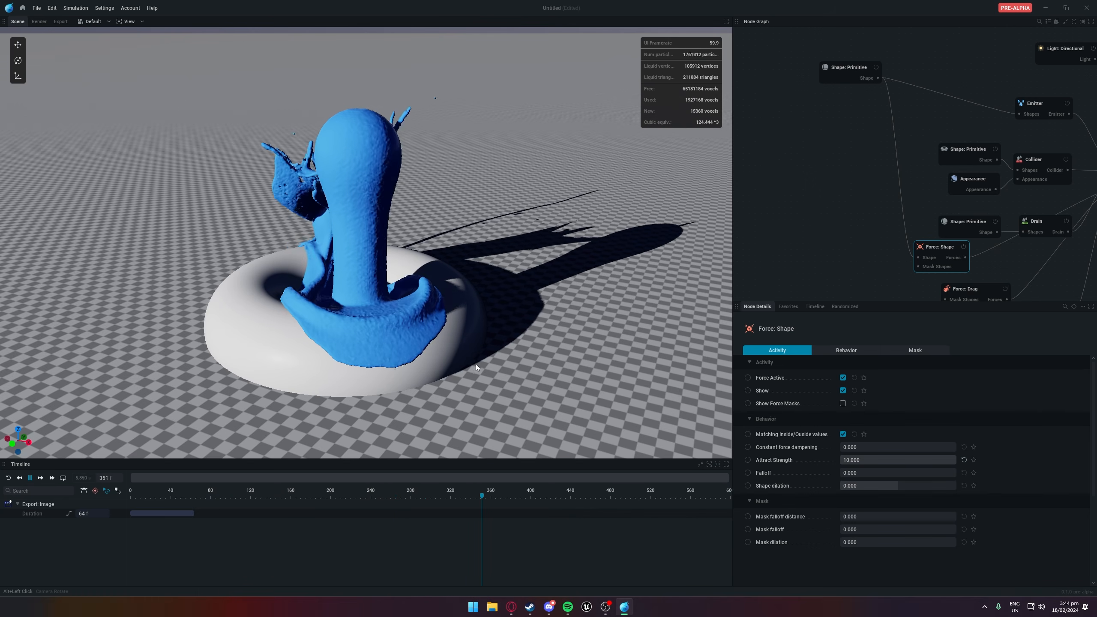
{"action": "left_click_drag", "start_coordinate": [476, 364], "coordinate": [403, 212], "text": "alt"}
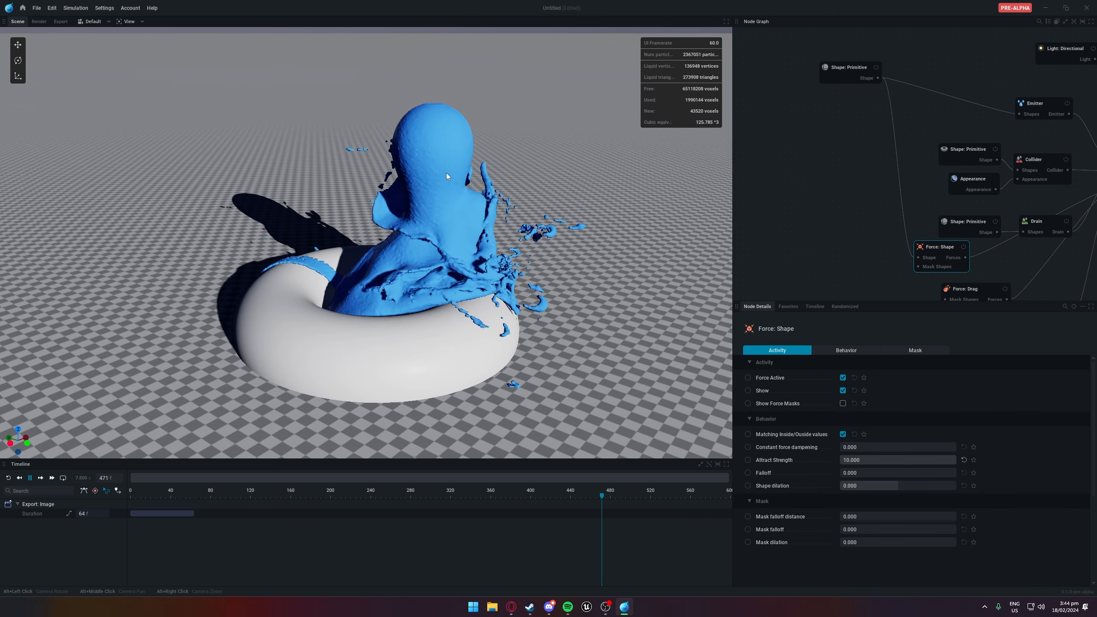
Set the Emitter's Emission Mode to Fill and replay the simulation to examine the attraction
{"action": "key", "text": "space"}
{"action": "left_click", "coordinate": [1033, 112]}
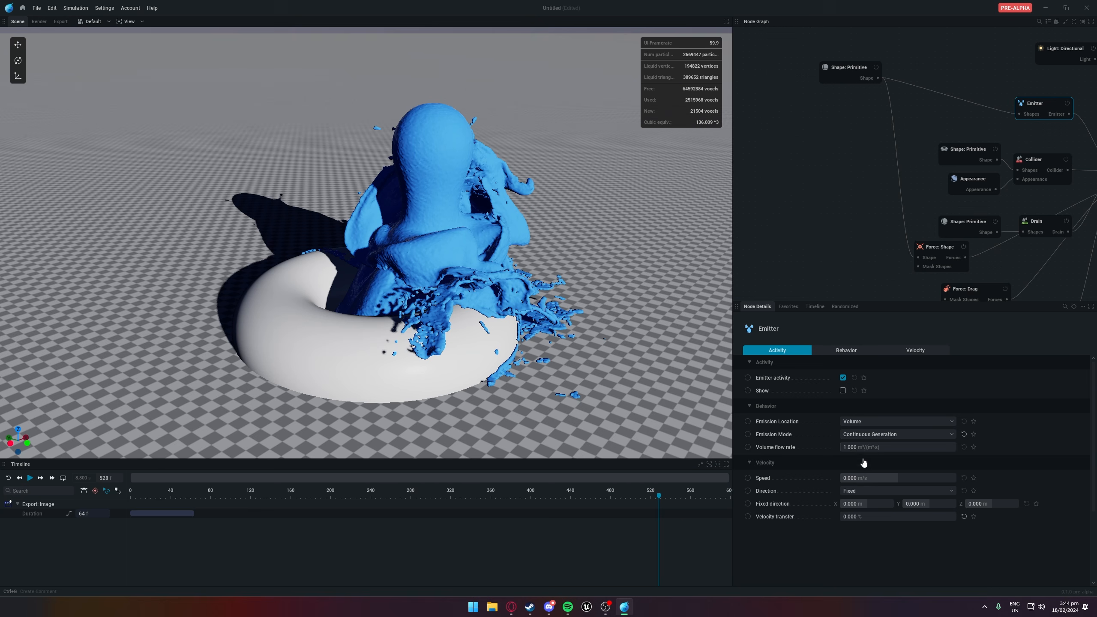
{"action": "left_click", "coordinate": [876, 430]}
{"action": "left_click", "coordinate": [873, 445]}
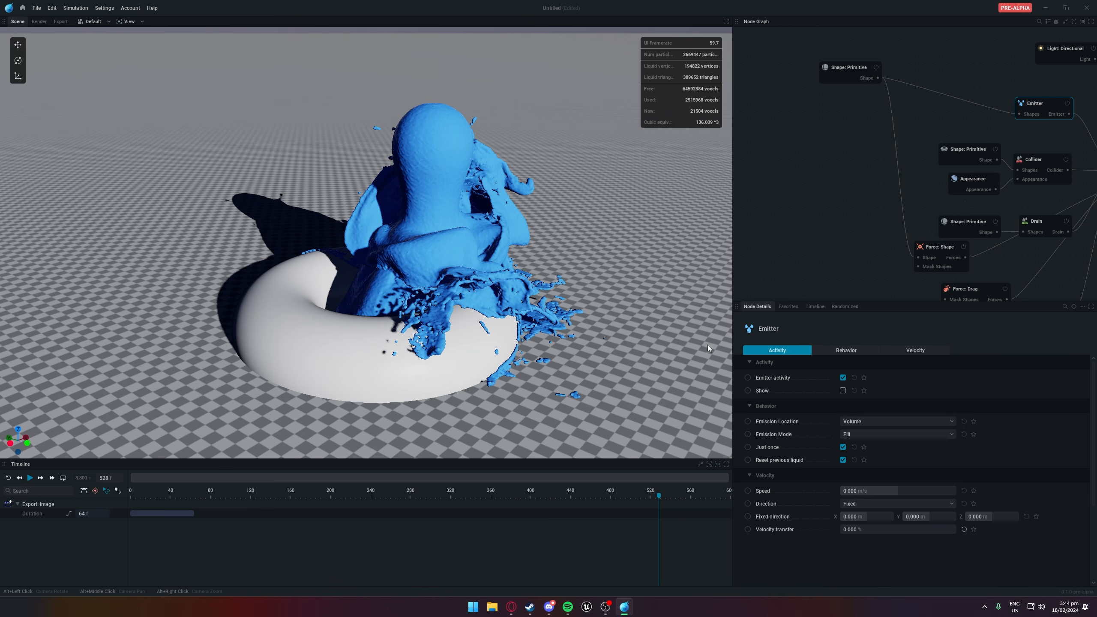
{"action": "key", "text": "space"}
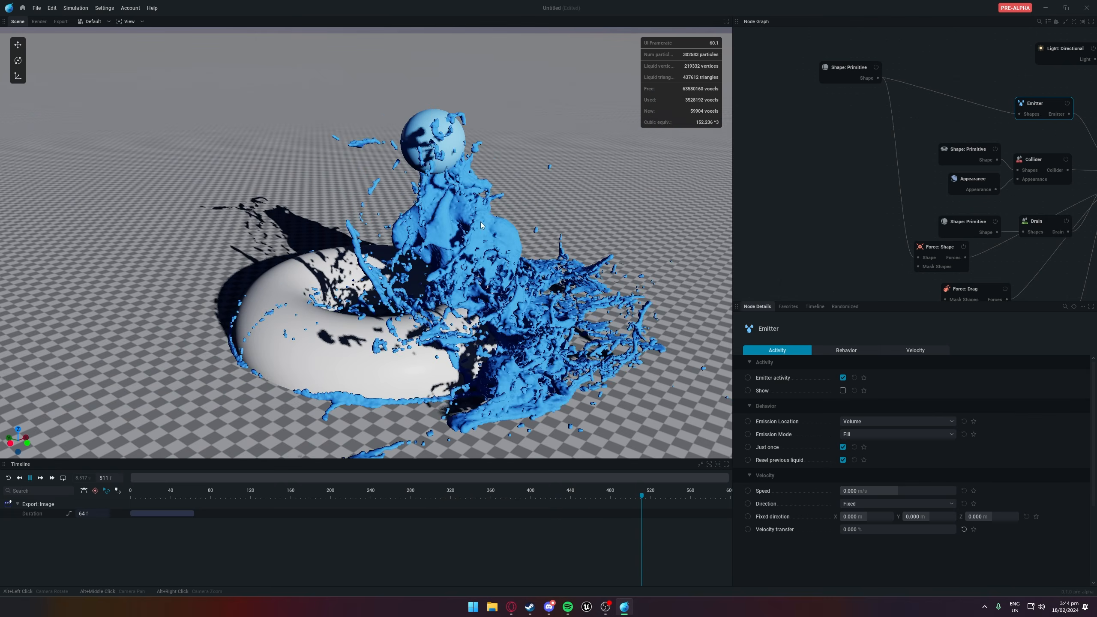
{"action": "left_click_drag", "start_coordinate": [473, 273], "coordinate": [568, 278], "text": "alt"}
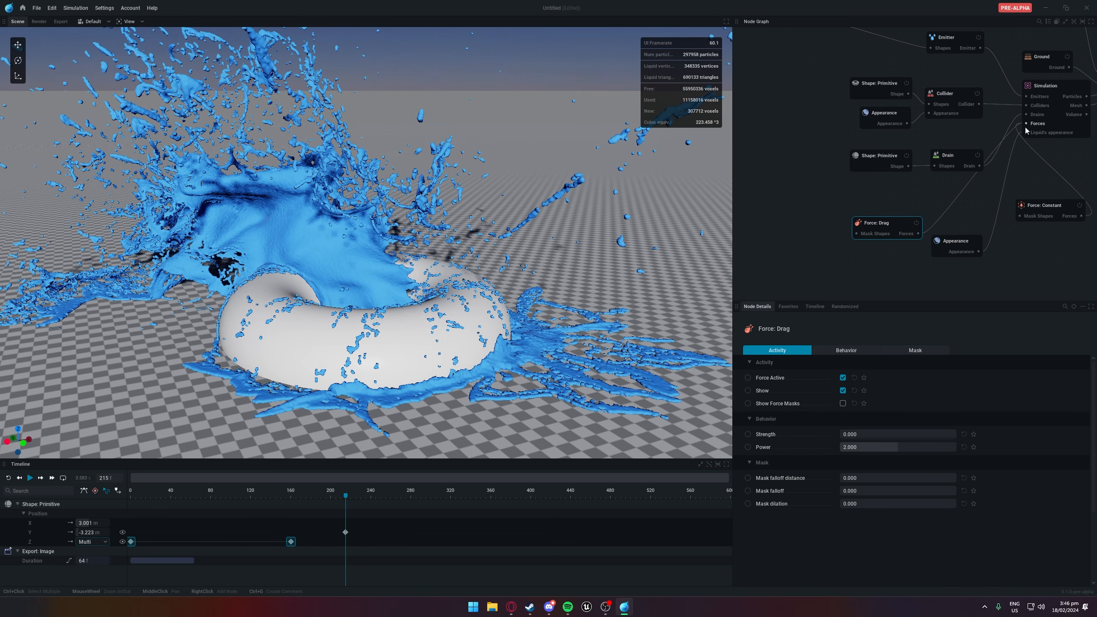
Add a Force: Turbulence node to Simulation's Forces input, place it beside Force: Drag, and review its parameters
{"action": "left_click_drag", "start_coordinate": [1026, 125], "coordinate": [863, 206]}
{"action": "left_click", "coordinate": [836, 246]}
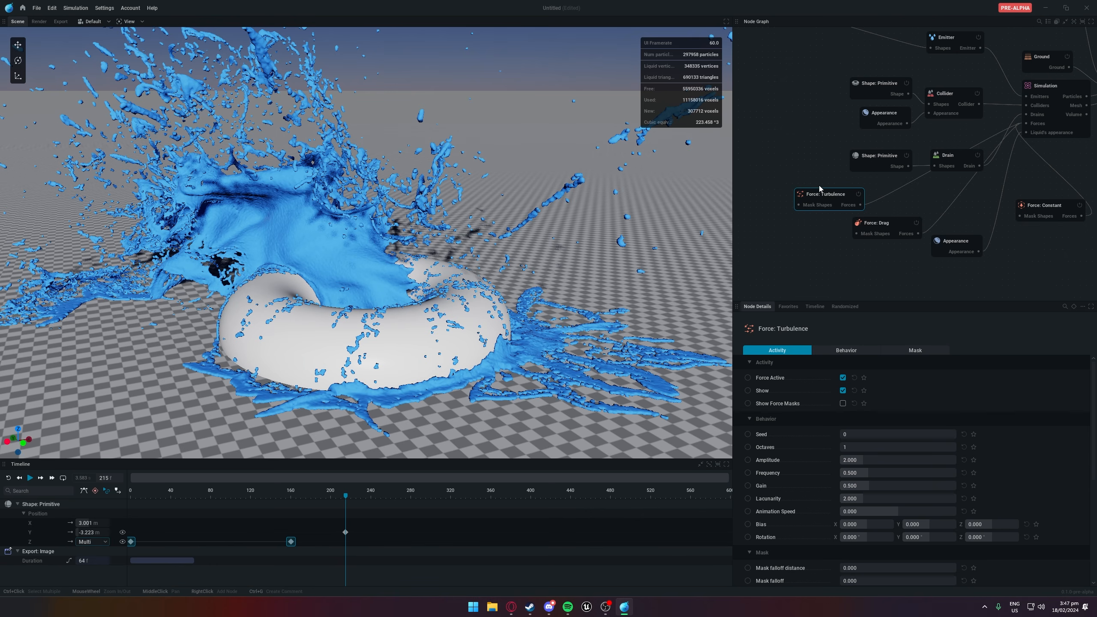
{"action": "left_click_drag", "start_coordinate": [827, 194], "coordinate": [824, 187]}
{"action": "scroll", "coordinate": [757, 392], "scroll_direction": "down", "scroll_amount": 3}
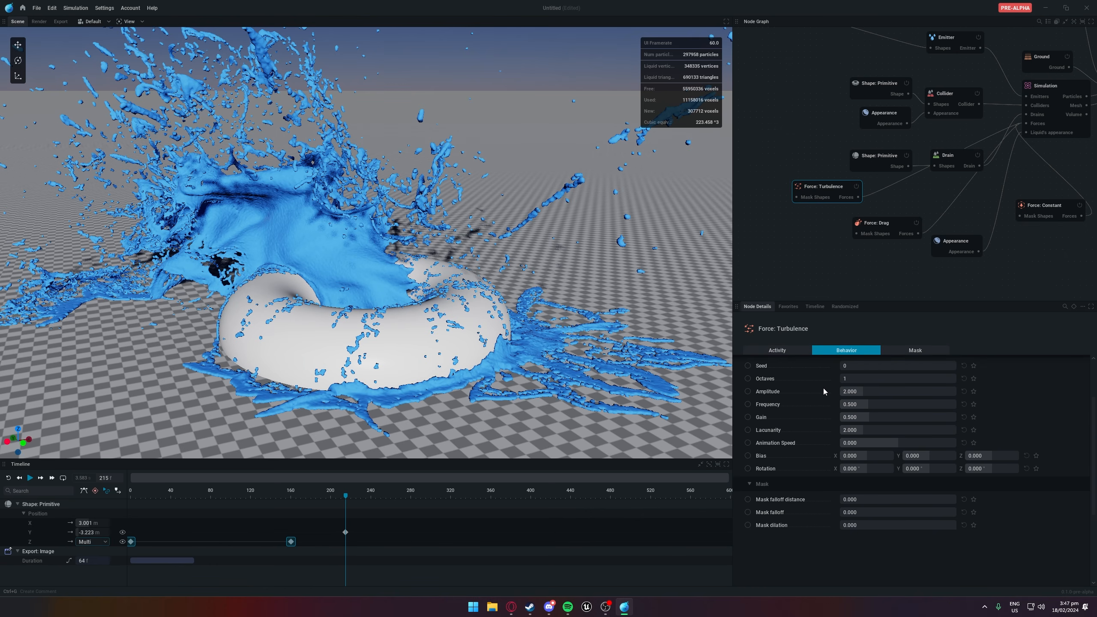
{"action": "scroll", "coordinate": [804, 408], "scroll_direction": "up", "scroll_amount": 3}
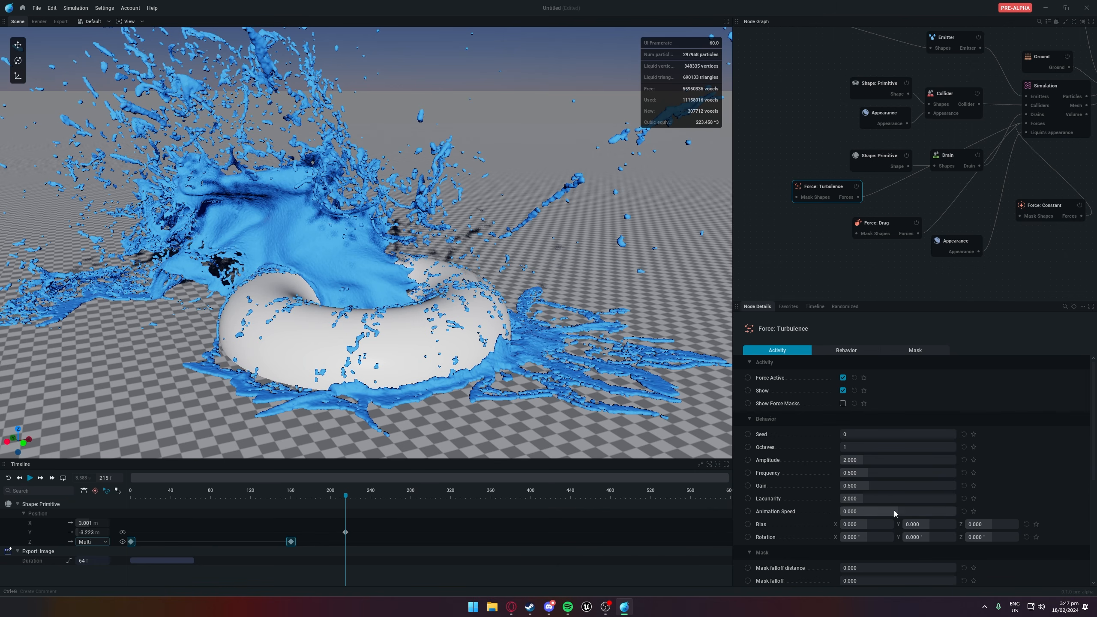
{"action": "scroll", "coordinate": [815, 510], "scroll_direction": "down", "scroll_amount": 3}
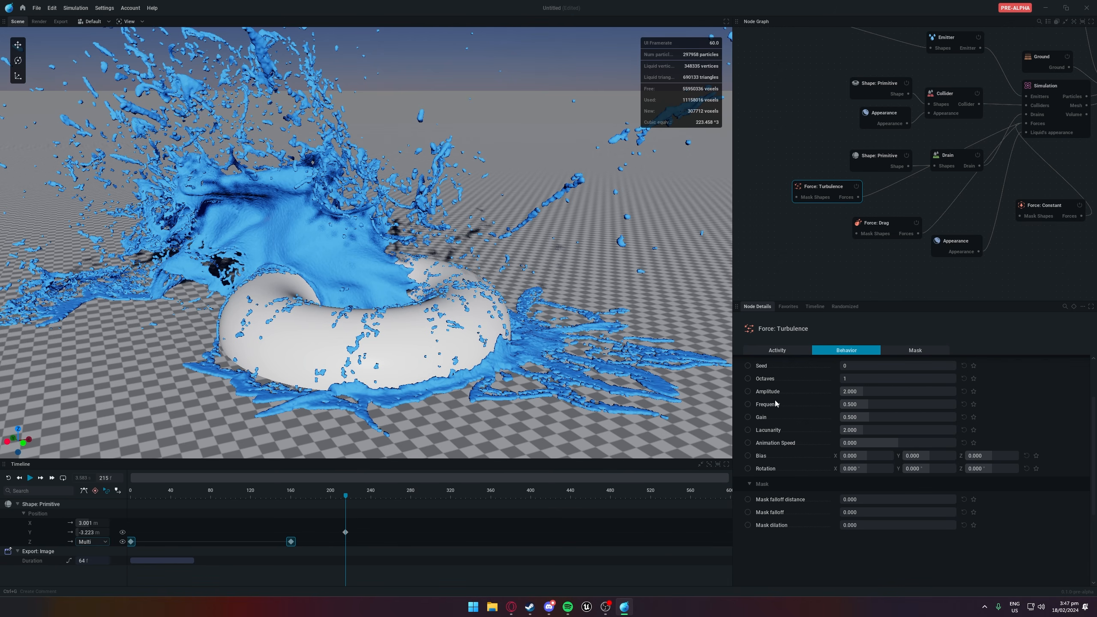
Set the turbulence Amplitude to 6.667 and rerun the simulation from the start
{"action": "mouse_move", "coordinate": [770, 385]}
{"action": "left_click_drag", "start_coordinate": [866, 392], "coordinate": [918, 391]}
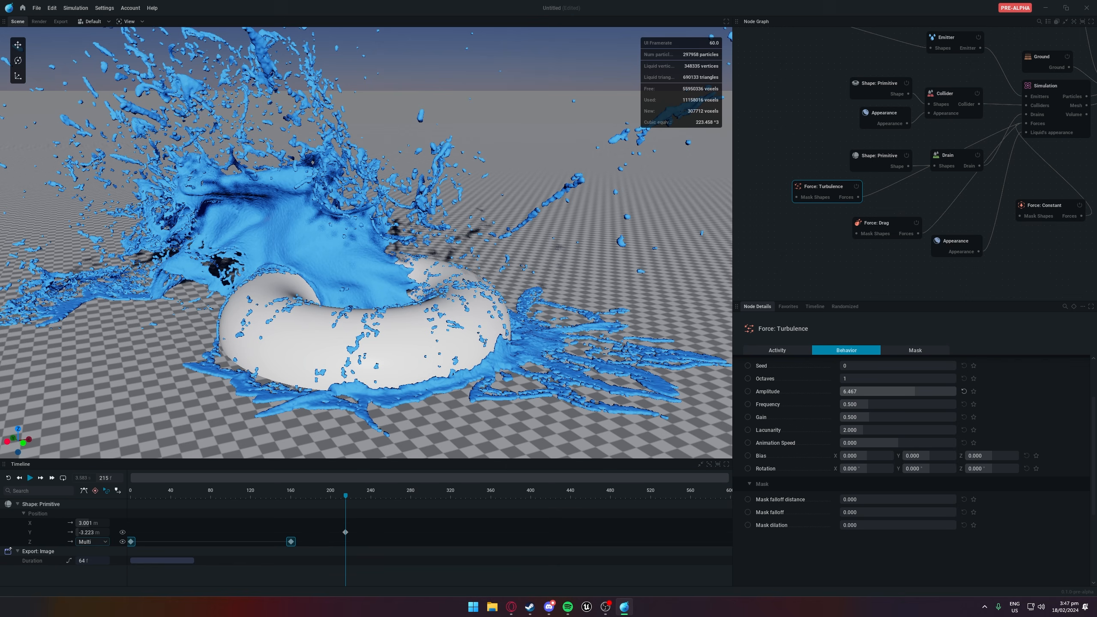
{"action": "key", "text": "space"}
{"action": "key", "text": "r"}
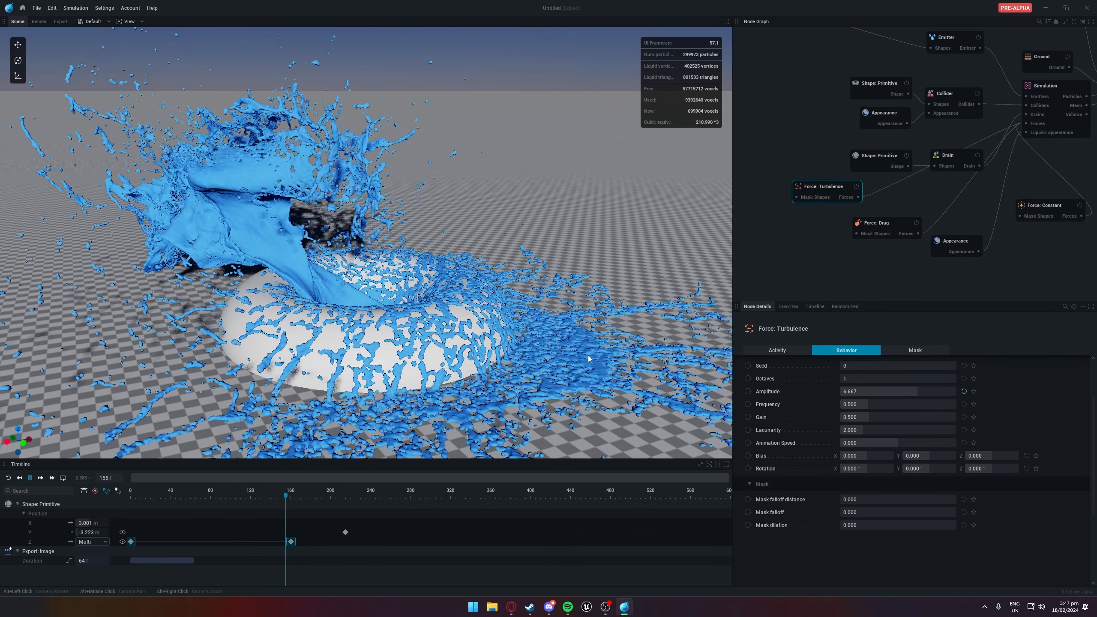
{"action": "key", "text": "space"}
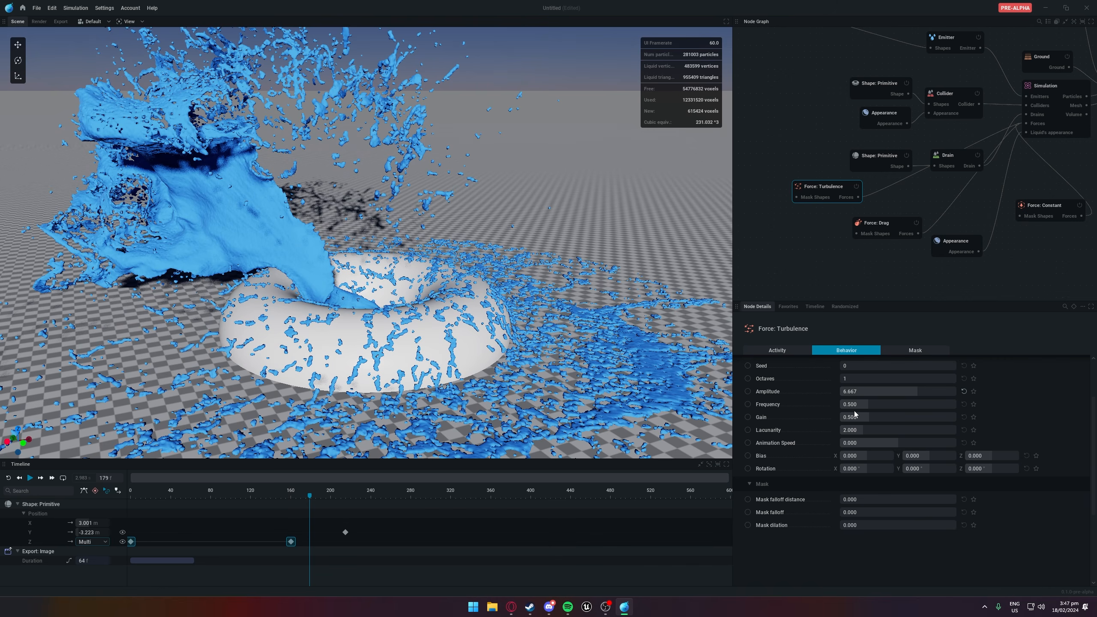
Set the turbulence Frequency to 1.528 and rerun the simulation to examine the falling liquid
{"action": "left_click_drag", "start_coordinate": [860, 404], "coordinate": [928, 404]}
{"action": "key", "text": "space"}
{"action": "key", "text": "r"}
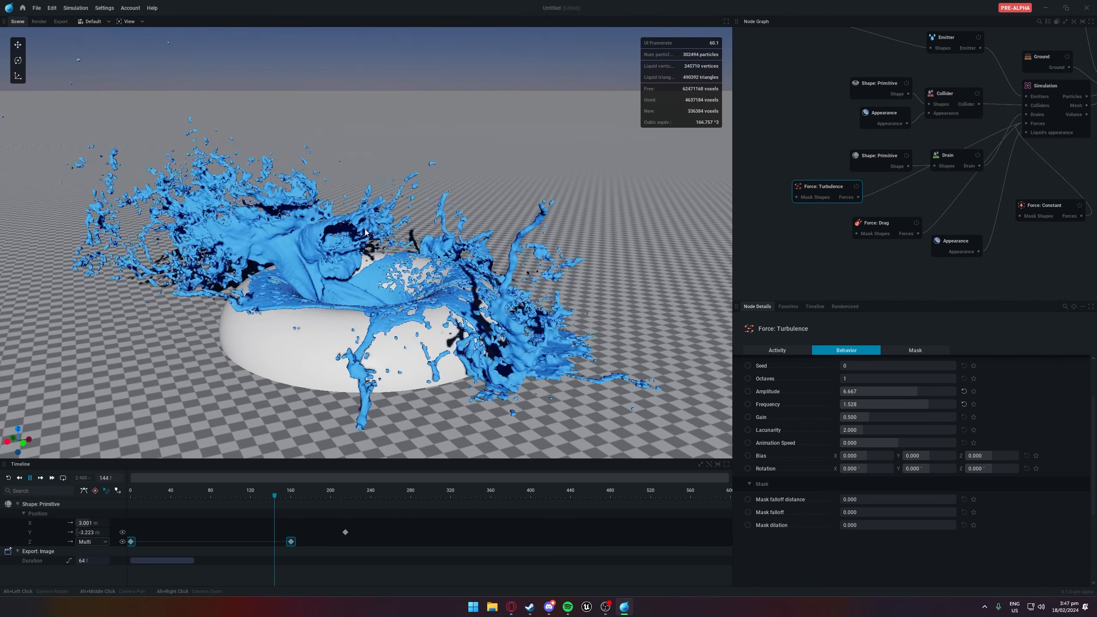
{"action": "key", "text": "space"}
{"action": "key", "text": "space"}
{"action": "key", "text": "r"}
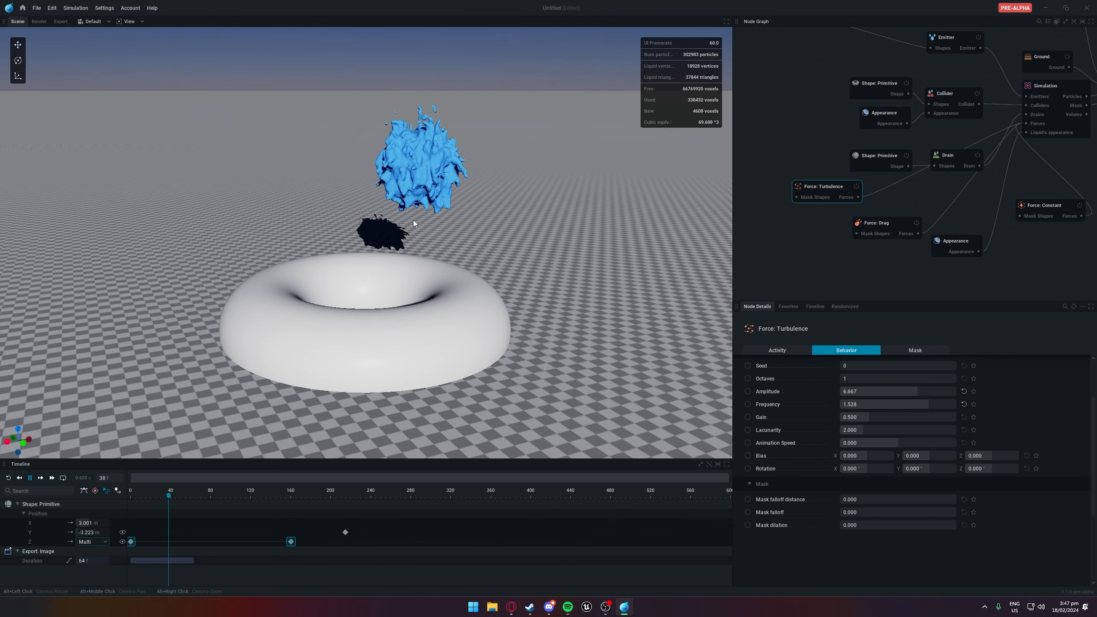
{"action": "key", "text": "space"}
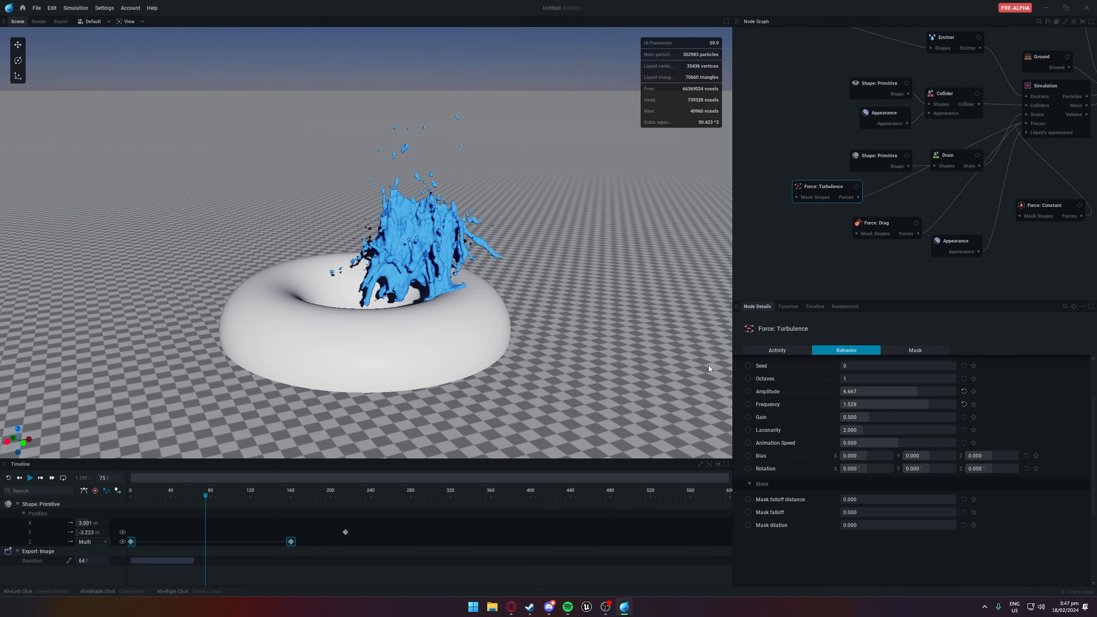
Lower the turbulence Amplitude to 0.767 and to 0, replaying the simulation at each value
{"action": "left_click_drag", "start_coordinate": [905, 392], "coordinate": [849, 392]}
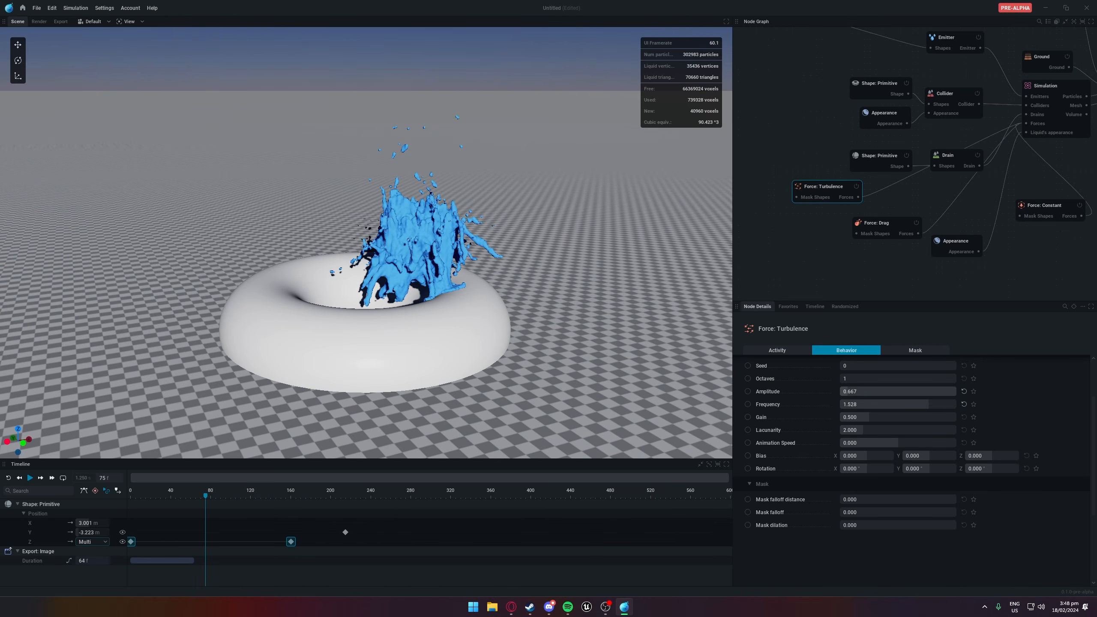
{"action": "key", "text": "space"}
{"action": "key", "text": "r"}
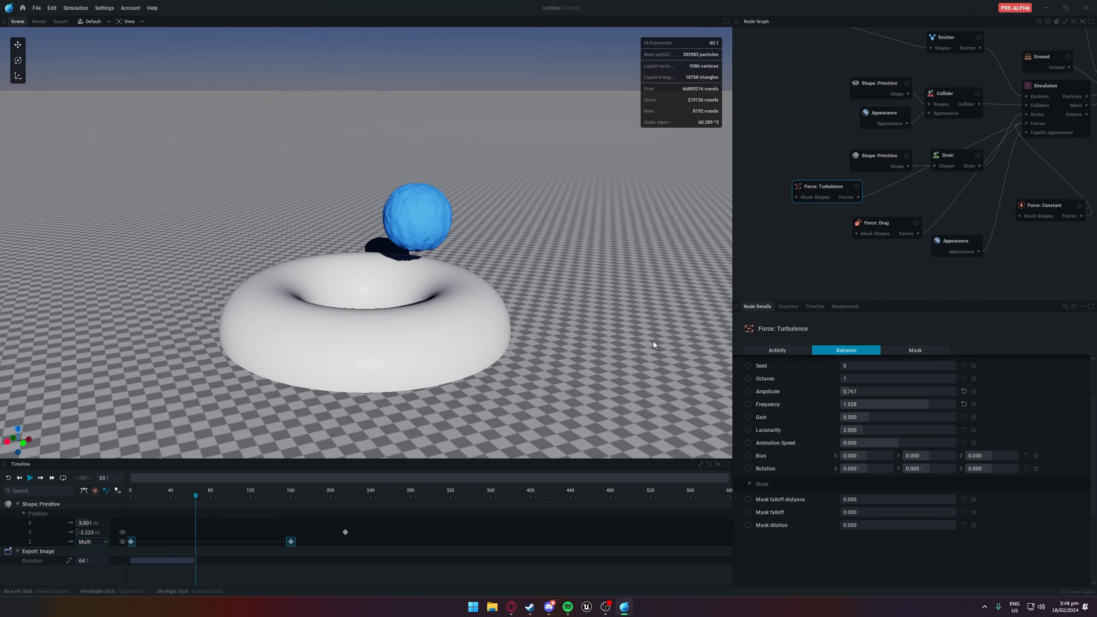
{"action": "left_click_drag", "start_coordinate": [874, 391], "coordinate": [606, 289]}
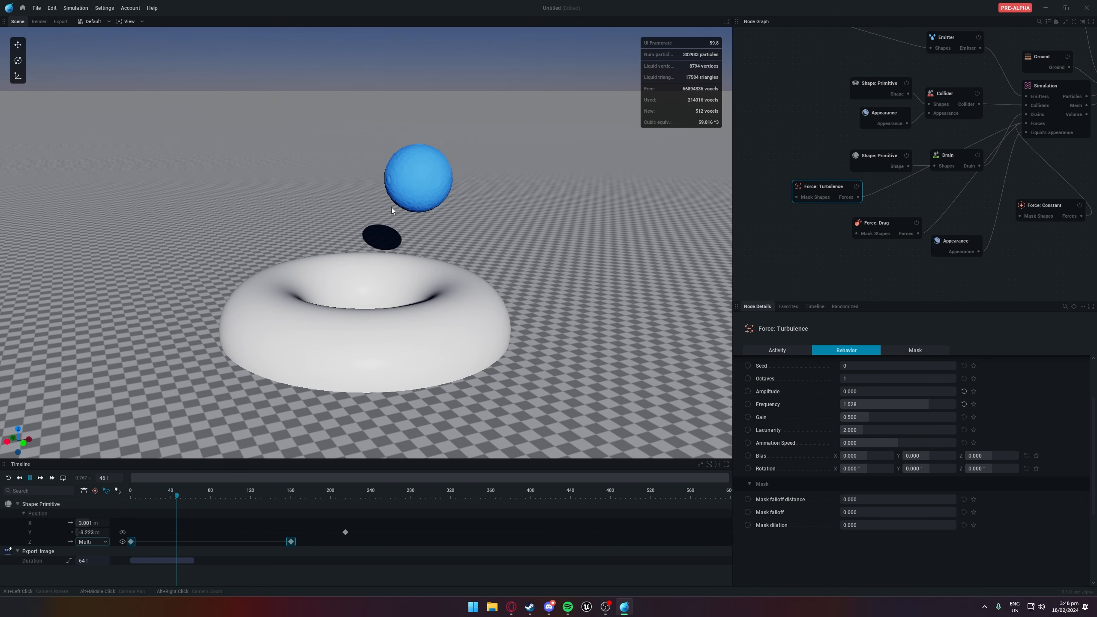
{"action": "key", "text": "space"}
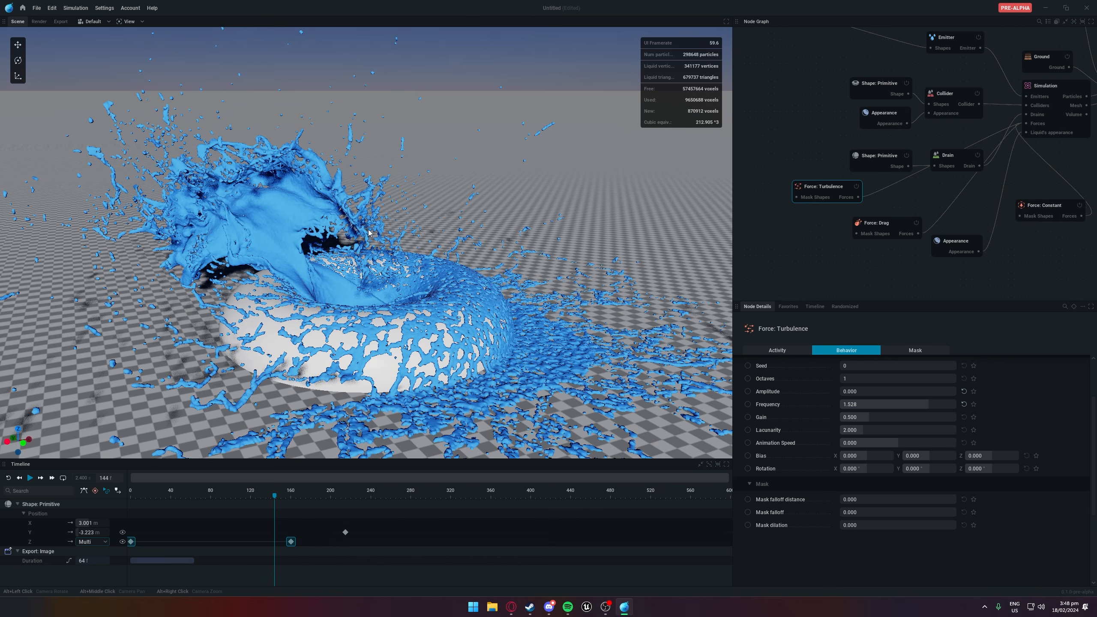
Set the turbulence Amplitude to 7.533 and Frequency to 0.554, replaying the simulation to compare the effect
{"action": "left_click_drag", "start_coordinate": [855, 392], "coordinate": [927, 391]}
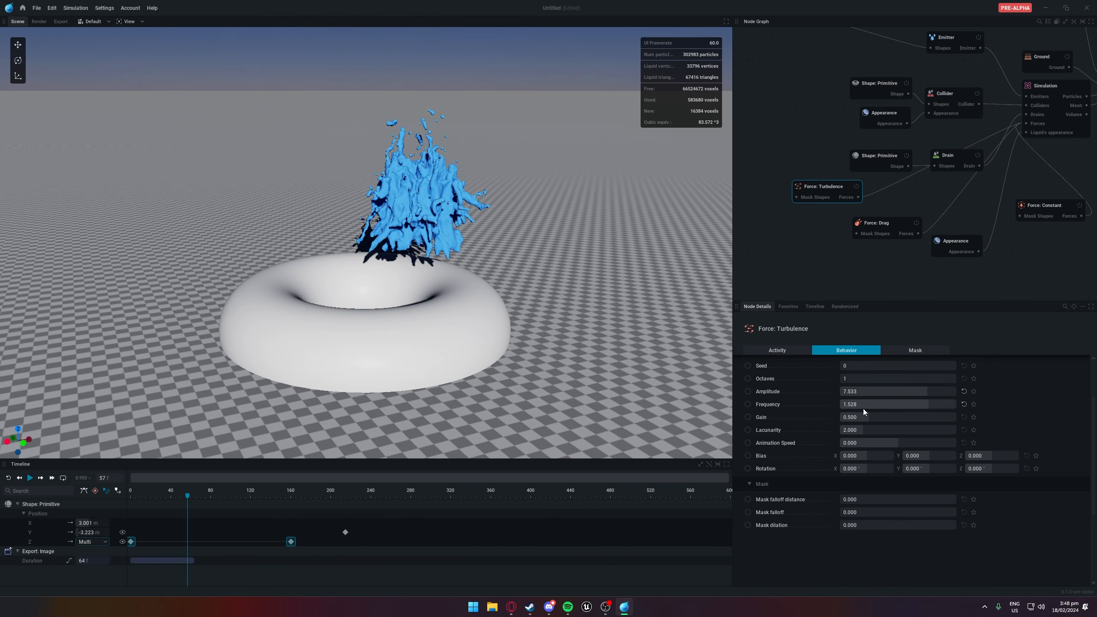
{"action": "mouse_move", "coordinate": [860, 404]}
{"action": "left_mouse_down"}
{"action": "mouse_move", "coordinate": [958, 404]}
{"action": "mouse_move", "coordinate": [871, 404]}
{"action": "left_mouse_up"}
{"action": "key", "text": "space"}
{"action": "key", "text": "space"}
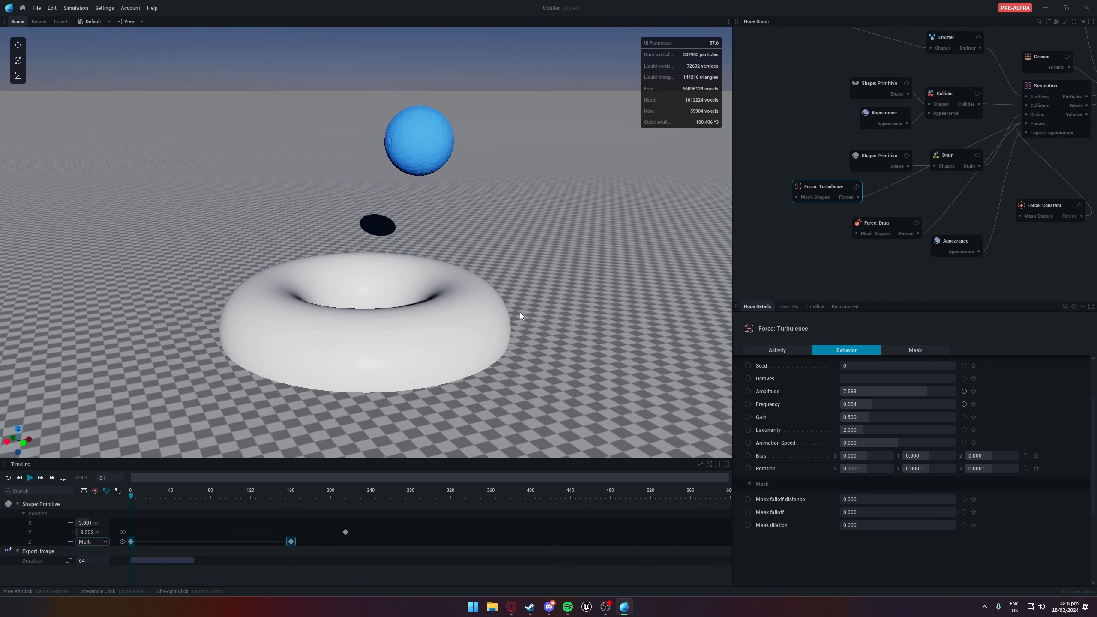
{"action": "key", "text": "space"}
{"action": "key", "text": "space"}
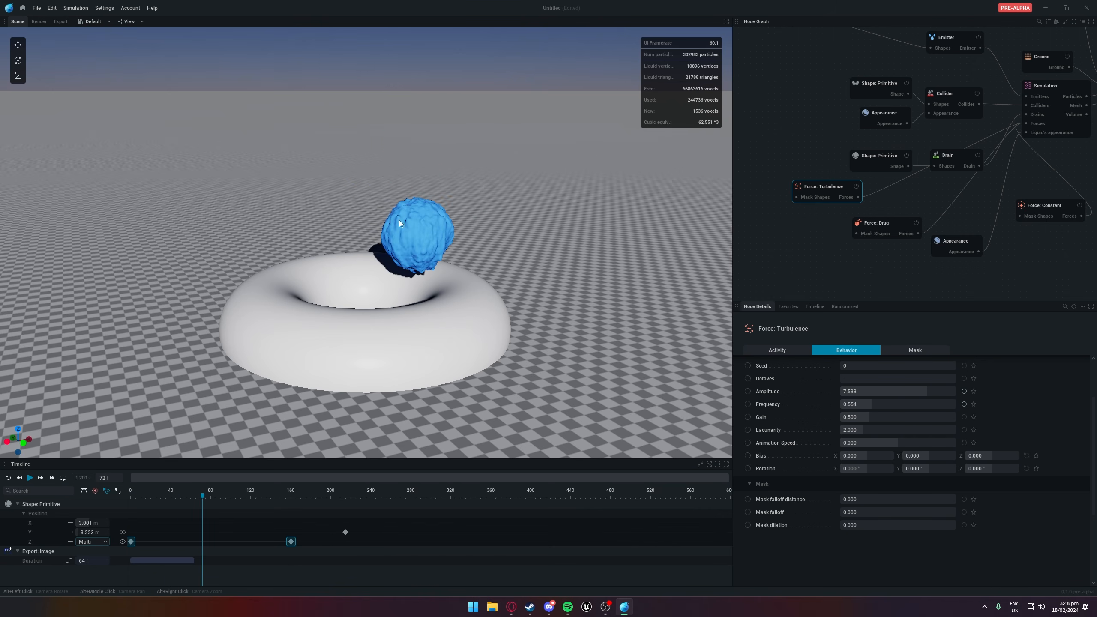
{"action": "key", "text": "space"}
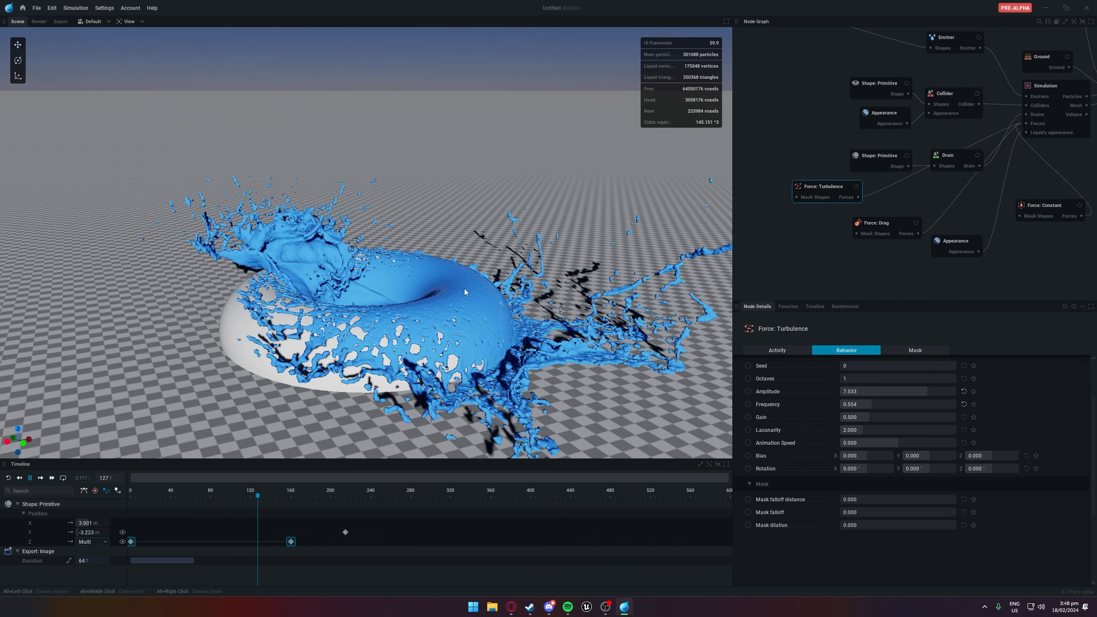
Reset the simulation, delete the turbulence and drag force nodes, and move the liquid's Appearance node below the drain's Shape: Primitive node
{"action": "key", "text": "space"}
{"action": "key", "text": "Home"}
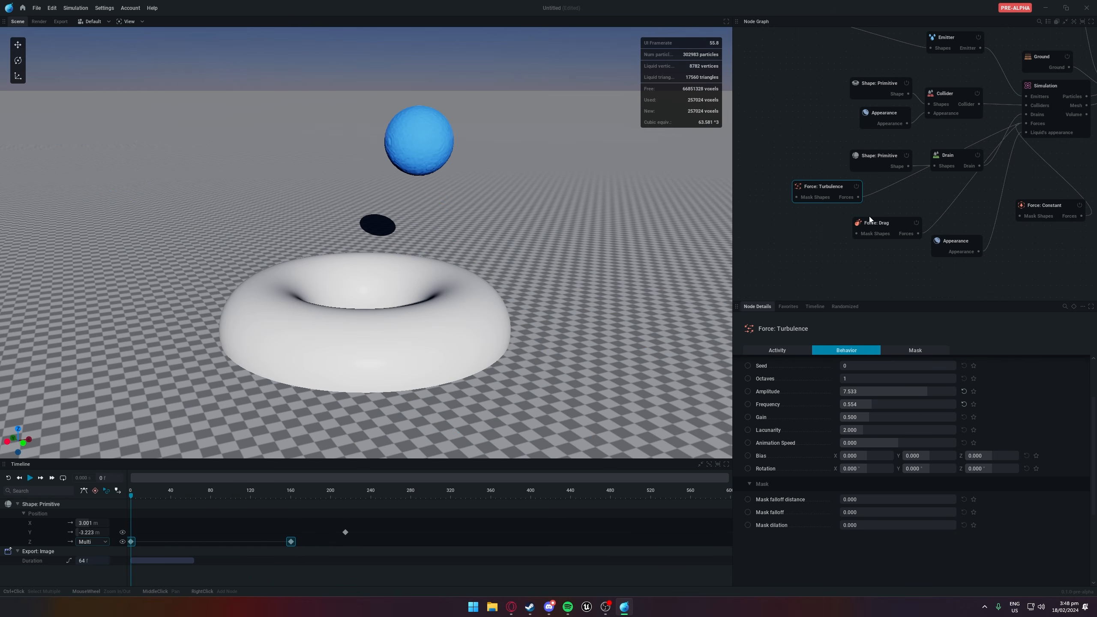
{"action": "key", "text": "Delete"}
{"action": "left_click", "coordinate": [886, 222]}
{"action": "key", "text": "Delete"}
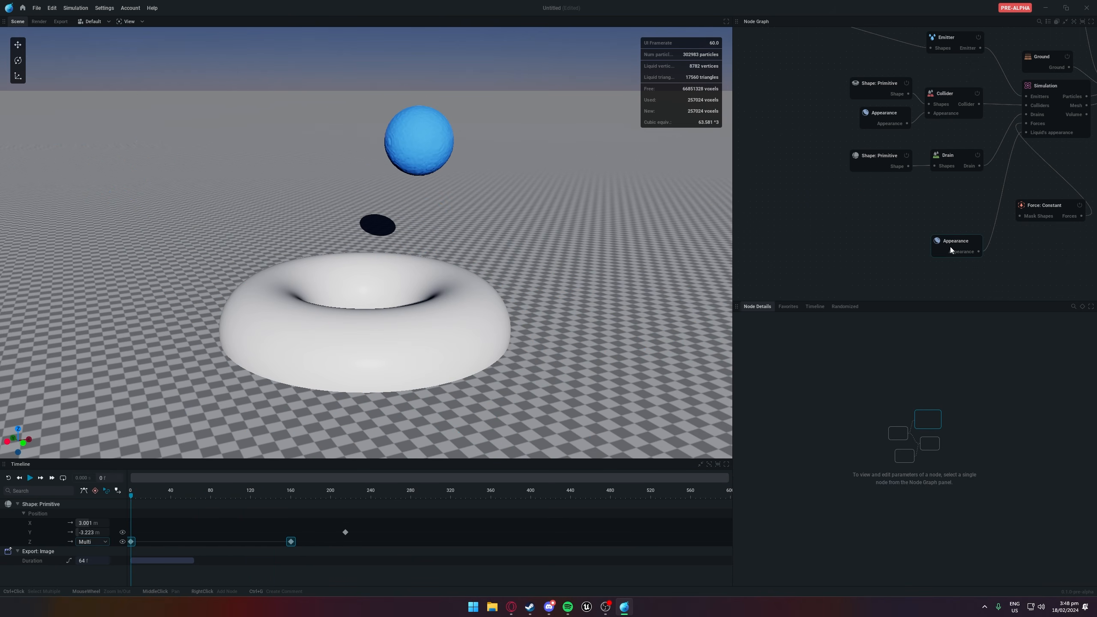
{"action": "left_click_drag", "start_coordinate": [950, 247], "coordinate": [864, 214]}
{"action": "middle_click_drag", "start_coordinate": [976, 243], "coordinate": [862, 290]}
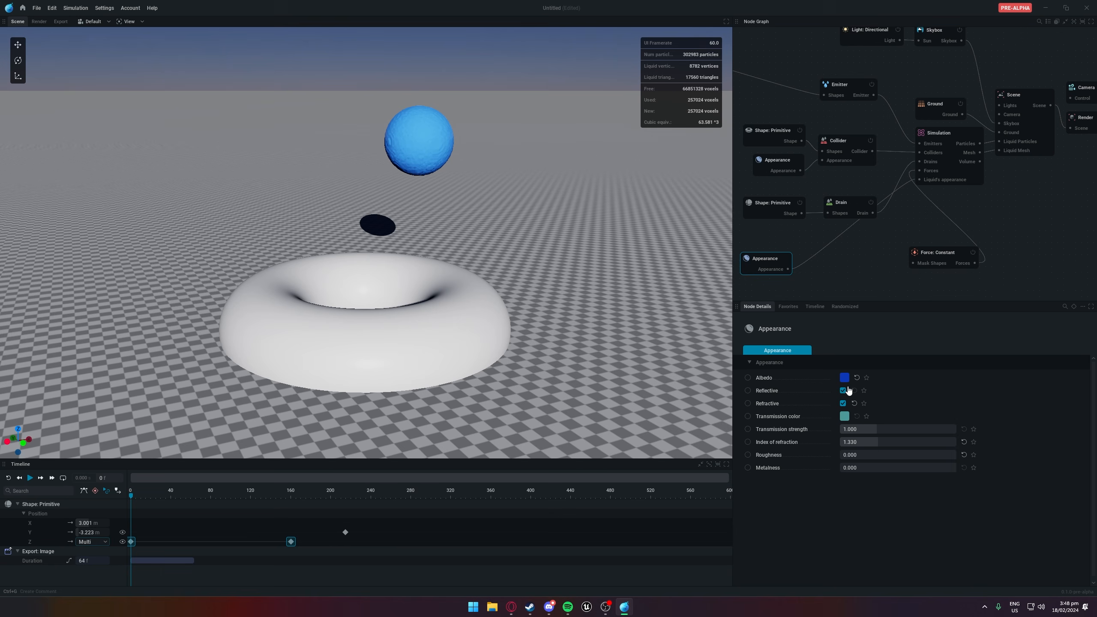
Set the liquid's Albedo to black and play the simulation to frame 154 to examine the dark liquid
{"action": "left_click", "coordinate": [845, 378]}
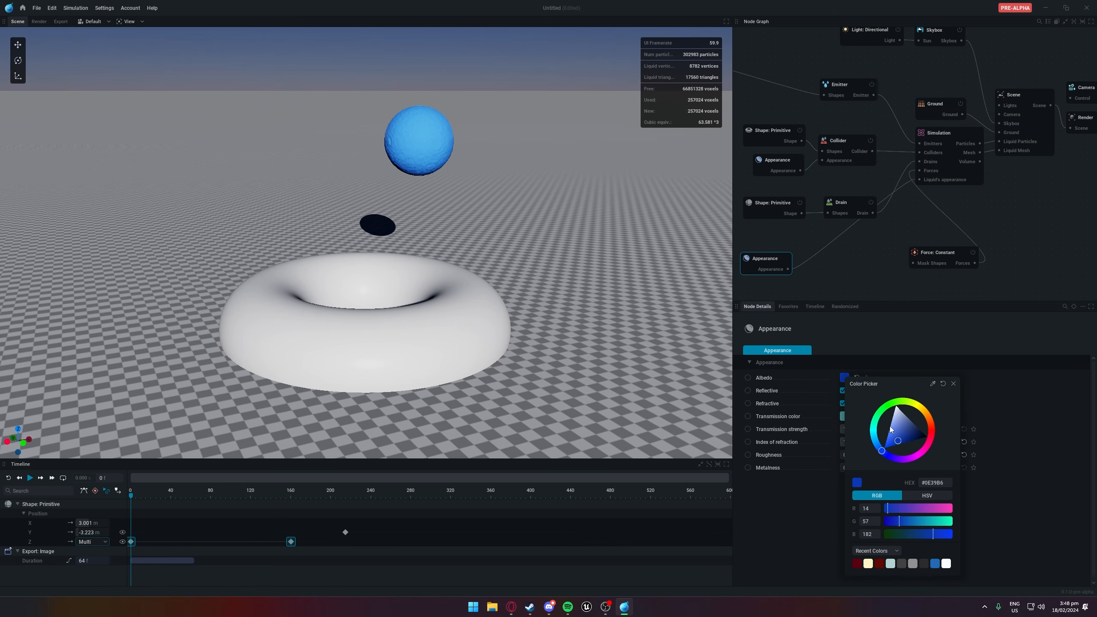
{"action": "mouse_move", "coordinate": [882, 450]}
{"action": "left_mouse_down"}
{"action": "mouse_move", "coordinate": [931, 432]}
{"action": "mouse_move", "coordinate": [907, 435]}
{"action": "mouse_move", "coordinate": [900, 420]}
{"action": "mouse_move", "coordinate": [913, 412]}
{"action": "mouse_move", "coordinate": [879, 364]}
{"action": "mouse_move", "coordinate": [899, 387]}
{"action": "mouse_move", "coordinate": [890, 457]}
{"action": "mouse_move", "coordinate": [925, 438]}
{"action": "left_mouse_up"}
{"action": "middle_click_drag", "start_coordinate": [596, 280], "coordinate": [536, 308]}
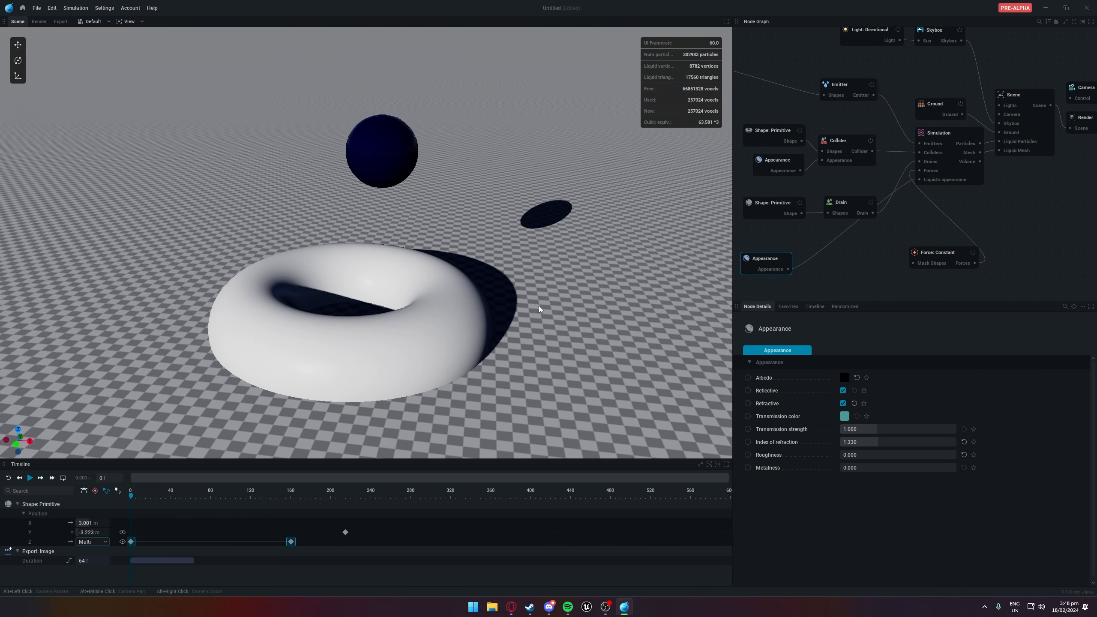
{"action": "key", "text": "space"}
{"action": "middle_click_drag", "start_coordinate": [537, 362], "coordinate": [376, 320]}
{"action": "key", "text": "space"}
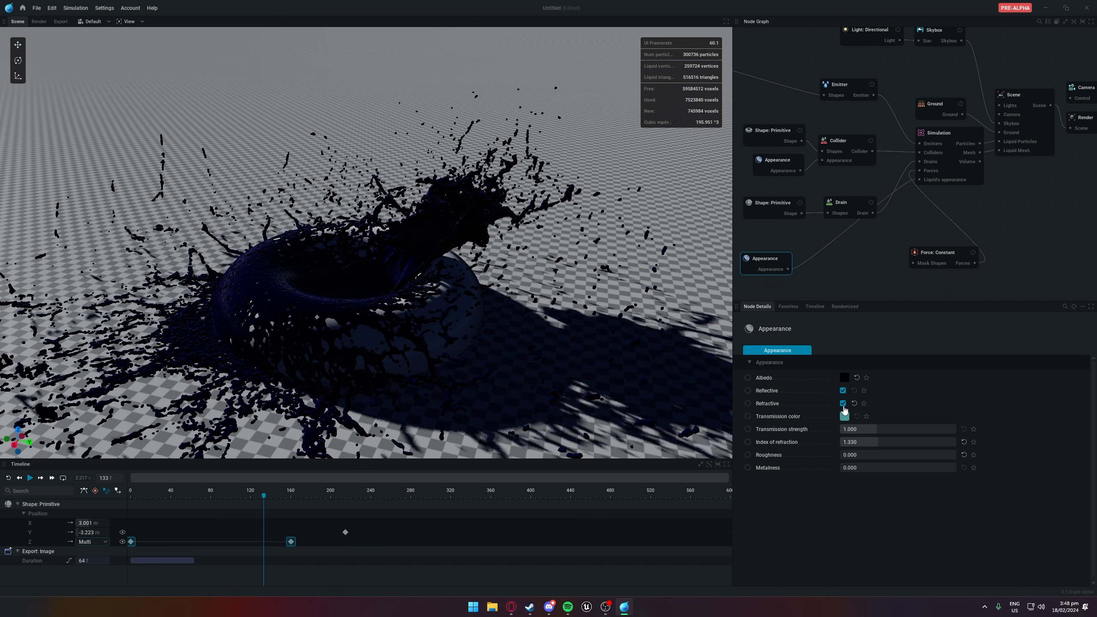
{"action": "left_click", "coordinate": [845, 380]}
{"action": "left_click_drag", "start_coordinate": [345, 311], "coordinate": [555, 342], "text": "alt"}
{"action": "key", "text": "space"}
Preview the black liquid with path tracing on the Render node and turn path tracing back off
{"action": "middle_click_drag", "start_coordinate": [1007, 215], "coordinate": [807, 284]}
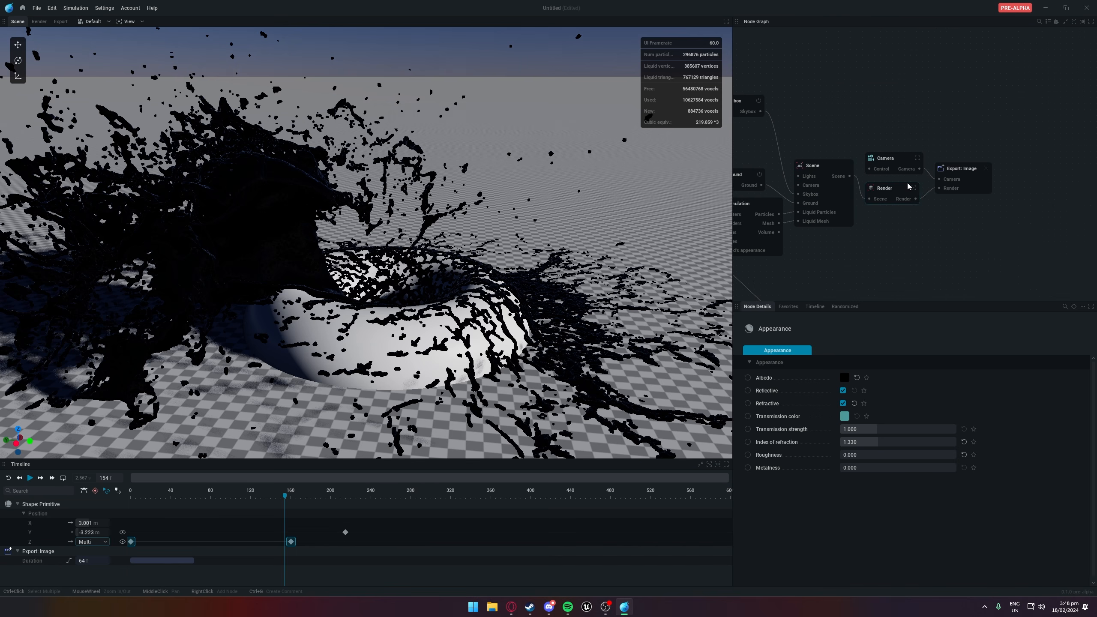
{"action": "middle_click_drag", "start_coordinate": [849, 222], "coordinate": [1053, 108]}
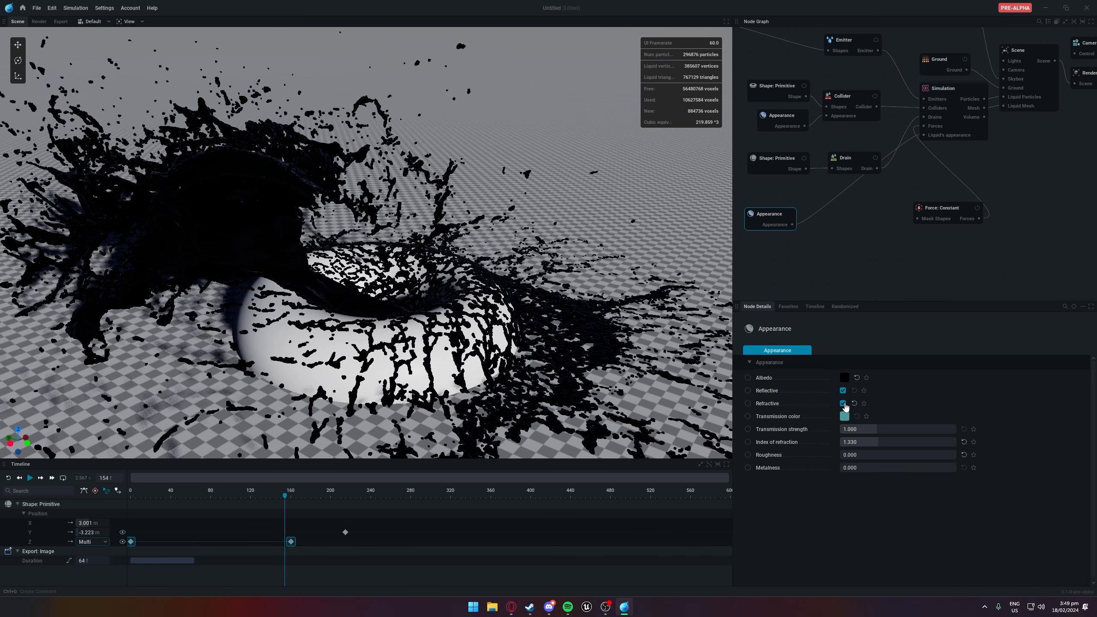
{"action": "middle_click_drag", "start_coordinate": [931, 269], "coordinate": [735, 319]}
{"action": "left_click", "coordinate": [917, 128]}
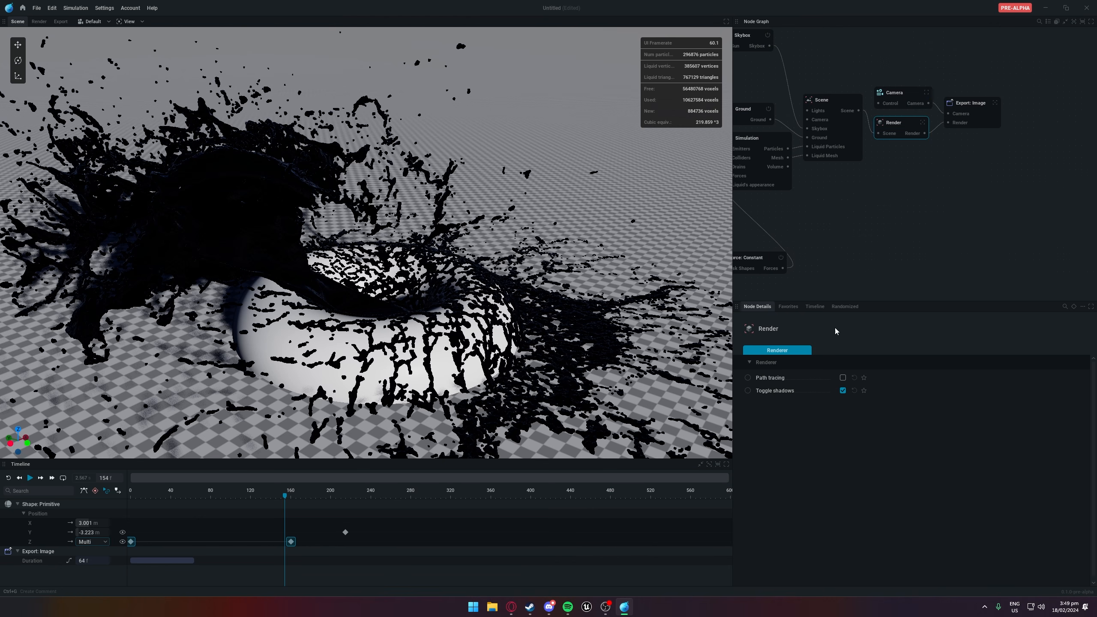
{"action": "left_click", "coordinate": [843, 377]}
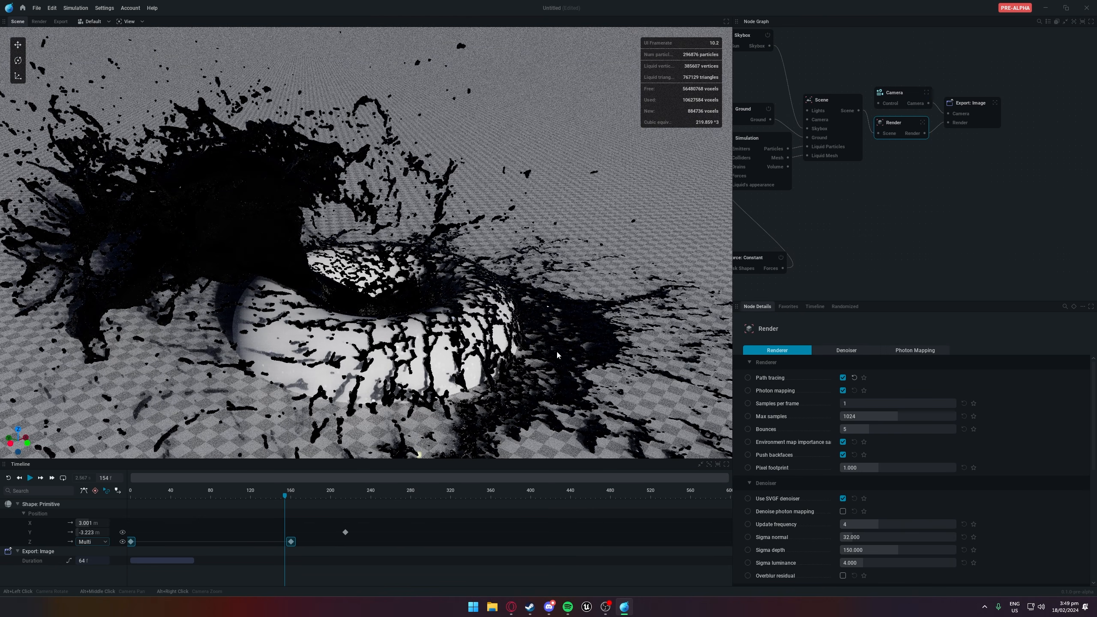
{"action": "left_click", "coordinate": [843, 378]}
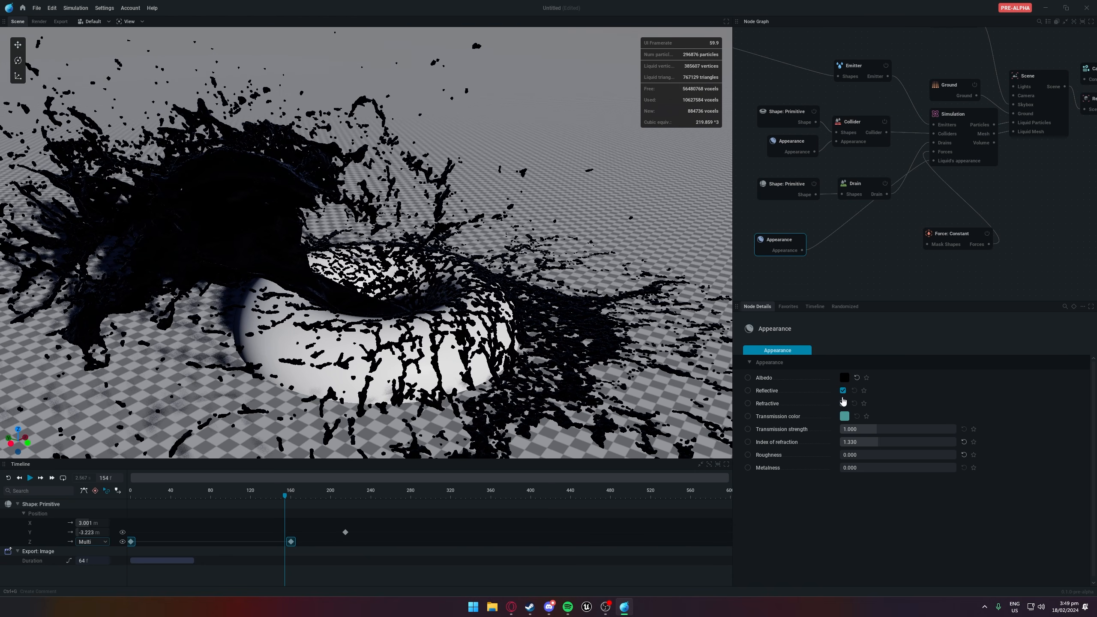
Re-enable Refractive on the liquid's Appearance node and set its Albedo to white, #FFFFFF
{"action": "left_click", "coordinate": [842, 404]}
{"action": "left_click", "coordinate": [844, 379]}
{"action": "left_click_drag", "start_coordinate": [897, 420], "coordinate": [867, 404]}
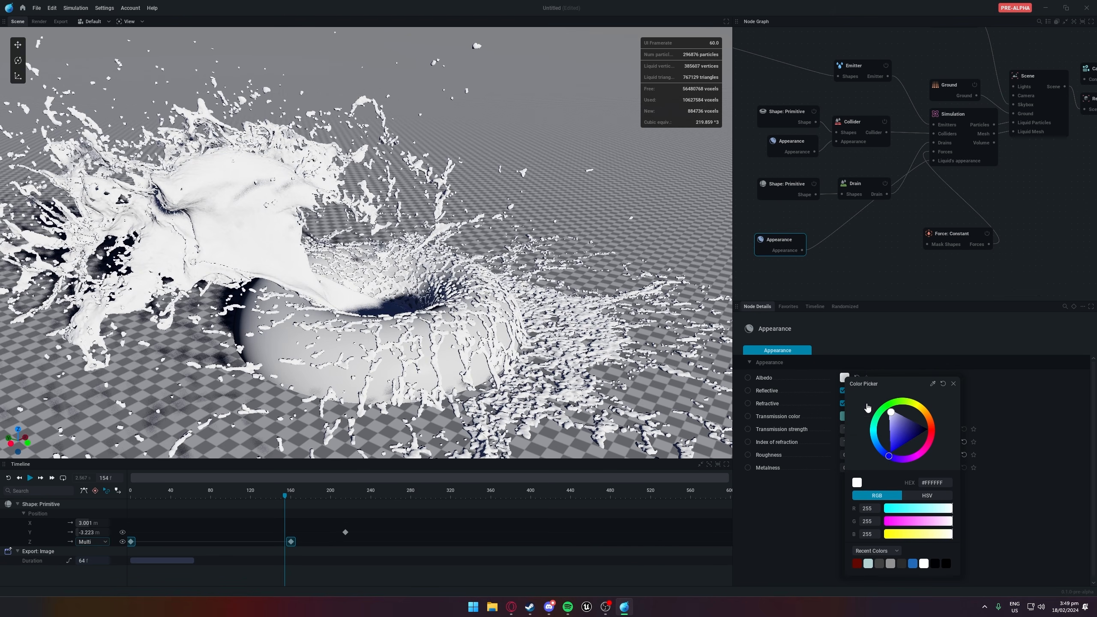
{"action": "left_click", "coordinate": [862, 300]}
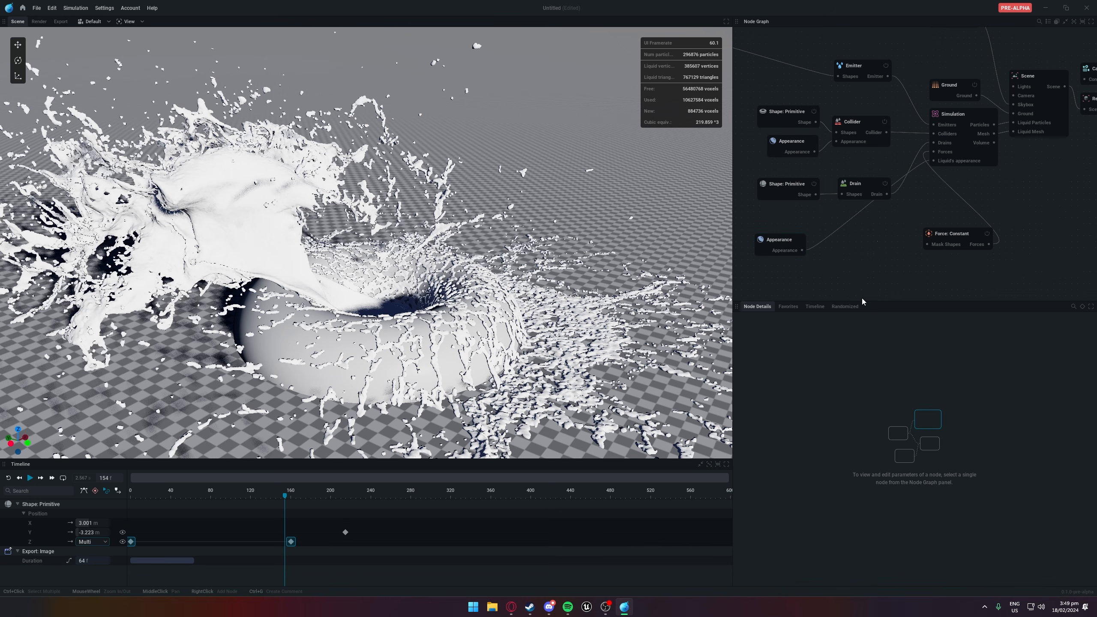
Set the Transmission color of the liquid's Appearance node to pale cyan, #C6E4E4
{"action": "left_click", "coordinate": [780, 242]}
{"action": "left_click", "coordinate": [842, 416]}
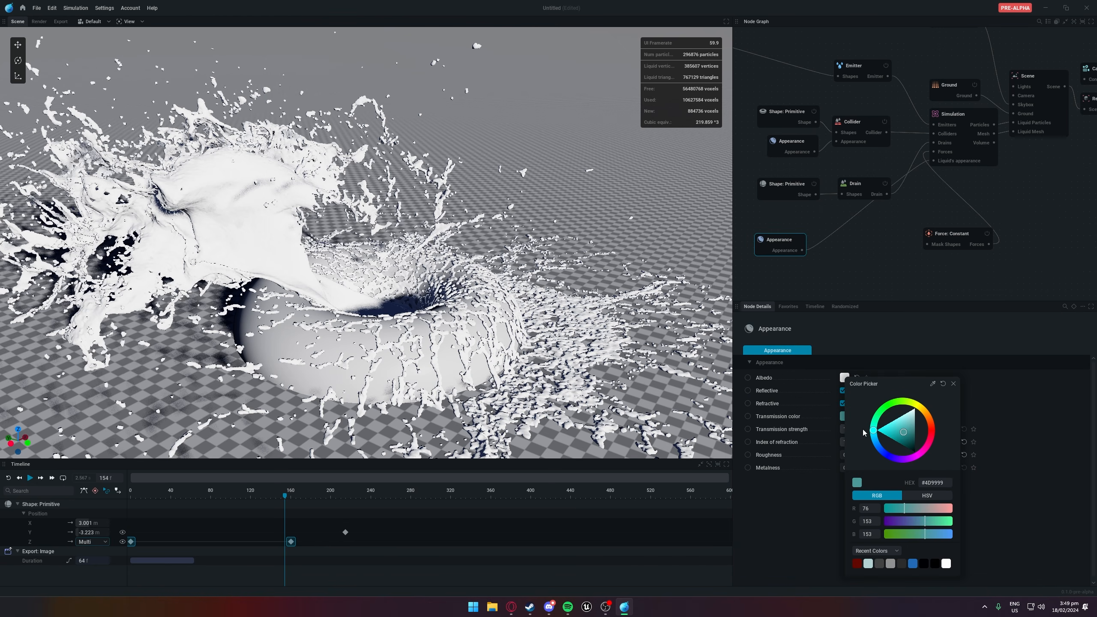
{"action": "left_click_drag", "start_coordinate": [885, 429], "coordinate": [910, 420]}
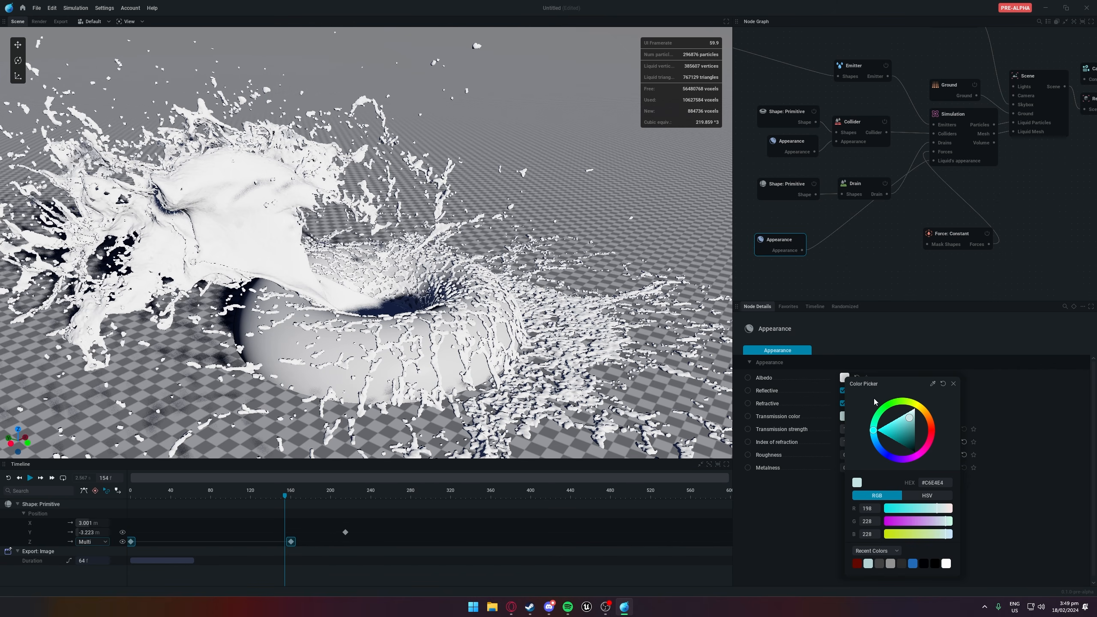
{"action": "left_click", "coordinate": [818, 493]}
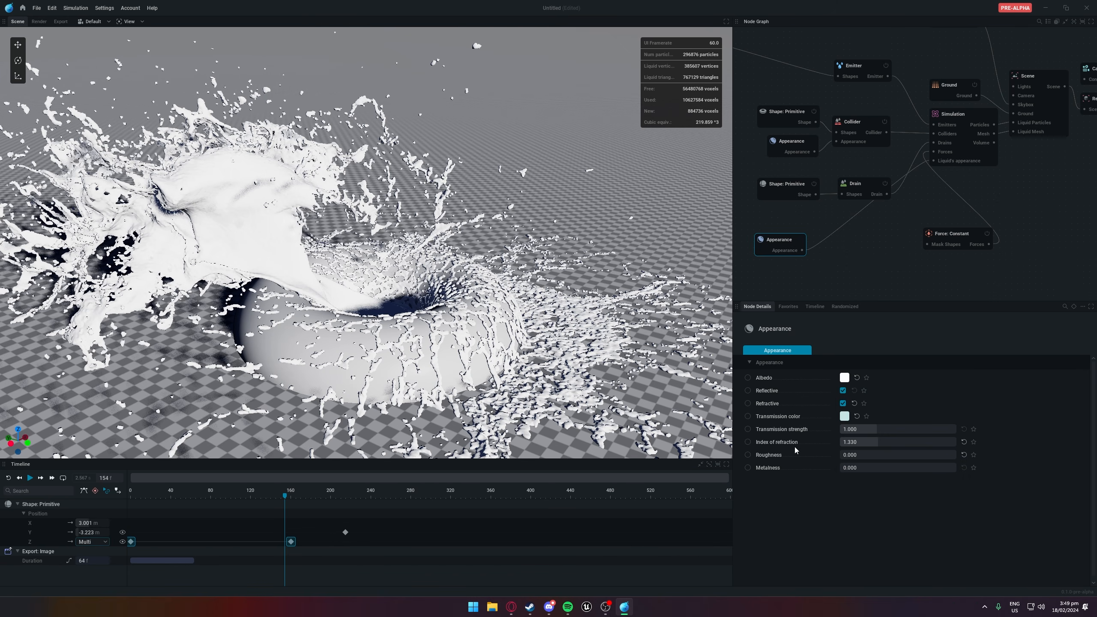
Enable path tracing and disable photon mapping on the Render node to examine the refractive liquid
{"action": "middle_click_drag", "start_coordinate": [1020, 266], "coordinate": [863, 313]}
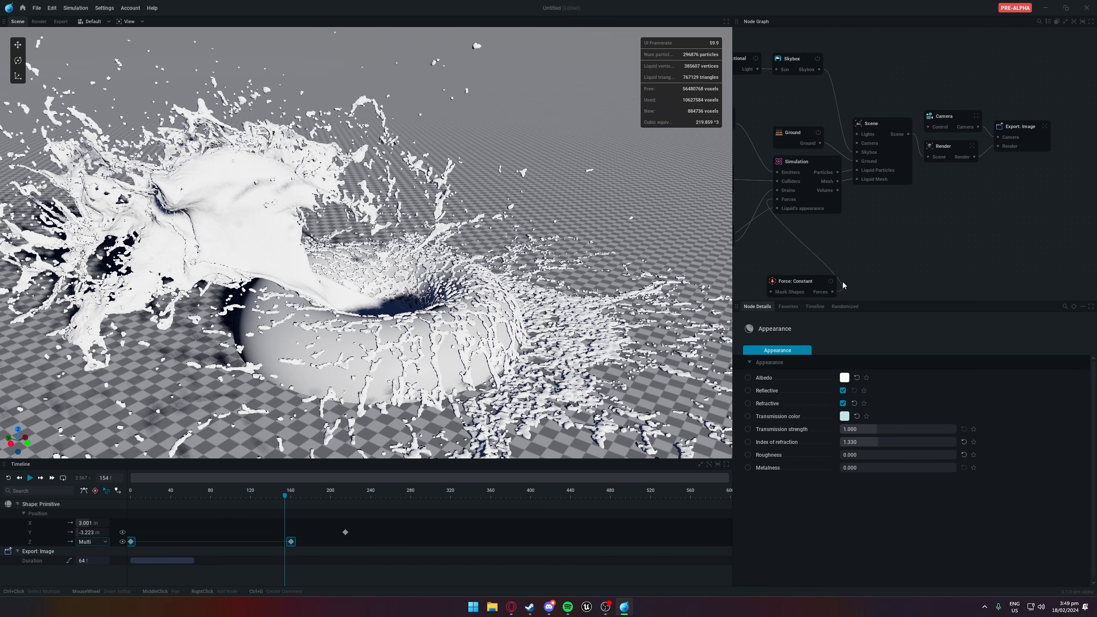
{"action": "left_click", "coordinate": [941, 148]}
{"action": "left_click", "coordinate": [843, 377]}
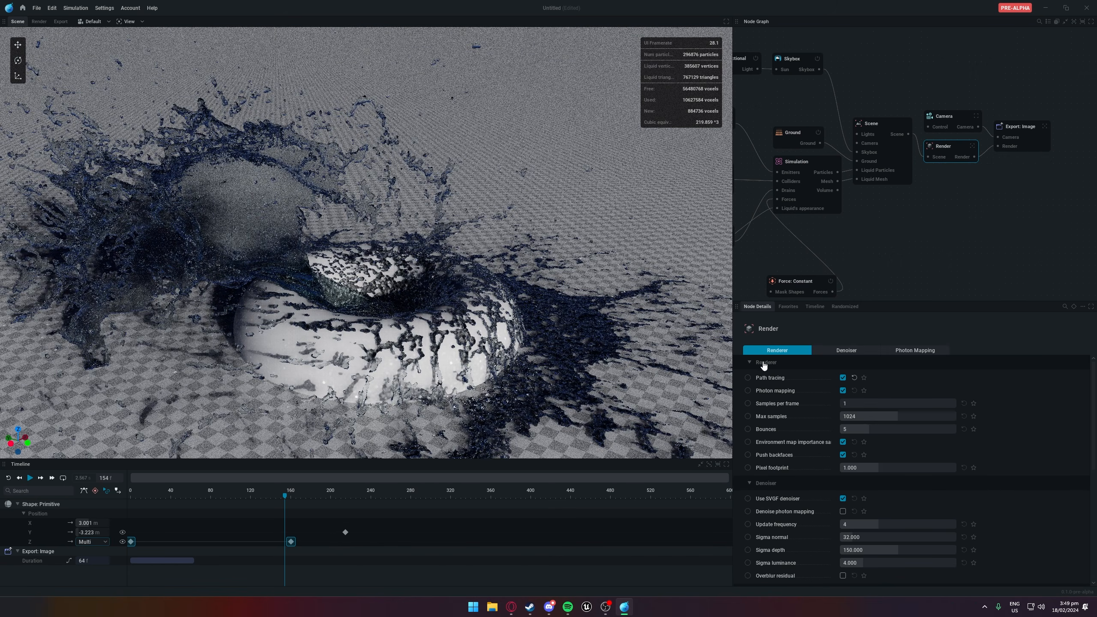
{"action": "left_click", "coordinate": [843, 391]}
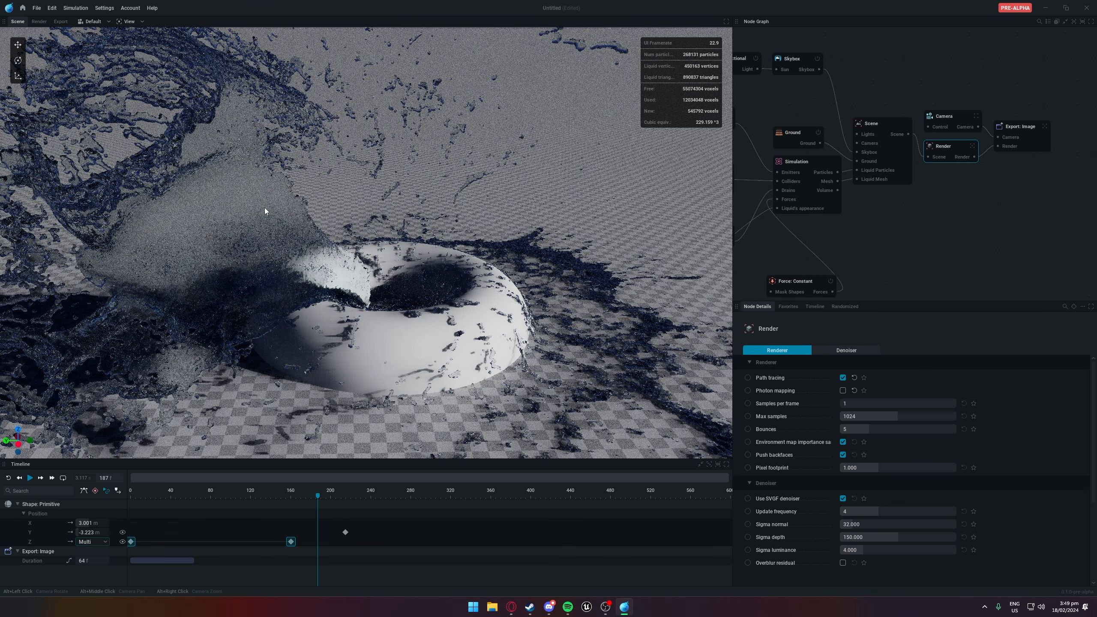
{"action": "left_click_drag", "start_coordinate": [265, 208], "coordinate": [292, 167], "text": "alt"}
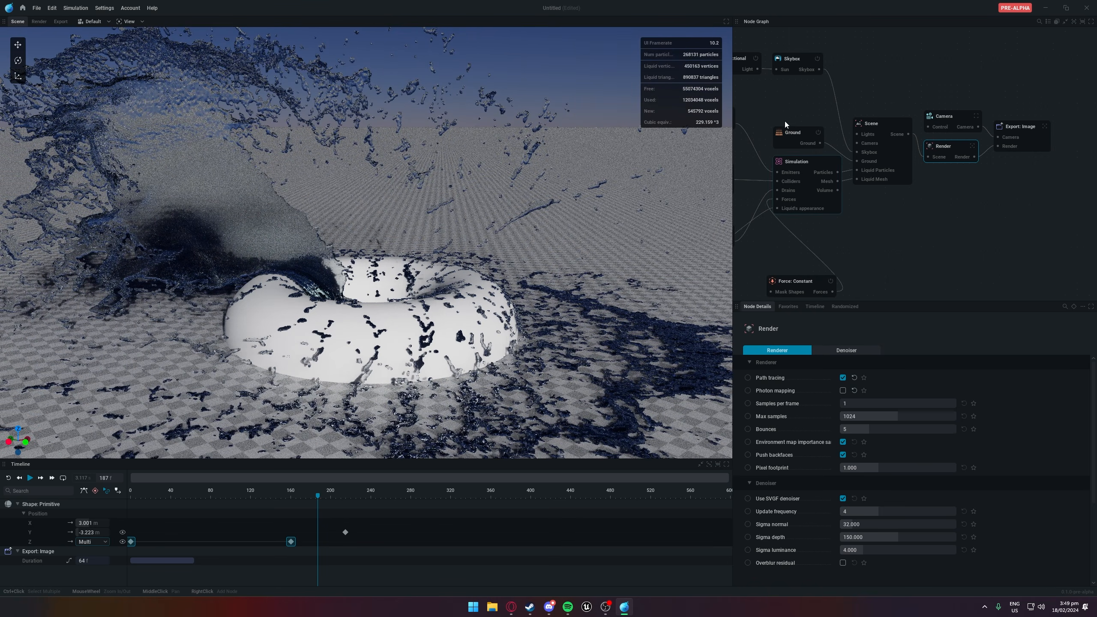
Switch the Skybox node to HDRI mode and load kloofendal_misty_morning_puresky_4k.exr
{"action": "middle_click_drag", "start_coordinate": [836, 95], "coordinate": [898, 106]}
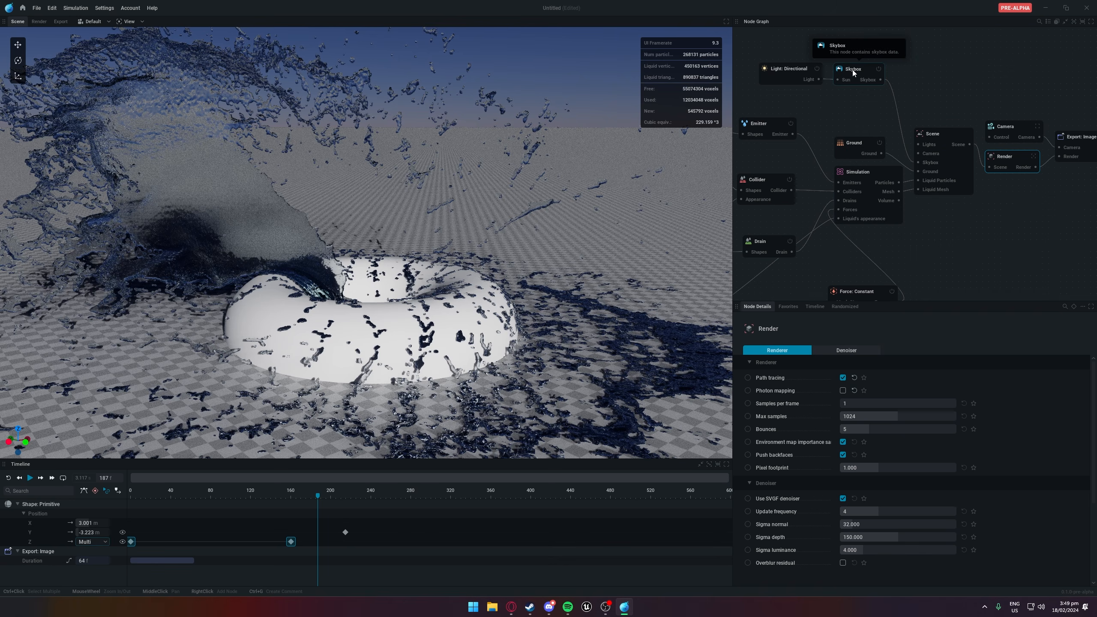
{"action": "left_click", "coordinate": [852, 70]}
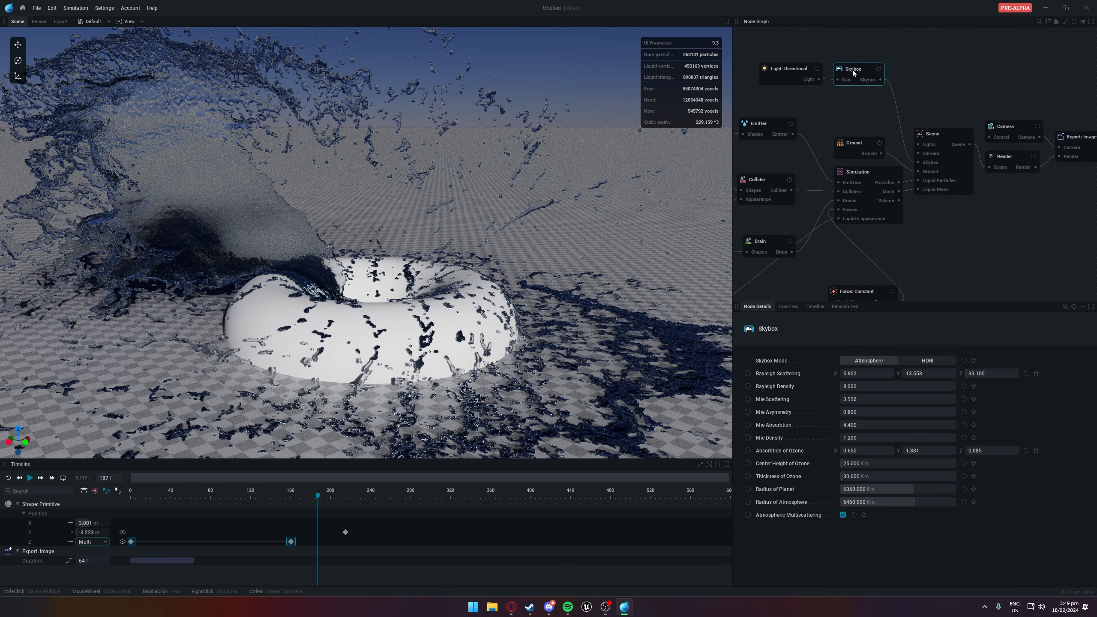
{"action": "left_click", "coordinate": [924, 361]}
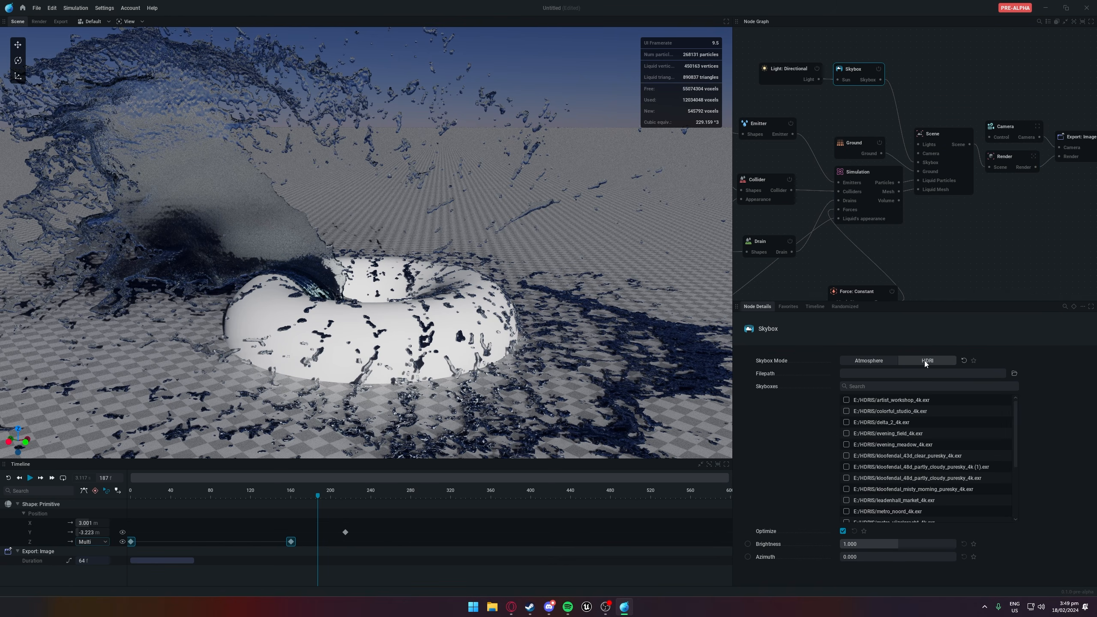
{"action": "left_click", "coordinate": [846, 489]}
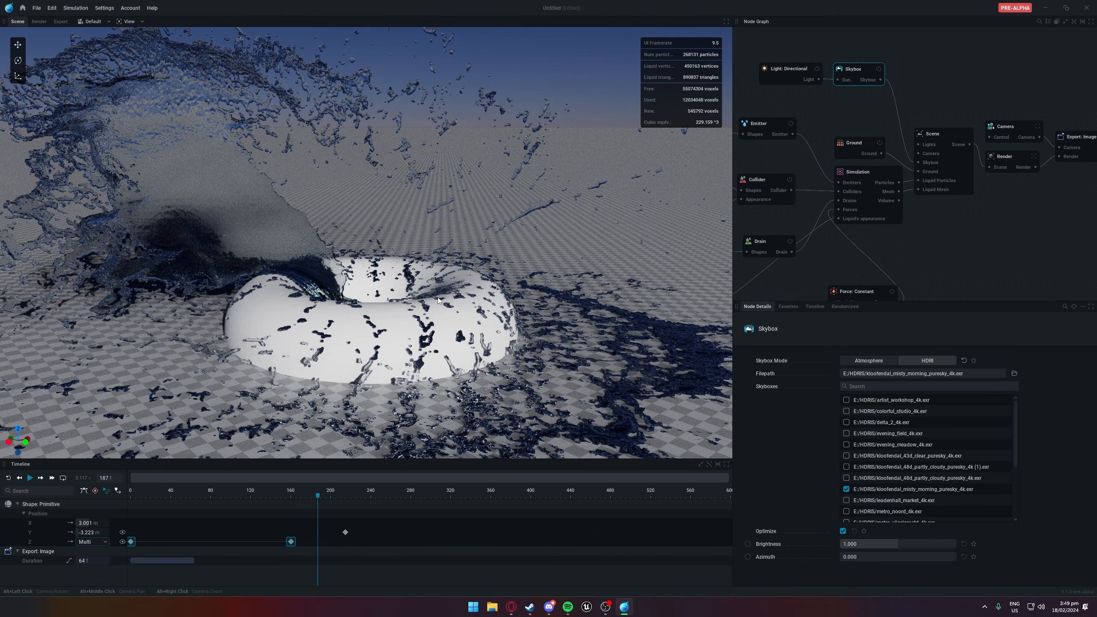
Change the Skybox HDRI to delta_2_4k.exr and view the liquid under the new lighting
{"action": "left_click", "coordinate": [1012, 162]}
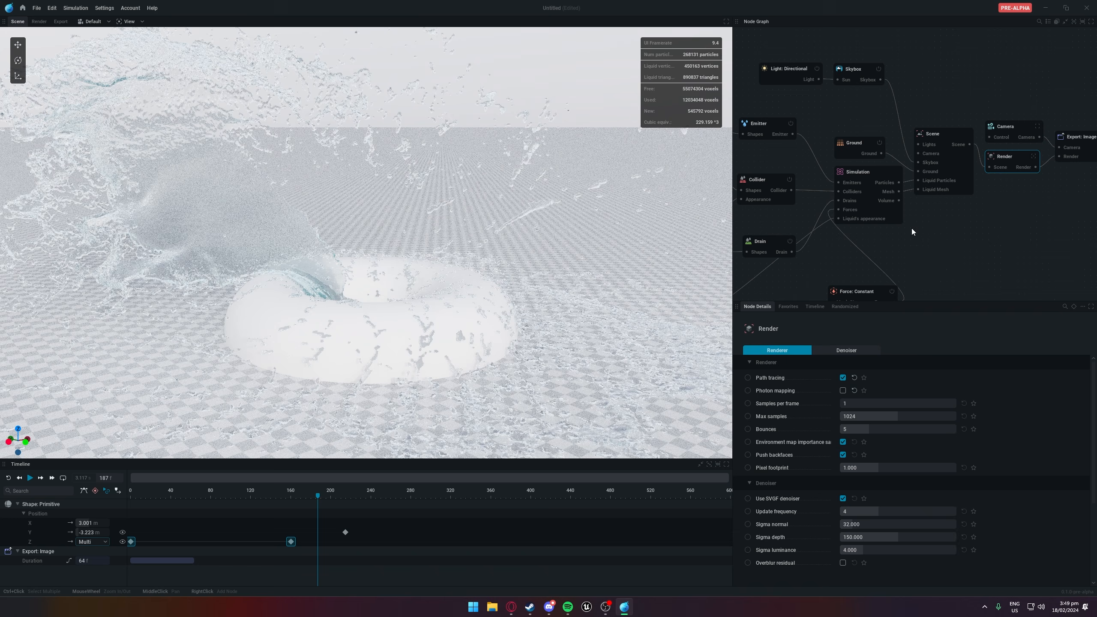
{"action": "left_click", "coordinate": [832, 60]}
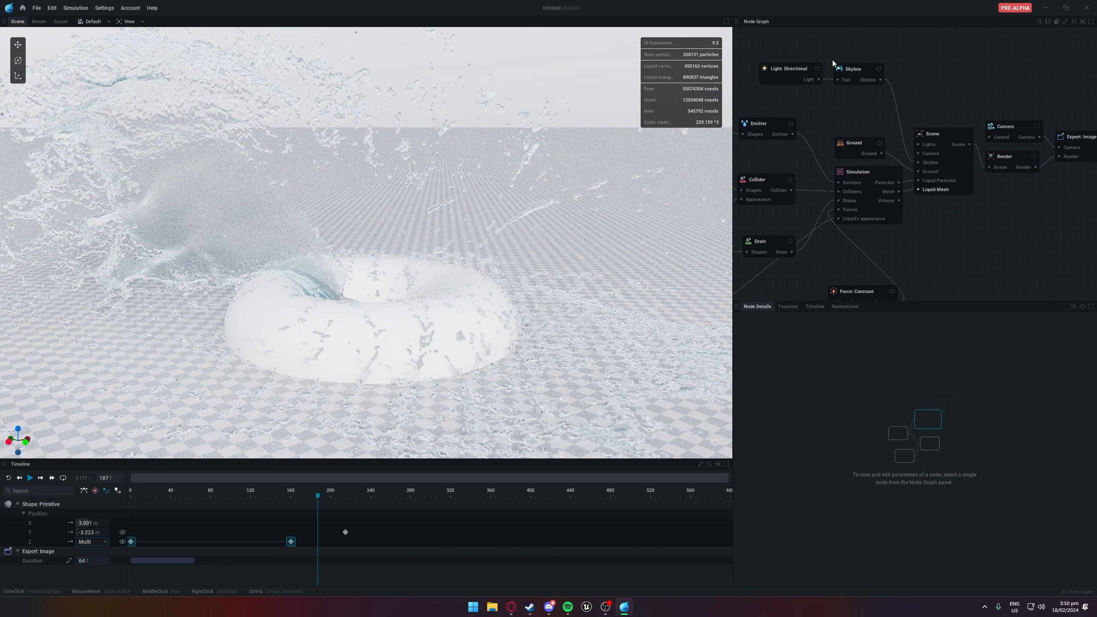
{"action": "left_click", "coordinate": [854, 68]}
{"action": "left_click", "coordinate": [846, 422]}
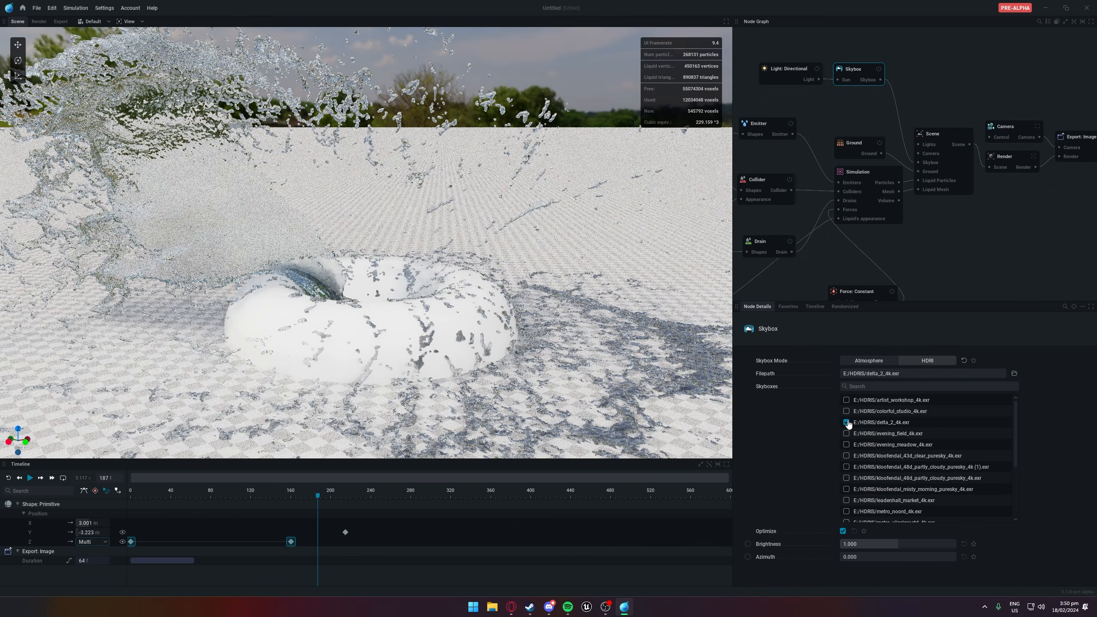
{"action": "left_click_drag", "start_coordinate": [502, 330], "coordinate": [579, 346], "text": "alt"}
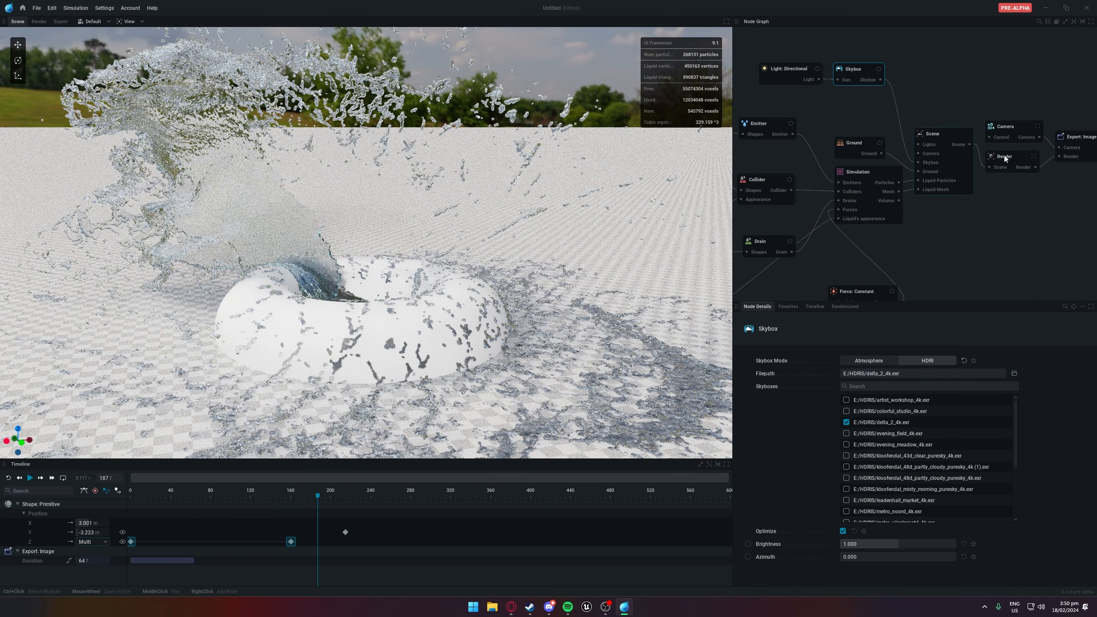
Turn off path tracing on the Render node and look around the splash against the HDRI background
{"action": "left_click", "coordinate": [1004, 158]}
{"action": "left_click", "coordinate": [842, 377]}
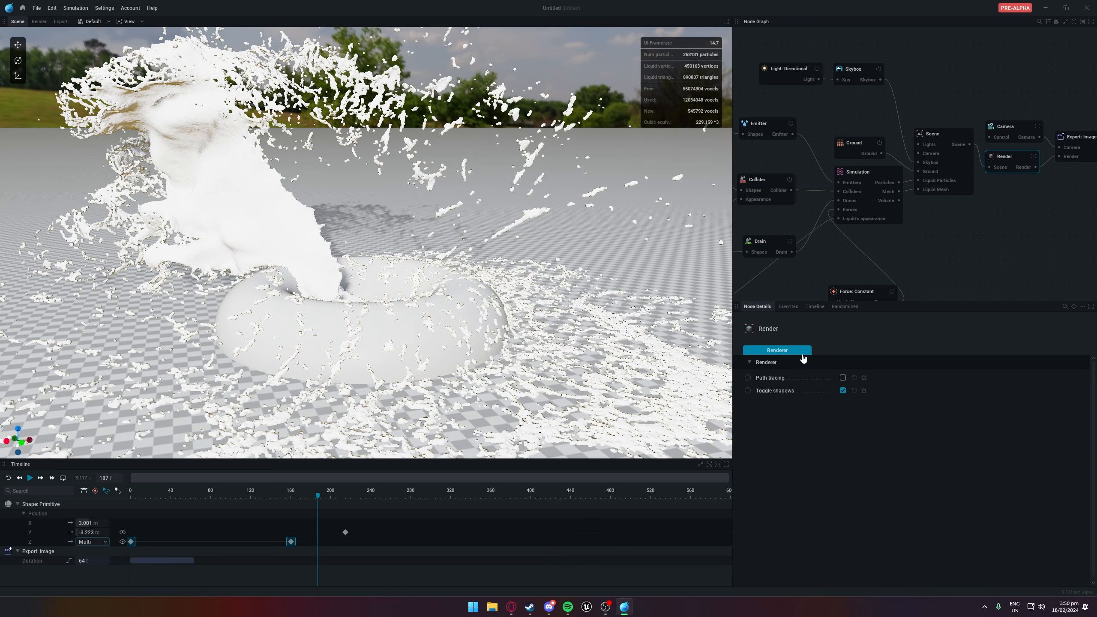
{"action": "middle_click_drag", "start_coordinate": [481, 243], "coordinate": [607, 328], "text": "alt"}
{"action": "left_click_drag", "start_coordinate": [607, 328], "coordinate": [531, 229], "text": "alt"}
{"action": "middle_click_drag", "start_coordinate": [532, 229], "coordinate": [561, 245], "text": "alt"}
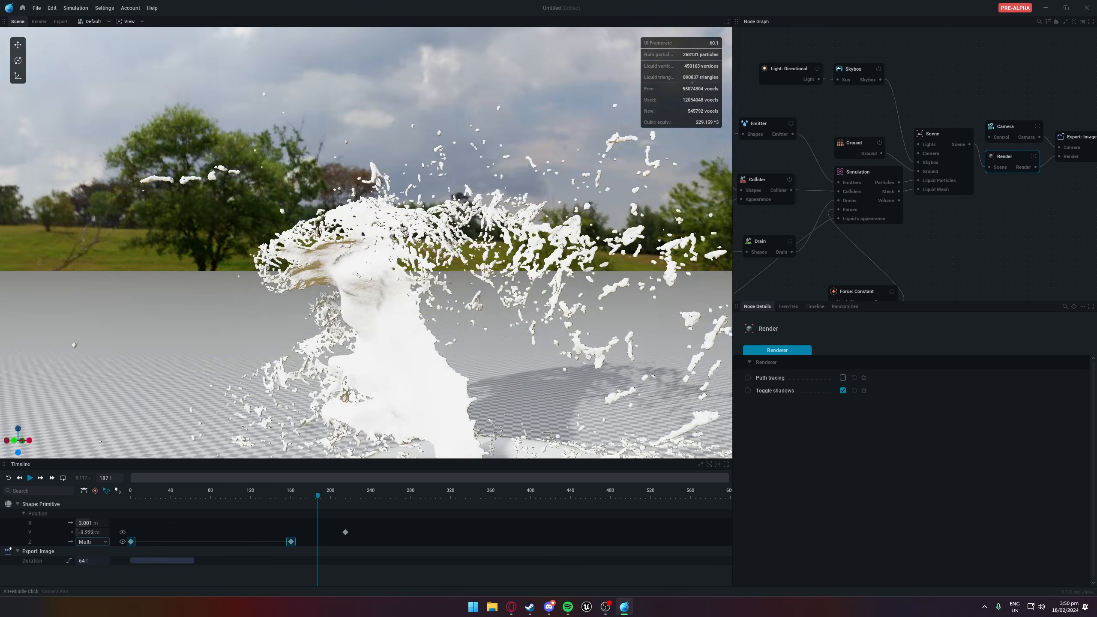
{"action": "left_click_drag", "start_coordinate": [561, 245], "coordinate": [523, 244], "text": "alt"}
{"action": "left_click_drag", "start_coordinate": [365, 202], "coordinate": [540, 130], "text": "alt"}
{"action": "middle_click_drag", "start_coordinate": [540, 130], "coordinate": [608, 416], "text": "alt"}
Preview the splash with path tracing from low and high angles against the HDRI sky, and turn path tracing off again
{"action": "left_click", "coordinate": [843, 378]}
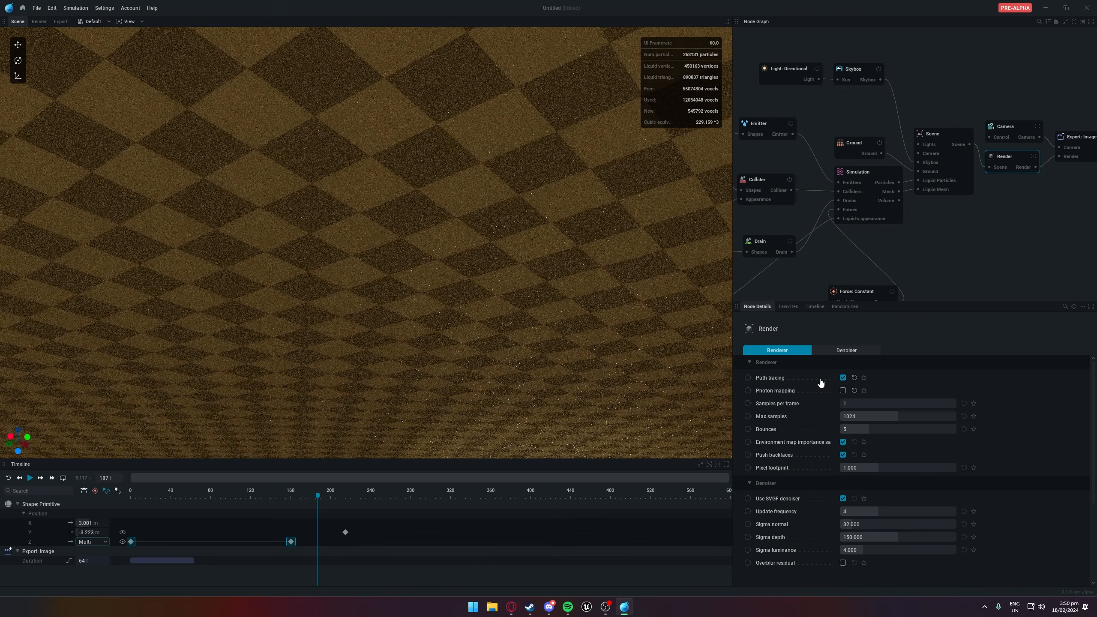
{"action": "left_click_drag", "start_coordinate": [527, 299], "coordinate": [518, 367], "text": "alt"}
{"action": "middle_click_drag", "start_coordinate": [518, 367], "coordinate": [518, 342], "text": "alt"}
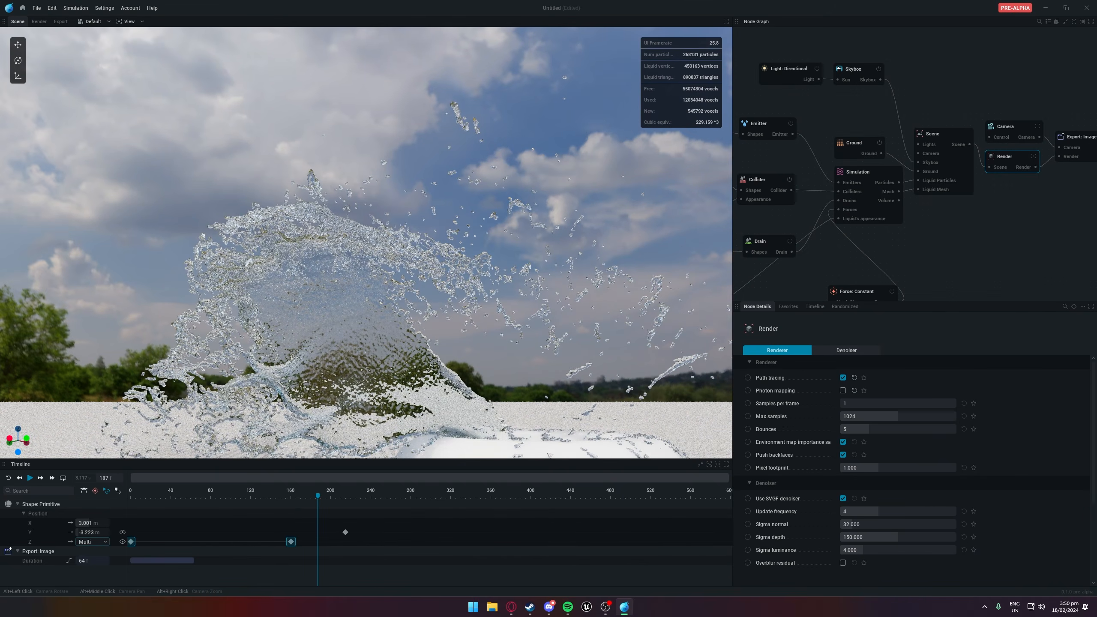
{"action": "left_click_drag", "start_coordinate": [519, 341], "coordinate": [537, 368], "text": "alt"}
{"action": "middle_click_drag", "start_coordinate": [538, 367], "coordinate": [535, 346], "text": "alt"}
{"action": "left_click_drag", "start_coordinate": [581, 298], "coordinate": [583, 367], "text": "alt"}
{"action": "scroll", "coordinate": [583, 366], "scroll_direction": "down", "scroll_amount": 2}
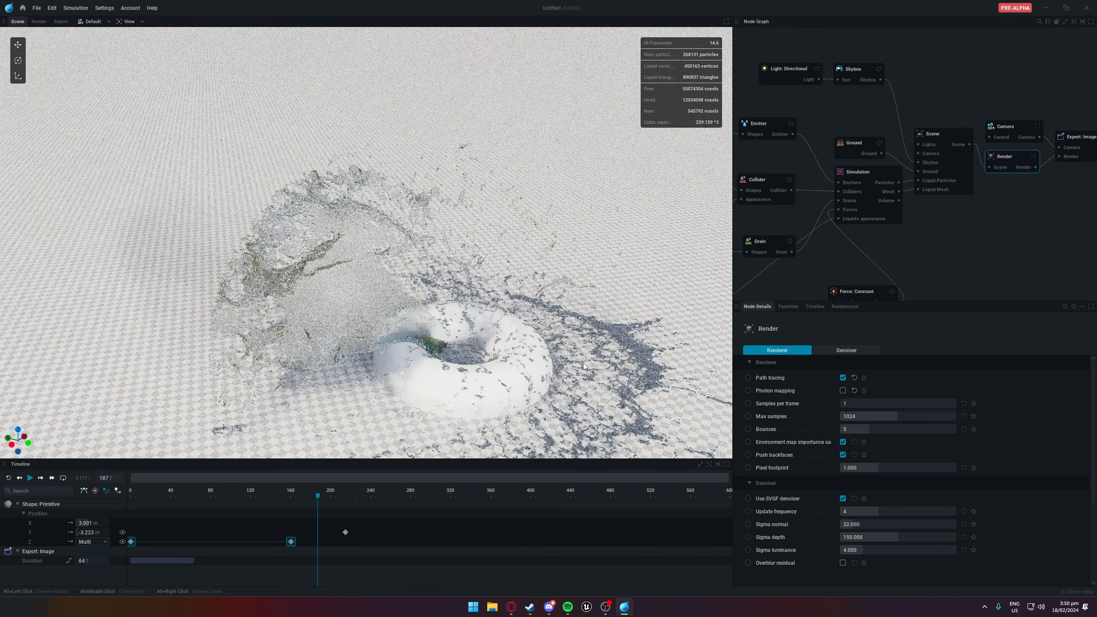
{"action": "left_click", "coordinate": [843, 378]}
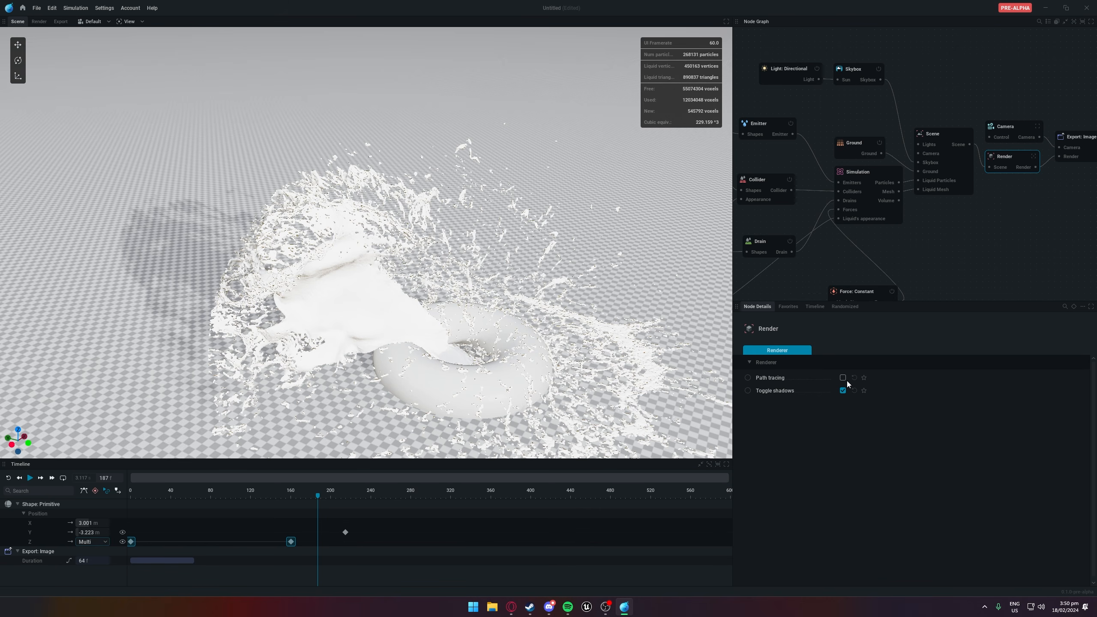
{"action": "middle_click_drag", "start_coordinate": [936, 249], "coordinate": [974, 236]}
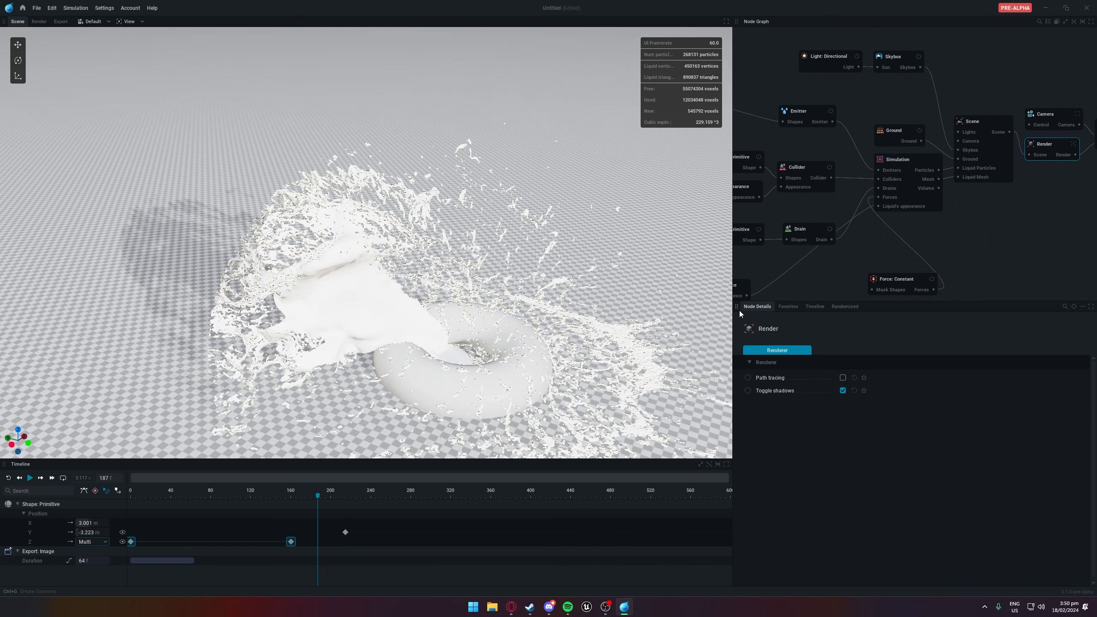
{"action": "middle_click_drag", "start_coordinate": [774, 263], "coordinate": [870, 209]}
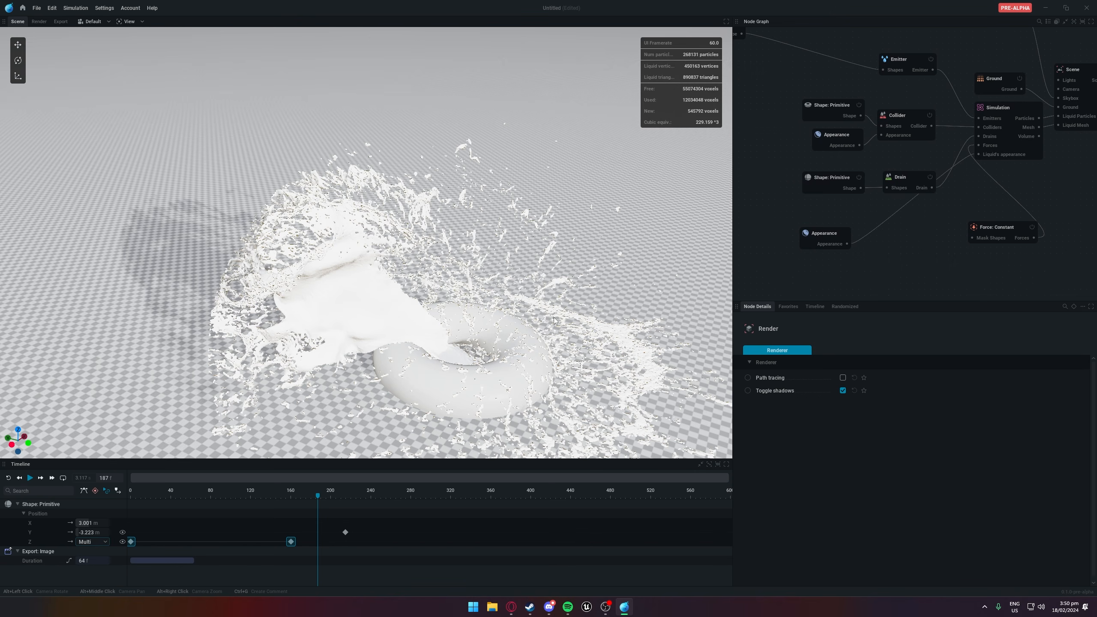
{"action": "middle_click_drag", "start_coordinate": [833, 201], "coordinate": [775, 211]}
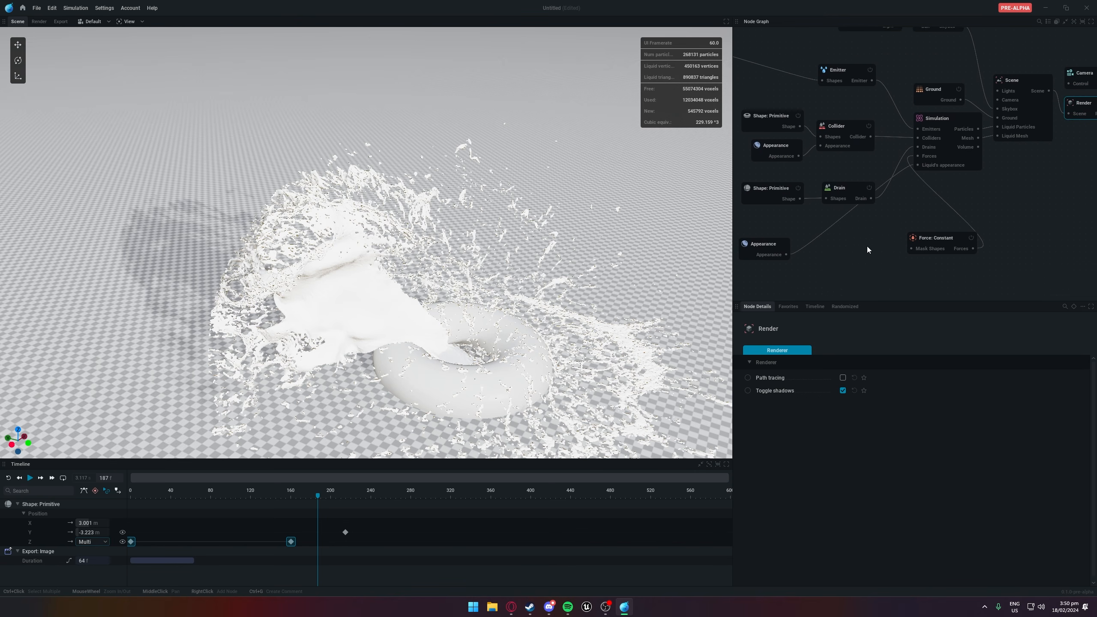
{"action": "middle_click_drag", "start_coordinate": [879, 237], "coordinate": [949, 224]}
{"action": "middle_click_drag", "start_coordinate": [886, 206], "coordinate": [861, 304]}
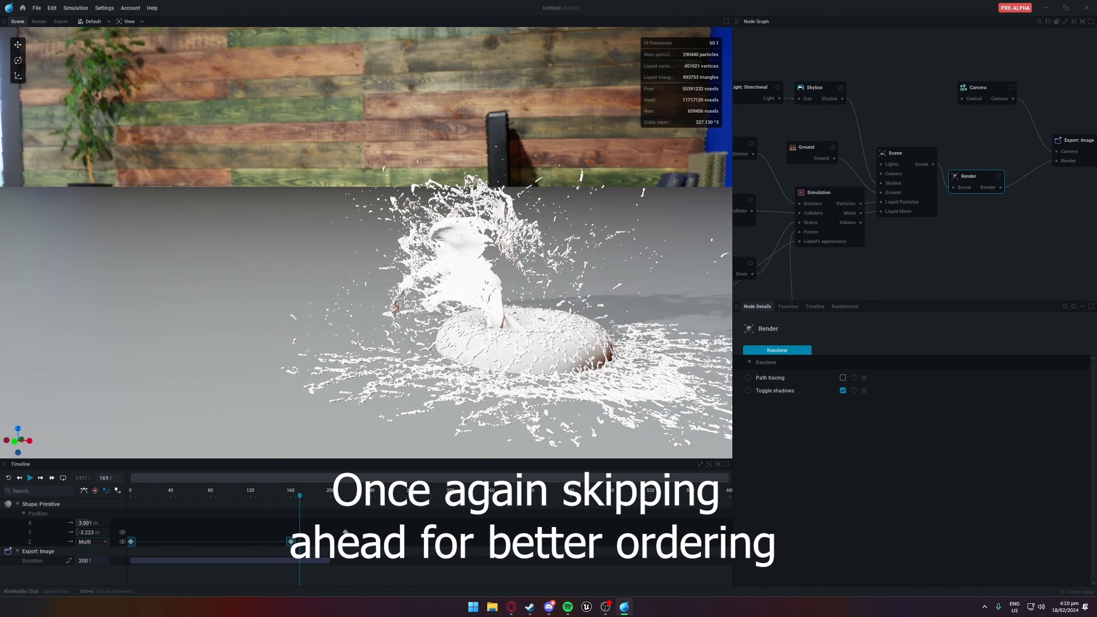
Open the Simulation node's settings and look around the splash above the torus collider
{"action": "key", "text": "w"}
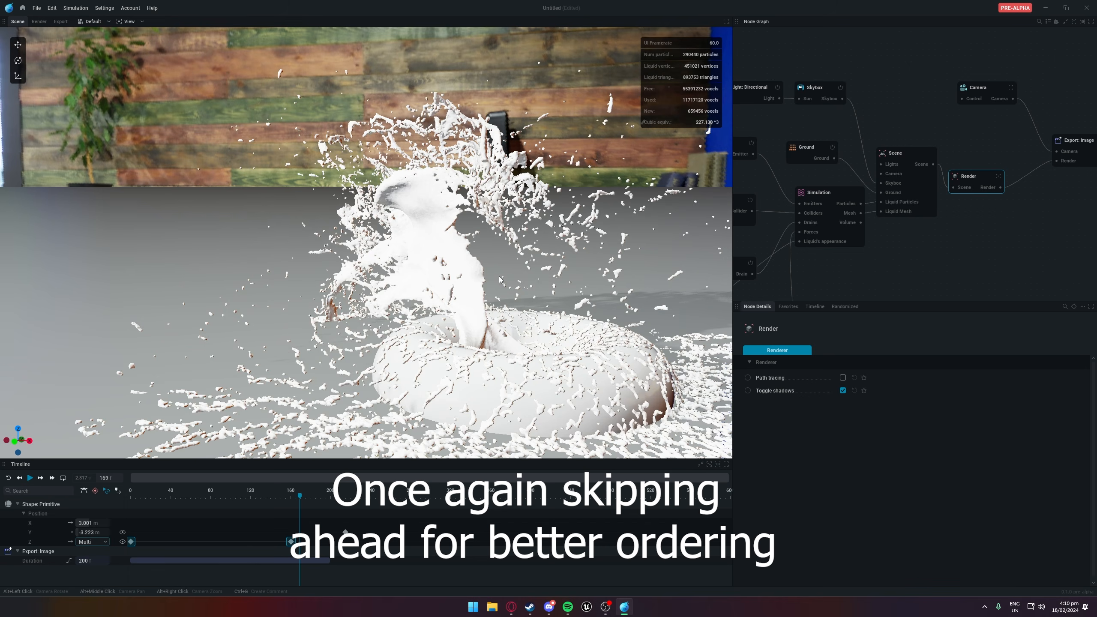
{"action": "key", "text": "a"}
{"action": "right_click_drag", "start_coordinate": [366, 243], "coordinate": [562, 285]}
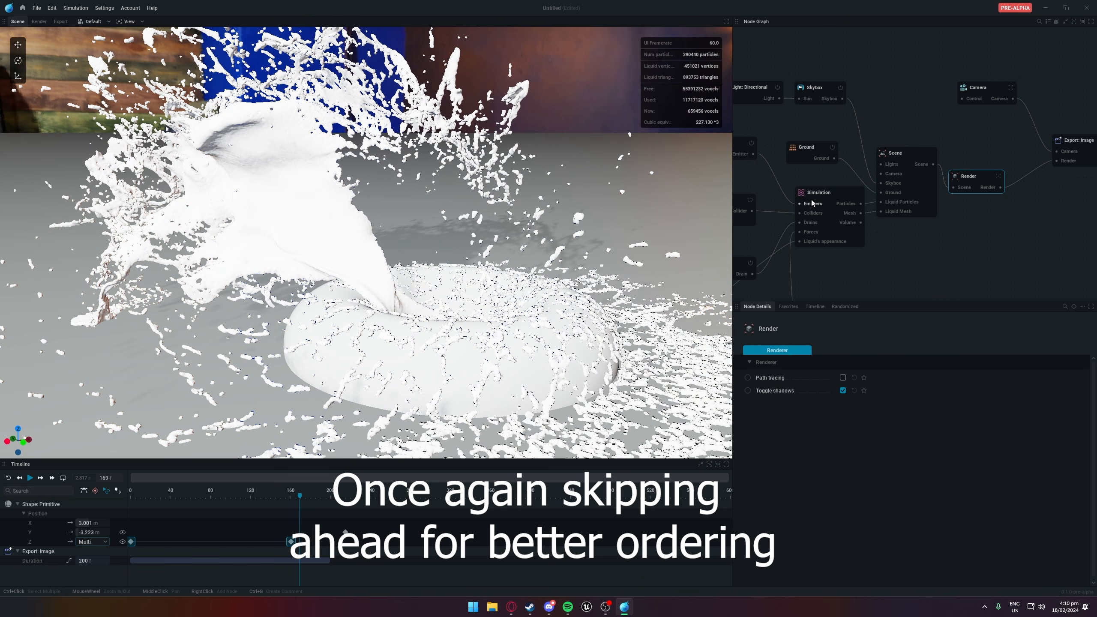
{"action": "left_click", "coordinate": [814, 201]}
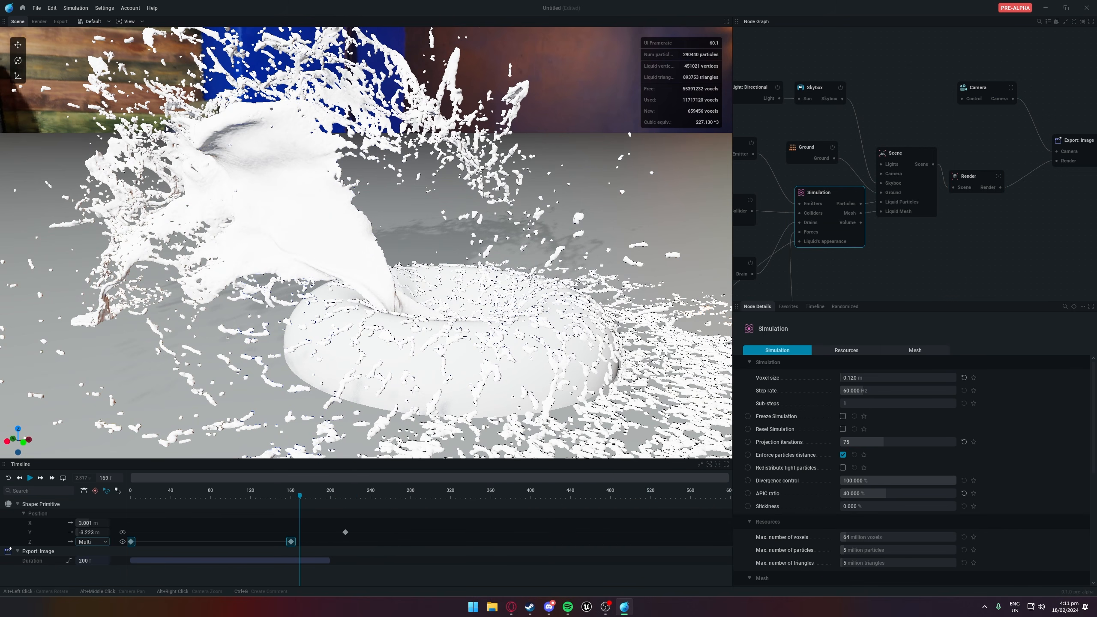
{"action": "middle_click_drag", "start_coordinate": [825, 265], "coordinate": [858, 246]}
{"action": "left_click_drag", "start_coordinate": [514, 224], "coordinate": [540, 210], "text": "alt"}
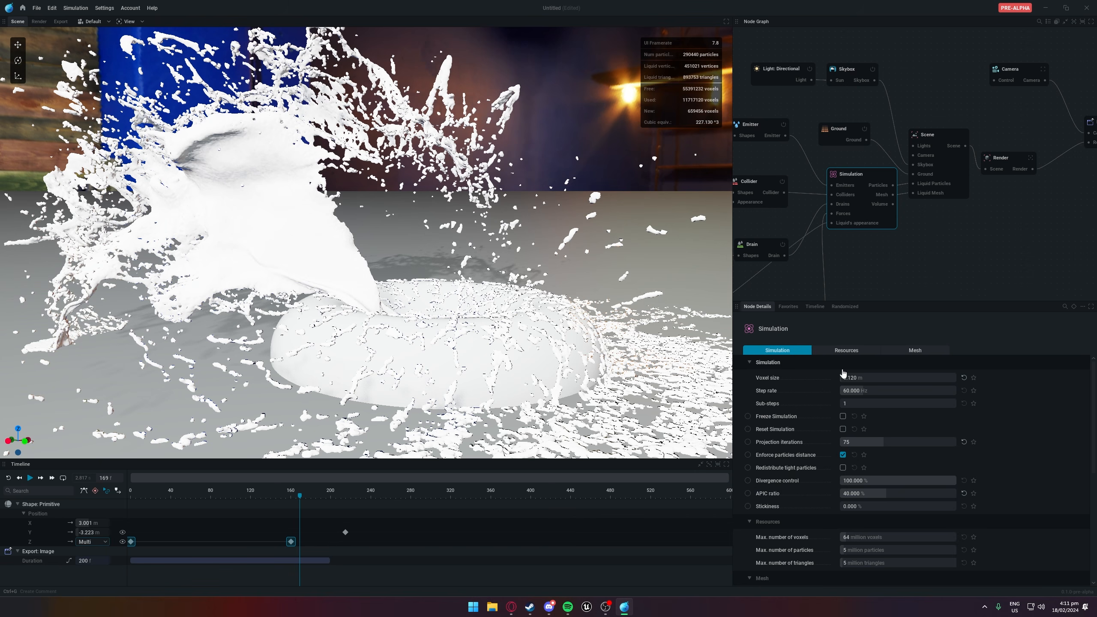
Examine the liquid mesh detail up close, viewing the droplets around the torus from several angles
{"action": "left_click", "coordinate": [858, 378]}
{"action": "scroll", "coordinate": [205, 350], "scroll_direction": "up", "scroll_amount": 5}
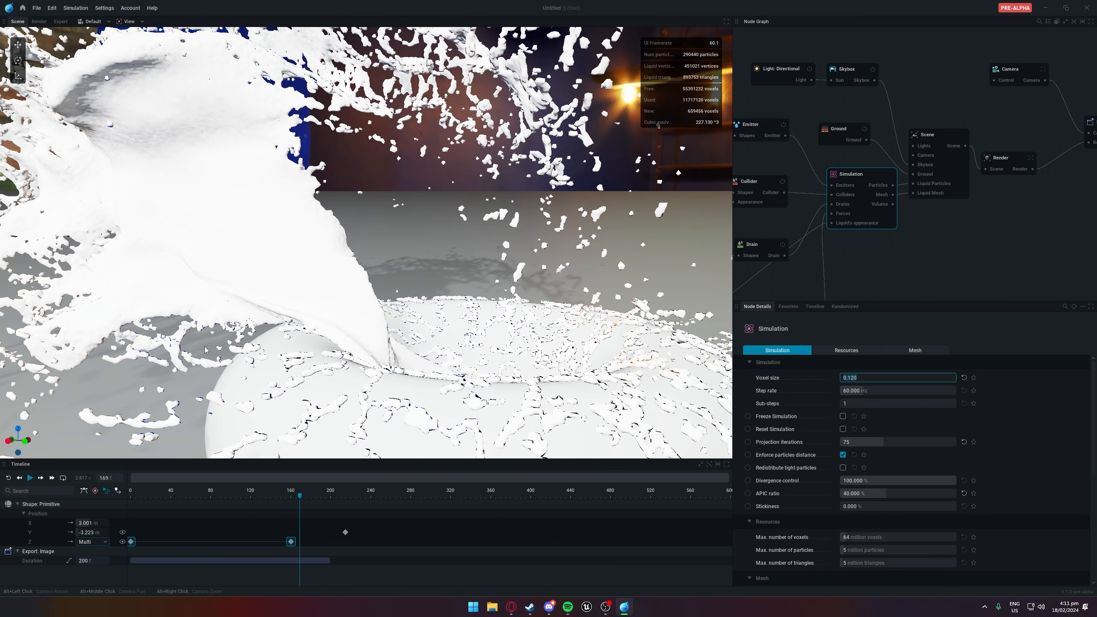
{"action": "middle_click_drag", "start_coordinate": [205, 350], "coordinate": [368, 242], "text": "alt"}
{"action": "scroll", "coordinate": [368, 242], "scroll_direction": "up", "scroll_amount": 3}
{"action": "left_click_drag", "start_coordinate": [368, 242], "coordinate": [453, 186], "text": "alt"}
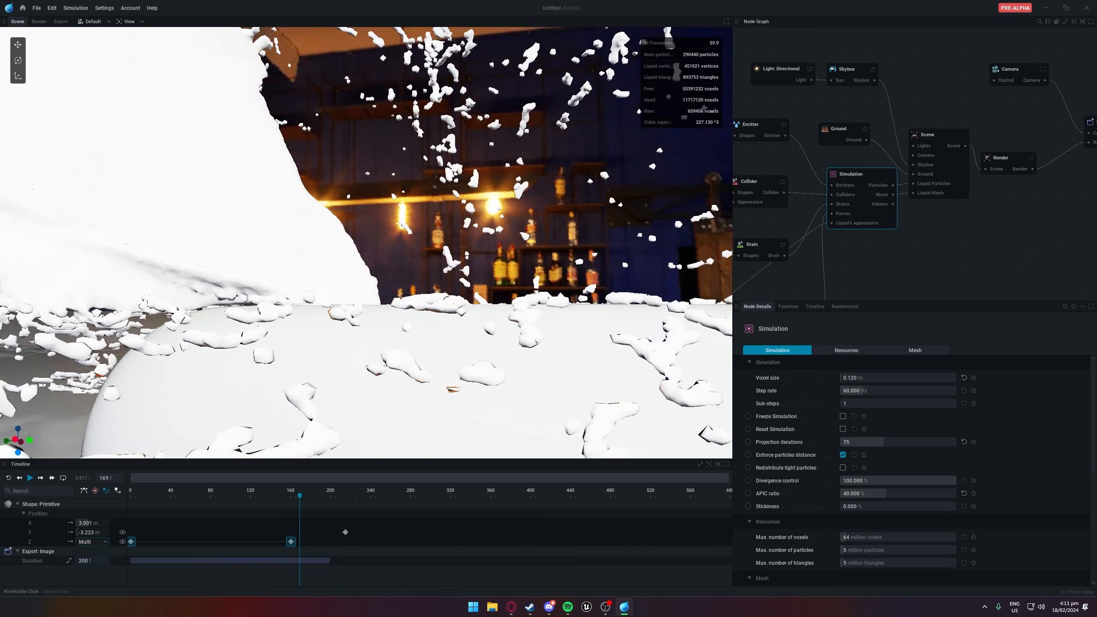
{"action": "left_click_drag", "start_coordinate": [178, 410], "coordinate": [391, 255], "text": "alt"}
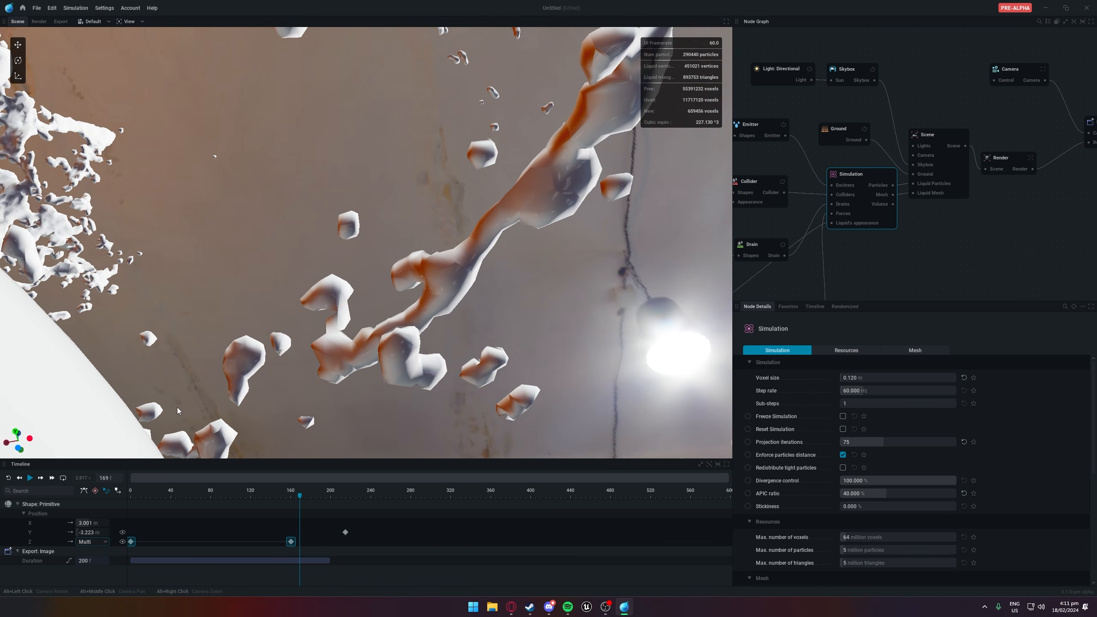
{"action": "scroll", "coordinate": [179, 410], "scroll_direction": "down", "scroll_amount": 4}
{"action": "left_click_drag", "start_coordinate": [228, 416], "coordinate": [510, 532], "text": "alt"}
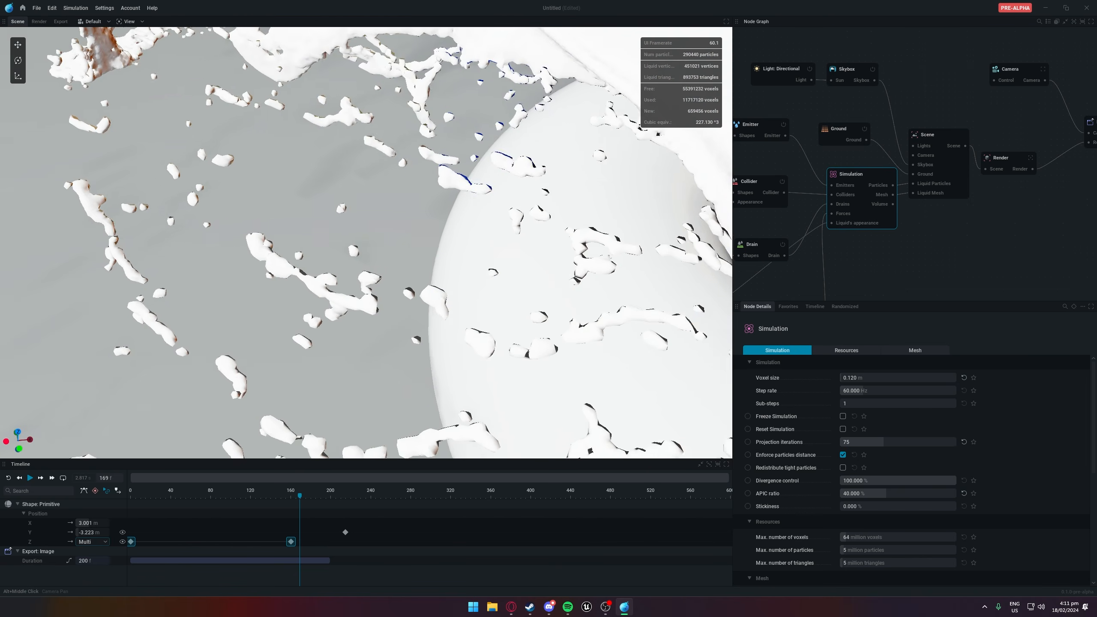
{"action": "middle_click_drag", "start_coordinate": [432, 303], "coordinate": [346, 320], "text": "alt"}
{"action": "left_click_drag", "start_coordinate": [346, 320], "coordinate": [467, 225], "text": "alt"}
Set the Simulation node's voxel size to 0.8 m and play the coarse liquid falling onto the torus
{"action": "left_click", "coordinate": [866, 376]}
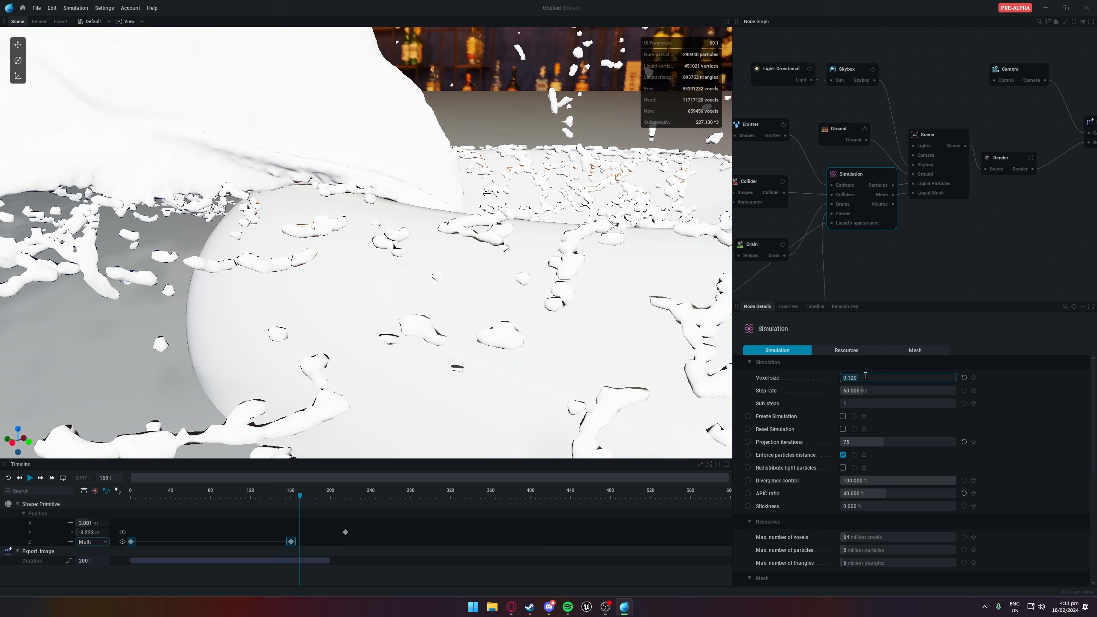
{"action": "type", "text": ".8"}
{"action": "key", "text": "Return"}
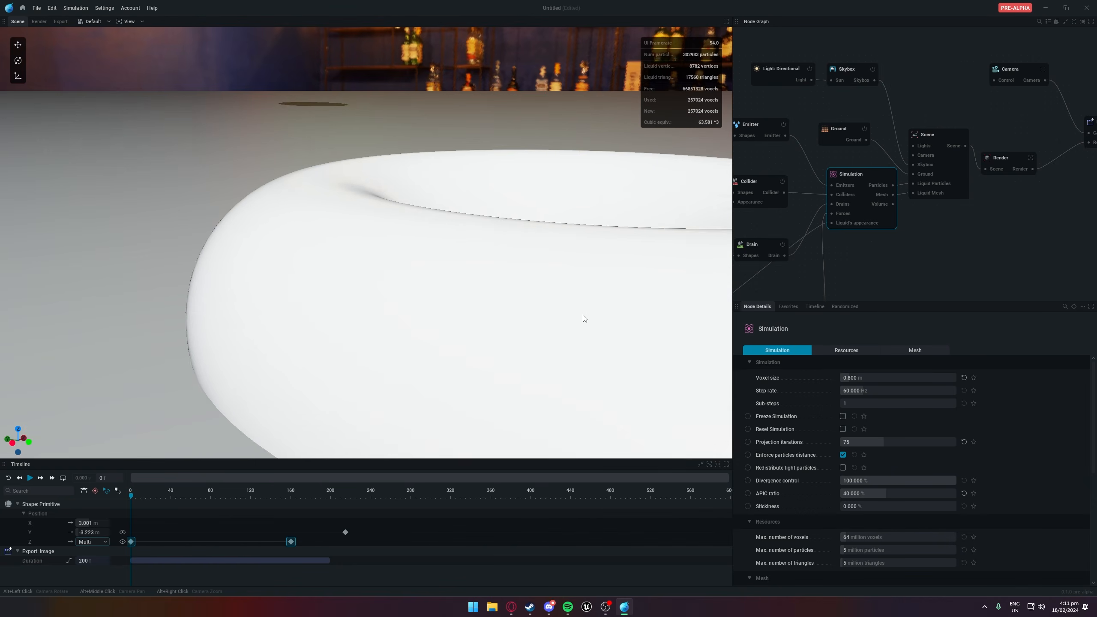
{"action": "scroll", "coordinate": [584, 315], "scroll_direction": "down", "scroll_amount": 10}
{"action": "middle_click_drag", "start_coordinate": [555, 224], "coordinate": [544, 314], "text": "alt"}
{"action": "key", "text": "space"}
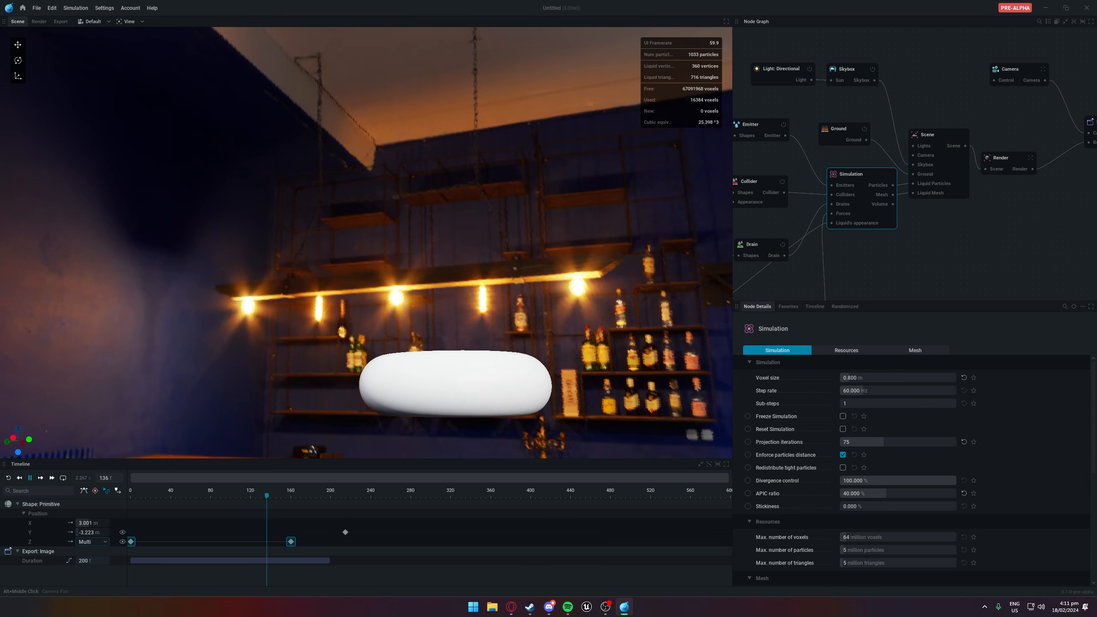
{"action": "left_click_drag", "start_coordinate": [543, 315], "coordinate": [497, 406], "text": "alt"}
{"action": "scroll", "coordinate": [454, 408], "scroll_direction": "up", "scroll_amount": 4}
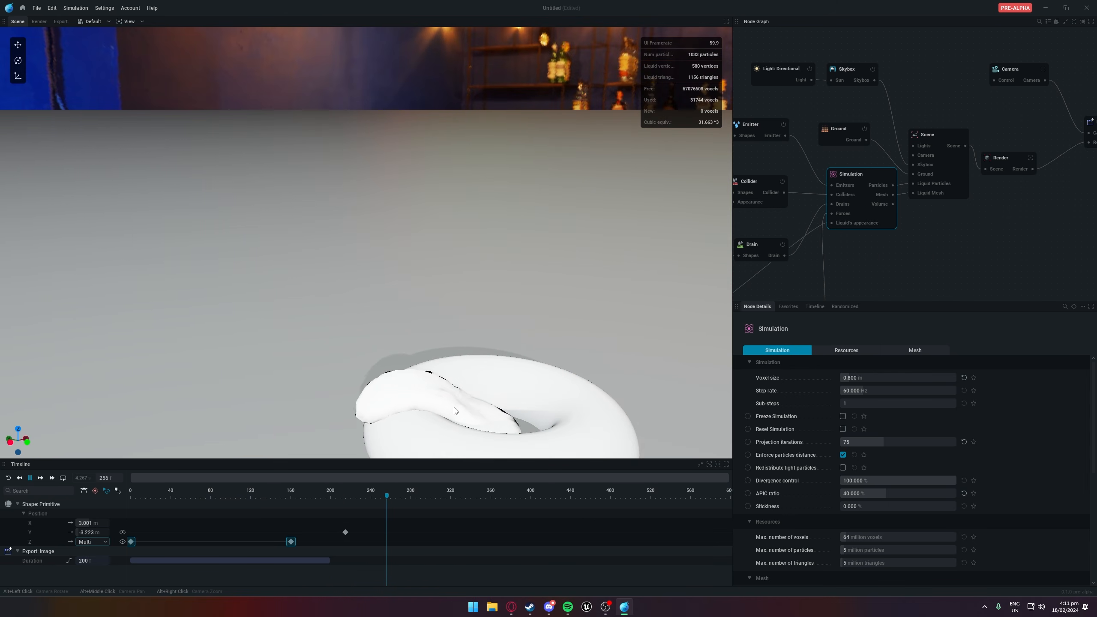
{"action": "key", "text": "space"}
Switch the Emitter node's emission mode from Fill to Continuous Generation and reset the simulation
{"action": "left_click", "coordinate": [873, 377]}
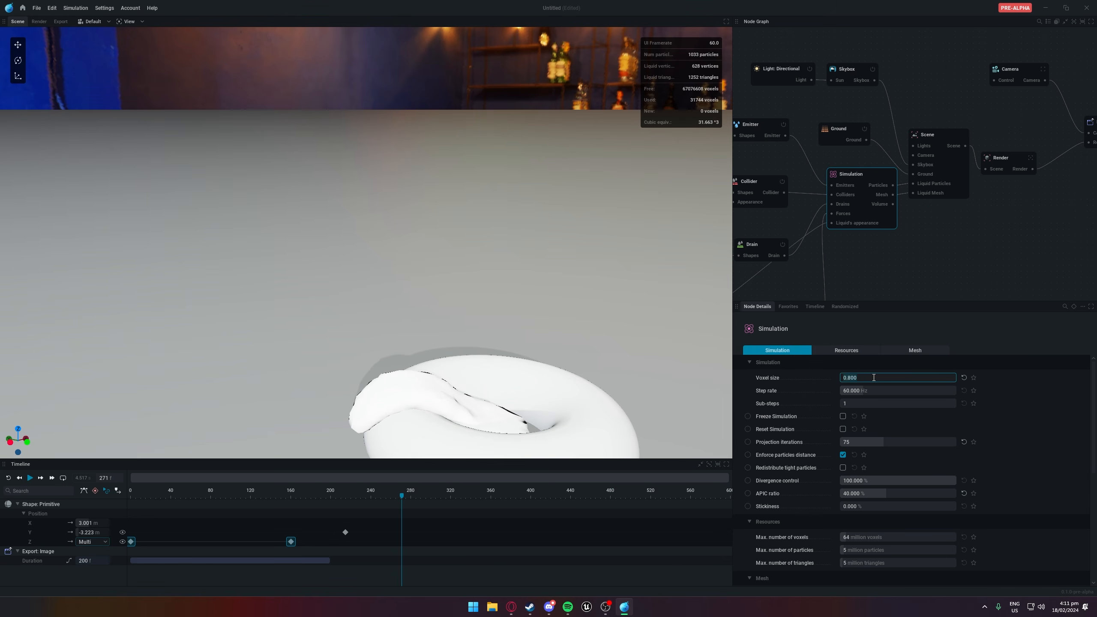
{"action": "left_click", "coordinate": [783, 73]}
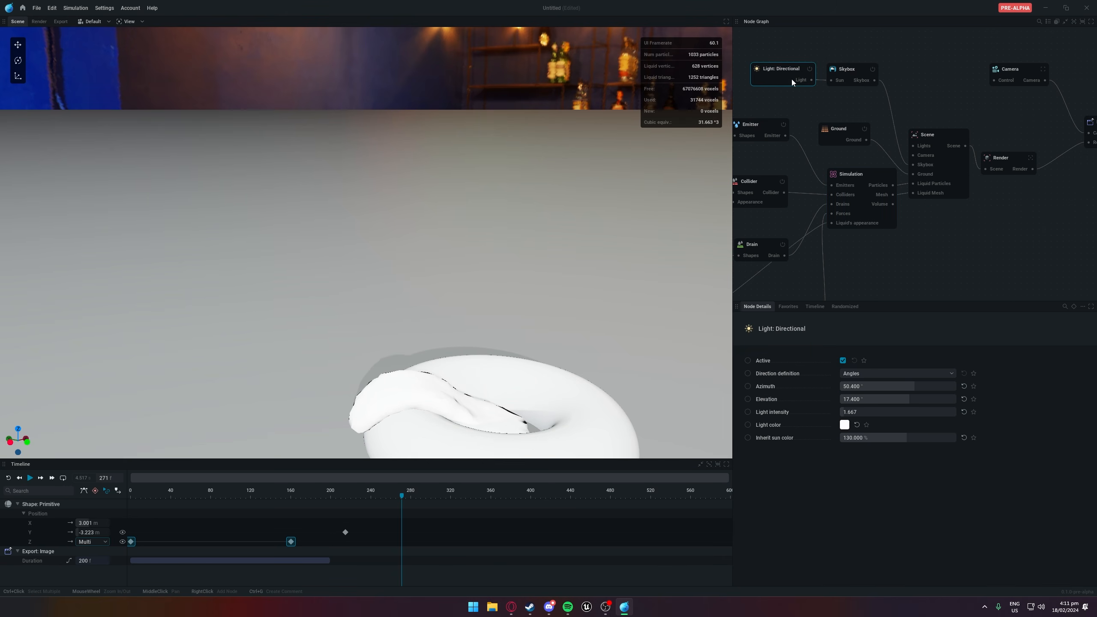
{"action": "left_click", "coordinate": [755, 127]}
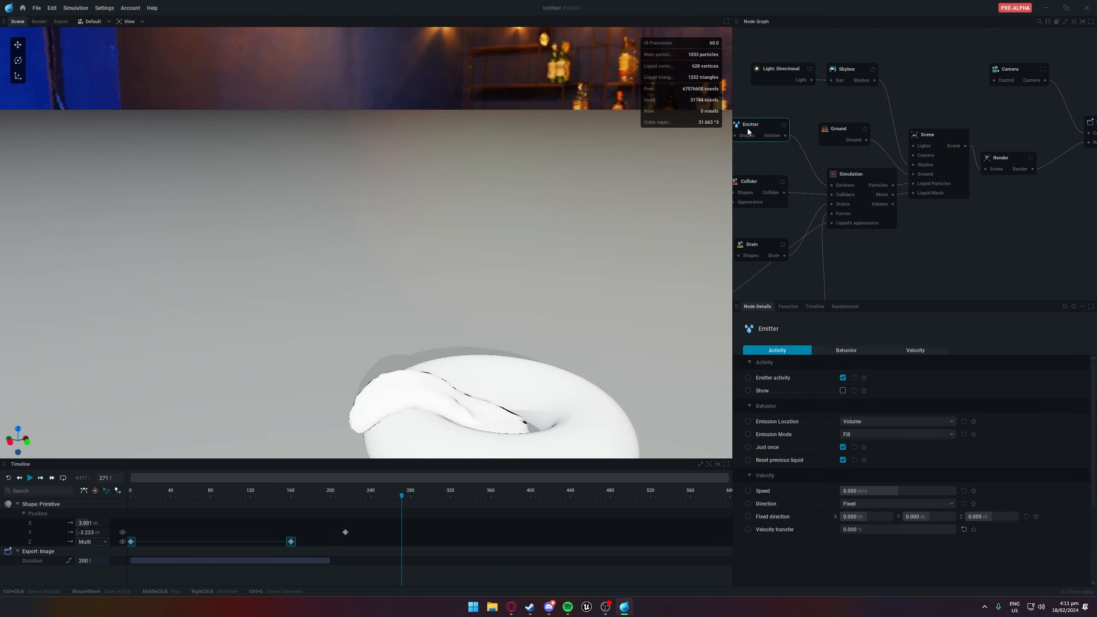
{"action": "left_click", "coordinate": [857, 421]}
{"action": "left_click", "coordinate": [847, 446]}
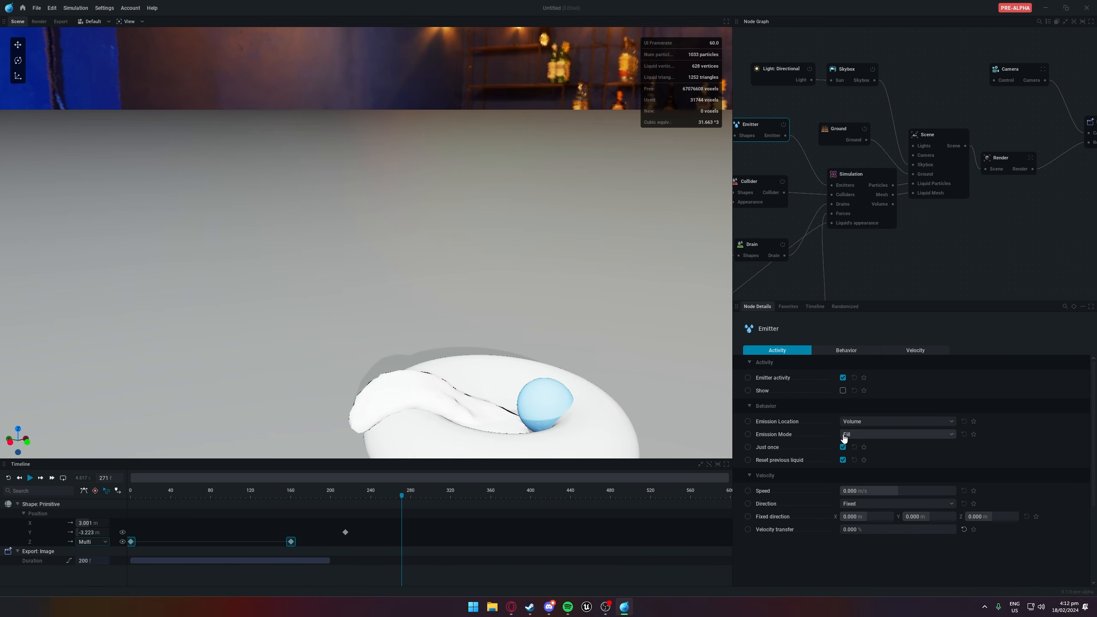
{"action": "left_click", "coordinate": [845, 436]}
{"action": "left_click", "coordinate": [870, 457]}
{"action": "key", "text": "r"}
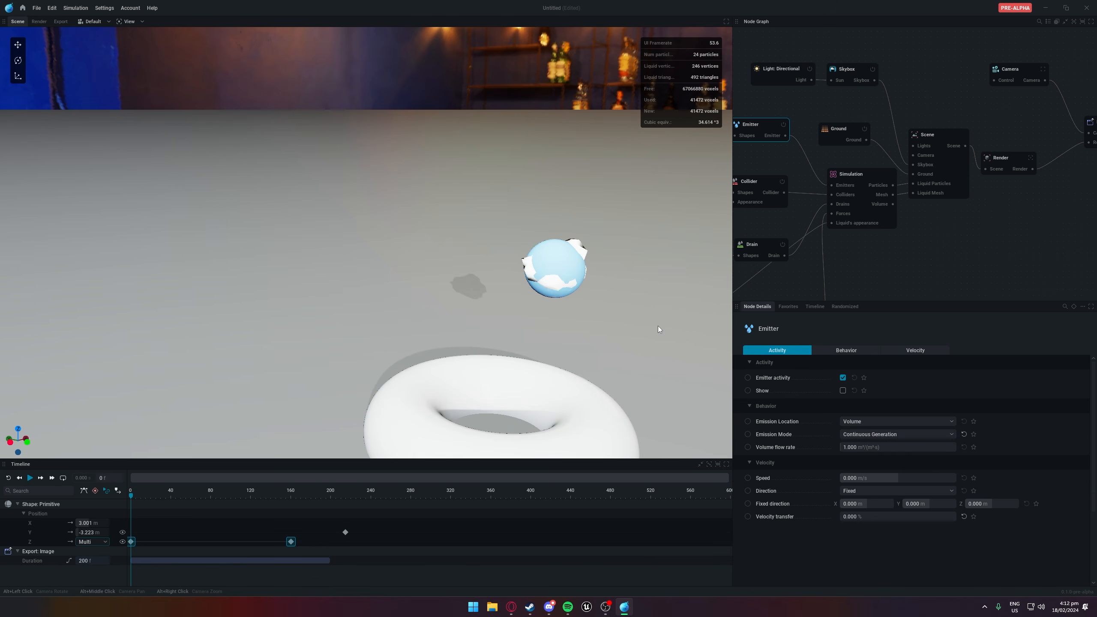
Set the Simulation node's voxel size to 0.08 m and apply it with a simulation reset
{"action": "left_click_drag", "start_coordinate": [659, 338], "coordinate": [692, 307], "text": "alt"}
{"action": "key", "text": "BackSpace"}
{"action": "key", "text": "BackSpace"}
{"action": "key", "text": "BackSpace"}
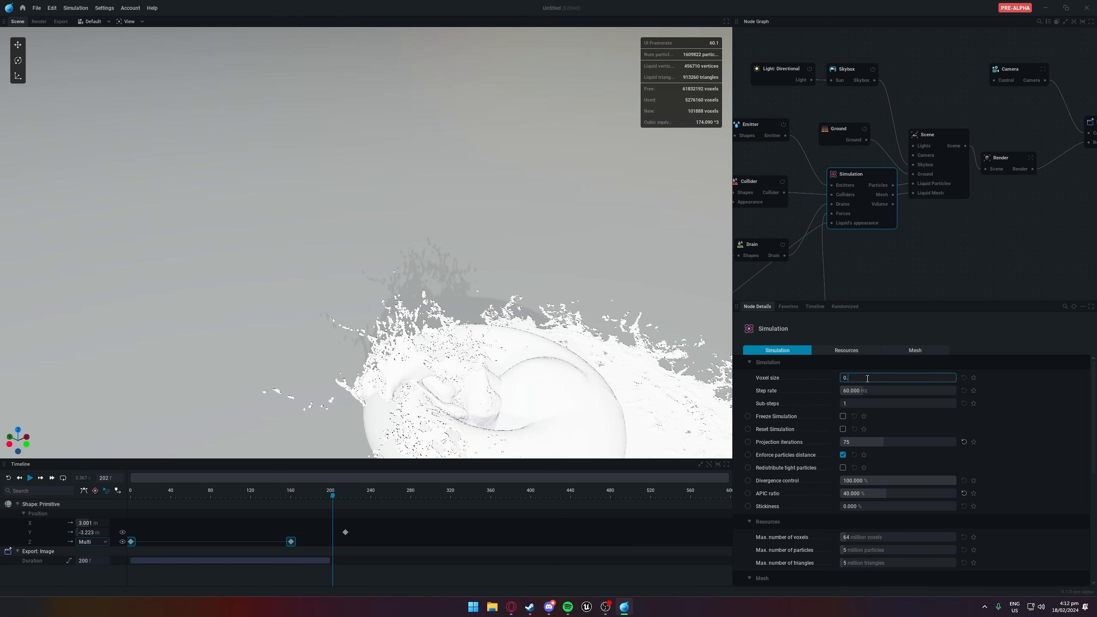
{"action": "key", "text": "Return"}
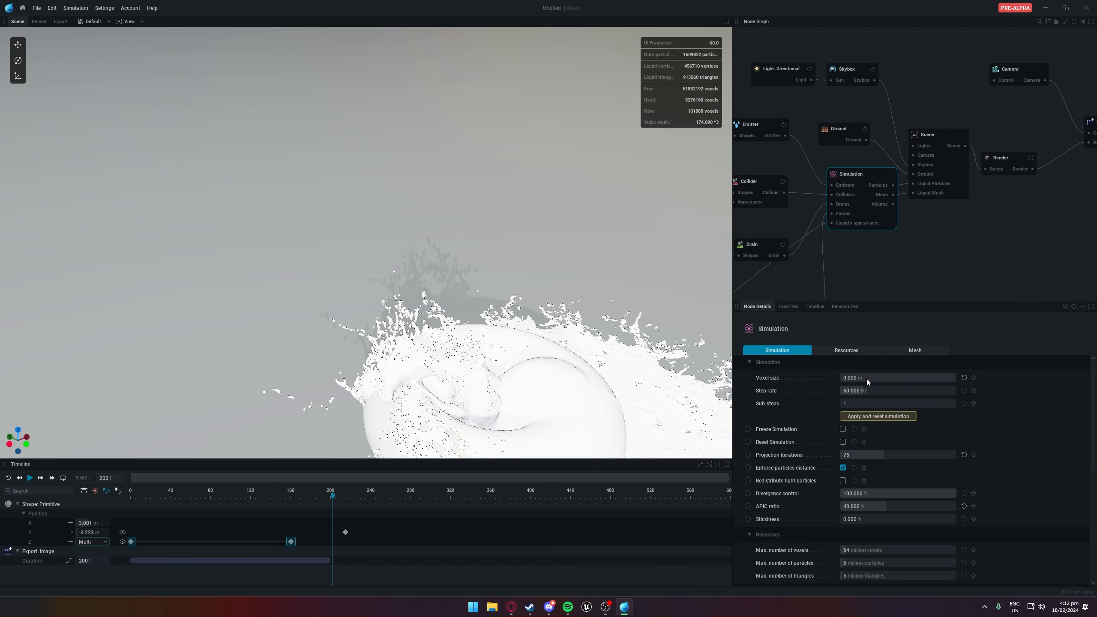
{"action": "type", "text": "0.0"}
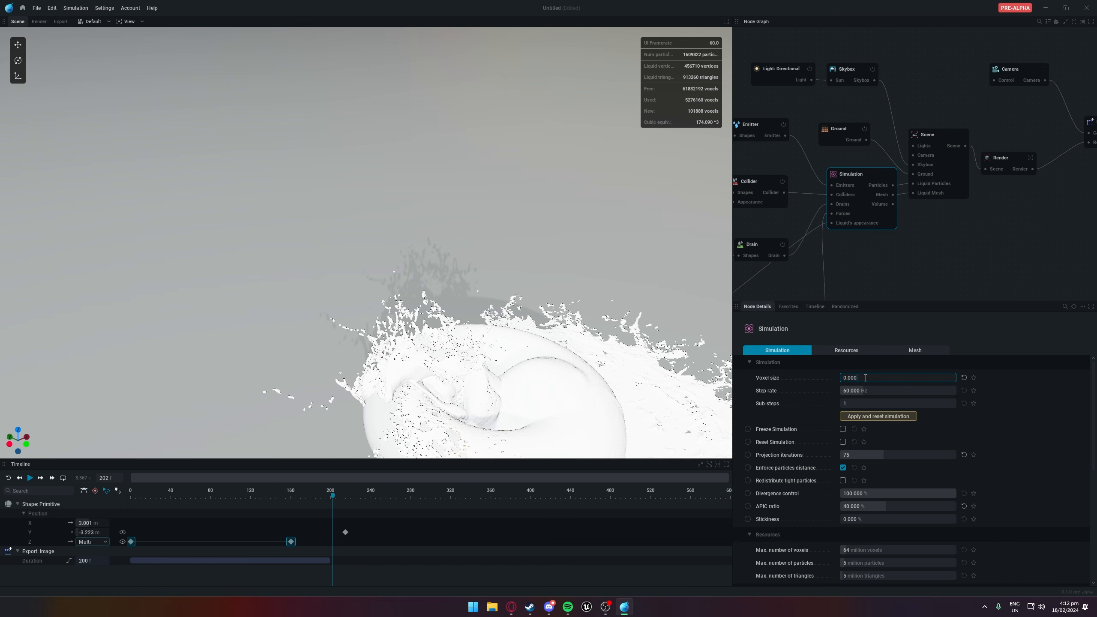
{"action": "type", "text": "80"}
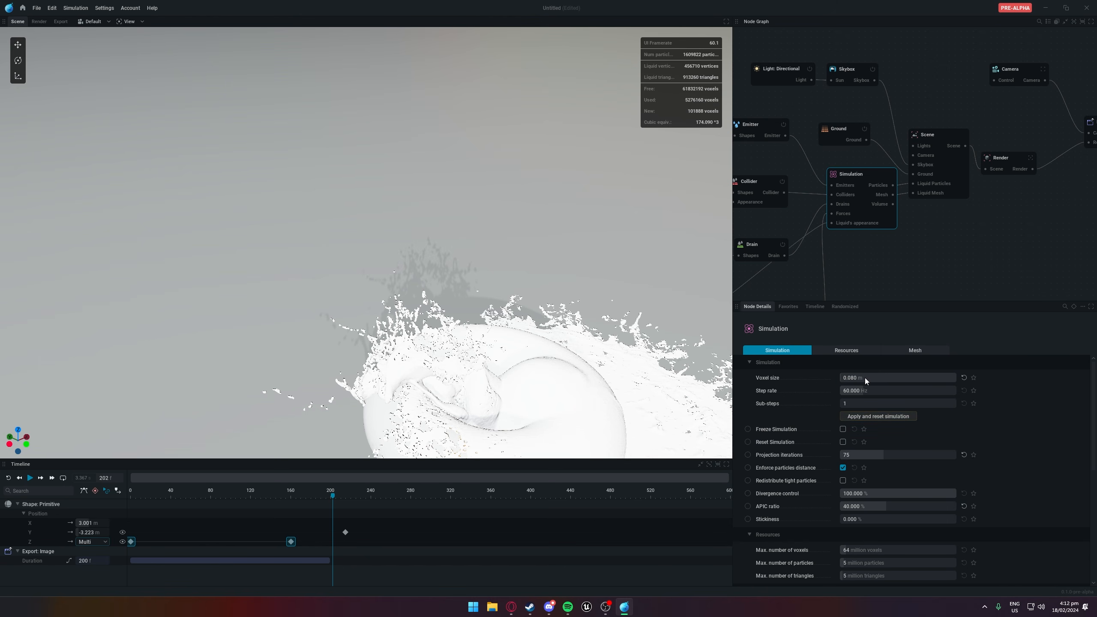
{"action": "left_click", "coordinate": [878, 416]}
Play the fine-resolution simulation, pause it around frame 186 and examine the splash up close from different angles
{"action": "scroll", "coordinate": [531, 319], "scroll_direction": "up", "scroll_amount": 2}
{"action": "key", "text": "space"}
{"action": "middle_click_drag", "start_coordinate": [584, 443], "coordinate": [573, 345], "text": "alt"}
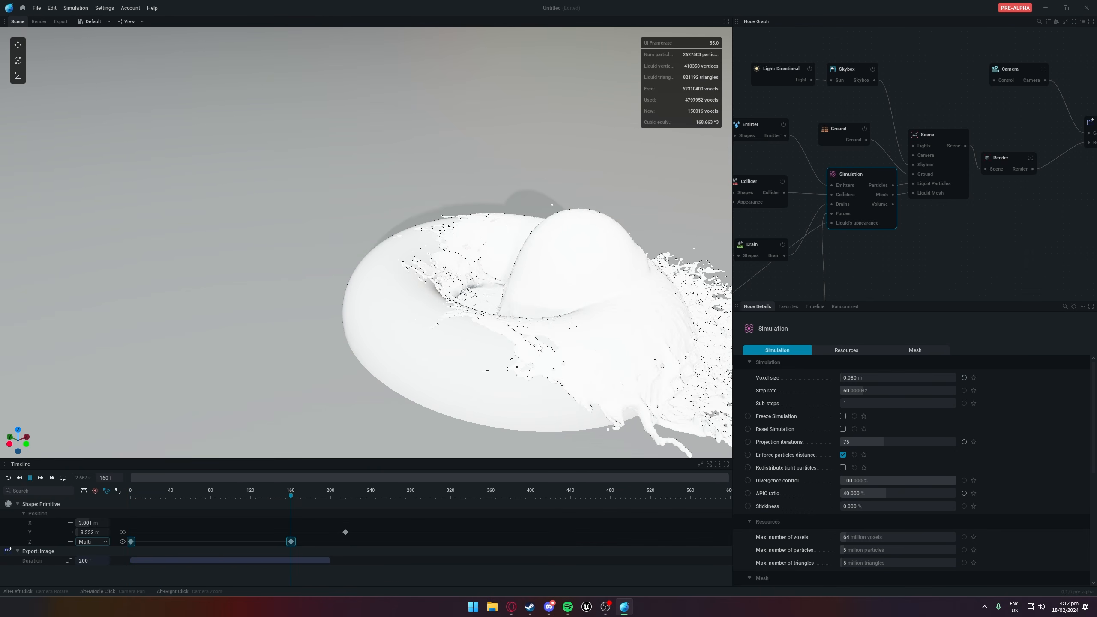
{"action": "key", "text": "space"}
{"action": "scroll", "coordinate": [484, 357], "scroll_direction": "up", "scroll_amount": 2}
{"action": "scroll", "coordinate": [454, 361], "scroll_direction": "up", "scroll_amount": 6}
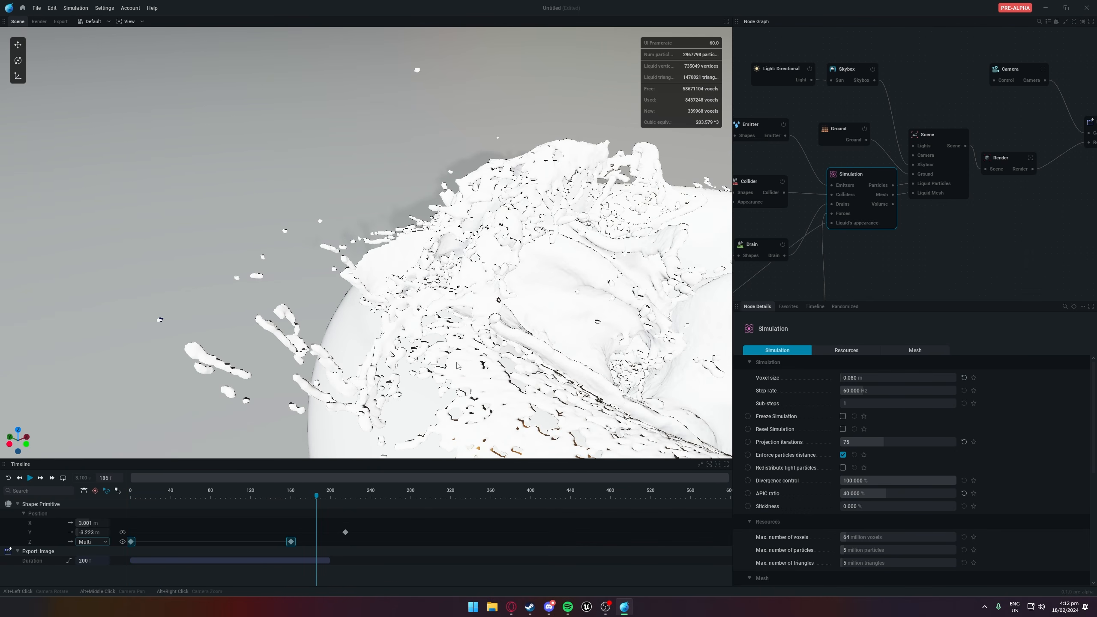
{"action": "left_click_drag", "start_coordinate": [605, 384], "coordinate": [523, 354], "text": "alt"}
{"action": "middle_click_drag", "start_coordinate": [523, 354], "coordinate": [647, 451], "text": "alt"}
{"action": "left_click_drag", "start_coordinate": [647, 450], "coordinate": [605, 398], "text": "alt"}
{"action": "scroll", "coordinate": [709, 375], "scroll_direction": "down", "scroll_amount": 3}
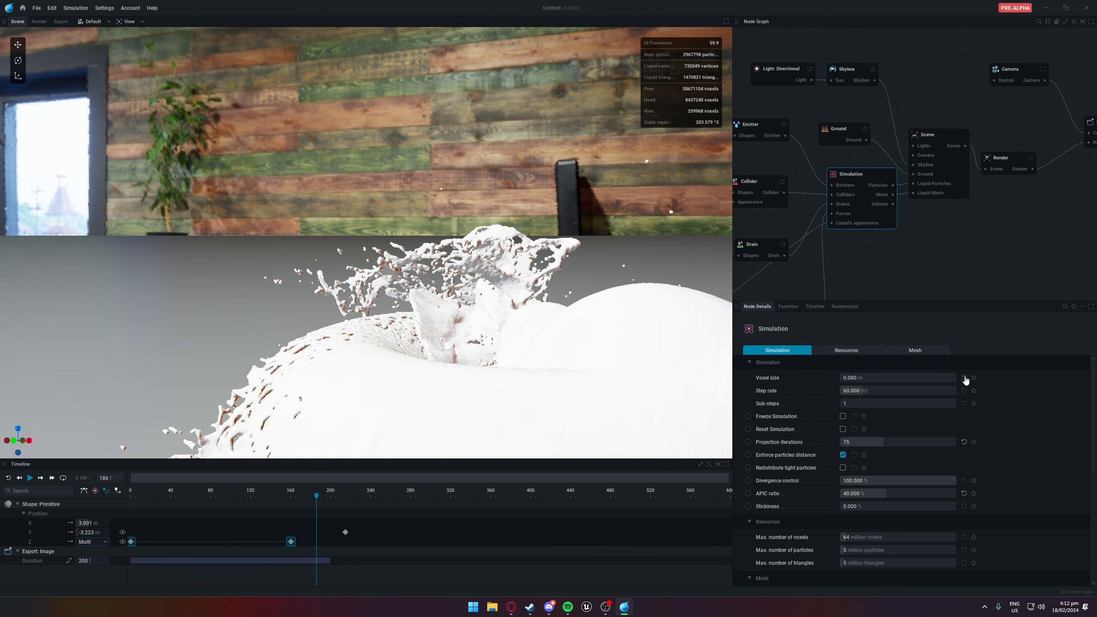
Rerun the simulation at the default voxel size, and change it to 0.12 m with another simulation reset
{"action": "left_click", "coordinate": [964, 378]}
{"action": "left_click", "coordinate": [872, 417]}
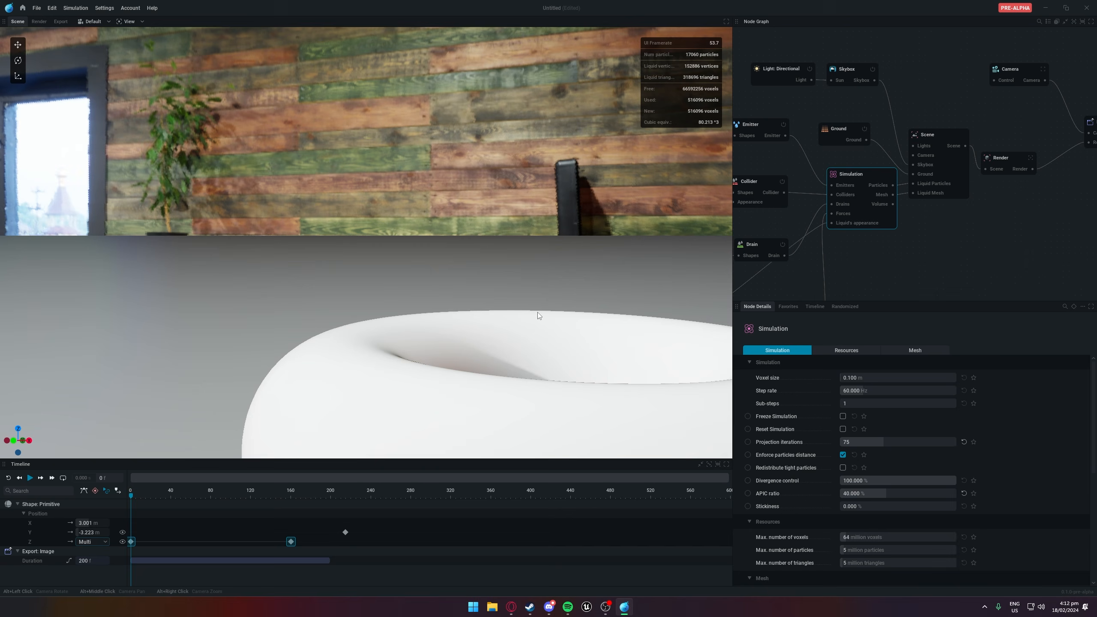
{"action": "left_click", "coordinate": [861, 377]}
{"action": "type", "text": "1"}
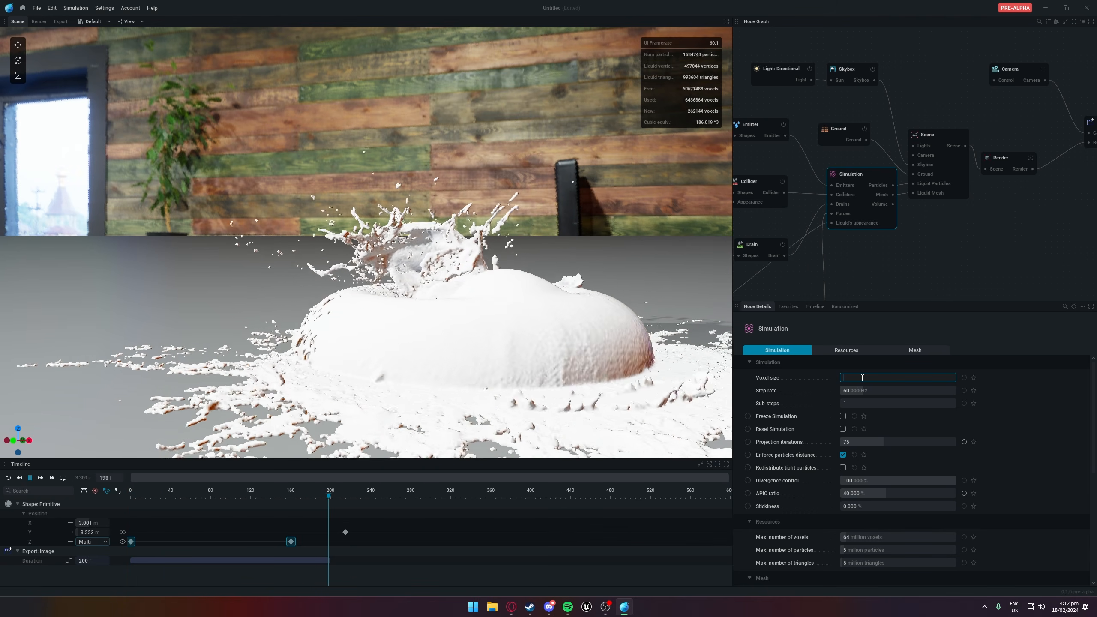
{"action": "key", "text": "BackSpace"}
{"action": "type", "text": ".12"}
{"action": "key", "text": "Return"}
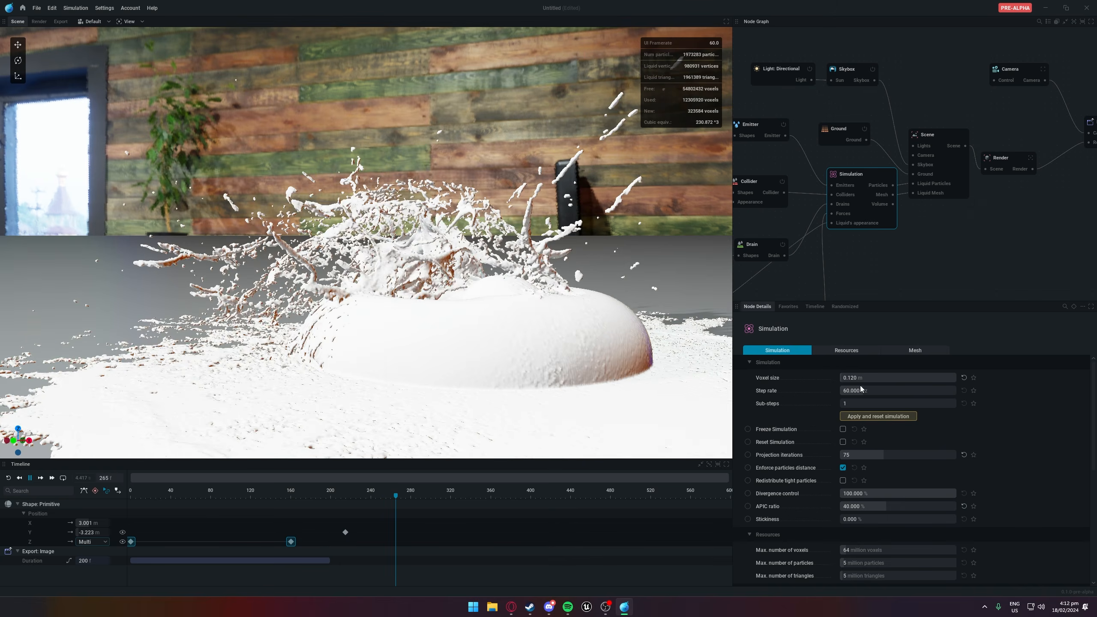
{"action": "left_click", "coordinate": [860, 416]}
Watch the liquid pour onto the torus, pause around frame 210 and move in on the splash
{"action": "scroll", "coordinate": [541, 277], "scroll_direction": "up", "scroll_amount": 3}
{"action": "scroll", "coordinate": [569, 233], "scroll_direction": "down", "scroll_amount": 5}
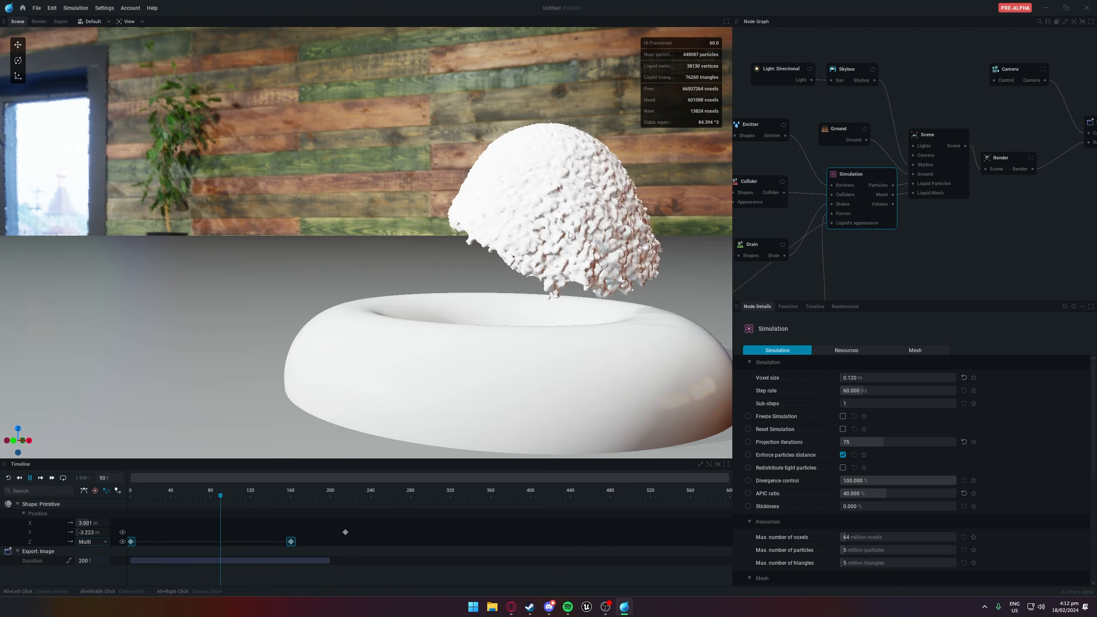
{"action": "left_click_drag", "start_coordinate": [523, 262], "coordinate": [457, 253], "text": "alt"}
{"action": "key", "text": "space"}
{"action": "scroll", "coordinate": [402, 267], "scroll_direction": "up", "scroll_amount": 5}
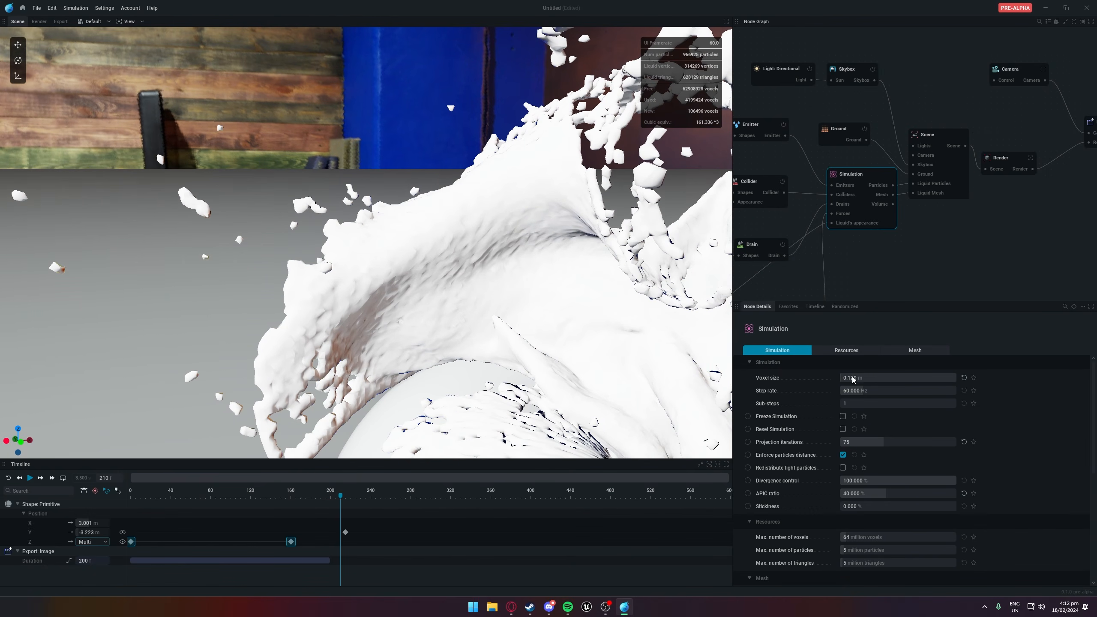
Try a voxel size of 2 m on the Simulation node and restore the default value
{"action": "double_click", "coordinate": [860, 378]}
{"action": "type", "text": "2"}
{"action": "key", "text": "Return"}
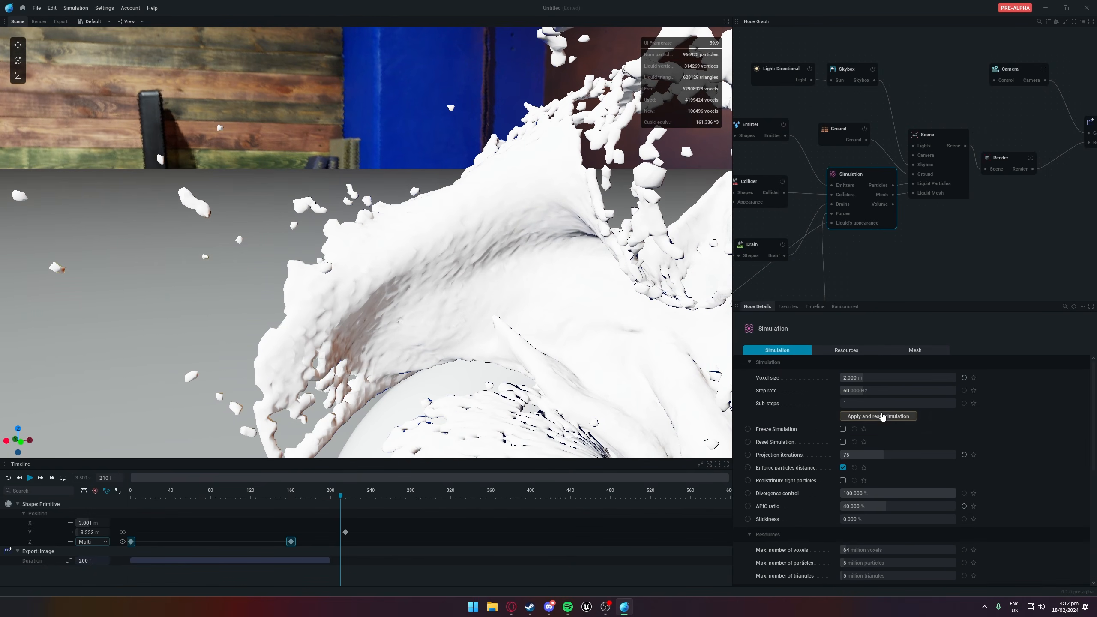
{"action": "left_click", "coordinate": [964, 377]}
Set the Simulation node's voxel size to 0.2 m and apply it with a simulation reset
{"action": "double_click", "coordinate": [876, 378]}
{"action": "type", "text": "0.2"}
{"action": "key", "text": "Return"}
{"action": "left_click", "coordinate": [900, 417]}
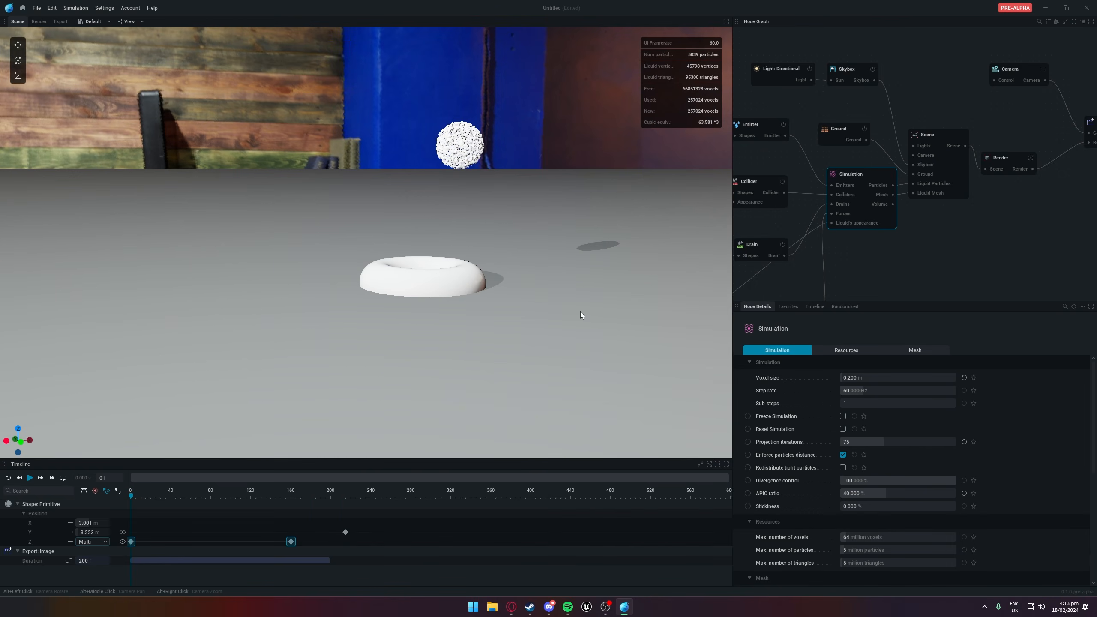
Run the simulation to about frame 99 and open the Emitter node's settings
{"action": "left_click", "coordinate": [789, 116]}
{"action": "key", "text": "space"}
{"action": "left_click", "coordinate": [808, 134]}
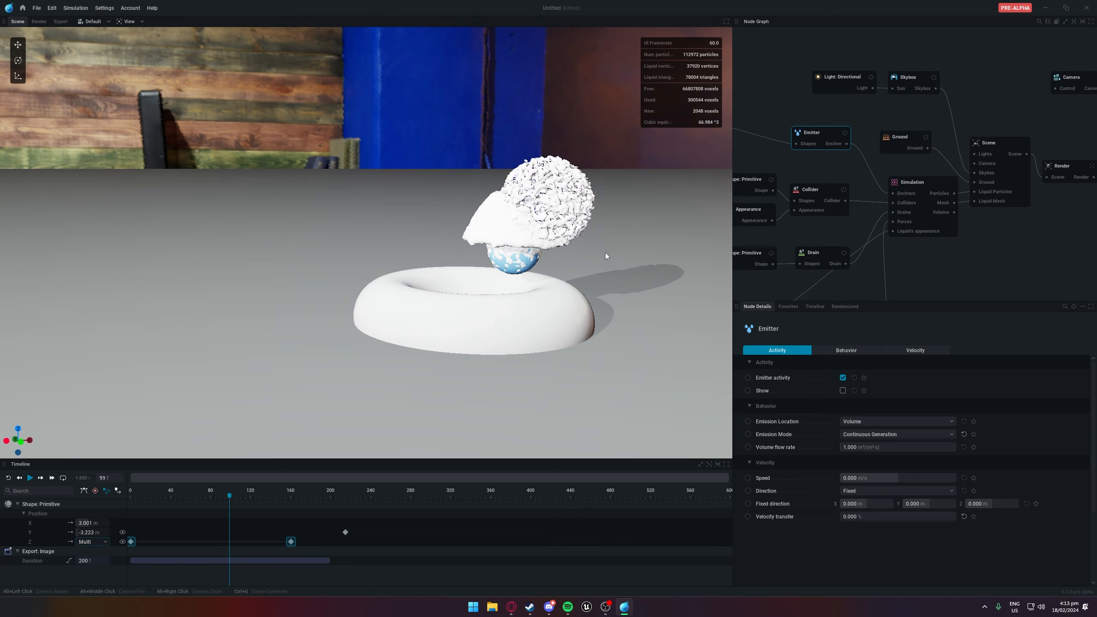
Rerun the simulation from the start, pause it at frame 236 and examine the splash on the torus up close
{"action": "key", "text": "r"}
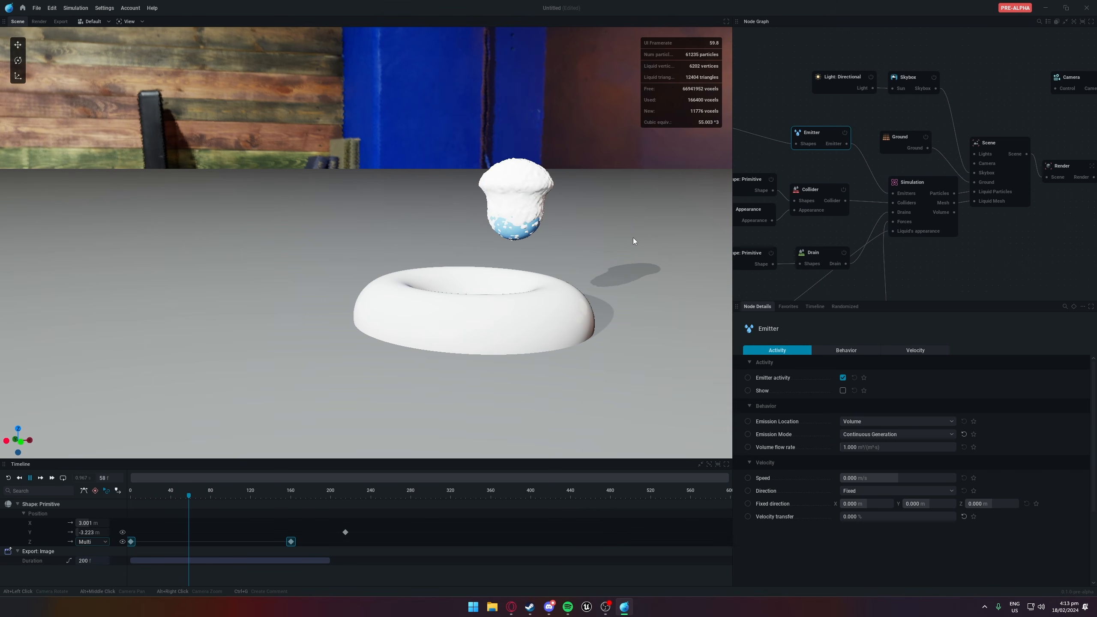
{"action": "left_click_drag", "start_coordinate": [632, 240], "coordinate": [601, 270], "text": "alt"}
{"action": "key", "text": "space"}
{"action": "left_click_drag", "start_coordinate": [550, 295], "coordinate": [467, 305], "text": "alt"}
{"action": "scroll", "coordinate": [441, 296], "scroll_direction": "up", "scroll_amount": 7}
{"action": "scroll", "coordinate": [370, 262], "scroll_direction": "down", "scroll_amount": 6}
{"action": "scroll", "coordinate": [442, 261], "scroll_direction": "up", "scroll_amount": 6}
{"action": "scroll", "coordinate": [441, 261], "scroll_direction": "up", "scroll_amount": 4}
{"action": "scroll", "coordinate": [467, 305], "scroll_direction": "up", "scroll_amount": 6}
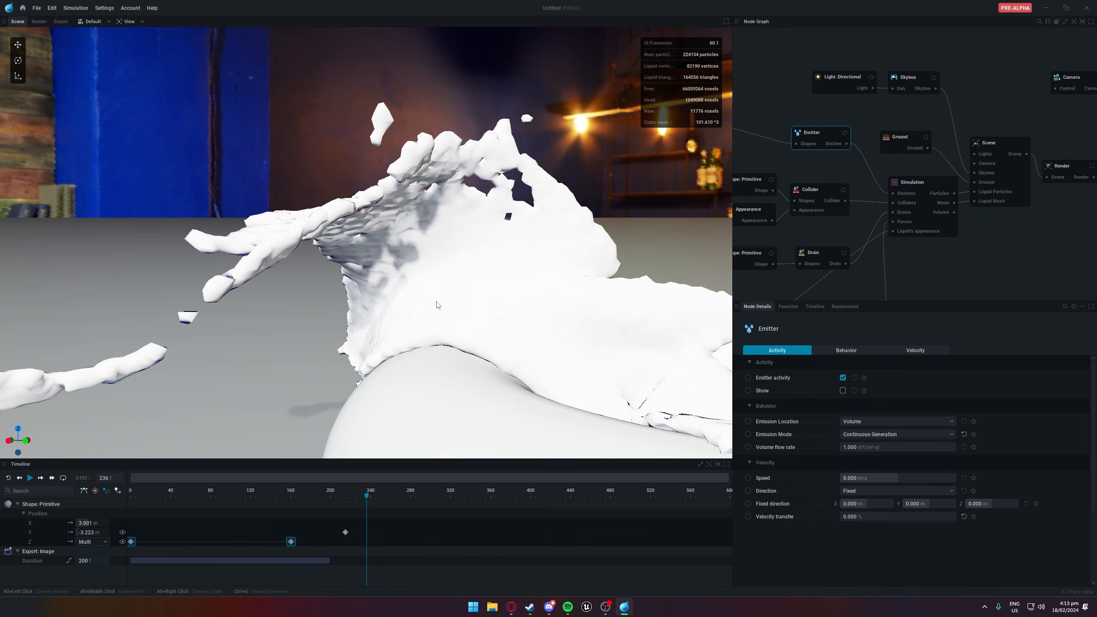
{"action": "scroll", "coordinate": [513, 334], "scroll_direction": "up", "scroll_amount": 3}
{"action": "scroll", "coordinate": [512, 334], "scroll_direction": "down", "scroll_amount": 8}
{"action": "left_click_drag", "start_coordinate": [512, 334], "coordinate": [464, 298], "text": "alt"}
Set the Simulation node's voxel size to 0.05 m, apply it with a reset and run the simulation to about frame 73
{"action": "left_click", "coordinate": [921, 187]}
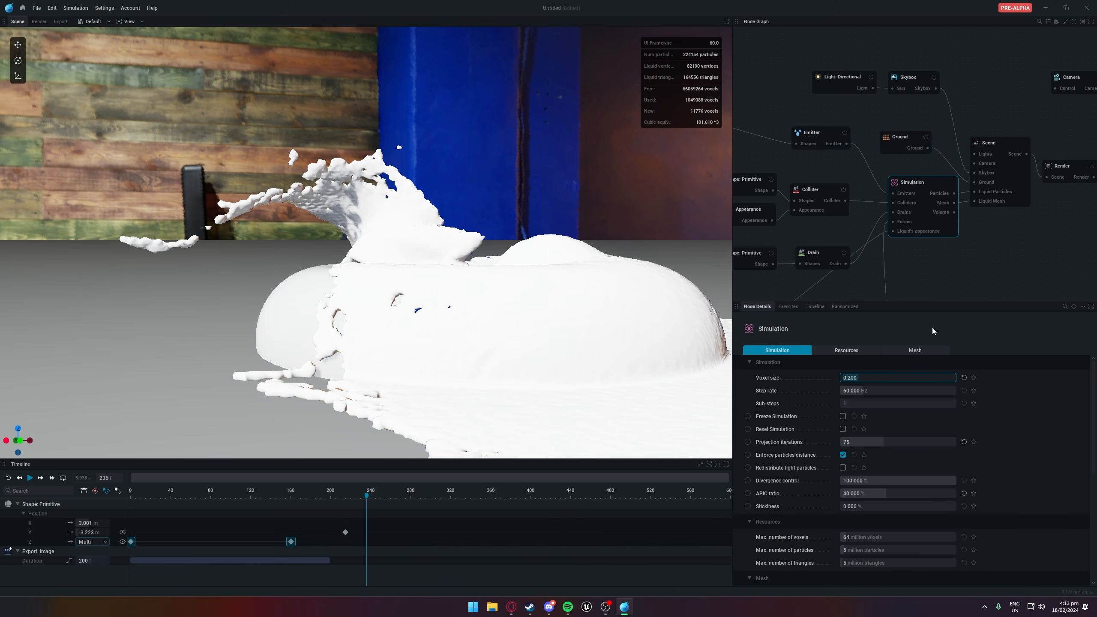
{"action": "type", "text": "0.05"}
{"action": "key", "text": "Return"}
{"action": "left_click", "coordinate": [894, 417]}
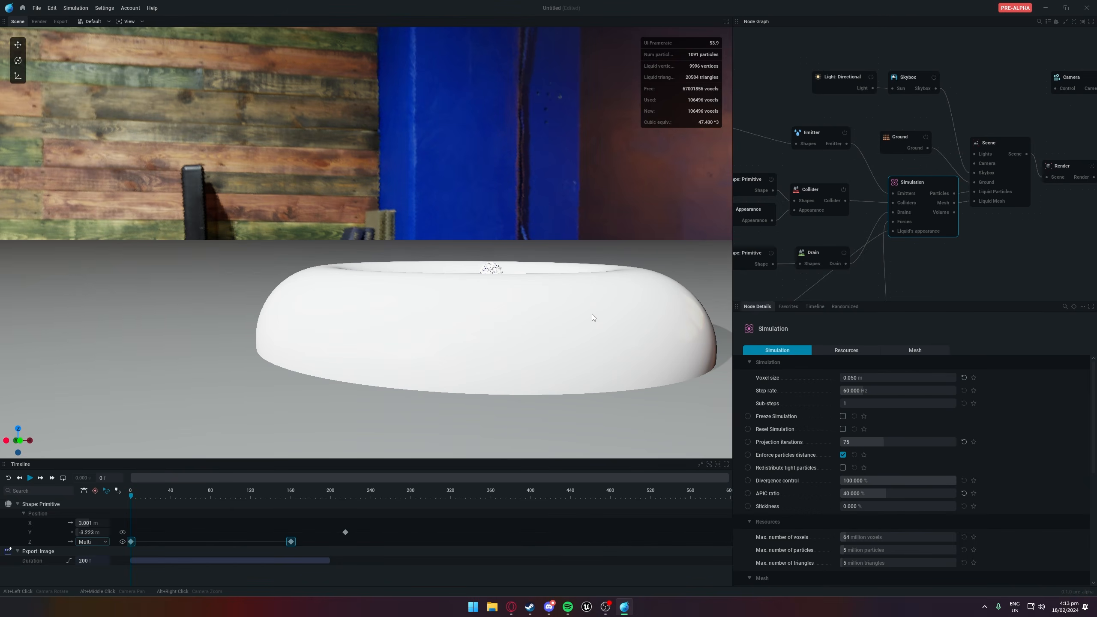
{"action": "key", "text": "space"}
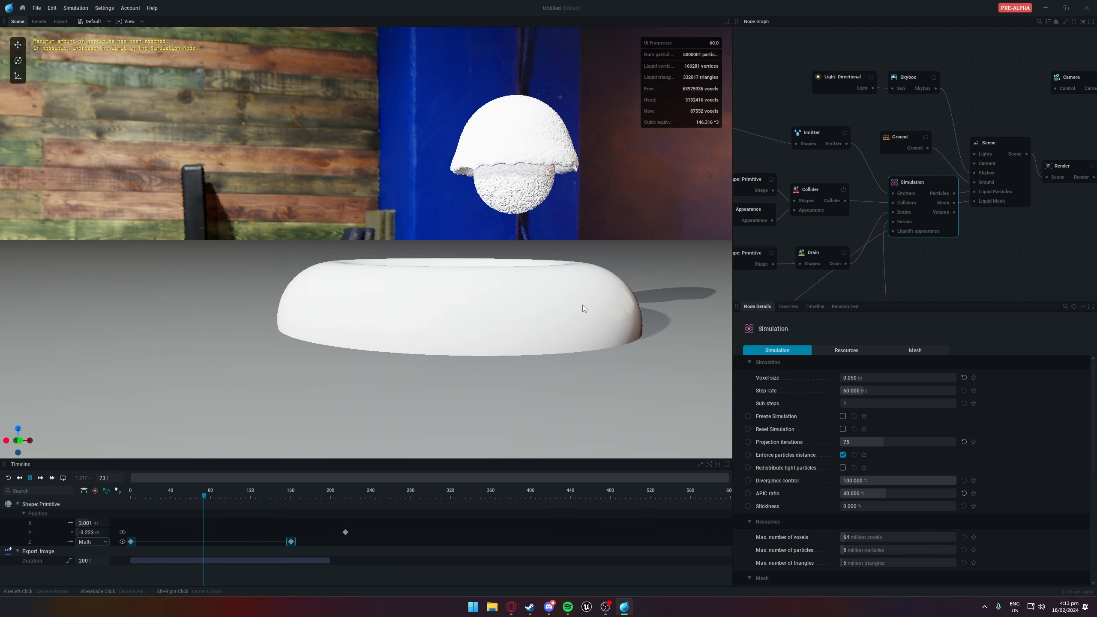
{"action": "scroll", "coordinate": [584, 298], "scroll_direction": "up", "scroll_amount": 3}
{"action": "left_click_drag", "start_coordinate": [589, 282], "coordinate": [530, 344], "text": "alt"}
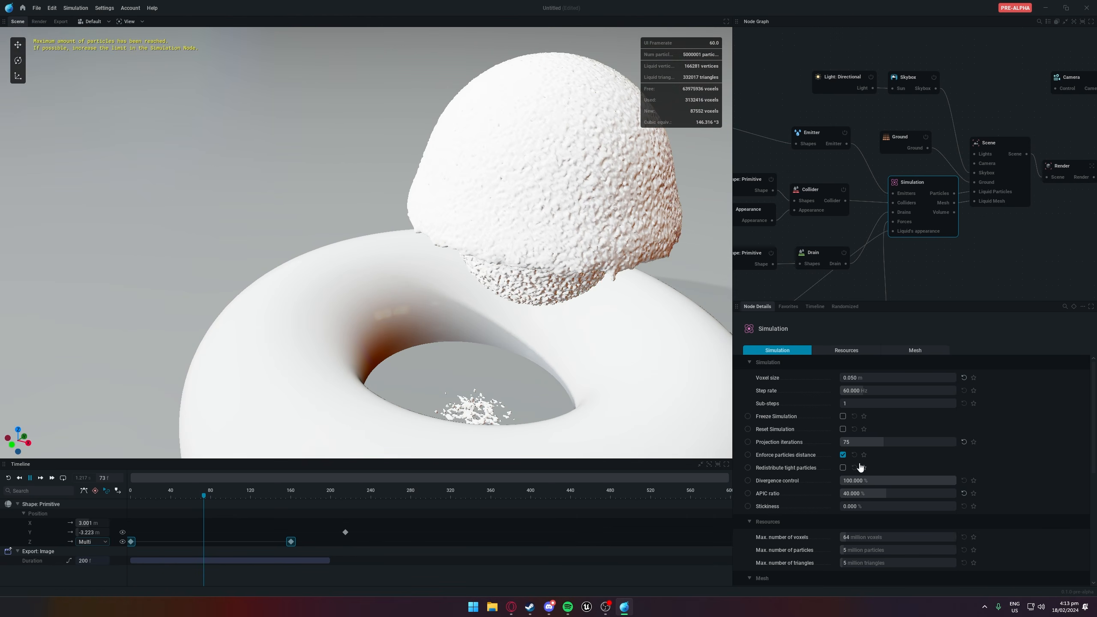
{"action": "double_click", "coordinate": [862, 550]}
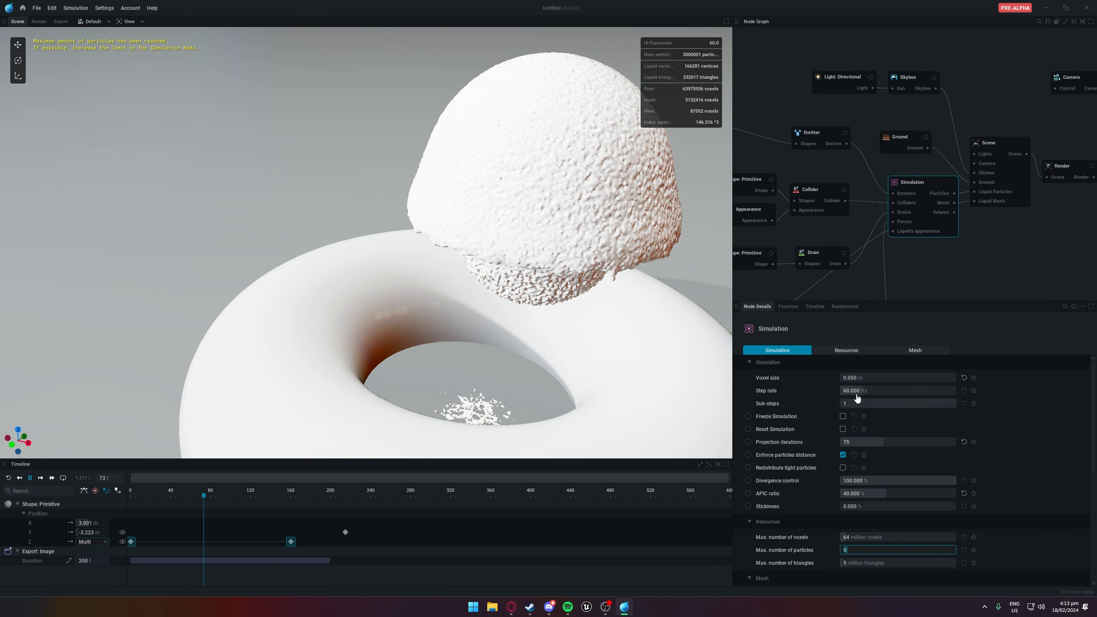
Set the Emitter node's emission mode to Fill and run the simulation with it
{"action": "left_click", "coordinate": [818, 139]}
{"action": "left_click", "coordinate": [871, 434]}
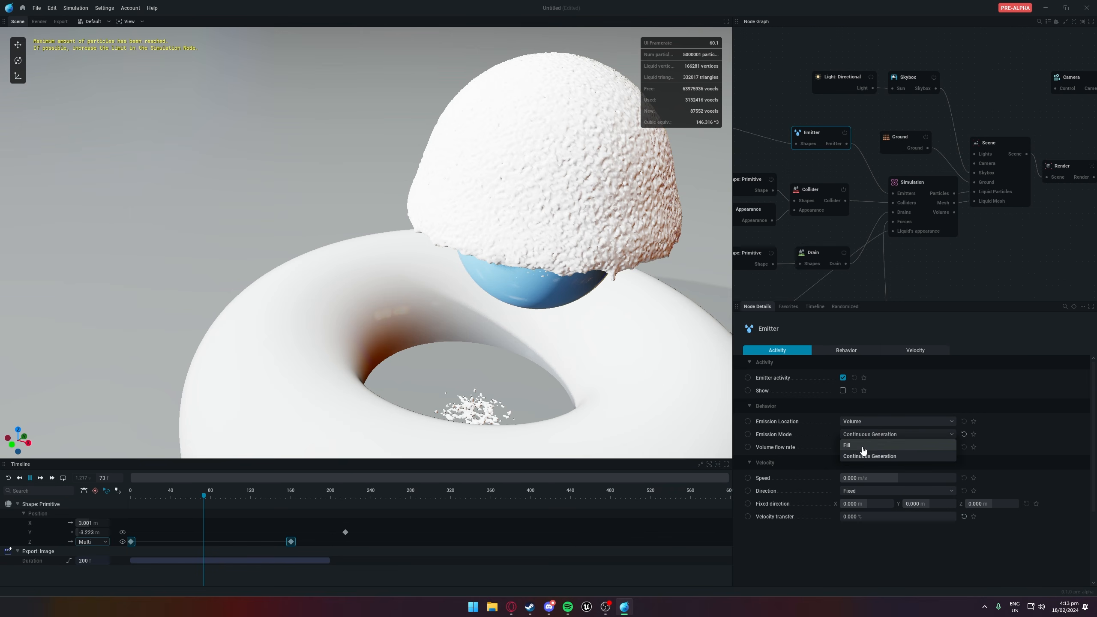
{"action": "left_click", "coordinate": [866, 422]}
{"action": "left_click", "coordinate": [852, 443]}
{"action": "left_click", "coordinate": [870, 434]}
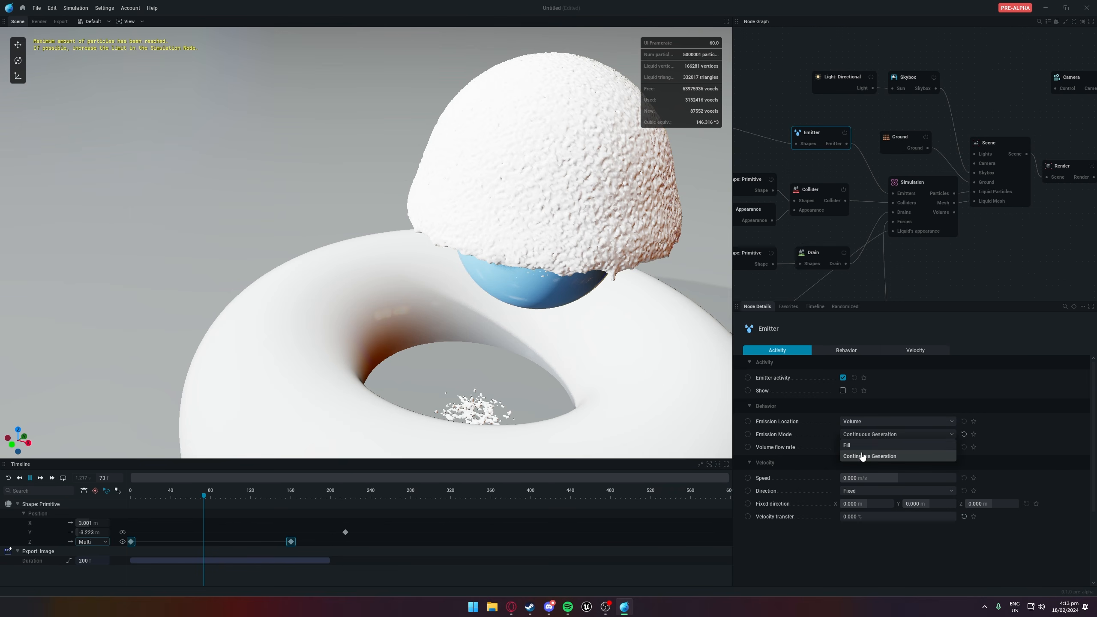
{"action": "left_click", "coordinate": [855, 446]}
{"action": "left_click", "coordinate": [936, 264]}
{"action": "scroll", "coordinate": [612, 204], "scroll_direction": "down", "scroll_amount": 5}
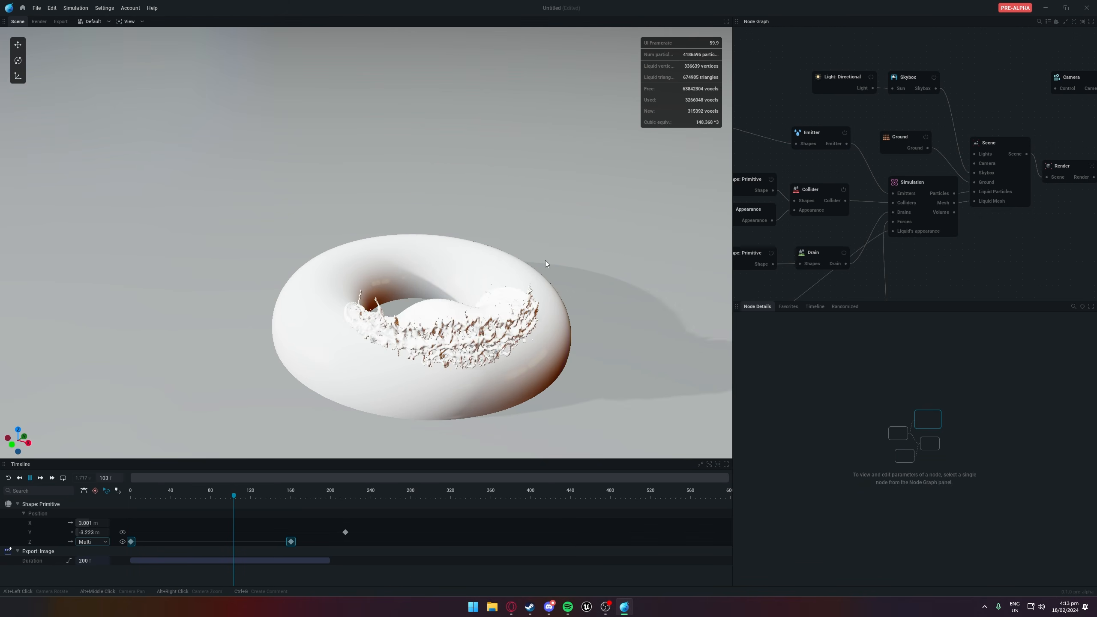
Open the Simulation node's settings, pause the run at frame 140 and examine the fine splash detail up close
{"action": "left_click", "coordinate": [927, 183]}
{"action": "scroll", "coordinate": [849, 495], "scroll_direction": "down", "scroll_amount": 2}
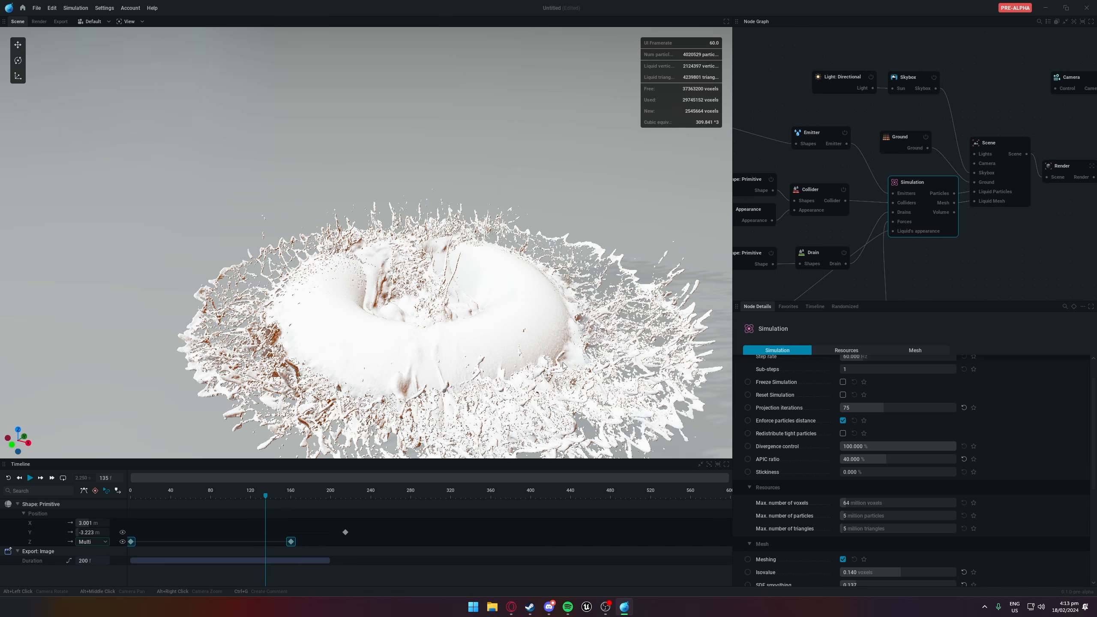
{"action": "scroll", "coordinate": [511, 329], "scroll_direction": "up", "scroll_amount": 5}
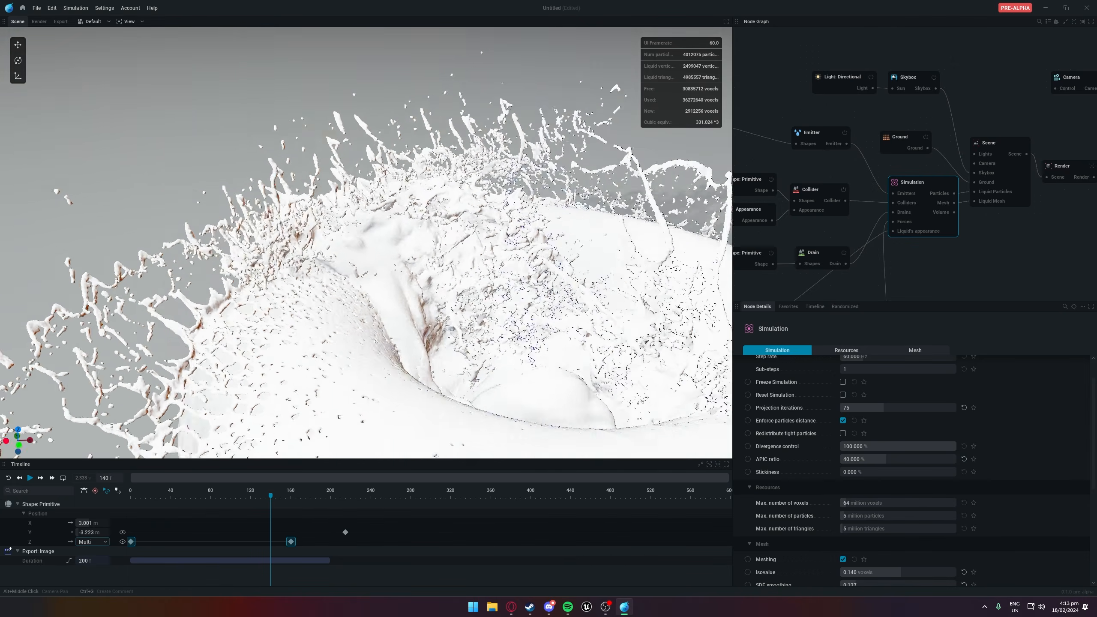
{"action": "left_click_drag", "start_coordinate": [511, 328], "coordinate": [329, 344], "text": "alt"}
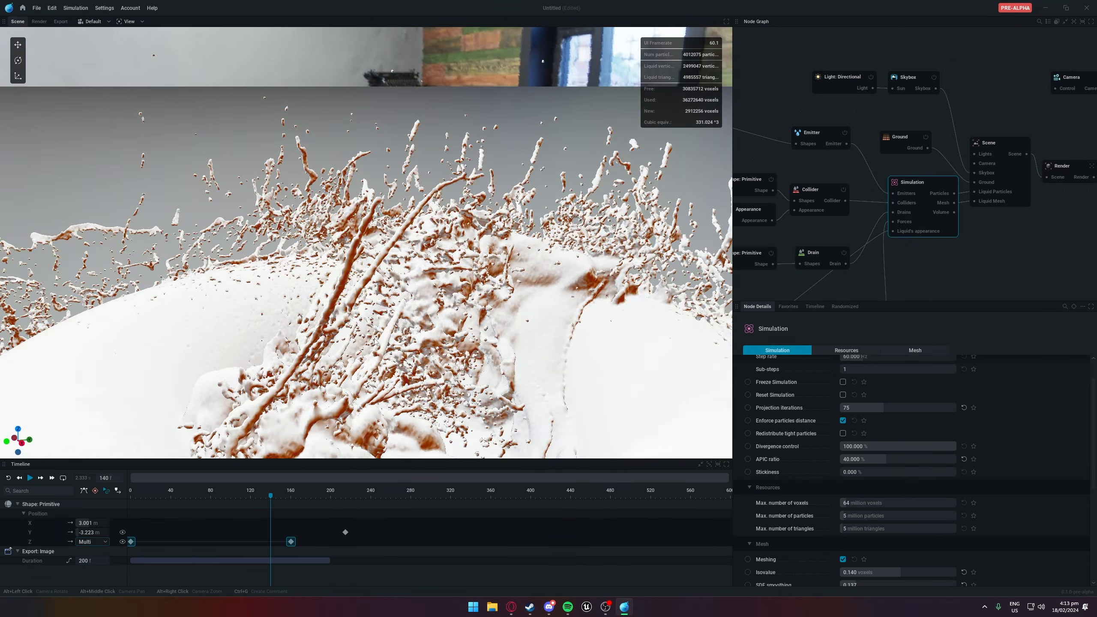
{"action": "scroll", "coordinate": [328, 344], "scroll_direction": "down", "scroll_amount": 5}
{"action": "scroll", "coordinate": [328, 344], "scroll_direction": "up", "scroll_amount": 10}
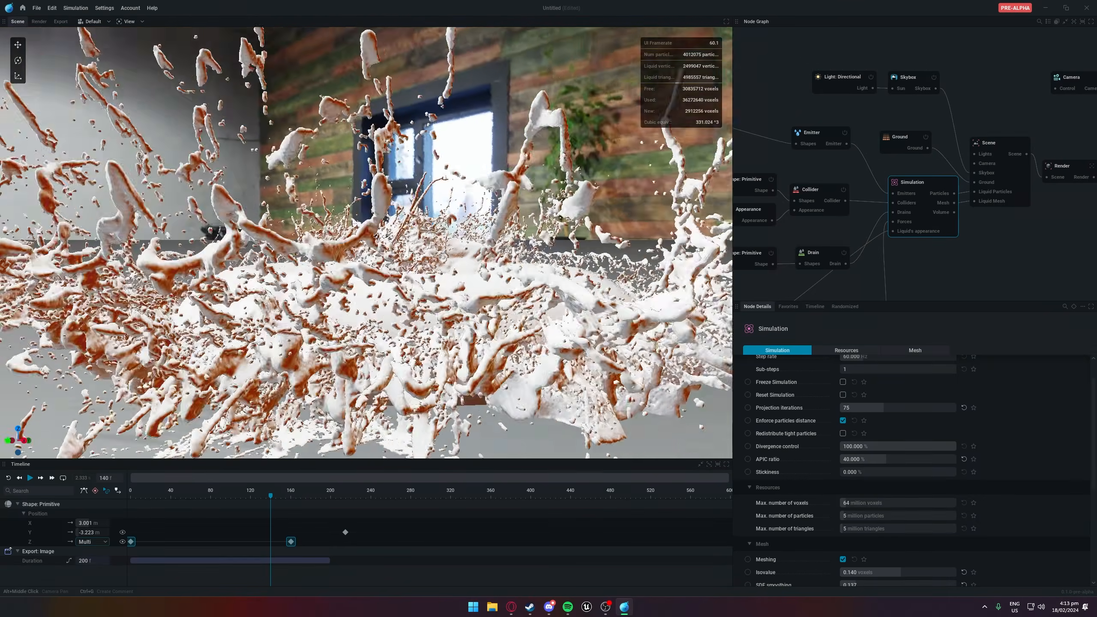
Enable path tracing on the Render node
{"action": "left_click_drag", "start_coordinate": [329, 344], "coordinate": [330, 402], "text": "alt"}
{"action": "left_click", "coordinate": [1046, 167]}
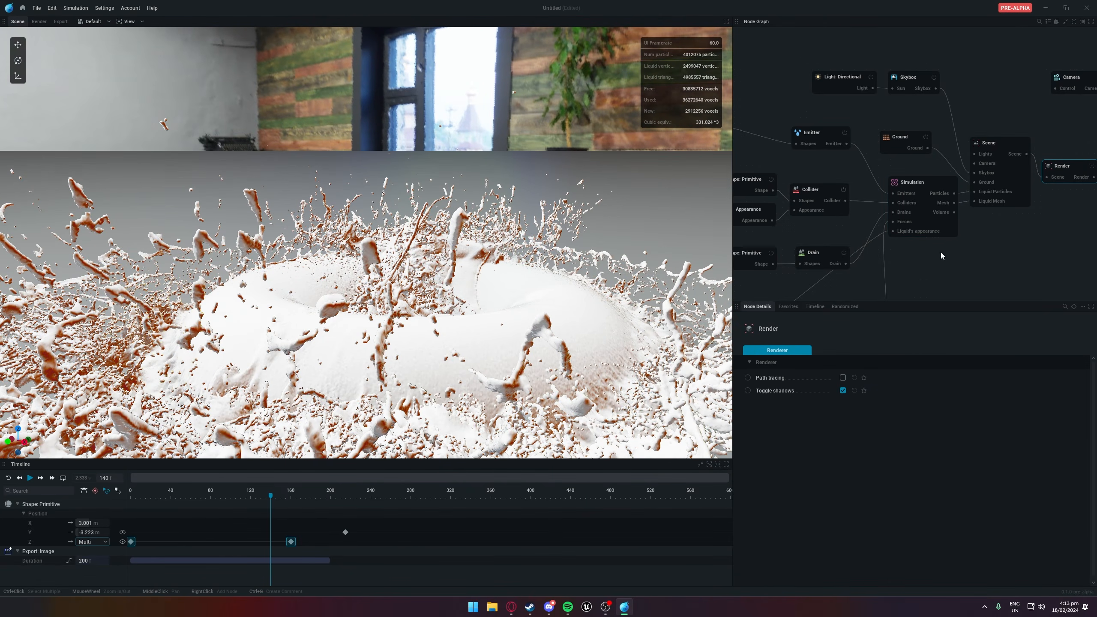
{"action": "left_click", "coordinate": [843, 378]}
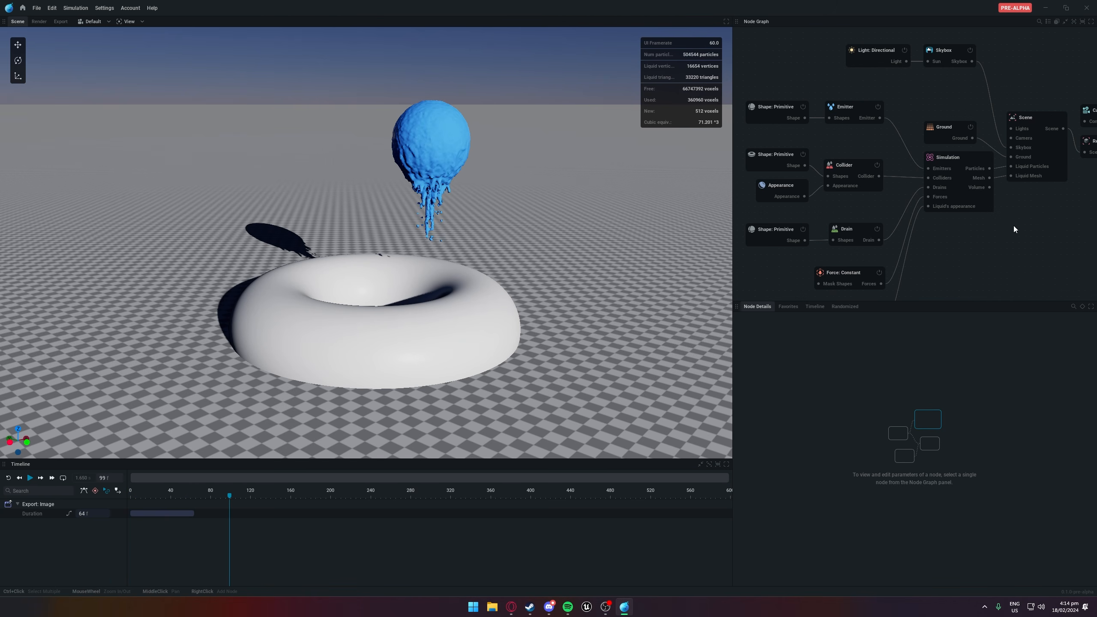
Open the Simulation node's settings and look through its simulation, resource and mesh parameters
{"action": "middle_click_drag", "start_coordinate": [1013, 225], "coordinate": [918, 246]}
{"action": "left_click", "coordinate": [1003, 166]}
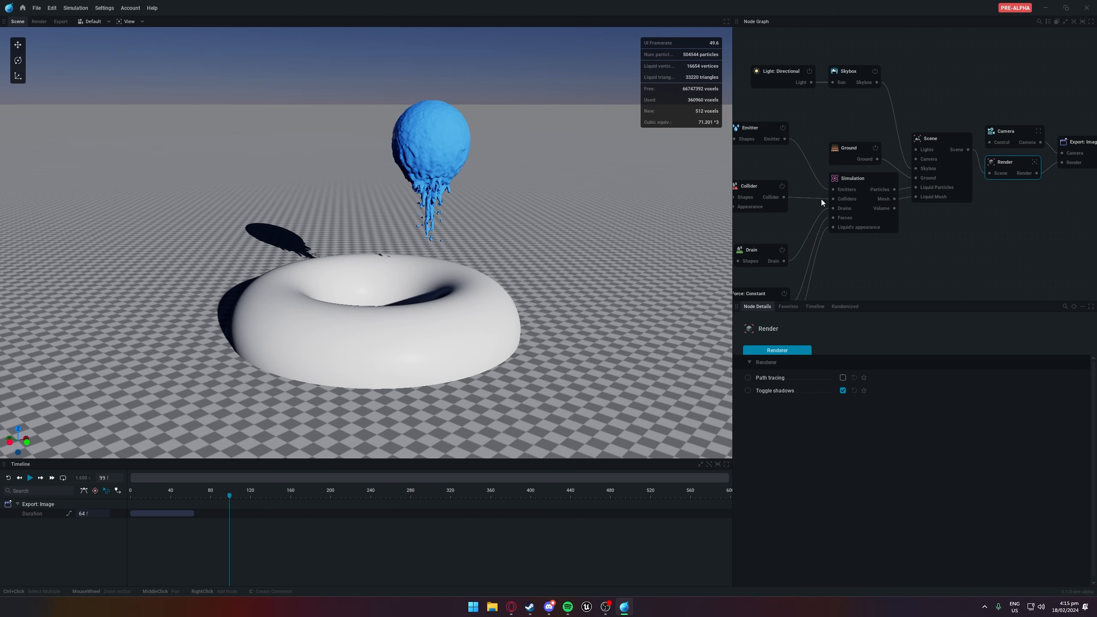
{"action": "left_click", "coordinate": [827, 265]}
{"action": "left_click", "coordinate": [859, 181]}
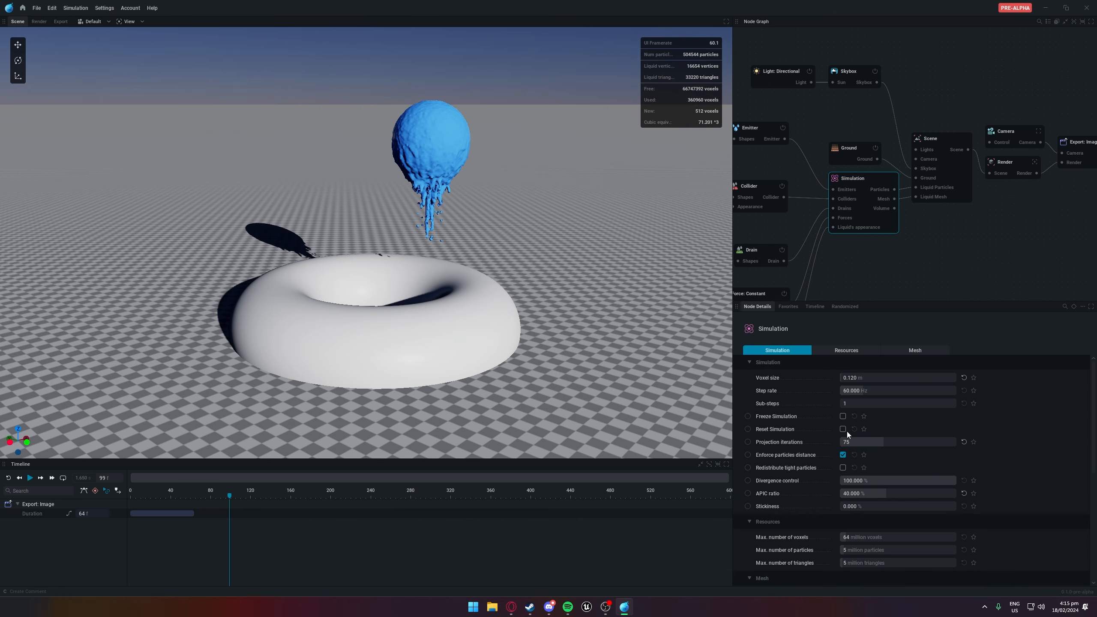
{"action": "scroll", "coordinate": [828, 485], "scroll_direction": "down", "scroll_amount": 1}
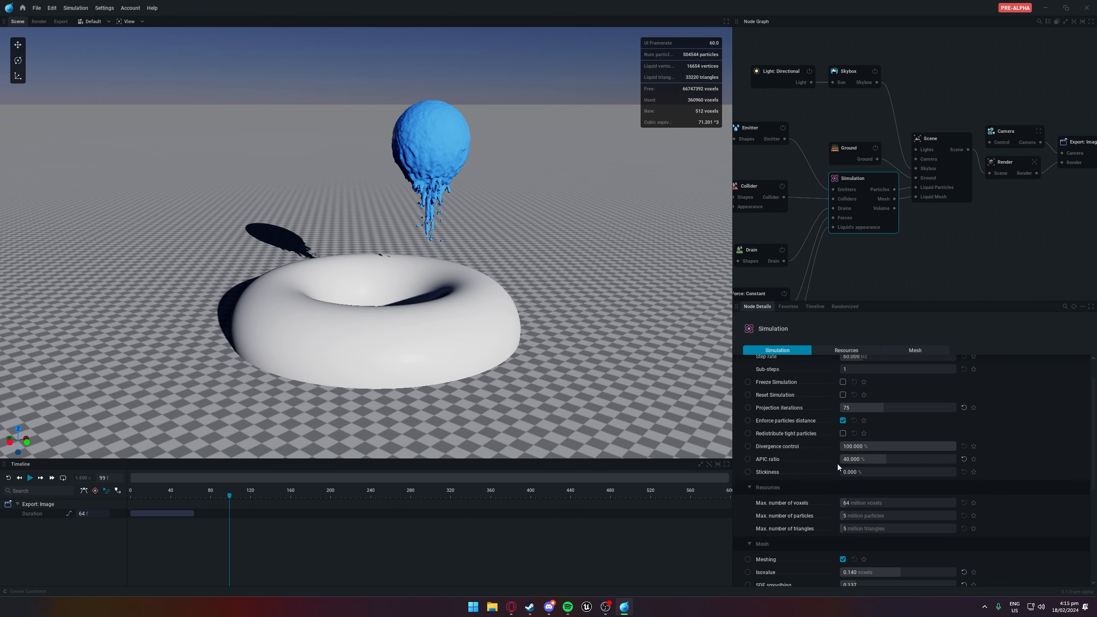
{"action": "scroll", "coordinate": [798, 422], "scroll_direction": "up", "scroll_amount": 1}
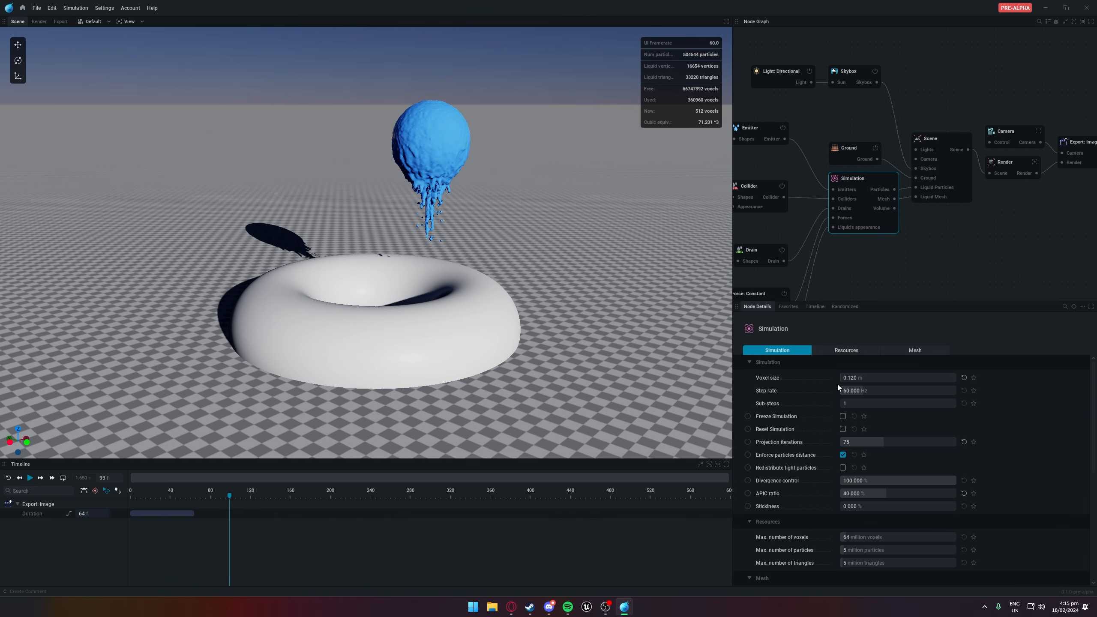
Set the Simulation node's step rate to 75 Hz and apply it with a simulation reset
{"action": "left_click", "coordinate": [864, 389]}
{"action": "key", "text": "Return"}
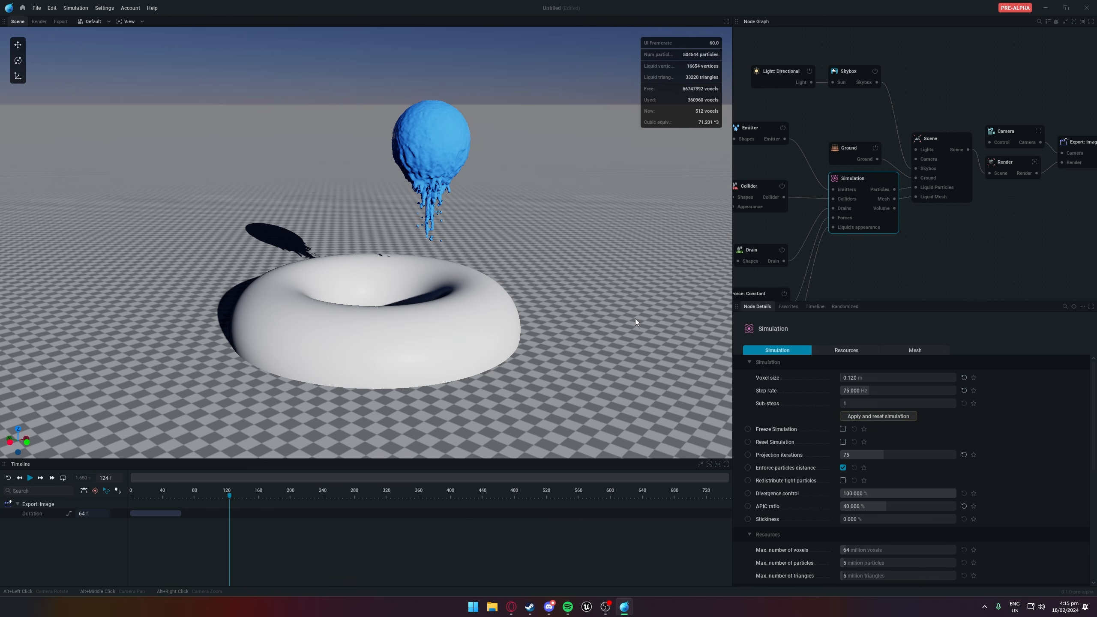
{"action": "left_click", "coordinate": [878, 415]}
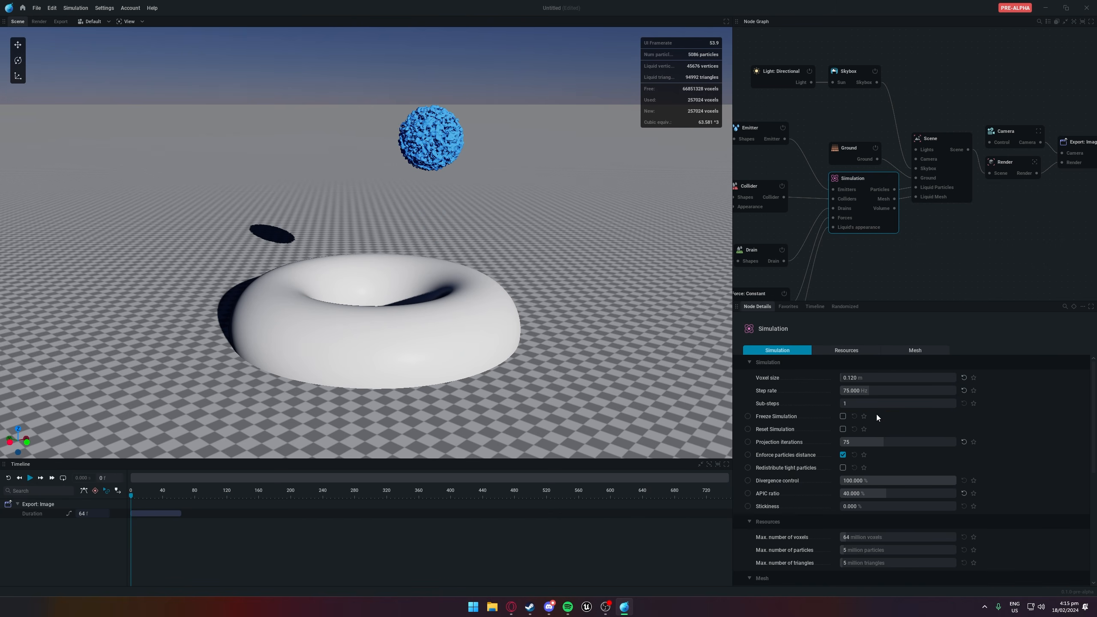
Run the simulation at the 75 Hz step rate and pause it at about frame 284
{"action": "key", "text": "space"}
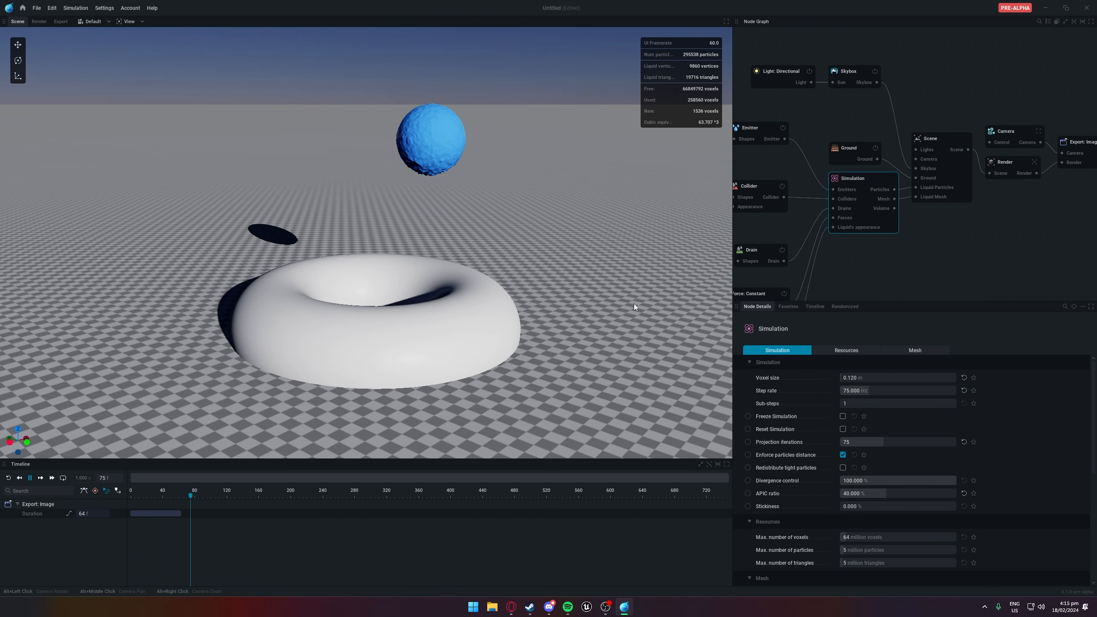
{"action": "scroll", "coordinate": [624, 311], "scroll_direction": "down", "scroll_amount": 2}
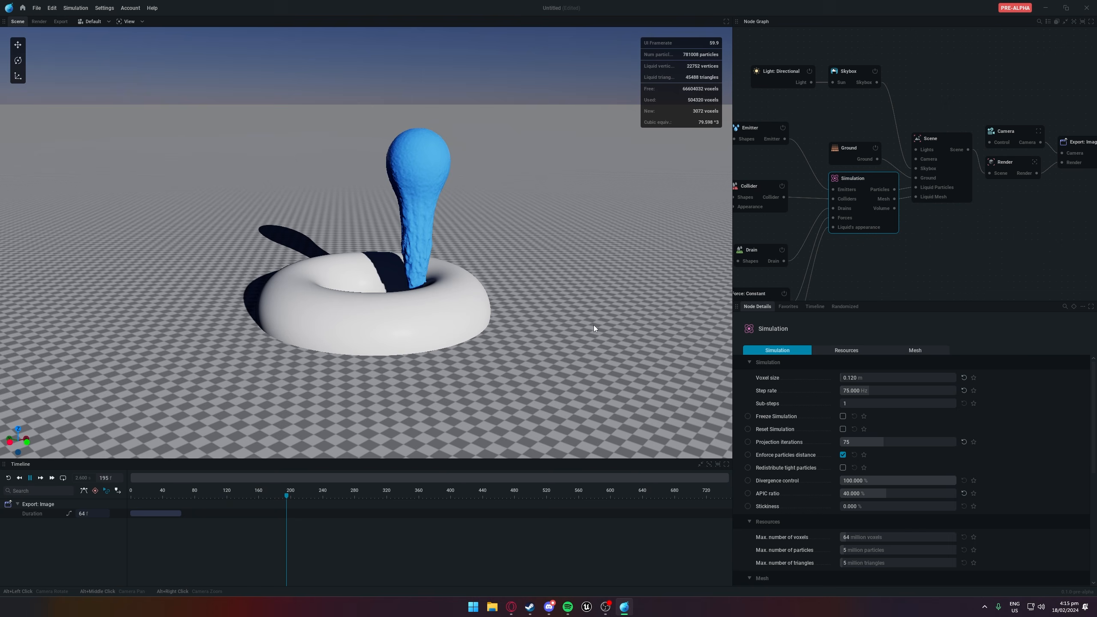
{"action": "key", "text": "space"}
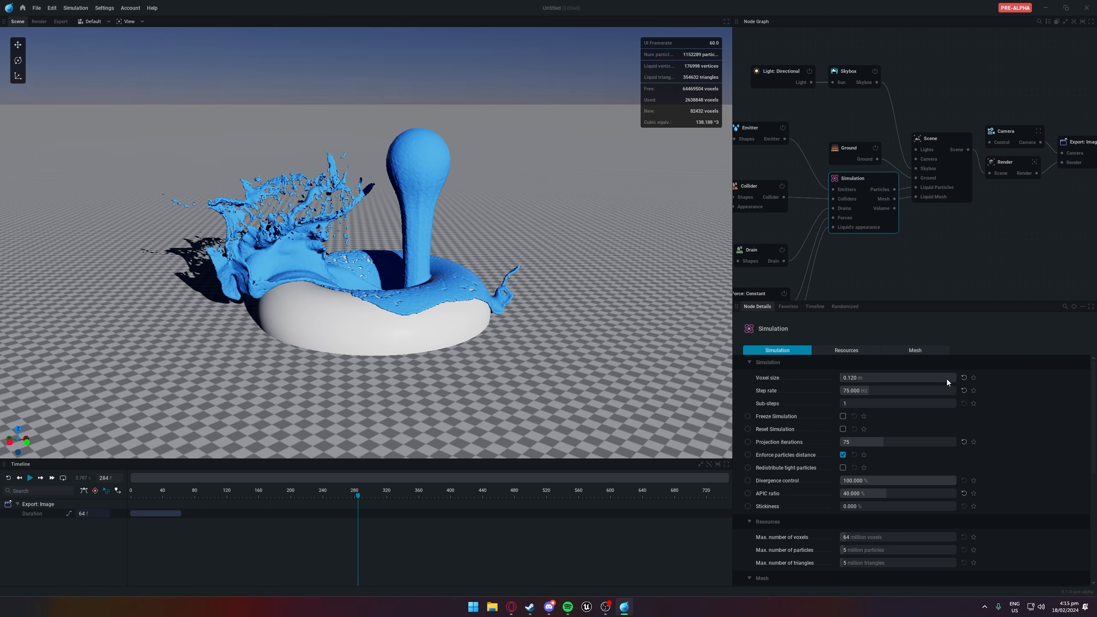
Restore the step rate's default value and run the simulation to about frame 214 for comparison
{"action": "left_click", "coordinate": [963, 390]}
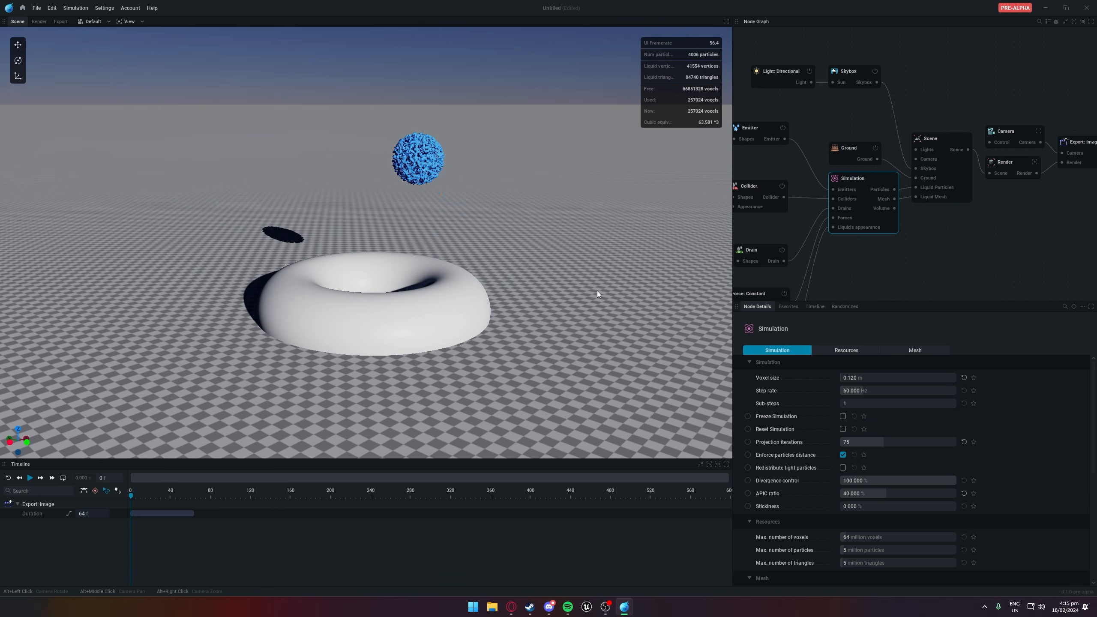
{"action": "key", "text": "space"}
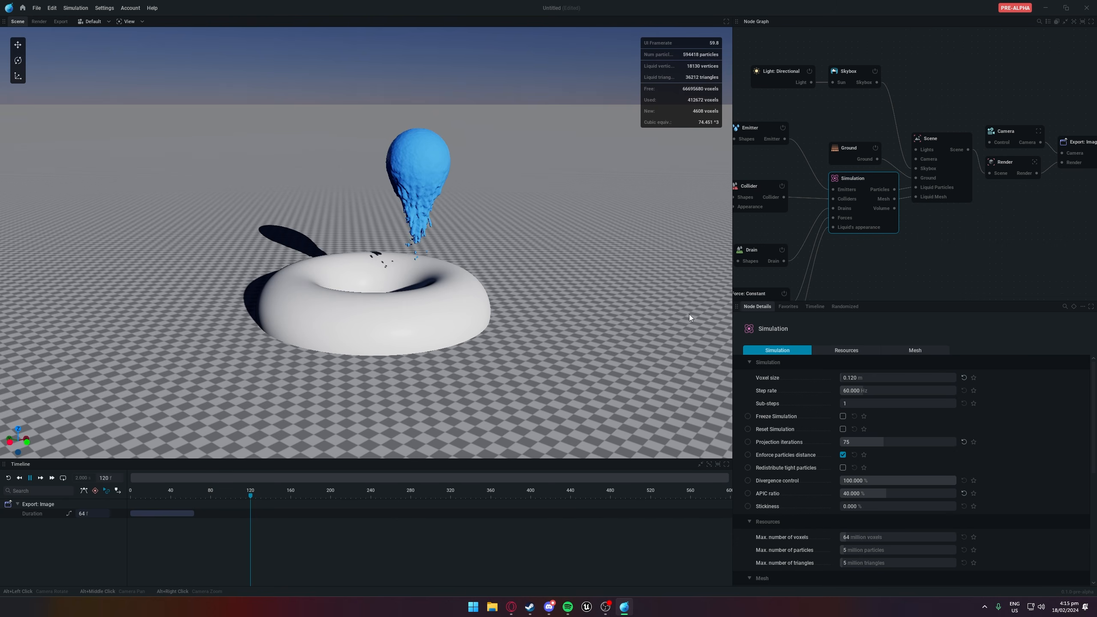
{"action": "key", "text": "space"}
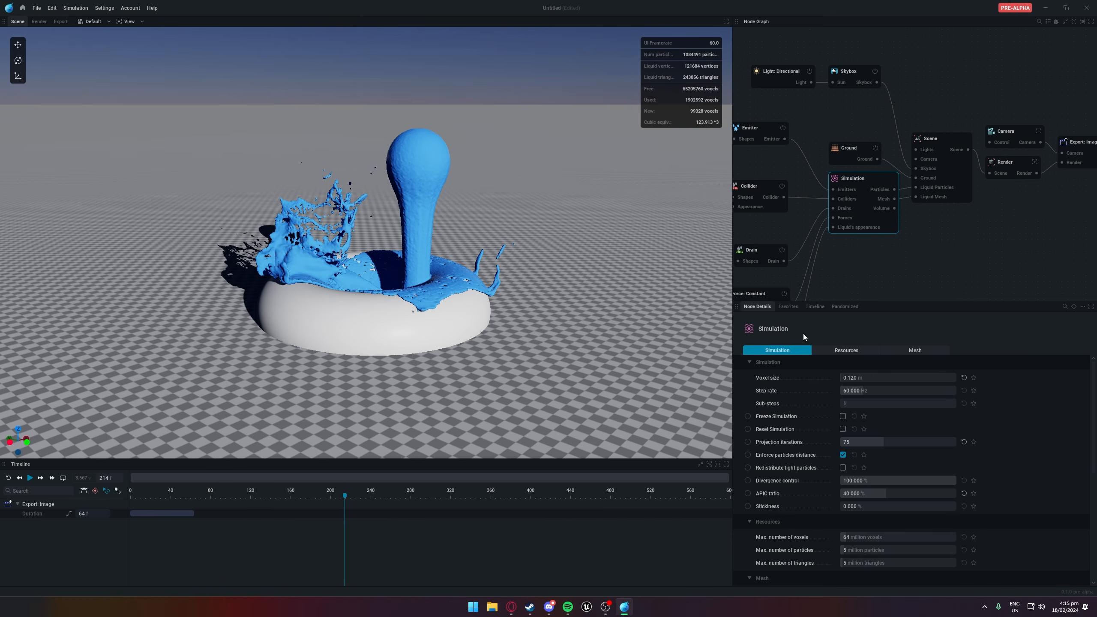
Set the Simulation node's step rate to 12 Hz and apply it with a simulation reset
{"action": "double_click", "coordinate": [867, 390]}
{"action": "key", "text": "Return"}
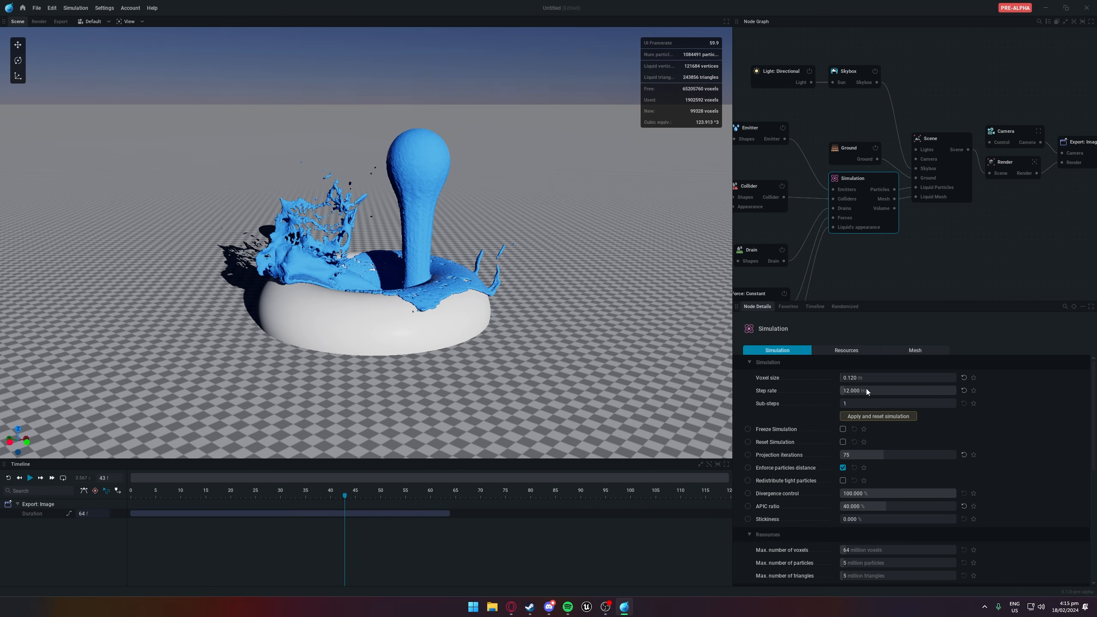
{"action": "left_click", "coordinate": [872, 416]}
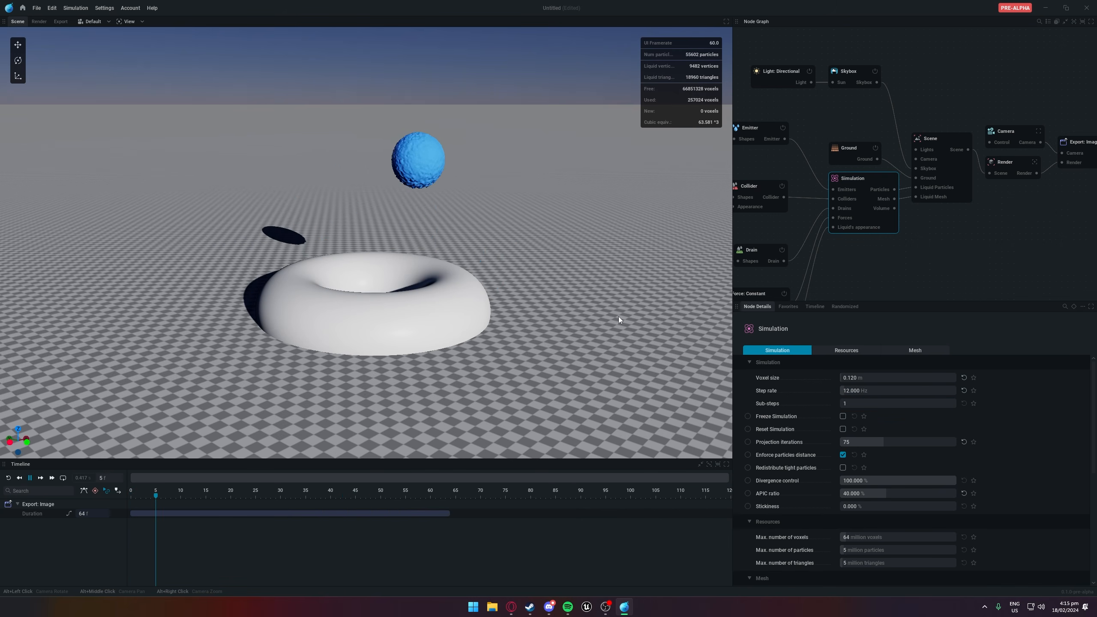
Run the 12 Hz simulation to about frame 113 and view the spreading liquid from above
{"action": "key", "text": "space"}
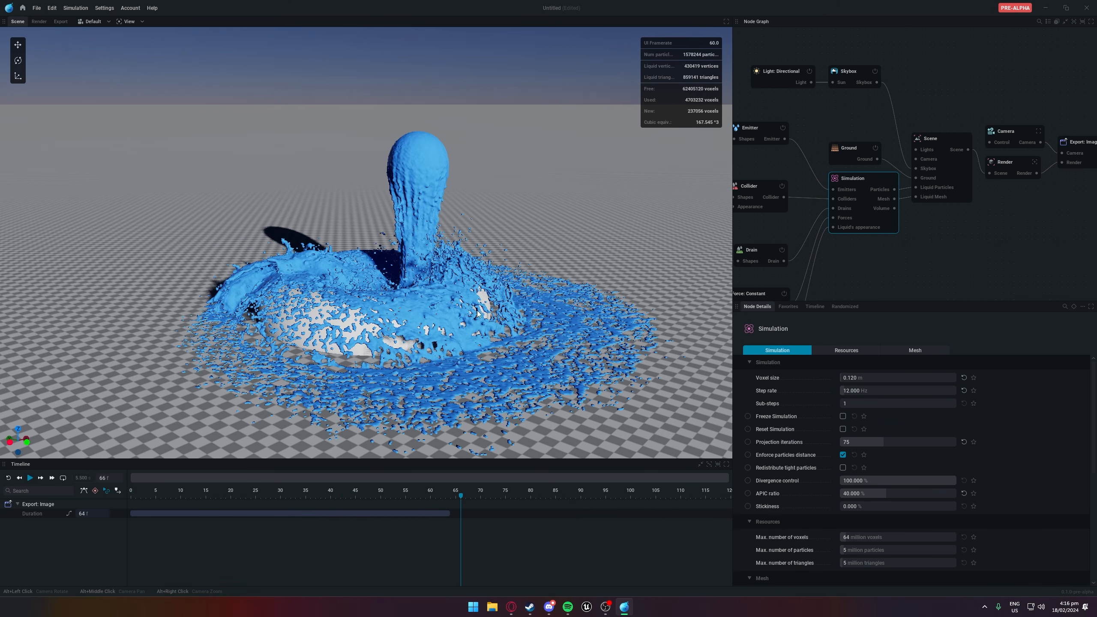
{"action": "left_click_drag", "start_coordinate": [478, 314], "coordinate": [600, 329], "text": "alt"}
{"action": "key", "text": "space"}
{"action": "key", "text": "space"}
{"action": "key", "text": "space"}
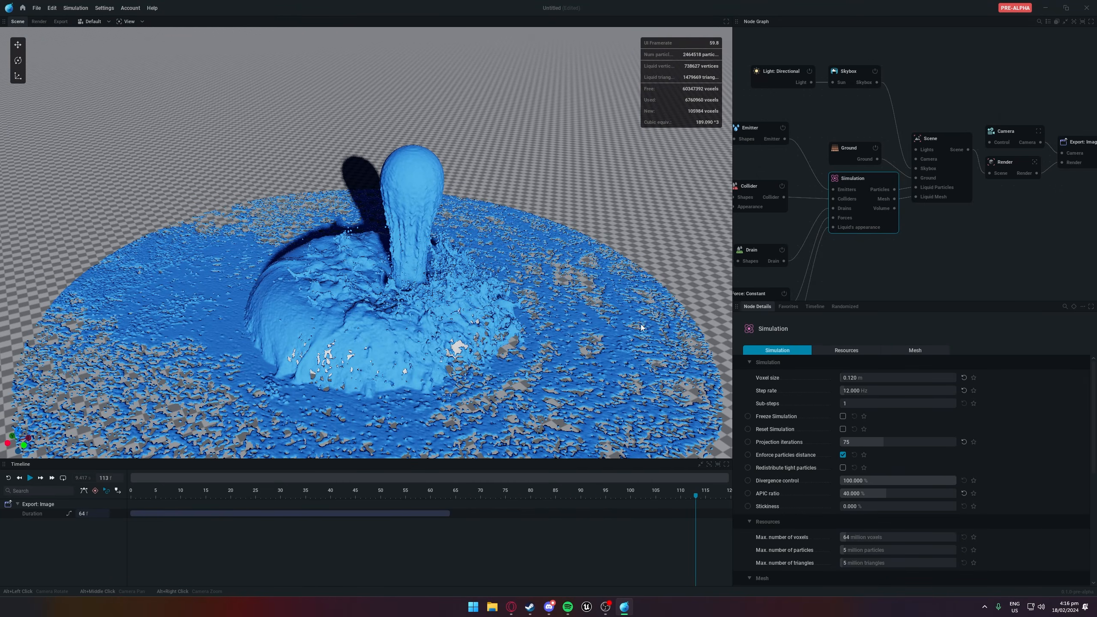
Set the step rate back to 60 Hz and apply it with a simulation reset
{"action": "type", "text": "60"}
{"action": "key", "text": "Return"}
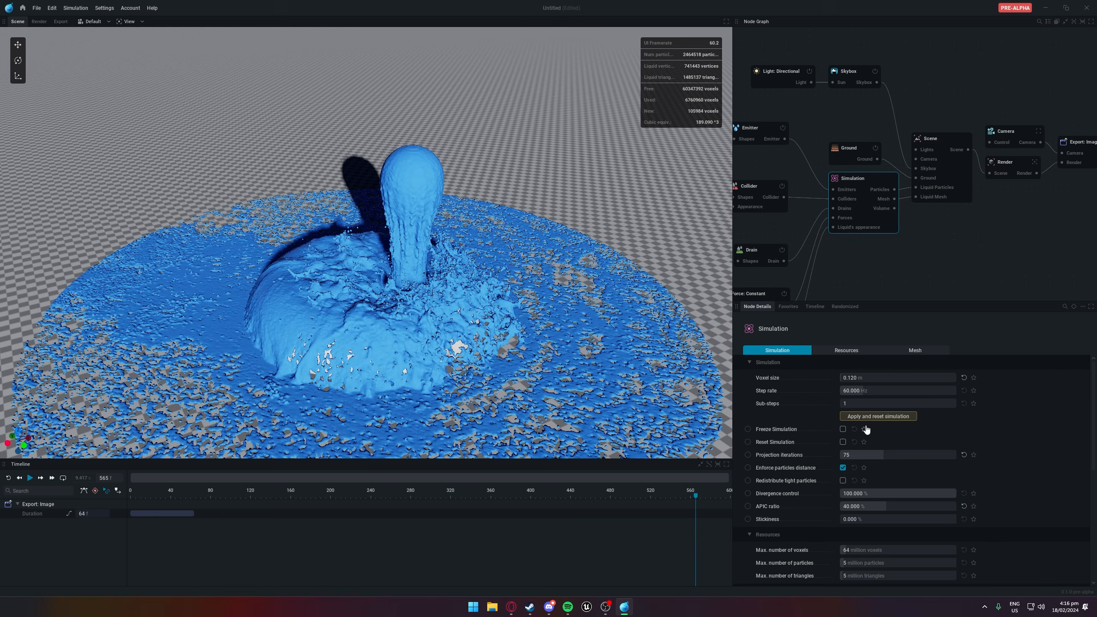
{"action": "left_click", "coordinate": [873, 417]}
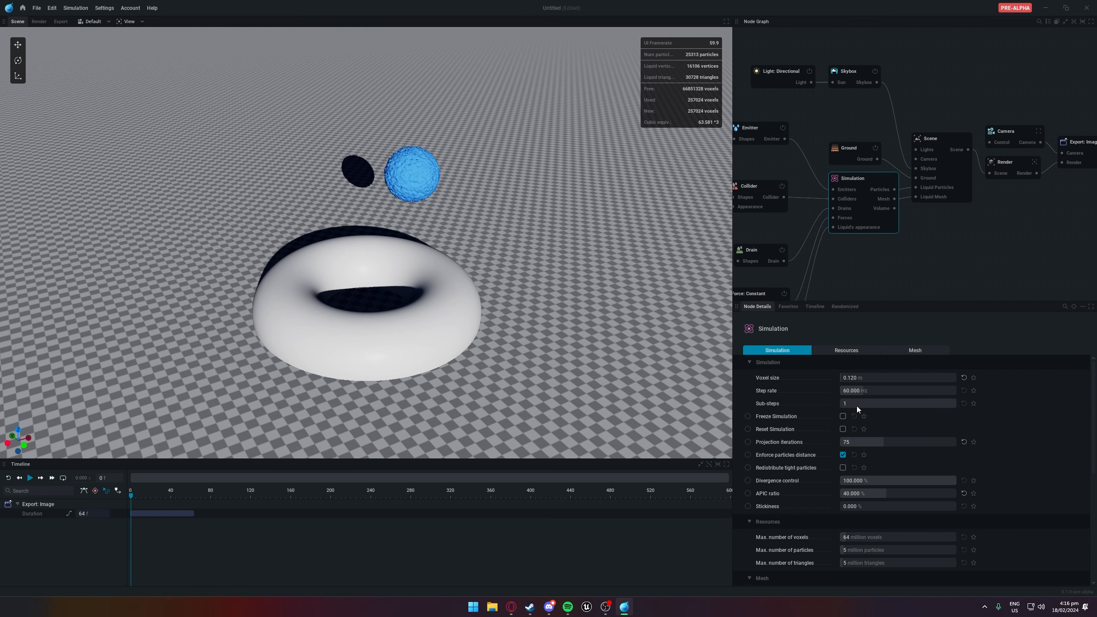
Set the Simulation node's sub-steps to 7, apply it with a simulation reset and start playback
{"action": "left_click_drag", "start_coordinate": [857, 407], "coordinate": [894, 407]}
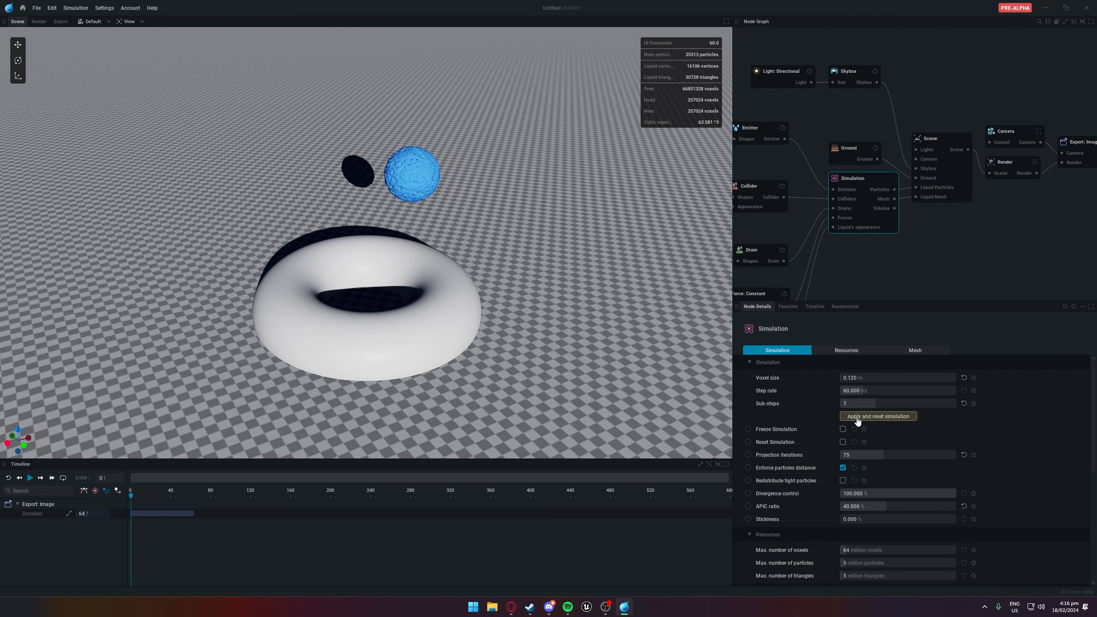
{"action": "left_click", "coordinate": [879, 416]}
{"action": "key", "text": "space"}
Watch the 7 sub-step liquid pour onto the torus from several angles and pause at about frame 307
{"action": "scroll", "coordinate": [473, 321], "scroll_direction": "up", "scroll_amount": 3}
{"action": "scroll", "coordinate": [473, 321], "scroll_direction": "down", "scroll_amount": 2}
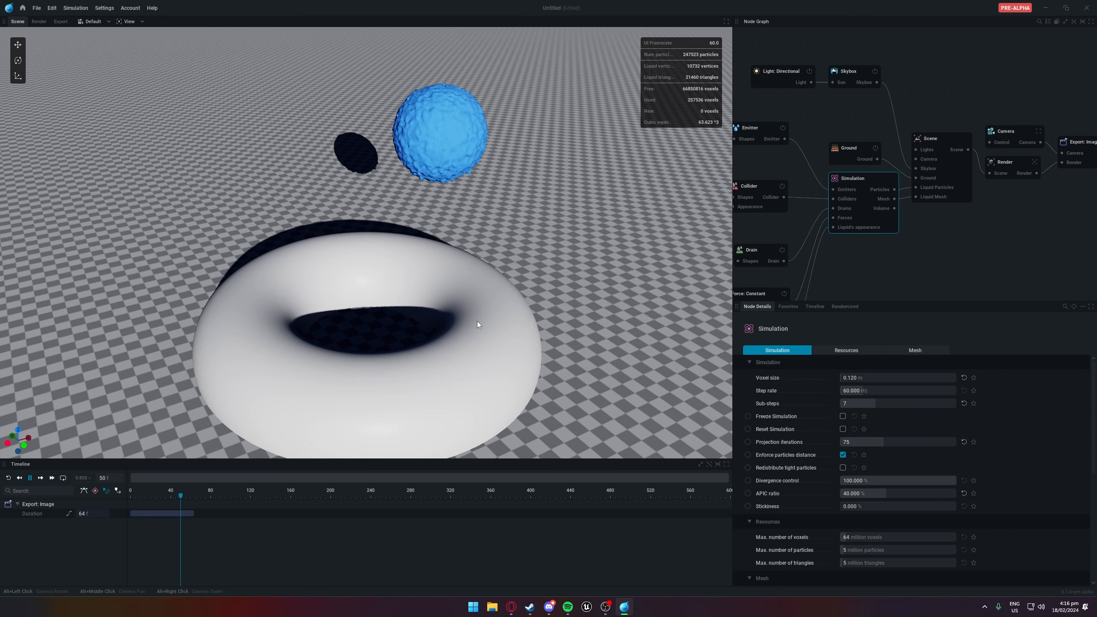
{"action": "left_click_drag", "start_coordinate": [479, 320], "coordinate": [481, 279], "text": "alt"}
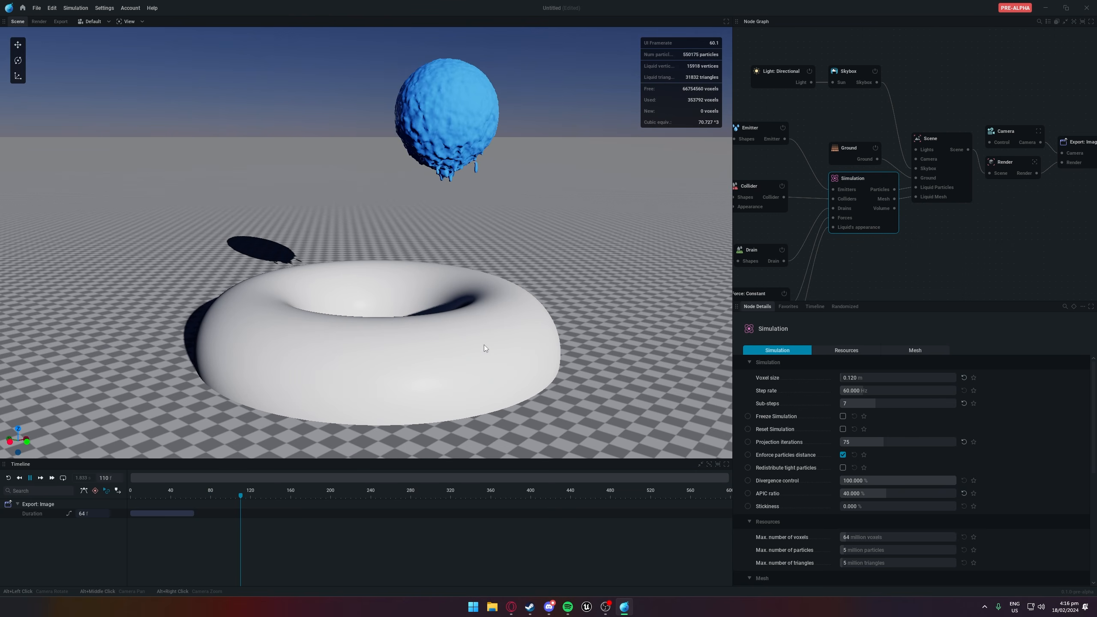
{"action": "scroll", "coordinate": [484, 346], "scroll_direction": "up", "scroll_amount": 2}
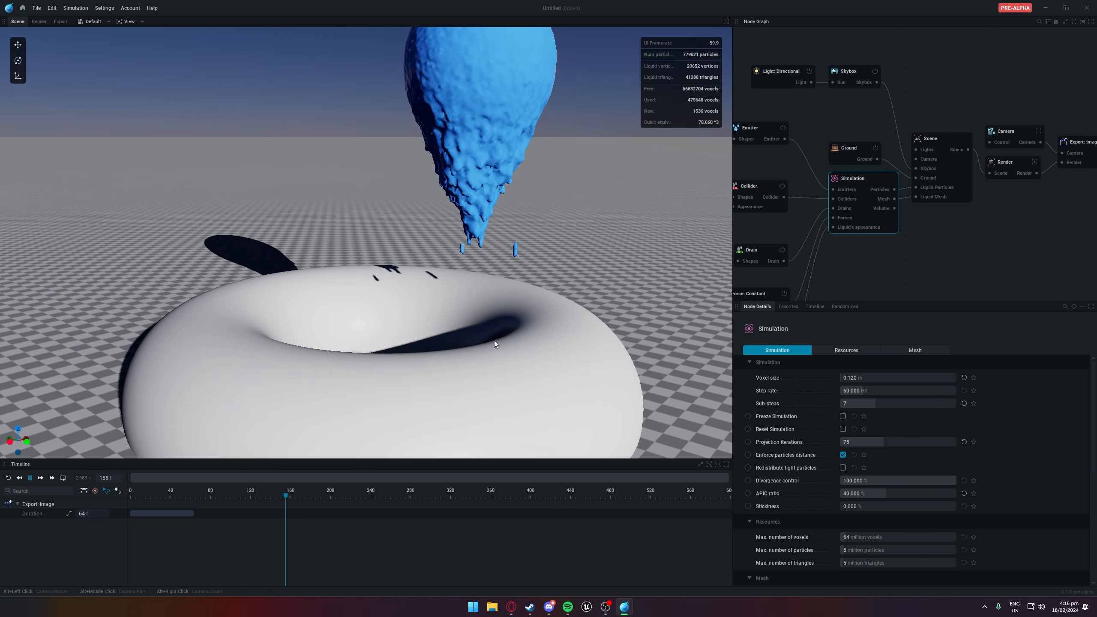
{"action": "mouse_move", "coordinate": [494, 340]}
{"action": "left_mouse_down", "text": "alt"}
{"action": "mouse_move", "coordinate": [449, 380]}
{"action": "mouse_move", "coordinate": [371, 338]}
{"action": "mouse_move", "coordinate": [389, 385]}
{"action": "mouse_move", "coordinate": [488, 342]}
{"action": "left_mouse_up", "text": "alt"}
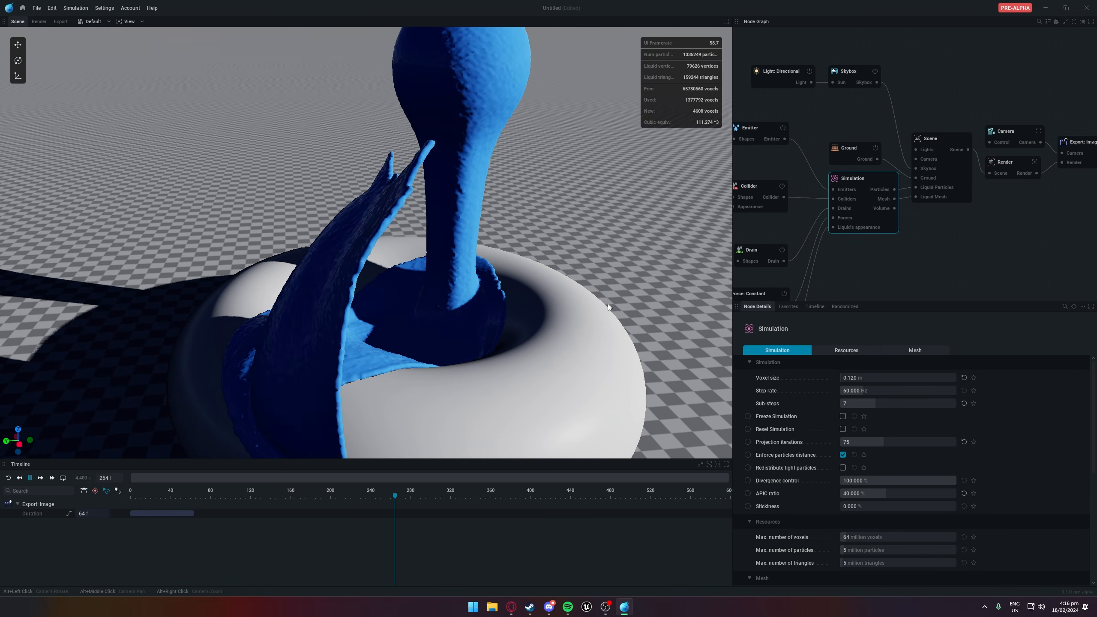
{"action": "left_click_drag", "start_coordinate": [608, 304], "coordinate": [430, 294], "text": "alt"}
{"action": "scroll", "coordinate": [583, 298], "scroll_direction": "down", "scroll_amount": 3}
{"action": "key", "text": "space"}
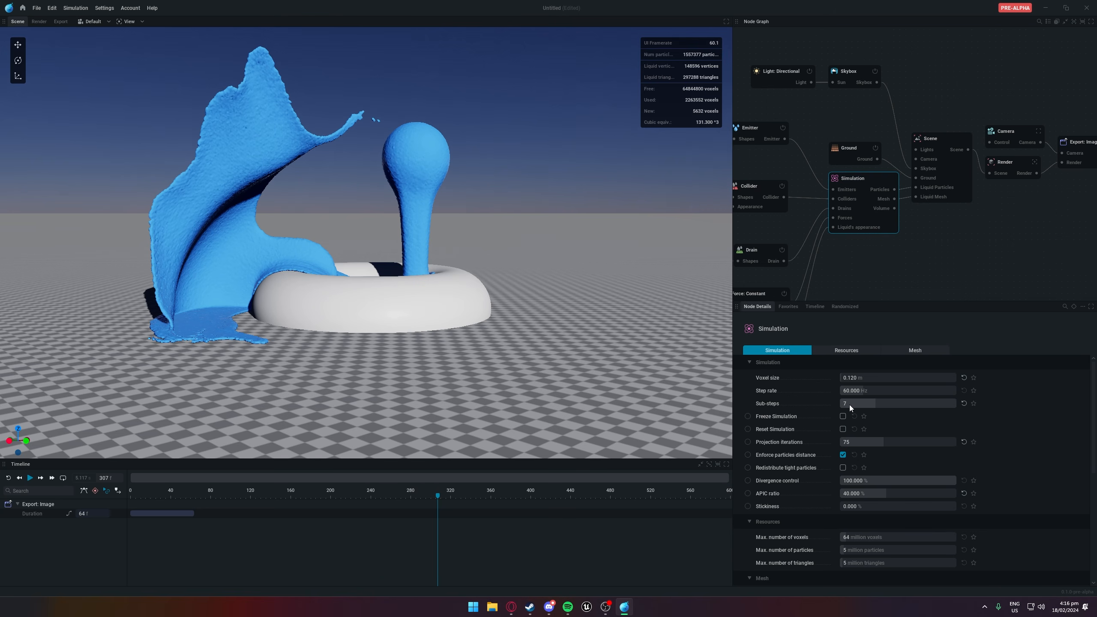
Continue the simulation in short bursts to about frame 404 and inspect the liquid sheet beside the torus up close
{"action": "key", "text": "space"}
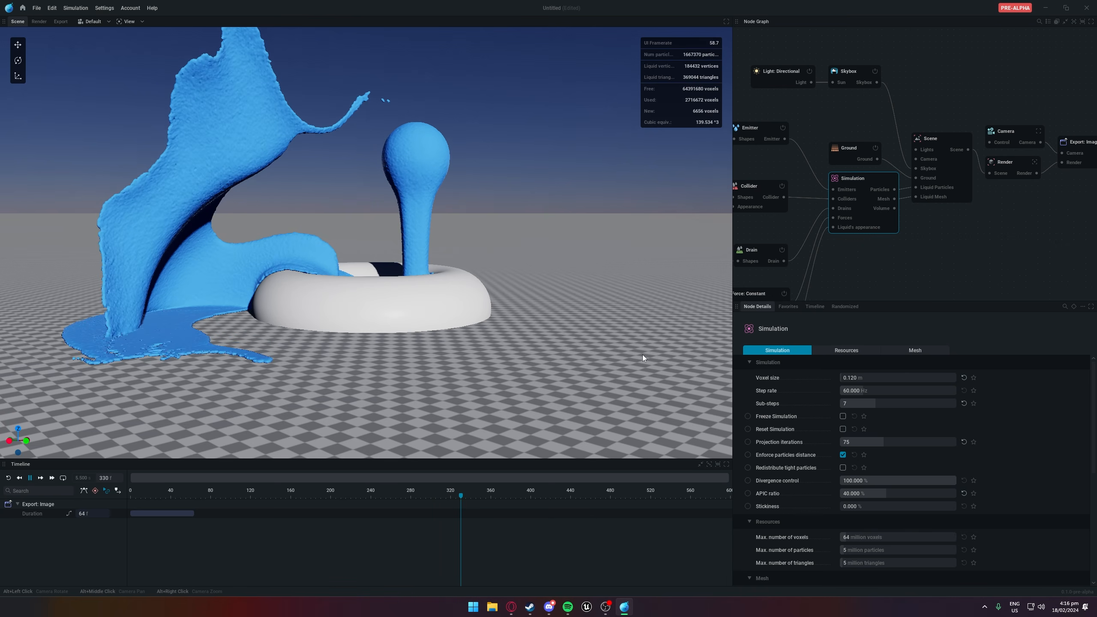
{"action": "key", "text": "space"}
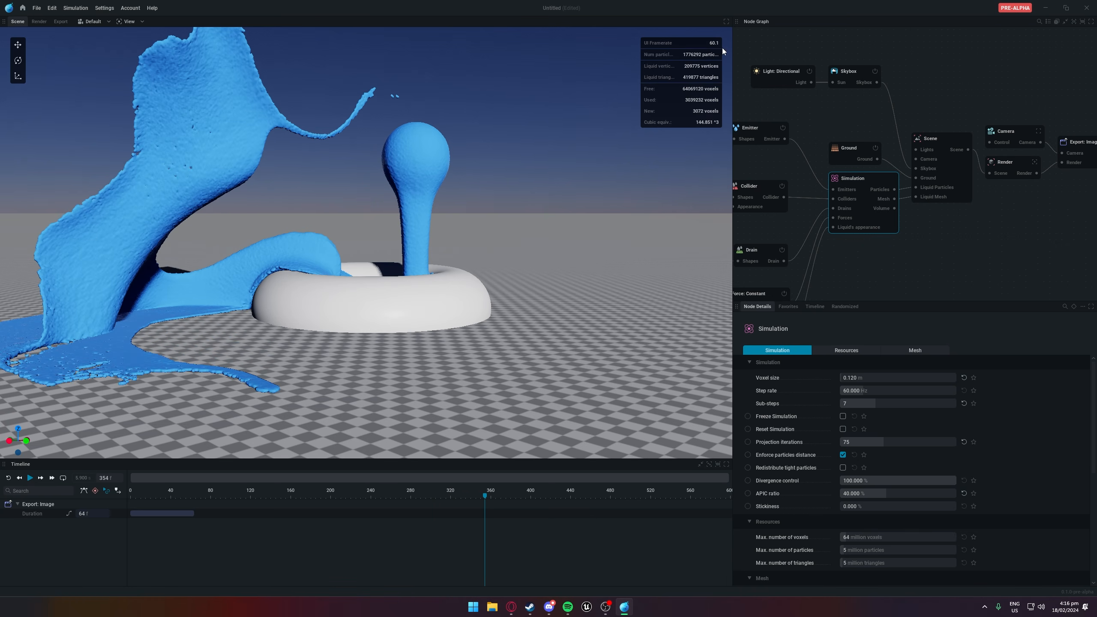
{"action": "key", "text": "space"}
{"action": "middle_click_drag", "start_coordinate": [548, 172], "coordinate": [462, 182]}
{"action": "key", "text": "space"}
{"action": "scroll", "coordinate": [298, 176], "scroll_direction": "up", "scroll_amount": 5}
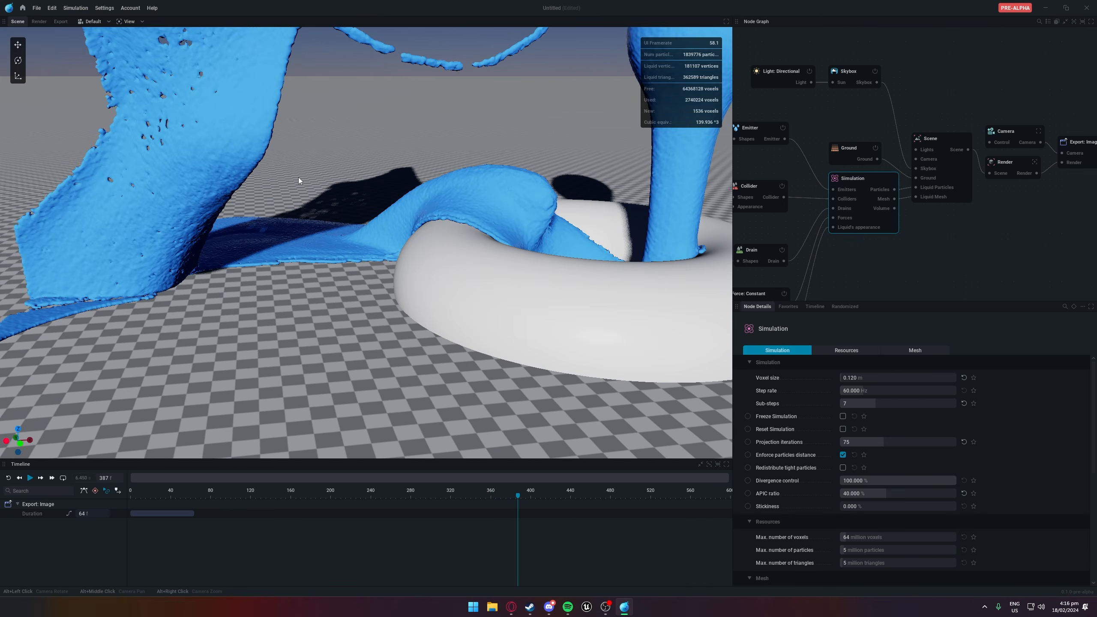
{"action": "scroll", "coordinate": [287, 185], "scroll_direction": "down", "scroll_amount": 8}
{"action": "key", "text": "space"}
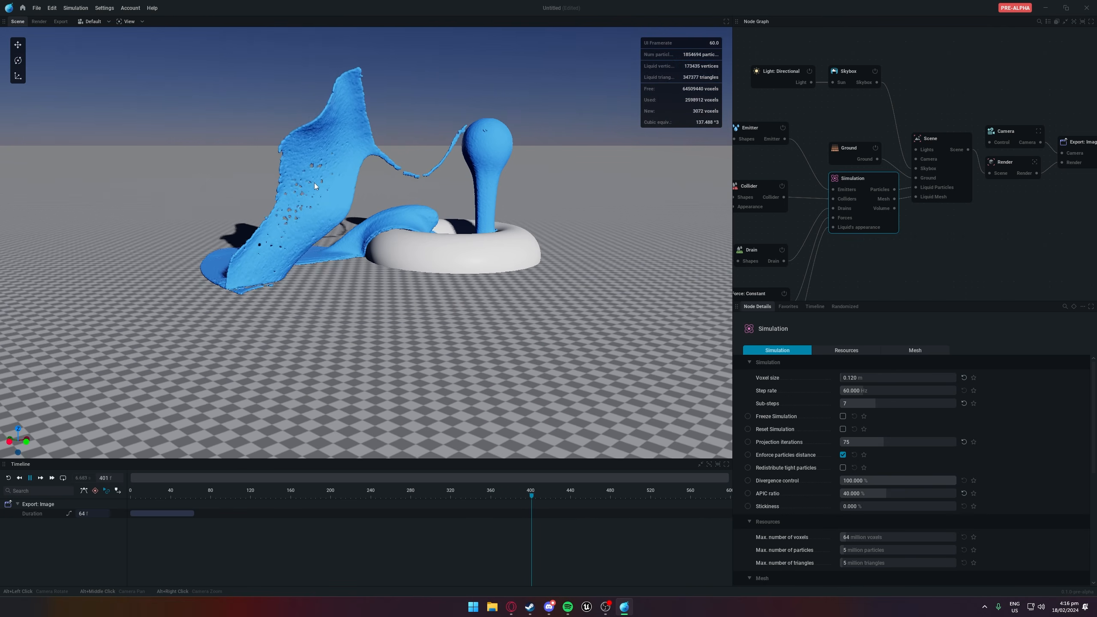
{"action": "key", "text": "space"}
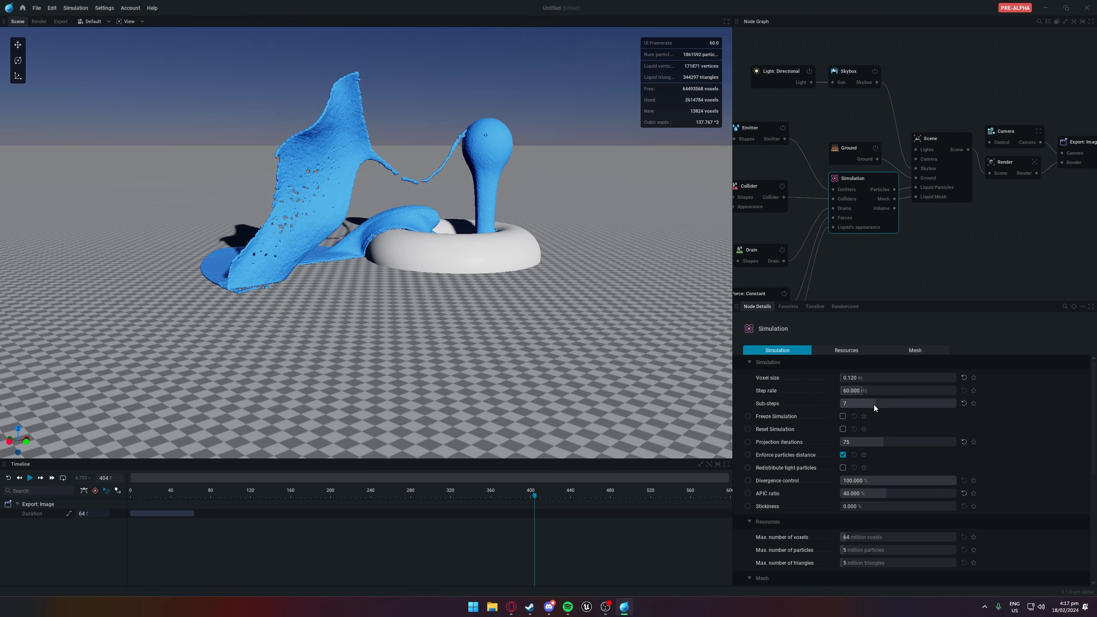
Set the Simulation node's sub-steps to 3, apply it with a simulation reset and start playback
{"action": "left_click_drag", "start_coordinate": [874, 405], "coordinate": [854, 406]}
{"action": "left_click", "coordinate": [887, 418]}
{"action": "key", "text": "space"}
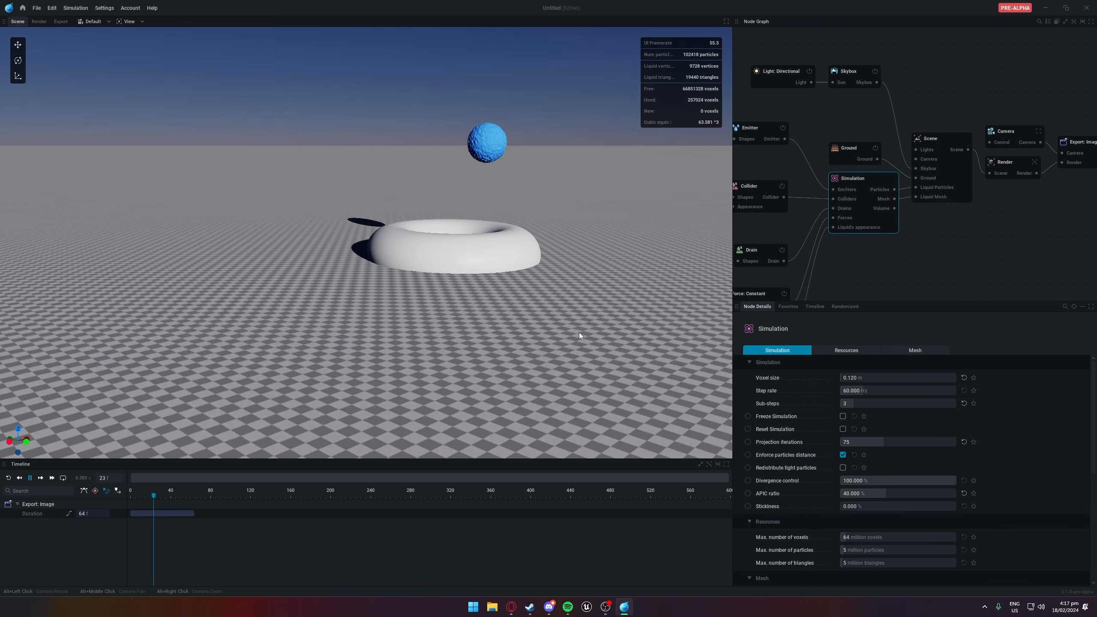
Watch the 3 sub-step splash over the torus and pause the simulation at about frame 312
{"action": "scroll", "coordinate": [582, 329], "scroll_direction": "up", "scroll_amount": 2}
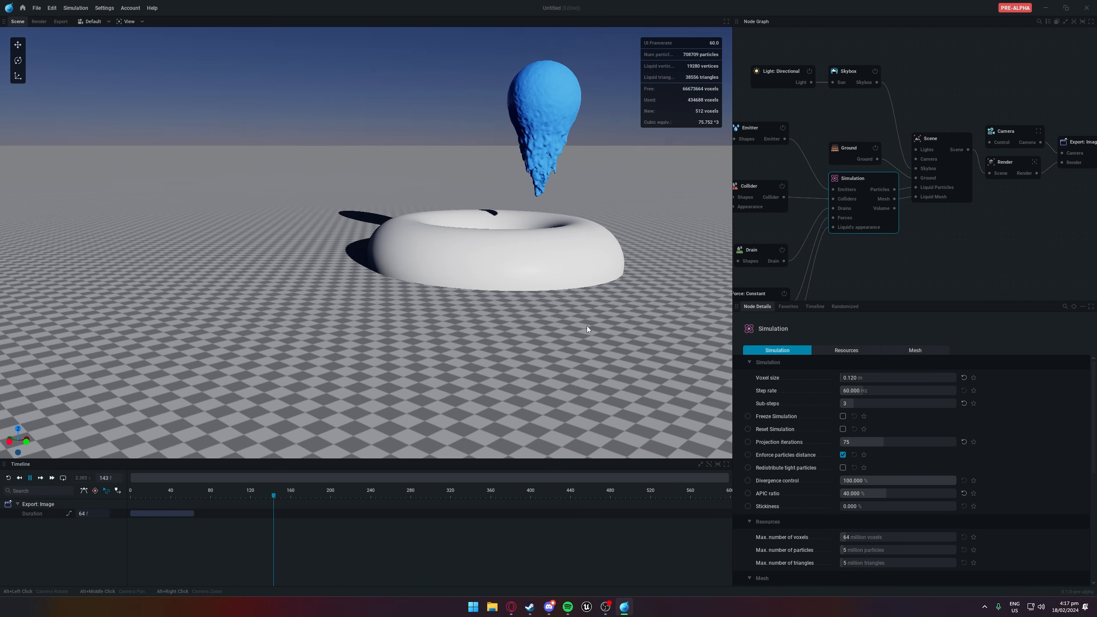
{"action": "left_click_drag", "start_coordinate": [581, 269], "coordinate": [572, 298], "text": "alt"}
{"action": "scroll", "coordinate": [598, 299], "scroll_direction": "down", "scroll_amount": 3}
{"action": "key", "text": "space"}
Set the sub-steps back to 1, apply it with a simulation reset and start playback
{"action": "left_click_drag", "start_coordinate": [868, 404], "coordinate": [858, 404]}
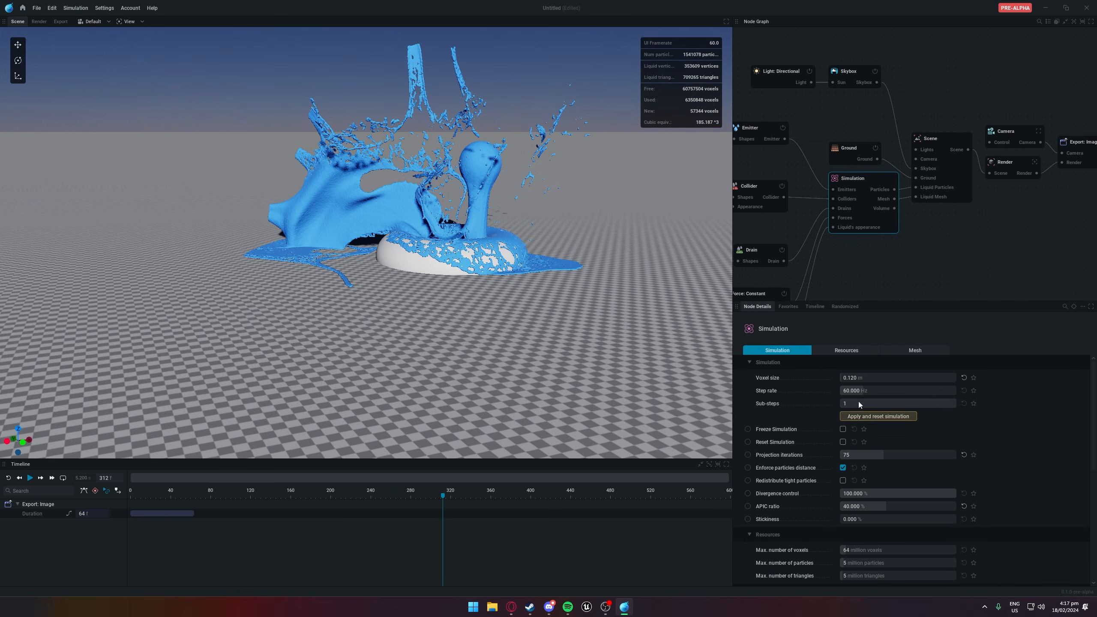
{"action": "left_click", "coordinate": [868, 418]}
{"action": "key", "text": "space"}
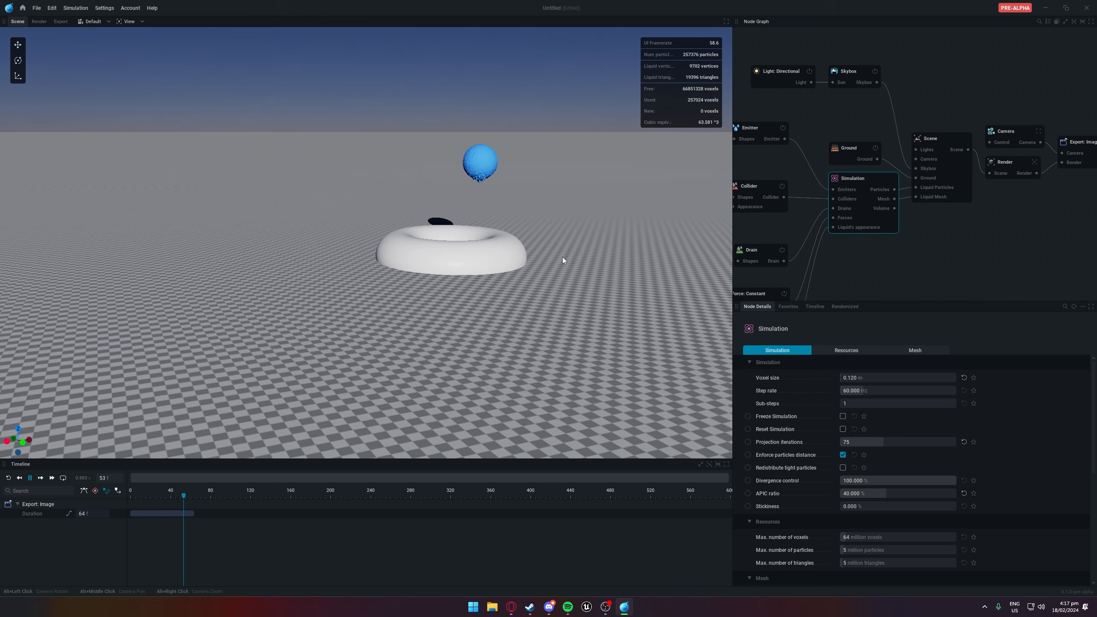
Watch the single sub-step splash from different distances and pause the simulation at about frame 275
{"action": "scroll", "coordinate": [570, 243], "scroll_direction": "down", "scroll_amount": 2}
{"action": "scroll", "coordinate": [569, 243], "scroll_direction": "up", "scroll_amount": 4}
{"action": "left_click_drag", "start_coordinate": [553, 246], "coordinate": [561, 102], "text": "alt"}
{"action": "key", "text": "space"}
{"action": "scroll", "coordinate": [450, 153], "scroll_direction": "down", "scroll_amount": 4}
{"action": "scroll", "coordinate": [533, 160], "scroll_direction": "up", "scroll_amount": 4}
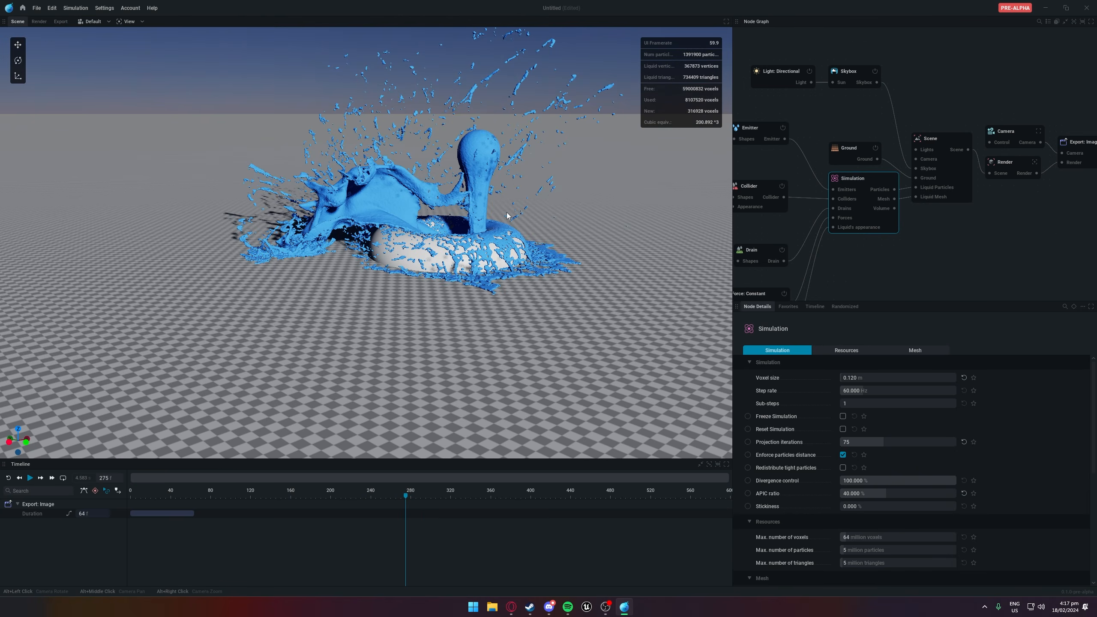
Turn on keyframing for Freeze Simulation and add an enabled keyframe at frame 157
{"action": "left_click", "coordinate": [843, 418]}
{"action": "left_click", "coordinate": [842, 417]}
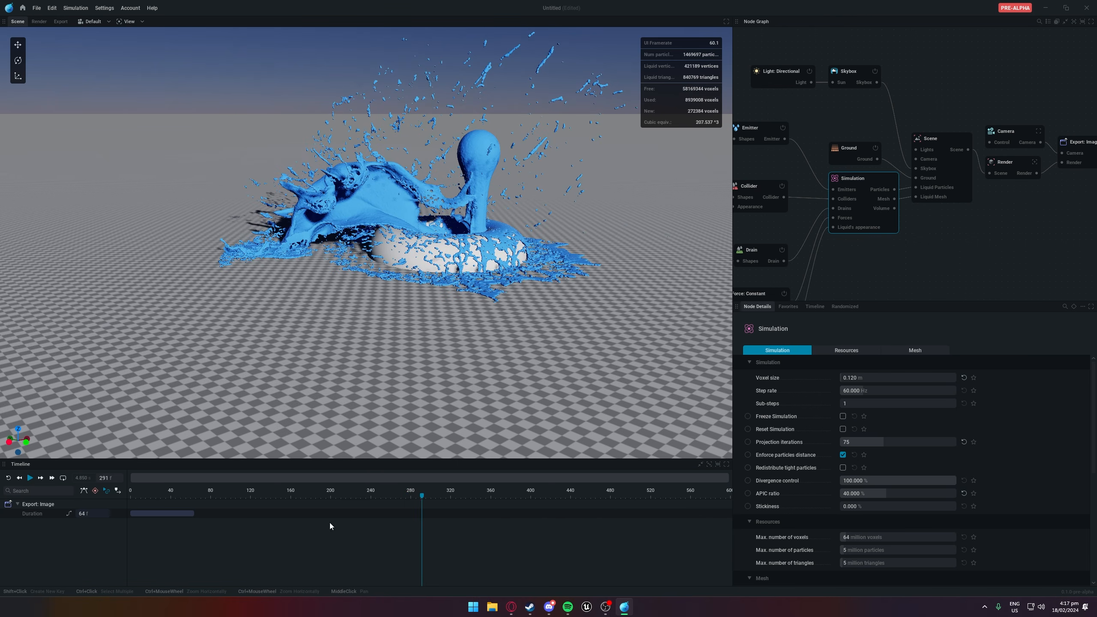
{"action": "left_click_drag", "start_coordinate": [421, 501], "coordinate": [291, 501]}
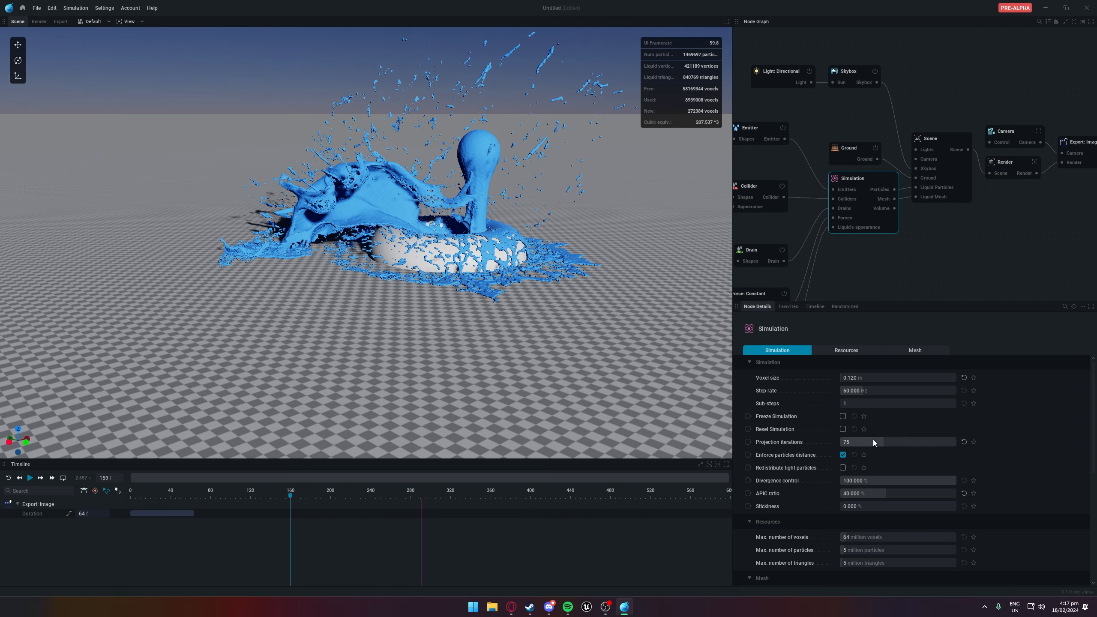
{"action": "left_click", "coordinate": [748, 416]}
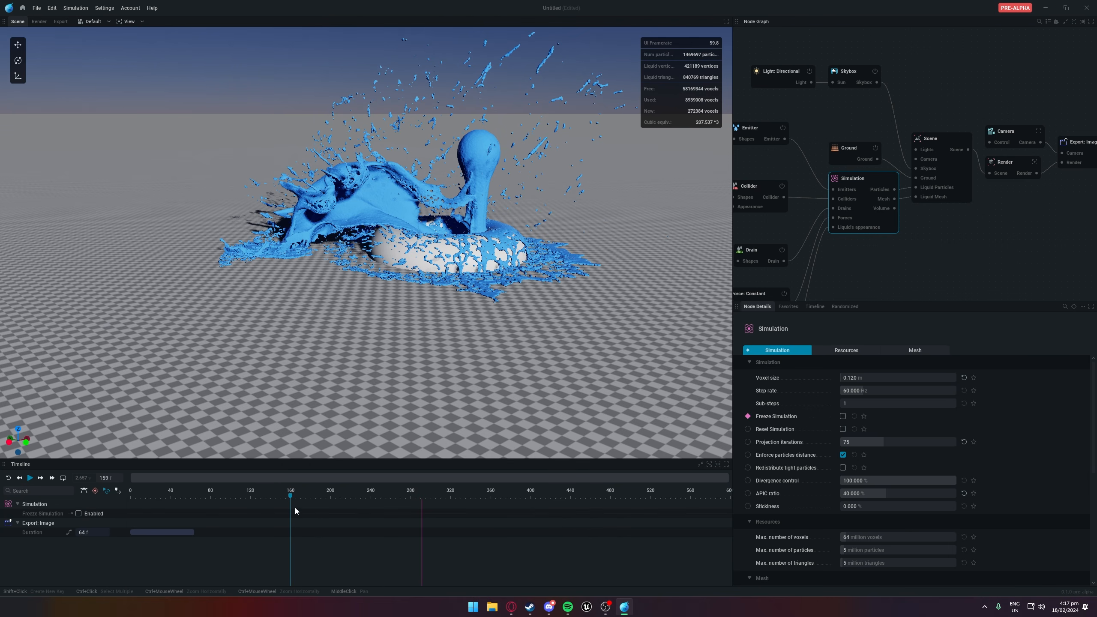
{"action": "left_click", "coordinate": [288, 496]}
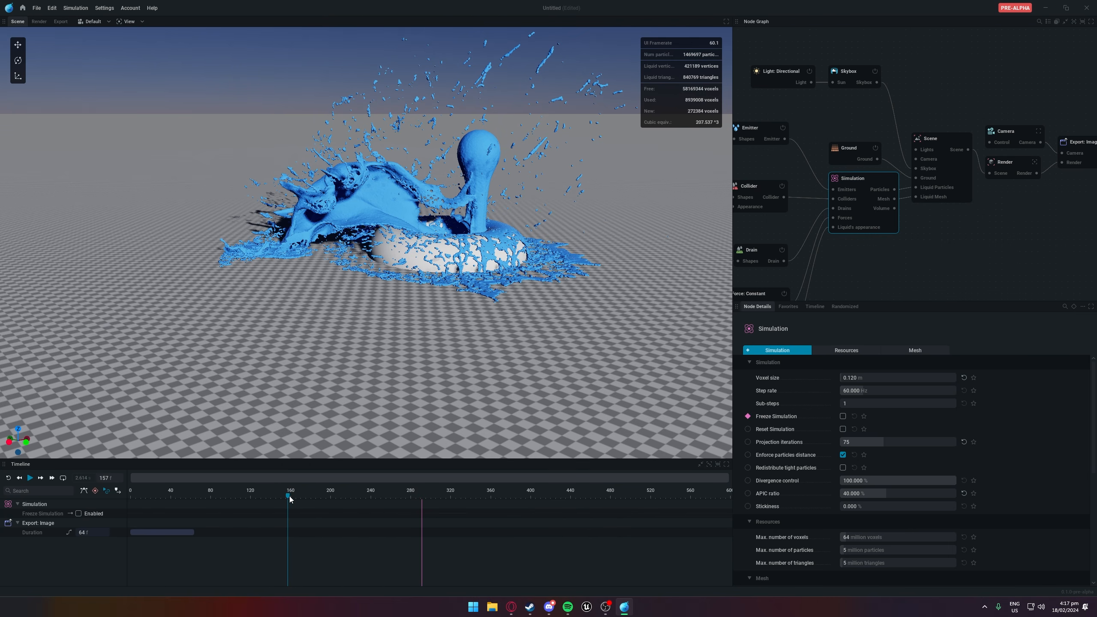
{"action": "left_click", "coordinate": [843, 416]}
Arrange two adjacent Freeze Simulation keyframes at about frame 157, and return the playhead to the first one
{"action": "left_click", "coordinate": [45, 479]}
{"action": "left_click_drag", "start_coordinate": [422, 502], "coordinate": [289, 518]}
{"action": "scroll", "coordinate": [285, 525], "scroll_direction": "up", "scroll_amount": 10, "text": "ctrl"}
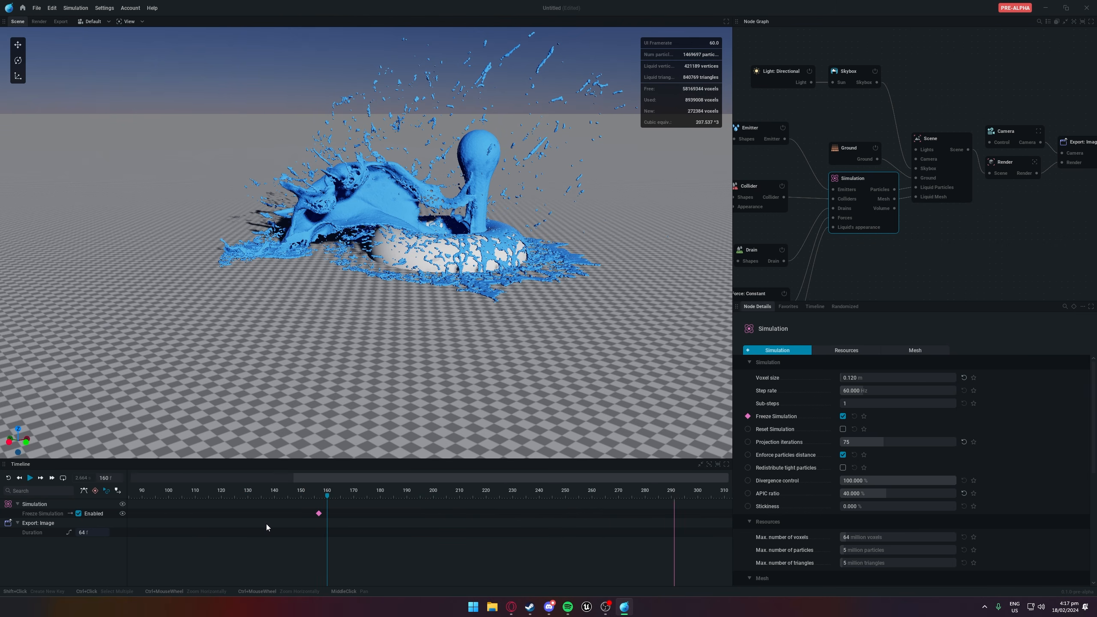
{"action": "left_click_drag", "start_coordinate": [422, 499], "coordinate": [378, 500]}
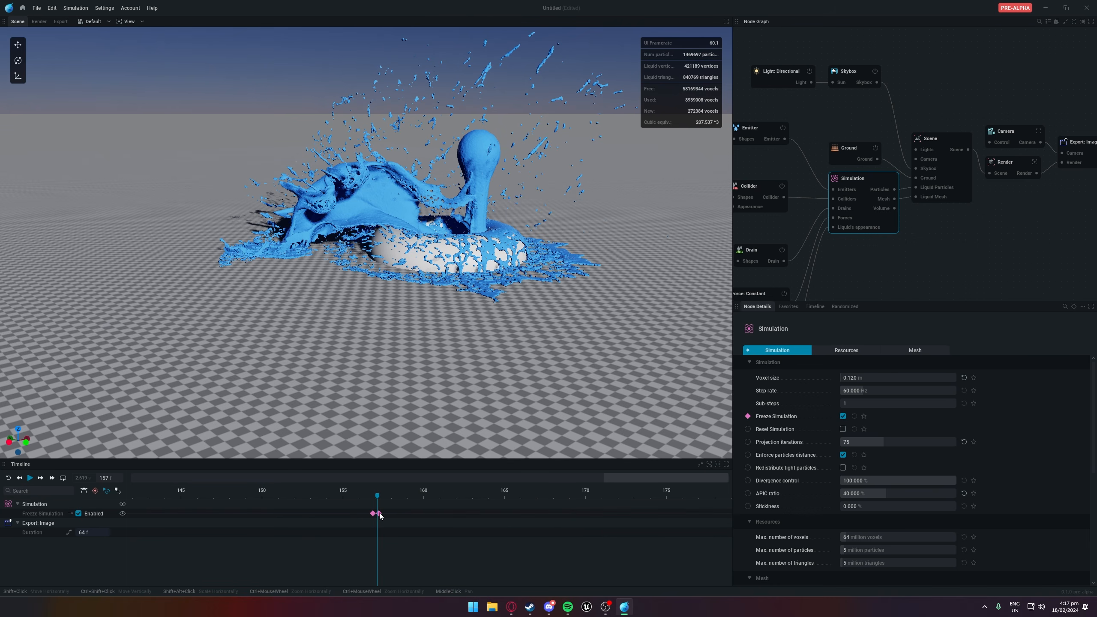
{"action": "left_click", "coordinate": [380, 513]}
{"action": "left_click_drag", "start_coordinate": [380, 514], "coordinate": [371, 515]}
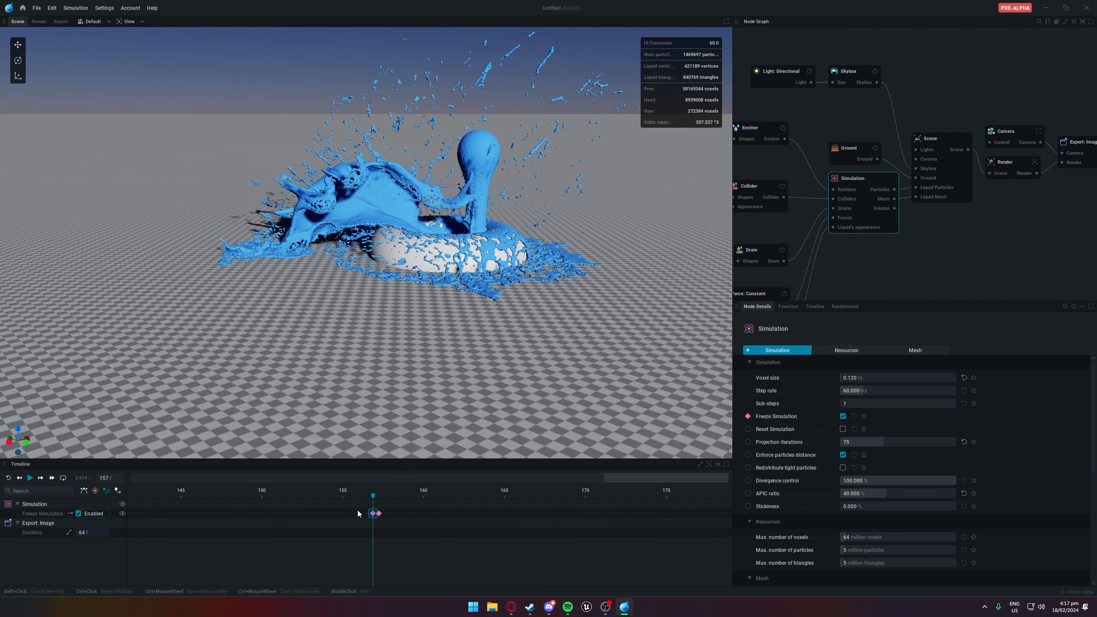
Rerun the simulation from the start past the freeze keyframes and view the liquid column from around the torus
{"action": "scroll", "coordinate": [433, 351], "scroll_direction": "down", "scroll_amount": 5}
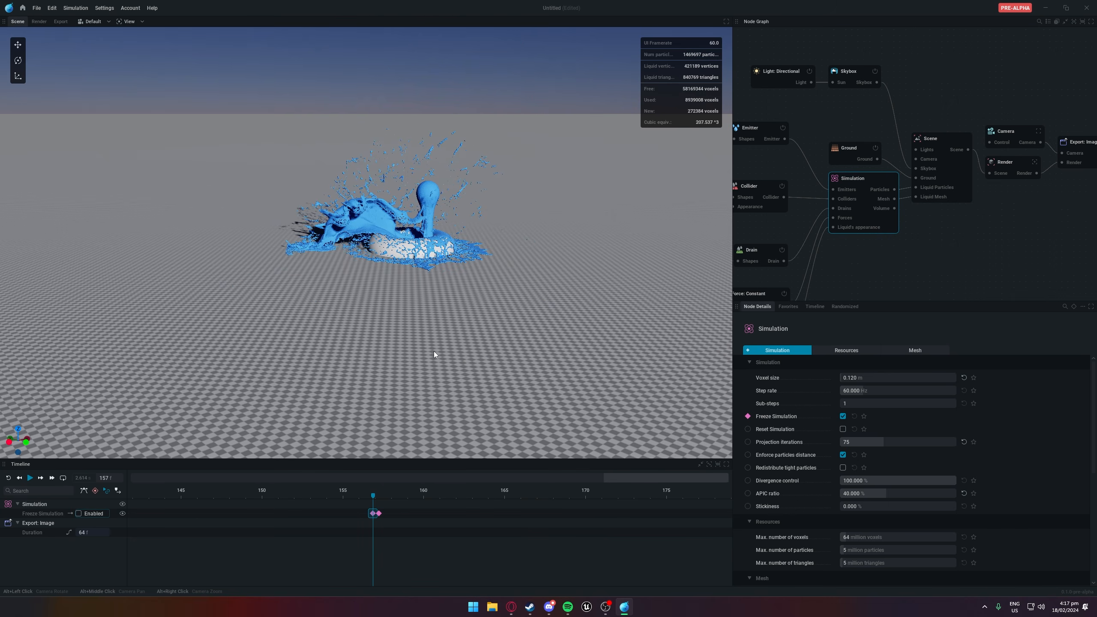
{"action": "key", "text": "r"}
{"action": "scroll", "coordinate": [434, 351], "scroll_direction": "down", "scroll_amount": 5}
{"action": "scroll", "coordinate": [447, 341], "scroll_direction": "up", "scroll_amount": 10}
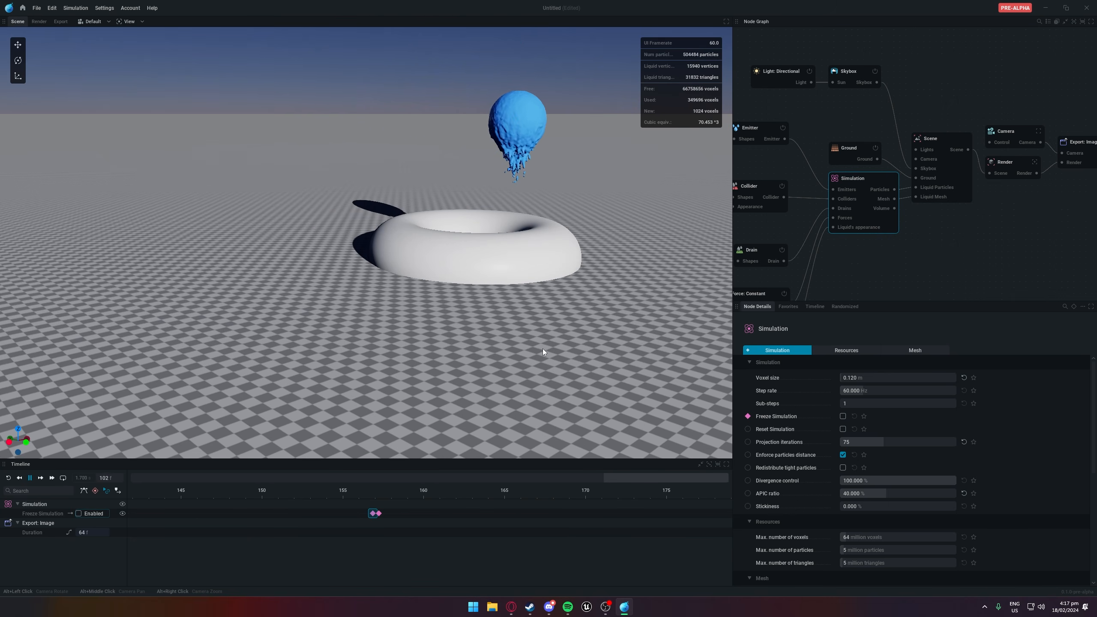
{"action": "scroll", "coordinate": [543, 349], "scroll_direction": "down", "scroll_amount": 3}
{"action": "middle_click_drag", "start_coordinate": [577, 361], "coordinate": [604, 325]}
{"action": "scroll", "coordinate": [549, 243], "scroll_direction": "up", "scroll_amount": 8}
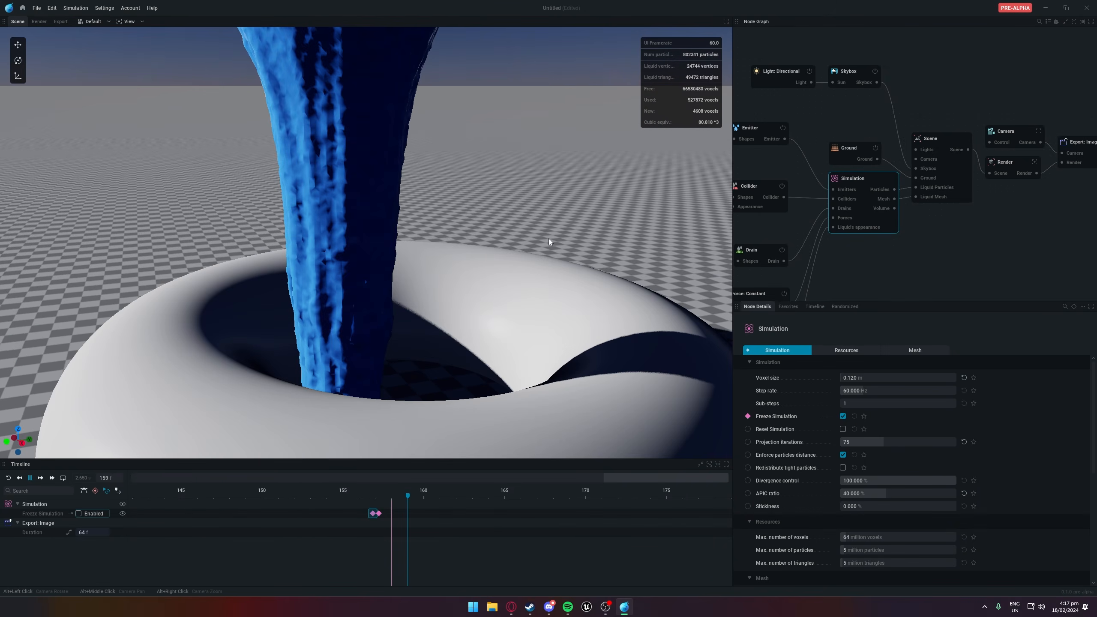
{"action": "scroll", "coordinate": [541, 237], "scroll_direction": "down", "scroll_amount": 7}
{"action": "middle_click_drag", "start_coordinate": [541, 237], "coordinate": [808, 166]}
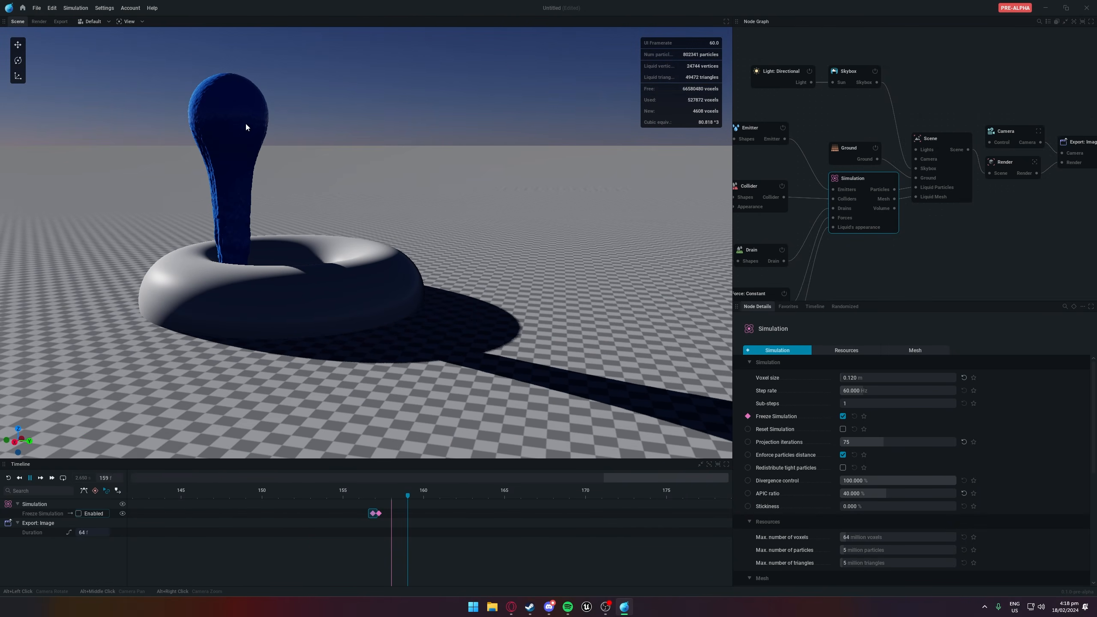
Add a Camera: Look At node connected to the Camera node's Control input and view the scene through Camera 1
{"action": "middle_click_drag", "start_coordinate": [850, 110], "coordinate": [893, 139]}
{"action": "left_click_drag", "start_coordinate": [1031, 172], "coordinate": [994, 98]}
{"action": "left_click", "coordinate": [974, 105]}
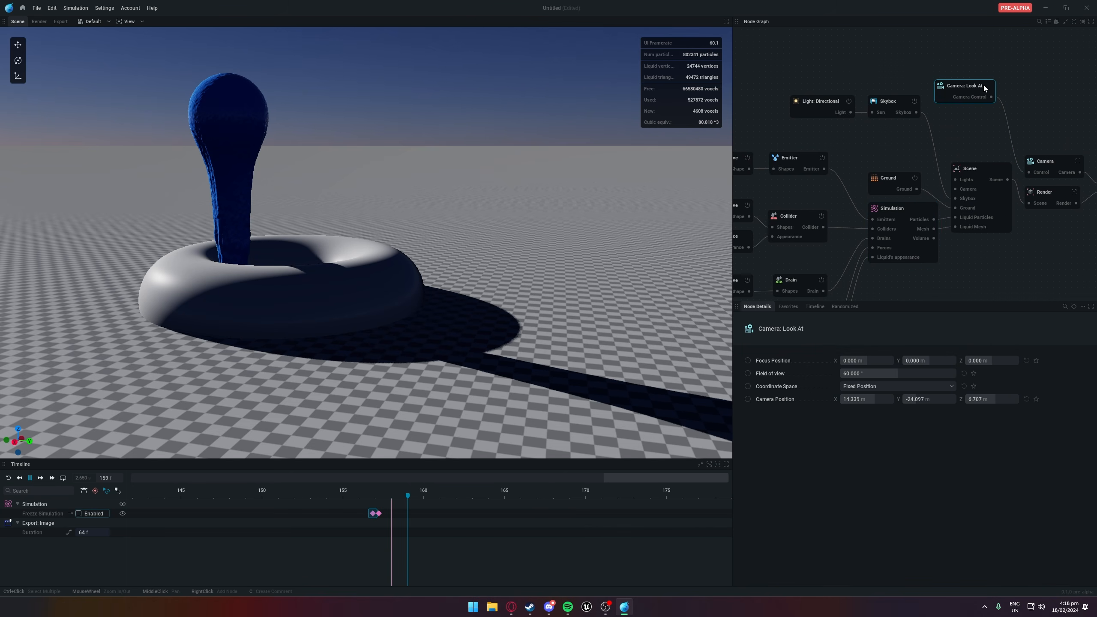
{"action": "left_click", "coordinate": [89, 21]}
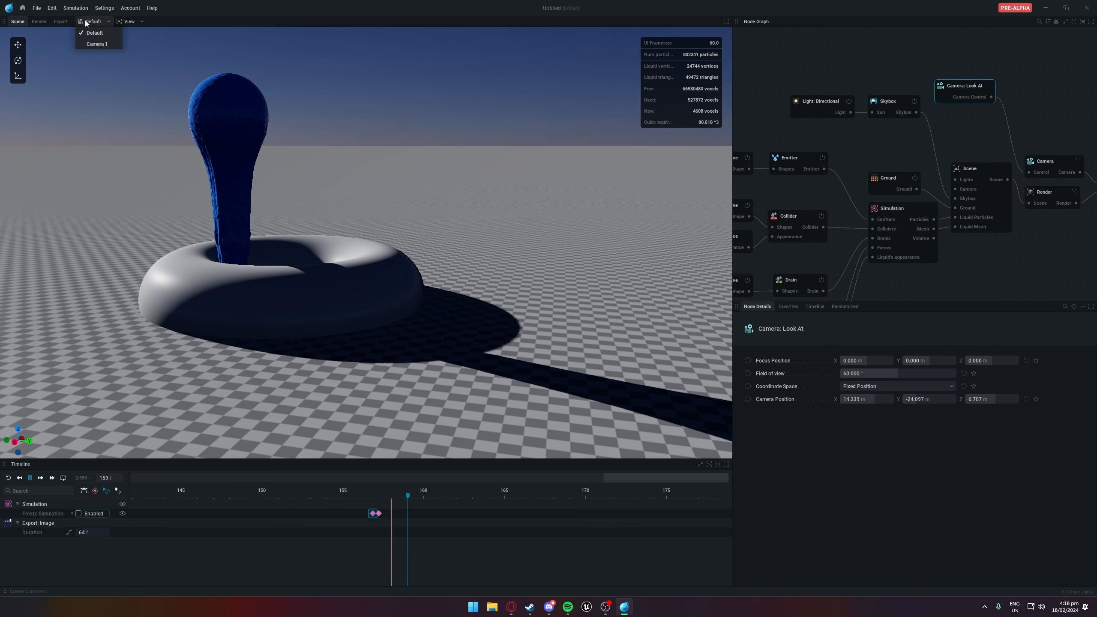
{"action": "left_click", "coordinate": [96, 45]}
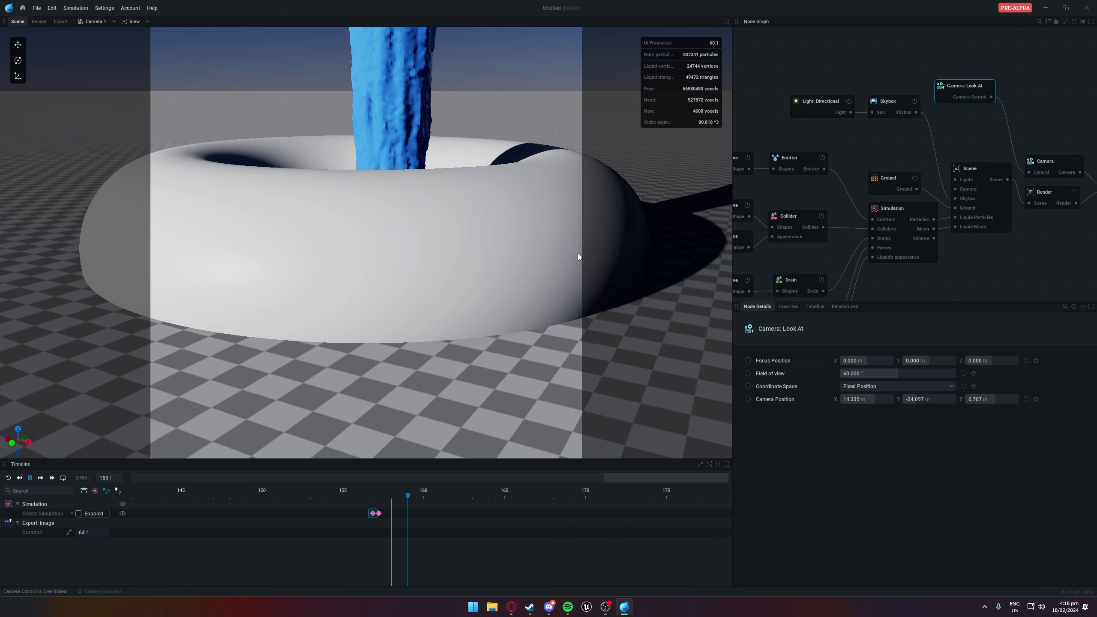
Set the Look At node's focus position Z to 11 m and its camera position to 3, -36.667, 15.373 m
{"action": "left_click", "coordinate": [1041, 168]}
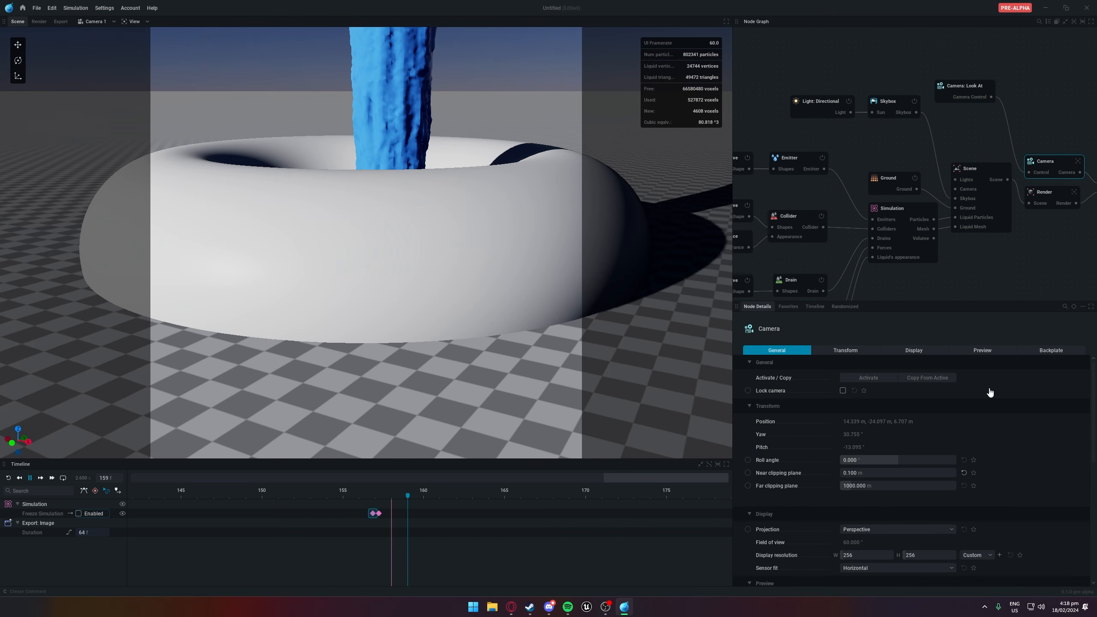
{"action": "left_click", "coordinate": [962, 90]}
{"action": "left_click_drag", "start_coordinate": [977, 403], "coordinate": [912, 399]}
{"action": "left_click_drag", "start_coordinate": [914, 362], "coordinate": [878, 362]}
{"action": "left_click_drag", "start_coordinate": [866, 399], "coordinate": [825, 402]}
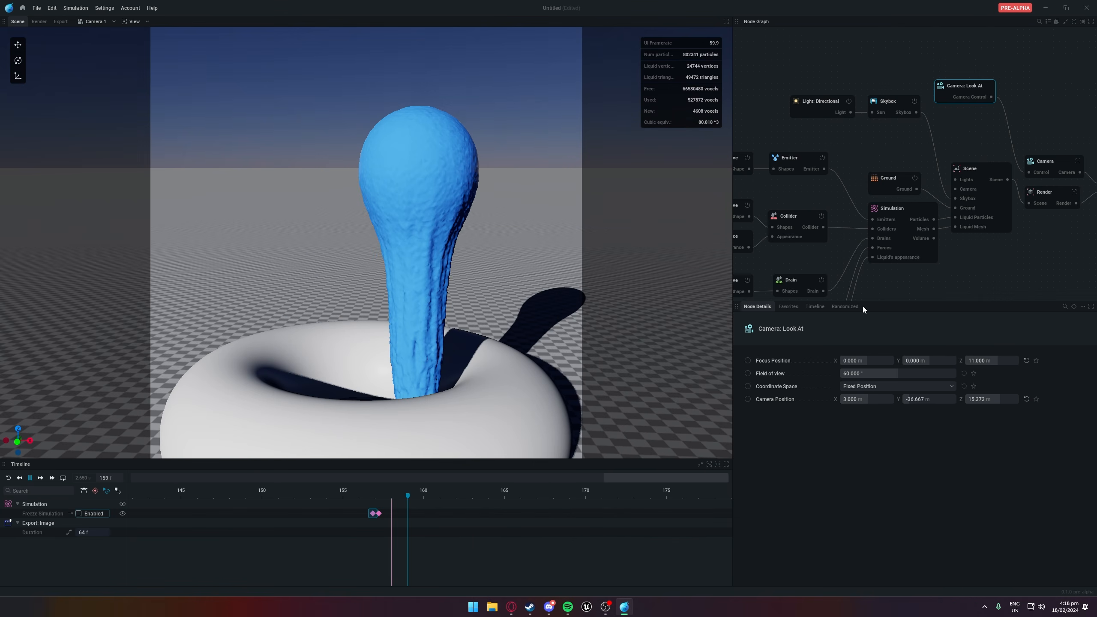
Switch the Look At coordinate space to Fixed Orientation with a camera radius of 36.164 m and yaw of -280.8°
{"action": "left_click", "coordinate": [873, 387]}
{"action": "left_click", "coordinate": [875, 408]}
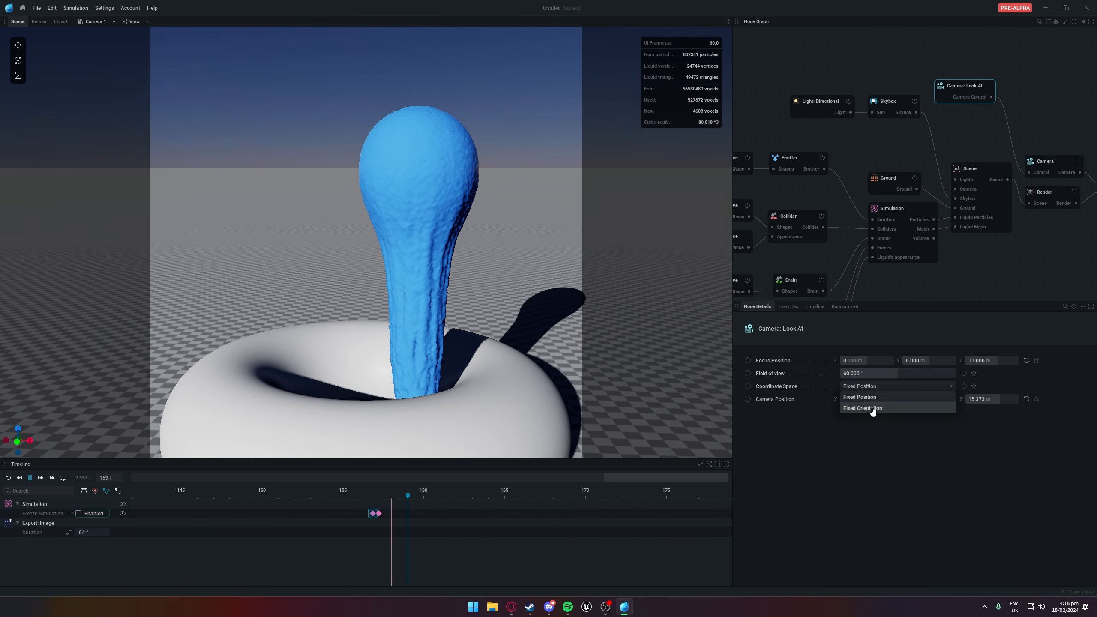
{"action": "mouse_move", "coordinate": [862, 400]}
{"action": "left_mouse_down"}
{"action": "mouse_move", "coordinate": [912, 412]}
{"action": "mouse_move", "coordinate": [847, 411]}
{"action": "left_mouse_up"}
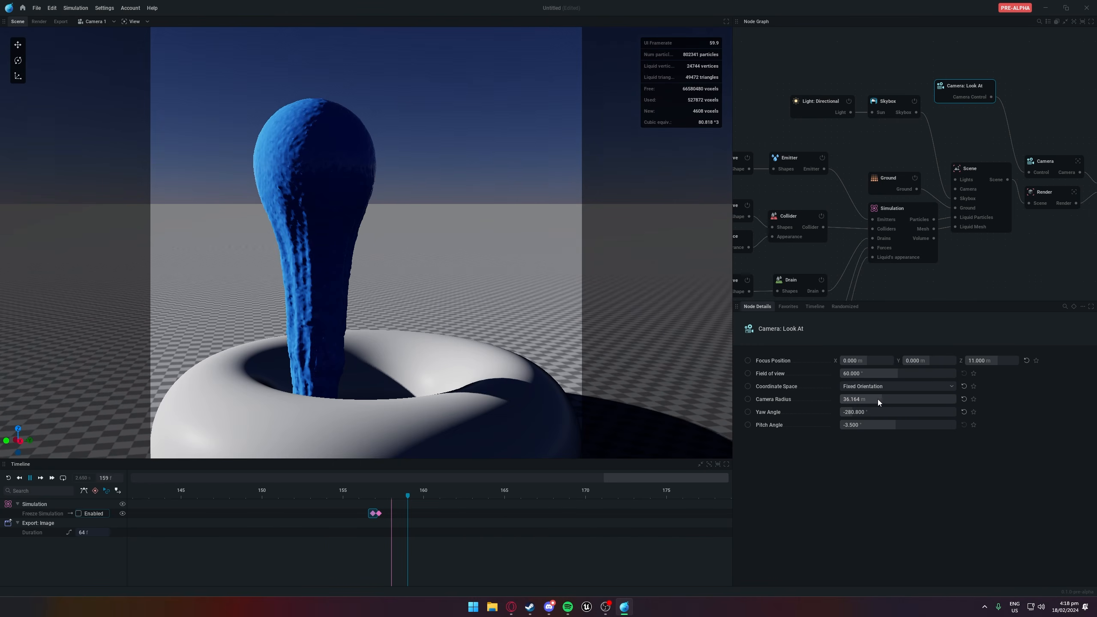
Keyframe the Look At node's yaw angle at about frames 157 and 167, setting the second keyframe to 290.4°
{"action": "left_click", "coordinate": [748, 413]}
{"action": "scroll", "coordinate": [418, 510], "scroll_direction": "down", "scroll_amount": 2}
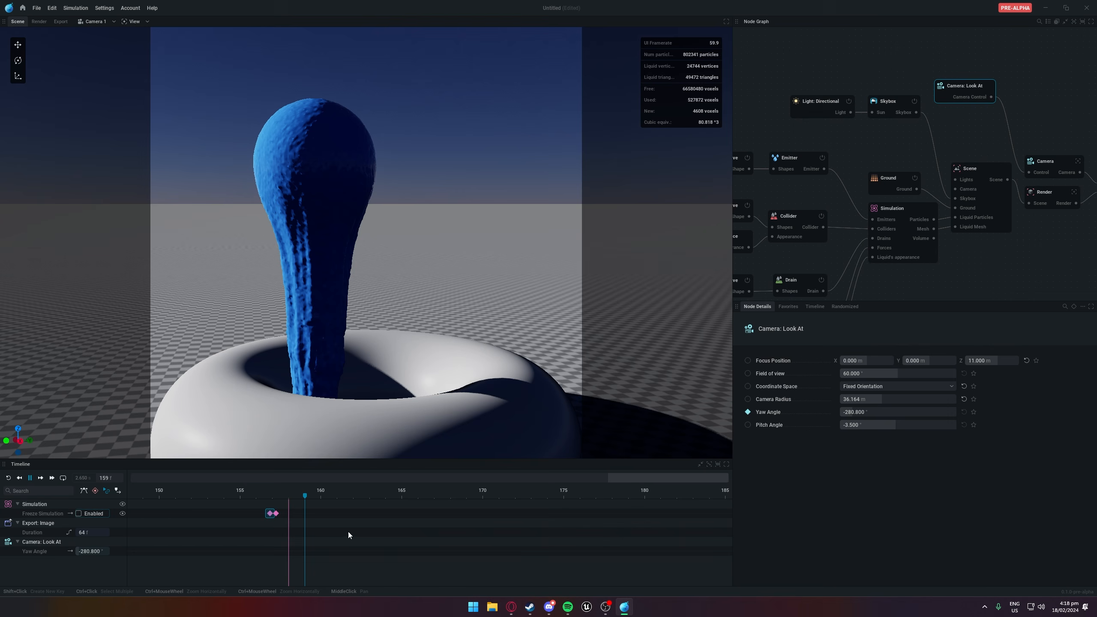
{"action": "scroll", "coordinate": [332, 533], "scroll_direction": "down", "scroll_amount": 1}
{"action": "left_click", "coordinate": [297, 536]}
{"action": "scroll", "coordinate": [271, 541], "scroll_direction": "down", "scroll_amount": 3, "text": "ctrl"}
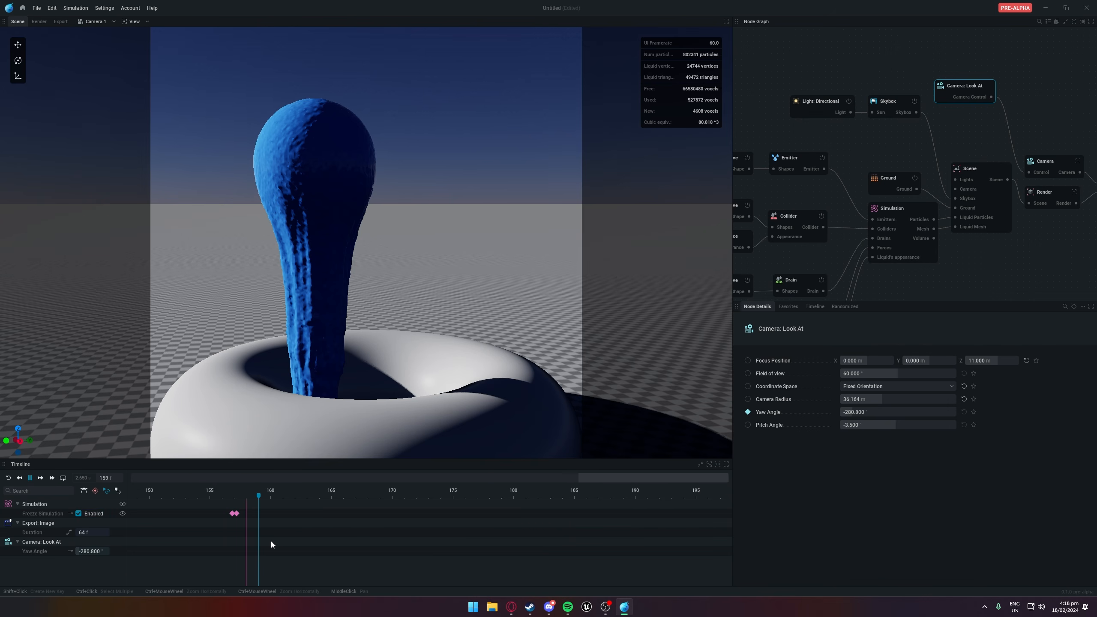
{"action": "scroll", "coordinate": [271, 541], "scroll_direction": "down", "scroll_amount": 3, "text": "ctrl"}
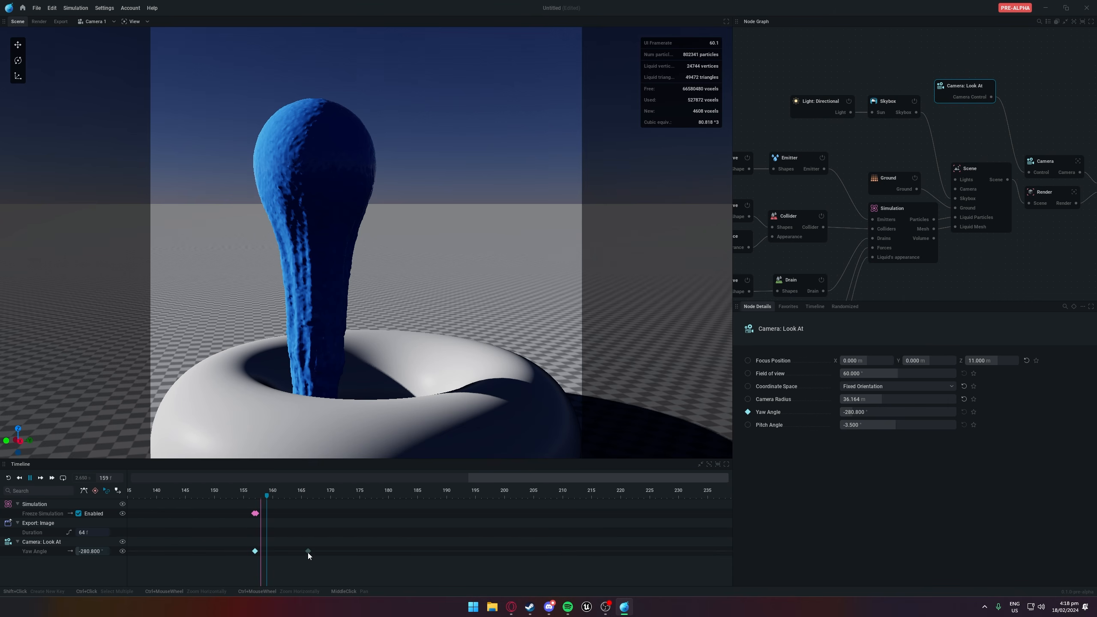
{"action": "left_click", "coordinate": [314, 551]}
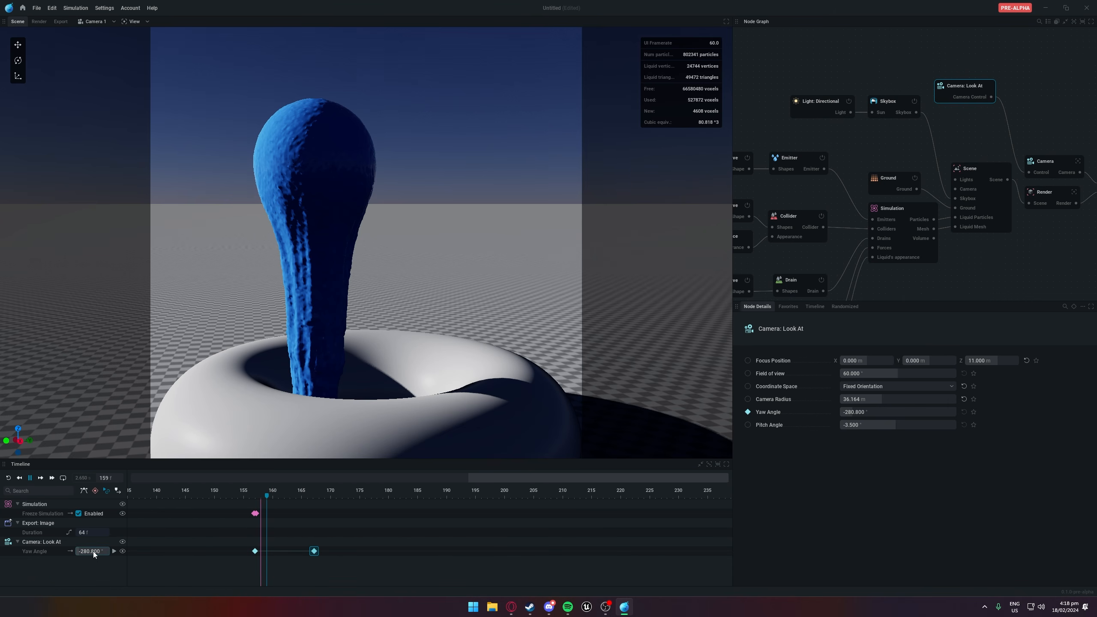
{"action": "left_click_drag", "start_coordinate": [92, 551], "coordinate": [339, 552]}
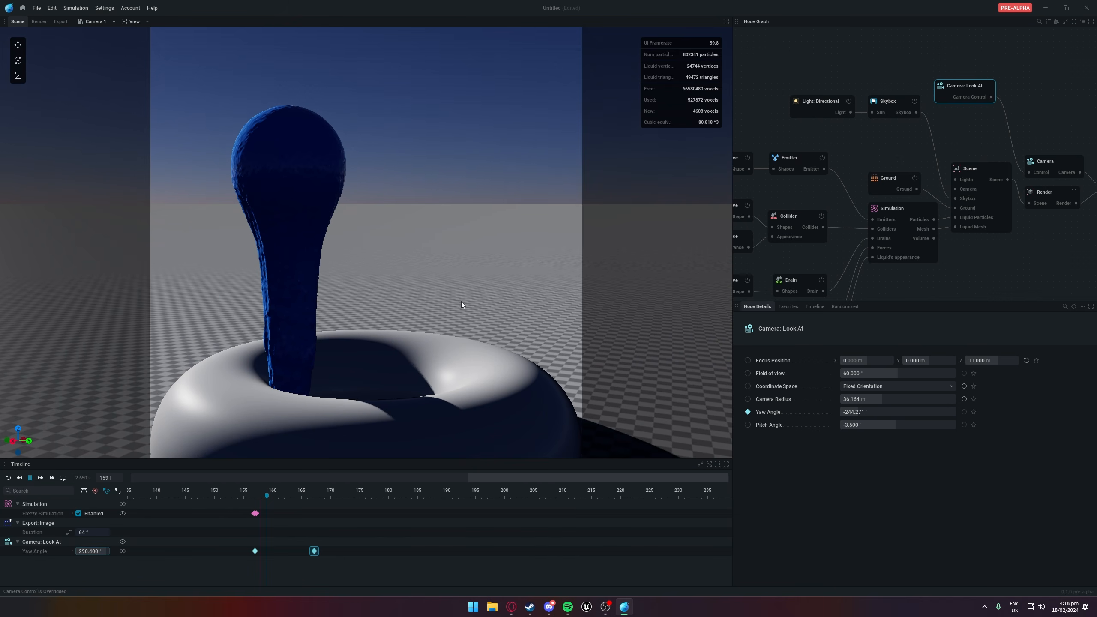
Rerun the simulation from the start past the freeze keyframes to check the camera's yaw animation
{"action": "key", "text": "r"}
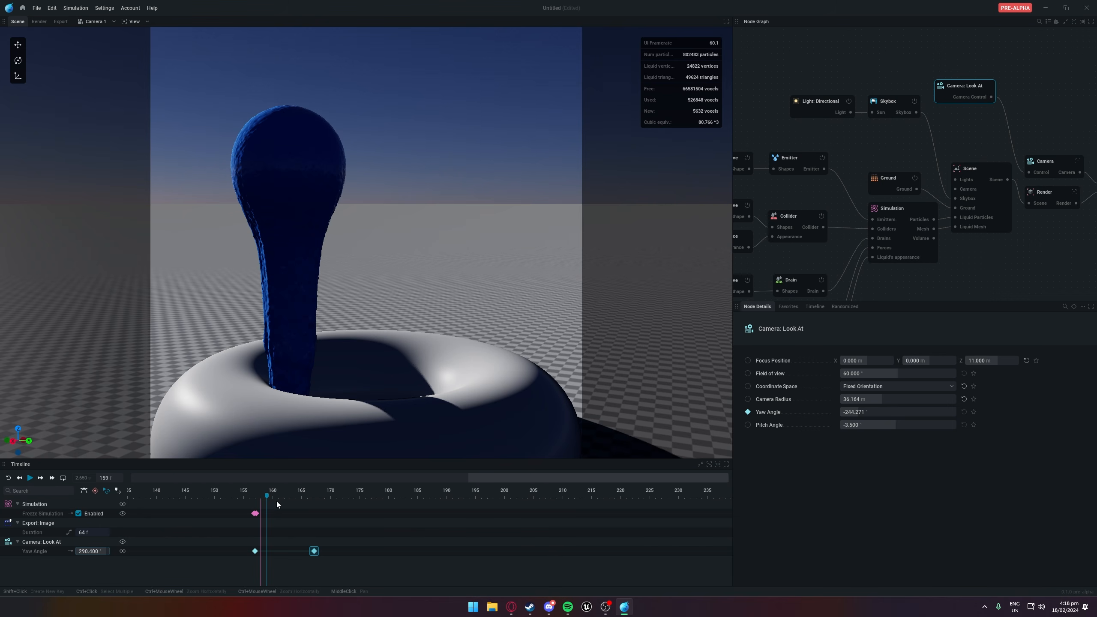
{"action": "left_click", "coordinate": [210, 504]}
{"action": "key", "text": "space"}
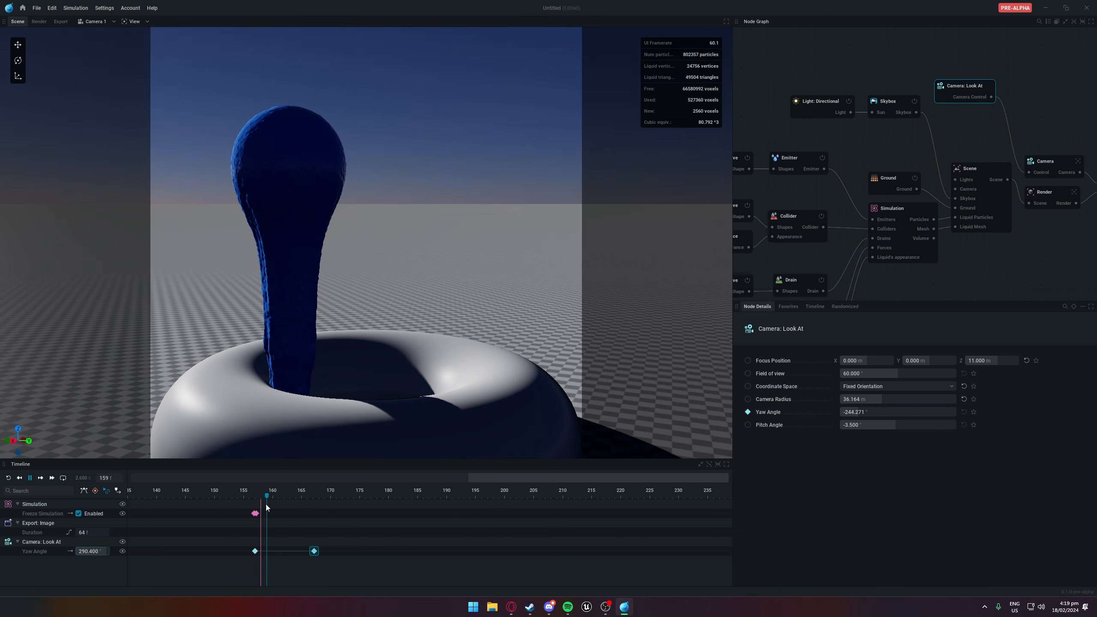
Set the Simulation node's projection iterations to 74
{"action": "left_click", "coordinate": [890, 208]}
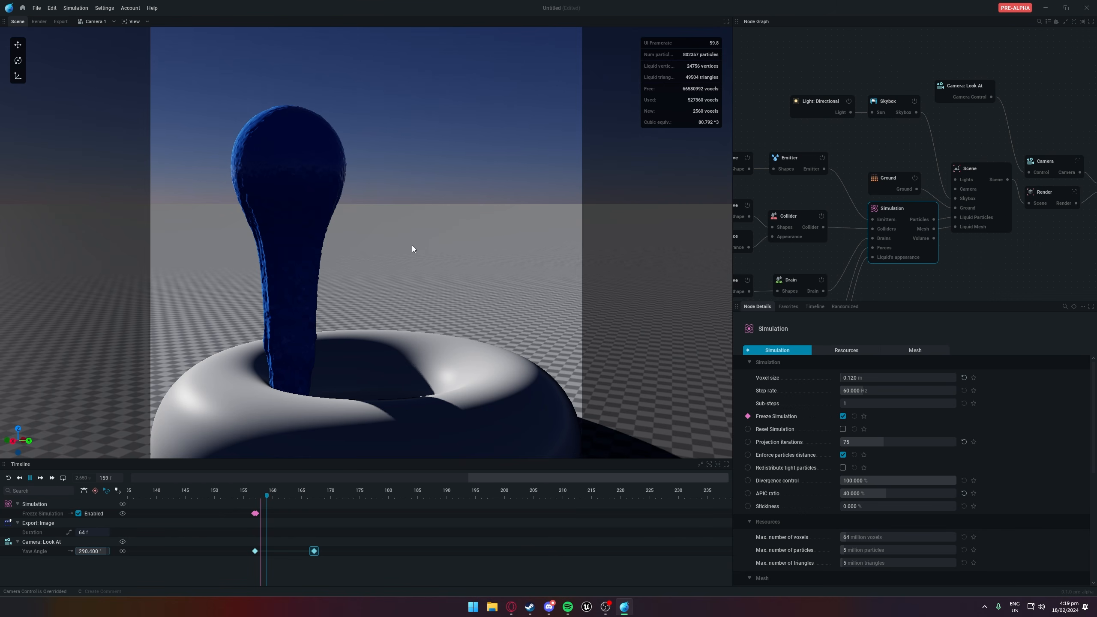
{"action": "left_click", "coordinate": [966, 86]}
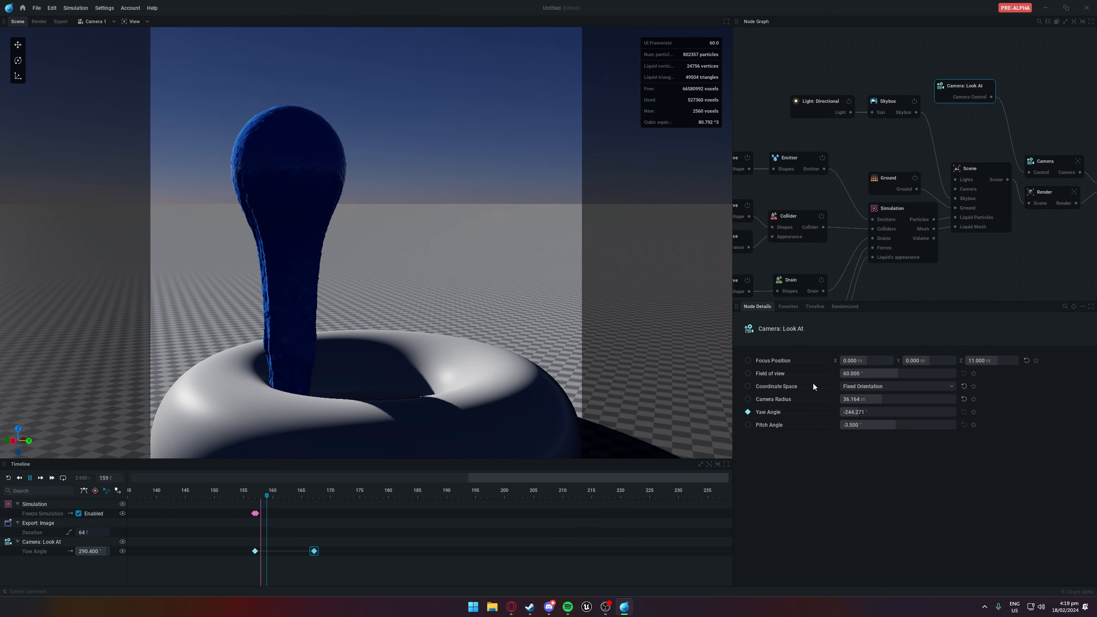
{"action": "left_click", "coordinate": [887, 209]}
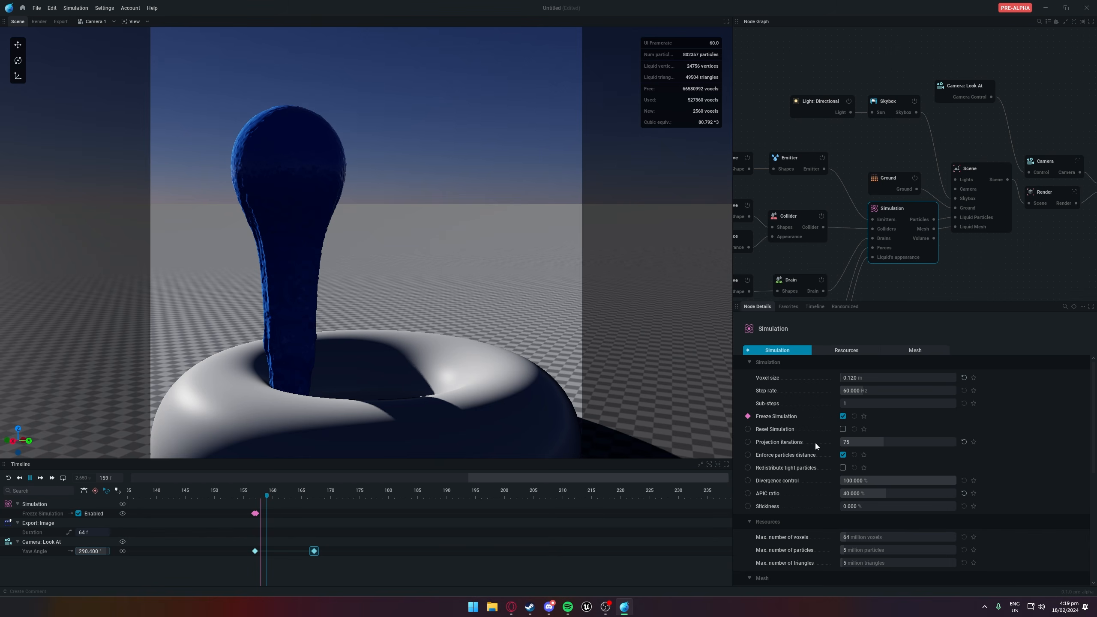
{"action": "left_click_drag", "start_coordinate": [876, 443], "coordinate": [883, 447]}
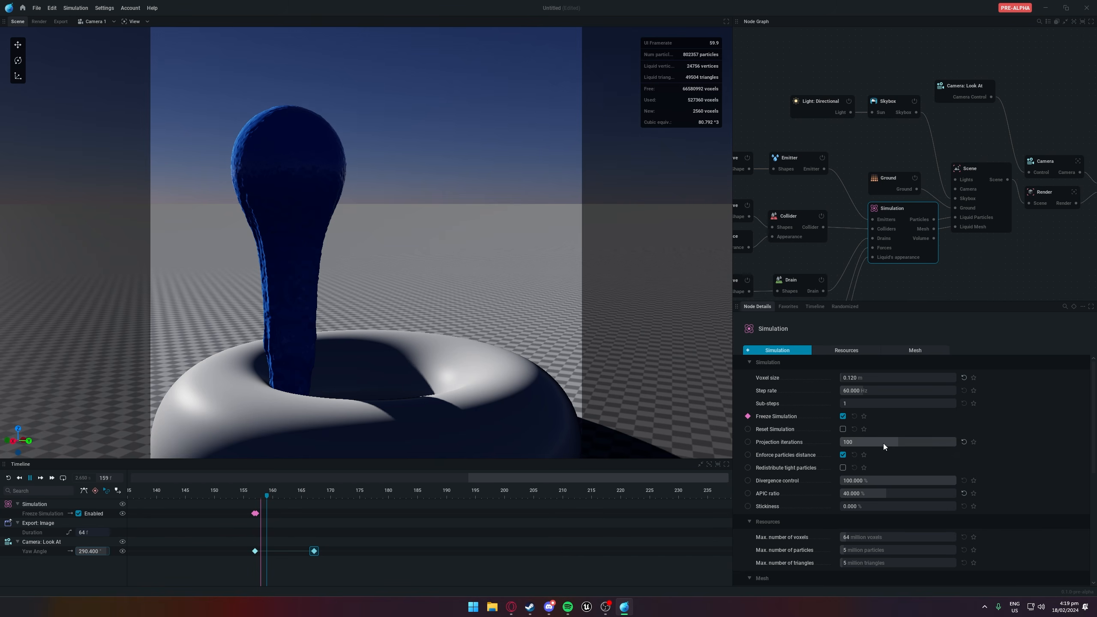
{"action": "left_click", "coordinate": [963, 442]}
{"action": "left_click_drag", "start_coordinate": [939, 444], "coordinate": [884, 442]}
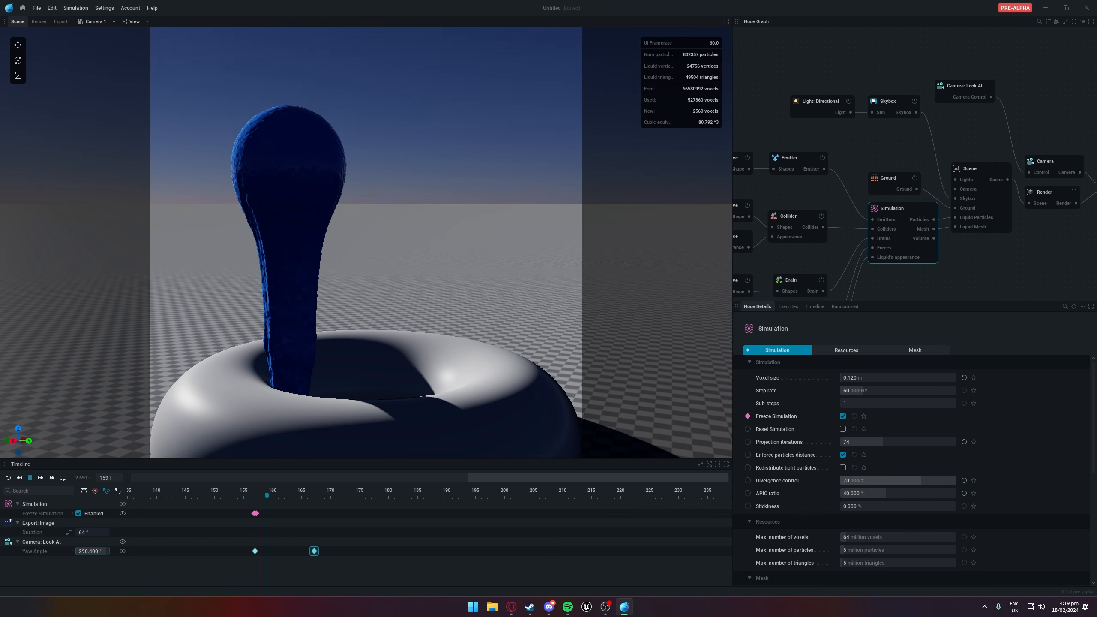
Raise the Simulation node's APIC ratio to 84.667% and rerun the simulation from the start, pausing at frame 101
{"action": "left_click_drag", "start_coordinate": [852, 493], "coordinate": [888, 493]}
{"action": "mouse_move", "coordinate": [767, 494]}
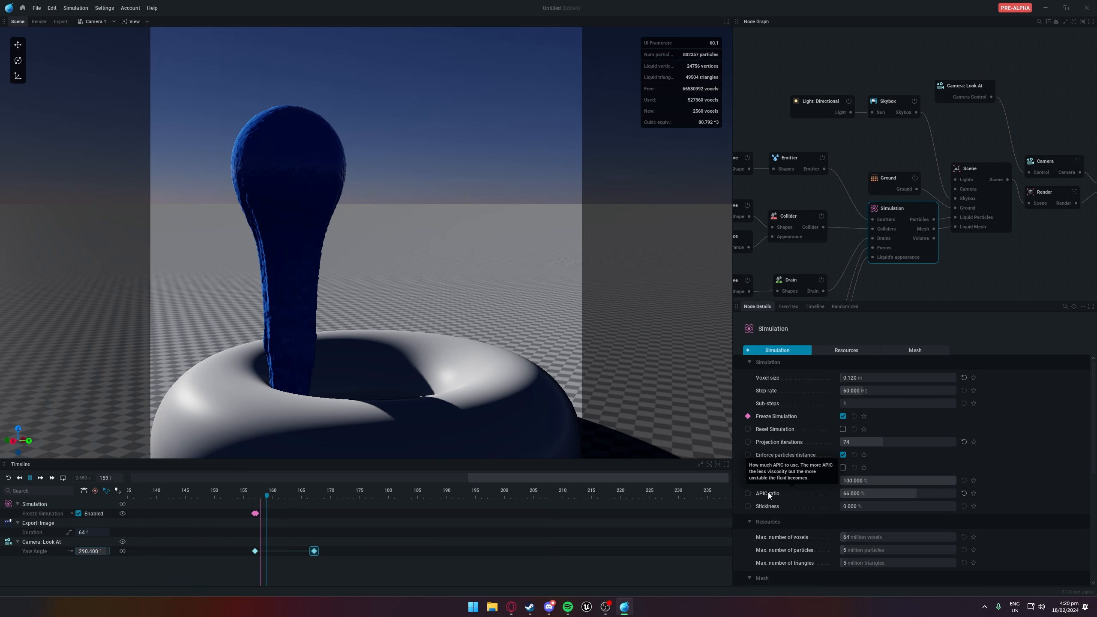
{"action": "left_click_drag", "start_coordinate": [848, 494], "coordinate": [872, 489]}
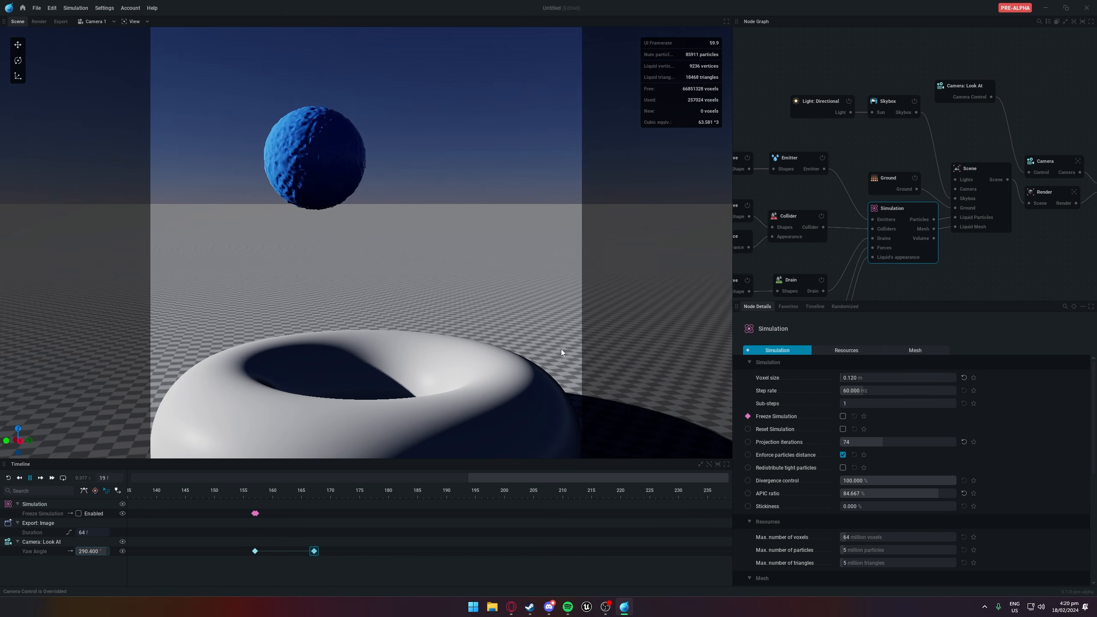
{"action": "key", "text": "space"}
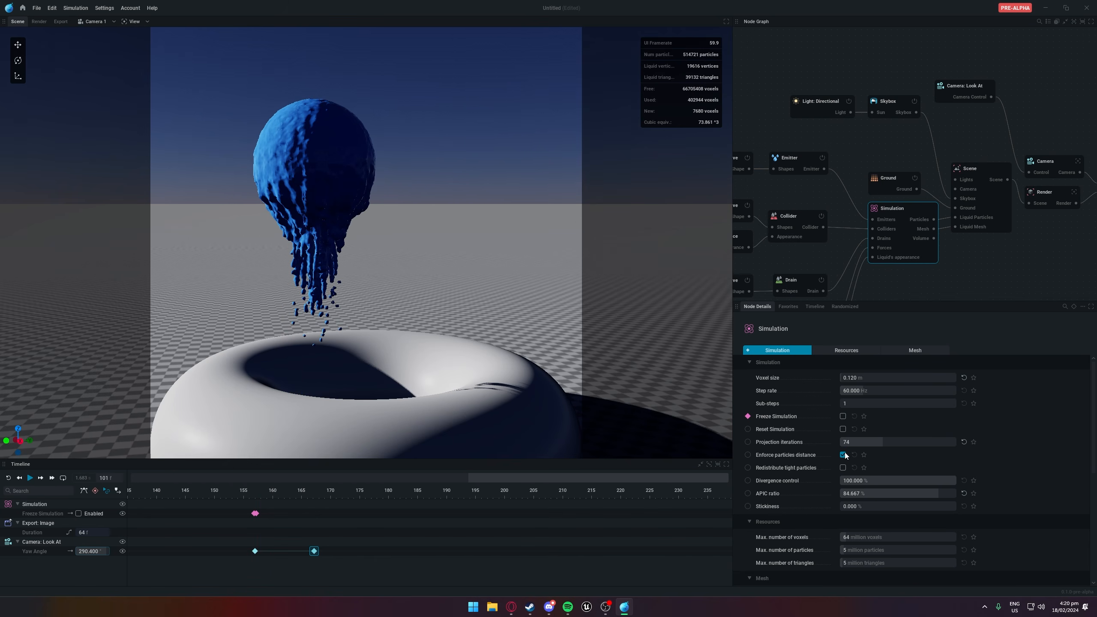
Delete all Freeze Simulation and Yaw Angle keyframes from the timeline and resume the simulation
{"action": "left_click", "coordinate": [259, 513]}
{"action": "left_click_drag", "start_coordinate": [356, 569], "coordinate": [226, 506]}
{"action": "key", "text": "Delete"}
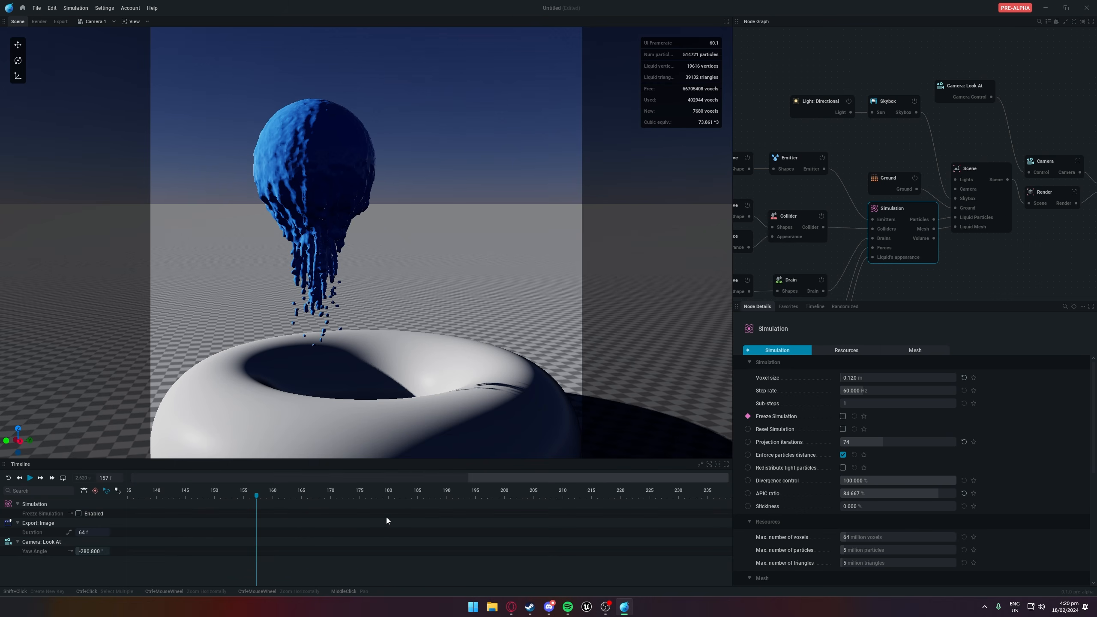
{"action": "key", "text": "space"}
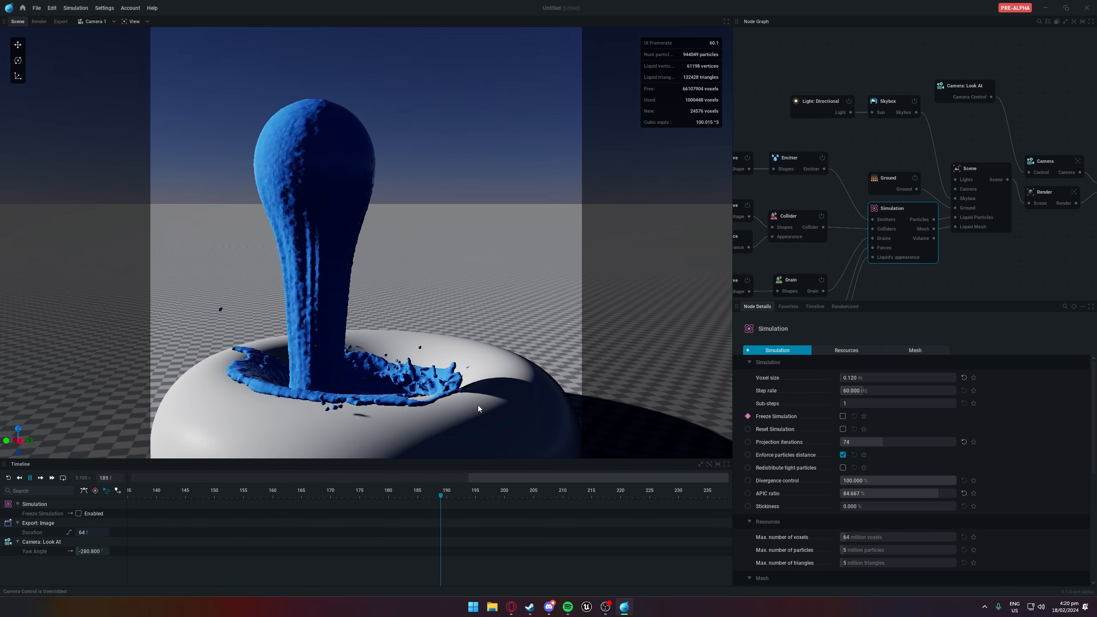
Set the simulation's APIC ratio to 11.667% and run the simulation to preview the splash
{"action": "key", "text": "space"}
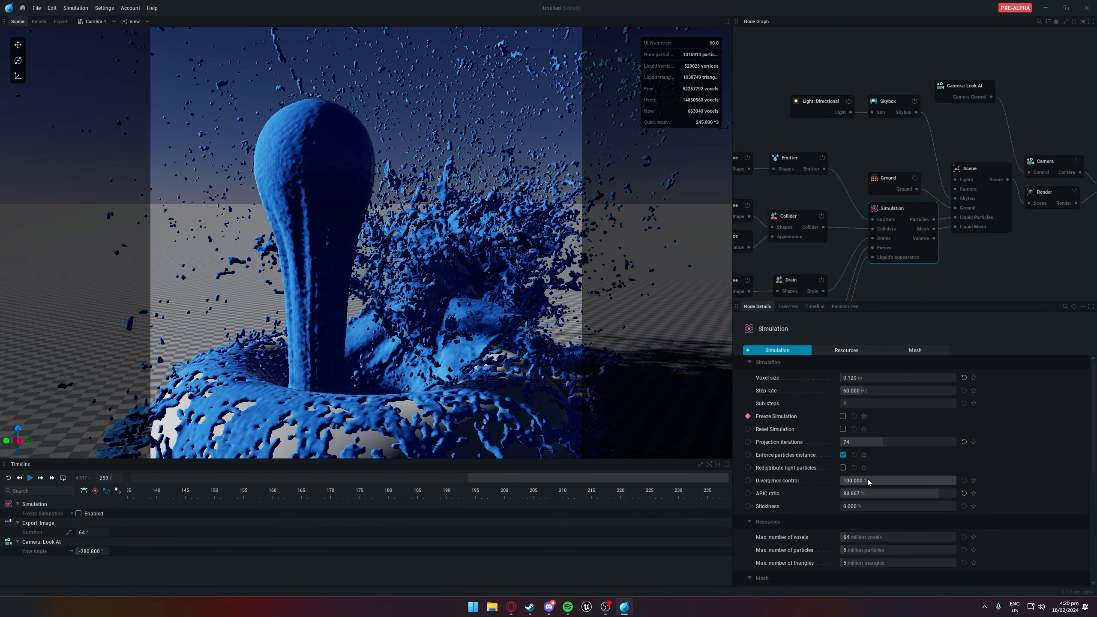
{"action": "left_click_drag", "start_coordinate": [889, 494], "coordinate": [853, 494]}
{"action": "key", "text": "space"}
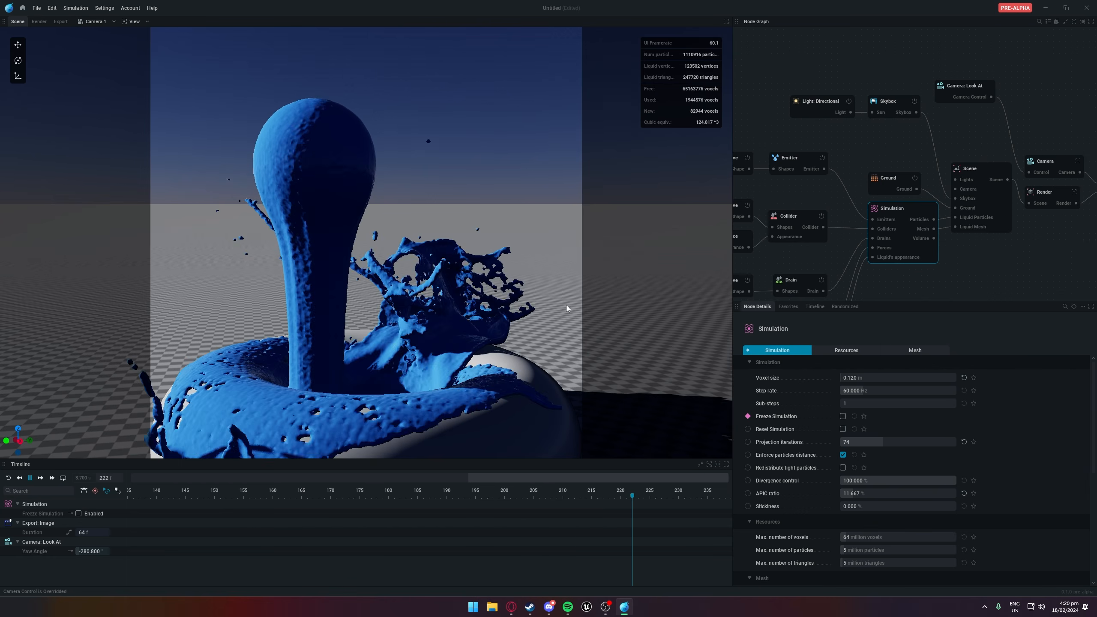
{"action": "key", "text": "space"}
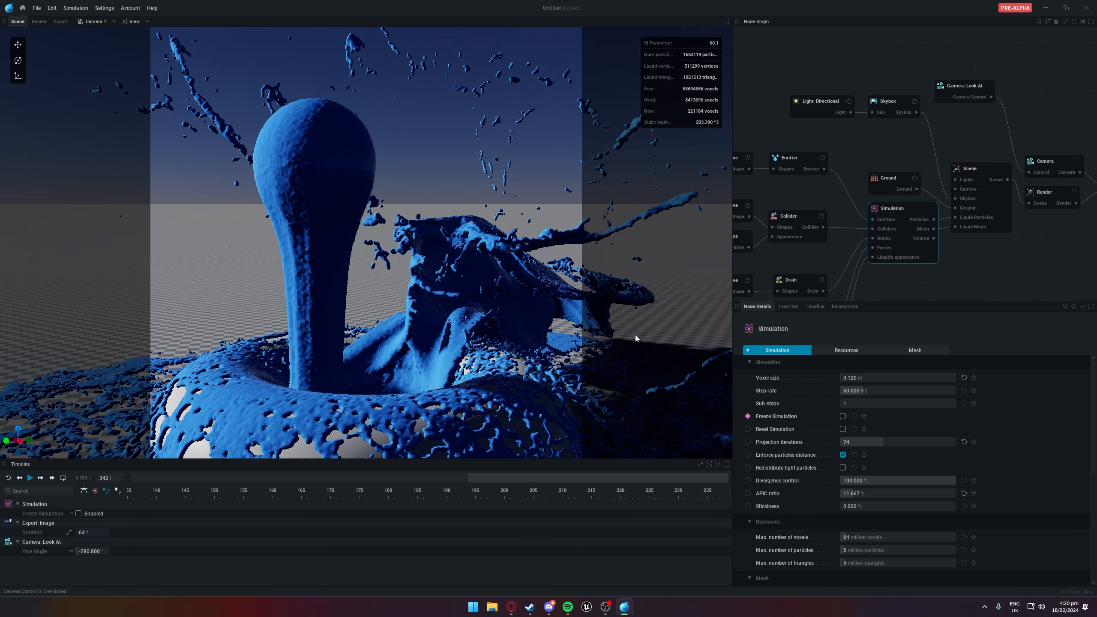
Reset the APIC ratio to its default and test the simulation with Stickiness at 67%, followed by a much lower value
{"action": "left_click", "coordinate": [963, 493]}
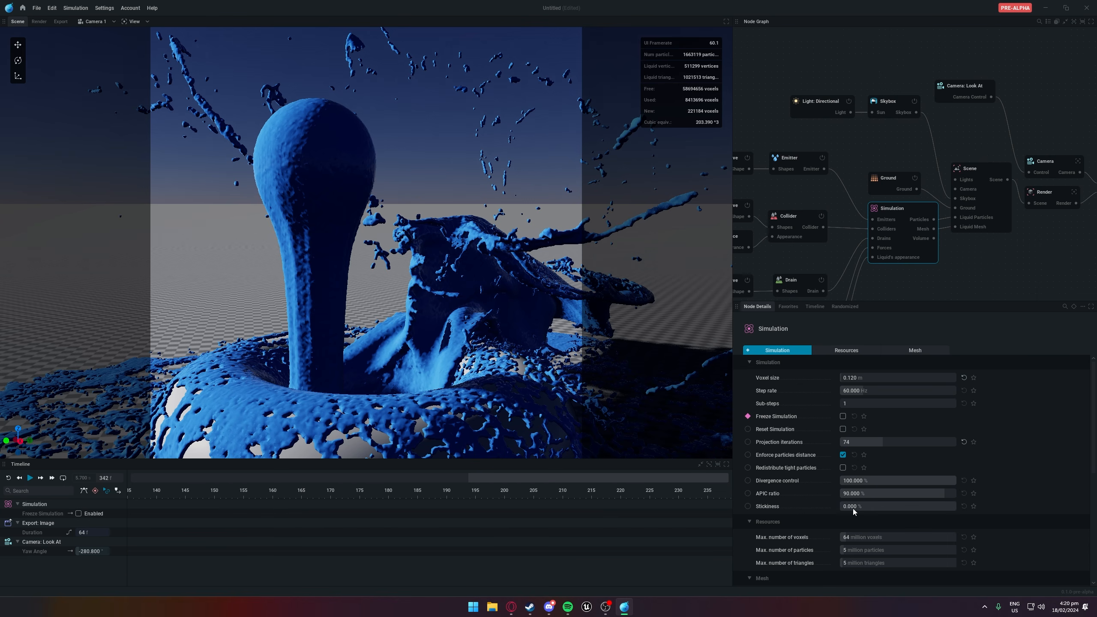
{"action": "left_click_drag", "start_coordinate": [857, 506], "coordinate": [918, 507]}
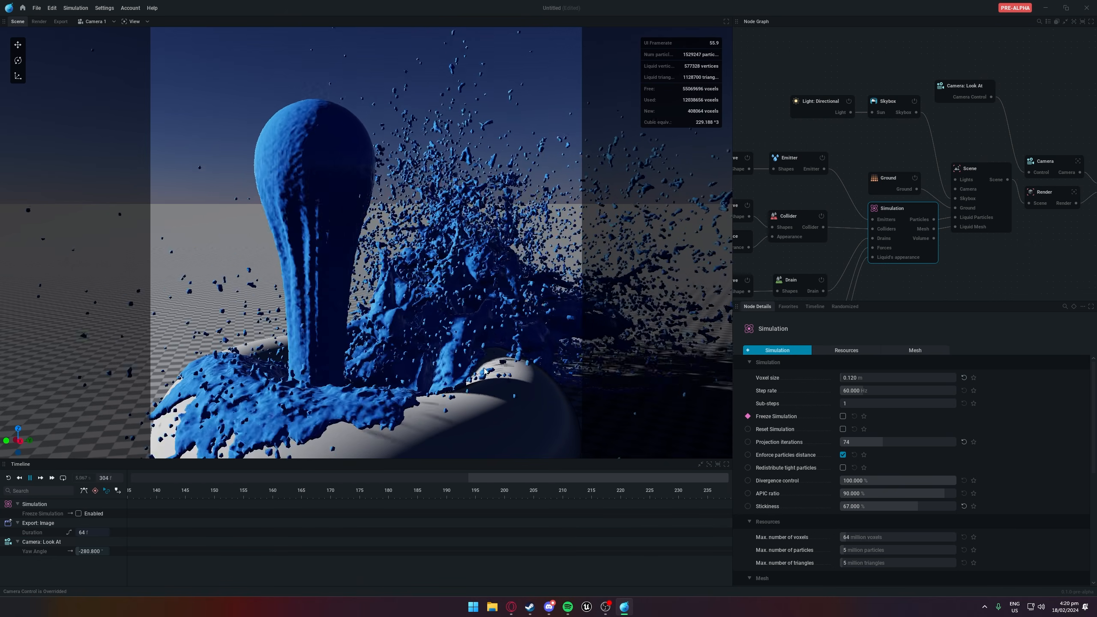
{"action": "key", "text": "space"}
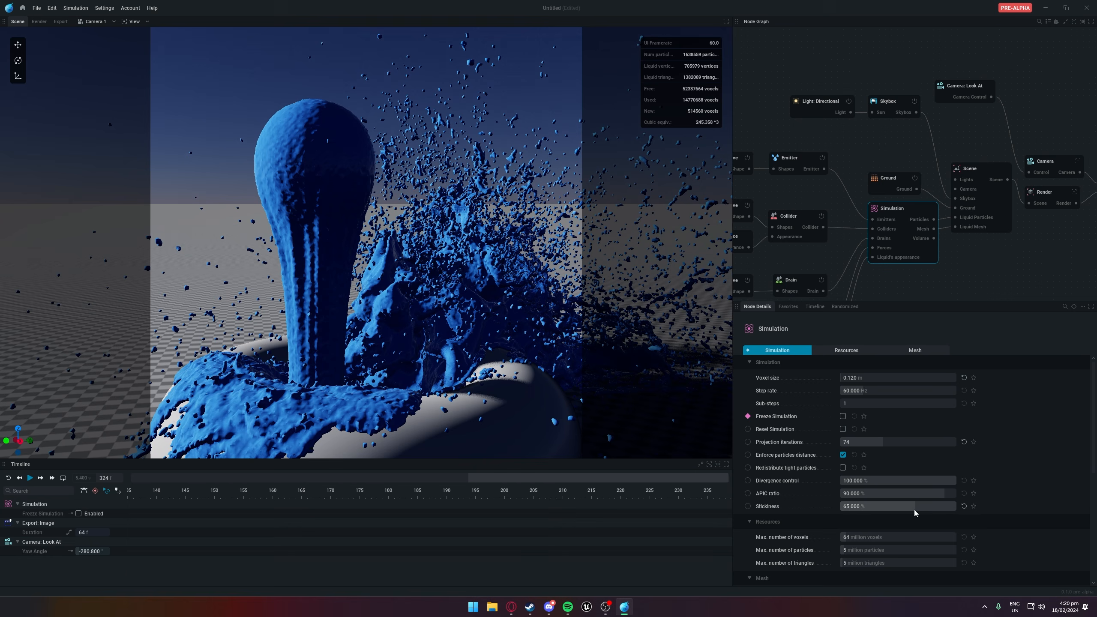
{"action": "left_click_drag", "start_coordinate": [913, 509], "coordinate": [855, 506]}
{"action": "key", "text": "space"}
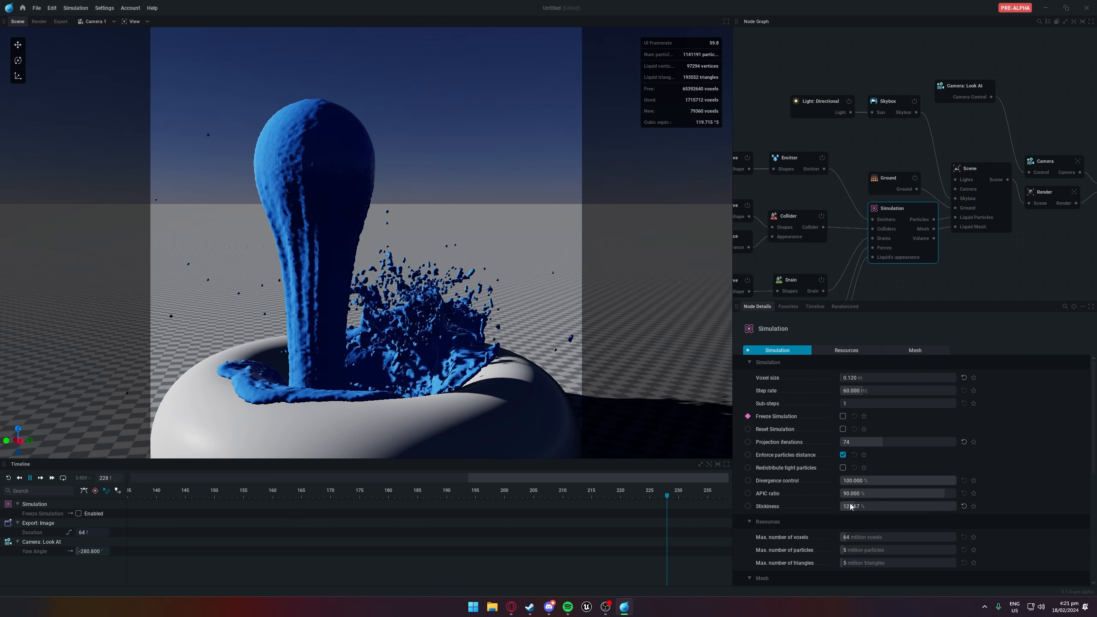
Set Stickiness to 0% and restart the simulation to preview it without sticking
{"action": "left_click_drag", "start_coordinate": [856, 506], "coordinate": [836, 505]}
{"action": "key", "text": "r"}
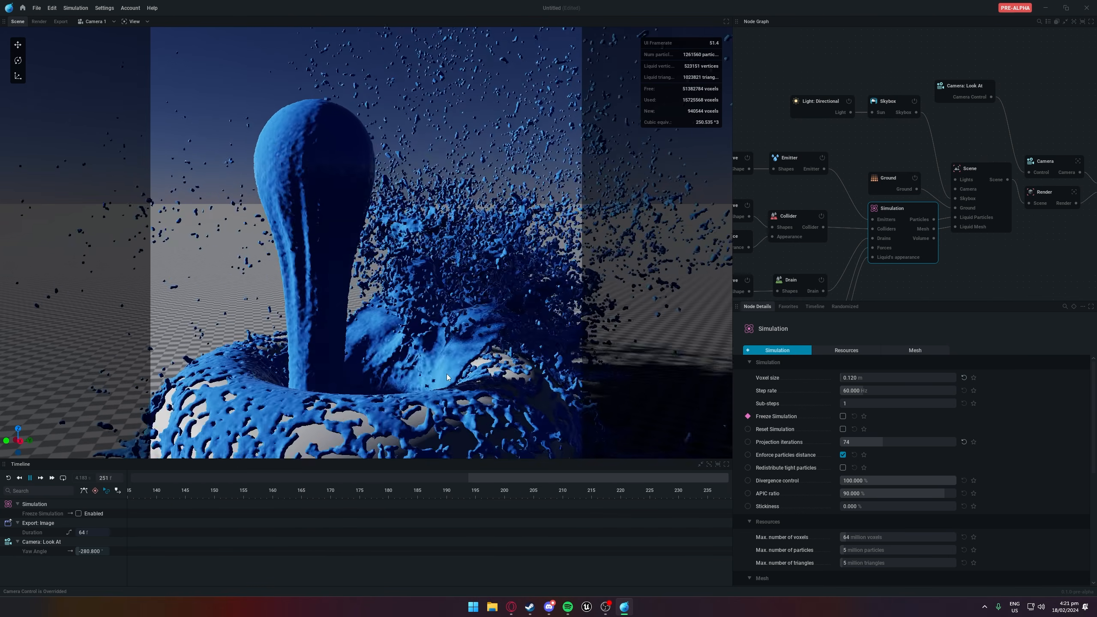
{"action": "key", "text": "space"}
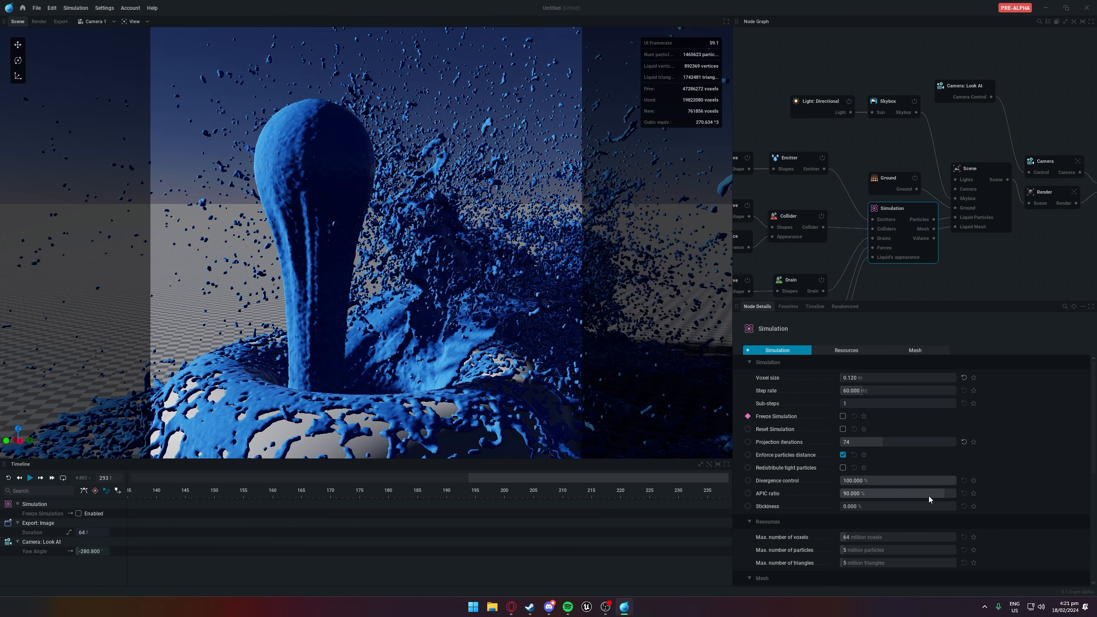
Set the APIC ratio to 29.667% and play the simulation, pausing once the splash has spread
{"action": "left_click_drag", "start_coordinate": [930, 499], "coordinate": [873, 493]}
{"action": "key", "text": "space"}
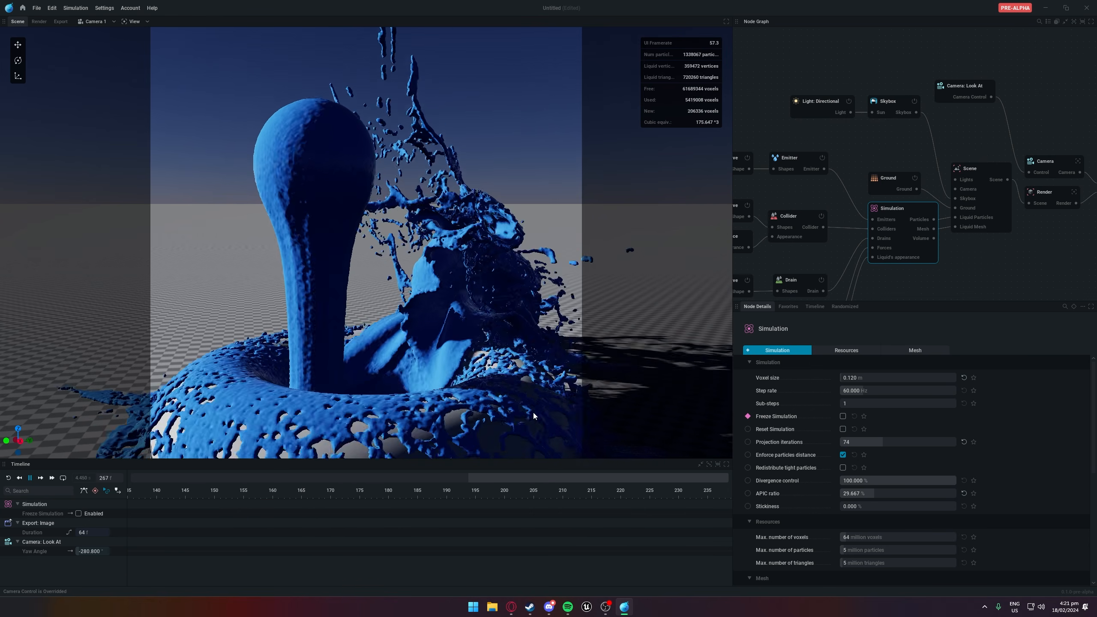
{"action": "key", "text": "space"}
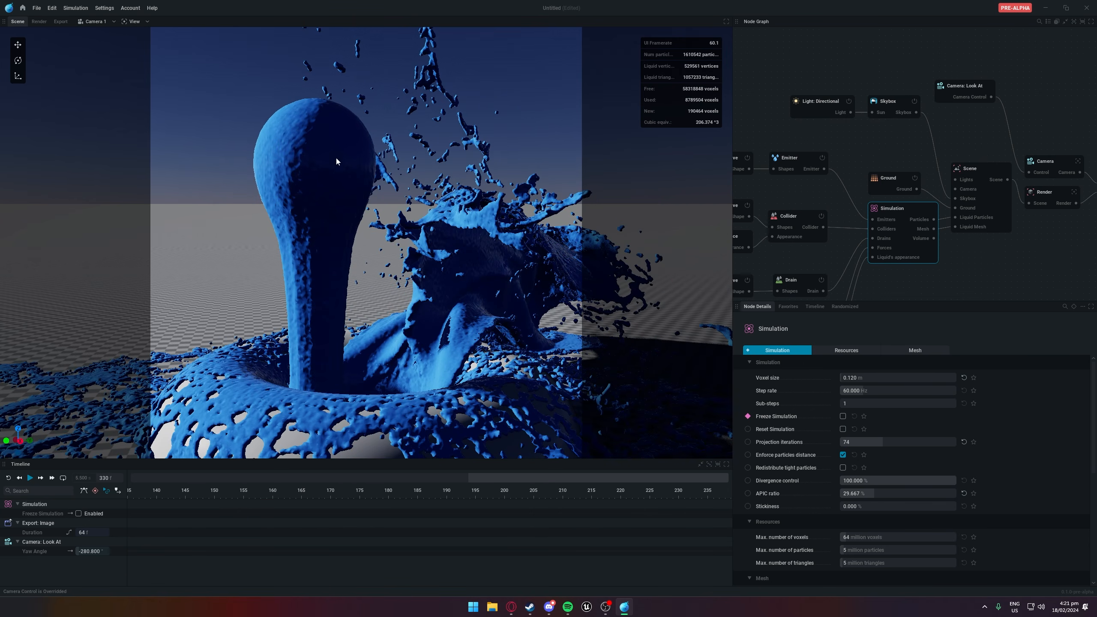
Switch the viewport from Camera 1 to the Default camera and frame the liquid and torus closely
{"action": "left_click", "coordinate": [94, 33]}
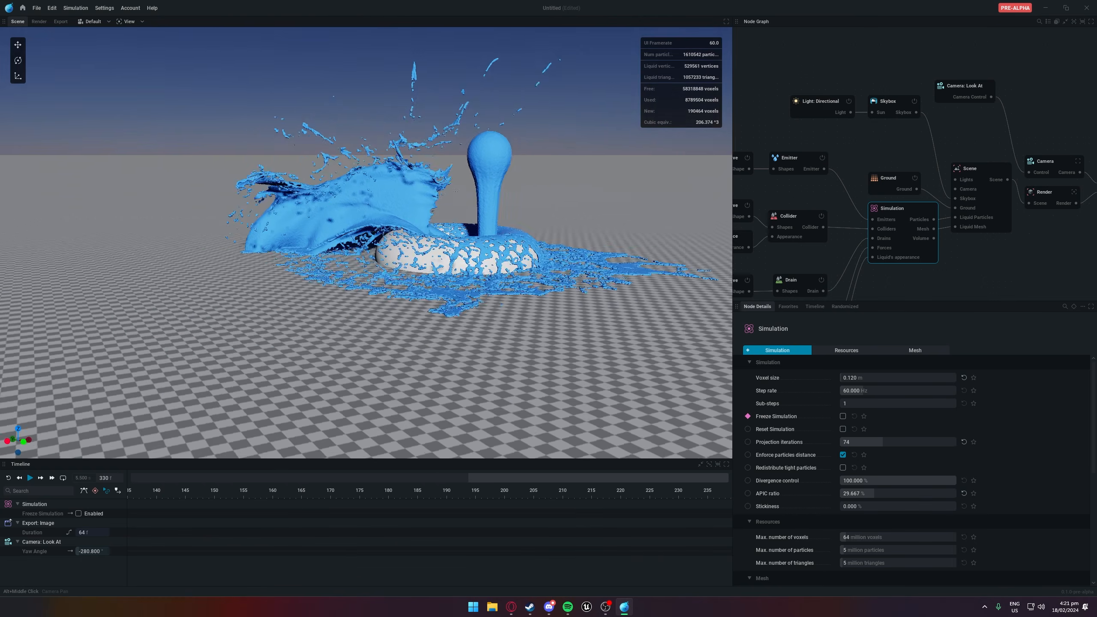
{"action": "scroll", "coordinate": [375, 207], "scroll_direction": "up", "scroll_amount": 5}
{"action": "middle_click_drag", "start_coordinate": [375, 207], "coordinate": [364, 224], "text": "alt"}
{"action": "scroll", "coordinate": [364, 224], "scroll_direction": "up", "scroll_amount": 2}
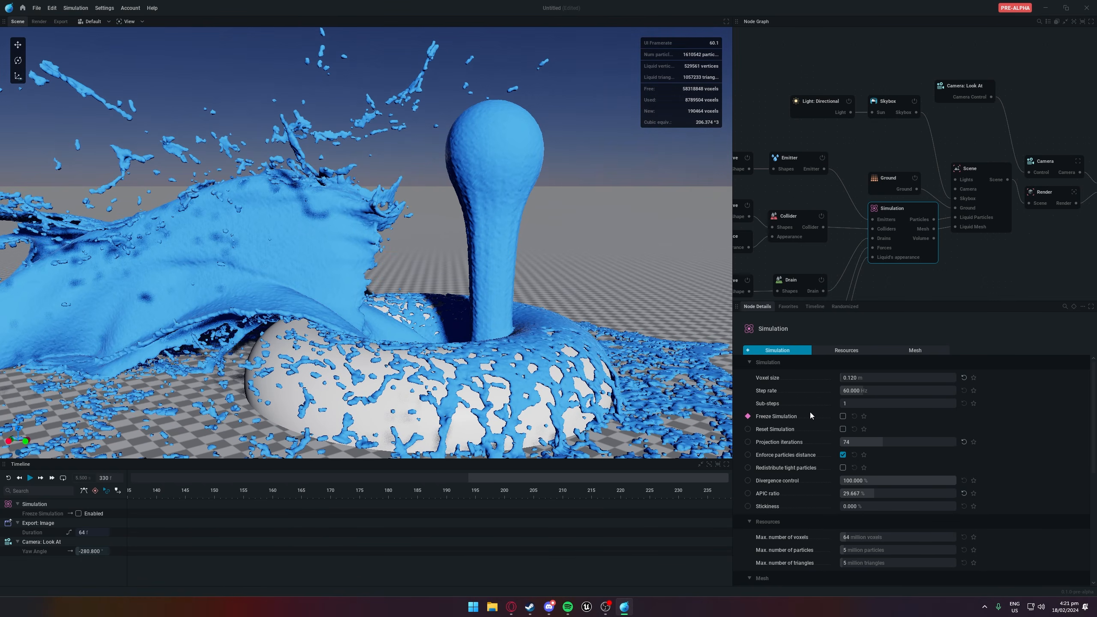
Turn the simulation's Meshing option off and back on to compare the viewport
{"action": "scroll", "coordinate": [816, 413], "scroll_direction": "down", "scroll_amount": 4}
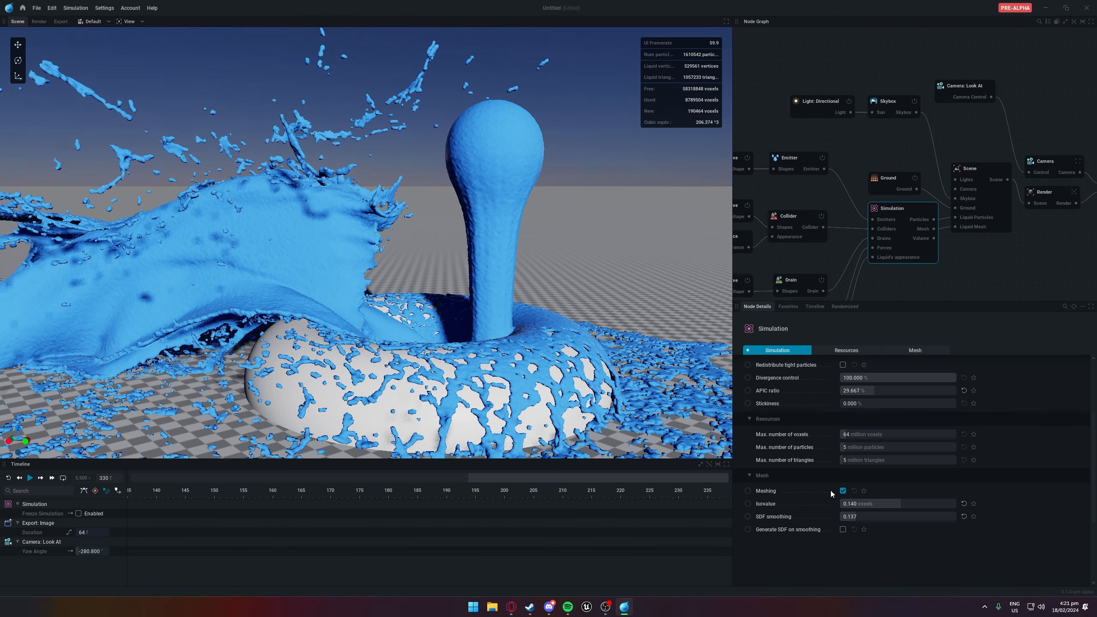
{"action": "scroll", "coordinate": [831, 491], "scroll_direction": "down", "scroll_amount": 2}
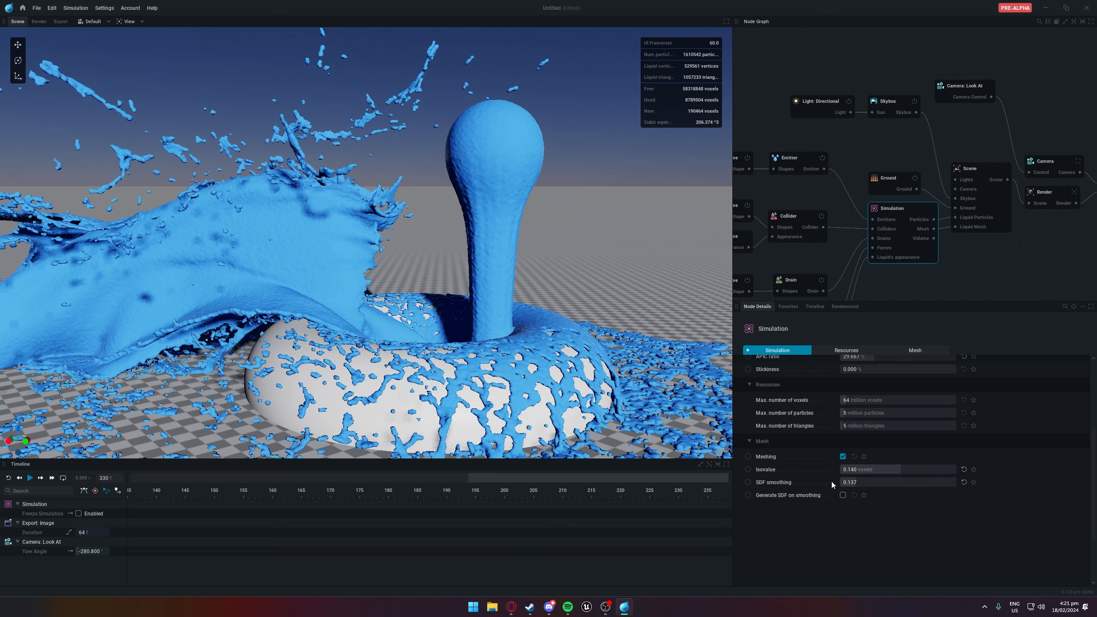
{"action": "left_click", "coordinate": [842, 457]}
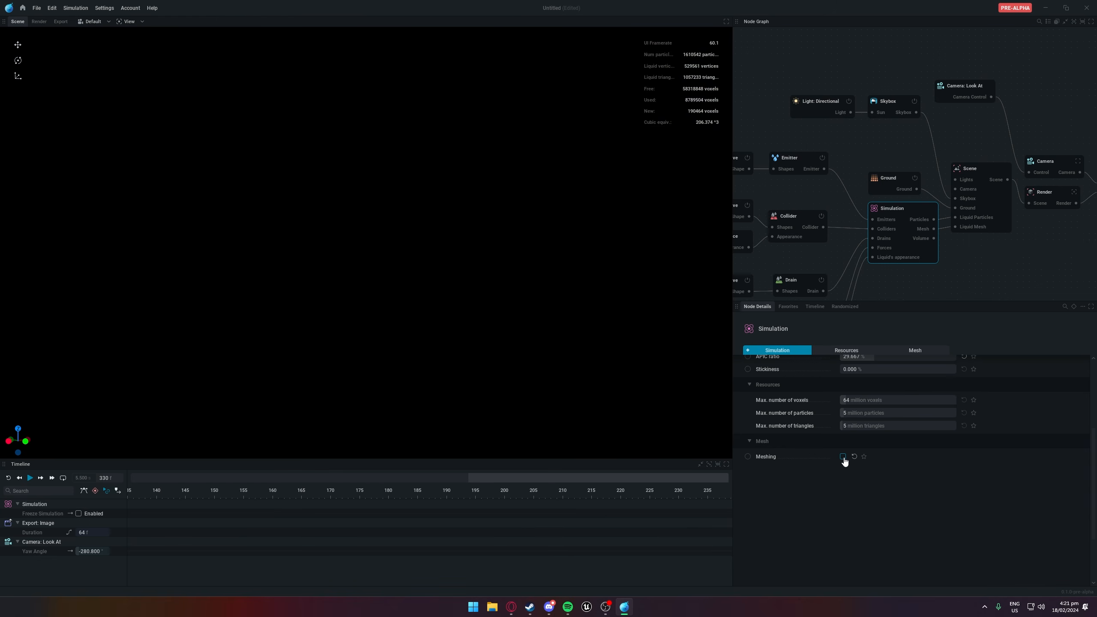
{"action": "left_click", "coordinate": [843, 457]}
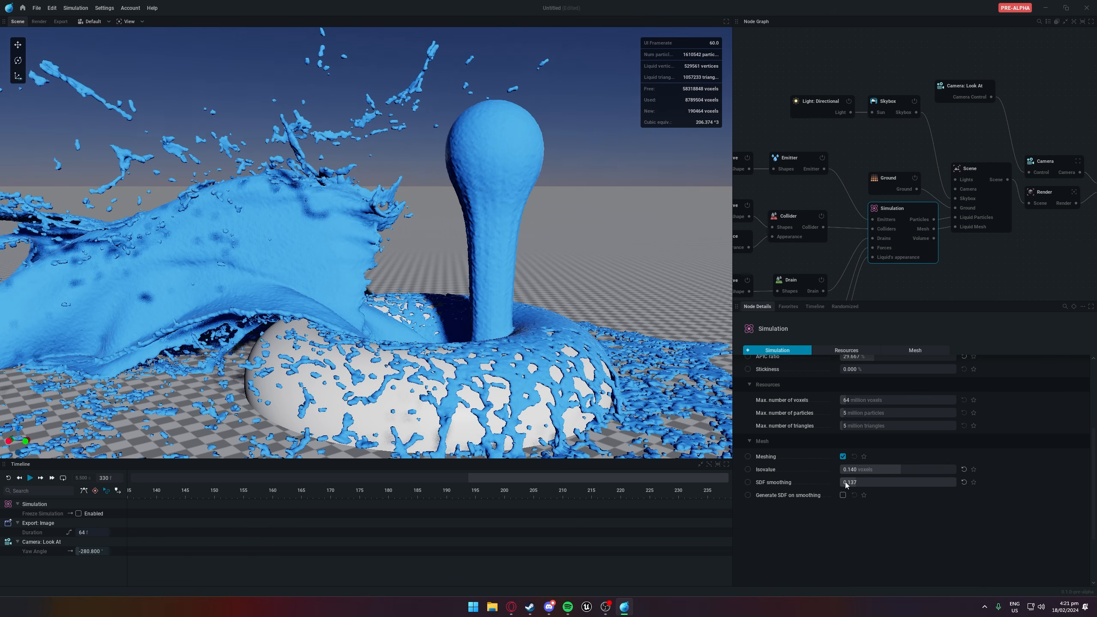
Set the mesh SDF smoothing to 0.333 and the Isovalue to 0.080 voxels
{"action": "left_click_drag", "start_coordinate": [850, 482], "coordinate": [879, 481]}
{"action": "mouse_move", "coordinate": [885, 469]}
{"action": "left_mouse_down"}
{"action": "mouse_move", "coordinate": [938, 469]}
{"action": "mouse_move", "coordinate": [890, 469]}
{"action": "mouse_move", "coordinate": [936, 469]}
{"action": "mouse_move", "coordinate": [899, 469]}
{"action": "left_mouse_up"}
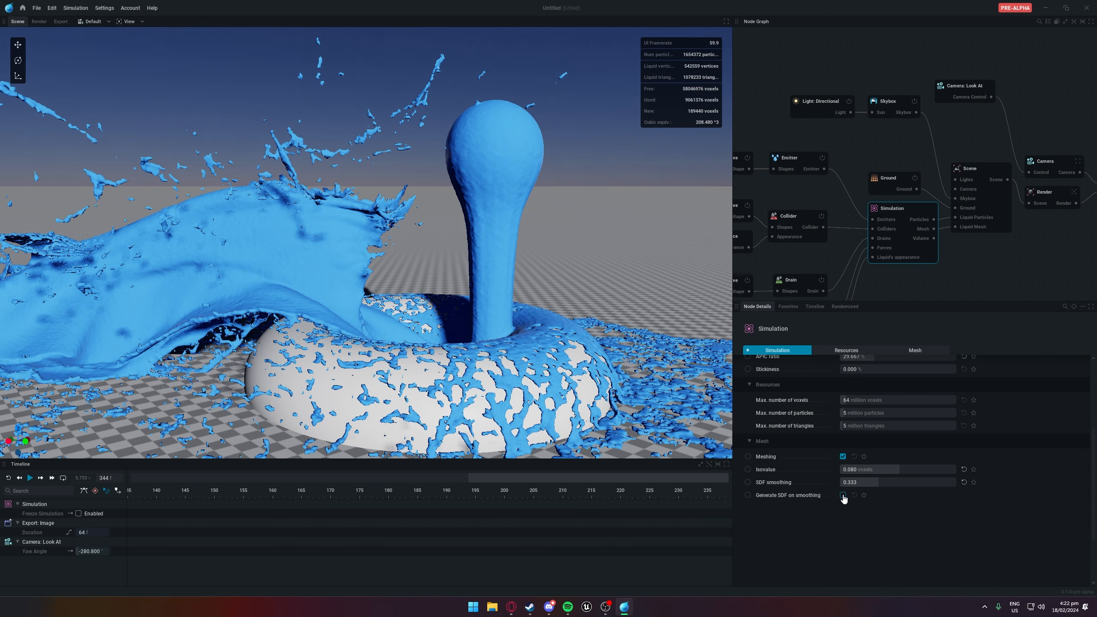
{"action": "scroll", "coordinate": [571, 394], "scroll_direction": "down", "scroll_amount": 8}
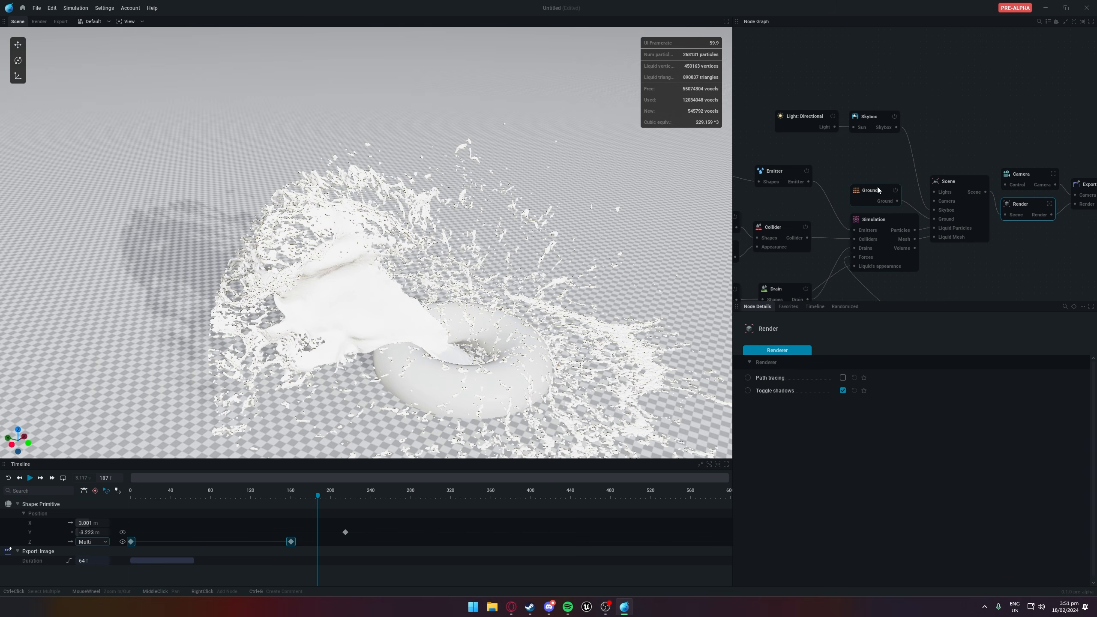
Change the Ground node to Uniform Color and set its primary color to the very dark brown #090400
{"action": "left_click", "coordinate": [877, 189]}
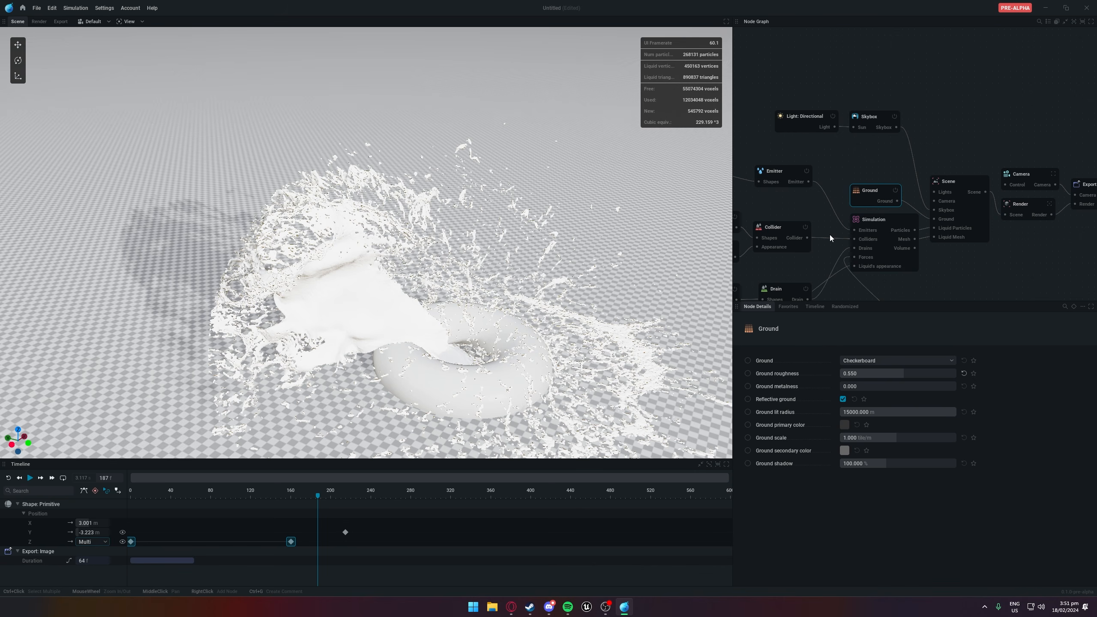
{"action": "left_click", "coordinate": [882, 361]}
{"action": "left_click", "coordinate": [860, 394]}
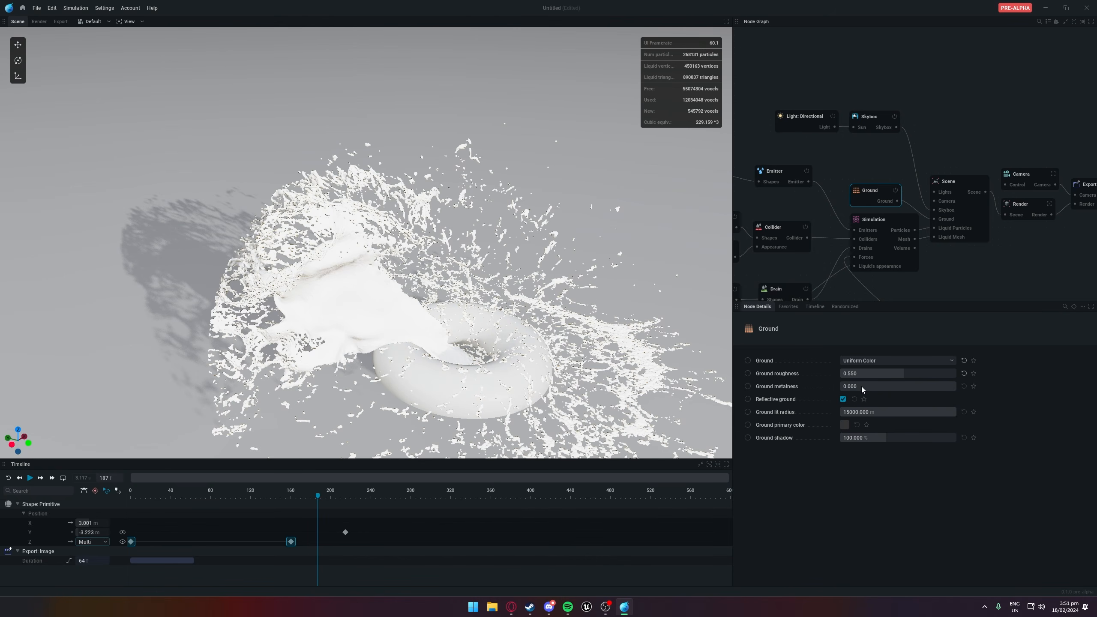
{"action": "left_click", "coordinate": [846, 425]}
{"action": "left_click_drag", "start_coordinate": [909, 401], "coordinate": [924, 410]}
{"action": "left_click_drag", "start_coordinate": [913, 426], "coordinate": [886, 420]}
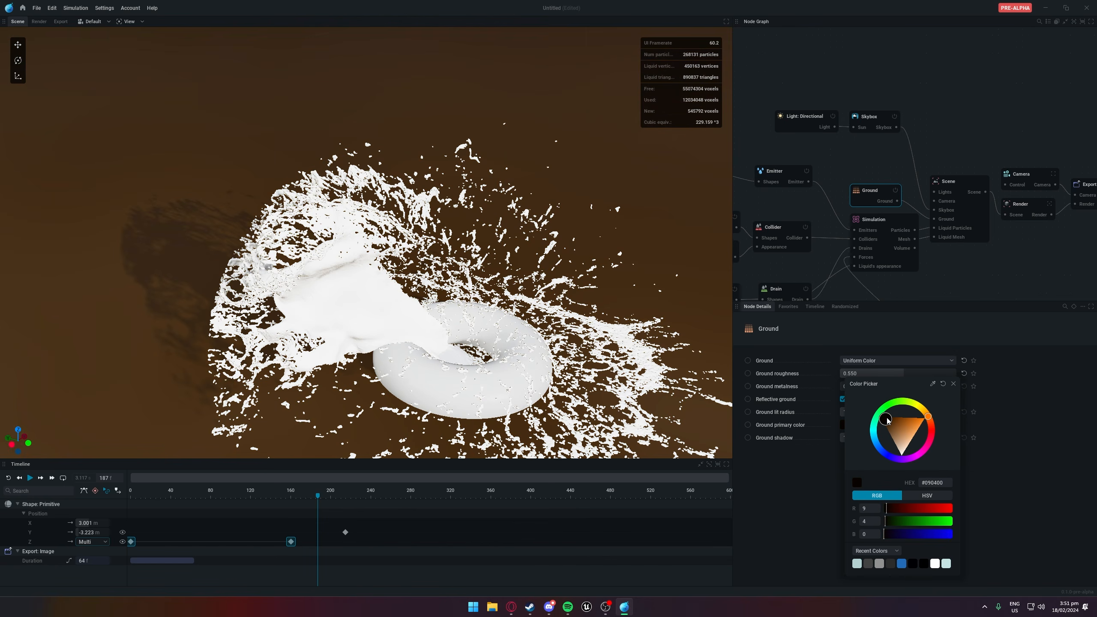
{"action": "left_click", "coordinate": [1070, 420]}
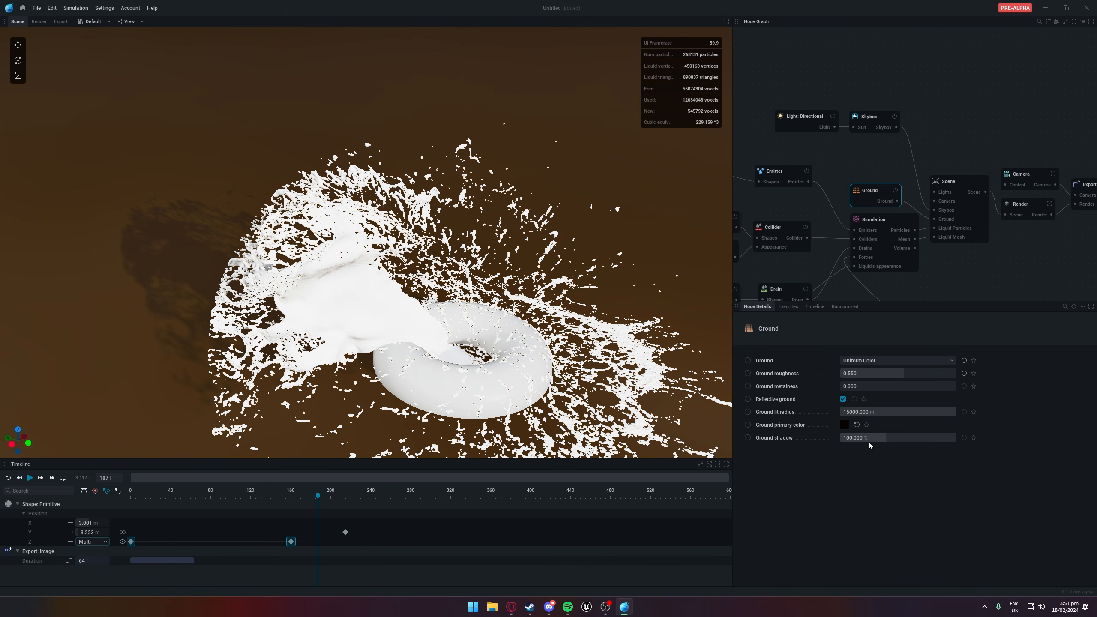
Set the ground shadow to 108.333% and the ground roughness to 0.393
{"action": "mouse_move", "coordinate": [869, 440]}
{"action": "left_mouse_down"}
{"action": "mouse_move", "coordinate": [921, 438]}
{"action": "mouse_move", "coordinate": [873, 437]}
{"action": "left_mouse_up"}
{"action": "mouse_move", "coordinate": [868, 376]}
{"action": "left_mouse_down"}
{"action": "mouse_move", "coordinate": [955, 375]}
{"action": "mouse_move", "coordinate": [885, 375]}
{"action": "left_mouse_up"}
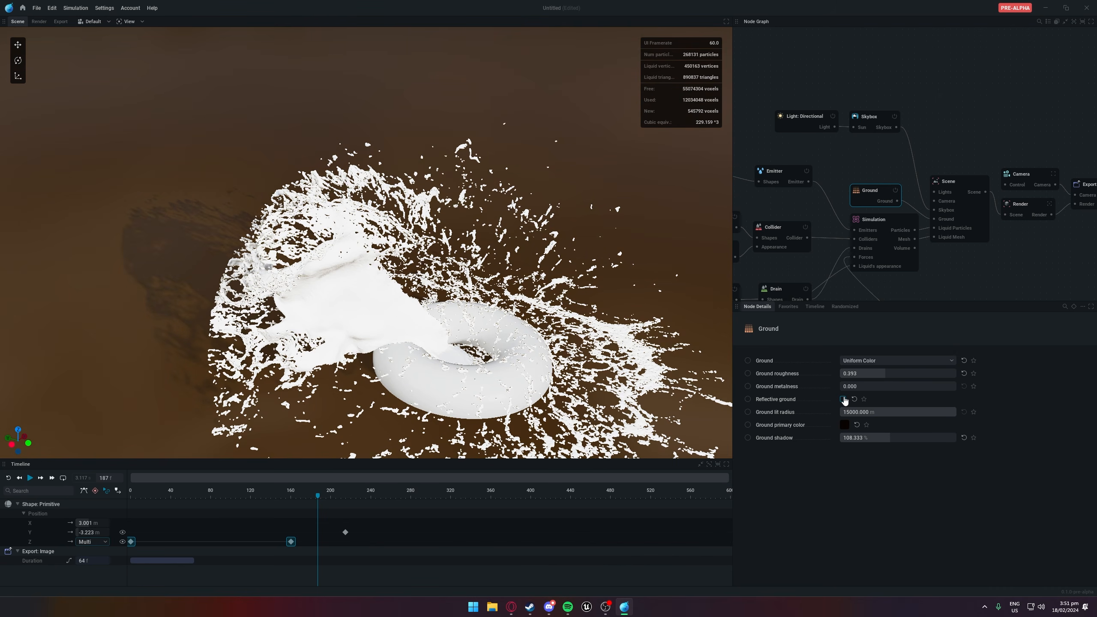
Reduce the ground lit radius to about 111 m and set the ground shadow to 60.833%
{"action": "mouse_move", "coordinate": [888, 414]}
{"action": "left_mouse_down"}
{"action": "mouse_move", "coordinate": [778, 413]}
{"action": "mouse_move", "coordinate": [881, 414]}
{"action": "left_mouse_up"}
{"action": "scroll", "coordinate": [605, 329], "scroll_direction": "down", "scroll_amount": 3}
{"action": "scroll", "coordinate": [605, 329], "scroll_direction": "down", "scroll_amount": 3}
{"action": "scroll", "coordinate": [577, 332], "scroll_direction": "up", "scroll_amount": 6}
{"action": "mouse_move", "coordinate": [546, 335]}
{"action": "left_mouse_down", "text": "alt"}
{"action": "mouse_move", "coordinate": [523, 277]}
{"action": "mouse_move", "coordinate": [514, 307]}
{"action": "mouse_move", "coordinate": [525, 359]}
{"action": "mouse_move", "coordinate": [540, 346]}
{"action": "left_mouse_up", "text": "alt"}
{"action": "left_click_drag", "start_coordinate": [888, 416], "coordinate": [867, 438]}
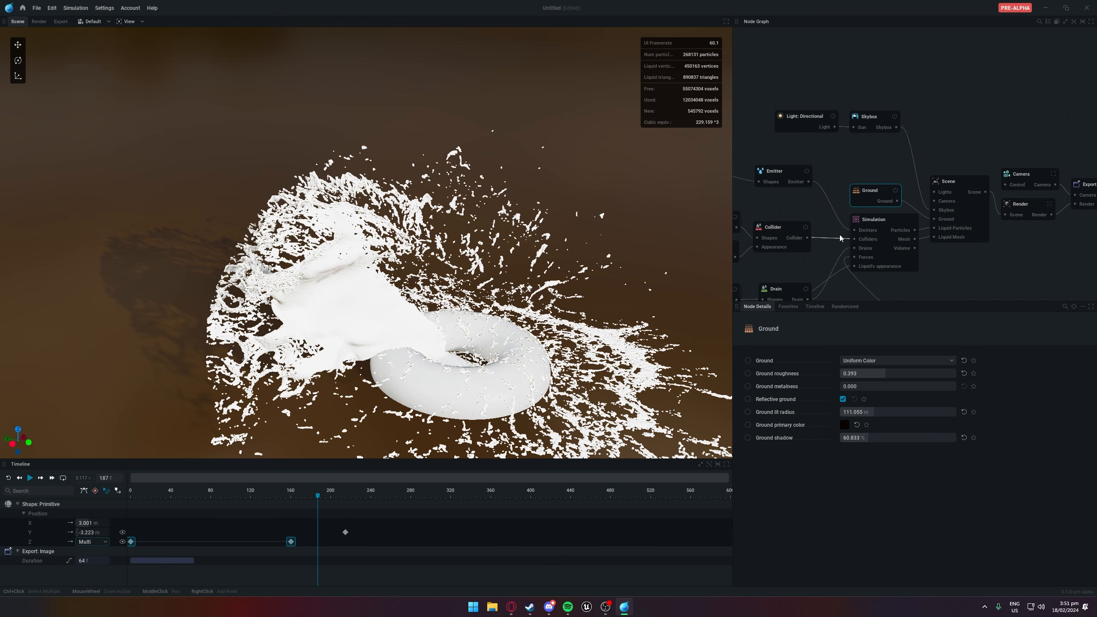
Switch the ground type to Checkerboard, try None, and return it to Checkerboard
{"action": "left_click", "coordinate": [857, 364]}
{"action": "left_click", "coordinate": [869, 382]}
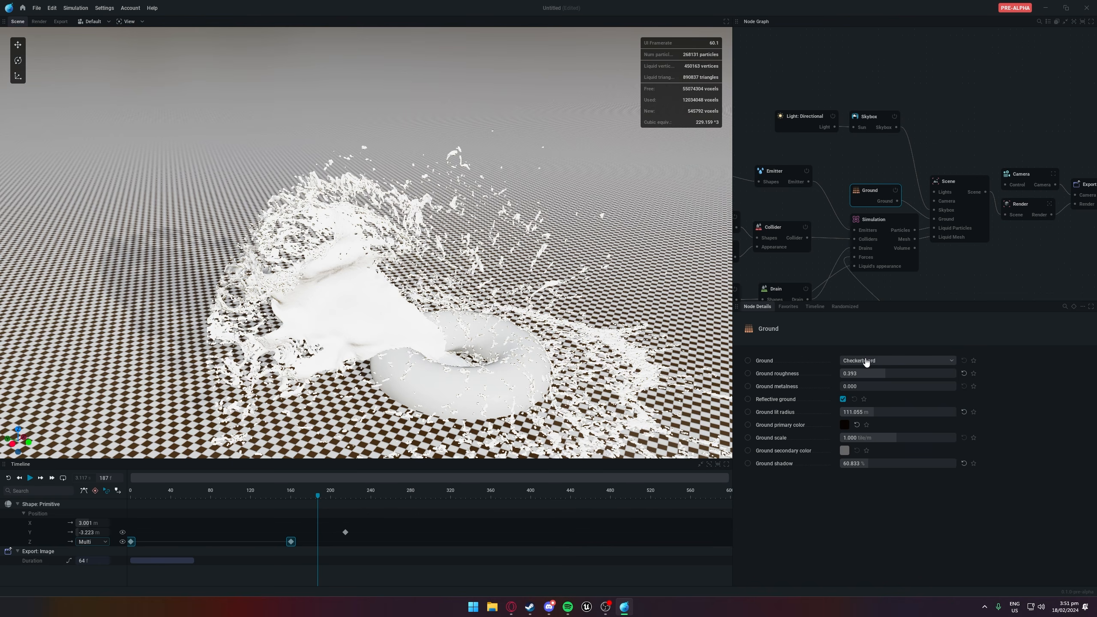
{"action": "left_click", "coordinate": [866, 363]}
{"action": "left_click", "coordinate": [866, 368]}
{"action": "left_click", "coordinate": [866, 364]}
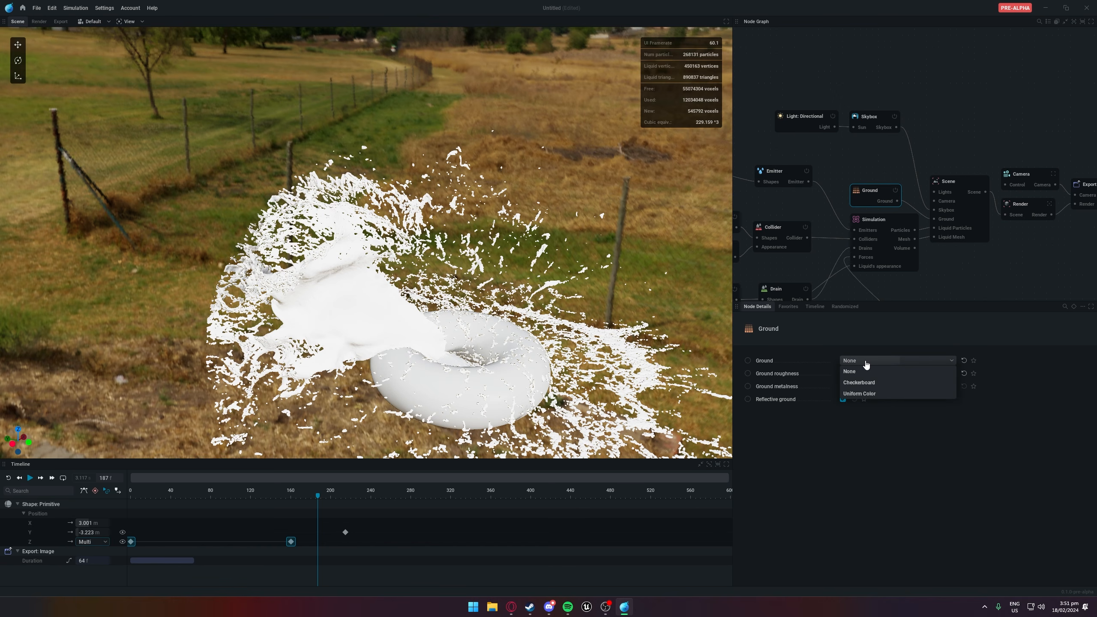
{"action": "left_click", "coordinate": [859, 382]}
Disable and re-enable the Ground node repeatedly to compare the scene with and without the ground
{"action": "left_click", "coordinate": [895, 191]}
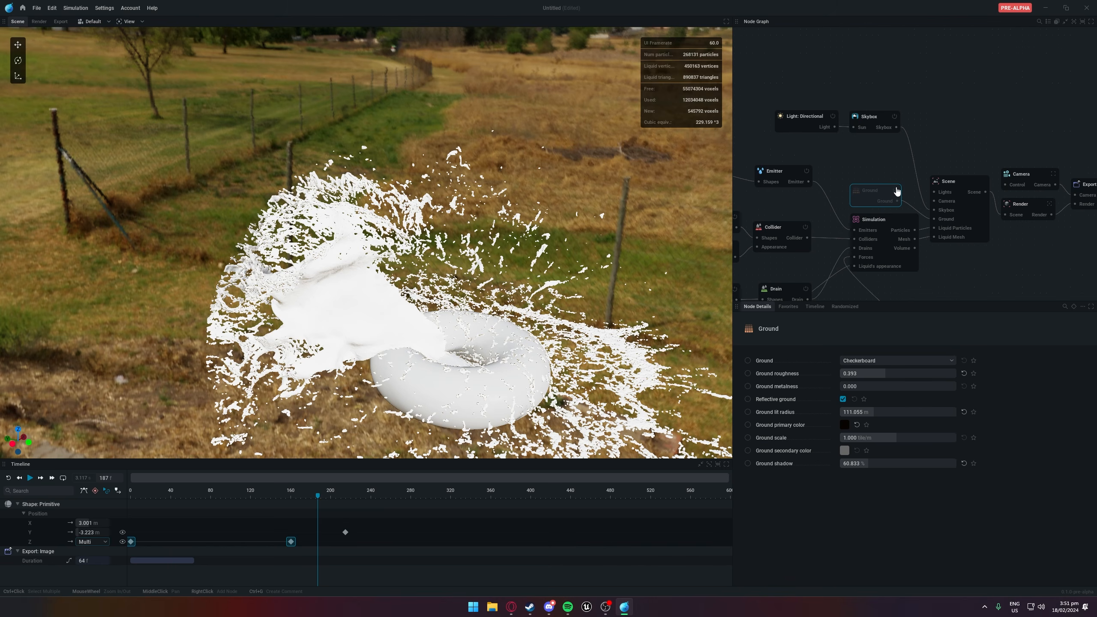
{"action": "left_click", "coordinate": [894, 191]}
{"action": "left_click", "coordinate": [895, 191]}
{"action": "left_click", "coordinate": [895, 191]}
{"action": "left_click", "coordinate": [896, 192]}
{"action": "left_click", "coordinate": [895, 191]}
{"action": "left_click", "coordinate": [894, 191]}
{"action": "left_click", "coordinate": [894, 191]}
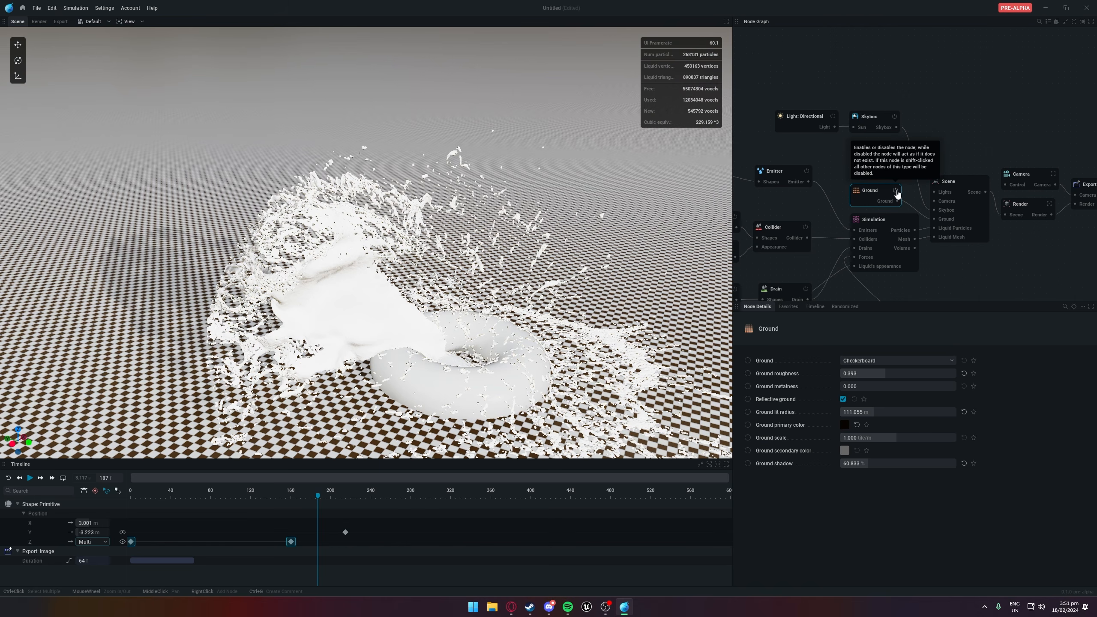
{"action": "left_click", "coordinate": [895, 192]}
{"action": "left_click", "coordinate": [895, 191]}
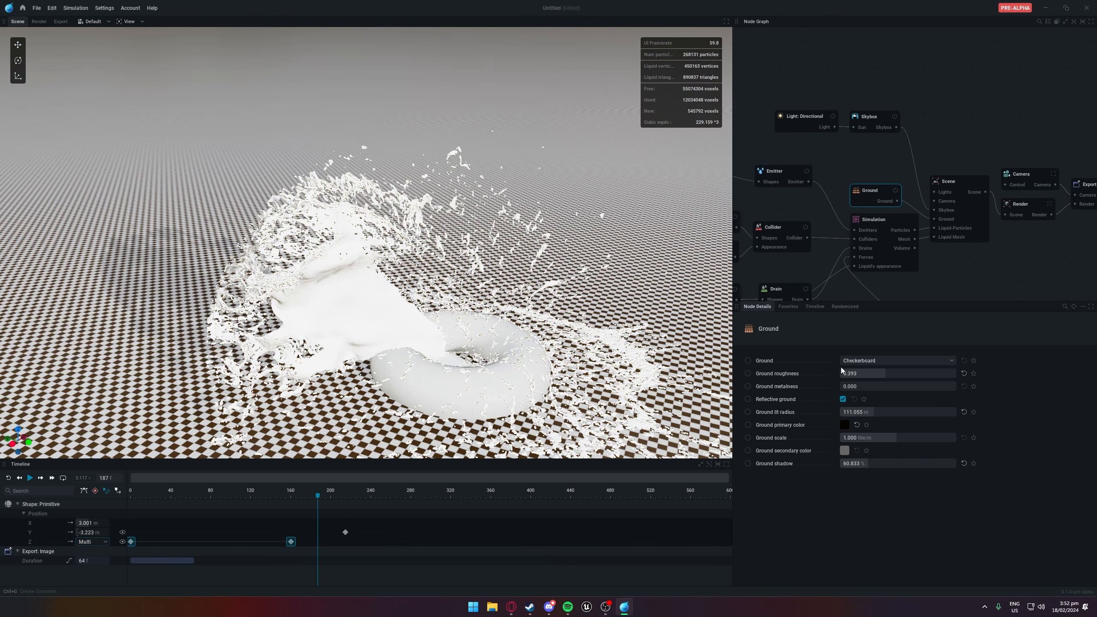
Set the ground roughness to 0.437 and ground scale to 0.758, and darken the checkerboard's secondary color
{"action": "mouse_move", "coordinate": [870, 378]}
{"action": "left_mouse_down"}
{"action": "mouse_move", "coordinate": [915, 375]}
{"action": "mouse_move", "coordinate": [891, 376]}
{"action": "left_mouse_up"}
{"action": "double_click", "coordinate": [861, 413]}
{"action": "left_click", "coordinate": [861, 513]}
{"action": "left_click", "coordinate": [844, 452]}
{"action": "left_click_drag", "start_coordinate": [897, 432], "coordinate": [831, 438]}
{"action": "key", "text": "Escape"}
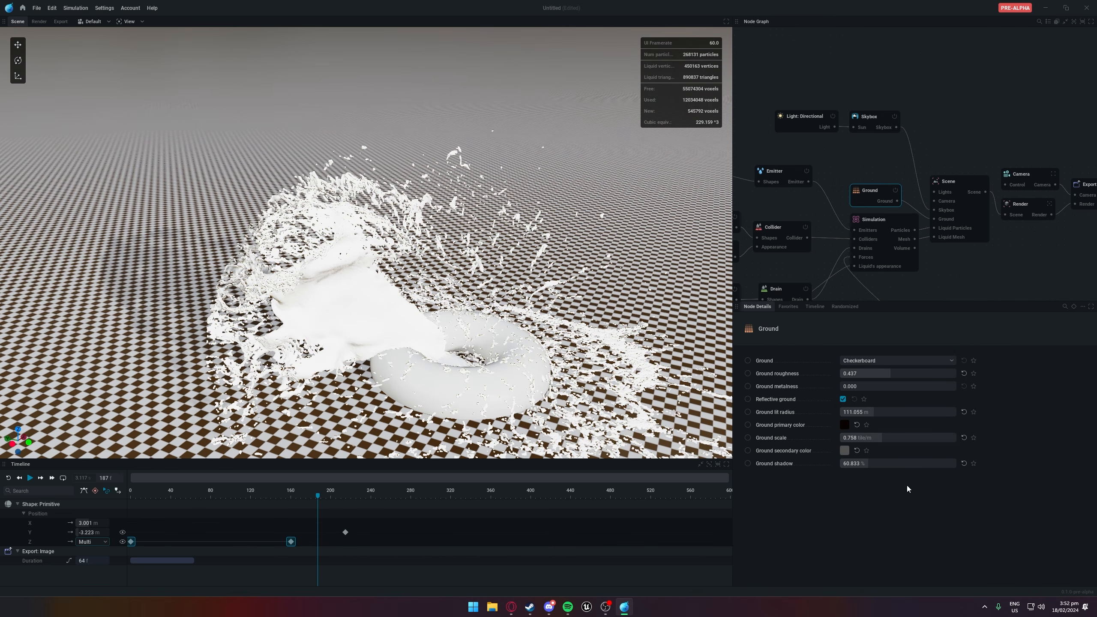
Set the ground to Uniform Color with a neutral gray primary color, roughness 1.000 and Reflective ground turned off
{"action": "left_click", "coordinate": [874, 363]}
{"action": "left_click", "coordinate": [860, 407]}
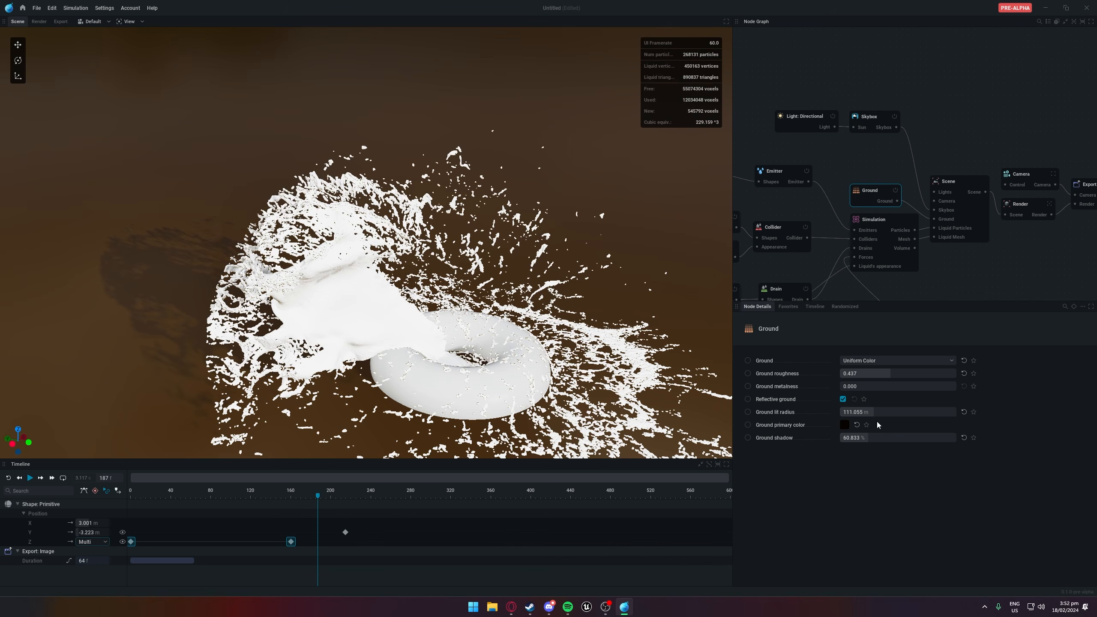
{"action": "left_click", "coordinate": [845, 425]}
{"action": "left_click_drag", "start_coordinate": [907, 435], "coordinate": [881, 425]}
{"action": "left_click", "coordinate": [681, 308]}
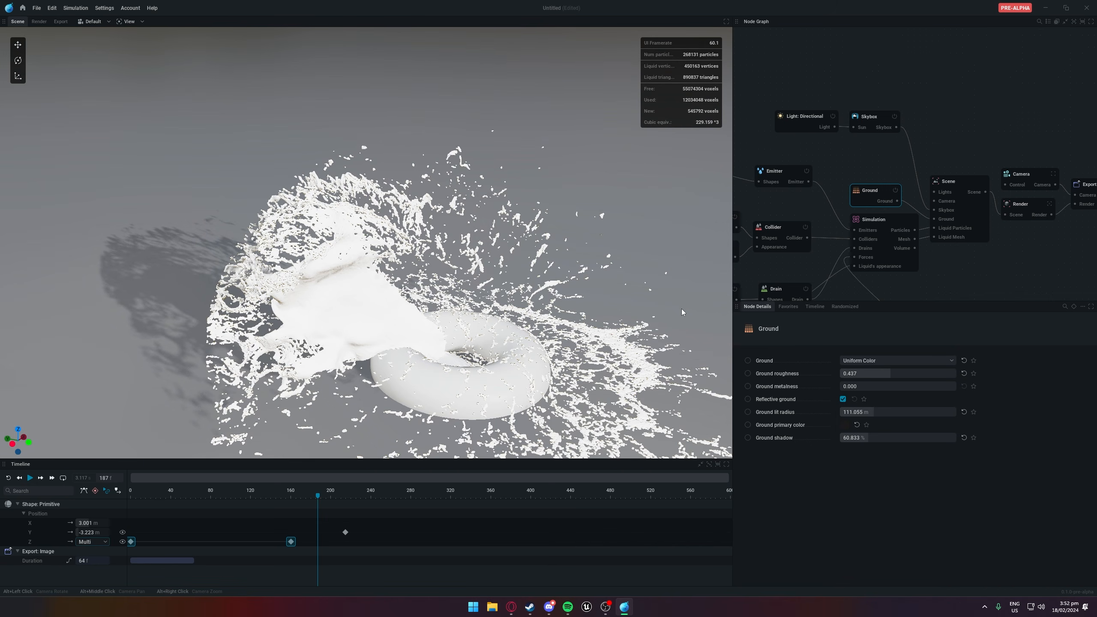
{"action": "scroll", "coordinate": [560, 304], "scroll_direction": "down", "scroll_amount": 4}
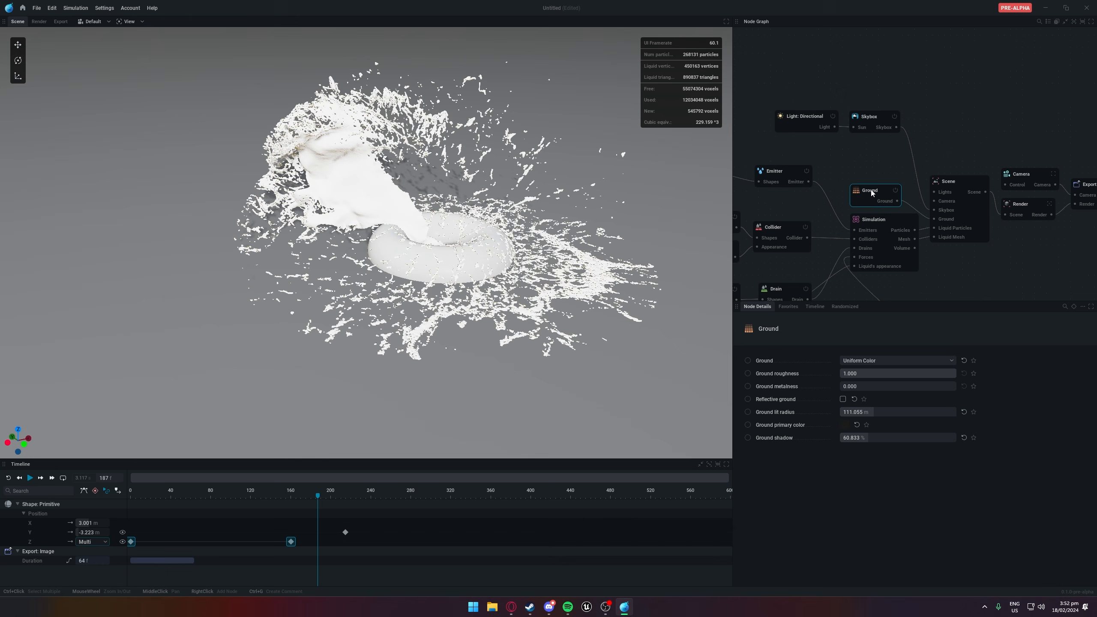
Move the Ground node up beneath the Skybox node and open the Light: Directional node's settings
{"action": "left_click_drag", "start_coordinate": [869, 190], "coordinate": [860, 174]}
{"action": "left_click", "coordinate": [799, 116]}
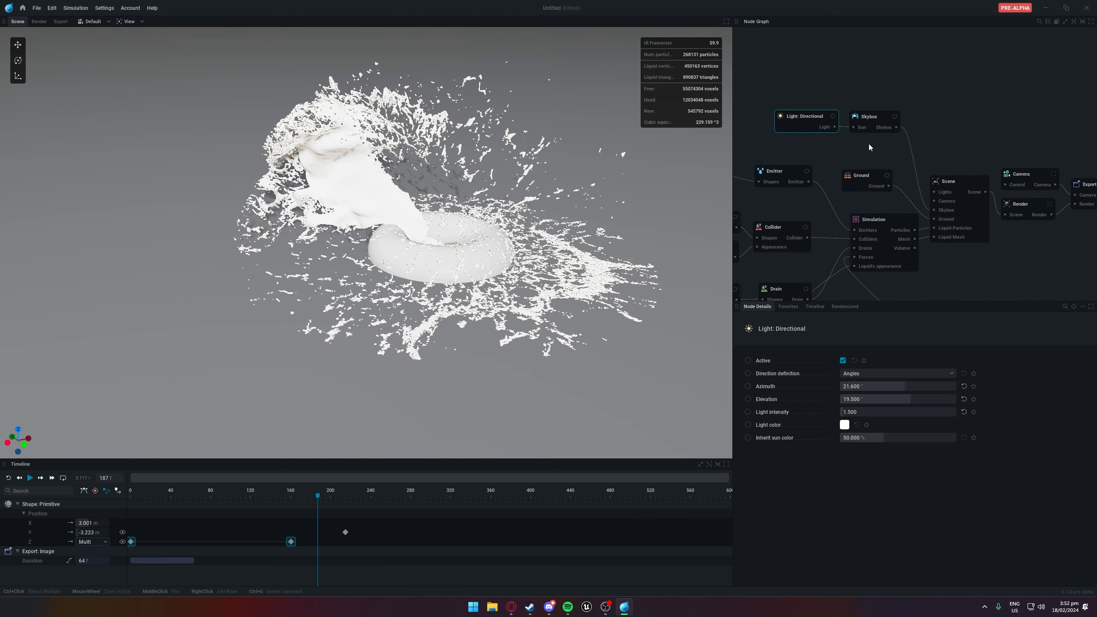
Set the directional light's azimuth to 50.4°, elevation to 17.4° and light intensity to 1.667
{"action": "left_click_drag", "start_coordinate": [859, 403], "coordinate": [886, 386]}
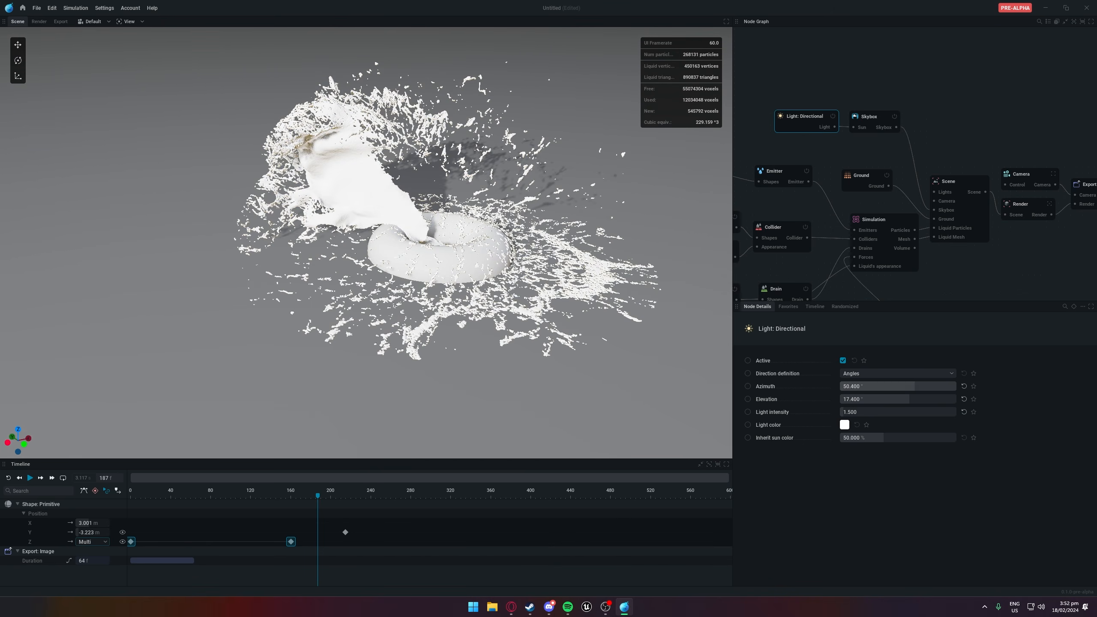
{"action": "scroll", "coordinate": [532, 324], "scroll_direction": "down", "scroll_amount": 8}
{"action": "left_click_drag", "start_coordinate": [532, 324], "coordinate": [488, 309]}
{"action": "scroll", "coordinate": [488, 309], "scroll_direction": "up", "scroll_amount": 8}
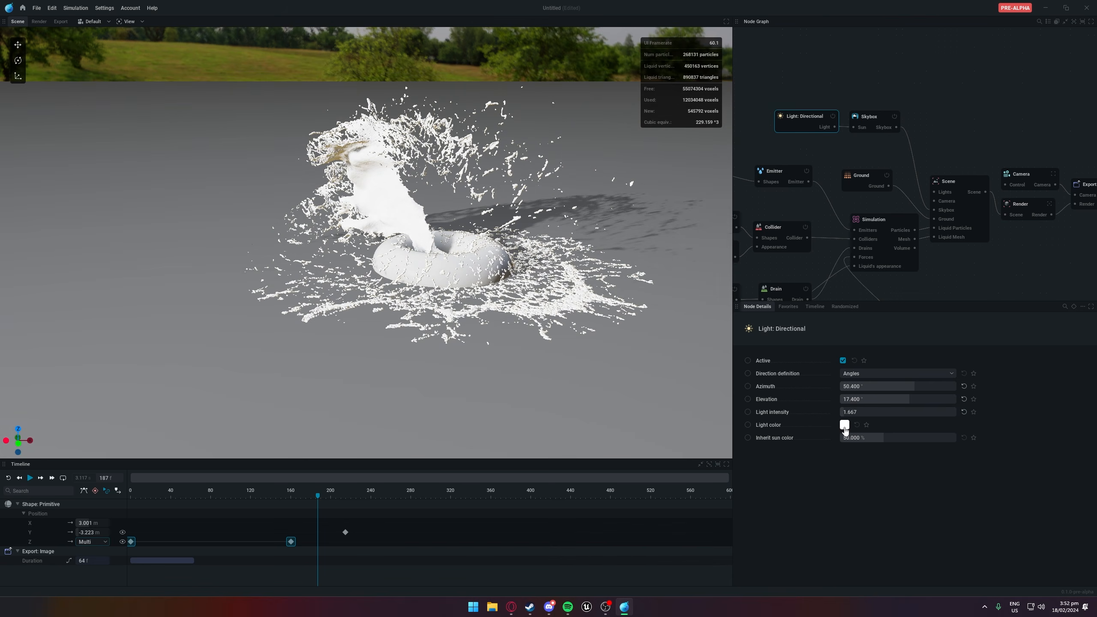
Adjust the directional light's color, keeping it white, and set Inherit sun color to 130%
{"action": "left_click", "coordinate": [845, 424]}
{"action": "mouse_move", "coordinate": [904, 426]}
{"action": "left_mouse_down"}
{"action": "mouse_move", "coordinate": [916, 427]}
{"action": "mouse_move", "coordinate": [892, 443]}
{"action": "mouse_move", "coordinate": [892, 493]}
{"action": "left_mouse_up"}
{"action": "left_click", "coordinate": [1017, 506]}
{"action": "left_click_drag", "start_coordinate": [862, 440], "coordinate": [886, 440]}
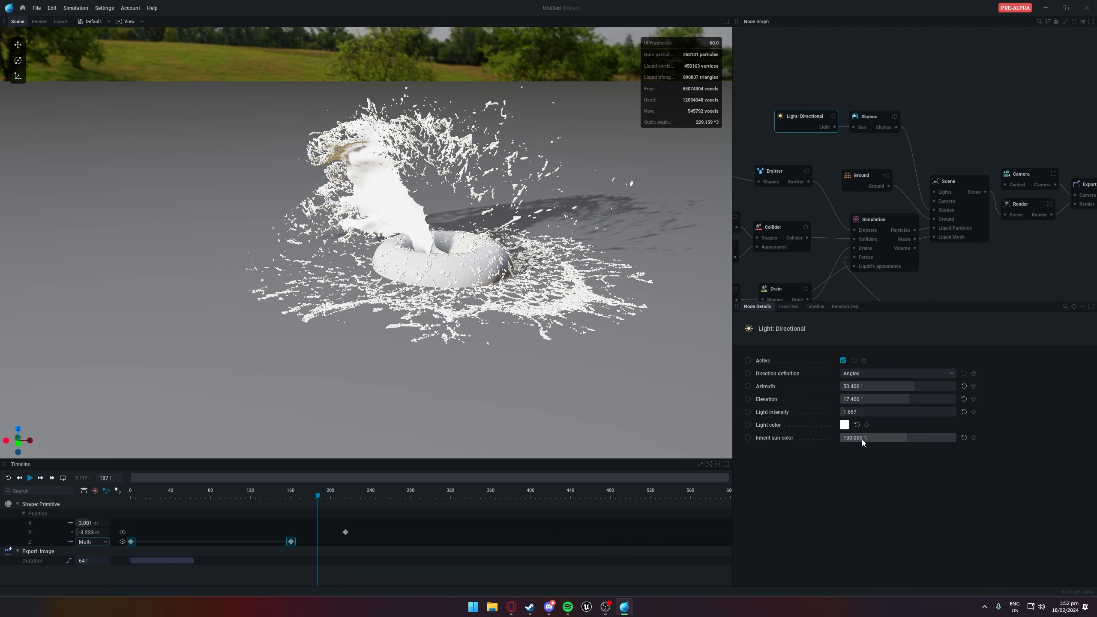
Compare the Skybox and Light: Directional node settings and check the light's direction definition options
{"action": "left_click", "coordinate": [873, 117]}
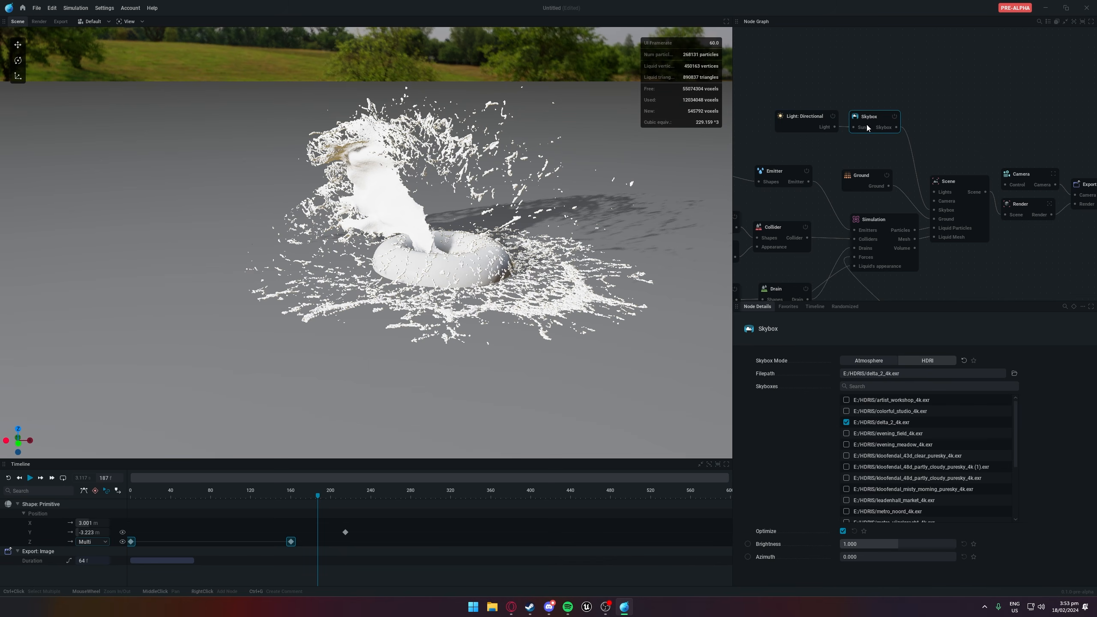
{"action": "left_click", "coordinate": [805, 116]}
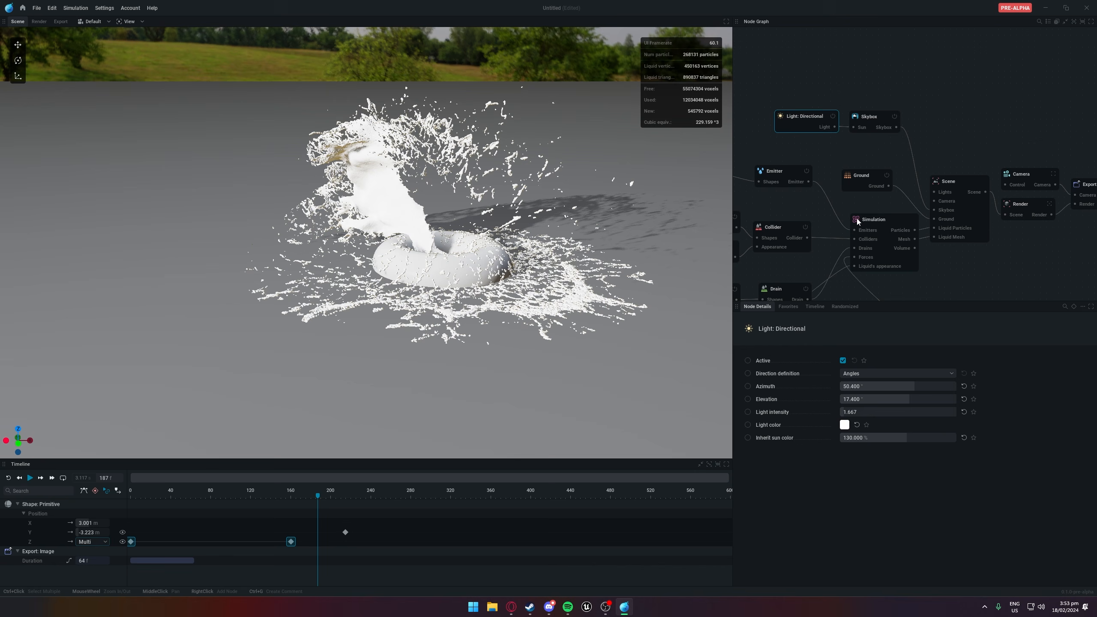
{"action": "left_click", "coordinate": [857, 126]}
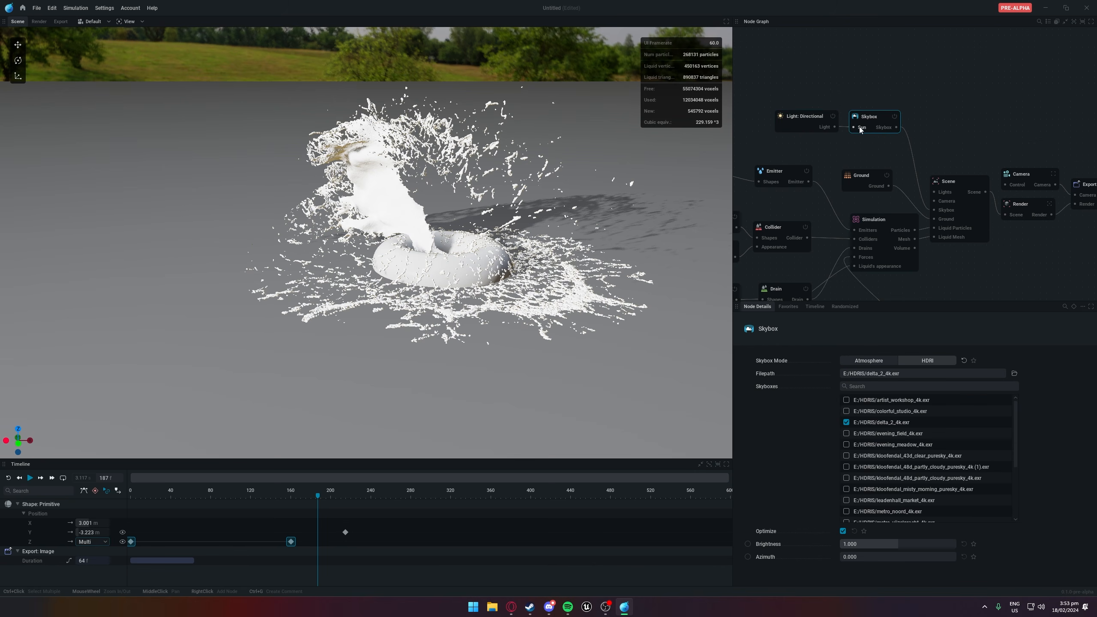
{"action": "left_click", "coordinate": [808, 125]}
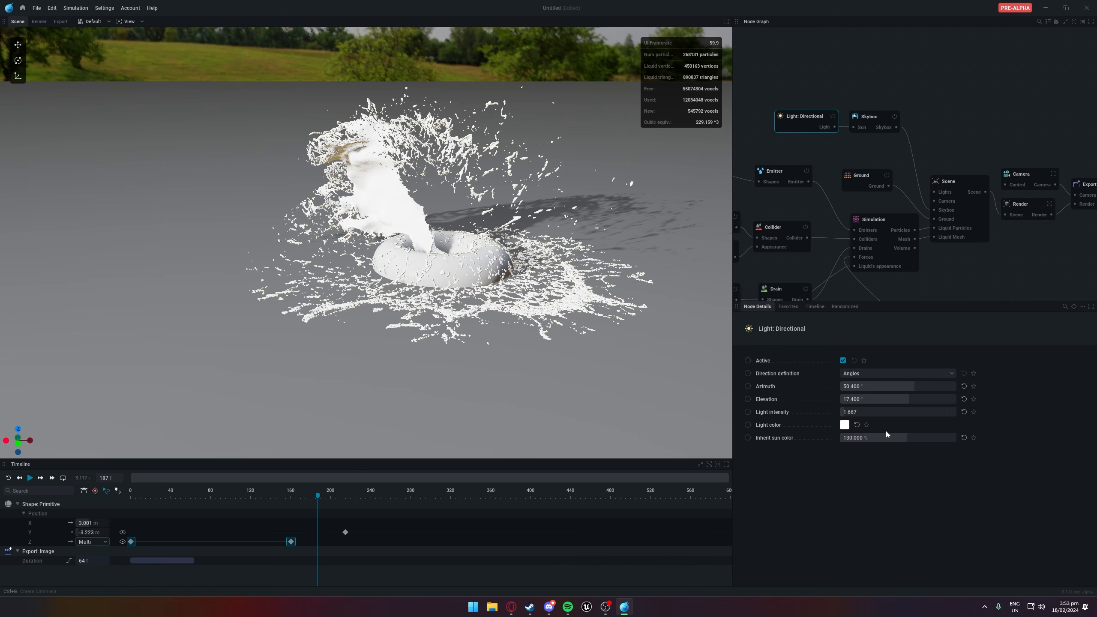
{"action": "left_click", "coordinate": [863, 376]}
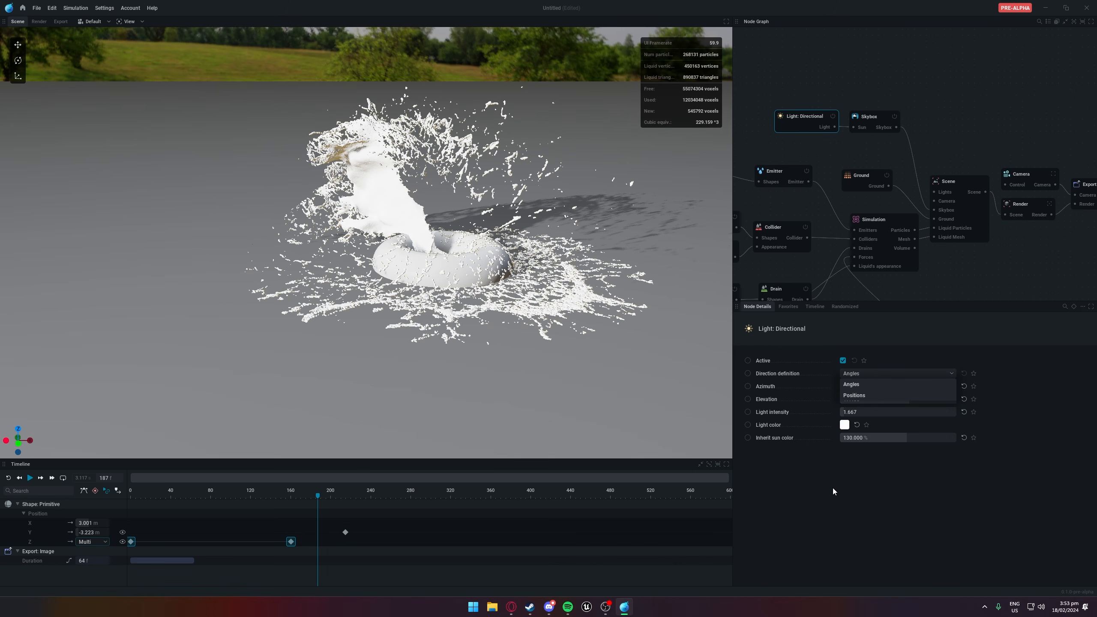
{"action": "left_click", "coordinate": [833, 488]}
Switch the skybox to Atmosphere mode and set Rayleigh scattering to 243.333, 33.333 and 23.100
{"action": "left_click", "coordinate": [873, 120]}
{"action": "left_click", "coordinate": [867, 360]}
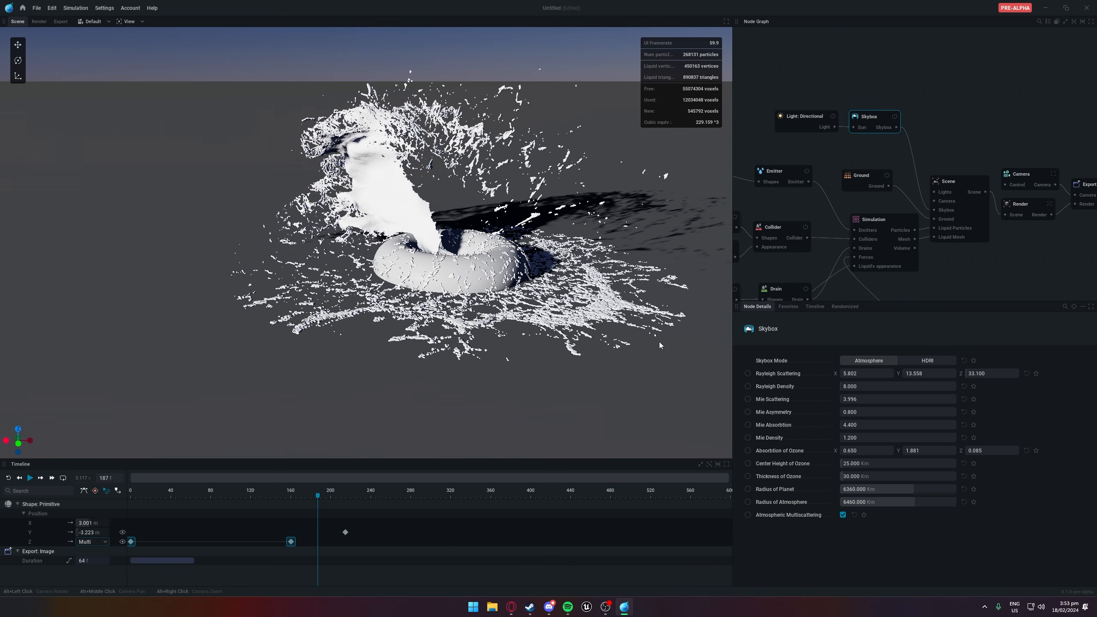
{"action": "left_click_drag", "start_coordinate": [691, 341], "coordinate": [667, 323], "text": "alt"}
{"action": "left_click_drag", "start_coordinate": [847, 375], "coordinate": [987, 377]}
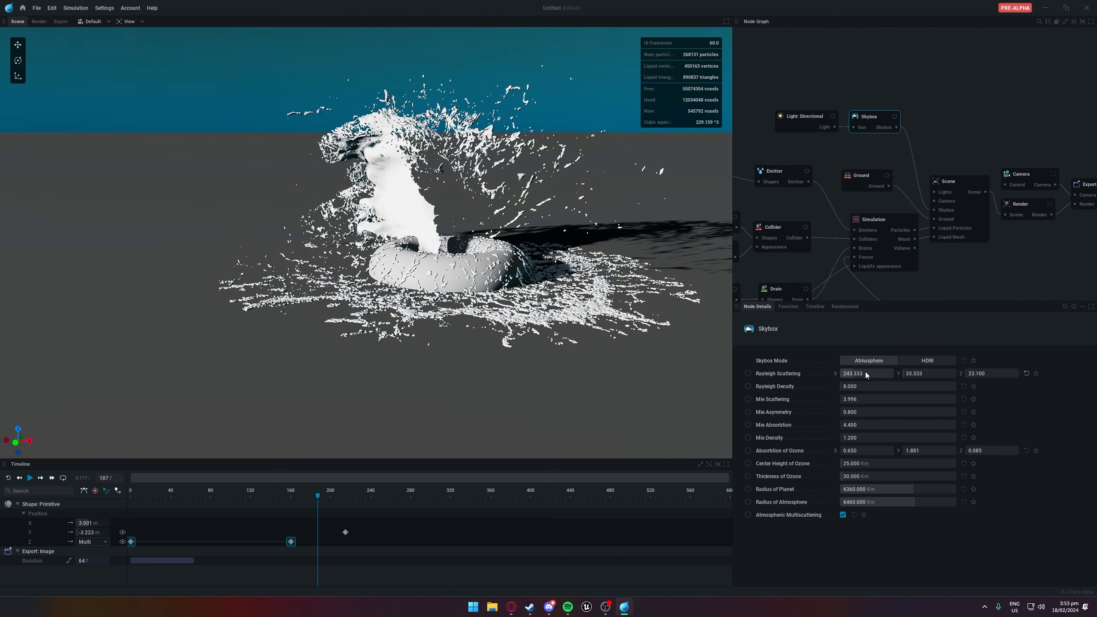
Set Rayleigh scattering X to 66.667, Rayleigh density to 10, Mie scattering to 126.667, other Mie values to 0, and ozone absorption to 3.333, 0, 0
{"action": "left_click_drag", "start_coordinate": [864, 375], "coordinate": [903, 450]}
{"action": "left_click", "coordinate": [922, 451]}
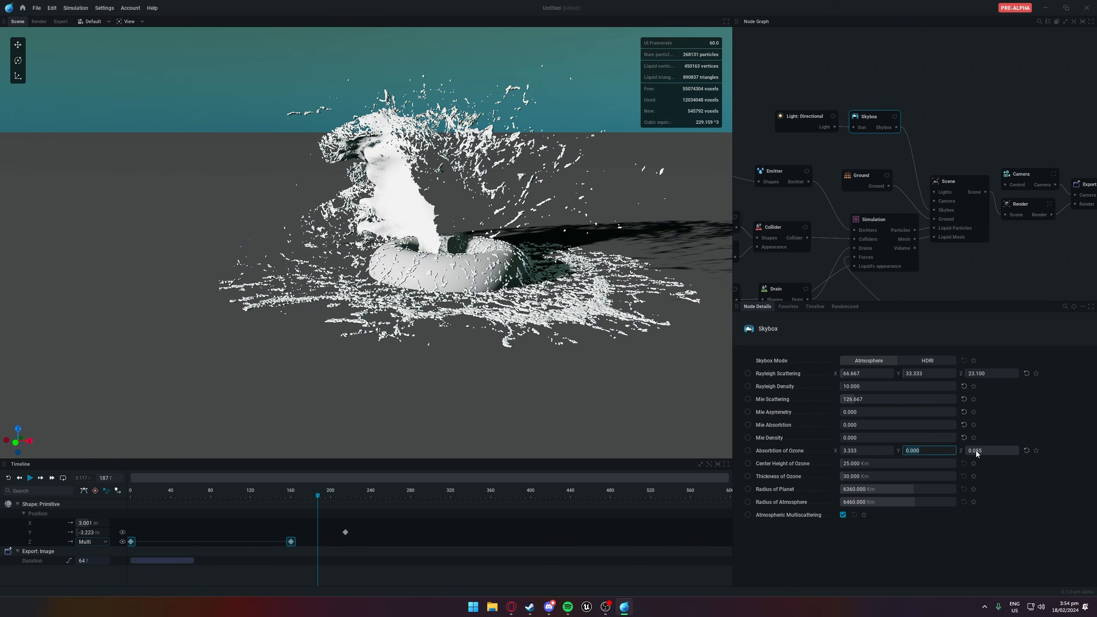
{"action": "left_click_drag", "start_coordinate": [976, 453], "coordinate": [977, 453]}
Set the ozone center height to 248.333 km, ozone thickness to 90 km and planet radius to 4160 km, and try the atmosphere radius and multiscattering
{"action": "left_click_drag", "start_coordinate": [845, 465], "coordinate": [888, 468]}
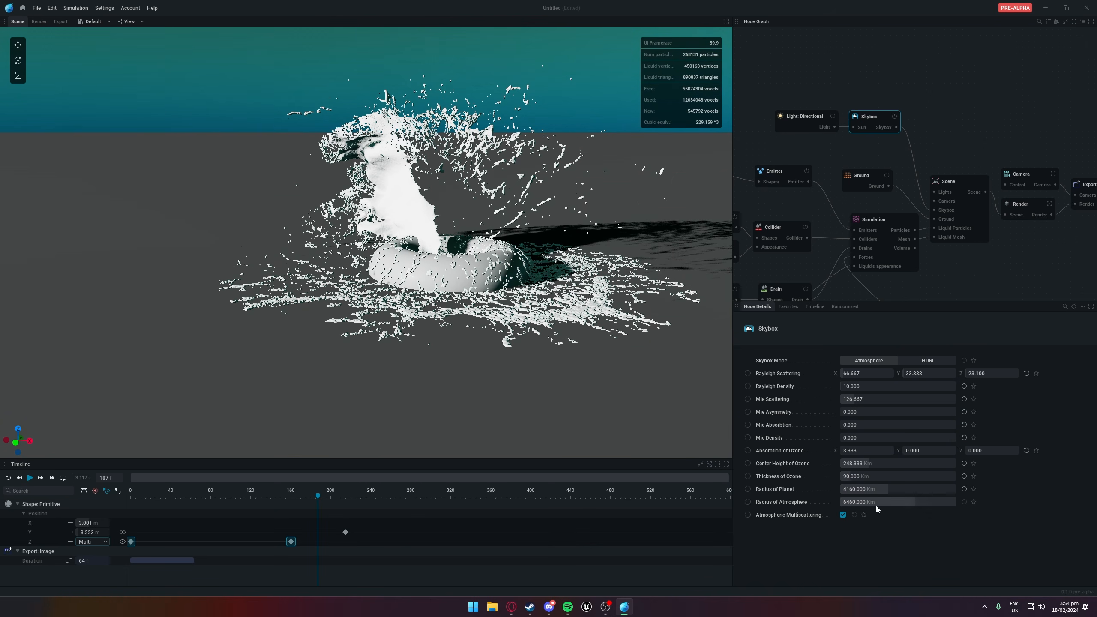
{"action": "mouse_move", "coordinate": [875, 502]}
{"action": "left_mouse_down"}
{"action": "mouse_move", "coordinate": [864, 502]}
{"action": "mouse_move", "coordinate": [883, 502]}
{"action": "left_mouse_up"}
{"action": "left_click", "coordinate": [843, 516]}
Return the skybox to HDRI mode and look through the HDRIS folder's EXR files without loading one
{"action": "left_click", "coordinate": [942, 365]}
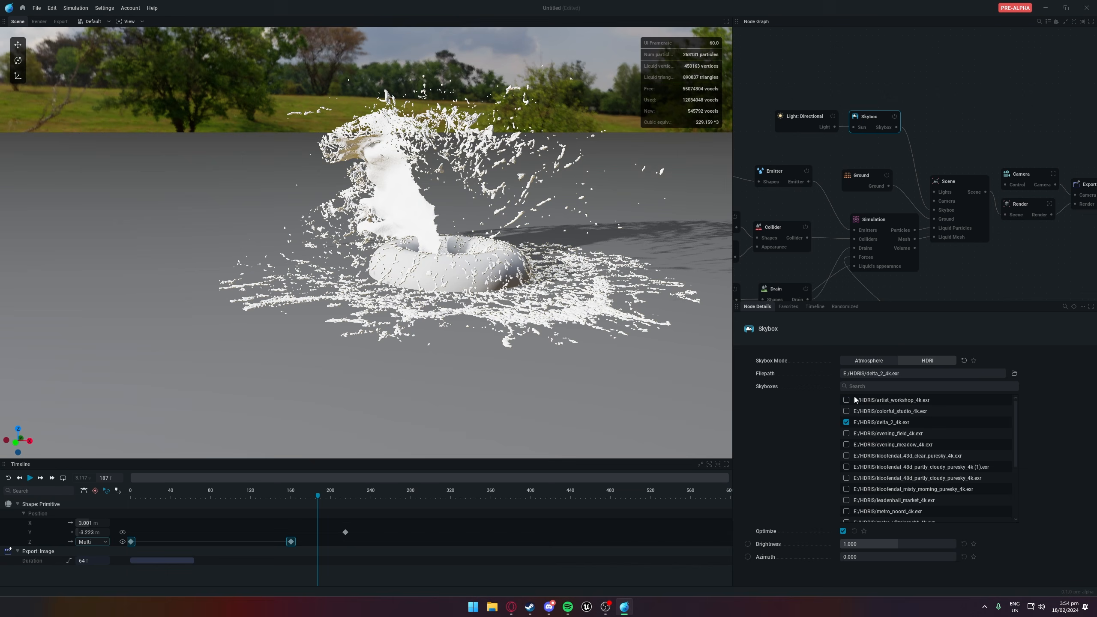
{"action": "left_click", "coordinate": [1014, 374]}
{"action": "left_click_drag", "start_coordinate": [650, 138], "coordinate": [622, 137]}
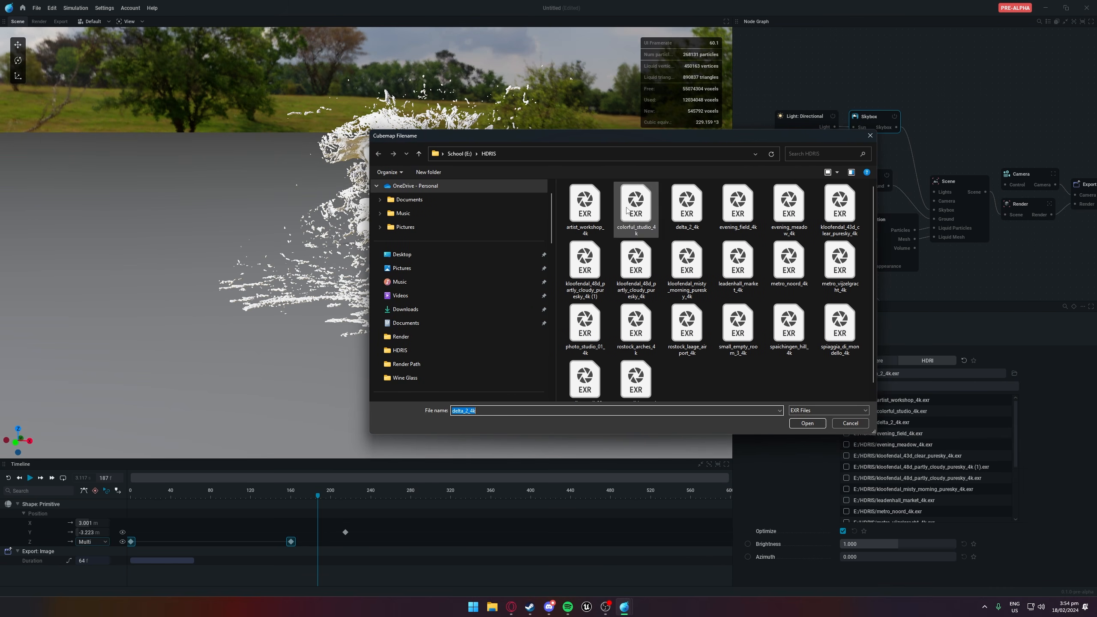
{"action": "scroll", "coordinate": [734, 267], "scroll_direction": "down", "scroll_amount": 1}
{"action": "scroll", "coordinate": [672, 325], "scroll_direction": "up", "scroll_amount": 1}
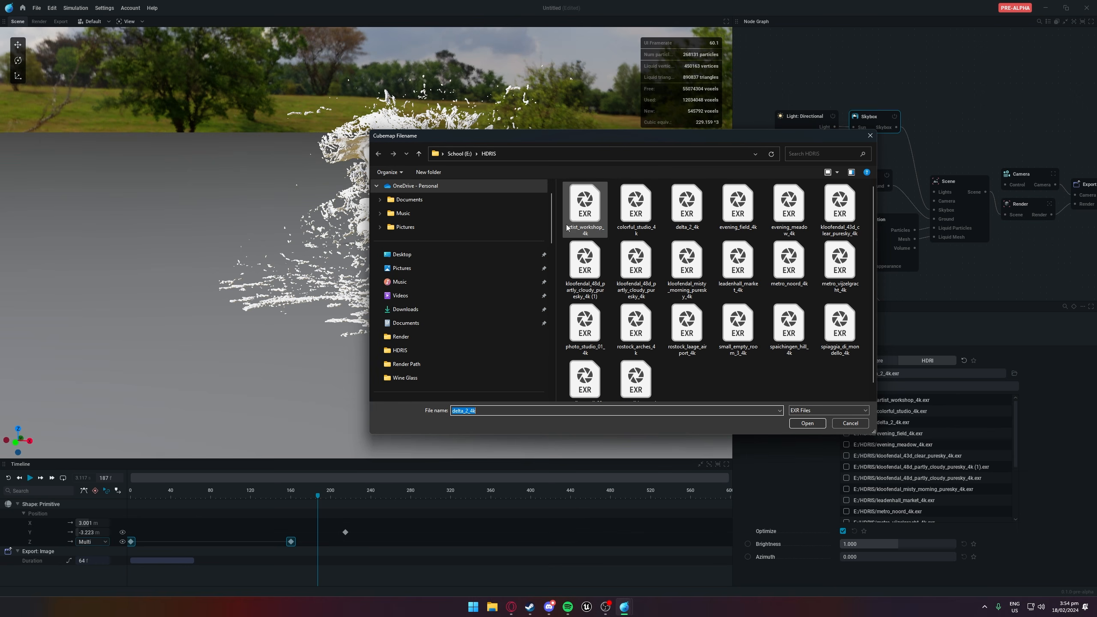
{"action": "left_click", "coordinate": [870, 136]}
Preview different HDRI skyboxes one after another, from artist_workshop_4k.exr to kloofendal_48d_partly_cloudy_puresky_4k.exr
{"action": "left_click", "coordinate": [846, 400]}
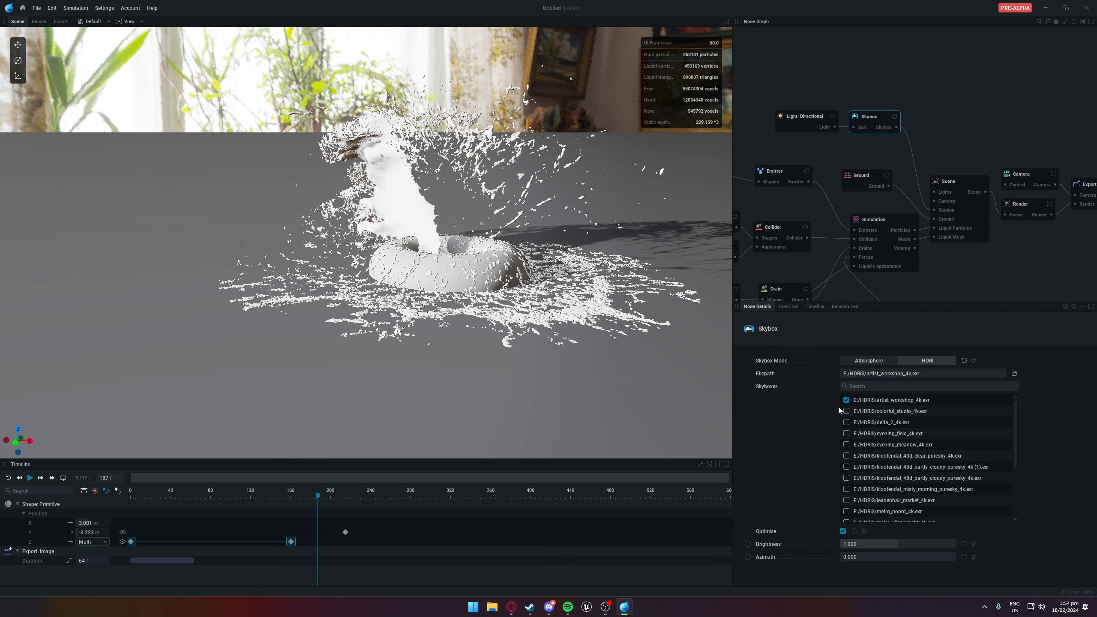
{"action": "left_click", "coordinate": [846, 411]}
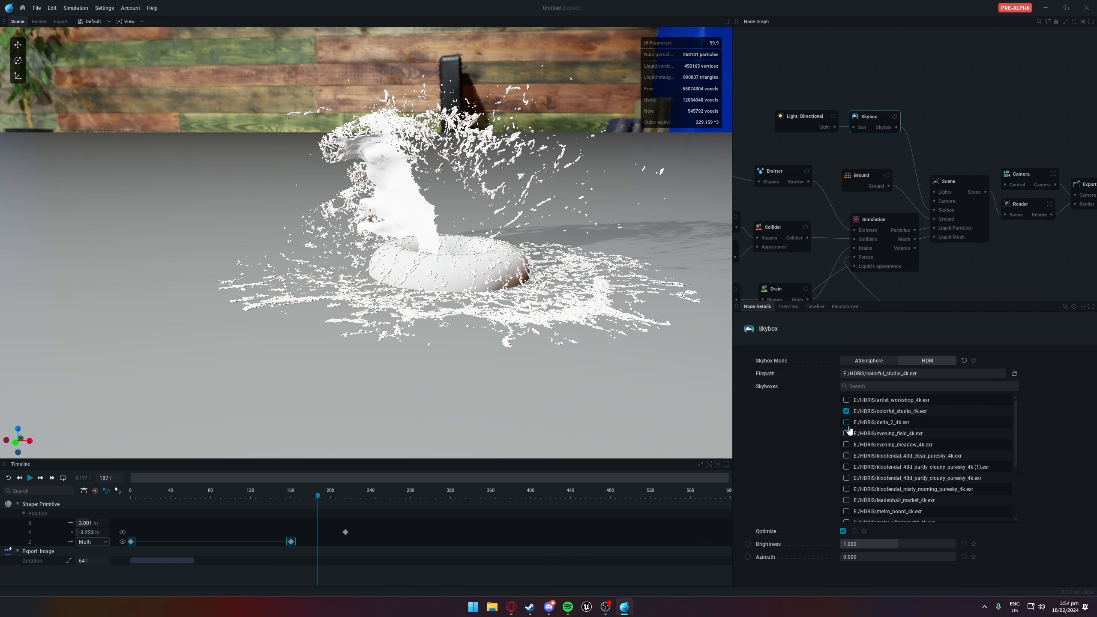
{"action": "left_click", "coordinate": [847, 423]}
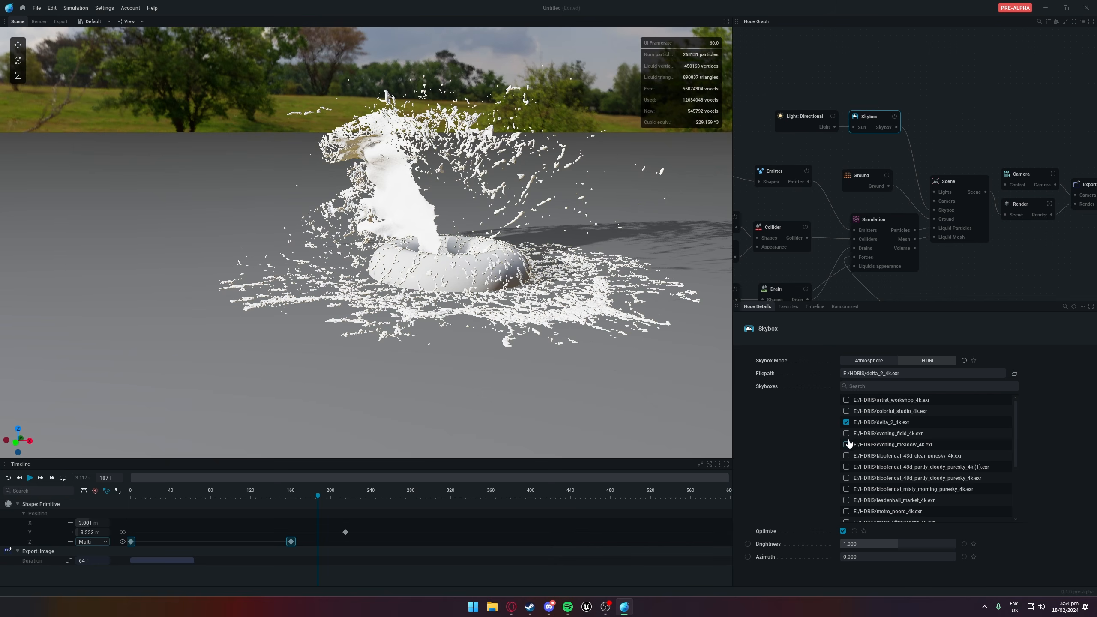
{"action": "left_click", "coordinate": [846, 433]}
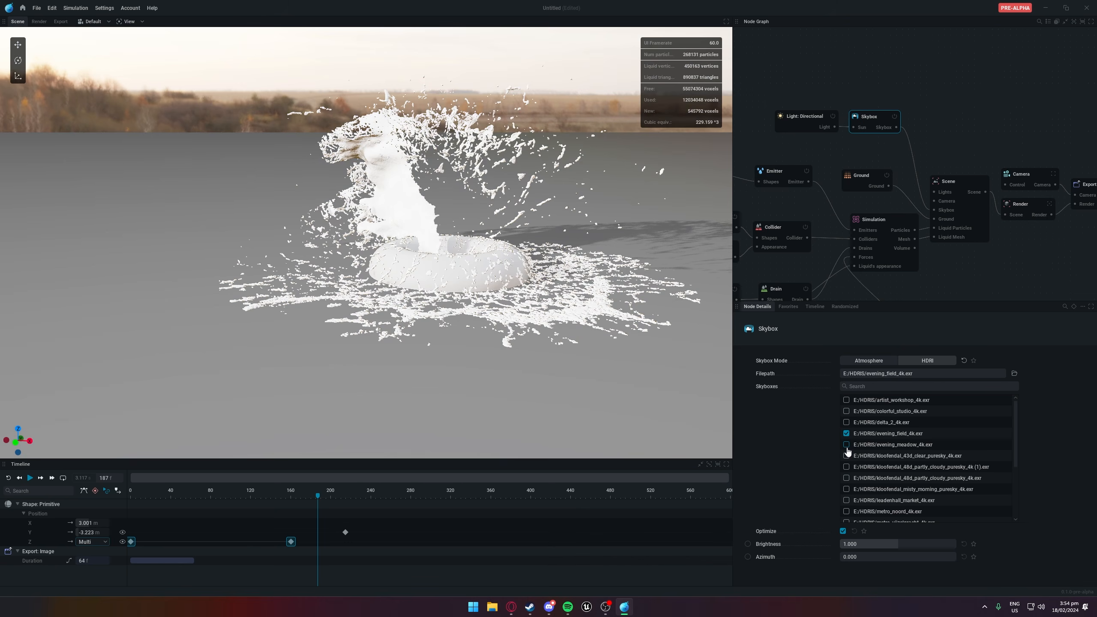
{"action": "left_click", "coordinate": [846, 445]}
{"action": "left_click", "coordinate": [846, 456]}
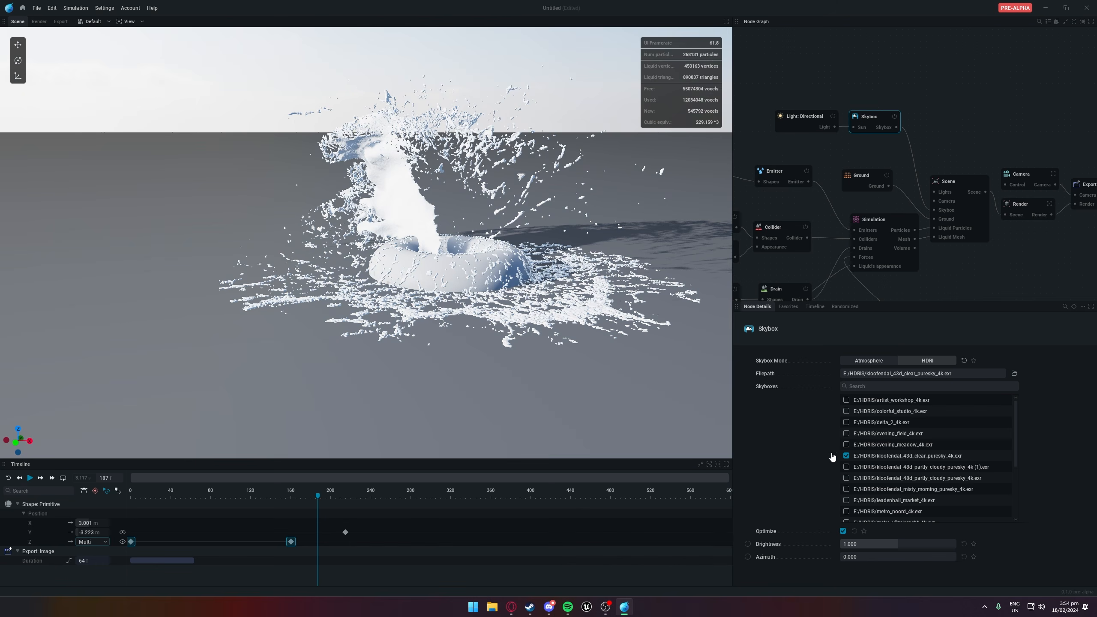
{"action": "left_click", "coordinate": [847, 478]}
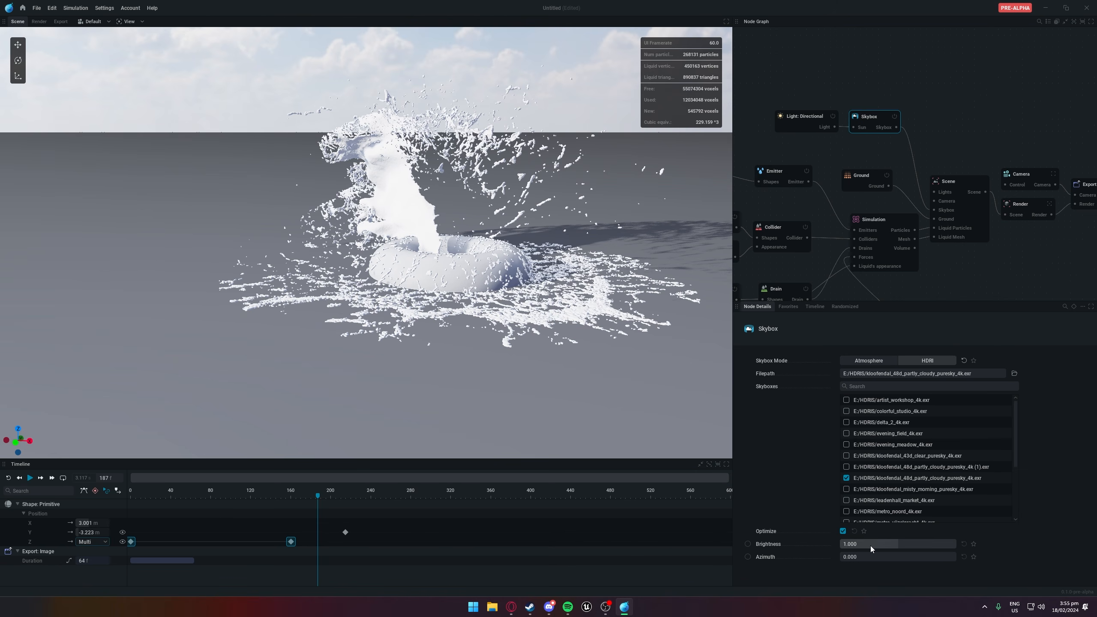
Use colorful_studio_4k.exr as the skybox and adjust its brightness to about 1.1
{"action": "mouse_move", "coordinate": [869, 547]}
{"action": "left_mouse_down"}
{"action": "mouse_move", "coordinate": [881, 546]}
{"action": "mouse_move", "coordinate": [860, 546]}
{"action": "left_mouse_up"}
{"action": "left_click", "coordinate": [846, 412]}
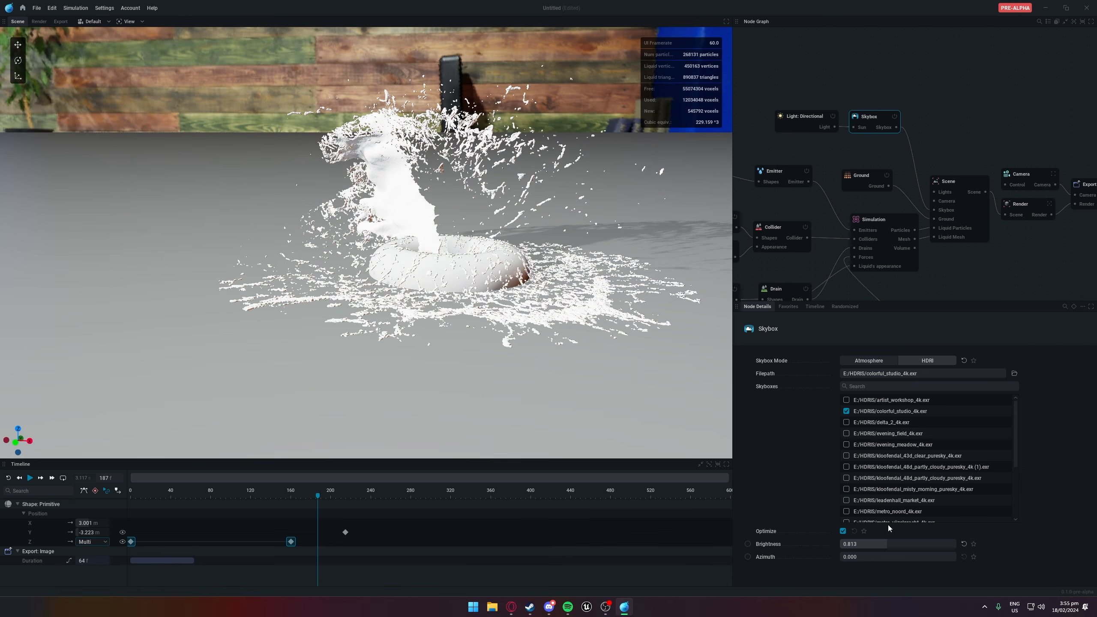
{"action": "mouse_move", "coordinate": [888, 544]}
{"action": "left_mouse_down"}
{"action": "mouse_move", "coordinate": [932, 544]}
{"action": "mouse_move", "coordinate": [908, 544]}
{"action": "left_mouse_up"}
Enable path tracing in the Render node and set the skybox brightness to 1.127
{"action": "left_click", "coordinate": [1018, 207]}
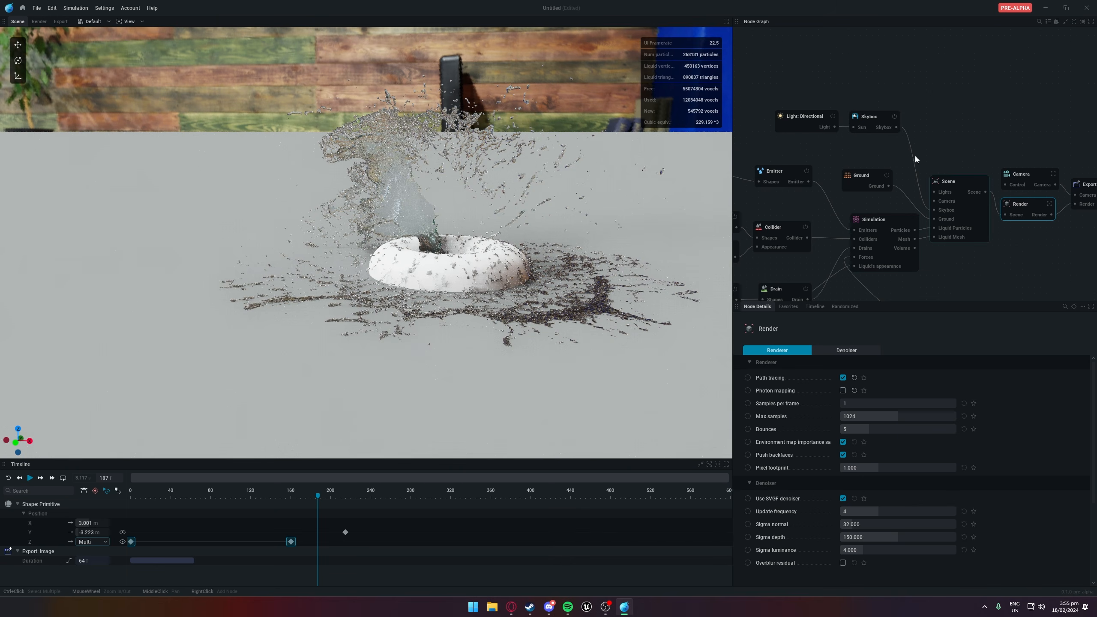
{"action": "left_click", "coordinate": [915, 156]}
{"action": "left_click", "coordinate": [861, 117]}
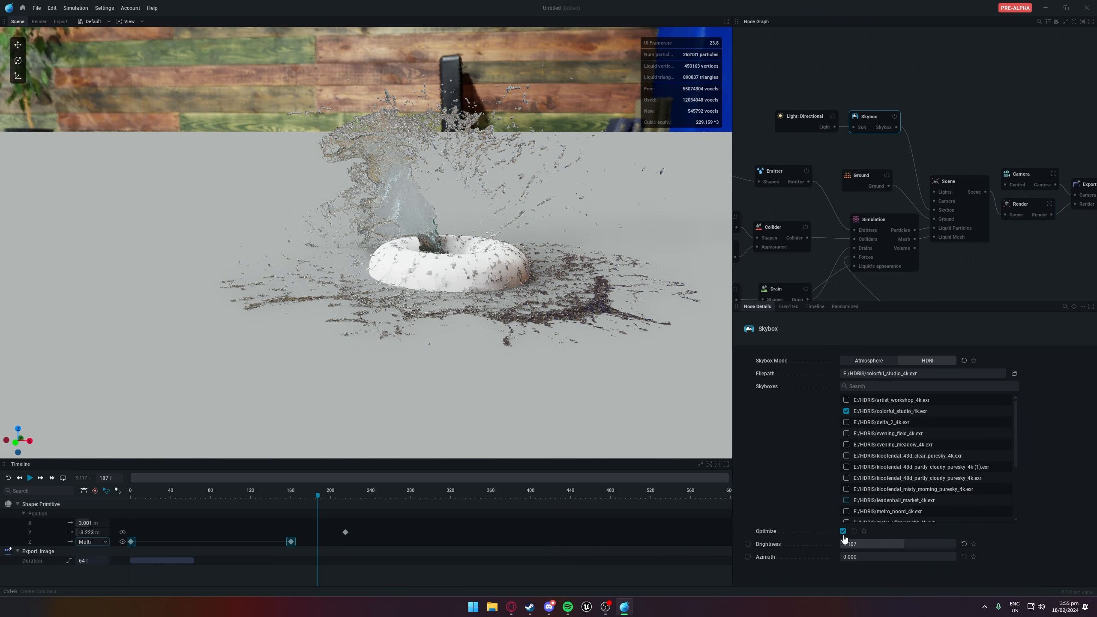
{"action": "left_click_drag", "start_coordinate": [844, 544], "coordinate": [906, 543]}
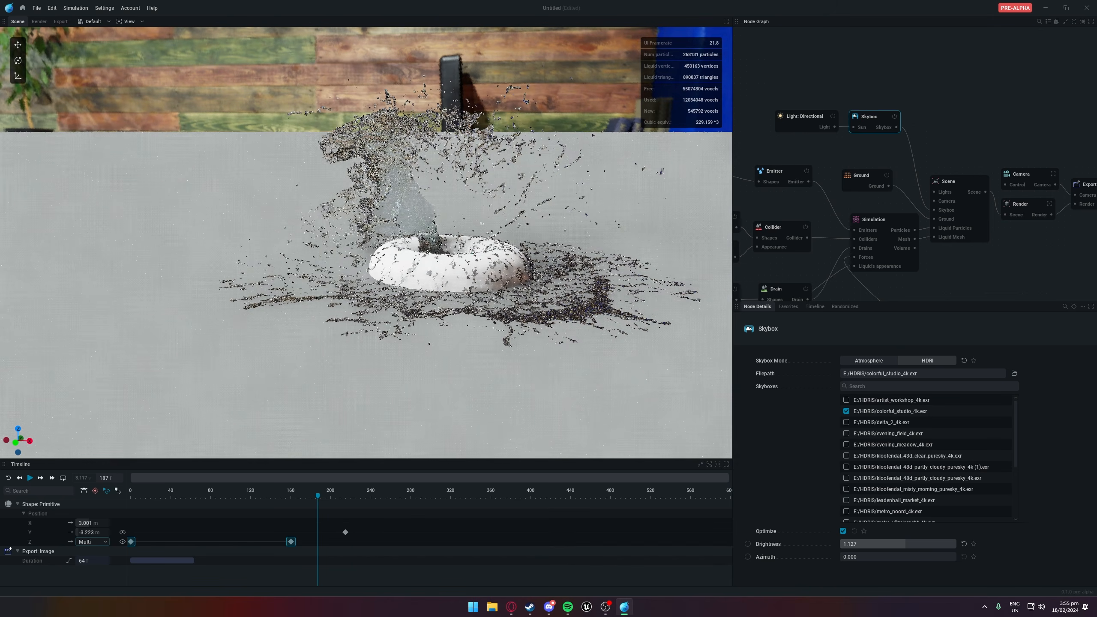
Disable path tracing and rotate the skybox to an azimuth of 159.6
{"action": "left_click", "coordinate": [1021, 204]}
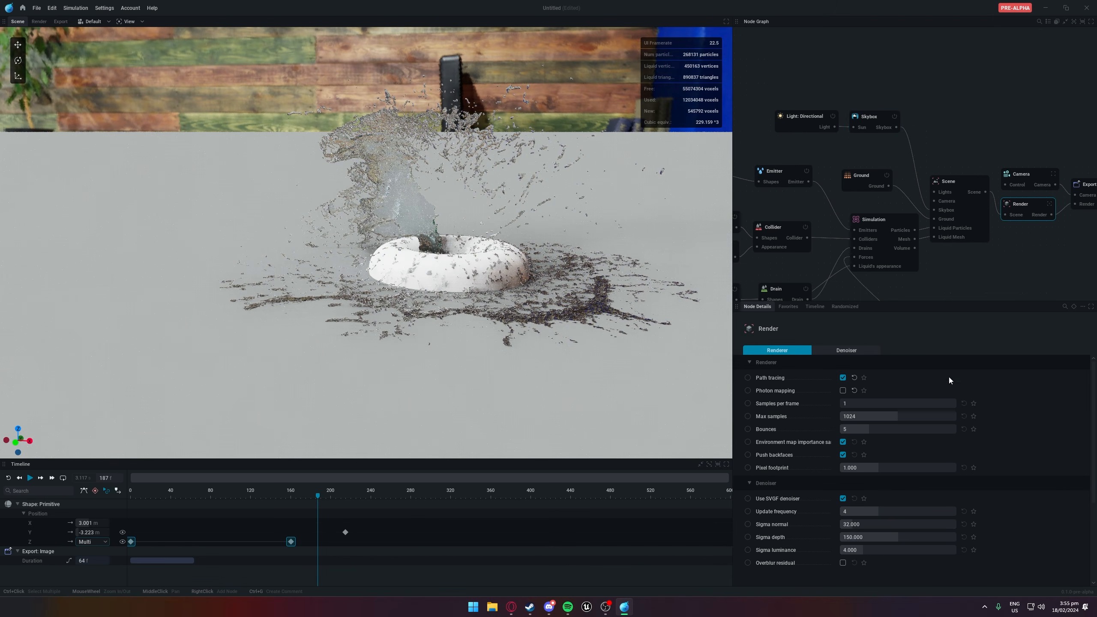
{"action": "left_click", "coordinate": [845, 378]}
{"action": "left_click", "coordinate": [868, 126]}
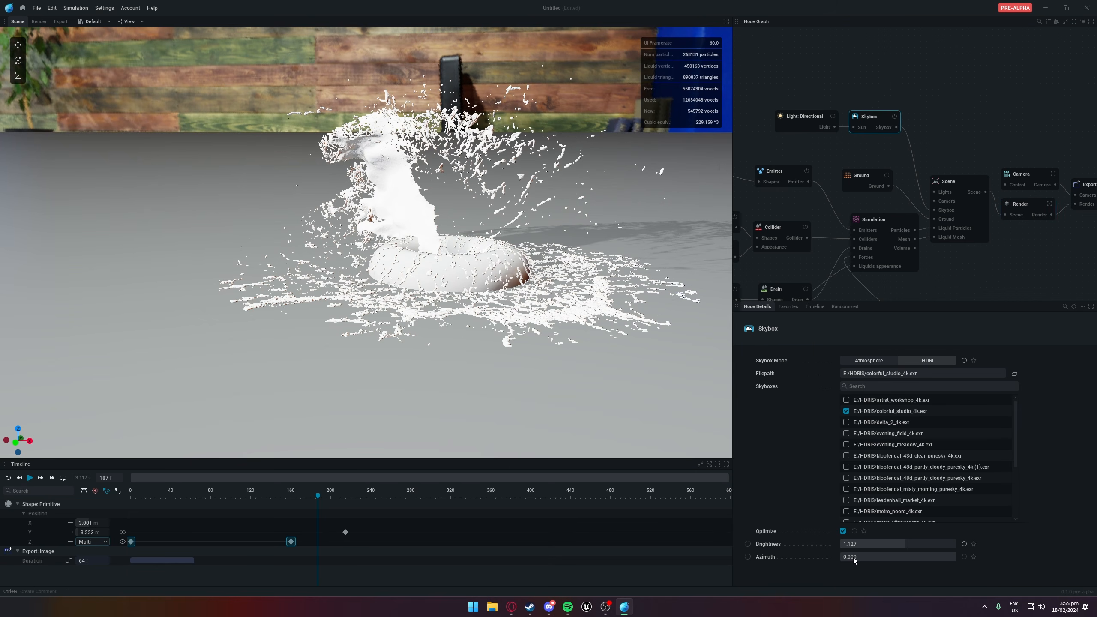
{"action": "left_click_drag", "start_coordinate": [854, 557], "coordinate": [892, 558]}
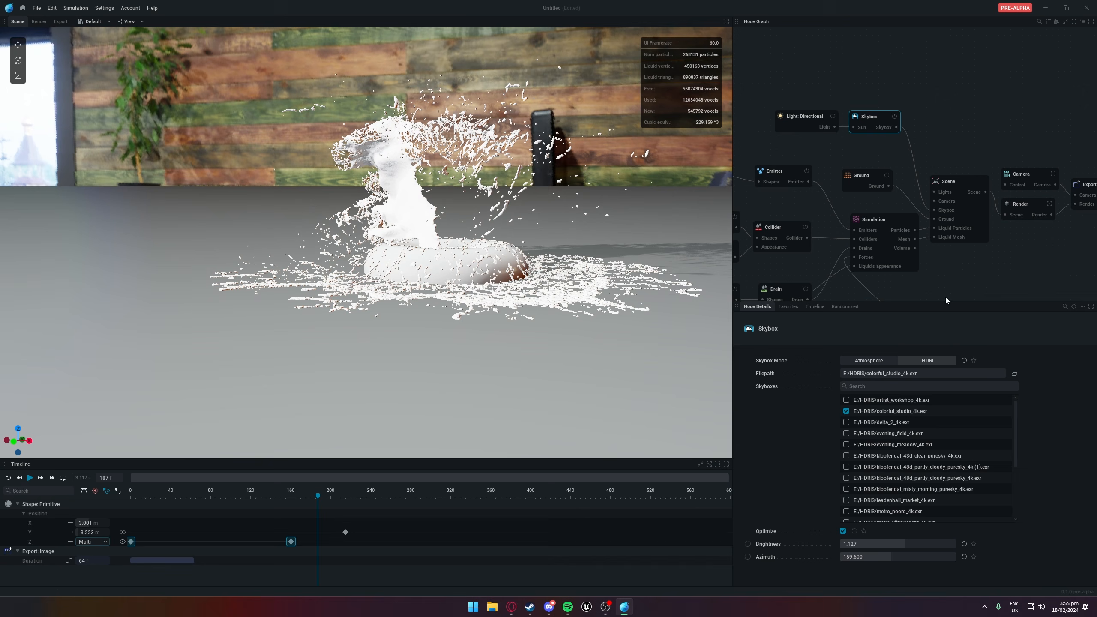
Enable path tracing again and set the skybox azimuth to 158.4
{"action": "left_click", "coordinate": [1021, 206]}
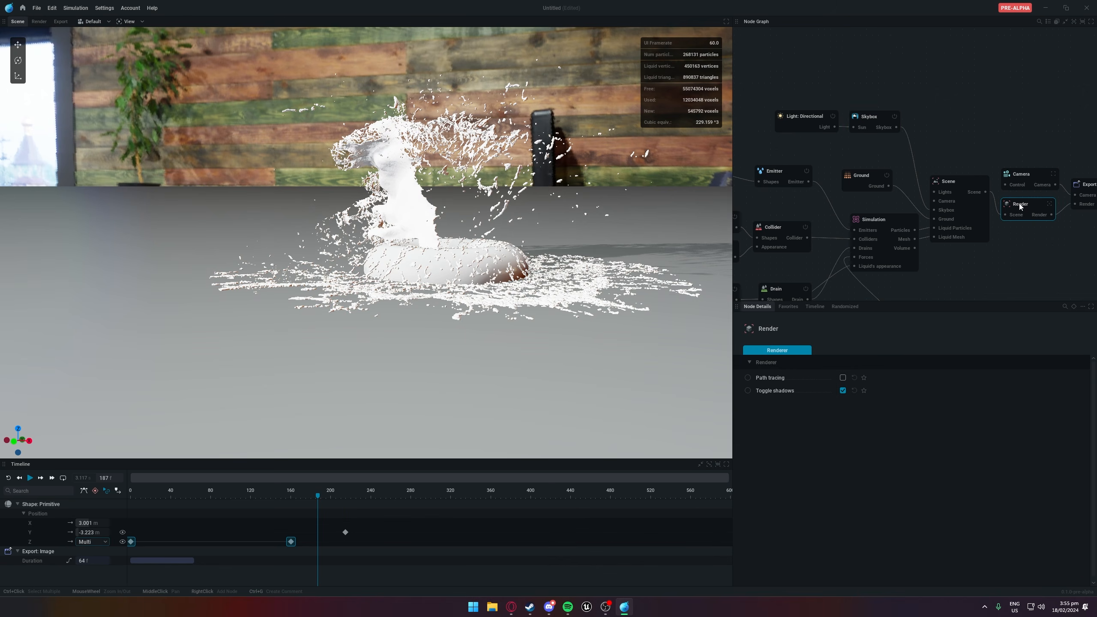
{"action": "left_click", "coordinate": [843, 377]}
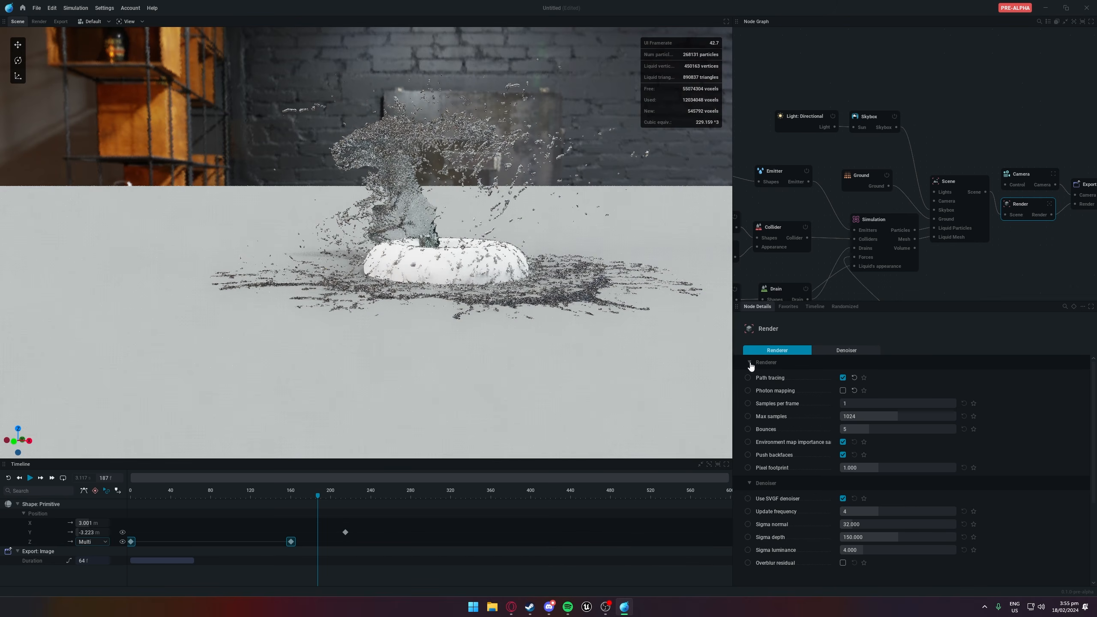
{"action": "left_click", "coordinate": [854, 120]}
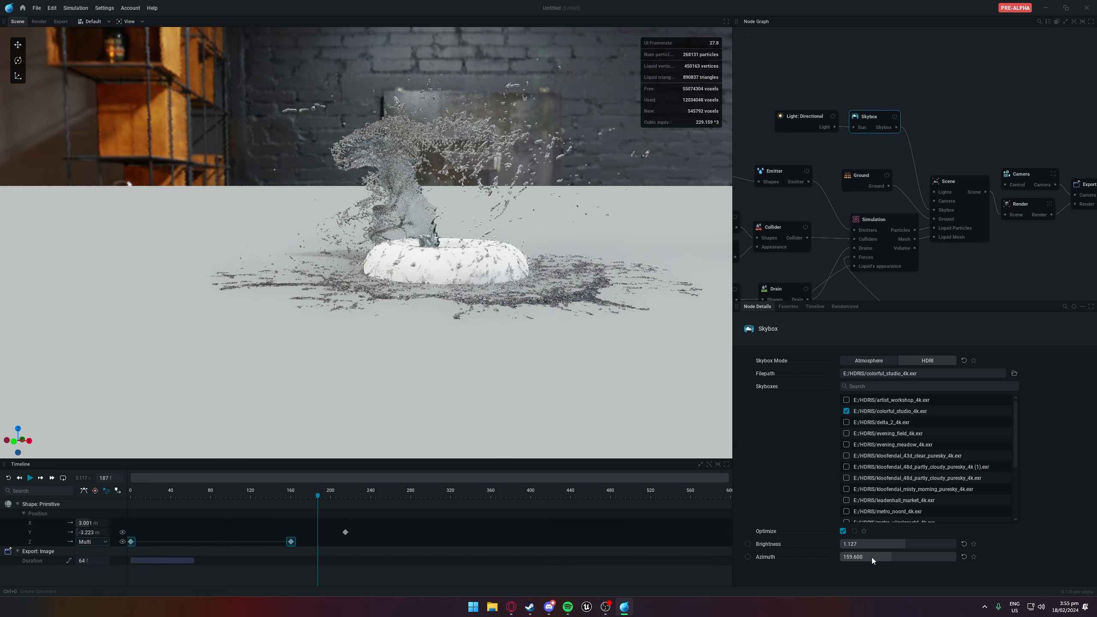
{"action": "mouse_move", "coordinate": [872, 561]}
{"action": "left_mouse_down"}
{"action": "mouse_move", "coordinate": [860, 557]}
{"action": "mouse_move", "coordinate": [891, 557]}
{"action": "left_mouse_up"}
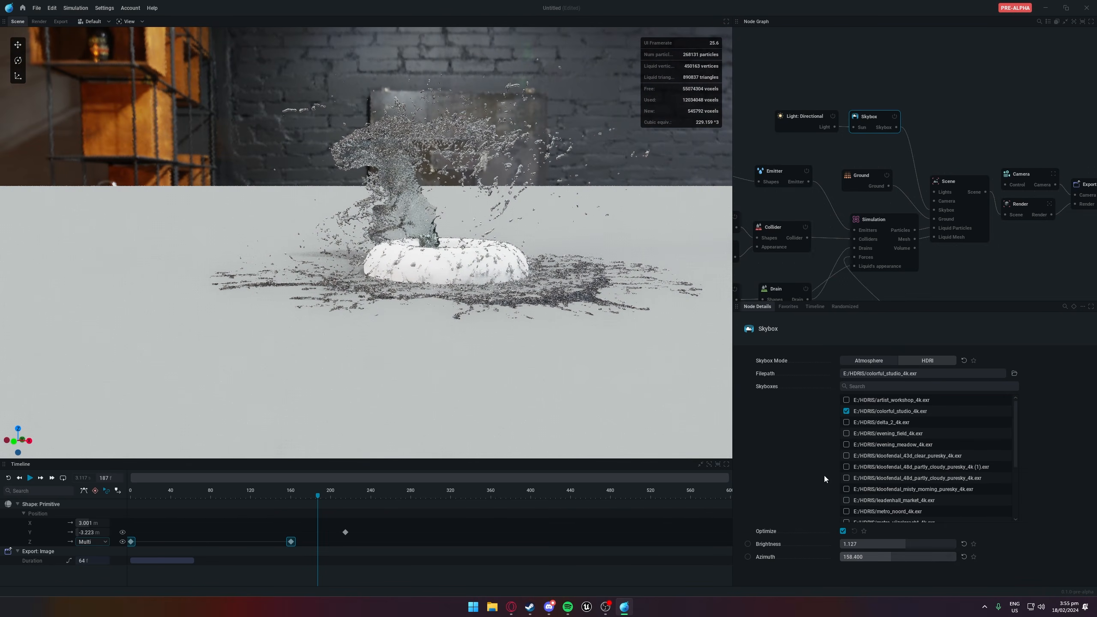
Turn path tracing off in the Render node and reopen the Skybox settings
{"action": "left_click", "coordinate": [1019, 204]}
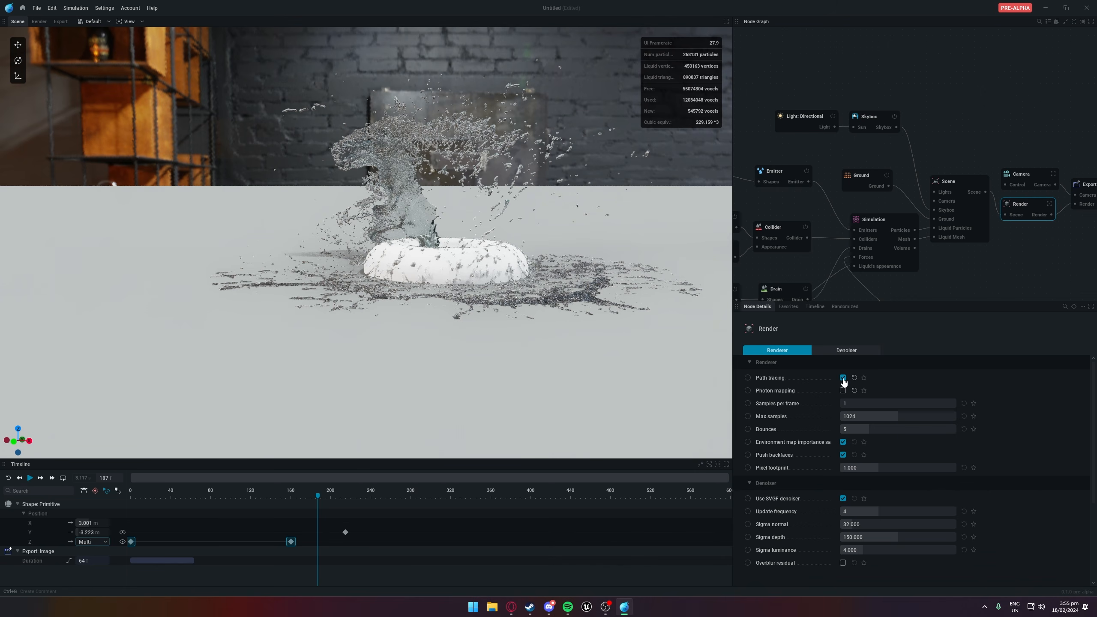
{"action": "left_click", "coordinate": [843, 378]}
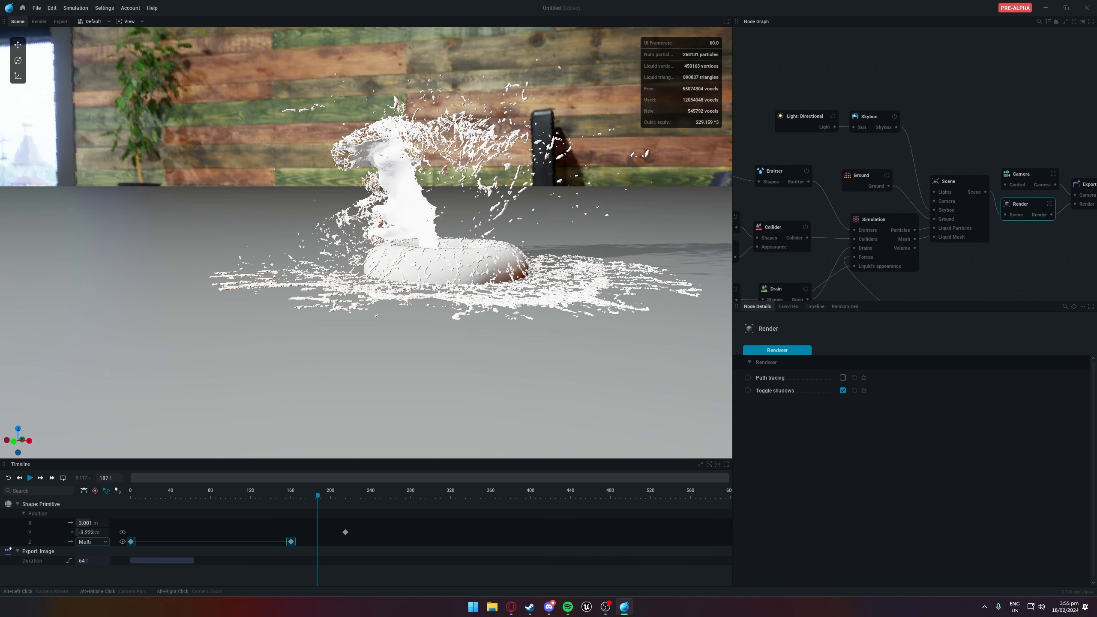
{"action": "left_click", "coordinate": [868, 124]}
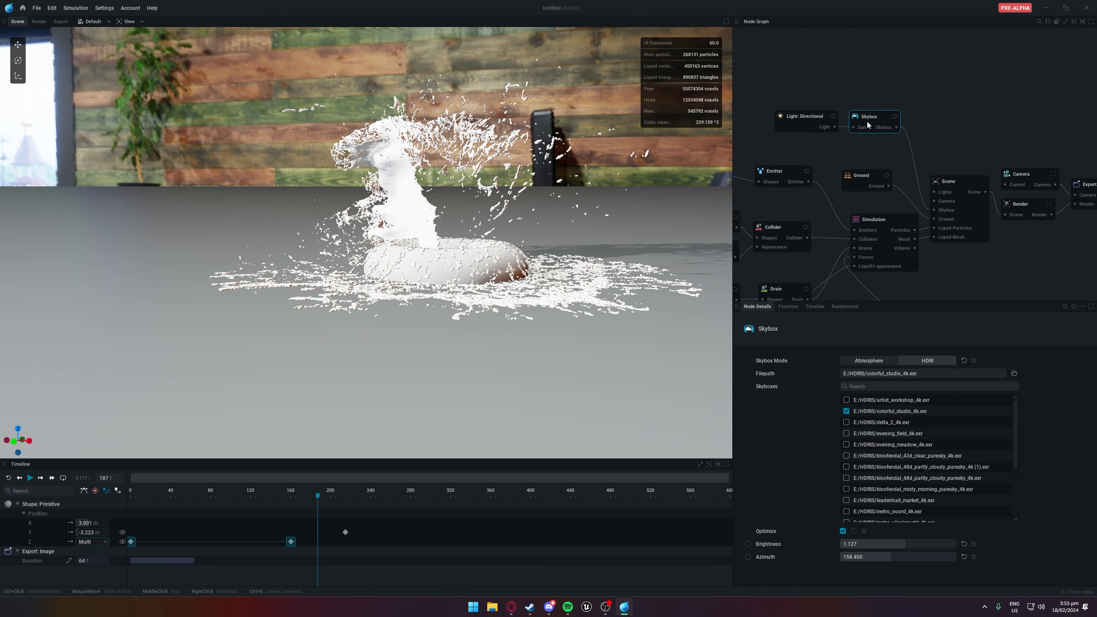
Add an area light node connected to the Scene node's Lights input
{"action": "left_click", "coordinate": [869, 184]}
{"action": "scroll", "coordinate": [928, 271], "scroll_direction": "down", "scroll_amount": 5}
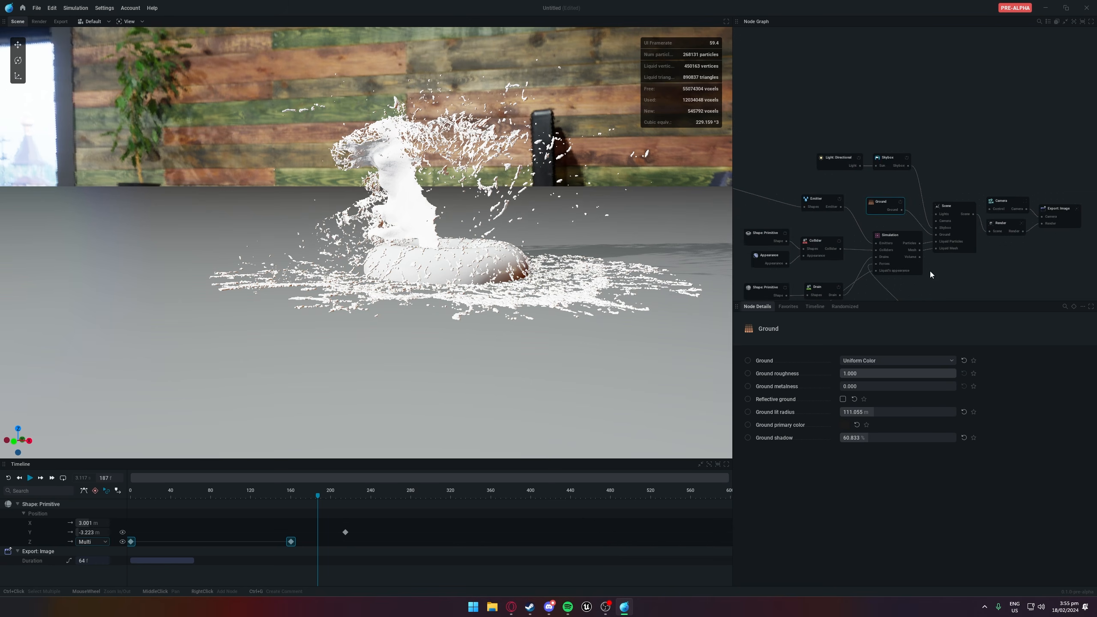
{"action": "middle_click_drag", "start_coordinate": [926, 270], "coordinate": [909, 170]}
{"action": "scroll", "coordinate": [909, 170], "scroll_direction": "up", "scroll_amount": 5}
{"action": "left_click_drag", "start_coordinate": [821, 246], "coordinate": [744, 262]}
{"action": "middle_click_drag", "start_coordinate": [882, 210], "coordinate": [798, 310]}
{"action": "left_click", "coordinate": [845, 178]}
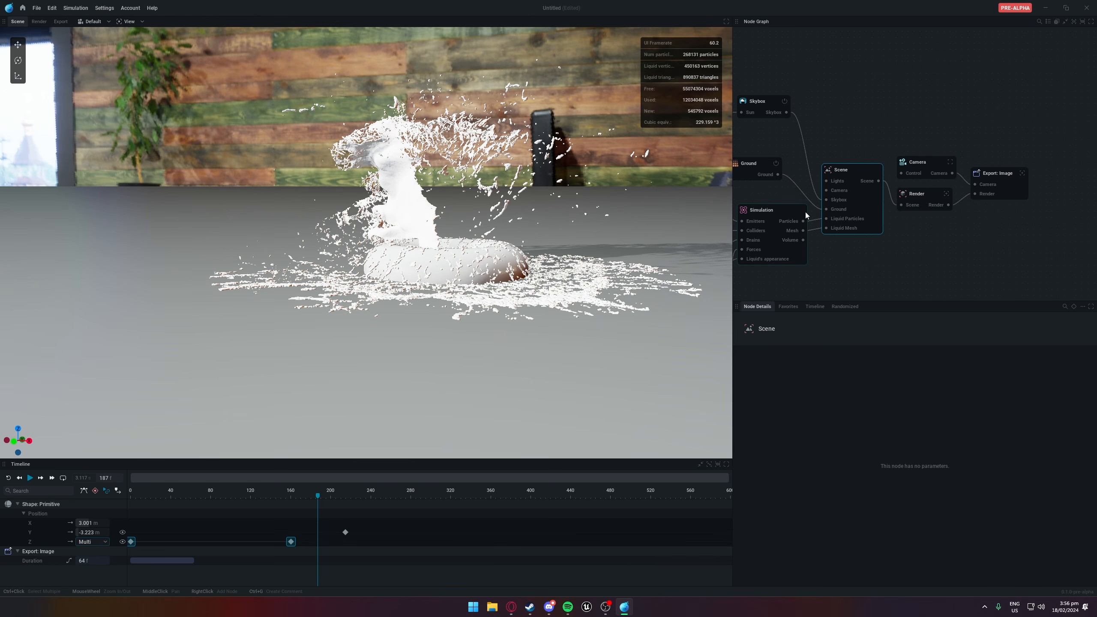
{"action": "middle_click_drag", "start_coordinate": [796, 209], "coordinate": [857, 220]}
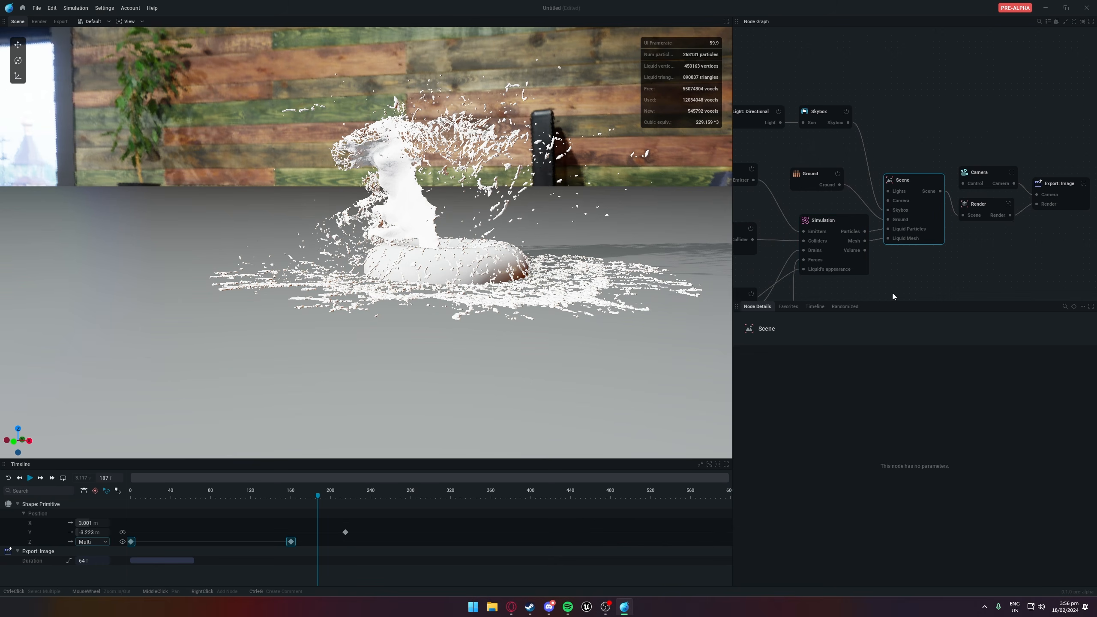
{"action": "left_click_drag", "start_coordinate": [887, 192], "coordinate": [875, 83]}
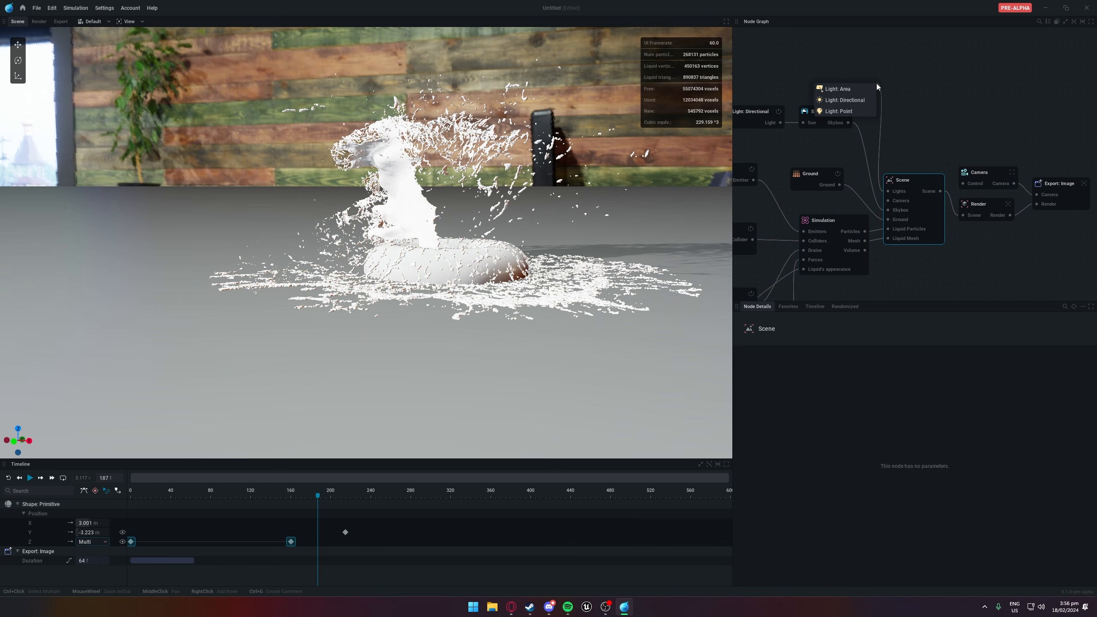
{"action": "left_click", "coordinate": [845, 89]}
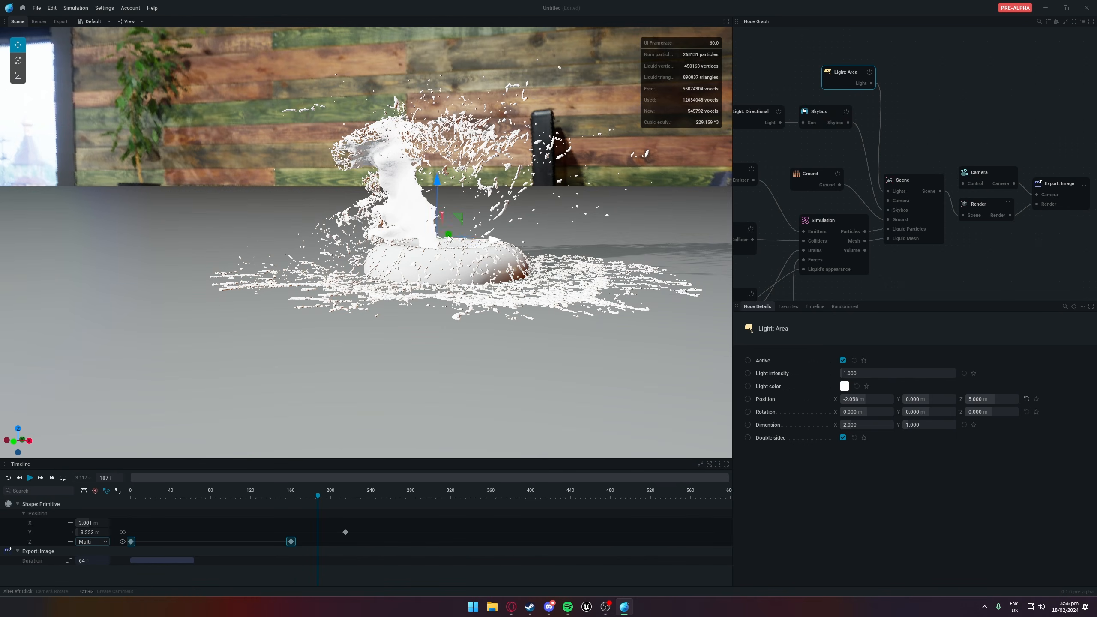
Place the area light at about -33.9 m on X, with an intensity of 50 and dimensions of 10 by 10
{"action": "left_click", "coordinate": [770, 110]}
{"action": "left_click", "coordinate": [815, 112]}
{"action": "left_click", "coordinate": [769, 113]}
{"action": "left_click", "coordinate": [826, 115]}
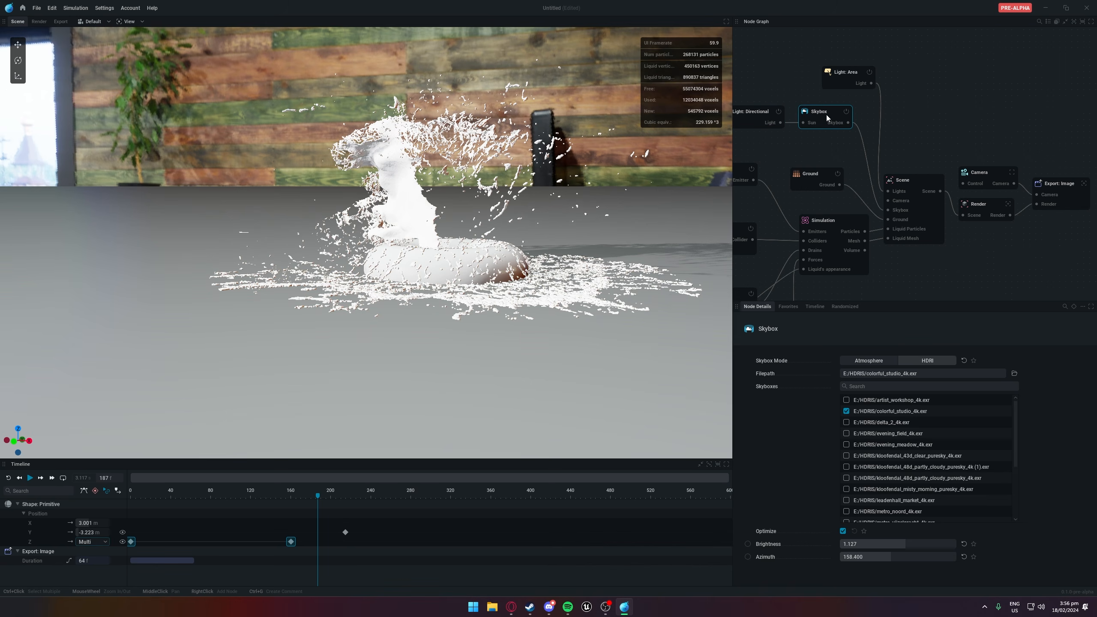
{"action": "left_click", "coordinate": [861, 86]}
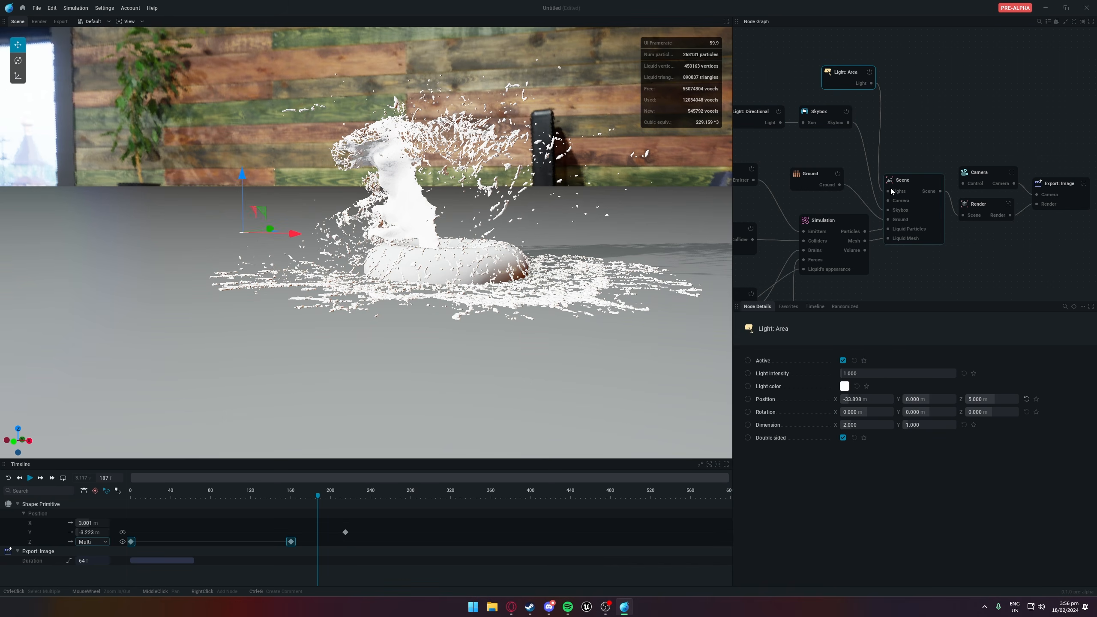
{"action": "left_click_drag", "start_coordinate": [884, 374], "coordinate": [956, 374]}
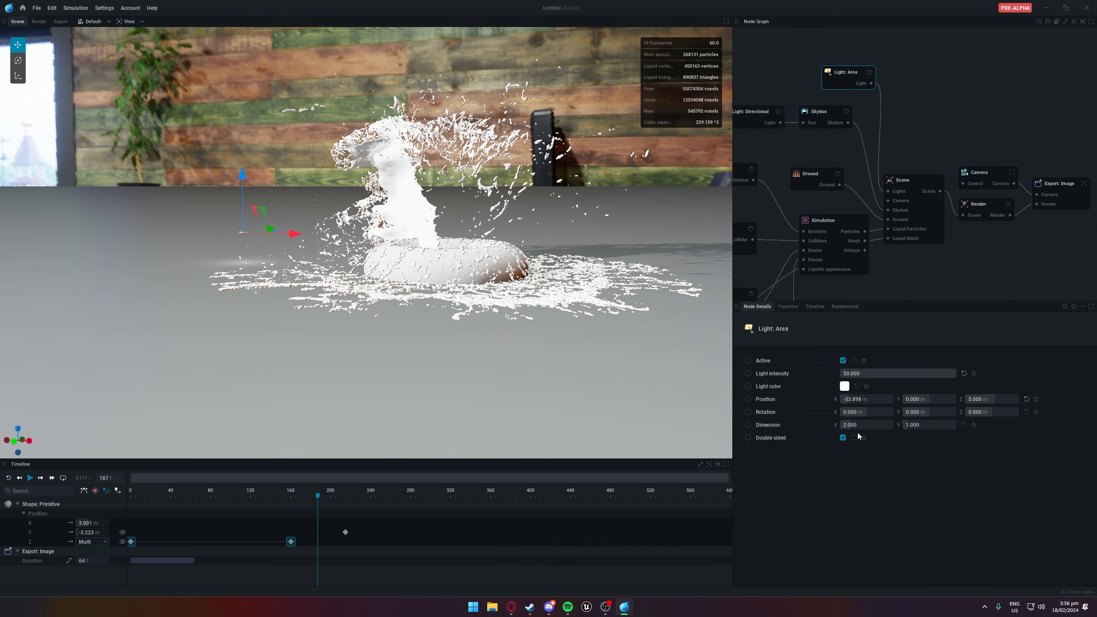
{"action": "left_click_drag", "start_coordinate": [853, 425], "coordinate": [956, 426]}
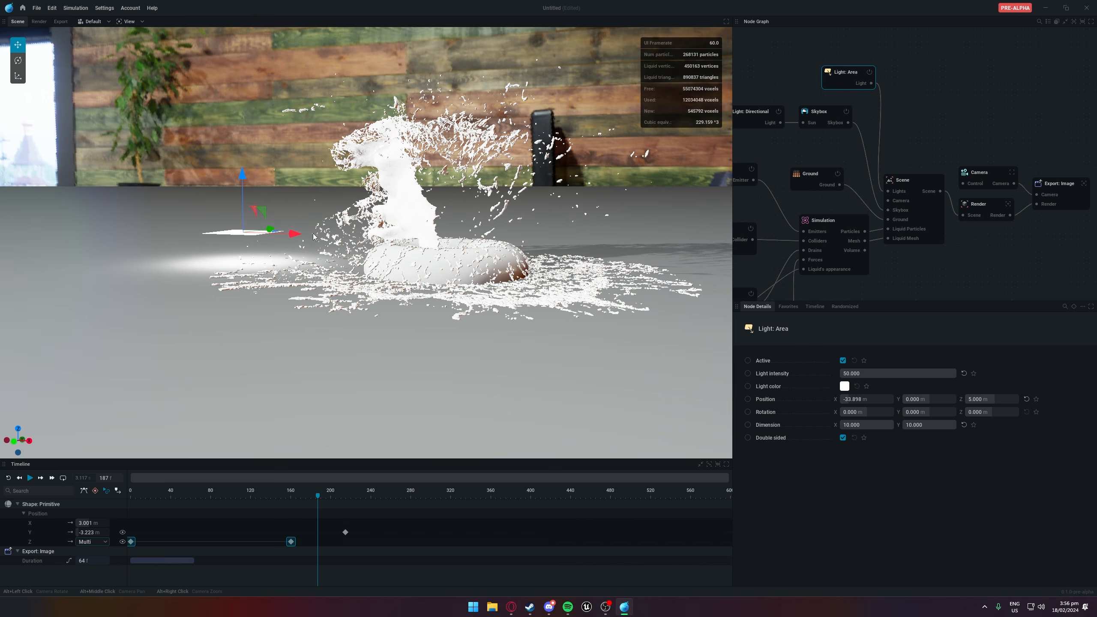
Tilt the area light to about -65.7 on its Y rotation and raise it to about 19.5 m on Z
{"action": "key", "text": "e"}
{"action": "left_click_drag", "start_coordinate": [286, 212], "coordinate": [94, 178]}
{"action": "left_click_drag", "start_coordinate": [290, 212], "coordinate": [302, 247]}
{"action": "key", "text": "w"}
{"action": "left_click_drag", "start_coordinate": [240, 203], "coordinate": [248, 136]}
{"action": "key", "text": "e"}
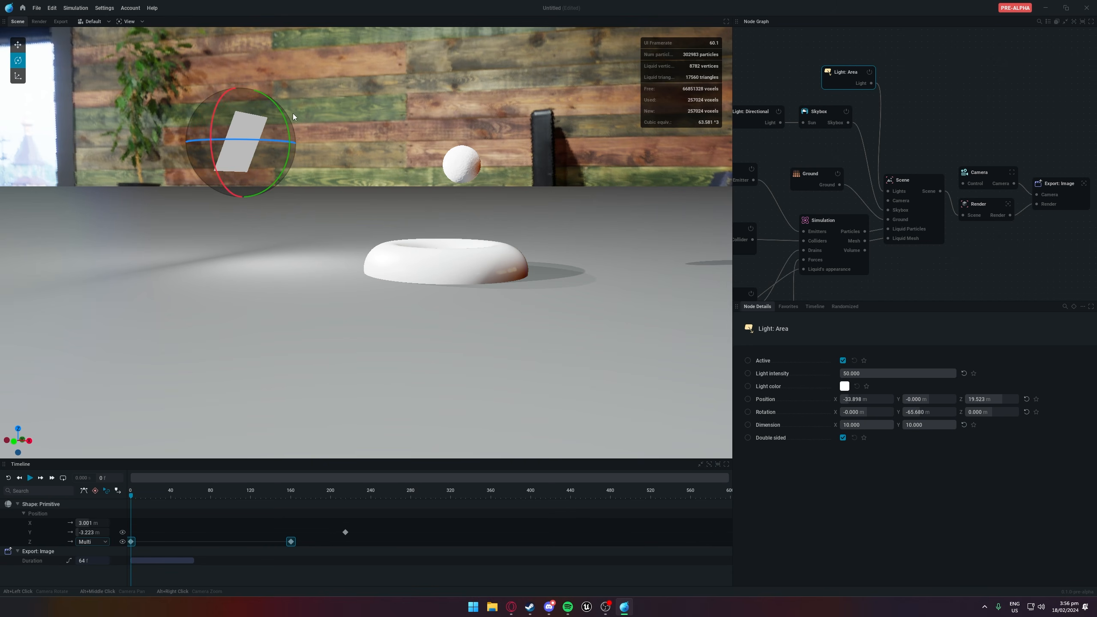
Check the scale gizmo on the sphere's Shape: Primitive node and return to the area light's settings
{"action": "key", "text": "f"}
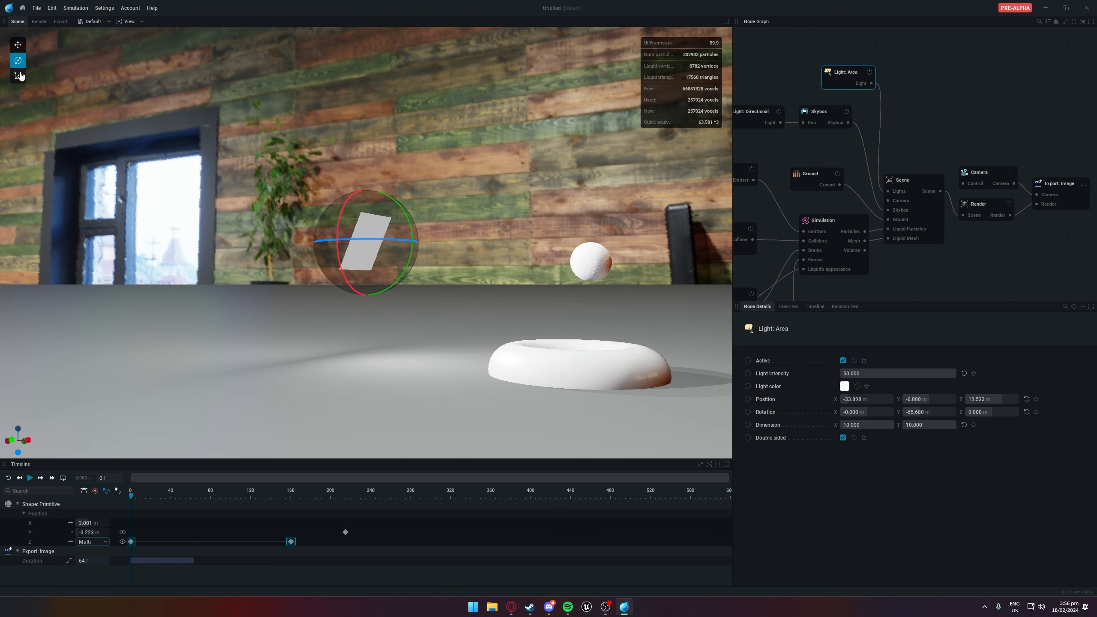
{"action": "middle_click_drag", "start_coordinate": [780, 160], "coordinate": [929, 191]}
{"action": "left_click", "coordinate": [929, 192]}
{"action": "key", "text": "r"}
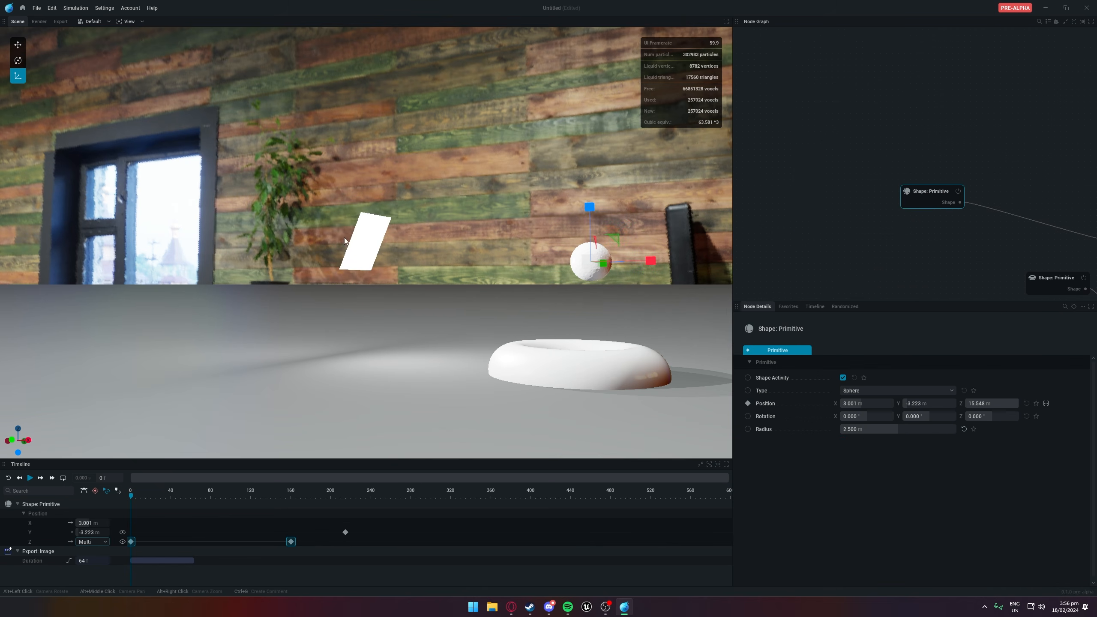
{"action": "middle_click_drag", "start_coordinate": [1032, 208], "coordinate": [706, 168]}
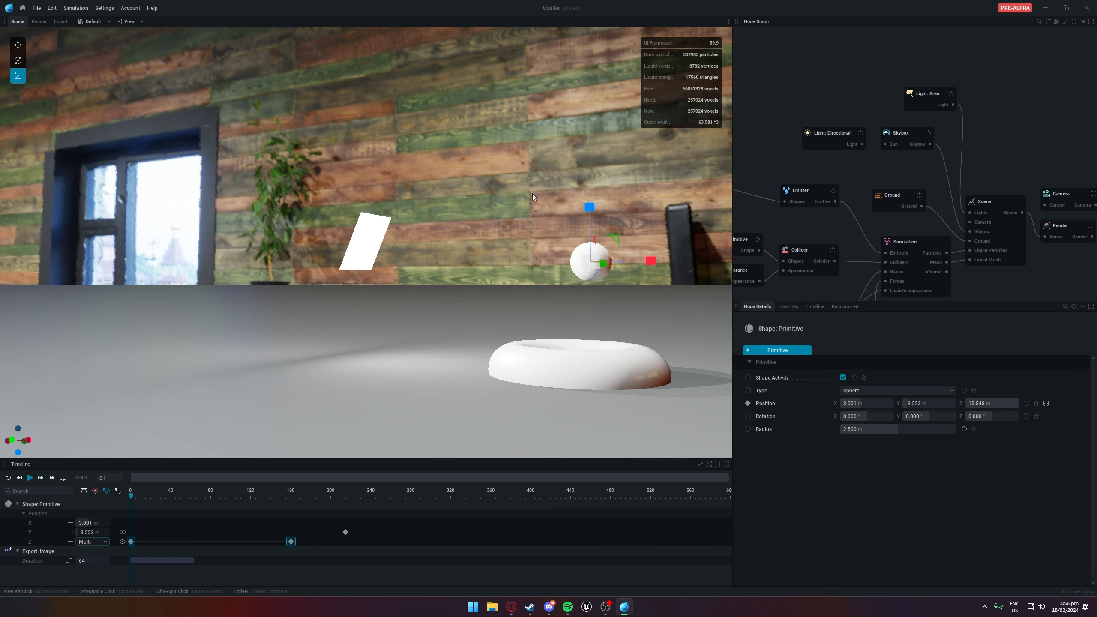
{"action": "left_click", "coordinate": [929, 99]}
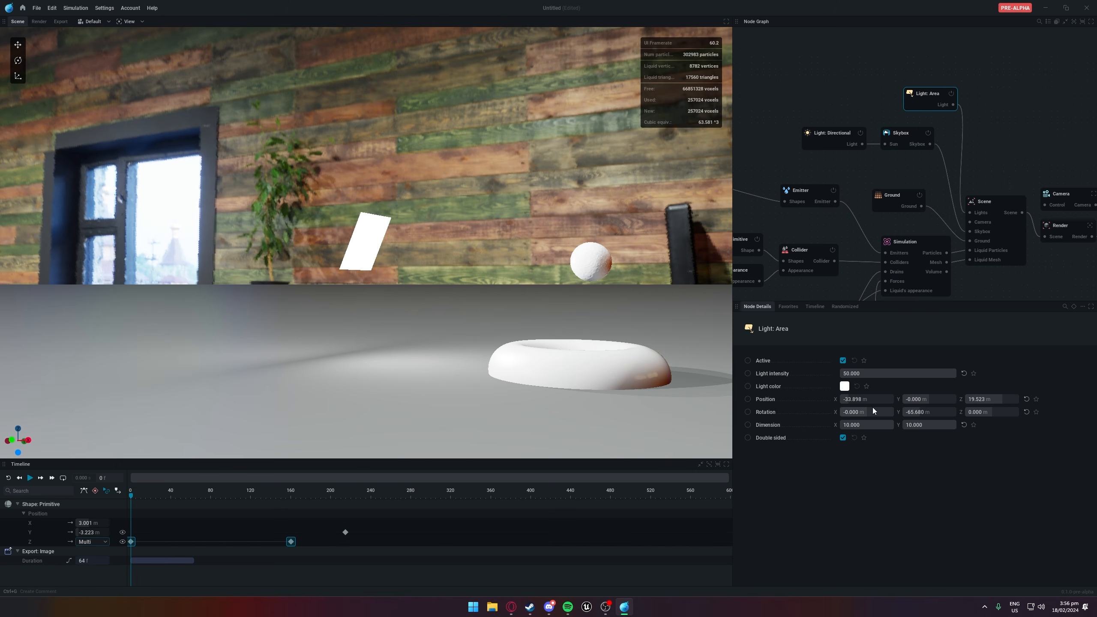
Turn the area light's Double sided option off and on again to compare its effect on the ground
{"action": "left_click", "coordinate": [842, 440]}
{"action": "left_click", "coordinate": [844, 441]}
{"action": "left_click", "coordinate": [843, 438]}
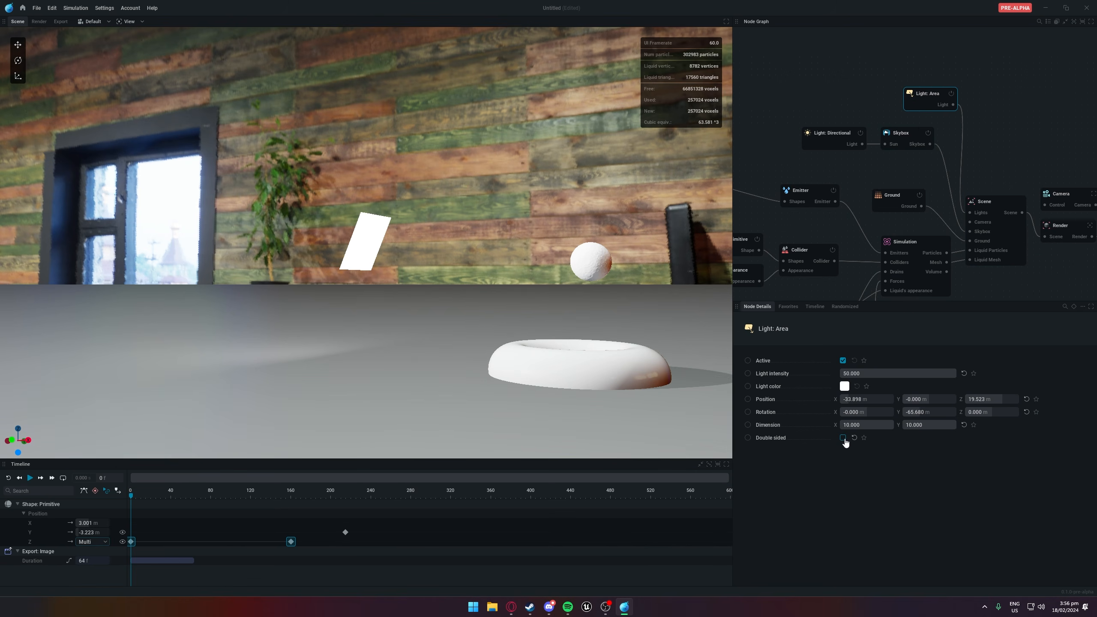
{"action": "left_click", "coordinate": [843, 439]}
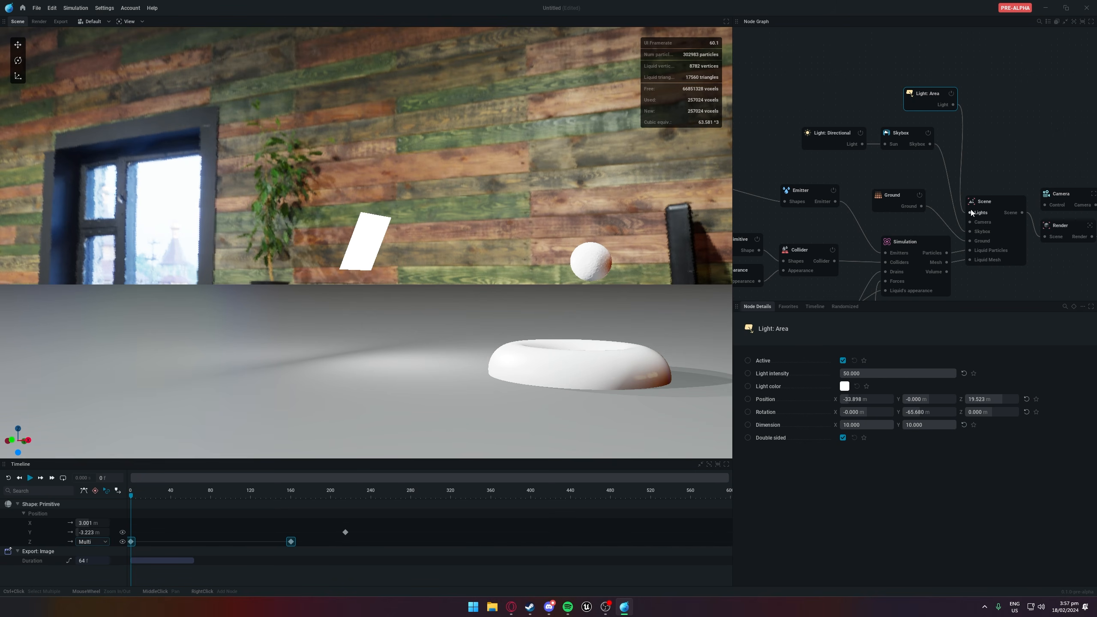
Delete the area light and connect a new point light node to the Scene node's Lights input
{"action": "key", "text": "Delete"}
{"action": "left_click_drag", "start_coordinate": [970, 212], "coordinate": [894, 84]}
{"action": "left_click", "coordinate": [860, 112]}
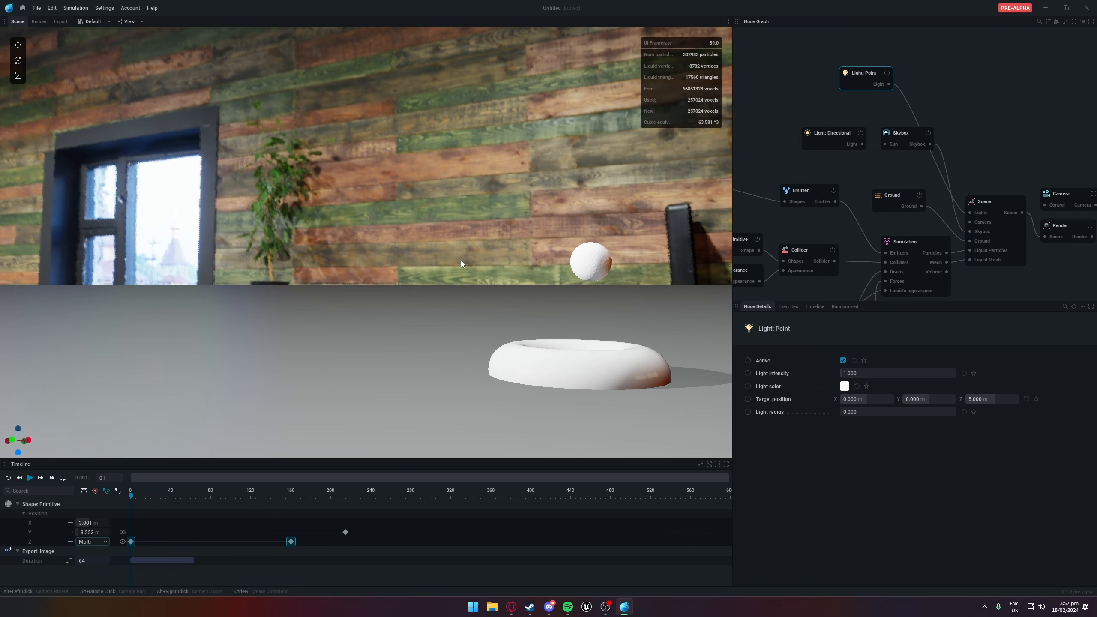
Set the point light's intensity to 21.167 and place its node above the Skybox node
{"action": "scroll", "coordinate": [423, 263], "scroll_direction": "down", "scroll_amount": 3}
{"action": "scroll", "coordinate": [423, 264], "scroll_direction": "up", "scroll_amount": 2}
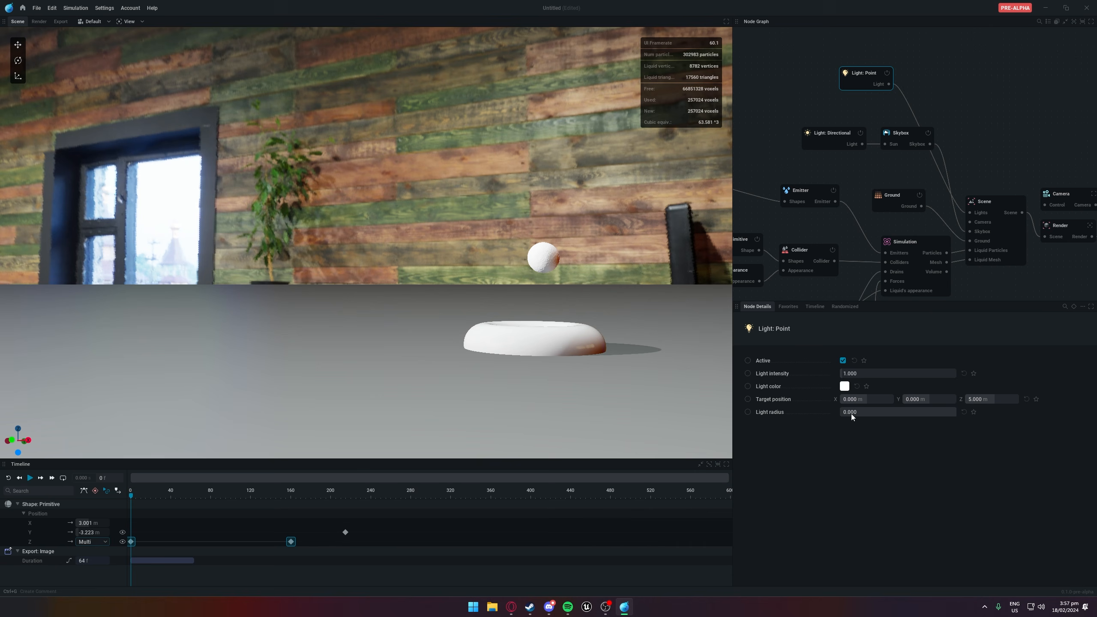
{"action": "mouse_move", "coordinate": [851, 414]}
{"action": "left_mouse_down"}
{"action": "mouse_move", "coordinate": [957, 413]}
{"action": "mouse_move", "coordinate": [853, 413]}
{"action": "left_mouse_up"}
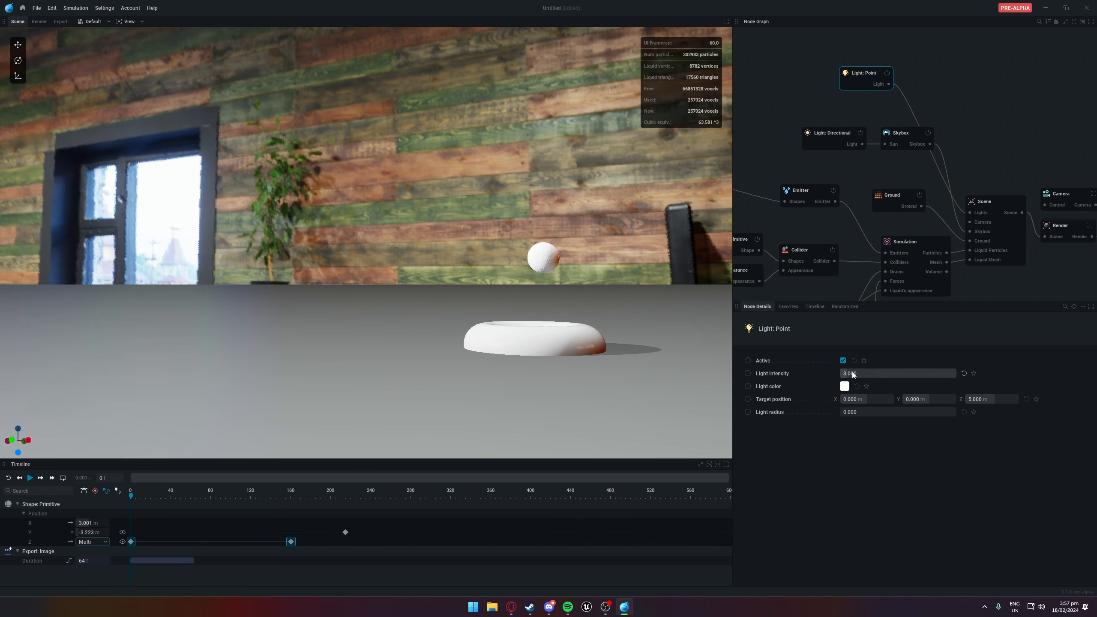
{"action": "left_click_drag", "start_coordinate": [852, 373], "coordinate": [945, 373]}
{"action": "scroll", "coordinate": [511, 240], "scroll_direction": "up", "scroll_amount": 3}
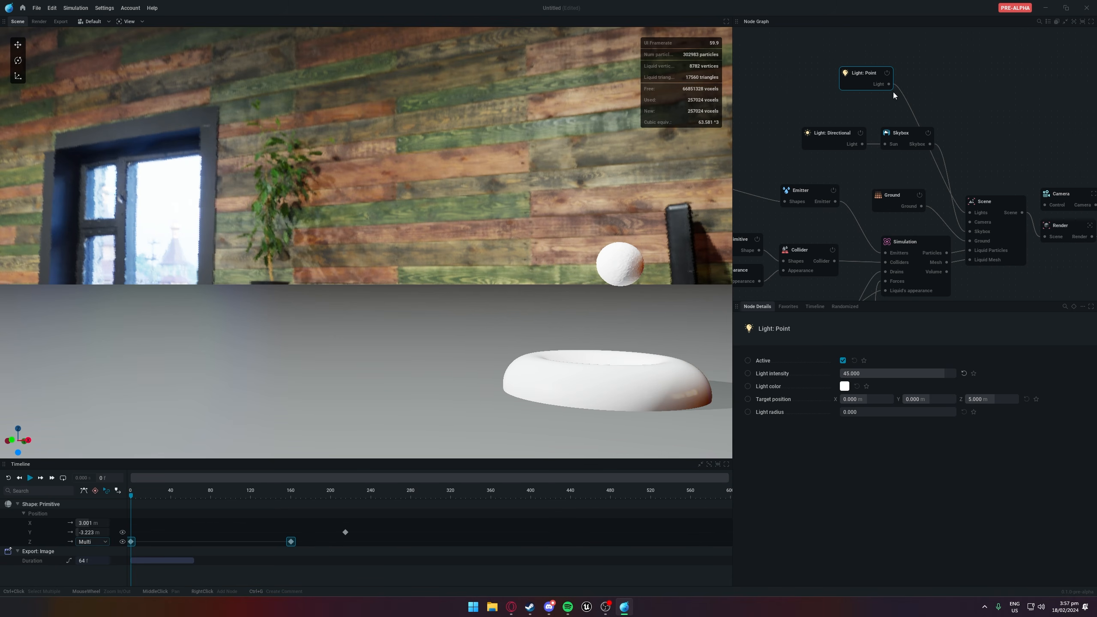
{"action": "left_click_drag", "start_coordinate": [860, 74], "coordinate": [921, 89]}
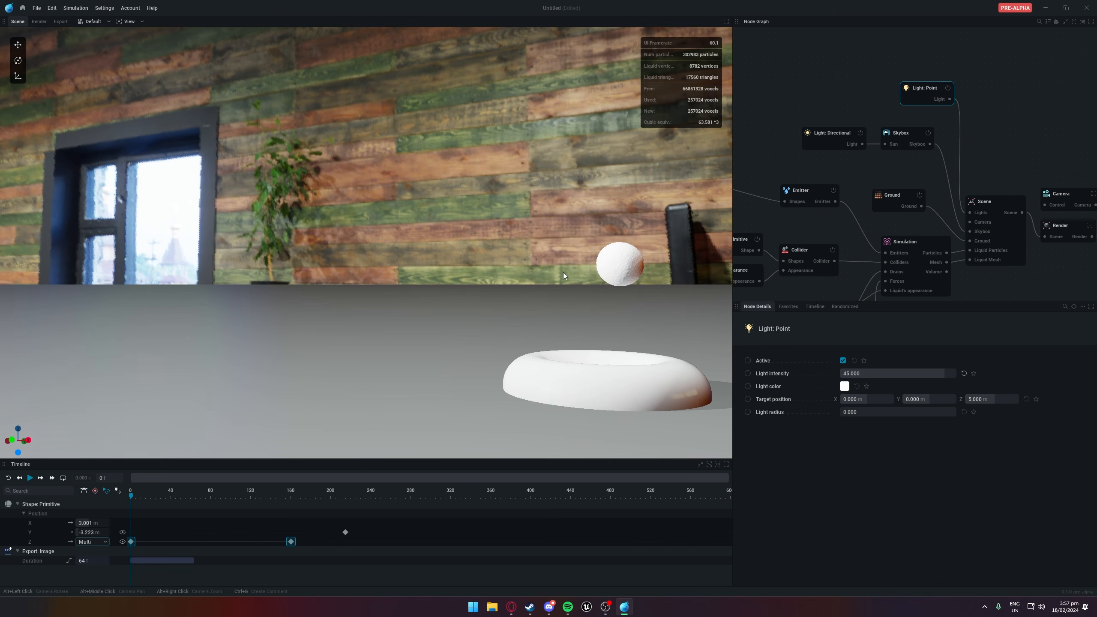
{"action": "scroll", "coordinate": [563, 272], "scroll_direction": "up", "scroll_amount": 3}
{"action": "left_click_drag", "start_coordinate": [928, 371], "coordinate": [921, 372]}
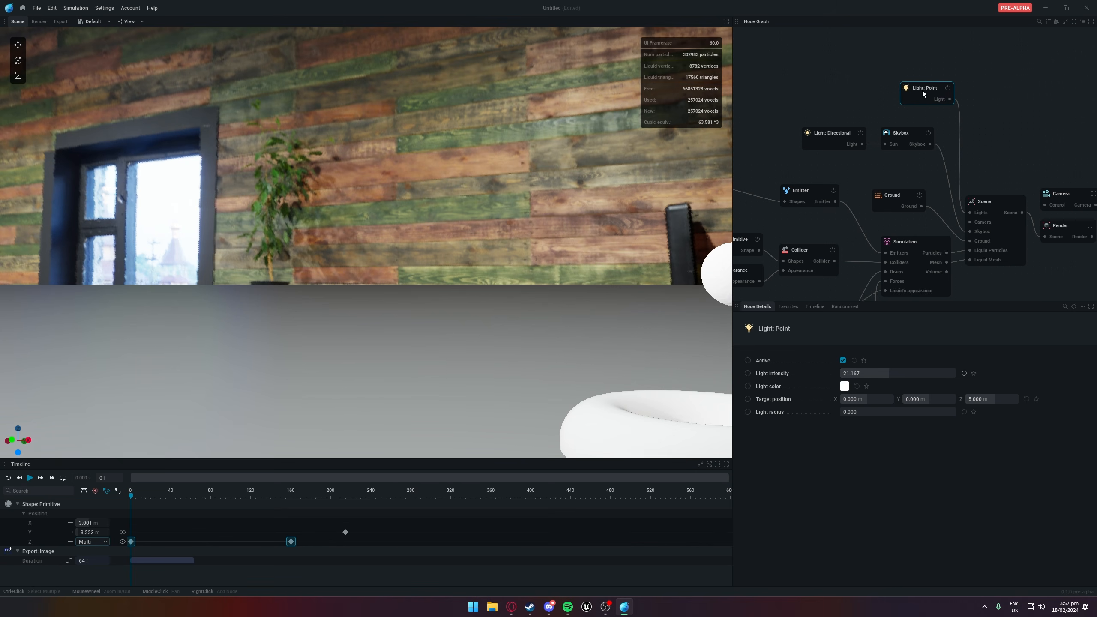
Toggle the point light node off and on to compare the lighting, and delete the node
{"action": "left_click", "coordinate": [947, 89]}
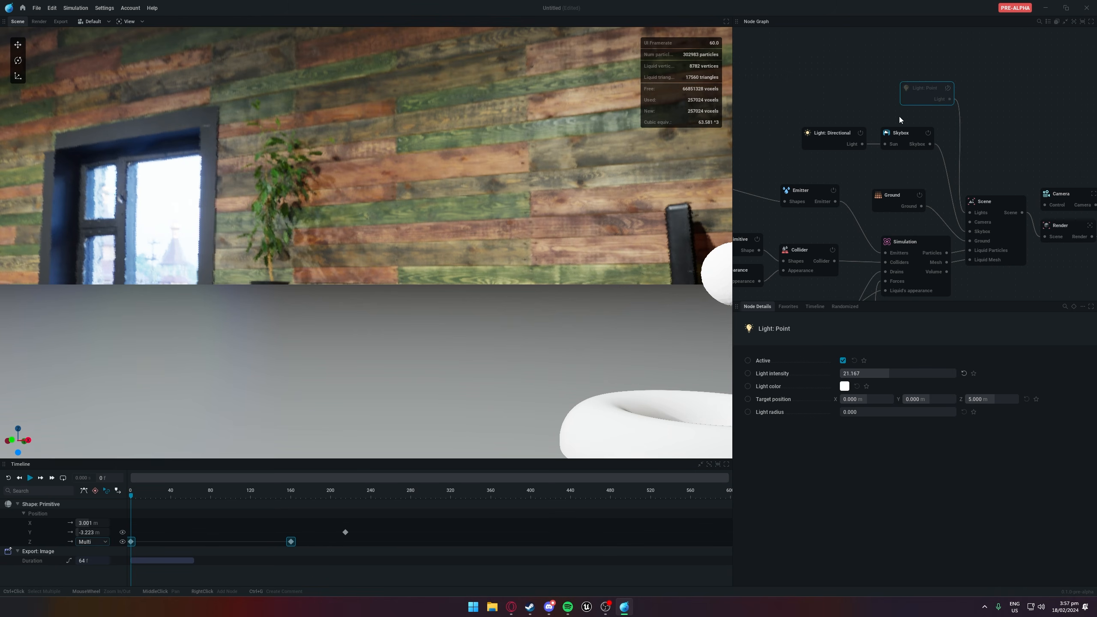
{"action": "left_click", "coordinate": [947, 89]}
{"action": "left_click", "coordinate": [947, 89]}
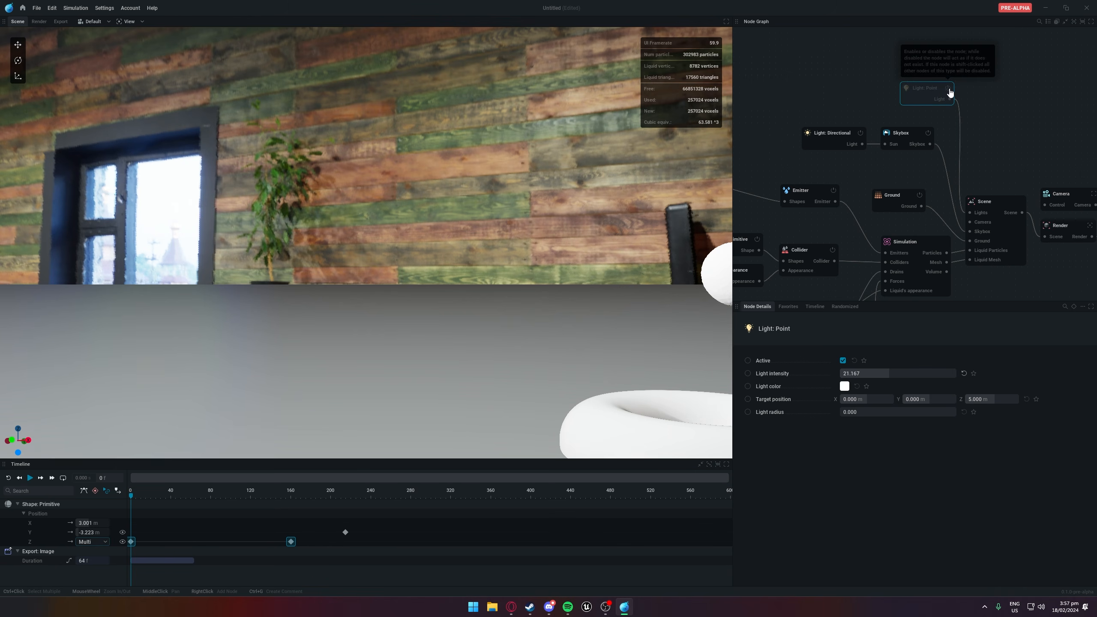
{"action": "left_click", "coordinate": [947, 88]}
{"action": "key", "text": "Delete"}
Open the Camera node's settings and switch the scene viewport to Camera 1
{"action": "middle_click_drag", "start_coordinate": [1071, 274], "coordinate": [954, 180]}
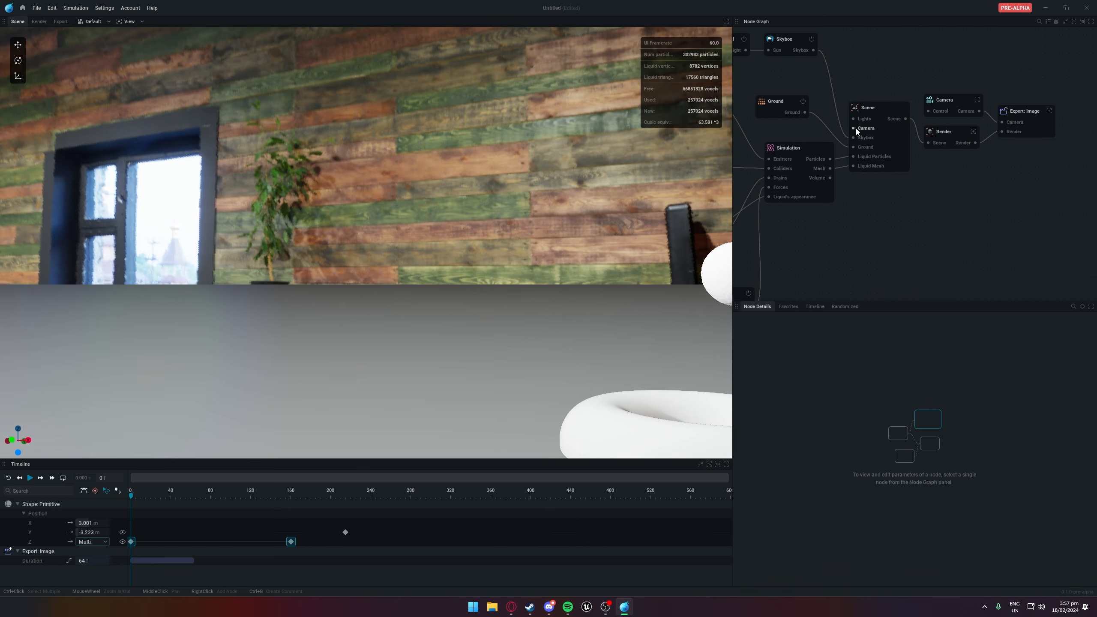
{"action": "middle_click_drag", "start_coordinate": [952, 173], "coordinate": [837, 248]}
{"action": "left_click", "coordinate": [832, 190]}
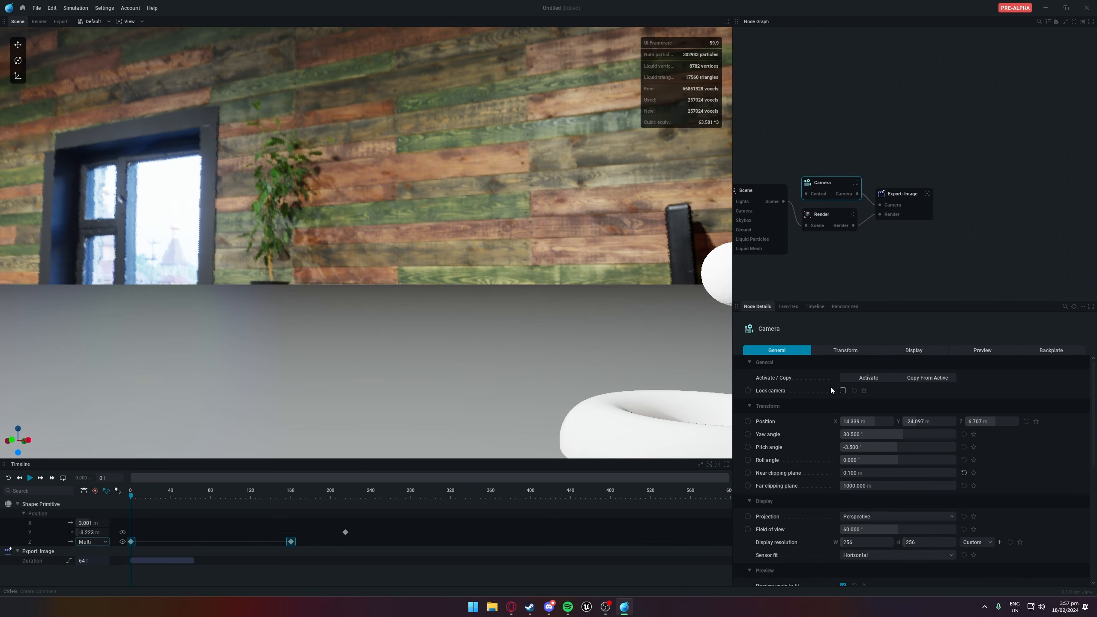
{"action": "left_click", "coordinate": [102, 22]}
{"action": "left_click", "coordinate": [95, 44]}
Play the simulation to frame 147 and frame the splash over the torus from a low, close angle through Camera 1
{"action": "scroll", "coordinate": [519, 267], "scroll_direction": "down", "scroll_amount": 5}
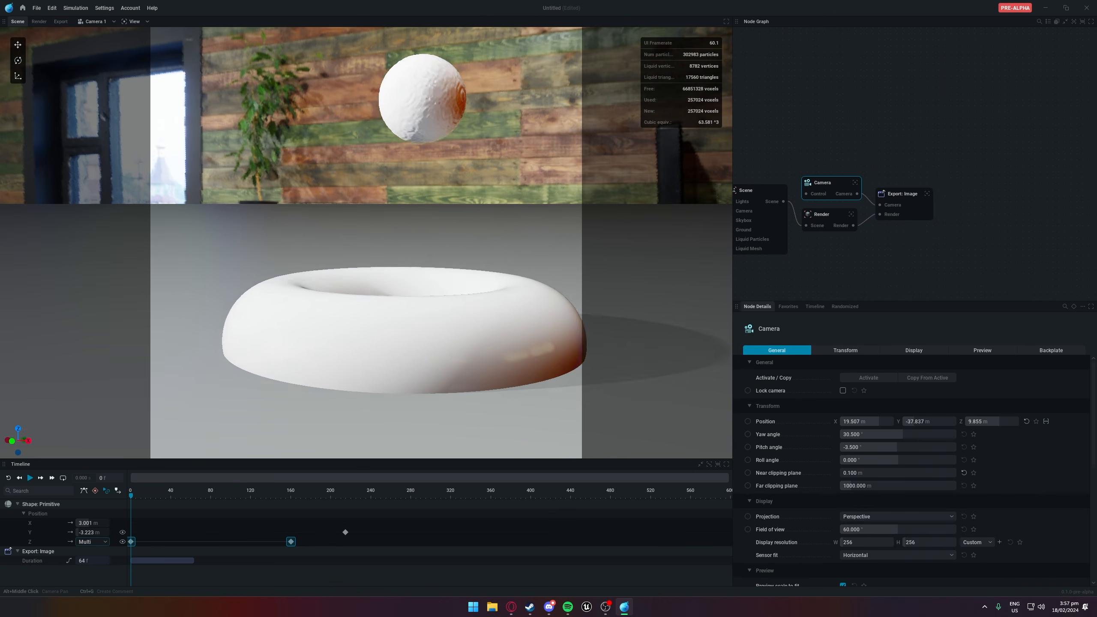
{"action": "middle_click_drag", "start_coordinate": [513, 173], "coordinate": [484, 254], "text": "alt"}
{"action": "key", "text": "space"}
{"action": "left_click_drag", "start_coordinate": [483, 253], "coordinate": [448, 267], "text": "alt"}
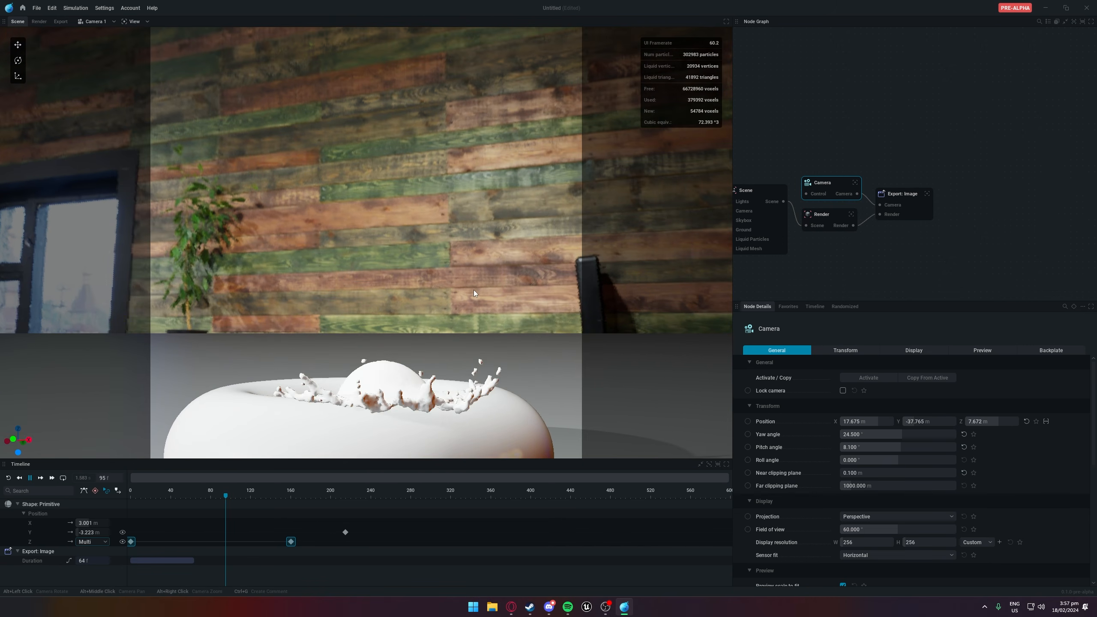
{"action": "key", "text": "space"}
{"action": "scroll", "coordinate": [470, 301], "scroll_direction": "down", "scroll_amount": 5}
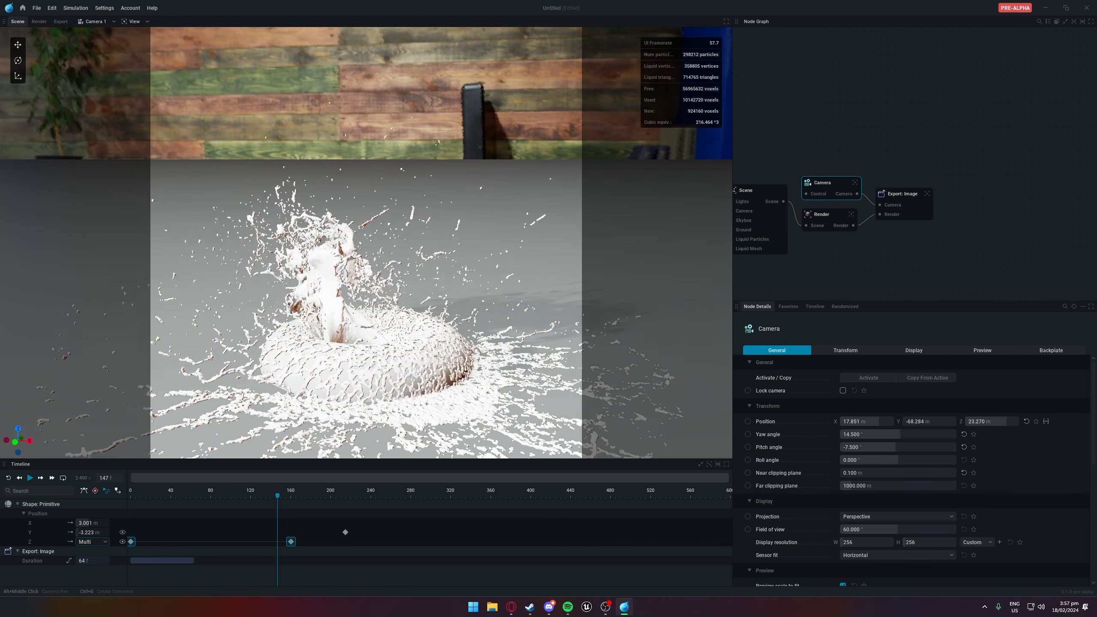
{"action": "left_click_drag", "start_coordinate": [491, 335], "coordinate": [493, 333], "text": "alt"}
{"action": "right_click_drag", "start_coordinate": [494, 333], "coordinate": [504, 376], "text": "alt"}
{"action": "left_click_drag", "start_coordinate": [503, 376], "coordinate": [556, 351], "text": "alt"}
{"action": "mouse_move", "coordinate": [556, 351]}
{"action": "right_mouse_down", "text": "alt"}
{"action": "mouse_move", "coordinate": [557, 326]}
{"action": "mouse_move", "coordinate": [567, 348]}
{"action": "right_mouse_up", "text": "alt"}
Lock the camera and set its X position to -14.050 m
{"action": "left_click", "coordinate": [842, 390]}
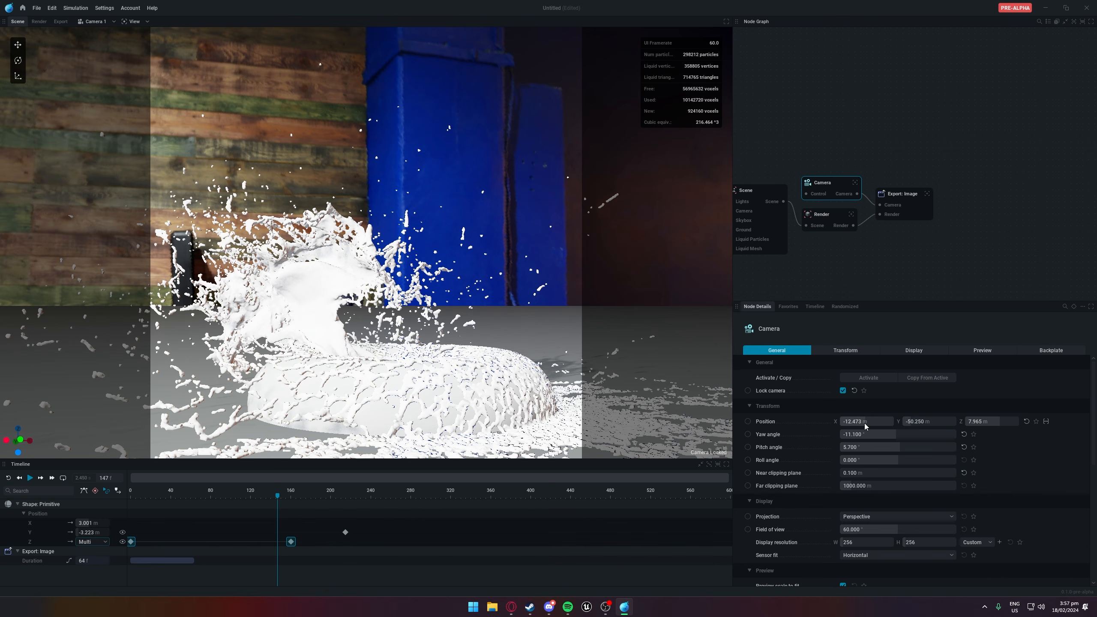
{"action": "left_click_drag", "start_coordinate": [865, 425], "coordinate": [808, 426]}
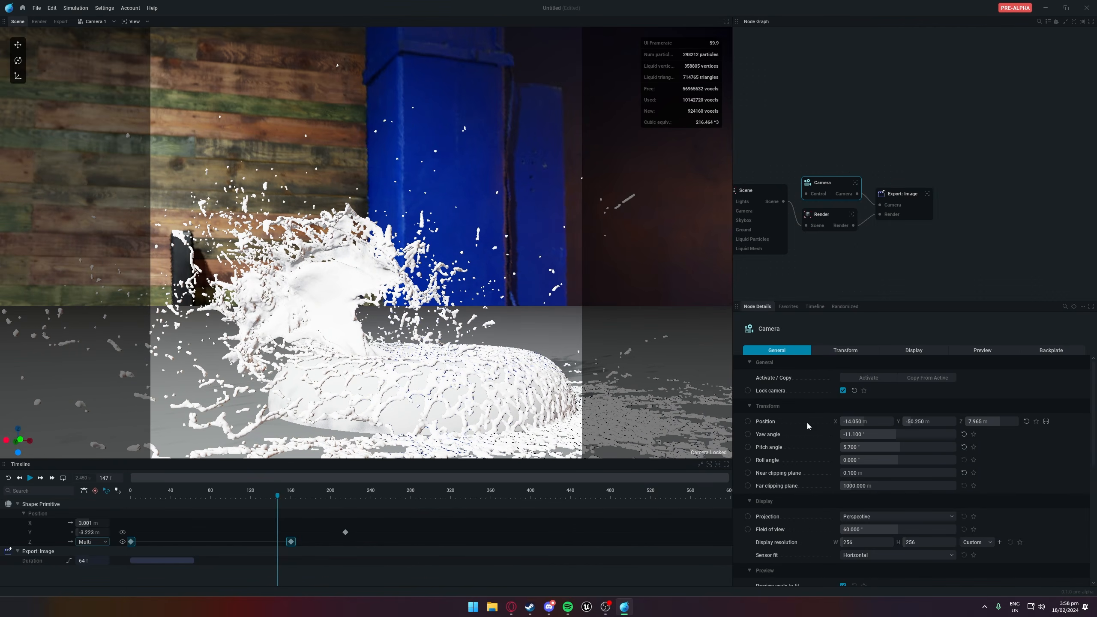
Give the camera's Position a timeline override, check its timeline tracks, and change it to a pin override
{"action": "left_click", "coordinate": [748, 421]}
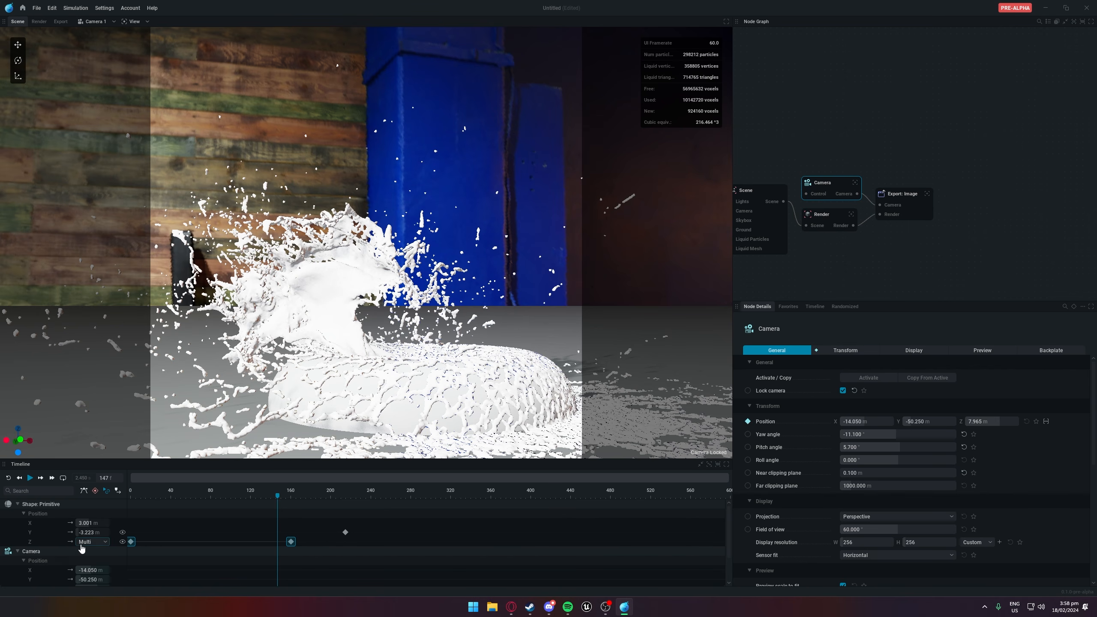
{"action": "scroll", "coordinate": [65, 540], "scroll_direction": "down", "scroll_amount": 2}
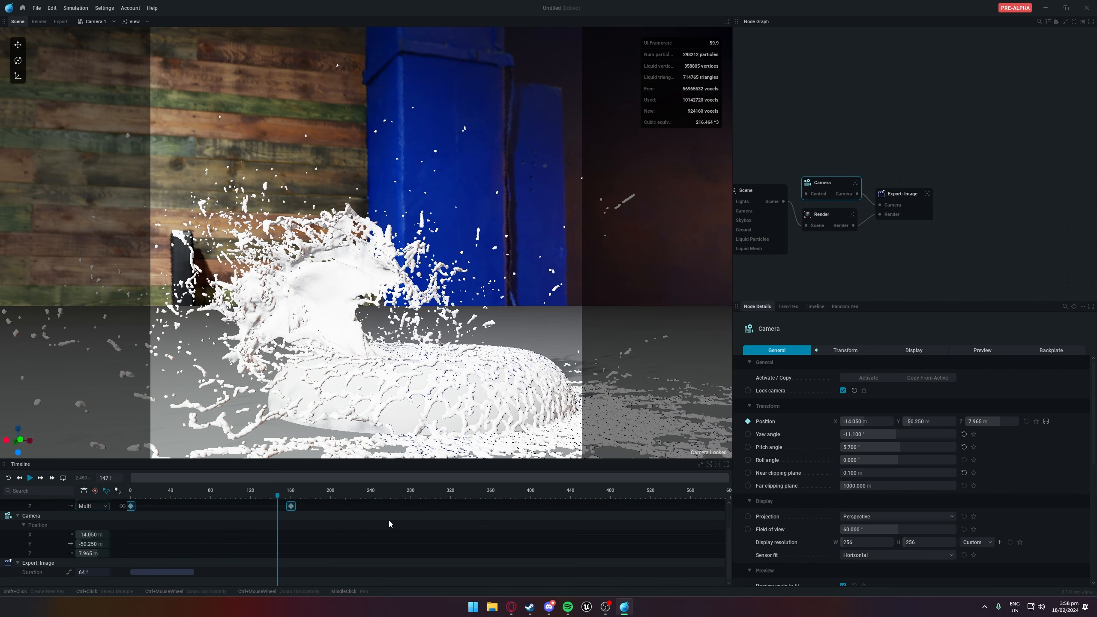
{"action": "left_click", "coordinate": [748, 421]}
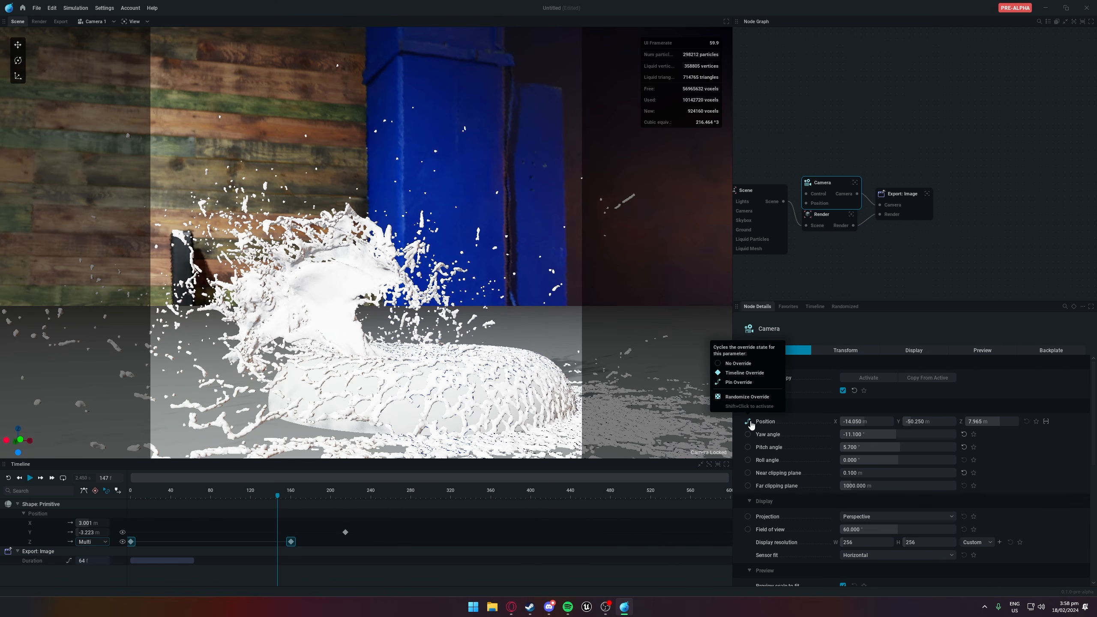
Try a Camera: Look At node on the Camera's Control input, delete it, and reselect the Camera node
{"action": "left_click_drag", "start_coordinate": [814, 200], "coordinate": [764, 107]}
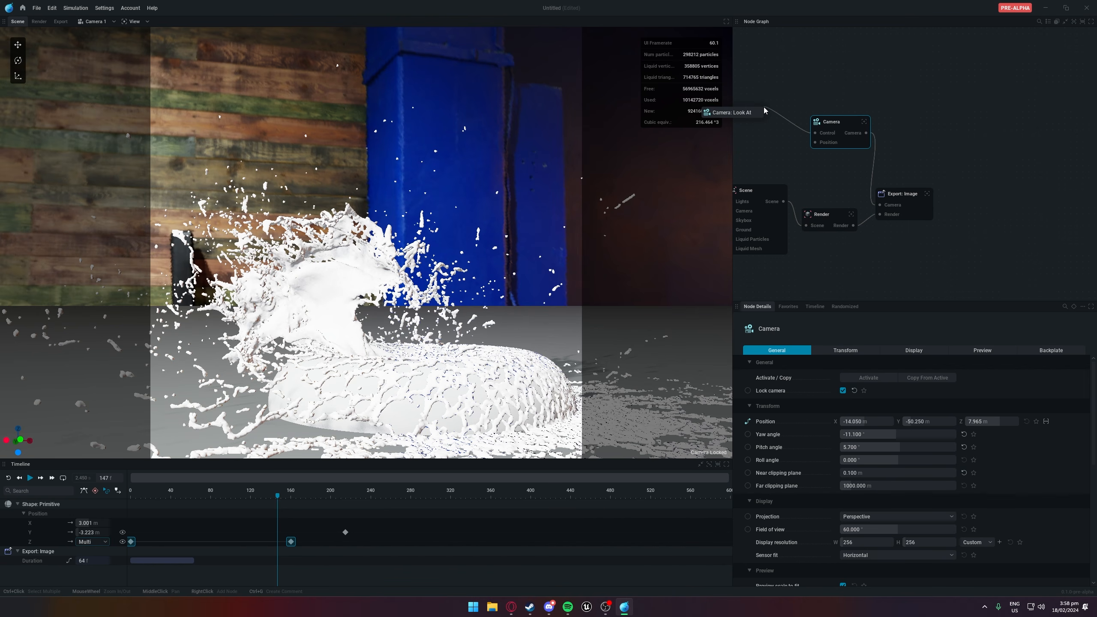
{"action": "left_click", "coordinate": [732, 112]}
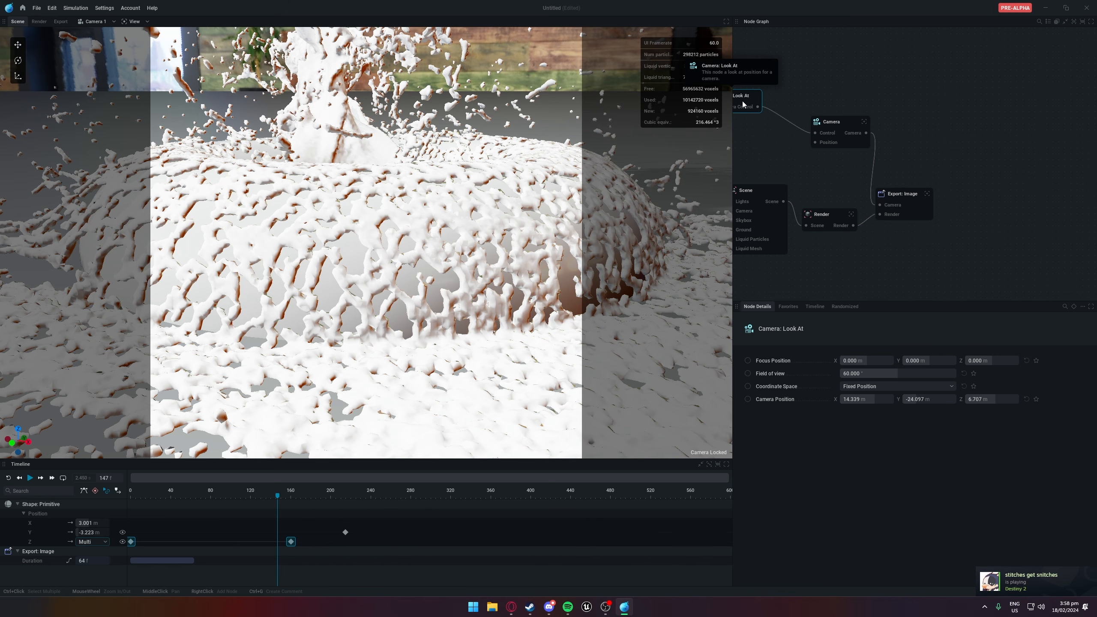
{"action": "key", "text": "Delete"}
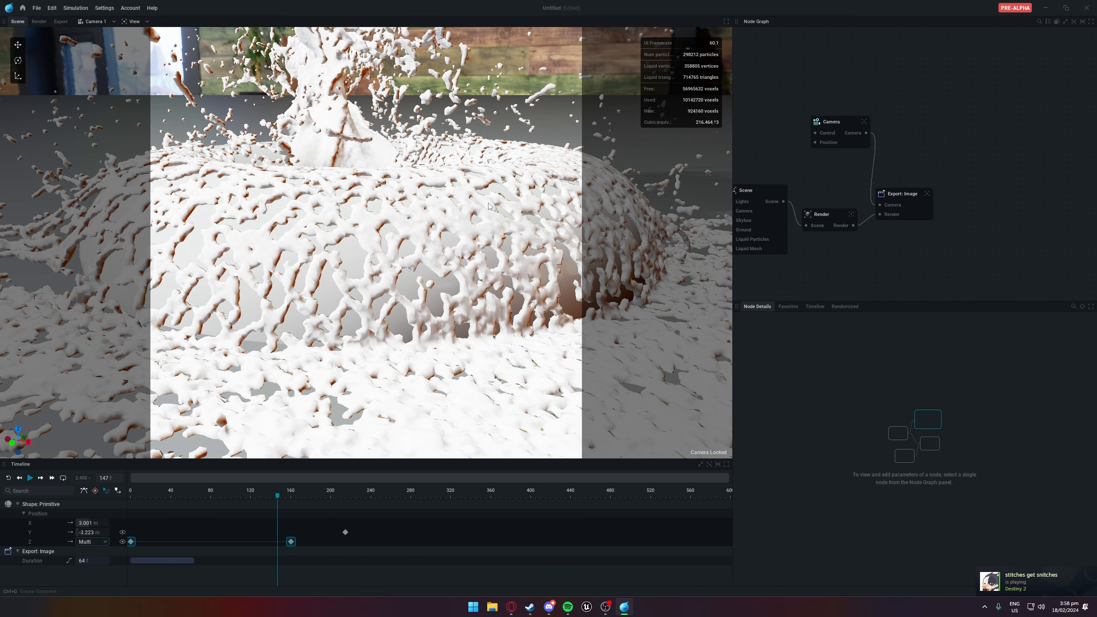
{"action": "left_click", "coordinate": [834, 129]}
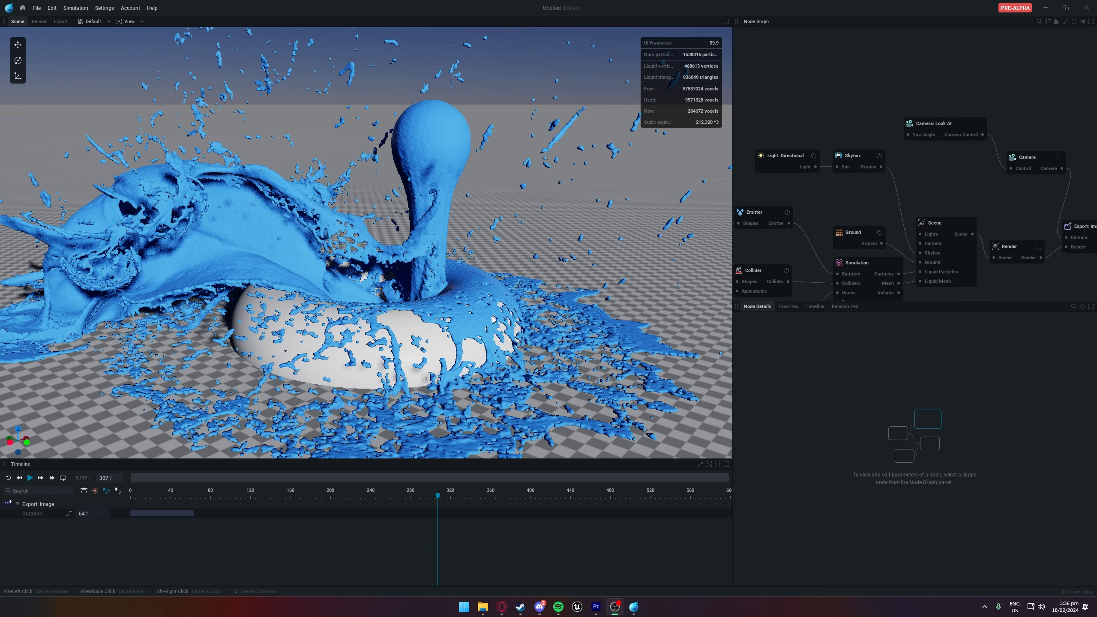
Connect a Mod: Cycle node to the Yaw Angle input of Camera: Look At and place it just before that node
{"action": "left_click_drag", "start_coordinate": [831, 89], "coordinate": [830, 89]}
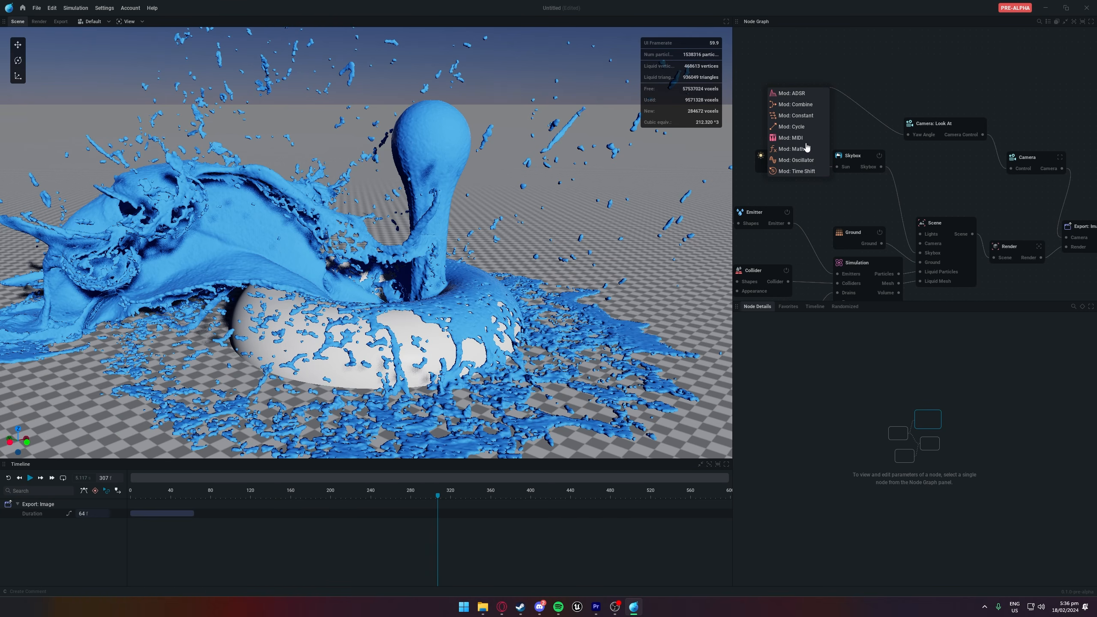
{"action": "left_click", "coordinate": [805, 127]}
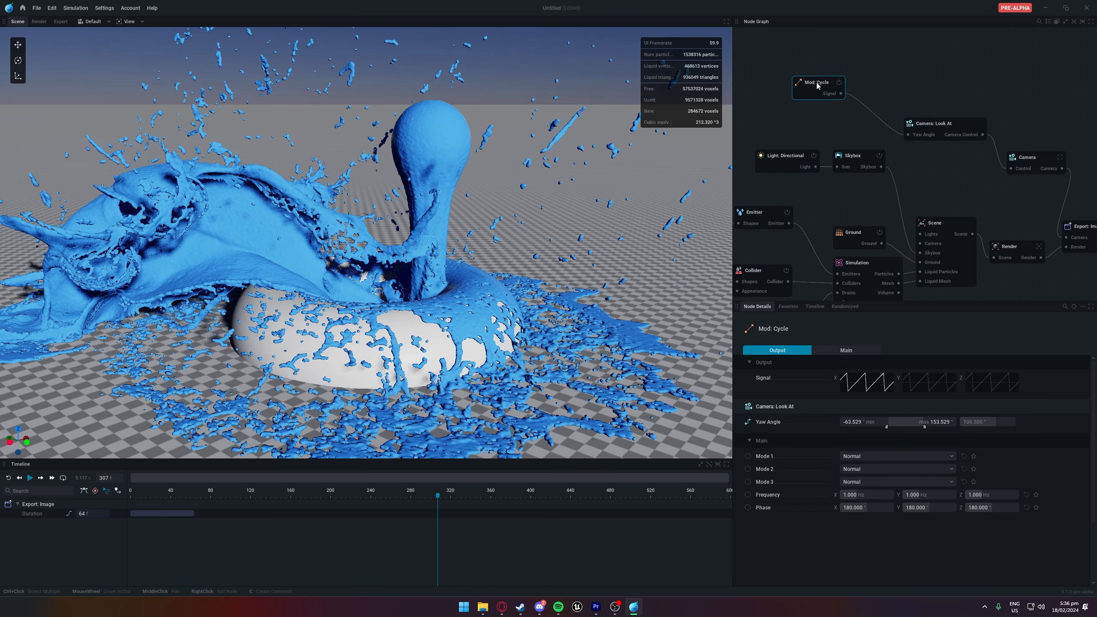
{"action": "left_click_drag", "start_coordinate": [802, 92], "coordinate": [843, 119]}
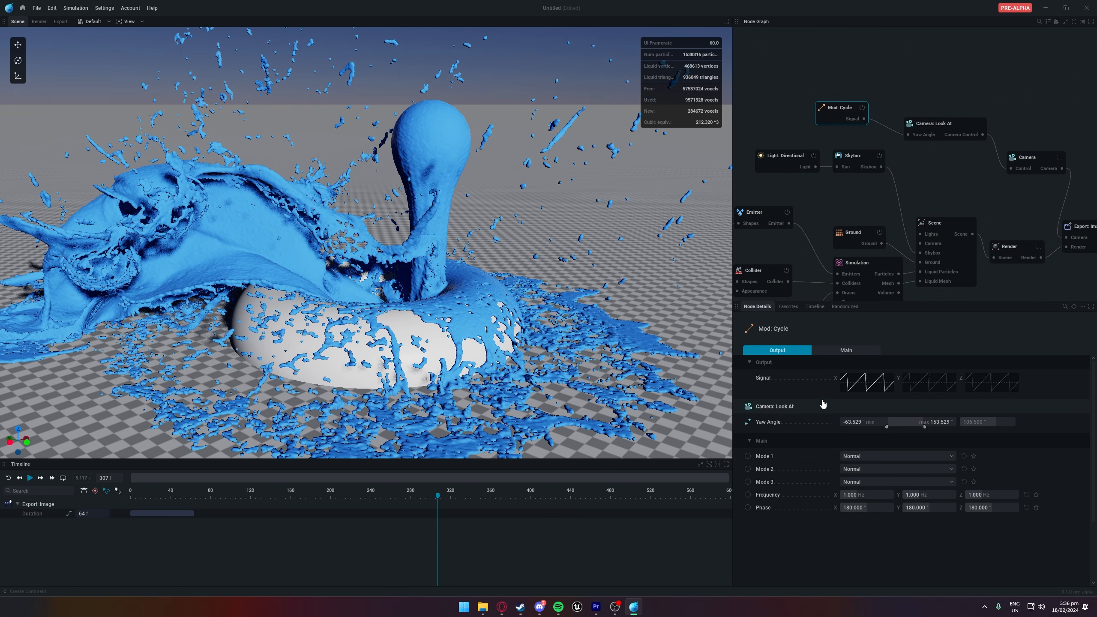
Play the simulation to preview the cycling yaw angle, checking the Camera: Look At and Mod: Cycle settings
{"action": "key", "text": "space"}
{"action": "left_click", "coordinate": [927, 175]}
{"action": "left_click", "coordinate": [919, 136]}
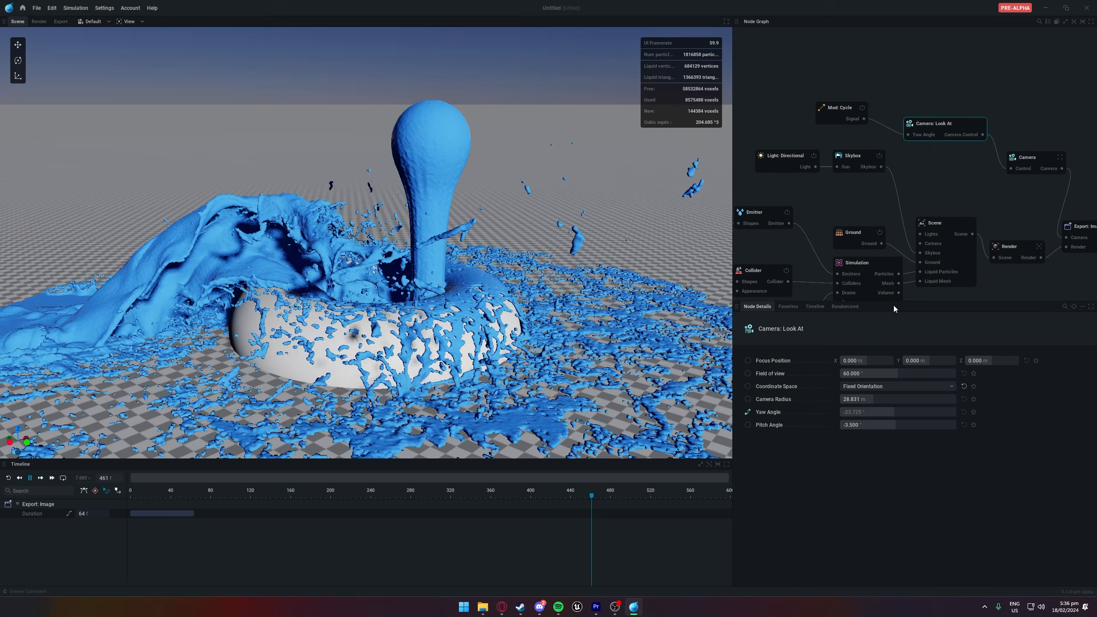
{"action": "left_click", "coordinate": [837, 111]}
{"action": "key", "text": "space"}
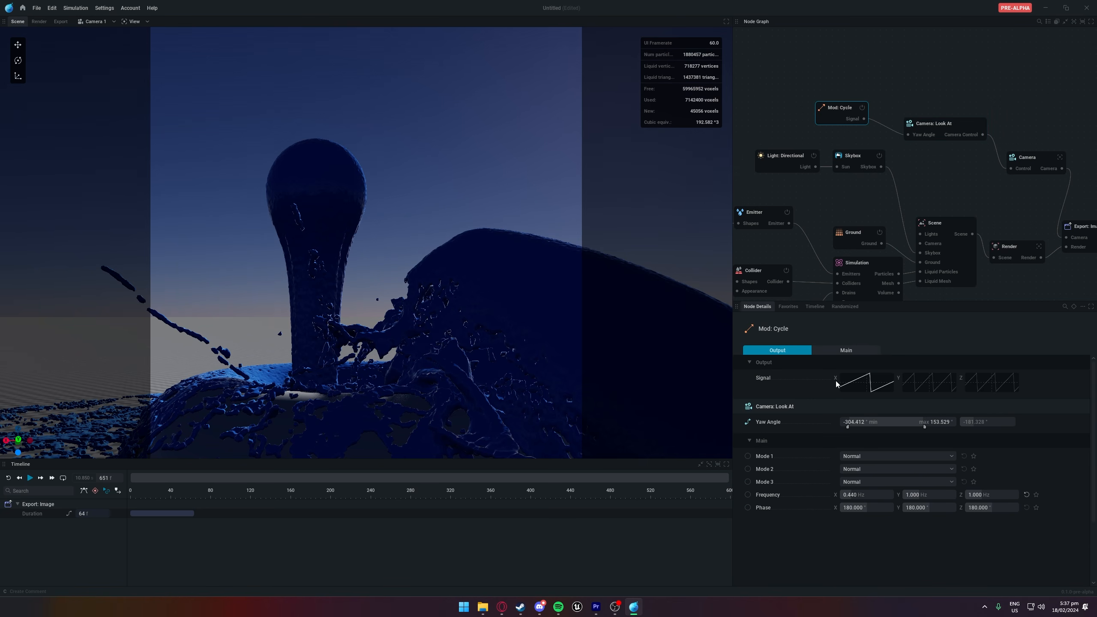
{"action": "key", "text": "space"}
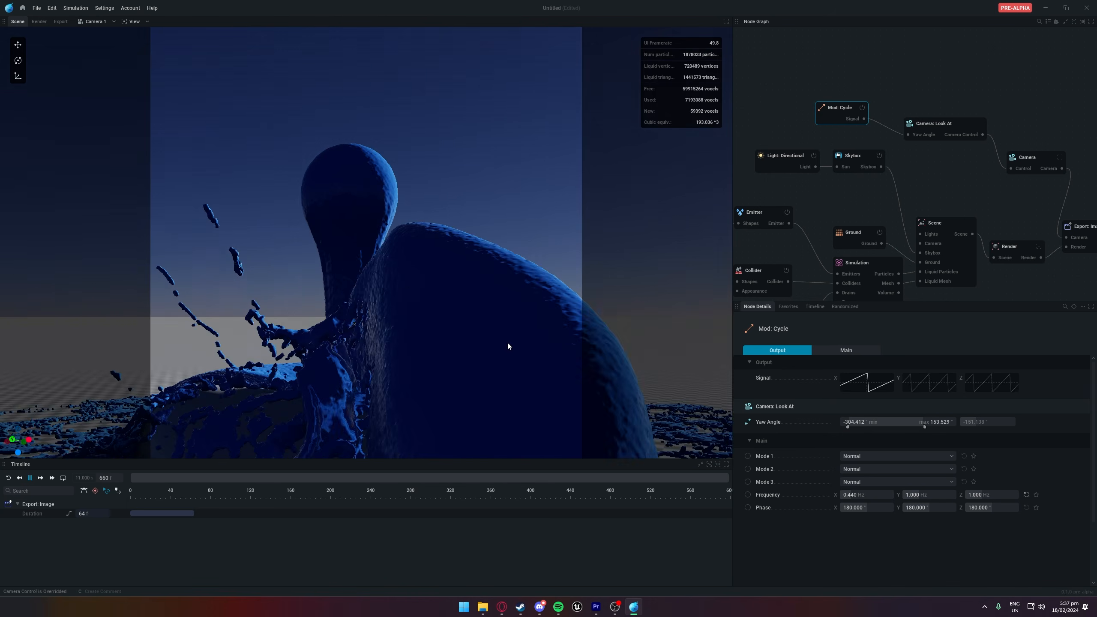
{"action": "key", "text": "space"}
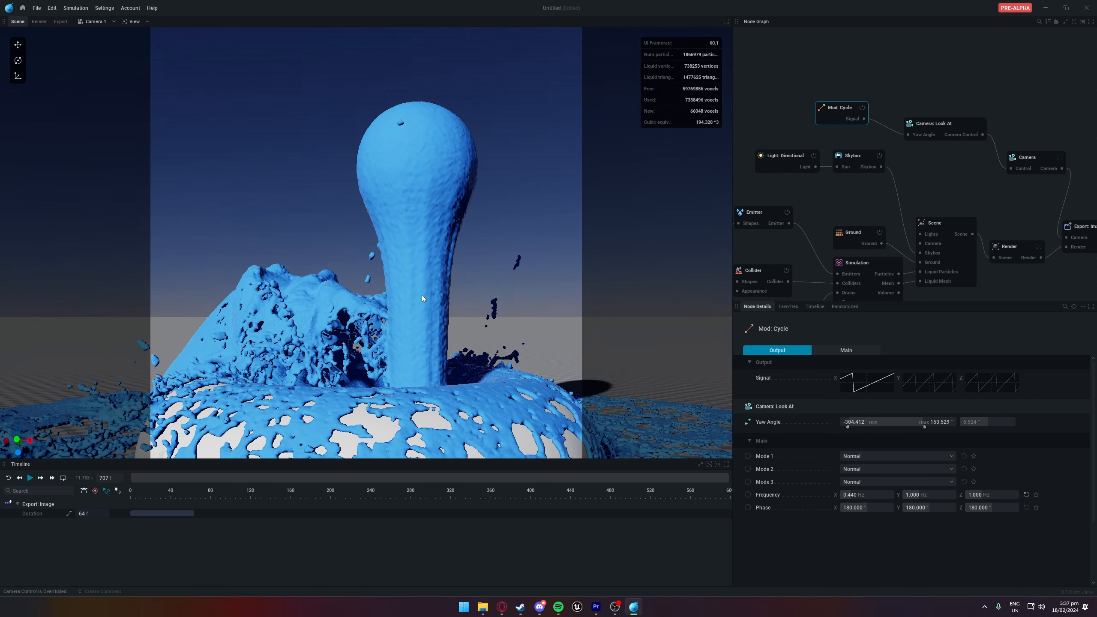
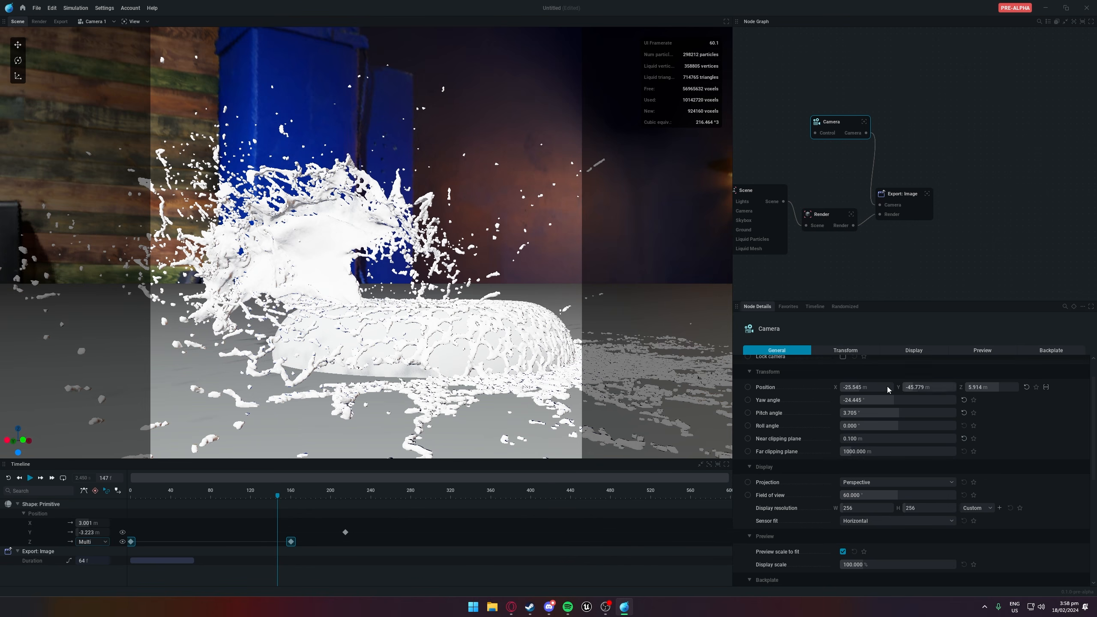
Try the Orthographic projection on the camera and return it to Perspective
{"action": "left_click", "coordinate": [895, 481]}
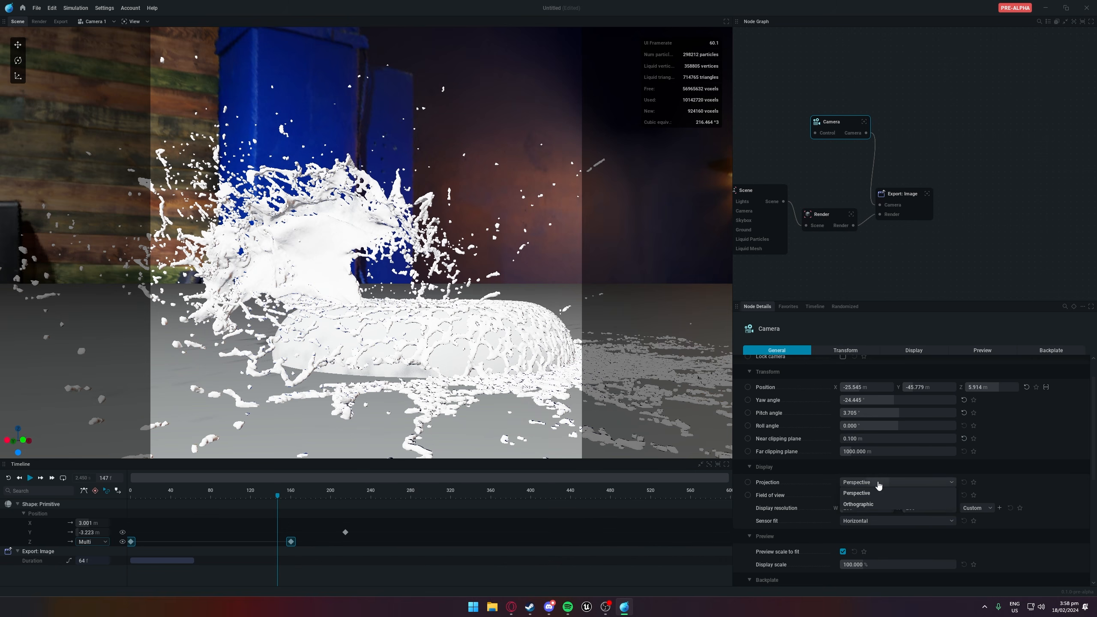
{"action": "left_click", "coordinate": [864, 508]}
{"action": "left_click", "coordinate": [881, 484]}
{"action": "left_click", "coordinate": [881, 496]}
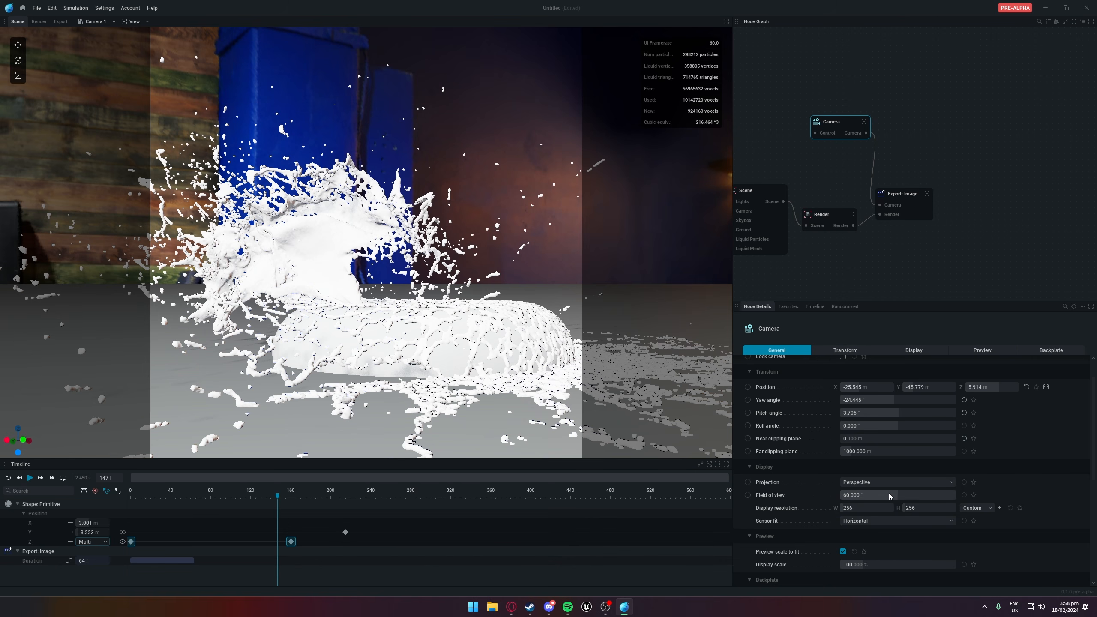
Try wider and narrower fields of view on the camera, down to 34°, and reset the field of view
{"action": "left_click_drag", "start_coordinate": [889, 498], "coordinate": [912, 498]}
{"action": "mouse_move", "coordinate": [892, 495]}
{"action": "left_mouse_down"}
{"action": "mouse_move", "coordinate": [869, 495]}
{"action": "mouse_move", "coordinate": [904, 496]}
{"action": "mouse_move", "coordinate": [873, 496]}
{"action": "left_mouse_up"}
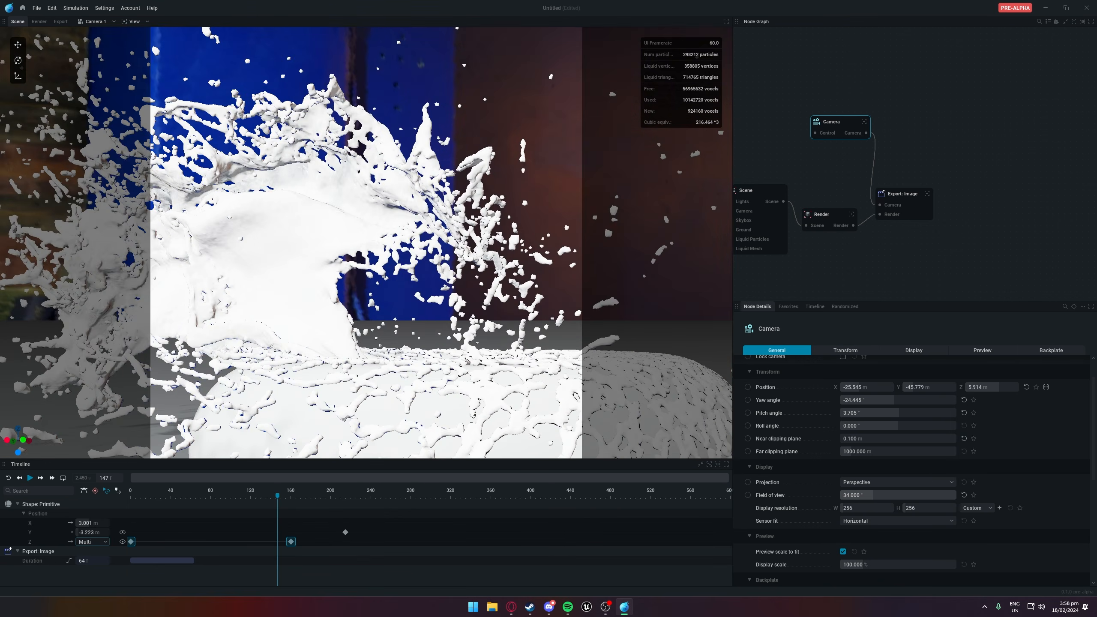
{"action": "left_click", "coordinate": [965, 496]}
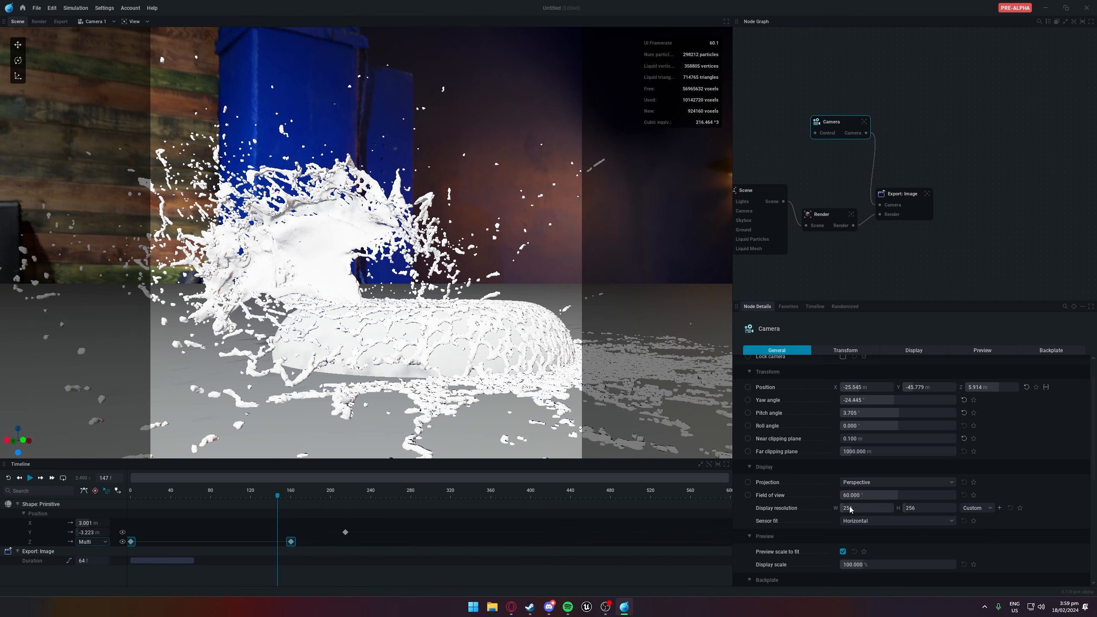
Try the 1080p, 4k and 1k Squared presets for the camera's display resolution
{"action": "left_click", "coordinate": [975, 507]}
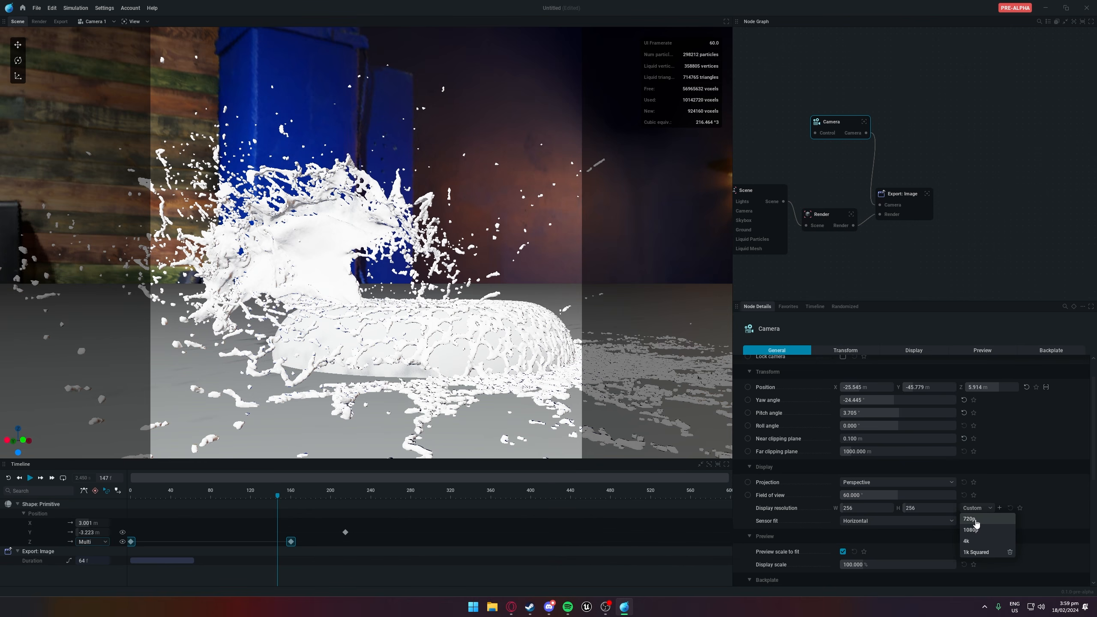
{"action": "left_click", "coordinate": [972, 529]}
{"action": "left_click", "coordinate": [977, 508]}
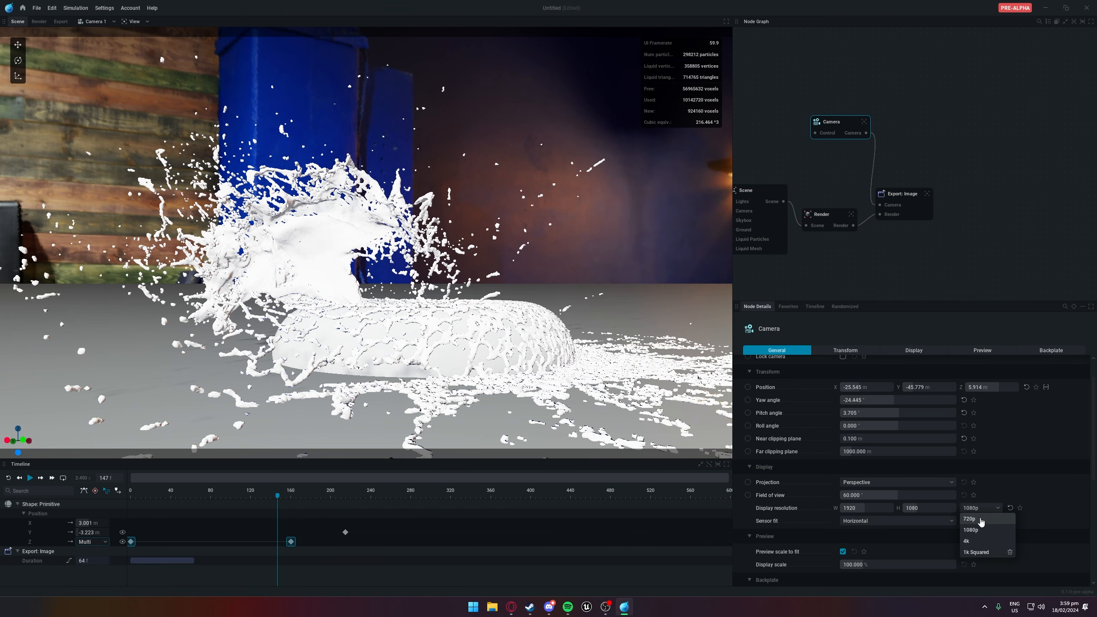
{"action": "left_click", "coordinate": [976, 541]}
{"action": "left_click", "coordinate": [979, 509]}
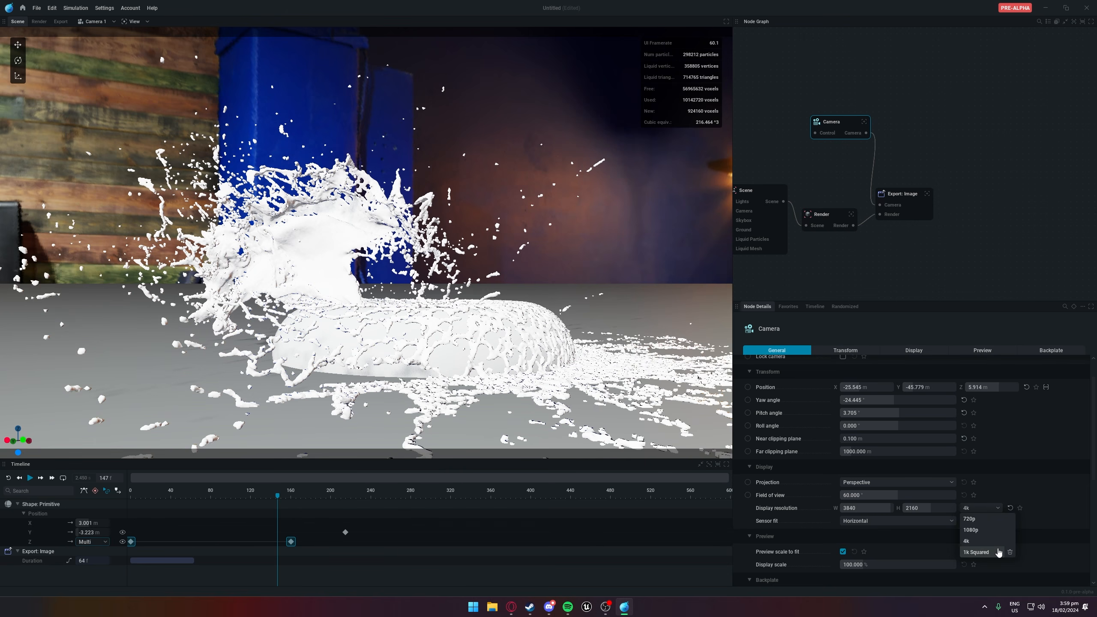
{"action": "left_click", "coordinate": [977, 553]}
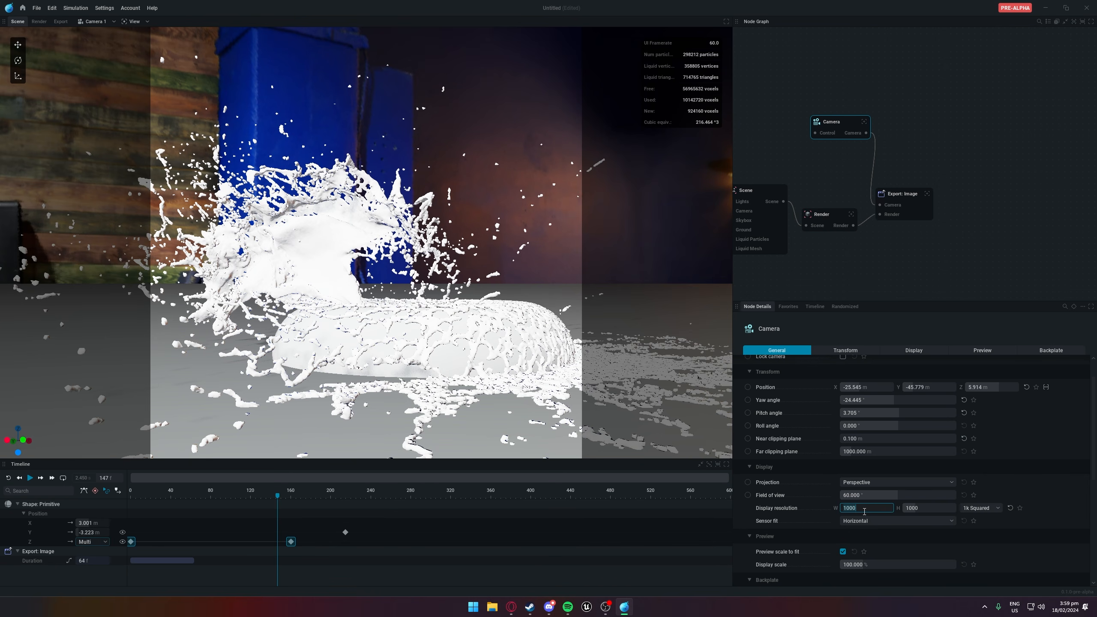
Set the camera's display resolution to 2000 by 2000
{"action": "type", "text": "2000"}
{"action": "left_click", "coordinate": [928, 508]}
{"action": "type", "text": "200"}
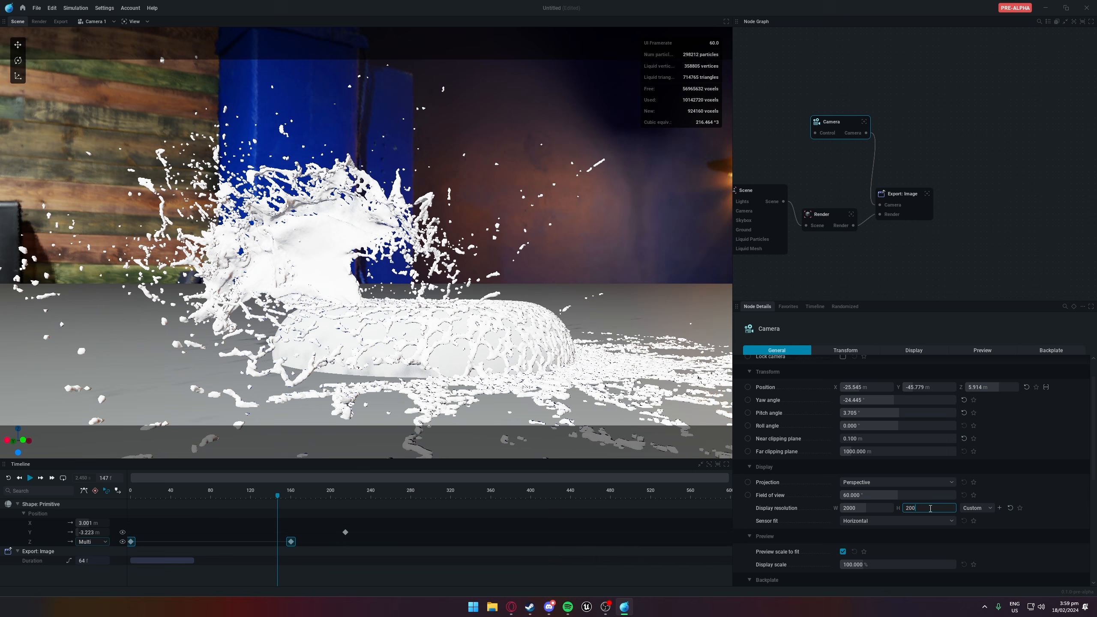
{"action": "type", "text": "0"}
Try to save the custom display resolution as a preset named "2k Squared" and check the preset list
{"action": "left_click", "coordinate": [1001, 509]}
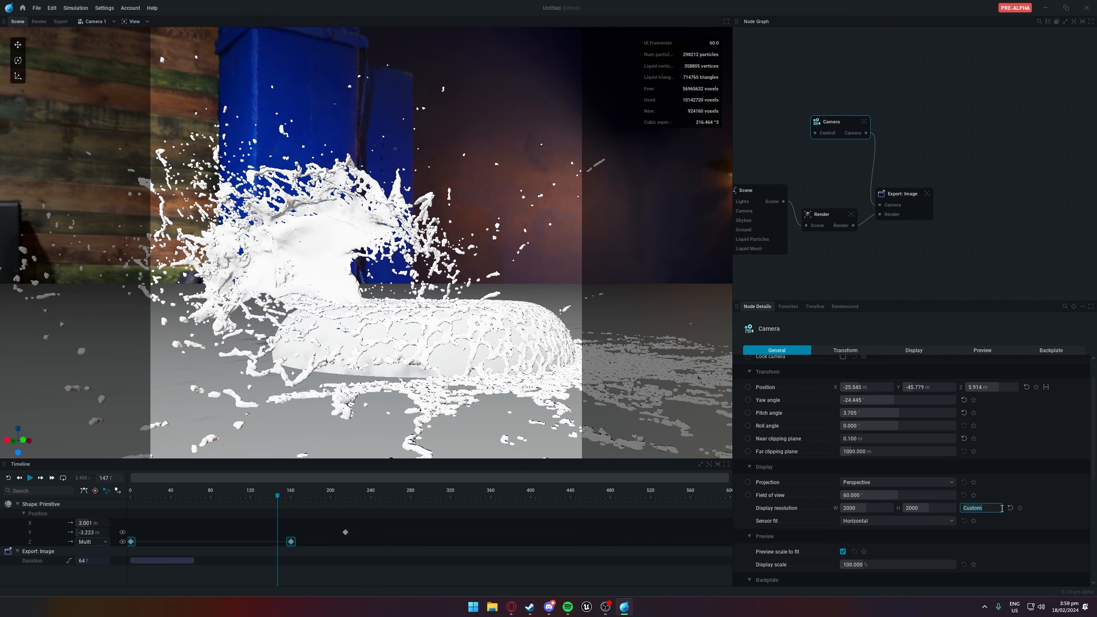
{"action": "type", "text": "2k Squared"}
{"action": "left_click", "coordinate": [1020, 542]}
{"action": "left_click", "coordinate": [987, 507]}
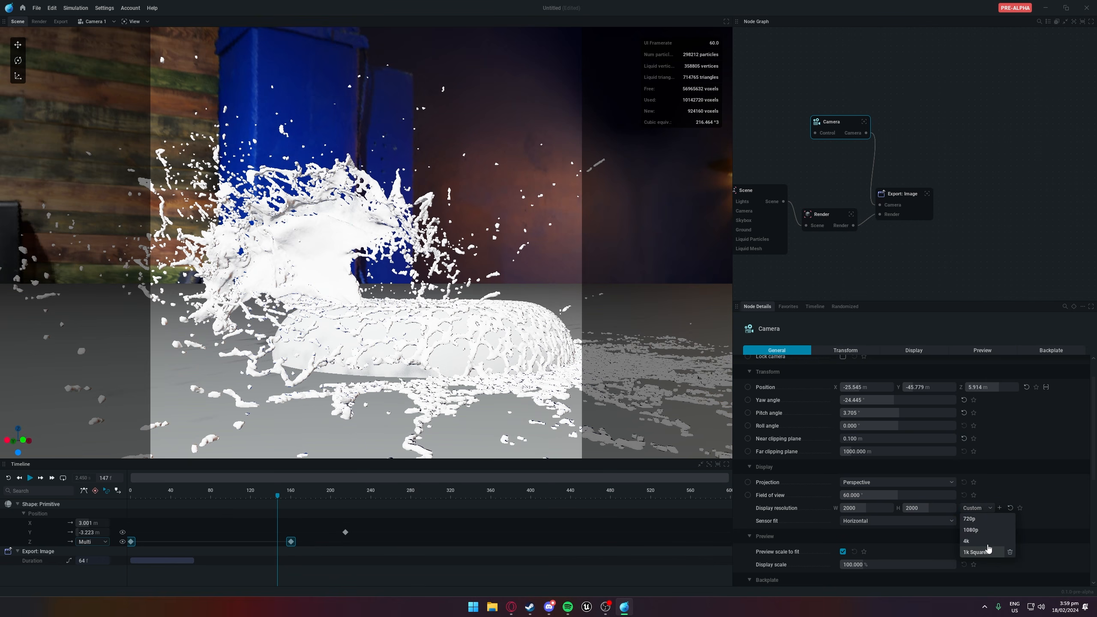
Save the 2000 by 2000 display resolution as a preset named "2K Squared" and check the preset list
{"action": "left_click", "coordinate": [1001, 508]}
{"action": "type", "text": "2"}
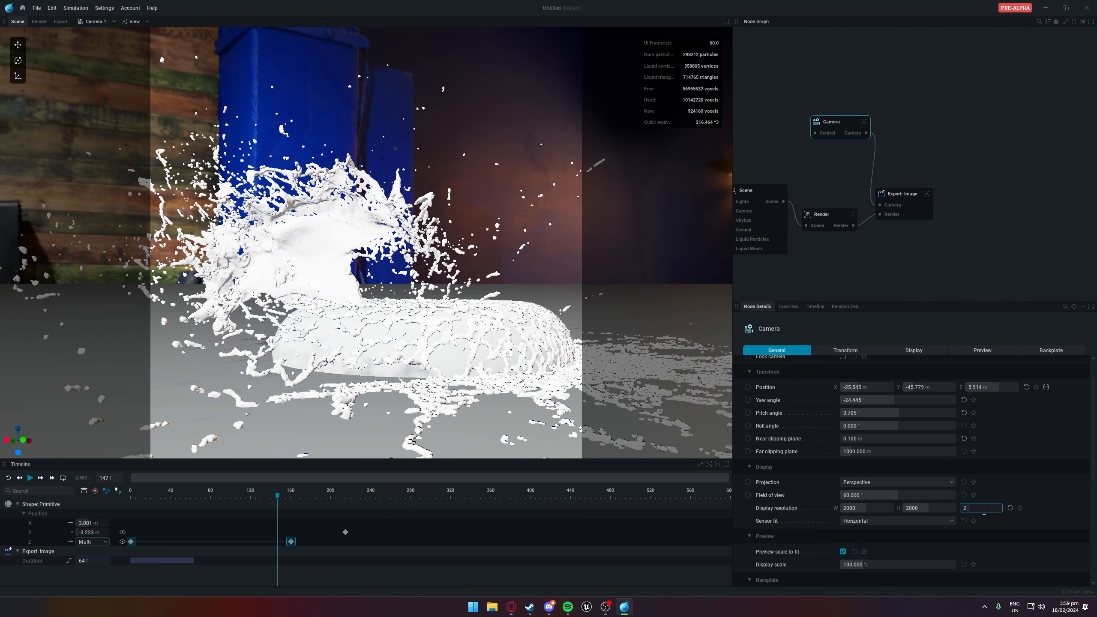
{"action": "type", "text": "K Squar..."}
{"action": "key", "text": "Return"}
{"action": "left_click", "coordinate": [983, 511]}
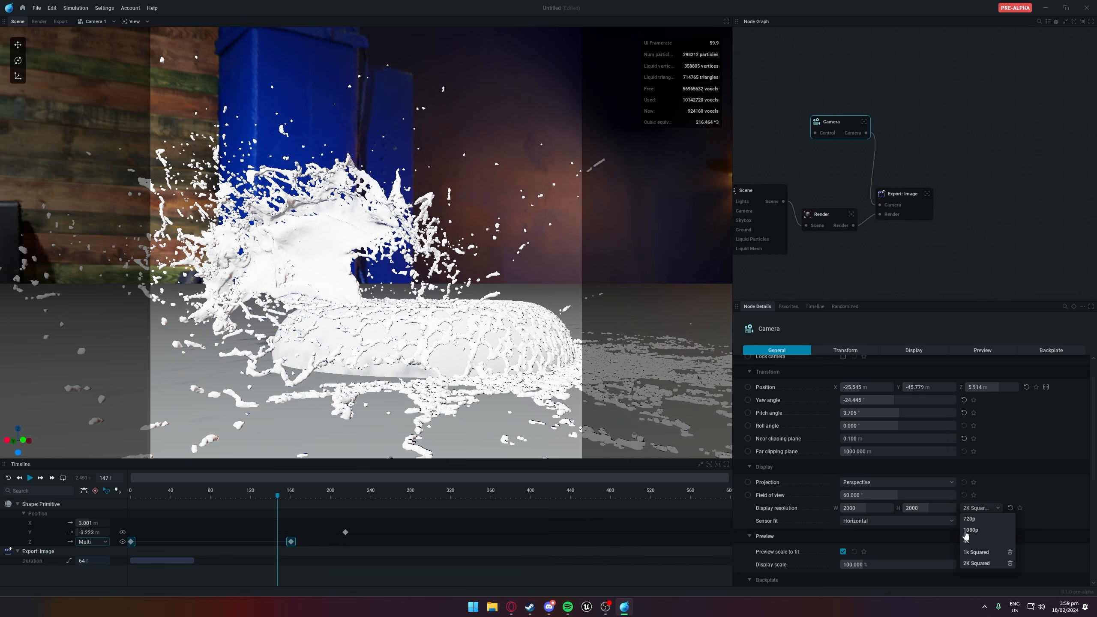
Mark the camera's display resolution as a favorite and check it among the favorite parameters
{"action": "left_click", "coordinate": [1021, 509]}
{"action": "left_click", "coordinate": [792, 306]}
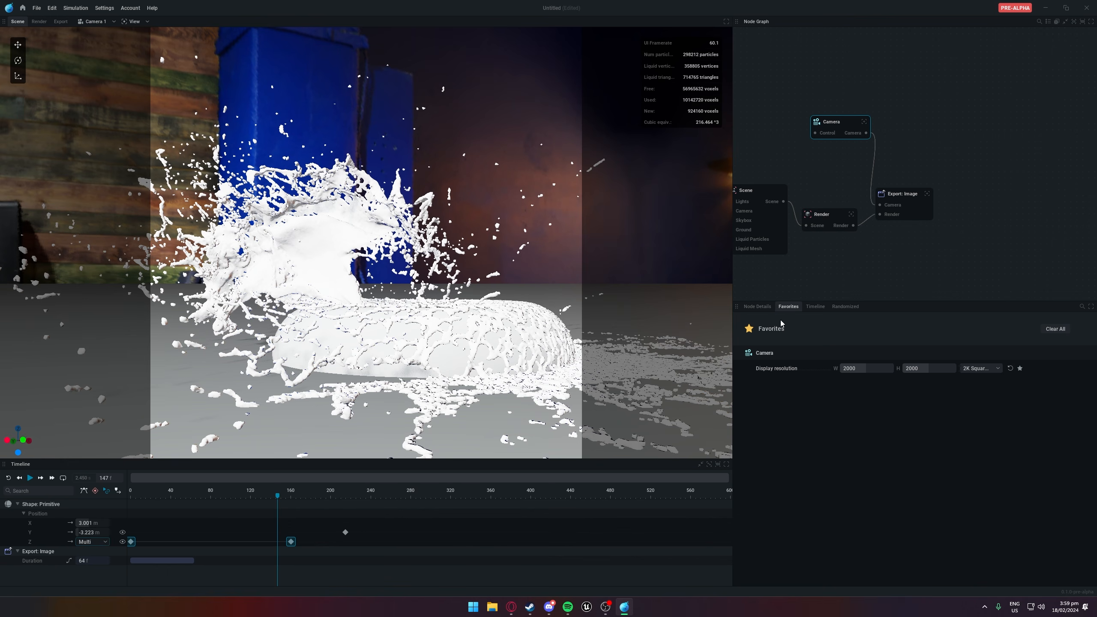
{"action": "left_click", "coordinate": [762, 306]}
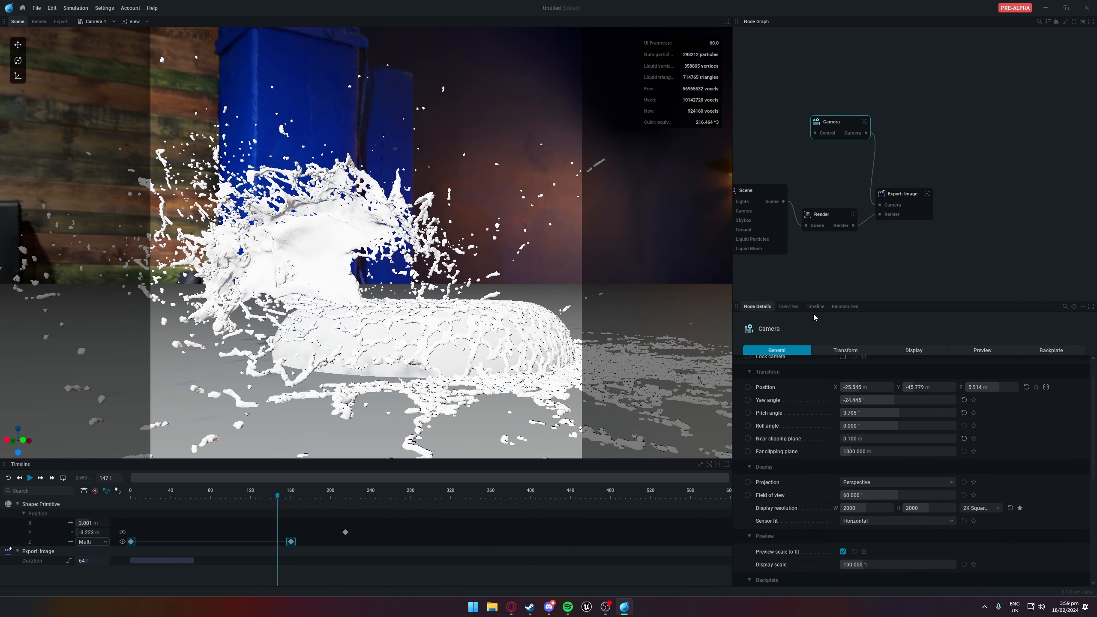
Review the overviews of timeline-driven, randomized and favorite parameters, and return to the camera's settings
{"action": "left_click", "coordinate": [814, 307]}
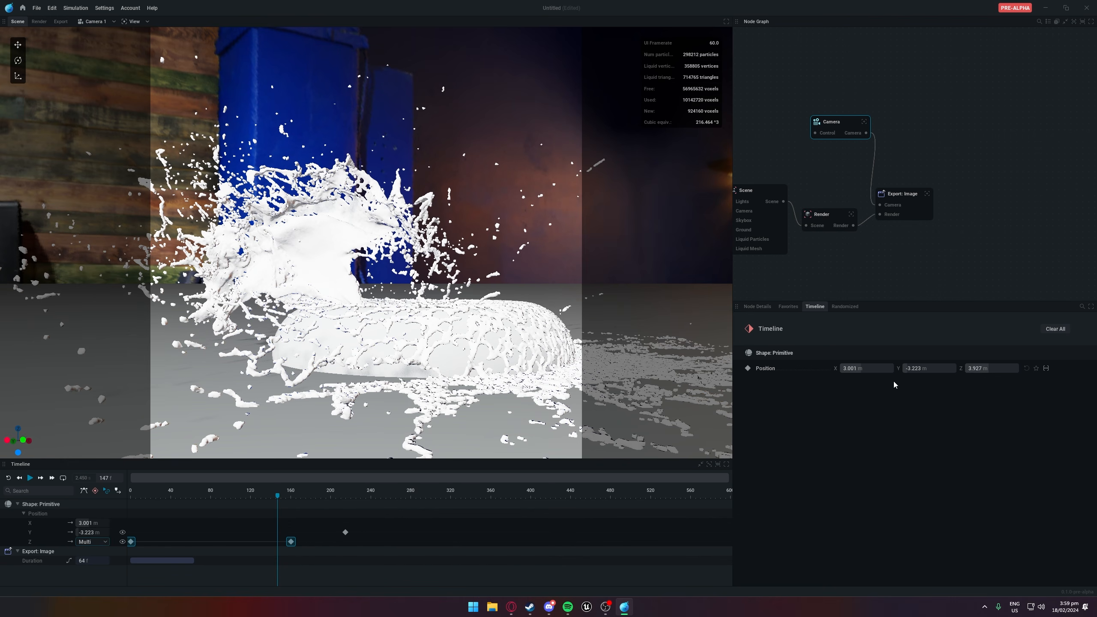
{"action": "left_click", "coordinate": [853, 307]}
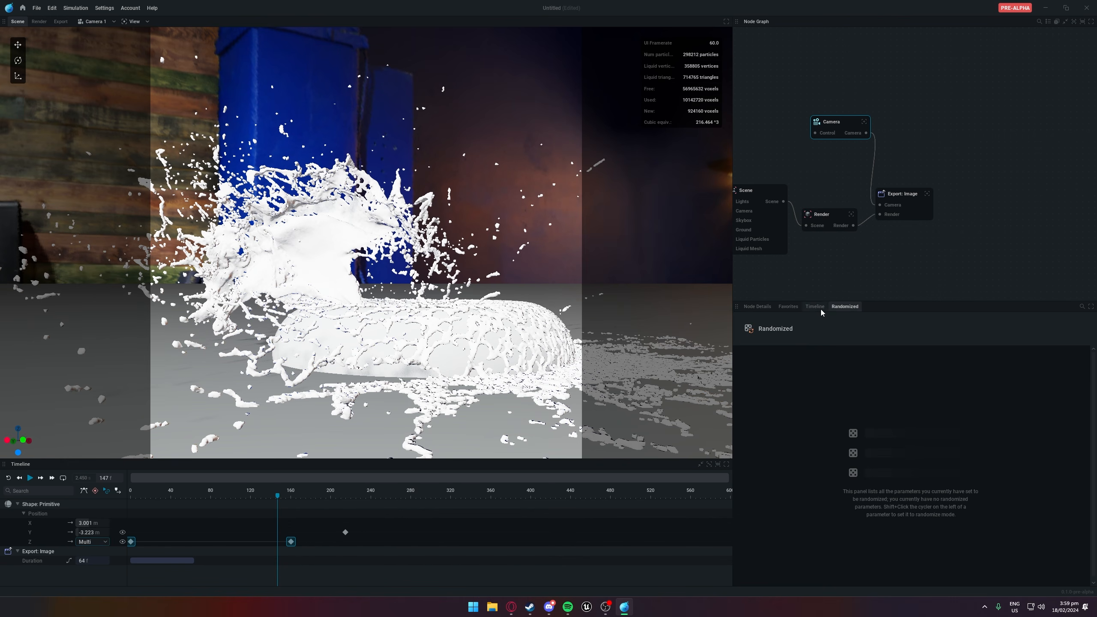
{"action": "left_click", "coordinate": [787, 307]}
{"action": "left_click", "coordinate": [758, 307]}
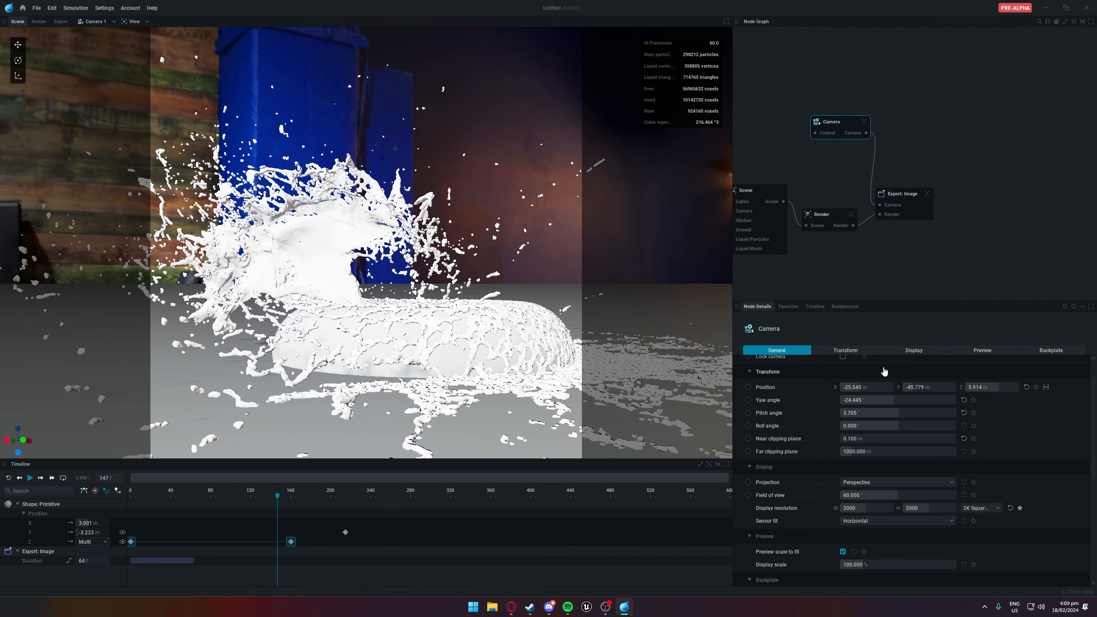
Try the camera's preview scale-to-fit option and a 75% display scale, and reset the display scale
{"action": "scroll", "coordinate": [898, 514], "scroll_direction": "down", "scroll_amount": 2}
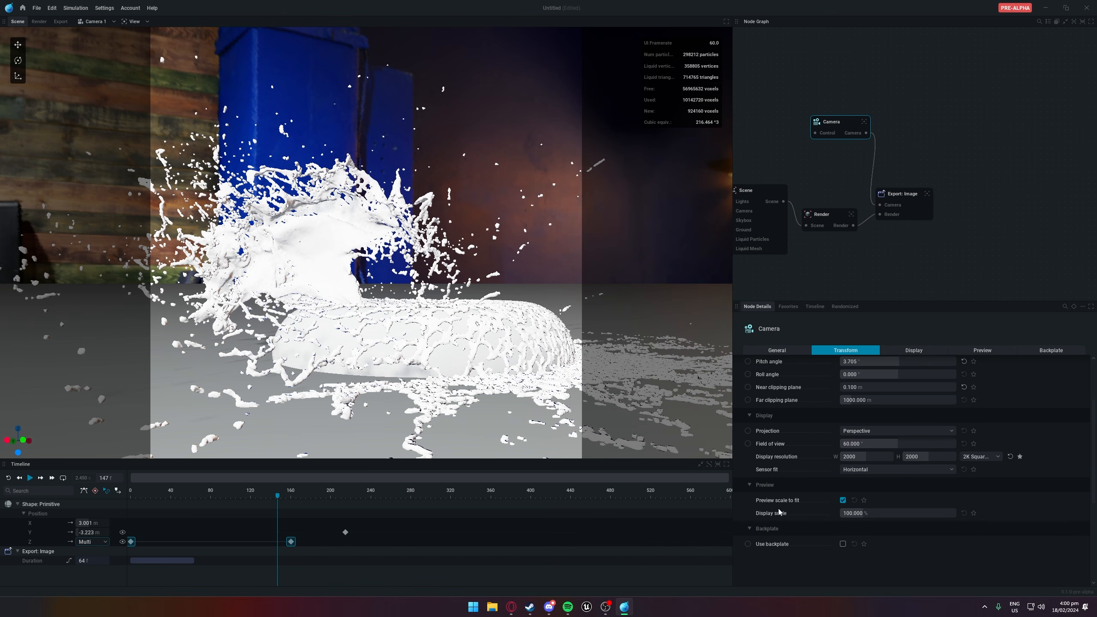
{"action": "left_click", "coordinate": [842, 501]}
{"action": "left_click_drag", "start_coordinate": [879, 513], "coordinate": [857, 513]}
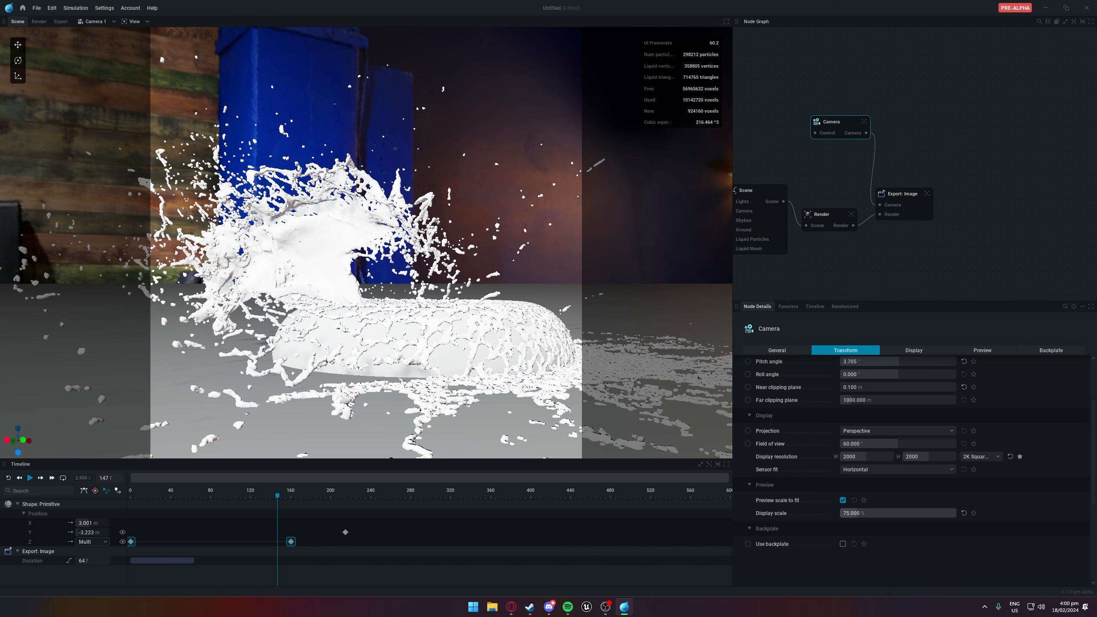
{"action": "left_click", "coordinate": [963, 513]}
Enable the camera's backplate to examine its import and blend options, and disable it again
{"action": "left_click", "coordinate": [842, 544]}
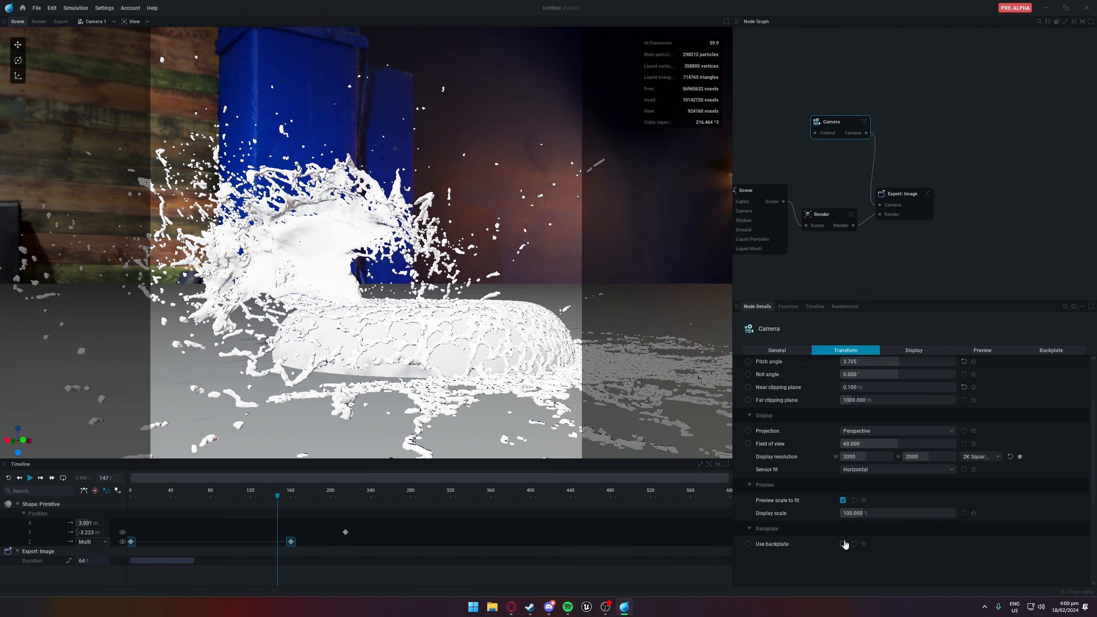
{"action": "scroll", "coordinate": [841, 532], "scroll_direction": "down", "scroll_amount": 2}
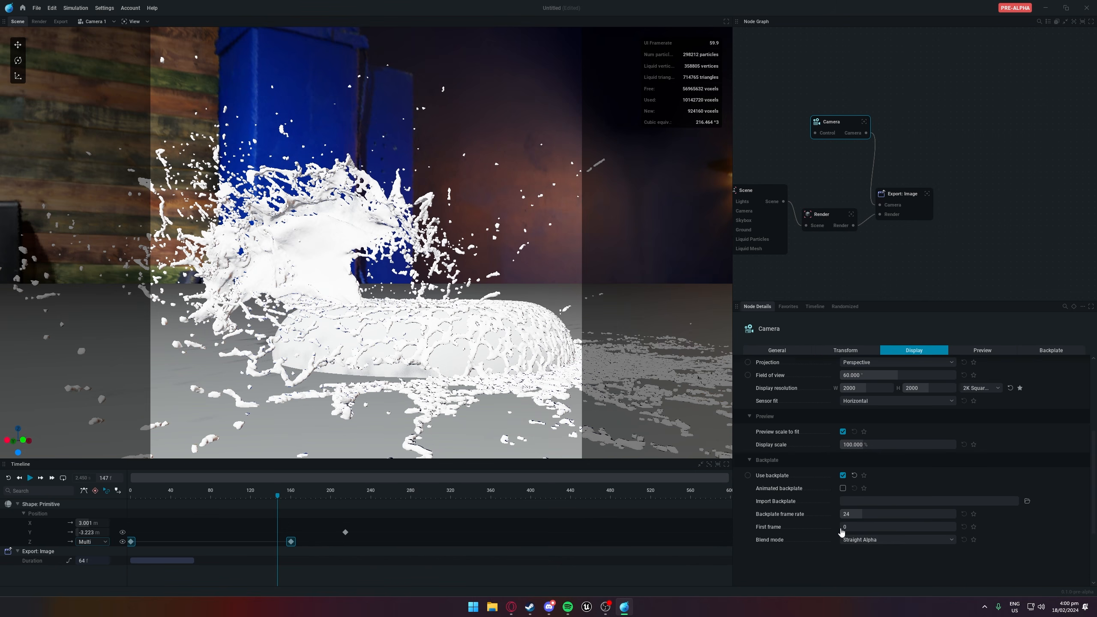
{"action": "left_click", "coordinate": [842, 475]}
Move the Export: Image node slightly away from the Render node and open its settings
{"action": "left_click_drag", "start_coordinate": [903, 195], "coordinate": [930, 181]}
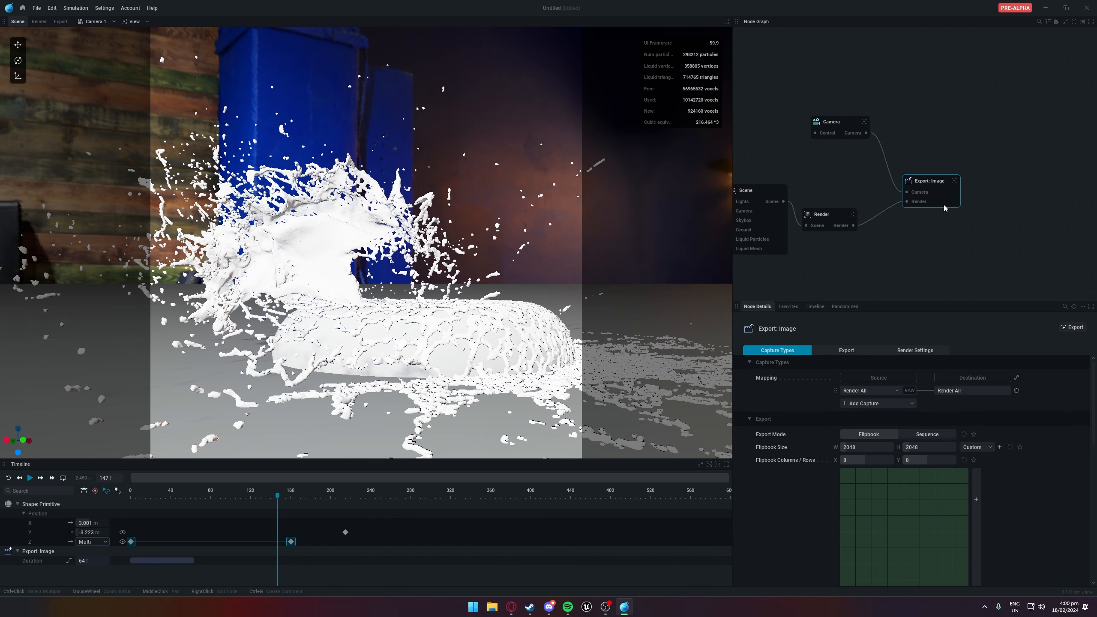
Add an Export: Mesh node fed by the simulation's Mesh output
{"action": "left_click_drag", "start_coordinate": [854, 226], "coordinate": [946, 257]}
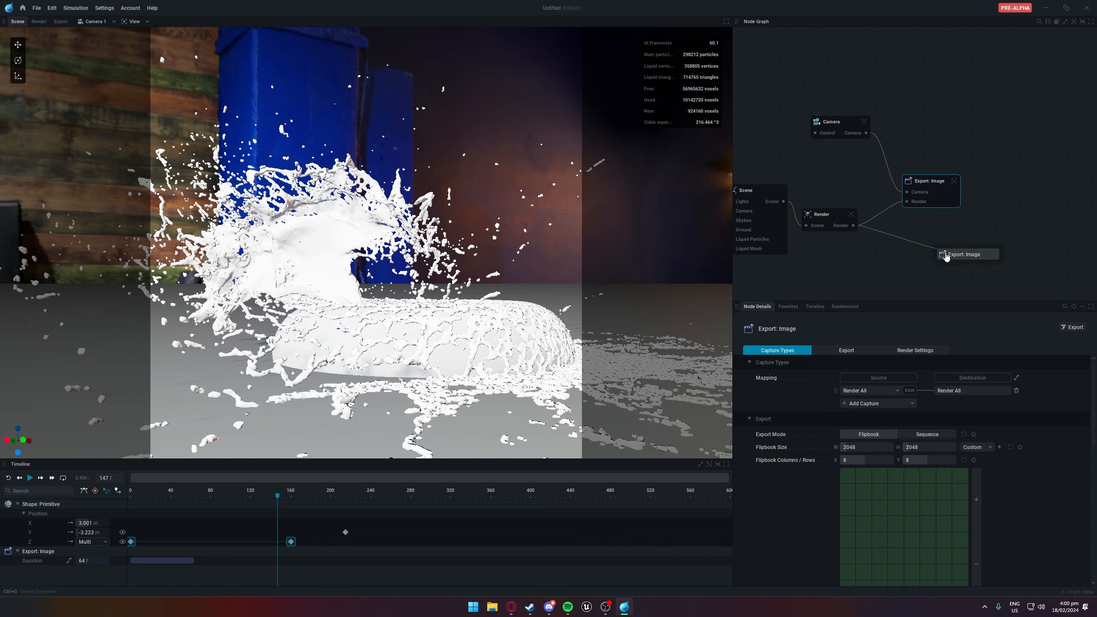
{"action": "left_click", "coordinate": [974, 240]}
{"action": "middle_click_drag", "start_coordinate": [935, 206], "coordinate": [976, 154]}
{"action": "scroll", "coordinate": [976, 154], "scroll_direction": "down", "scroll_amount": 1}
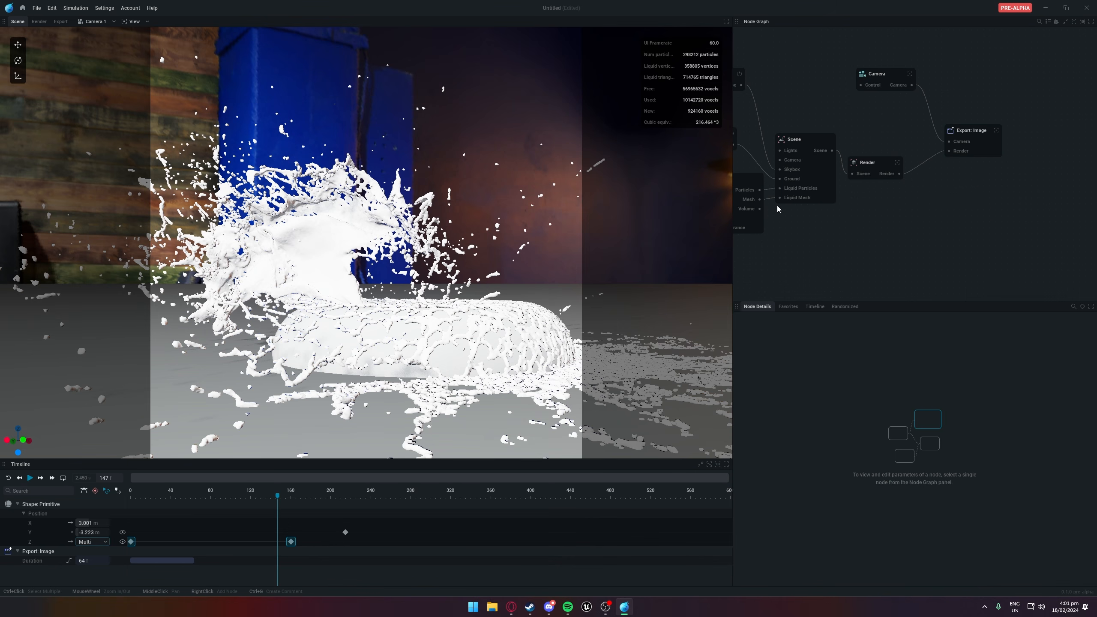
{"action": "left_click_drag", "start_coordinate": [760, 199], "coordinate": [914, 241]}
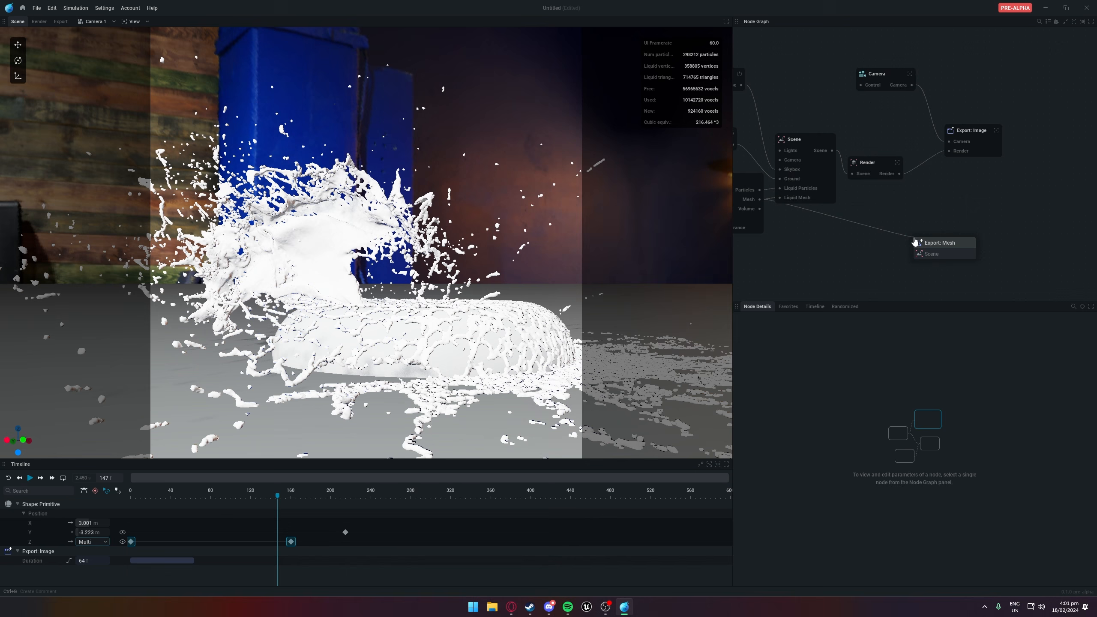
{"action": "left_click", "coordinate": [950, 242]}
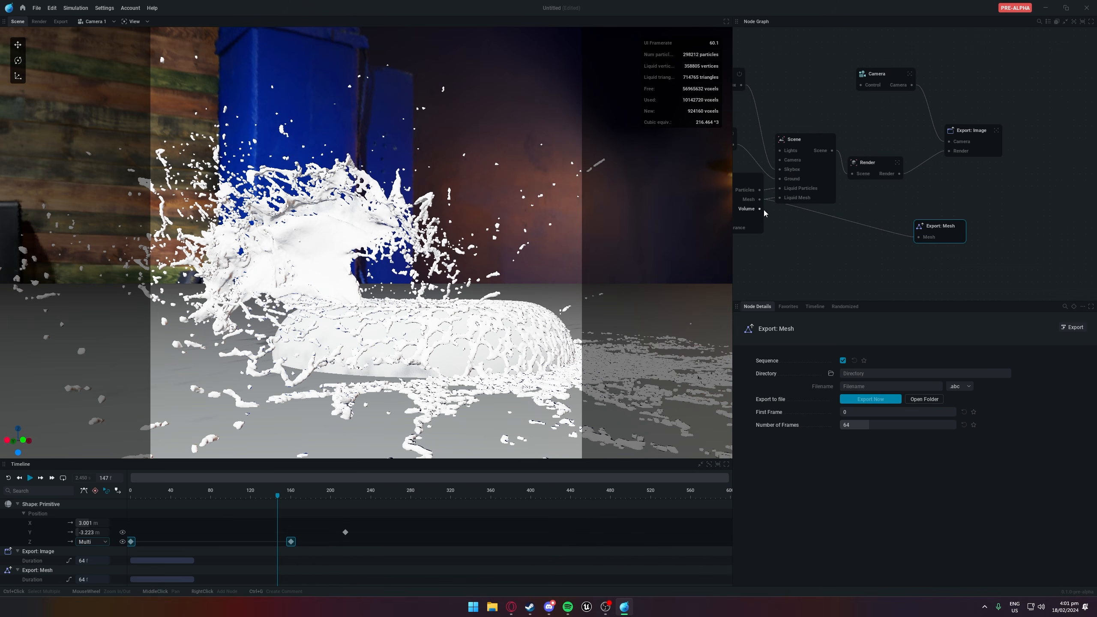
Add an Export: Particles node, connect it to the simulation's Particles output, and line up the mesh export node above it
{"action": "right_click", "coordinate": [880, 264]}
{"action": "mouse_move", "coordinate": [912, 422]}
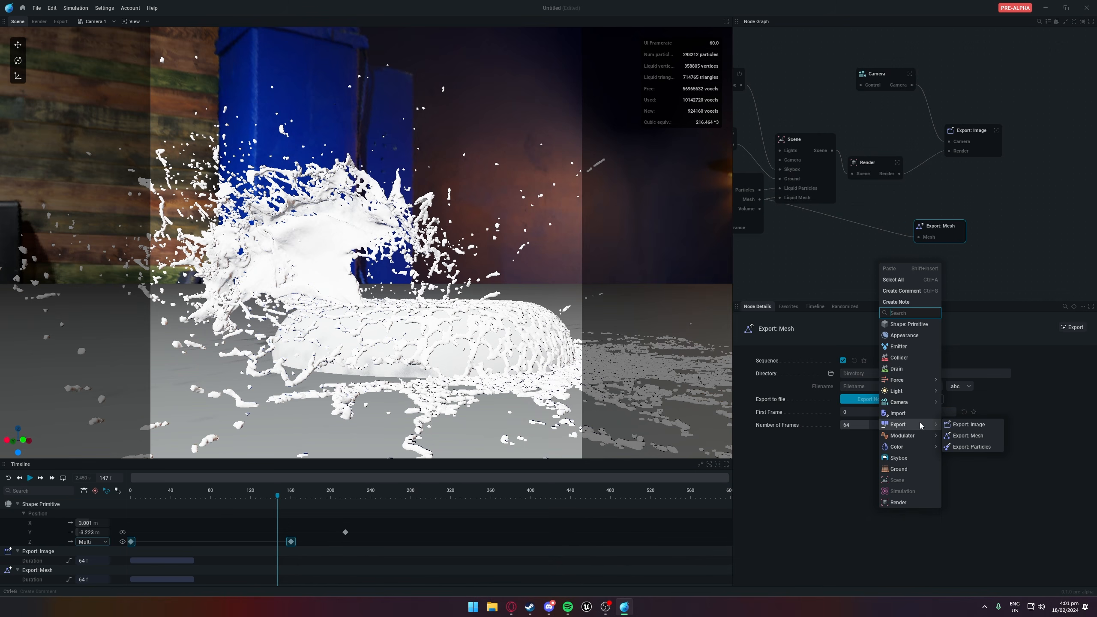
{"action": "left_click", "coordinate": [972, 447]}
{"action": "left_click_drag", "start_coordinate": [885, 281], "coordinate": [761, 187]}
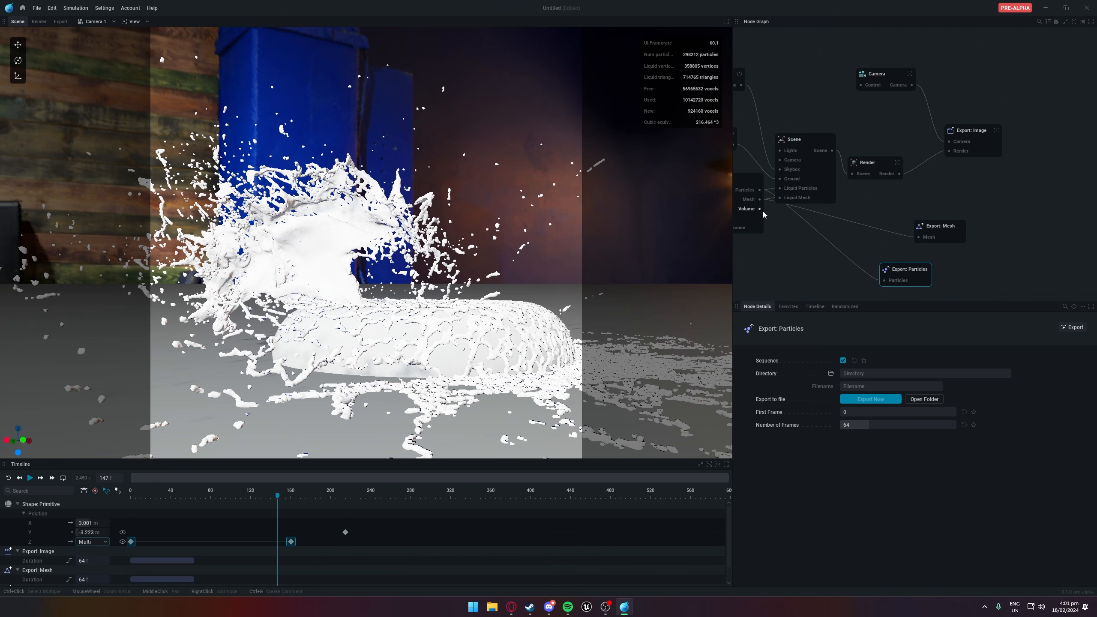
{"action": "left_click", "coordinate": [802, 244]}
{"action": "left_click_drag", "start_coordinate": [897, 268], "coordinate": [897, 230]}
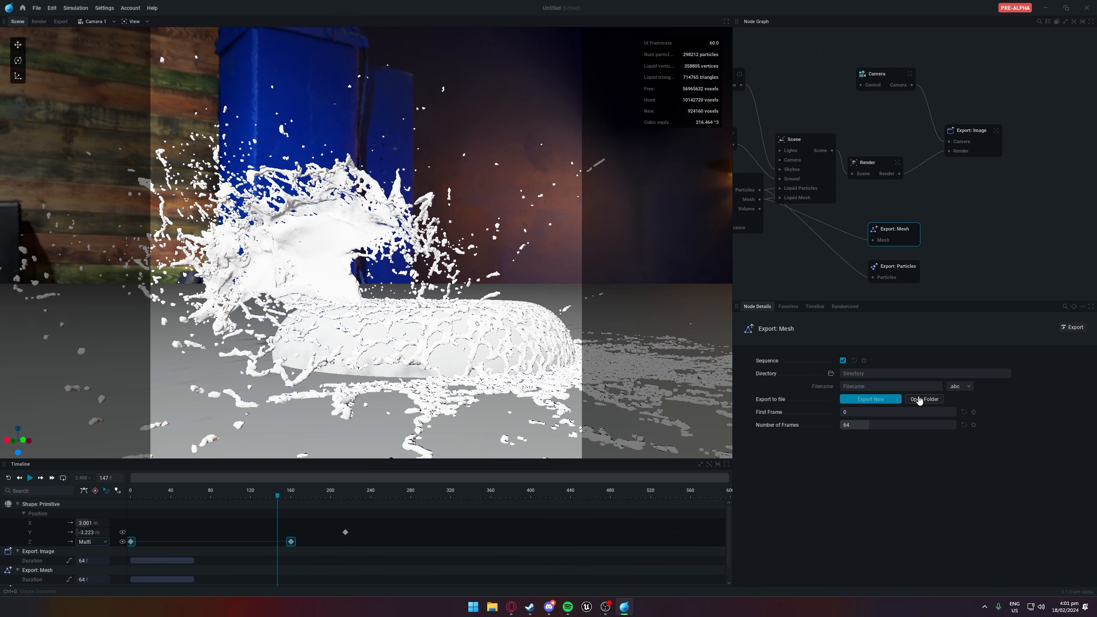
Examine the file format options of the mesh export and open the particle export's settings
{"action": "left_click", "coordinate": [960, 386]}
{"action": "left_click", "coordinate": [968, 390]}
{"action": "left_click", "coordinate": [962, 388]}
{"action": "left_click", "coordinate": [959, 394]}
{"action": "left_click", "coordinate": [890, 271]}
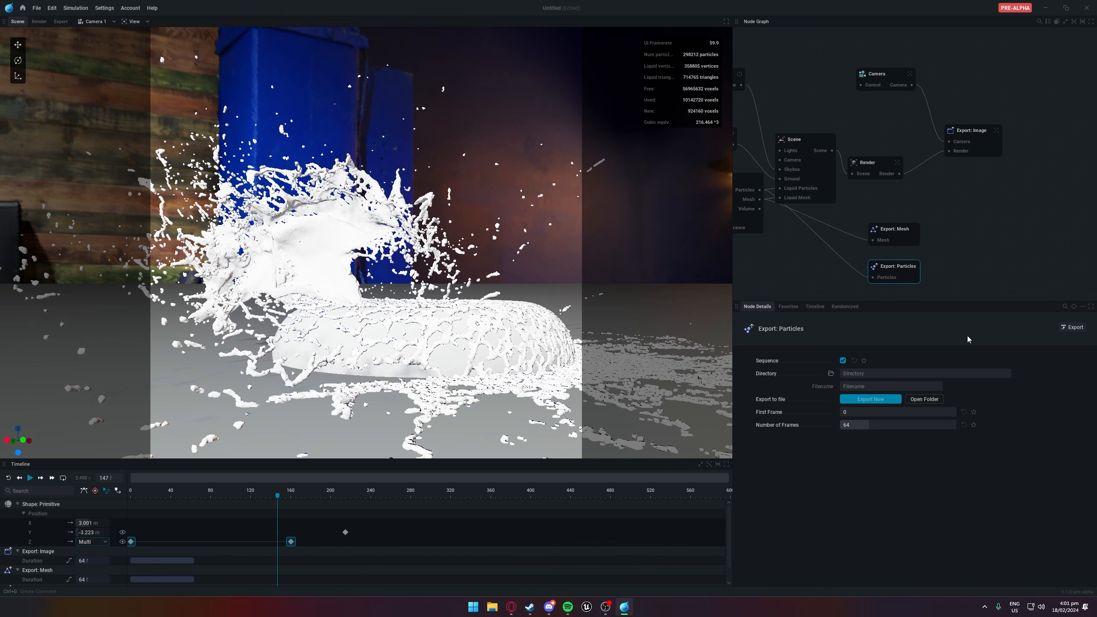
Open the Export: Image node's settings and move the node slightly away from the Render node
{"action": "left_click", "coordinate": [993, 234]}
{"action": "left_click", "coordinate": [980, 135]}
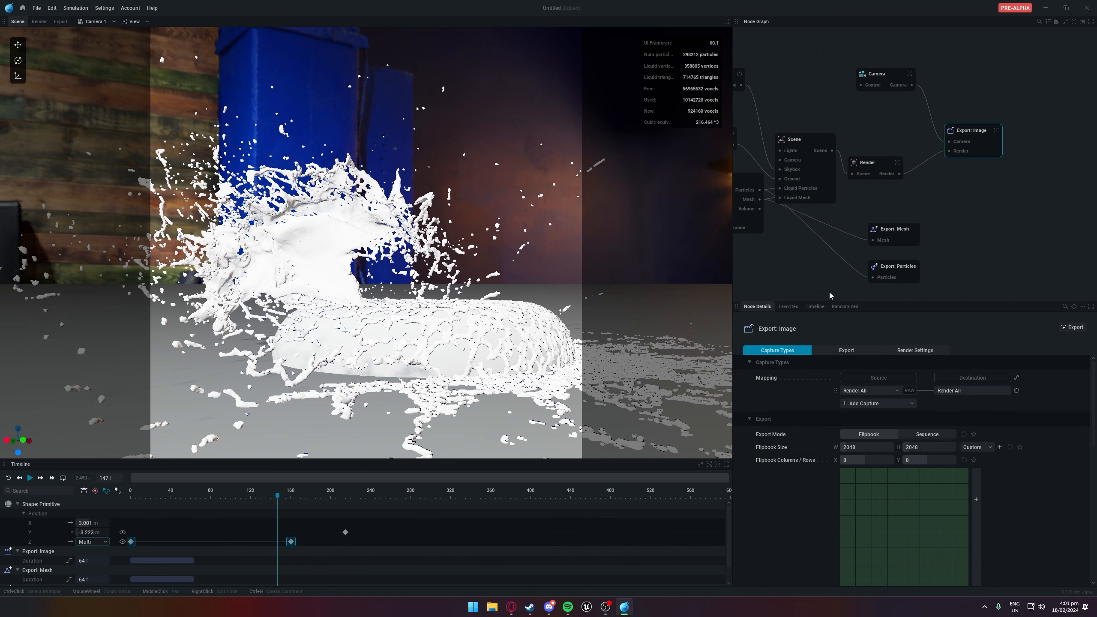
{"action": "left_click_drag", "start_coordinate": [967, 132], "coordinate": [974, 128]}
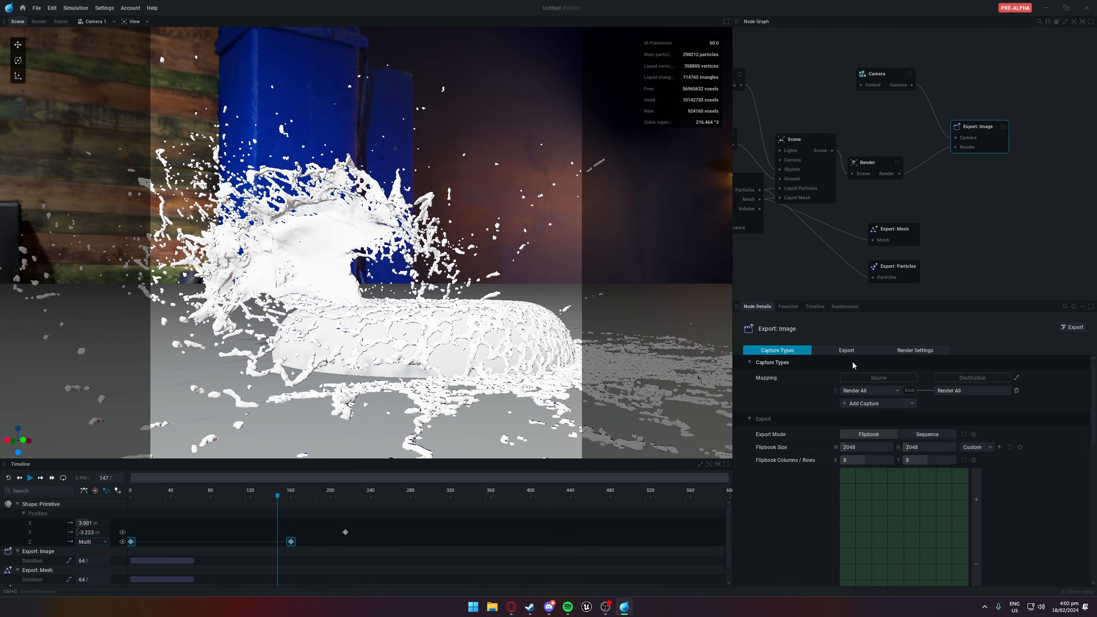
Try the Render Viewport, Alpha and Refract capture sources for the image export, and set the source back to Render All
{"action": "left_click", "coordinate": [874, 391]}
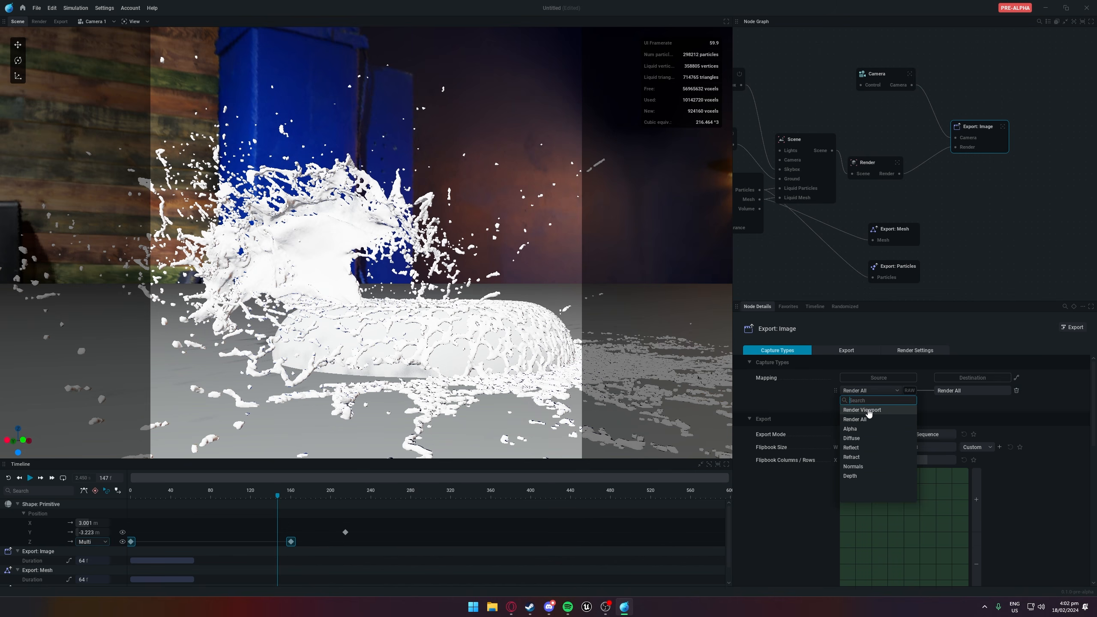
{"action": "left_click", "coordinate": [881, 413]}
{"action": "left_click", "coordinate": [883, 391]}
{"action": "left_click", "coordinate": [863, 429]}
{"action": "left_click", "coordinate": [881, 391]}
{"action": "left_click", "coordinate": [857, 457]}
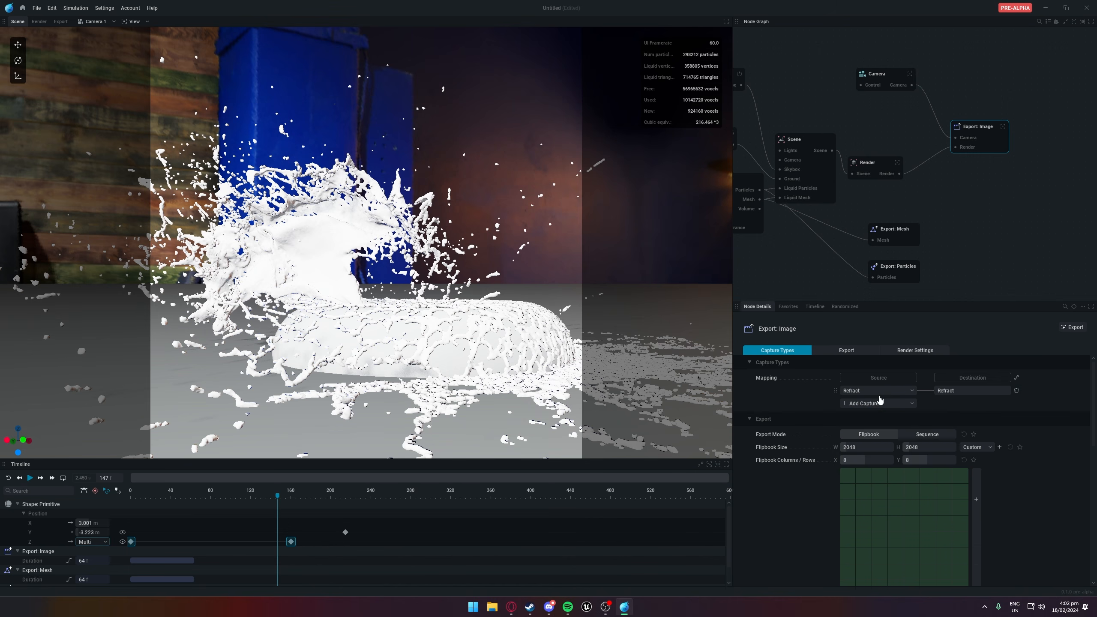
{"action": "left_click", "coordinate": [878, 391]}
{"action": "left_click", "coordinate": [875, 417]}
Add a Depth capture to the image export's mapping and remove it again
{"action": "left_click", "coordinate": [877, 404]}
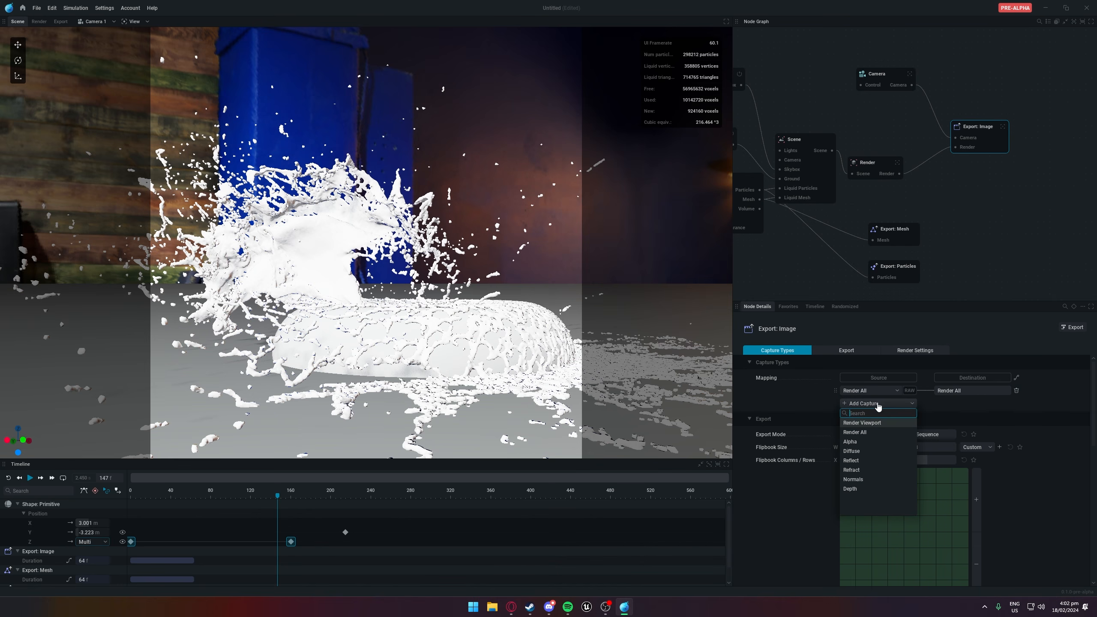
{"action": "left_click", "coordinate": [863, 490]}
{"action": "left_click", "coordinate": [1015, 405]}
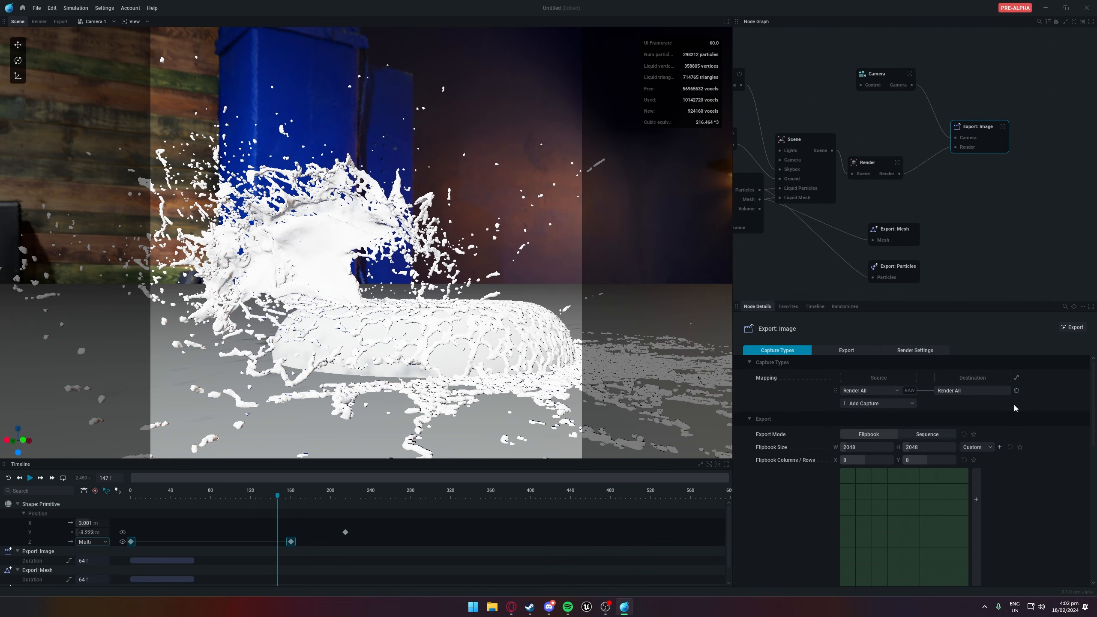
Examine the available capture sources in the image export's mapping, keeping Render All
{"action": "scroll", "coordinate": [875, 402], "scroll_direction": "down", "scroll_amount": 2}
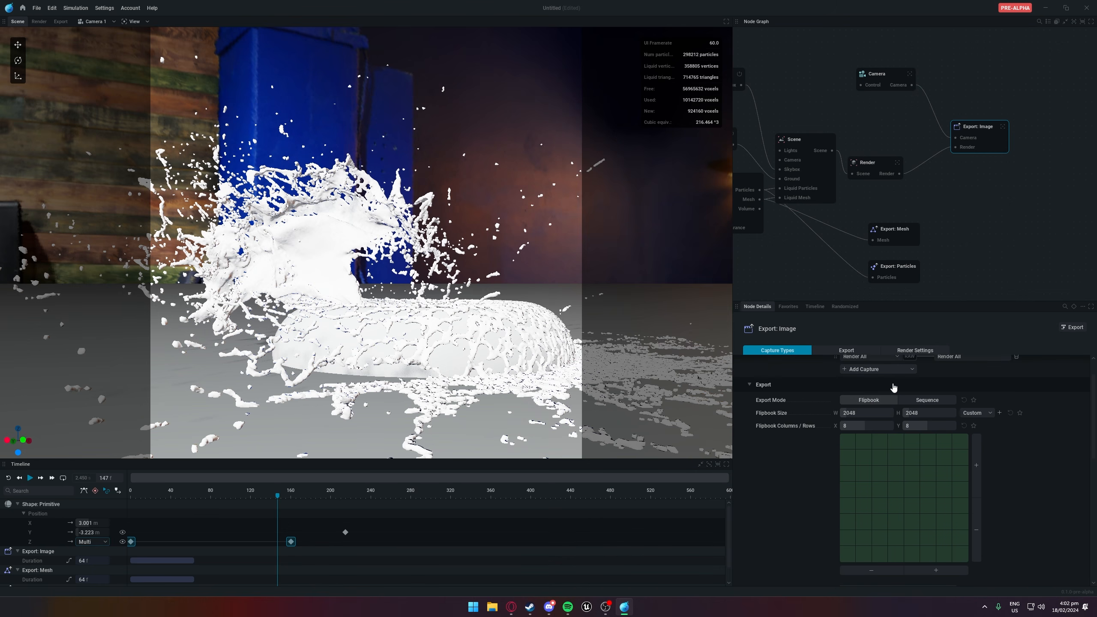
{"action": "scroll", "coordinate": [893, 387], "scroll_direction": "up", "scroll_amount": 2}
{"action": "left_click", "coordinate": [897, 390]}
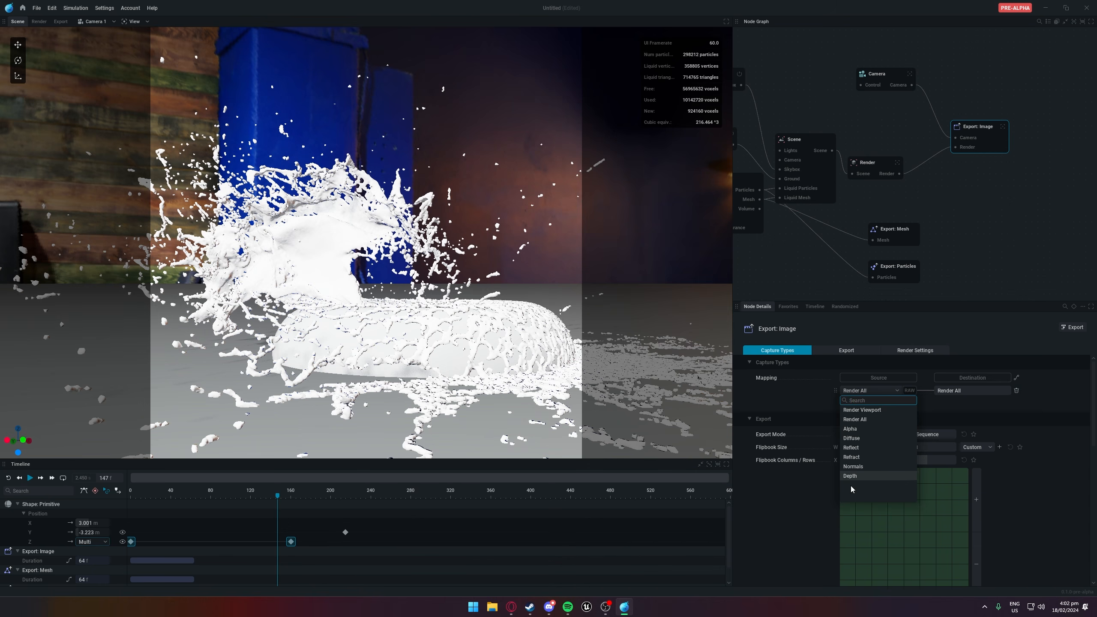
{"action": "left_click", "coordinate": [786, 403]}
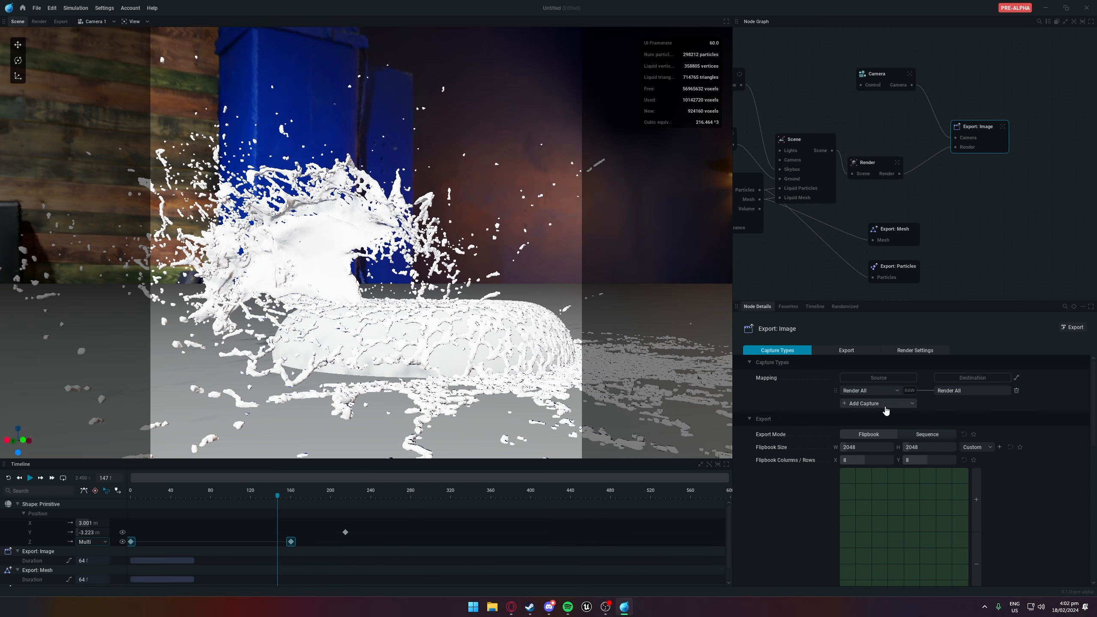
Try the Sequence export mode, return to Flipbook, and review the flipbook size and its columns and rows
{"action": "scroll", "coordinate": [916, 413], "scroll_direction": "down", "scroll_amount": 3}
{"action": "scroll", "coordinate": [911, 392], "scroll_direction": "up", "scroll_amount": 3}
{"action": "scroll", "coordinate": [870, 434], "scroll_direction": "down", "scroll_amount": 2}
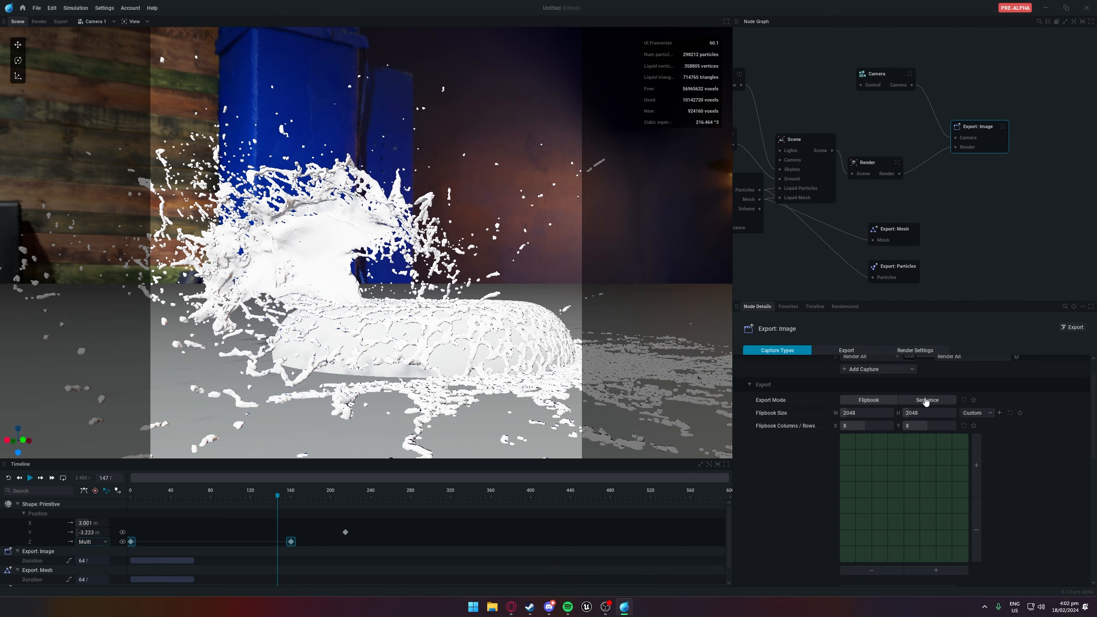
{"action": "left_click", "coordinate": [926, 400]}
{"action": "left_click", "coordinate": [863, 400]}
{"action": "scroll", "coordinate": [884, 424], "scroll_direction": "down", "scroll_amount": 3}
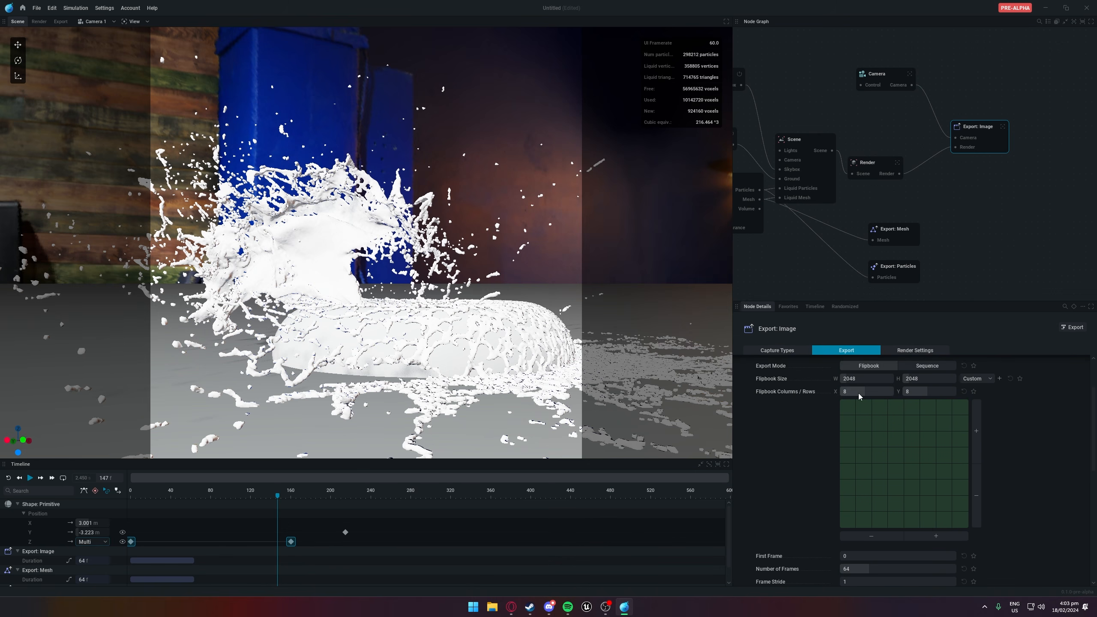
{"action": "scroll", "coordinate": [889, 402], "scroll_direction": "up", "scroll_amount": 3}
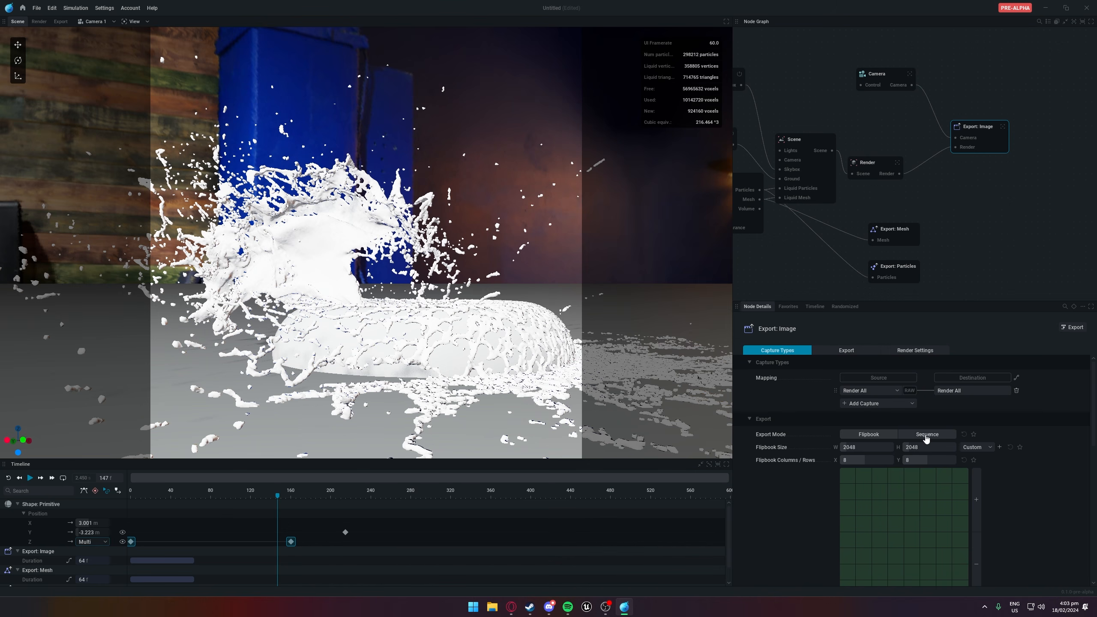
Set the export mode to Sequence and the image size to the 2K Squared preset, checking it against the camera's display resolution
{"action": "left_click", "coordinate": [926, 435]}
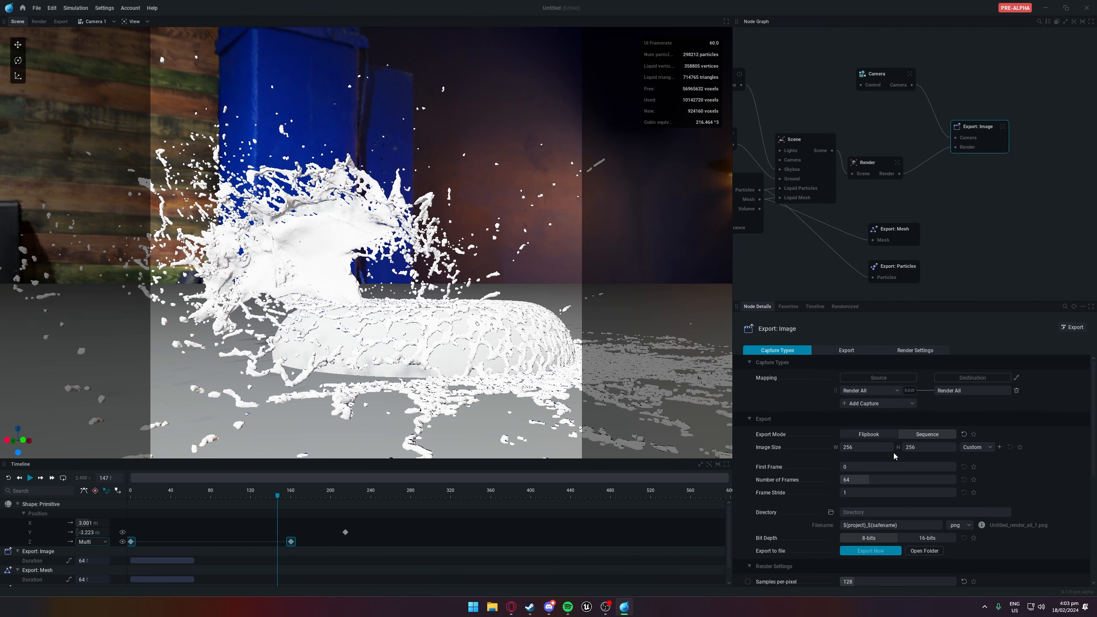
{"action": "left_click", "coordinate": [864, 446]}
{"action": "left_click", "coordinate": [980, 448]}
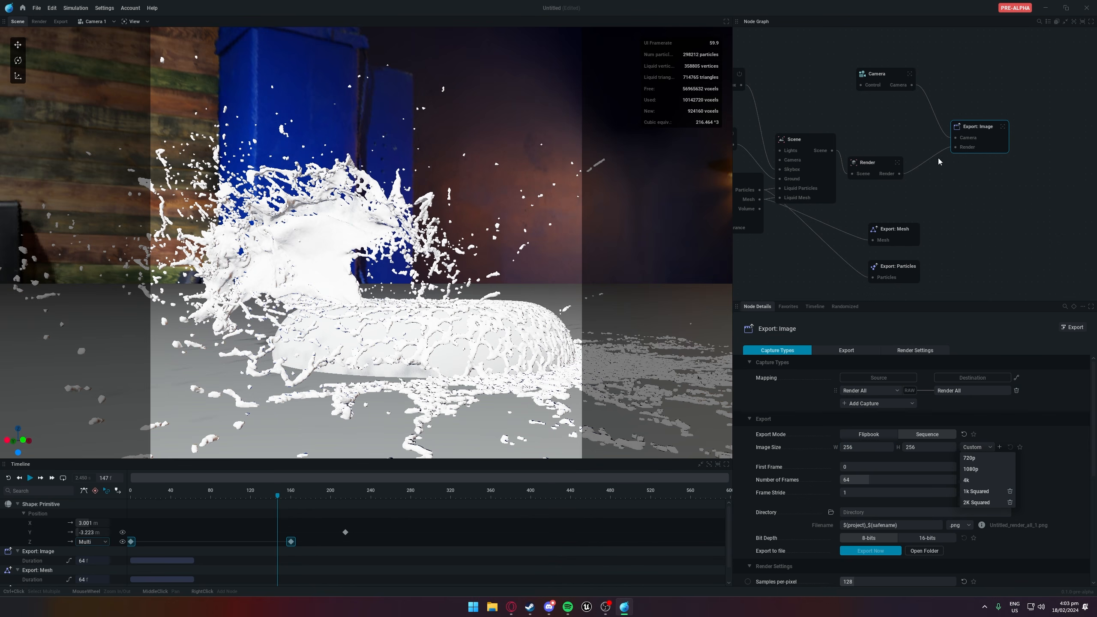
{"action": "left_click", "coordinate": [865, 80]}
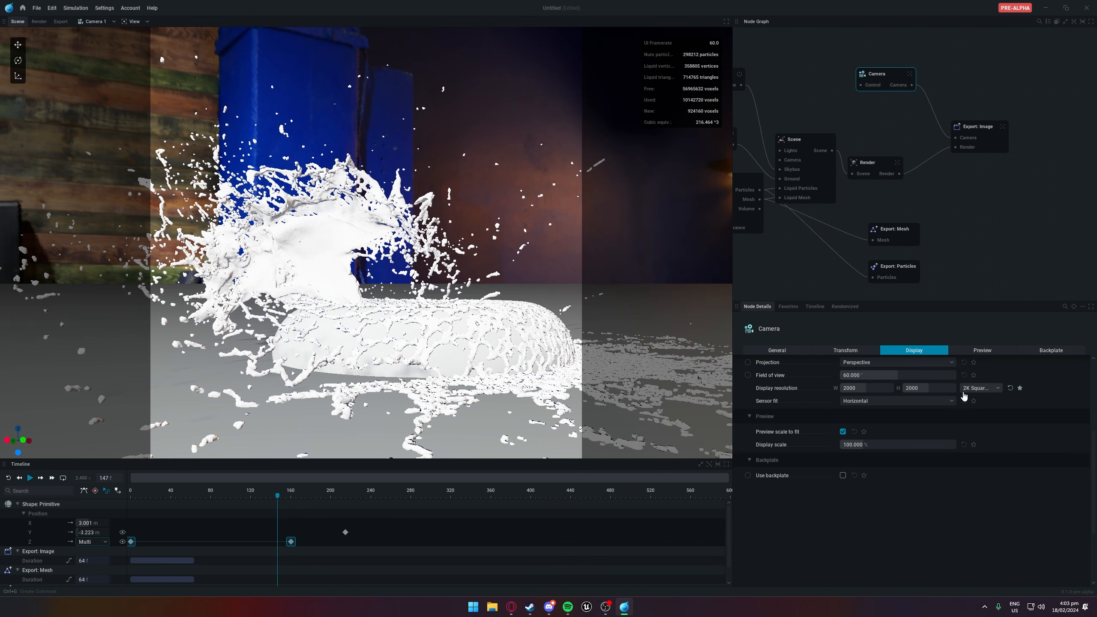
{"action": "left_click", "coordinate": [977, 131]}
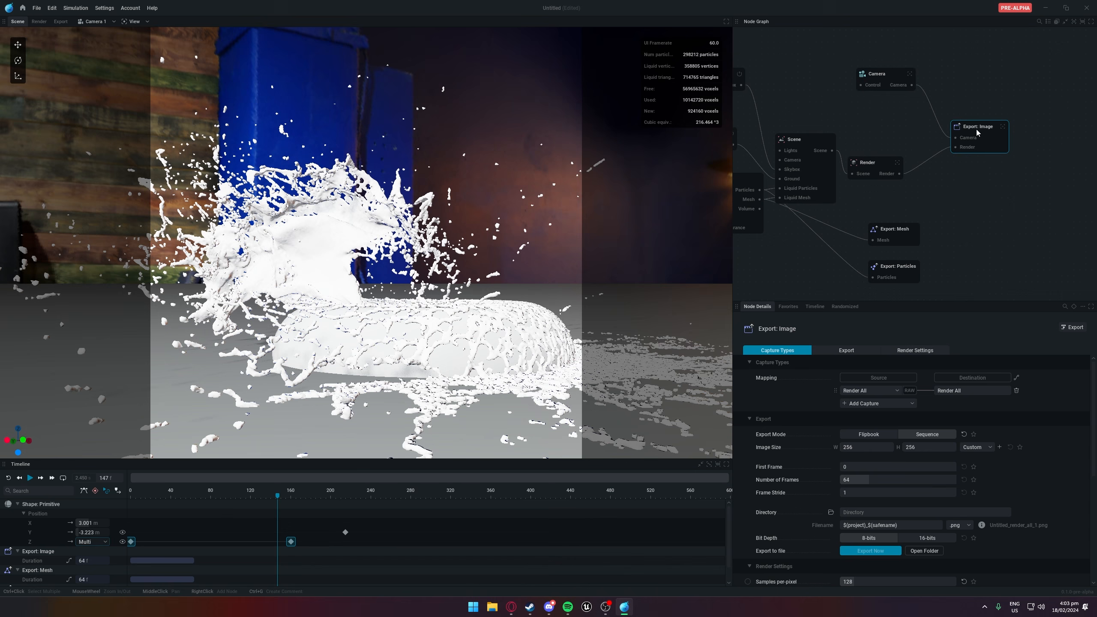
{"action": "left_click", "coordinate": [988, 450]}
{"action": "left_click", "coordinate": [984, 503]}
{"action": "left_click", "coordinate": [885, 75]}
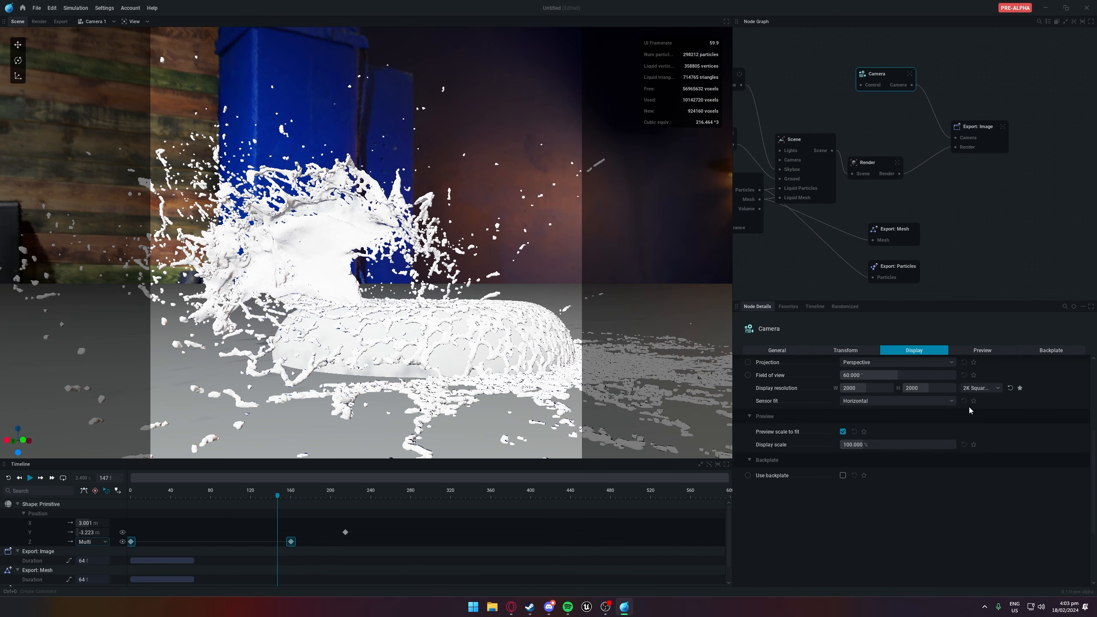
{"action": "left_click", "coordinate": [973, 129]}
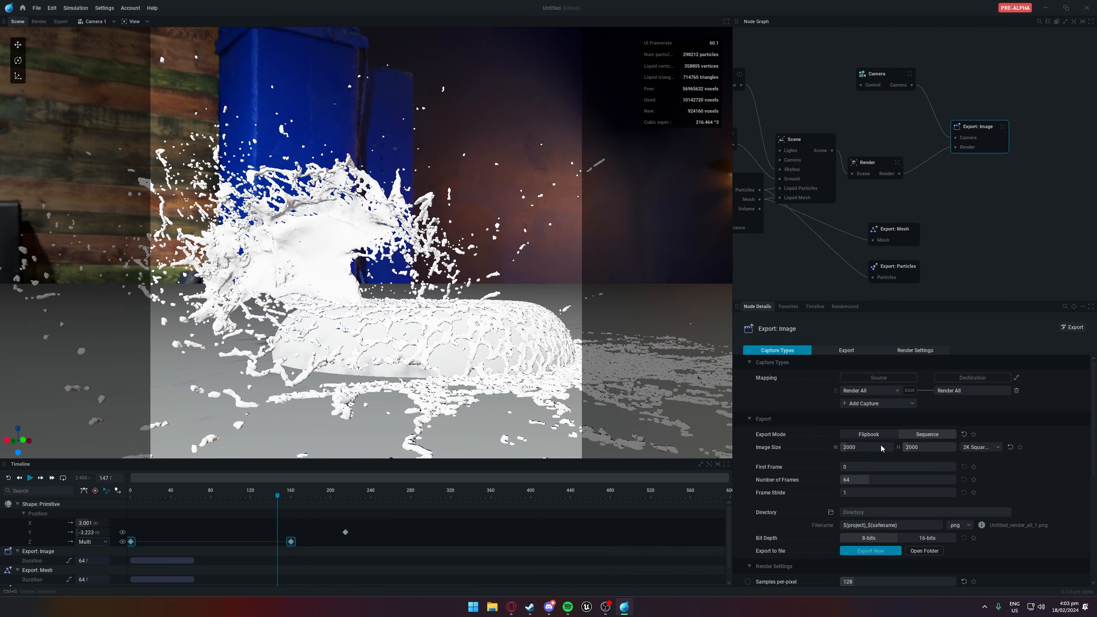
Set the export image size to the 1k Squared preset and compare it with the camera's display resolution
{"action": "left_click", "coordinate": [979, 448]}
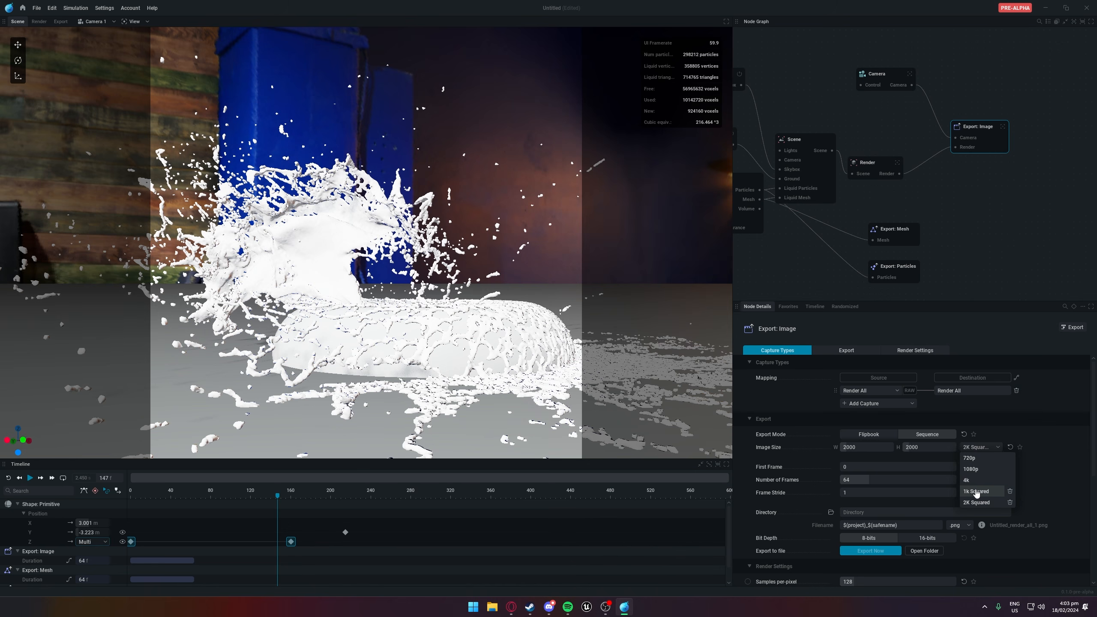
{"action": "left_click", "coordinate": [977, 491]}
{"action": "left_click", "coordinate": [982, 449]}
{"action": "left_click", "coordinate": [979, 211]}
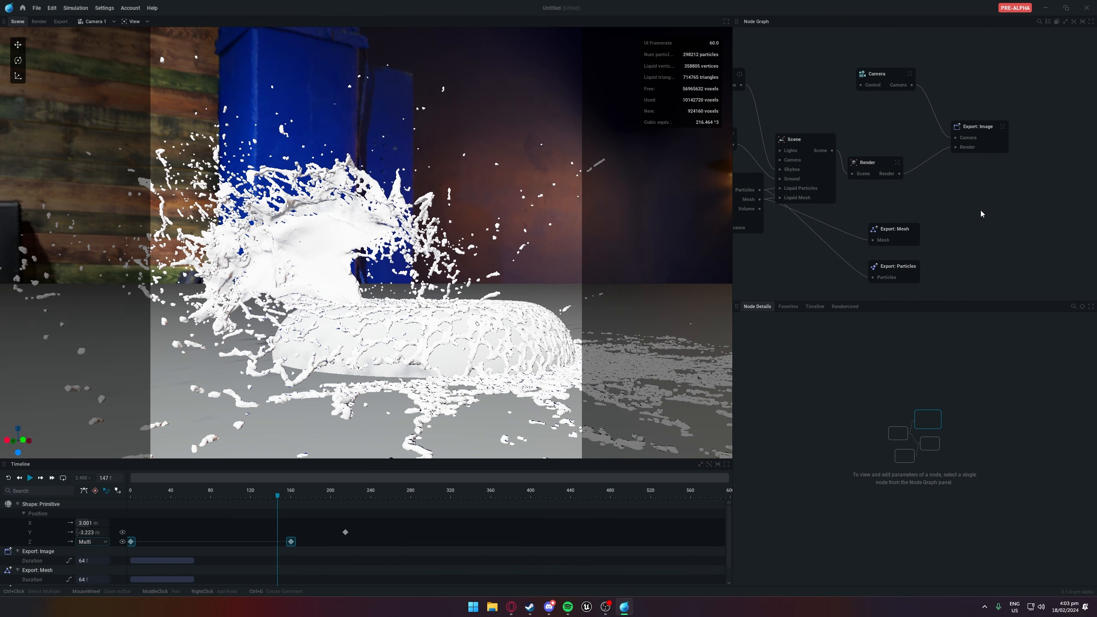
{"action": "left_click", "coordinate": [862, 73]}
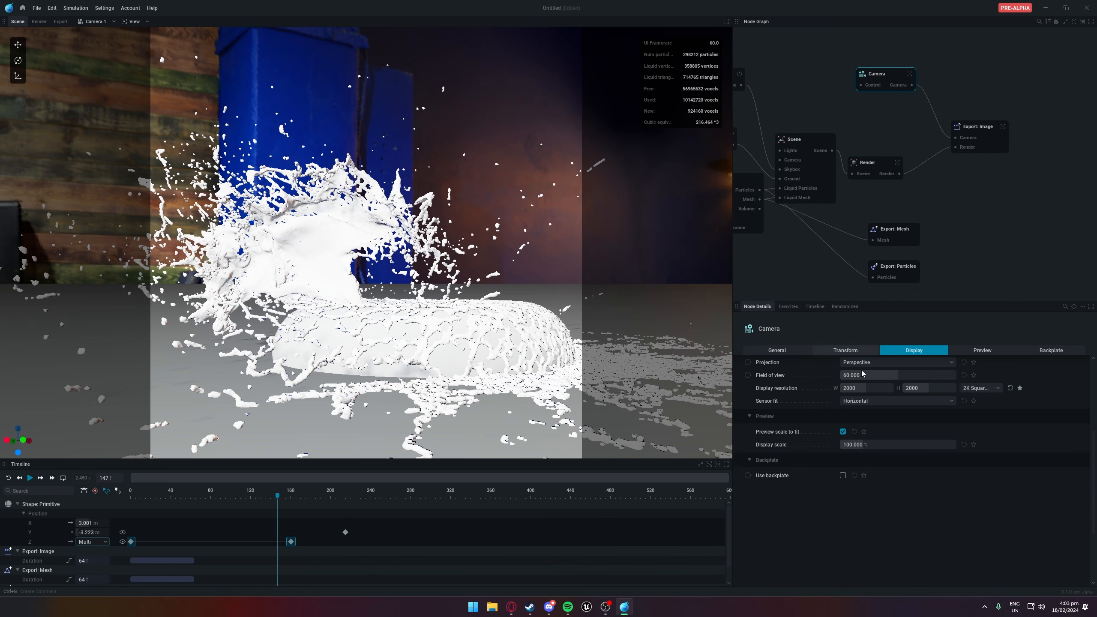
{"action": "left_click", "coordinate": [976, 129]}
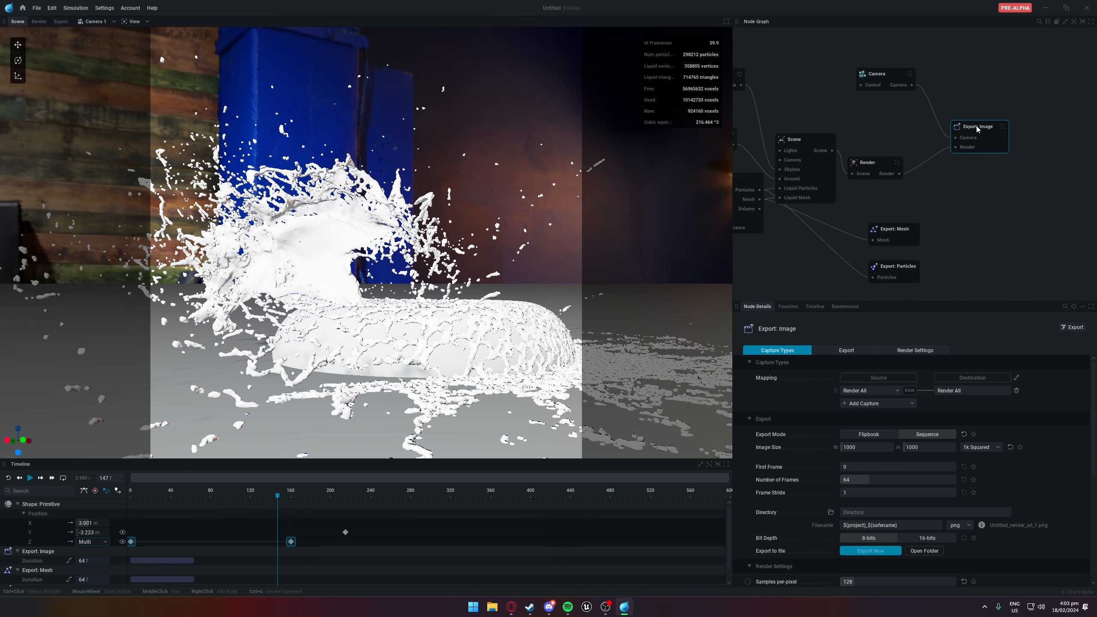
{"action": "left_click", "coordinate": [982, 448]}
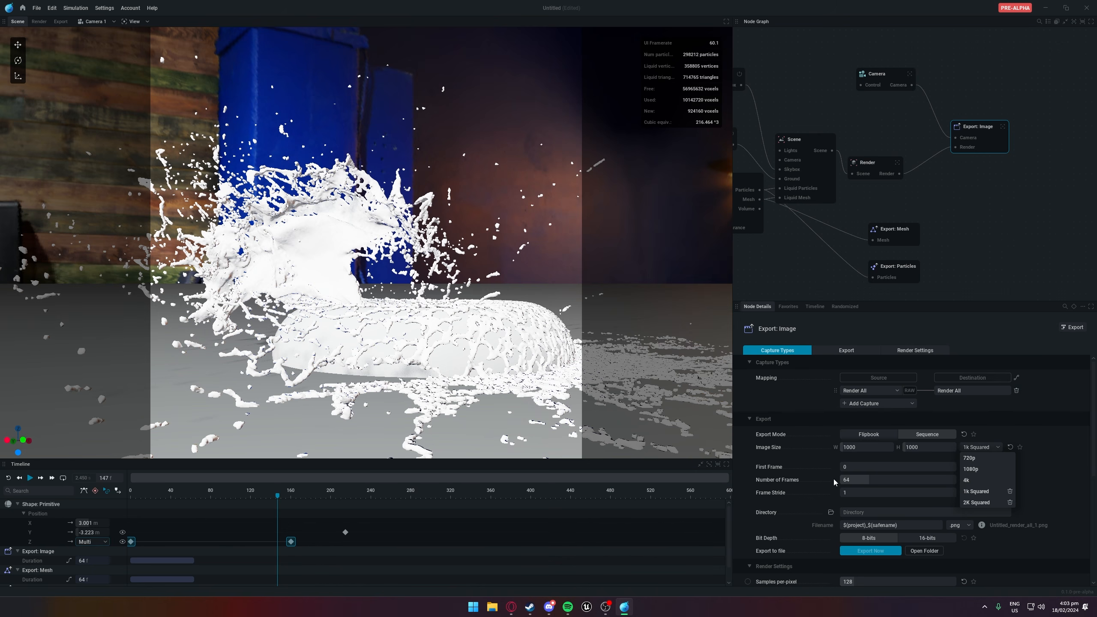
{"action": "left_click", "coordinate": [741, 500]}
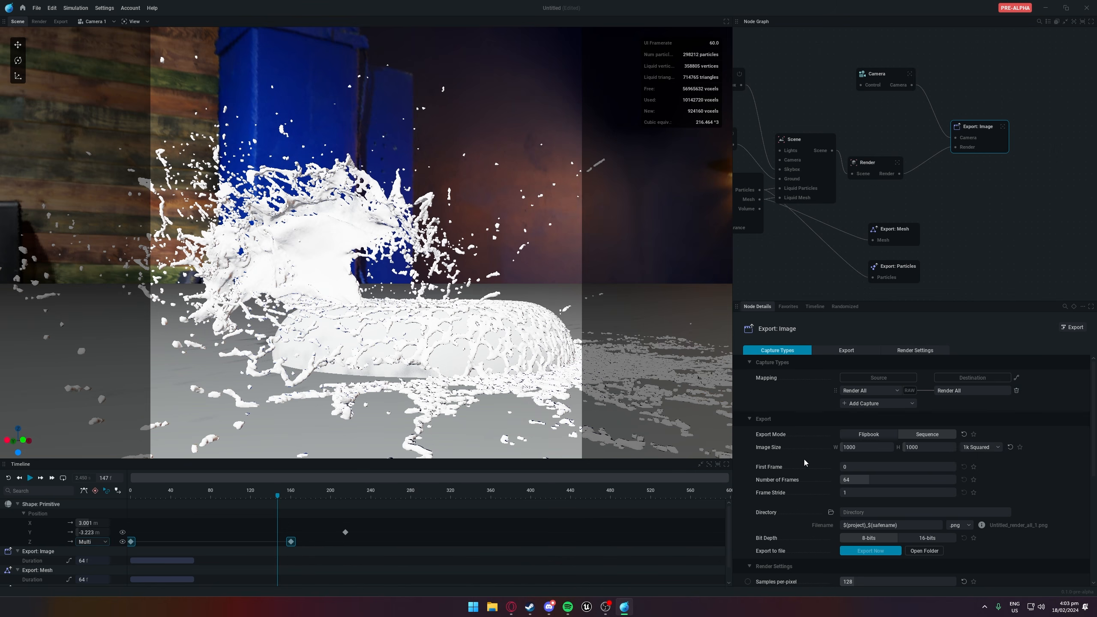
Set the image export's number of frames to 200, with 0 as the first frame
{"action": "left_click", "coordinate": [845, 467]}
{"action": "type", "text": "10"}
{"action": "key", "text": "BackSpace"}
{"action": "left_click", "coordinate": [859, 480]}
{"action": "type", "text": "200"}
{"action": "key", "text": "Return"}
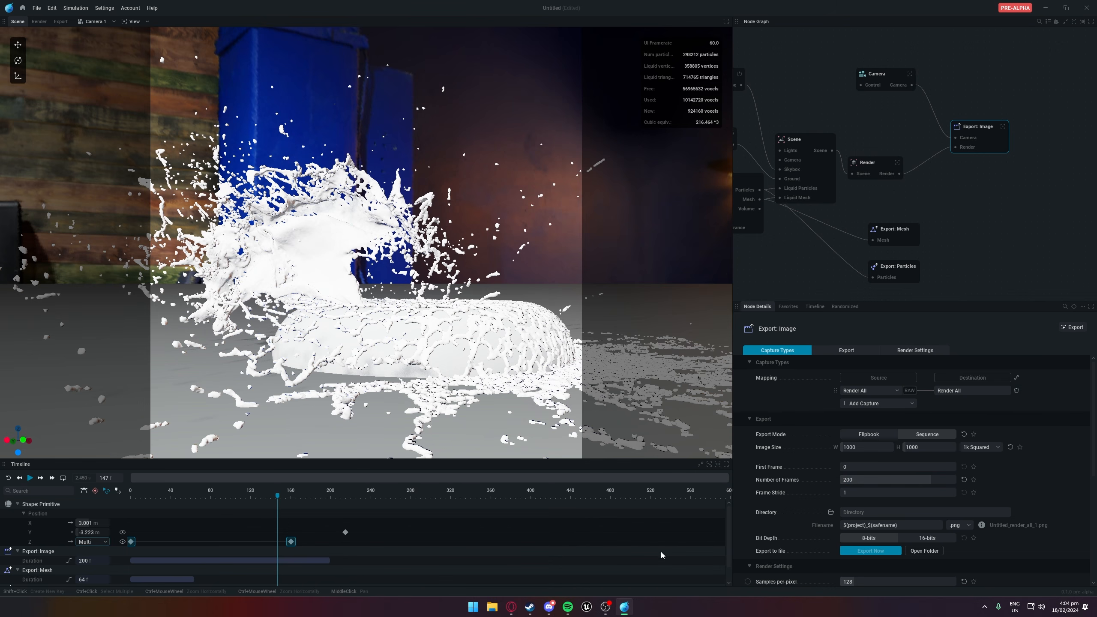
{"action": "mouse_move", "coordinate": [857, 468]}
{"action": "left_mouse_down"}
{"action": "mouse_move", "coordinate": [900, 467]}
{"action": "mouse_move", "coordinate": [840, 468]}
{"action": "left_mouse_up"}
Delete the Export: Particles and Export: Mesh nodes
{"action": "left_click", "coordinate": [883, 276]}
{"action": "key", "text": "Delete"}
{"action": "left_click", "coordinate": [900, 236]}
{"action": "key", "text": "Delete"}
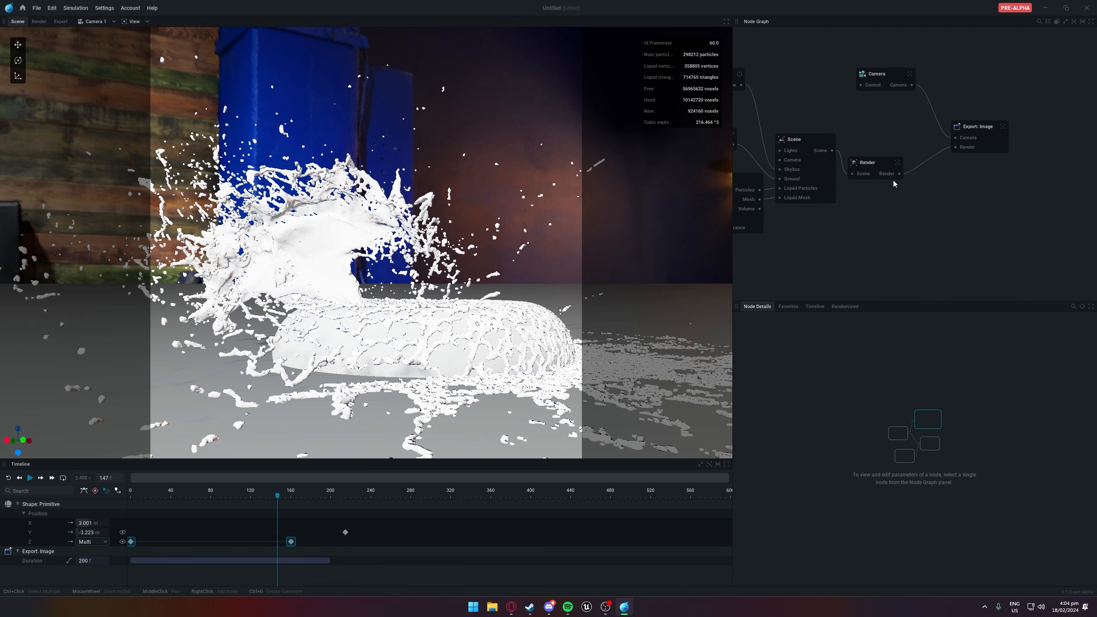
Try frame strides of 20 and 2 on the Export: Image node, and return the stride to 1
{"action": "left_click", "coordinate": [974, 135]}
{"action": "scroll", "coordinate": [845, 502], "scroll_direction": "down", "scroll_amount": 2}
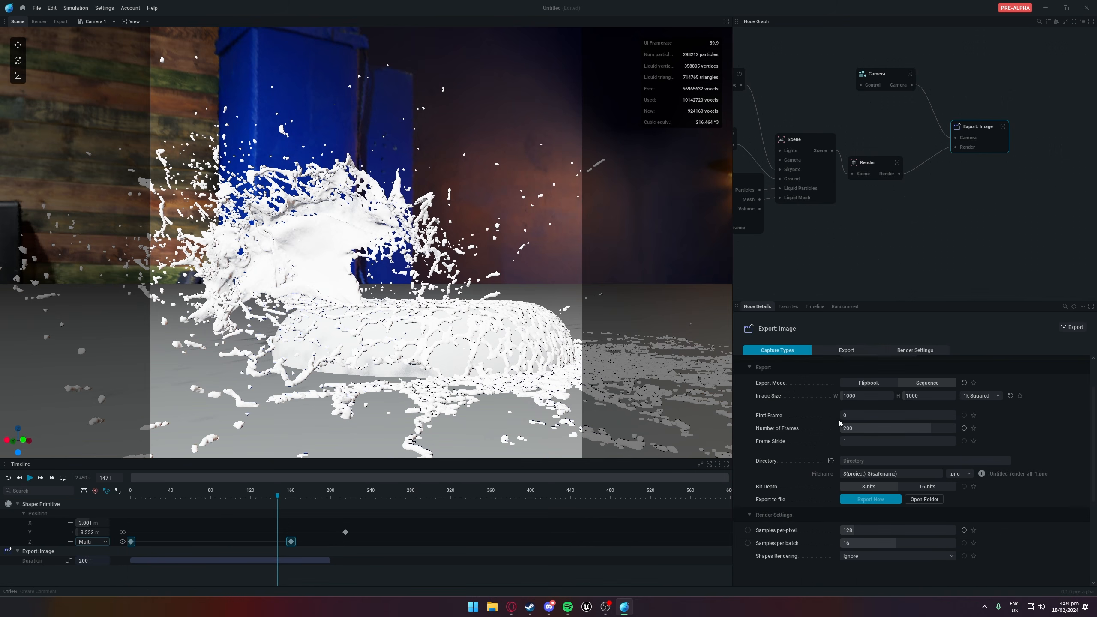
{"action": "left_click", "coordinate": [864, 439]}
{"action": "type", "text": "20"}
{"action": "key", "text": "Return"}
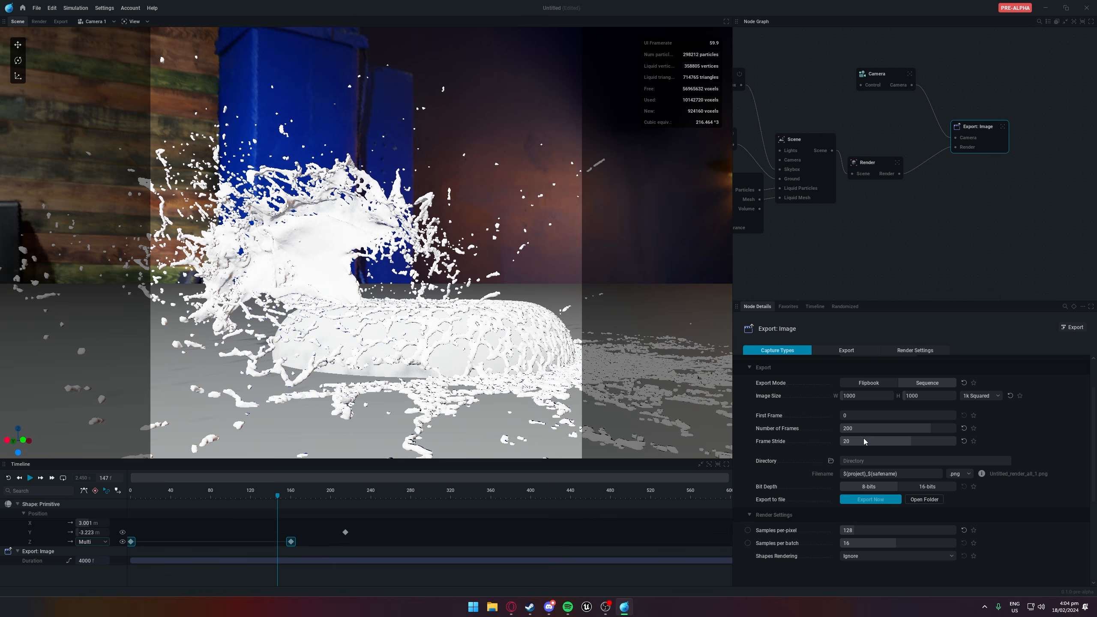
{"action": "left_click", "coordinate": [864, 438]}
{"action": "key", "text": "BackSpace"}
{"action": "key", "text": "Return"}
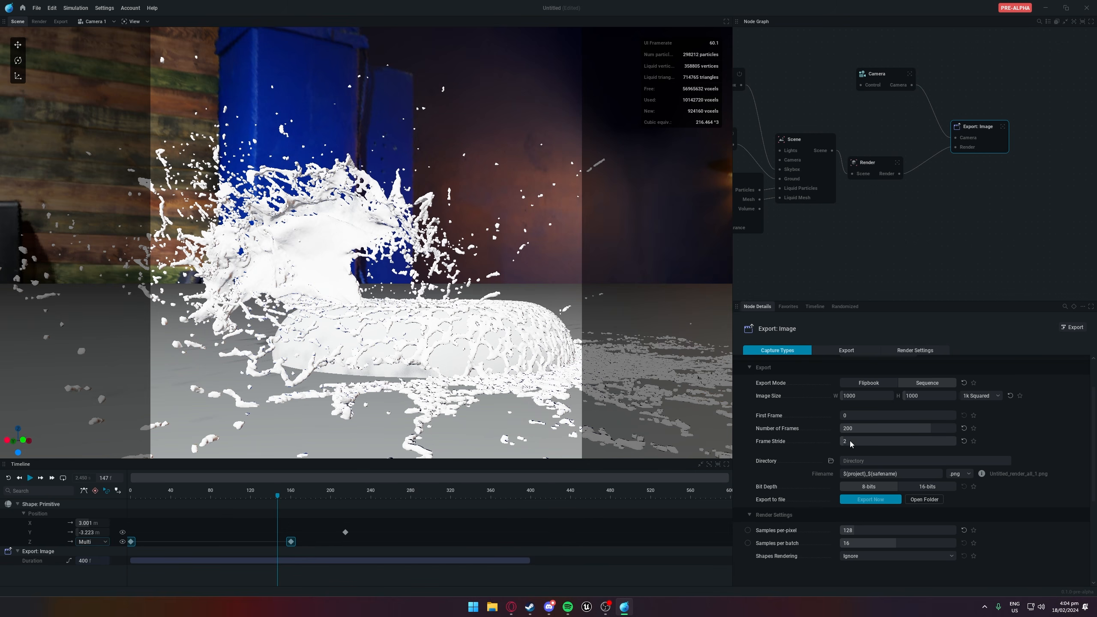
{"action": "left_click", "coordinate": [853, 441]}
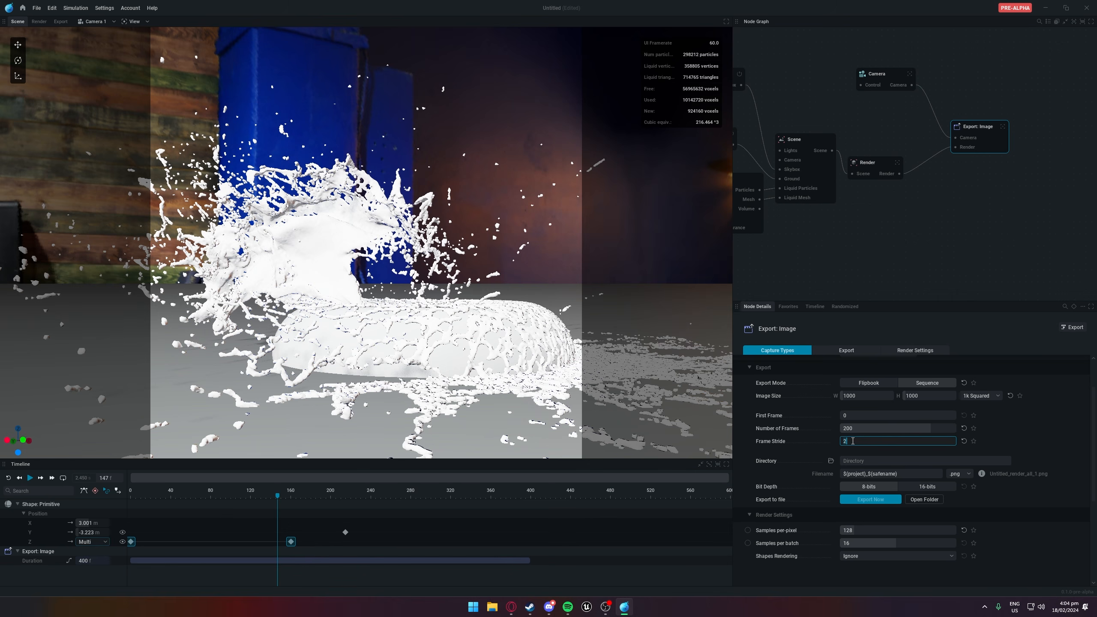
{"action": "type", "text": "1"}
{"action": "key", "text": "Return"}
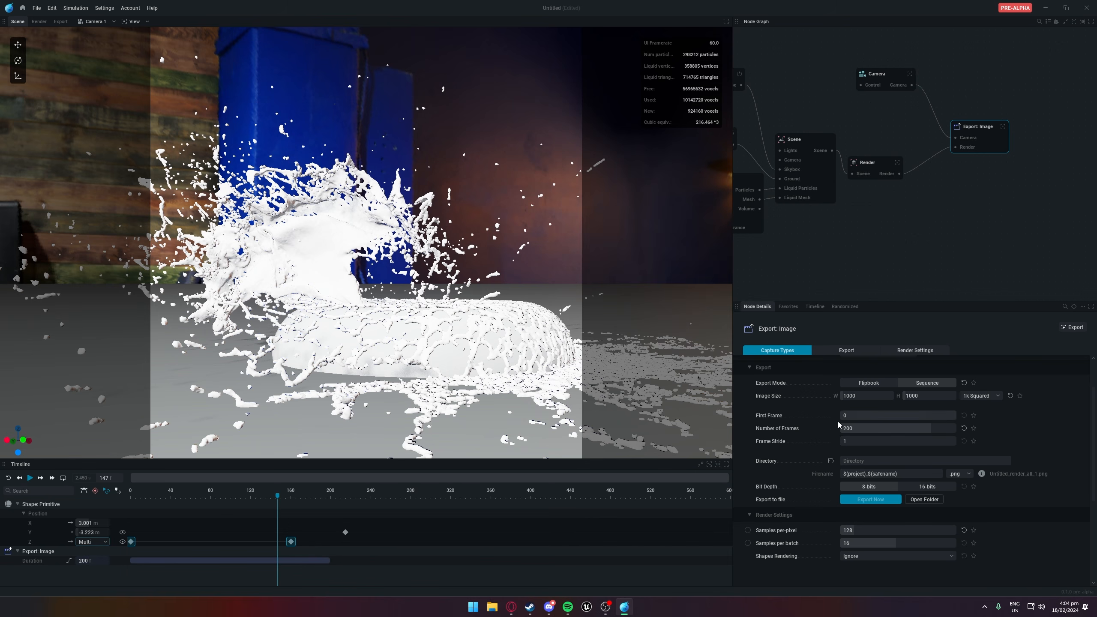
Compare frame strides of 2 and 3 against the export's timeline duration, and restore the stride to 1
{"action": "left_click", "coordinate": [859, 445]}
{"action": "key", "text": "Return"}
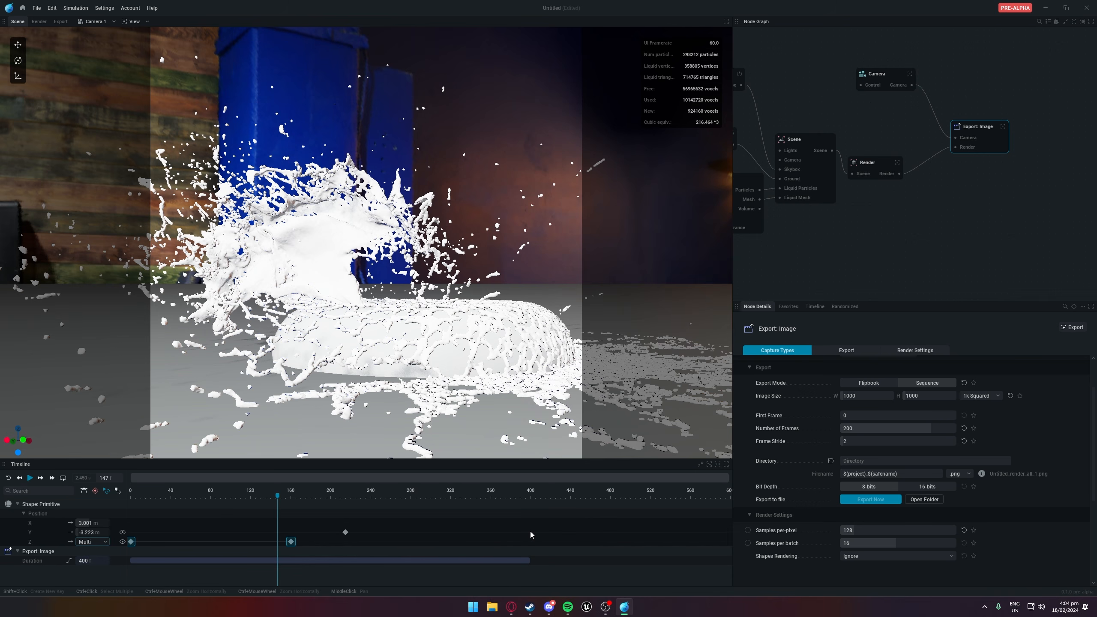
{"action": "left_click", "coordinate": [859, 442]}
{"action": "type", "text": "3"}
{"action": "key", "text": "Return"}
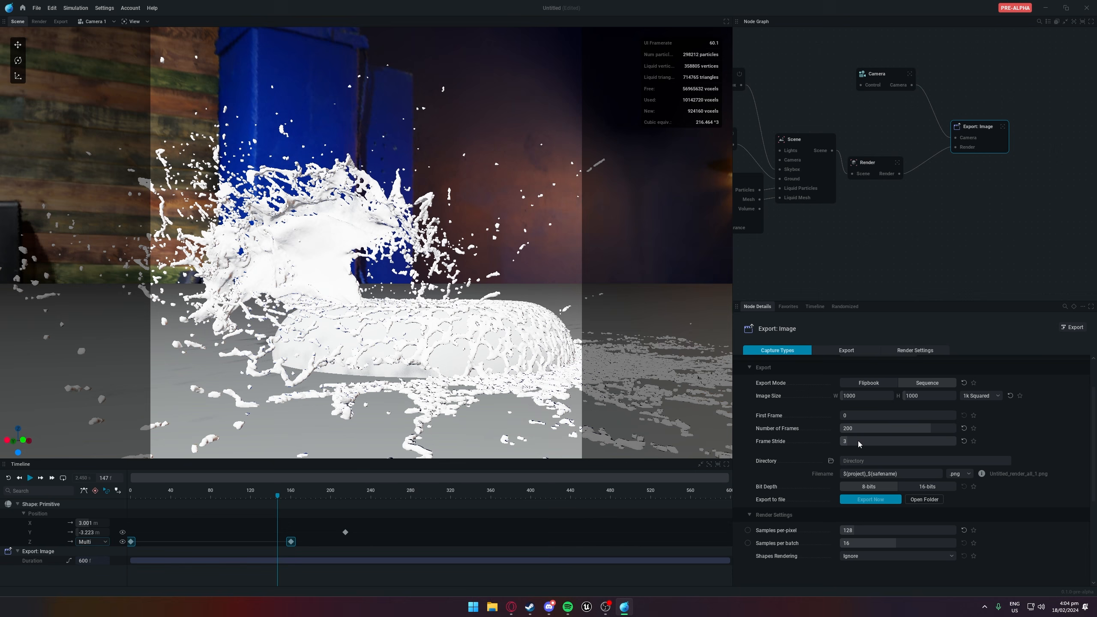
{"action": "left_click", "coordinate": [858, 442]}
{"action": "type", "text": "1"}
{"action": "key", "text": "Return"}
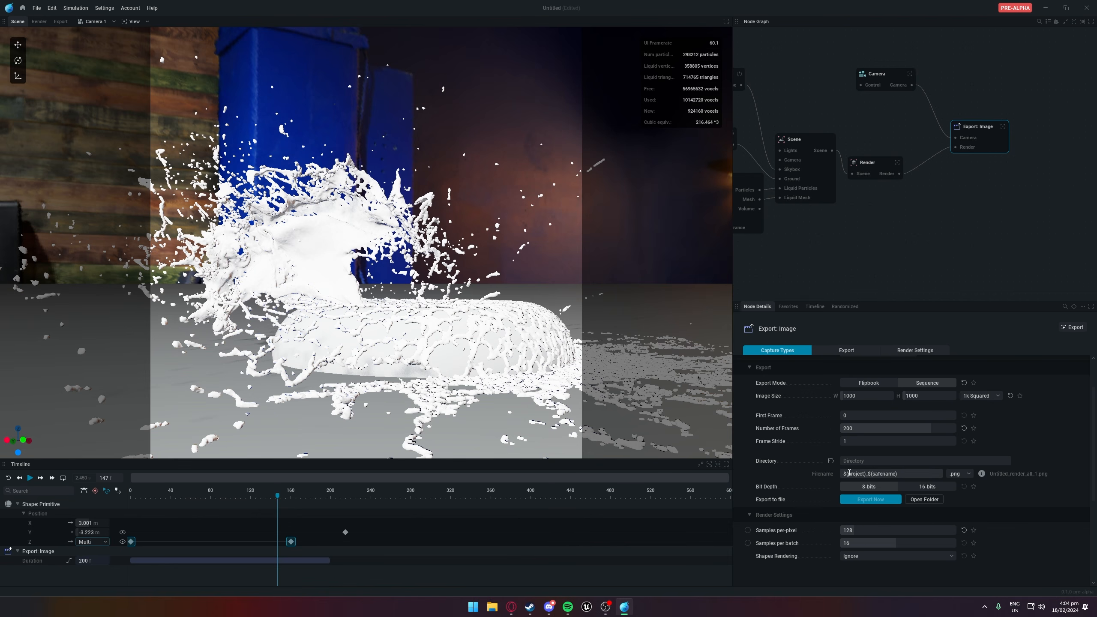
Check the file format choices for the exported images and look over the remaining export settings
{"action": "left_click", "coordinate": [960, 474]}
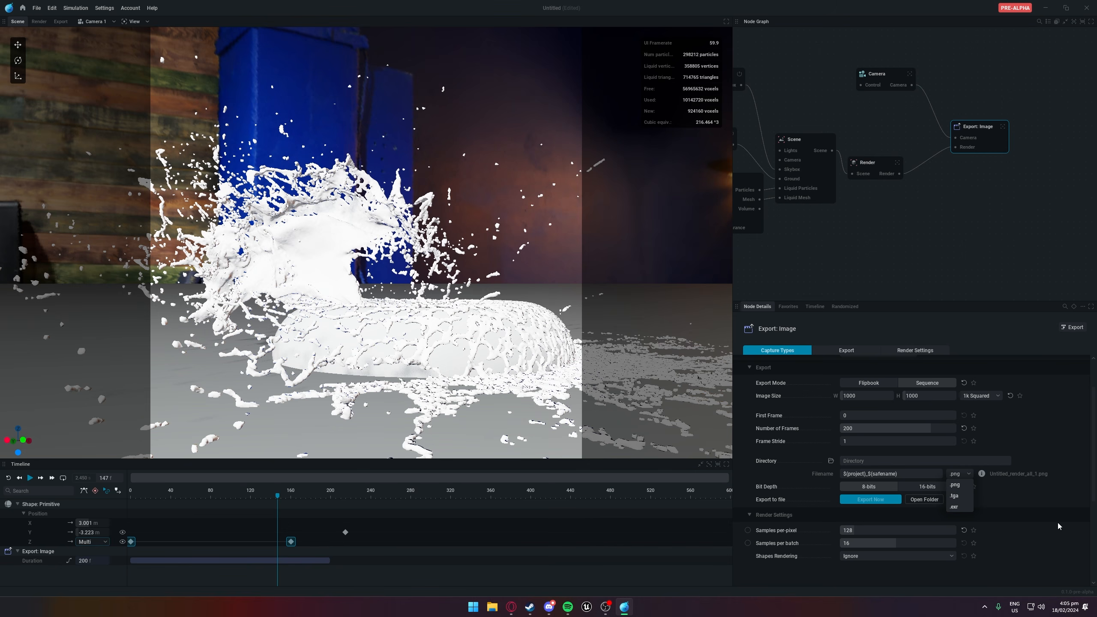
{"action": "left_click", "coordinate": [970, 475]}
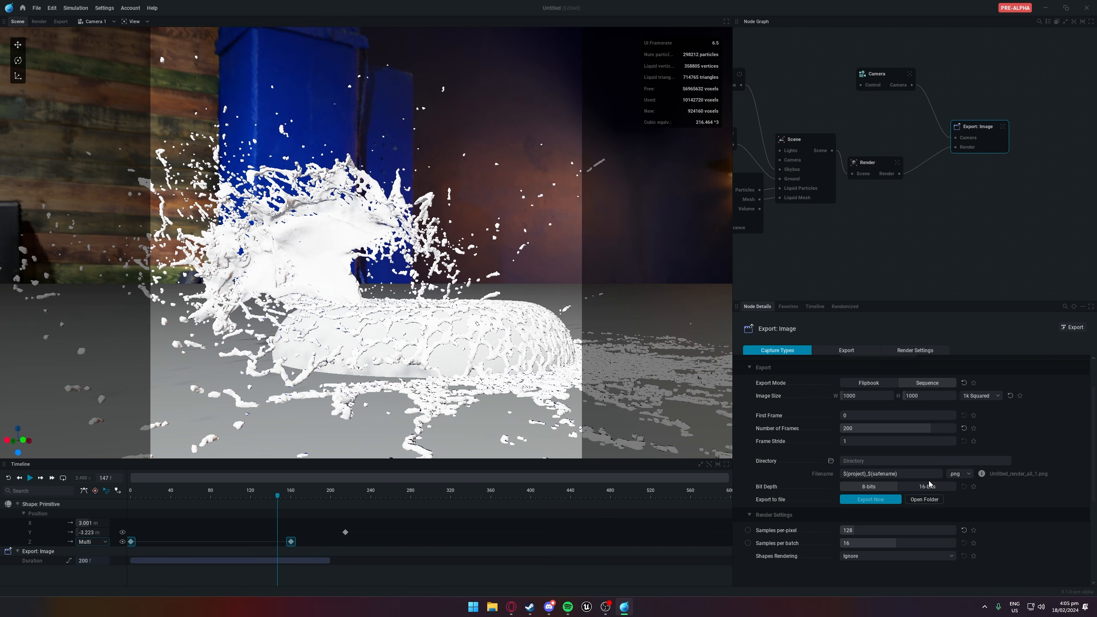
{"action": "scroll", "coordinate": [840, 491], "scroll_direction": "down", "scroll_amount": 3}
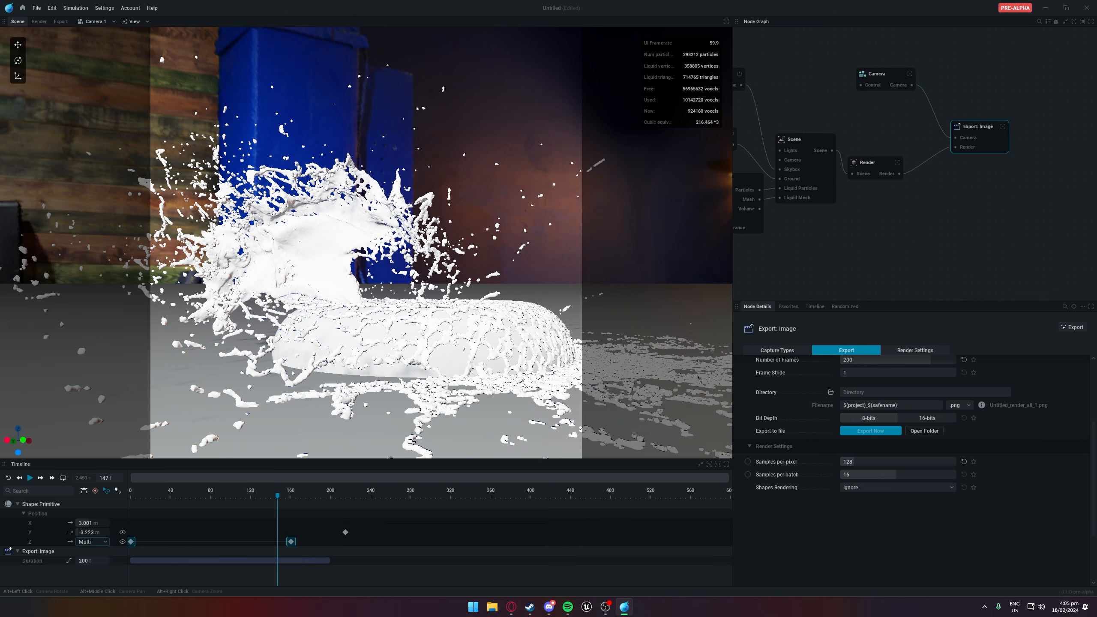
View the image export's output folder and the directory selection dialog without choosing a directory
{"action": "left_click", "coordinate": [37, 7]}
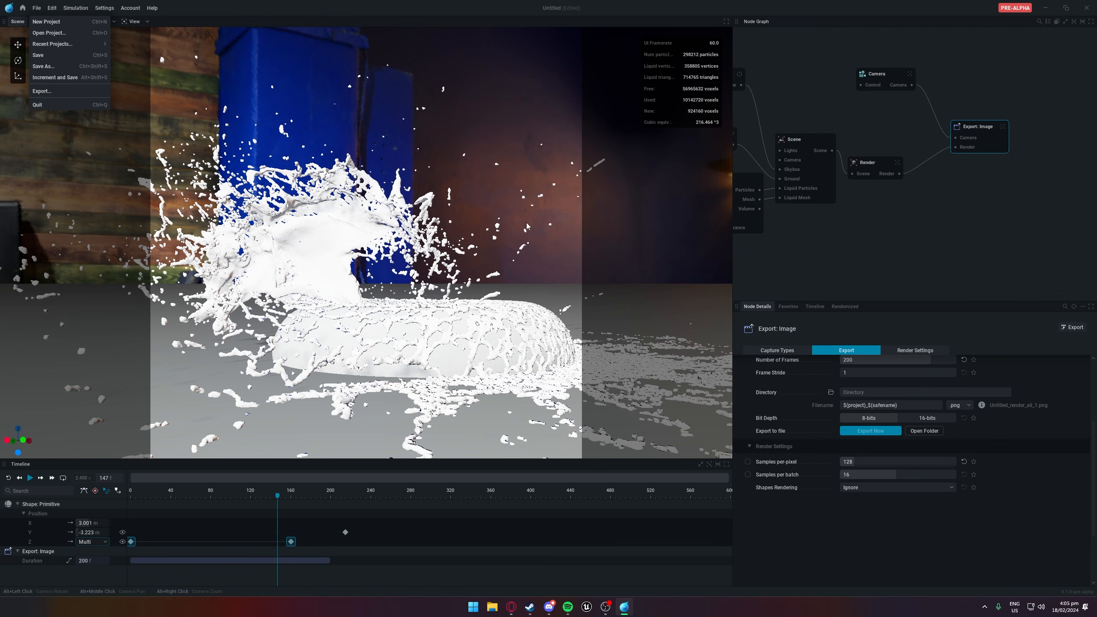
{"action": "left_click", "coordinate": [930, 433]}
{"action": "left_click", "coordinate": [927, 431]}
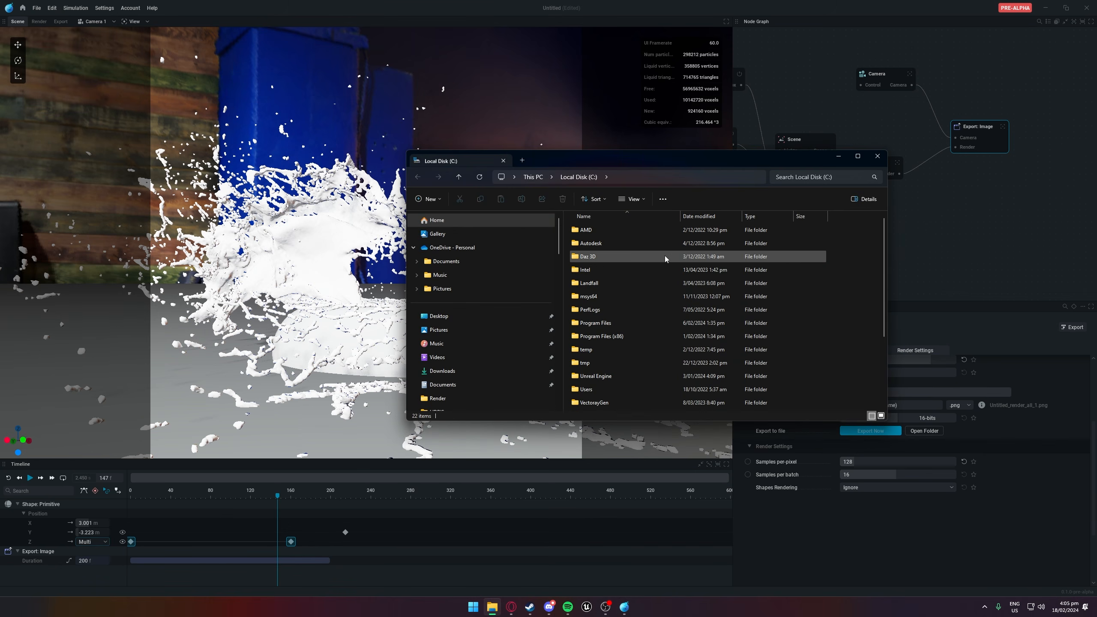
{"action": "scroll", "coordinate": [665, 293], "scroll_direction": "down", "scroll_amount": 3}
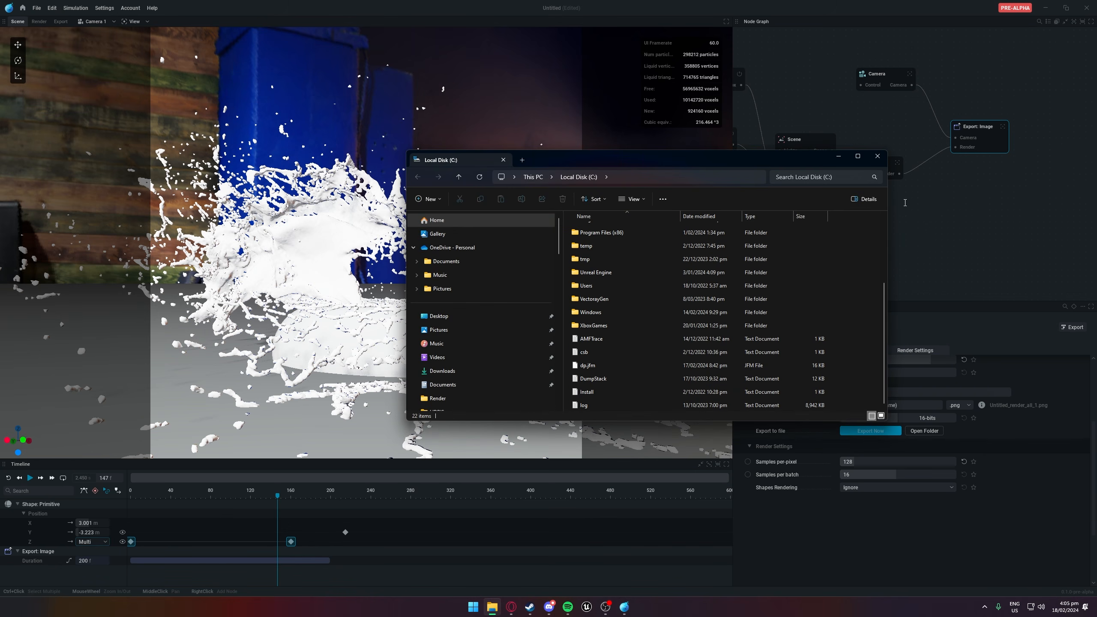
{"action": "left_click", "coordinate": [874, 158]}
{"action": "scroll", "coordinate": [855, 423], "scroll_direction": "up", "scroll_amount": 2}
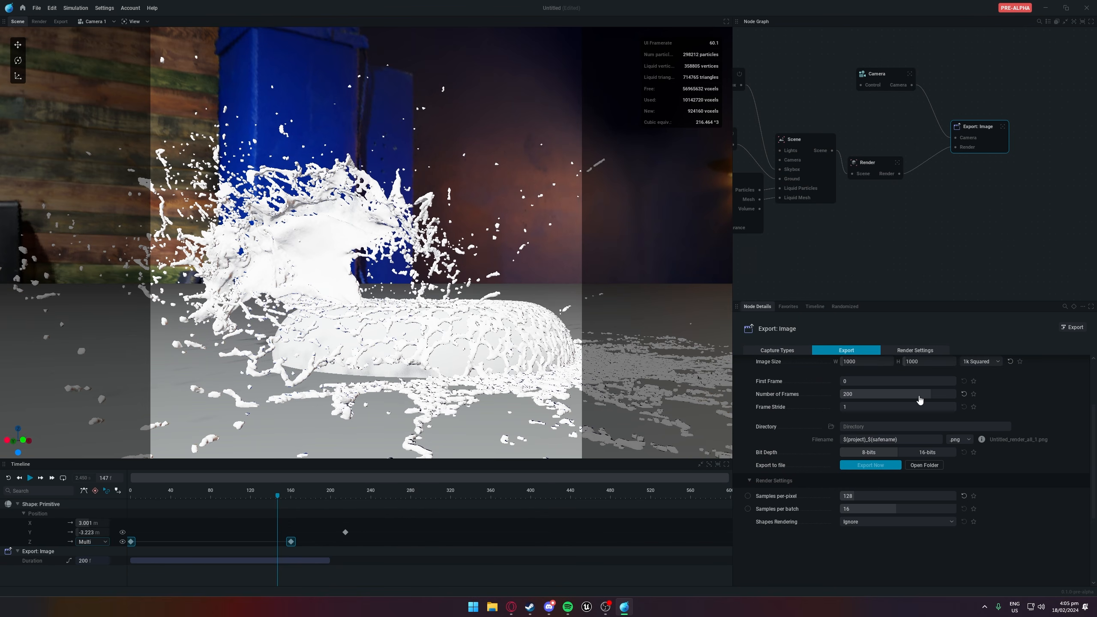
{"action": "left_click", "coordinate": [854, 427]}
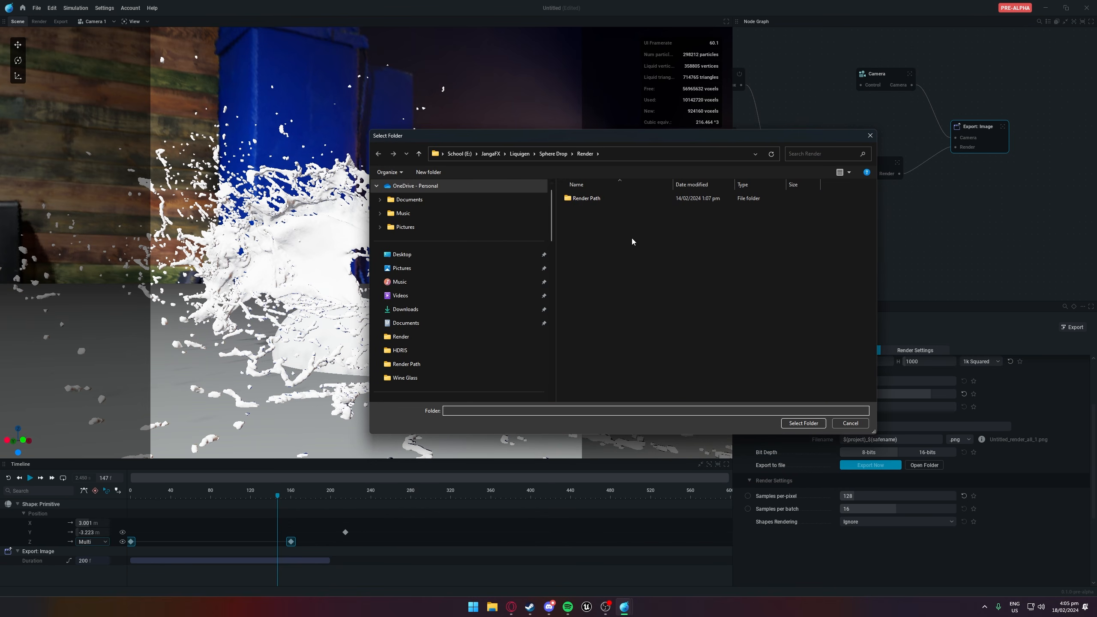
{"action": "left_click", "coordinate": [870, 135]}
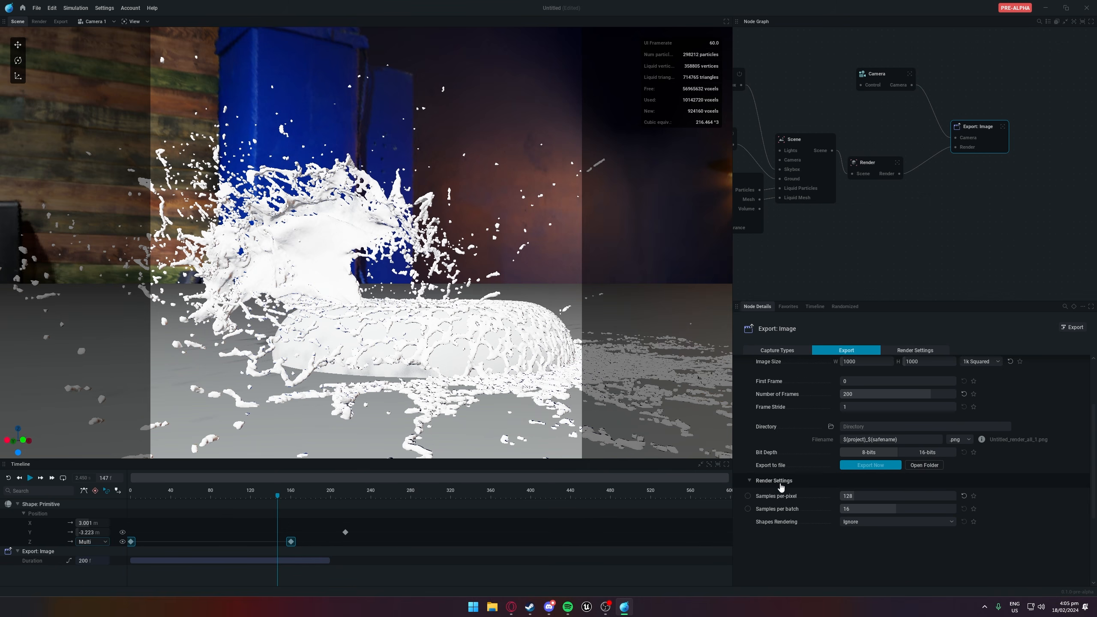
Examine the export's samples per-pixel value and Shapes Rendering options without changing them
{"action": "double_click", "coordinate": [853, 497]}
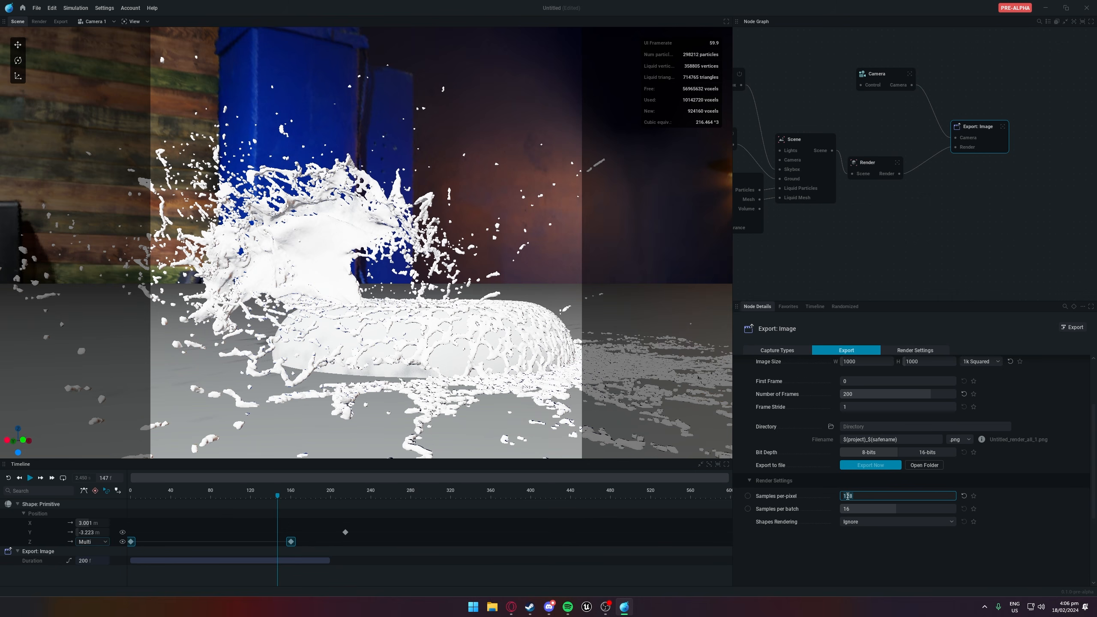
{"action": "left_click", "coordinate": [836, 544]}
{"action": "left_click", "coordinate": [883, 521]}
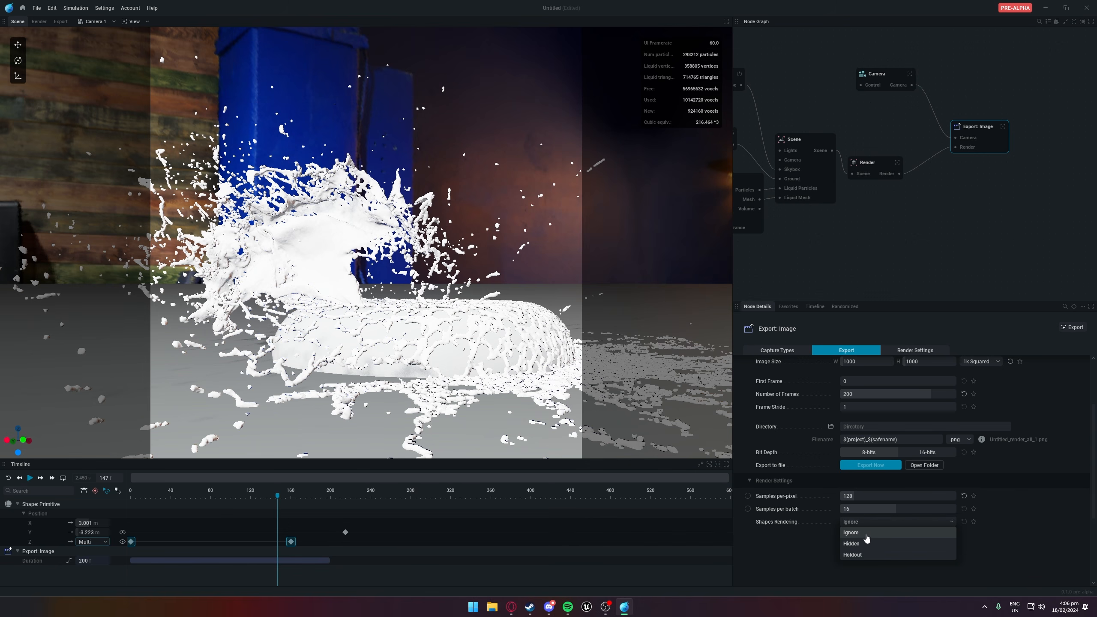
{"action": "left_click", "coordinate": [817, 549]}
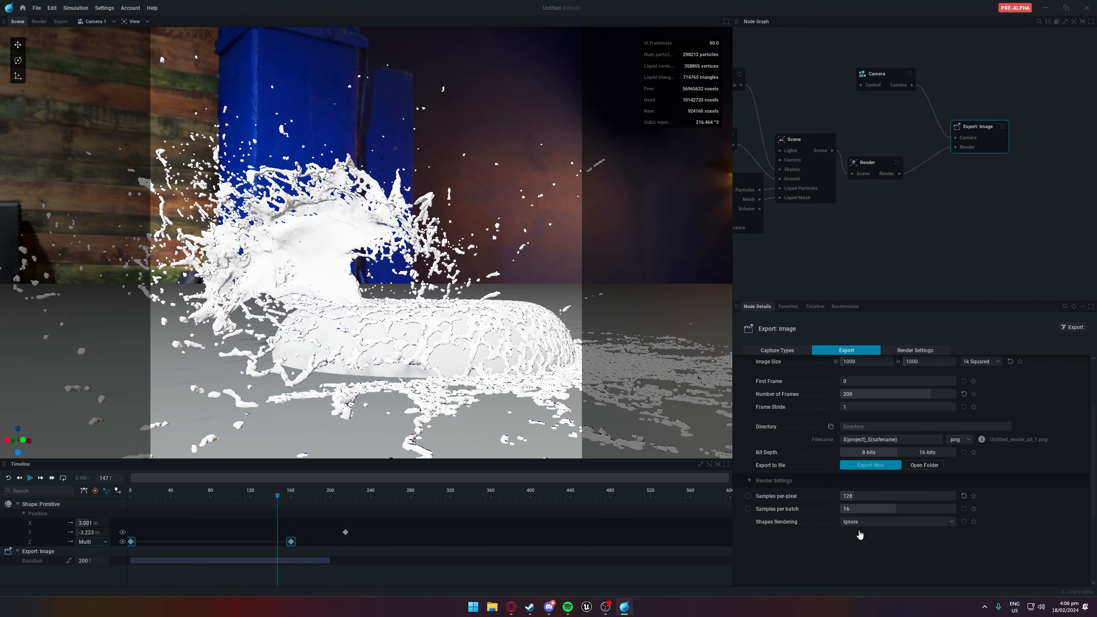
{"action": "left_click", "coordinate": [871, 524]}
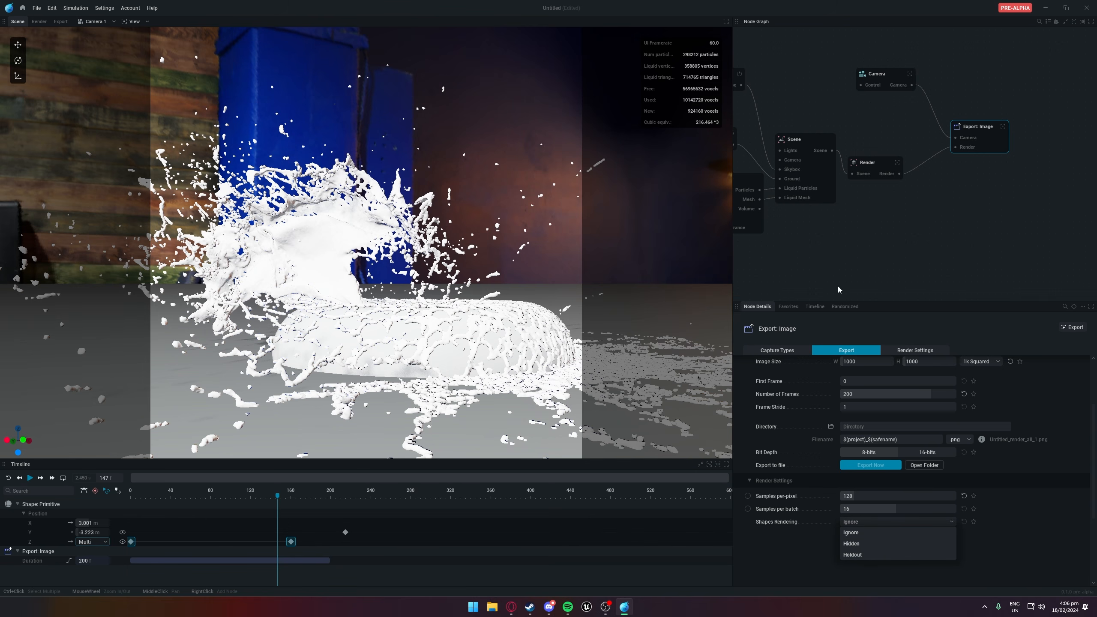
{"action": "left_click", "coordinate": [784, 215]}
Look over the Scene node's connections and the Export: Image node's capture settings
{"action": "middle_click_drag", "start_coordinate": [830, 233], "coordinate": [958, 238]}
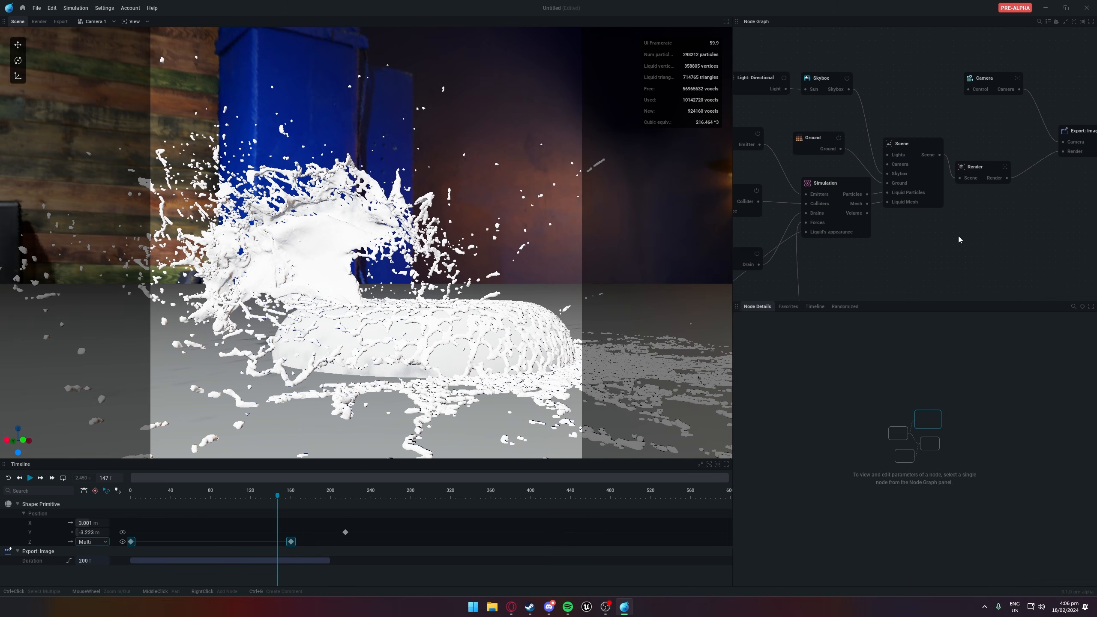
{"action": "left_click", "coordinate": [916, 145]}
{"action": "left_click", "coordinate": [1076, 135]}
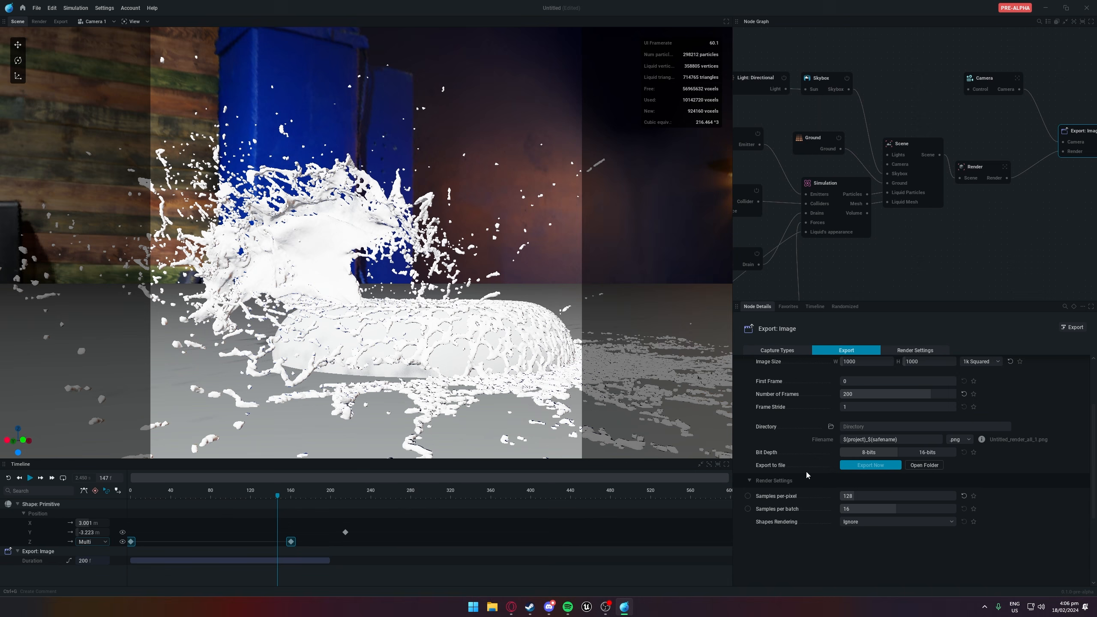
{"action": "scroll", "coordinate": [876, 406], "scroll_direction": "up", "scroll_amount": 3}
Enable path tracing on the Render node, comparing it with the non-path-traced view, and turn on photon mapping
{"action": "middle_click_drag", "start_coordinate": [1019, 234], "coordinate": [866, 261]}
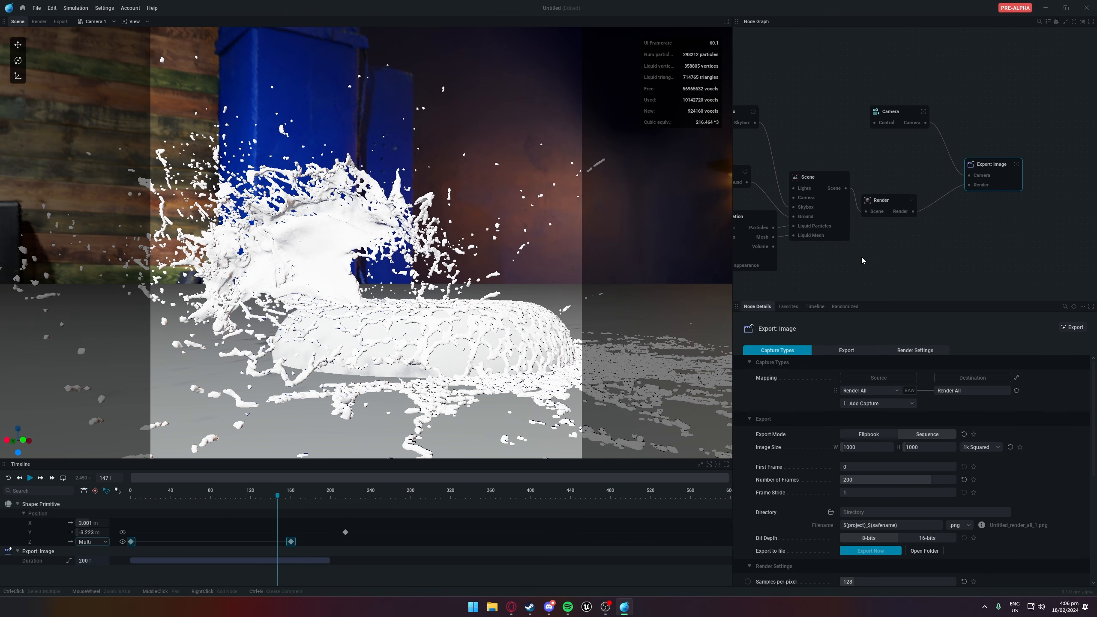
{"action": "left_click", "coordinate": [882, 210]}
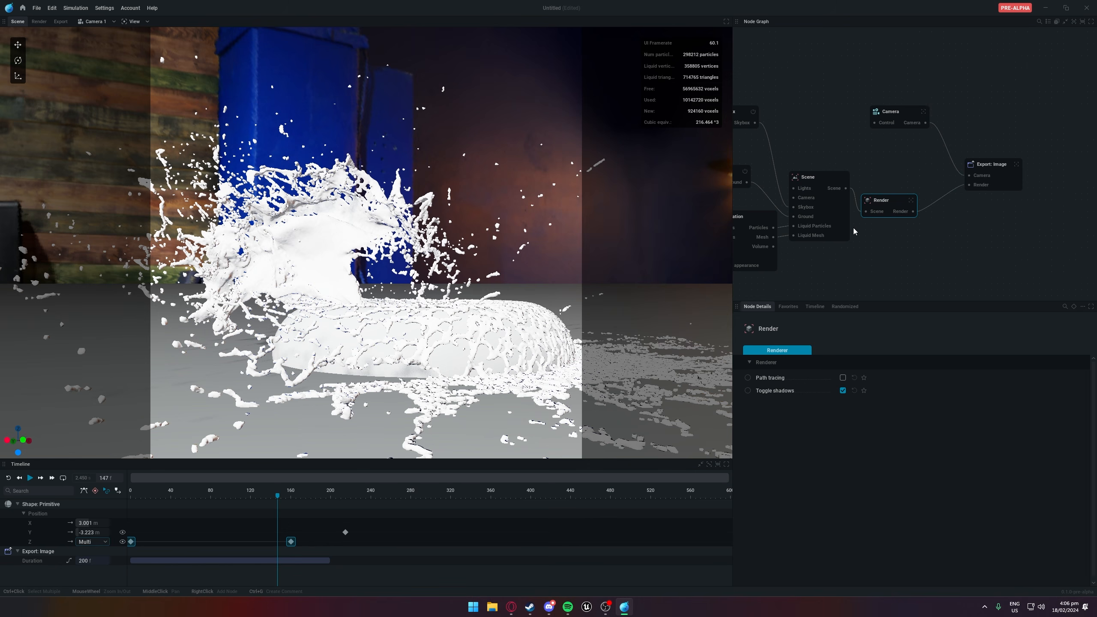
{"action": "left_click", "coordinate": [842, 378]}
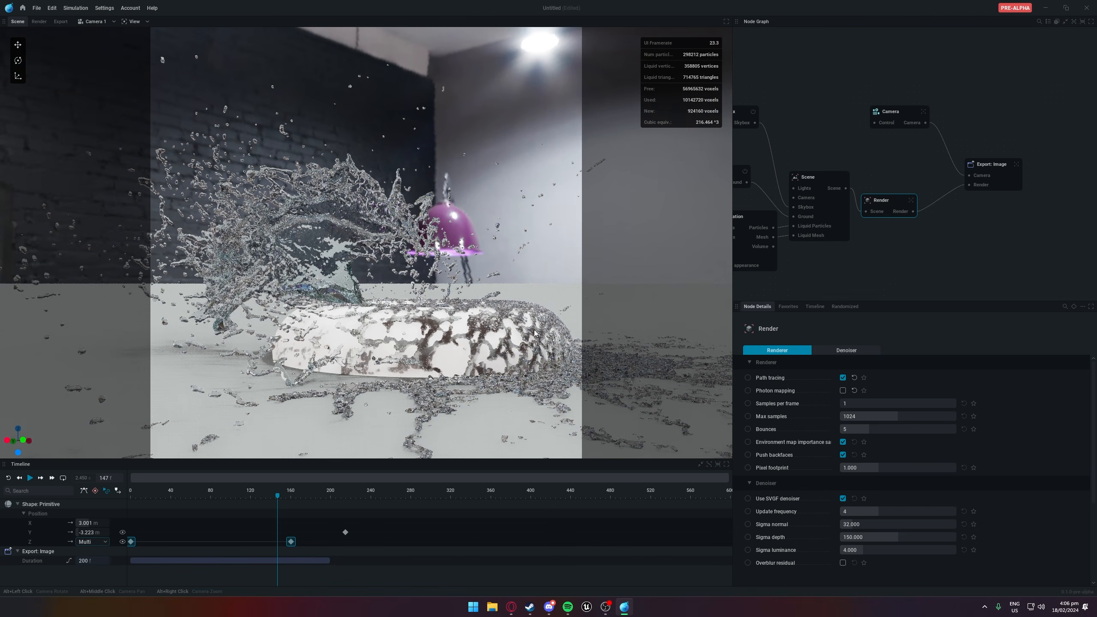
{"action": "left_click", "coordinate": [843, 379]}
{"action": "left_click", "coordinate": [843, 378]}
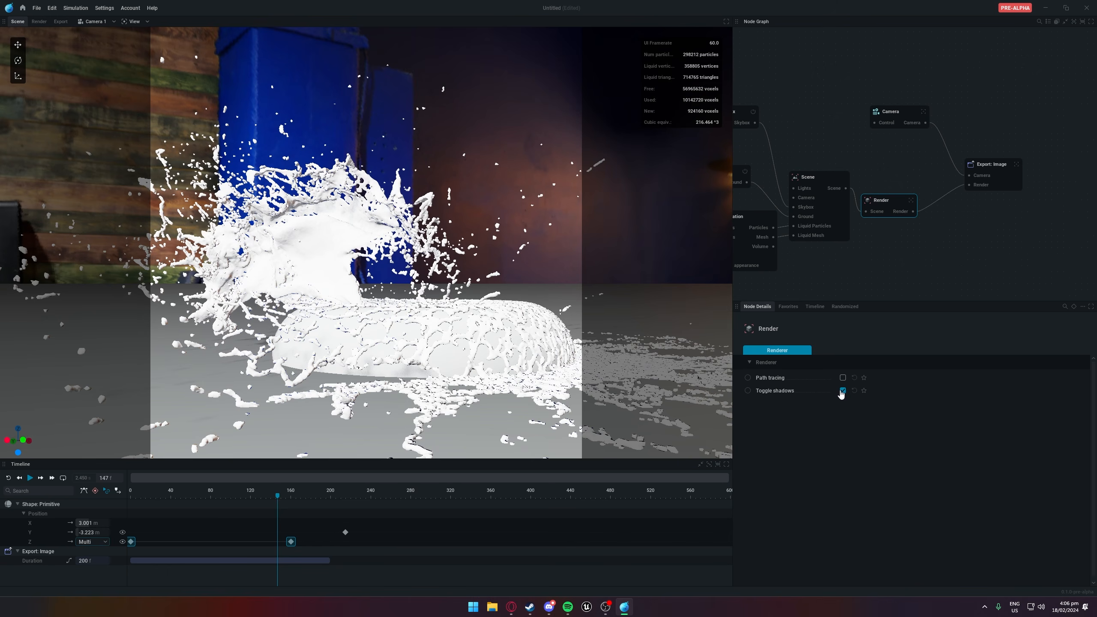
{"action": "left_click", "coordinate": [842, 378]}
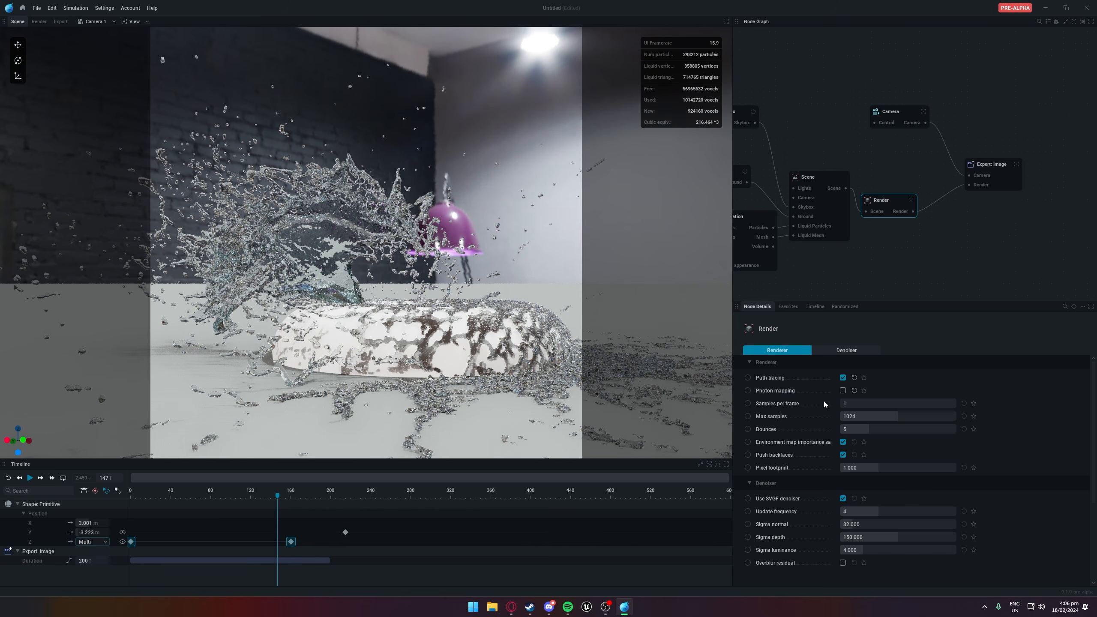
{"action": "left_click", "coordinate": [842, 391]}
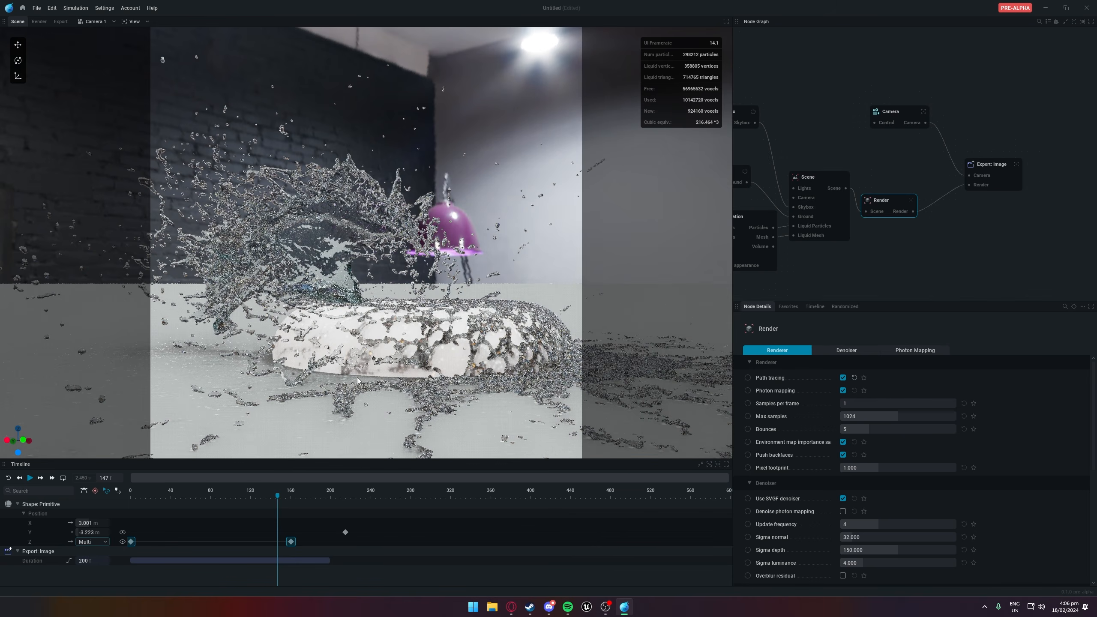
Inspect the path-traced splash and photon mapping up close, and reopen the Render node's settings
{"action": "scroll", "coordinate": [366, 370], "scroll_direction": "up", "scroll_amount": 3}
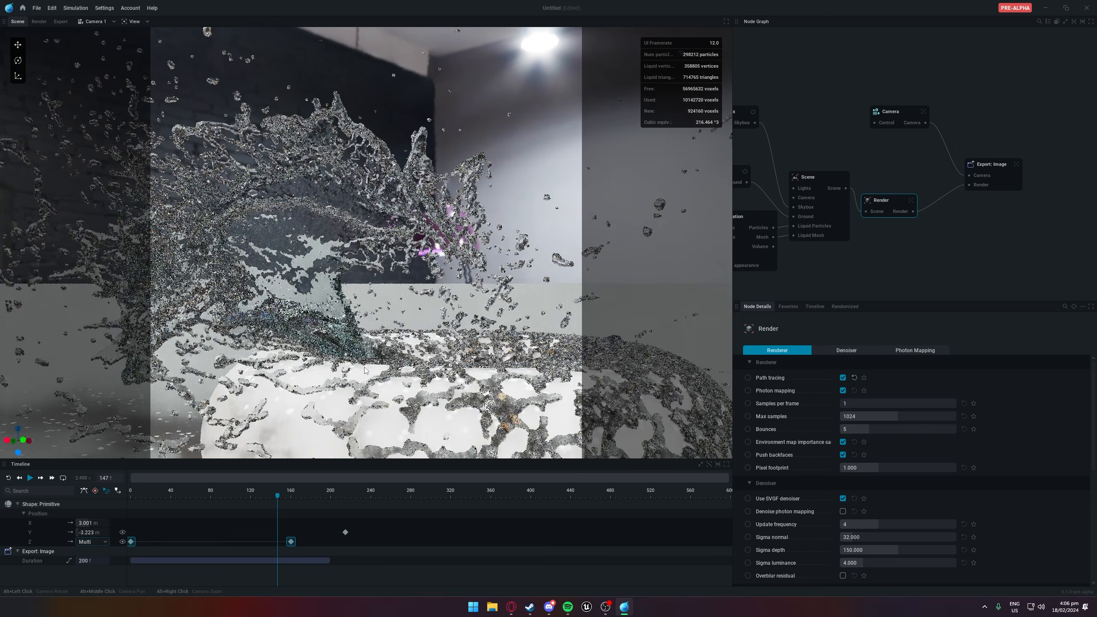
{"action": "scroll", "coordinate": [365, 370], "scroll_direction": "up", "scroll_amount": 3}
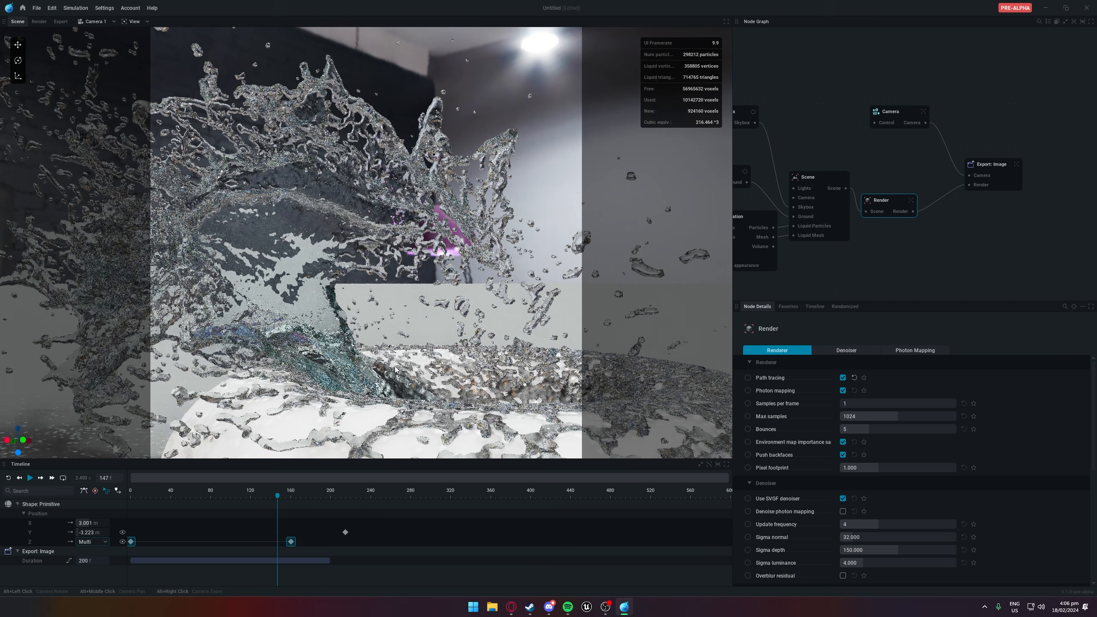
{"action": "middle_click_drag", "start_coordinate": [365, 370], "coordinate": [424, 272], "text": "alt"}
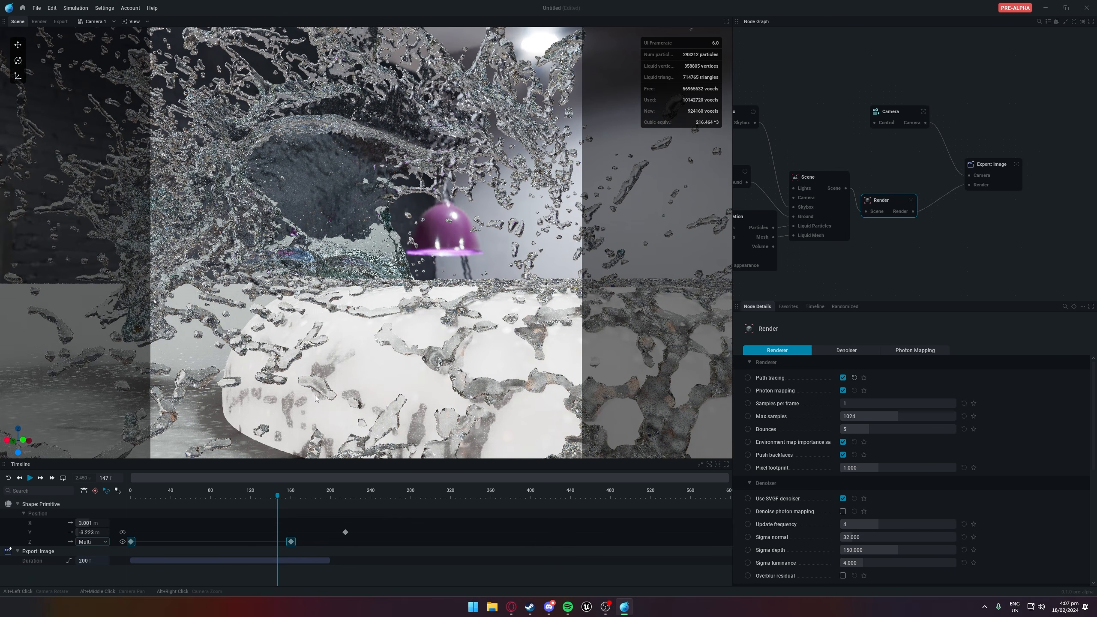
{"action": "left_click", "coordinate": [881, 276]}
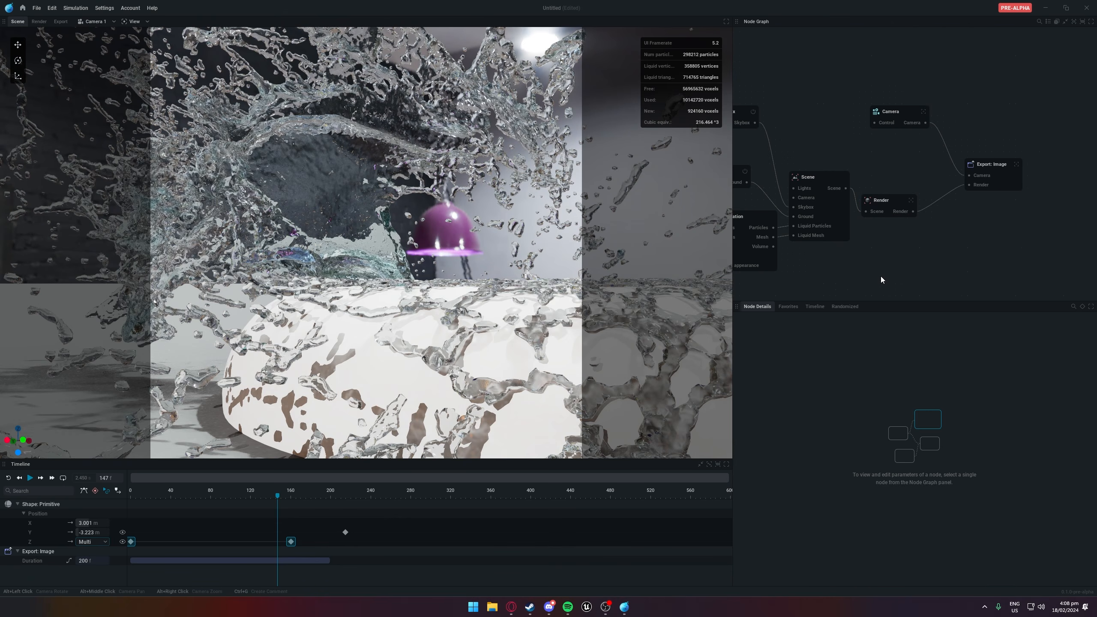
{"action": "left_click", "coordinate": [885, 203]}
{"action": "left_click", "coordinate": [881, 201]}
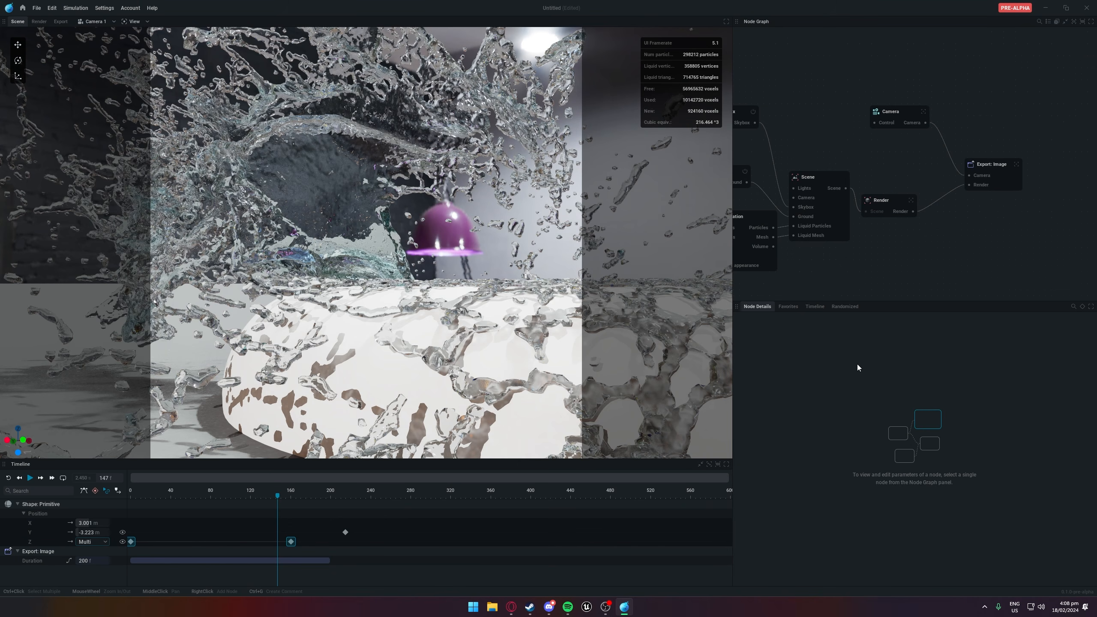
{"action": "left_click", "coordinate": [892, 201]}
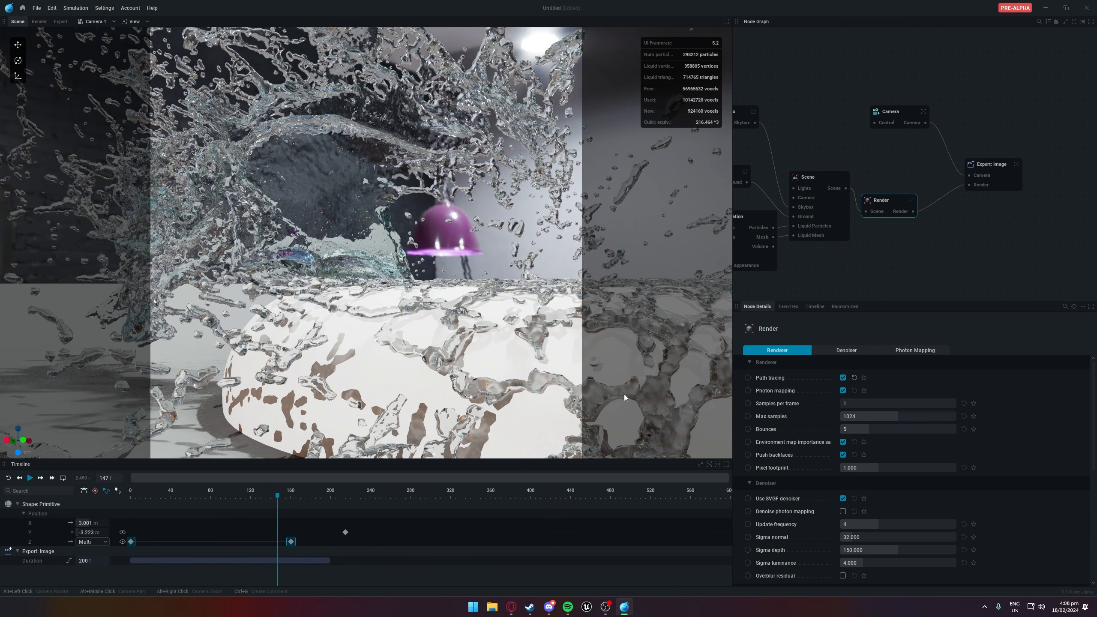
Turn off the Render node's photon mapping and preview the splash simulation with max samples set to 256
{"action": "left_click", "coordinate": [842, 390]}
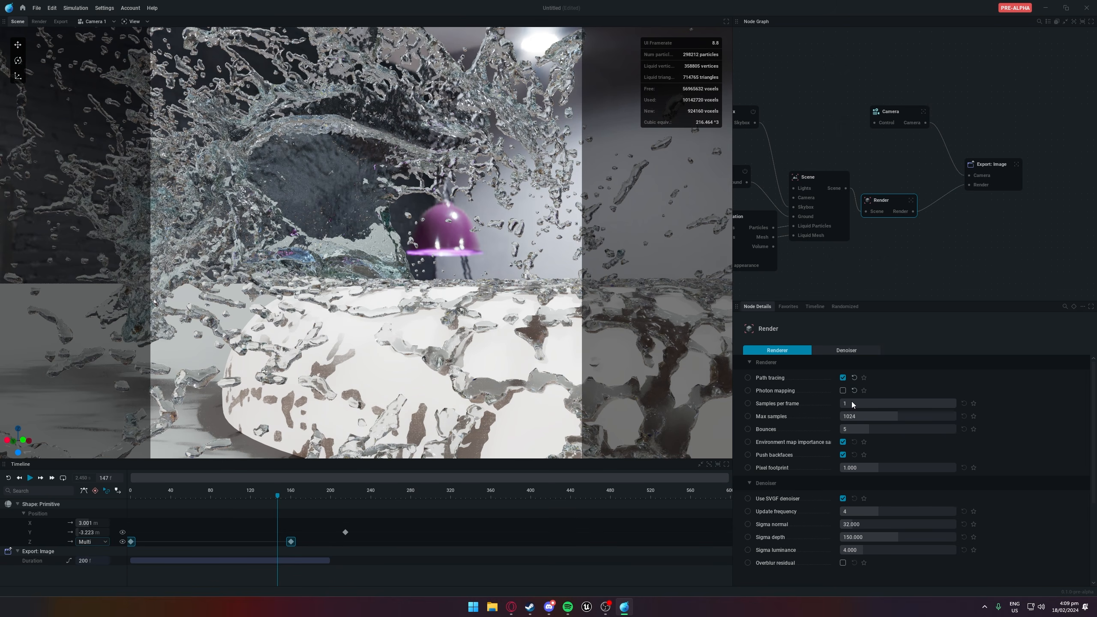
{"action": "double_click", "coordinate": [869, 416]}
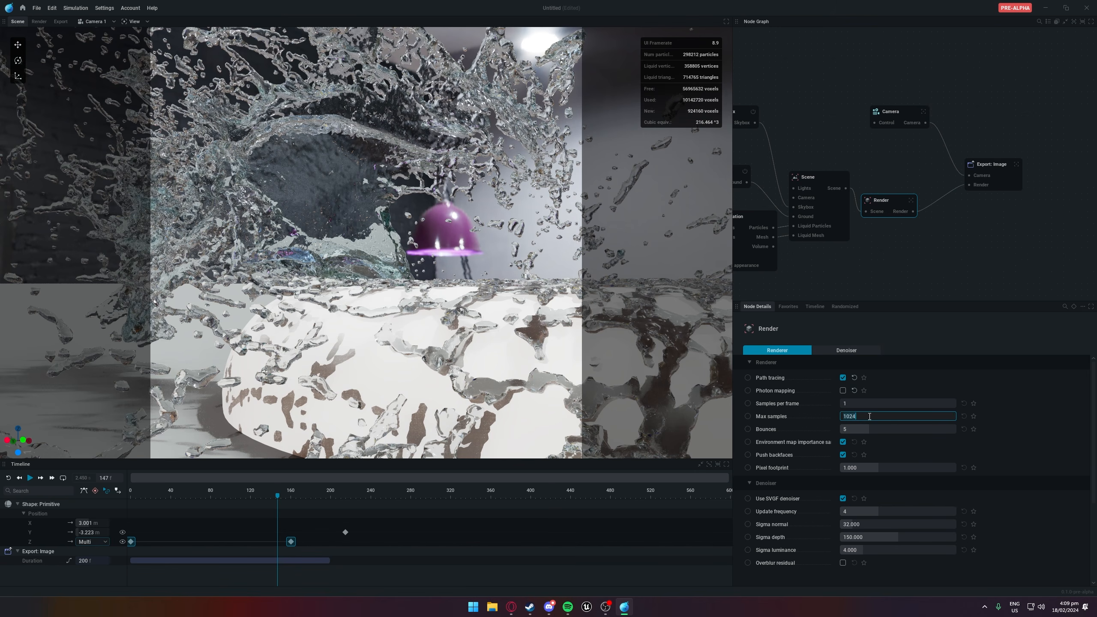
{"action": "type", "text": "256"}
{"action": "key", "text": "Return"}
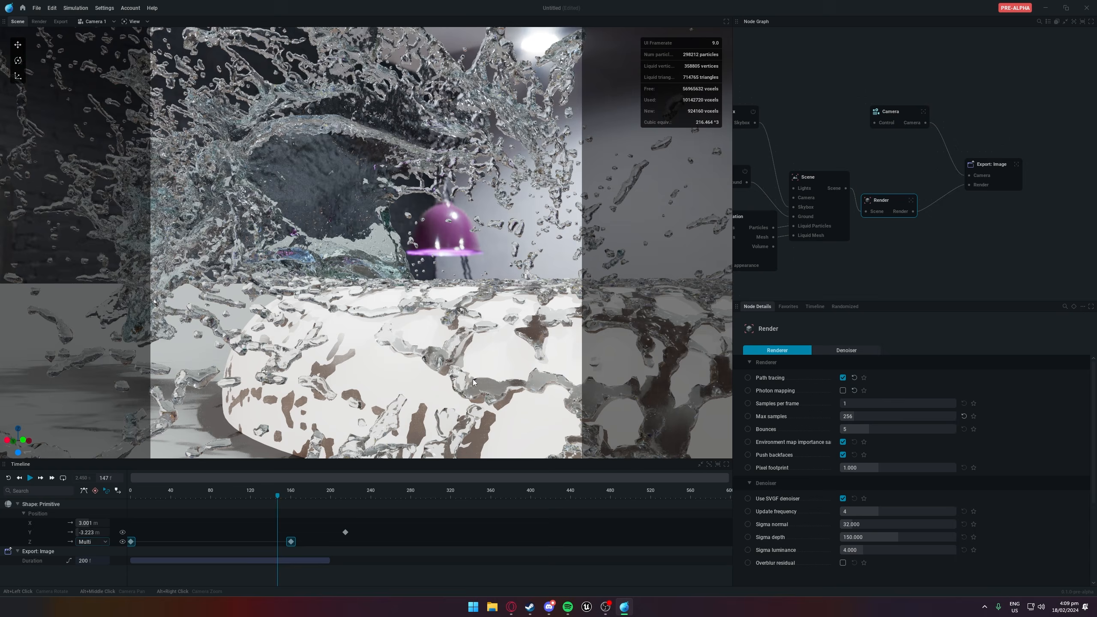
{"action": "key", "text": "r"}
{"action": "key", "text": "space"}
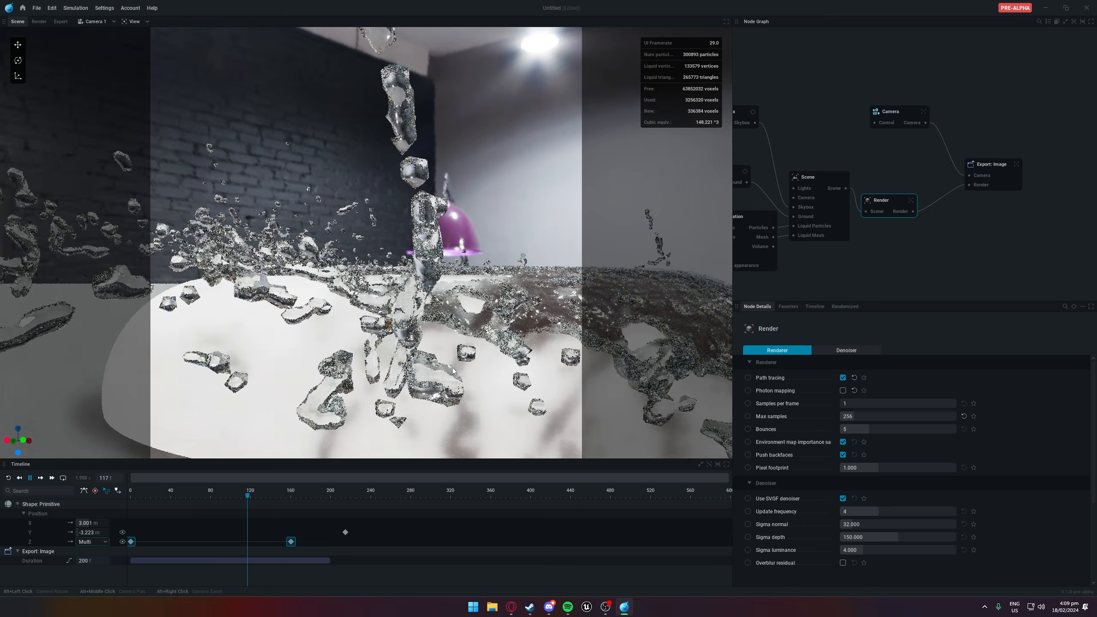
{"action": "key", "text": "space"}
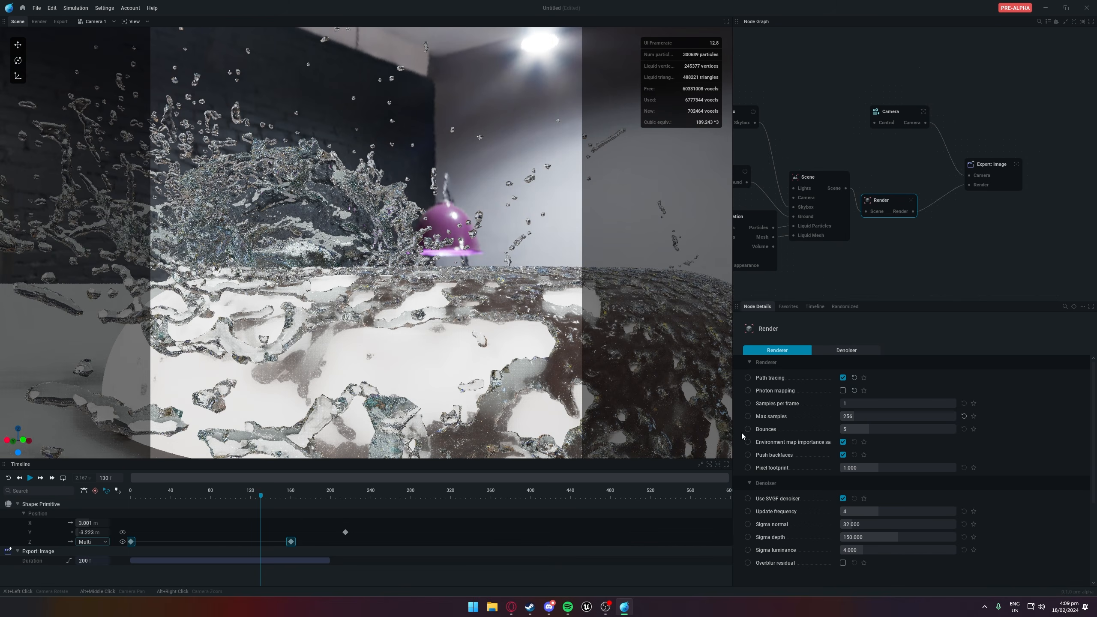
Set the Render node's max samples to 1024 and replay the splash from the start
{"action": "left_click", "coordinate": [865, 416]}
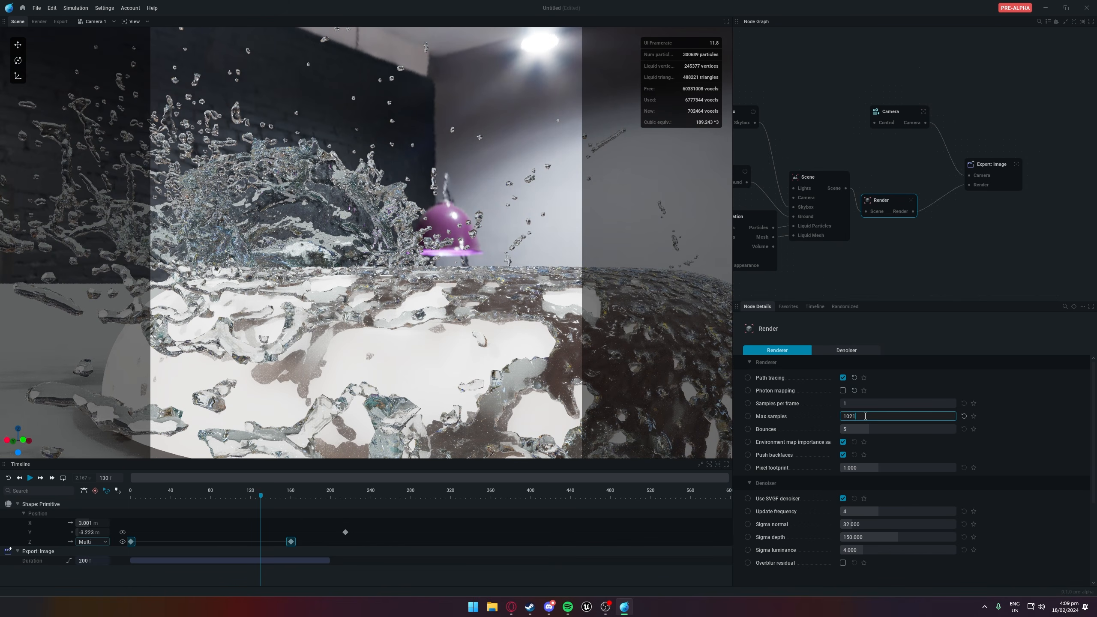
{"action": "key", "text": "Return"}
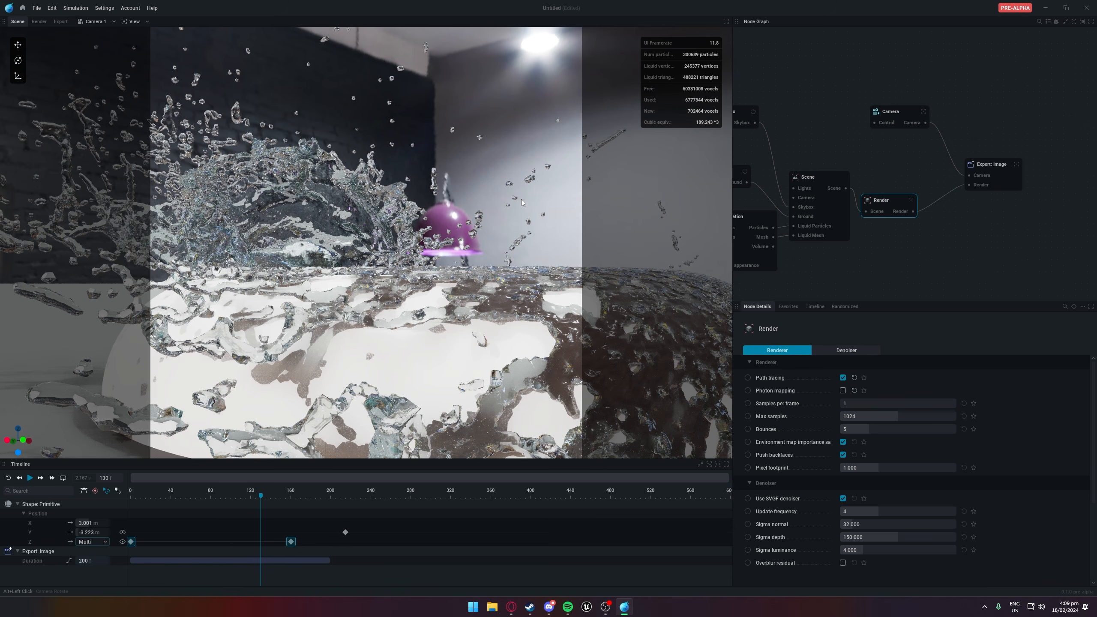
{"action": "key", "text": "space"}
{"action": "key", "text": "r"}
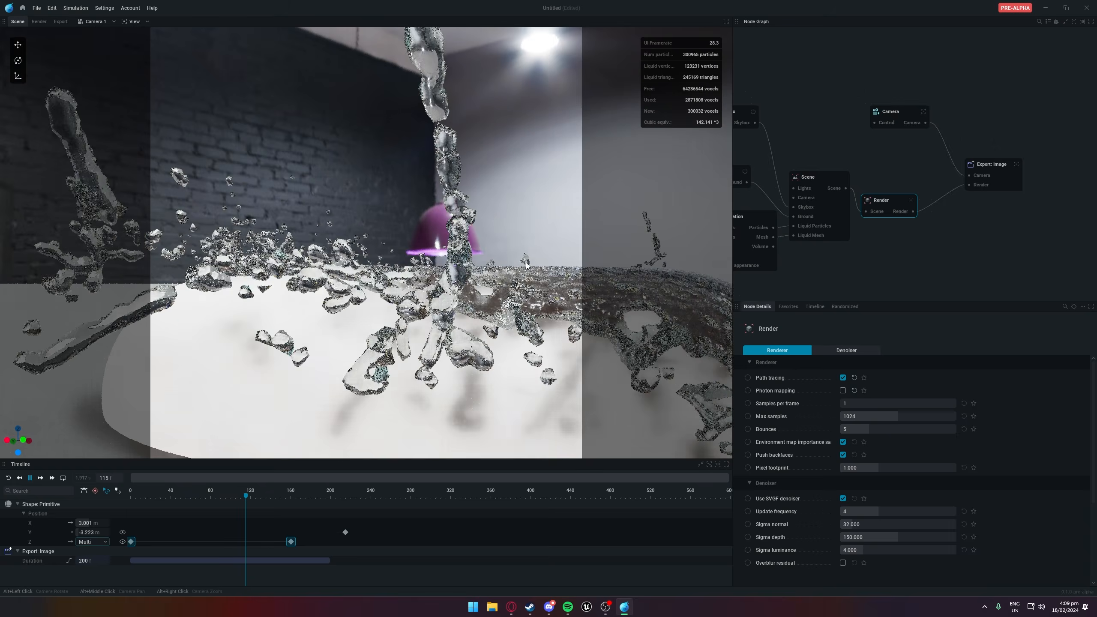
{"action": "key", "text": "space"}
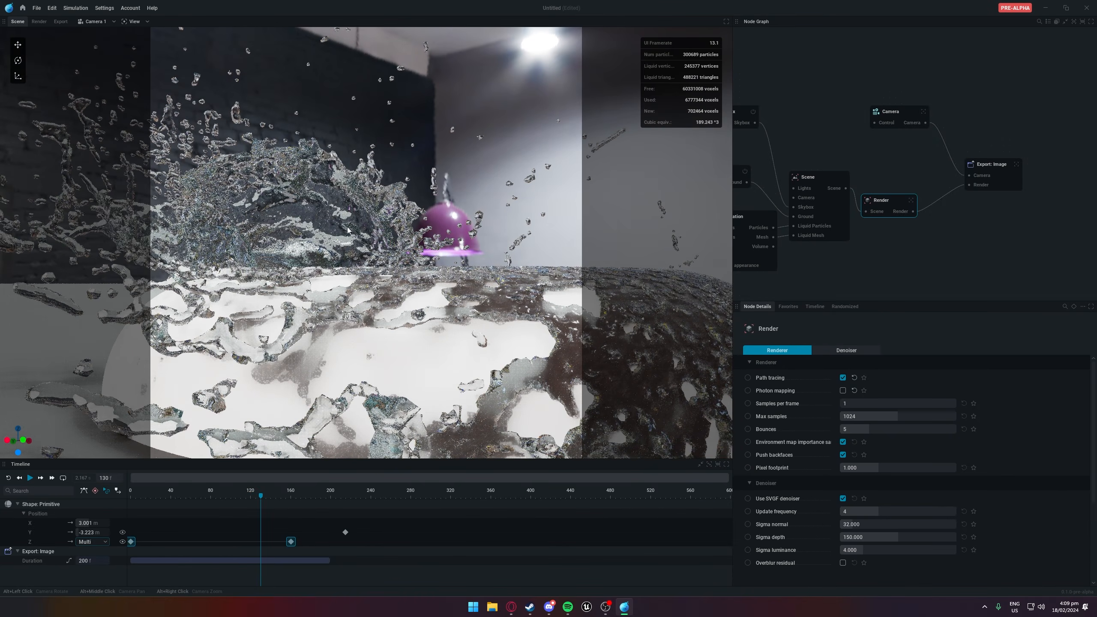
Set the Render node's max samples to 128 and replay the splash simulation for comparison
{"action": "left_click", "coordinate": [861, 416]}
{"action": "type", "text": "1"}
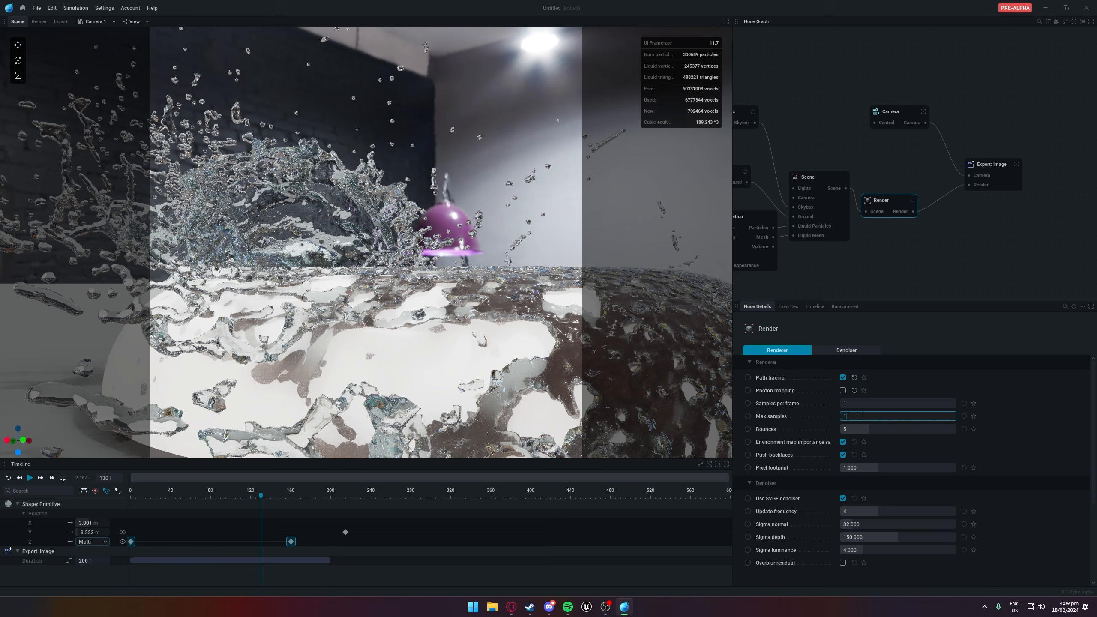
{"action": "key", "text": "Return"}
{"action": "key", "text": "r"}
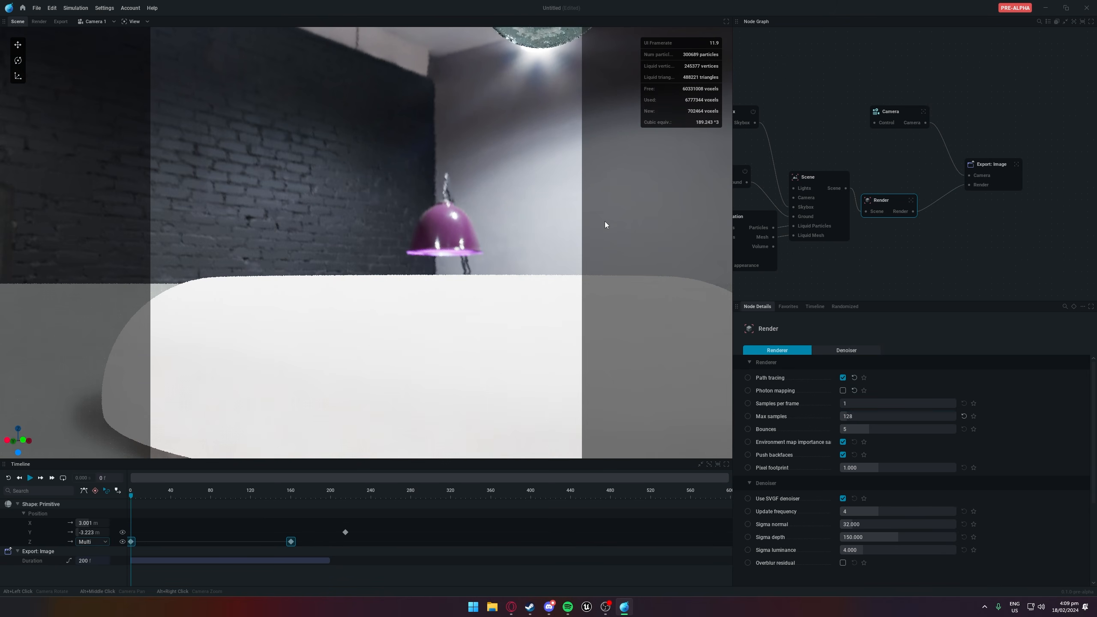
{"action": "key", "text": "space"}
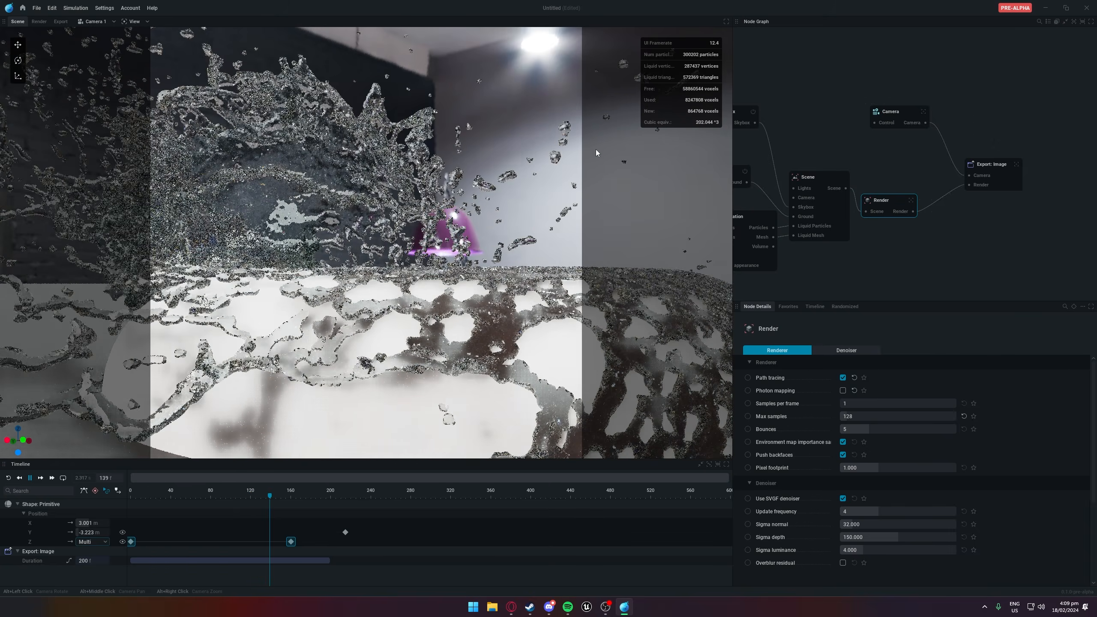
{"action": "key", "text": "space"}
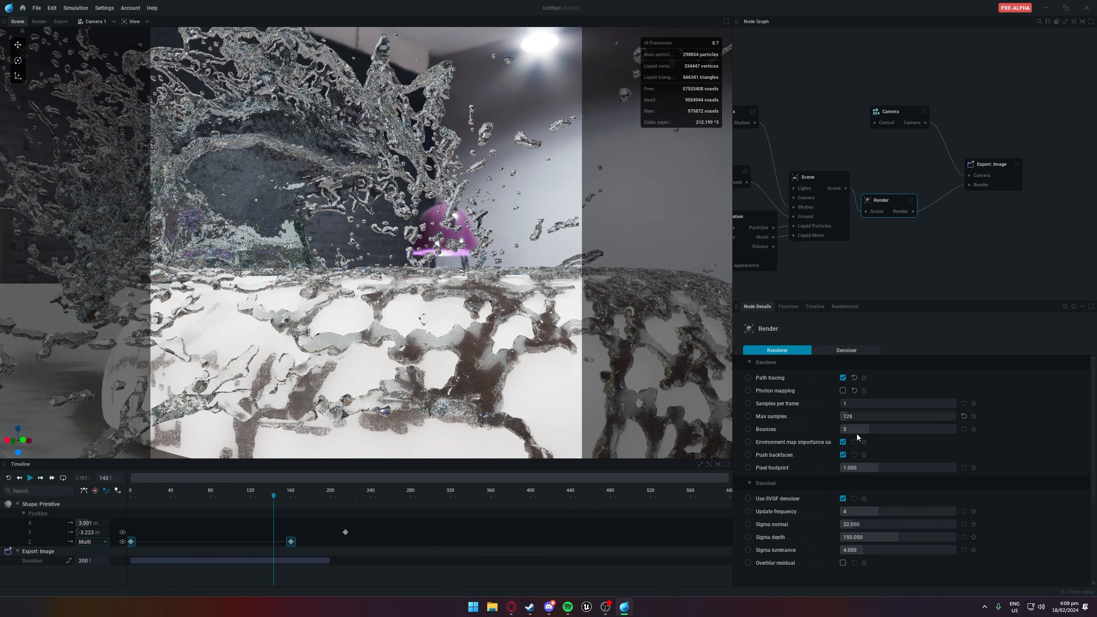
Set the Render node's bounces to 1 and replay the splash from the start
{"action": "left_click_drag", "start_coordinate": [871, 430], "coordinate": [852, 431]}
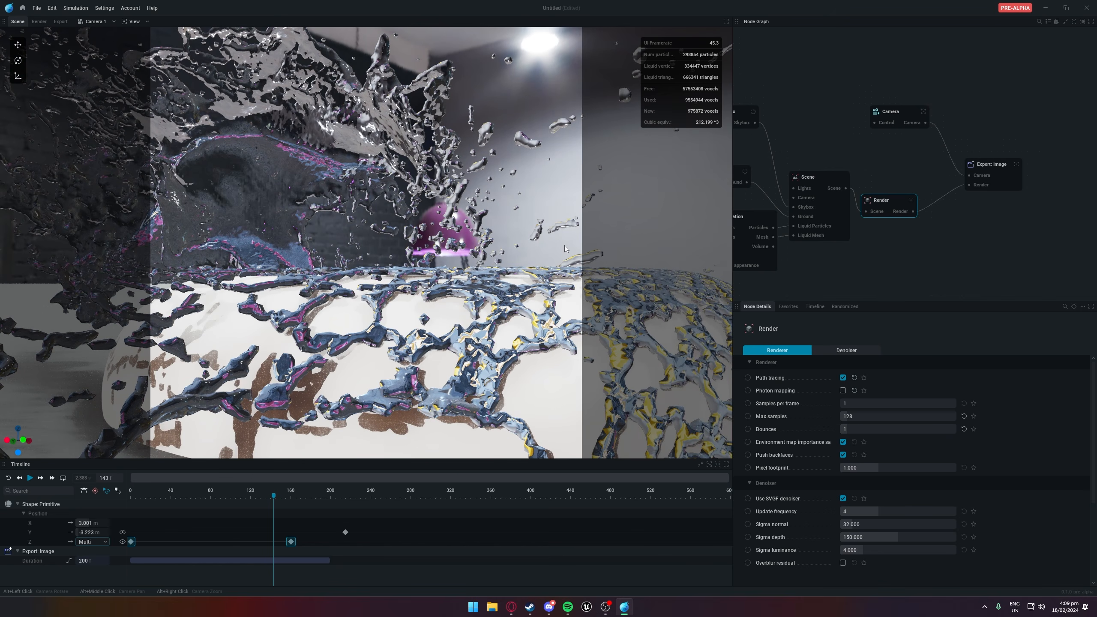
{"action": "key", "text": "r"}
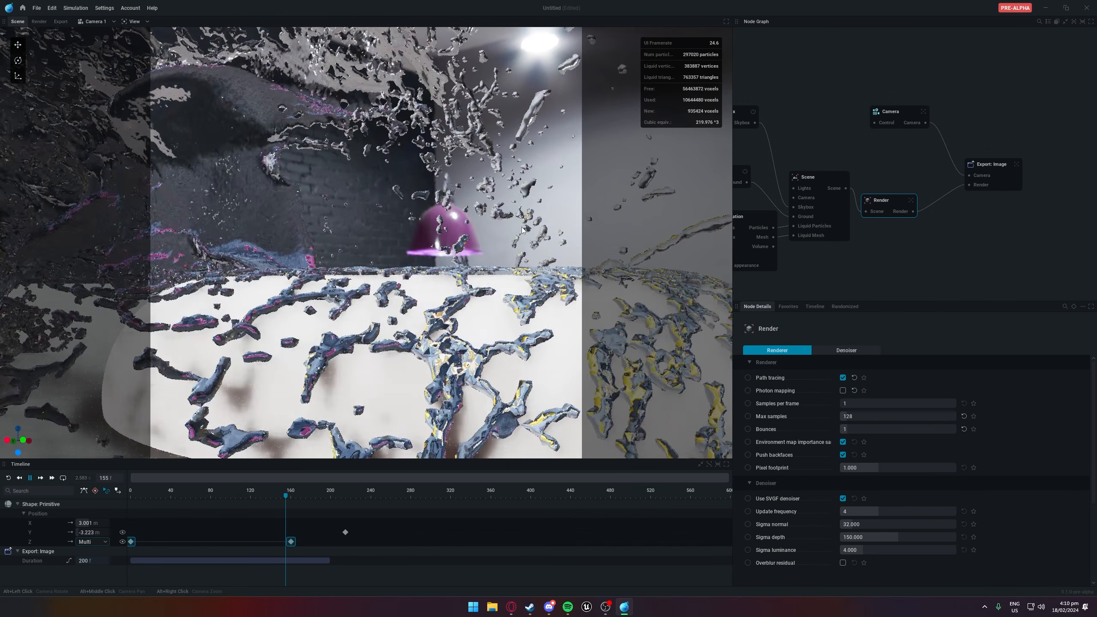
{"action": "key", "text": "space"}
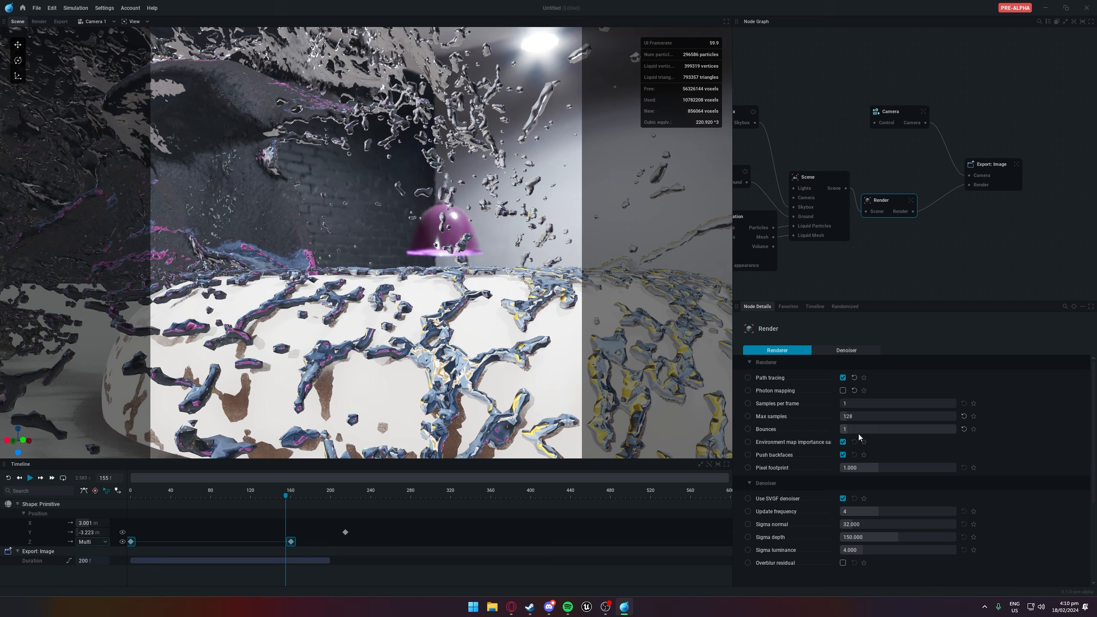
Preview the splash a little further with 3 bounces, and set the Render node's bounces back to 5
{"action": "left_click_drag", "start_coordinate": [846, 431], "coordinate": [856, 431]}
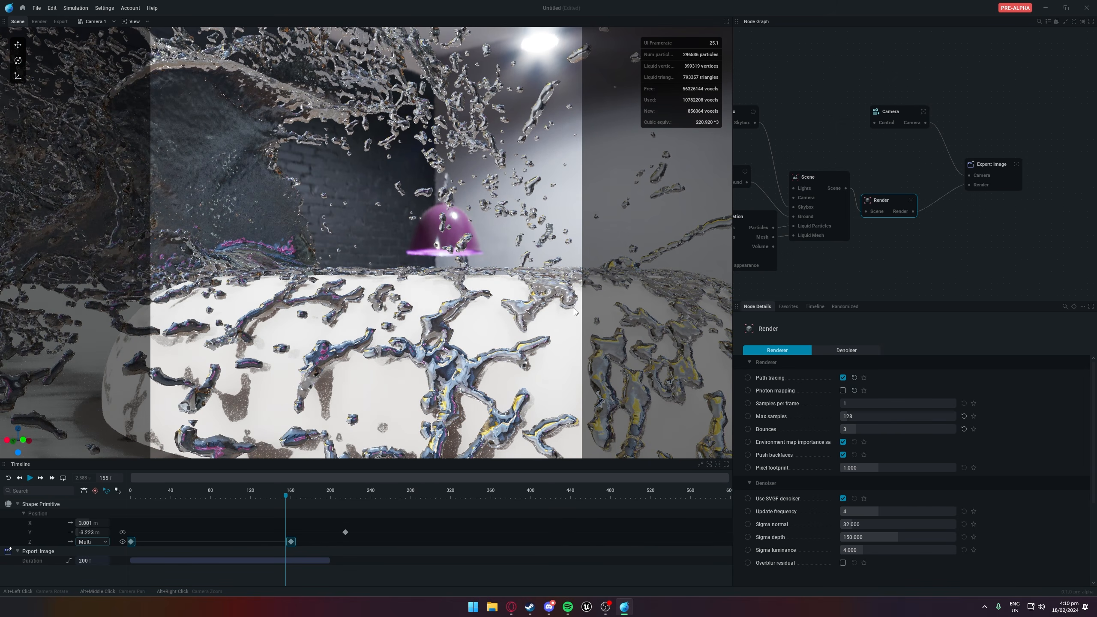
{"action": "key", "text": "space"}
{"action": "key", "text": "space"}
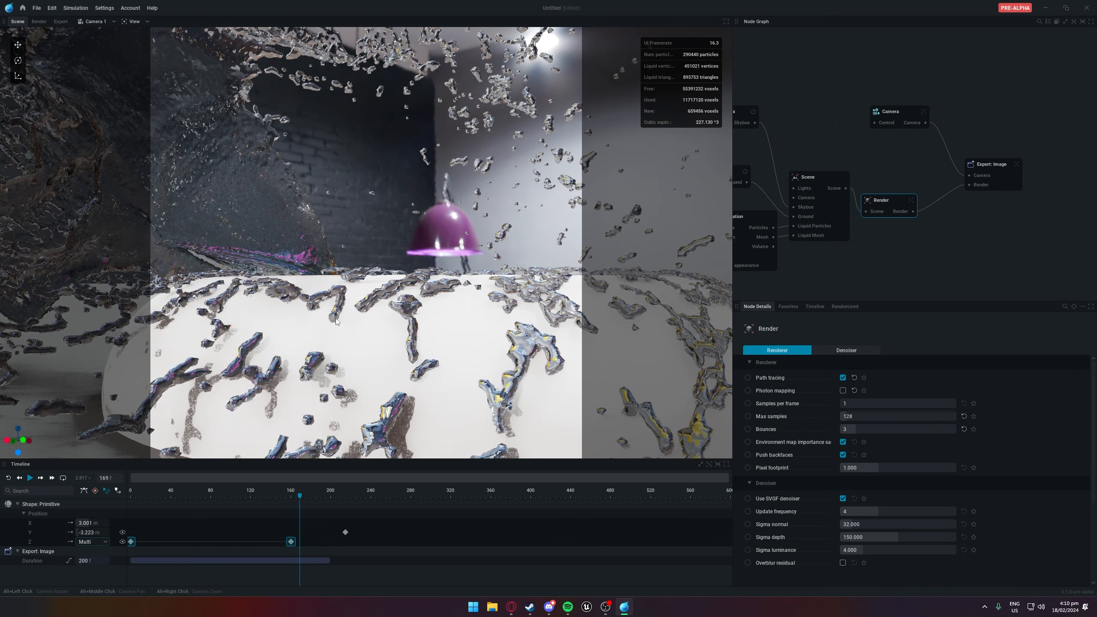
{"action": "left_click_drag", "start_coordinate": [851, 431], "coordinate": [866, 431]}
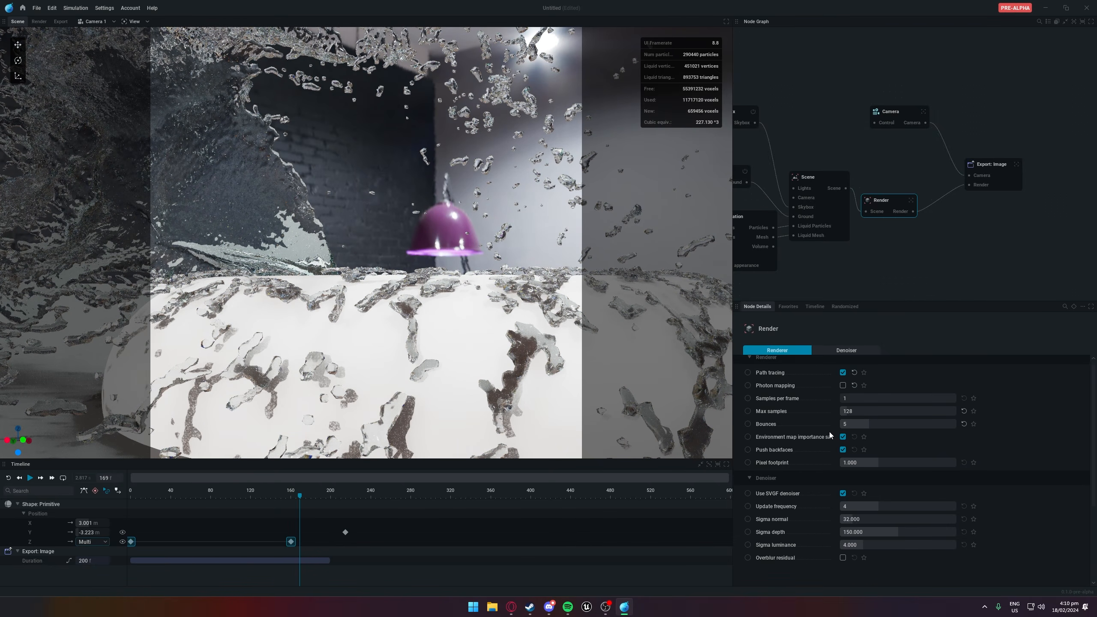
Compare the render with environment map importance sampling and the SVGF denoiser each switched off and back on
{"action": "scroll", "coordinate": [841, 411], "scroll_direction": "down", "scroll_amount": 2}
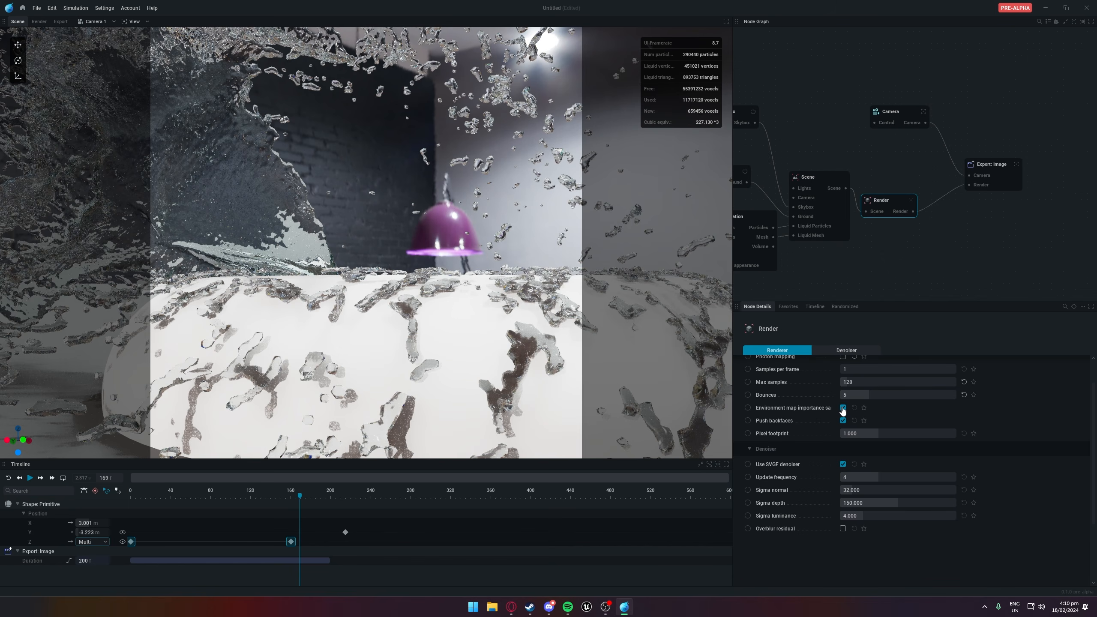
{"action": "left_click", "coordinate": [842, 408]}
{"action": "left_click", "coordinate": [843, 409]}
{"action": "left_click", "coordinate": [842, 465]}
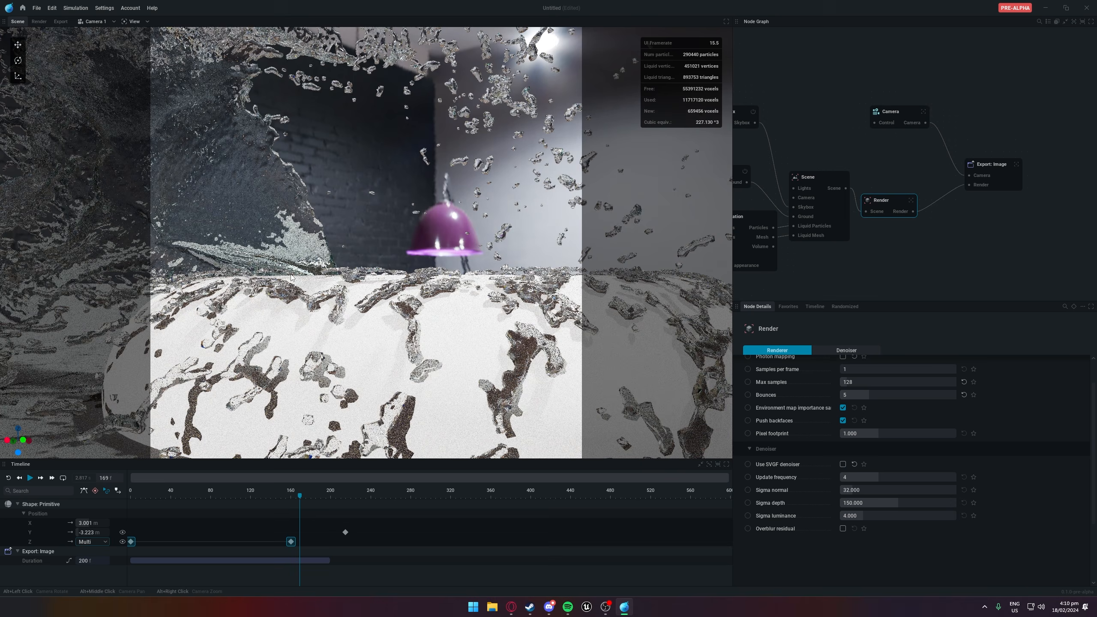
{"action": "left_click", "coordinate": [843, 464]}
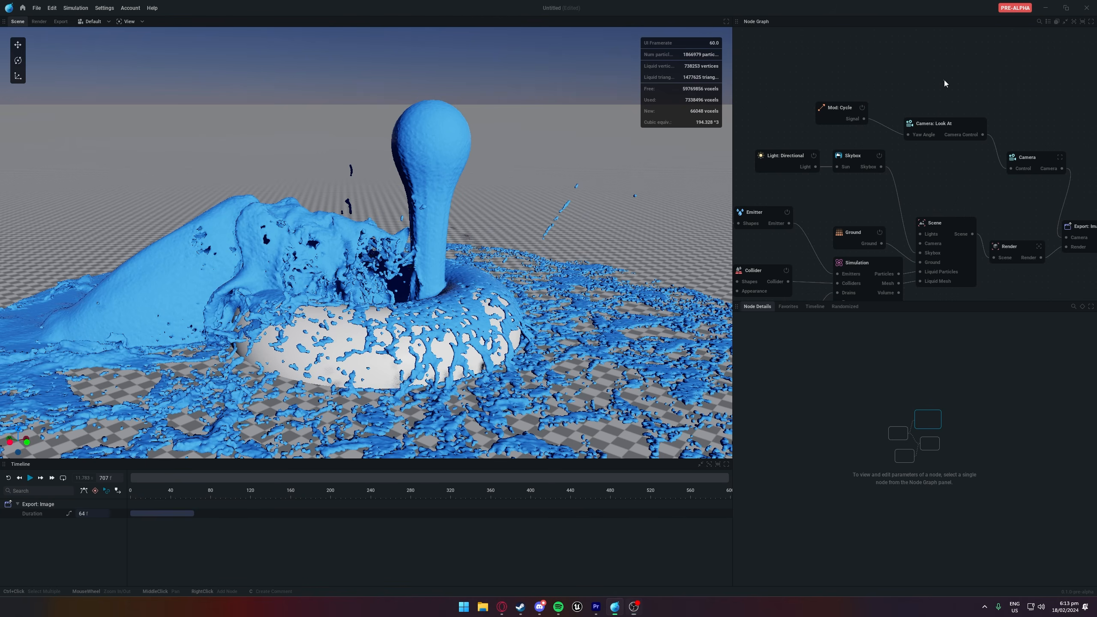
Search the node graph for "ground" to locate the Ground node, and clear the search
{"action": "left_click", "coordinate": [1039, 22]}
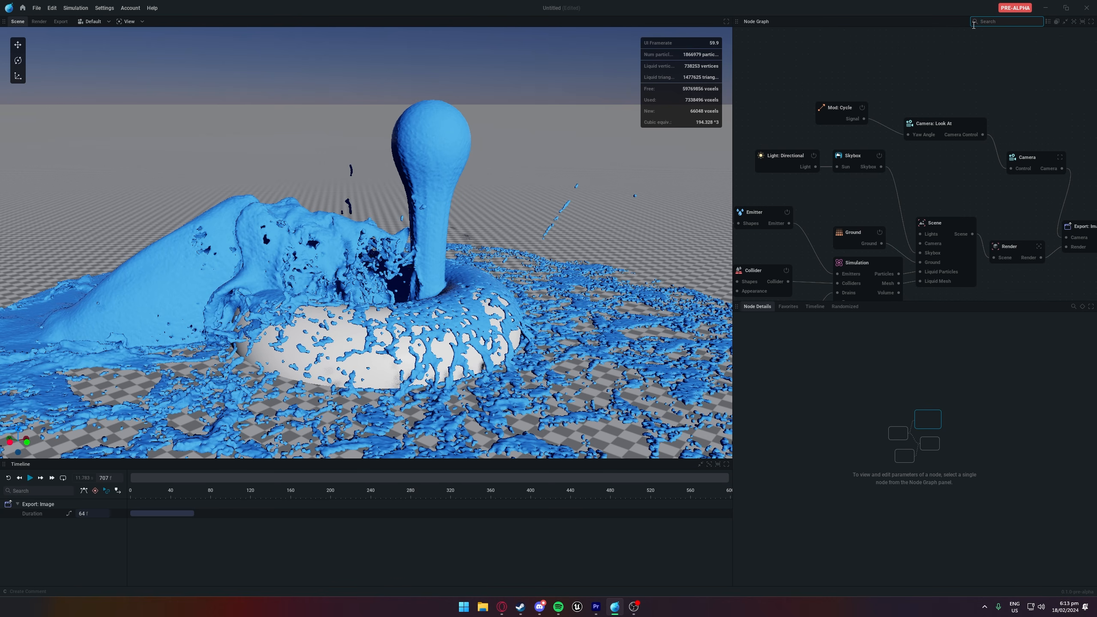
{"action": "type", "text": "ground"}
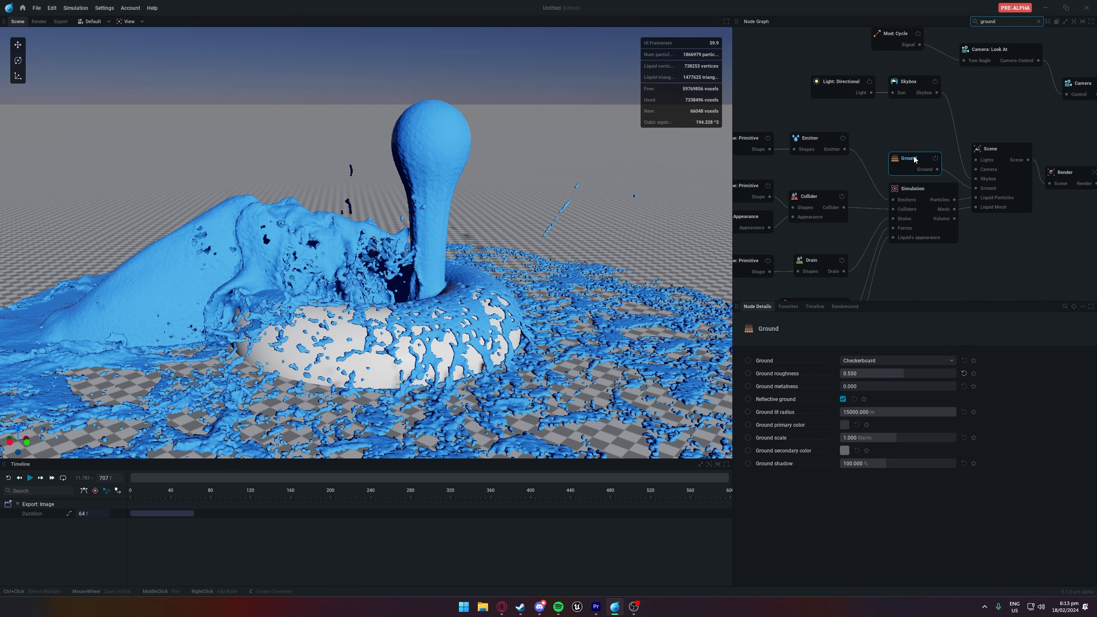
{"action": "scroll", "coordinate": [868, 141], "scroll_direction": "down", "scroll_amount": 5}
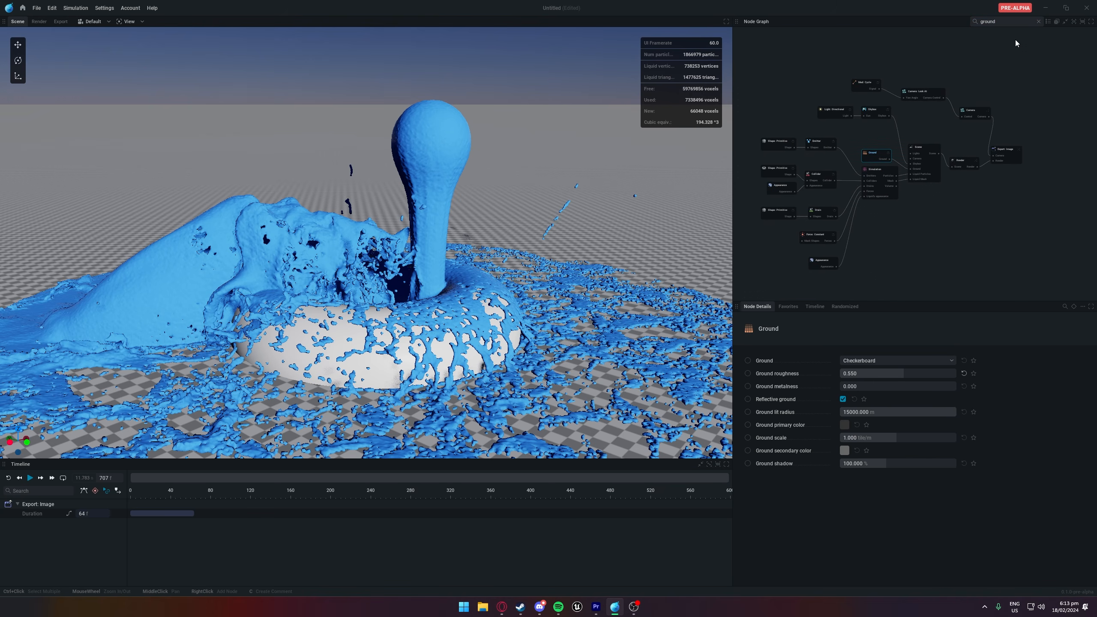
{"action": "left_click", "coordinate": [1039, 22]}
Use the node list to locate the Ground, Skybox and sphere Shape: Primitive nodes, and hide the list
{"action": "left_click", "coordinate": [1047, 22]}
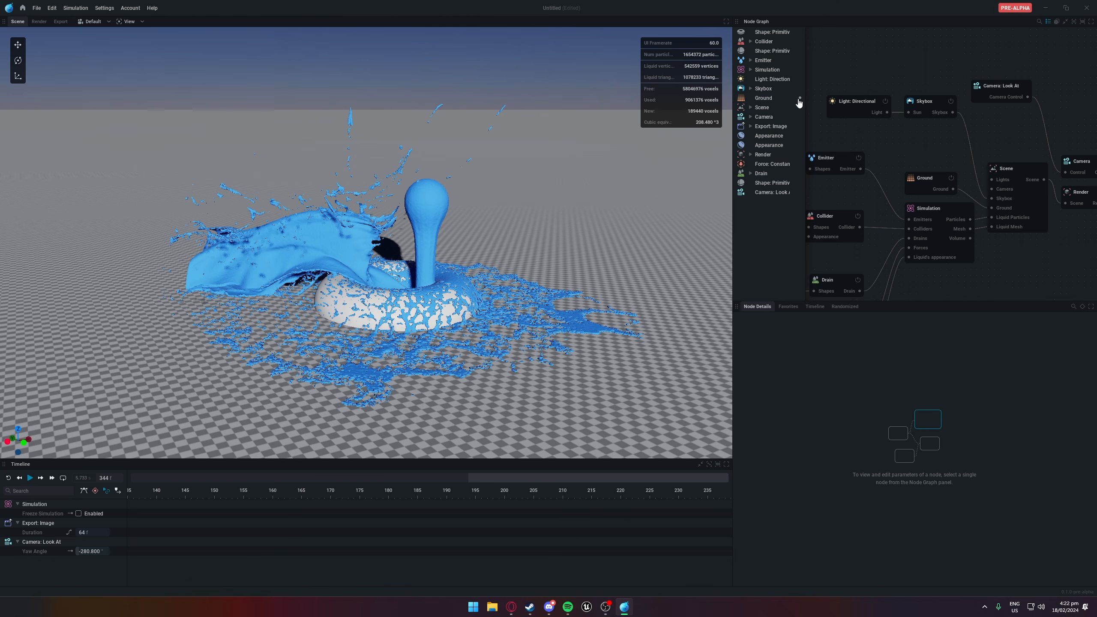
{"action": "left_click", "coordinate": [797, 102]}
{"action": "left_click", "coordinate": [798, 88]}
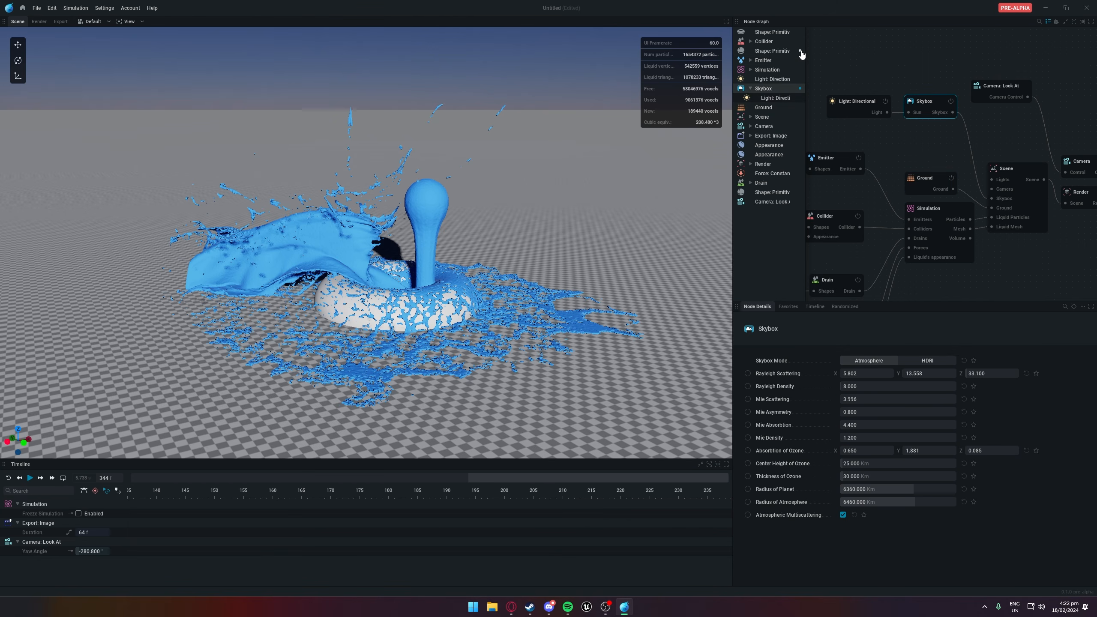
{"action": "left_click", "coordinate": [799, 50]}
{"action": "left_click", "coordinate": [1049, 21]}
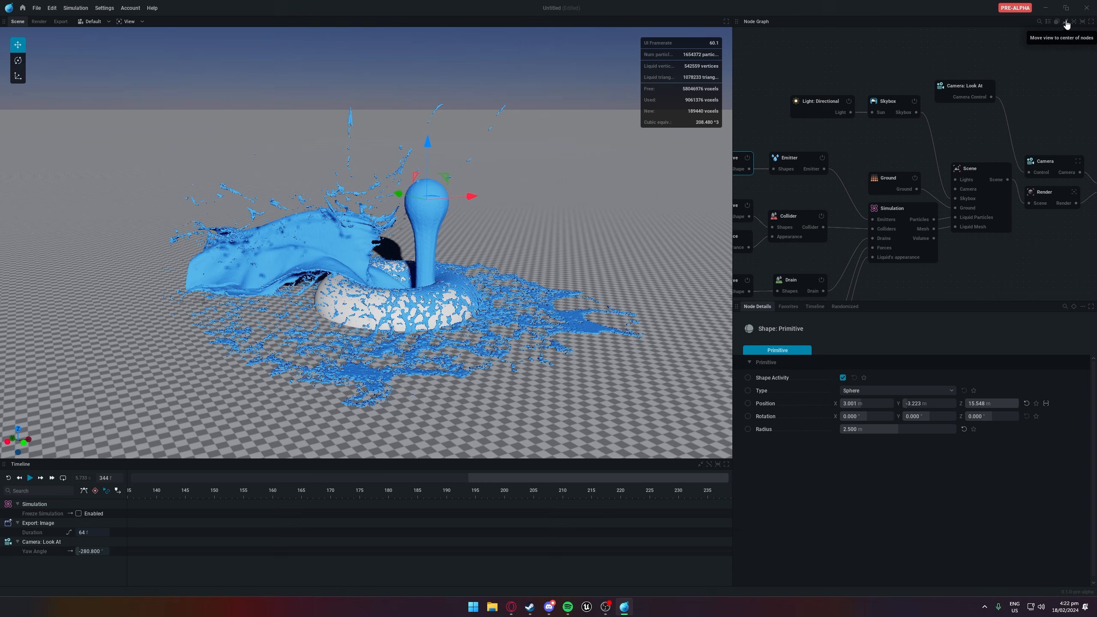
Select the Camera: Look At node, centre the graph view on the nodes and reset the zoom to default
{"action": "left_click", "coordinate": [965, 86]}
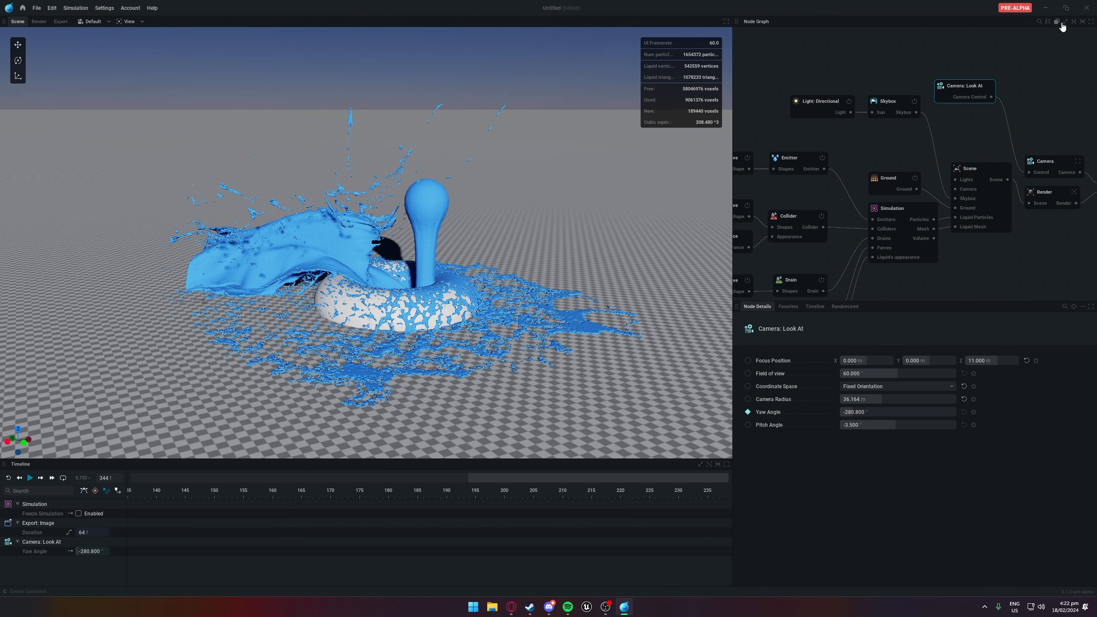
{"action": "left_click", "coordinate": [1065, 21]}
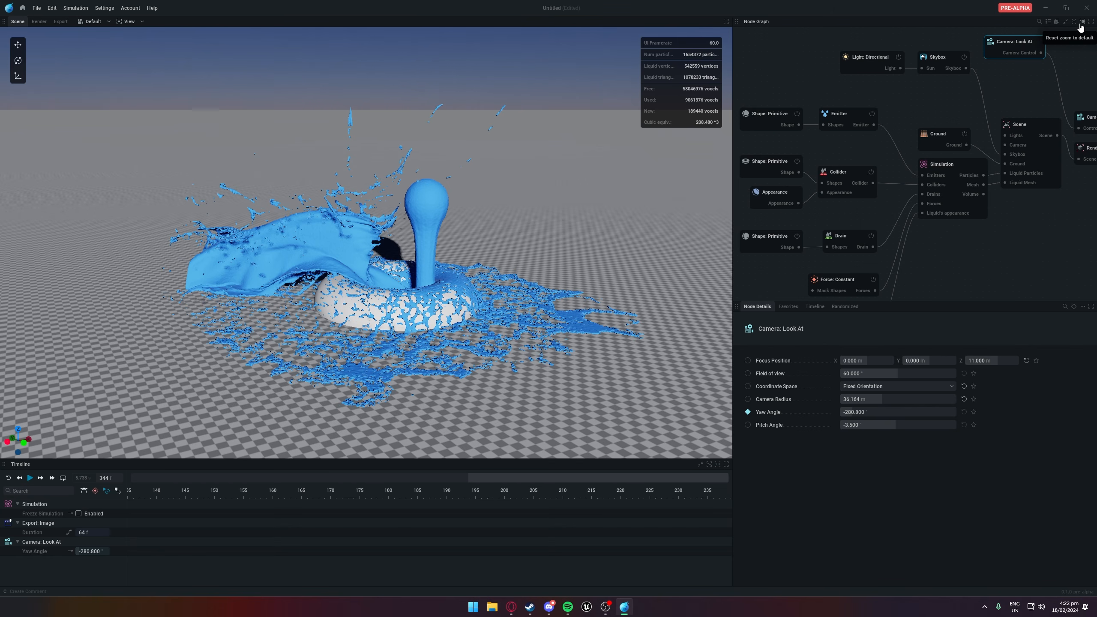
{"action": "left_click", "coordinate": [1082, 27]}
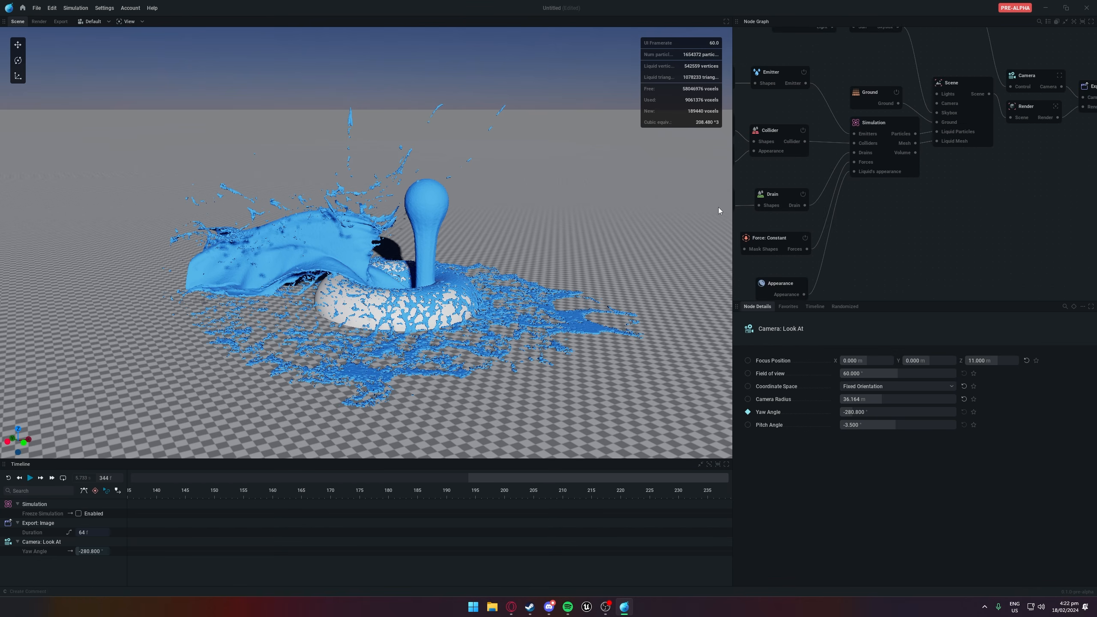
View the whole node network with the Node Graph maximized, and restore the normal layout
{"action": "scroll", "coordinate": [864, 142], "scroll_direction": "down", "scroll_amount": 3}
{"action": "middle_click_drag", "start_coordinate": [944, 121], "coordinate": [926, 163]}
{"action": "left_click", "coordinate": [1091, 21]}
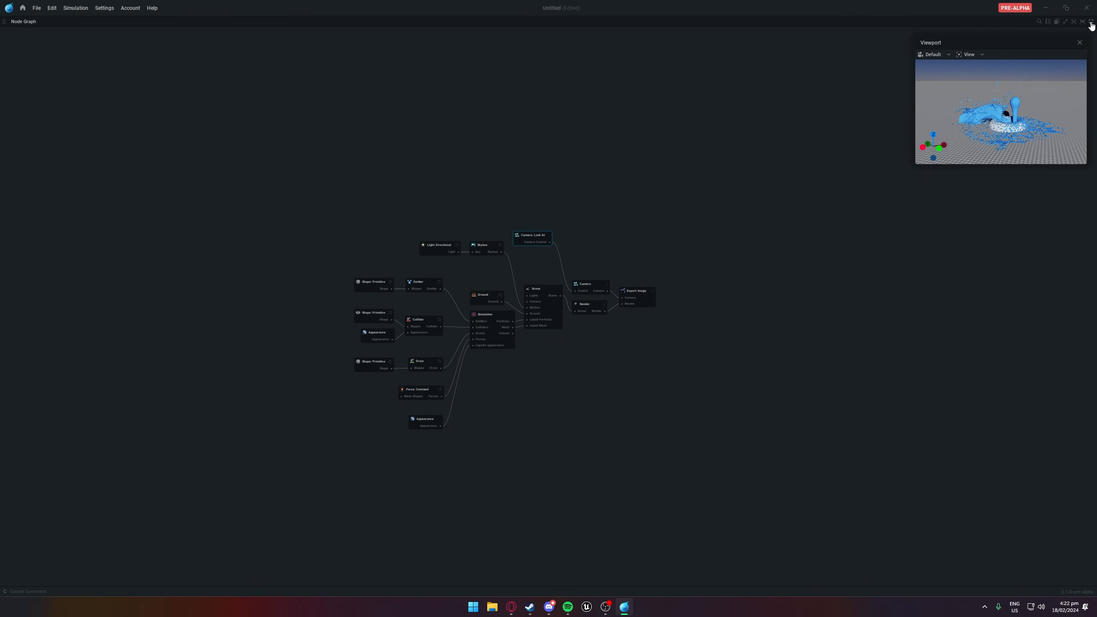
{"action": "left_click", "coordinate": [1091, 22]}
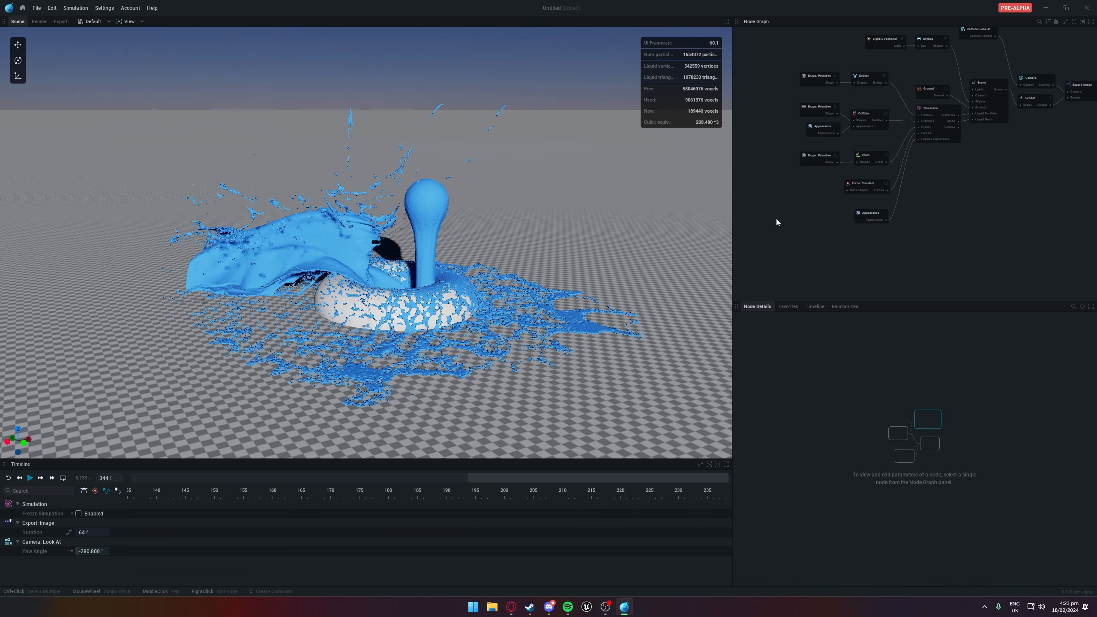
{"action": "left_click", "coordinate": [36, 7]}
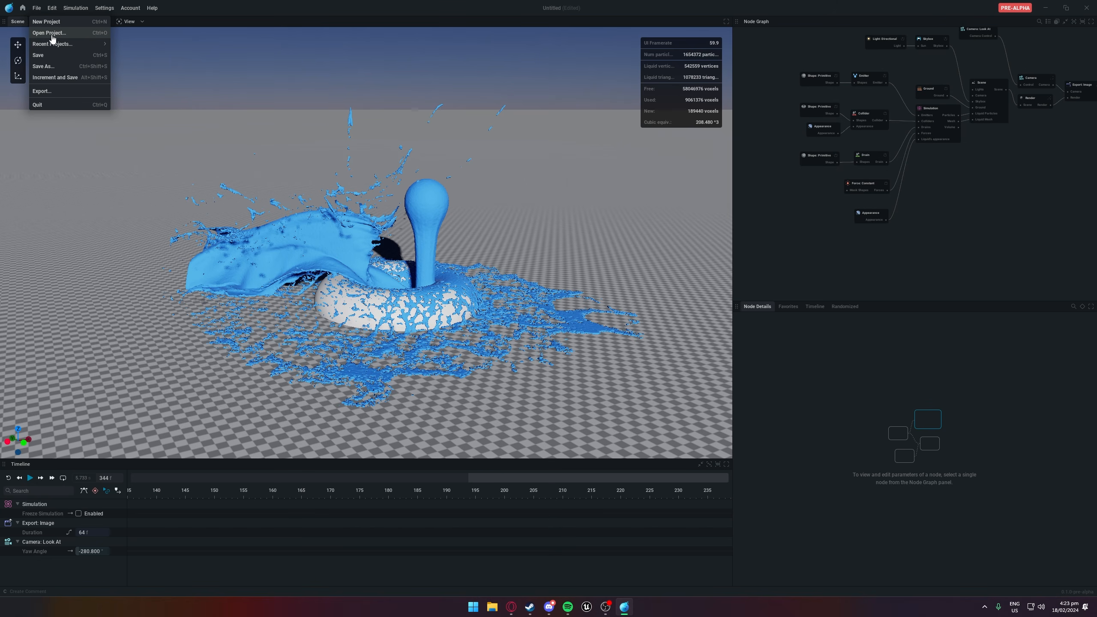
{"action": "left_click", "coordinate": [50, 33]}
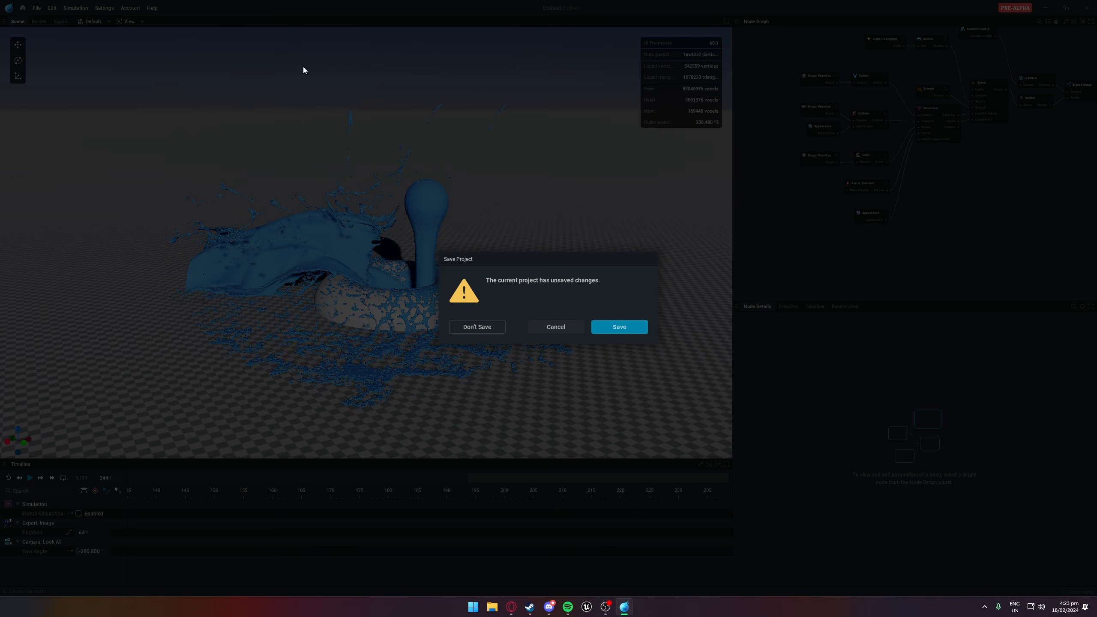
{"action": "left_click", "coordinate": [467, 337]}
{"action": "left_click", "coordinate": [870, 136]}
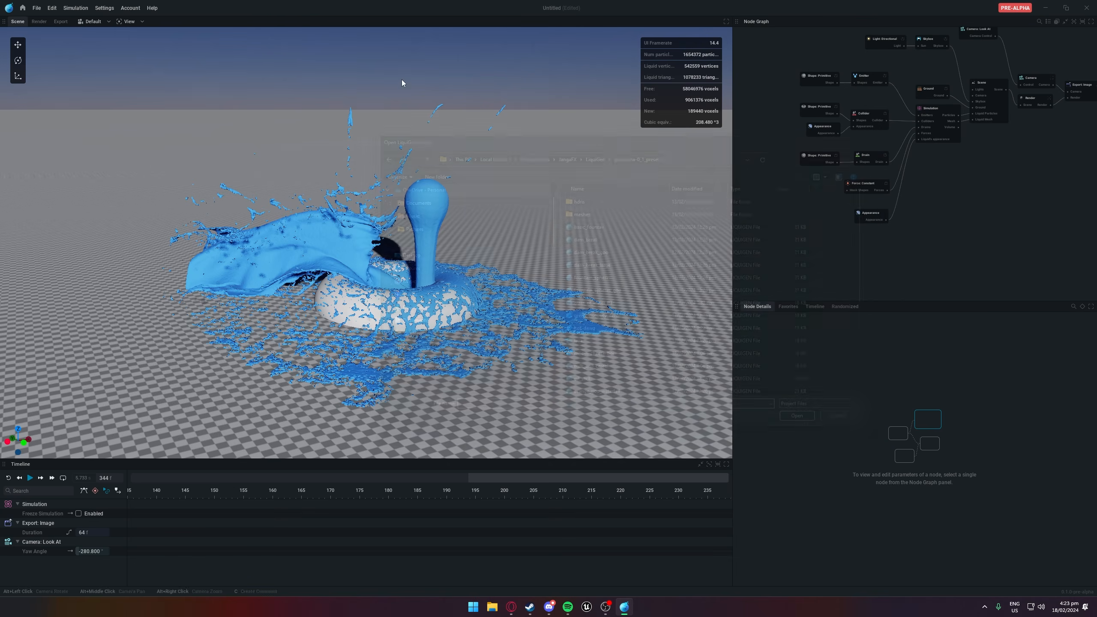
Open the Pouring Wine project from My Projects and show its Render node settings
{"action": "left_click", "coordinate": [23, 7]}
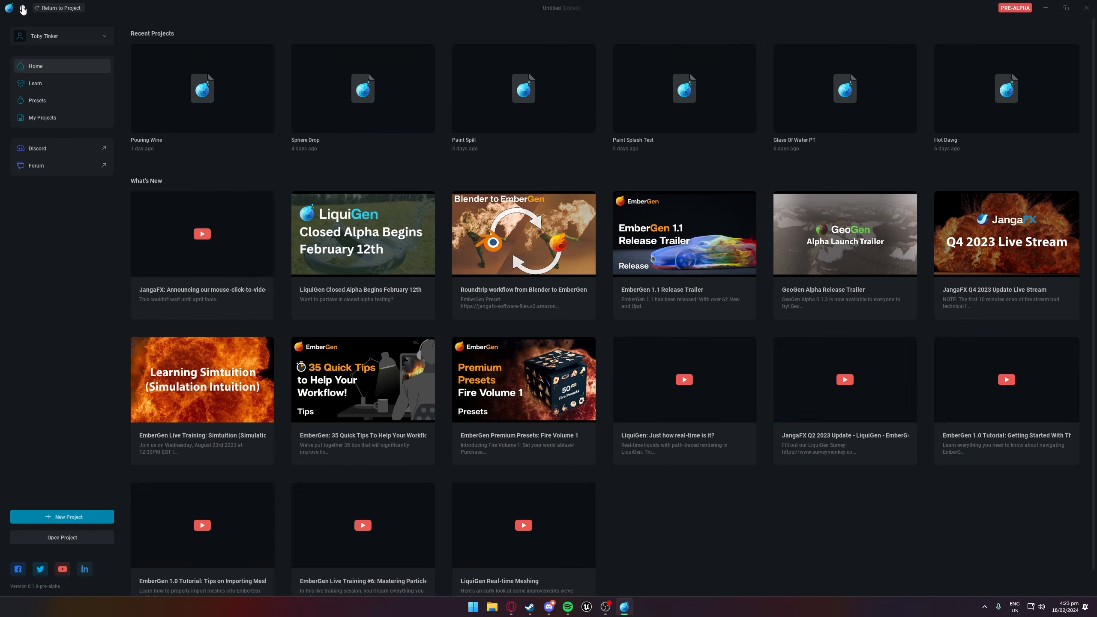
{"action": "left_click", "coordinate": [43, 117]}
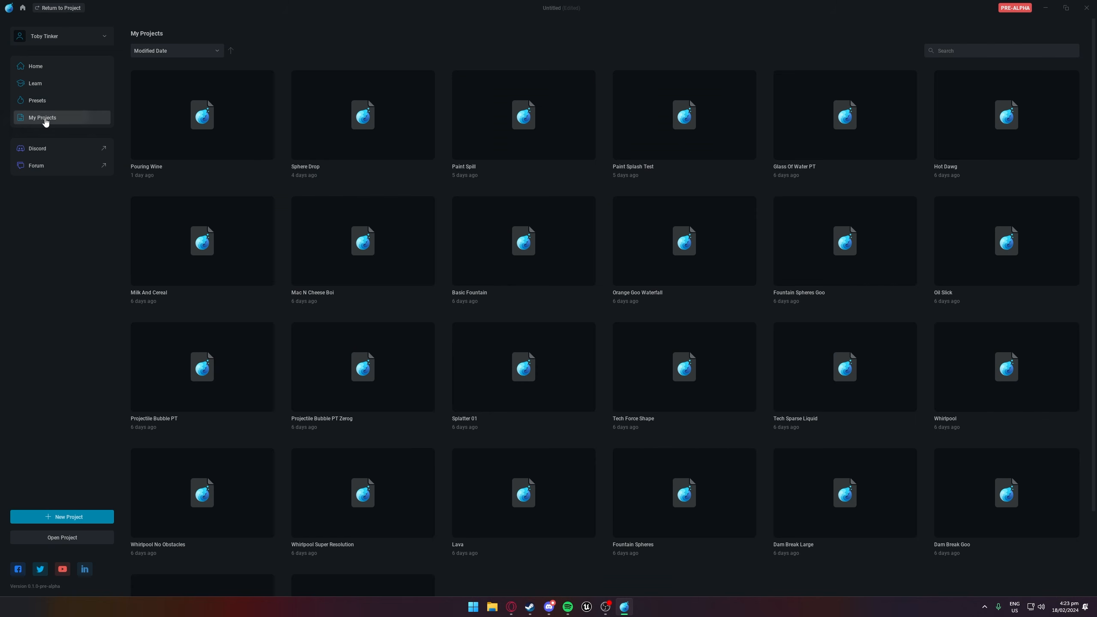
{"action": "left_click", "coordinate": [209, 116]}
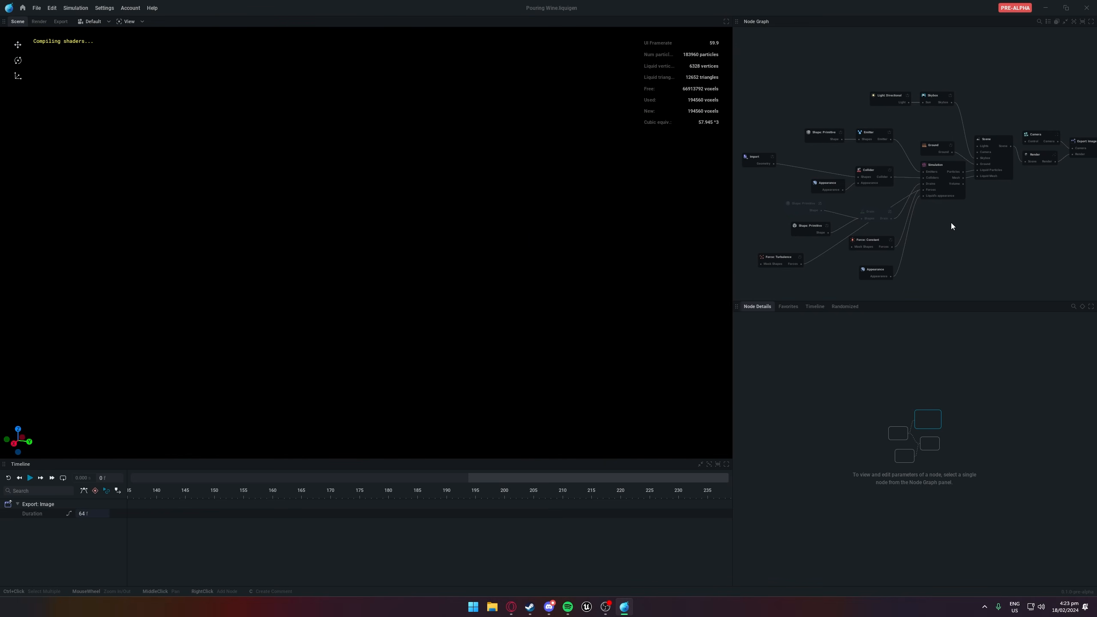
{"action": "left_click", "coordinate": [1002, 169]}
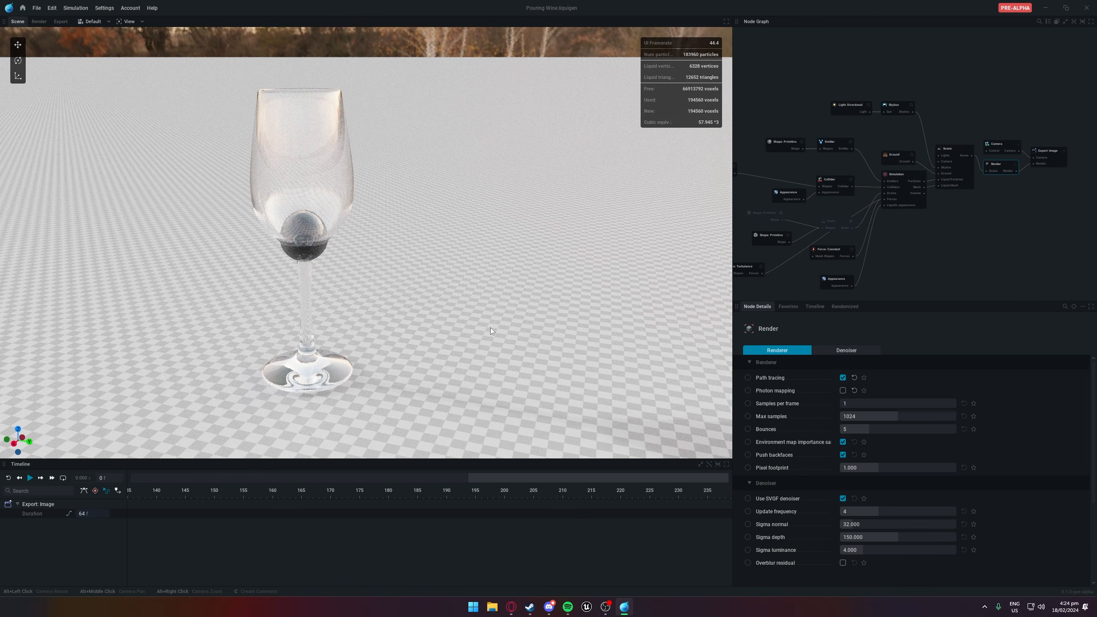
{"action": "left_click_drag", "start_coordinate": [579, 319], "coordinate": [626, 289], "text": "alt"}
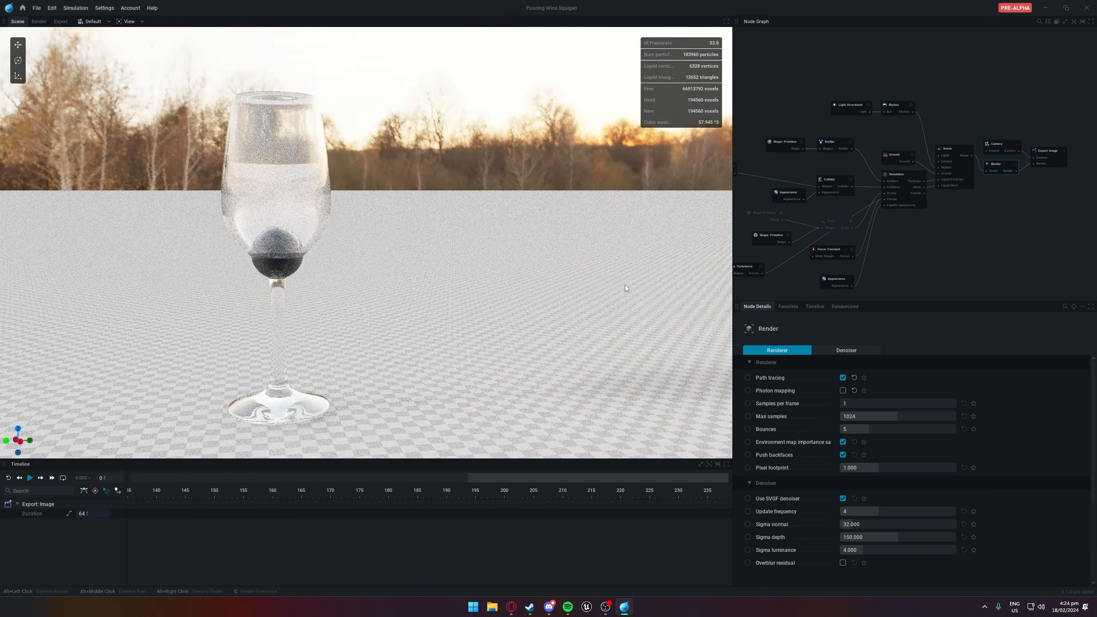
Raise the emitter's sphere primitive to a Z position of 15.208 m and run the simulation to about frame 195
{"action": "left_click", "coordinate": [792, 152]}
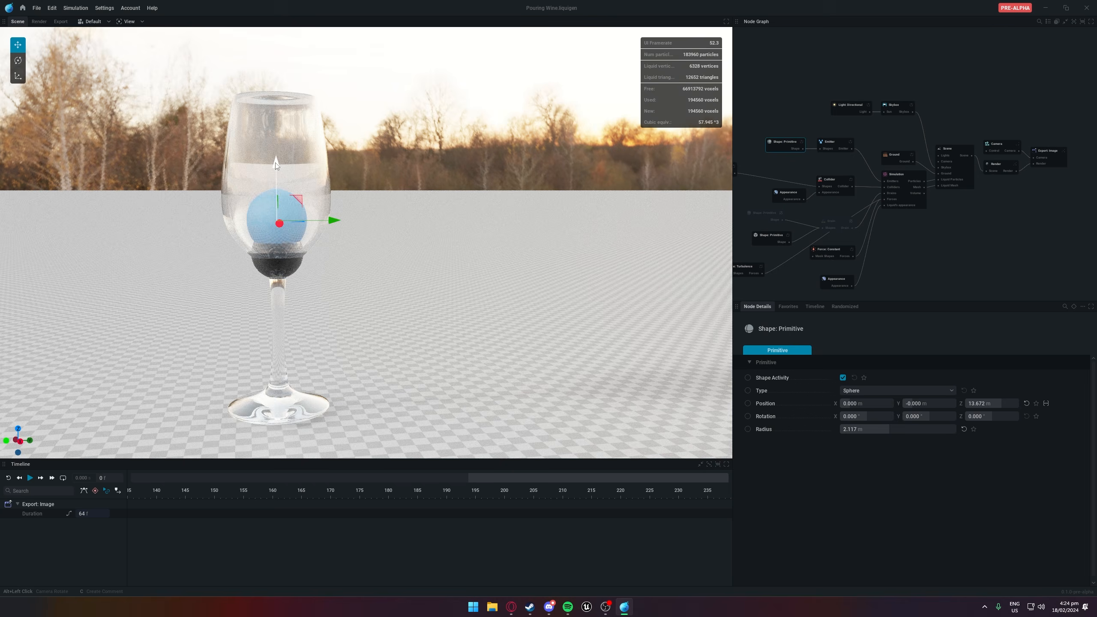
{"action": "left_click_drag", "start_coordinate": [276, 165], "coordinate": [276, 145]}
{"action": "key", "text": "space"}
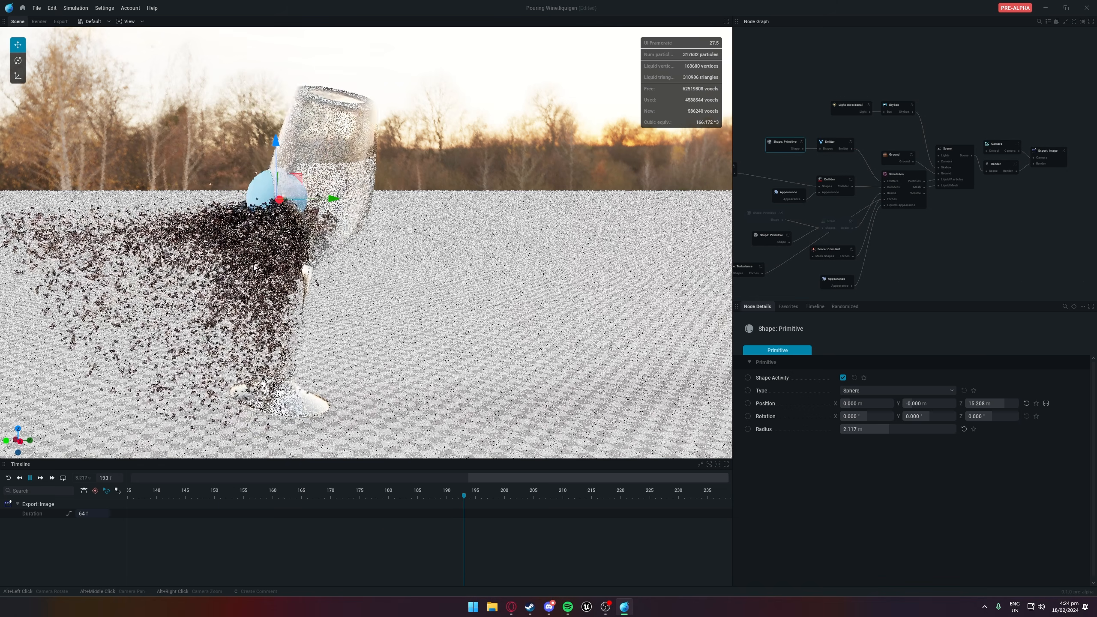
{"action": "key", "text": "space"}
Examine the paused wine spill around the tilted glass from several angles and inspect the Import node
{"action": "left_click_drag", "start_coordinate": [295, 274], "coordinate": [271, 290], "text": "alt"}
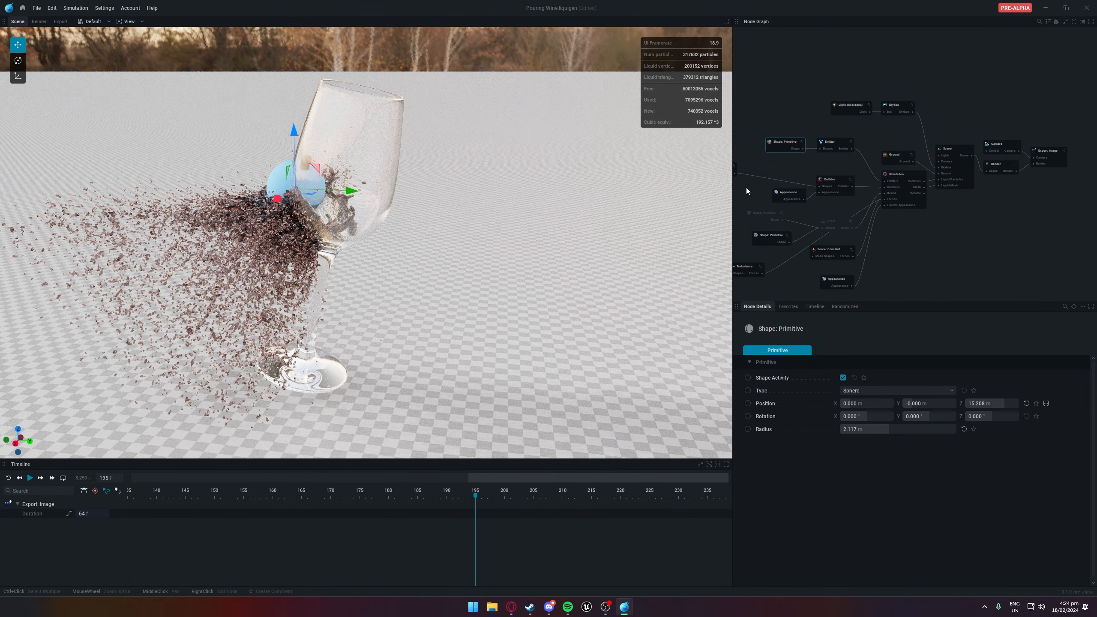
{"action": "middle_click_drag", "start_coordinate": [746, 187], "coordinate": [811, 171]}
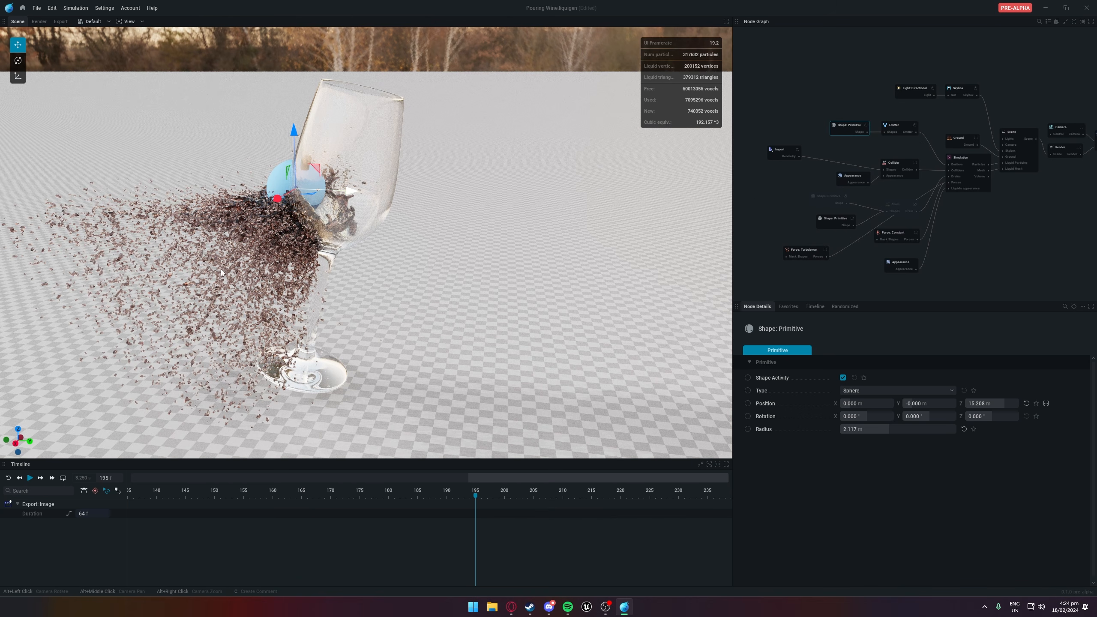
{"action": "left_click_drag", "start_coordinate": [441, 175], "coordinate": [408, 262], "text": "alt"}
{"action": "left_click_drag", "start_coordinate": [349, 148], "coordinate": [424, 103], "text": "alt"}
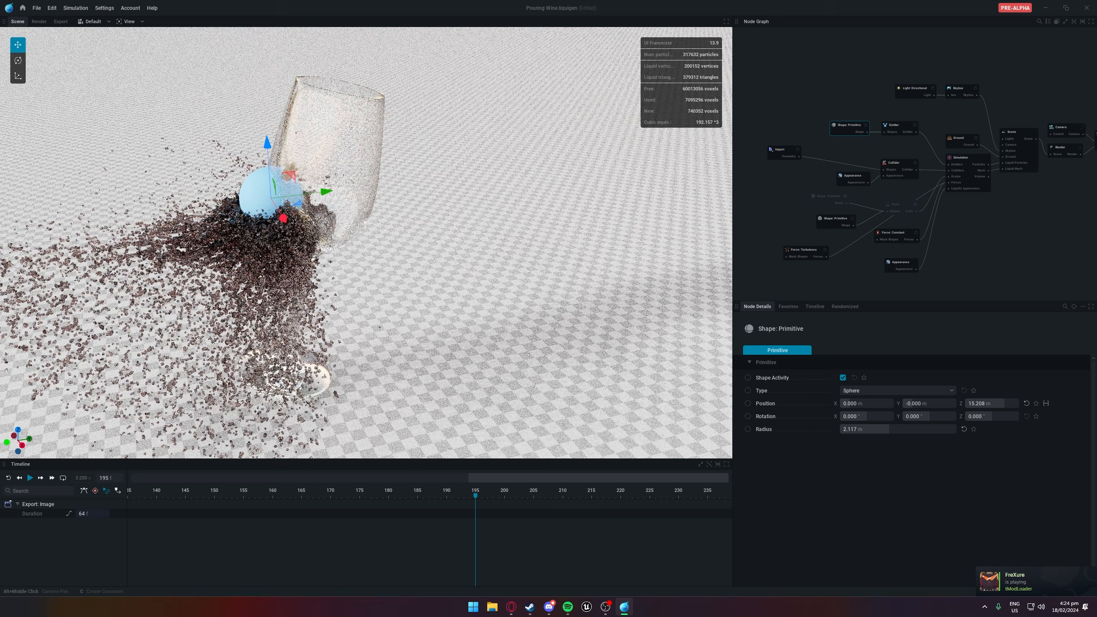
{"action": "left_click", "coordinate": [776, 153]}
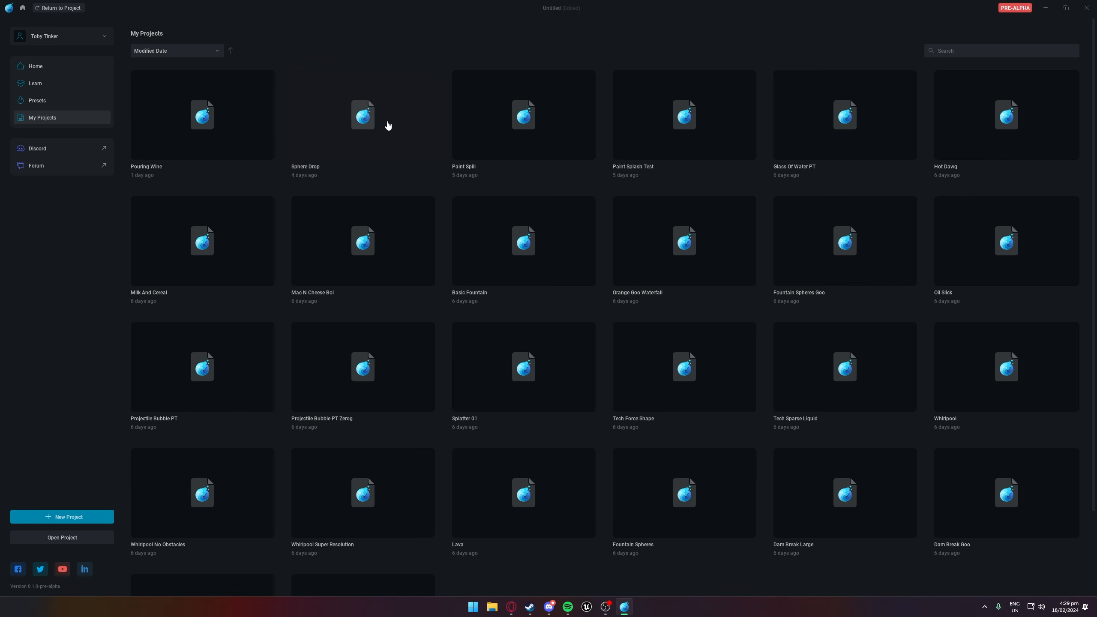
Open the Sphere Drop project without saving the current one, and run its simulation to about frame 684
{"action": "left_click", "coordinate": [387, 122]}
{"action": "left_click", "coordinate": [485, 326]}
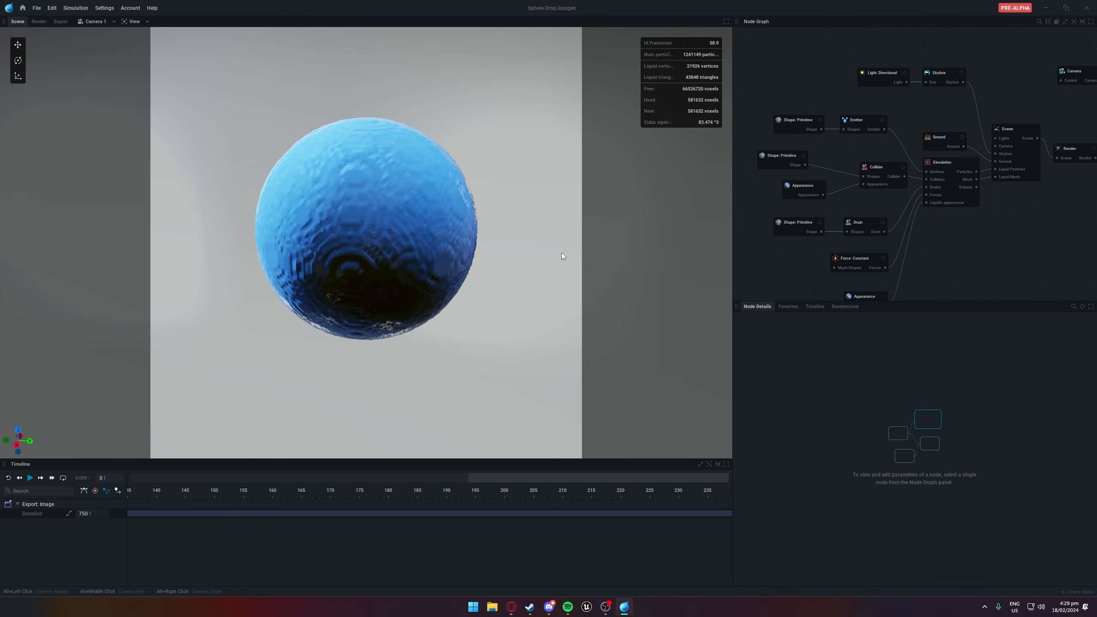
{"action": "key", "text": "space"}
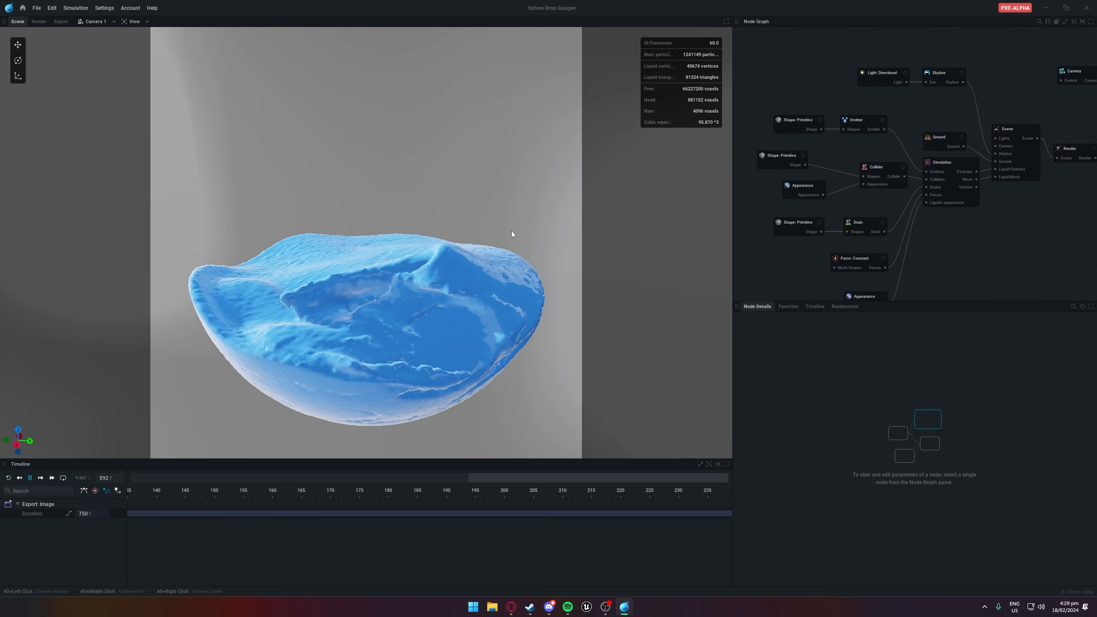
{"action": "key", "text": "space"}
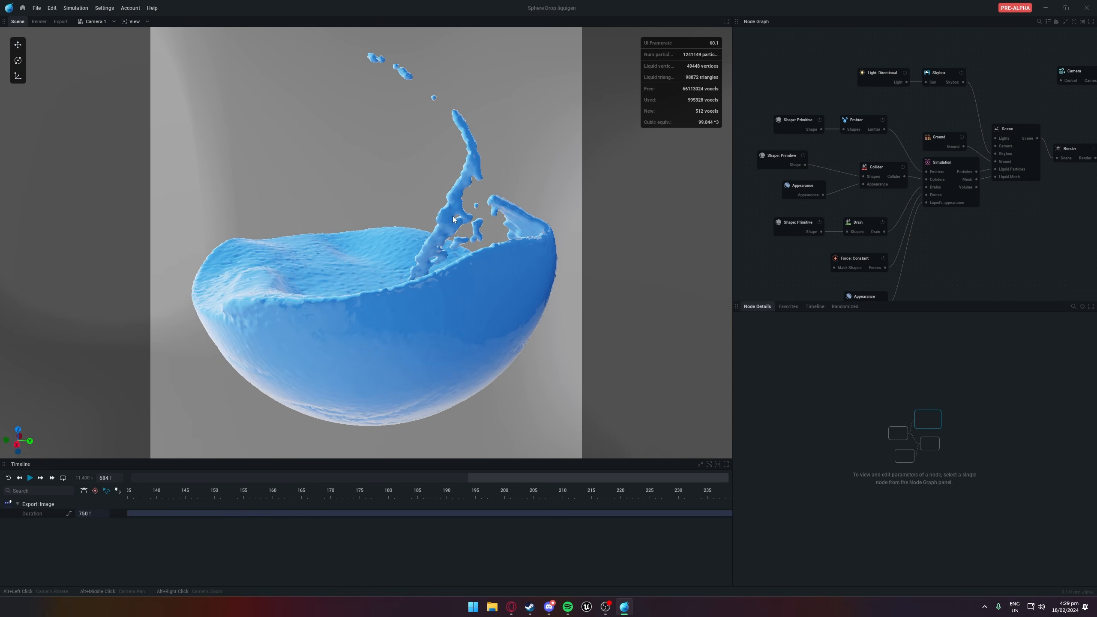
Enable path tracing on the Sphere Drop scene's Render node
{"action": "middle_click_drag", "start_coordinate": [980, 237], "coordinate": [879, 277]}
{"action": "left_click", "coordinate": [968, 193]}
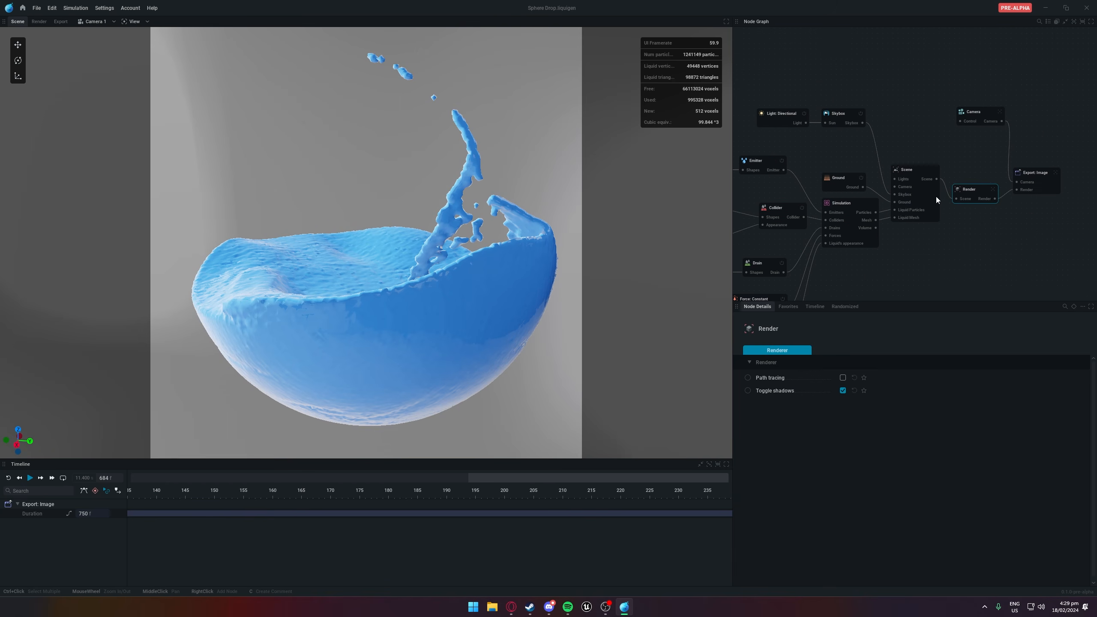
{"action": "left_click", "coordinate": [842, 378]}
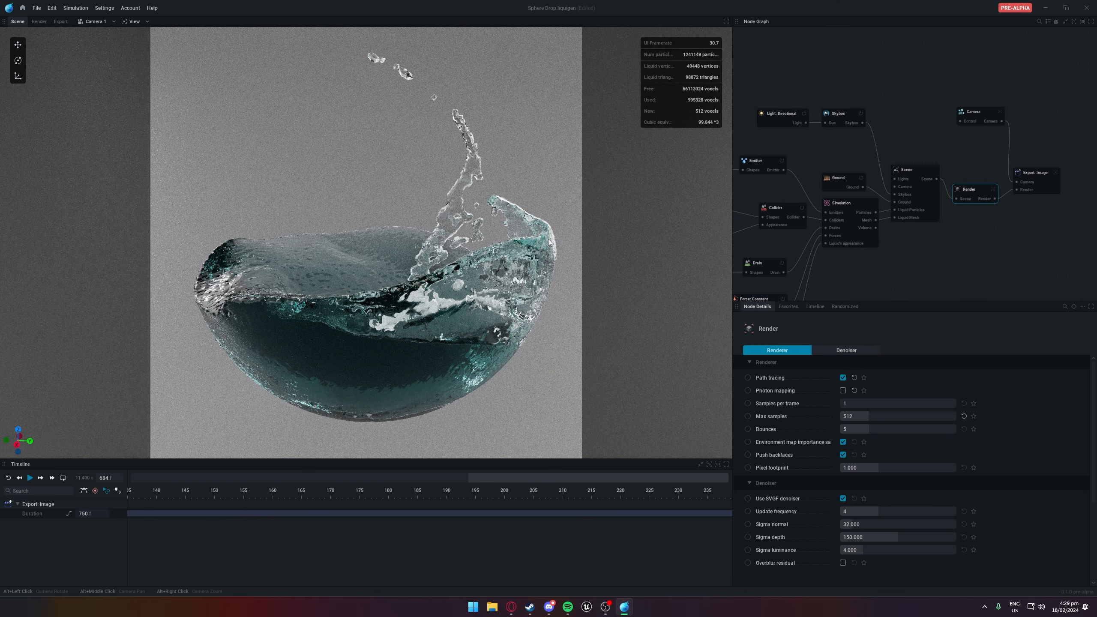
Restart the path-traced sphere simulation and pause it at about frame 122
{"action": "key", "text": "r"}
{"action": "key", "text": "space"}
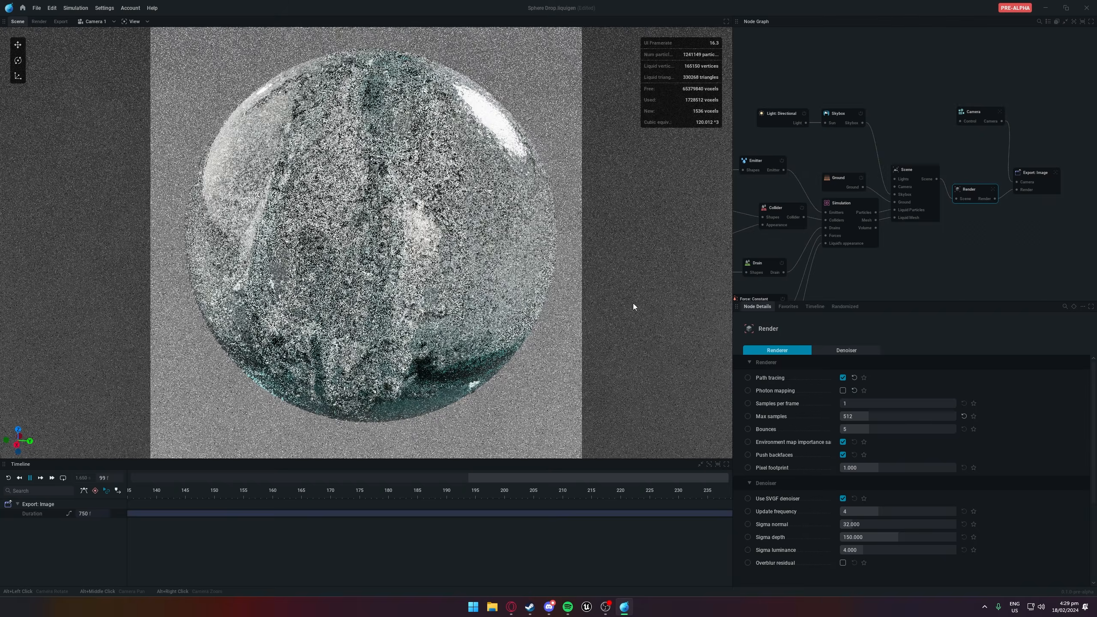
{"action": "key", "text": "space"}
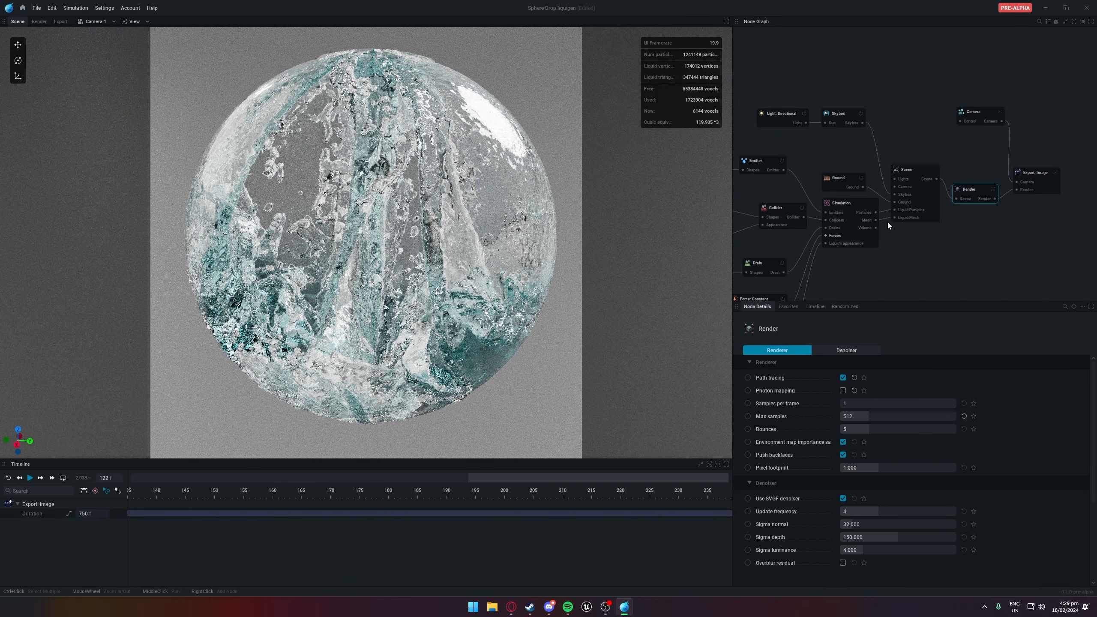
Set the Simulation node's voxel size to 0.1 m, then apply the change and reset the simulation
{"action": "left_click", "coordinate": [829, 218]}
{"action": "scroll", "coordinate": [878, 406], "scroll_direction": "up", "scroll_amount": 4}
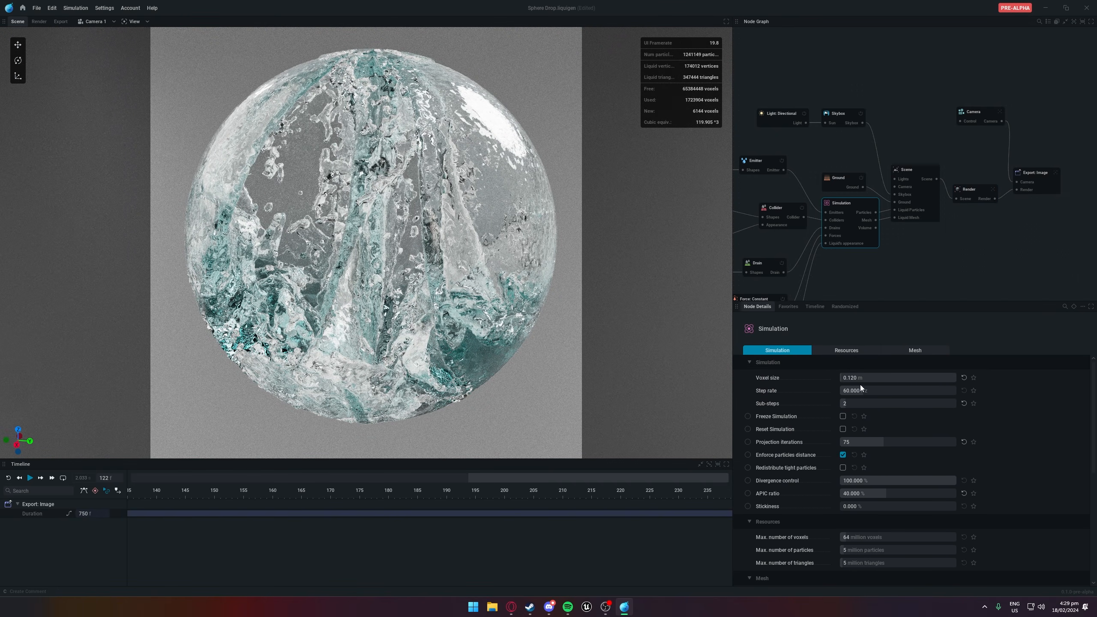
{"action": "left_click", "coordinate": [867, 379]}
{"action": "type", "text": "1"}
{"action": "key", "text": "Return"}
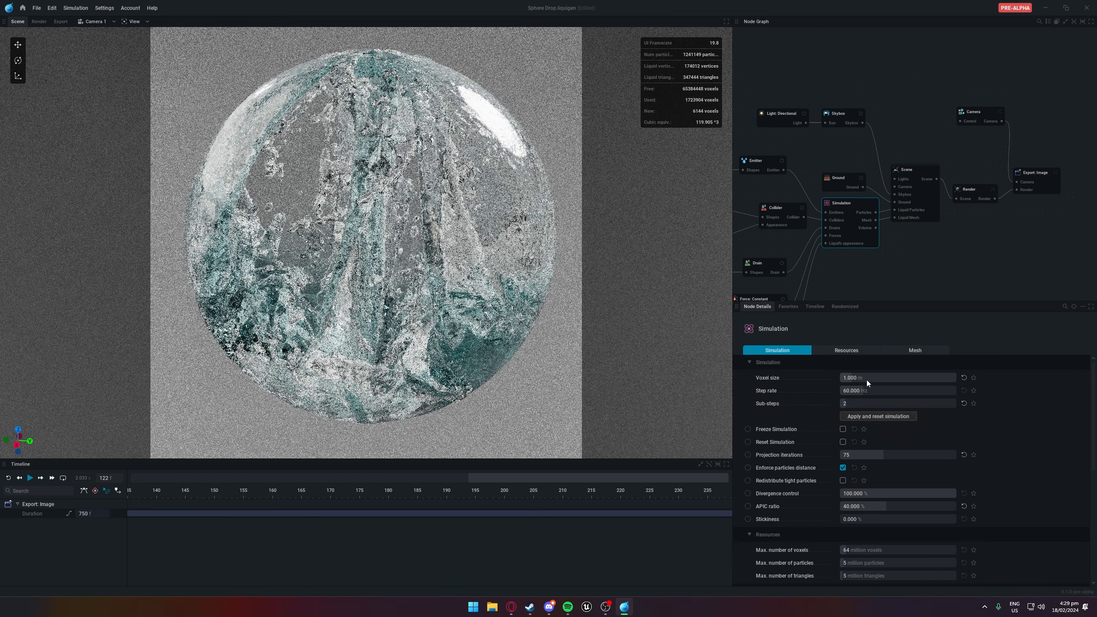
{"action": "left_click", "coordinate": [910, 377]}
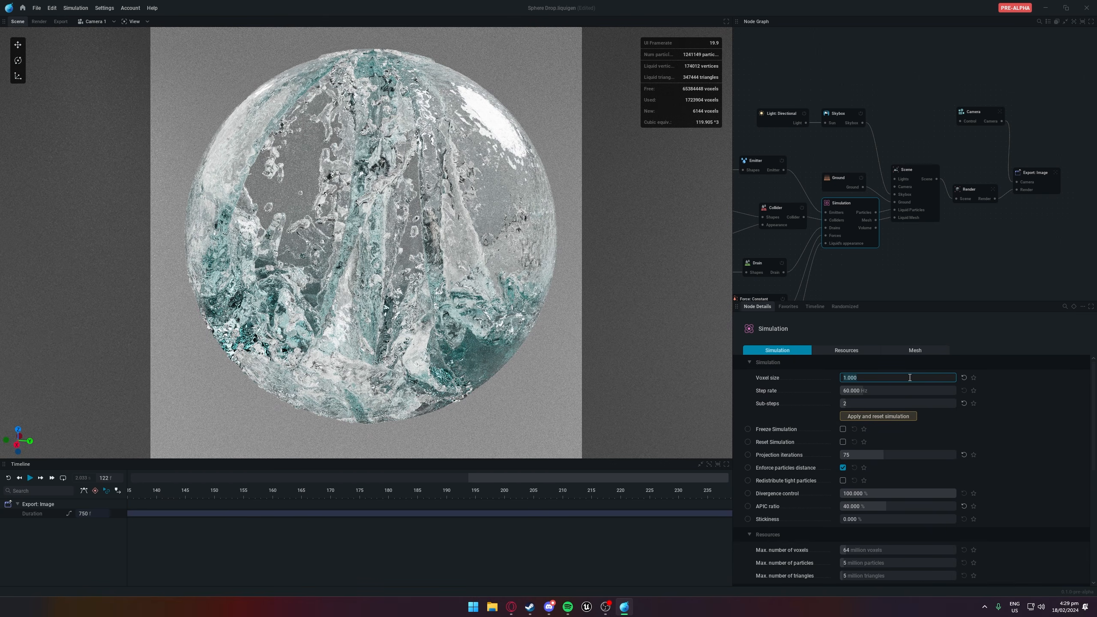
{"action": "type", "text": ".1"}
{"action": "key", "text": "Return"}
{"action": "left_click", "coordinate": [878, 417]}
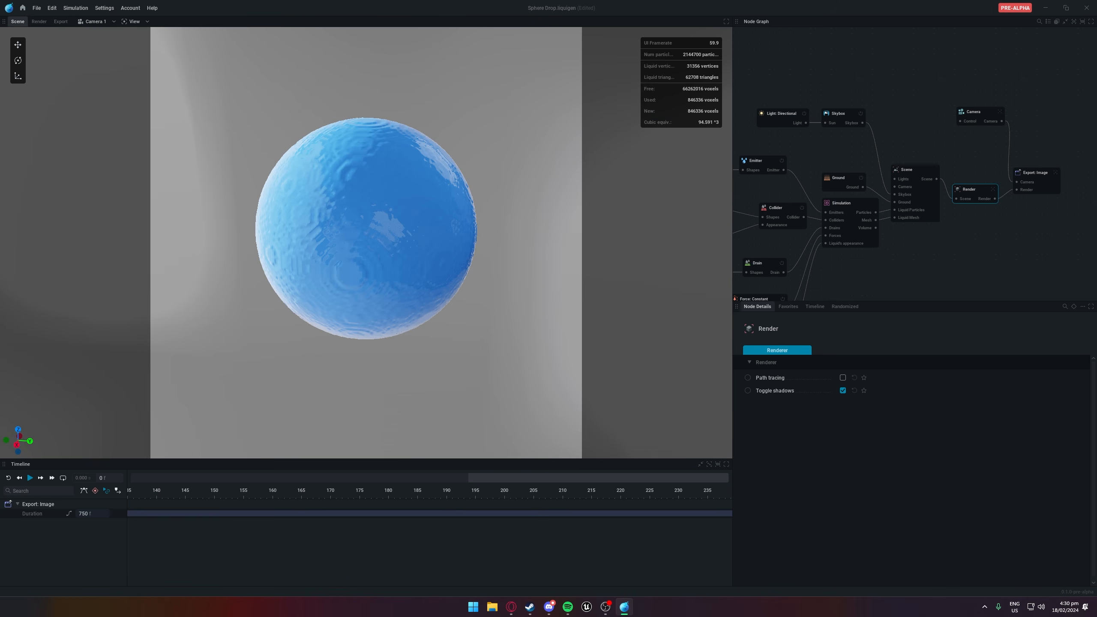
Open the Paint Spill project from My Projects without saving the changes to Sphere Drop
{"action": "left_click", "coordinate": [37, 8]}
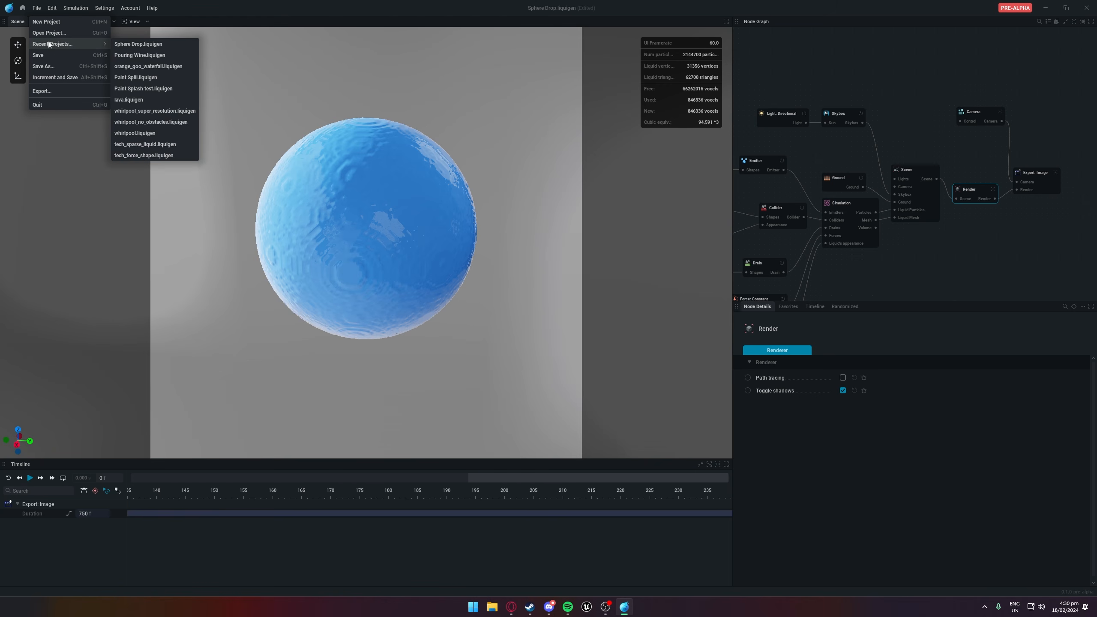
{"action": "left_click", "coordinate": [22, 7]}
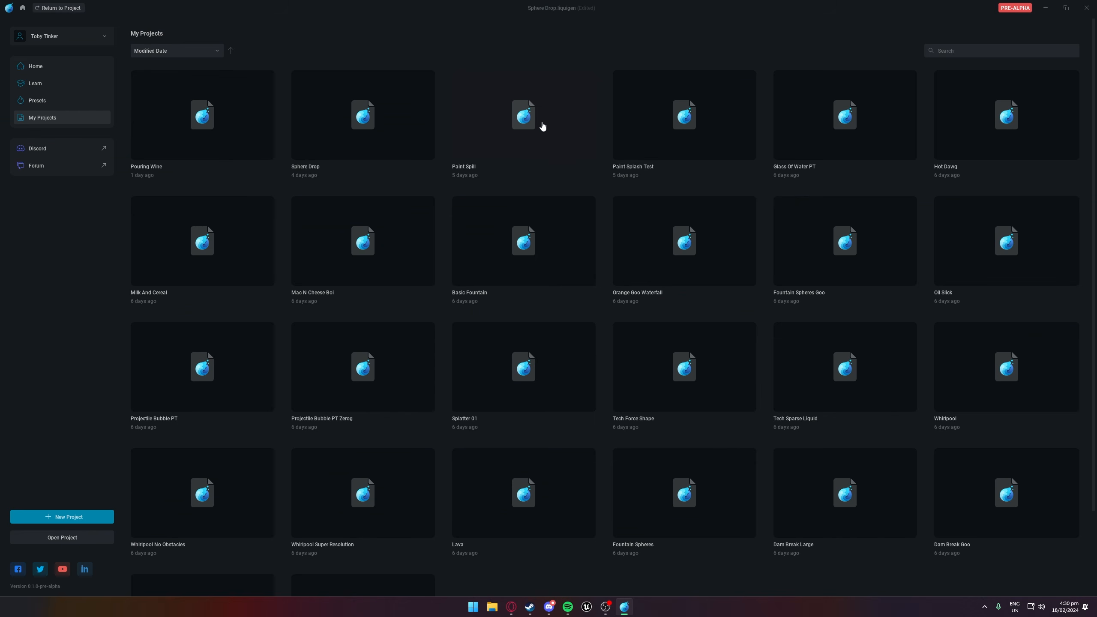
{"action": "left_click", "coordinate": [543, 126]}
{"action": "left_click", "coordinate": [469, 328]}
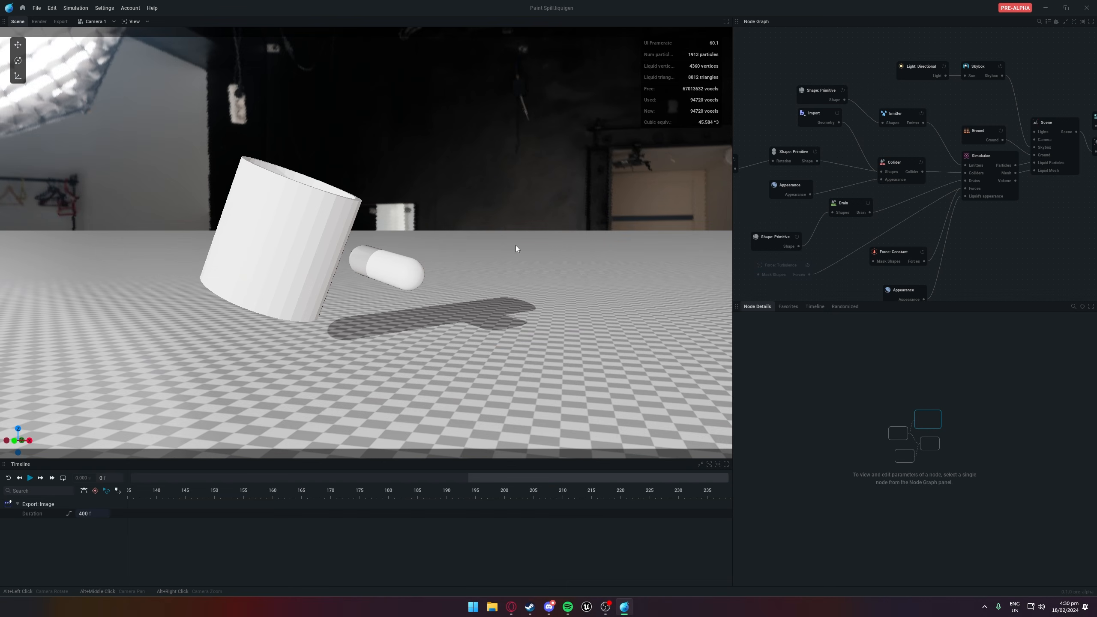
Run the paint spill simulation to about frame 127 and examine the spill from below and above the ground
{"action": "key", "text": "space"}
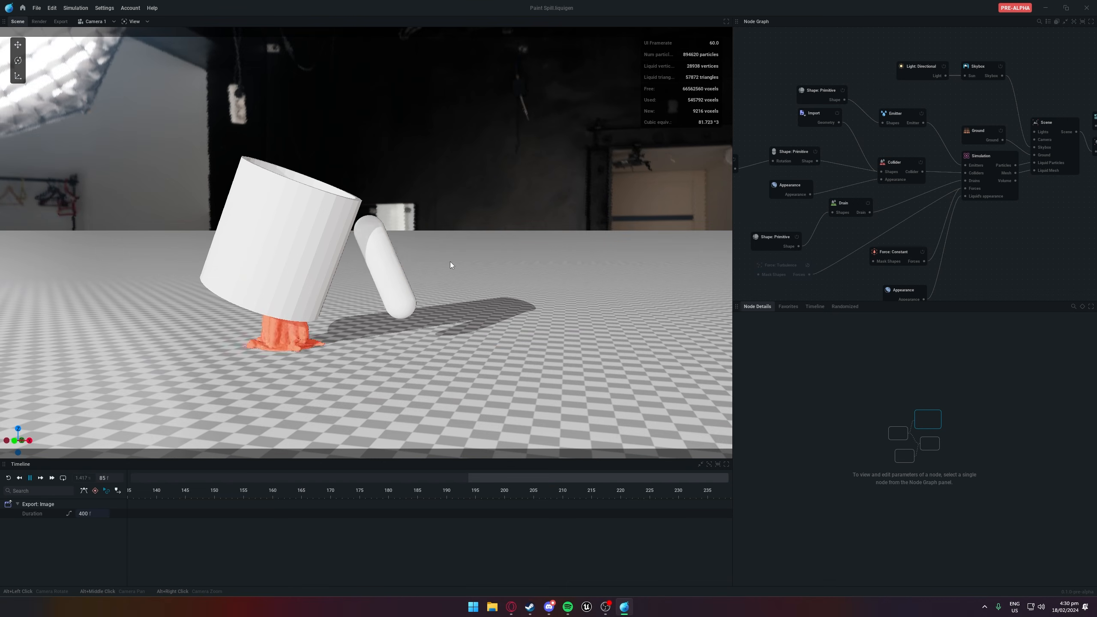
{"action": "key", "text": "space"}
{"action": "left_click_drag", "start_coordinate": [450, 262], "coordinate": [519, 212], "text": "alt"}
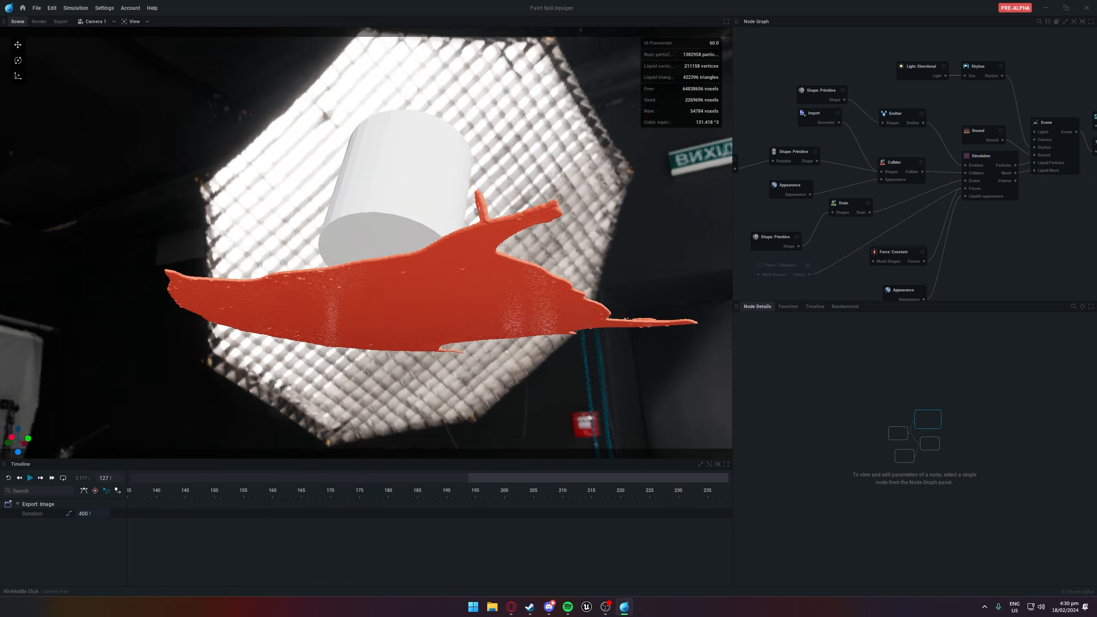
{"action": "left_click_drag", "start_coordinate": [513, 255], "coordinate": [410, 367], "text": "alt"}
Reimport Cup Test.fbx on the Import node and run the simulation to about frame 107
{"action": "middle_click_drag", "start_coordinate": [782, 140], "coordinate": [847, 100]}
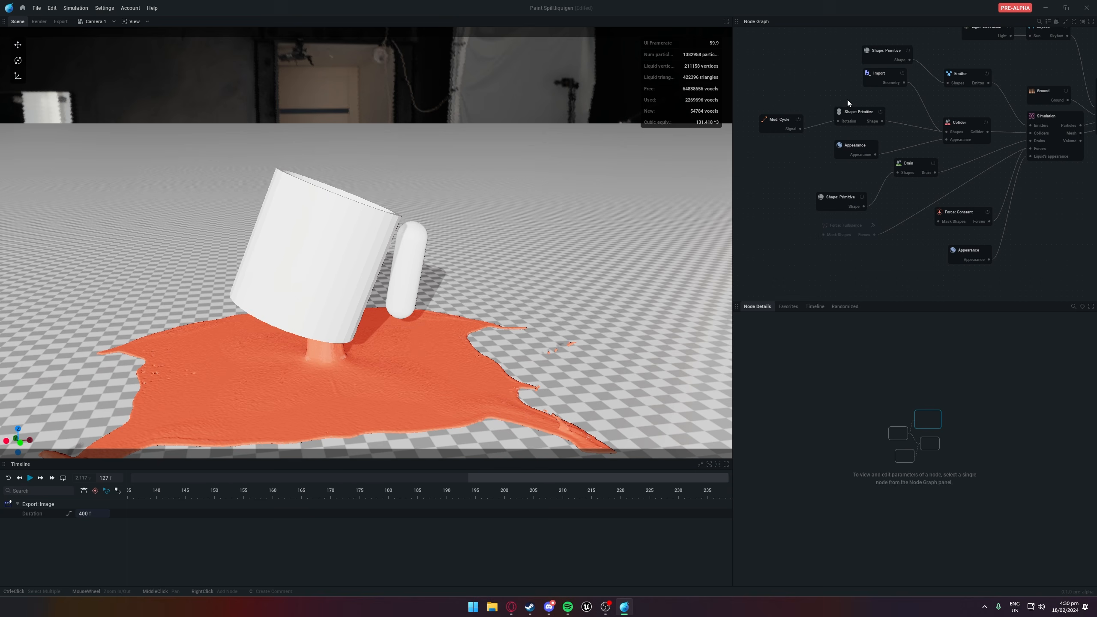
{"action": "left_click", "coordinate": [881, 82]}
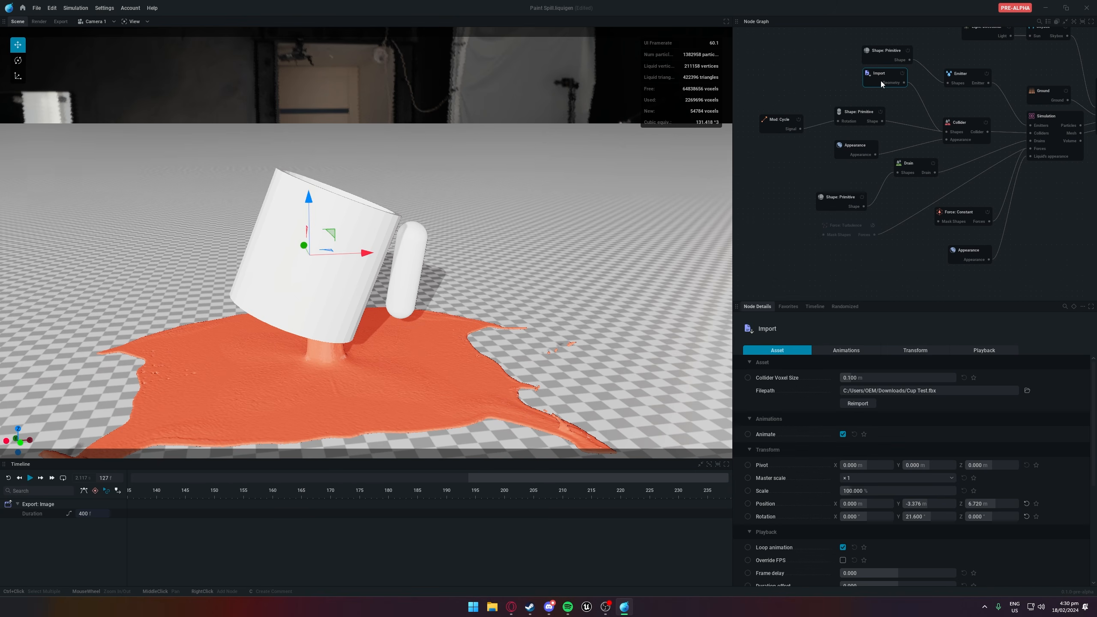
{"action": "left_click", "coordinate": [858, 404]}
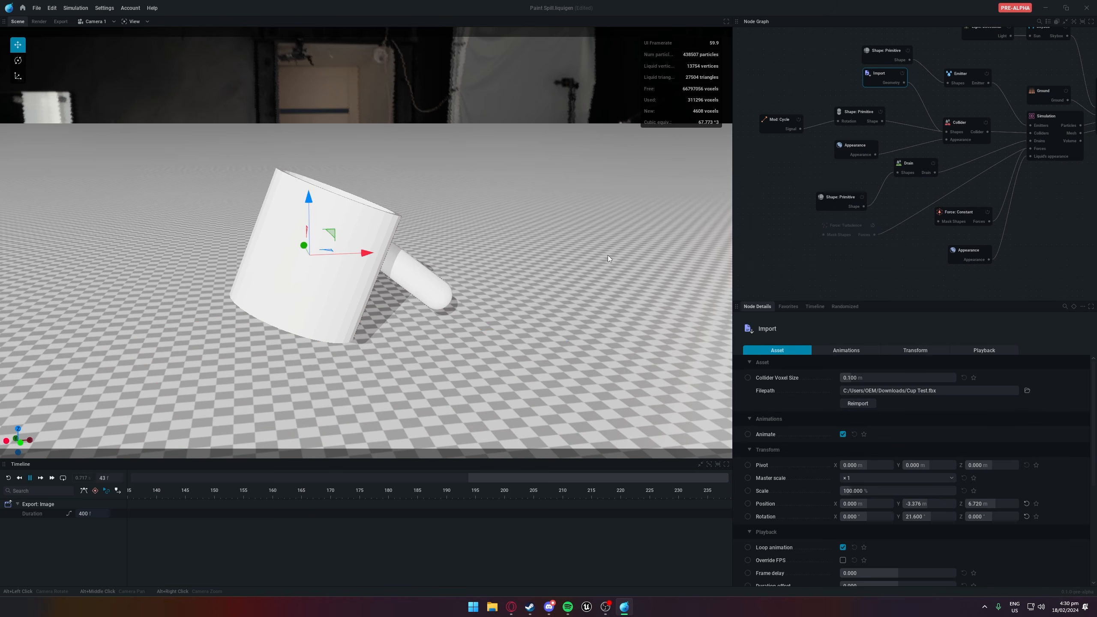
{"action": "mouse_move", "coordinate": [608, 255]}
{"action": "left_mouse_down", "text": "alt"}
{"action": "mouse_move", "coordinate": [595, 190]}
{"action": "mouse_move", "coordinate": [588, 263]}
{"action": "left_mouse_up", "text": "alt"}
{"action": "key", "text": "space"}
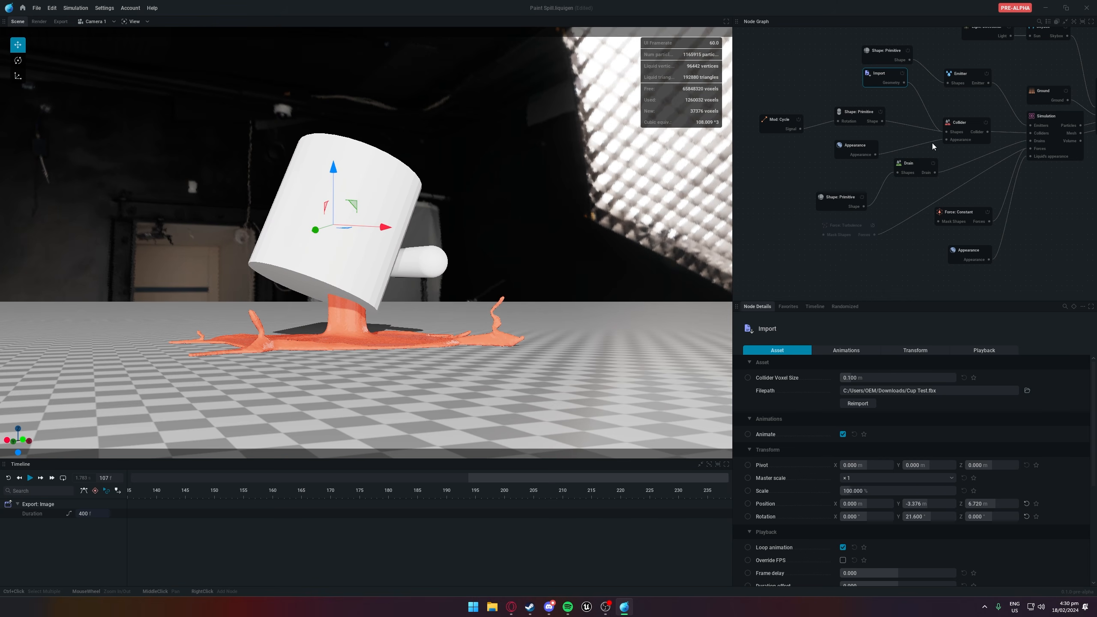
Show the Collider node's settings and view the cup and its handle from above
{"action": "left_click", "coordinate": [948, 137]}
{"action": "left_click_drag", "start_coordinate": [605, 207], "coordinate": [572, 328], "text": "alt"}
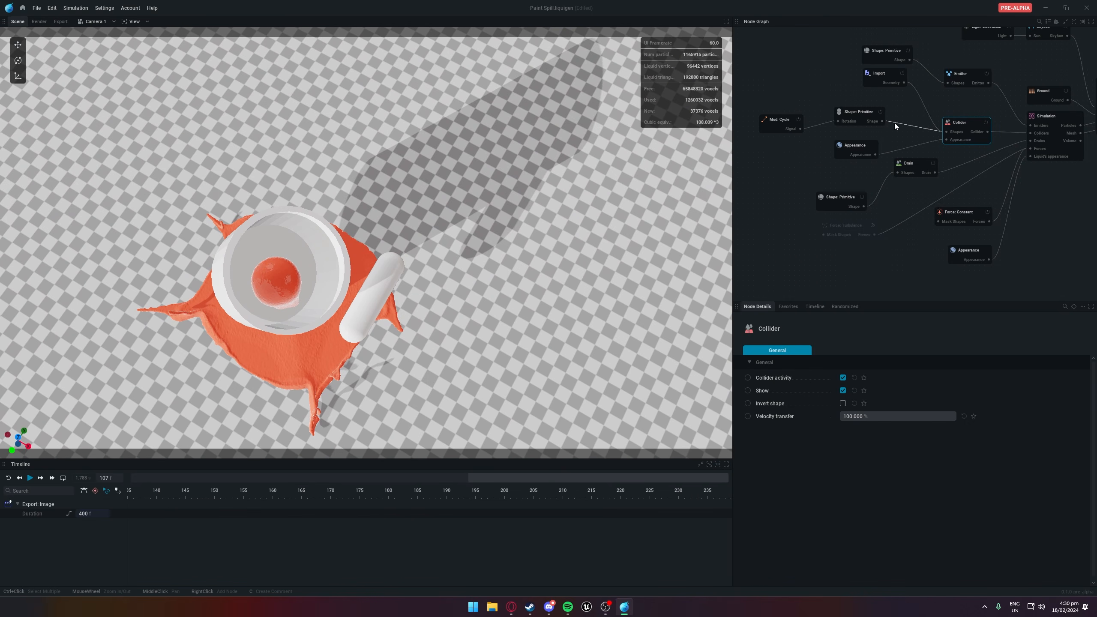
Move the Import node left of the sphere shape node and disconnect its geometry from the Collider
{"action": "left_click_drag", "start_coordinate": [895, 123], "coordinate": [882, 139]}
{"action": "left_click_drag", "start_coordinate": [952, 133], "coordinate": [952, 133]}
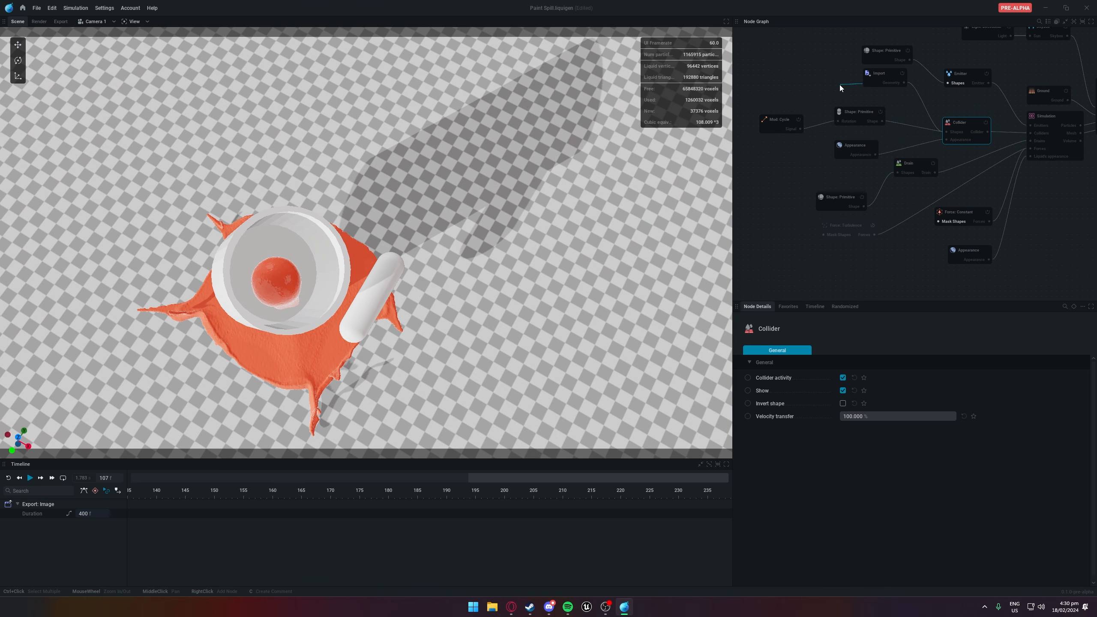
{"action": "left_click_drag", "start_coordinate": [840, 84], "coordinate": [824, 78]}
{"action": "left_click", "coordinate": [882, 75]}
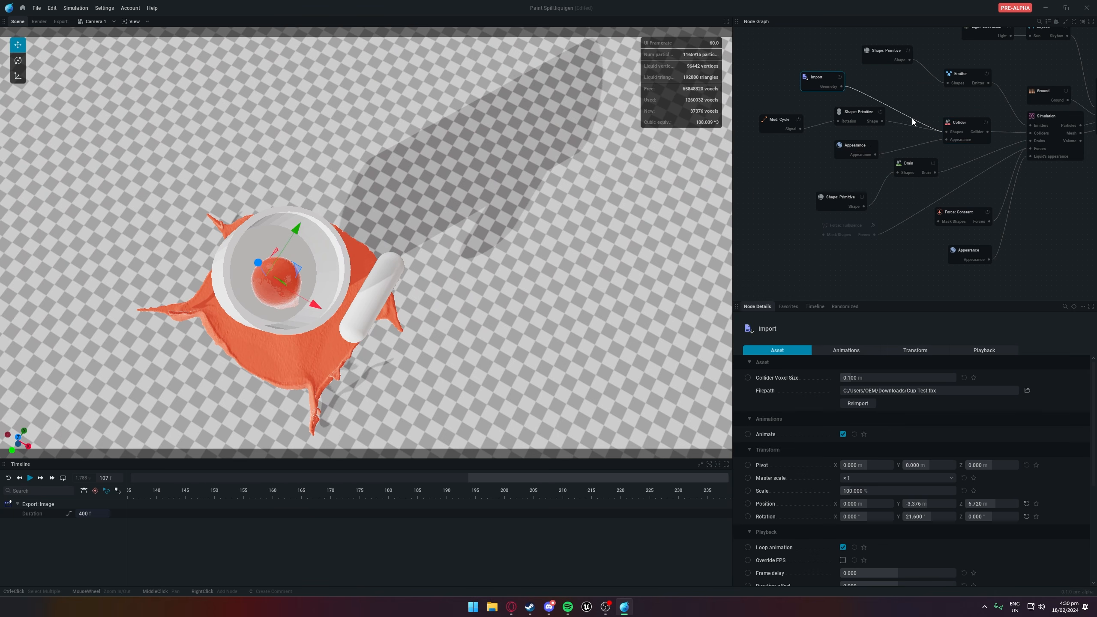
{"action": "left_click_drag", "start_coordinate": [912, 119], "coordinate": [912, 96]}
{"action": "left_click", "coordinate": [852, 85]}
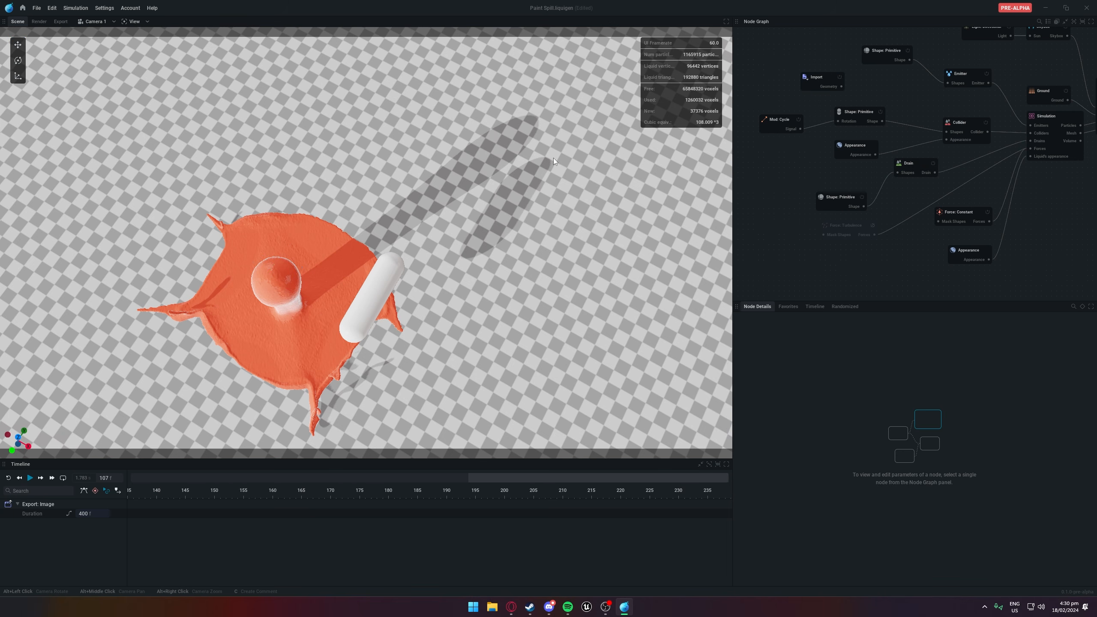
Reset the simulation, reconnect the Import geometry to the Collider's Shapes input, and run it to about frame 394
{"action": "key", "text": "r"}
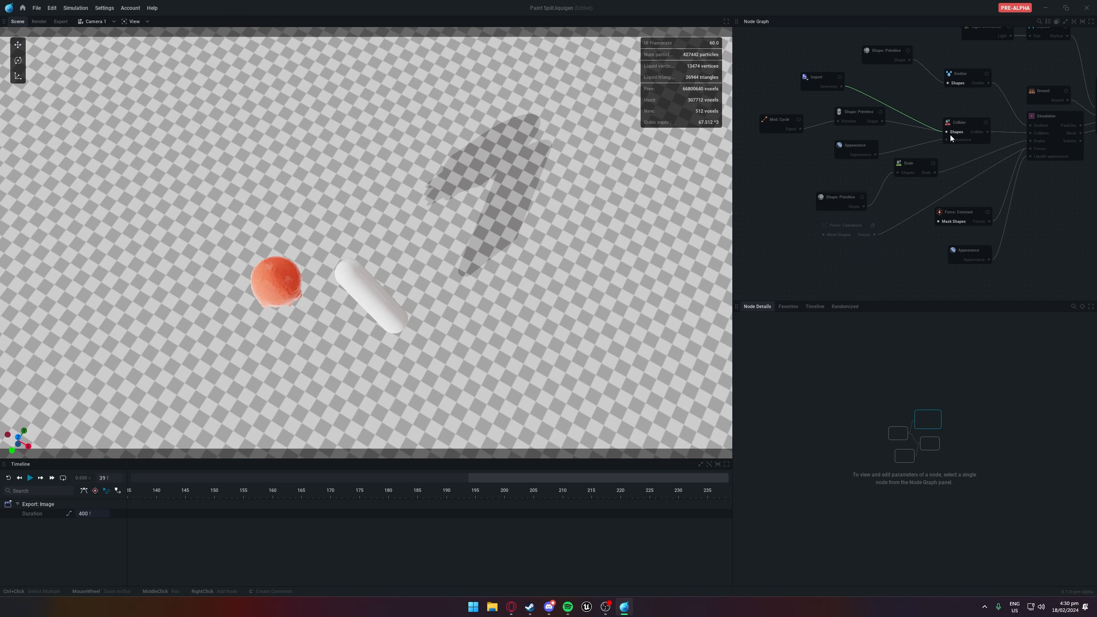
{"action": "left_click_drag", "start_coordinate": [951, 135], "coordinate": [949, 133]}
{"action": "mouse_move", "coordinate": [441, 217]}
{"action": "left_mouse_down", "text": "alt"}
{"action": "mouse_move", "coordinate": [451, 110]}
{"action": "mouse_move", "coordinate": [419, 184]}
{"action": "mouse_move", "coordinate": [441, 134]}
{"action": "mouse_move", "coordinate": [437, 223]}
{"action": "left_mouse_up", "text": "alt"}
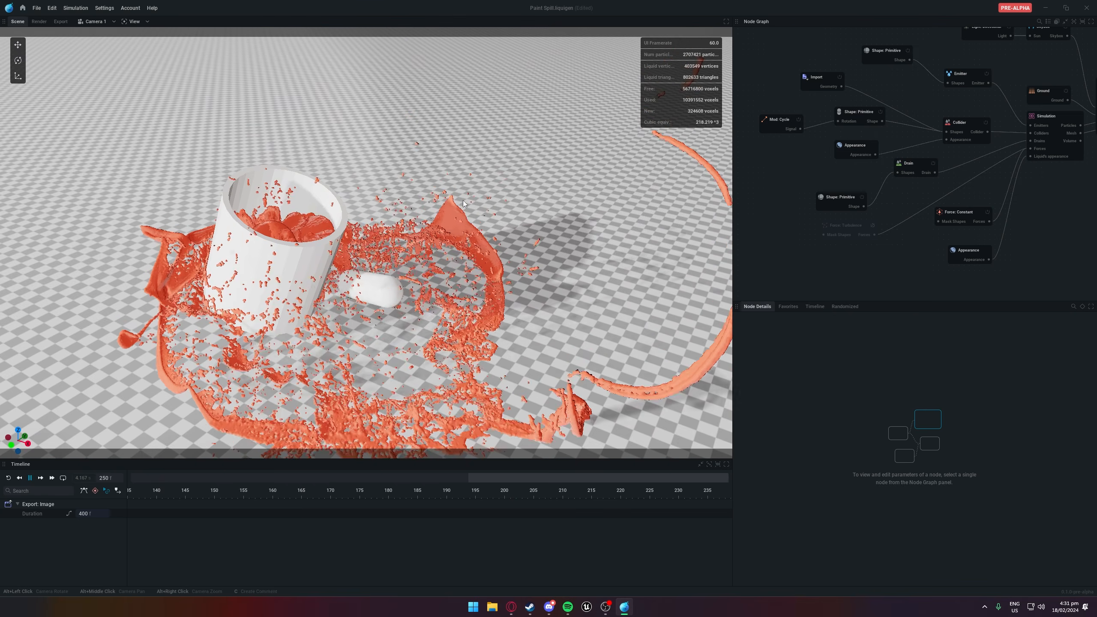
{"action": "left_click_drag", "start_coordinate": [435, 237], "coordinate": [328, 191], "text": "alt"}
{"action": "left_click_drag", "start_coordinate": [372, 246], "coordinate": [461, 220], "text": "alt"}
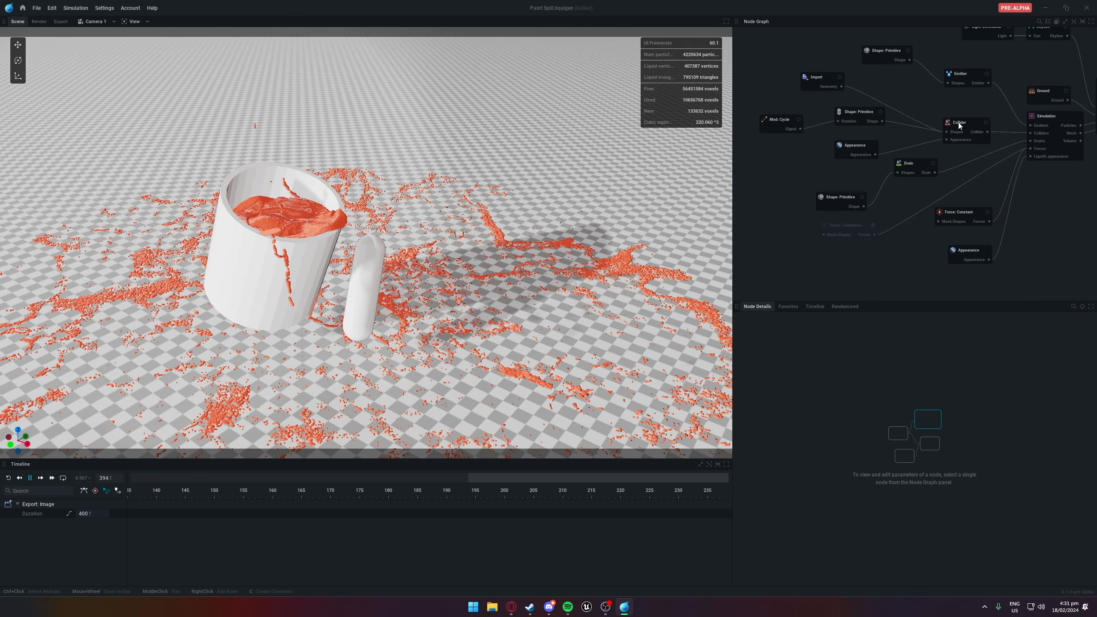
Pause the simulation at about frame 464 and set the Simulation node's voxel size to 0.1 m
{"action": "left_click", "coordinate": [1048, 115]}
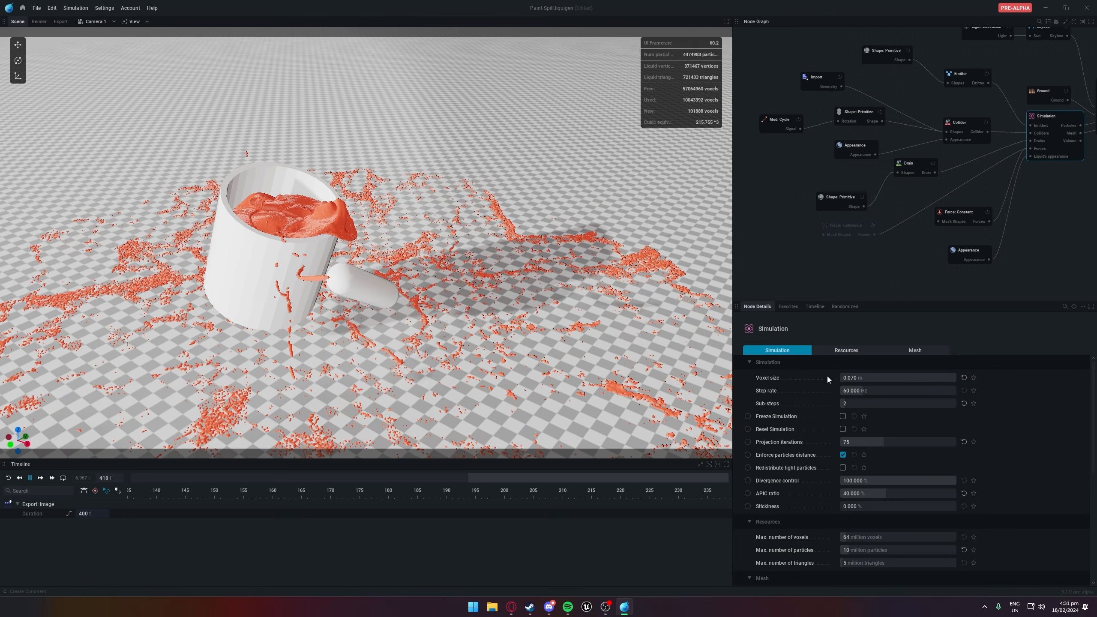
{"action": "left_click_drag", "start_coordinate": [513, 267], "coordinate": [517, 297], "text": "alt"}
{"action": "key", "text": "space"}
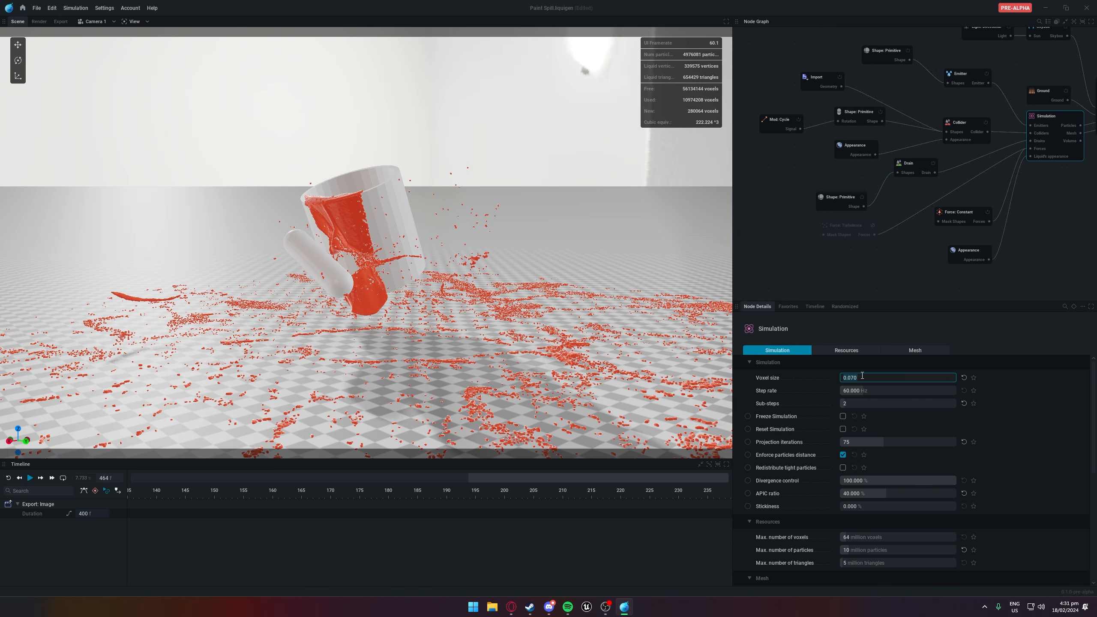
{"action": "type", "text": "0.1"}
{"action": "key", "text": "Return"}
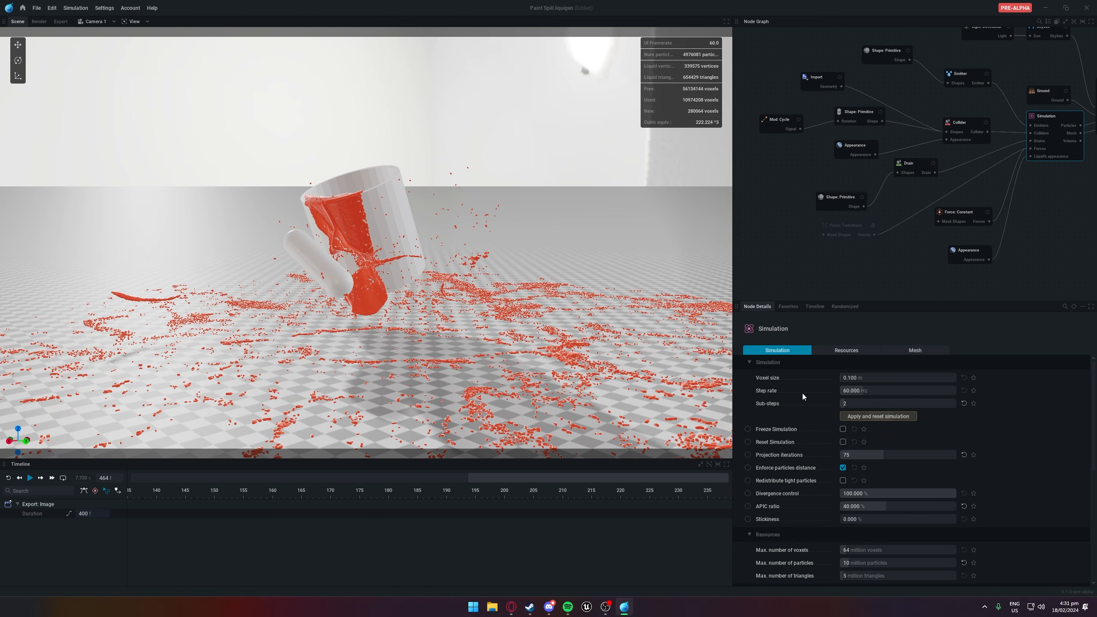
Resume the simulation to about frame 778 and examine the paint pouring from the cup from several angles
{"action": "left_click_drag", "start_coordinate": [548, 297], "coordinate": [695, 436], "text": "alt"}
{"action": "left_click_drag", "start_coordinate": [518, 436], "coordinate": [572, 326], "text": "alt"}
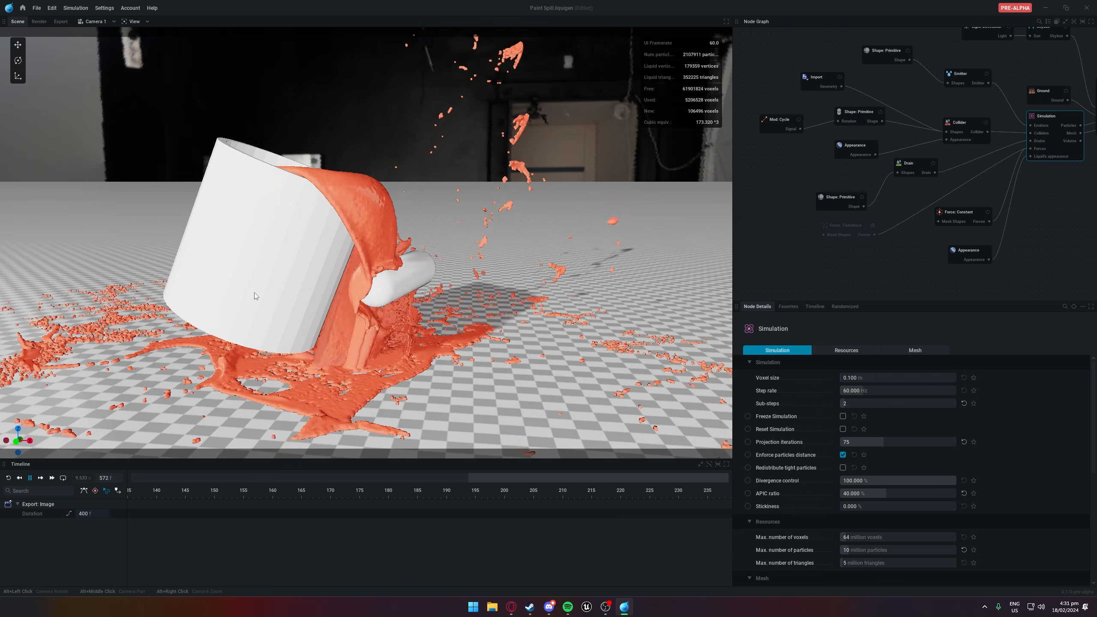
{"action": "mouse_move", "coordinate": [255, 296]}
{"action": "left_mouse_down", "text": "alt"}
{"action": "mouse_move", "coordinate": [254, 308]}
{"action": "mouse_move", "coordinate": [263, 299]}
{"action": "left_mouse_up", "text": "alt"}
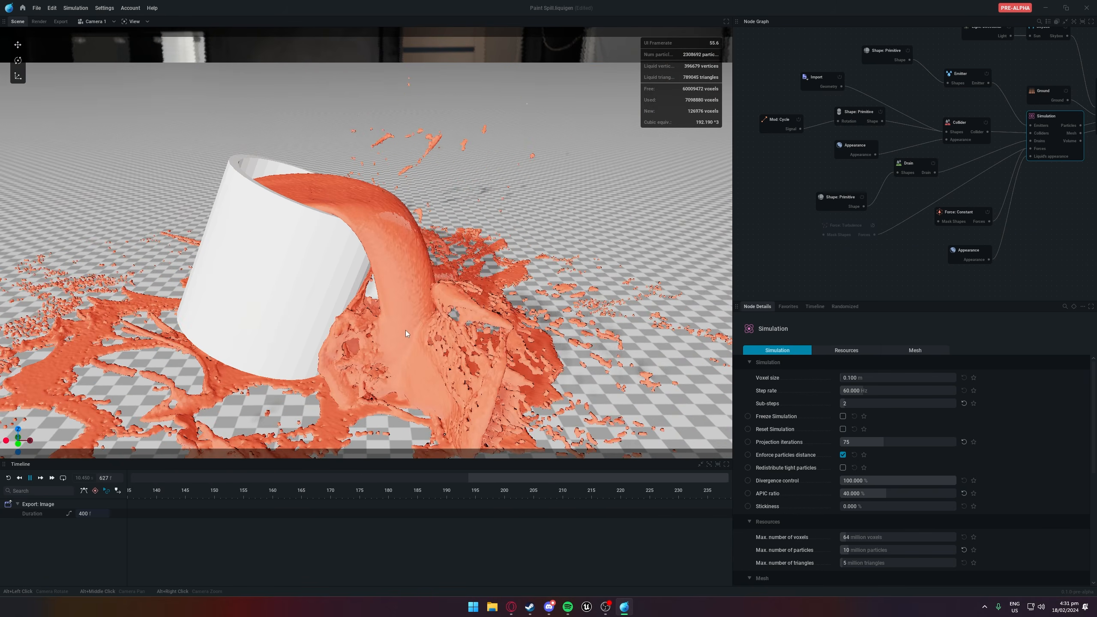
{"action": "middle_click_drag", "start_coordinate": [406, 333], "coordinate": [415, 367], "text": "alt"}
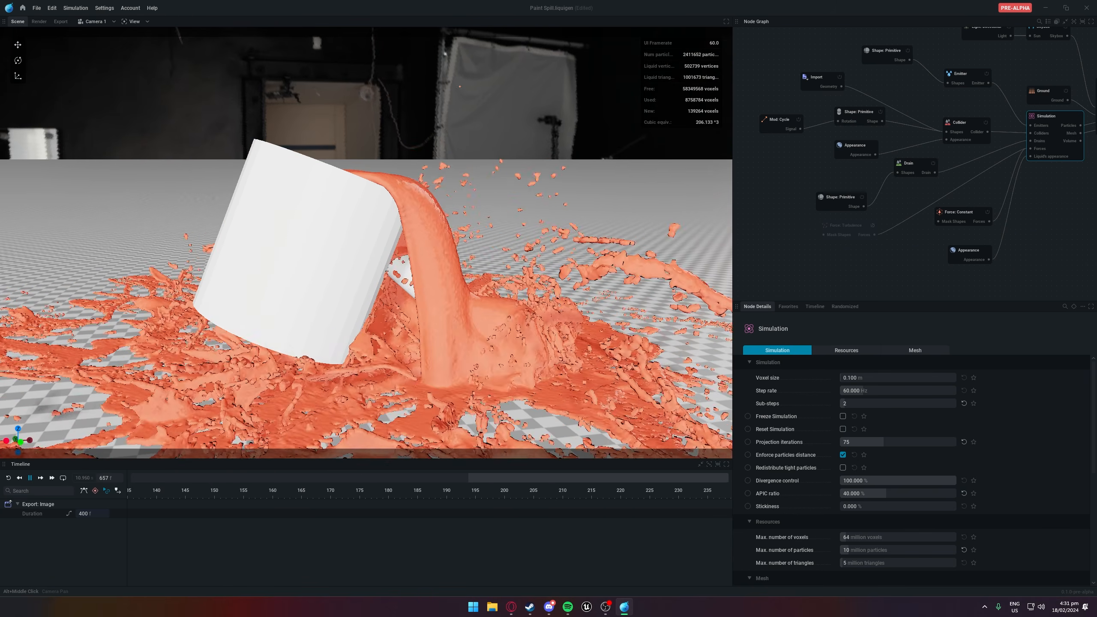
{"action": "left_click_drag", "start_coordinate": [415, 303], "coordinate": [188, 324], "text": "alt"}
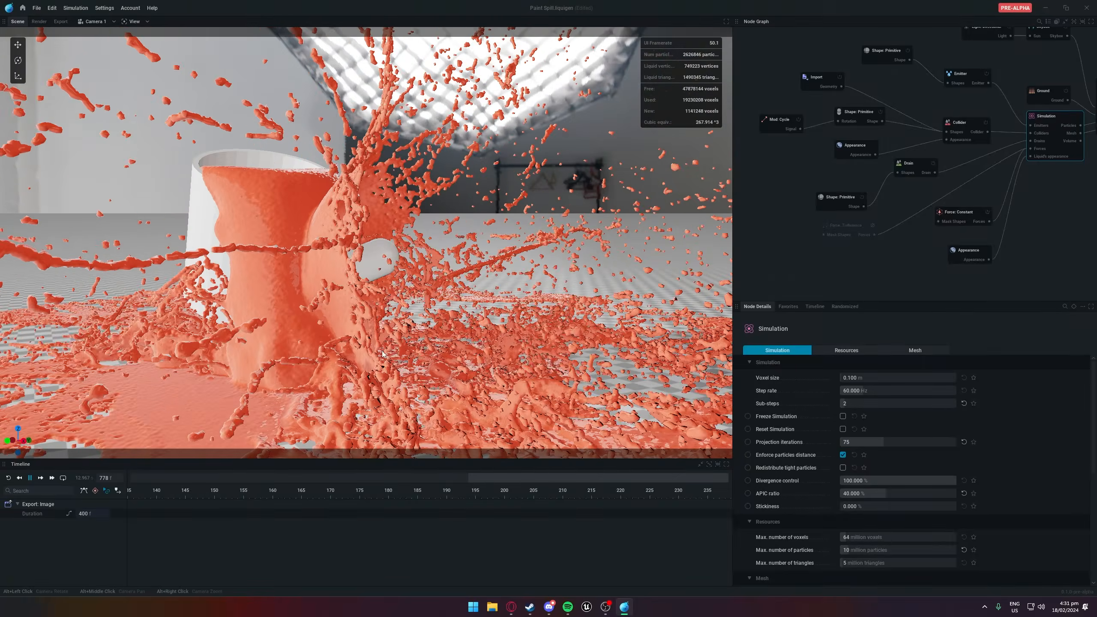
Show the Mod: Cycle settings and add a Mod: Oscillator node connected to the capsule shape's Rotation input
{"action": "middle_click_drag", "start_coordinate": [875, 186], "coordinate": [835, 236]}
{"action": "left_click", "coordinate": [746, 171]}
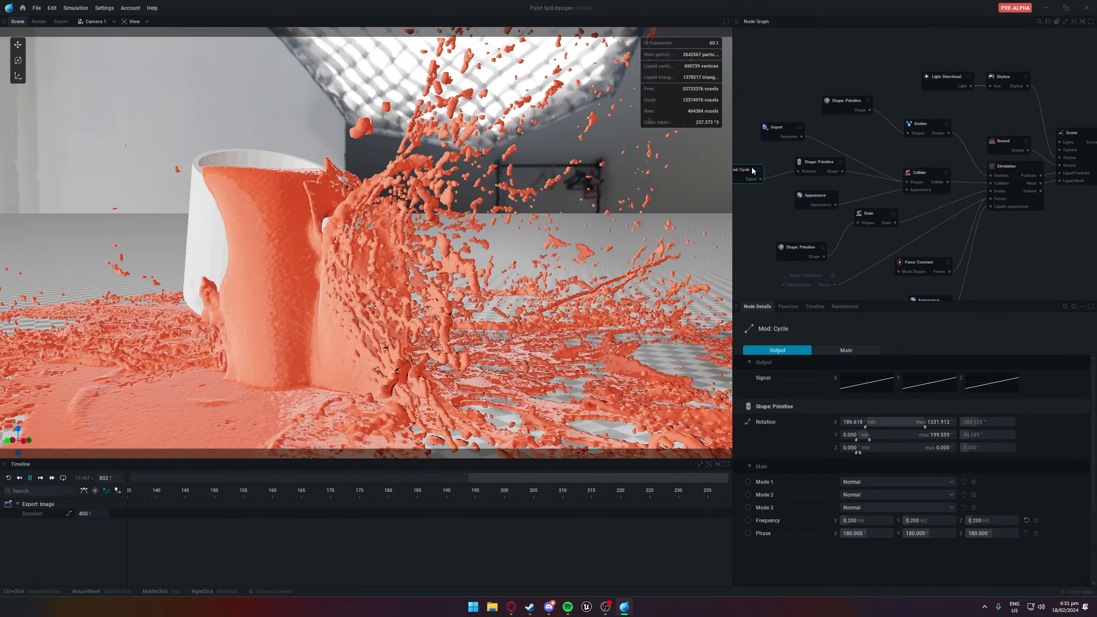
{"action": "middle_click_drag", "start_coordinate": [766, 207], "coordinate": [834, 184]}
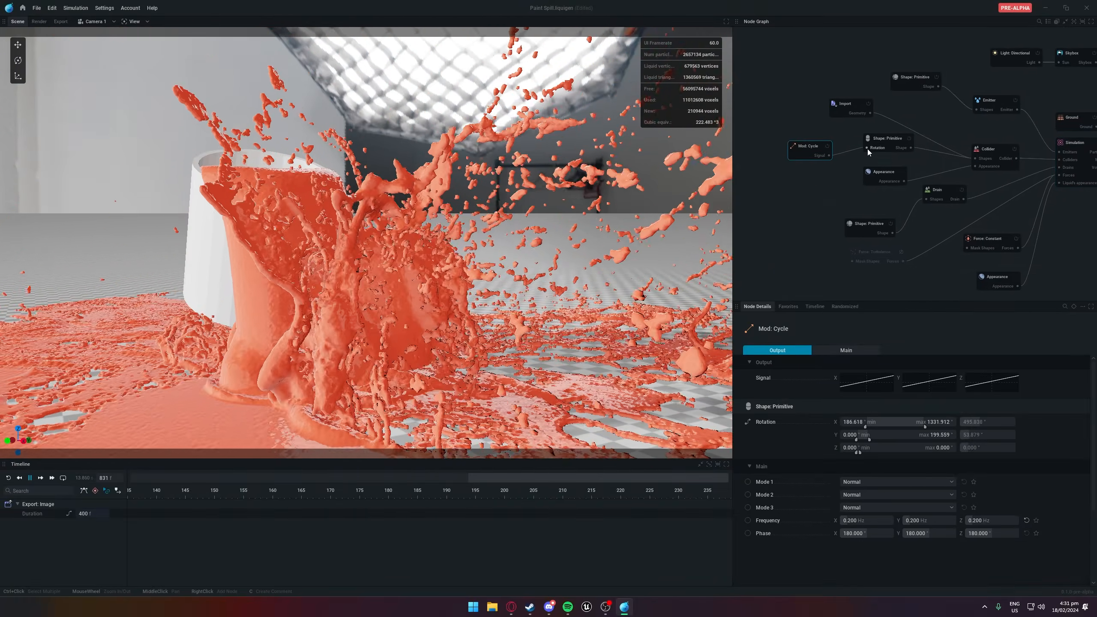
{"action": "left_click_drag", "start_coordinate": [867, 148], "coordinate": [794, 205]}
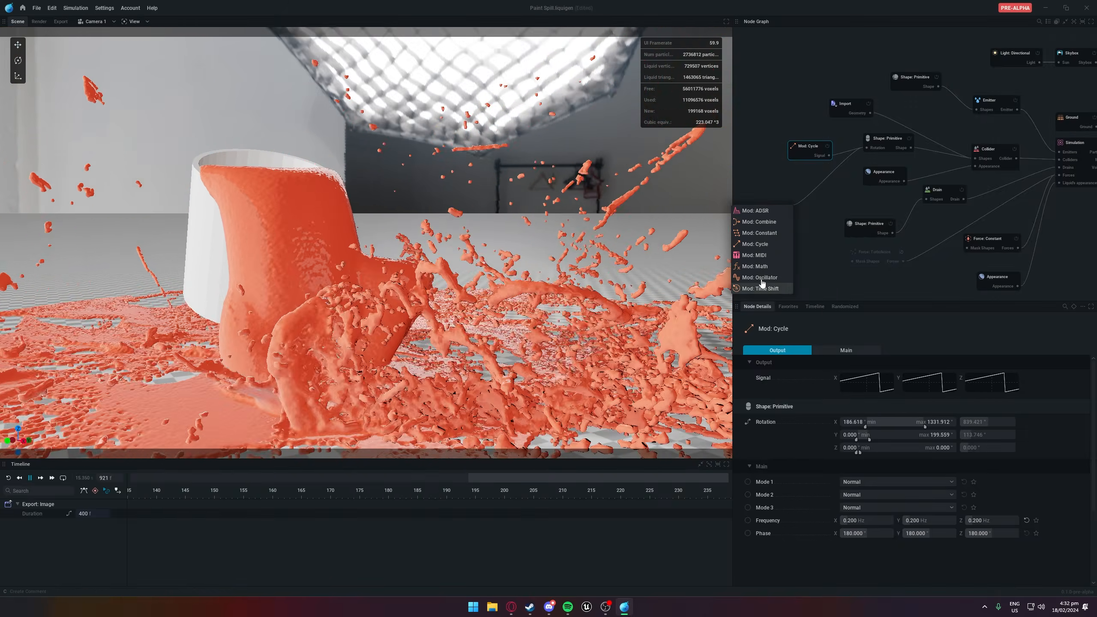
{"action": "left_click", "coordinate": [760, 277]}
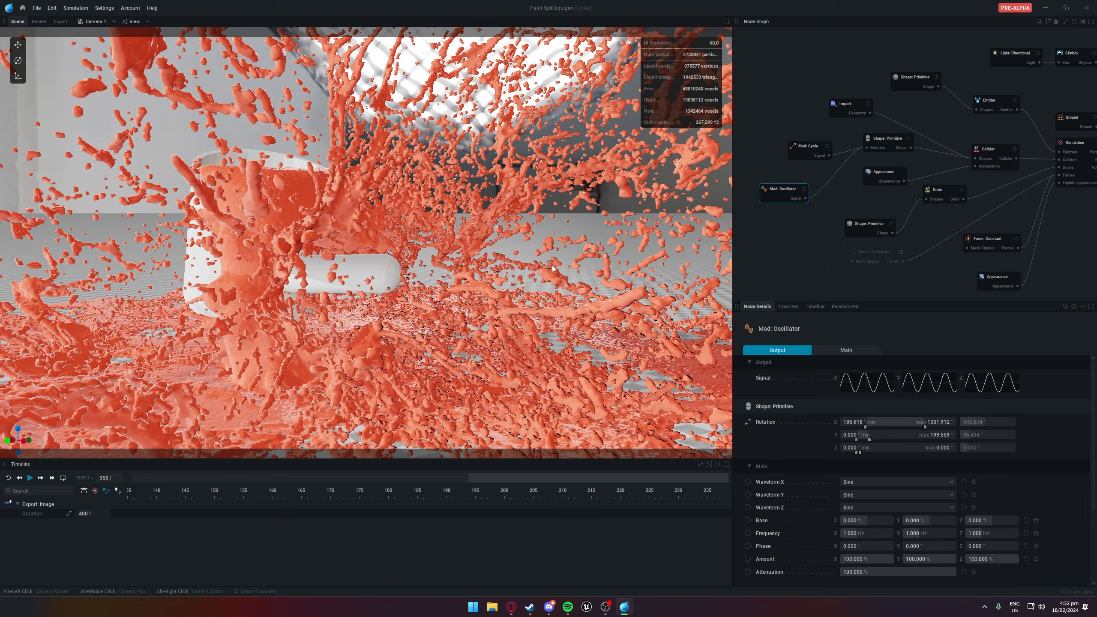
Run the simulation with the oscillator to about frame 991, pause it, and examine the splash from far and near
{"action": "key", "text": "space"}
{"action": "left_click_drag", "start_coordinate": [553, 268], "coordinate": [702, 384], "text": "alt"}
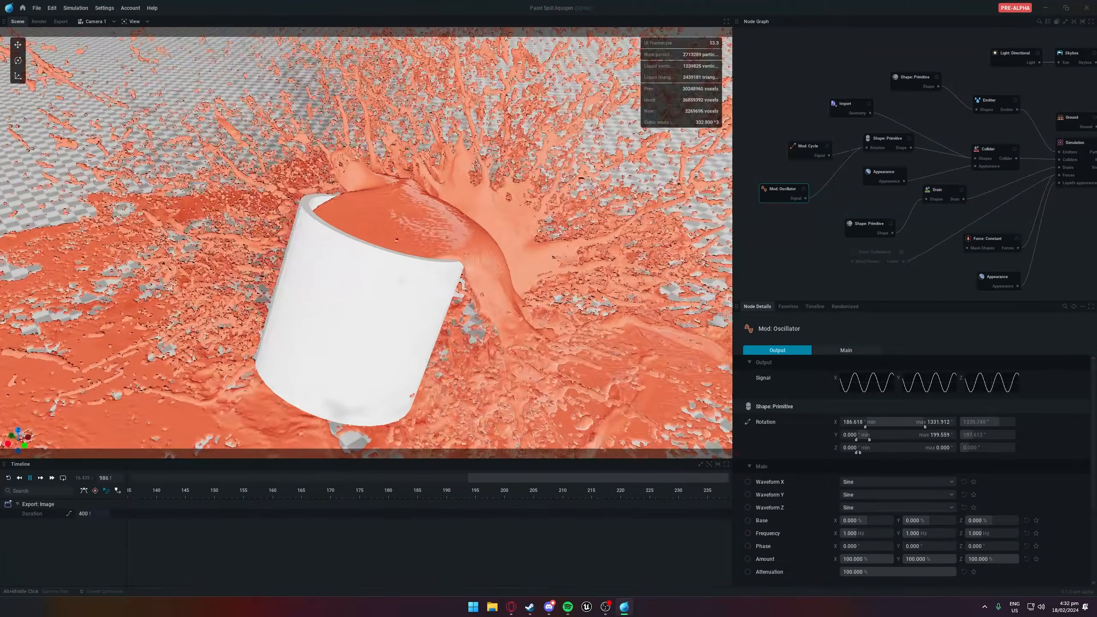
{"action": "key", "text": "space"}
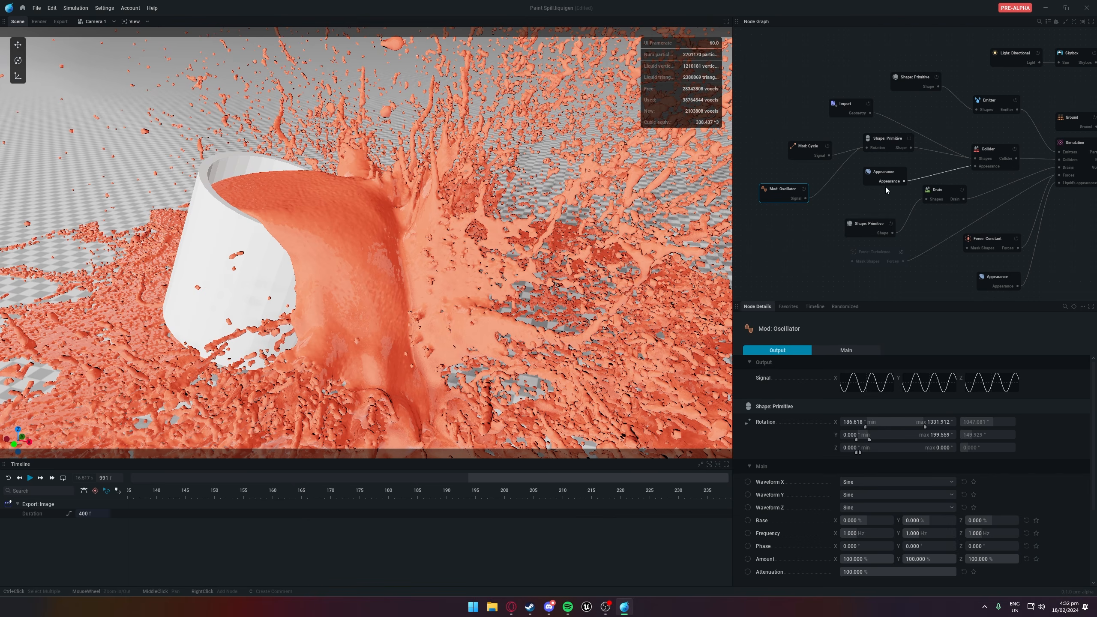
{"action": "scroll", "coordinate": [605, 254], "scroll_direction": "down", "scroll_amount": 8}
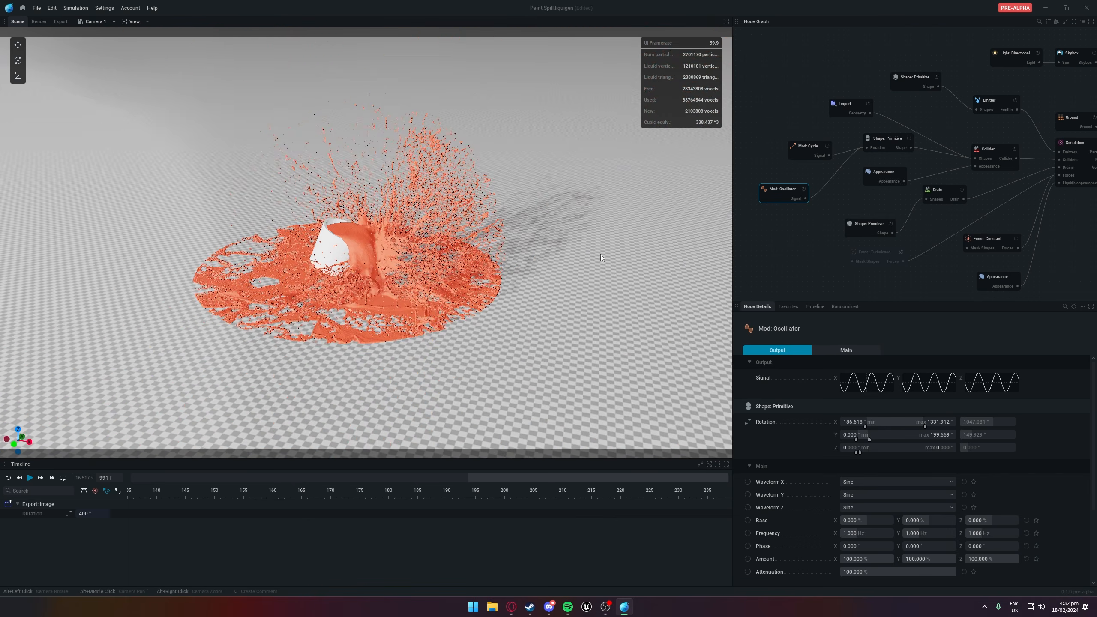
{"action": "middle_click_drag", "start_coordinate": [600, 254], "coordinate": [510, 247]}
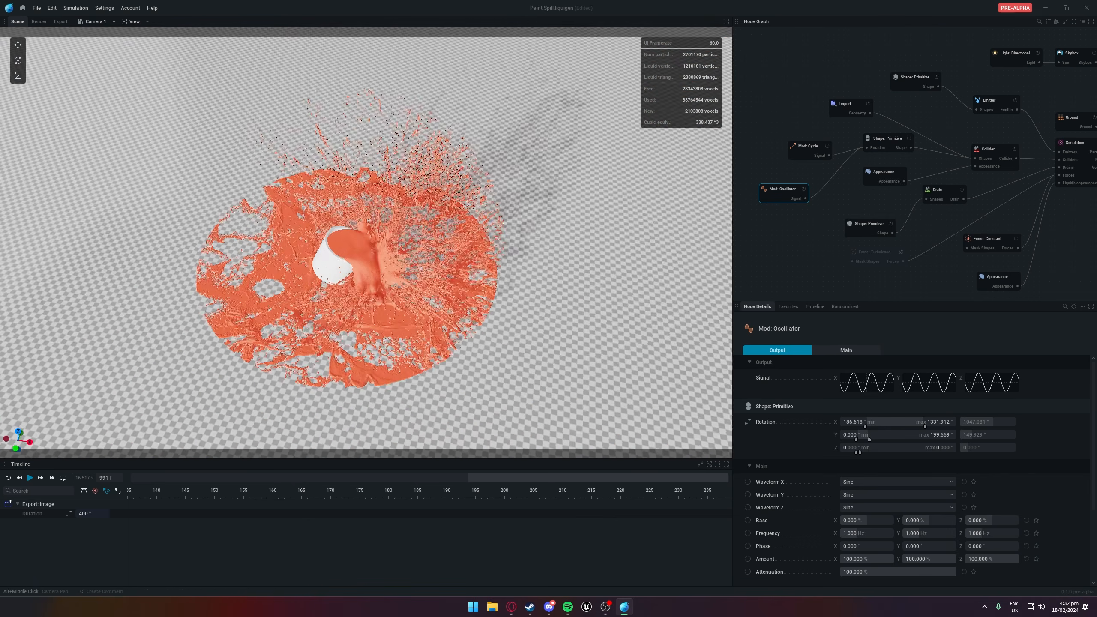
{"action": "scroll", "coordinate": [581, 255], "scroll_direction": "up", "scroll_amount": 6}
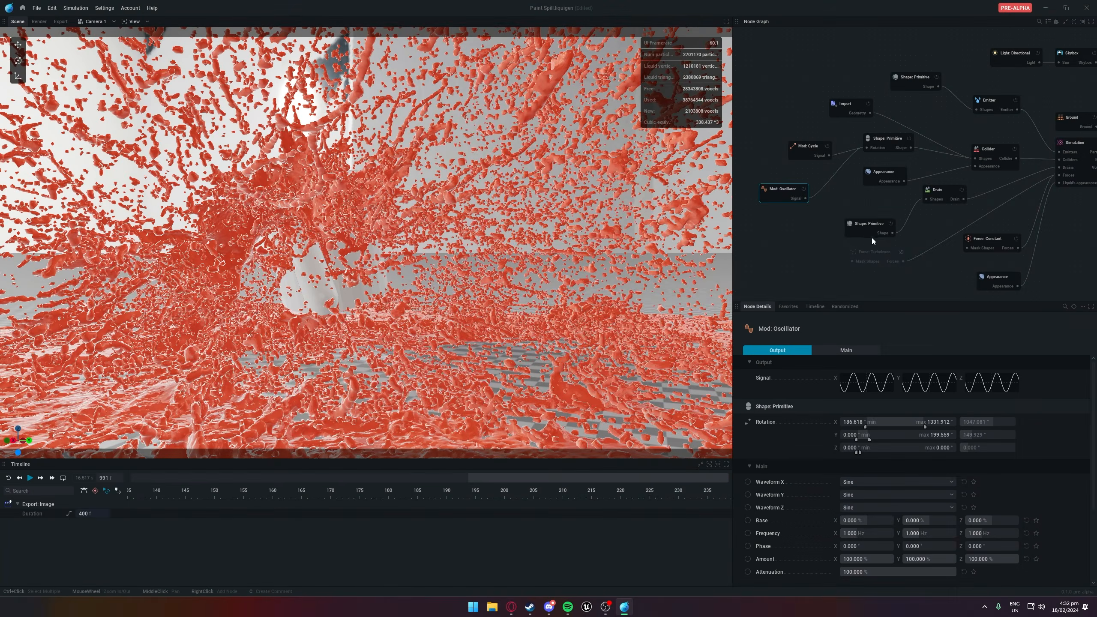
Delete the Mod: Oscillator node
{"action": "left_click_drag", "start_coordinate": [784, 193], "coordinate": [789, 195]}
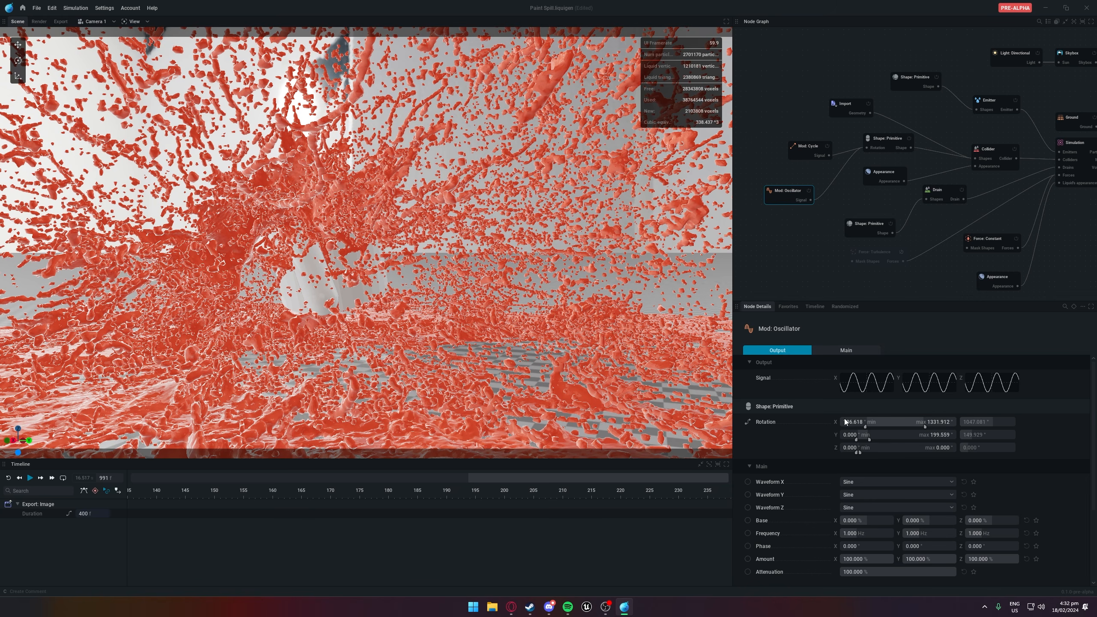
{"action": "left_click", "coordinate": [855, 493]}
{"action": "left_click", "coordinate": [849, 493]}
{"action": "left_click", "coordinate": [853, 505]}
{"action": "left_click", "coordinate": [850, 510]}
{"action": "left_click", "coordinate": [785, 254]}
{"action": "left_click", "coordinate": [793, 187]}
{"action": "key", "text": "Delete"}
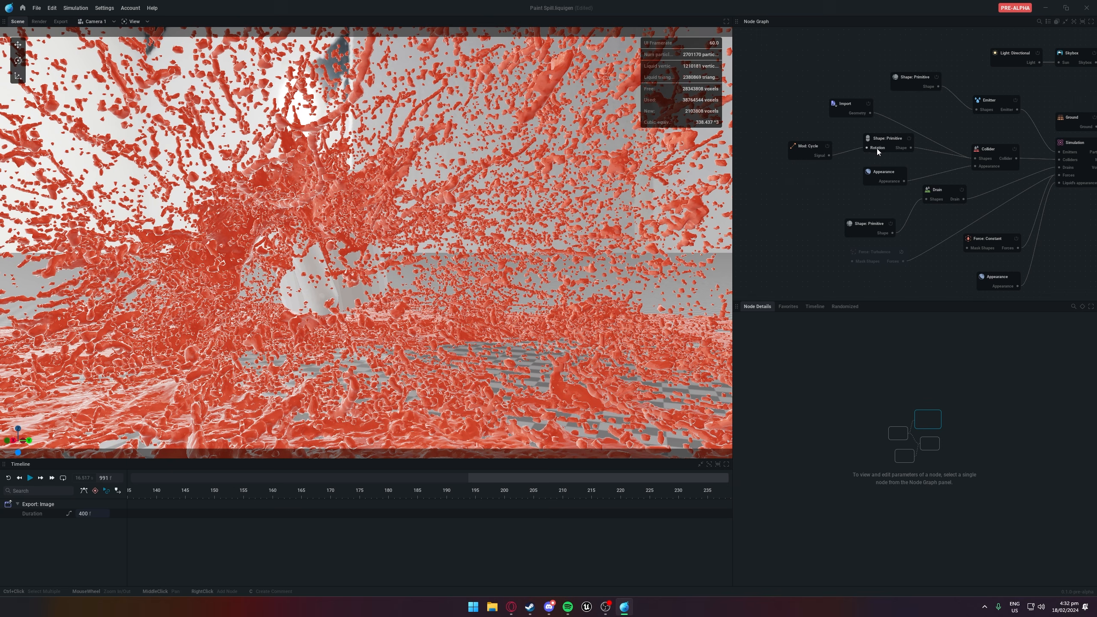
View the modifier nodes available for the capsule's Rotation input and inspect the sphere shape and Import node settings
{"action": "left_click_drag", "start_coordinate": [867, 147], "coordinate": [821, 171]}
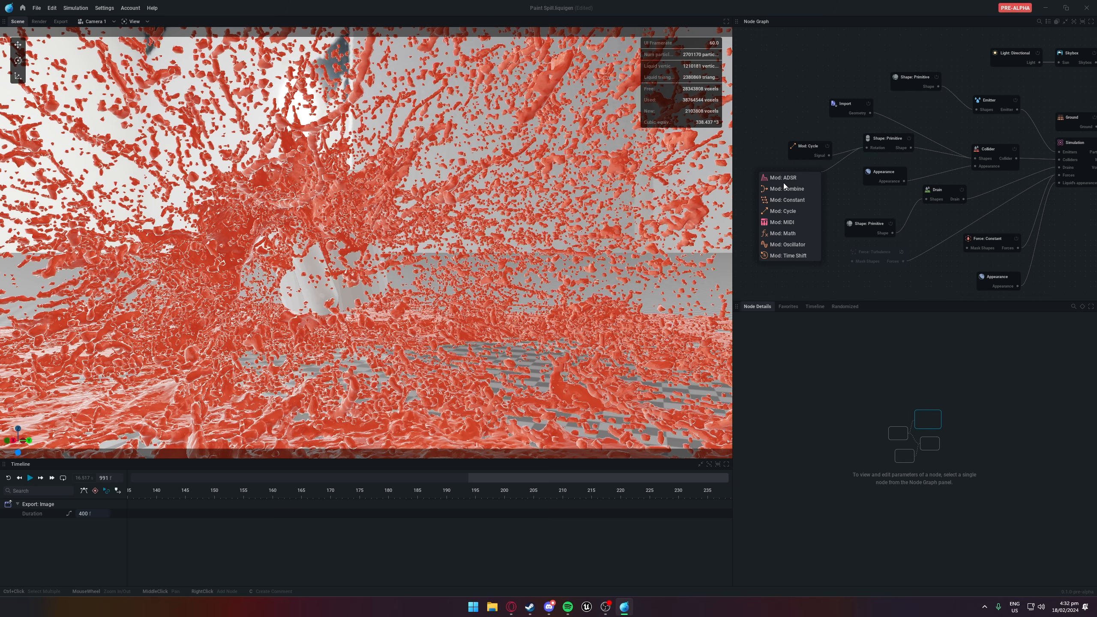
{"action": "left_click", "coordinate": [855, 176]}
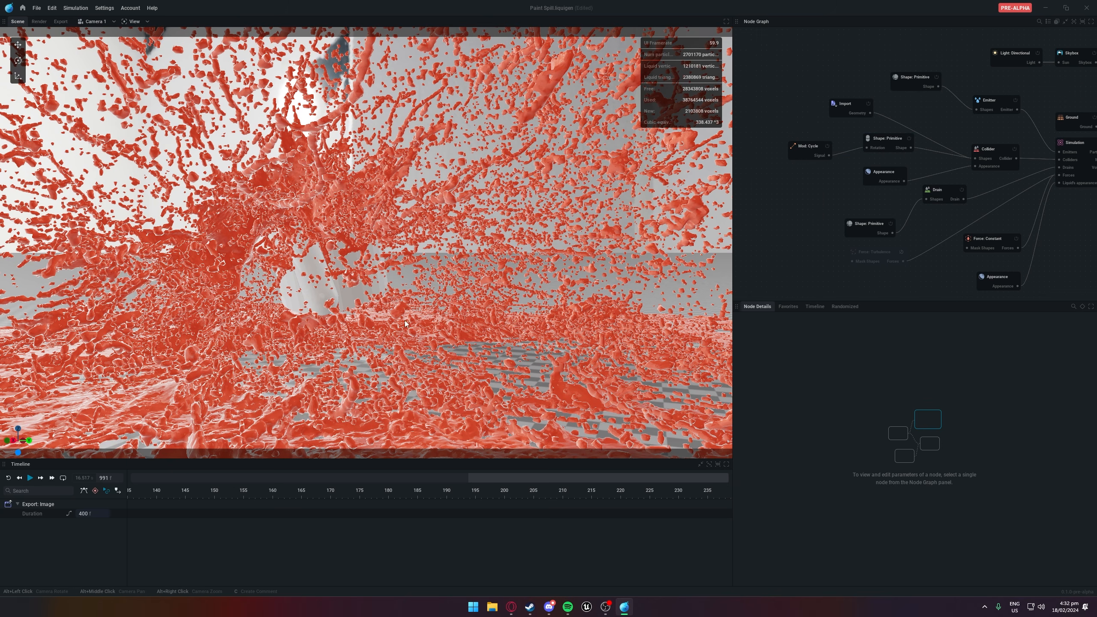
{"action": "left_click", "coordinate": [923, 82]}
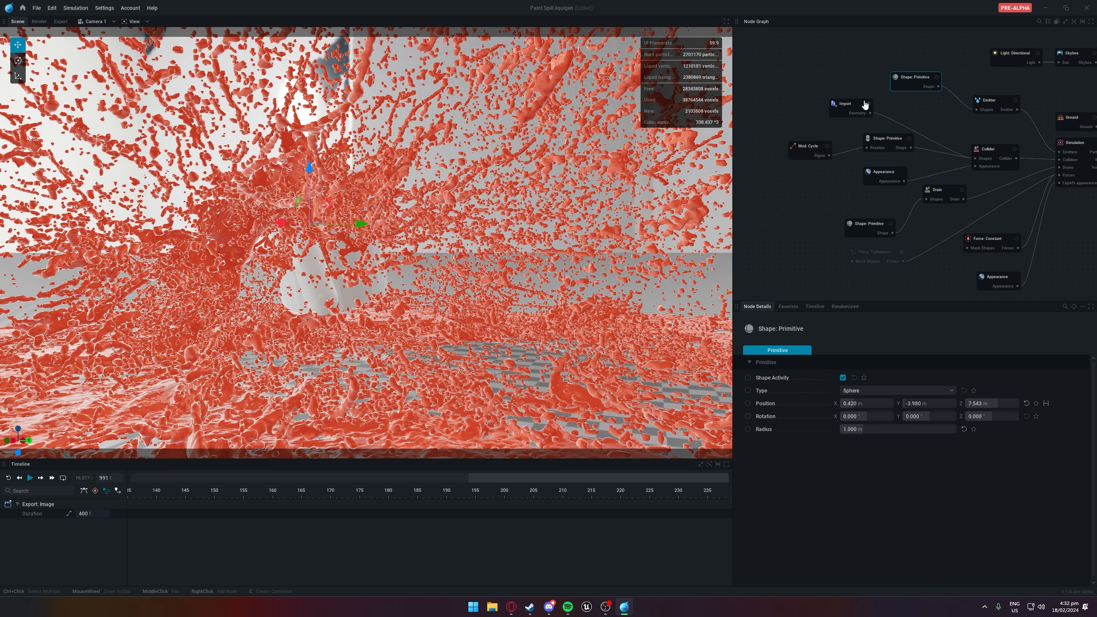
{"action": "left_click", "coordinate": [863, 105]}
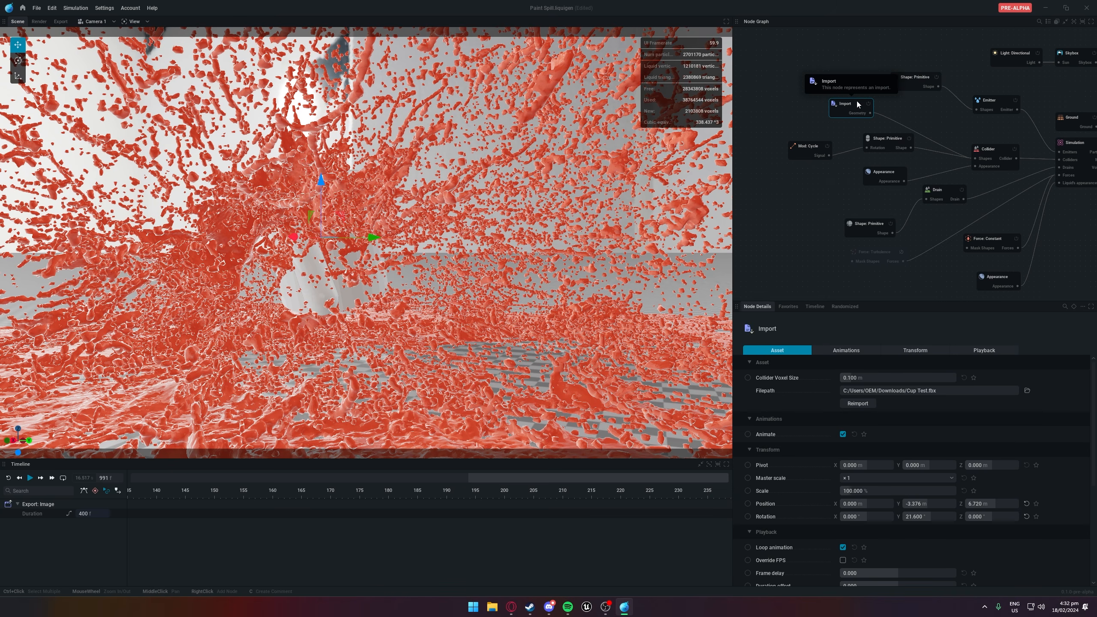
{"action": "left_click", "coordinate": [839, 159]}
Change the emitter's Shape: Primitive type from Sphere to Cylinder
{"action": "left_click", "coordinate": [913, 82]}
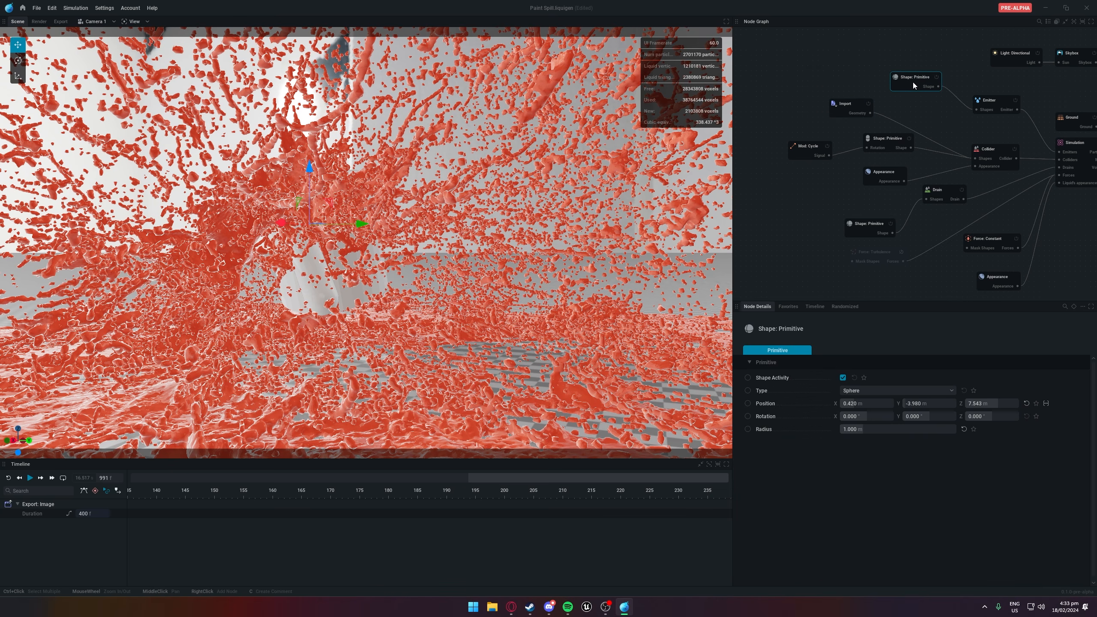
{"action": "left_click", "coordinate": [859, 391]}
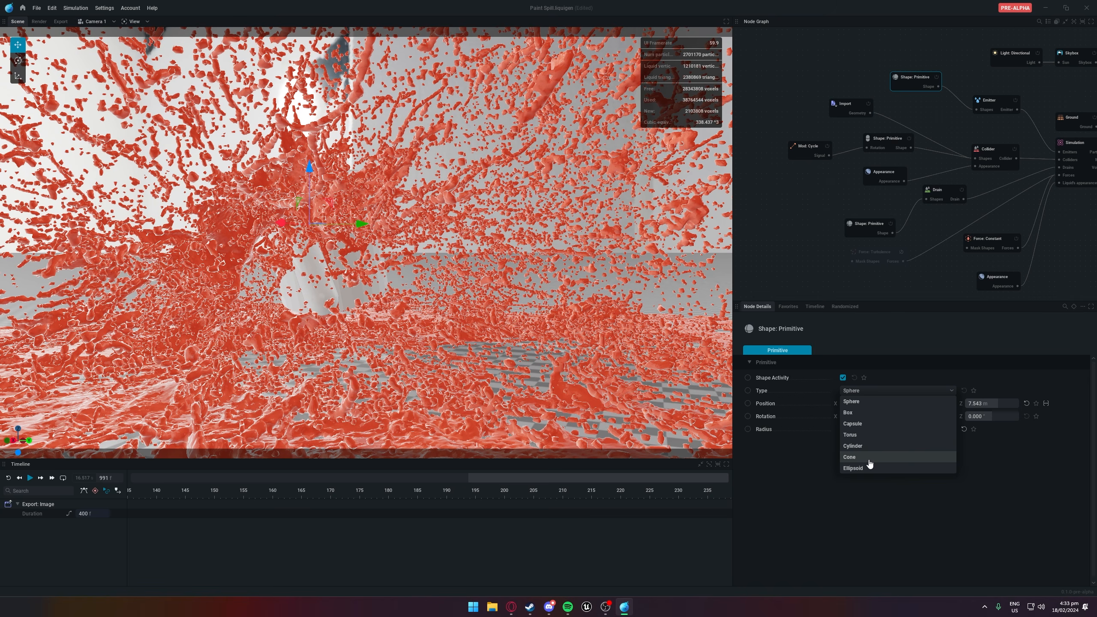
{"action": "left_click", "coordinate": [865, 452]}
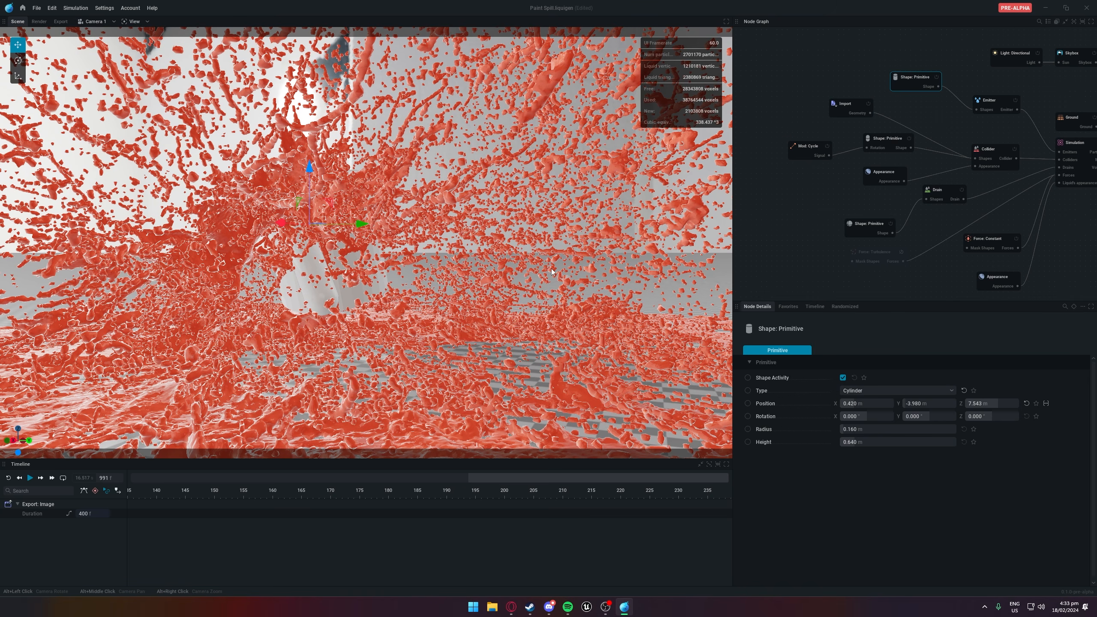
Restart the simulation to about frame 58 and move the emitter cylinder away from the cup to about X 21.9 m, Z 13.4 m
{"action": "key", "text": "r"}
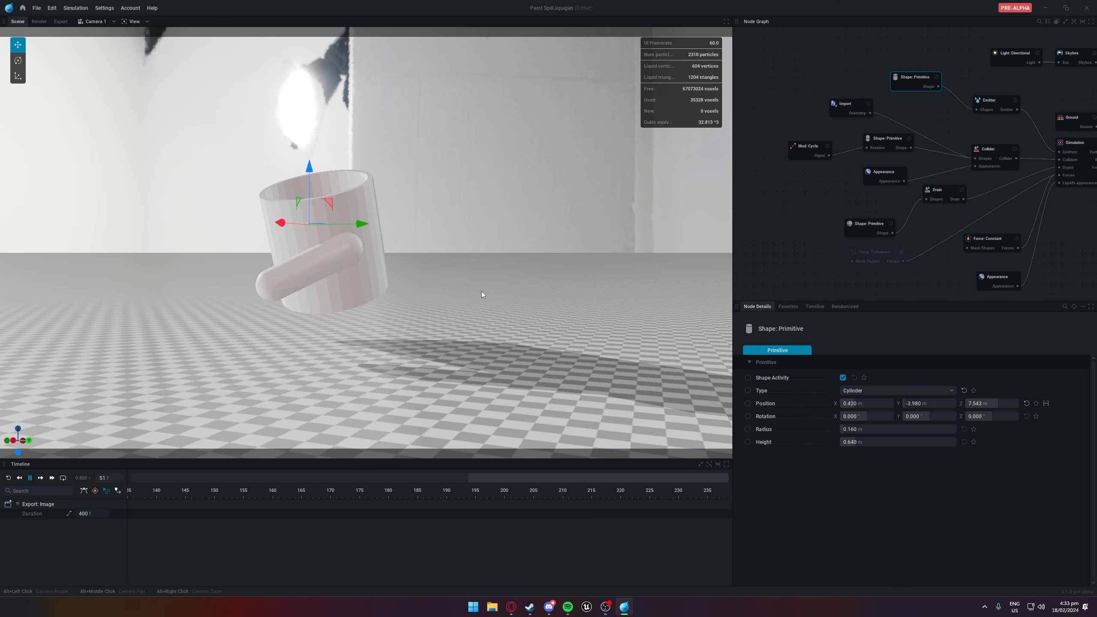
{"action": "left_click_drag", "start_coordinate": [465, 247], "coordinate": [279, 179], "text": "alt"}
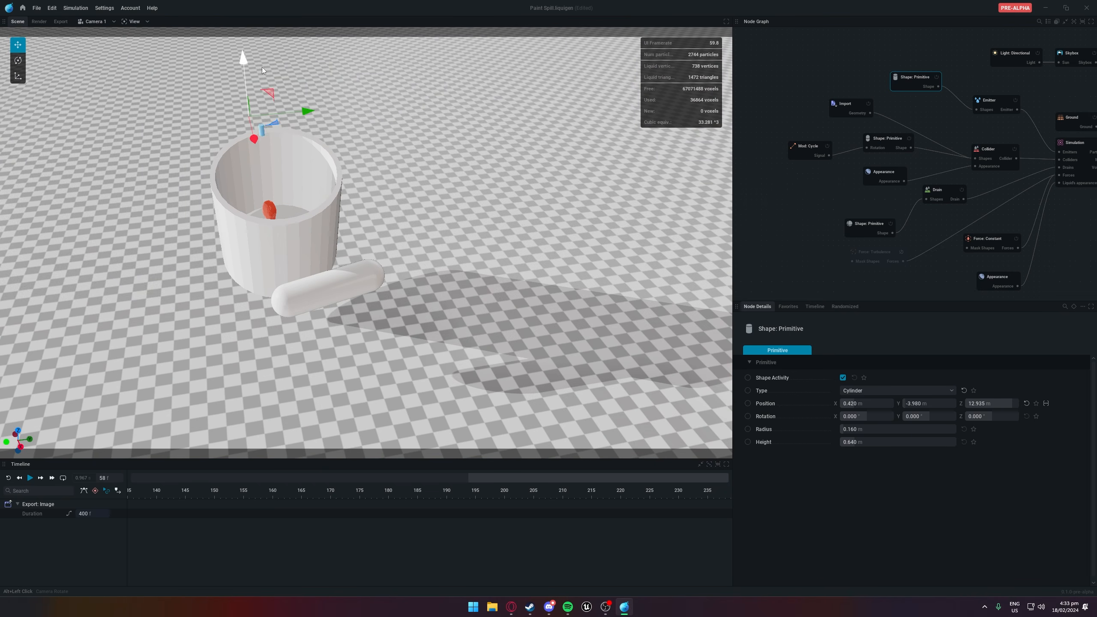
{"action": "left_click_drag", "start_coordinate": [250, 132], "coordinate": [452, 312]}
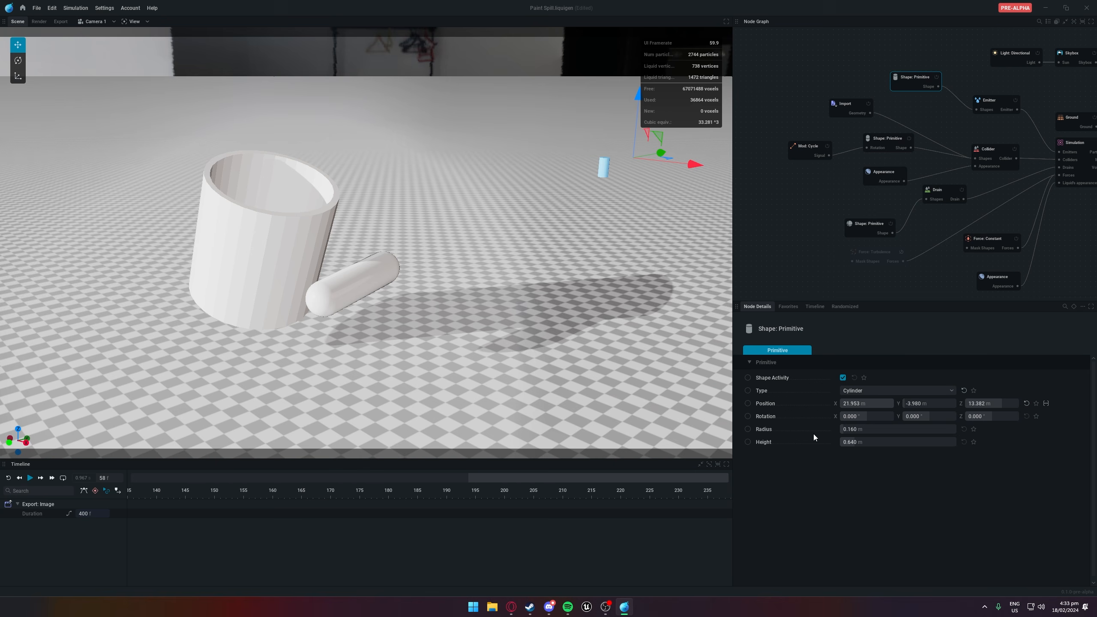
Set the emitter cylinder's Y rotation to 90°, its radius to about 2.477 m and its height to 5 m
{"action": "left_click_drag", "start_coordinate": [923, 417], "coordinate": [937, 417]}
{"action": "double_click", "coordinate": [923, 417]}
{"action": "type", "text": "90"}
{"action": "key", "text": "Return"}
{"action": "left_click_drag", "start_coordinate": [858, 429], "coordinate": [912, 429]}
{"action": "left_click_drag", "start_coordinate": [850, 443], "coordinate": [952, 442]}
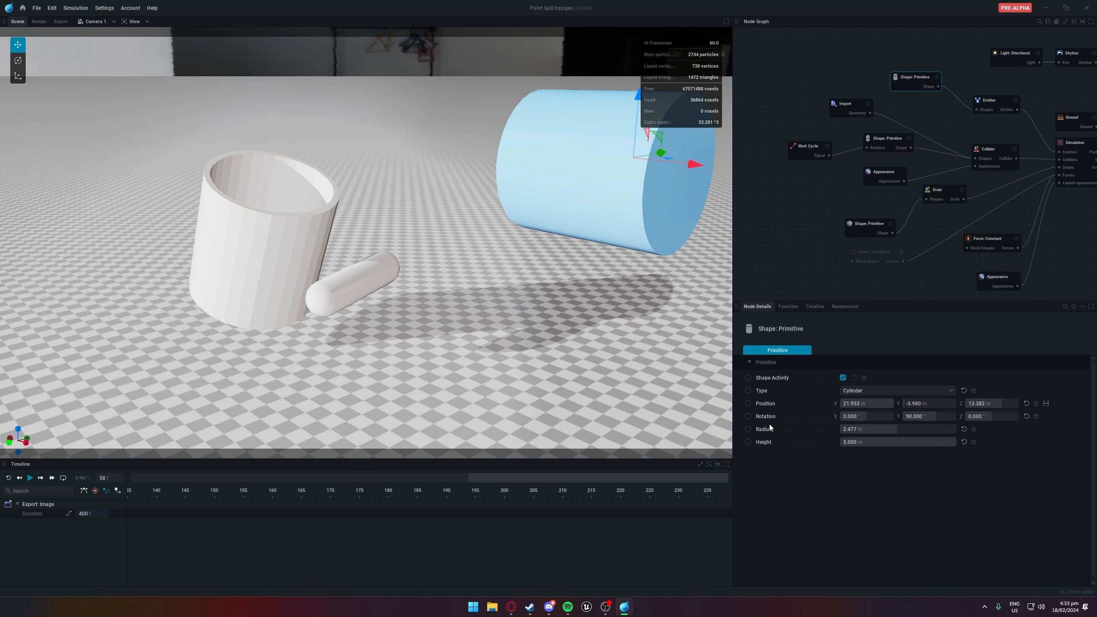
Reduce the emitter cylinder's radius to about 0.443 m
{"action": "left_click_drag", "start_coordinate": [882, 429], "coordinate": [843, 430]}
{"action": "left_click", "coordinate": [850, 206]}
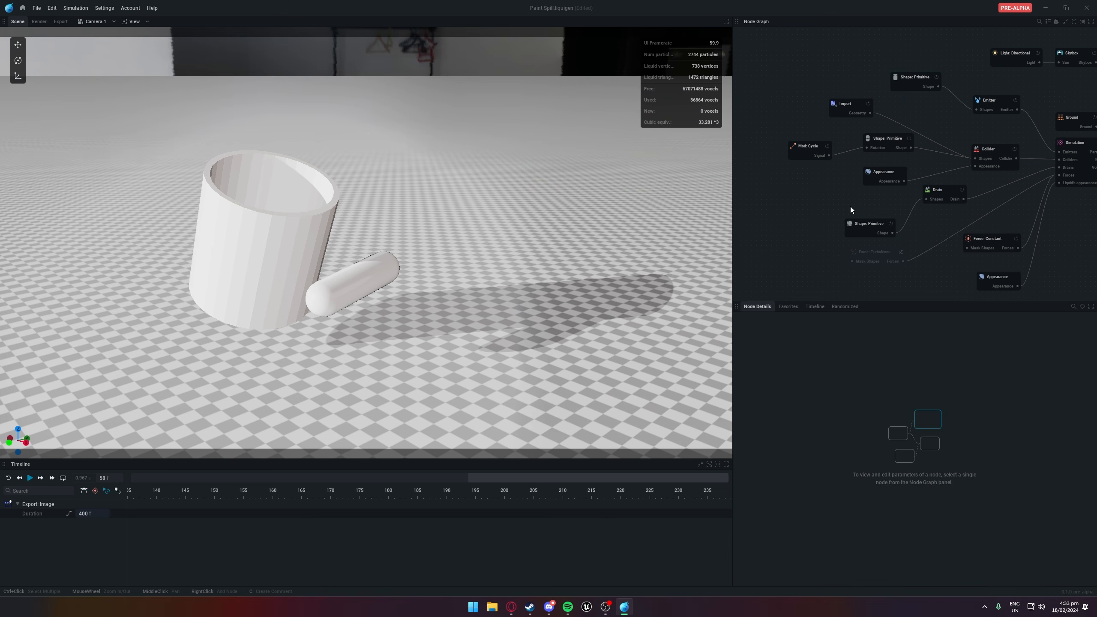
{"action": "left_click", "coordinate": [914, 88]}
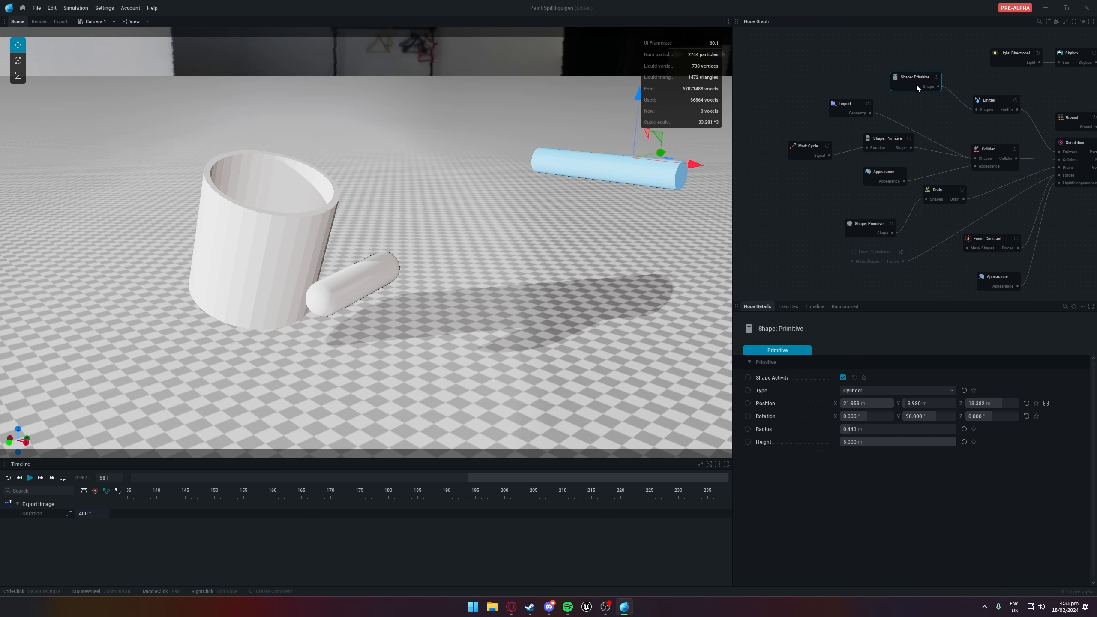
Expose the emitter cylinder's Rotation input, connect a new Mod: Oscillator node to it and place that node level with the shape node
{"action": "left_click", "coordinate": [748, 415]}
{"action": "left_click", "coordinate": [748, 416]}
{"action": "left_click_drag", "start_coordinate": [894, 87], "coordinate": [796, 34]}
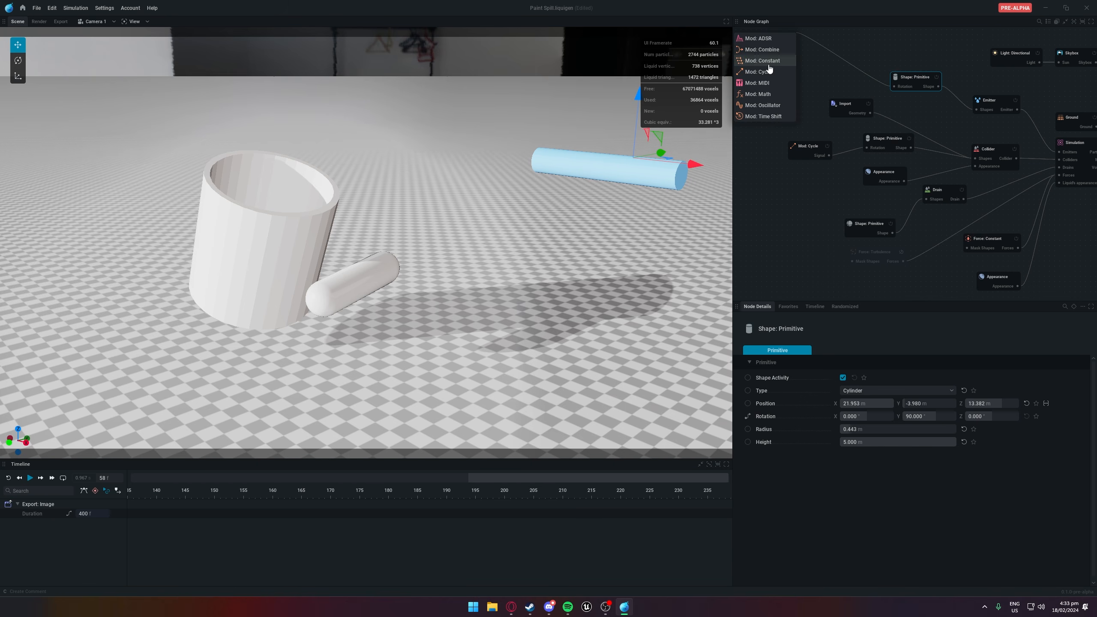
{"action": "left_click", "coordinate": [766, 108]}
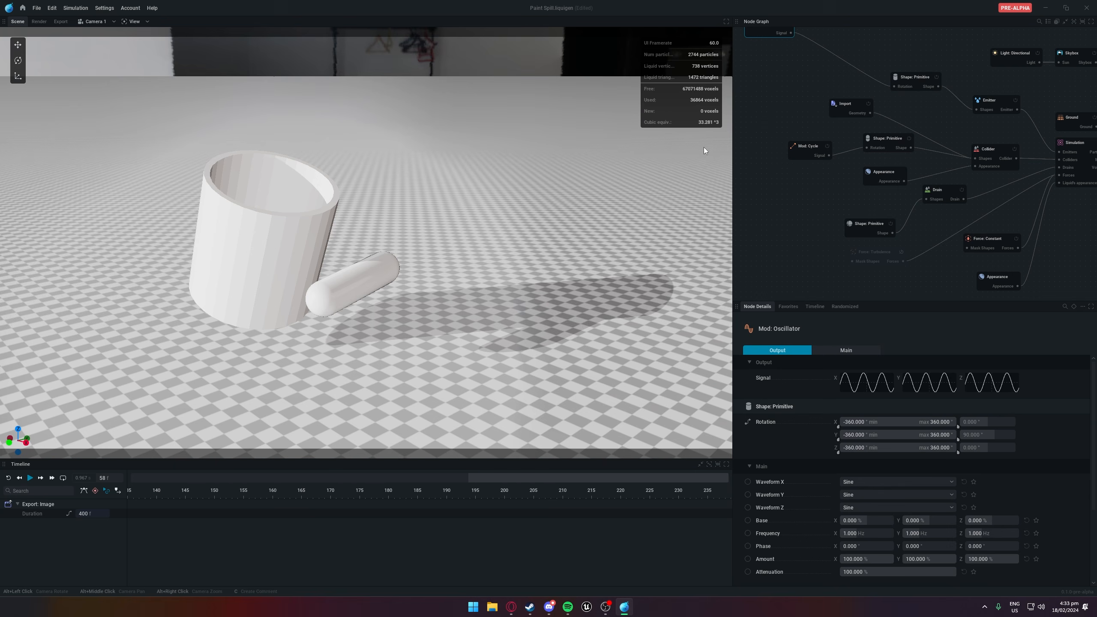
{"action": "scroll", "coordinate": [629, 186], "scroll_direction": "down", "scroll_amount": 4}
{"action": "middle_click_drag", "start_coordinate": [629, 186], "coordinate": [733, 113], "text": "alt"}
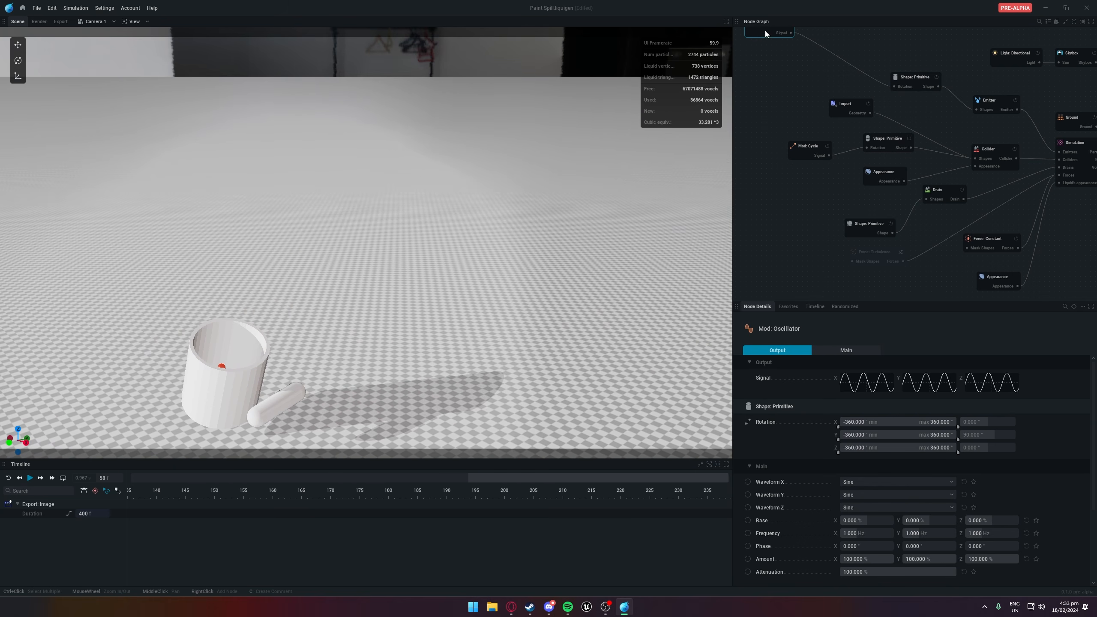
{"action": "left_click_drag", "start_coordinate": [765, 30], "coordinate": [770, 74]}
Run the simulation, set the oscillator's Frequency to about X 0.468, Y 0.372 and Z 0.347 Hz, and restart the simulation
{"action": "key", "text": "space"}
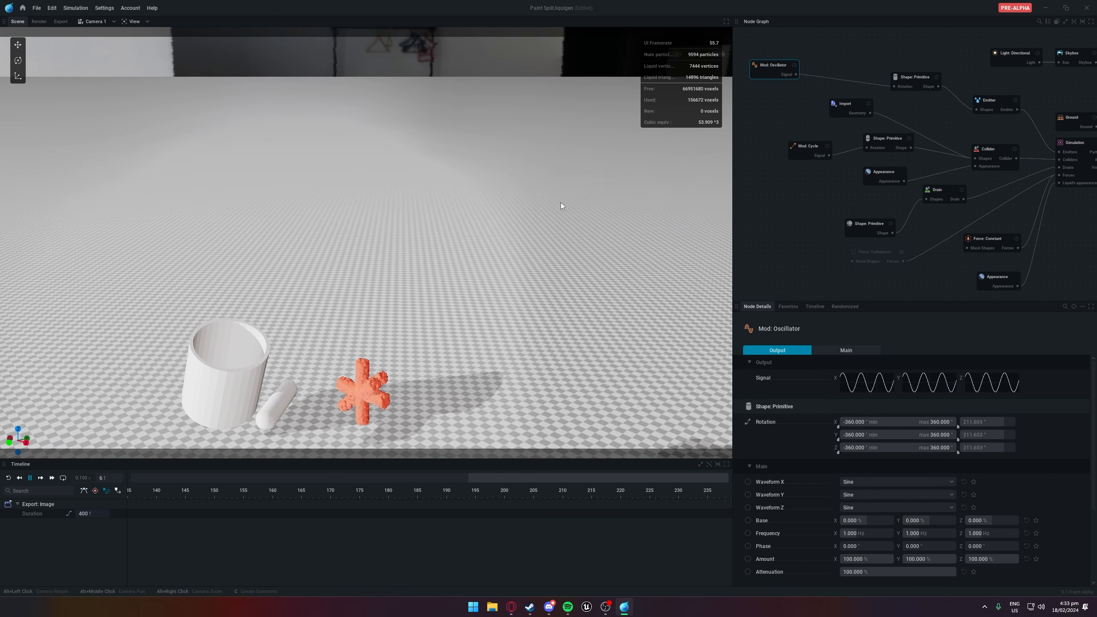
{"action": "left_click_drag", "start_coordinate": [421, 312], "coordinate": [461, 272], "text": "alt"}
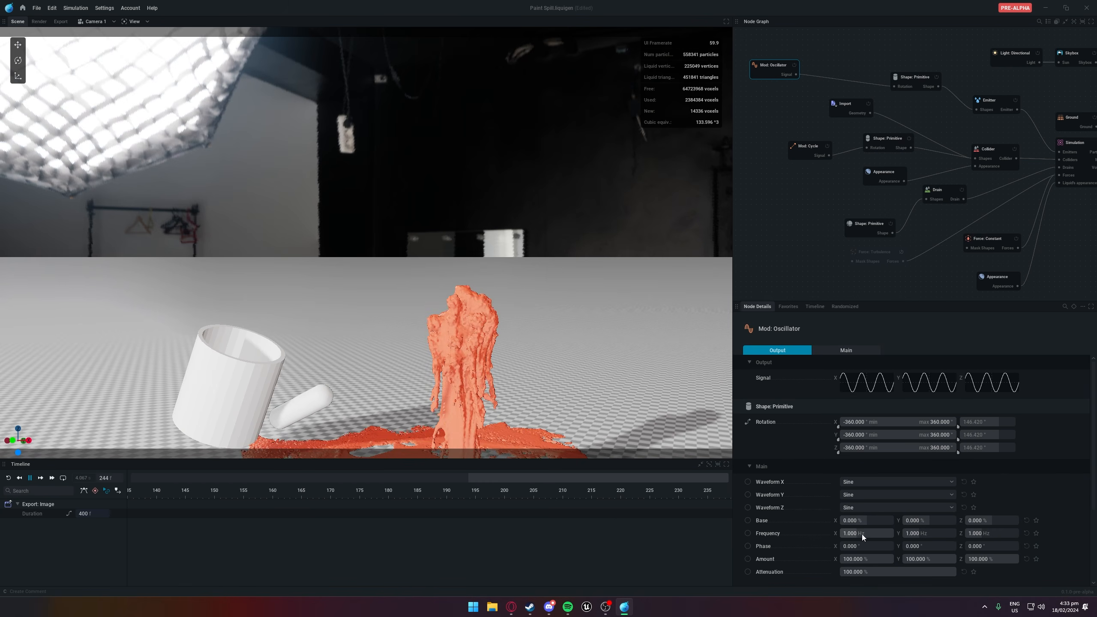
{"action": "left_click_drag", "start_coordinate": [862, 534], "coordinate": [904, 536]}
{"action": "left_click_drag", "start_coordinate": [992, 536], "coordinate": [980, 536]}
{"action": "left_click_drag", "start_coordinate": [699, 392], "coordinate": [663, 396], "text": "alt"}
{"action": "key", "text": "r"}
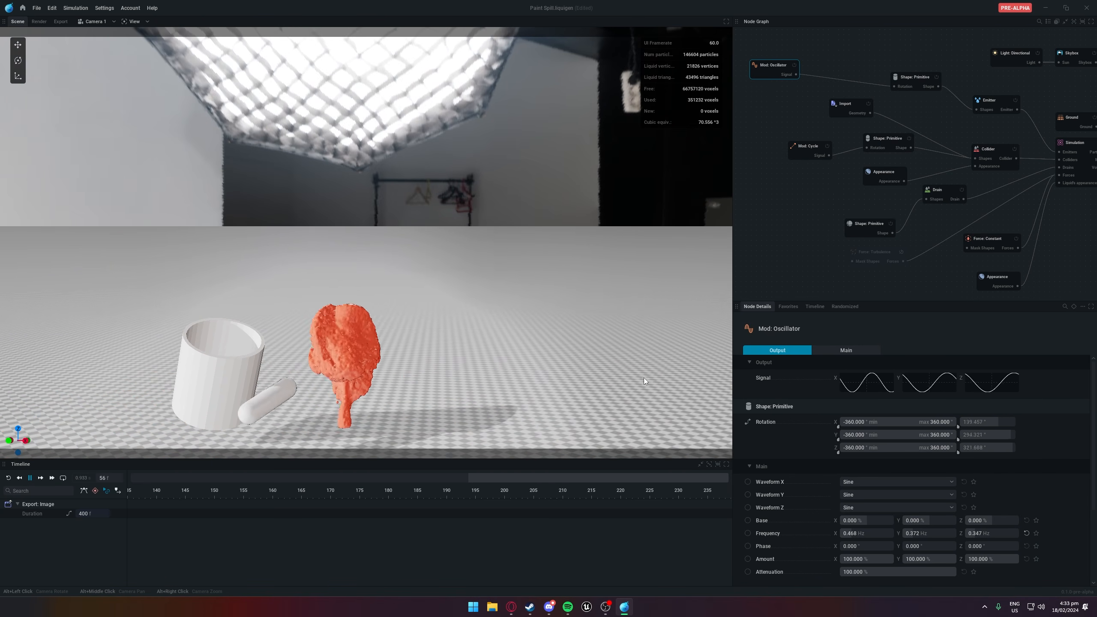
Set the emitter cylinder's height to 20 m and its radius to 5 m while the simulation runs
{"action": "left_click", "coordinate": [912, 79]}
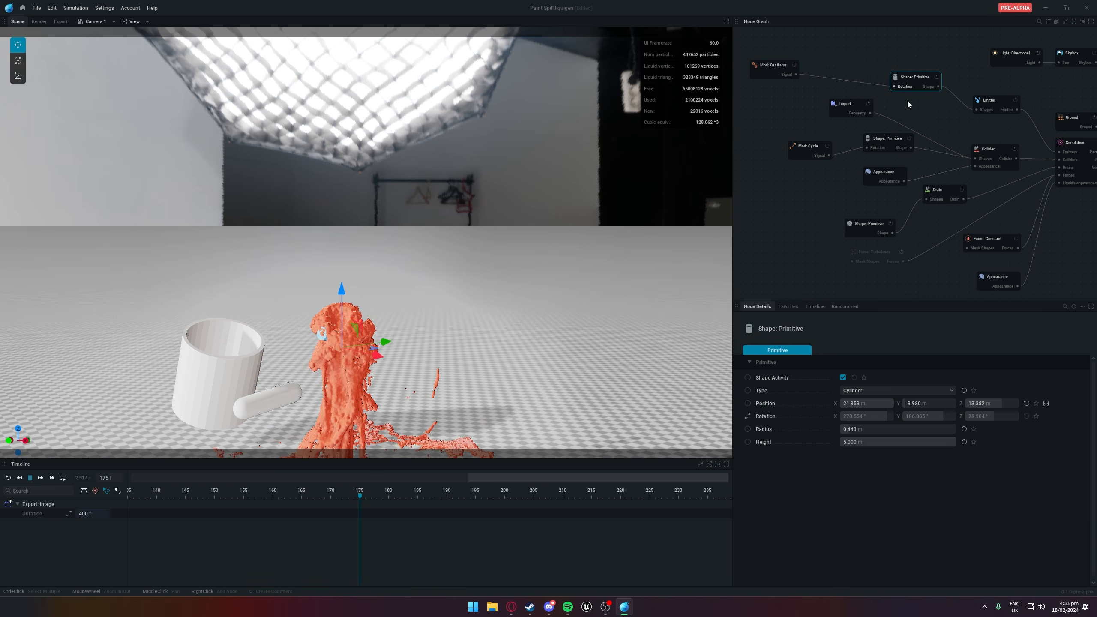
{"action": "left_click", "coordinate": [884, 441]}
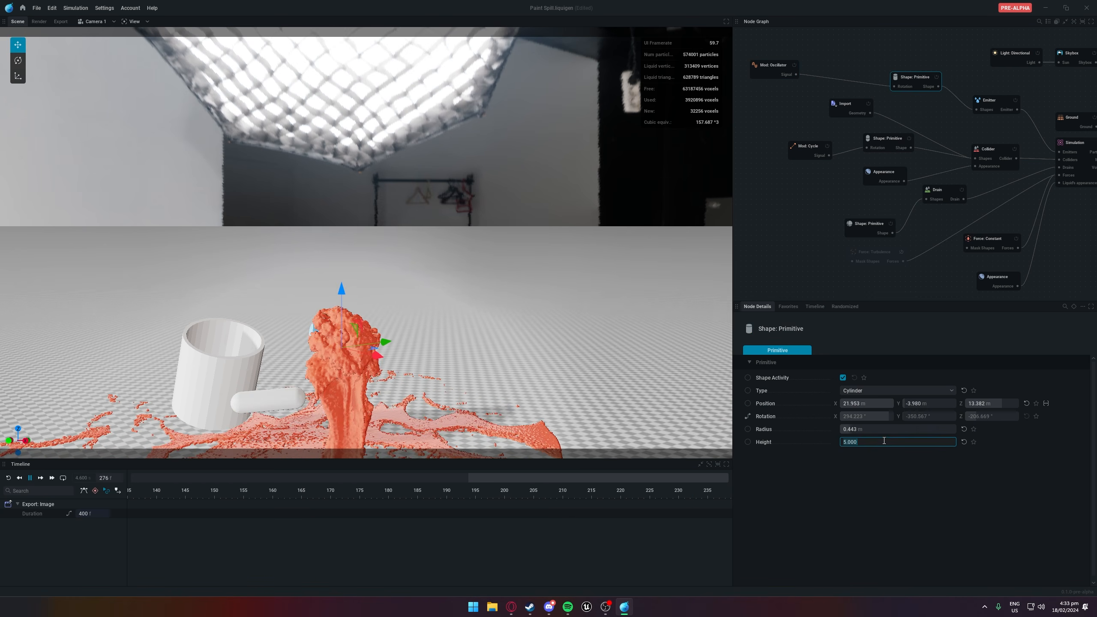
{"action": "type", "text": "20"}
{"action": "key", "text": "Return"}
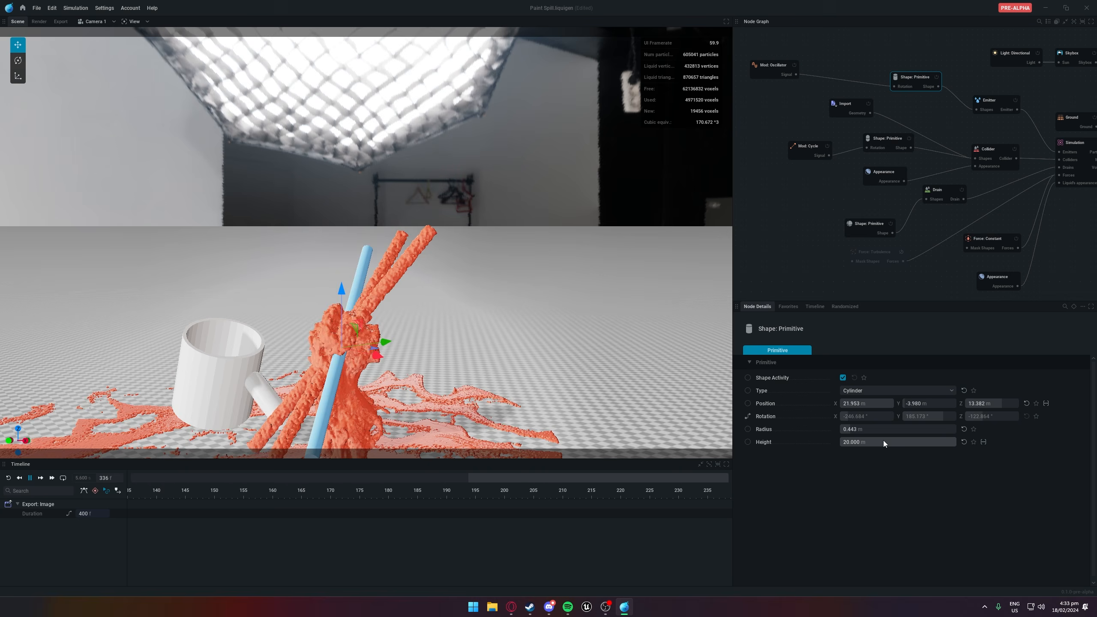
{"action": "left_click", "coordinate": [874, 432]}
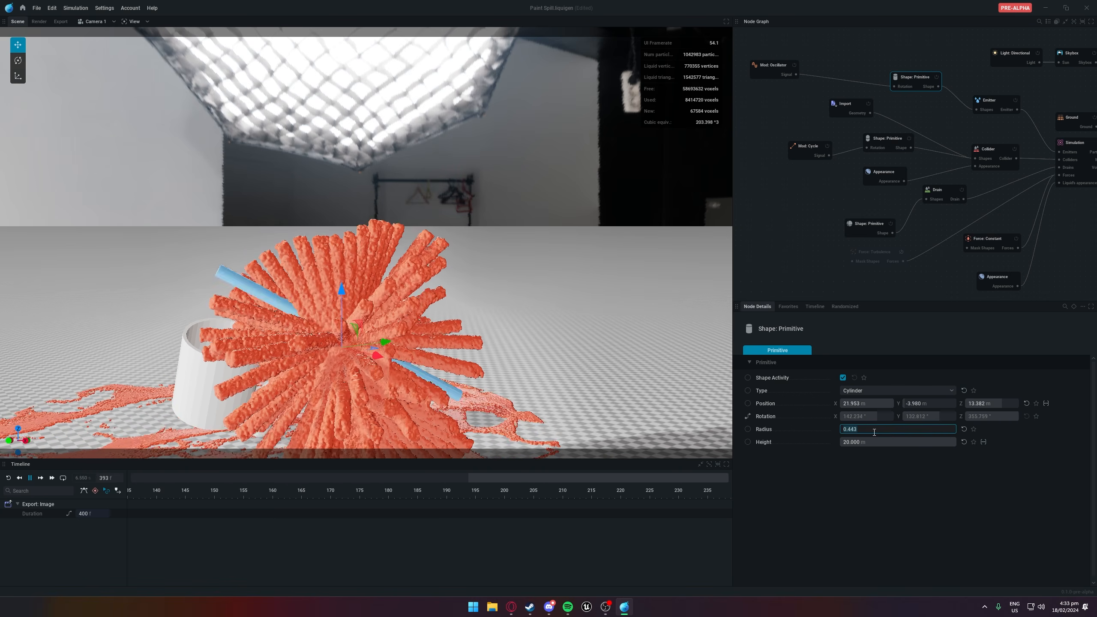
{"action": "type", "text": "5"}
{"action": "key", "text": "Return"}
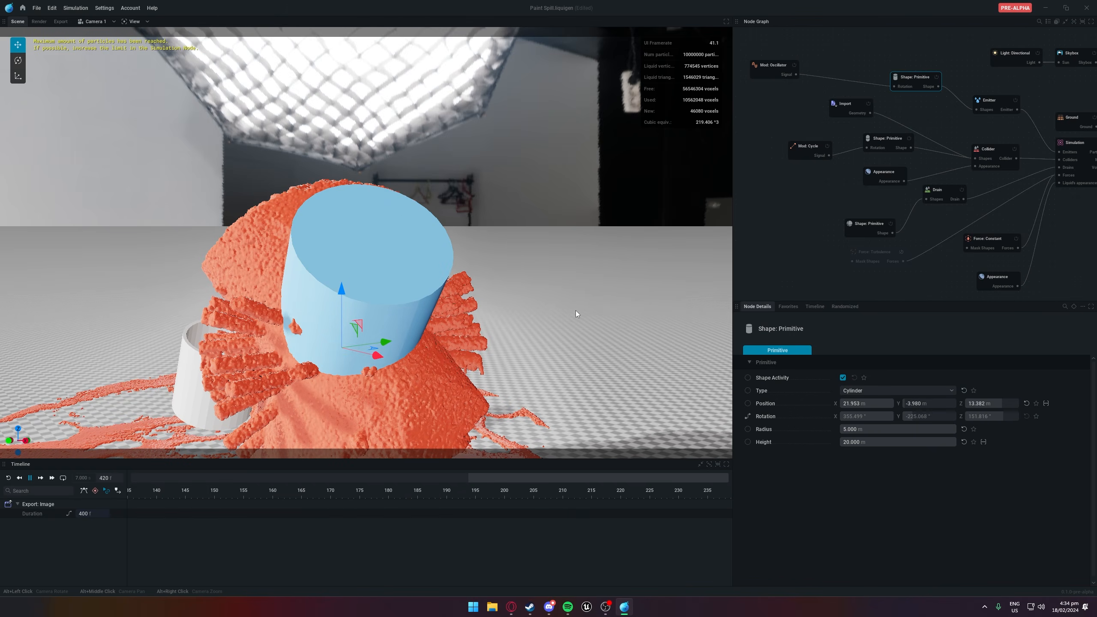
Set the emitter cylinder's radius to 3 m and its height to 10 m
{"action": "left_click", "coordinate": [847, 430]}
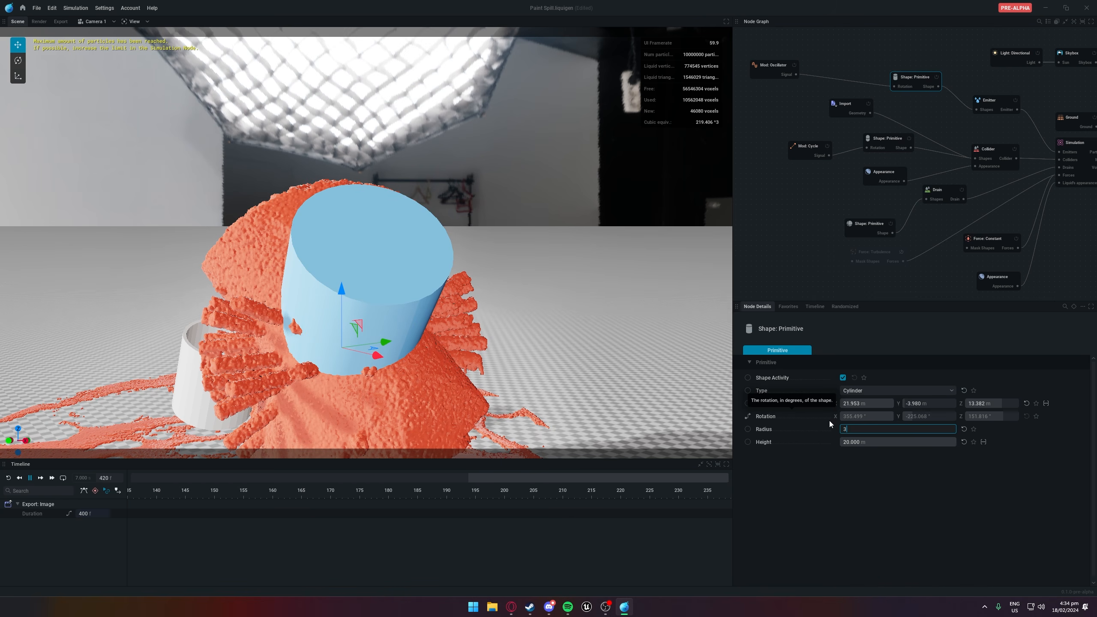
{"action": "type", "text": "3"}
{"action": "key", "text": "Return"}
{"action": "left_click", "coordinate": [867, 442]}
{"action": "type", "text": "10"}
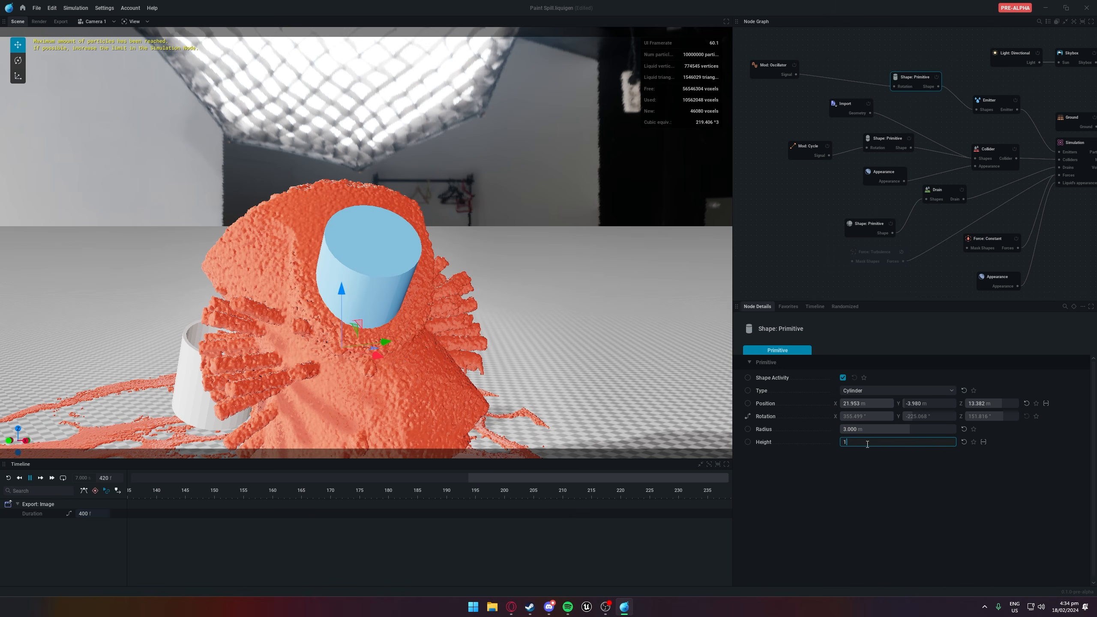
{"action": "key", "text": "Return"}
Replay the simulation to about frame 42, examine the liquid from the rotating cylinder emitter beside the cup, and deselect the shape node
{"action": "key", "text": "space"}
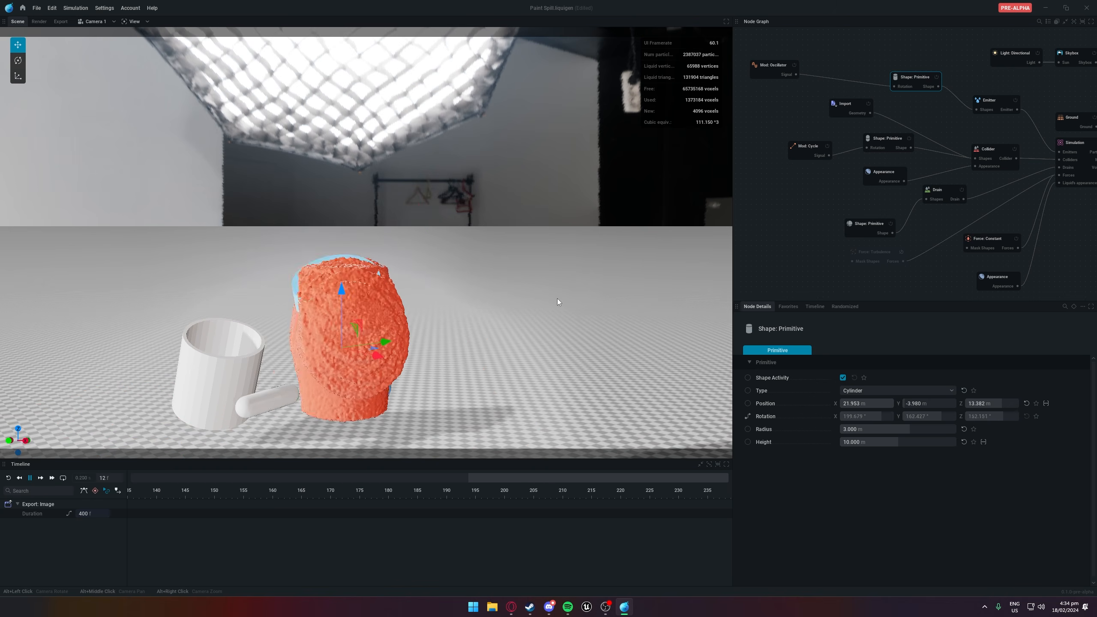
{"action": "mouse_move", "coordinate": [503, 294]}
{"action": "middle_mouse_down"}
{"action": "mouse_move", "coordinate": [604, 276]}
{"action": "mouse_move", "coordinate": [514, 283]}
{"action": "mouse_move", "coordinate": [500, 294]}
{"action": "mouse_move", "coordinate": [570, 276]}
{"action": "mouse_move", "coordinate": [461, 318]}
{"action": "mouse_move", "coordinate": [418, 317]}
{"action": "mouse_move", "coordinate": [479, 264]}
{"action": "mouse_move", "coordinate": [449, 302]}
{"action": "middle_mouse_up"}
{"action": "key", "text": "space"}
{"action": "scroll", "coordinate": [462, 319], "scroll_direction": "up", "scroll_amount": 3}
{"action": "scroll", "coordinate": [418, 317], "scroll_direction": "down", "scroll_amount": 5}
{"action": "middle_click_drag", "start_coordinate": [400, 274], "coordinate": [399, 297]}
{"action": "scroll", "coordinate": [383, 295], "scroll_direction": "down", "scroll_amount": 5}
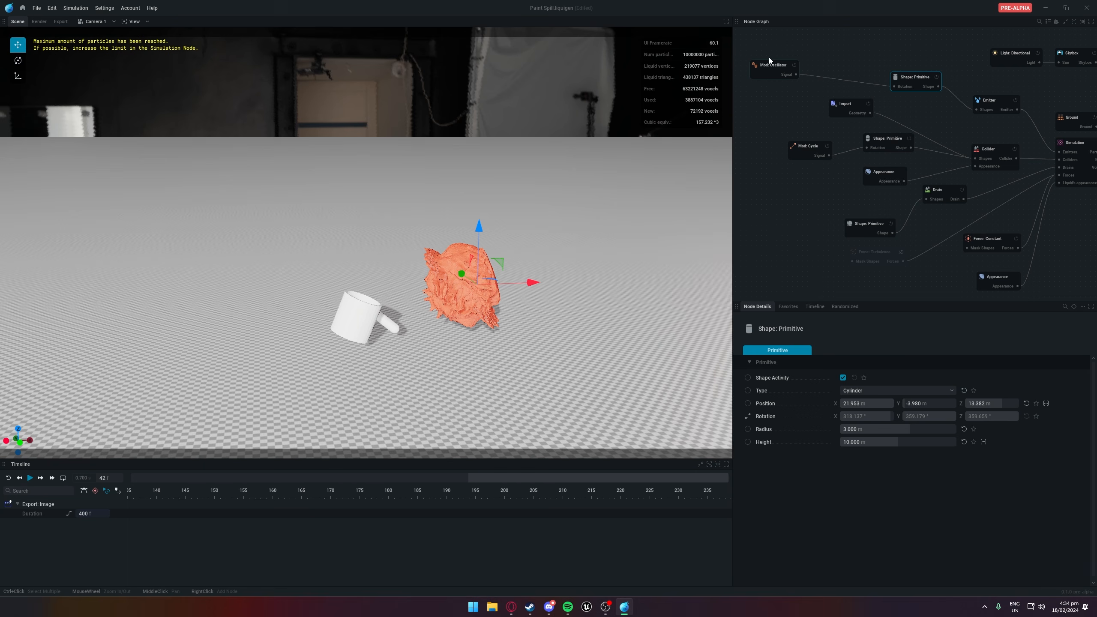
{"action": "left_click", "coordinate": [792, 121]}
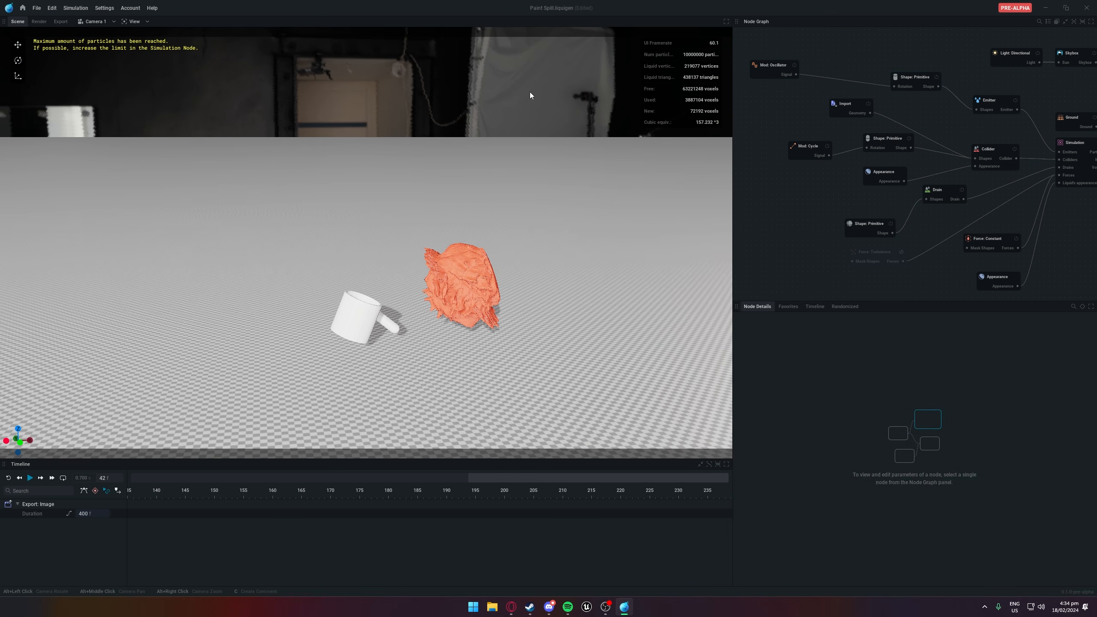